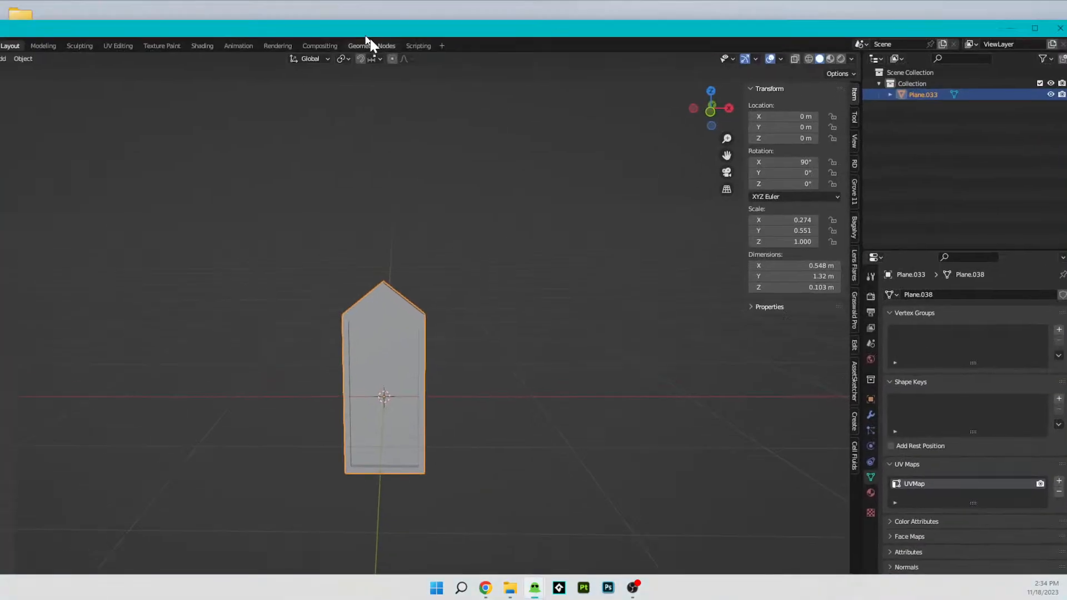
# - Switch to Blender and maximize the window containing the isolated pointed window model
pyautogui.moveTo(369, 39); pyautogui.dragTo(554, 230)
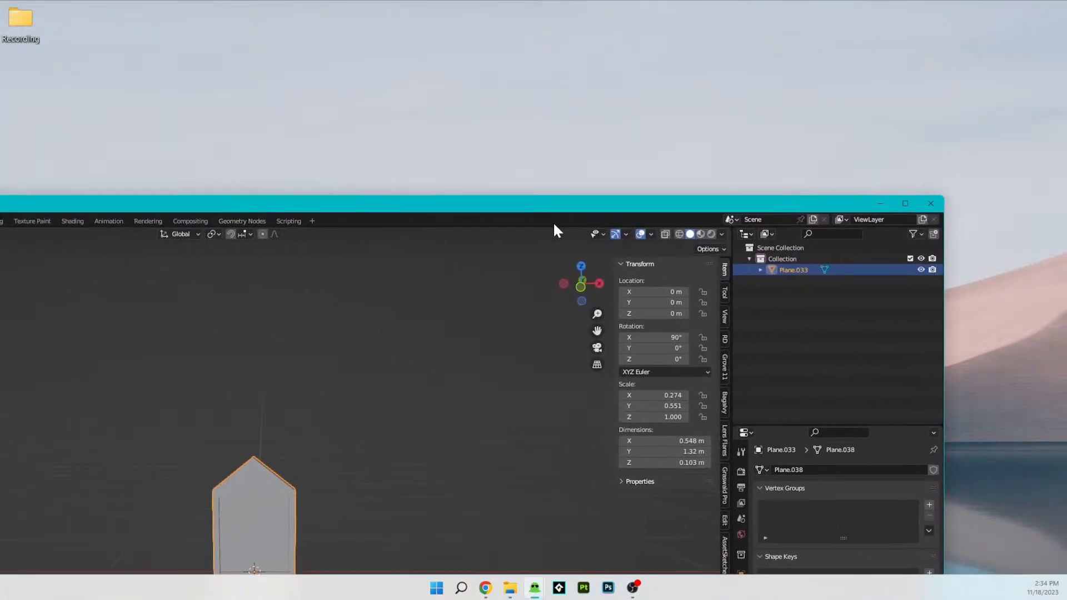
pyautogui.click(906, 204)
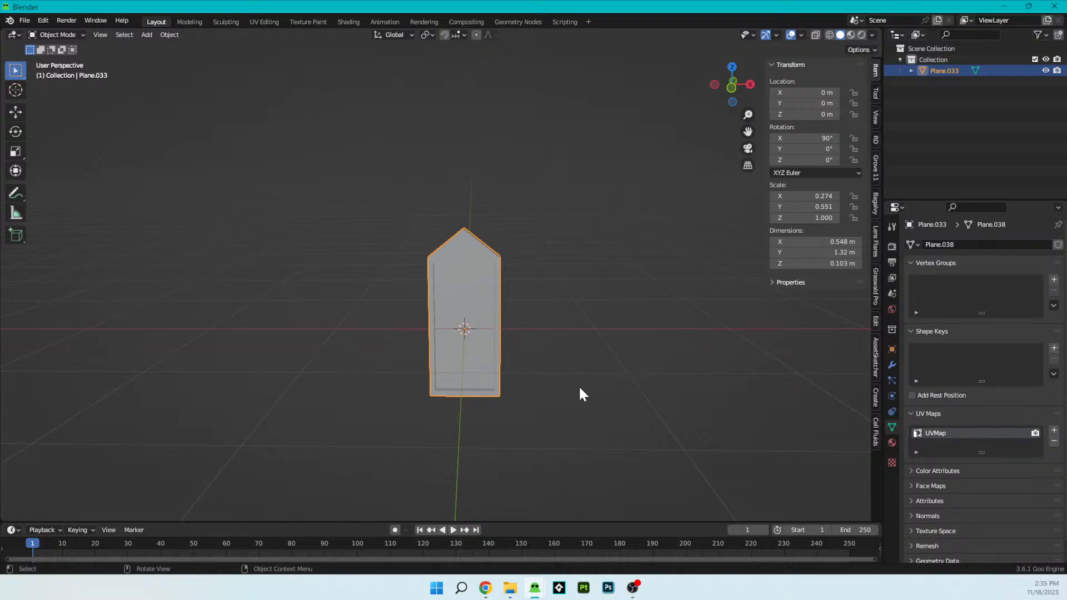
pyautogui.moveTo(578, 385); pyautogui.dragTo(427, 240, button='middle')
pyautogui.click(489, 298)
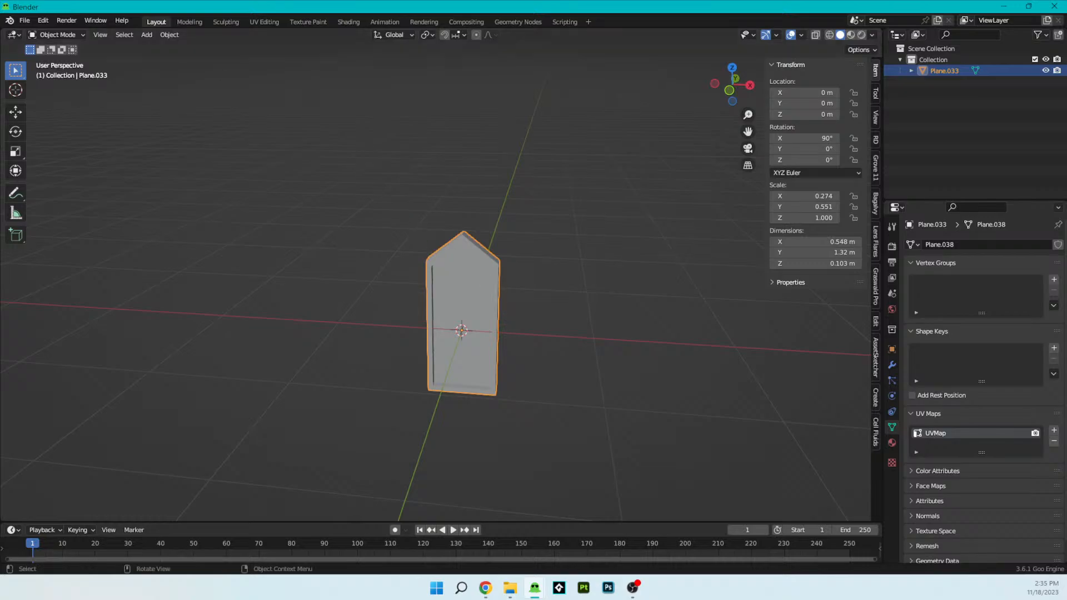
# - Examine the pair of pointed windows on the castle in building 2.blend, and return to the isolated window model
pyautogui.moveTo(278, 1); pyautogui.dragTo(512, 47)
pyautogui.scroll(3, 530, 315)
pyautogui.scroll(-3, 529, 316)
pyautogui.moveTo(525, 317); pyautogui.dragTo(504, 323, button='middle')
pyautogui.moveTo(361, 371); pyautogui.dragTo(245, 355, button='middle')
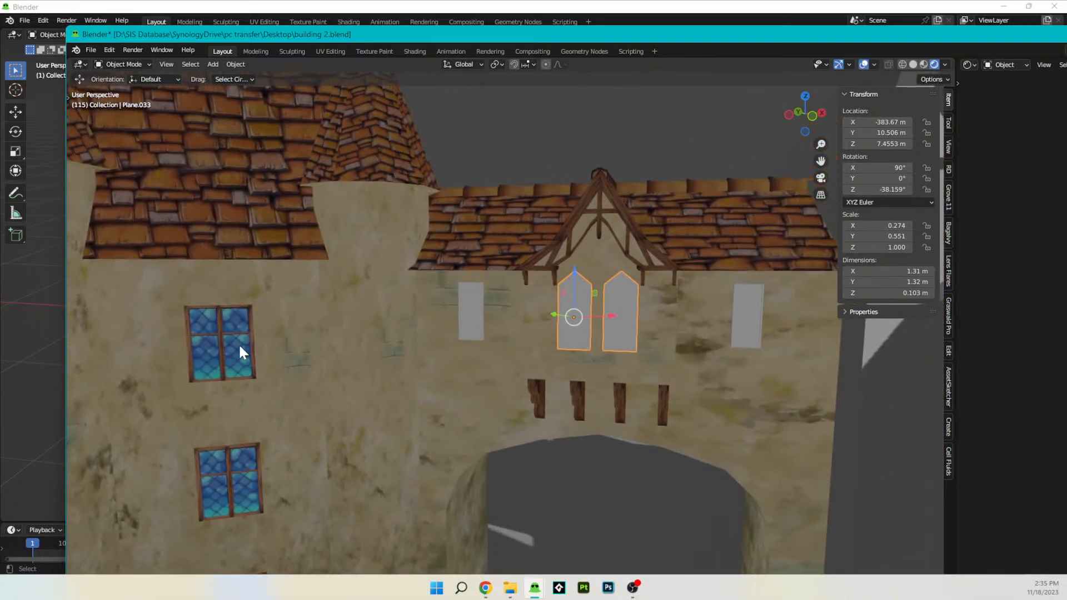
pyautogui.moveTo(611, 333); pyautogui.dragTo(665, 289, button='middle')
pyautogui.scroll(-5, 426, 298)
pyautogui.moveTo(426, 299); pyautogui.dragTo(539, 335, button='middle')
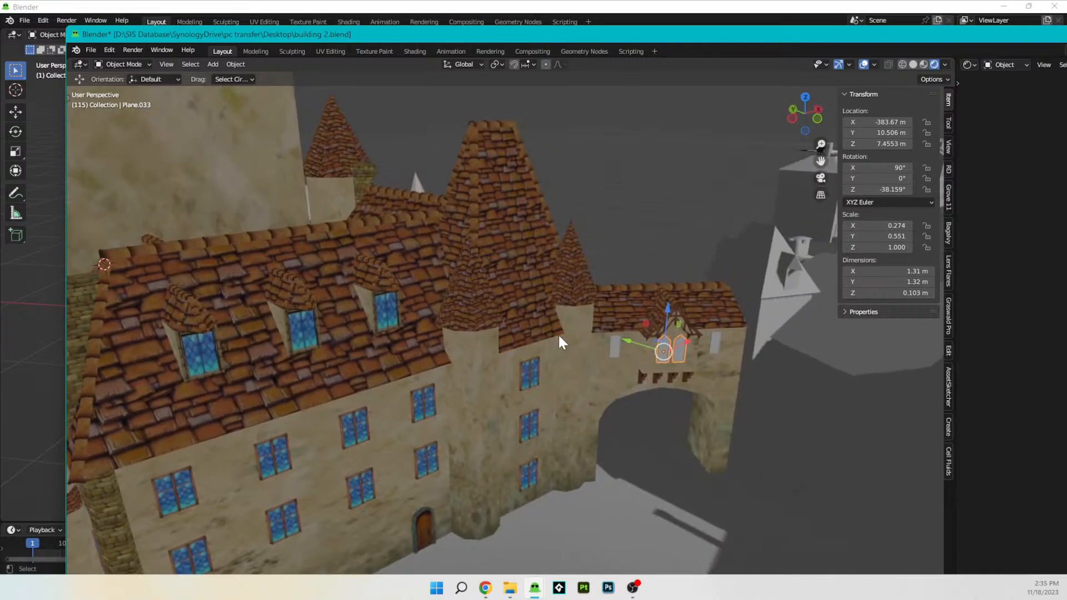
pyautogui.scroll(-6, 681, 332)
pyautogui.scroll(3, 545, 302)
pyautogui.moveTo(647, 375); pyautogui.dragTo(640, 322, button='middle')
pyautogui.scroll(10, 575, 343)
pyautogui.scroll(2, 598, 341)
pyautogui.keyDown('shift'); pyautogui.moveTo(724, 329); pyautogui.dragTo(502, 367, button='middle'); pyautogui.keyUp('shift')
pyautogui.scroll(8, 478, 366)
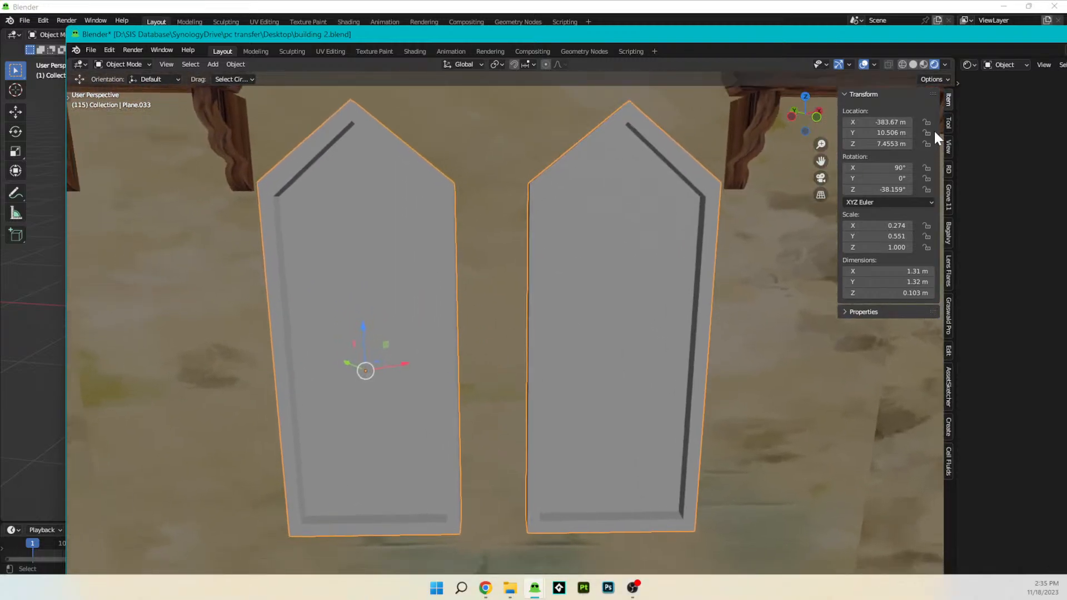
pyautogui.moveTo(984, 38); pyautogui.dragTo(767, 133)
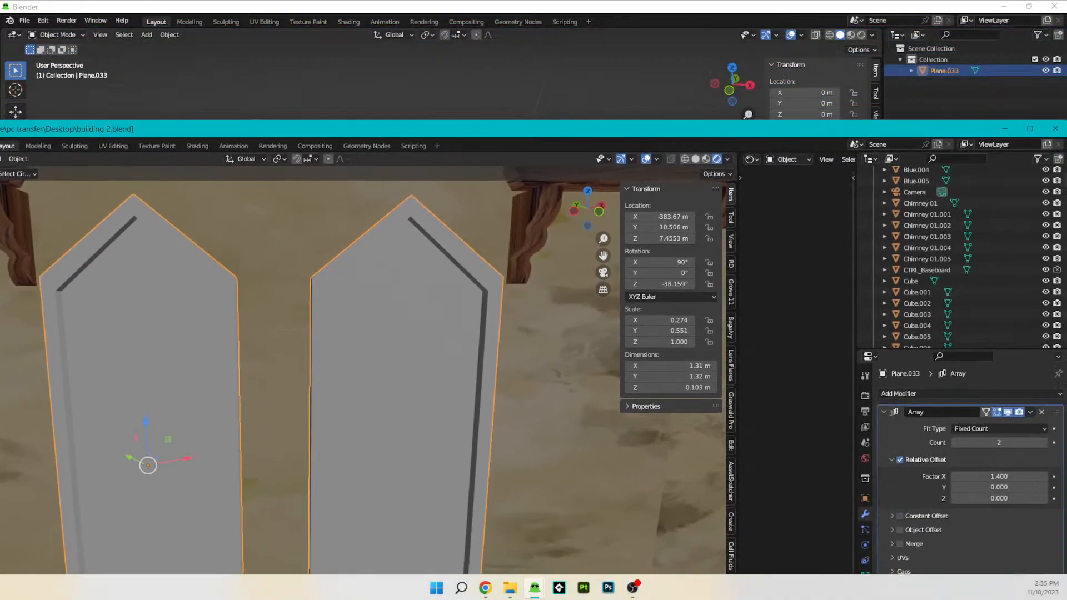
pyautogui.click(1003, 129)
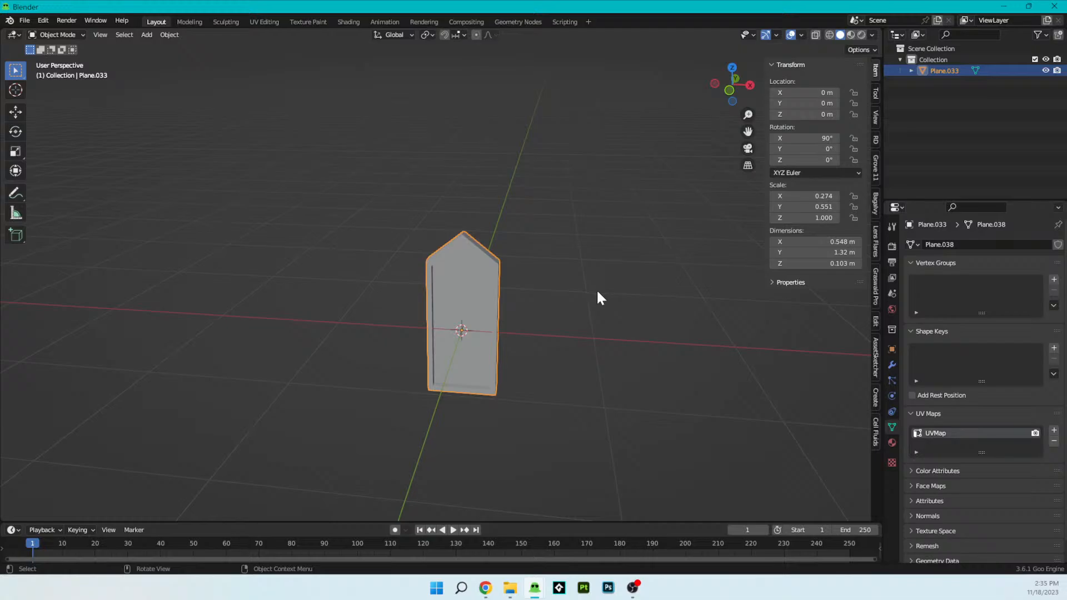
# - Rename the Plane.033 object to Window 01 and remove its UVMap
pyautogui.click(597, 292)
pyautogui.moveTo(598, 292); pyautogui.dragTo(518, 299, button='middle')
pyautogui.doubleClick(946, 70)
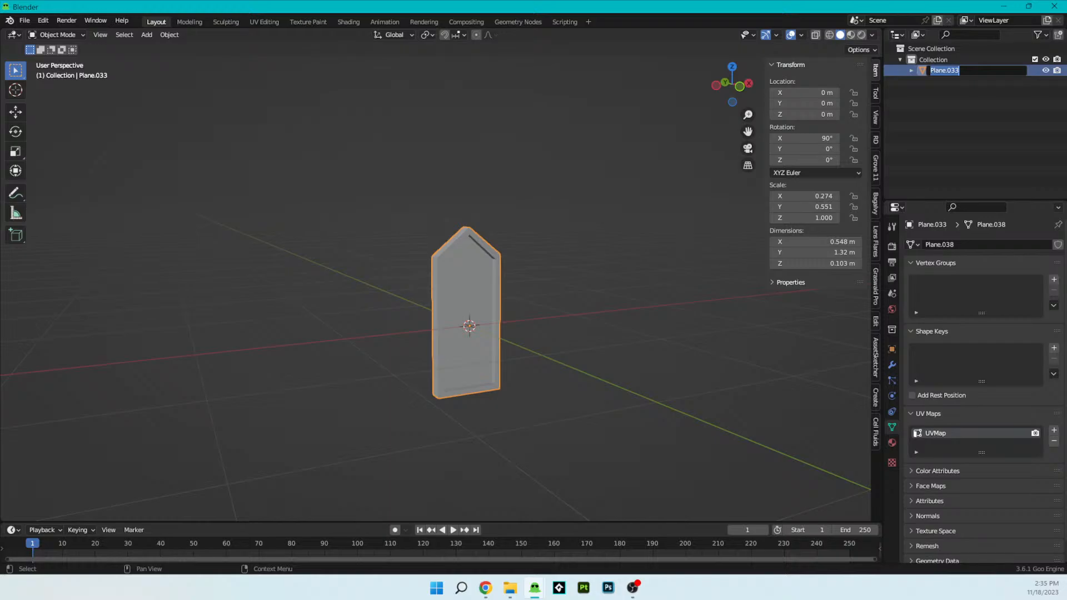
pyautogui.write('Window 01')
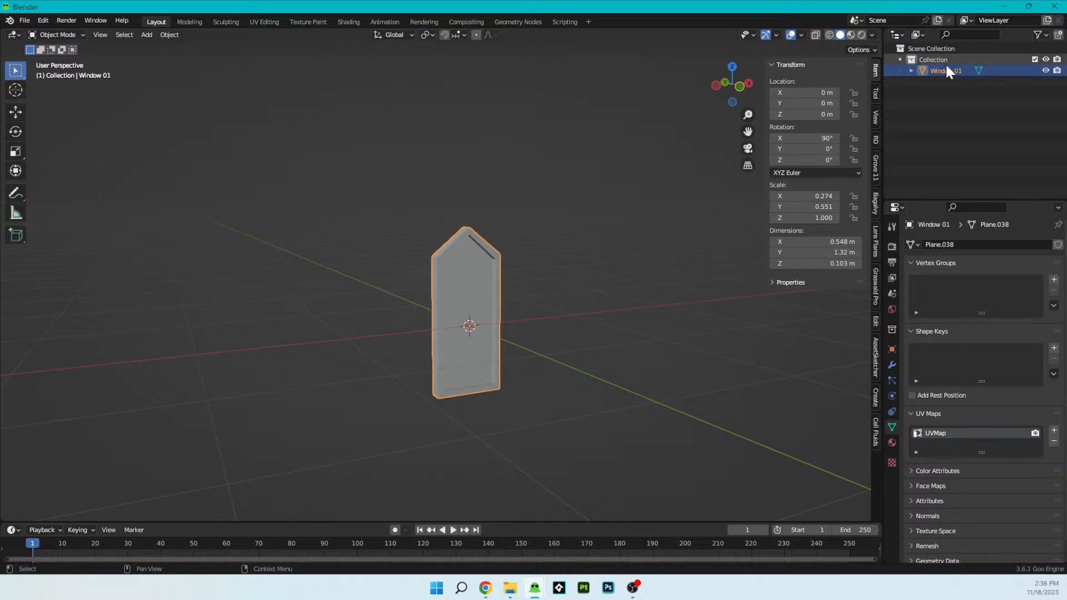
pyautogui.press('Return')
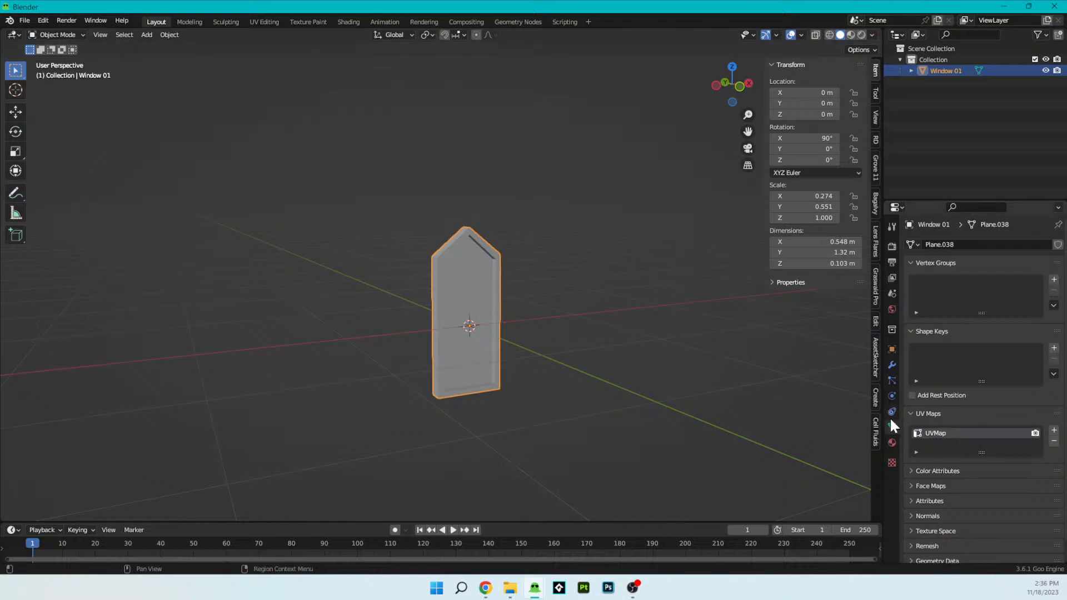
pyautogui.click(1054, 441)
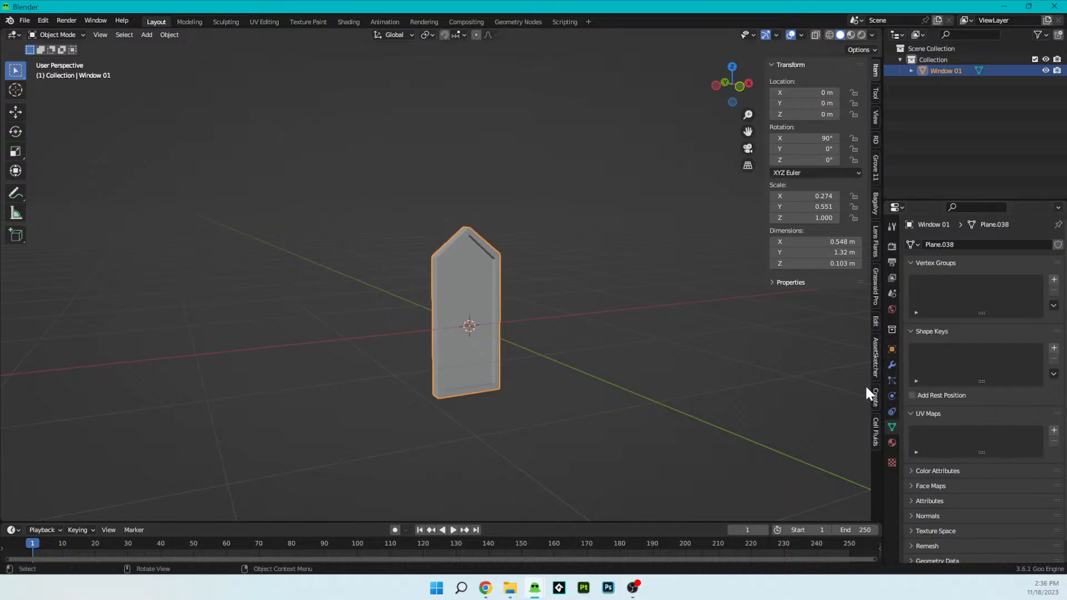
pyautogui.click(892, 365)
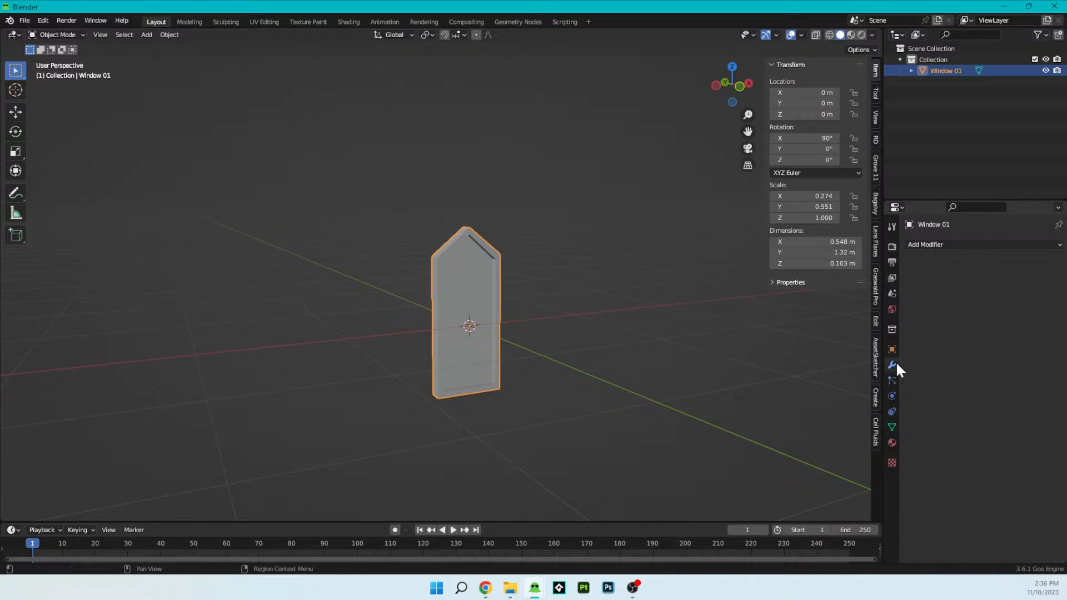
# - Enter Edit Mode on Window 01 and create a new material for it
pyautogui.click(891, 442)
pyautogui.scroll(2, 539, 377)
pyautogui.moveTo(538, 376); pyautogui.dragTo(502, 373, button='middle')
pyautogui.scroll(2, 562, 393)
pyautogui.moveTo(562, 392); pyautogui.dragTo(527, 322, button='middle')
pyautogui.scroll(4, 550, 328)
pyautogui.scroll(-1, 548, 324)
pyautogui.press('Tab')
pyautogui.scroll(-2, 532, 324)
pyautogui.click(1009, 292)
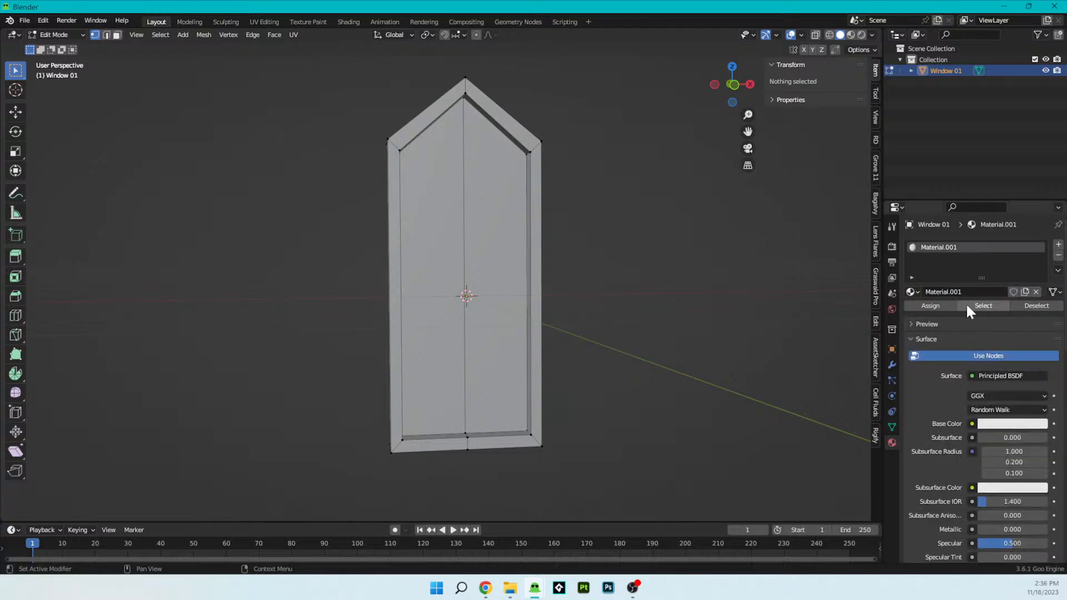
# - Rename the new material as Glass window 01
pyautogui.doubleClick(968, 291)
pyautogui.write('Glass')
pyautogui.press('BackSpace')
pyautogui.write('window 01')
pyautogui.press('Return')
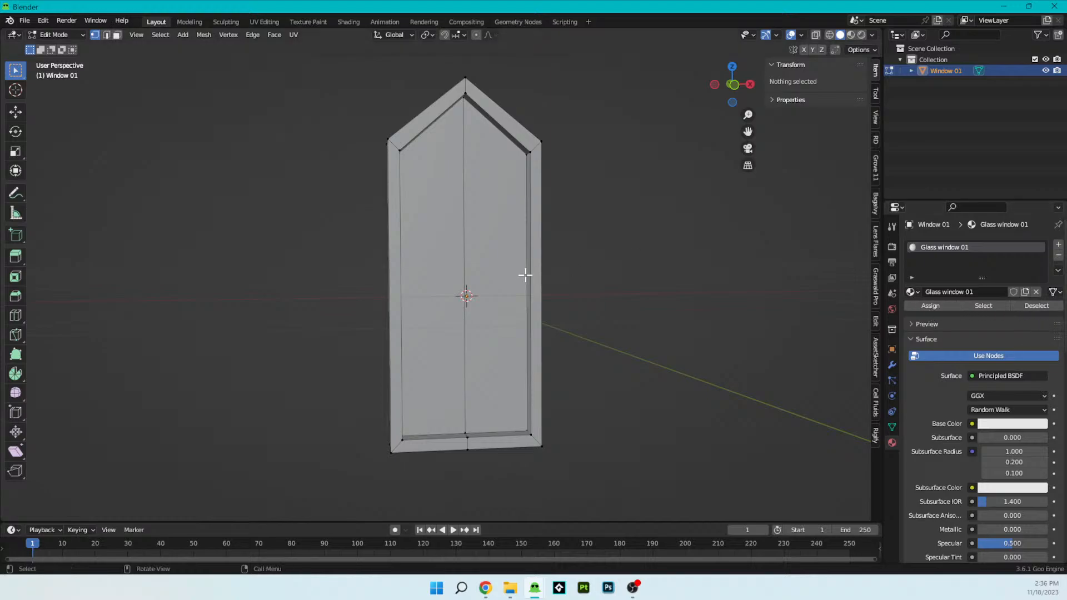
# - Add a second material slot with a new material named Window Frame 01
pyautogui.click(1058, 245)
pyautogui.click(932, 313)
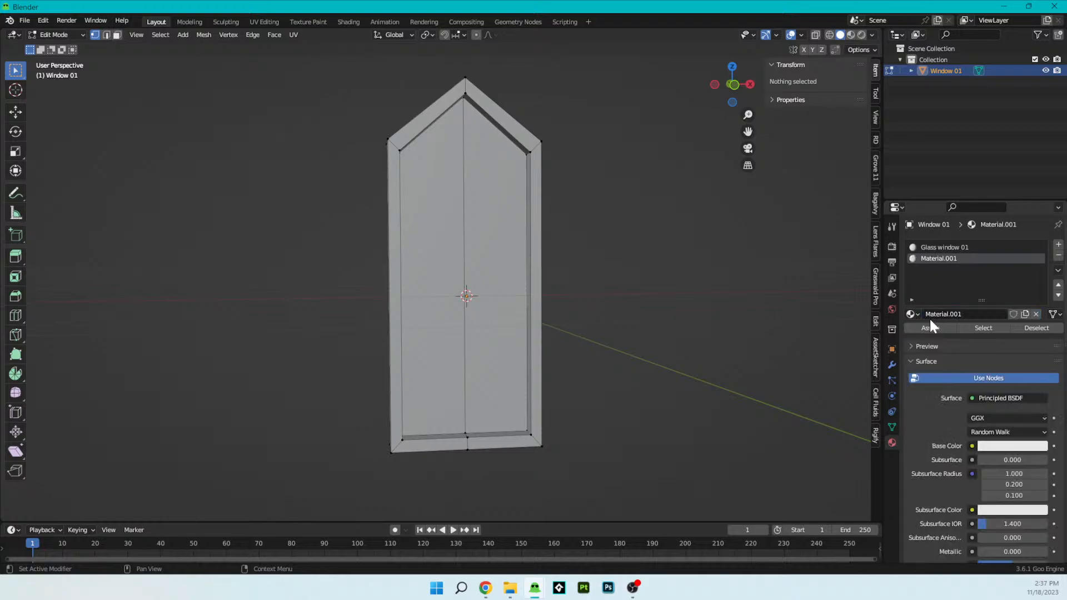
pyautogui.click(942, 312)
pyautogui.write('Window Frame 01')
pyautogui.press('Return')
# - Select all the window's faces except the two glass panes and assign the Window Frame 01 material to them
pyautogui.moveTo(484, 196); pyautogui.dragTo(510, 159, button='middle')
pyautogui.click(534, 142)
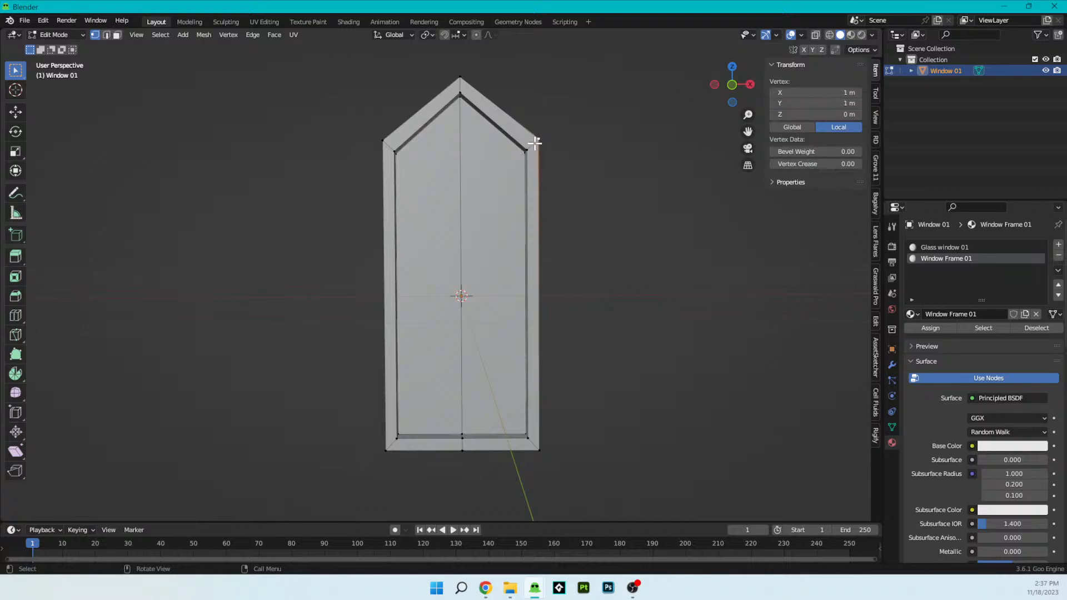
pyautogui.press('ctrl+KP_Add')
pyautogui.press('ctrl+KP_Add')
pyautogui.press('ctrl+KP_Add')
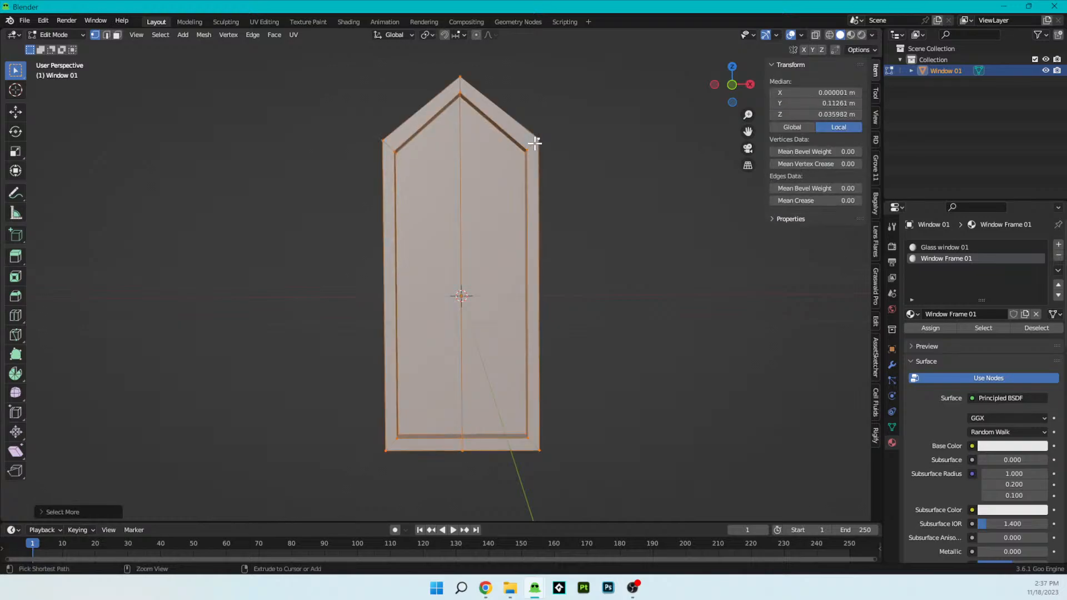
pyautogui.click(117, 35)
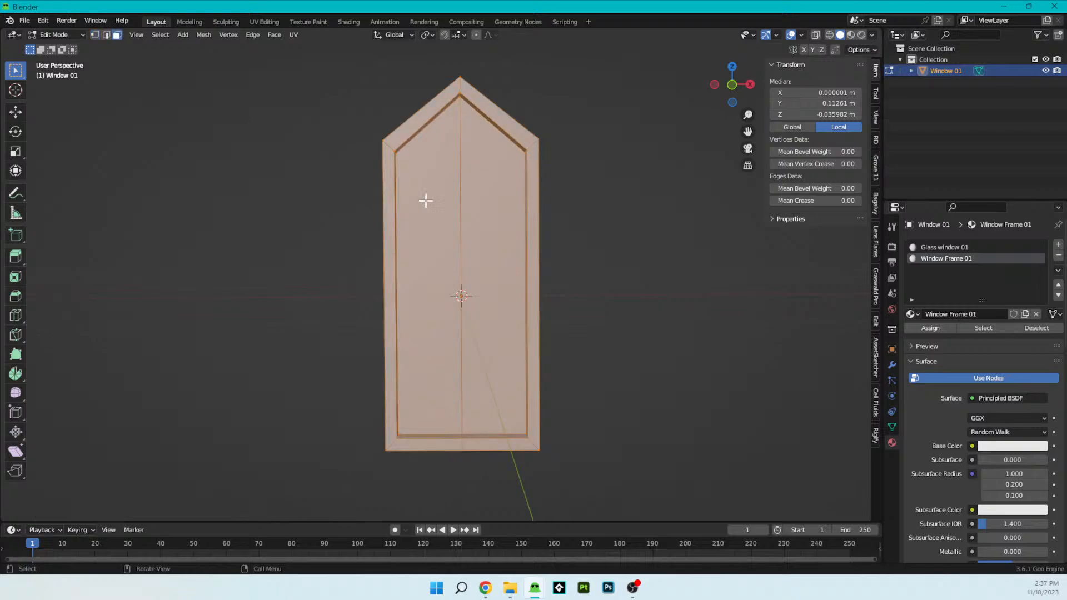
pyautogui.keyDown('shift'); pyautogui.click(440, 243); pyautogui.keyUp('shift')
pyautogui.keyDown('shift'); pyautogui.click(440, 243); pyautogui.keyUp('shift')
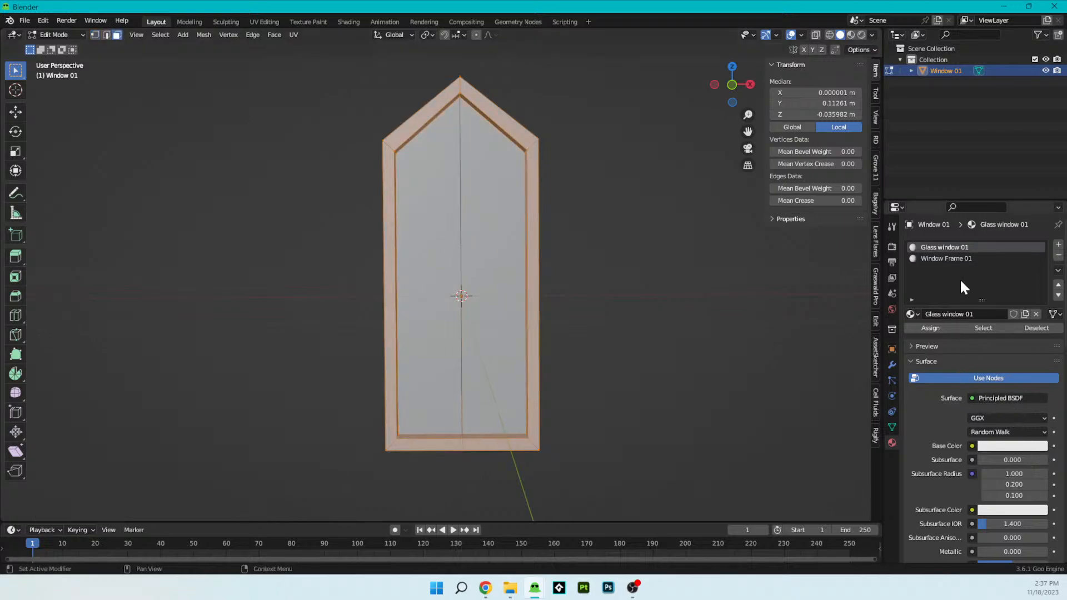
pyautogui.click(960, 258)
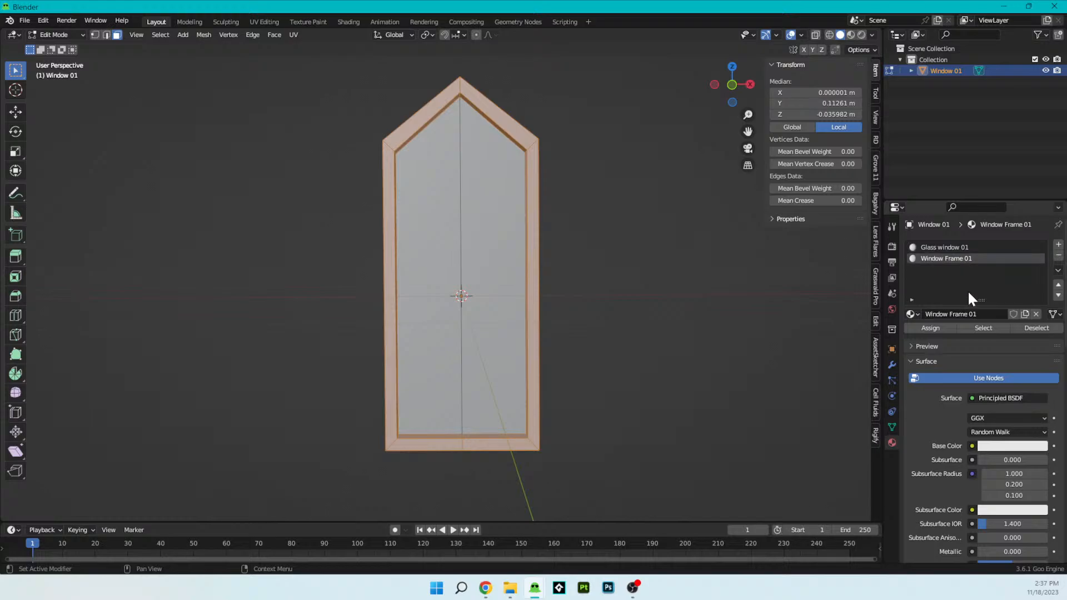
pyautogui.click(948, 327)
# - Select the two glass pane faces and assign the Glass window 01 material to them
pyautogui.moveTo(493, 236); pyautogui.dragTo(517, 270, button='middle')
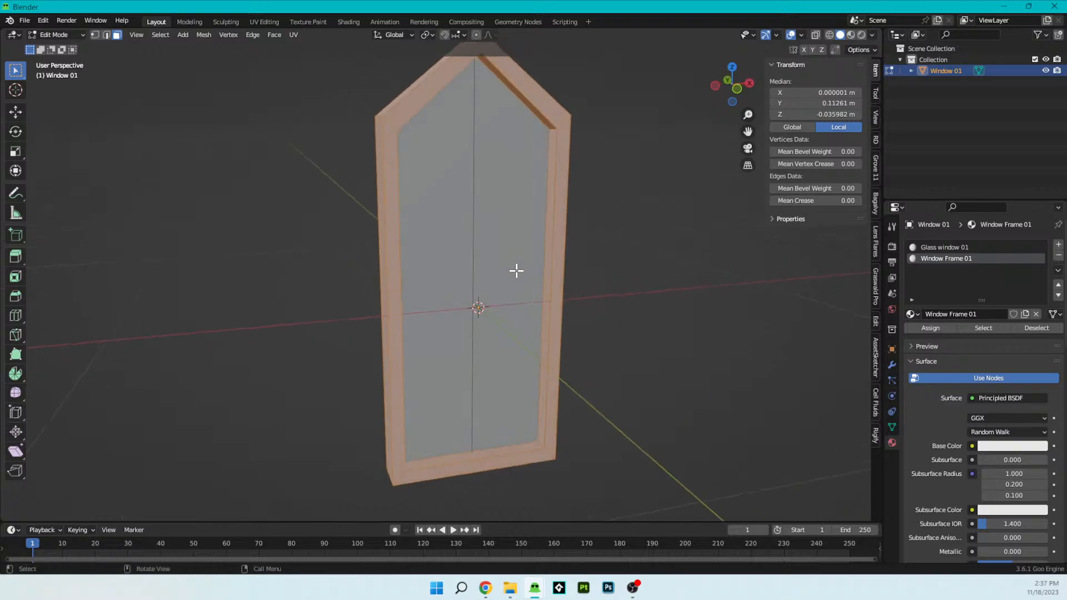
pyautogui.scroll(4, 516, 271)
pyautogui.scroll(1, 464, 334)
pyautogui.scroll(-5, 495, 321)
pyautogui.click(497, 321)
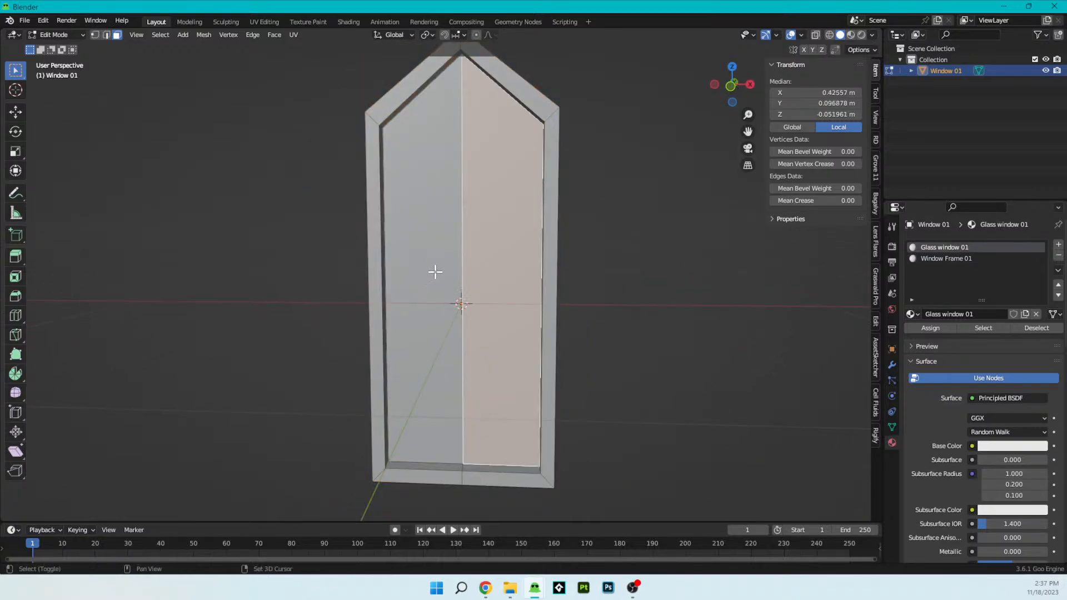
pyautogui.keyDown('shift'); pyautogui.click(435, 271); pyautogui.keyUp('shift')
pyautogui.click(929, 328)
# - Select the recessed edge loop where the glass meets the frame and mark it as a seam
pyautogui.moveTo(567, 319)
pyautogui.mouseDown(button='middle')
pyautogui.moveTo(595, 319)
pyautogui.moveTo(497, 341)
pyautogui.moveTo(550, 309)
pyautogui.mouseUp(button='middle')
pyautogui.scroll(5, 510, 329)
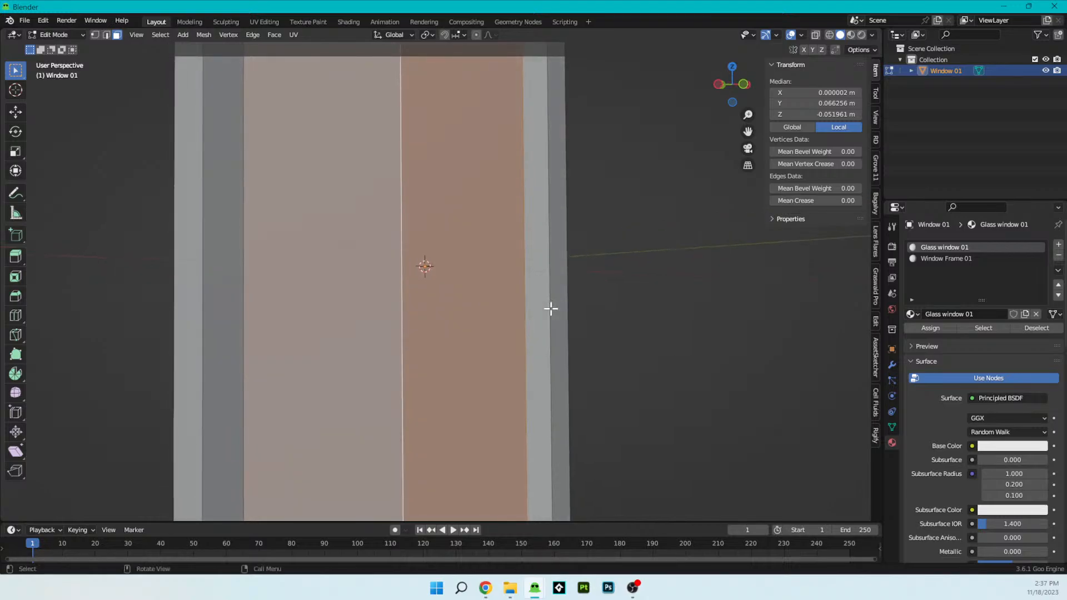
pyautogui.click(525, 308)
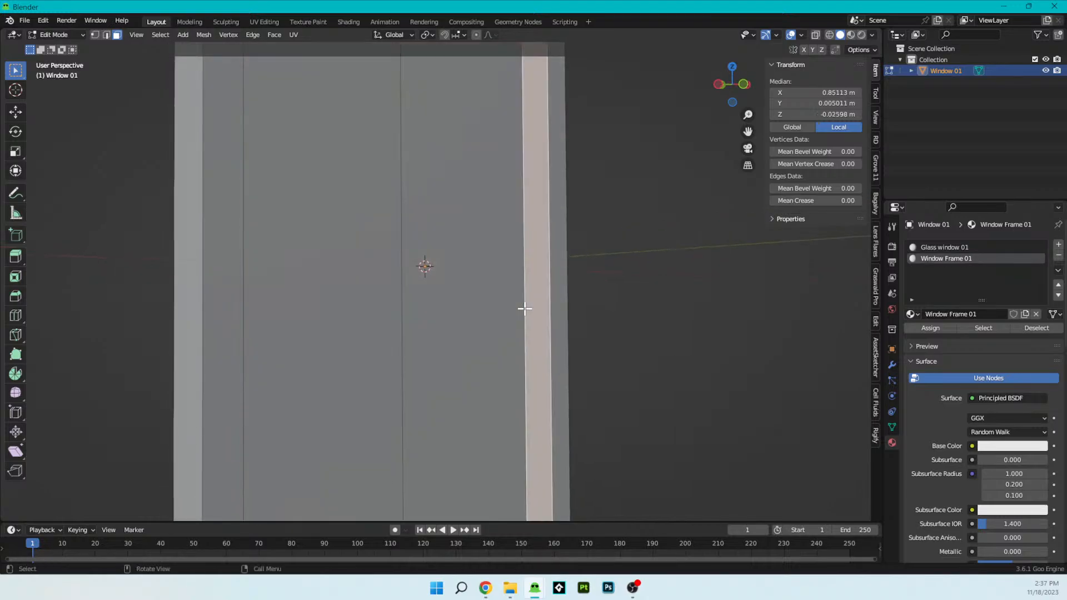
pyautogui.click(106, 34)
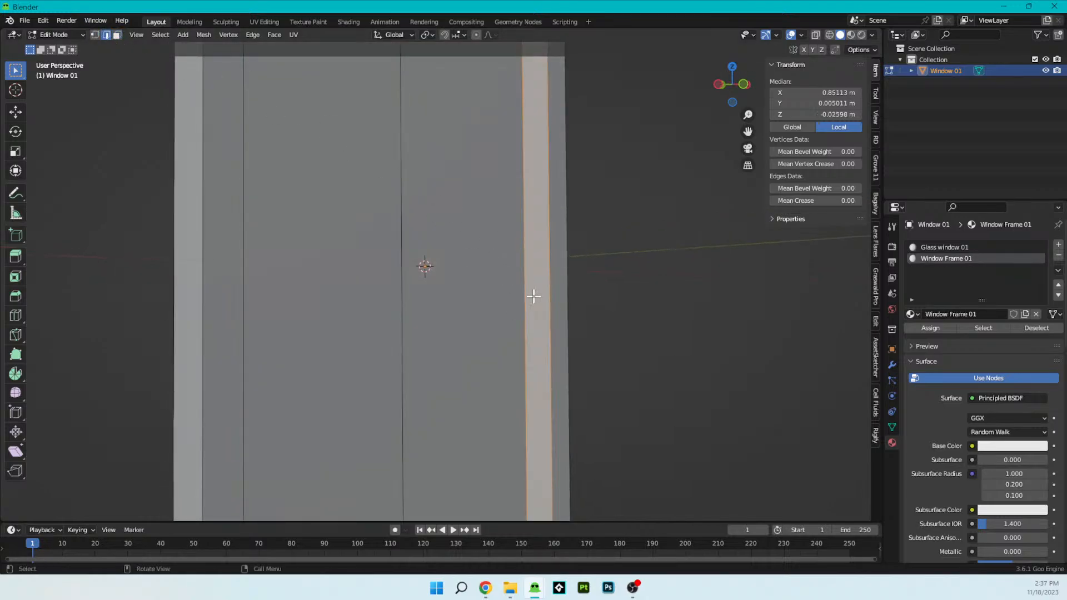
pyautogui.scroll(-4, 534, 295)
pyautogui.click(485, 294)
pyautogui.click(483, 280)
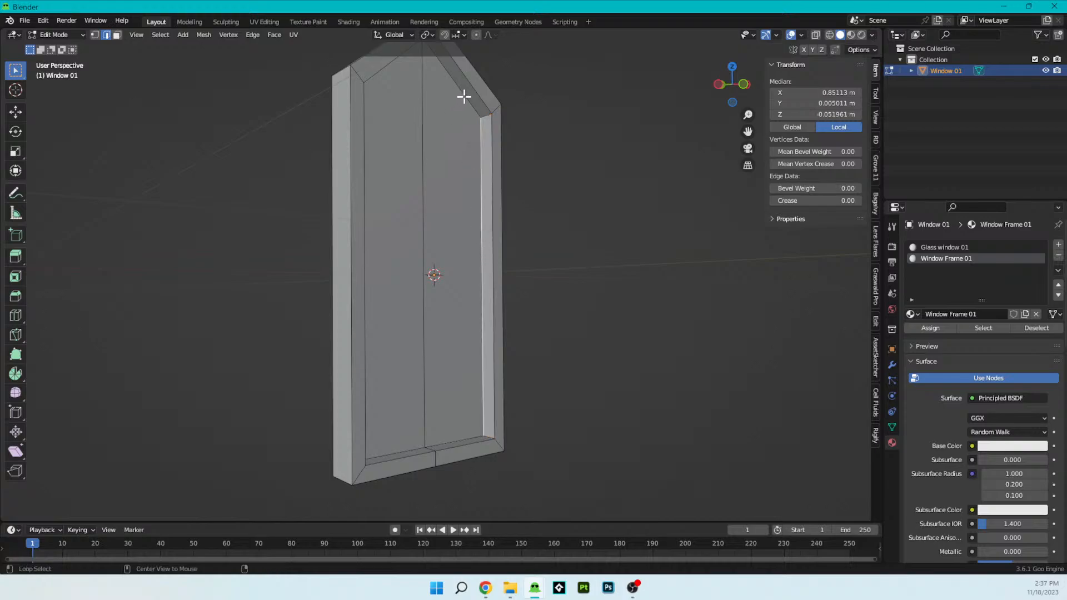
pyautogui.keyDown('alt'); pyautogui.click(474, 110); pyautogui.keyUp('alt')
pyautogui.click(479, 282)
pyautogui.keyDown('alt'); pyautogui.click(474, 112); pyautogui.keyUp('alt')
pyautogui.click(482, 134)
pyautogui.keyDown('alt'); pyautogui.click(471, 439); pyautogui.keyUp('alt')
pyautogui.keyDown('alt'); pyautogui.click(474, 109); pyautogui.keyUp('alt')
pyautogui.moveTo(476, 123); pyautogui.dragTo(348, 209, button='middle')
pyautogui.keyDown('shift'); pyautogui.click(351, 241); pyautogui.keyUp('shift')
pyautogui.scroll(-1, 373, 72)
pyautogui.moveTo(418, 164); pyautogui.dragTo(493, 288, button='middle')
pyautogui.scroll(5, 457, 137)
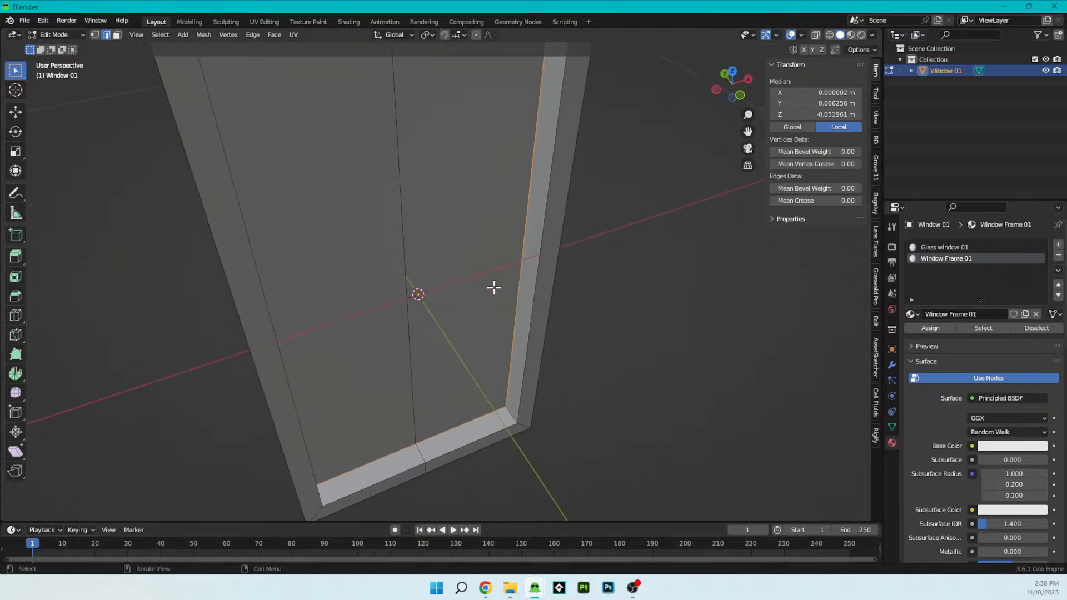
pyautogui.click(245, 38)
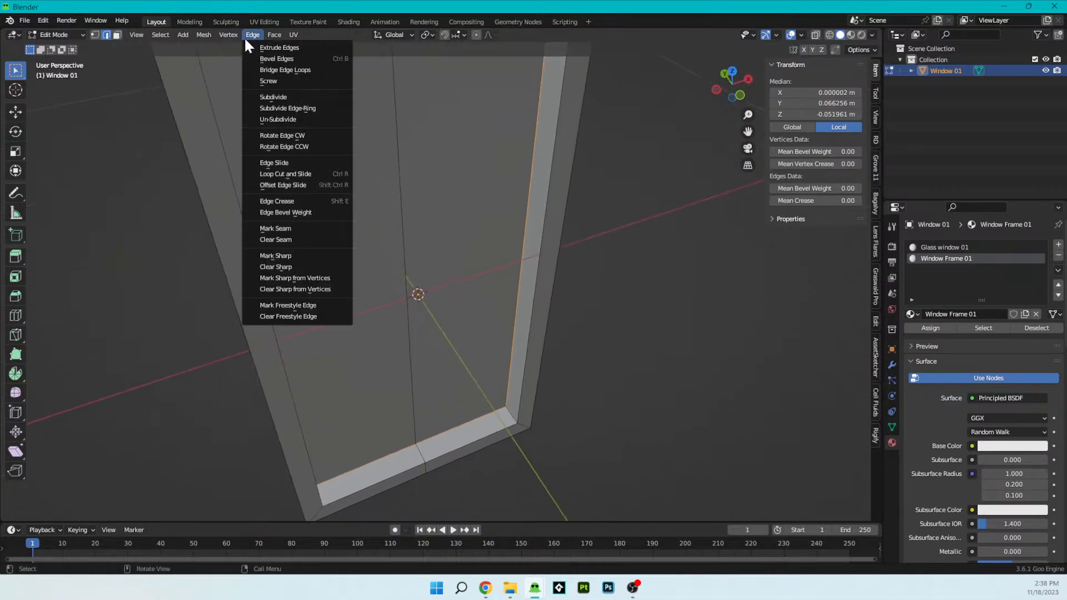
pyautogui.click(291, 228)
# - Select the inner edge loop on the front face of the frame and mark it as a seam
pyautogui.moveTo(541, 274); pyautogui.dragTo(507, 352, button='middle')
pyautogui.click(495, 396)
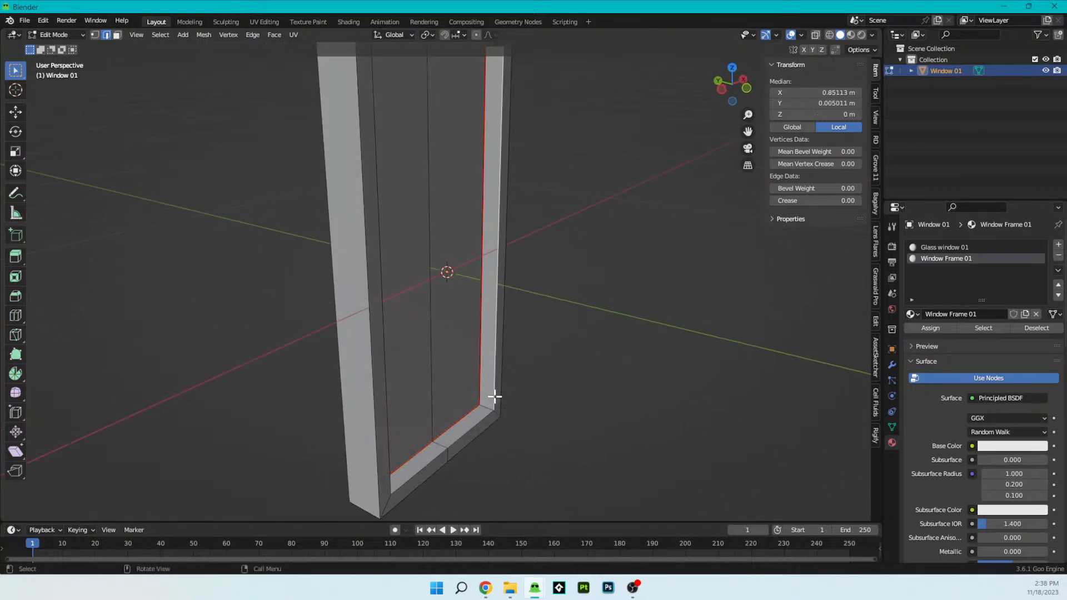
pyautogui.keyDown('alt'); pyautogui.click(493, 398); pyautogui.keyUp('alt')
pyautogui.scroll(-2, 498, 367)
pyautogui.moveTo(498, 362); pyautogui.dragTo(459, 370, button='middle')
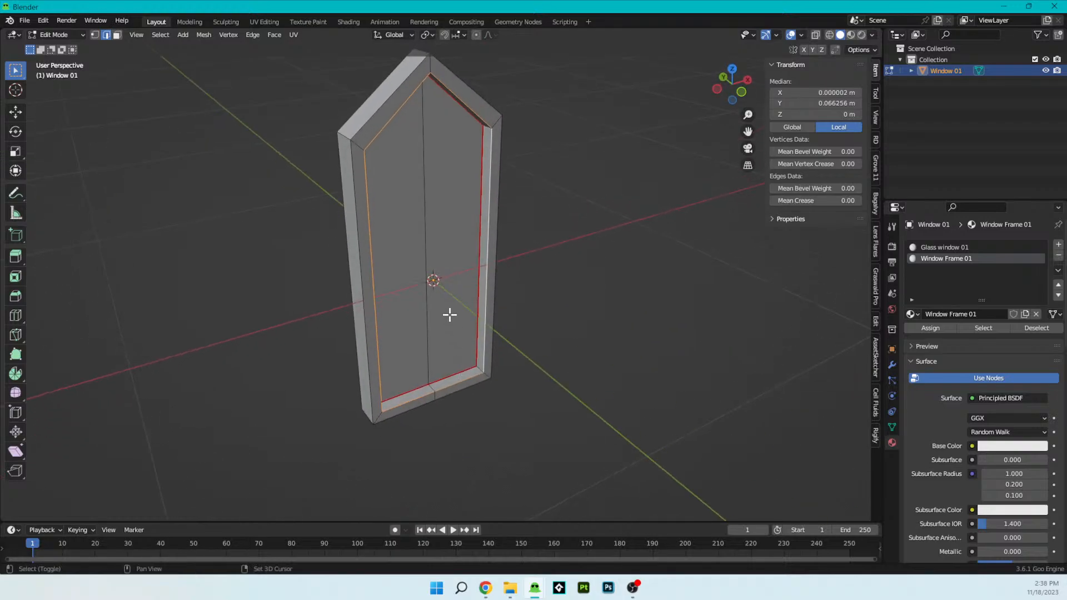
pyautogui.keyDown('shift'); pyautogui.moveTo(449, 316); pyautogui.dragTo(479, 391, button='middle'); pyautogui.keyUp('shift')
pyautogui.scroll(1, 533, 401)
pyautogui.moveTo(541, 402); pyautogui.dragTo(555, 409, button='middle')
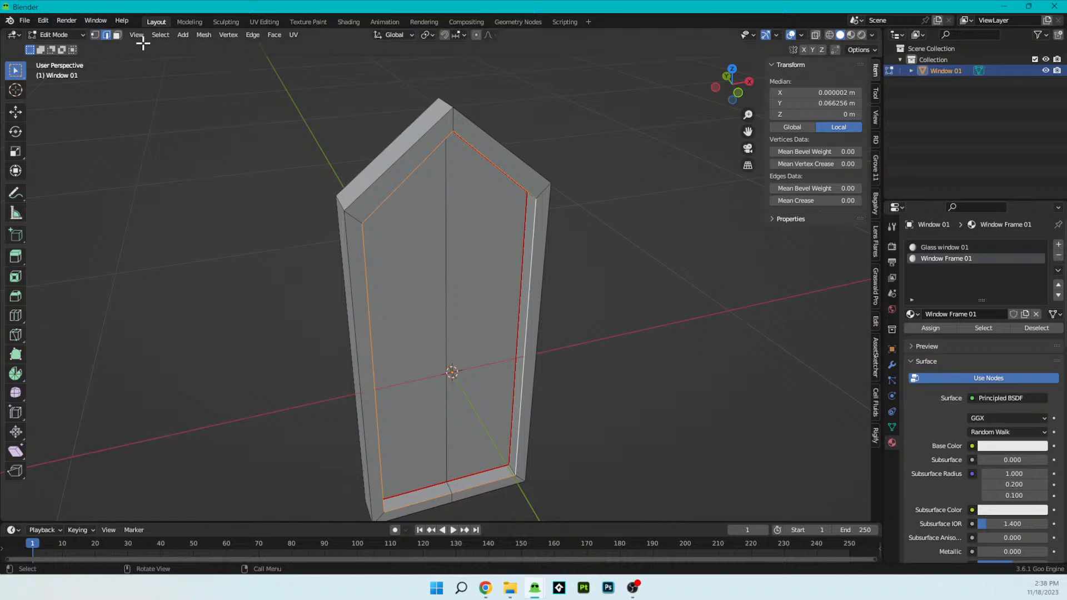
pyautogui.click(201, 36)
pyautogui.click(252, 35)
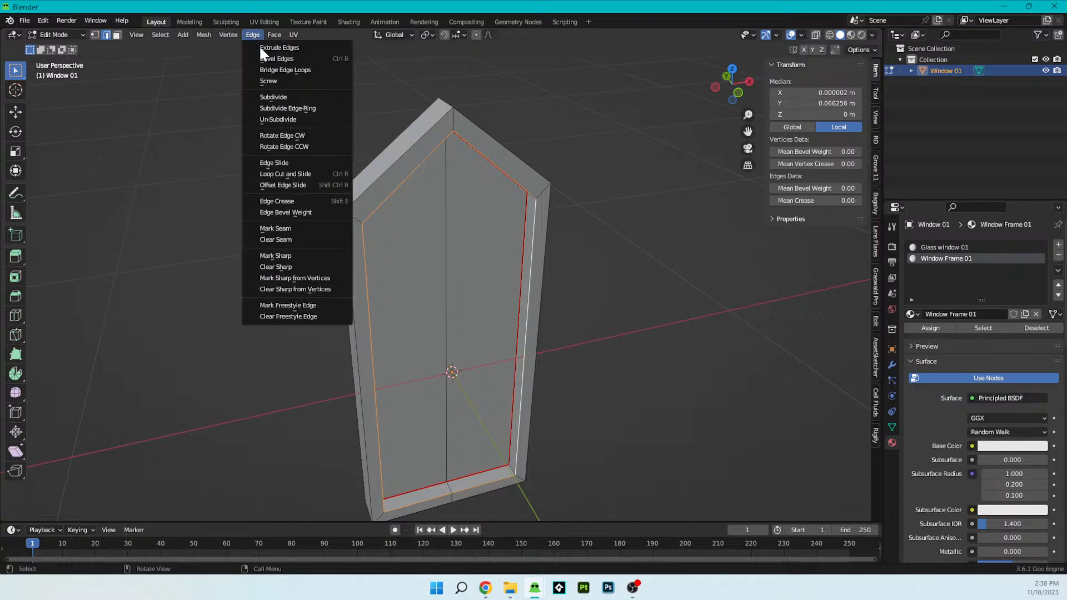
pyautogui.click(289, 221)
# - Mark the outer edge loop on the front face of the frame as a seam
pyautogui.moveTo(424, 250); pyautogui.dragTo(477, 234, button='middle')
pyautogui.hotkey('alt', 'a')
pyautogui.keyDown('alt'); pyautogui.click(475, 188); pyautogui.keyUp('alt')
pyautogui.moveTo(475, 191); pyautogui.dragTo(437, 228, button='middle')
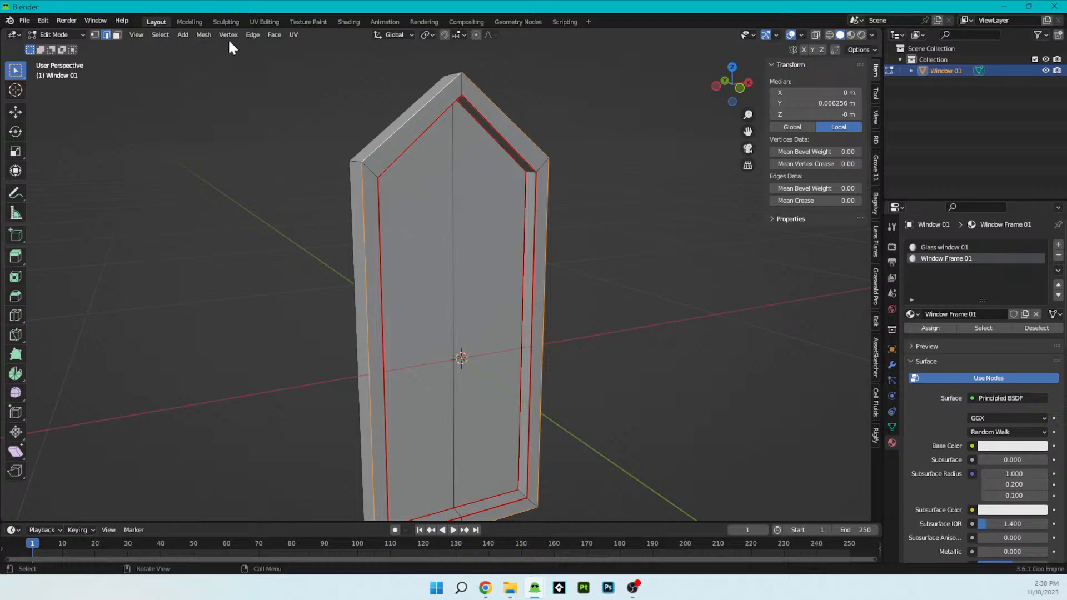
pyautogui.click(213, 36)
pyautogui.click(257, 37)
pyautogui.click(269, 227)
# - Select the outer edge loop on the back side of the frame and mark it as a seam
pyautogui.moveTo(425, 243); pyautogui.dragTo(464, 250, button='middle')
pyautogui.moveTo(431, 213); pyautogui.dragTo(359, 198, button='middle')
pyautogui.click(448, 204)
pyautogui.keyDown('alt'); pyautogui.click(454, 191); pyautogui.keyUp('alt')
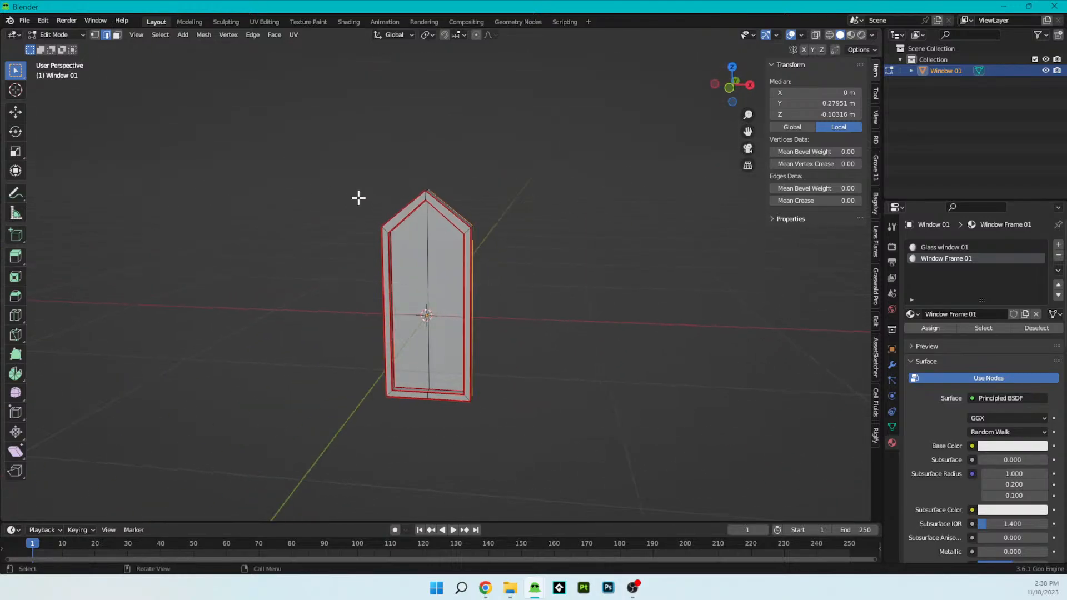
pyautogui.click(244, 34)
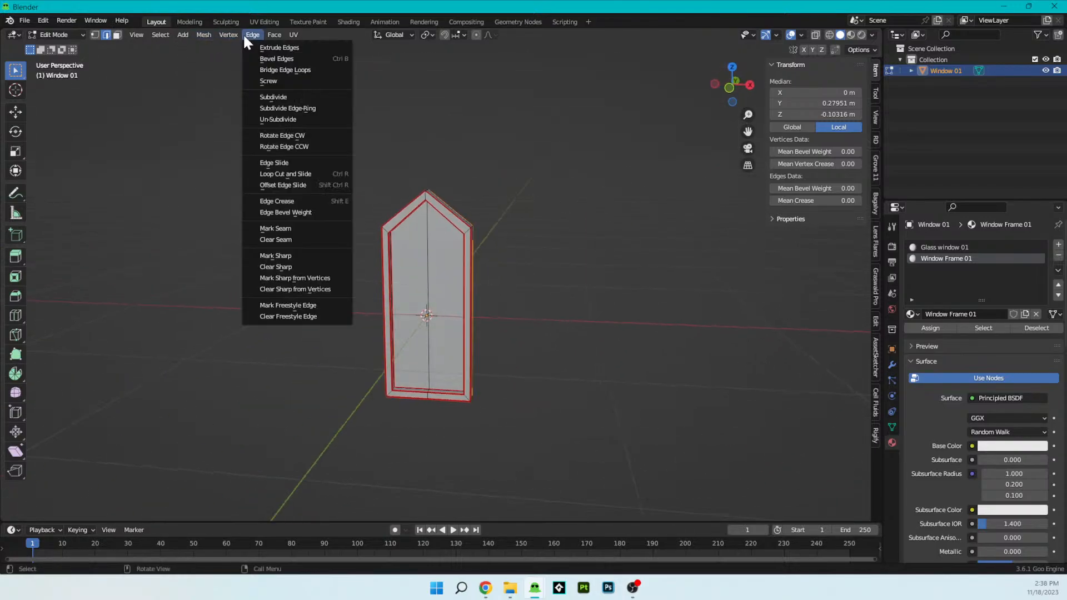
pyautogui.click(298, 227)
# - Mark the centre edges at the frame's peak (outer side, front face, recess) and bottom (front face, recess) as seams
pyautogui.scroll(5, 526, 333)
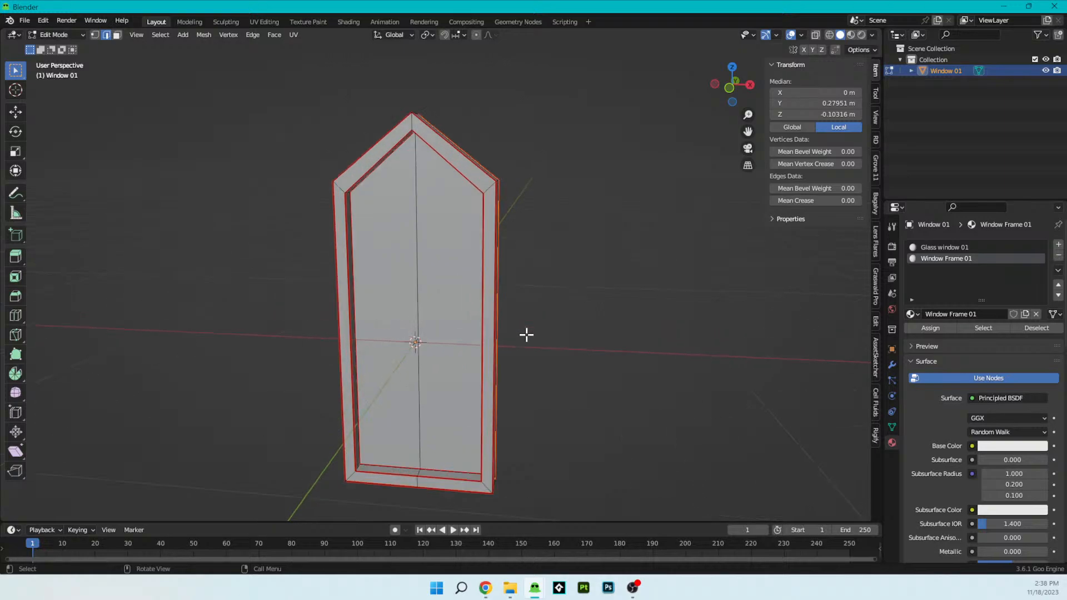
pyautogui.moveTo(545, 374); pyautogui.dragTo(602, 459, button='middle')
pyautogui.click(440, 197)
pyautogui.moveTo(498, 290)
pyautogui.mouseDown(button='middle')
pyautogui.moveTo(522, 326)
pyautogui.moveTo(590, 273)
pyautogui.moveTo(612, 331)
pyautogui.moveTo(574, 367)
pyautogui.moveTo(538, 350)
pyautogui.moveTo(483, 289)
pyautogui.mouseUp(button='middle')
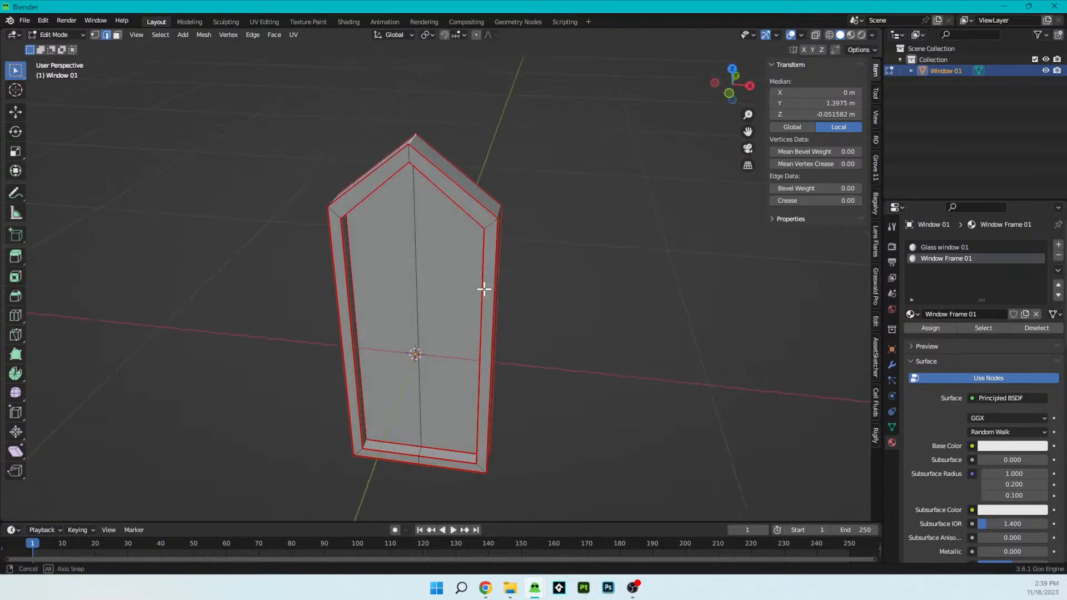
pyautogui.keyDown('shift'); pyautogui.click(411, 152); pyautogui.keyUp('shift')
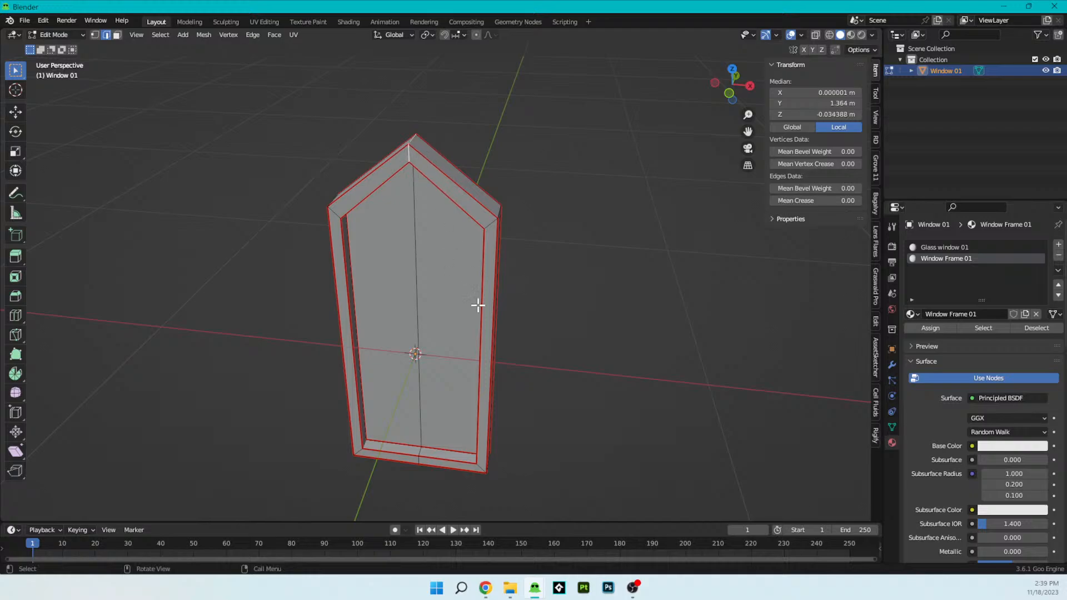
pyautogui.keyDown('shift'); pyautogui.click(418, 455); pyautogui.keyUp('shift')
pyautogui.moveTo(443, 470); pyautogui.dragTo(459, 310, button='middle')
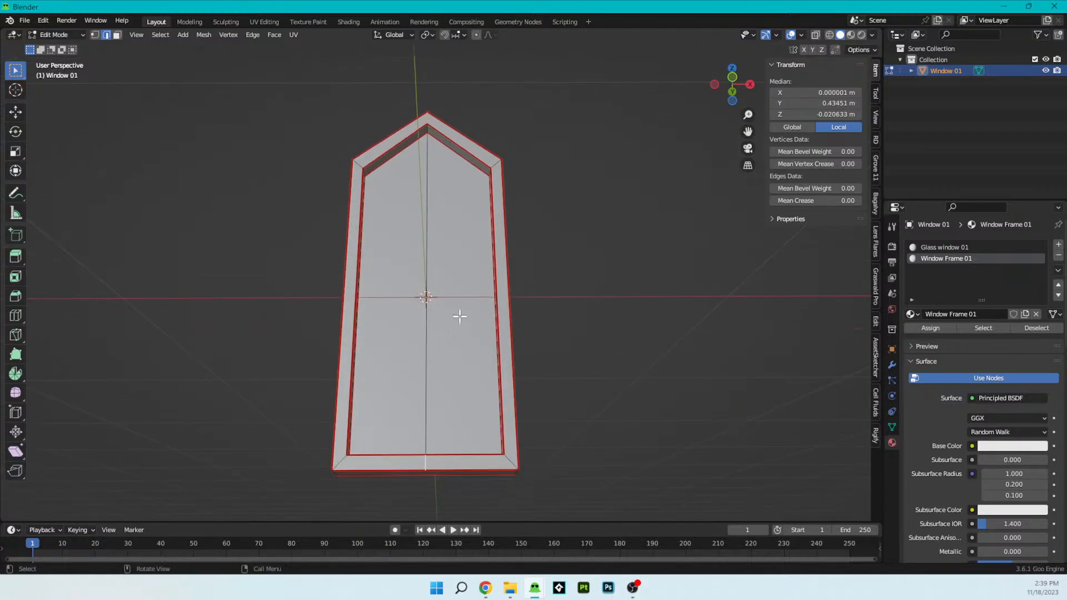
pyautogui.keyDown('shift'); pyautogui.click(425, 131); pyautogui.keyUp('shift')
pyautogui.moveTo(443, 407); pyautogui.dragTo(414, 483, button='middle')
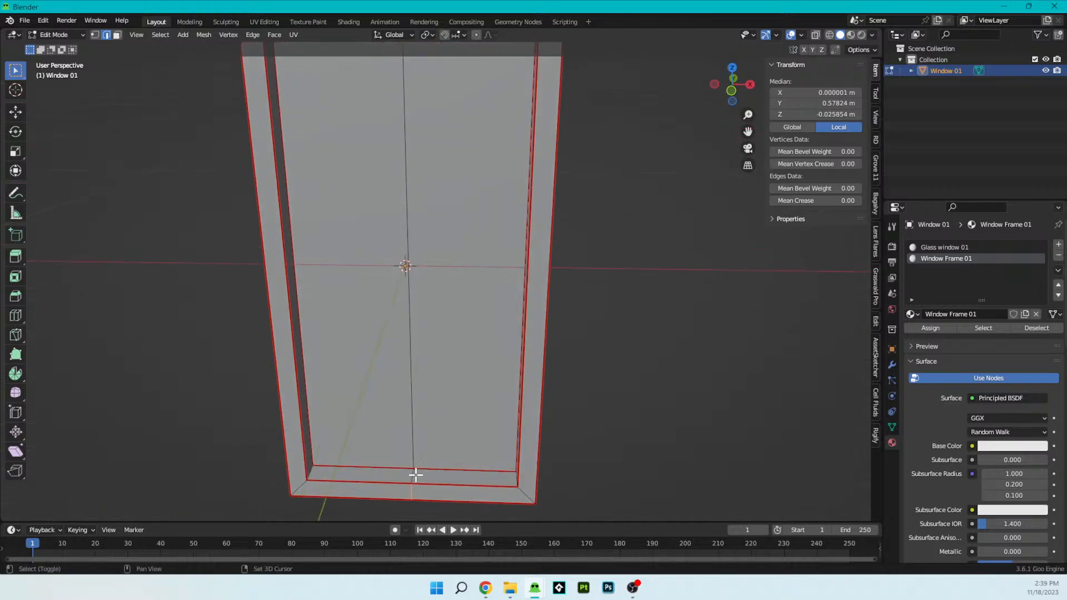
pyautogui.keyDown('shift'); pyautogui.click(413, 476); pyautogui.keyUp('shift')
pyautogui.moveTo(483, 493); pyautogui.dragTo(503, 368, button='middle')
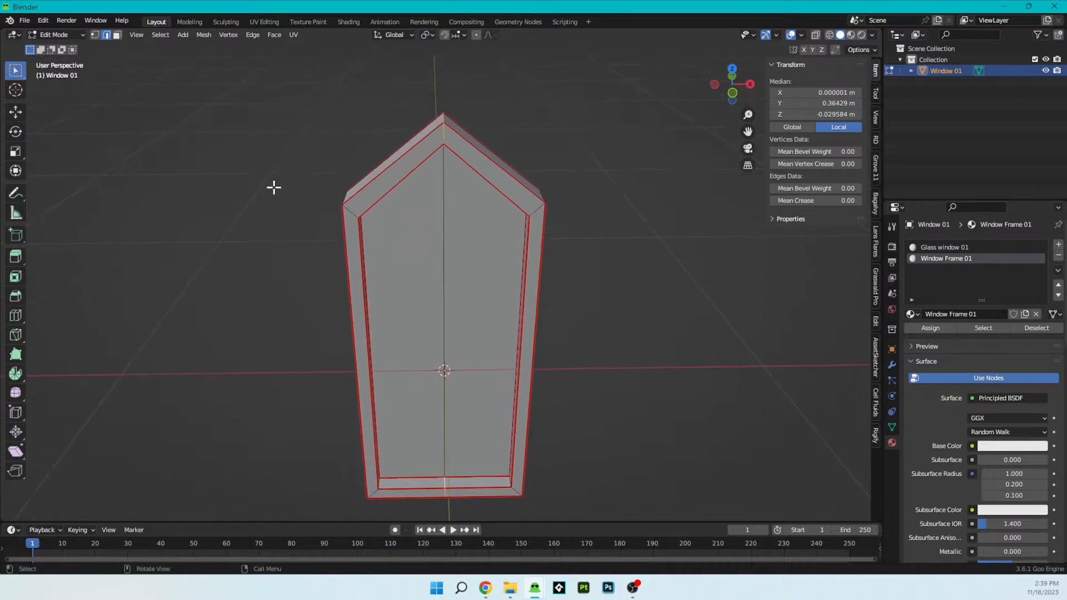
pyautogui.click(250, 35)
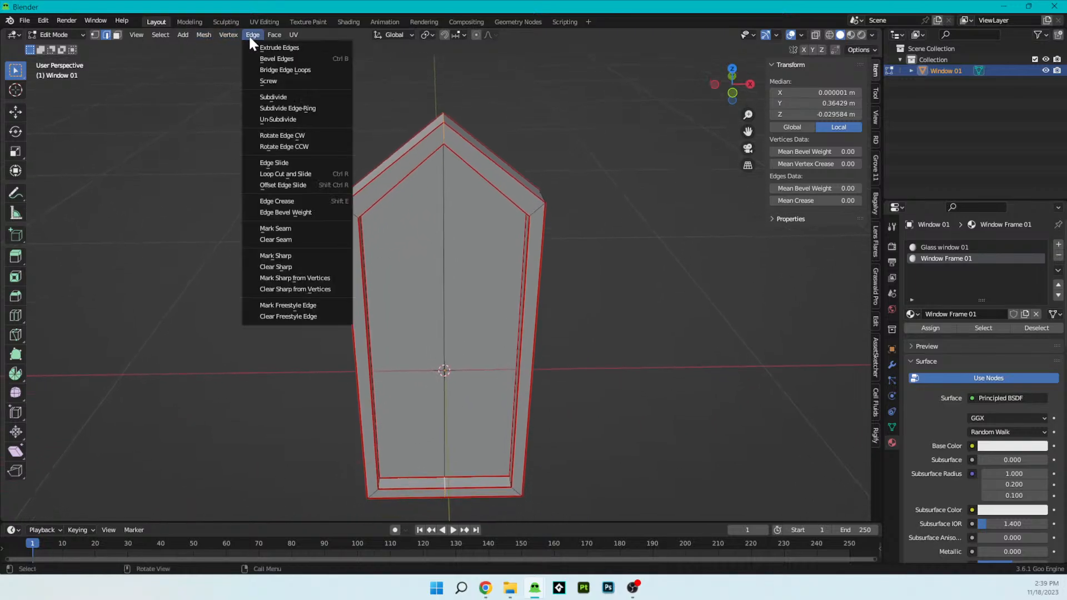
pyautogui.click(285, 223)
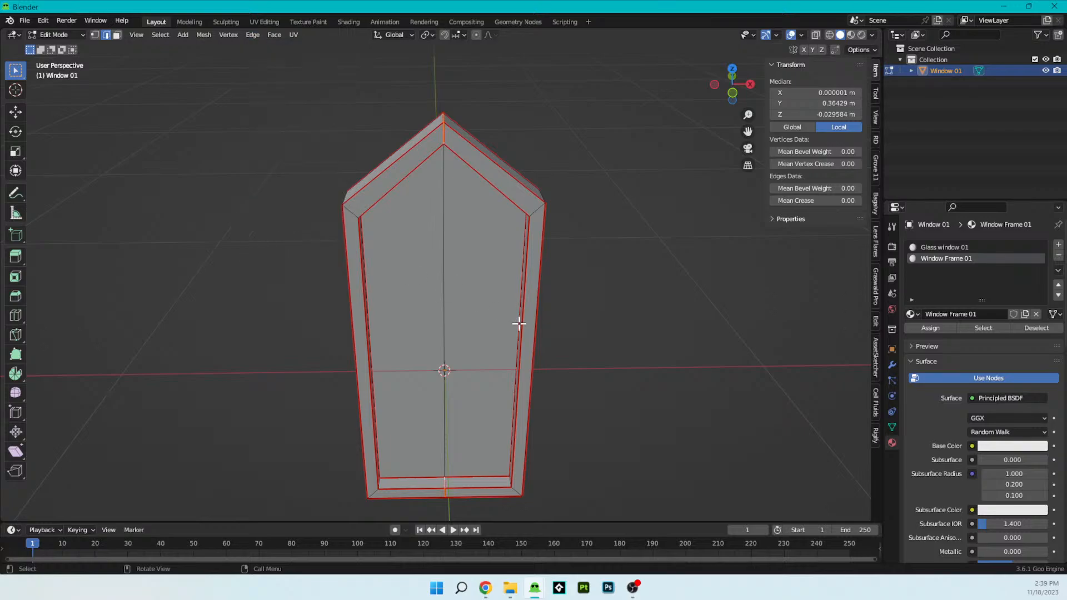
# - Return the window to Object Mode and display its mesh data properties
pyautogui.press('Tab')
pyautogui.scroll(-3, 519, 323)
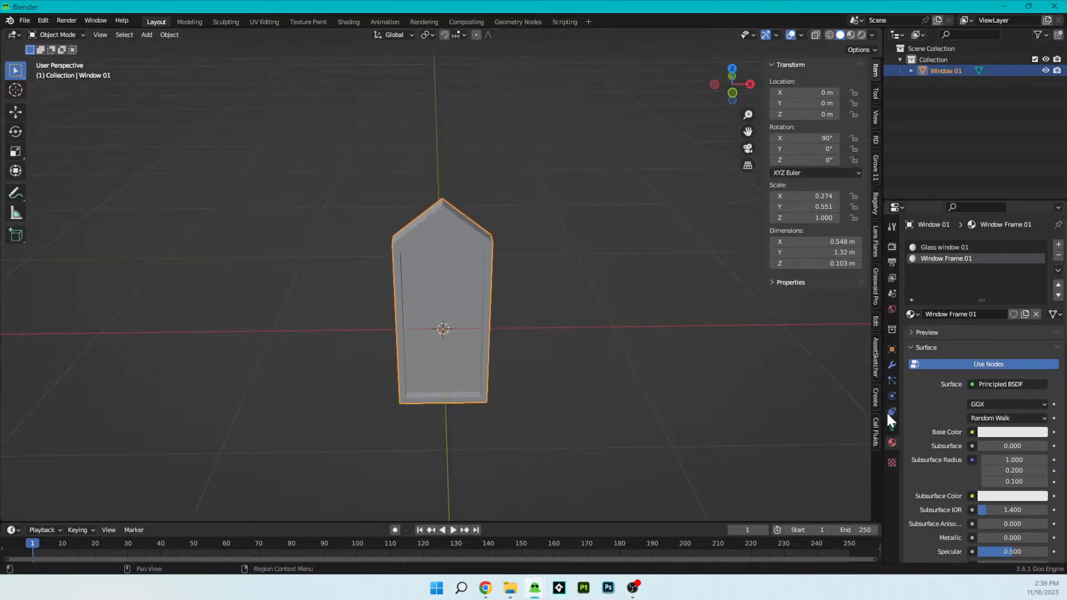
pyautogui.click(892, 427)
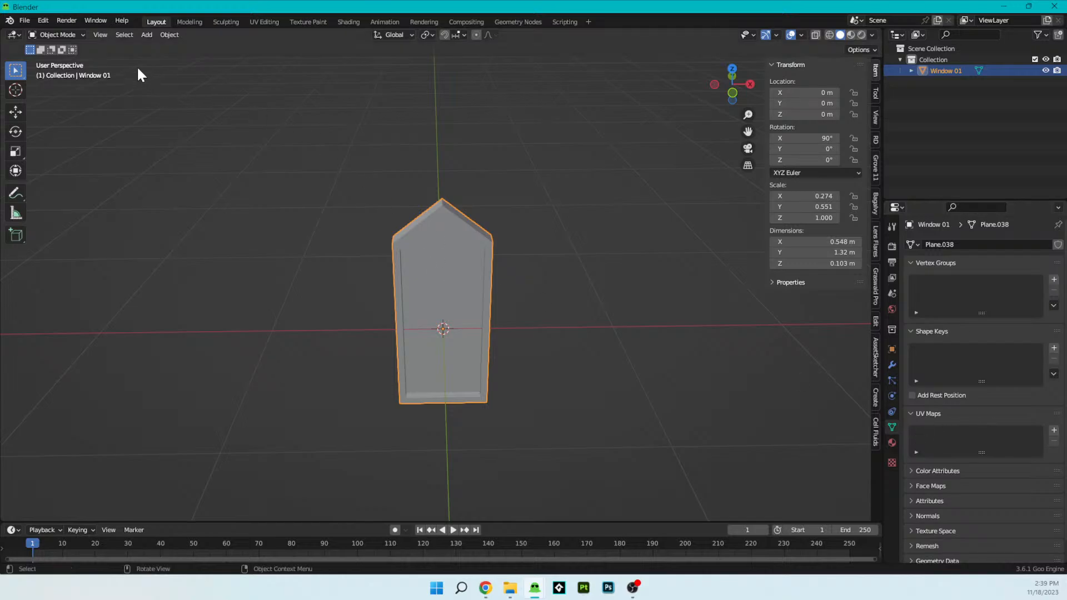
# - Start an FBX export and browse to the Flights of Aetheria folder under SynologyDrive, SIS - Video Games
pyautogui.click(22, 23)
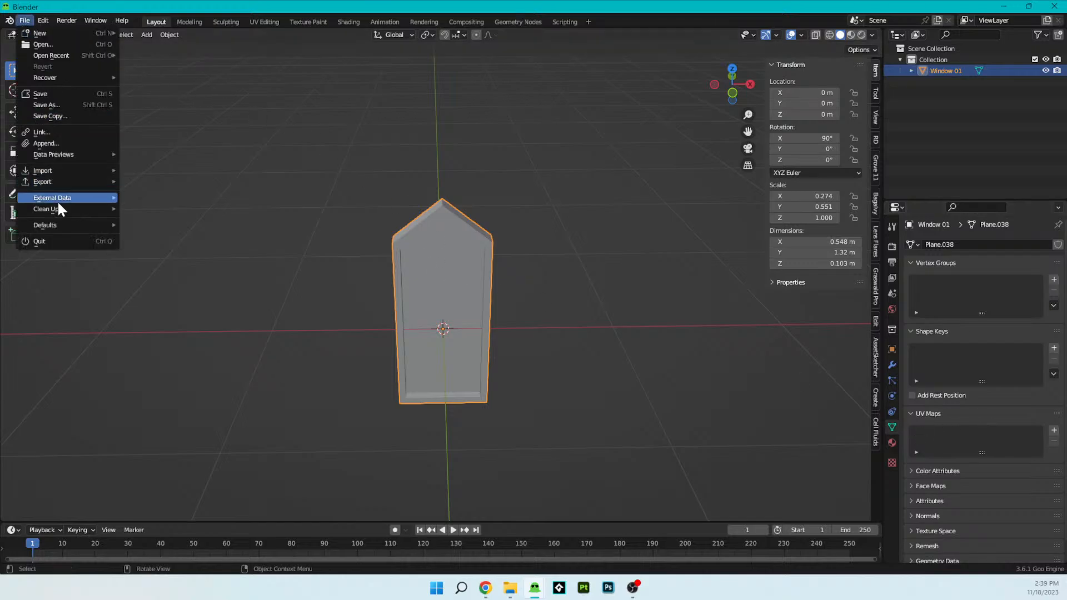
pyautogui.moveTo(55, 182)
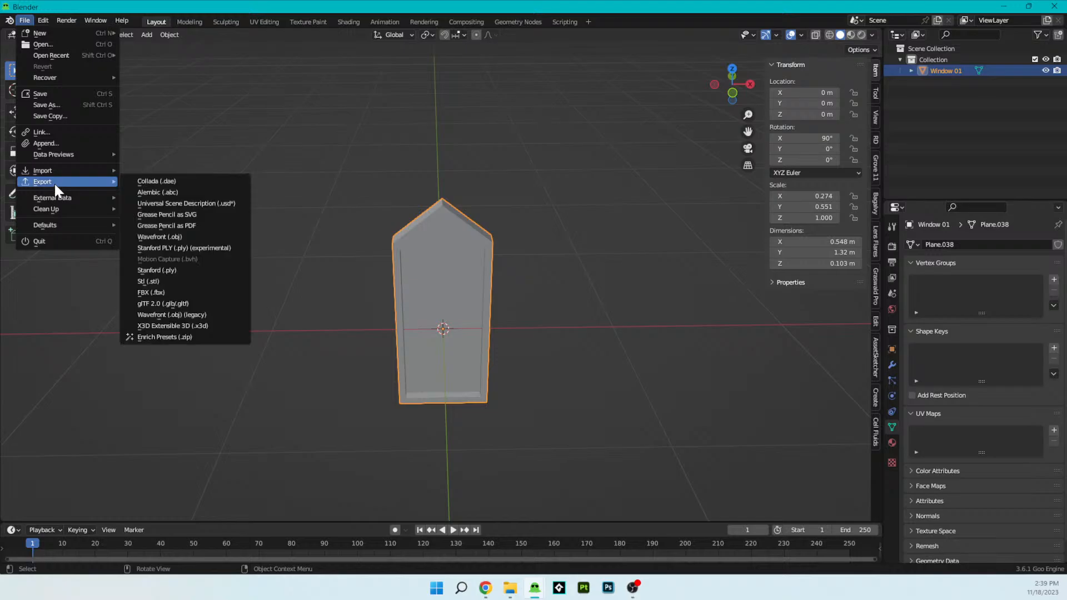
pyautogui.click(173, 293)
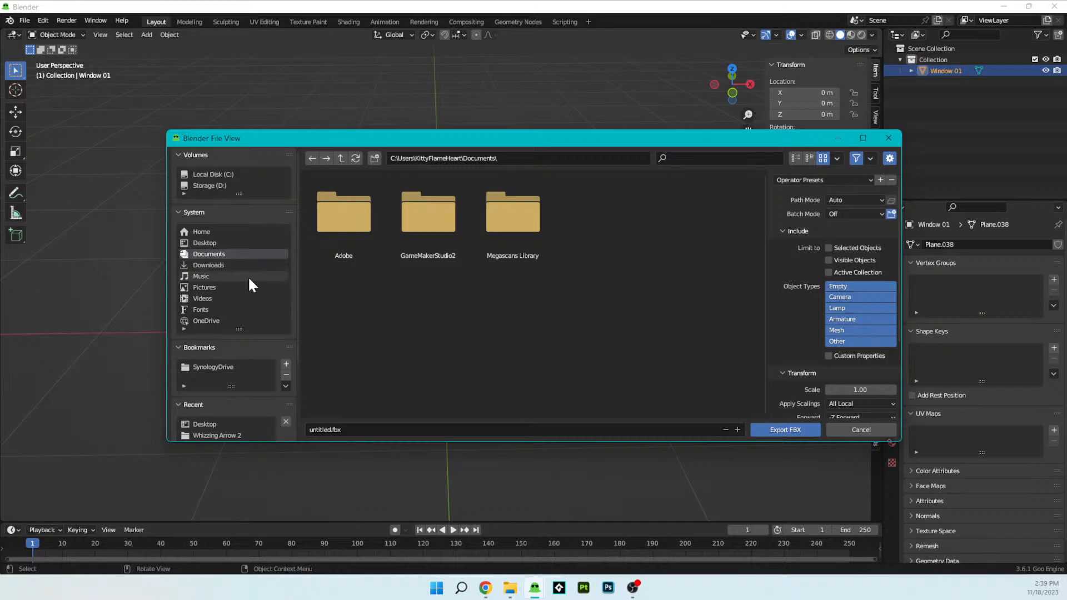
pyautogui.click(218, 186)
pyautogui.click(222, 172)
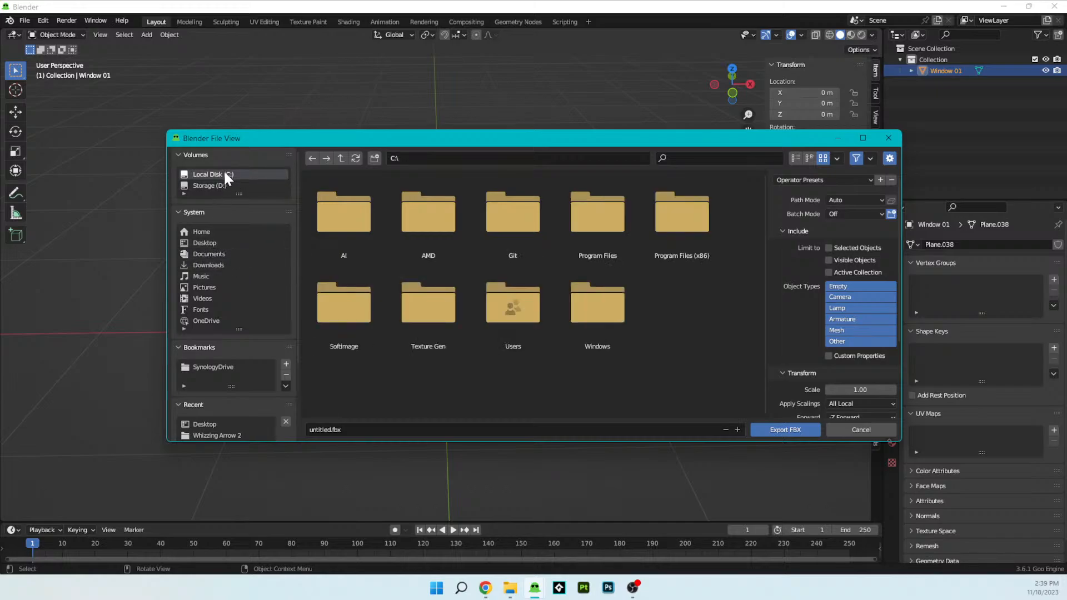
pyautogui.click(225, 184)
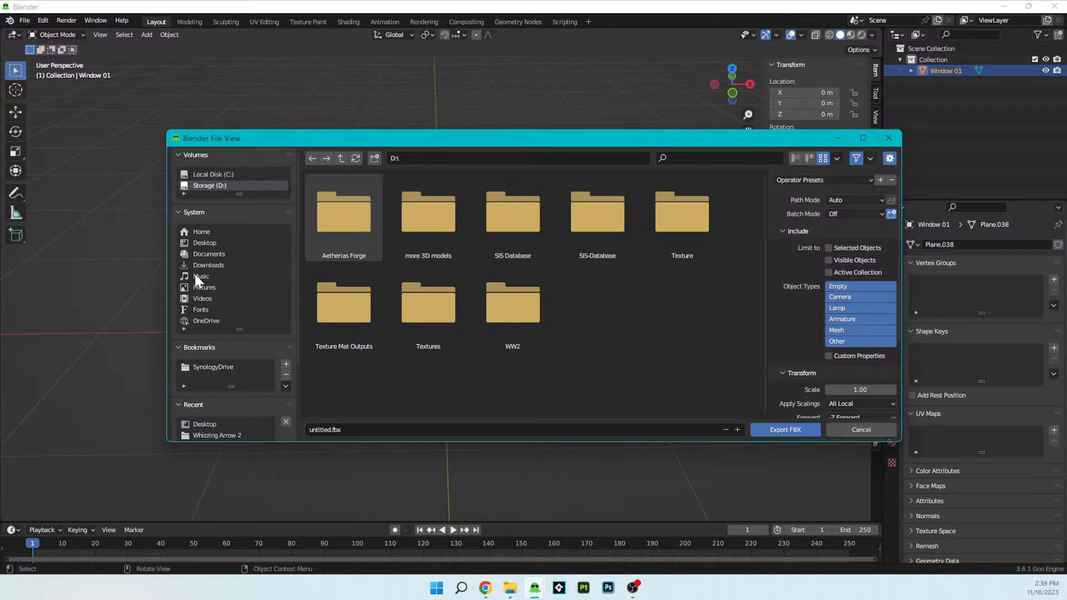
pyautogui.click(228, 366)
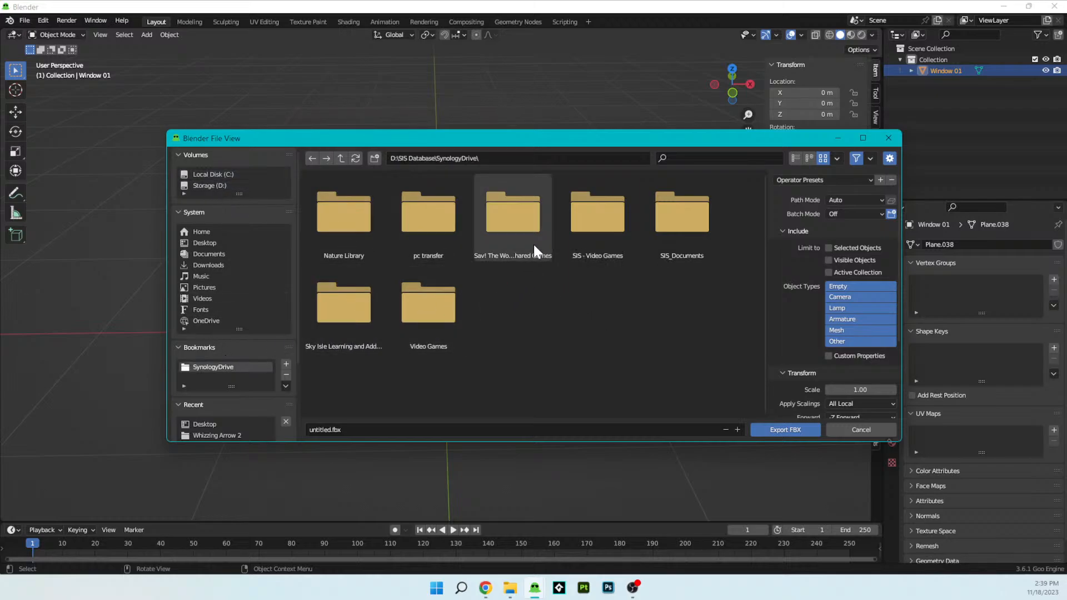
pyautogui.doubleClick(594, 239)
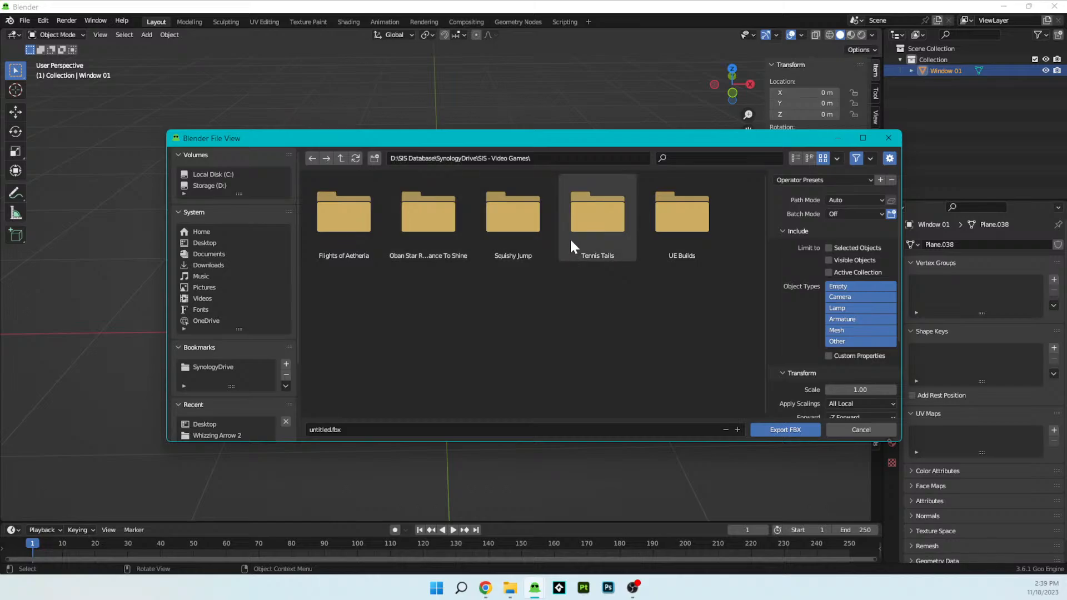
pyautogui.doubleClick(350, 225)
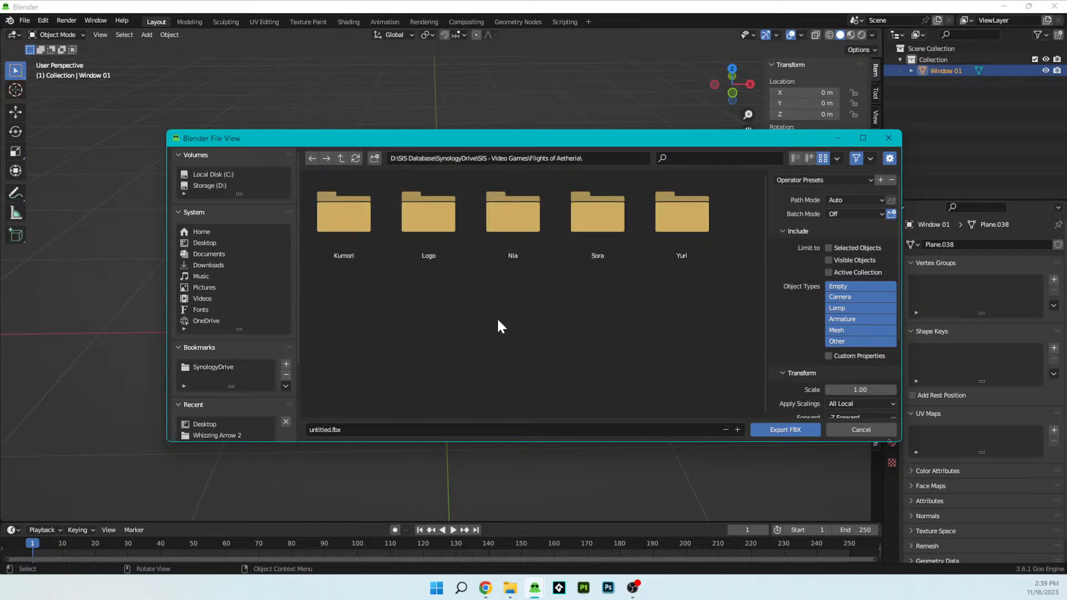
# - Create a new folder named Assets in the Flights of Aetheria folder
pyautogui.rightClick(566, 339)
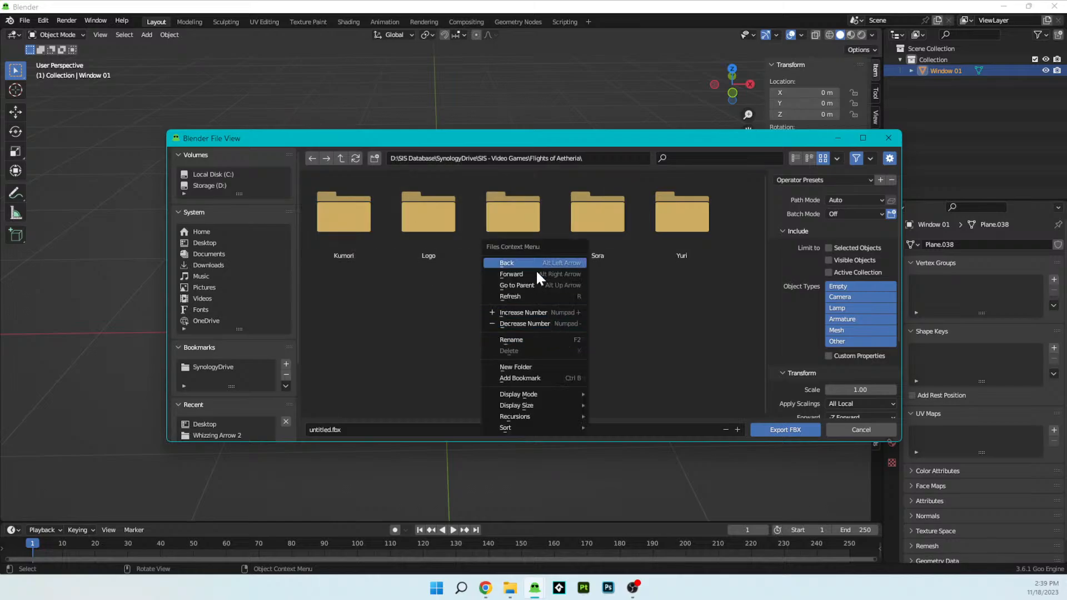
pyautogui.click(561, 367)
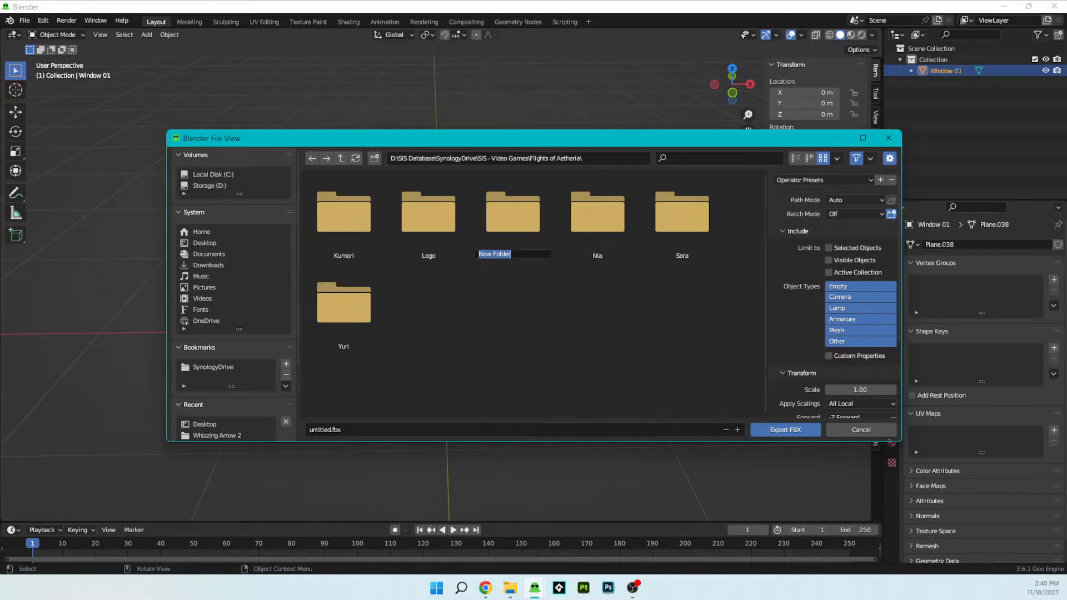
pyautogui.press('BackSpace')
pyautogui.write('Assets')
pyautogui.press('Return')
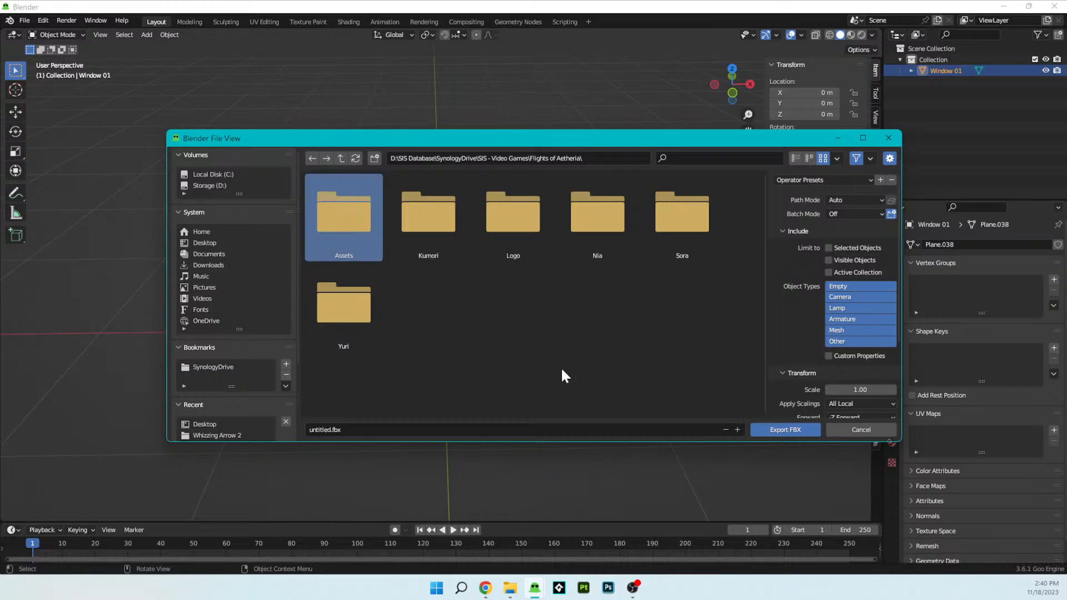
# - Create a Windows folder inside Assets and export the model into it as untitled.fbx
pyautogui.doubleClick(341, 219)
pyautogui.rightClick(467, 305)
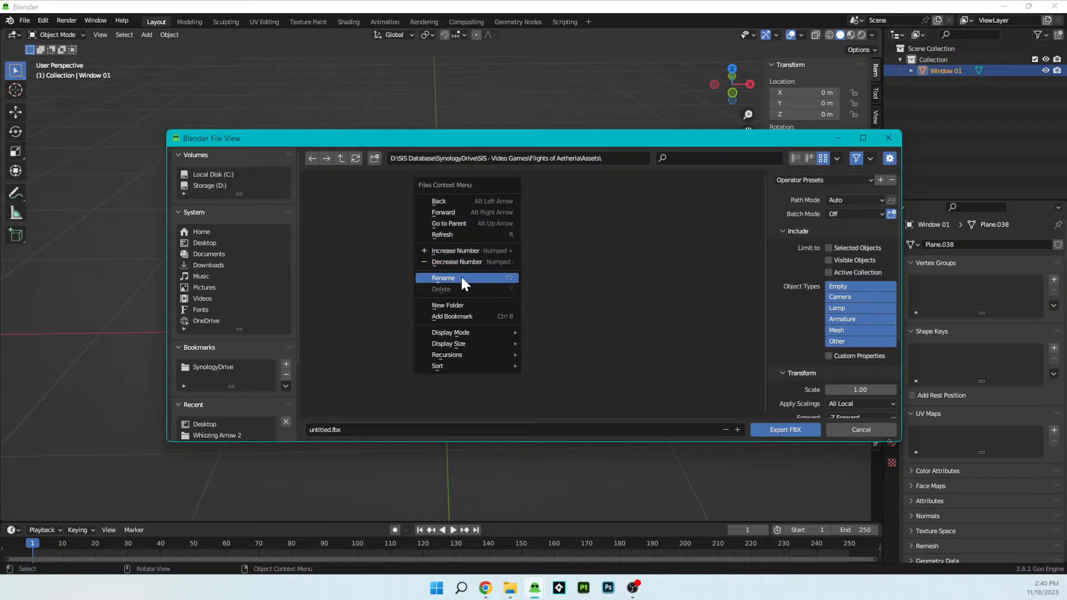
pyautogui.click(457, 304)
pyautogui.write('Windo')
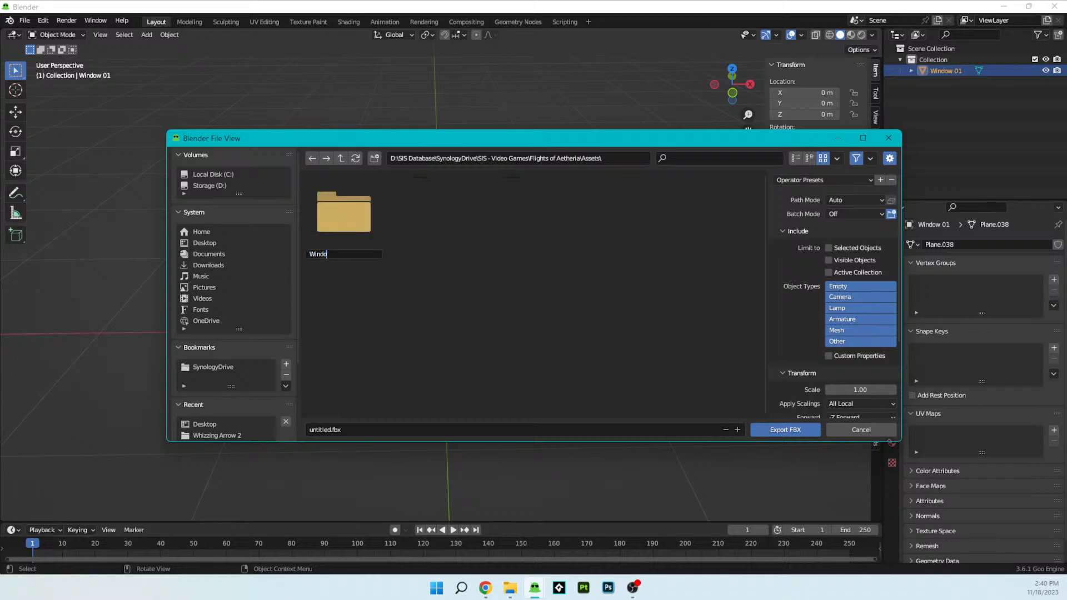
pyautogui.press('Return')
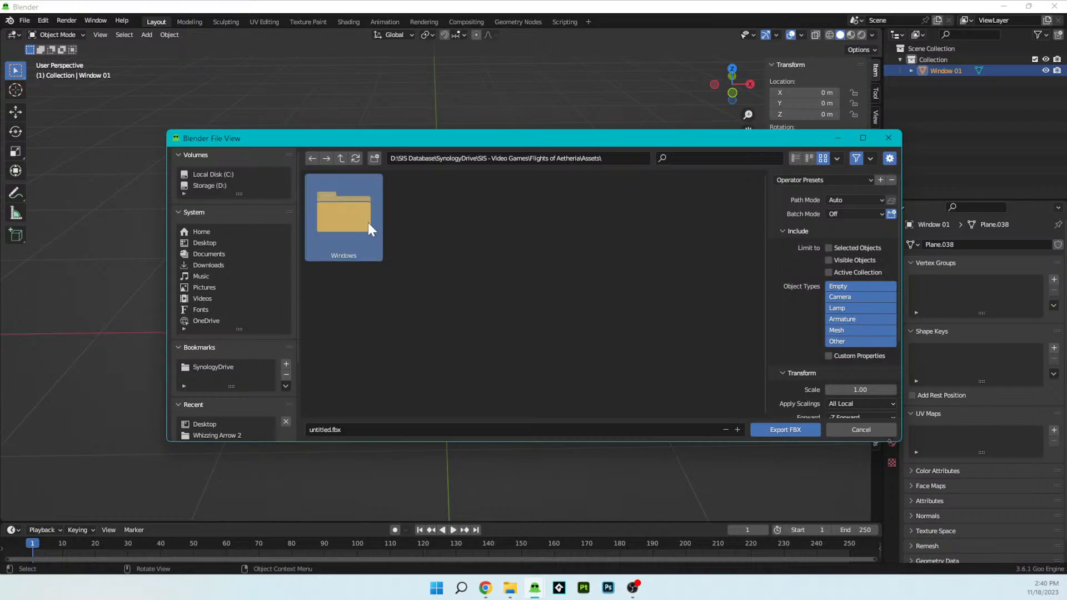
pyautogui.doubleClick(352, 217)
pyautogui.click(791, 431)
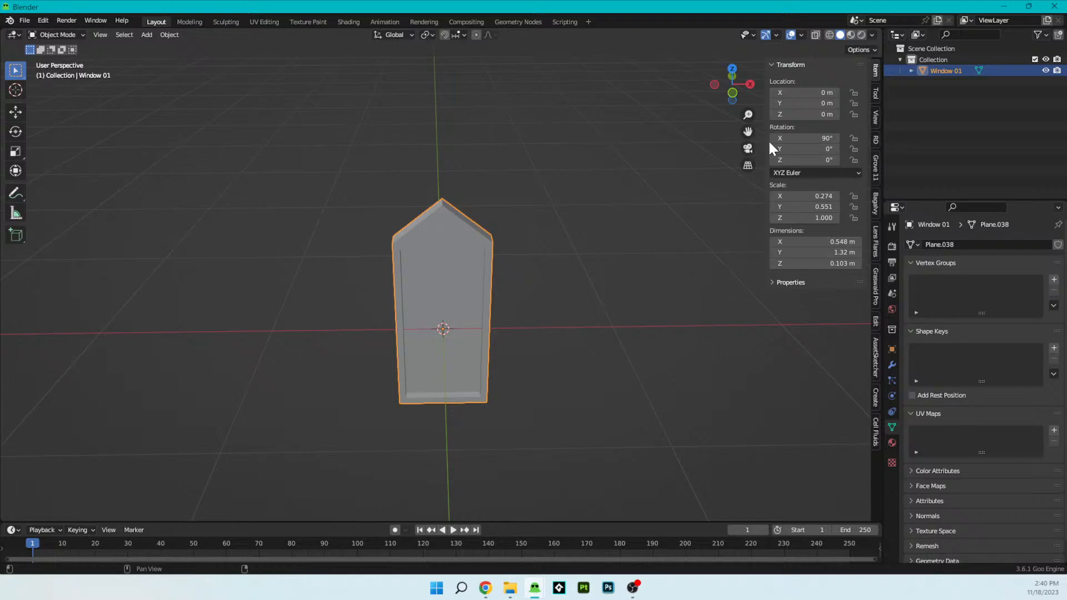
# - Minimize Blender and launch Substance 3D Painter
pyautogui.click(1000, 6)
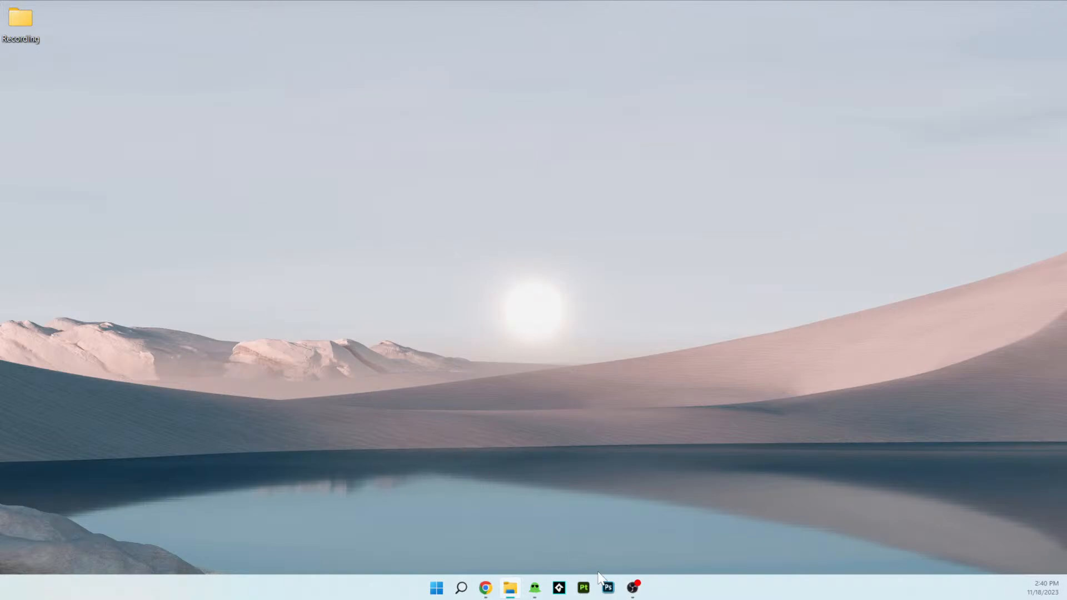
pyautogui.click(584, 588)
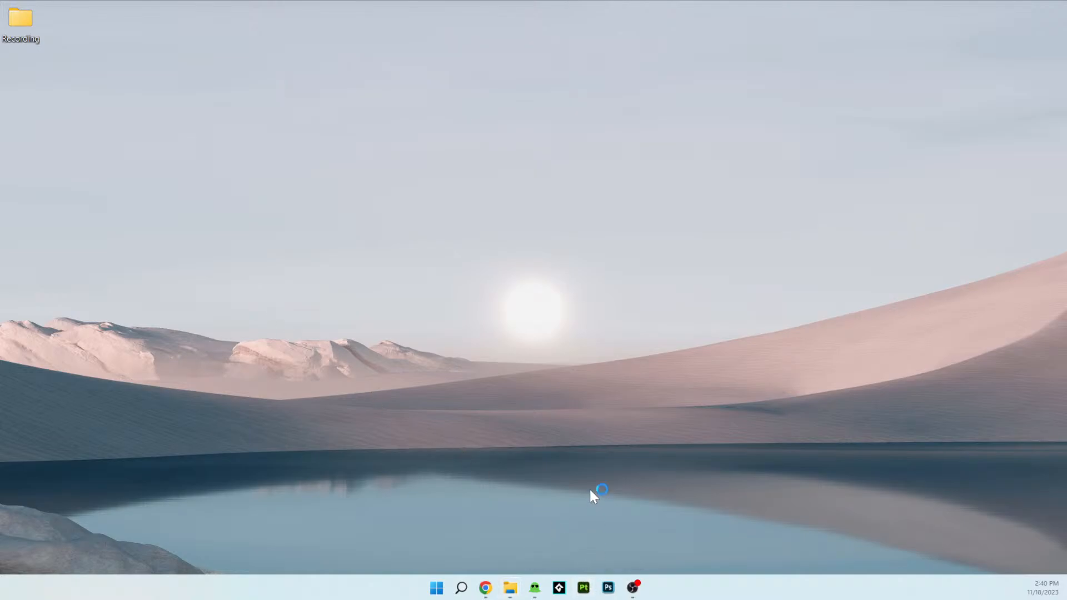
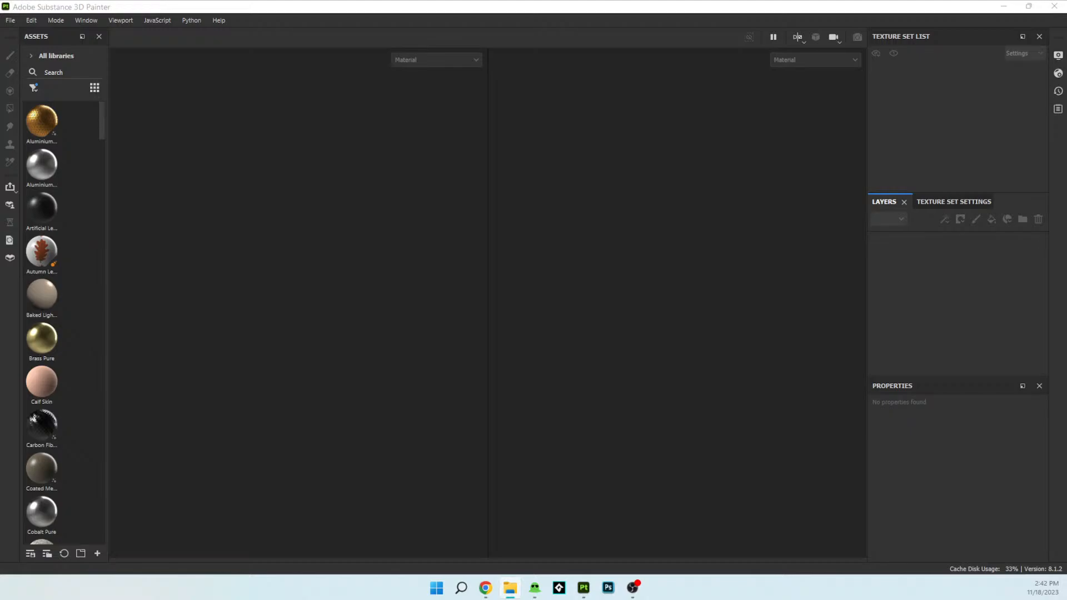
# - Create a new project from Window 01.fbx with the Blender starter template and a document resolution of 2048
pyautogui.moveTo(120, 128); pyautogui.dragTo(404, 328)
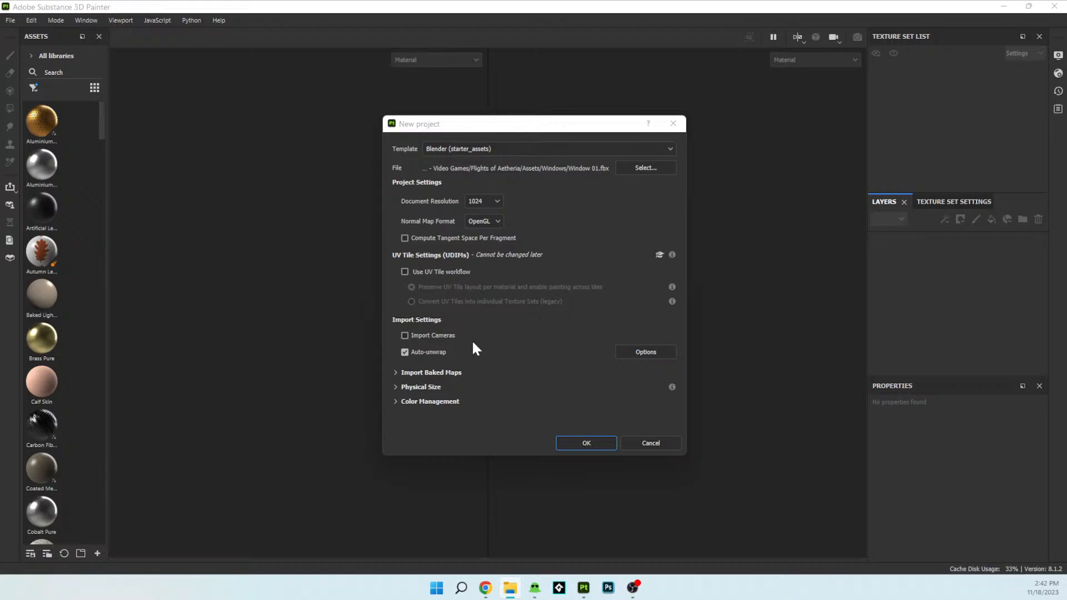
pyautogui.click(487, 200)
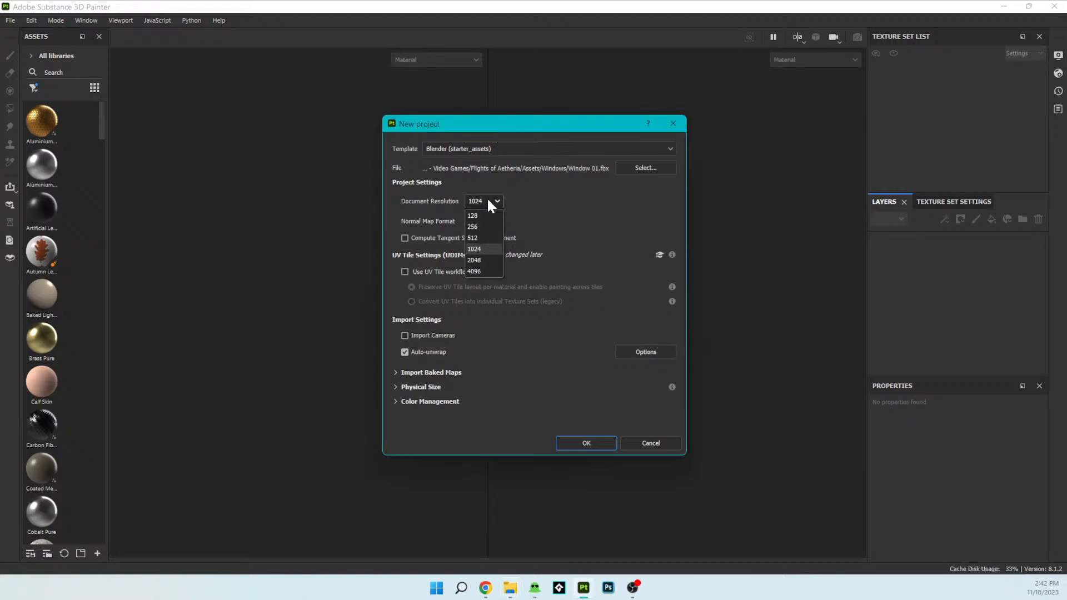
pyautogui.click(479, 260)
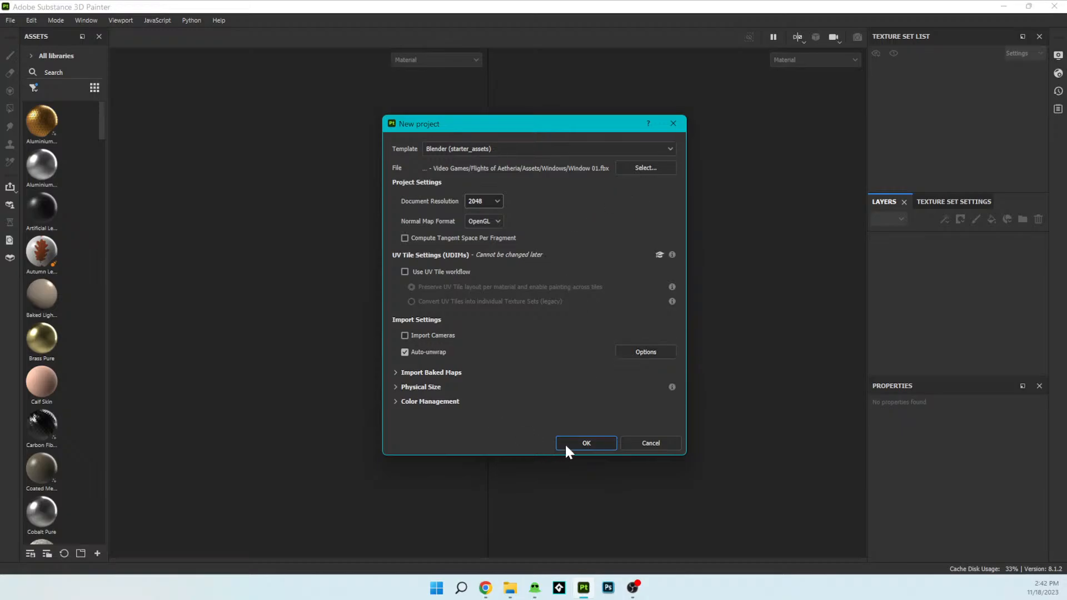
pyautogui.click(586, 443)
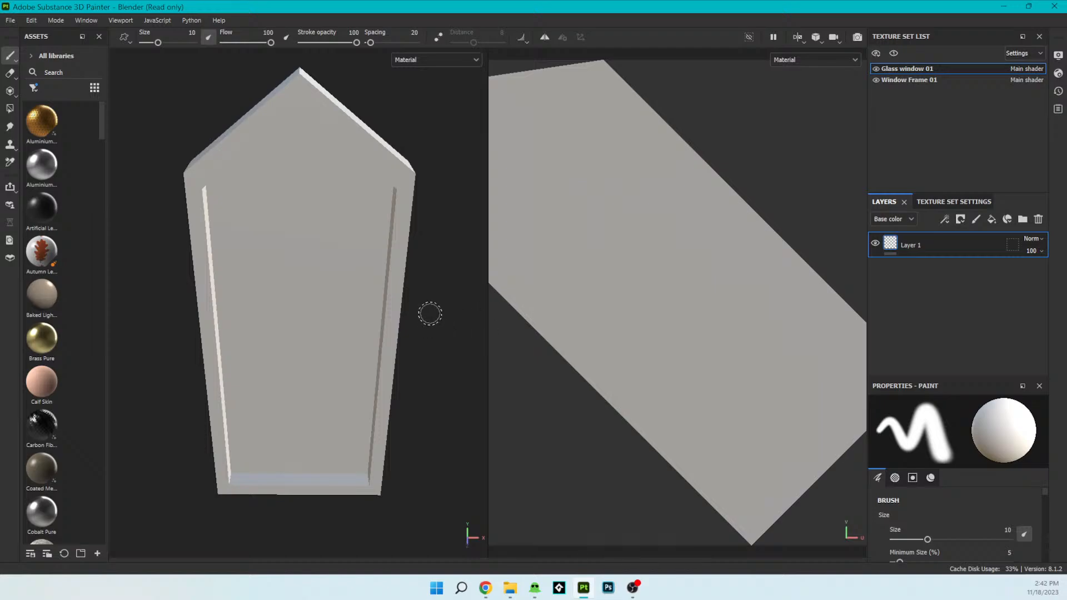
# - Inspect the imported window model and compare the UV layouts of the Window Frame 01 and Glass window 01 texture sets
pyautogui.moveTo(353, 376)
pyautogui.keyDown('alt'); pyautogui.mouseDown()
pyautogui.moveTo(448, 310)
pyautogui.moveTo(543, 352)
pyautogui.moveTo(446, 421)
pyautogui.moveTo(326, 336)
pyautogui.moveTo(238, 347)
pyautogui.moveTo(248, 374)
pyautogui.moveTo(421, 303)
pyautogui.moveTo(350, 319)
pyautogui.moveTo(342, 348)
pyautogui.mouseUp(); pyautogui.keyUp('alt')
pyautogui.scroll(-4, 694, 354)
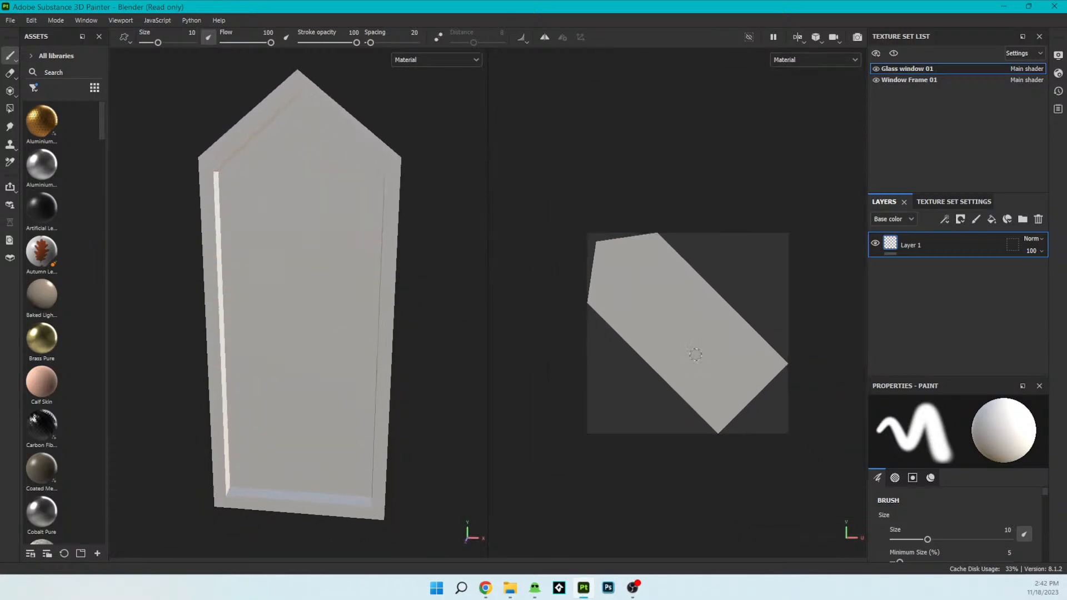
pyautogui.click(916, 82)
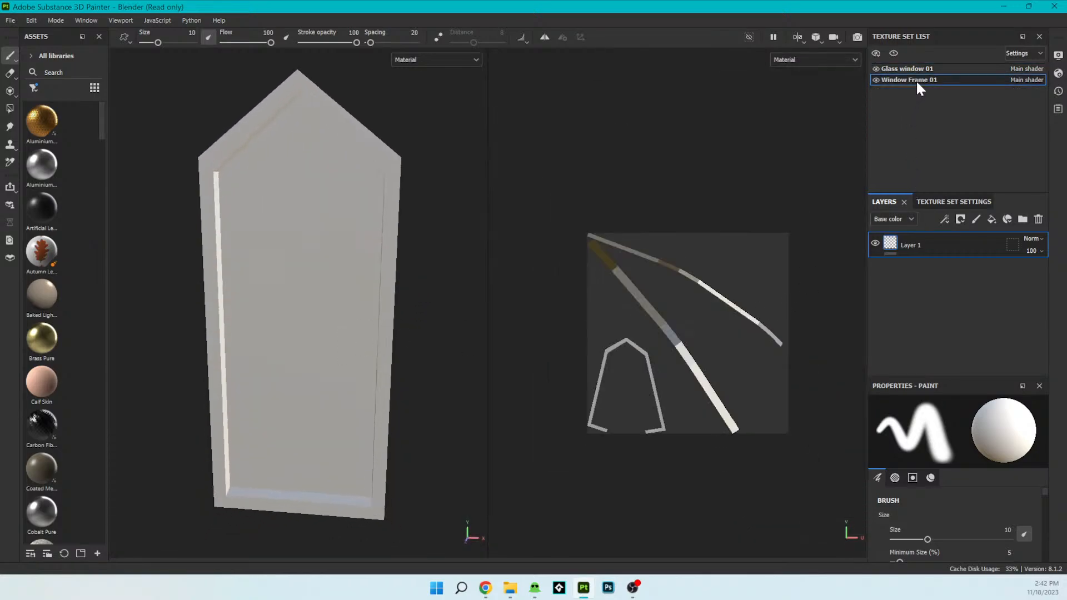
pyautogui.scroll(5, 703, 311)
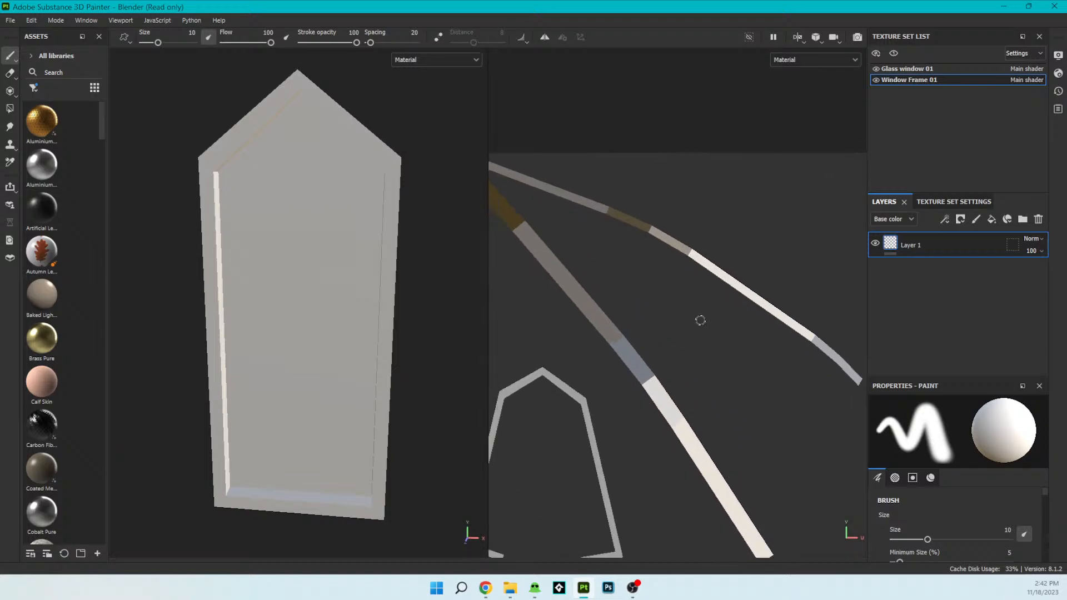
pyautogui.scroll(-3, 698, 319)
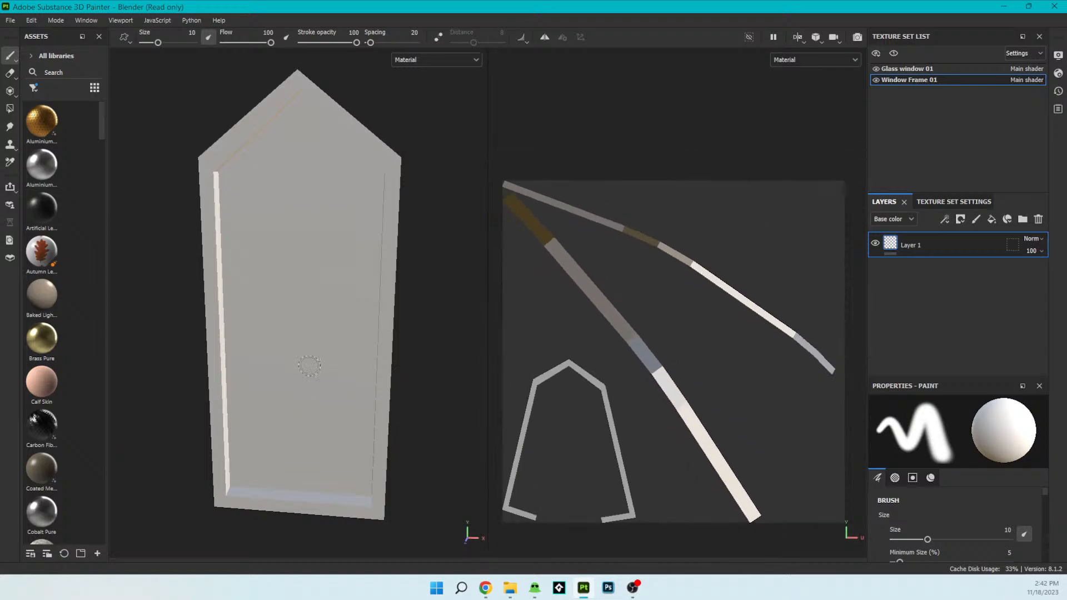
pyautogui.scroll(-2, 290, 324)
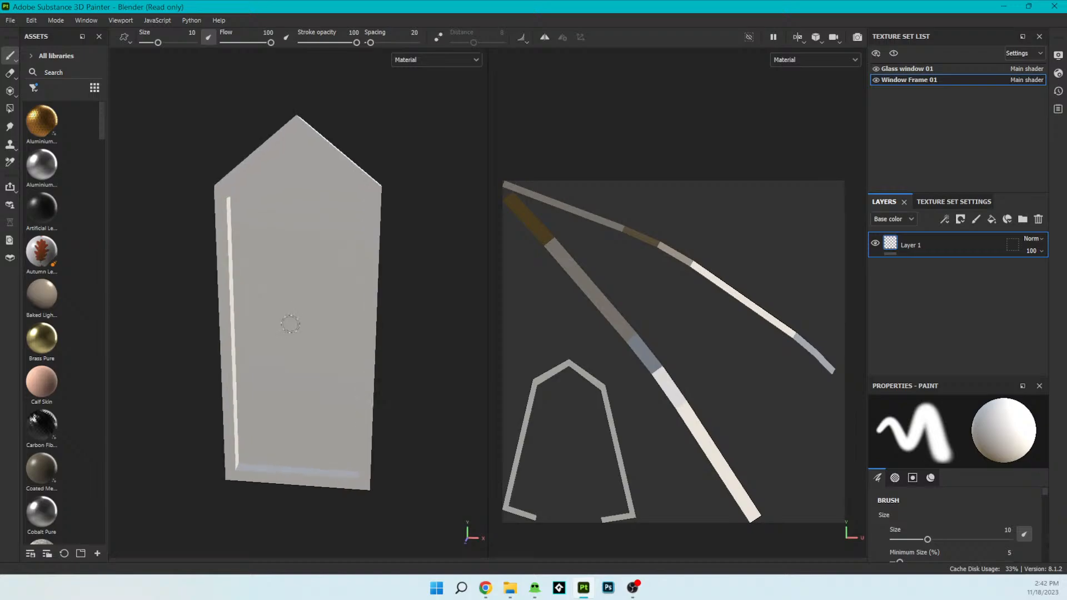
pyautogui.click(921, 67)
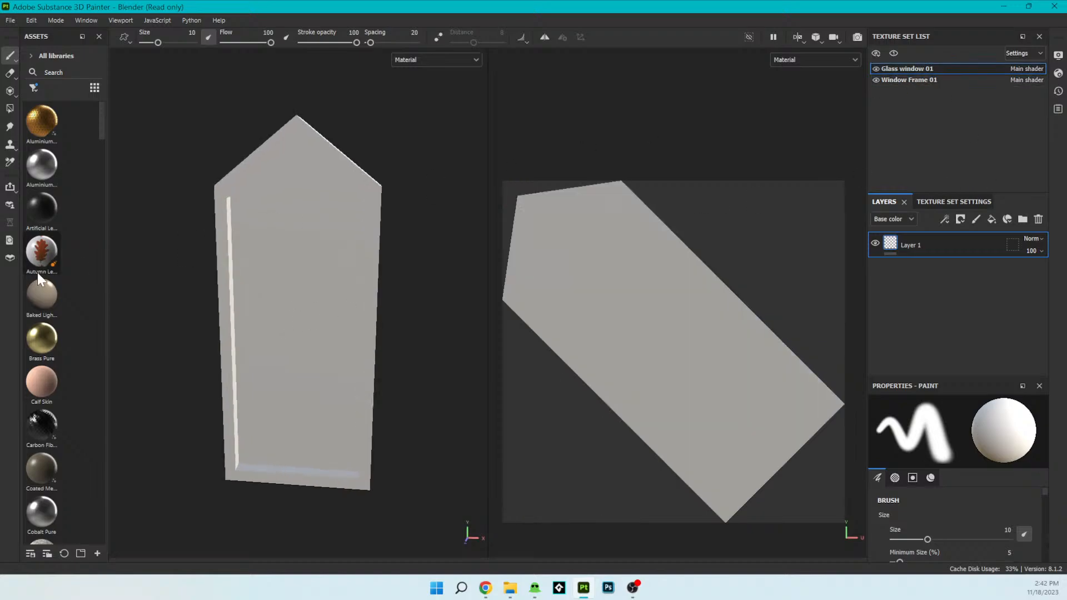
pyautogui.moveTo(342, 319)
pyautogui.keyDown('alt'); pyautogui.mouseDown()
pyautogui.moveTo(353, 307)
pyautogui.moveTo(341, 311)
pyautogui.mouseUp(); pyautogui.keyUp('alt')
# - Choose a new output size for the mesh maps and bake them for both the glass and frame texture sets
pyautogui.click(978, 197)
pyautogui.scroll(-5, 928, 316)
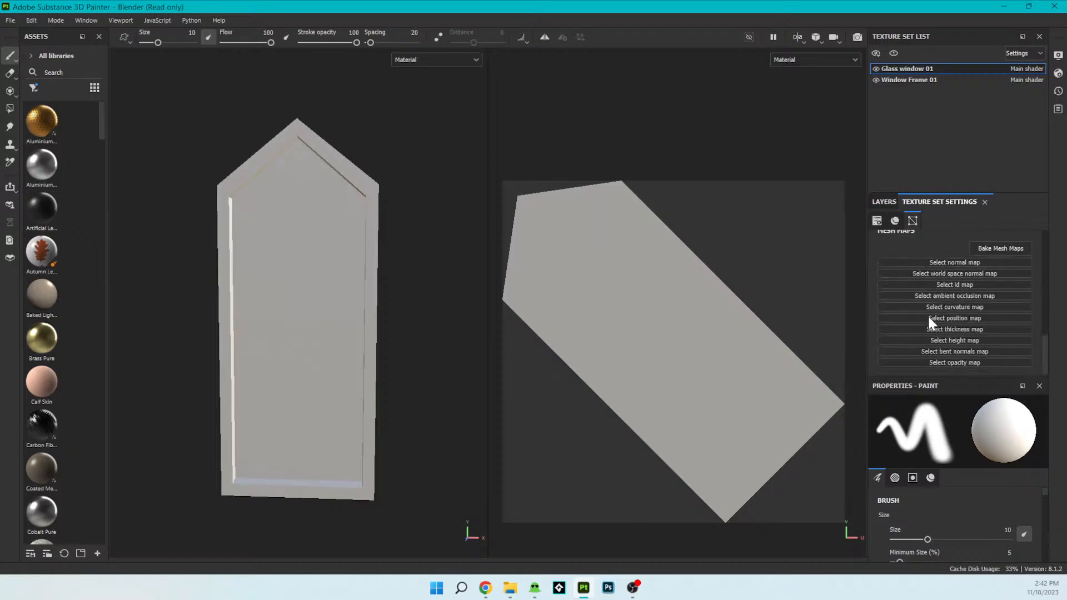
pyautogui.click(996, 248)
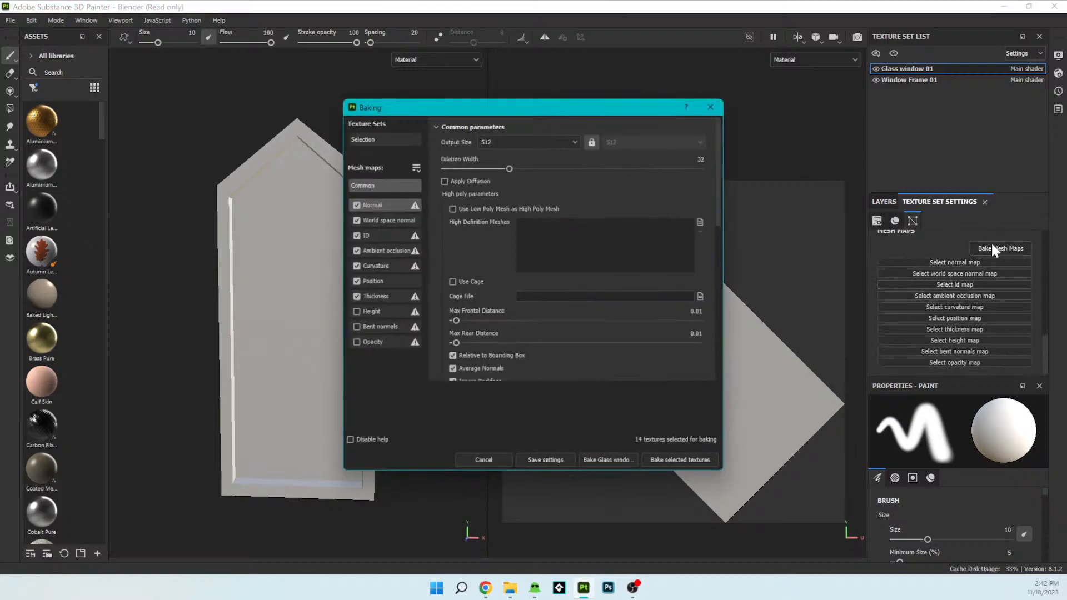
pyautogui.click(568, 137)
pyautogui.click(495, 220)
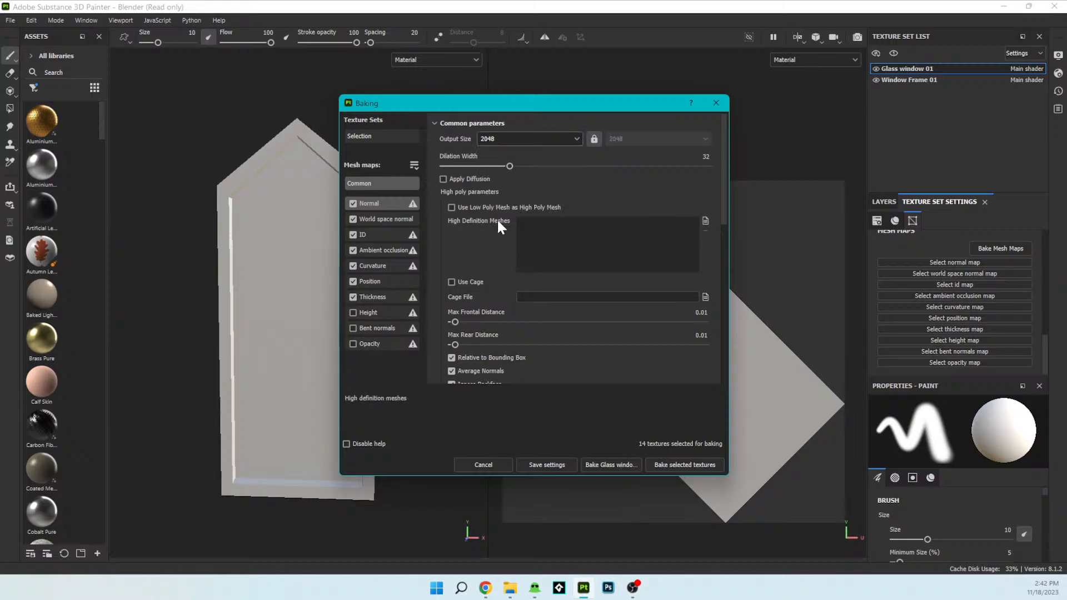
pyautogui.click(660, 466)
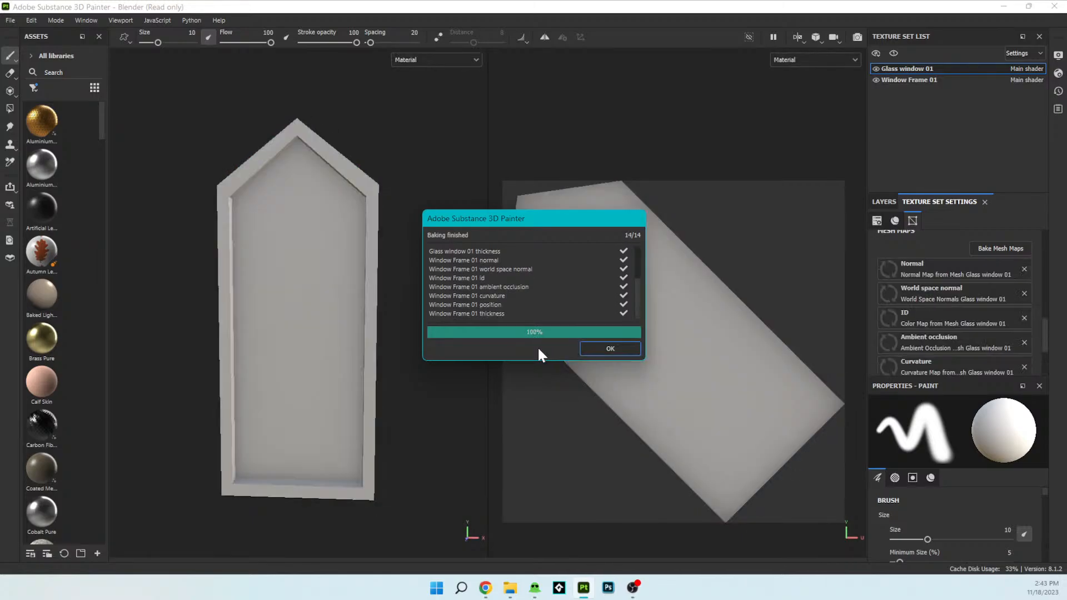
pyautogui.click(619, 347)
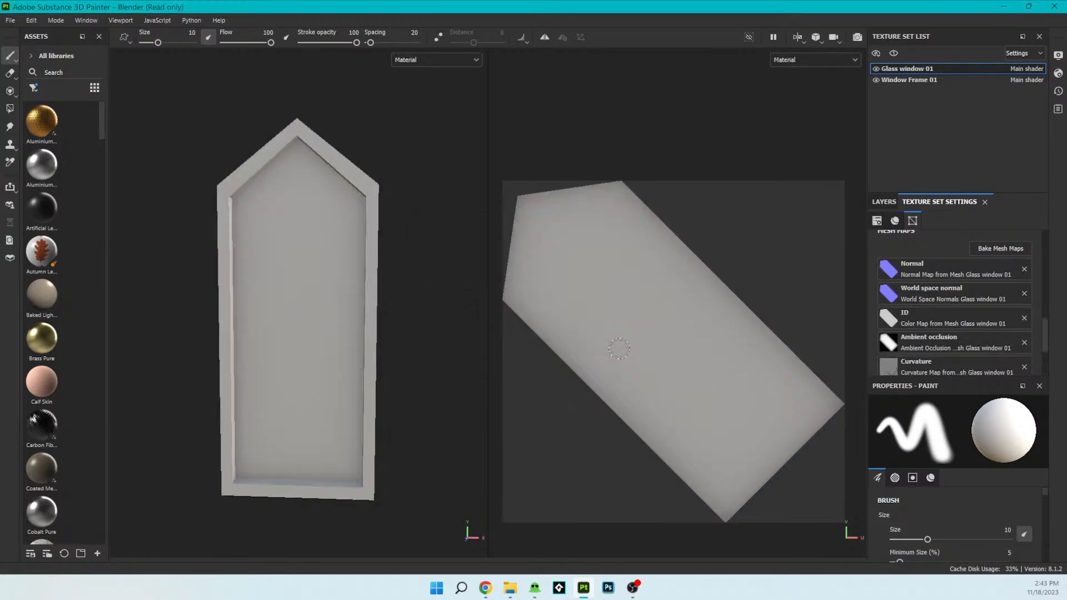
# - Switch the viewport display from Material to the Base color channel and check the window from several angles
pyautogui.click(432, 60)
pyautogui.click(415, 102)
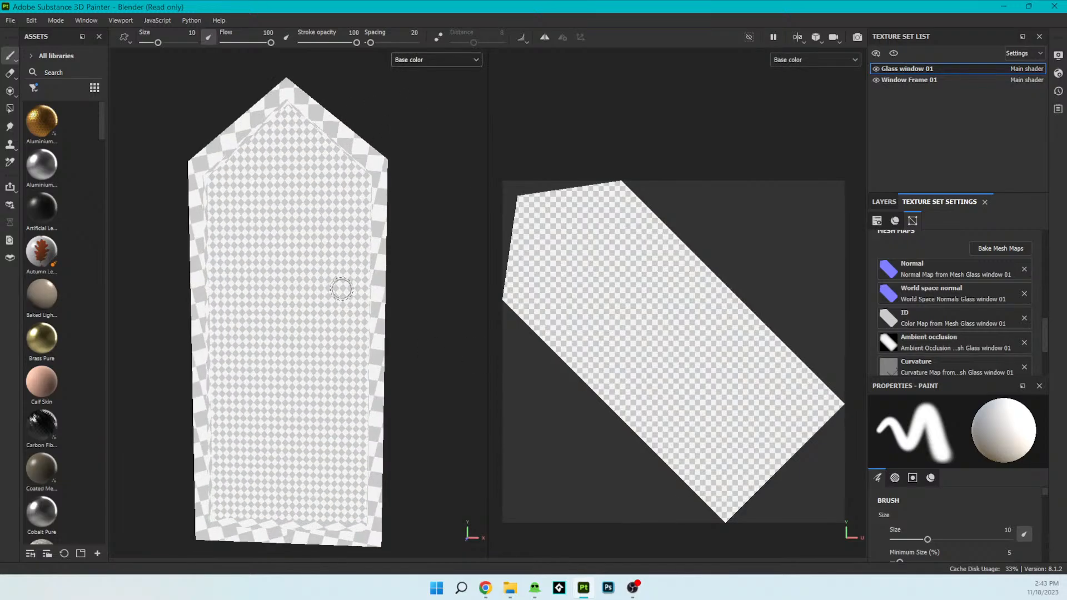
pyautogui.keyDown('alt'); pyautogui.moveTo(355, 283); pyautogui.dragTo(350, 319); pyautogui.keyUp('alt')
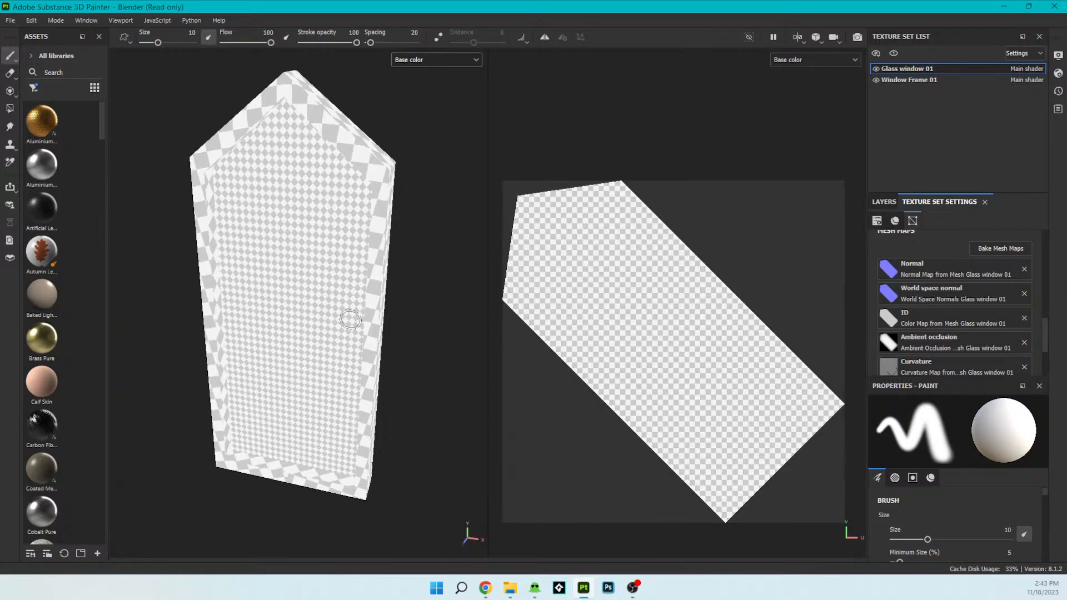
pyautogui.keyDown('alt'); pyautogui.moveTo(240, 283); pyautogui.dragTo(259, 255); pyautogui.keyUp('alt')
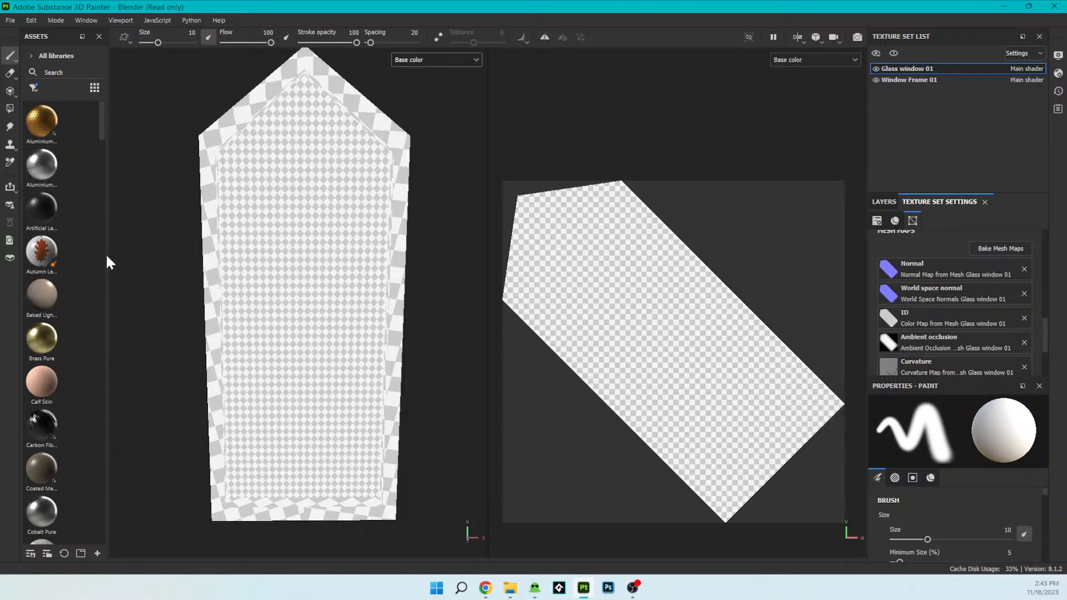
# - Widen the asset library and filter it to show only alphas
pyautogui.moveTo(107, 256); pyautogui.dragTo(237, 259)
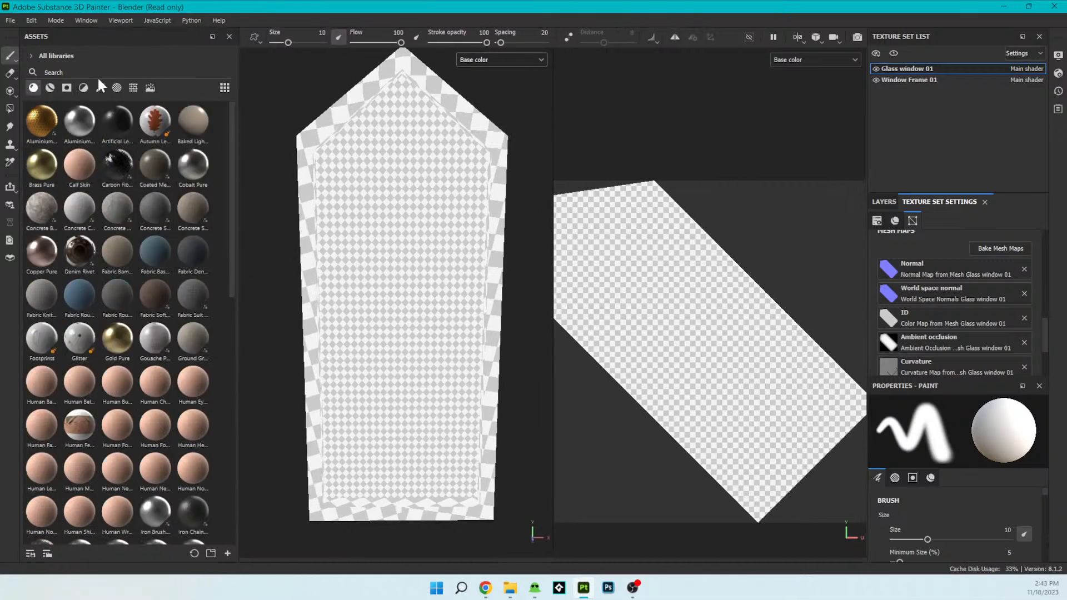
pyautogui.click(128, 88)
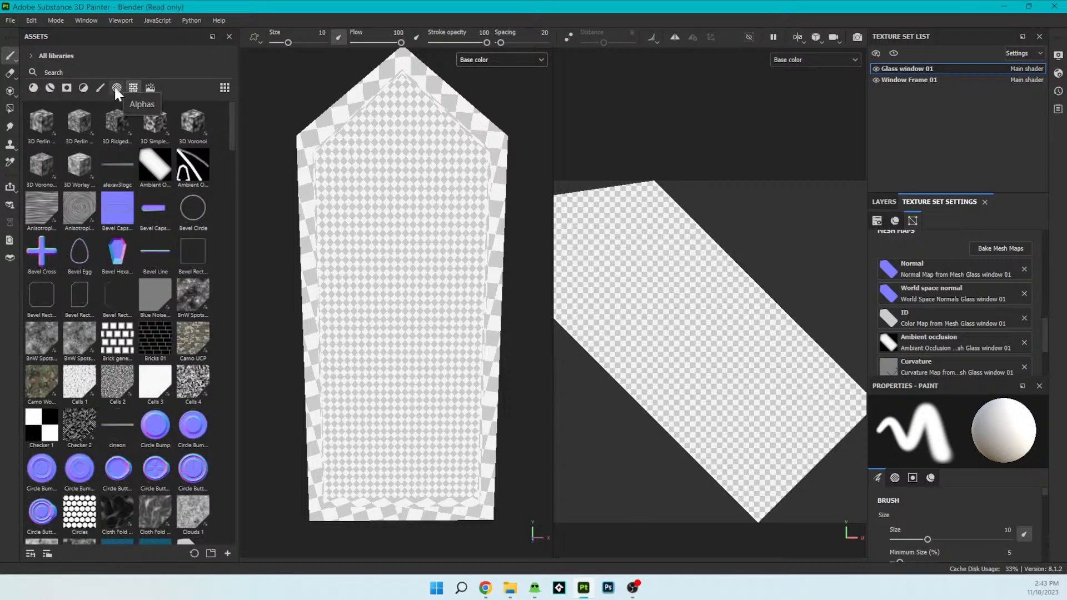
pyautogui.click(115, 87)
# - Look through the alpha library and pick the "Stain Brus..." alpha for the paint brush
pyautogui.scroll(-5, 111, 239)
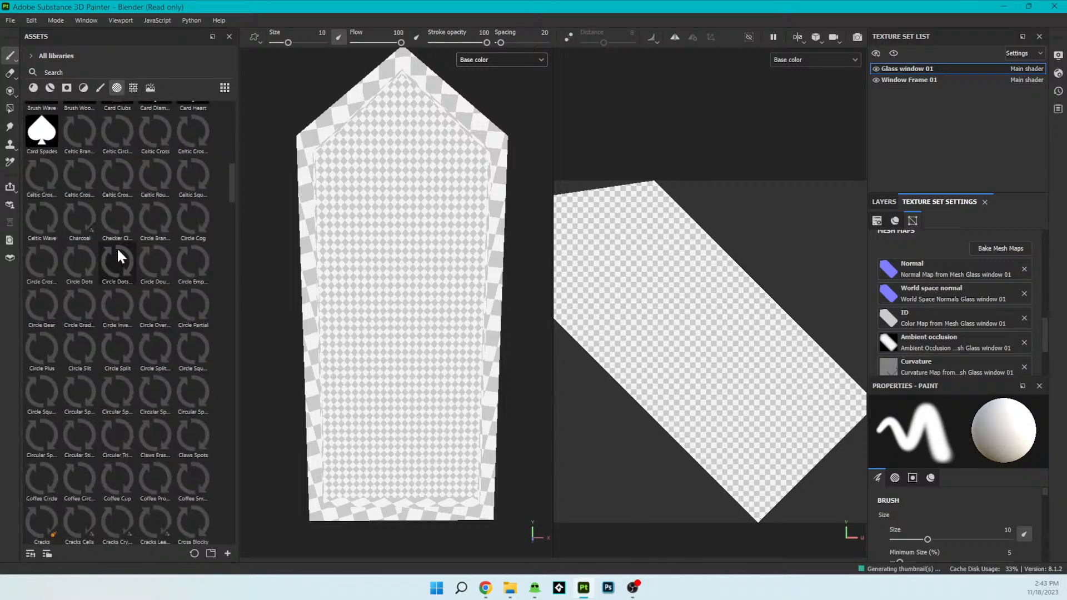
pyautogui.scroll(-3, 125, 263)
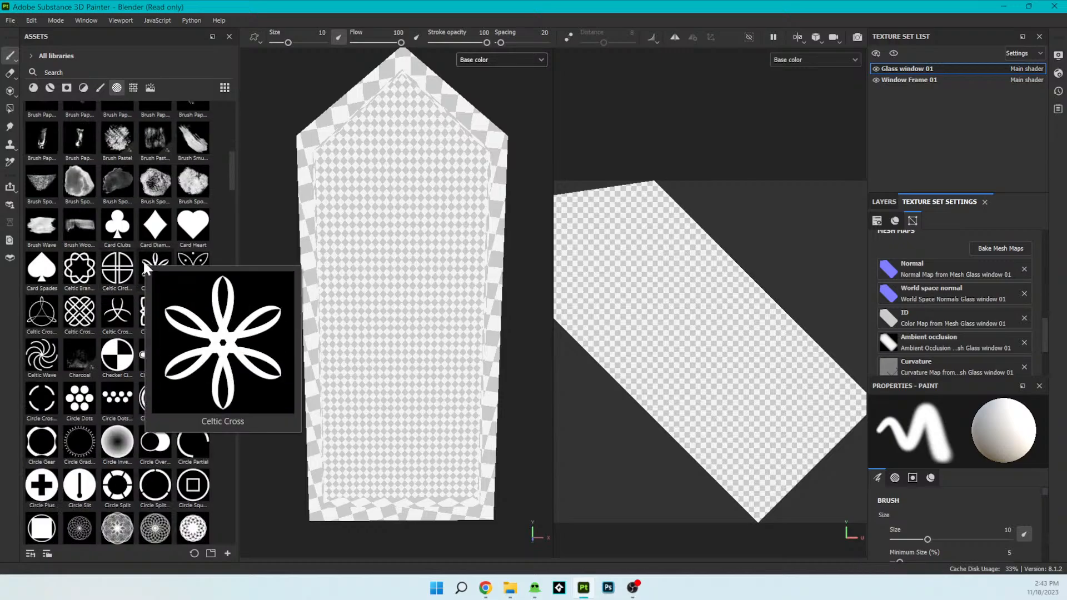
pyautogui.scroll(-10, 145, 269)
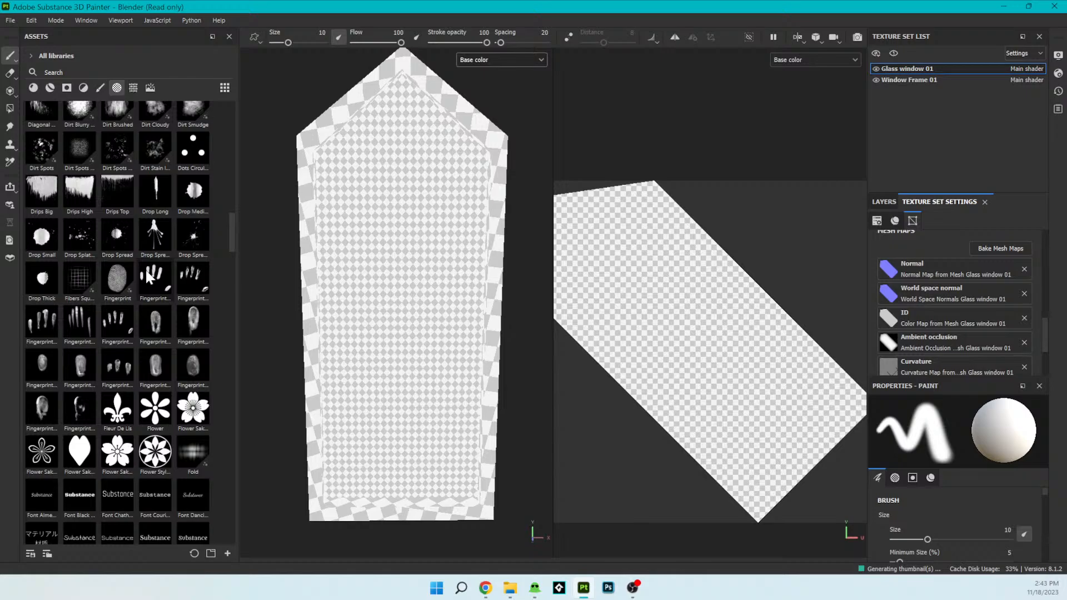
pyautogui.scroll(-15, 146, 270)
pyautogui.scroll(-5, 148, 275)
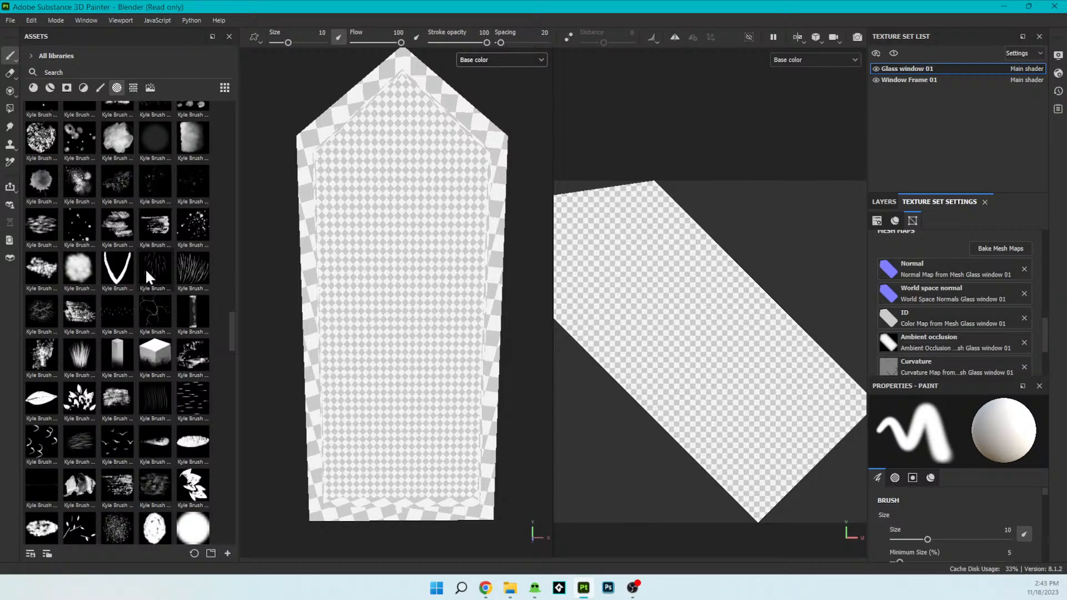
pyautogui.scroll(-10, 145, 268)
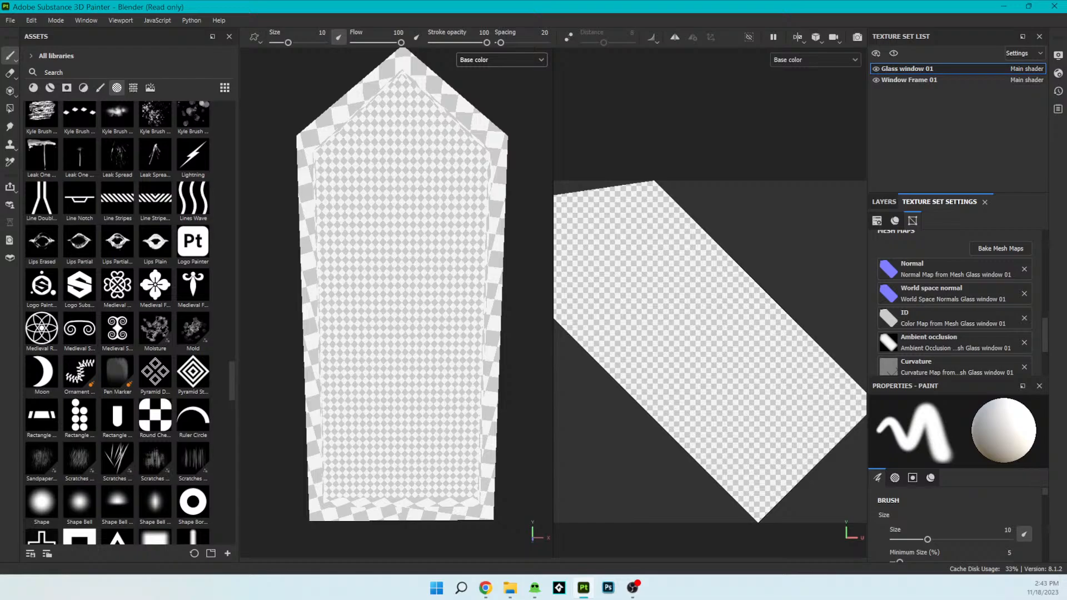
pyautogui.press('super')
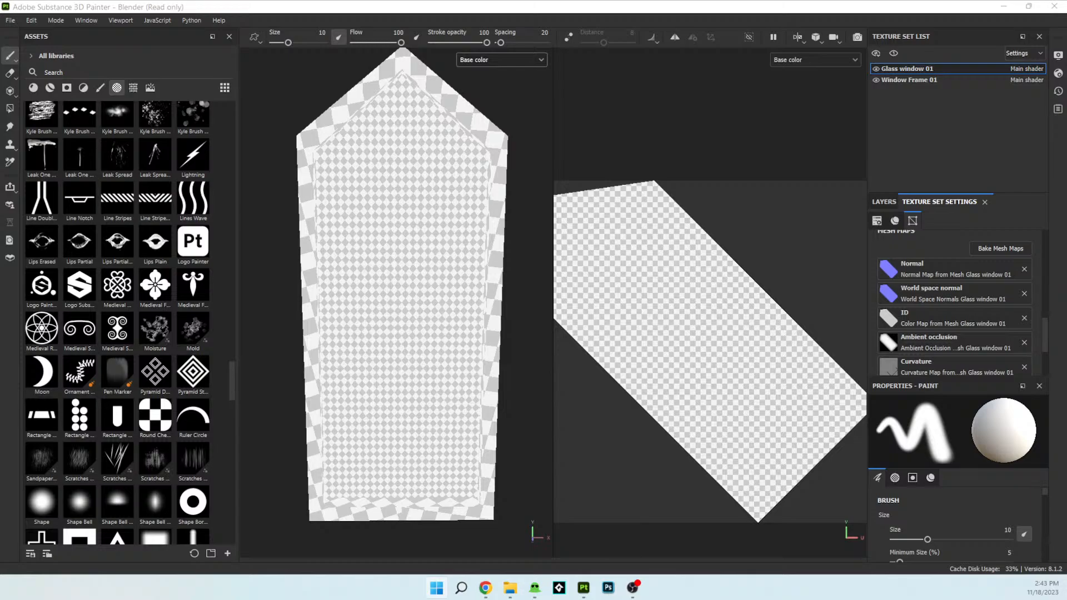
pyautogui.press('super')
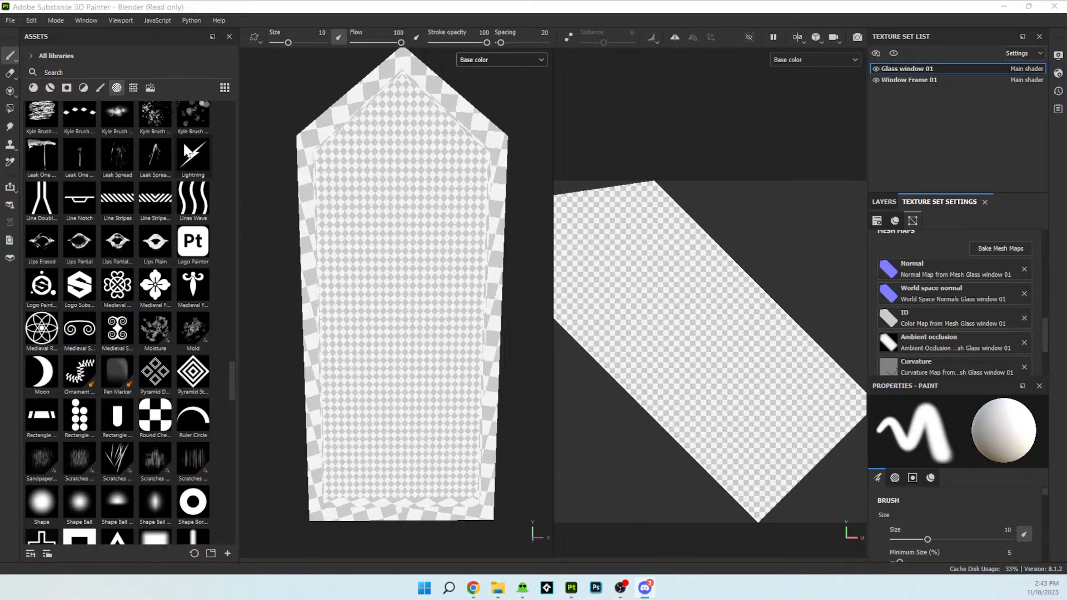
pyautogui.scroll(-5, 111, 239)
pyautogui.scroll(-15, 165, 264)
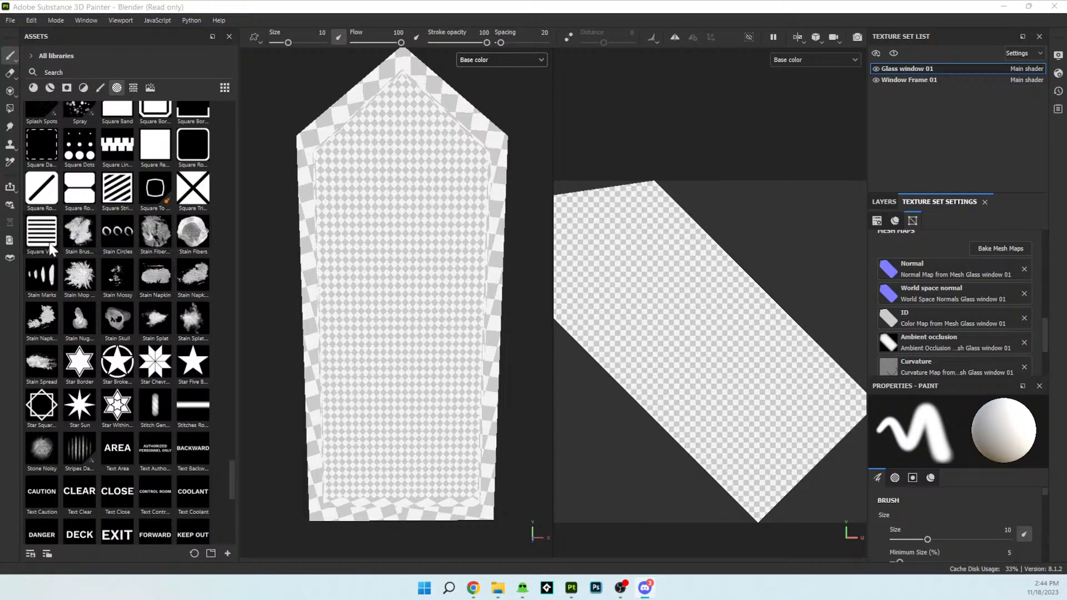
pyautogui.click(77, 238)
# - Set the paint brush's base color to a golden yellow picked with the color picker
pyautogui.scroll(6, 372, 376)
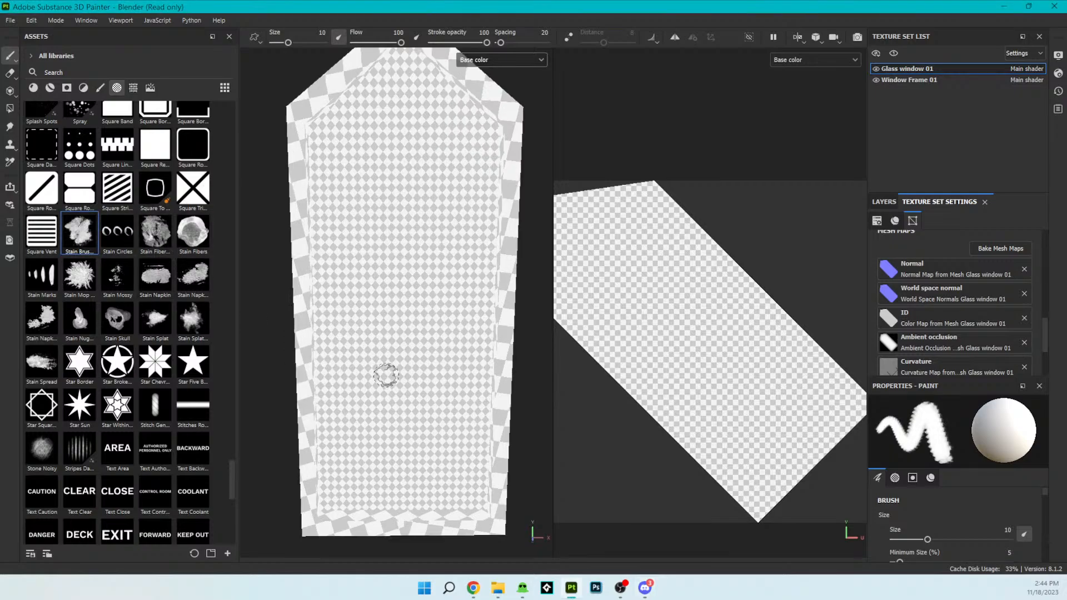
pyautogui.scroll(-5, 466, 430)
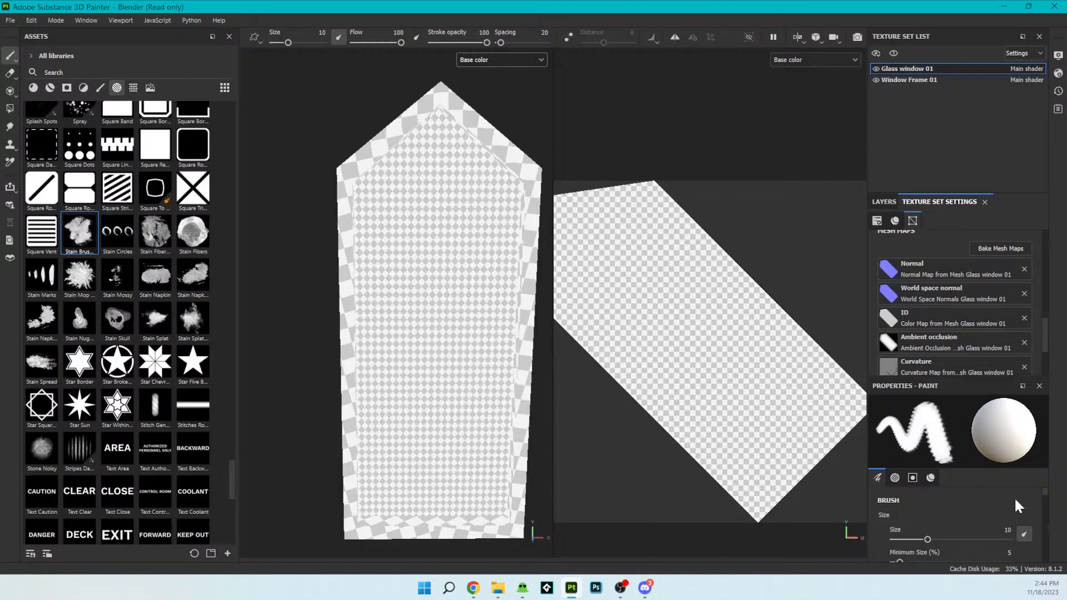
pyautogui.scroll(-2, 1043, 507)
pyautogui.scroll(-5, 1044, 507)
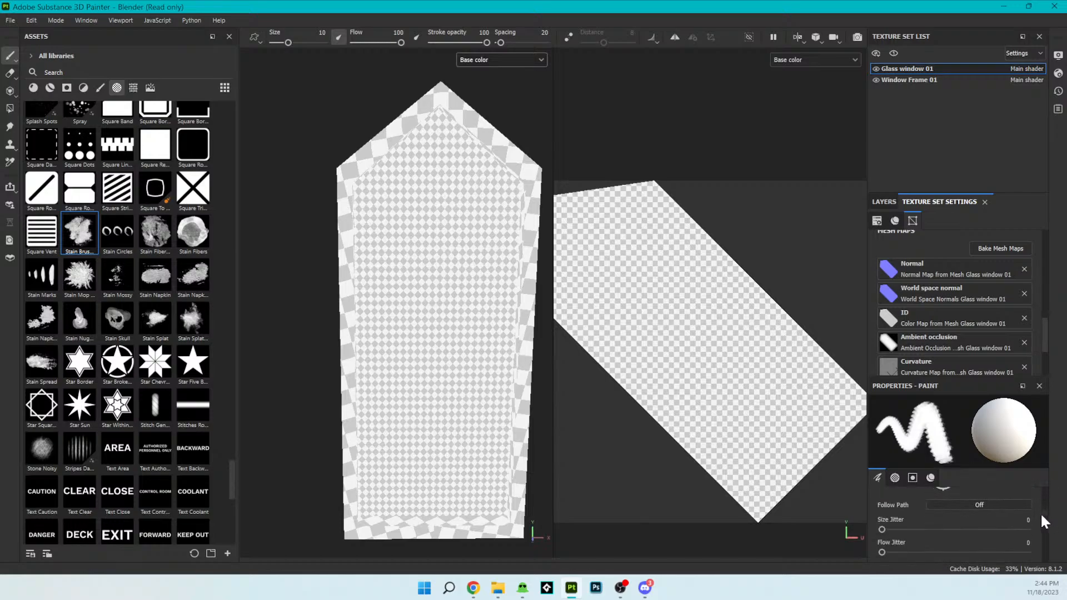
pyautogui.scroll(-5, 1045, 543)
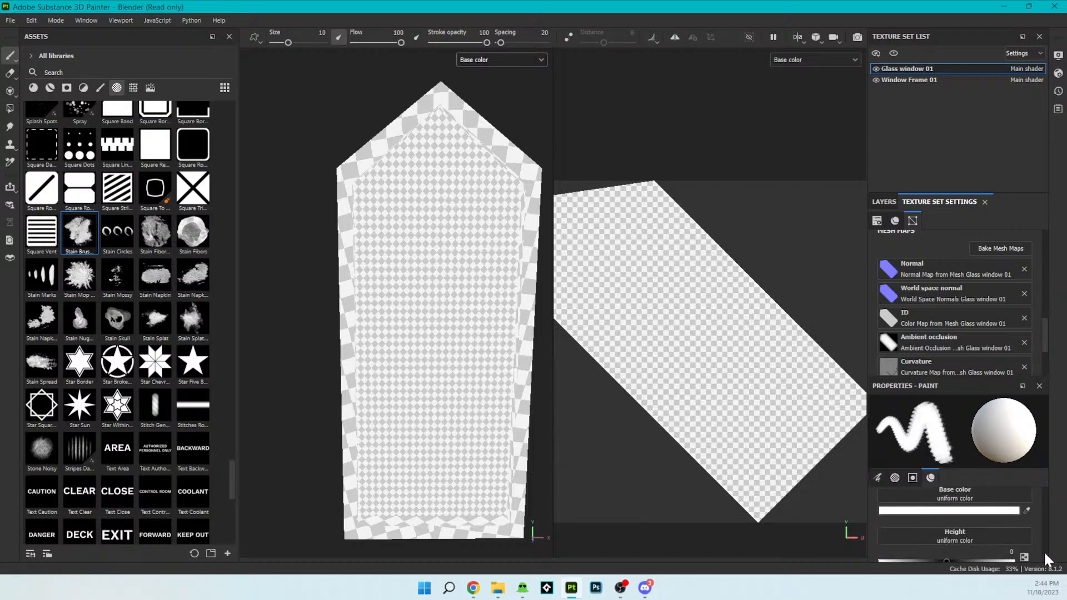
pyautogui.click(1026, 510)
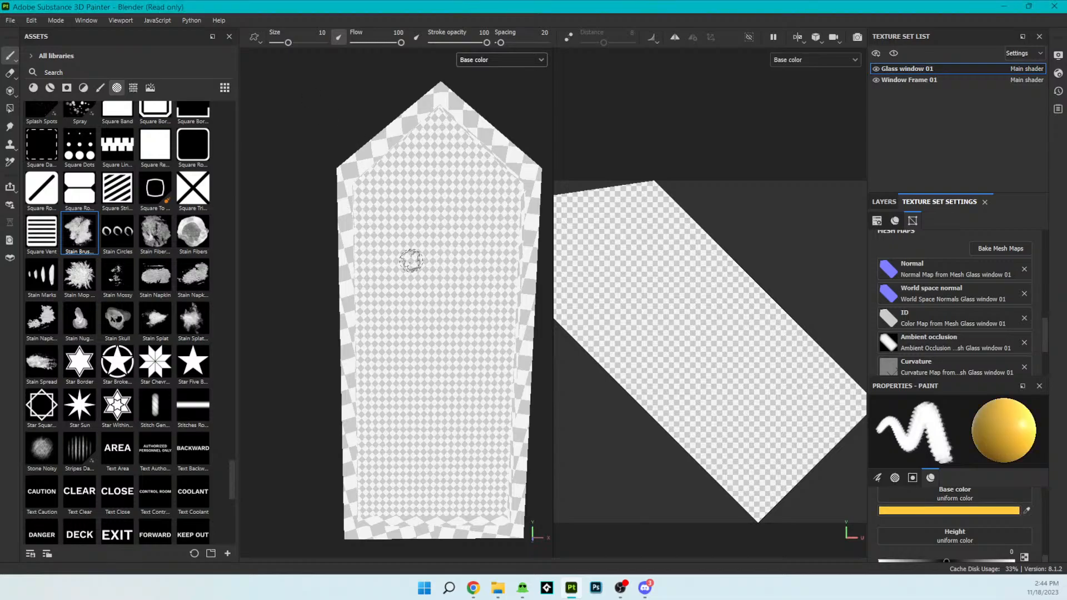
# - Paint the entire glass pane golden yellow with an enlarged brush, and reduce the brush size to 26.05
pyautogui.moveTo(456, 280)
pyautogui.mouseDown()
pyautogui.moveTo(459, 372)
pyautogui.moveTo(444, 294)
pyautogui.moveTo(449, 332)
pyautogui.moveTo(462, 298)
pyautogui.moveTo(480, 369)
pyautogui.moveTo(514, 320)
pyautogui.moveTo(505, 183)
pyautogui.moveTo(464, 239)
pyautogui.moveTo(477, 159)
pyautogui.moveTo(472, 203)
pyautogui.mouseUp()
pyautogui.moveTo(288, 43); pyautogui.dragTo(321, 42)
pyautogui.moveTo(448, 249)
pyautogui.mouseDown()
pyautogui.moveTo(452, 178)
pyautogui.moveTo(428, 167)
pyautogui.moveTo(417, 128)
pyautogui.moveTo(374, 216)
pyautogui.moveTo(394, 489)
pyautogui.moveTo(461, 478)
pyautogui.moveTo(507, 239)
pyautogui.moveTo(452, 179)
pyautogui.moveTo(381, 429)
pyautogui.moveTo(514, 433)
pyautogui.moveTo(493, 151)
pyautogui.moveTo(385, 231)
pyautogui.moveTo(437, 289)
pyautogui.mouseUp()
pyautogui.moveTo(321, 43); pyautogui.dragTo(298, 42)
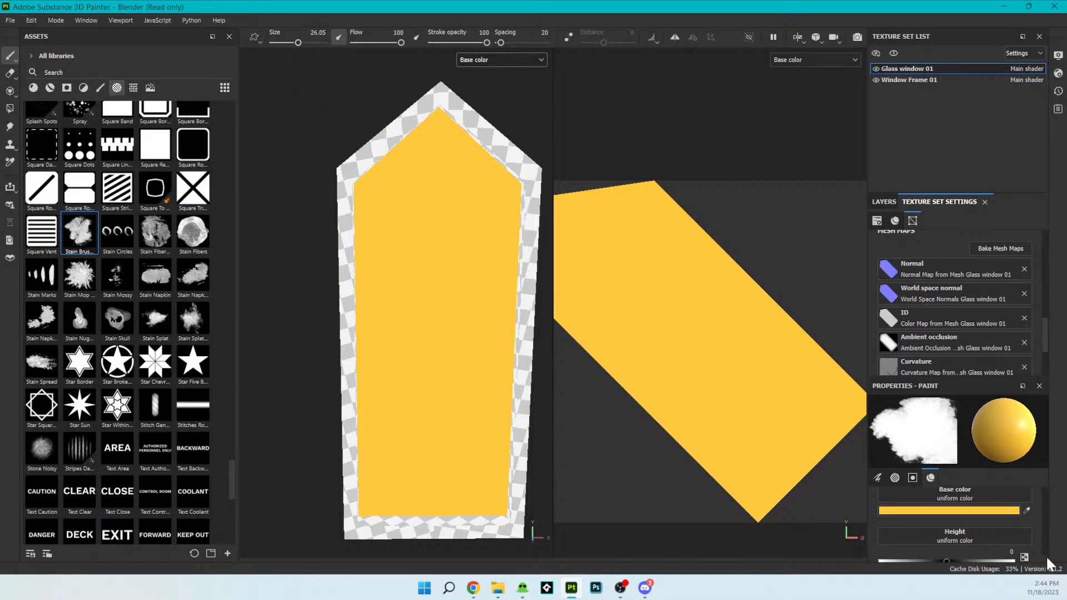
# - Set the paint brush's minimum size to 0%
pyautogui.scroll(5, 1044, 541)
pyautogui.scroll(5, 1046, 531)
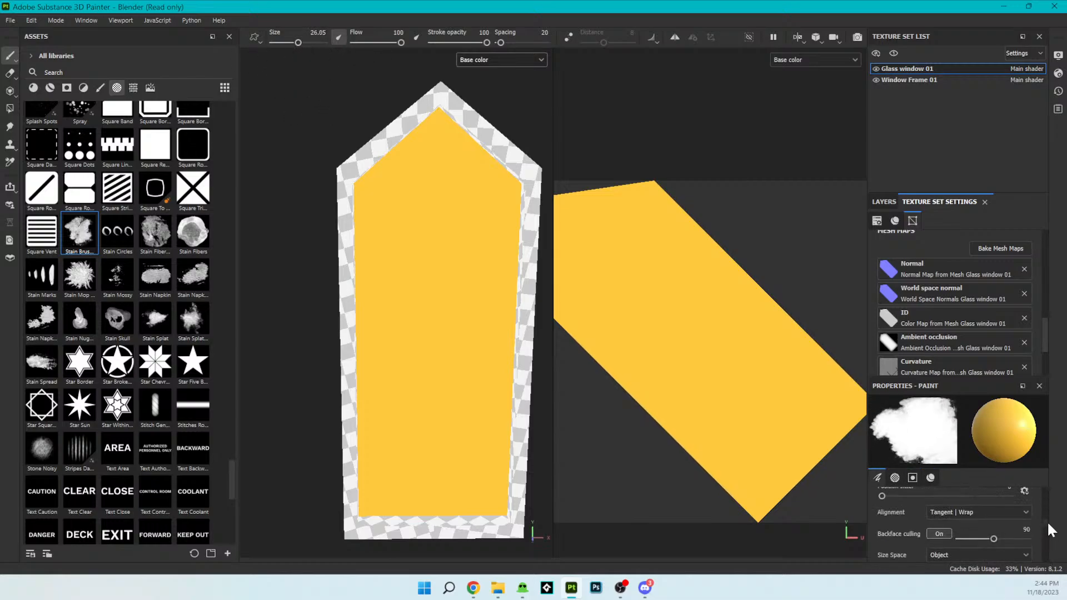
pyautogui.scroll(4, 1048, 513)
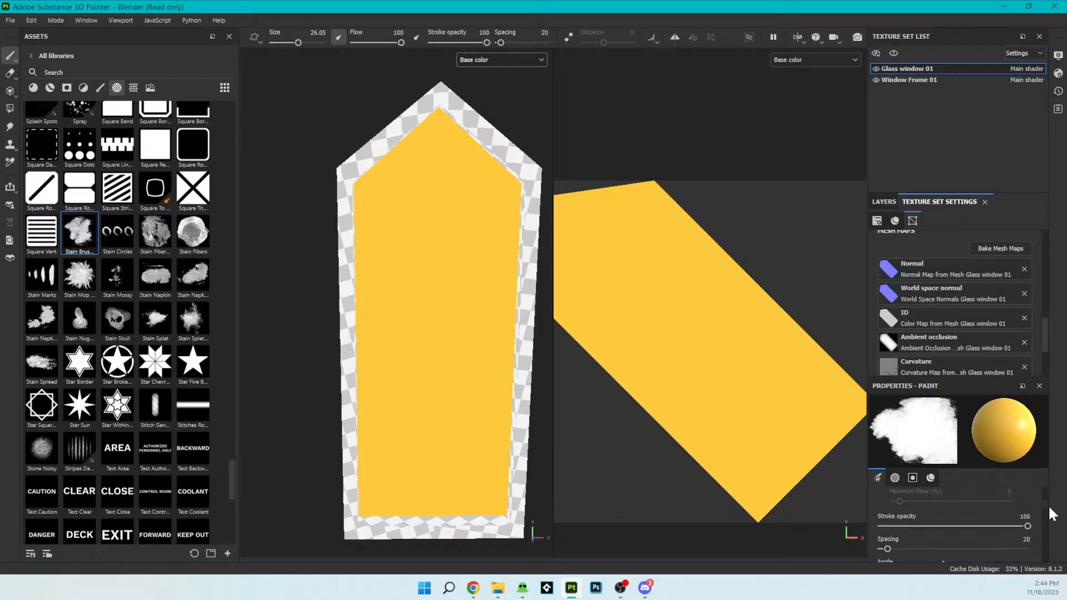
pyautogui.scroll(-2, 1048, 498)
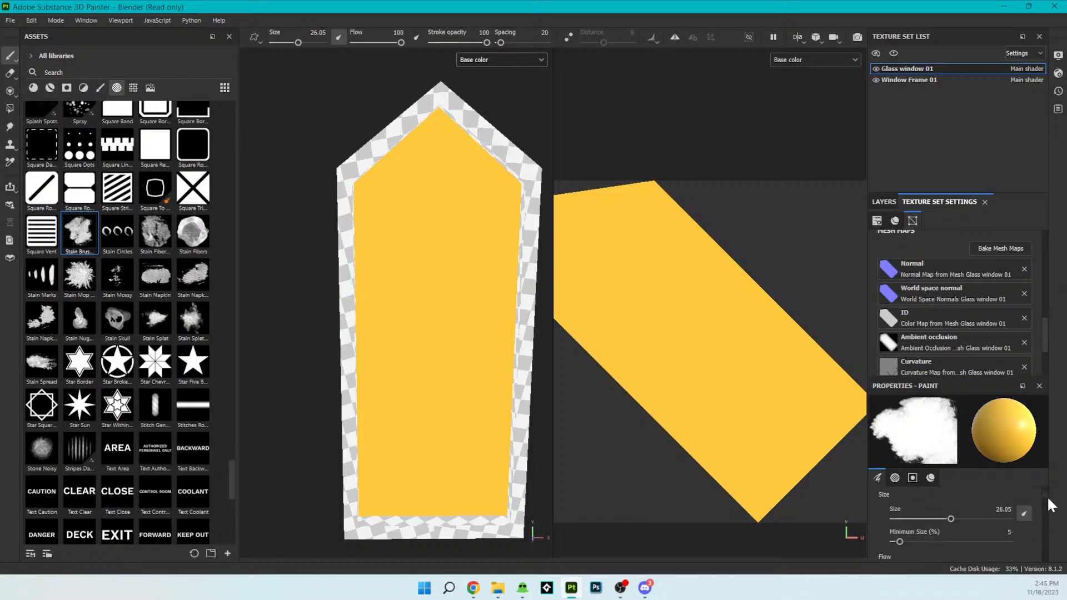
pyautogui.moveTo(892, 500)
pyautogui.mouseDown()
pyautogui.moveTo(880, 501)
pyautogui.moveTo(1013, 509)
pyautogui.moveTo(969, 502)
pyautogui.moveTo(870, 517)
pyautogui.mouseUp()
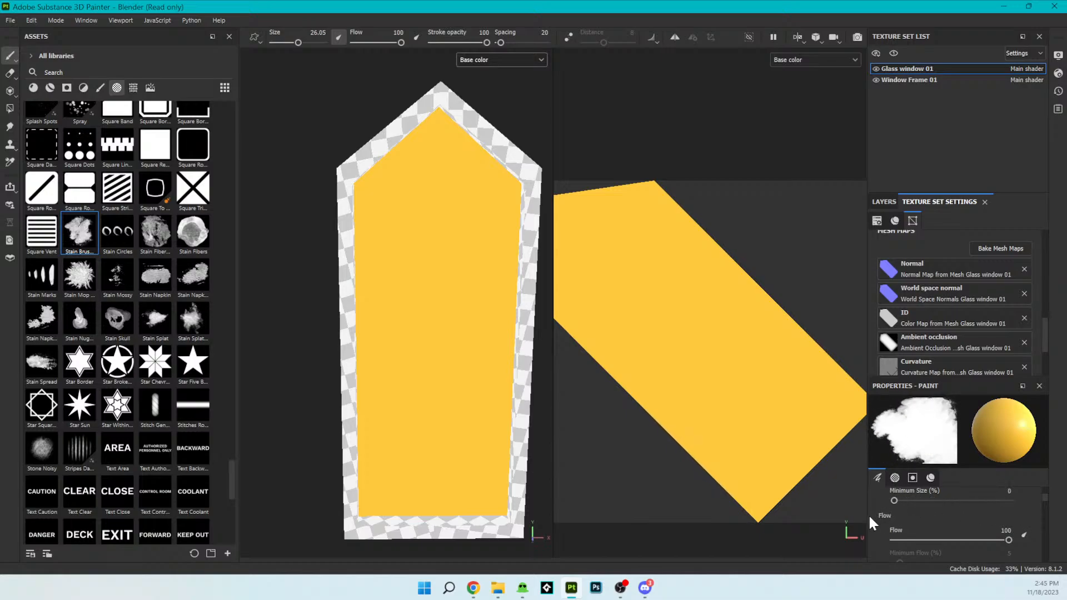
# - Set the brush spacing to 400 and pick an orange base color for the paint
pyautogui.moveTo(1045, 495); pyautogui.dragTo(1046, 509)
pyautogui.moveTo(886, 530)
pyautogui.mouseDown()
pyautogui.moveTo(1018, 530)
pyautogui.moveTo(1059, 542)
pyautogui.moveTo(1049, 518)
pyautogui.moveTo(1050, 552)
pyautogui.mouseUp()
pyautogui.scroll(-1, 1050, 518)
pyautogui.click(1028, 528)
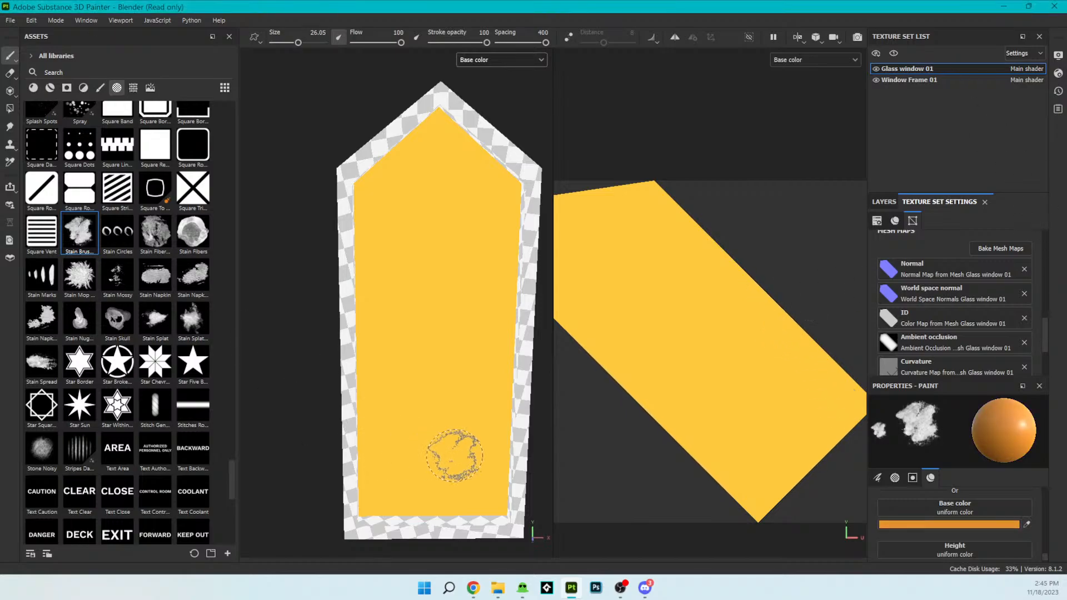
pyautogui.click(483, 364)
pyautogui.click(479, 320)
pyautogui.click(480, 339)
pyautogui.click(494, 332)
pyautogui.click(496, 195)
pyautogui.click(476, 169)
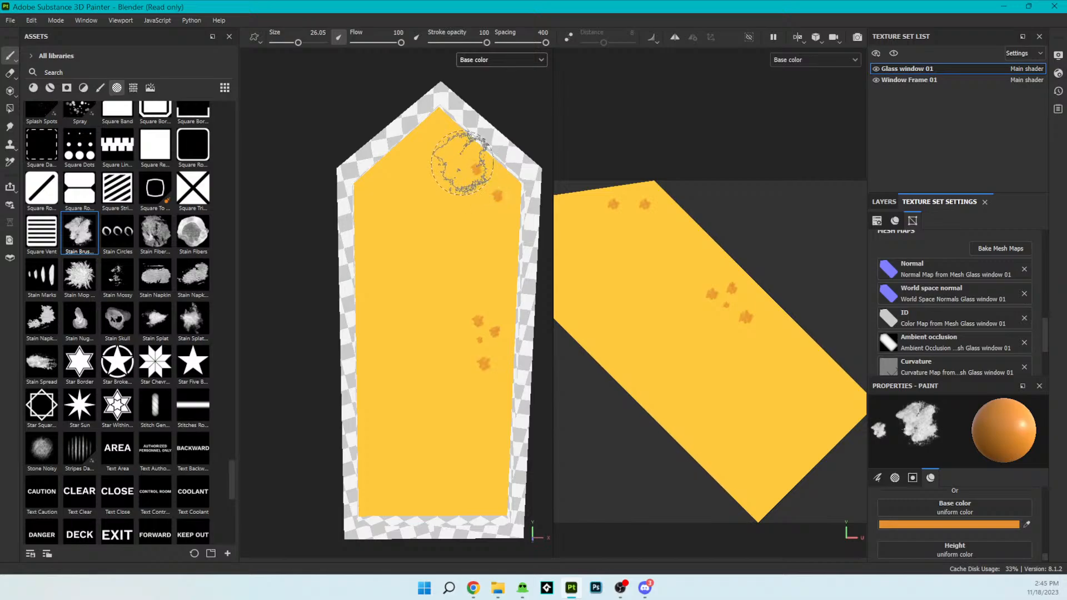
pyautogui.click(456, 243)
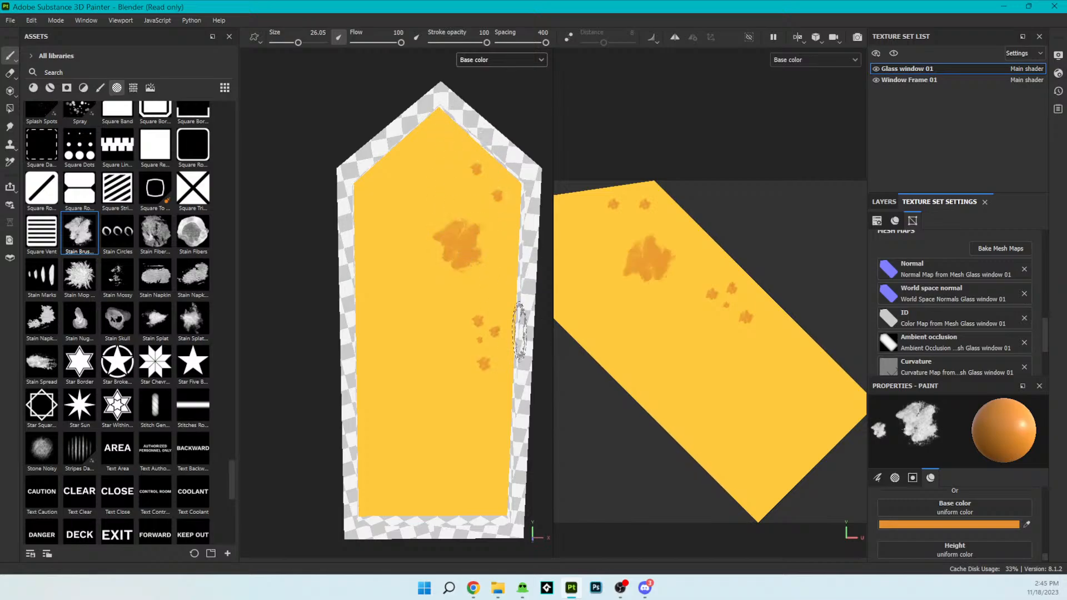
pyautogui.hotkey('ctrl', 'z')
pyautogui.hotkey('ctrl', 'z')
pyautogui.hotkey('ctrl', 'z')
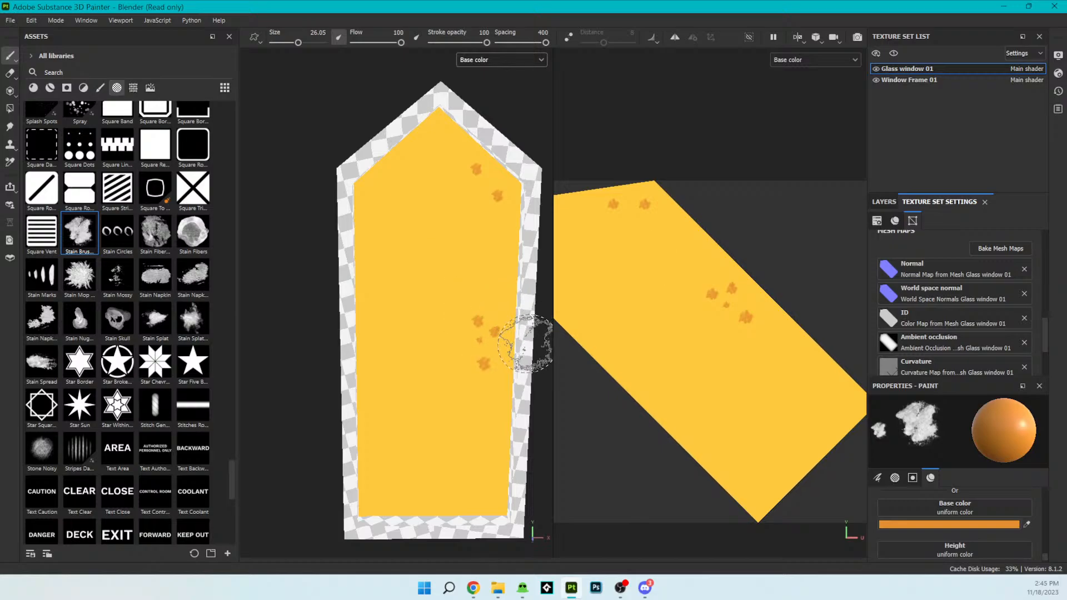
pyautogui.hotkey('ctrl', 'z')
pyautogui.hotkey('ctrl', 'z')
pyautogui.hotkey('ctrl', 'z')
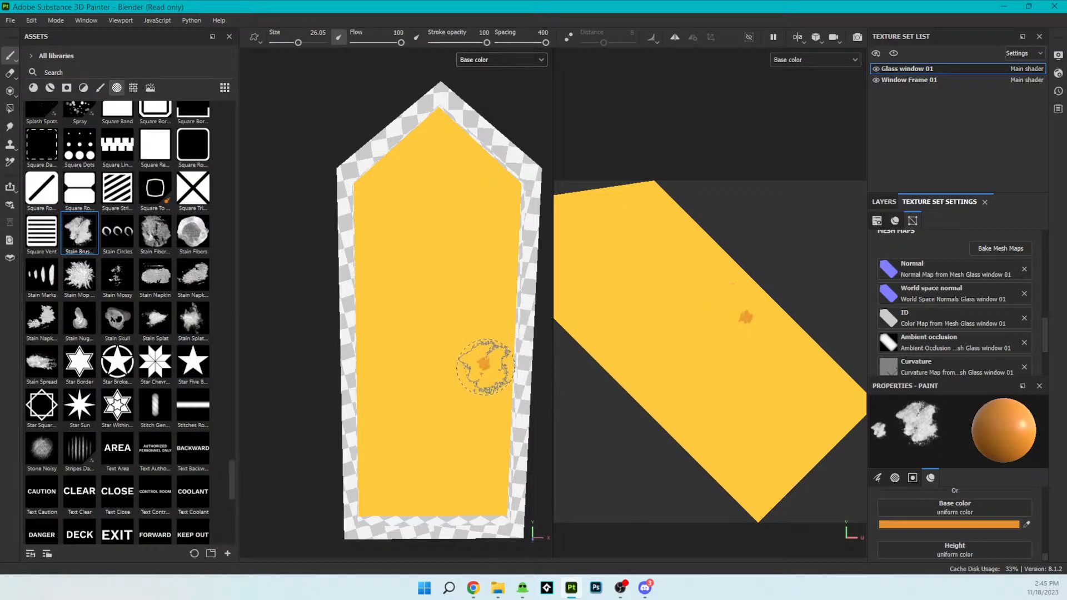
# - Stamp three full-size orange stains on the lower part of the glass pane, near both lower corners and above the lower right one
pyautogui.click(485, 498)
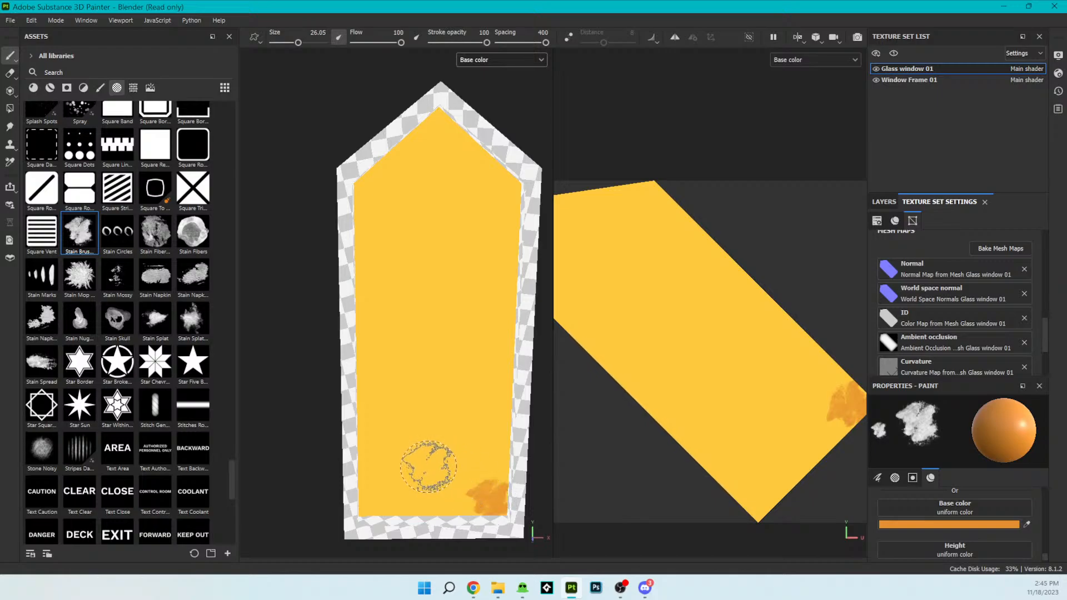
pyautogui.click(382, 467)
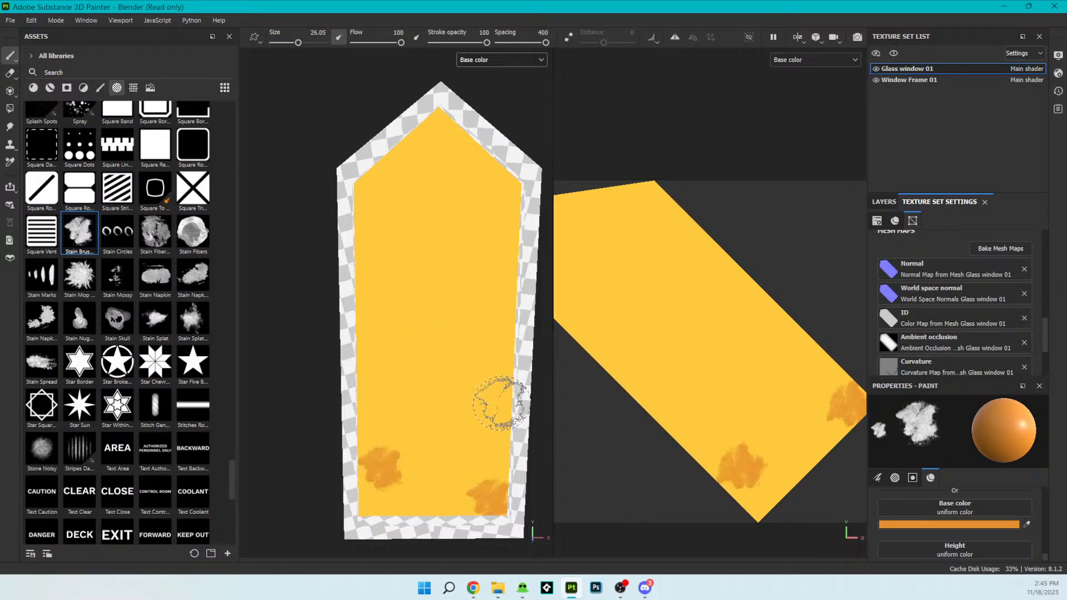
pyautogui.click(484, 427)
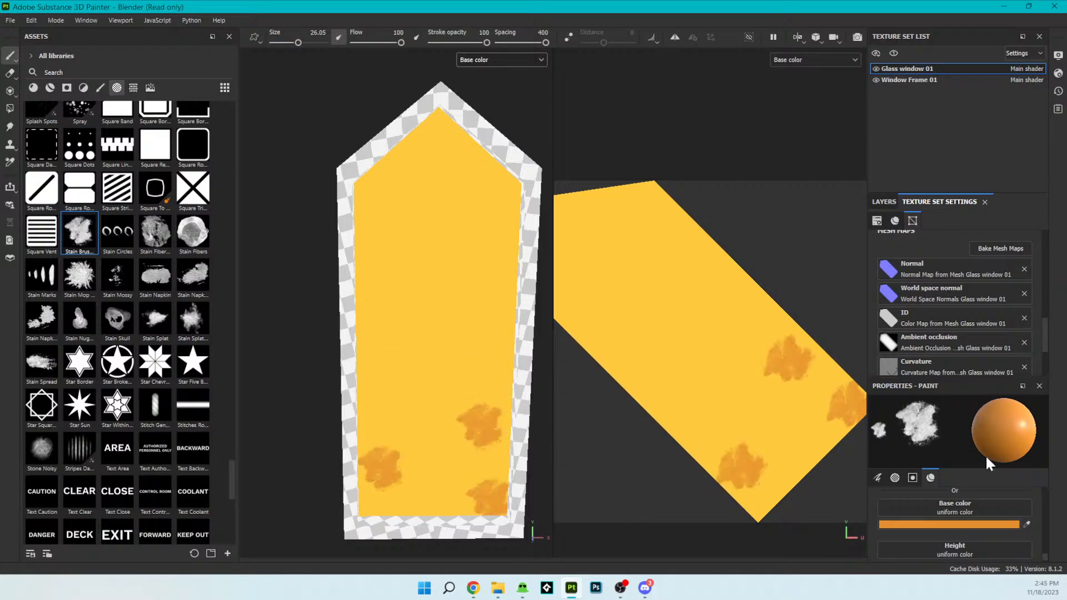
# - Set the brush angle to 93 and stamp three orange stains across the pane's lower center, right middle and upper left edge
pyautogui.scroll(-10, 1032, 488)
pyautogui.scroll(5, 1034, 518)
pyautogui.scroll(3, 1017, 522)
pyautogui.moveTo(968, 558); pyautogui.dragTo(983, 558)
pyautogui.click(753, 391)
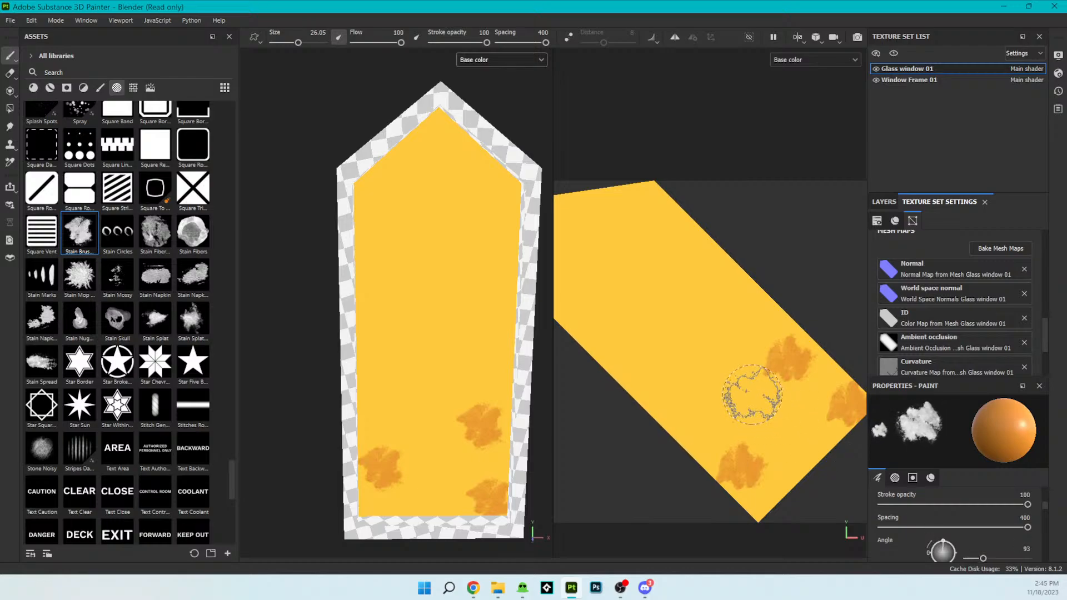
pyautogui.click(587, 329)
pyautogui.click(747, 306)
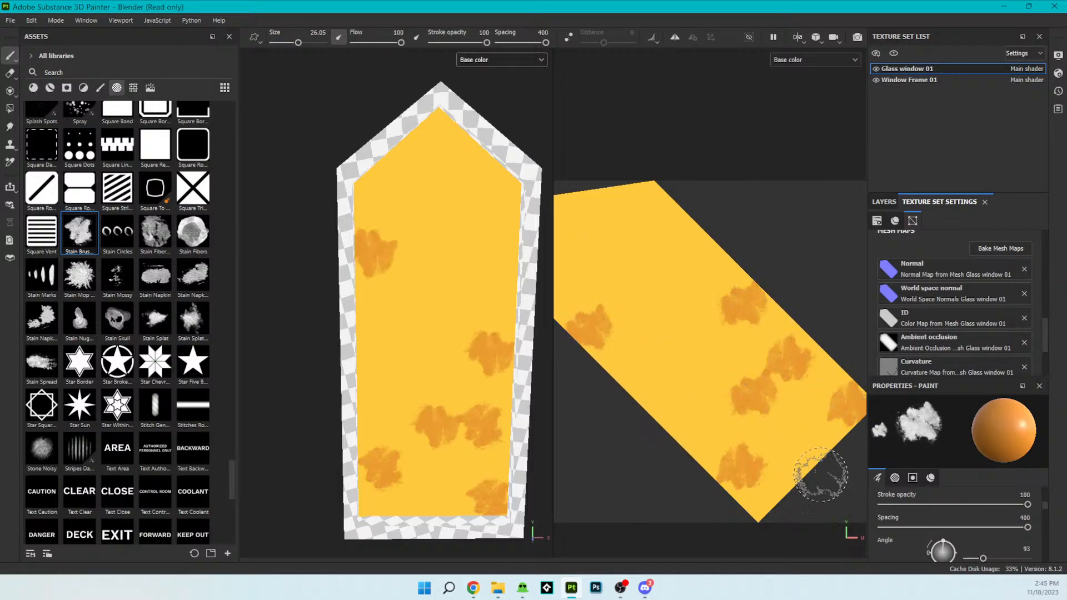
# - Set the brush angle to 170 and stamp two orange stains along the pane's left edge and one at its center
pyautogui.moveTo(983, 558); pyautogui.dragTo(995, 558)
pyautogui.click(692, 422)
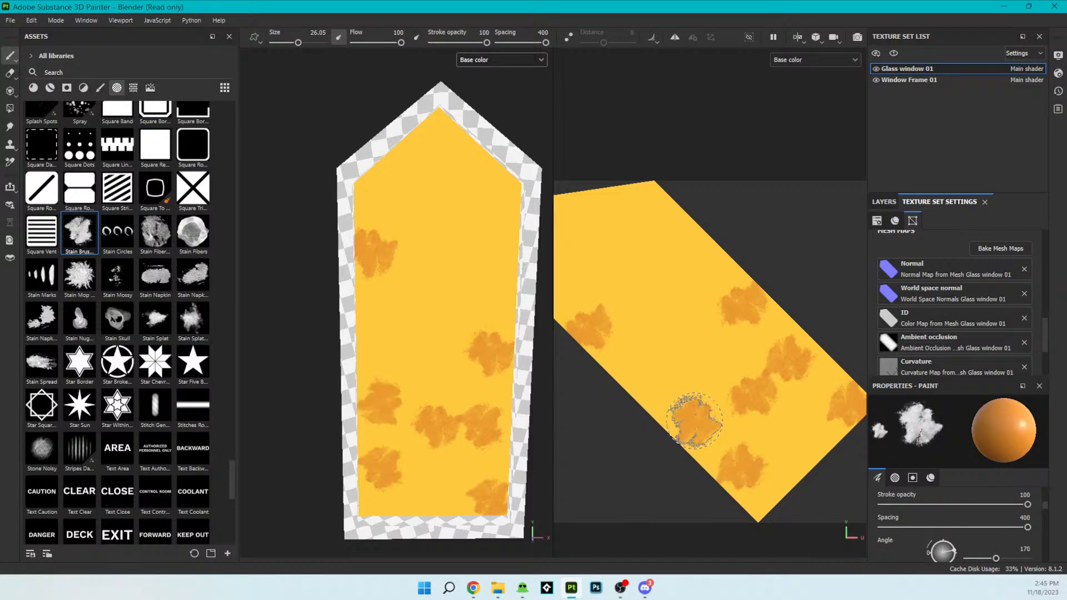
pyautogui.click(635, 366)
pyautogui.click(703, 344)
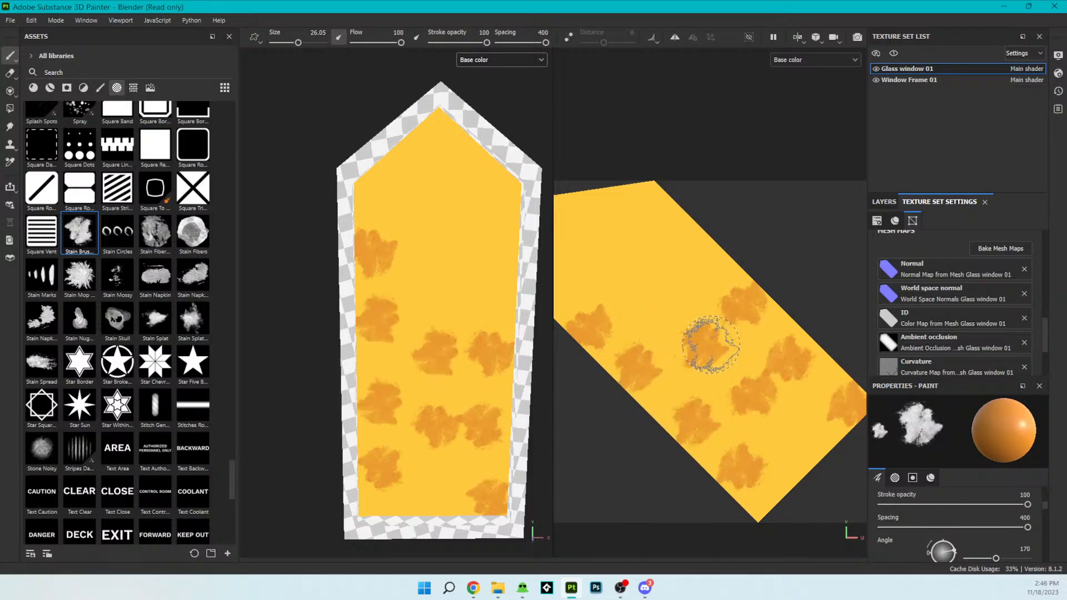
# - Set the brush angle to 239 and stamp orange stains left of the pane's center and near its upper right edge
pyautogui.moveTo(1000, 551); pyautogui.dragTo(1008, 550)
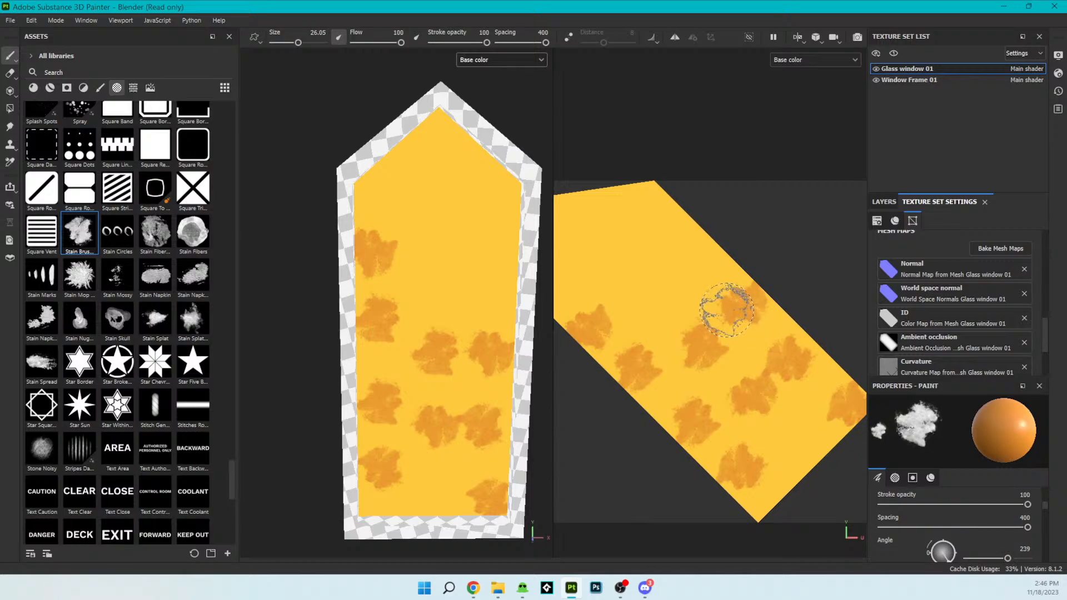
pyautogui.click(663, 324)
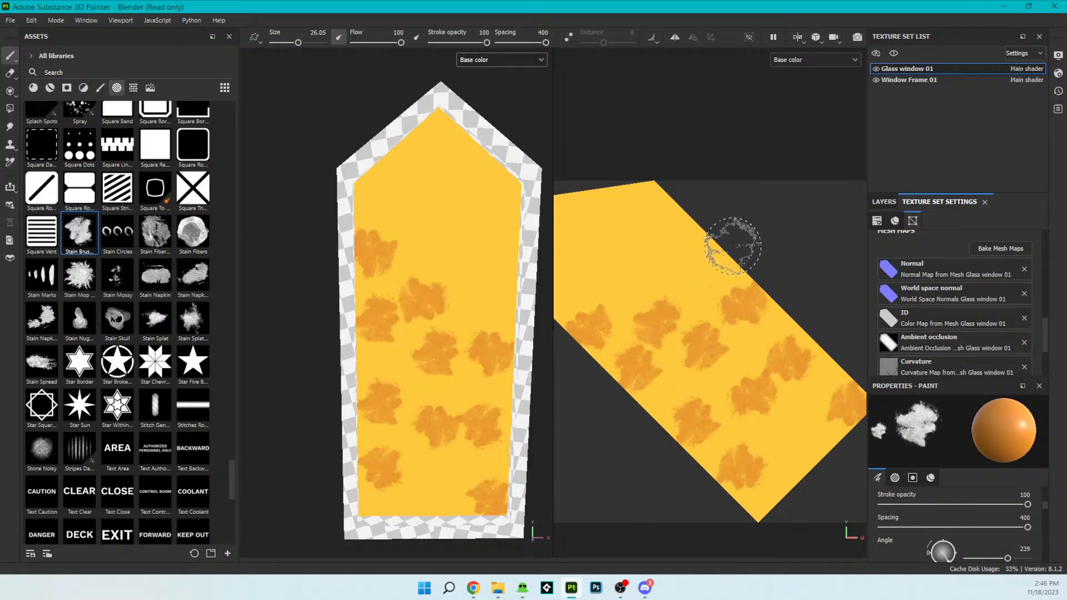
pyautogui.click(669, 237)
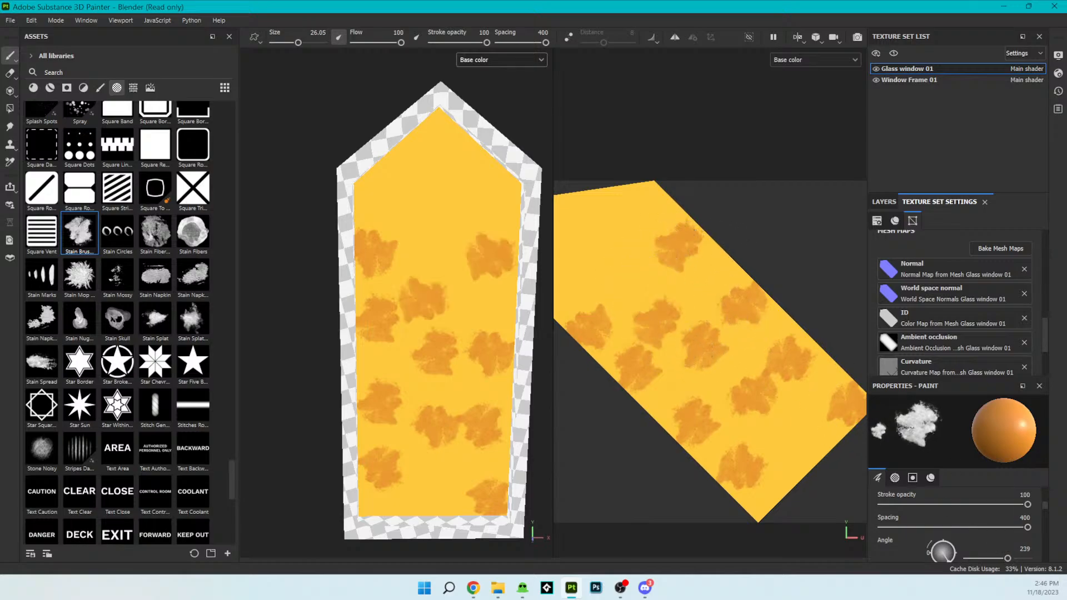
# - Set the brush angle to 263 and stamp orange stains in the pane's upper middle and at its upper right shoulder
pyautogui.moveTo(1005, 554); pyautogui.dragTo(1011, 553)
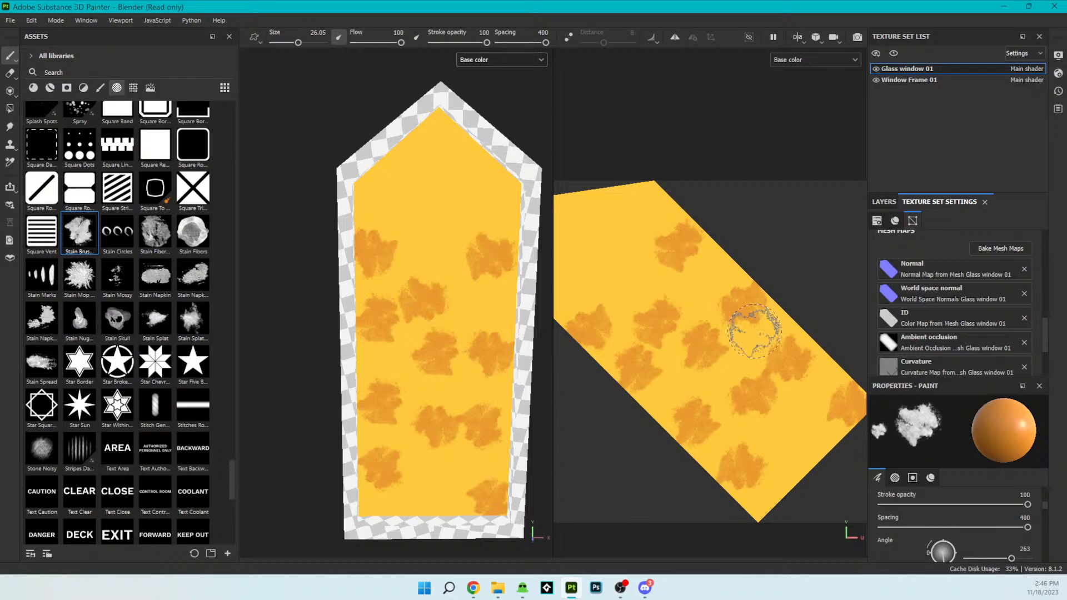
pyautogui.click(649, 258)
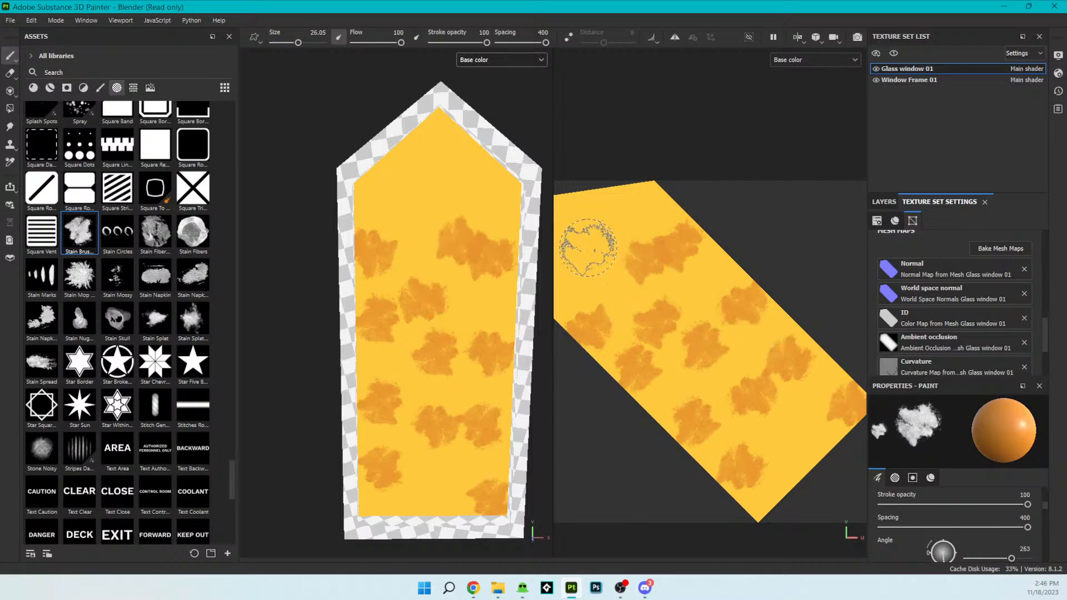
pyautogui.click(638, 195)
pyautogui.scroll(-1, 944, 534)
pyautogui.scroll(-2, 523, 365)
pyautogui.scroll(-5, 603, 358)
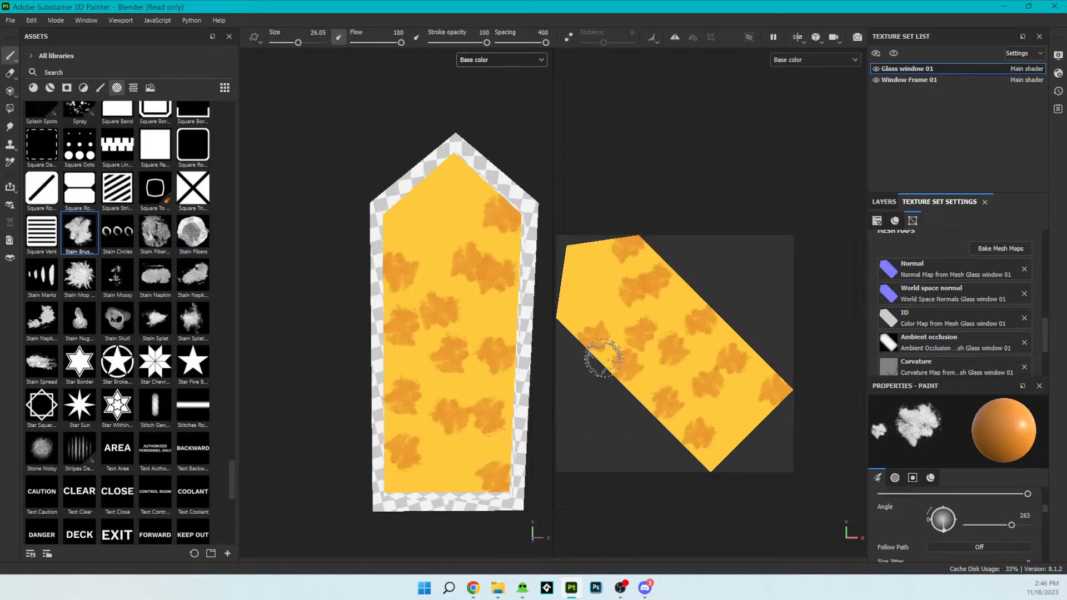
pyautogui.scroll(1, 627, 349)
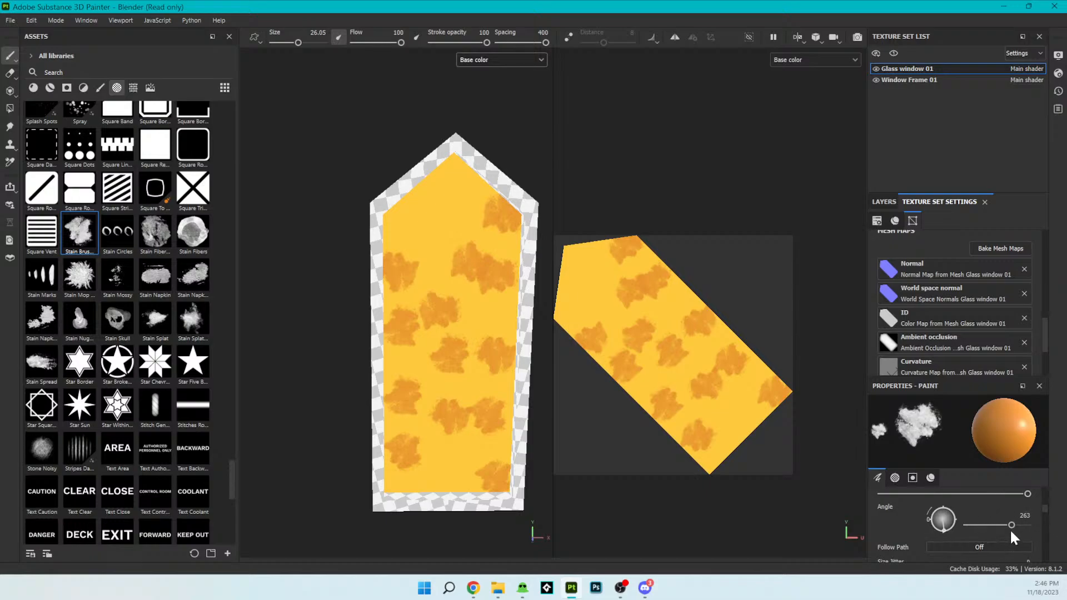
# - Set the brush angle to 166 and stamp orange stains at the pane's pointed tip and upper left shoulder
pyautogui.moveTo(1012, 525); pyautogui.dragTo(995, 525)
pyautogui.click(577, 266)
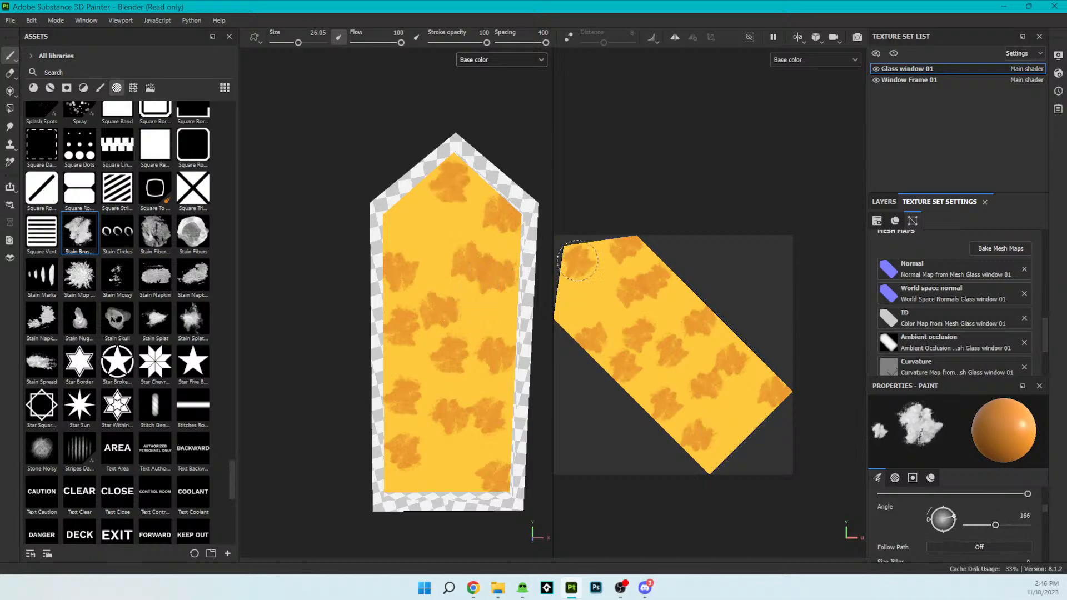
pyautogui.click(574, 305)
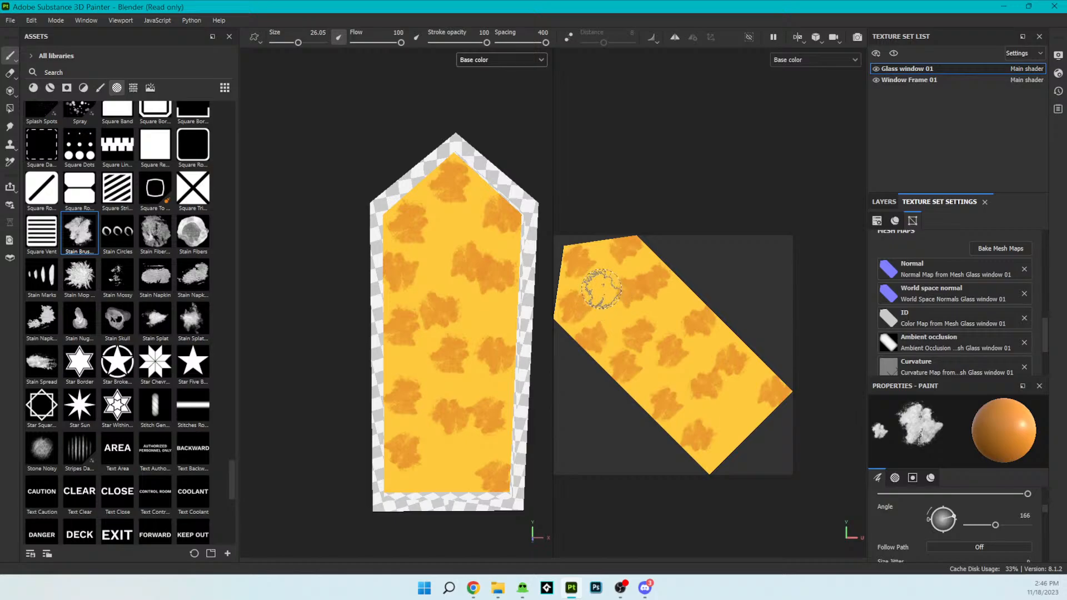
# - Set the brush angle to 130, and undo the extra stain tried between the pane's tip and upper left shoulder
pyautogui.click(576, 280)
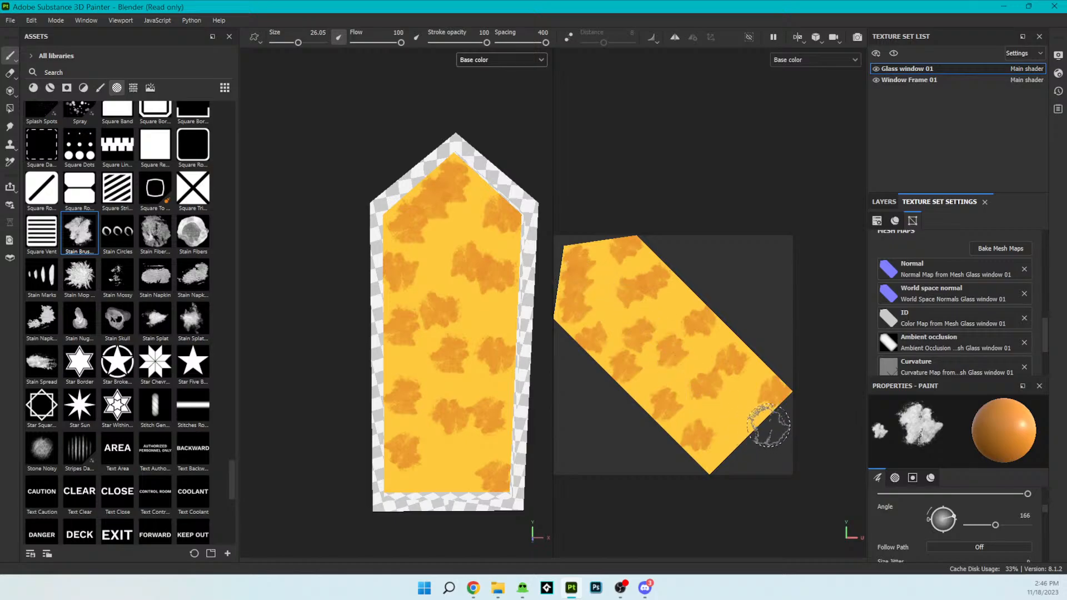
pyautogui.click(754, 398)
pyautogui.moveTo(996, 525); pyautogui.dragTo(989, 525)
pyautogui.click(588, 300)
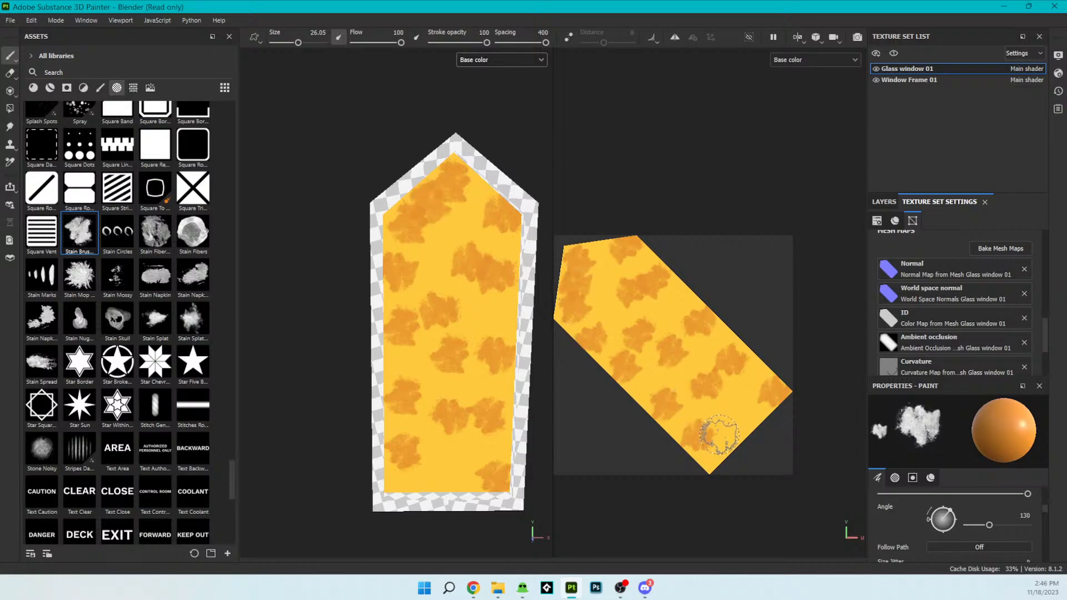
pyautogui.hotkey('ctrl', 'z')
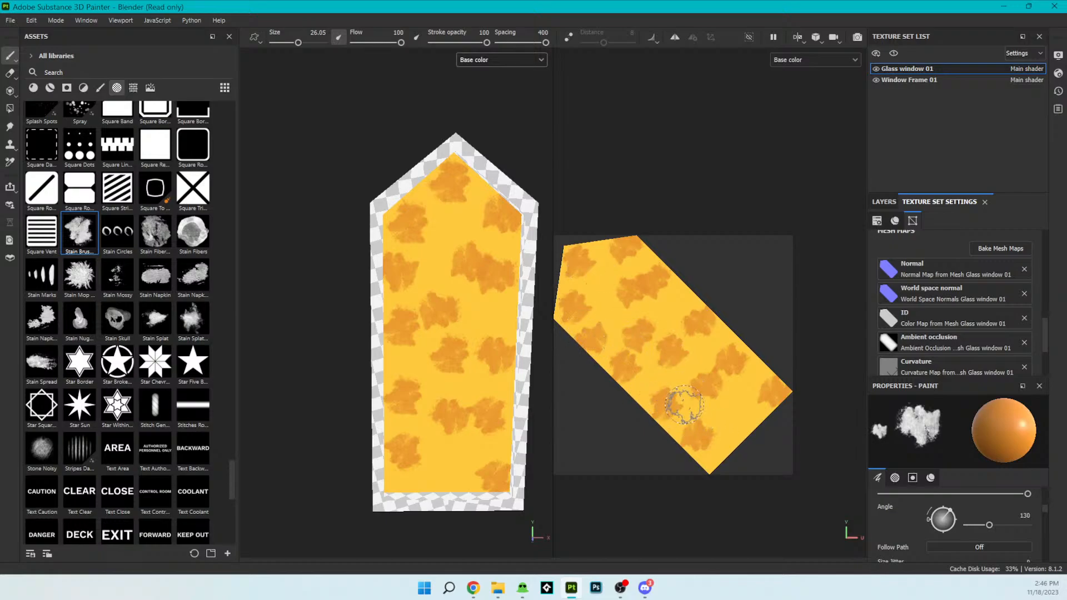
# - Set the brush's base color to a pale orange, E1AE74
pyautogui.scroll(2, 992, 510)
pyautogui.scroll(-10, 990, 506)
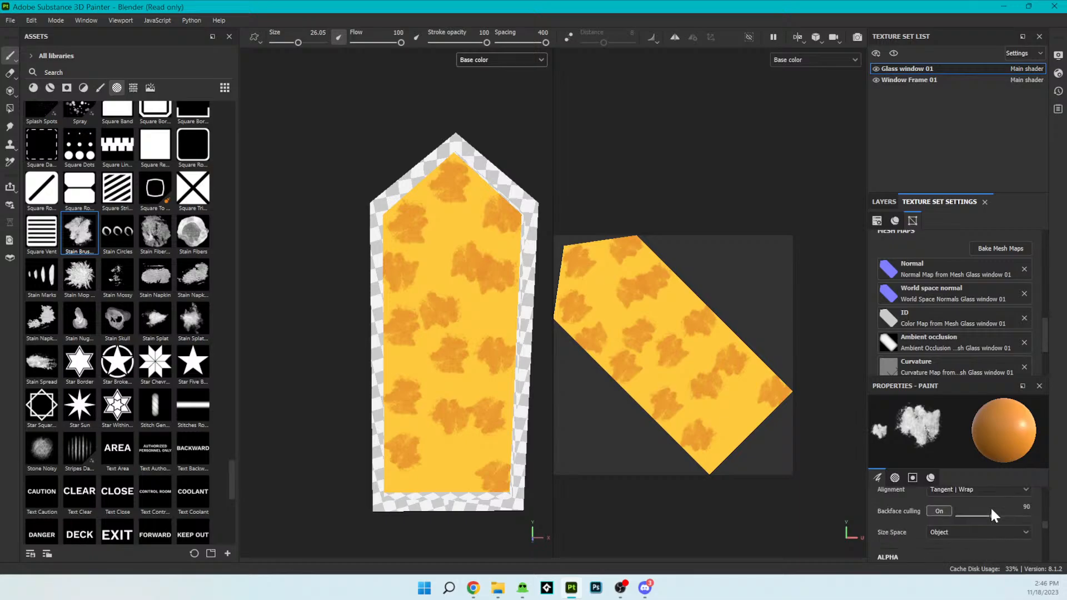
pyautogui.scroll(-3, 990, 506)
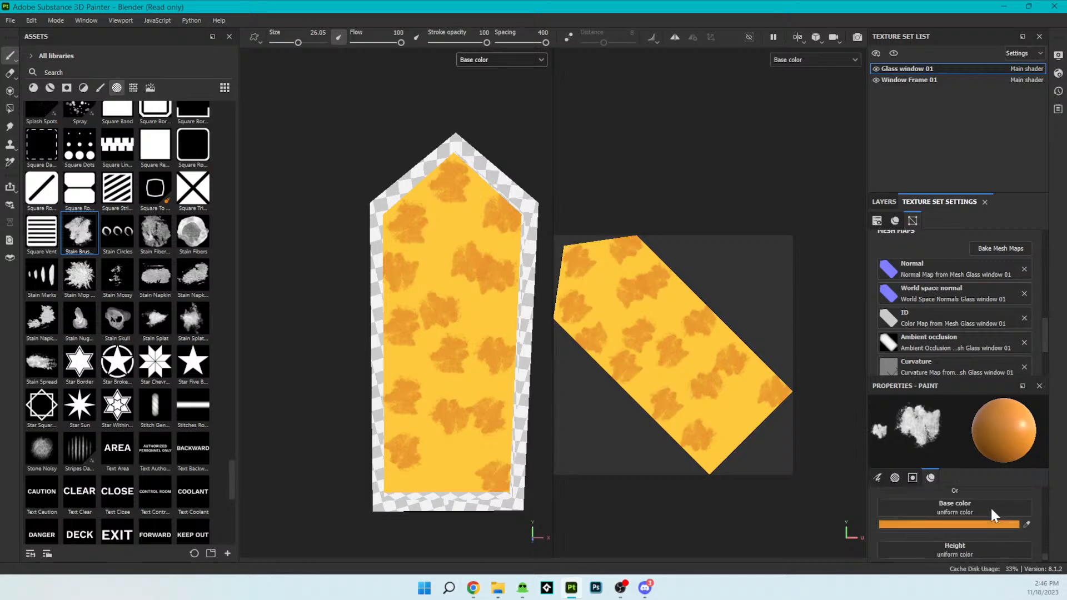
pyautogui.click(1027, 491)
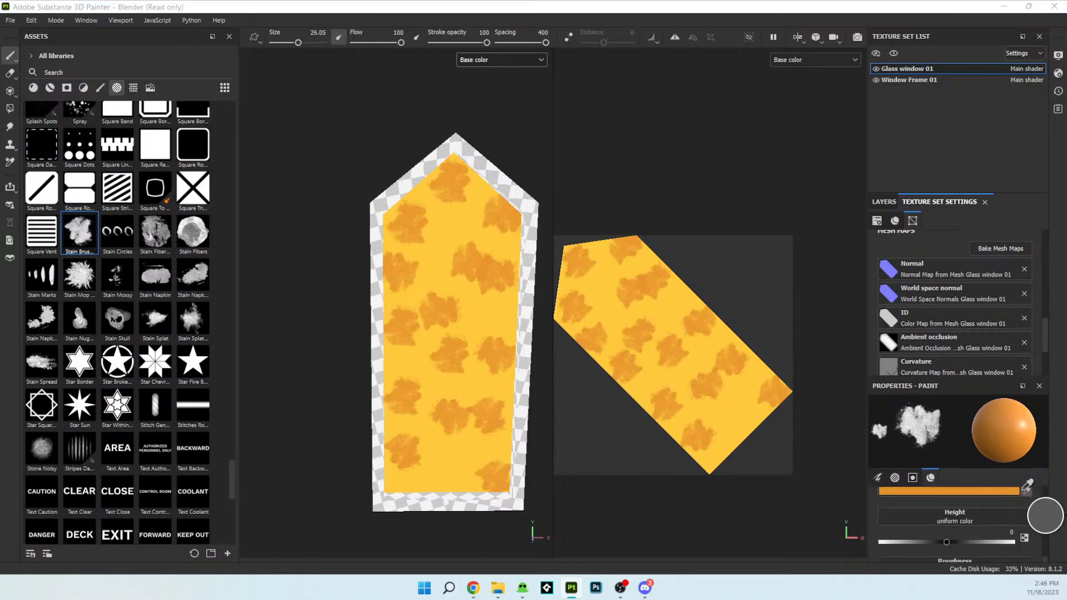
pyautogui.click(1013, 492)
pyautogui.click(1005, 492)
pyautogui.moveTo(955, 425); pyautogui.dragTo(938, 408)
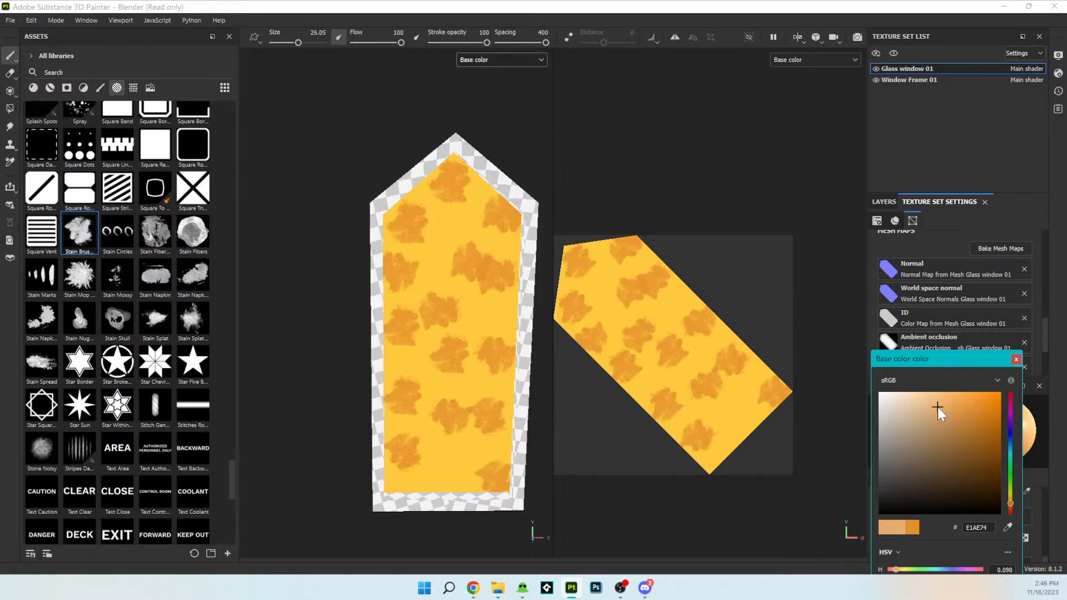
pyautogui.moveTo(935, 363); pyautogui.dragTo(932, 249)
pyautogui.click(1012, 245)
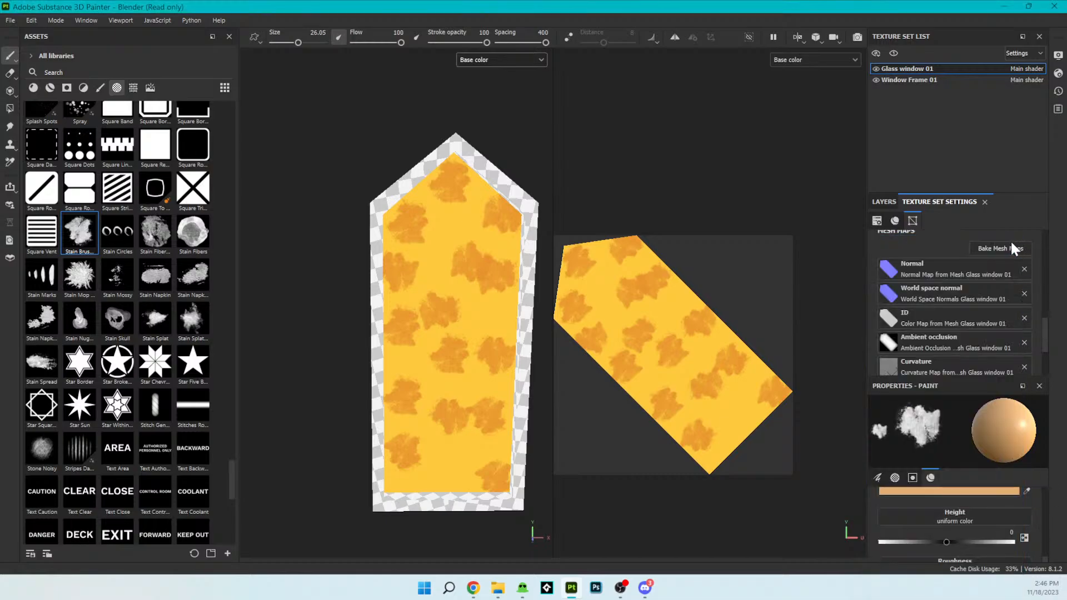
# - Stamp pale orange stains across the pane's lower half: the left middle, lower right middle, lower right edge and bottom left corner
pyautogui.click(652, 370)
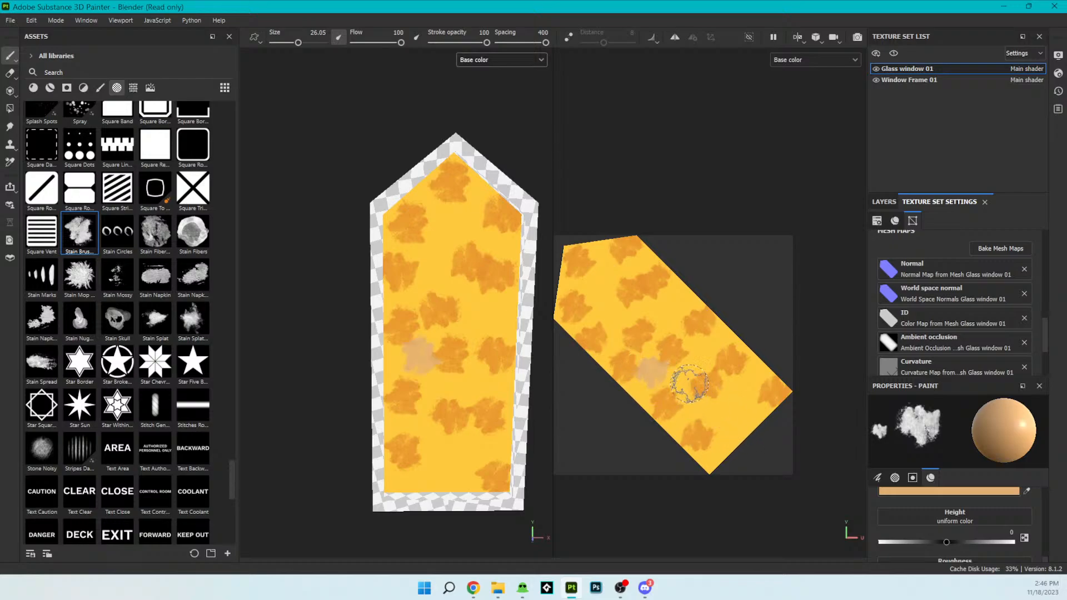
pyautogui.click(703, 351)
pyautogui.click(753, 372)
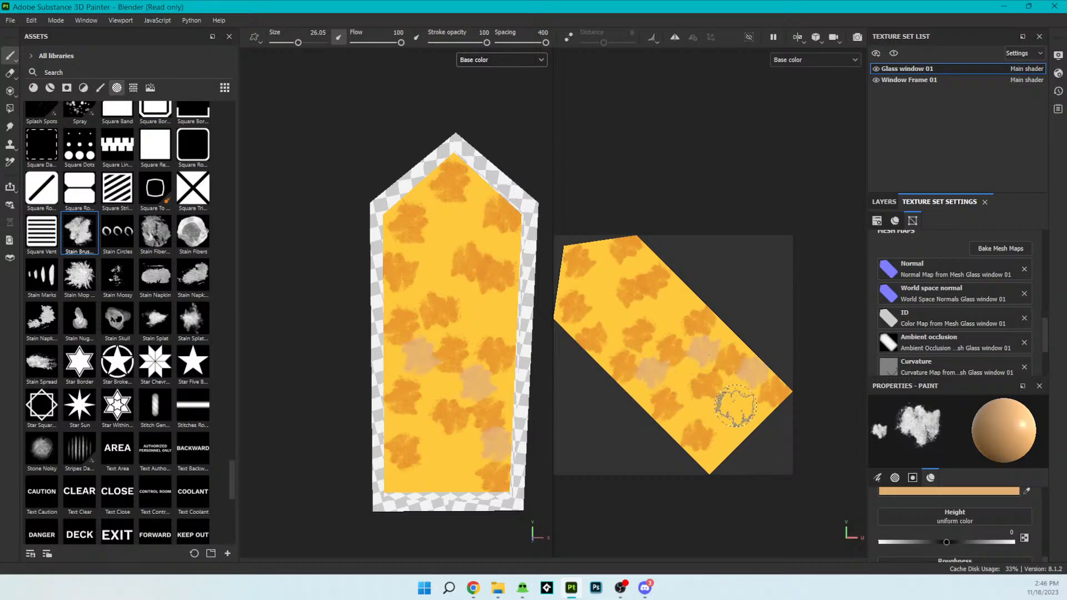
pyautogui.click(710, 465)
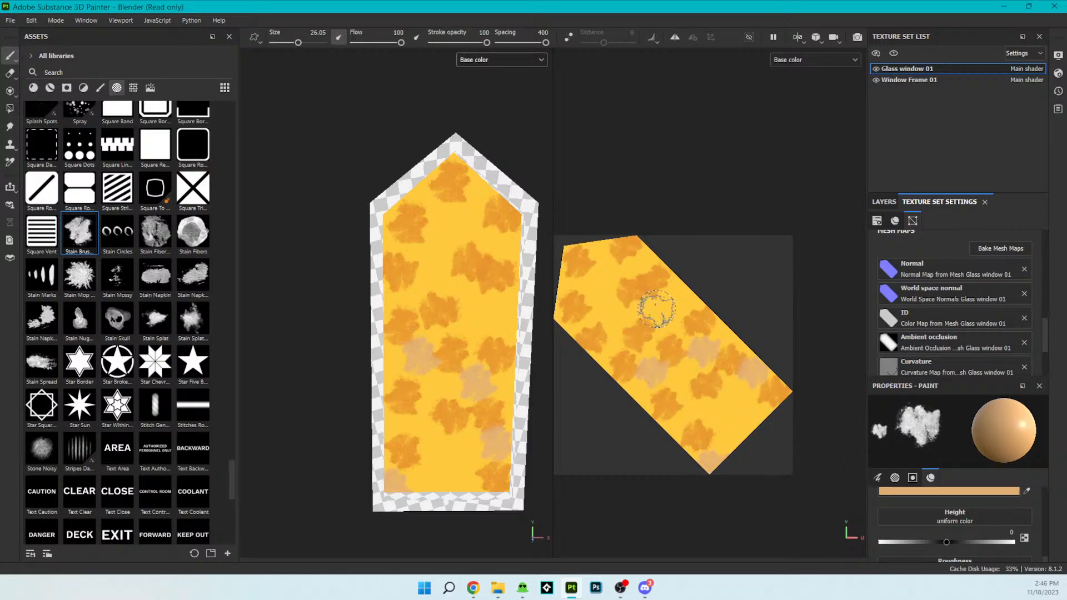
# - Stamp pale orange stains across the pane's upper half: the right and left edges, upper middle and the slope right of the tip
pyautogui.click(676, 294)
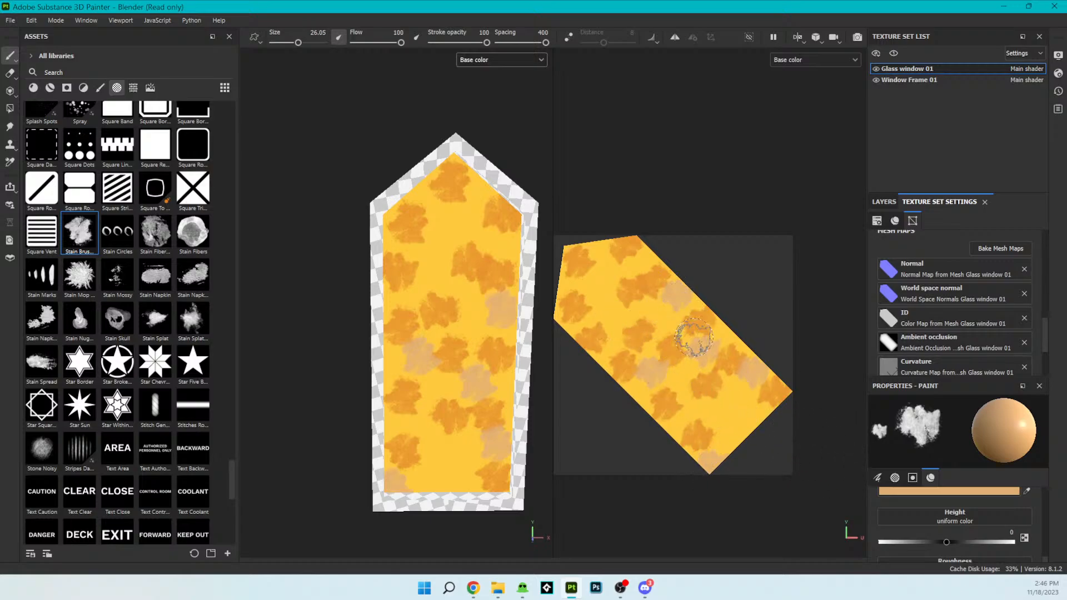
pyautogui.click(599, 313)
pyautogui.click(604, 354)
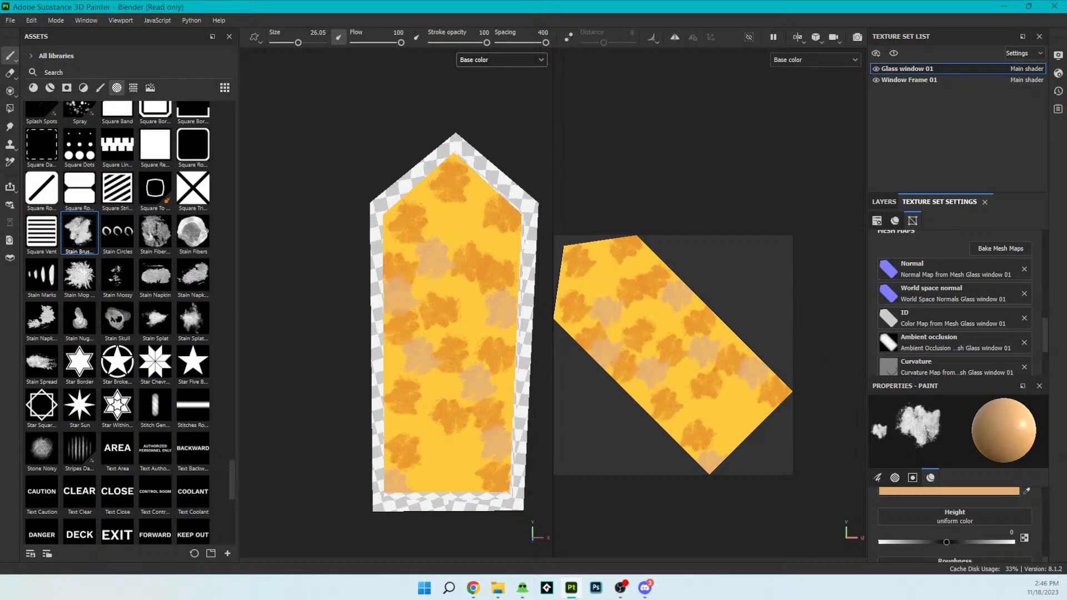
pyautogui.click(640, 261)
pyautogui.click(602, 248)
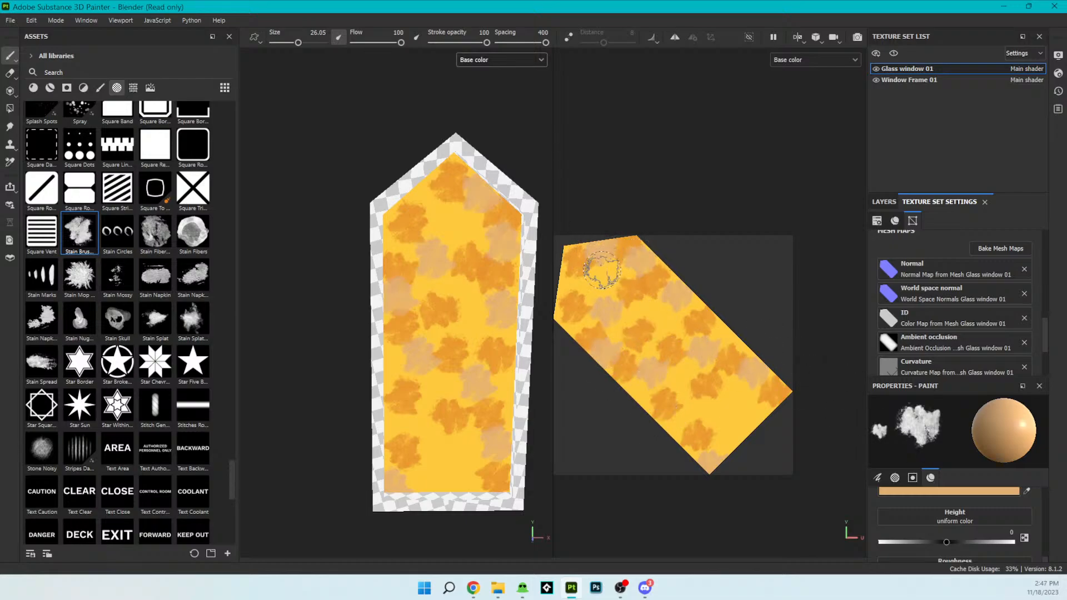
# - Set the base color to dark orange C6700C and stamp stains at the pane's bottom, lower right edge, upper left edge and left slope
pyautogui.click(1001, 492)
pyautogui.moveTo(938, 341)
pyautogui.mouseDown()
pyautogui.moveTo(983, 322)
pyautogui.moveTo(984, 272)
pyautogui.moveTo(960, 267)
pyautogui.moveTo(989, 325)
pyautogui.moveTo(990, 312)
pyautogui.mouseUp()
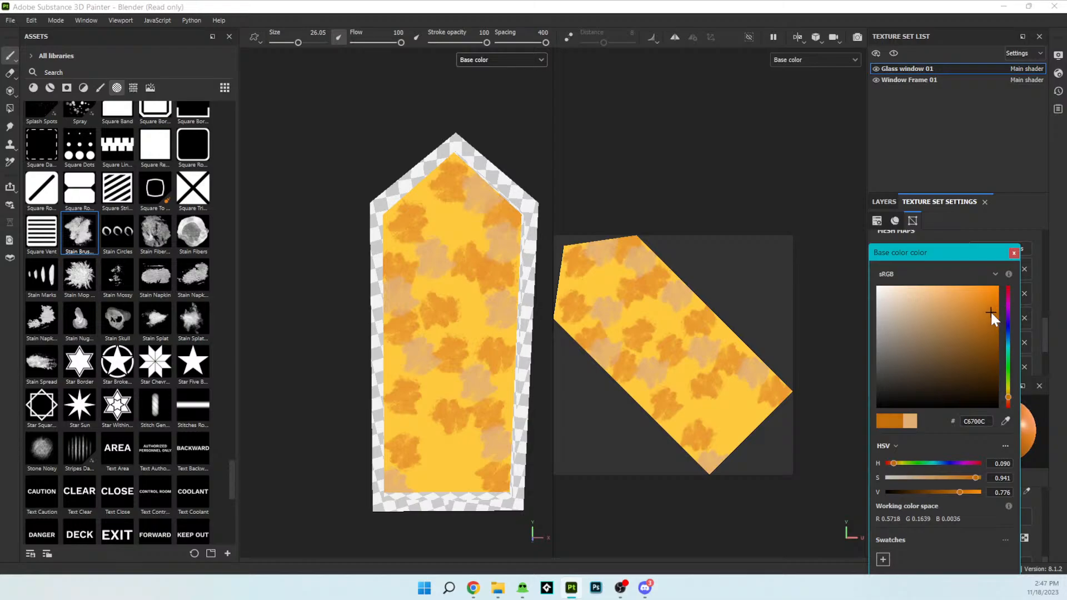
pyautogui.click(732, 432)
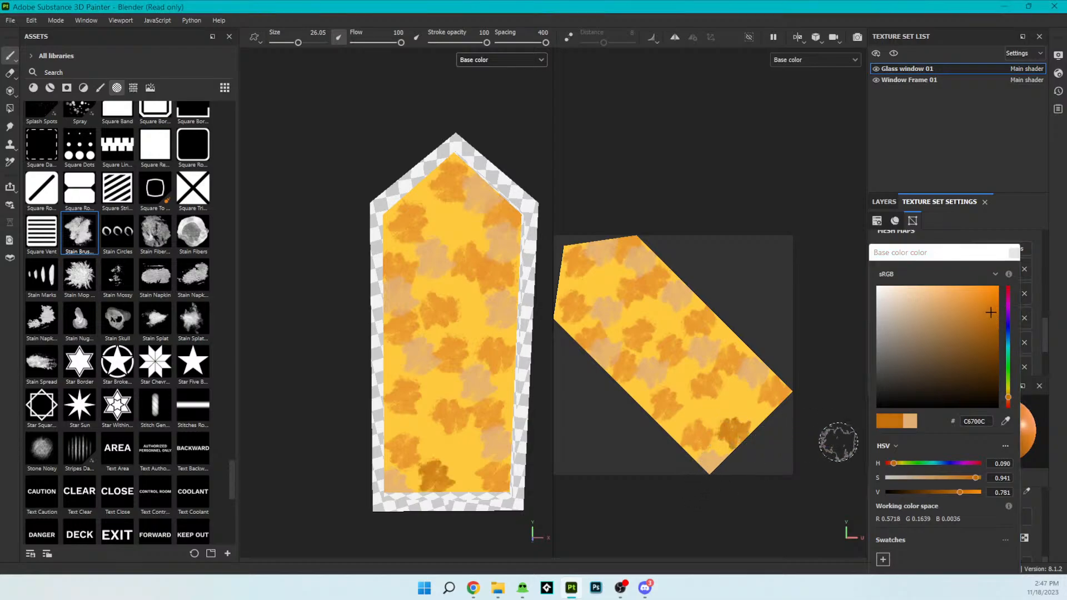
pyautogui.click(724, 340)
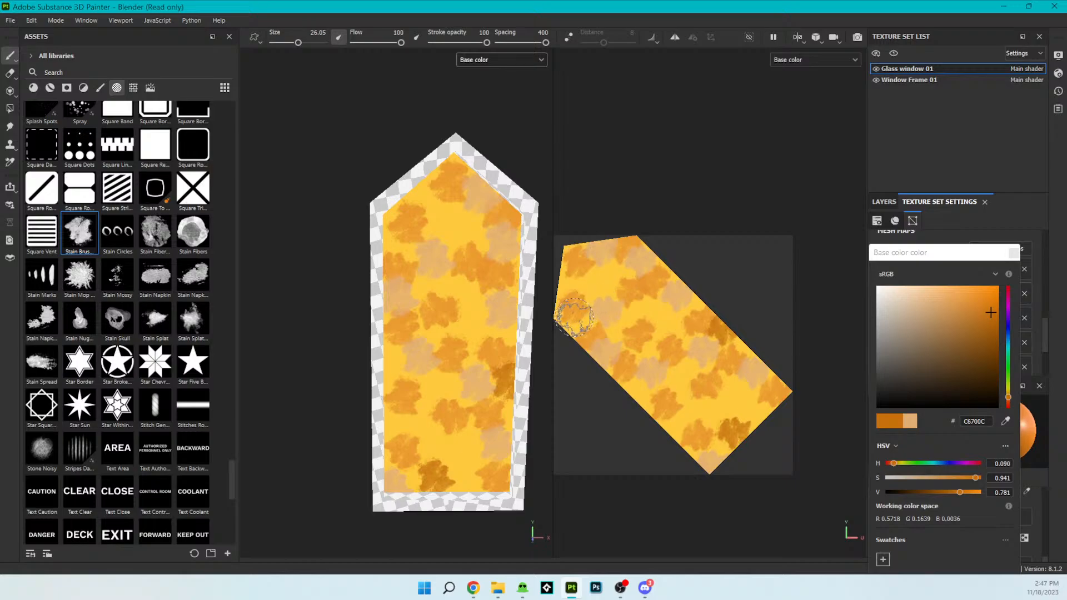
pyautogui.click(573, 335)
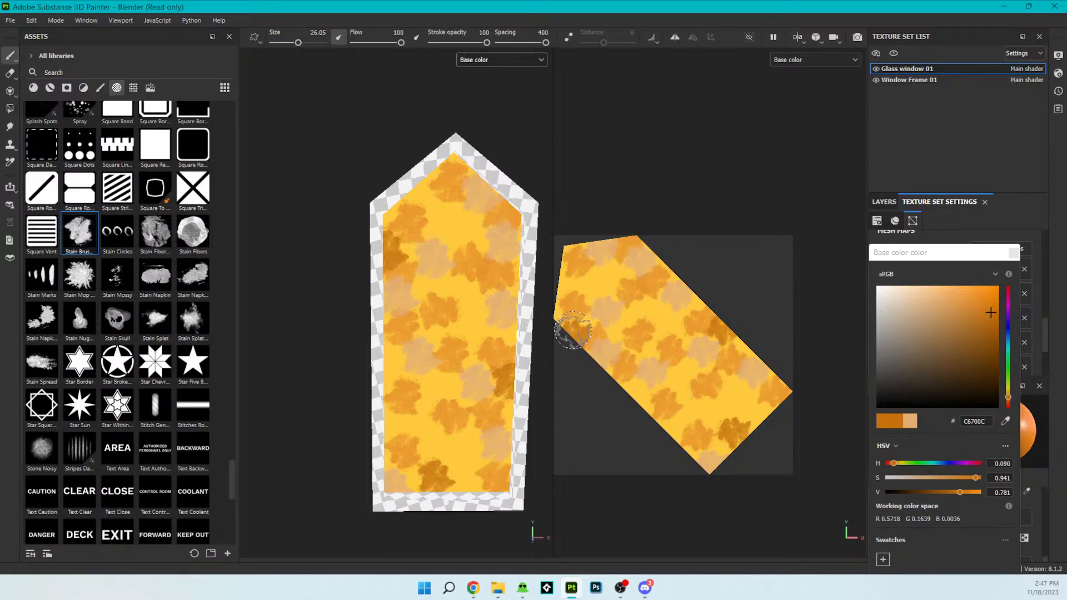
pyautogui.click(568, 278)
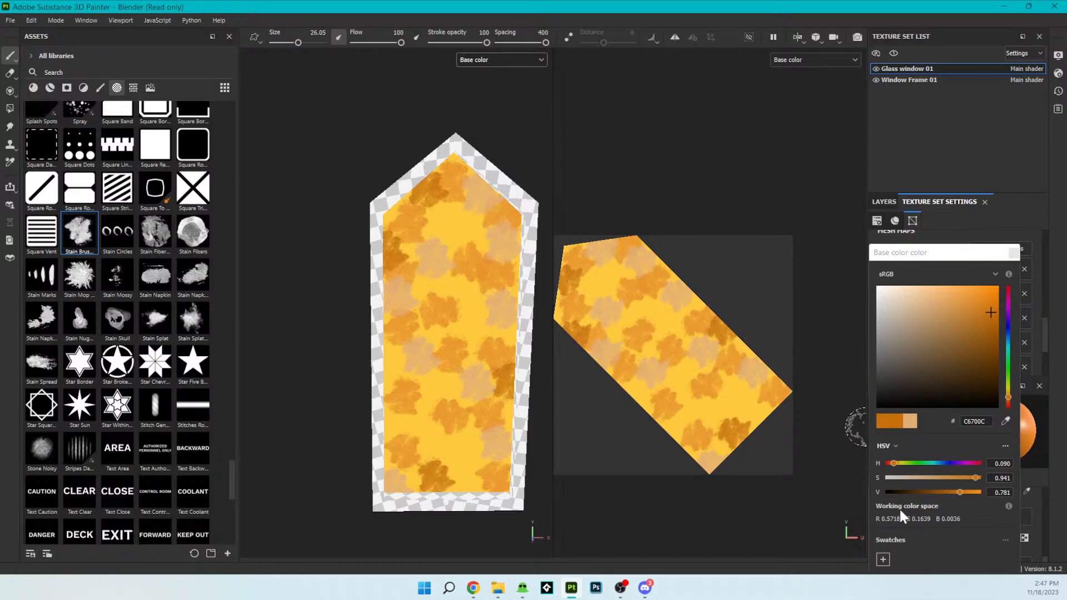
# - Set the base color to light peach FFD19B and stamp stains in the lower middle, along the left side and at the pane's shoulders
pyautogui.moveTo(970, 310); pyautogui.dragTo(924, 285)
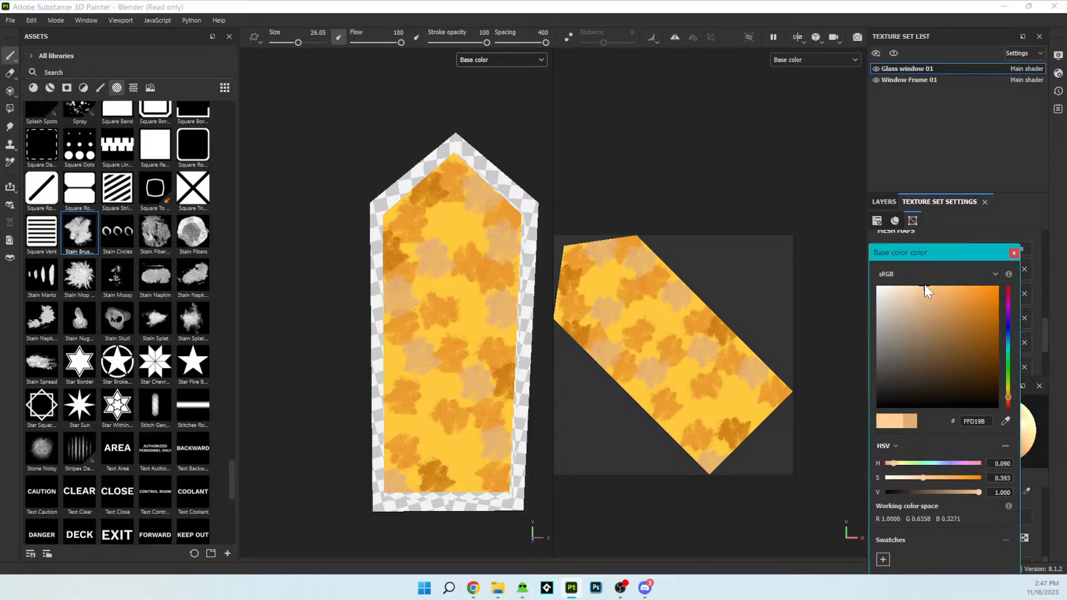
pyautogui.click(695, 366)
pyautogui.click(710, 445)
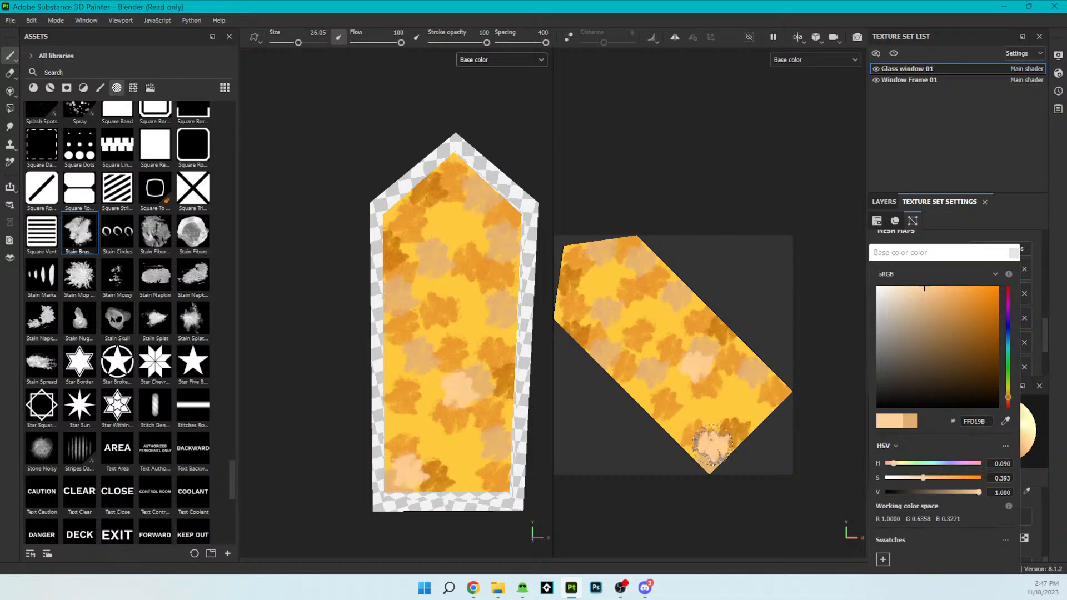
pyautogui.click(636, 389)
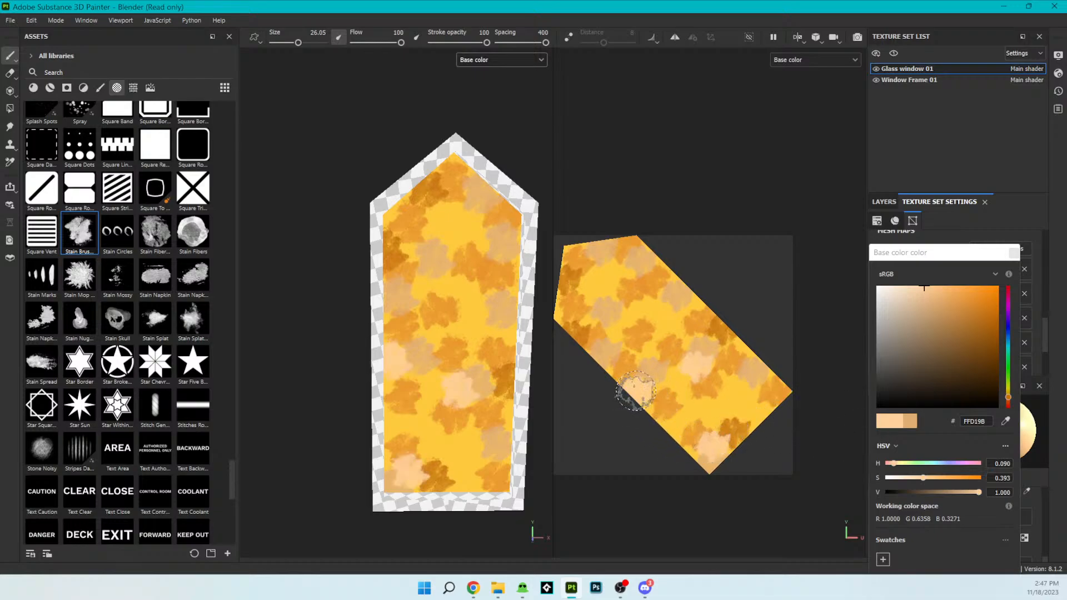
pyautogui.click(638, 238)
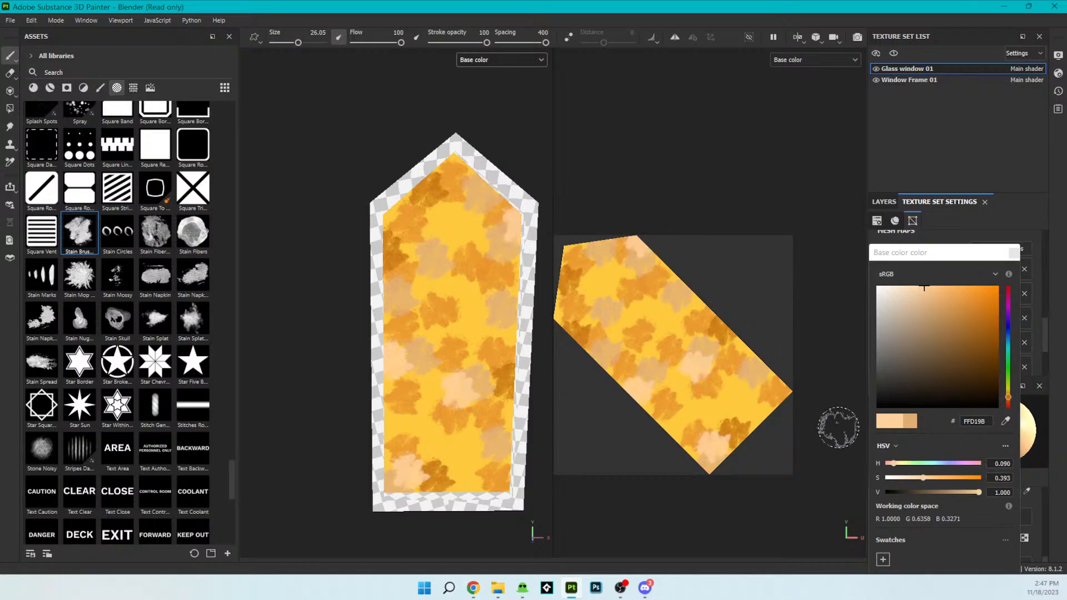
pyautogui.click(570, 325)
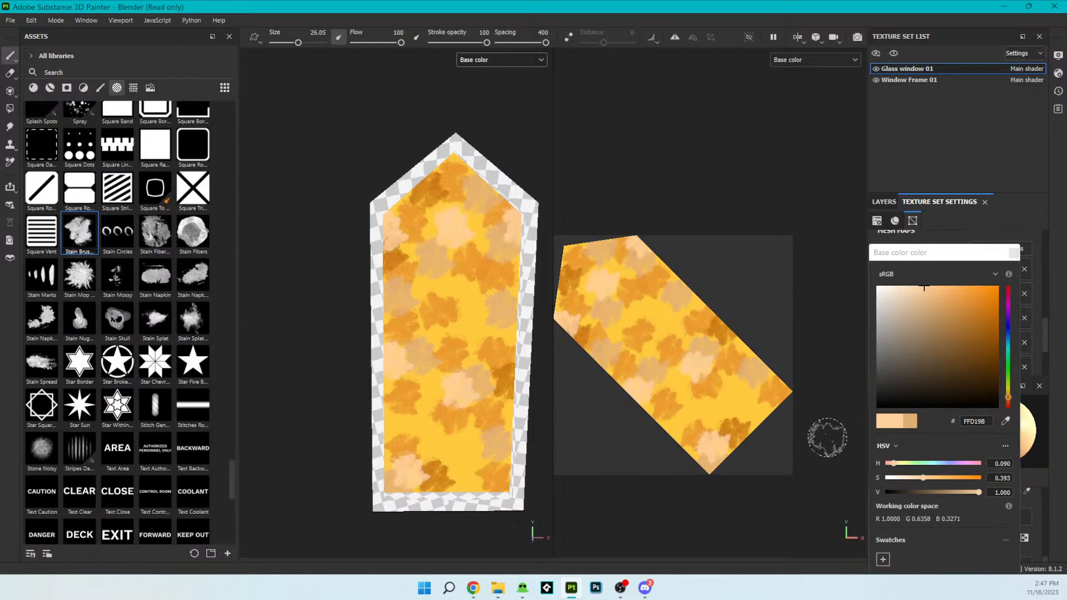
pyautogui.click(667, 432)
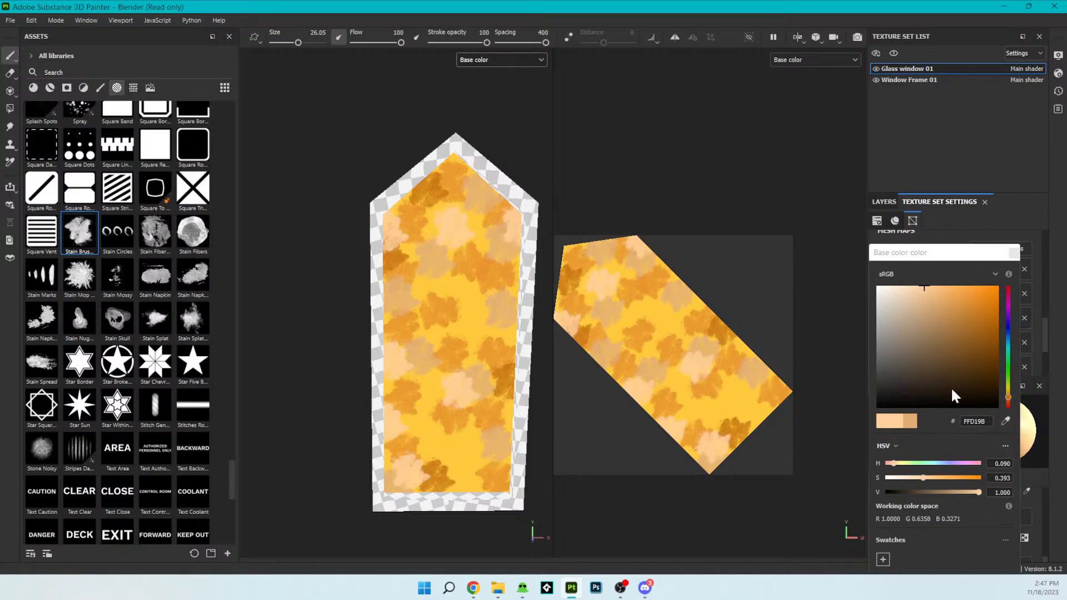
# - Set the base color to reddish orange D57420 and stamp stains over the yellow gaps in the pane's lower half
pyautogui.moveTo(1008, 395); pyautogui.dragTo(1009, 400)
pyautogui.moveTo(965, 302); pyautogui.dragTo(979, 305)
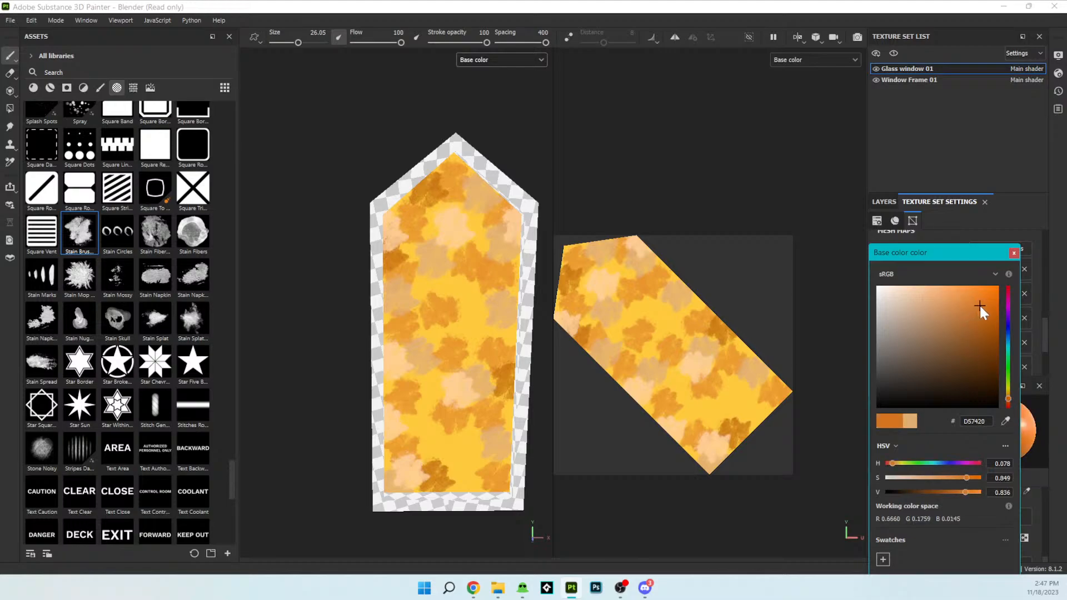
pyautogui.click(686, 385)
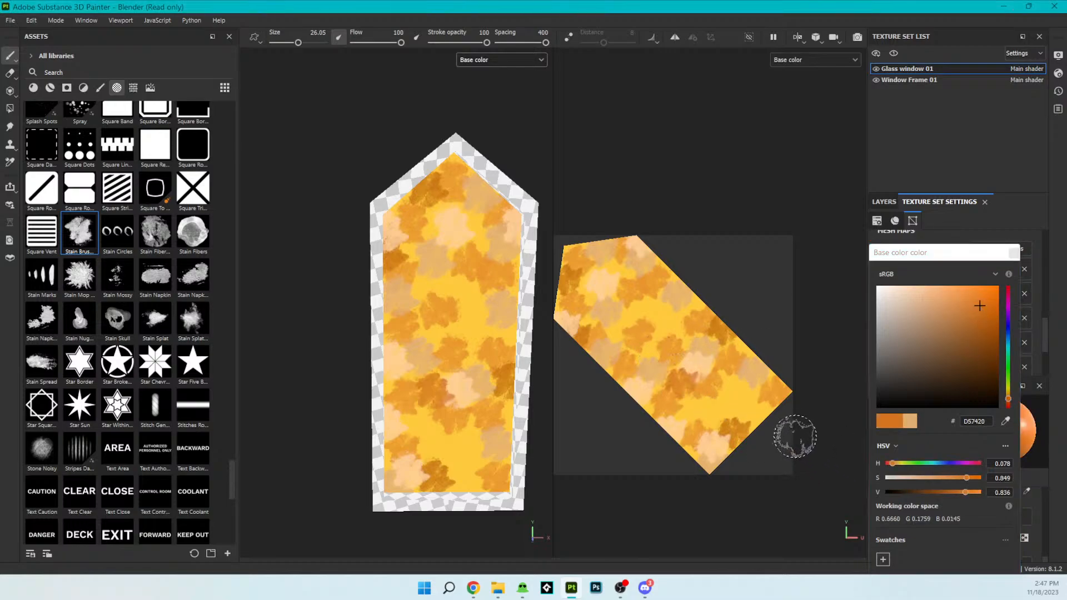
pyautogui.click(695, 411)
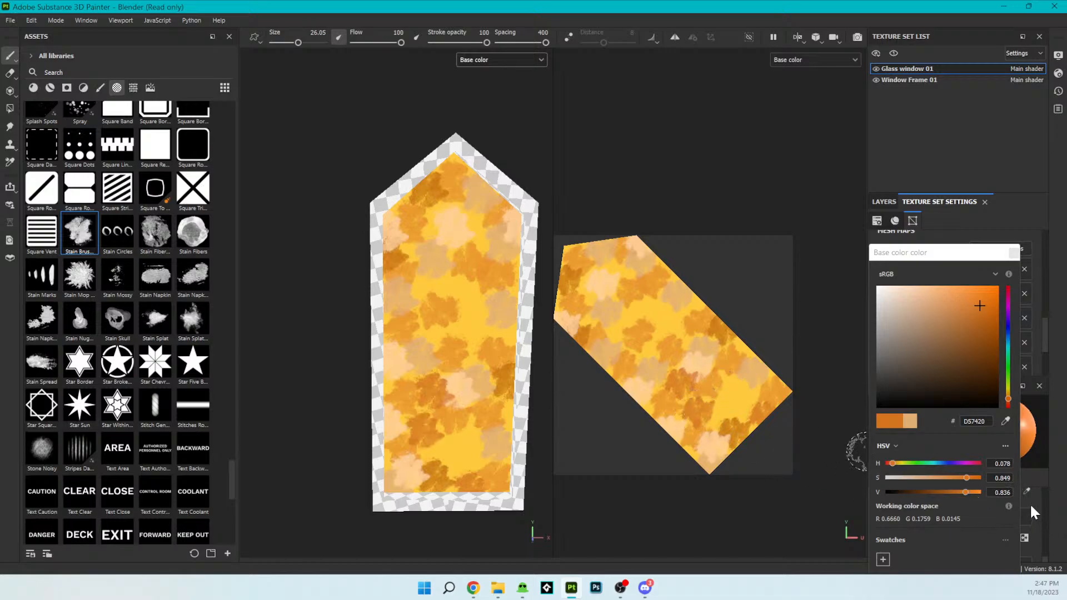
# - Set the brush angle to 186 and stamp reddish orange stains right of the pane's center and at its upper right
pyautogui.moveTo(942, 243); pyautogui.dragTo(946, 46)
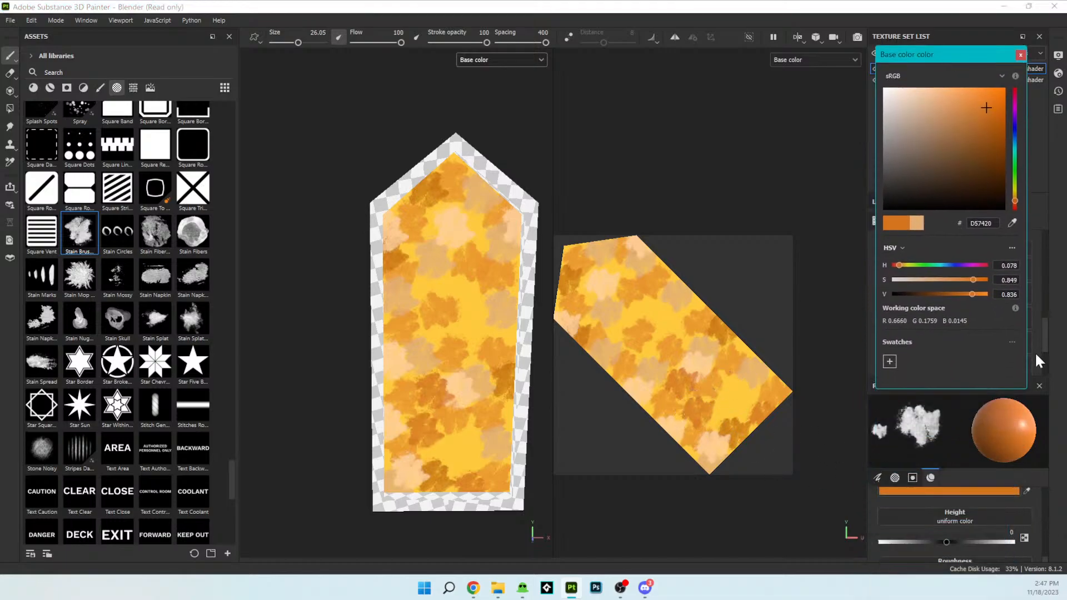
pyautogui.scroll(6, 991, 537)
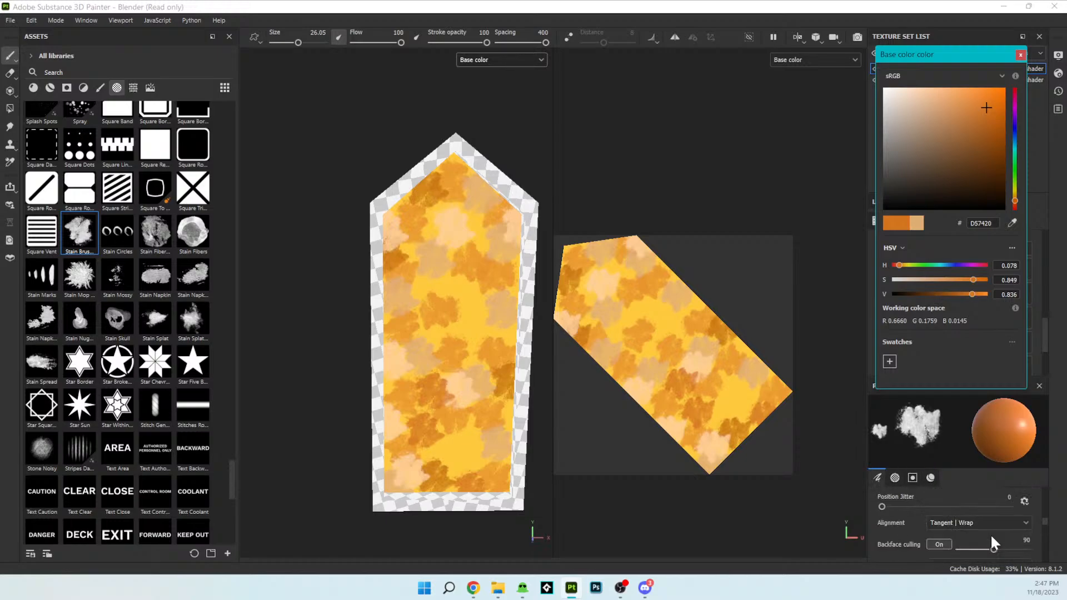
pyautogui.scroll(1, 991, 535)
pyautogui.moveTo(988, 526); pyautogui.dragTo(998, 524)
pyautogui.click(671, 318)
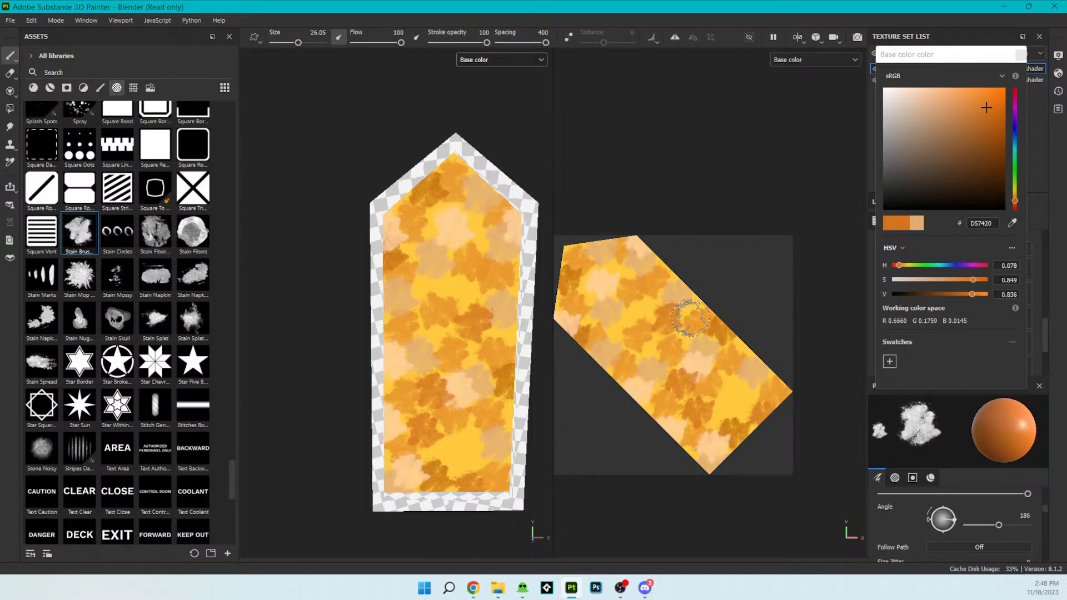
pyautogui.click(622, 271)
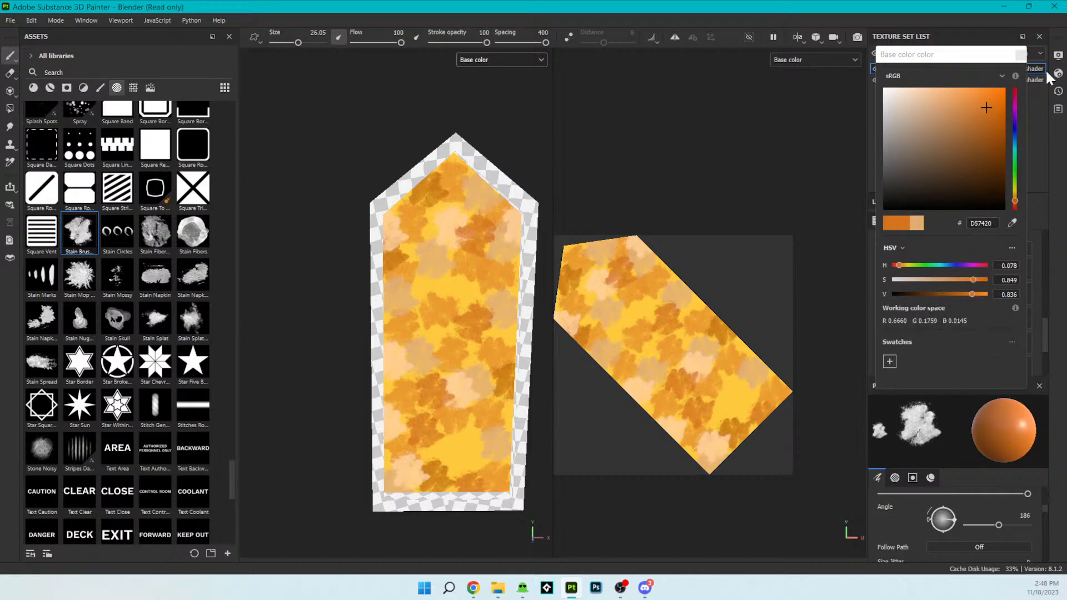
# - Set the base color to red EA4255 and stamp stains at the pane's right edge, lower middle and left of center
pyautogui.moveTo(995, 139); pyautogui.dragTo(927, 84)
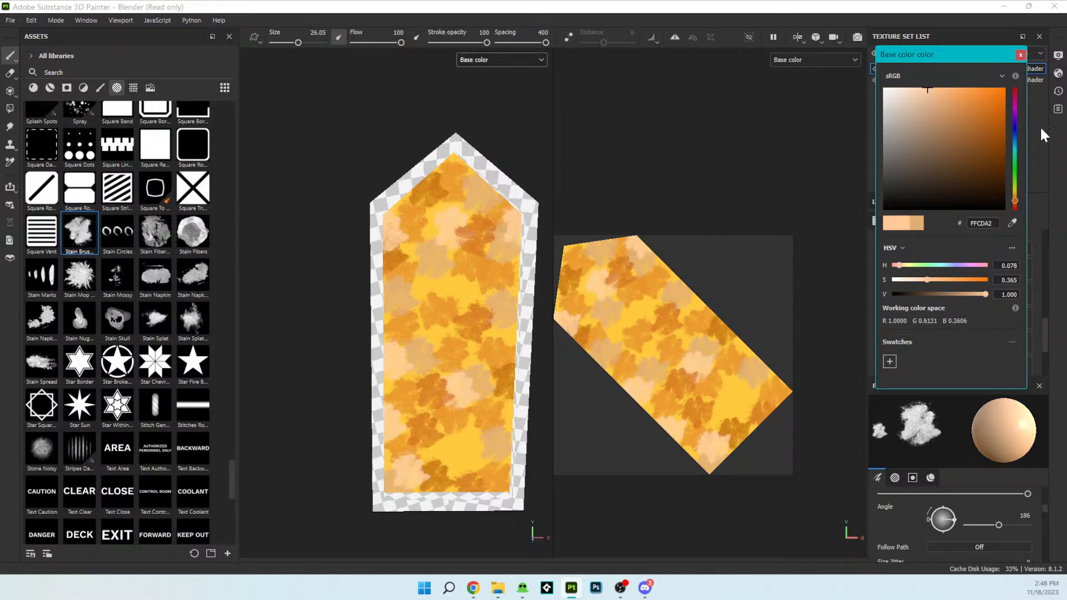
pyautogui.moveTo(1011, 97); pyautogui.dragTo(970, 98)
pyautogui.click(981, 88)
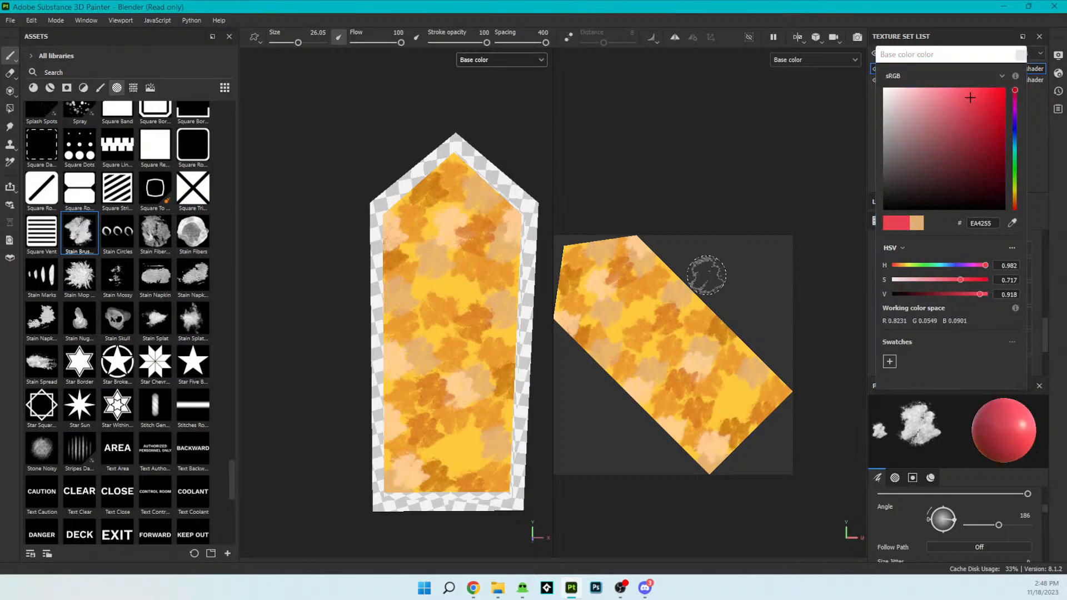
pyautogui.click(701, 299)
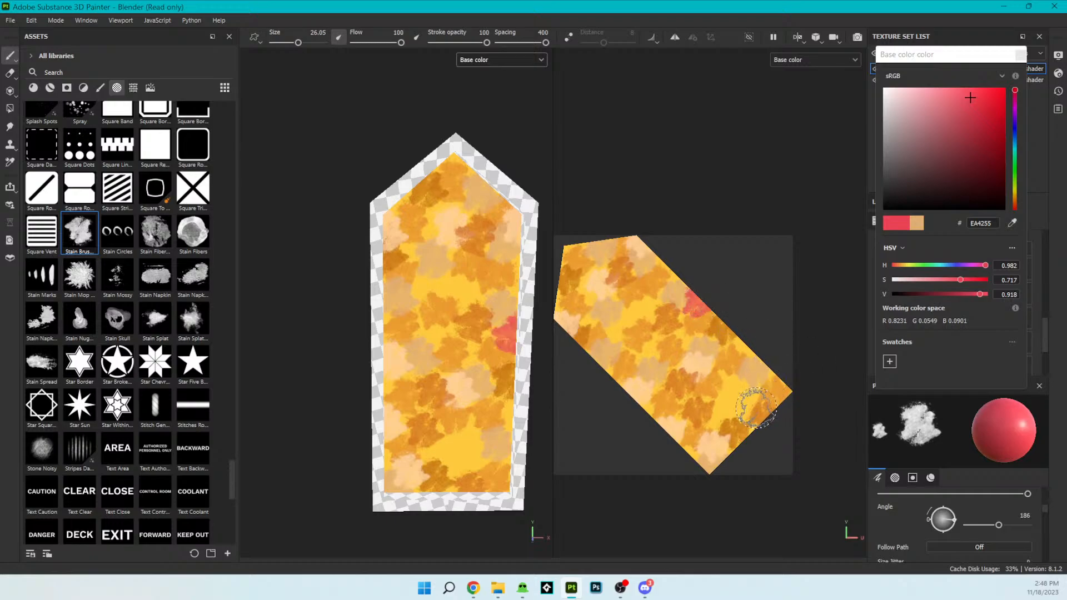
pyautogui.click(733, 399)
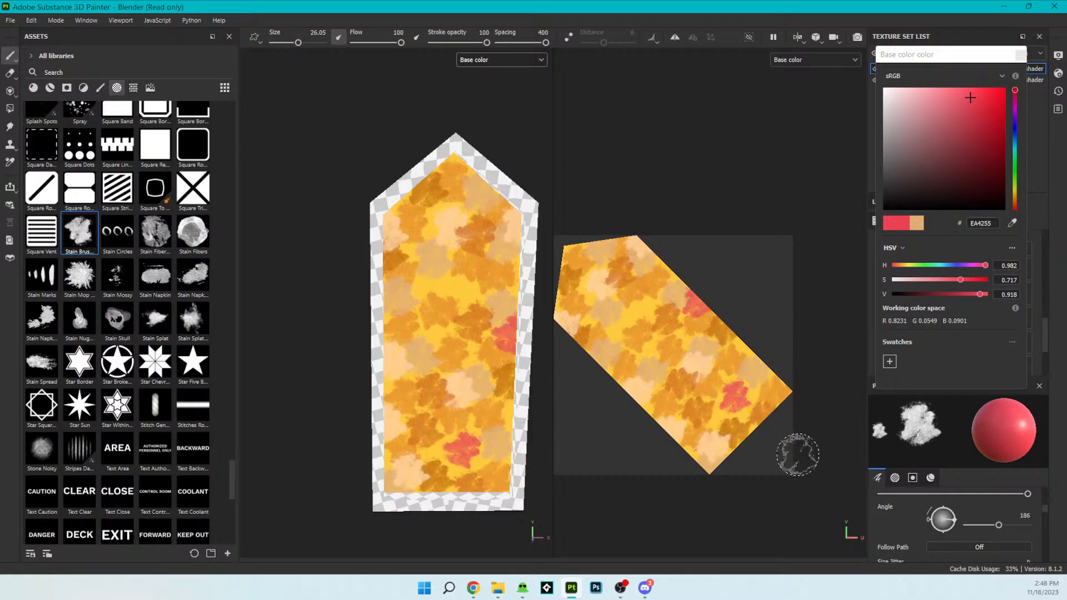
pyautogui.click(651, 352)
# - Redo the trial red stain at the pane's upper left with the brush angle set to 86, and stamp another below the tip
pyautogui.click(617, 329)
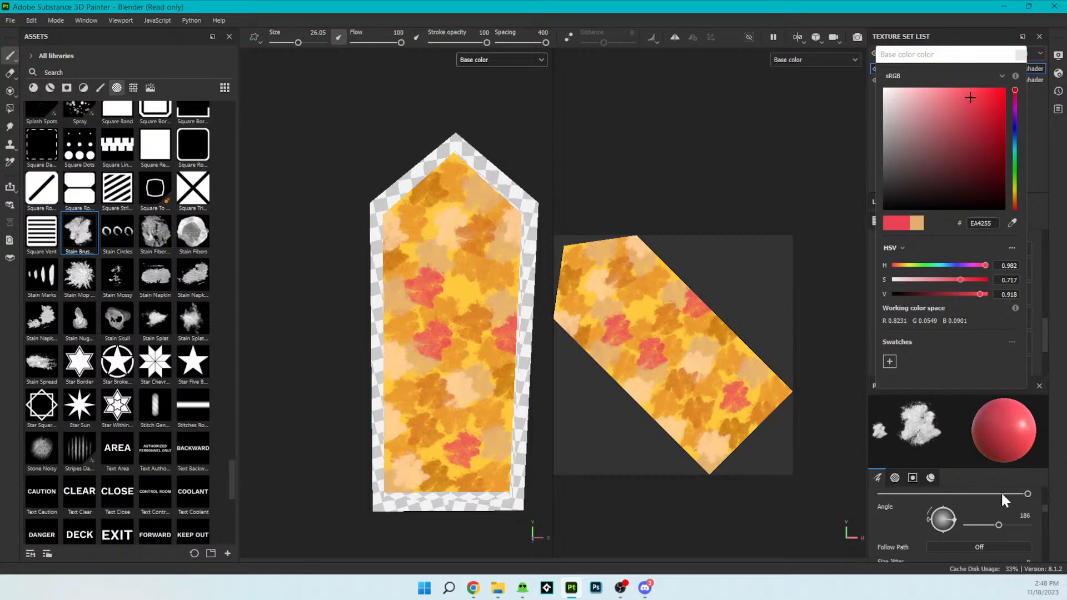
pyautogui.hotkey('ctrl', 'z')
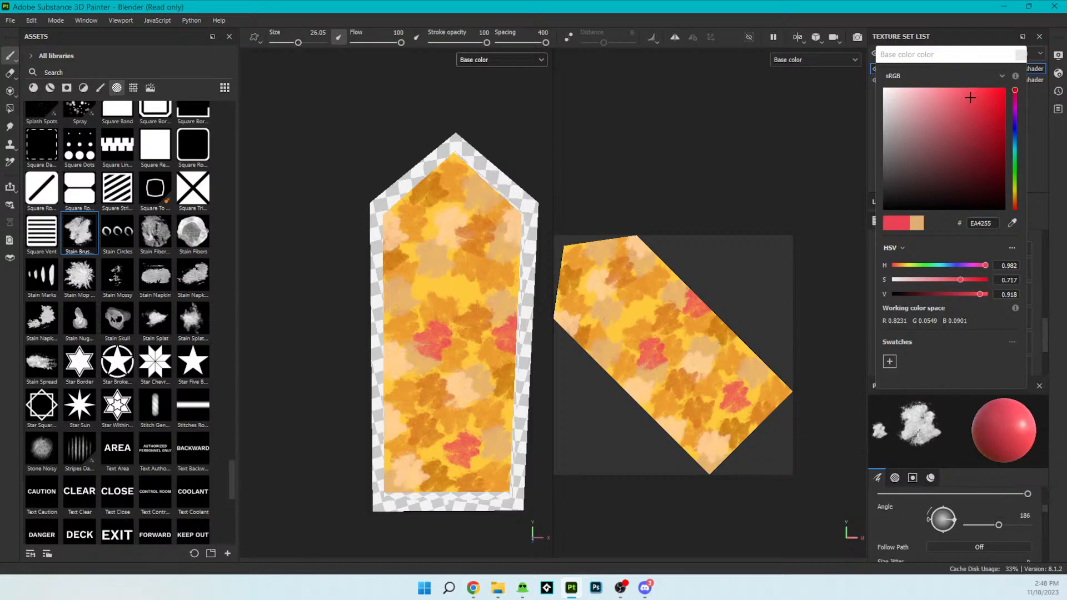
pyautogui.moveTo(1000, 526); pyautogui.dragTo(982, 525)
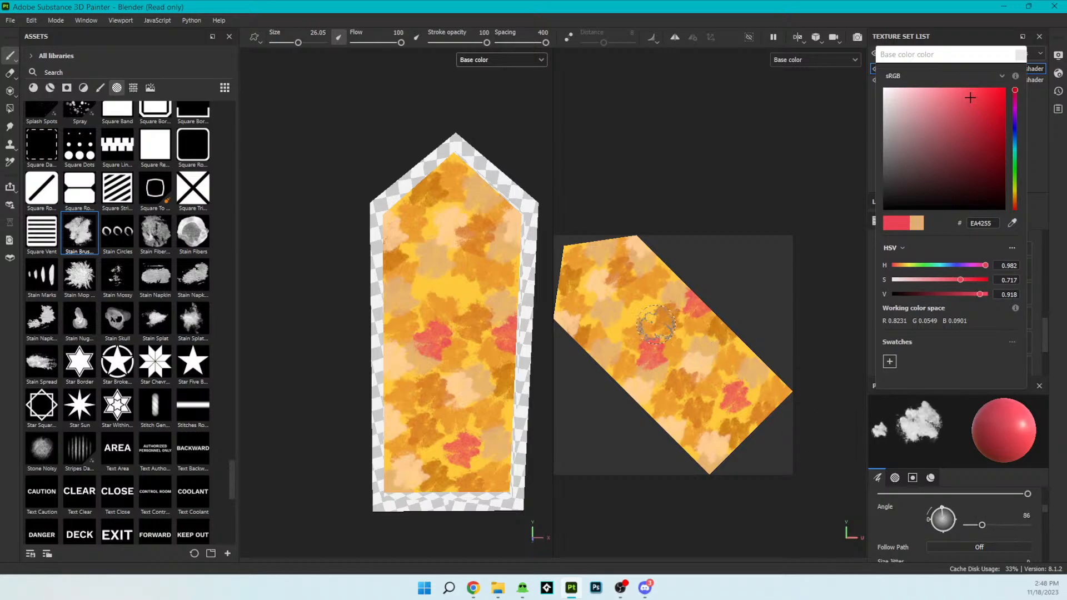
pyautogui.click(625, 328)
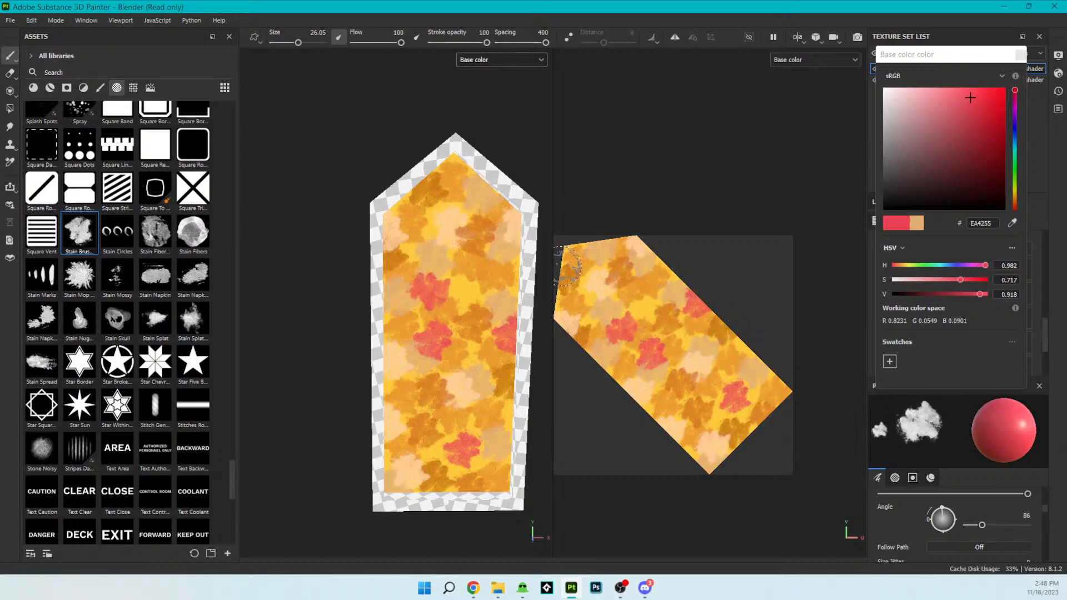
pyautogui.click(586, 273)
pyautogui.keyDown('alt'); pyautogui.moveTo(444, 347); pyautogui.dragTo(464, 327); pyautogui.keyUp('alt')
pyautogui.keyDown('alt'); pyautogui.moveTo(463, 327); pyautogui.dragTo(417, 339, button='middle'); pyautogui.keyUp('alt')
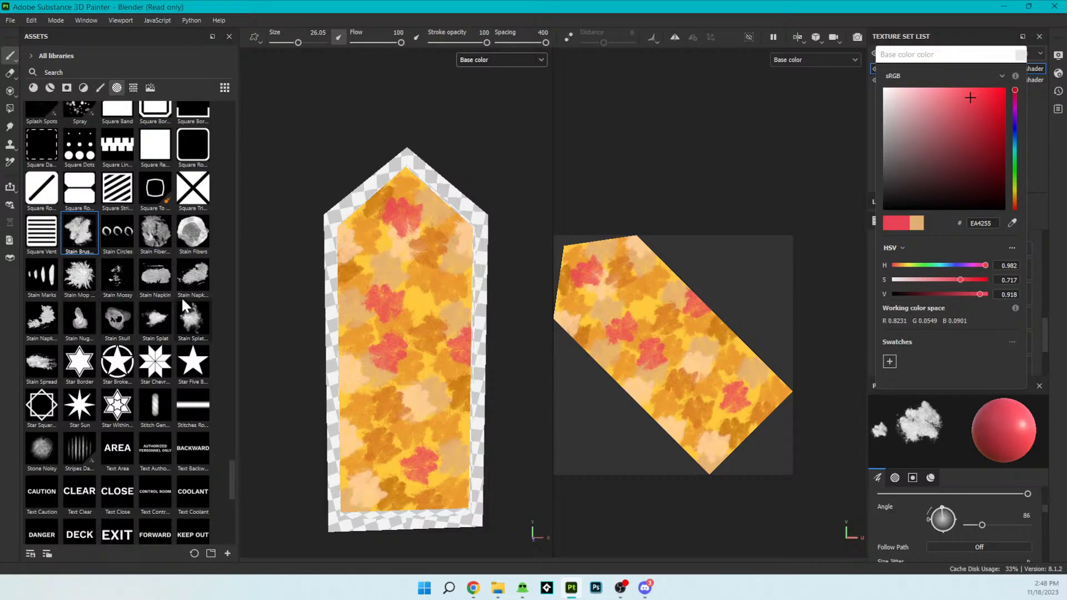
pyautogui.moveTo(156, 246)
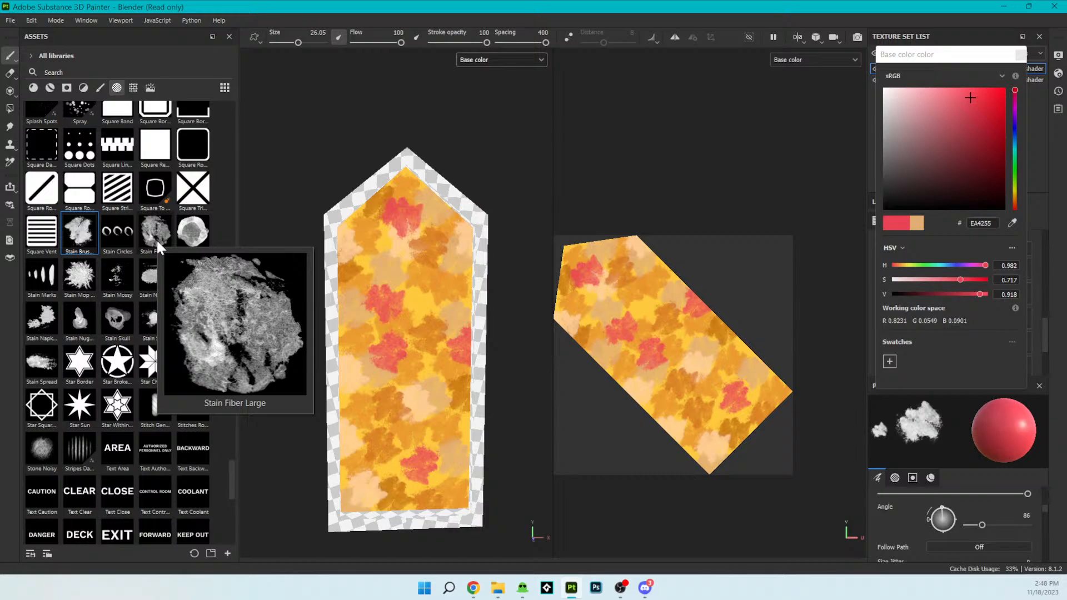
pyautogui.scroll(-5, 179, 395)
pyautogui.scroll(6, 179, 395)
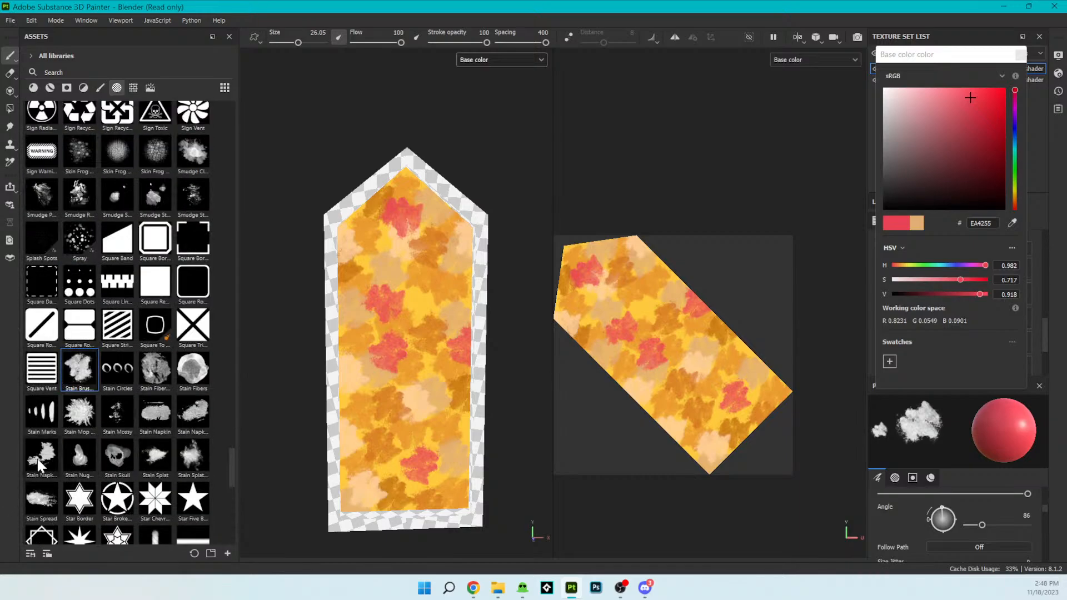
# - Set the brush size to 48.88 and stamp larger red stains at the pane's lower right corner and upper left edge
pyautogui.moveTo(39, 464)
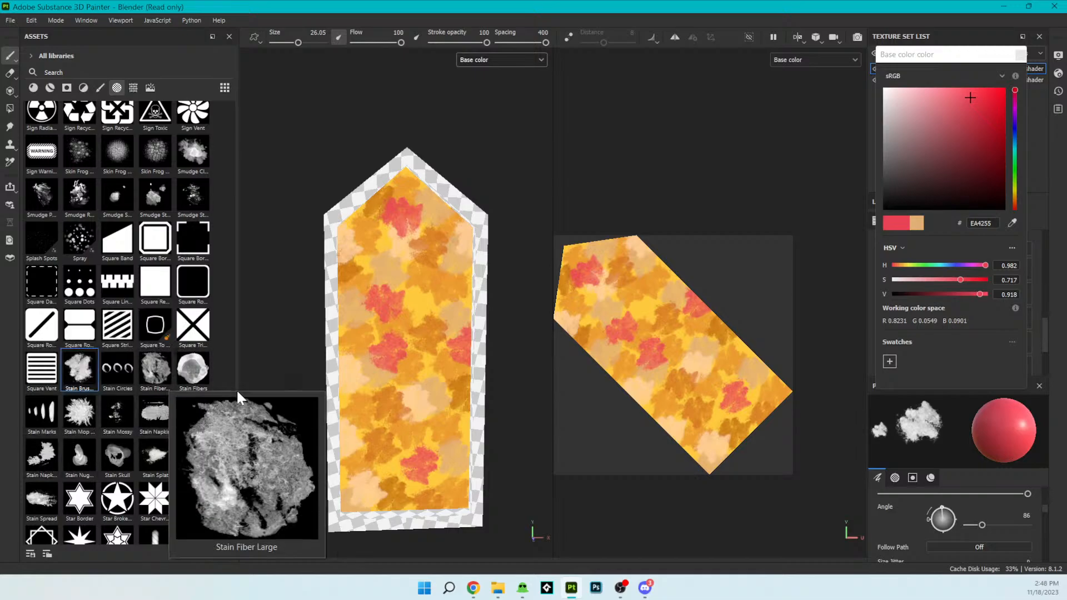
pyautogui.moveTo(157, 371)
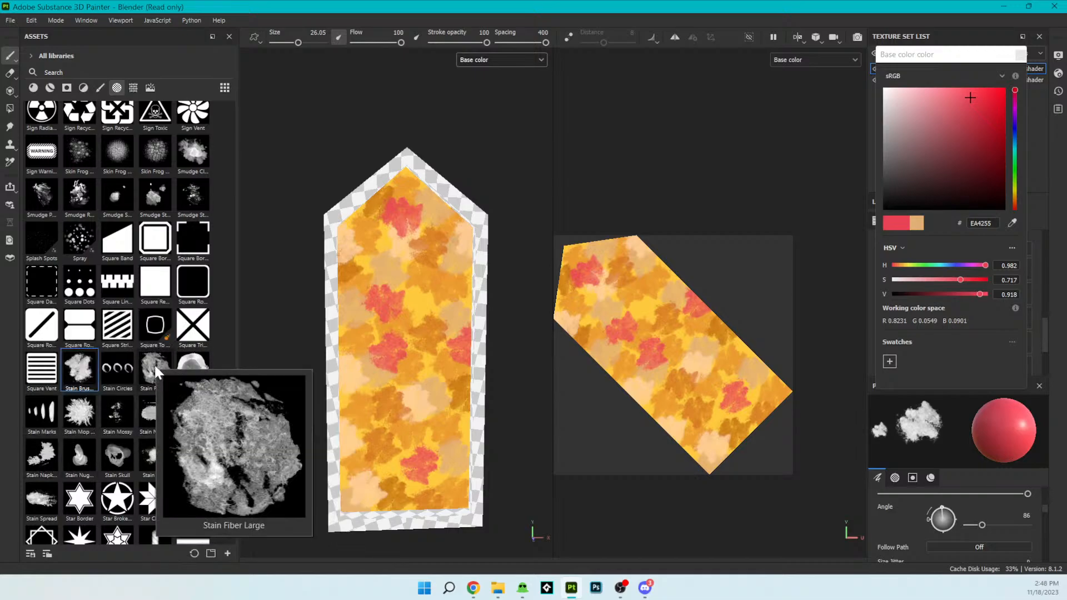
pyautogui.moveTo(80, 370)
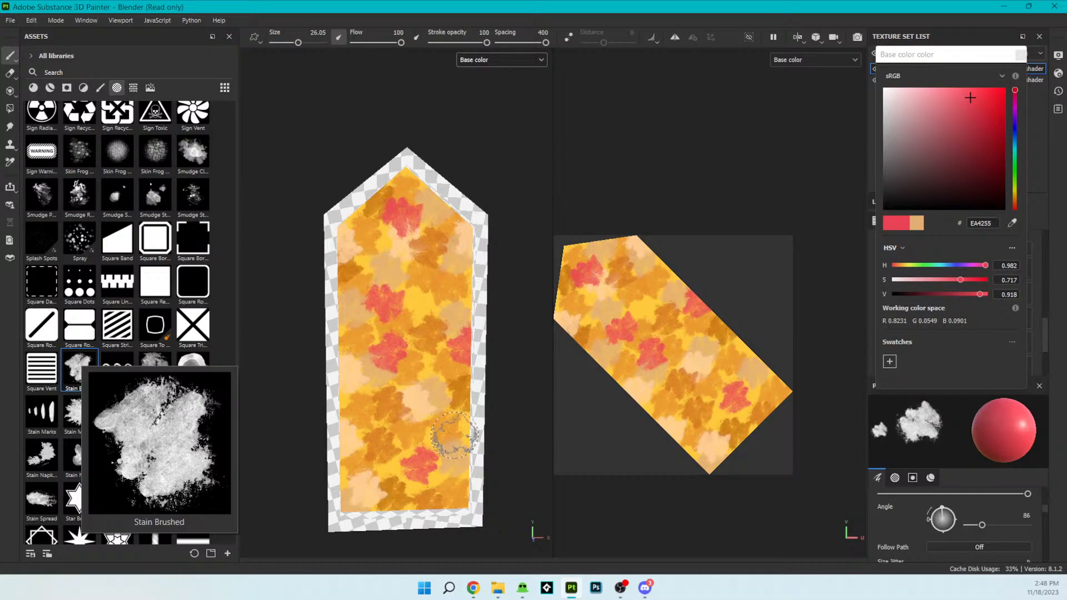
pyautogui.scroll(5, 971, 521)
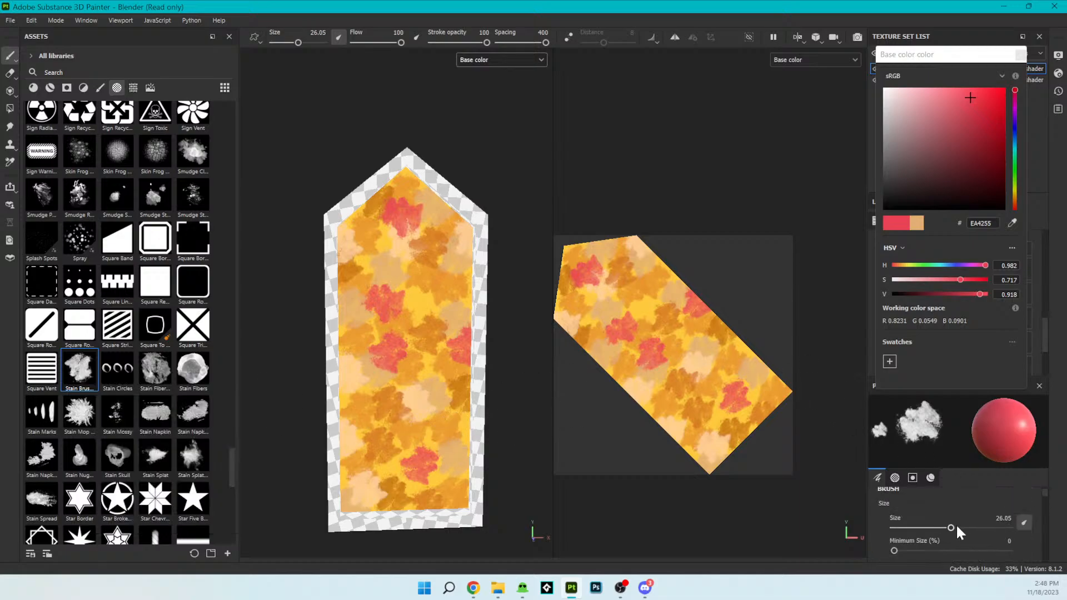
pyautogui.moveTo(954, 526); pyautogui.dragTo(973, 527)
pyautogui.moveTo(751, 404)
pyautogui.mouseDown()
pyautogui.moveTo(767, 356)
pyautogui.moveTo(778, 383)
pyautogui.mouseUp()
pyautogui.moveTo(642, 358)
pyautogui.mouseDown()
pyautogui.moveTo(583, 333)
pyautogui.moveTo(576, 345)
pyautogui.mouseUp()
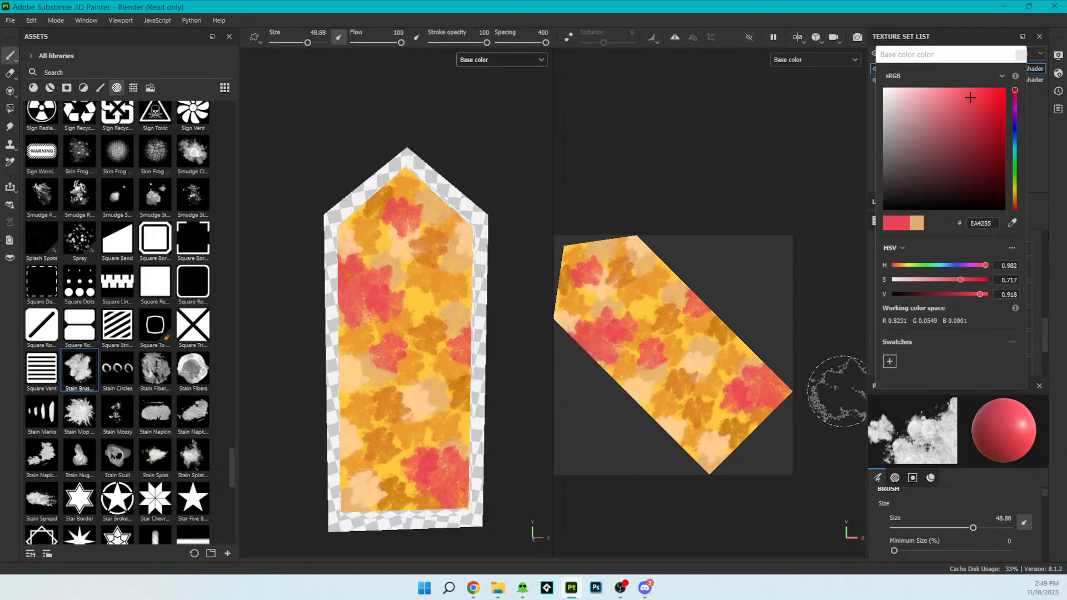
# - Switch the brush alpha to Brush Smudge
pyautogui.scroll(5, 136, 185)
pyautogui.scroll(15, 133, 176)
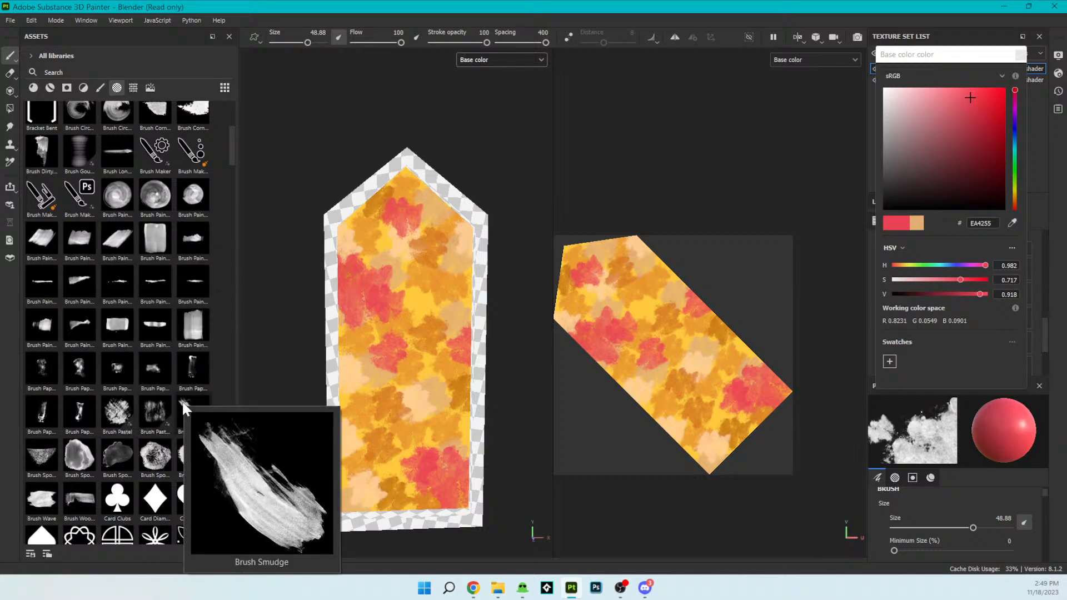
pyautogui.click(182, 400)
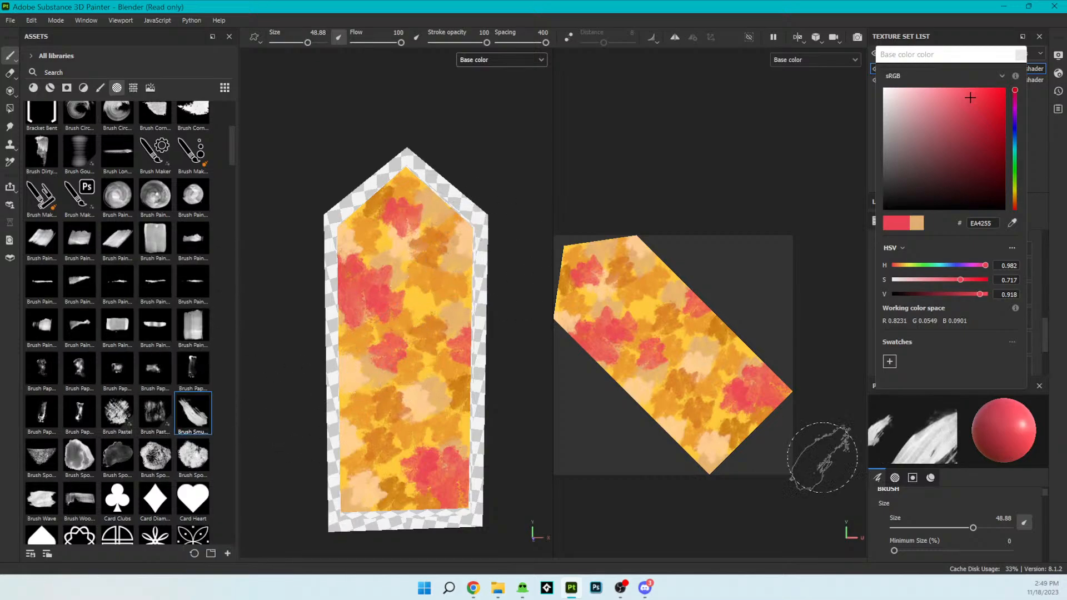
# - Set the base color to orange F3852F and stamp smudges at the pane's upper right, upper left and lower left corners
pyautogui.scroll(-10, 1010, 506)
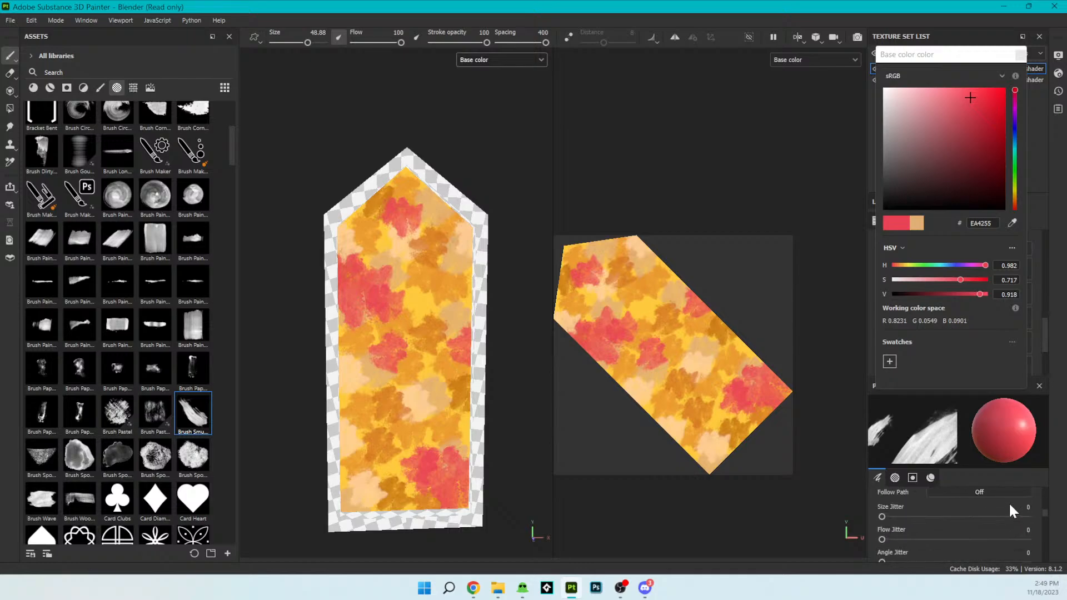
pyautogui.scroll(-5, 1008, 505)
pyautogui.click(1009, 550)
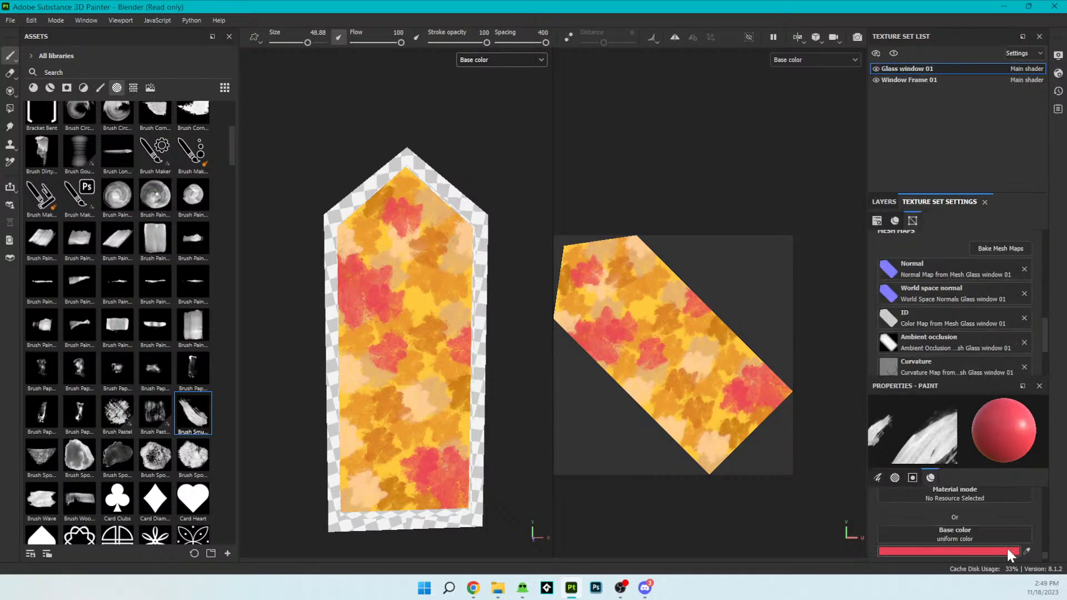
pyautogui.click(1011, 551)
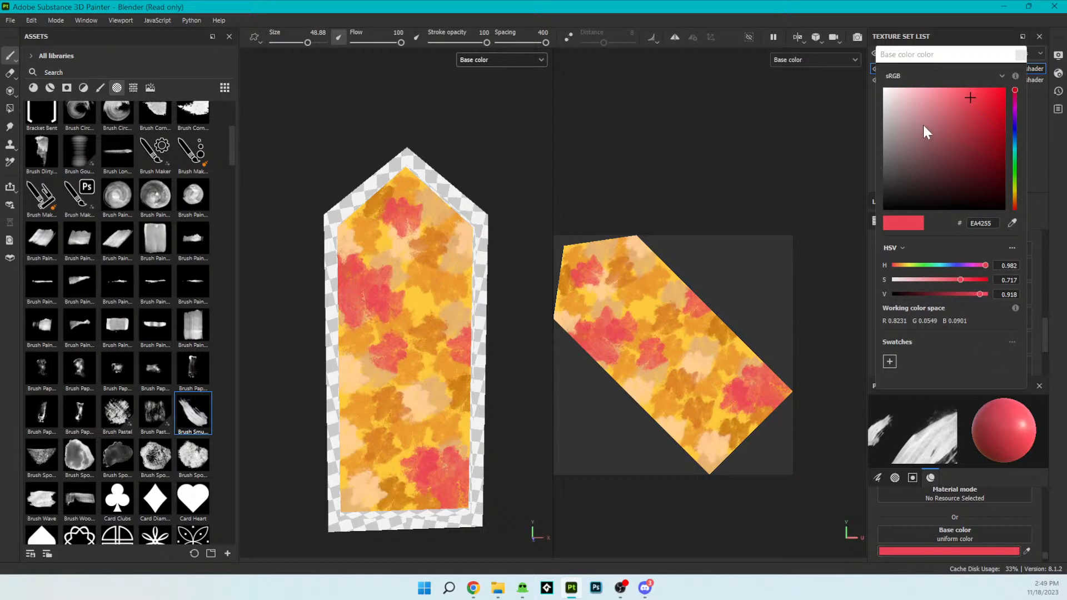
pyautogui.moveTo(985, 123)
pyautogui.mouseDown()
pyautogui.moveTo(949, 129)
pyautogui.moveTo(1001, 182)
pyautogui.moveTo(985, 127)
pyautogui.mouseUp()
pyautogui.moveTo(1017, 194); pyautogui.dragTo(1017, 198)
pyautogui.click(949, 77)
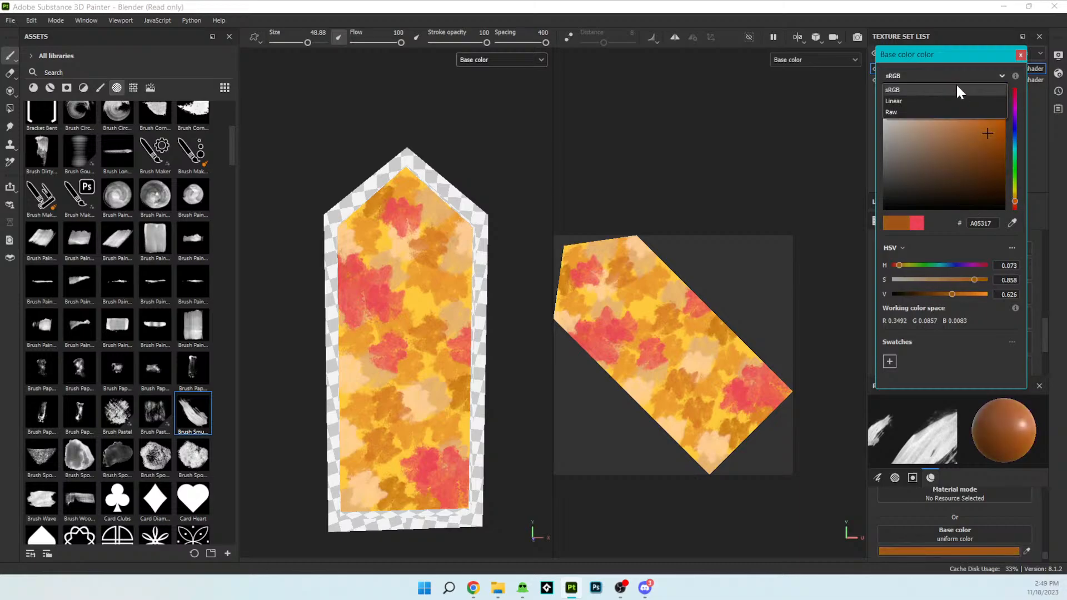
pyautogui.moveTo(955, 140)
pyautogui.mouseDown()
pyautogui.moveTo(965, 92)
pyautogui.moveTo(980, 91)
pyautogui.mouseUp()
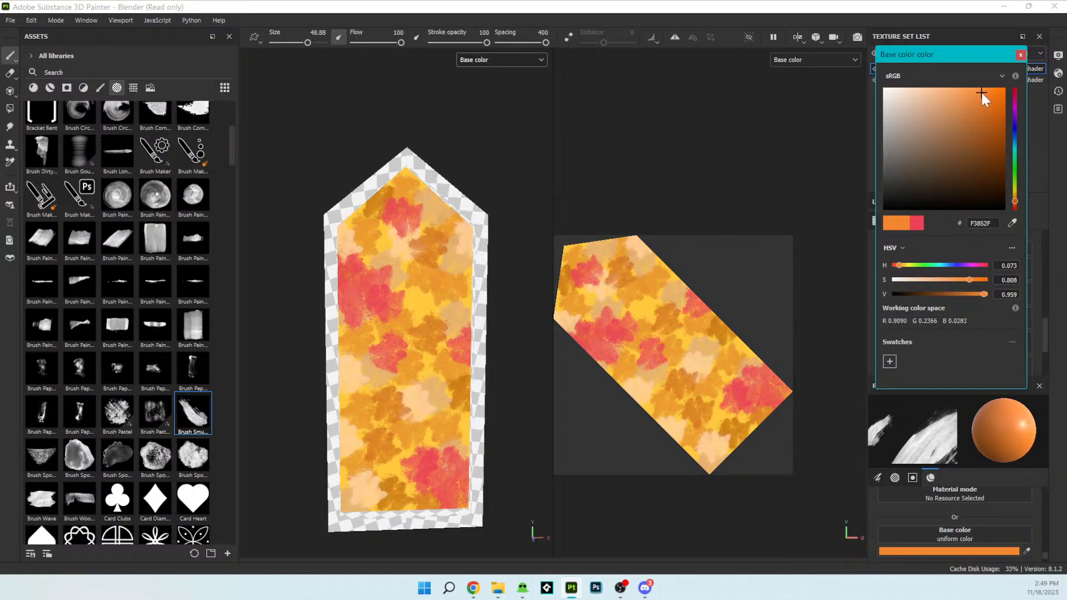
pyautogui.click(462, 227)
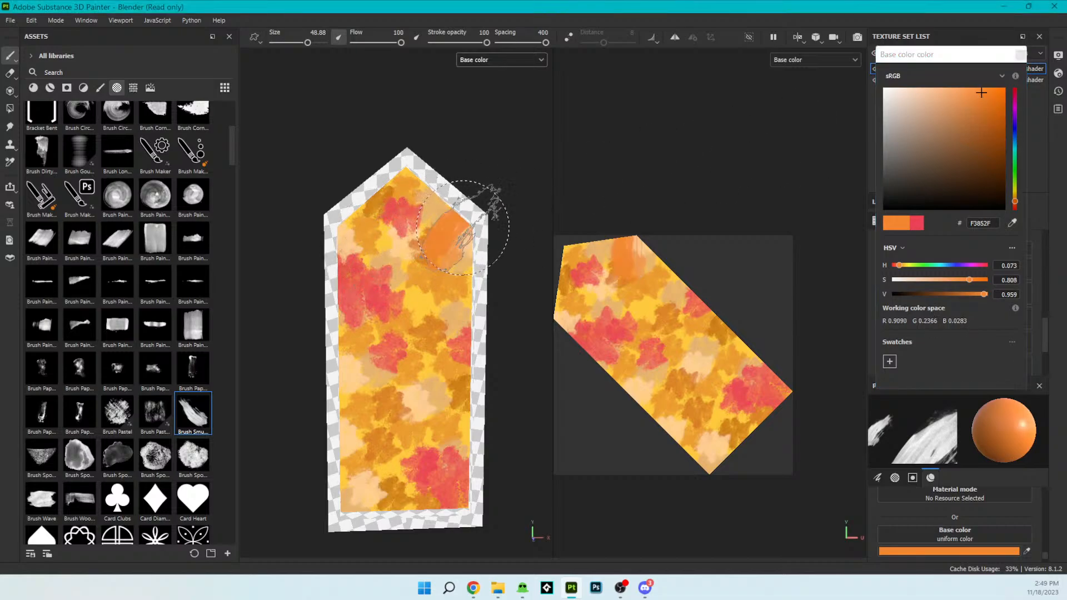
pyautogui.click(355, 228)
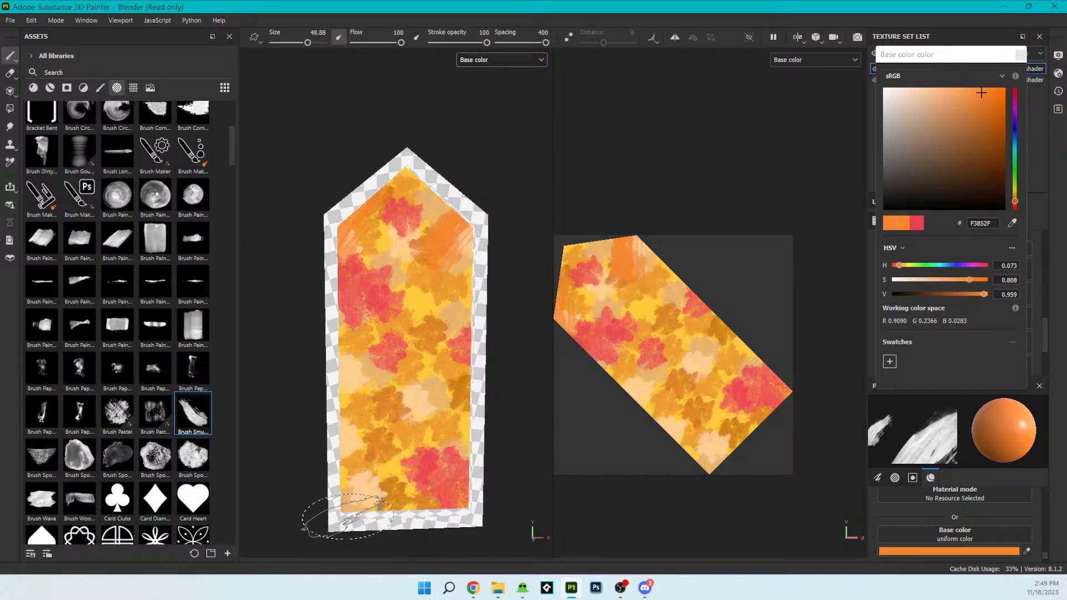
pyautogui.click(347, 515)
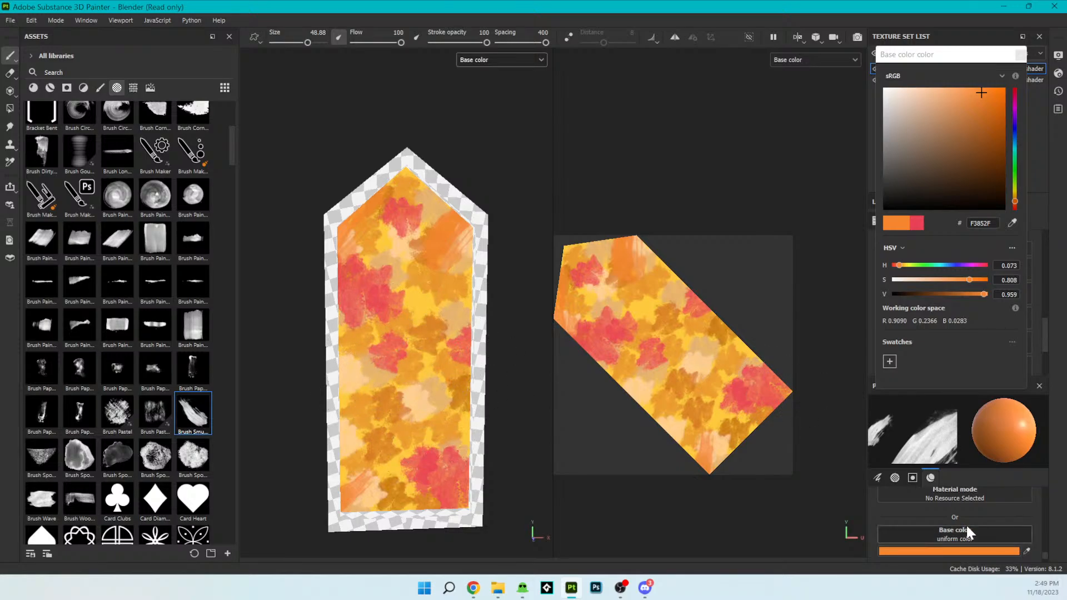
# - Set the brush angle to 180 and stamp orange smudges along the pane's right edge and at the middle of its left edge
pyautogui.scroll(6, 966, 523)
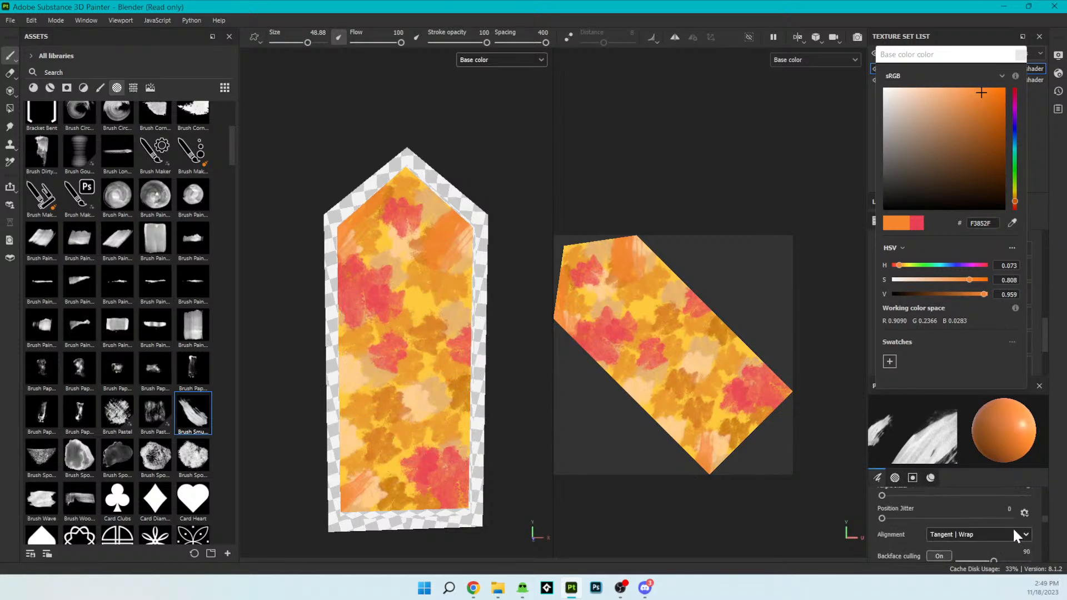
pyautogui.scroll(3, 998, 525)
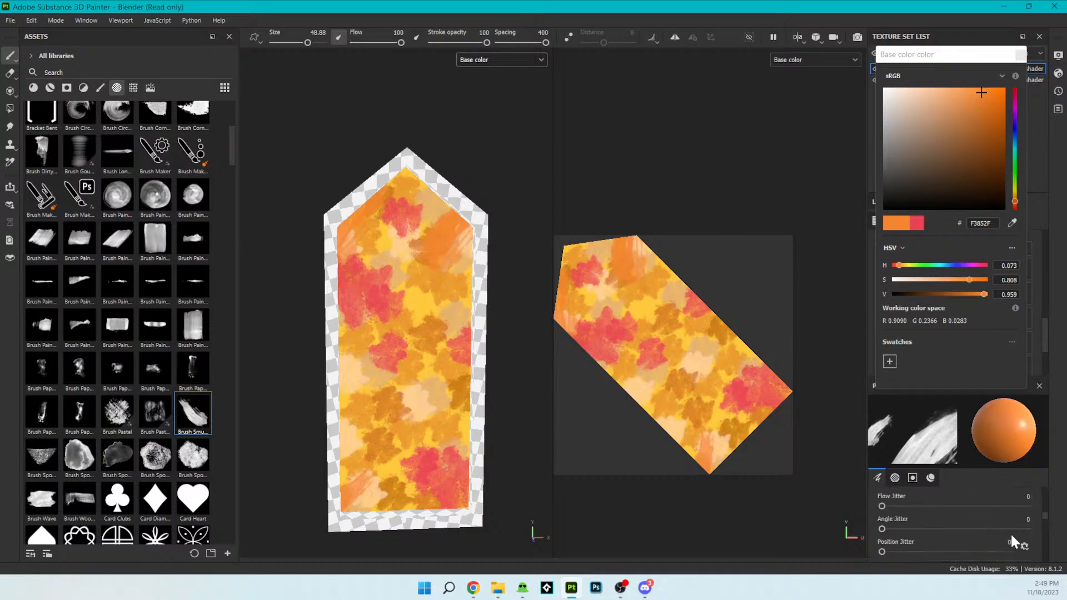
pyautogui.scroll(-3, 1011, 536)
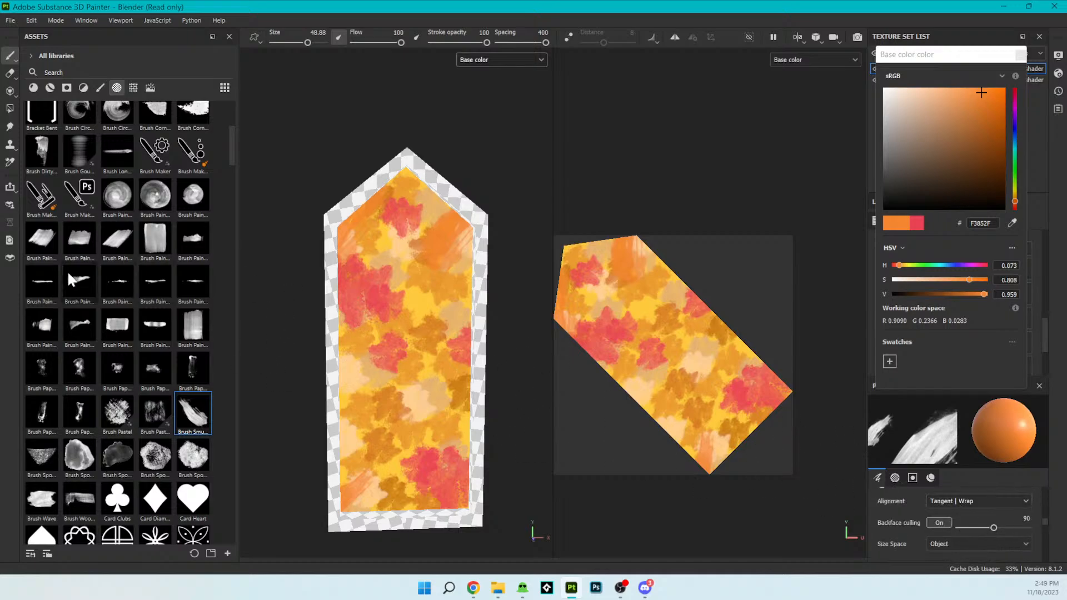
pyautogui.scroll(4, 982, 534)
pyautogui.scroll(2, 982, 535)
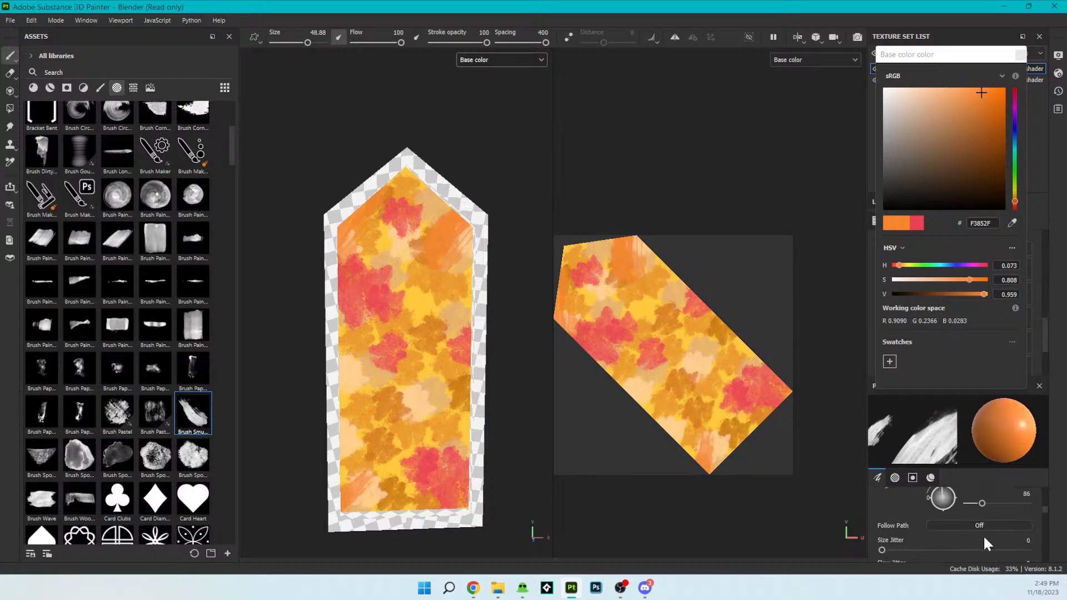
pyautogui.moveTo(981, 503); pyautogui.dragTo(998, 503)
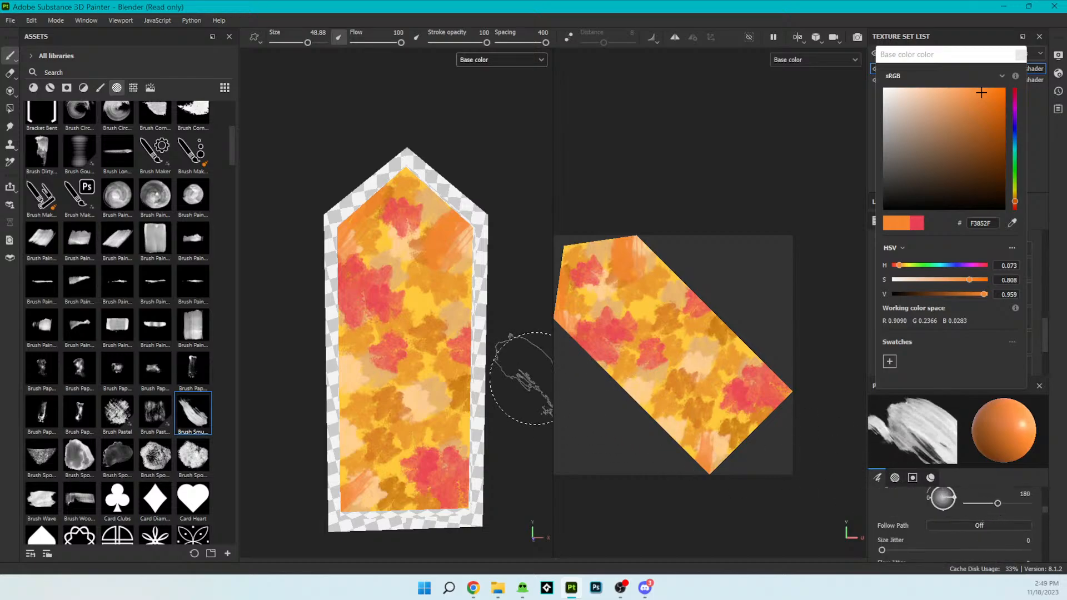
pyautogui.click(463, 403)
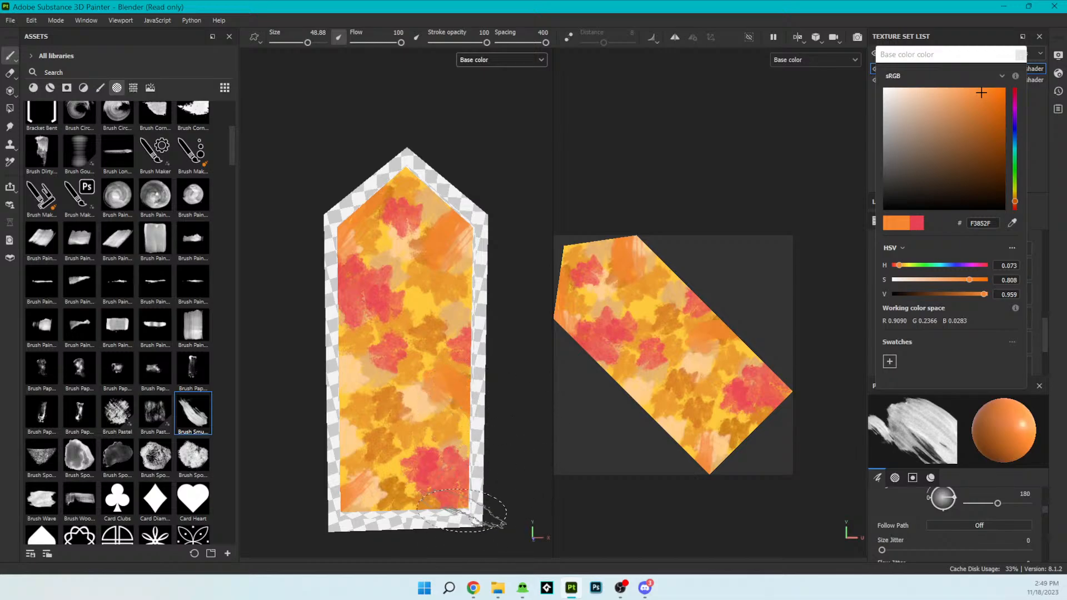
pyautogui.click(345, 361)
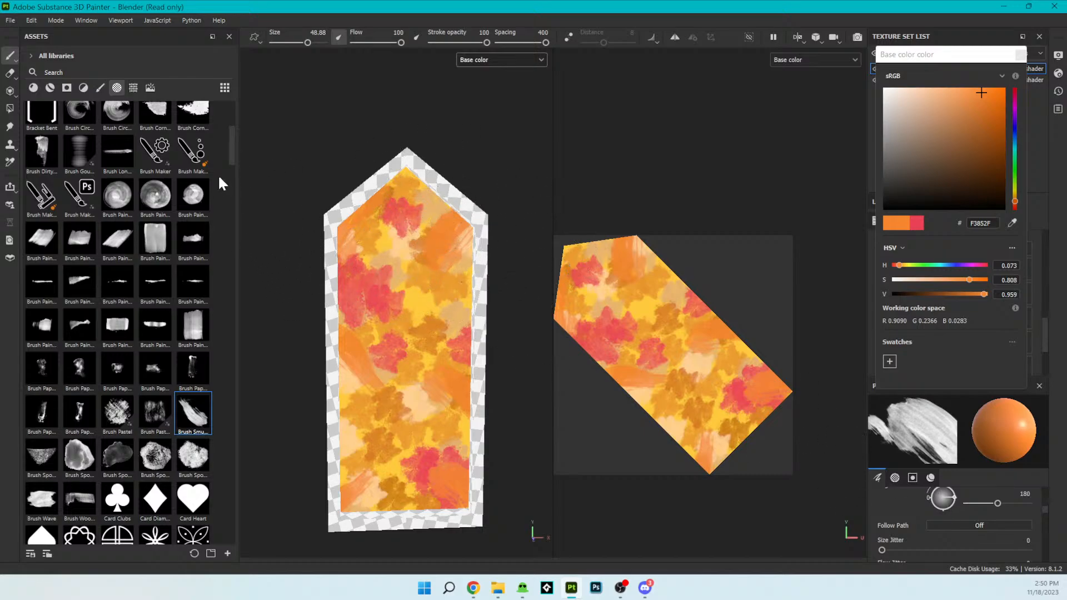
# - Switch to the Blur smudge brush, increase its angle and set its size to 39.52
pyautogui.scroll(5, 115, 133)
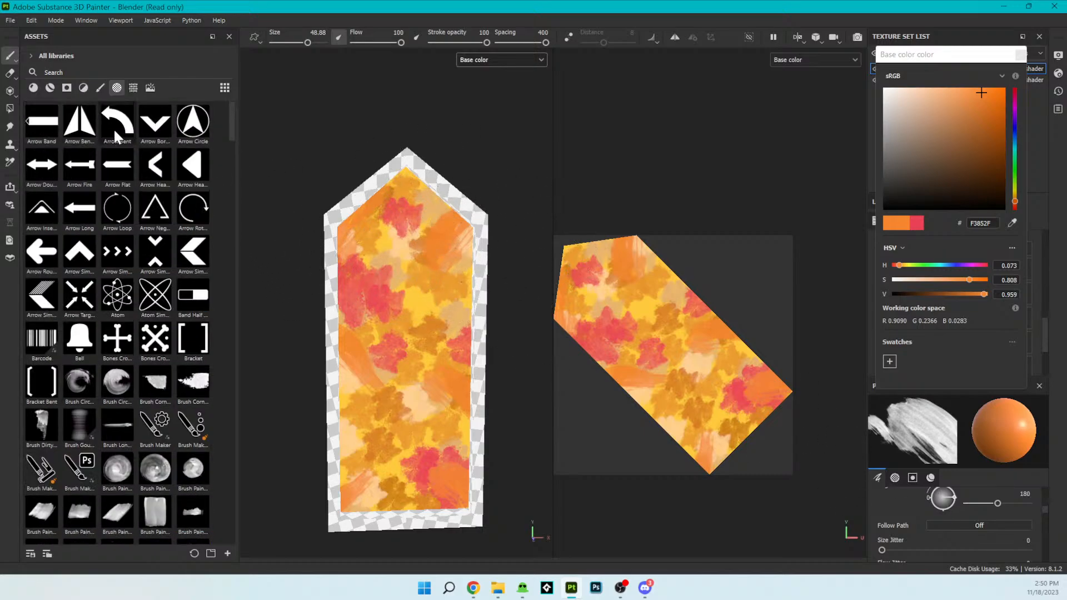
pyautogui.click(97, 87)
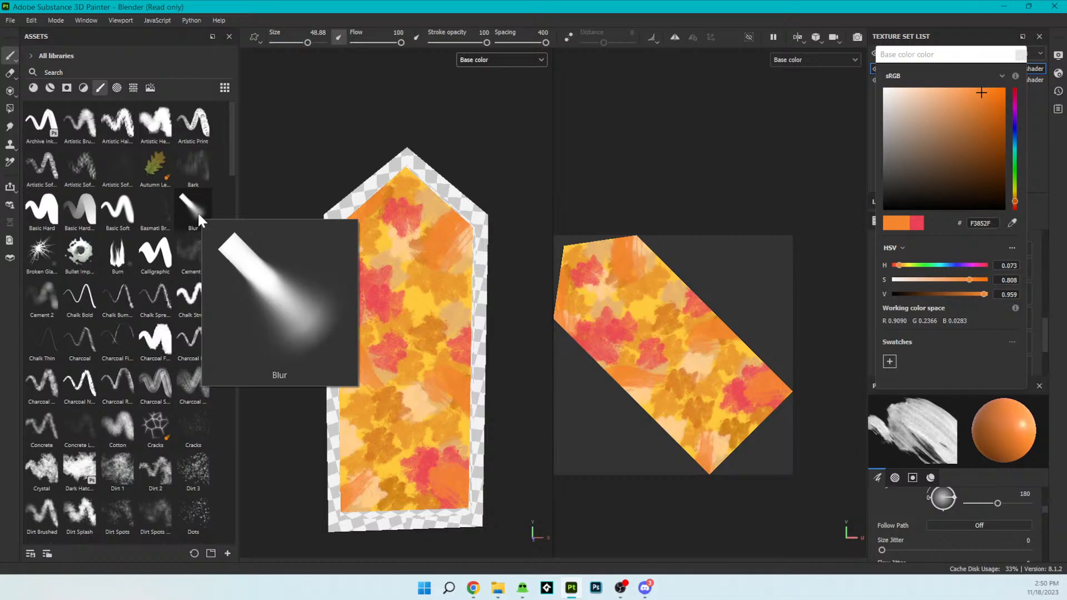
pyautogui.click(194, 211)
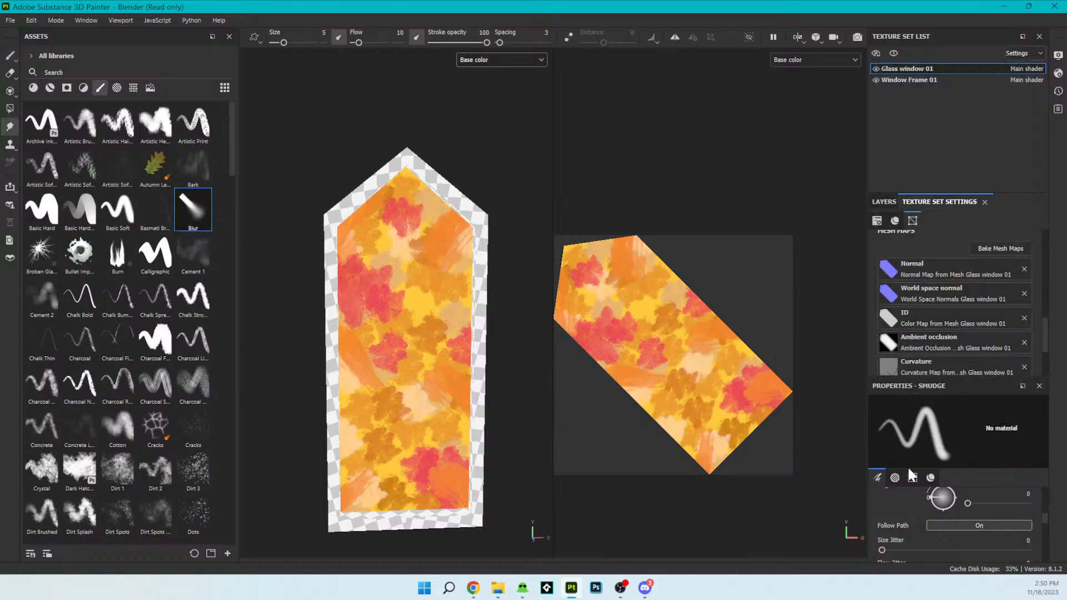
pyautogui.scroll(4, 977, 499)
pyautogui.scroll(-4, 977, 499)
pyautogui.moveTo(967, 503); pyautogui.dragTo(1006, 504)
pyautogui.scroll(6, 933, 499)
pyautogui.moveTo(917, 539); pyautogui.dragTo(964, 539)
# - Blur the painted stains across the whole glass pane, from the tip to the bottom edge, to blend the colors softly
pyautogui.moveTo(705, 381)
pyautogui.mouseDown()
pyautogui.moveTo(689, 369)
pyautogui.moveTo(732, 401)
pyautogui.moveTo(752, 382)
pyautogui.moveTo(710, 343)
pyautogui.mouseUp()
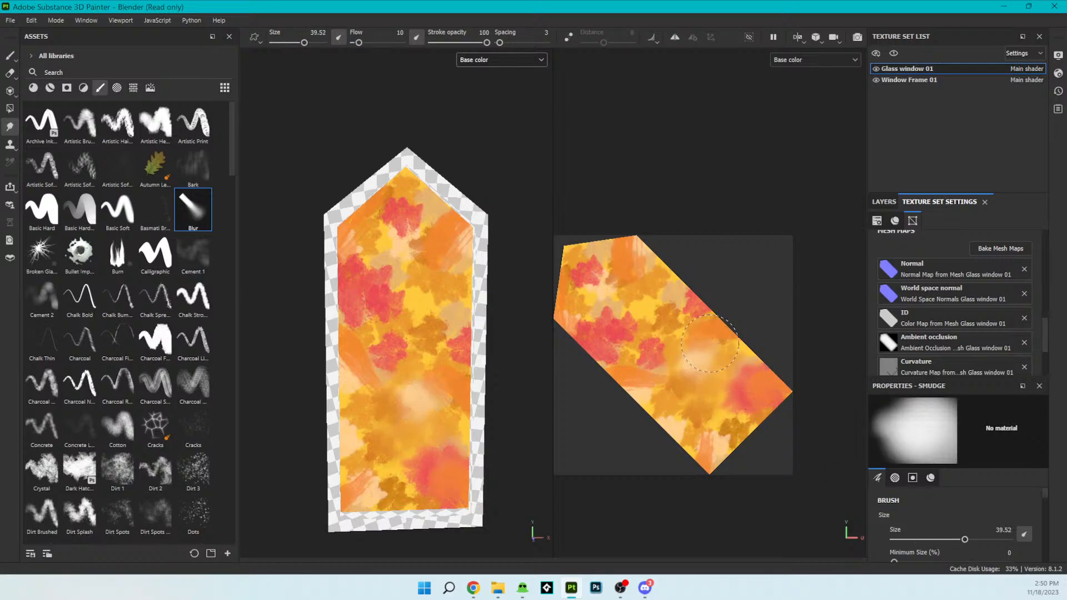
pyautogui.moveTo(745, 389)
pyautogui.mouseDown()
pyautogui.moveTo(730, 422)
pyautogui.moveTo(683, 445)
pyautogui.moveTo(689, 461)
pyautogui.moveTo(745, 438)
pyautogui.mouseUp()
pyautogui.moveTo(778, 398)
pyautogui.mouseDown()
pyautogui.moveTo(602, 226)
pyautogui.moveTo(711, 340)
pyautogui.moveTo(672, 414)
pyautogui.moveTo(681, 439)
pyautogui.moveTo(656, 398)
pyautogui.moveTo(626, 386)
pyautogui.moveTo(639, 384)
pyautogui.mouseUp()
pyautogui.moveTo(457, 222); pyautogui.dragTo(406, 324)
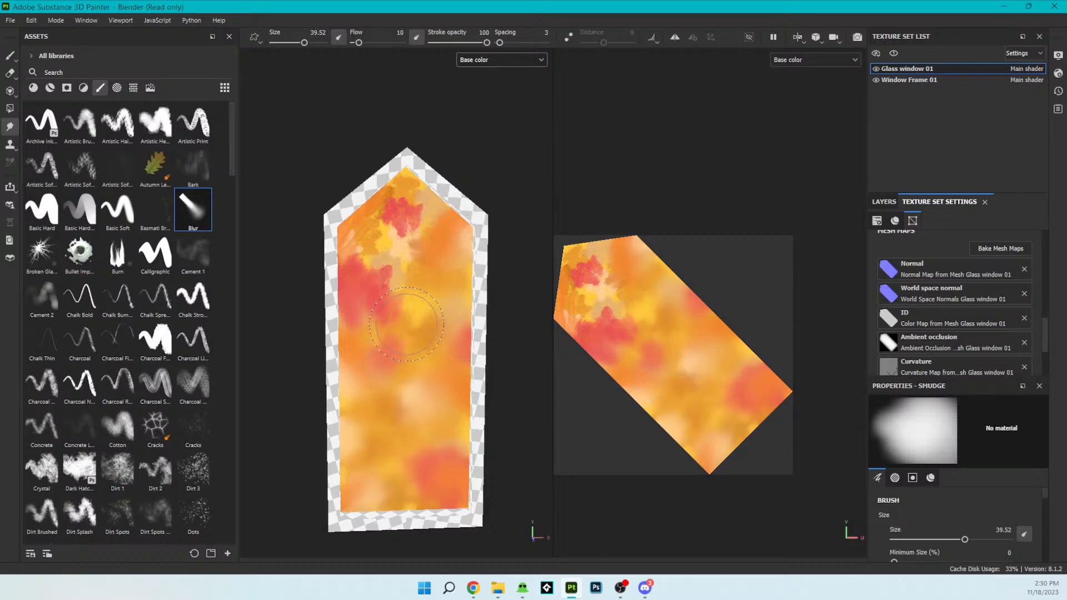
pyautogui.moveTo(428, 208); pyautogui.dragTo(386, 286)
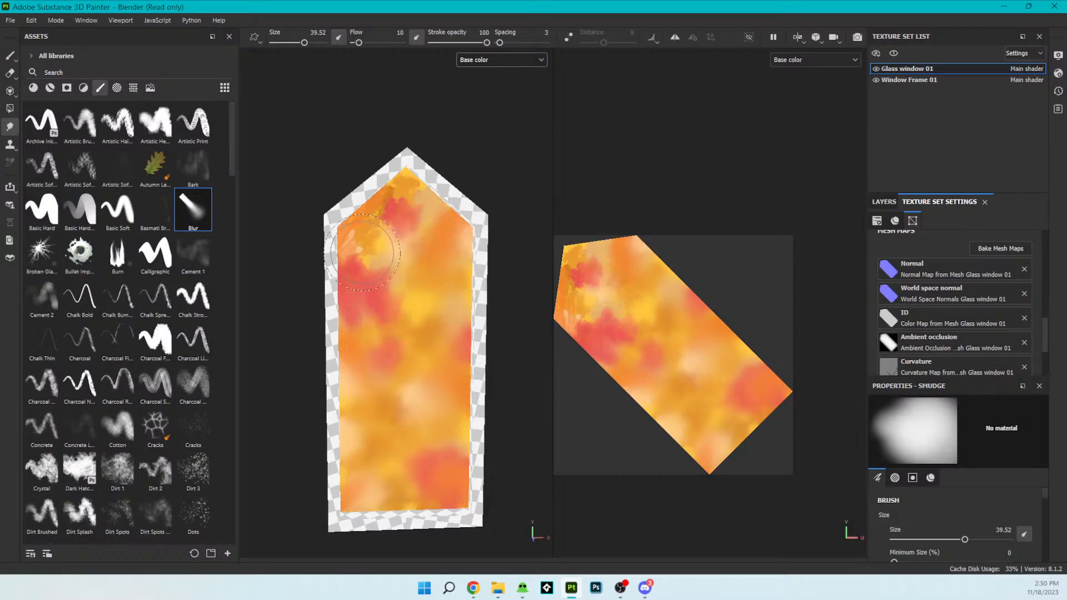
pyautogui.moveTo(416, 182)
pyautogui.mouseDown()
pyautogui.moveTo(401, 177)
pyautogui.moveTo(388, 223)
pyautogui.moveTo(344, 272)
pyautogui.moveTo(418, 276)
pyautogui.mouseUp()
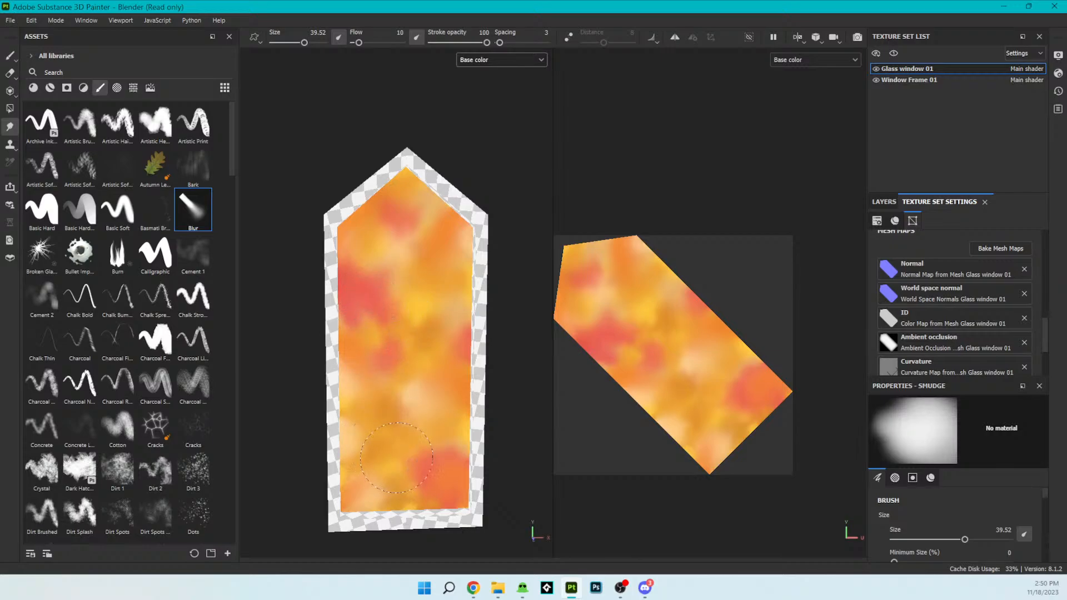
pyautogui.moveTo(416, 499); pyautogui.dragTo(399, 503)
pyautogui.scroll(-5, 428, 284)
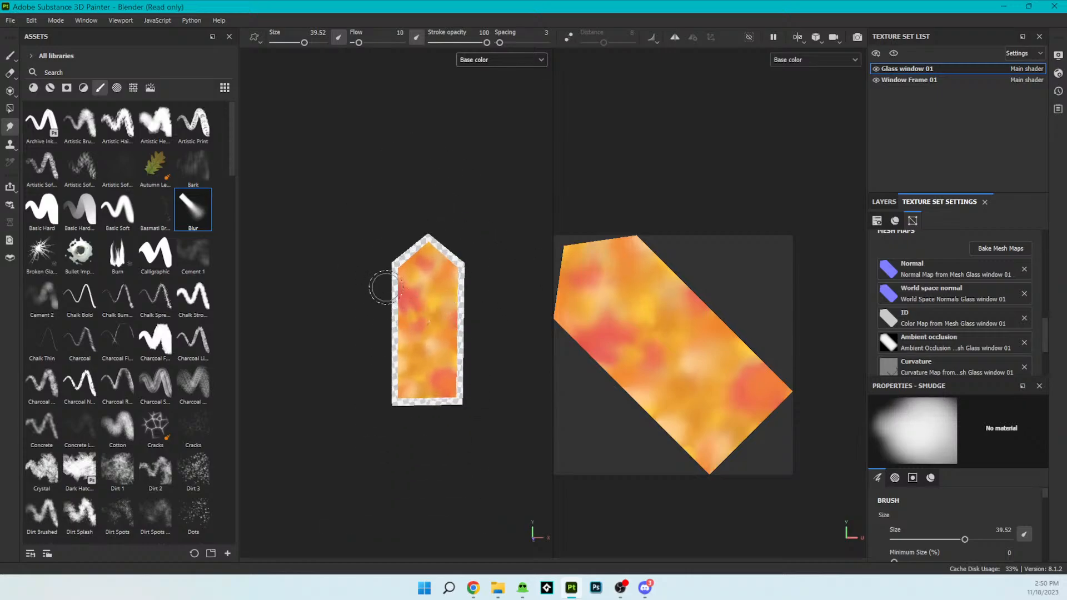
pyautogui.keyDown('alt'); pyautogui.moveTo(376, 273); pyautogui.dragTo(412, 293); pyautogui.keyUp('alt')
pyautogui.scroll(5, 411, 293)
pyautogui.keyDown('alt'); pyautogui.moveTo(453, 353); pyautogui.dragTo(383, 352); pyautogui.keyUp('alt')
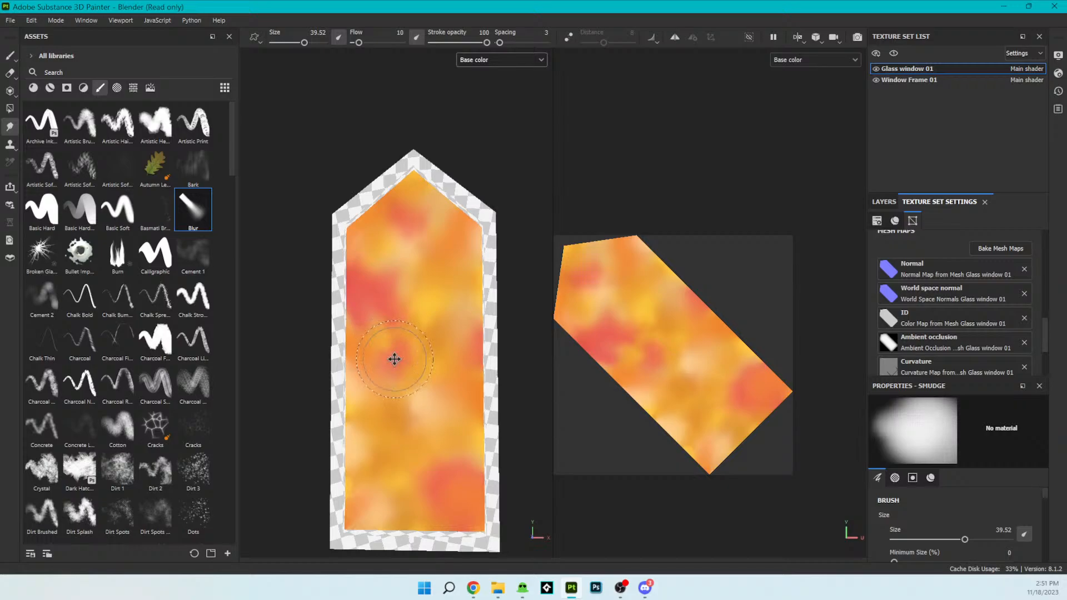
pyautogui.keyDown('alt'); pyautogui.moveTo(395, 359); pyautogui.dragTo(390, 354, button='middle'); pyautogui.keyUp('alt')
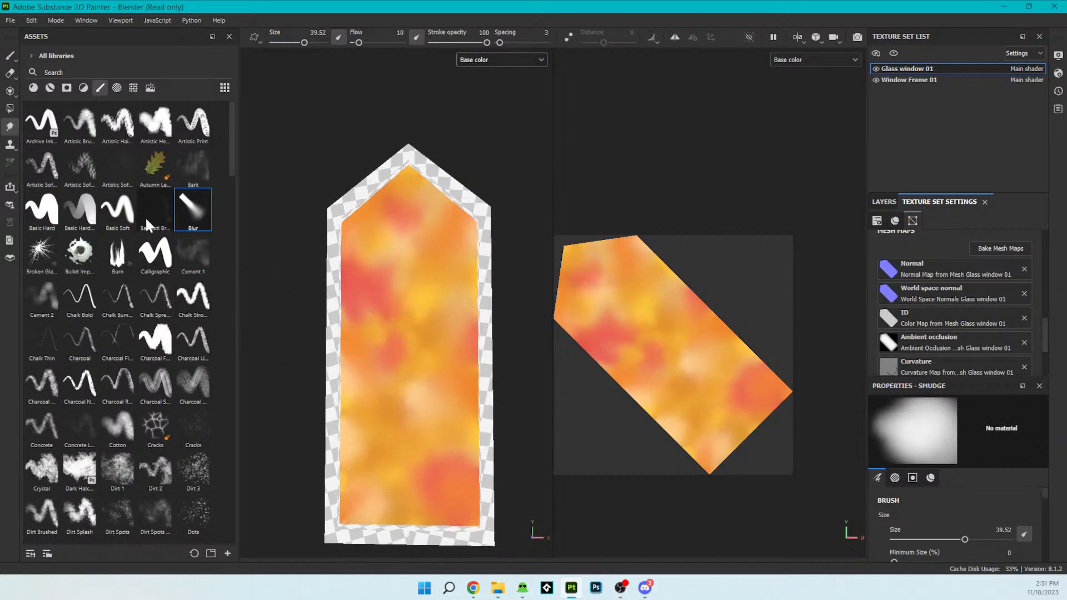
# - Switch to the Cracks brush and set its size to 70.02
pyautogui.moveTo(168, 399)
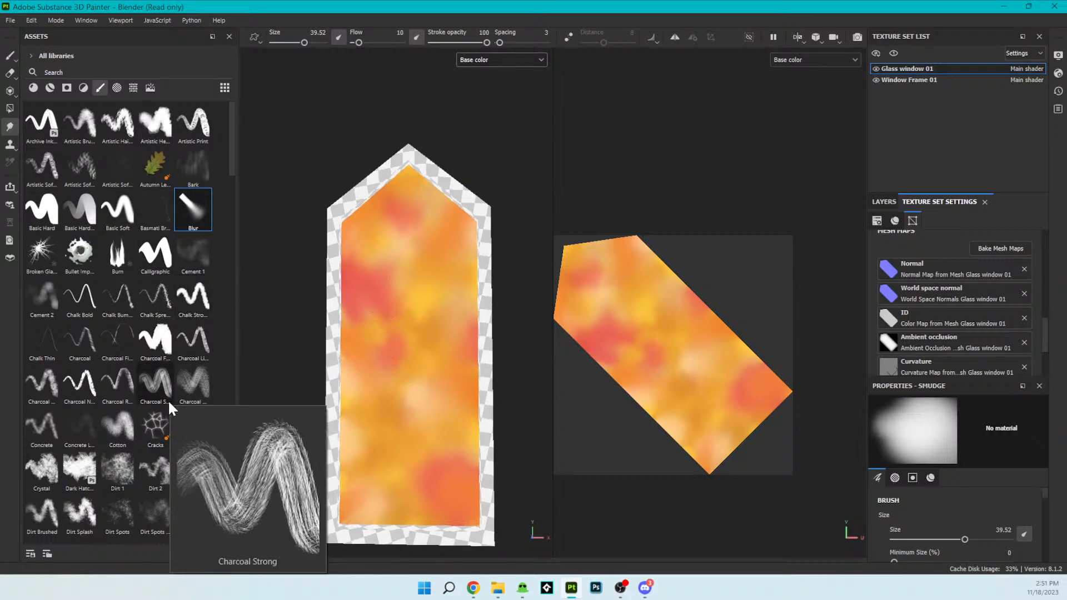
pyautogui.click(156, 425)
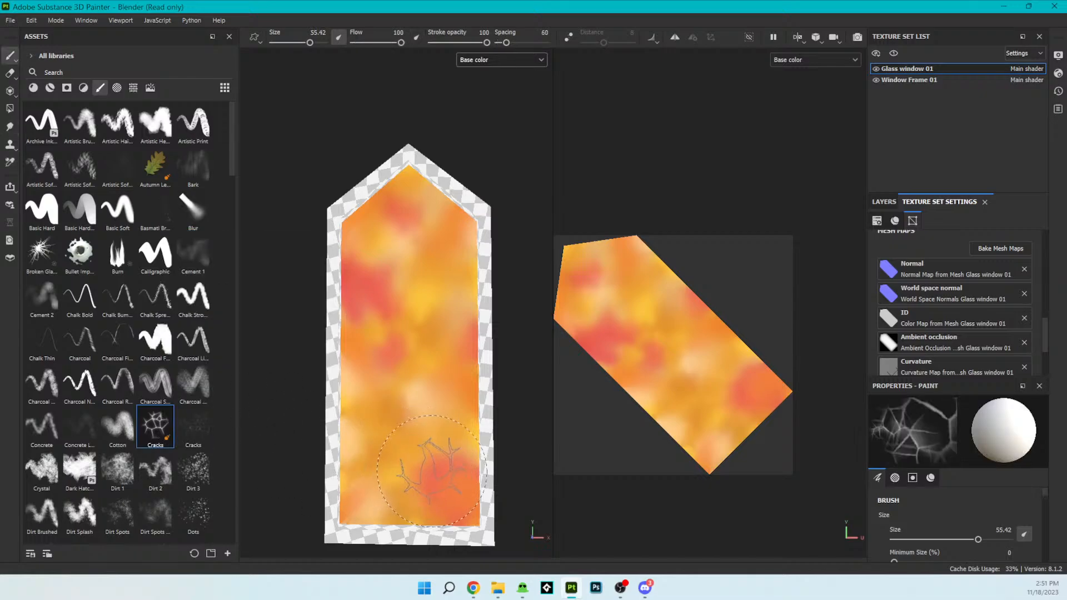
pyautogui.click(310, 43)
pyautogui.moveTo(311, 42); pyautogui.dragTo(314, 43)
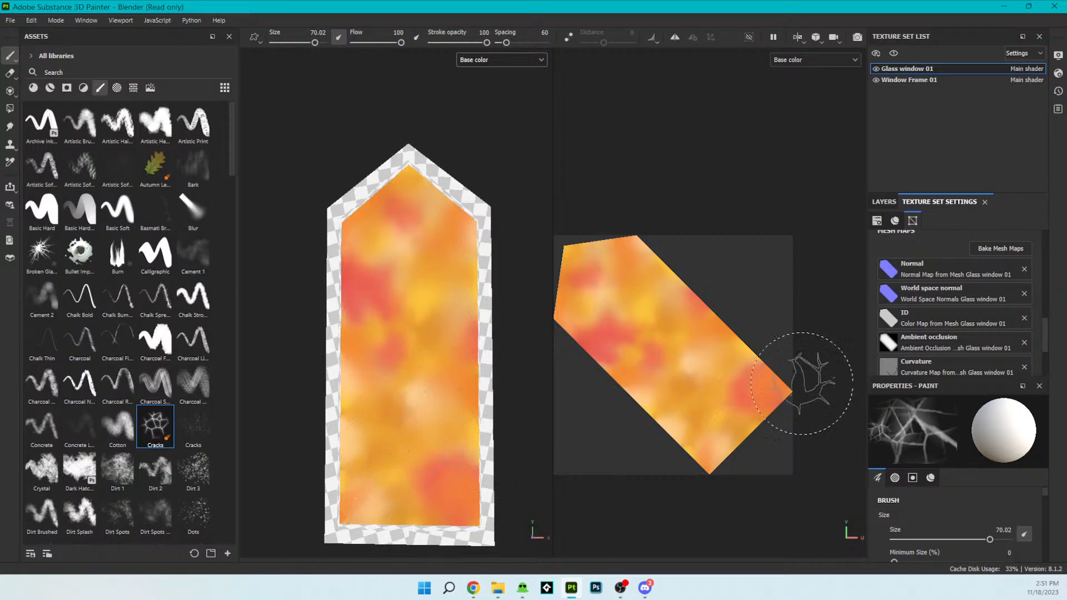
# - Set the Cracks brush's minimum size to 71%
pyautogui.scroll(-10, 956, 528)
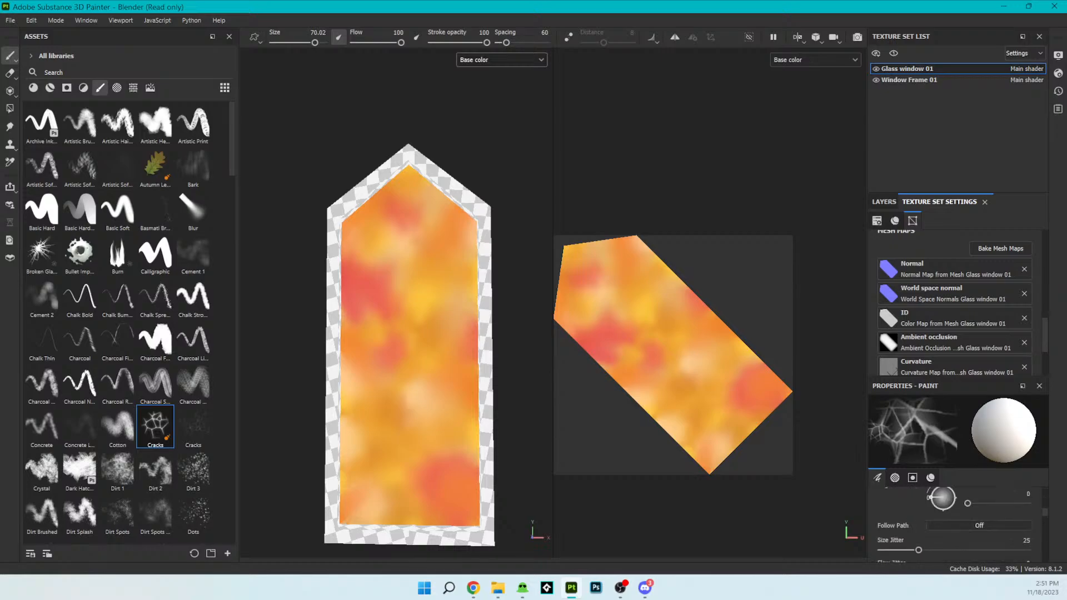
pyautogui.scroll(-8, 956, 528)
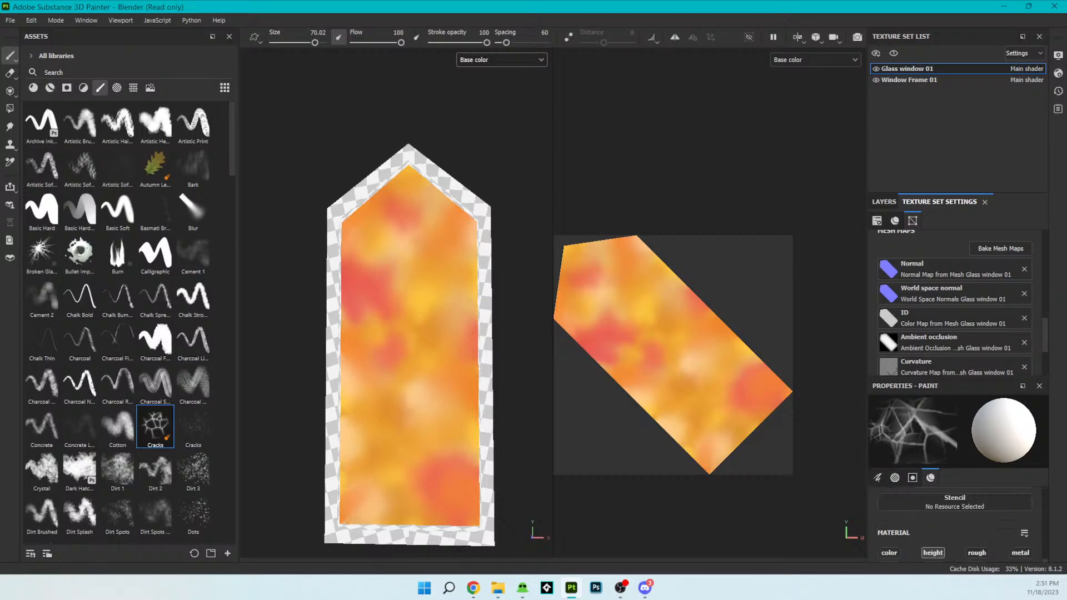
pyautogui.scroll(6, 992, 536)
pyautogui.scroll(8, 993, 533)
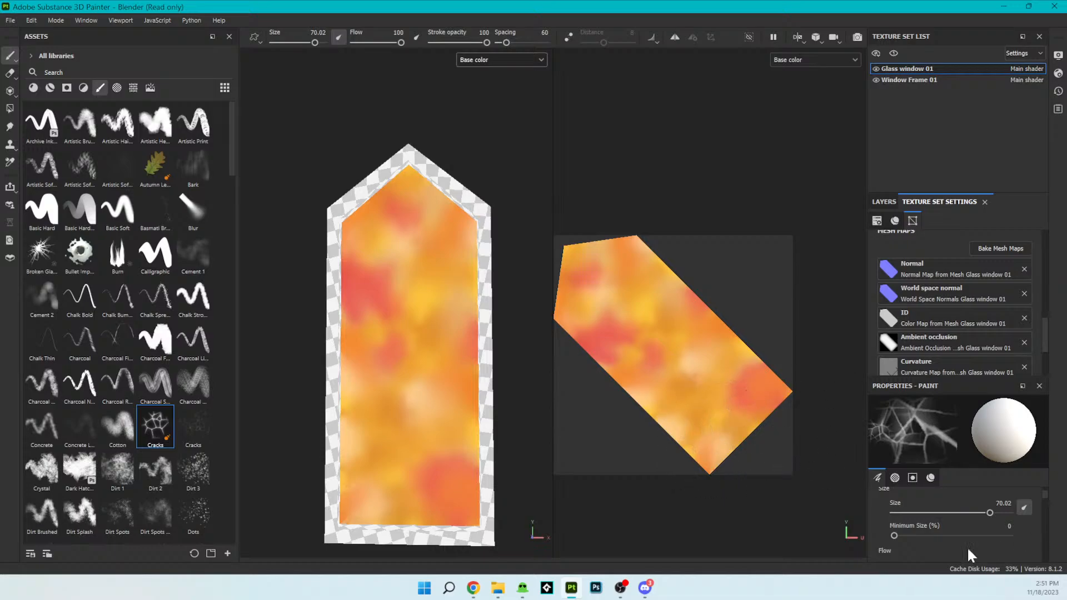
pyautogui.moveTo(894, 535); pyautogui.dragTo(975, 536)
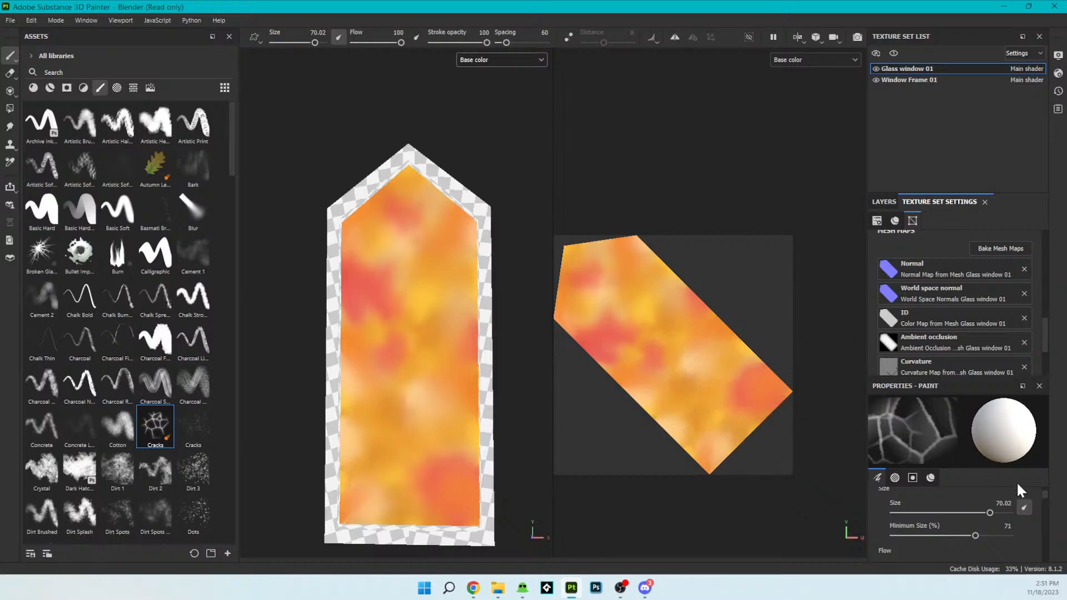
# - Enlarge the paint properties area and assign the Titanium Pure material to the Cracks brush
pyautogui.scroll(-5, 1038, 520)
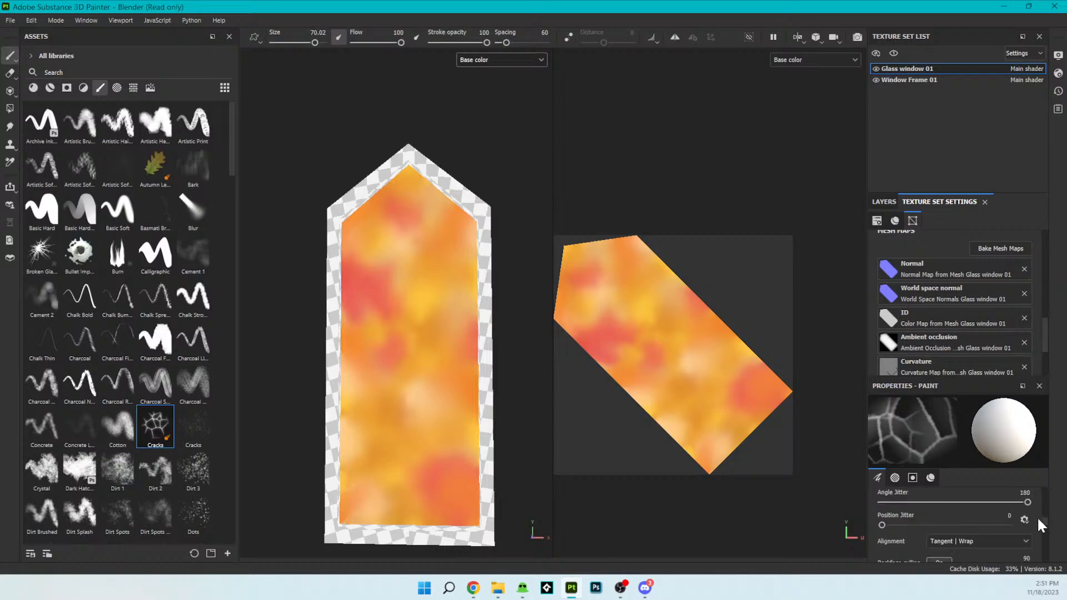
pyautogui.moveTo(935, 378); pyautogui.dragTo(946, 185)
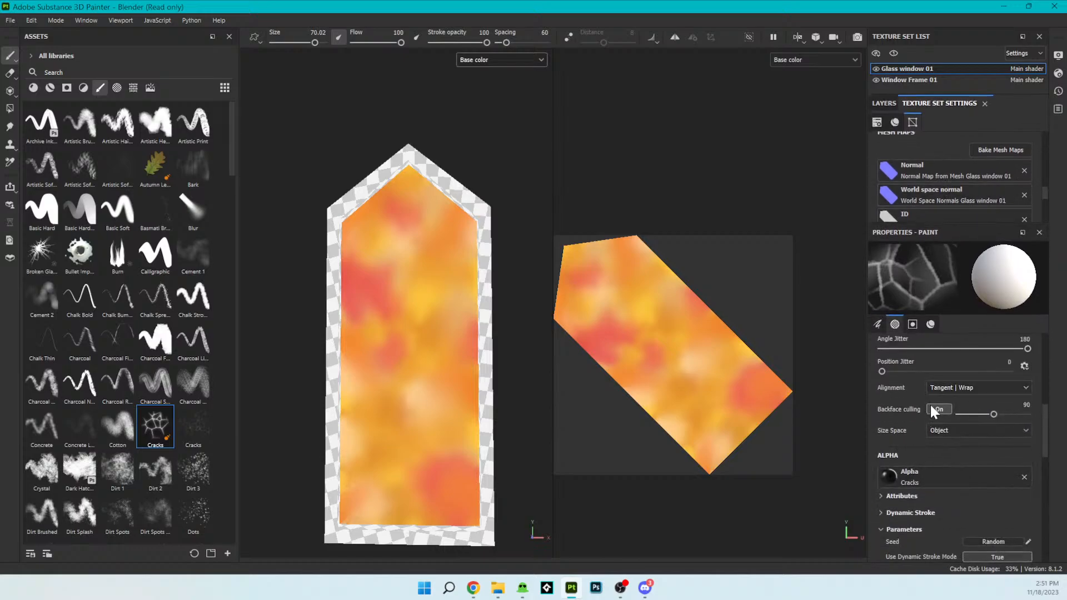
pyautogui.scroll(4, 929, 402)
pyautogui.scroll(-1, 929, 439)
pyautogui.scroll(3, 933, 448)
pyautogui.scroll(-10, 935, 448)
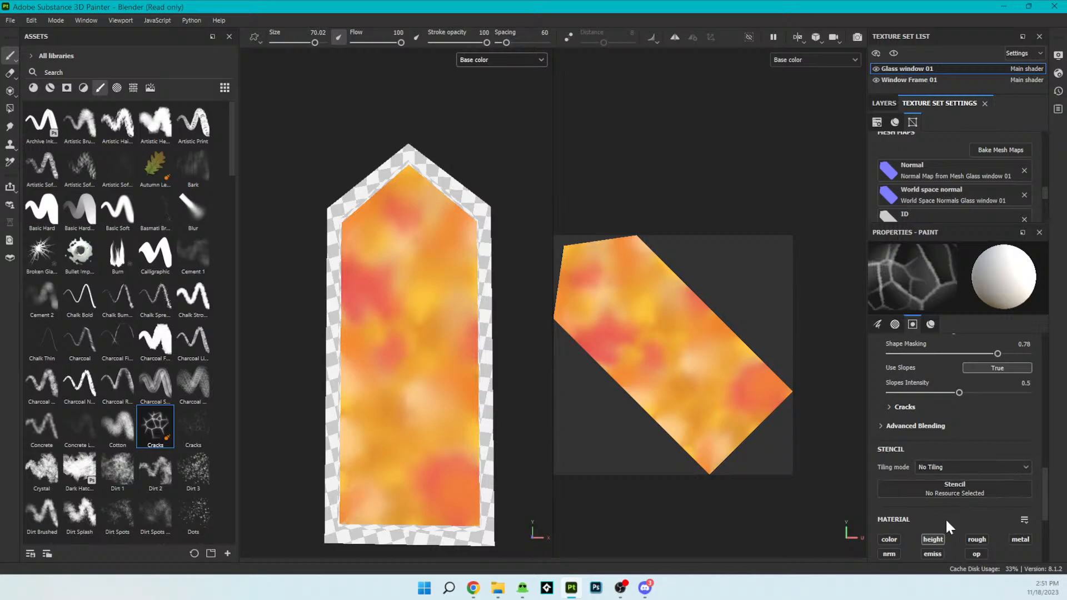
pyautogui.click(941, 534)
pyautogui.scroll(-5, 957, 529)
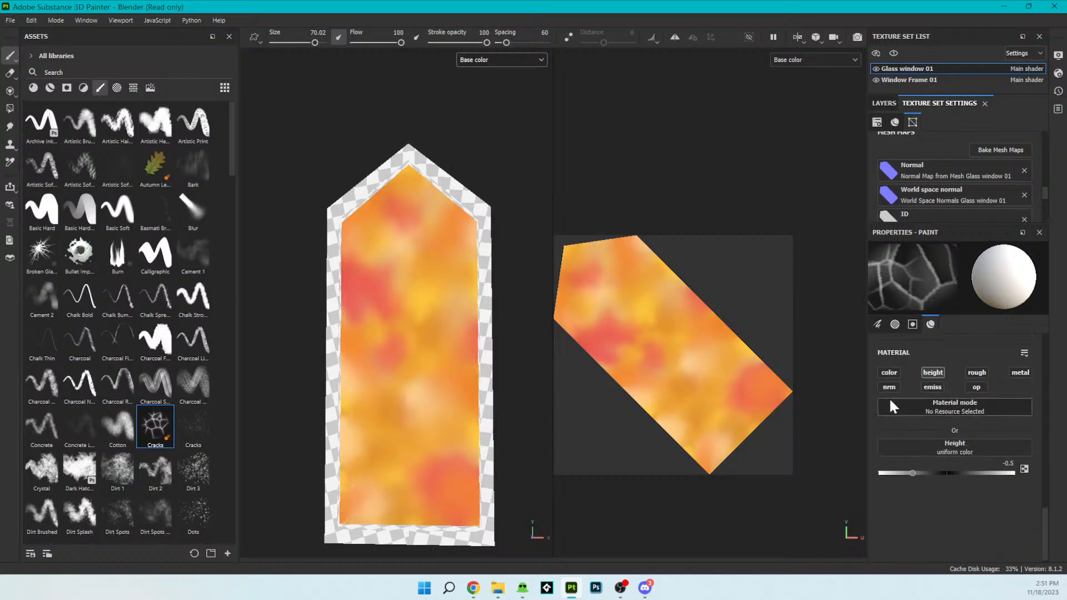
pyautogui.scroll(2, 975, 419)
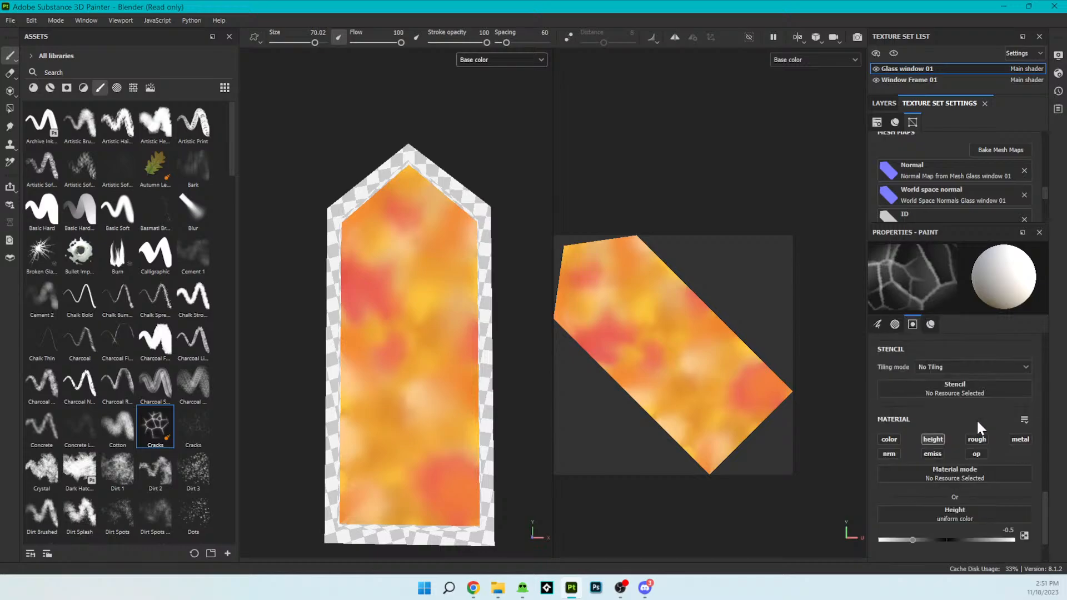
pyautogui.scroll(2, 975, 419)
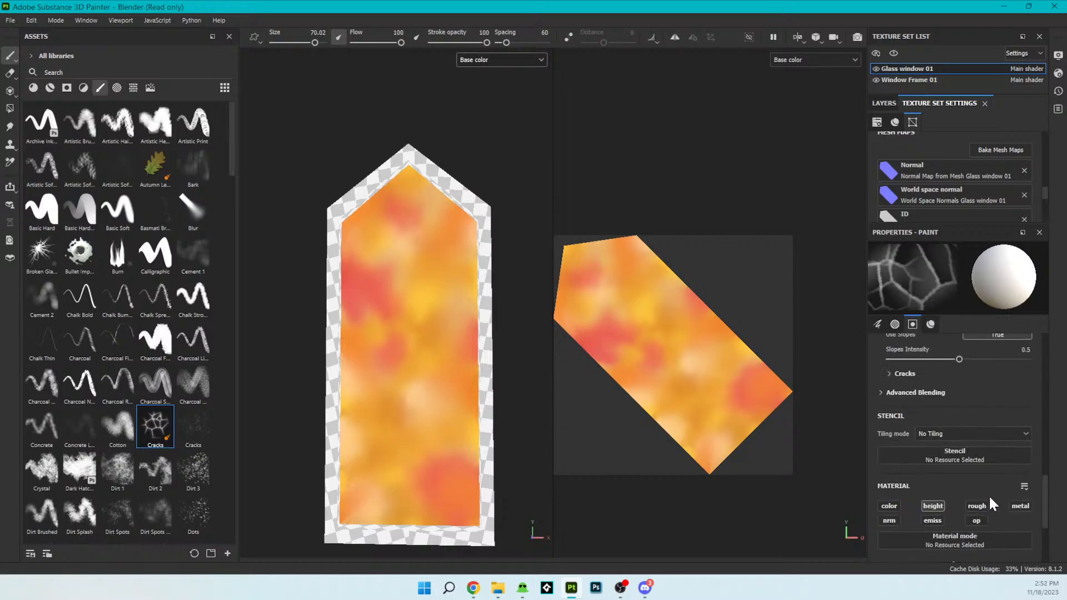
pyautogui.scroll(3, 990, 499)
pyautogui.scroll(-3, 989, 498)
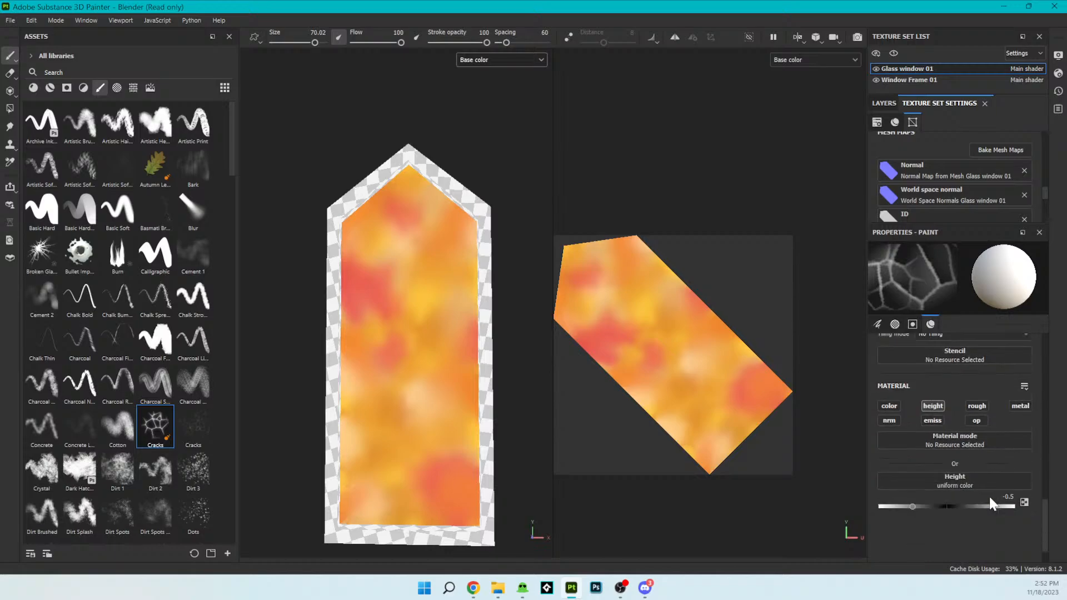
pyautogui.click(961, 445)
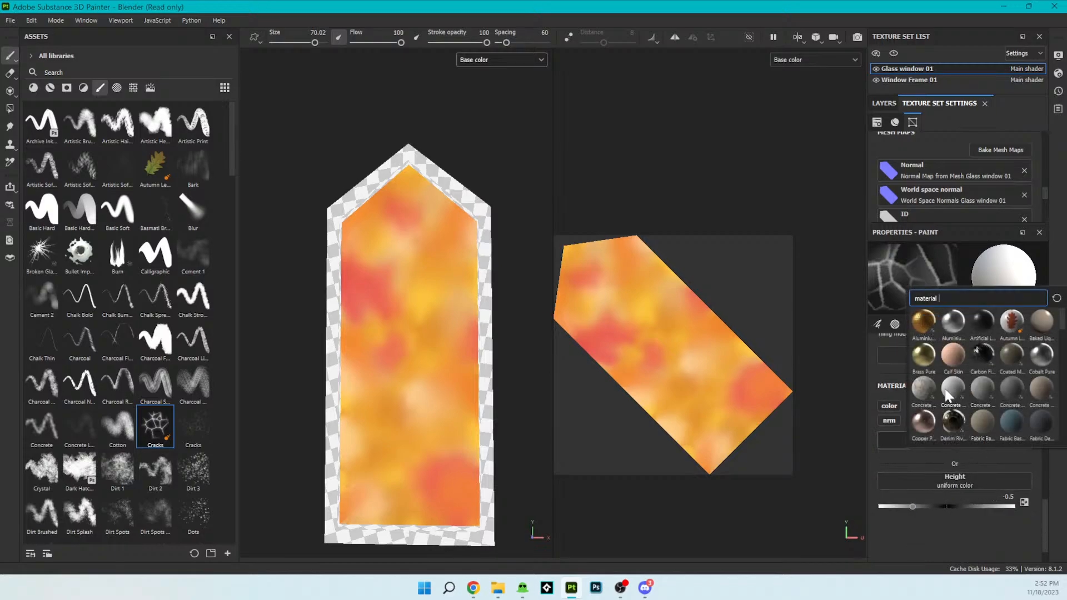
pyautogui.scroll(-5, 965, 425)
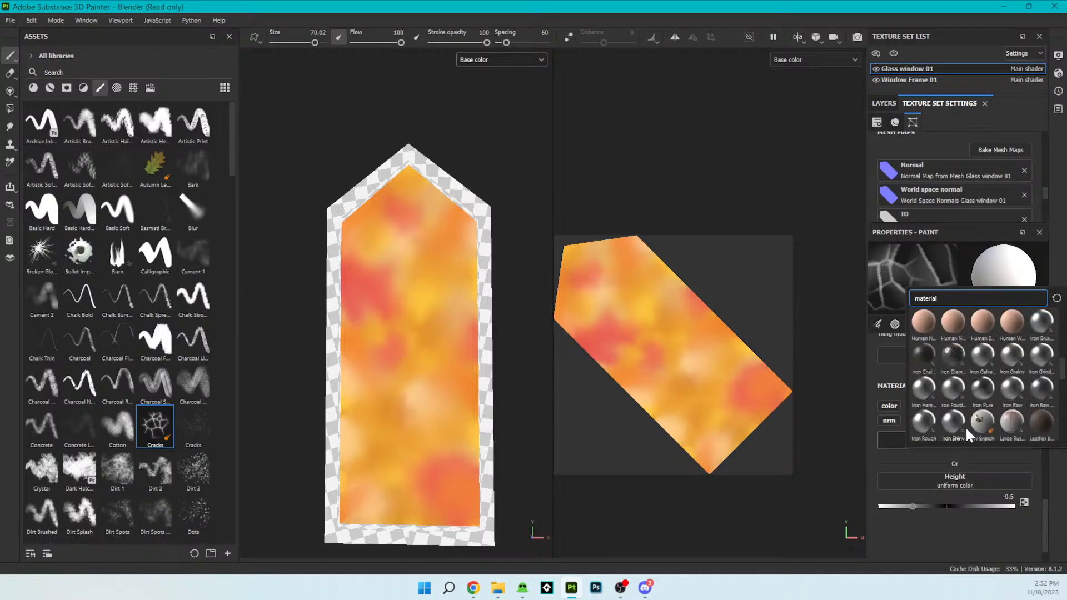
pyautogui.scroll(-5, 981, 420)
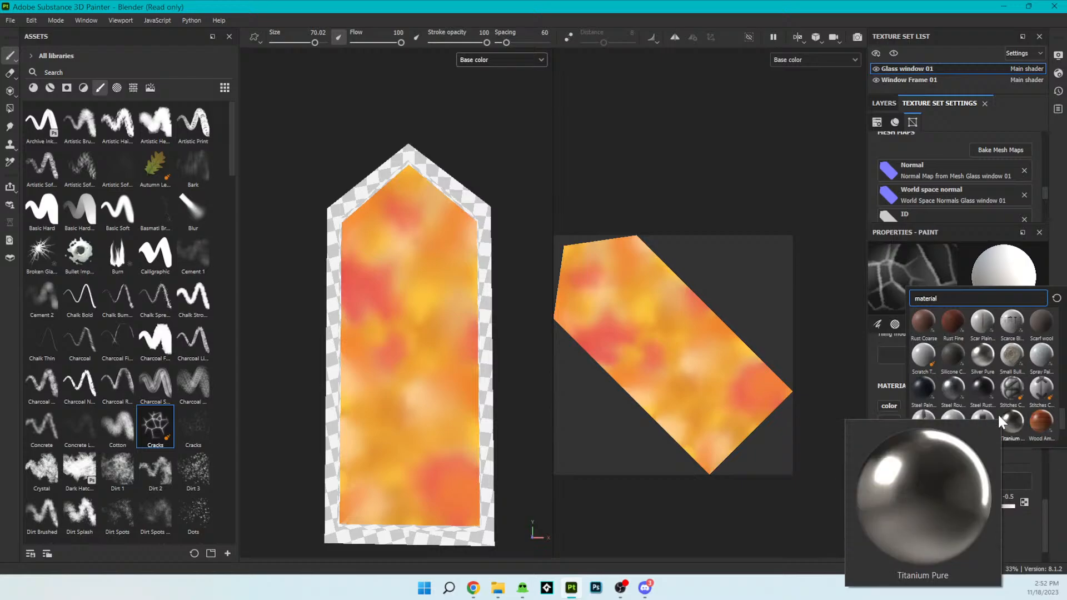
pyautogui.click(1003, 422)
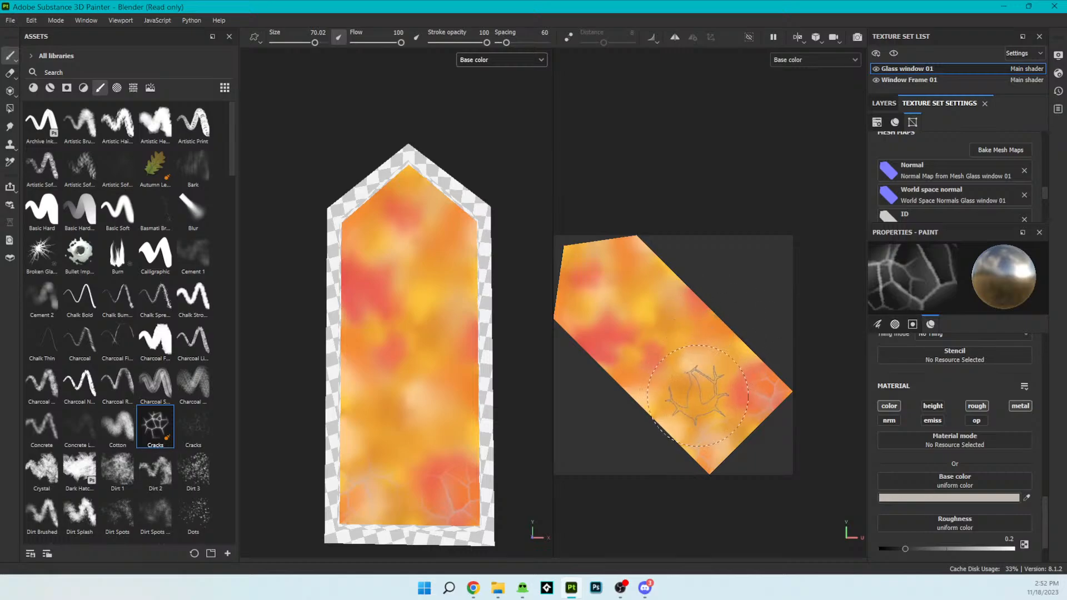
# - Stamp titanium cracks on both sides of the lower pane and near its upper right shoulder
pyautogui.click(679, 400)
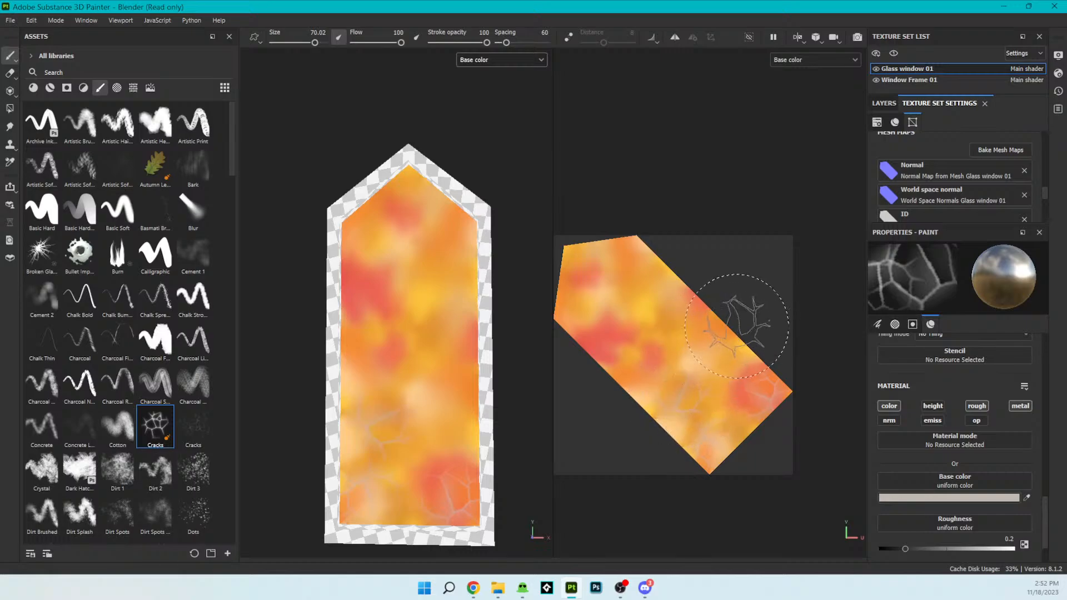
pyautogui.click(723, 354)
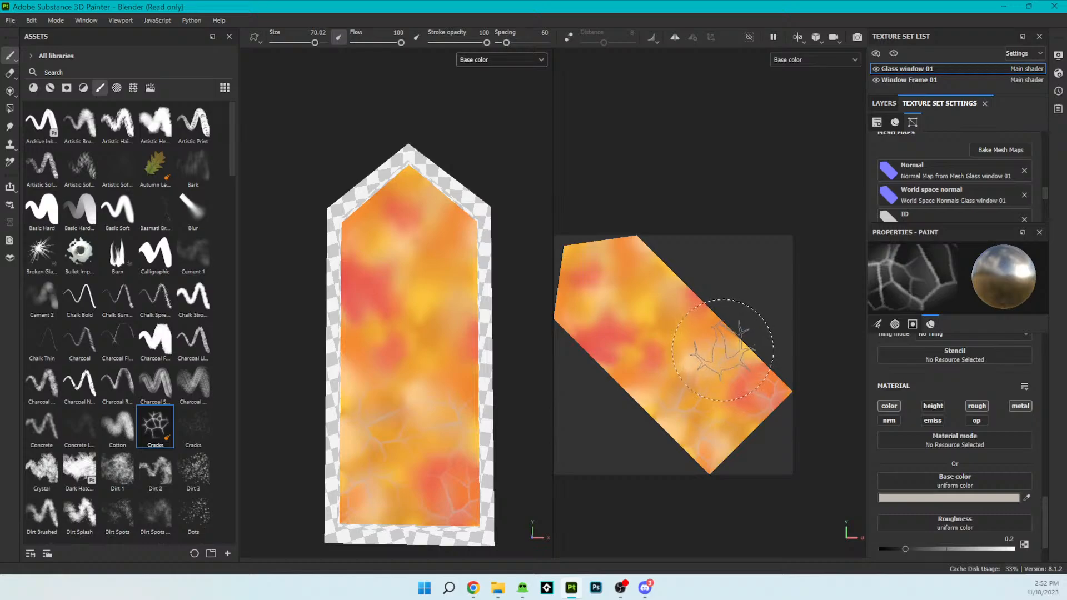
pyautogui.click(634, 274)
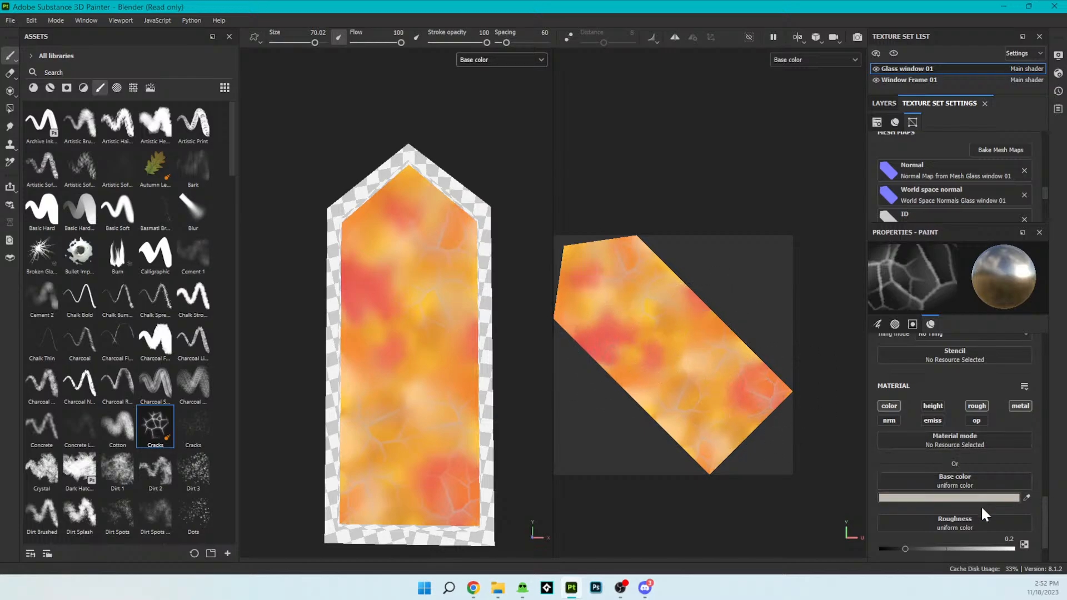
# - Stamp cracks at the pane's middle and near the tip at brush angle 57, and over the left red stain at angle 140
pyautogui.scroll(3, 978, 514)
pyautogui.scroll(10, 976, 494)
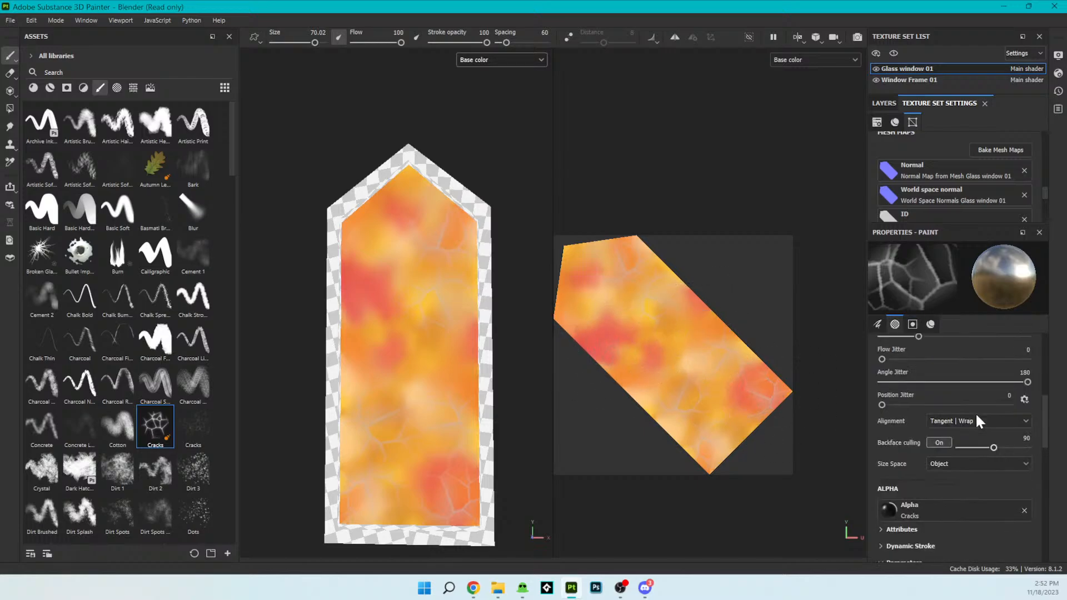
pyautogui.scroll(1, 976, 415)
pyautogui.moveTo(967, 423); pyautogui.dragTo(977, 424)
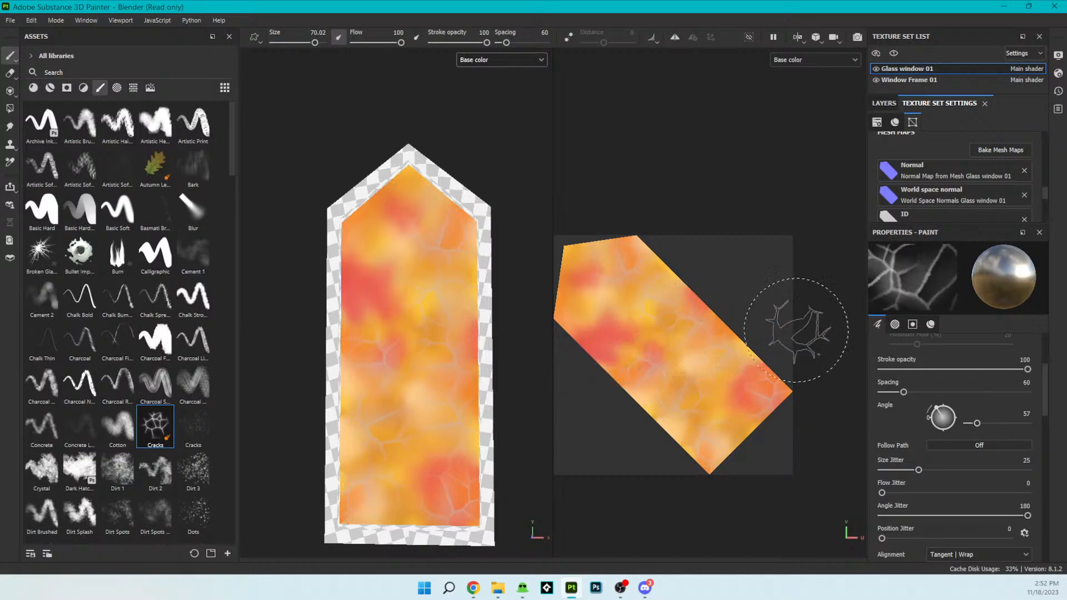
pyautogui.click(586, 272)
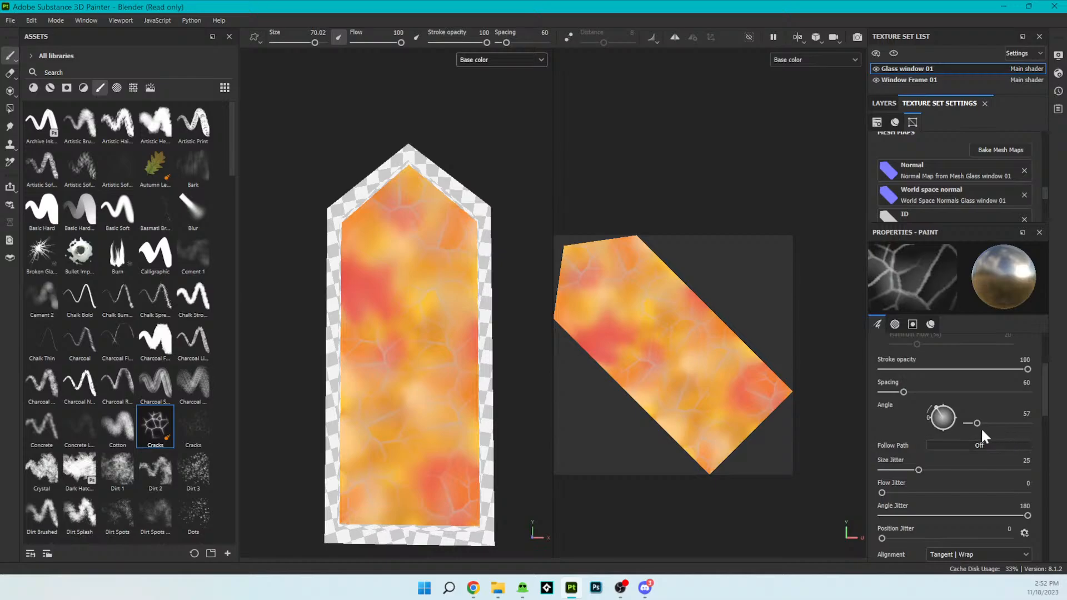
pyautogui.moveTo(976, 423); pyautogui.dragTo(991, 423)
pyautogui.click(611, 329)
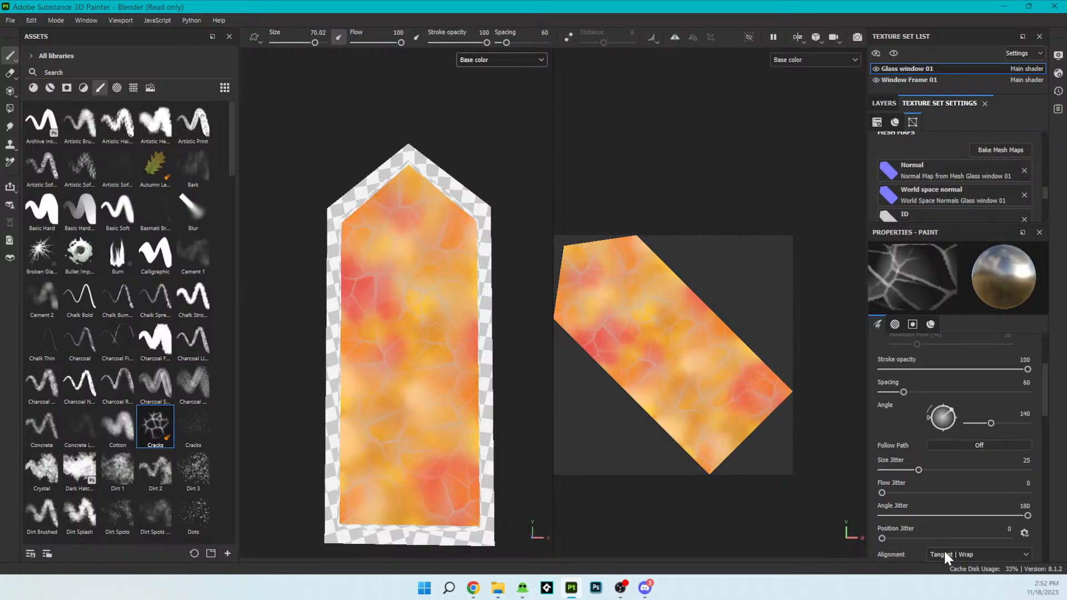
# - Switch to the Leaf Swirl brush, test it with a stroke up the middle of the pane and undo that stroke
pyautogui.scroll(-2, 476, 486)
pyautogui.keyDown('alt'); pyautogui.moveTo(465, 524); pyautogui.dragTo(455, 443); pyautogui.keyUp('alt')
pyautogui.scroll(5, 452, 473)
pyautogui.keyDown('alt'); pyautogui.moveTo(416, 322); pyautogui.dragTo(446, 359, button='middle'); pyautogui.keyUp('alt')
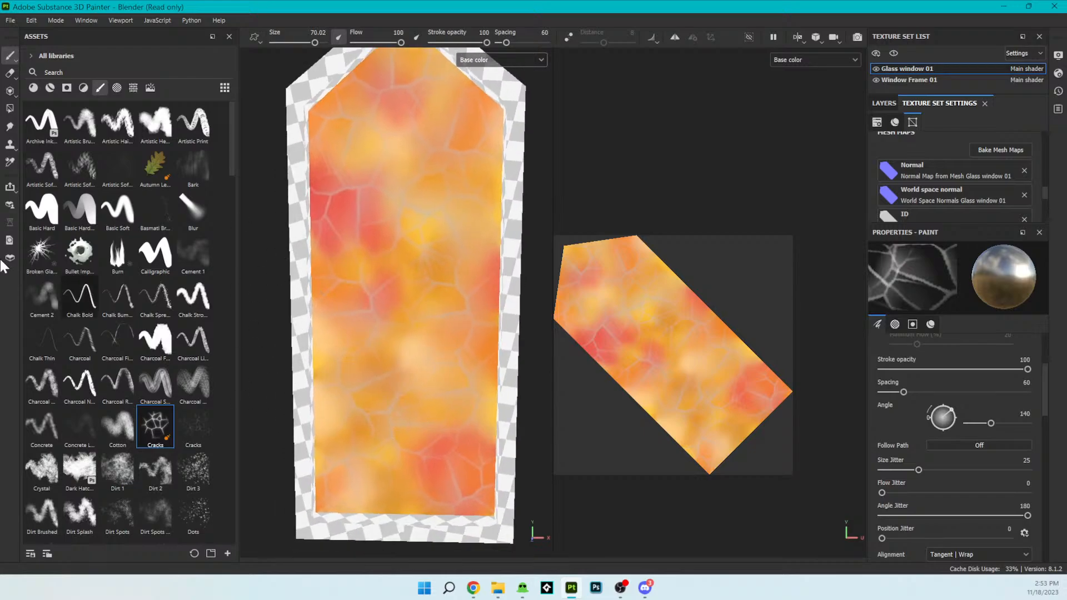
pyautogui.scroll(-5, 126, 389)
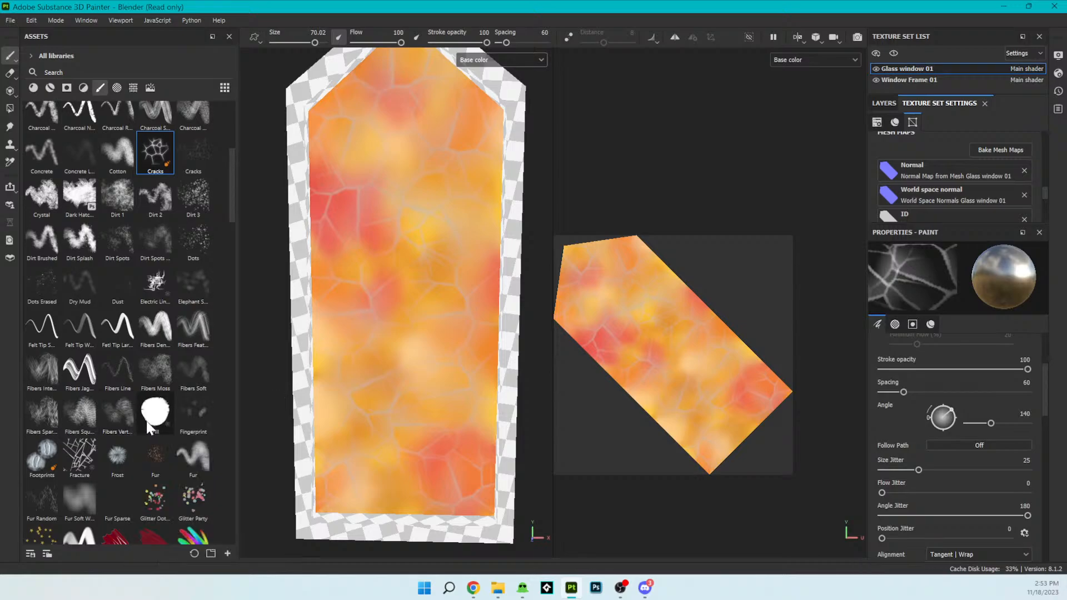
pyautogui.scroll(-10, 149, 428)
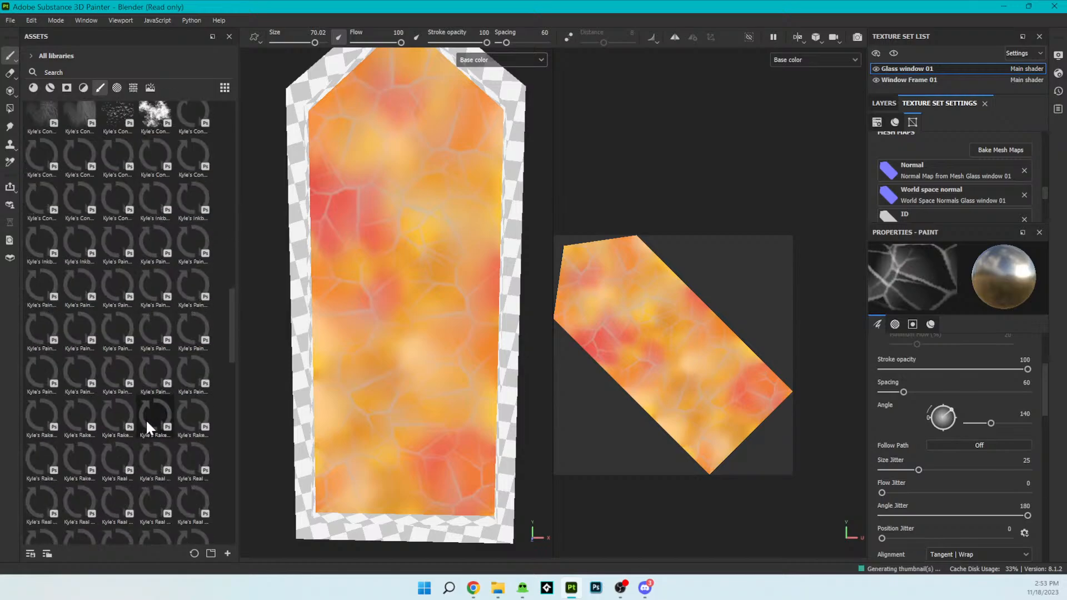
pyautogui.scroll(2, 146, 419)
pyautogui.scroll(-4, 147, 427)
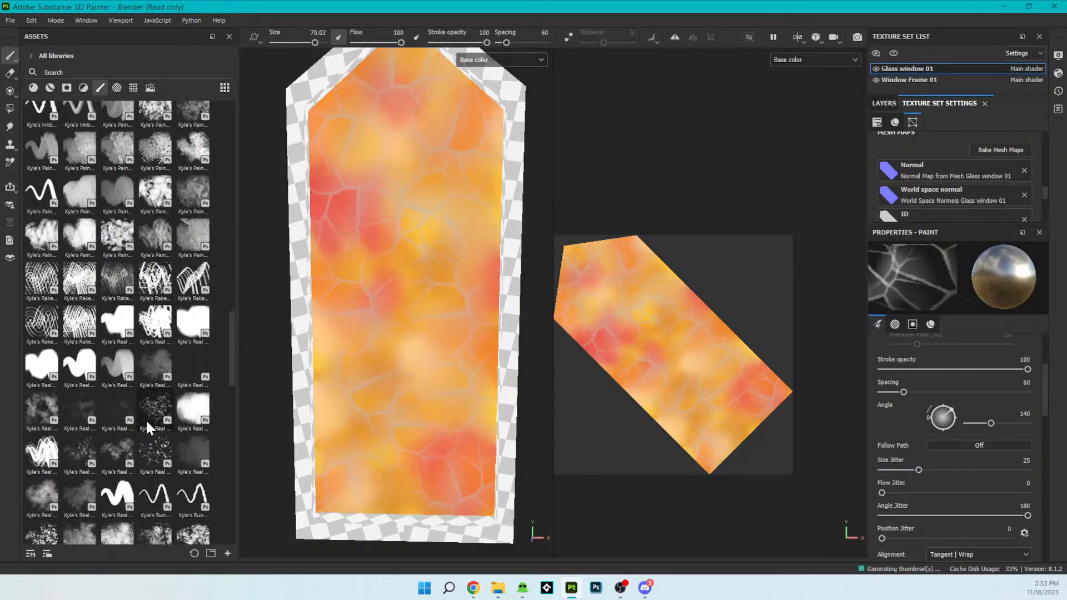
pyautogui.scroll(-4, 146, 418)
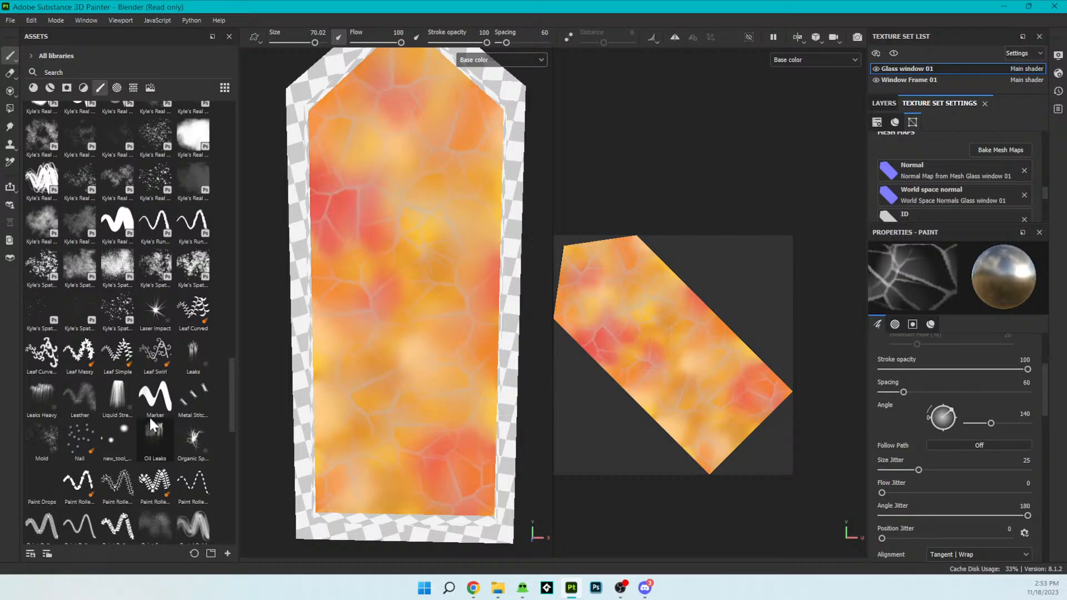
pyautogui.click(151, 358)
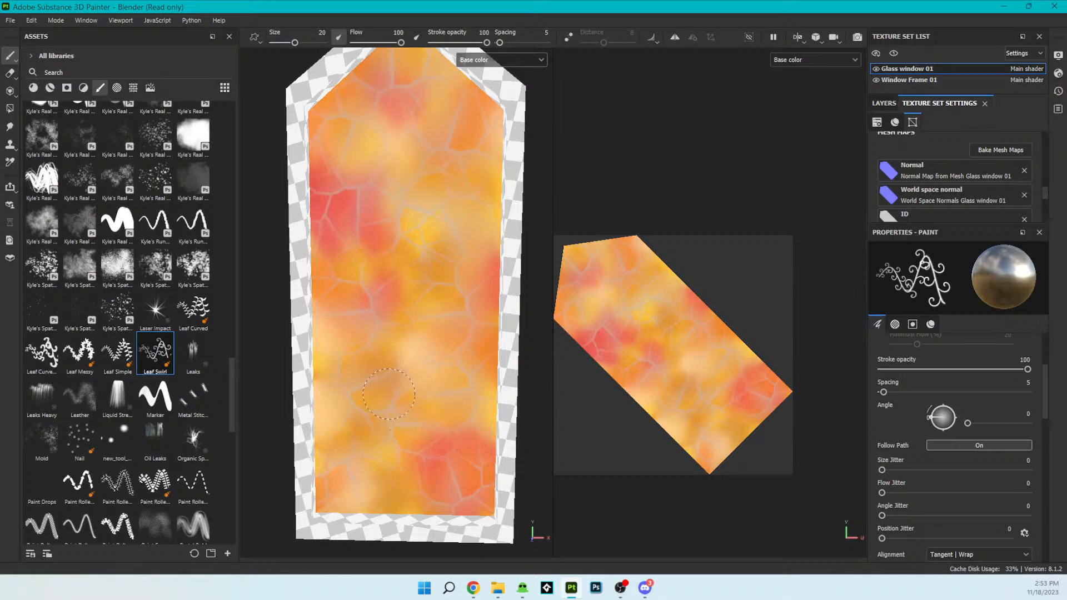
pyautogui.moveTo(393, 409); pyautogui.dragTo(395, 295)
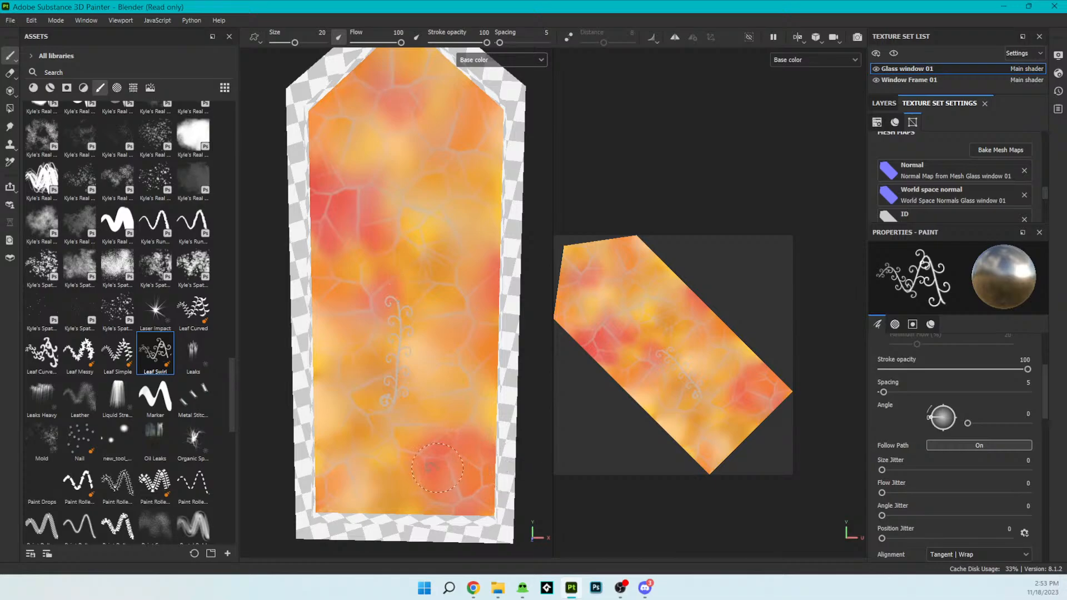
pyautogui.hotkey('ctrl', 'z')
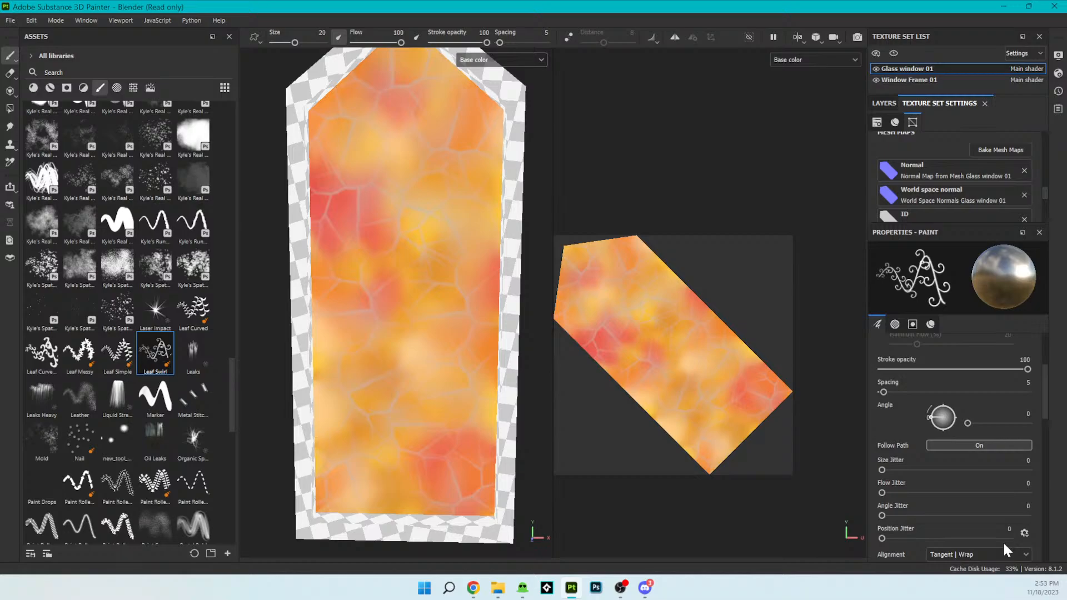
# - Set the Leaf Swirl brush's base color to the dark gray 6D6A65
pyautogui.scroll(-3, 971, 440)
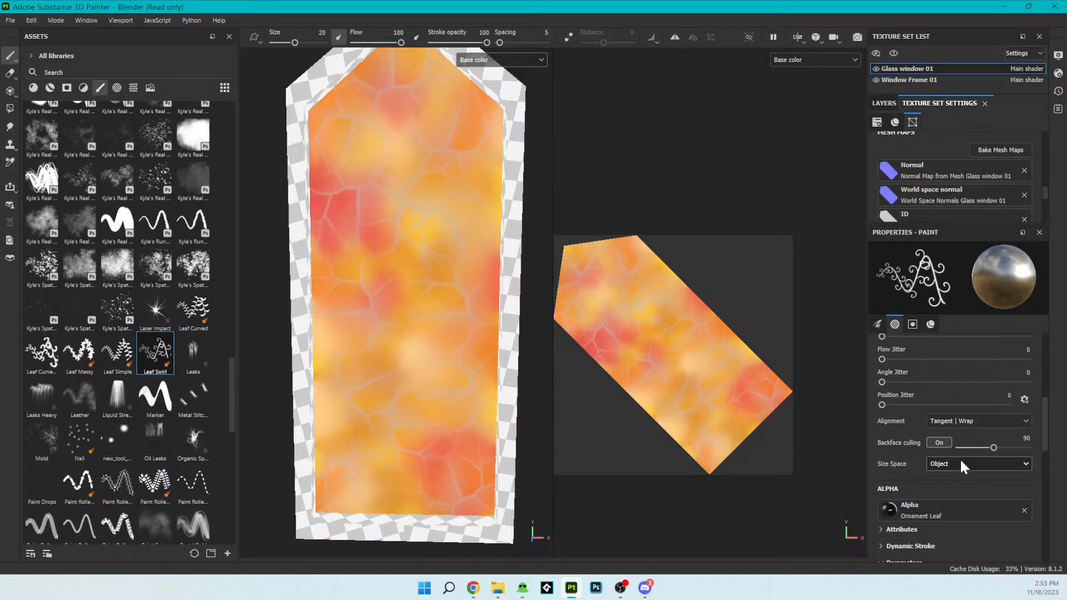
pyautogui.scroll(-5, 959, 473)
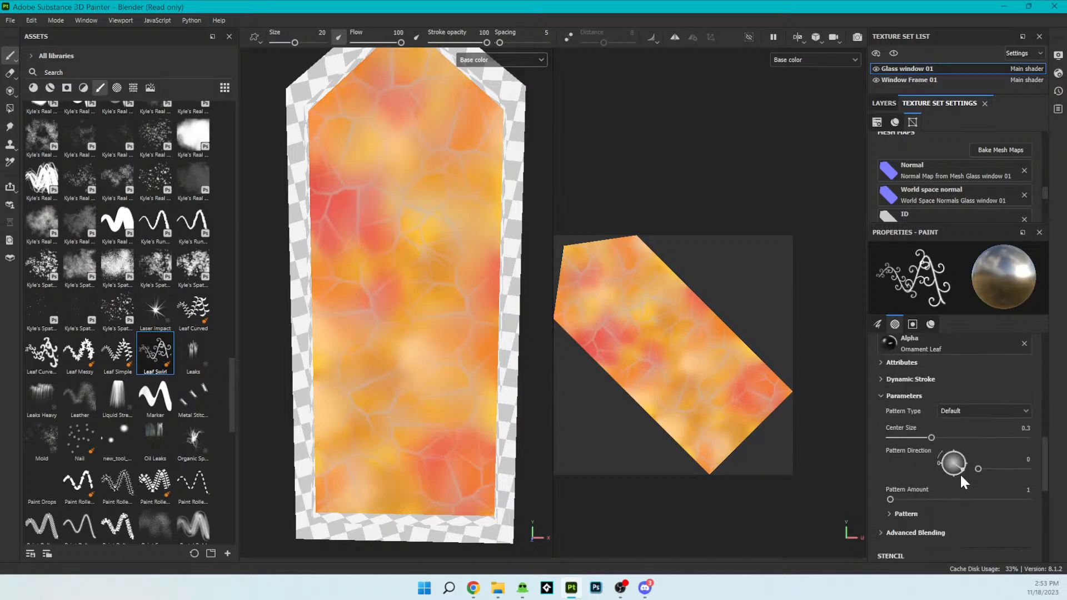
pyautogui.scroll(-5, 963, 481)
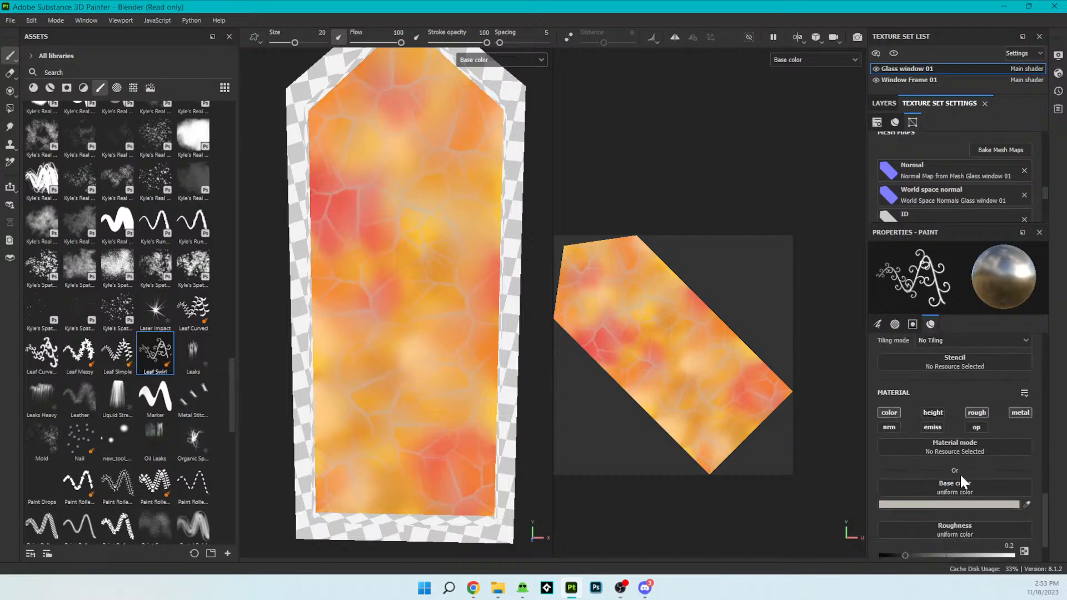
pyautogui.scroll(-2, 959, 472)
pyautogui.click(972, 445)
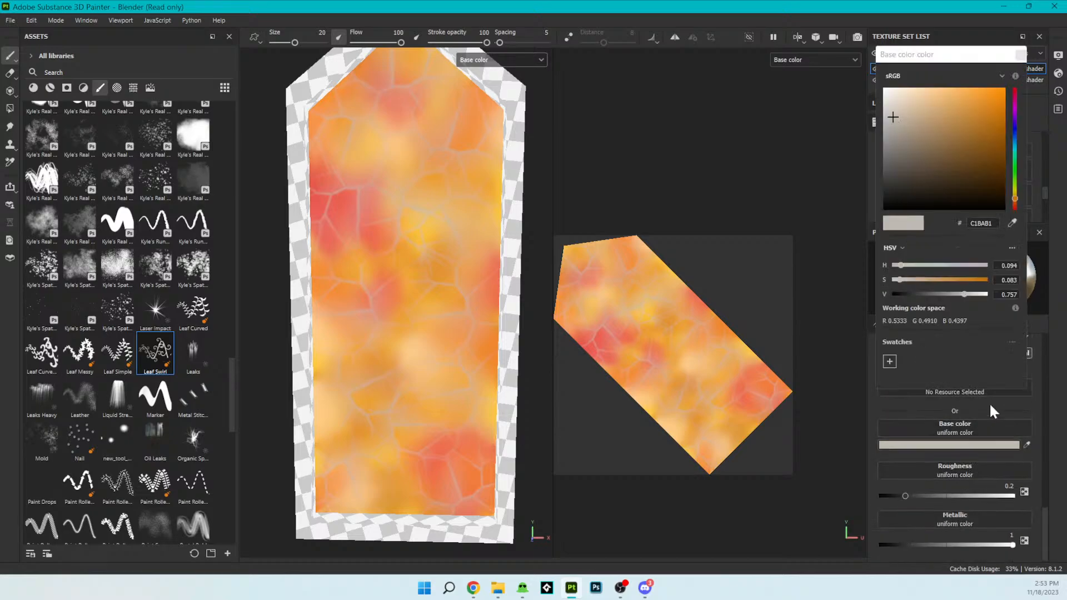
pyautogui.moveTo(911, 129); pyautogui.dragTo(890, 156)
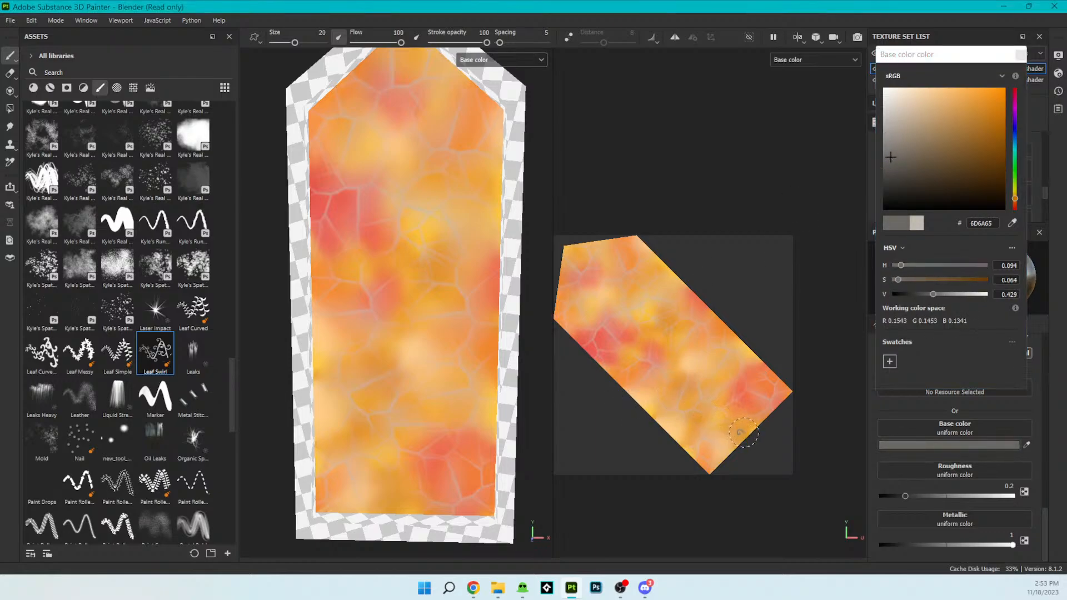
# - Paint Leaf Swirl vines rising from the middle of the pane's bottom edge, with two branches to the right edge and two to the left
pyautogui.moveTo(747, 435)
pyautogui.mouseDown()
pyautogui.moveTo(743, 410)
pyautogui.moveTo(727, 397)
pyautogui.moveTo(739, 340)
pyautogui.mouseUp()
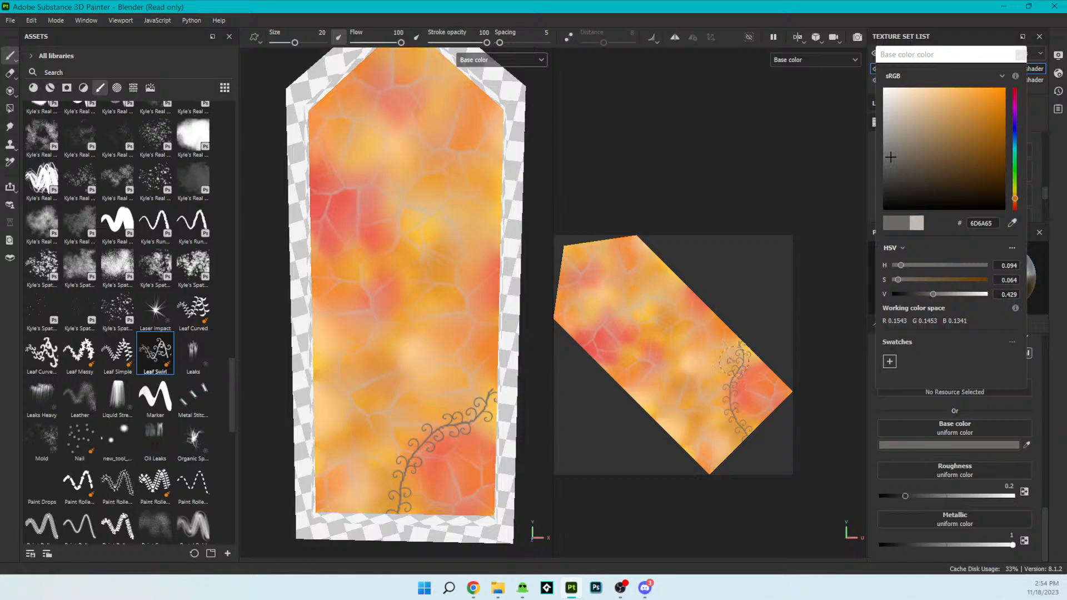
pyautogui.moveTo(722, 401); pyautogui.dragTo(635, 403)
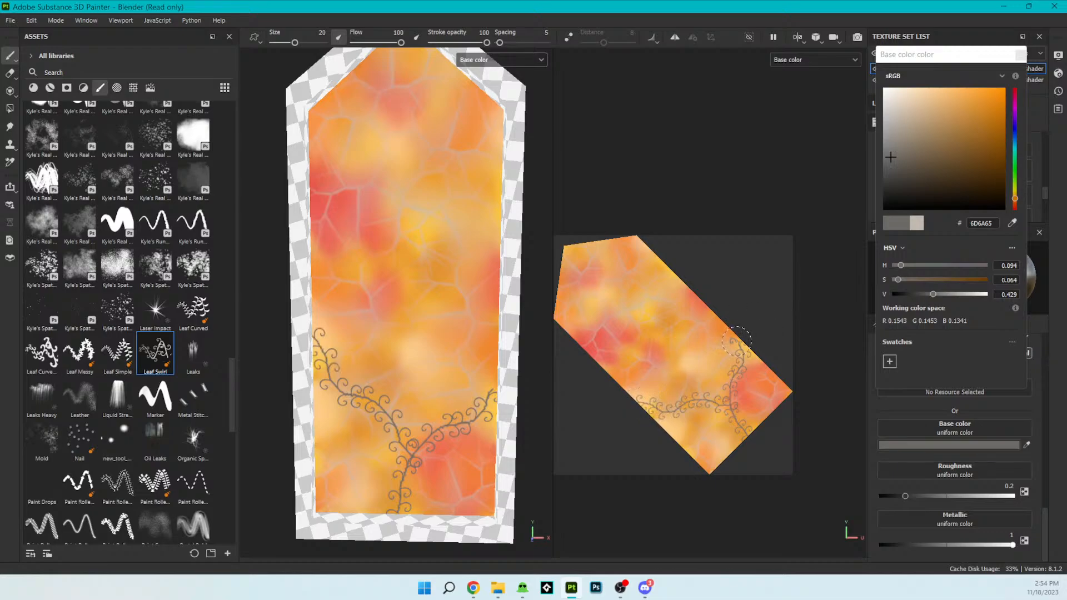
pyautogui.moveTo(734, 337); pyautogui.dragTo(738, 333)
pyautogui.scroll(-2, 503, 348)
pyautogui.scroll(-1, 504, 347)
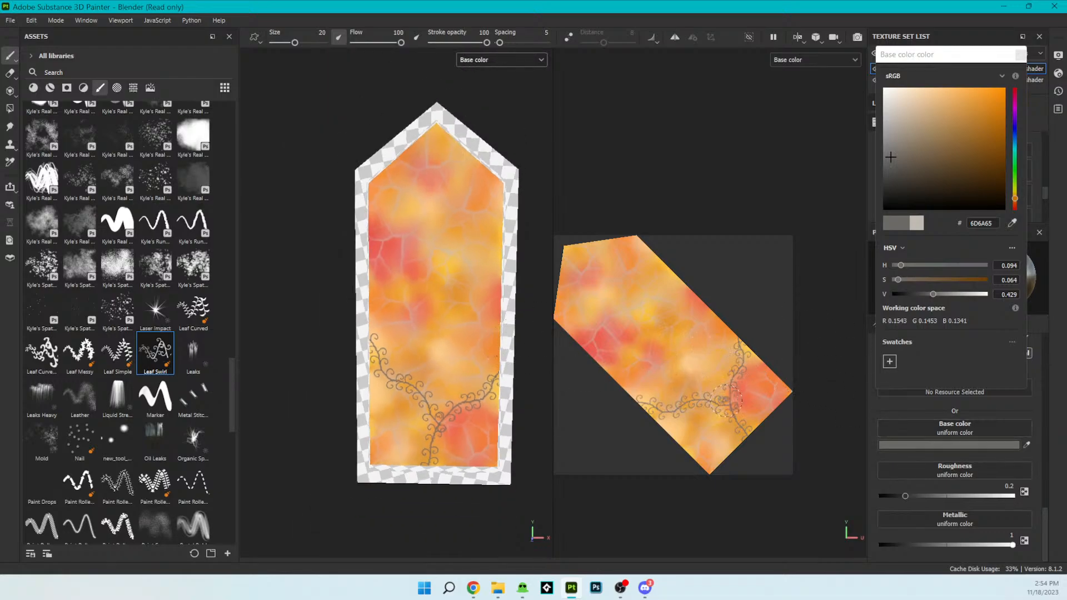
pyautogui.moveTo(721, 398)
pyautogui.mouseDown()
pyautogui.moveTo(689, 346)
pyautogui.moveTo(678, 283)
pyautogui.moveTo(687, 281)
pyautogui.mouseUp()
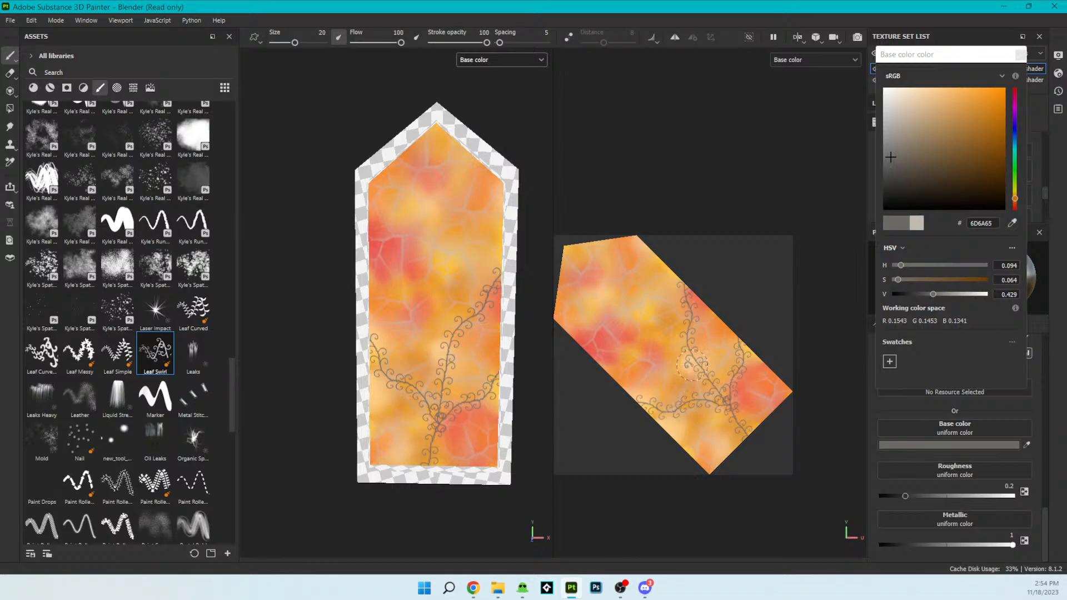
pyautogui.moveTo(699, 362)
pyautogui.mouseDown()
pyautogui.moveTo(645, 339)
pyautogui.moveTo(574, 334)
pyautogui.mouseUp()
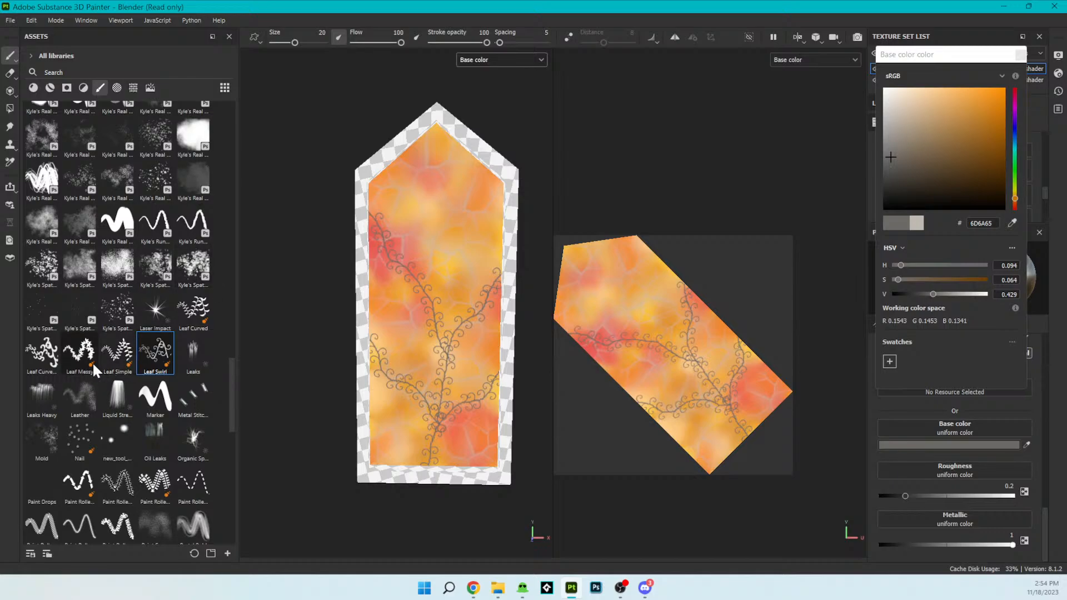
# - Paint a curled garland across the pane at shoulder height with the Leaf Curved brush variant beside Leaf Messy
pyautogui.click(42, 352)
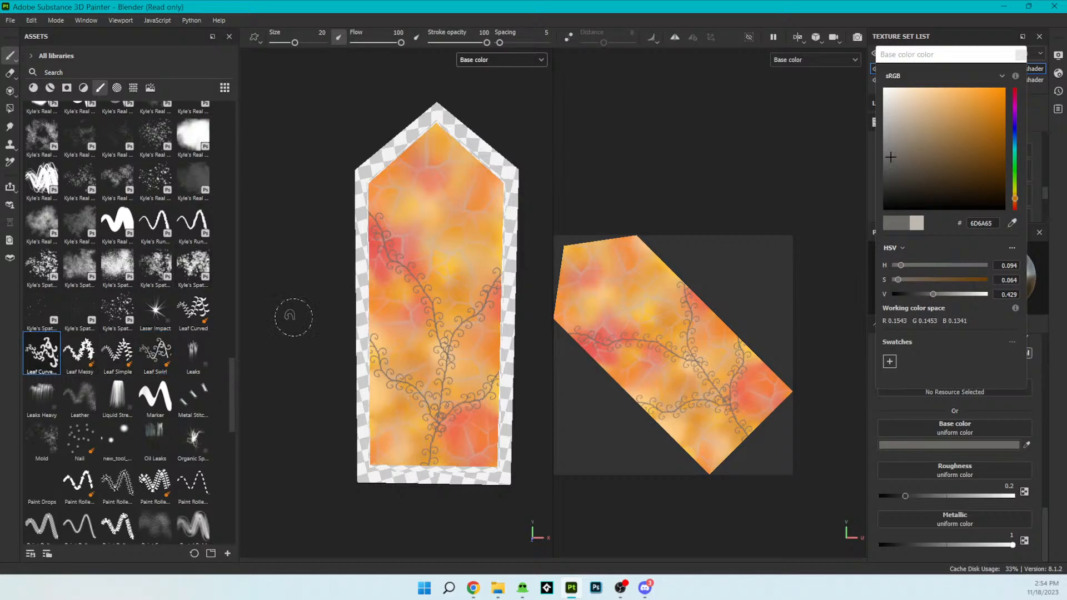
pyautogui.moveTo(605, 288); pyautogui.dragTo(630, 234)
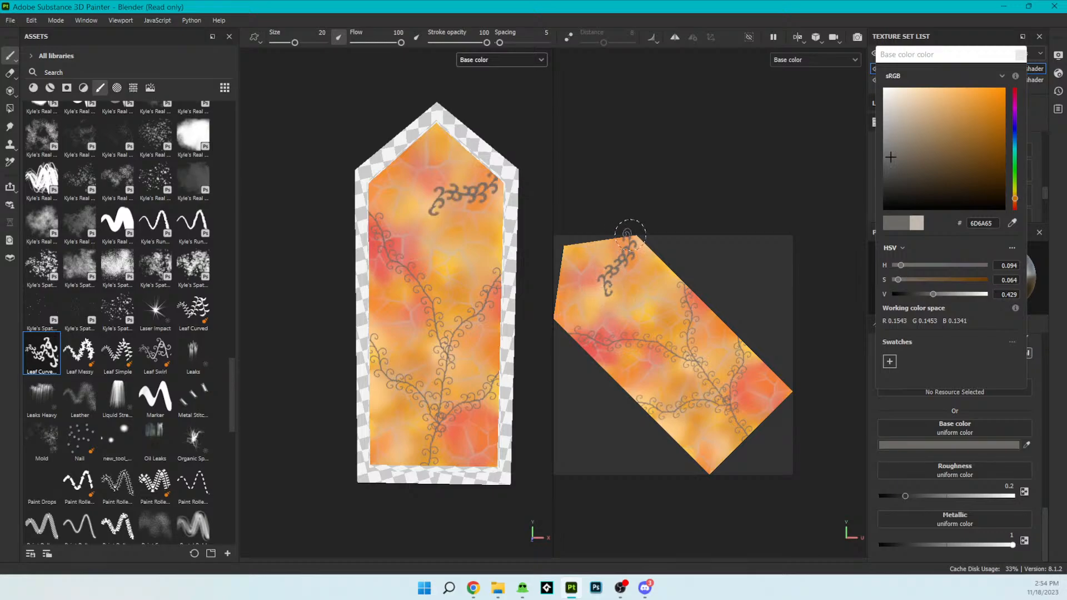
pyautogui.moveTo(604, 285); pyautogui.dragTo(552, 315)
pyautogui.moveTo(612, 288)
pyautogui.mouseDown()
pyautogui.moveTo(627, 287)
pyautogui.moveTo(603, 298)
pyautogui.moveTo(612, 314)
pyautogui.mouseUp()
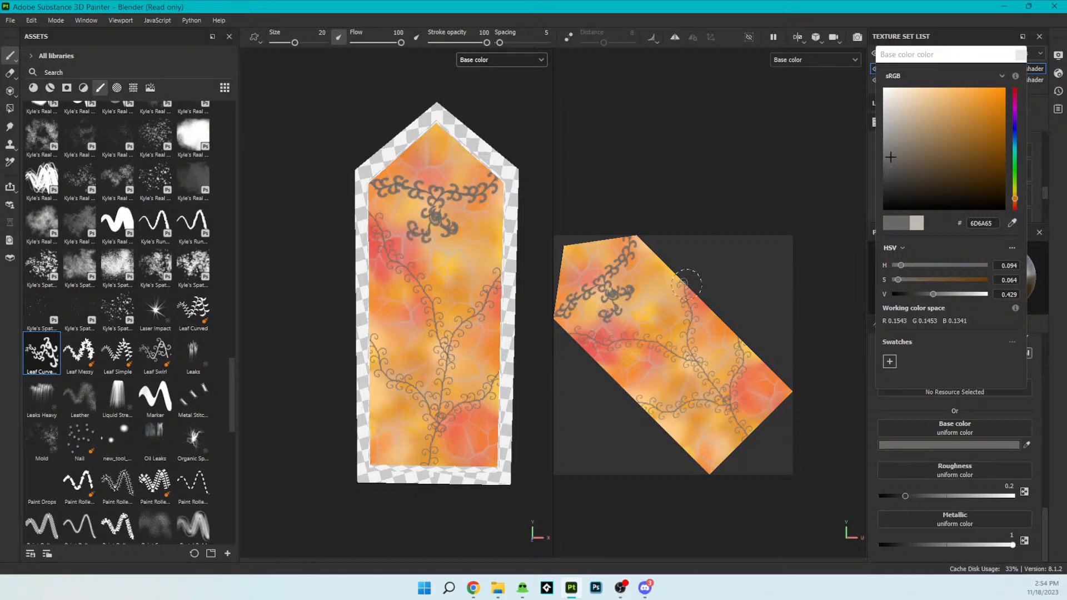
pyautogui.scroll(-1, 475, 305)
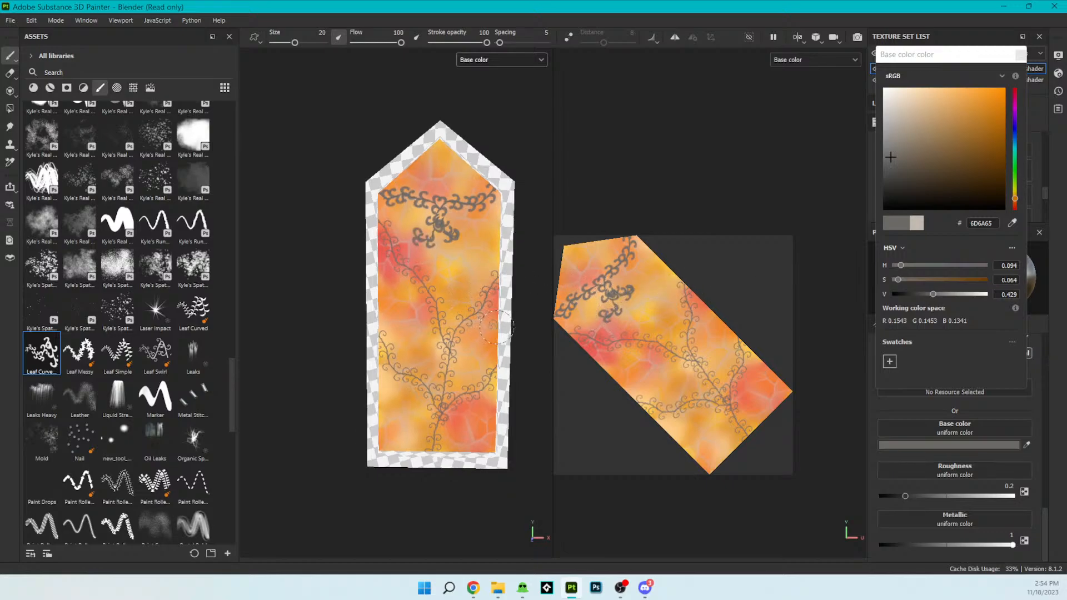
pyautogui.moveTo(500, 374); pyautogui.dragTo(406, 362, button='middle')
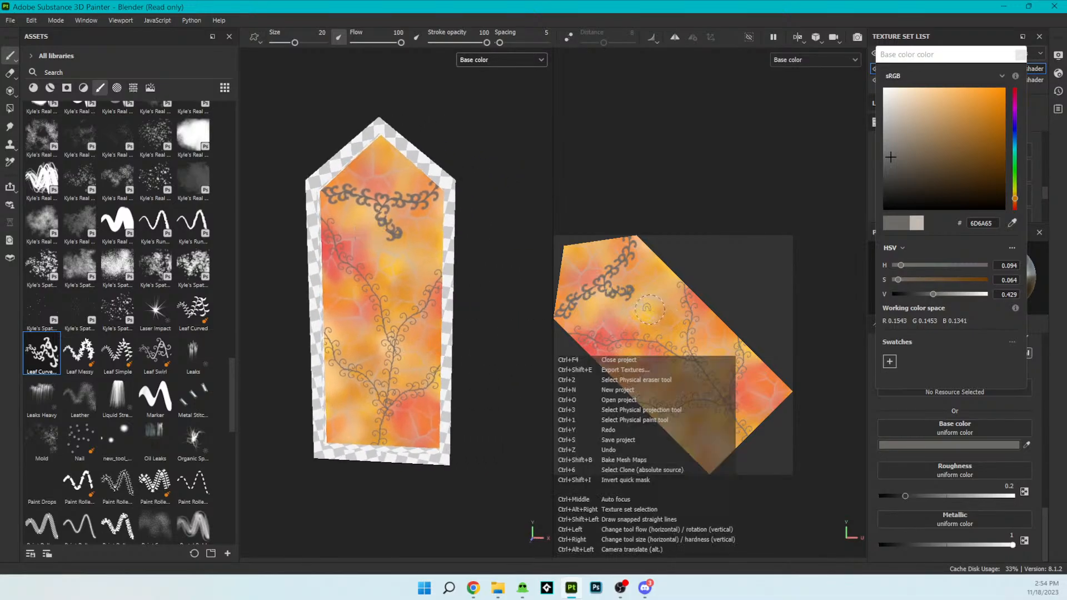
pyautogui.hotkey('ctrl', 'z')
pyautogui.moveTo(436, 309)
pyautogui.keyDown('alt'); pyautogui.mouseDown()
pyautogui.moveTo(478, 310)
pyautogui.moveTo(478, 279)
pyautogui.moveTo(439, 291)
pyautogui.moveTo(440, 316)
pyautogui.moveTo(453, 318)
pyautogui.mouseUp(); pyautogui.keyUp('alt')
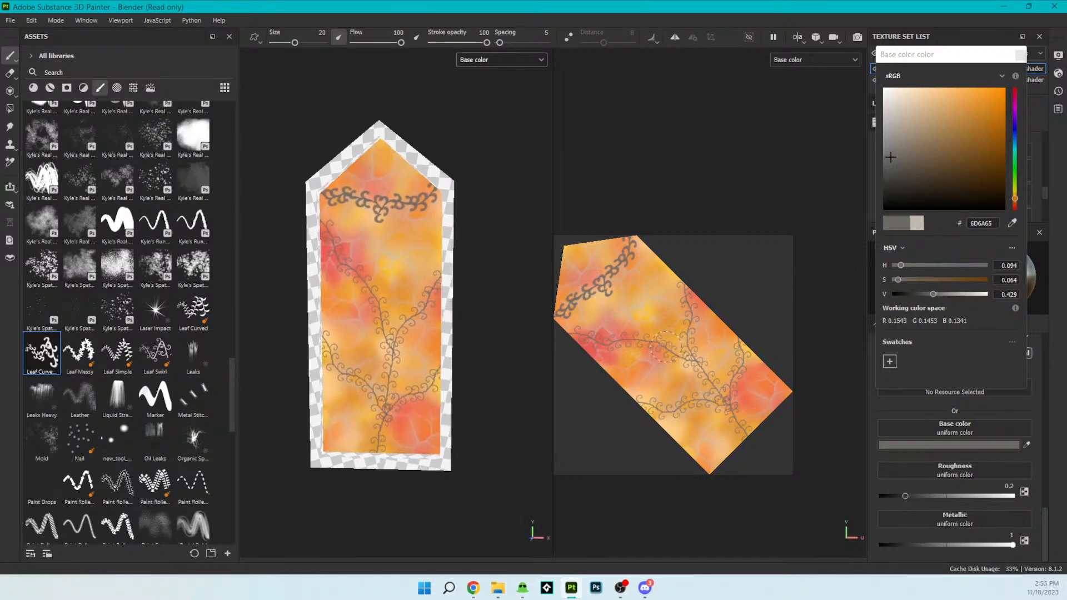
pyautogui.moveTo(697, 364); pyautogui.dragTo(715, 343)
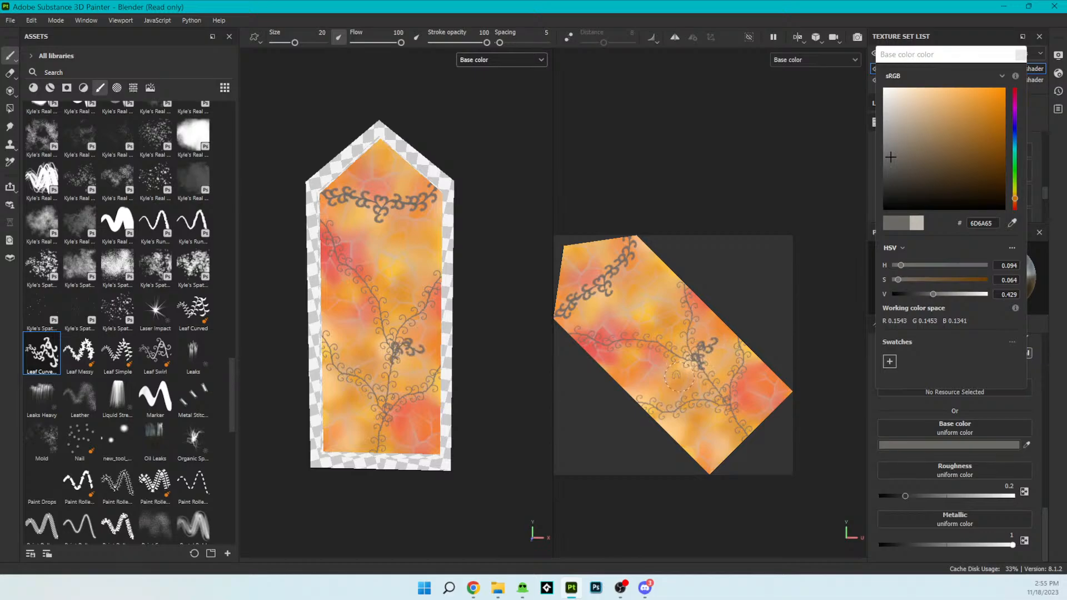
pyautogui.moveTo(644, 348); pyautogui.dragTo(630, 375)
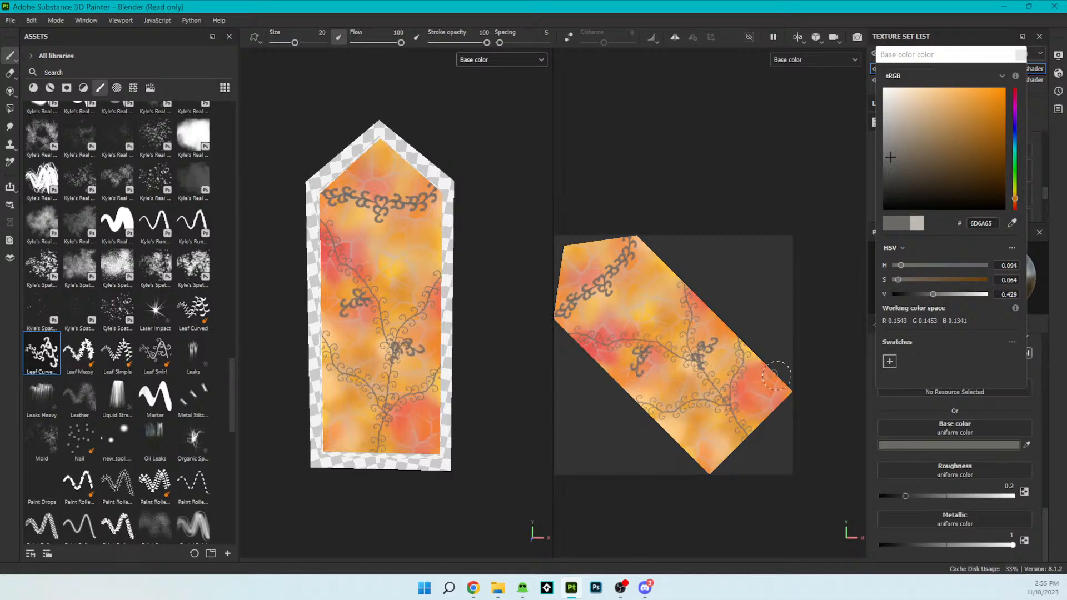
pyautogui.hotkey('ctrl', 'z')
pyautogui.hotkey('ctrl', 'z')
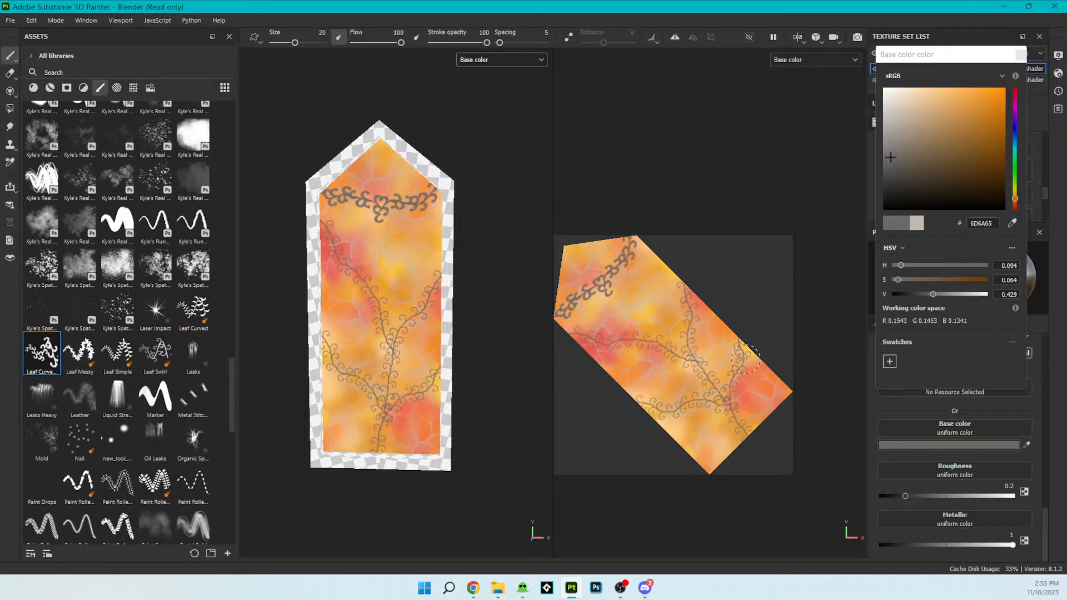
# - Look through the brush library, then switch to the alphas and apply Flower Sakura Simple to the brush
pyautogui.scroll(10, 186, 354)
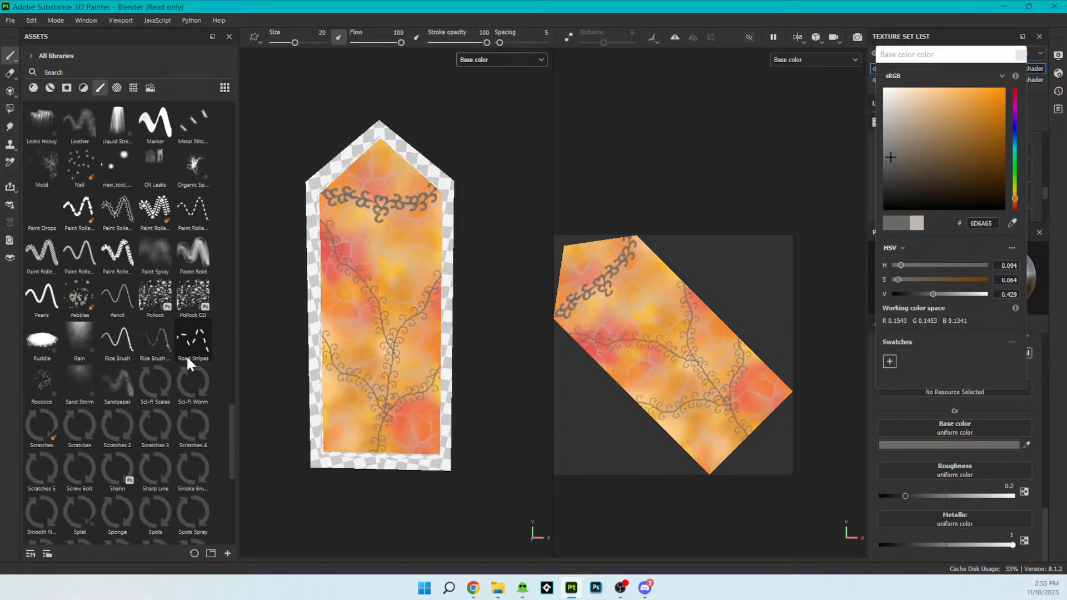
pyautogui.scroll(-3, 191, 381)
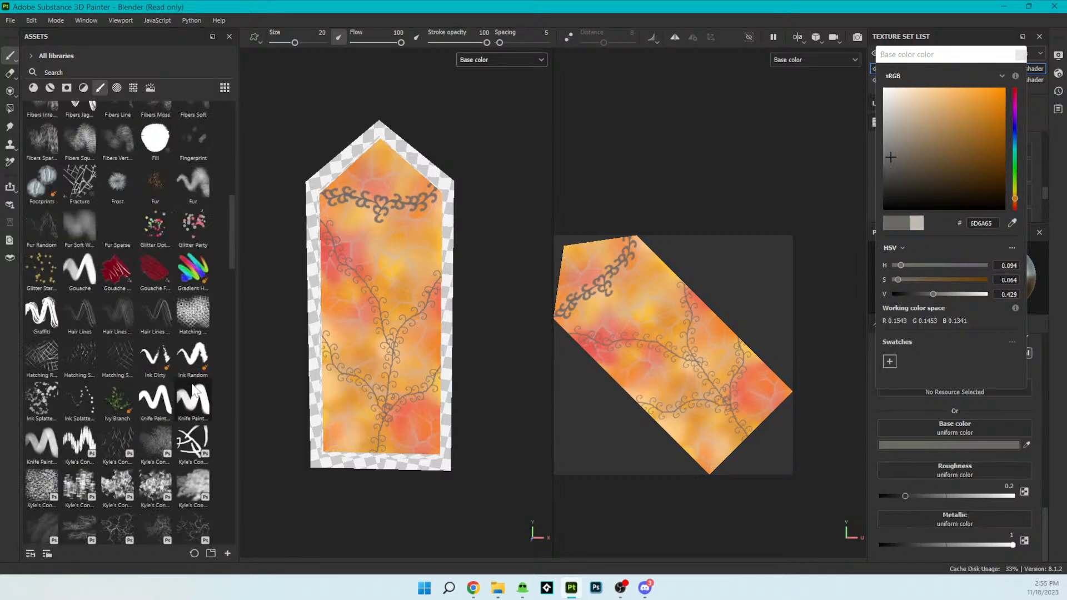
pyautogui.scroll(-10, 192, 383)
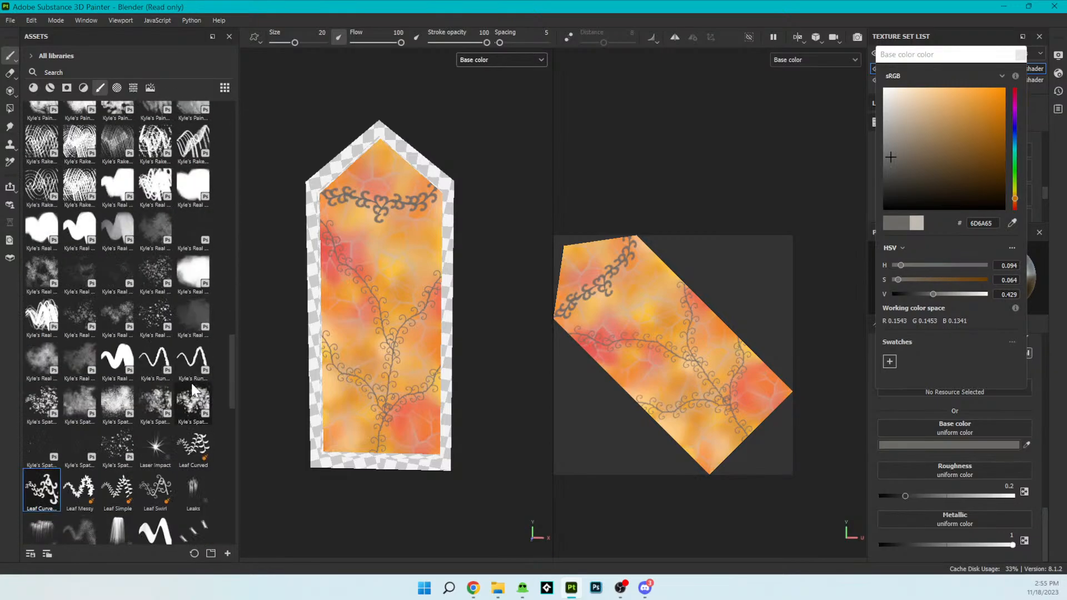
pyautogui.scroll(-15, 191, 389)
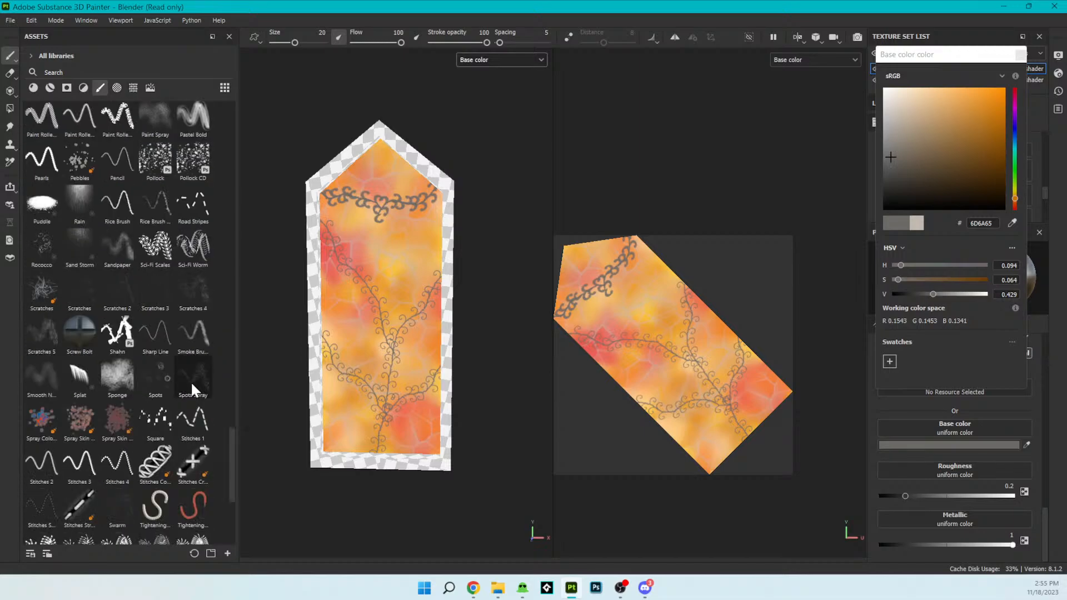
pyautogui.scroll(-6, 191, 381)
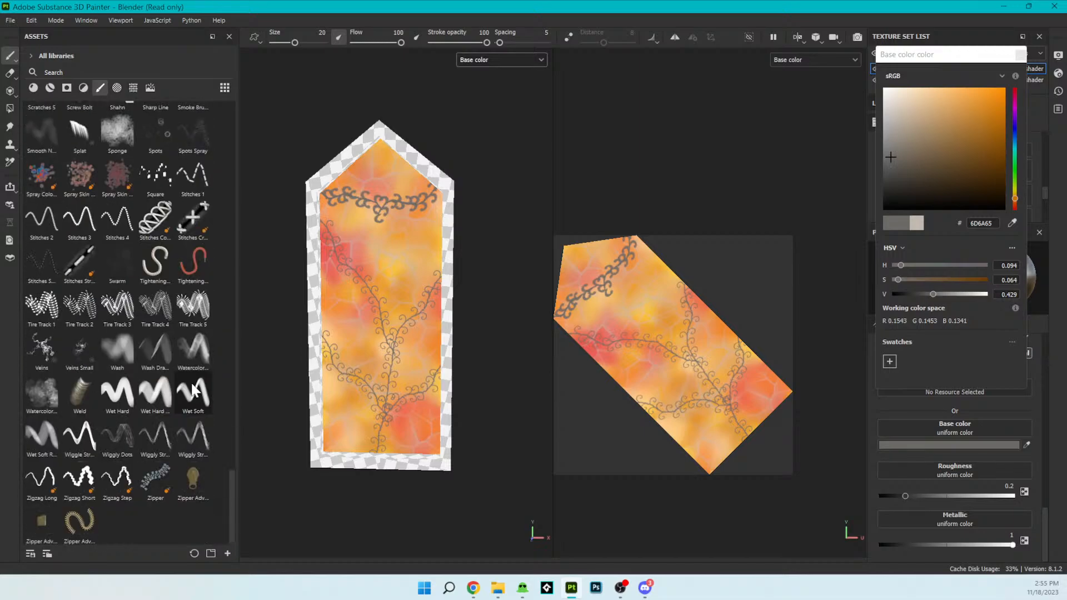
pyautogui.scroll(20, 194, 389)
pyautogui.click(117, 88)
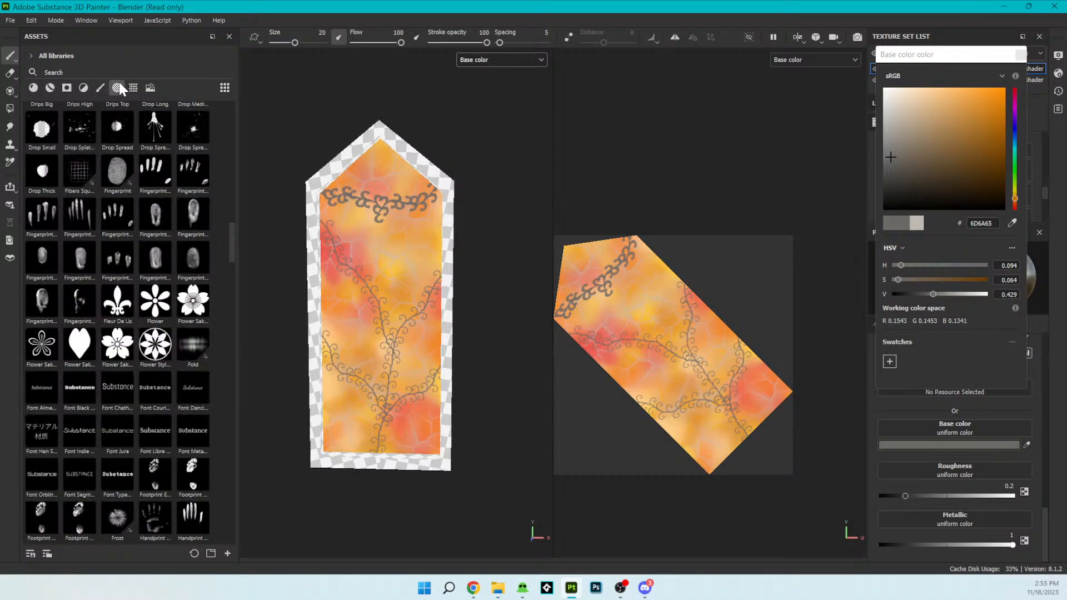
pyautogui.click(192, 301)
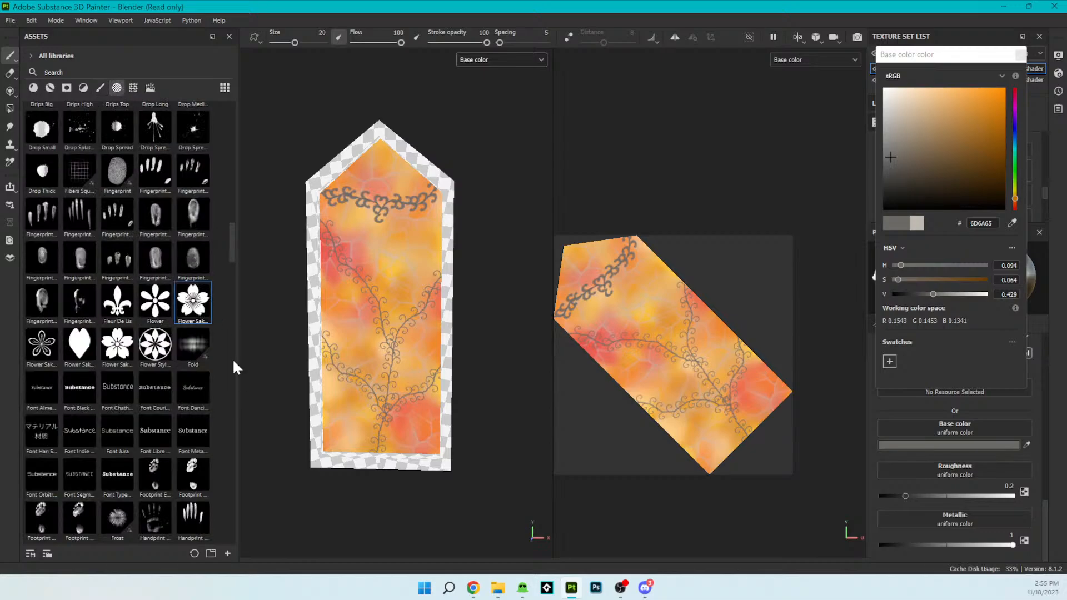
pyautogui.click(133, 343)
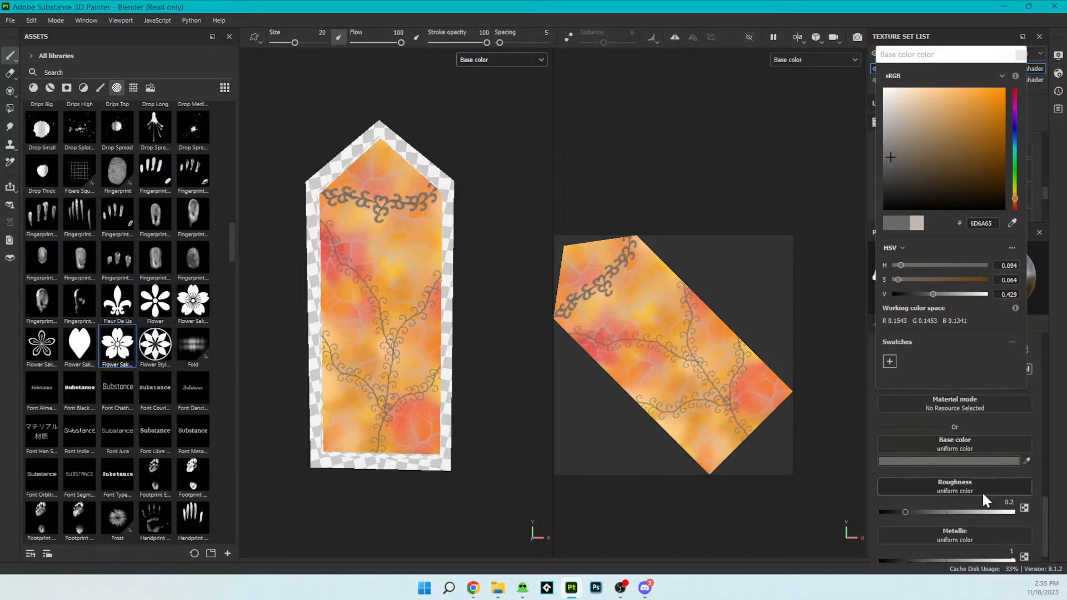
# - Sample a crimson red as the flower brush's base color
pyautogui.click(1026, 460)
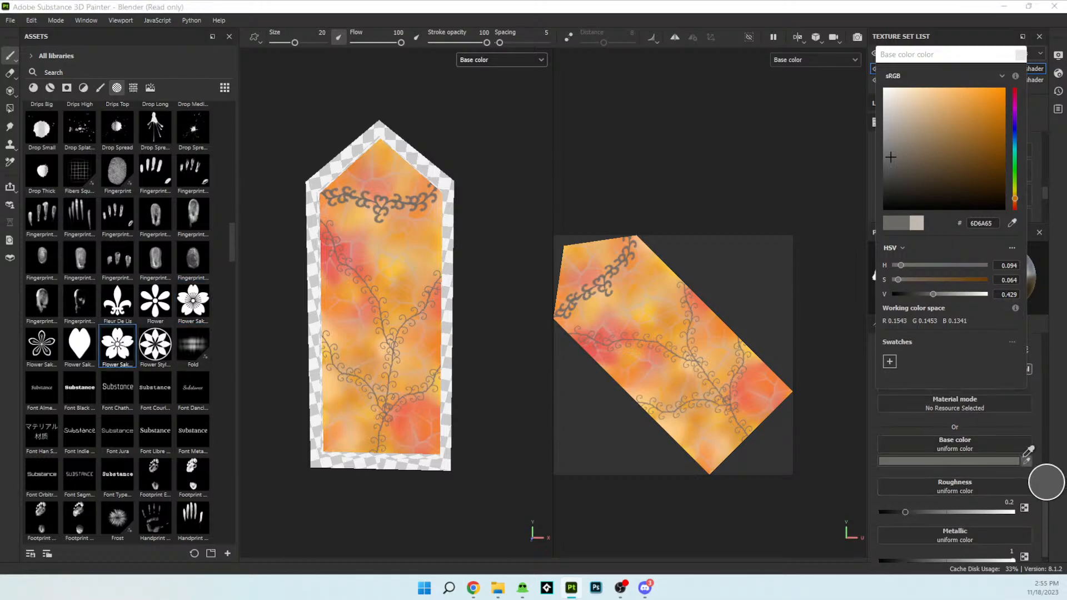
pyautogui.click(1003, 471)
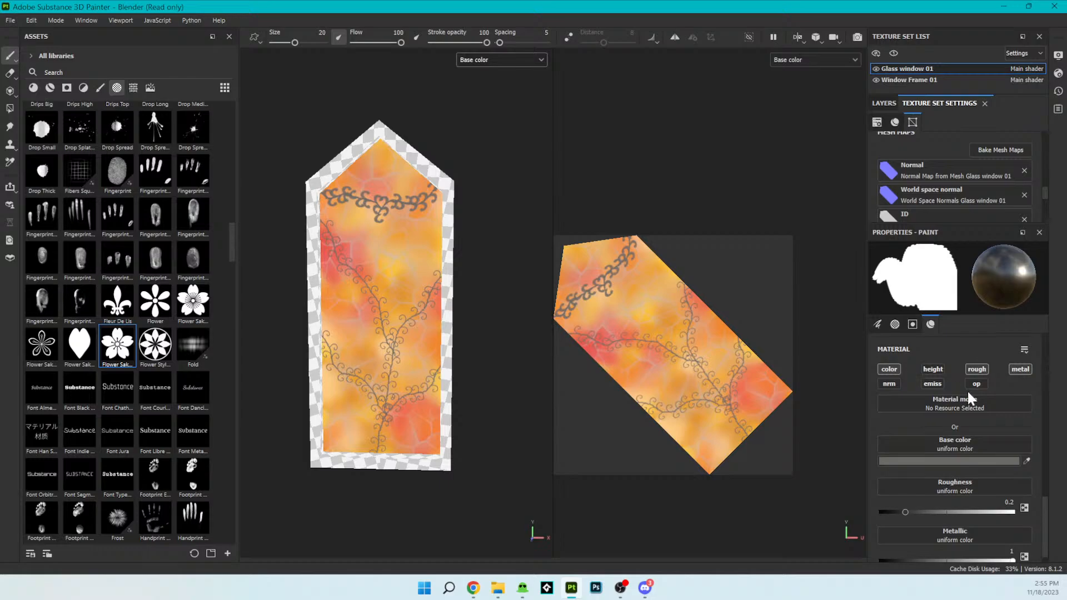
pyautogui.click(1026, 461)
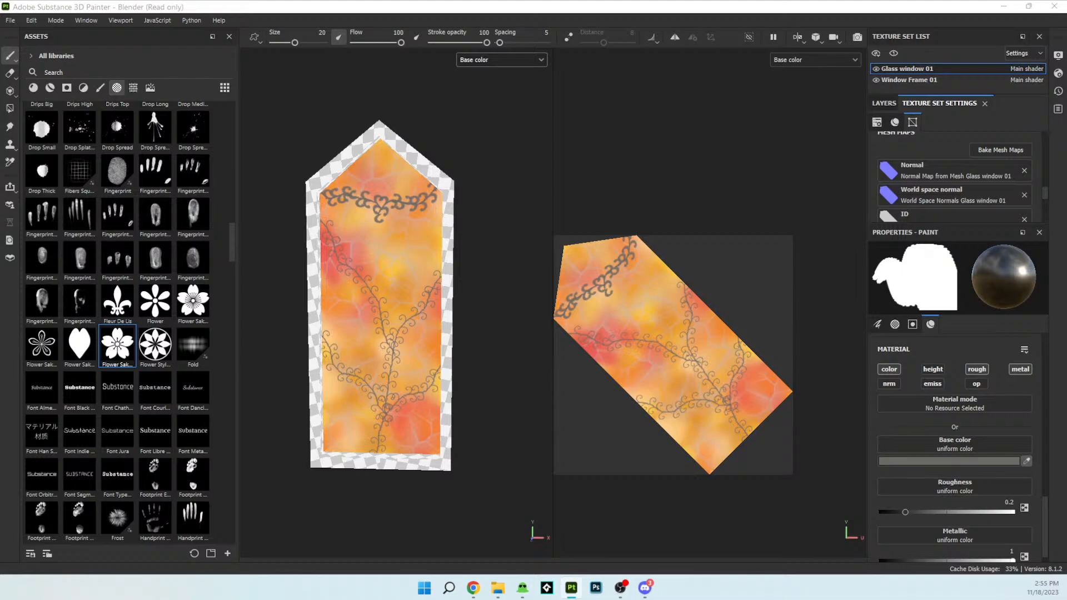
pyautogui.click(458, 148)
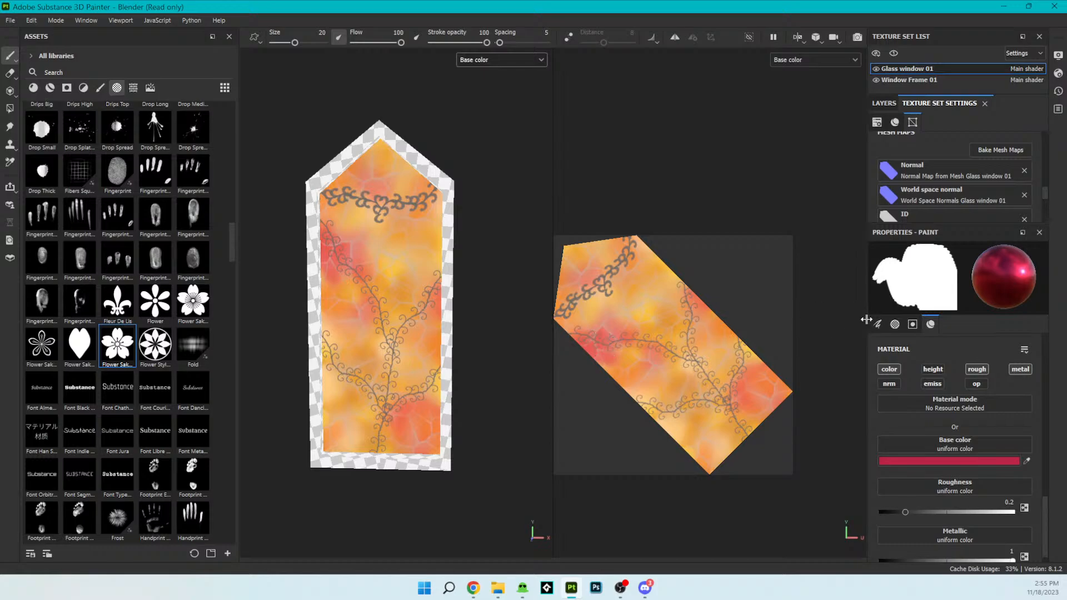
pyautogui.click(671, 318)
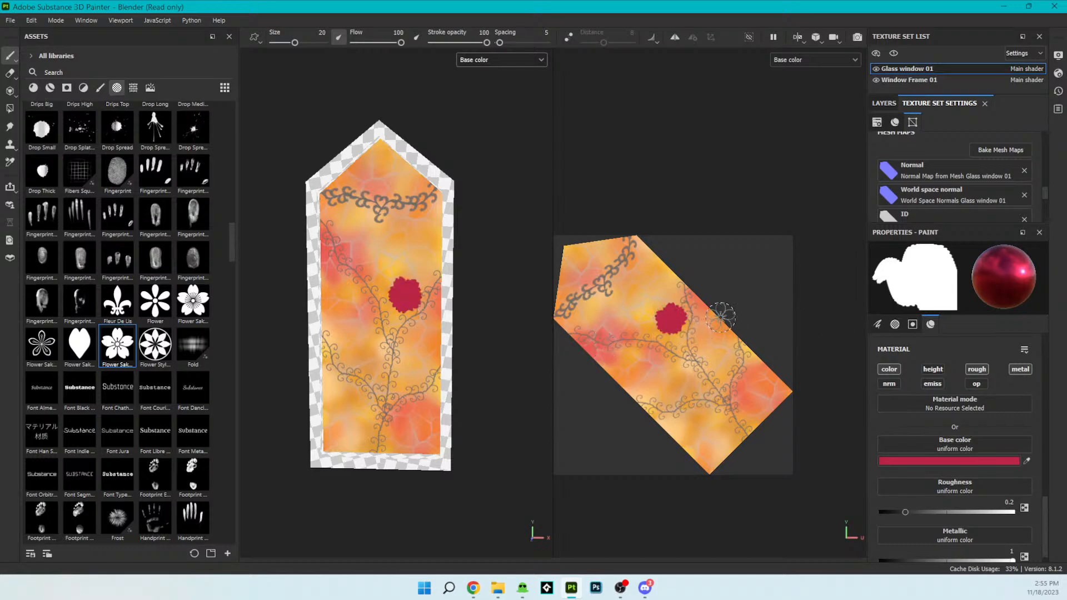
pyautogui.hotkey('ctrl', 'z')
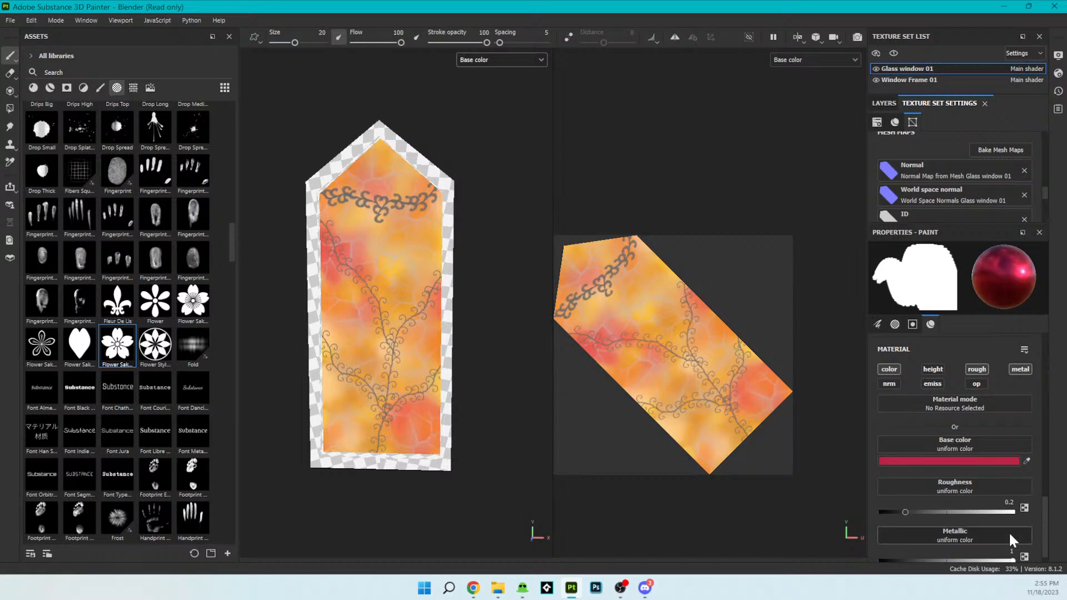
pyautogui.scroll(5, 1008, 531)
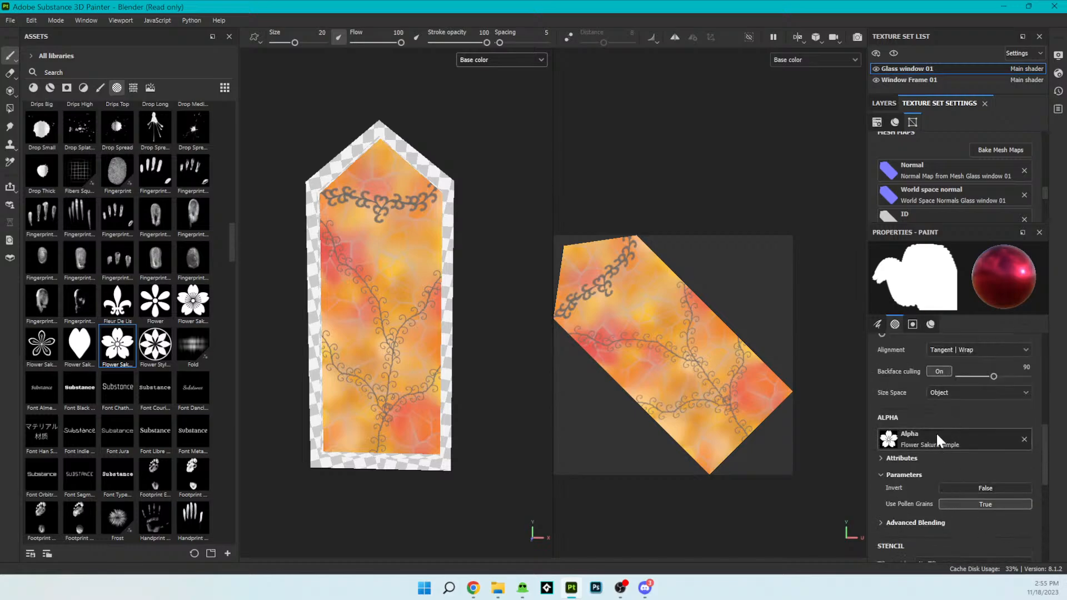
pyautogui.scroll(5, 978, 431)
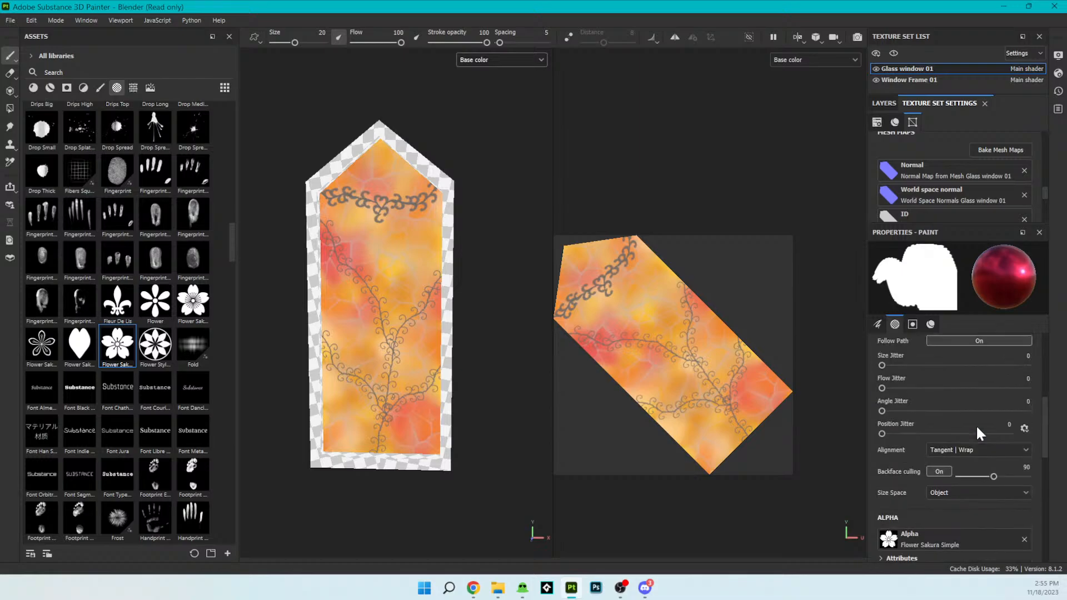
pyautogui.scroll(5, 976, 424)
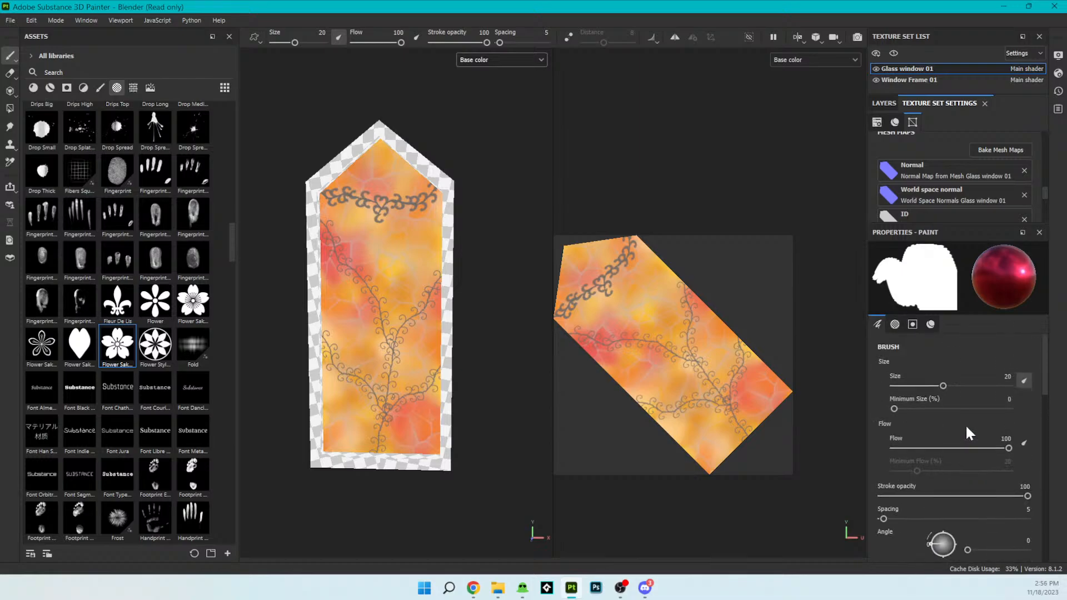
pyautogui.scroll(-8, 965, 461)
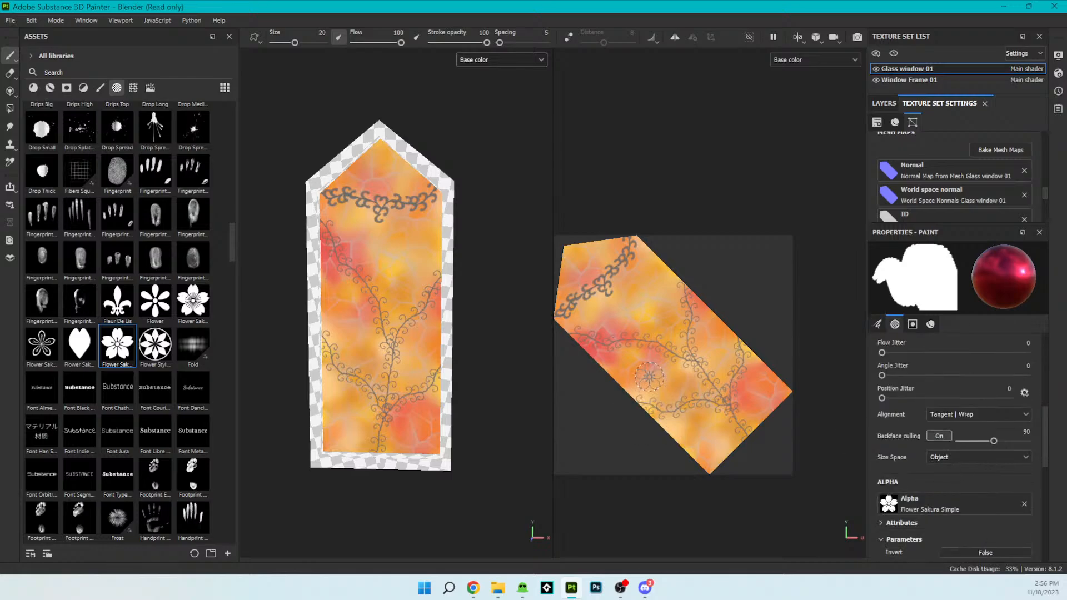
# - Stamp a small crimson sakura flower on the left vine over the red stain, undoing the blotted attempts
pyautogui.click(608, 340)
pyautogui.hotkey('ctrl', 'z')
pyautogui.click(611, 340)
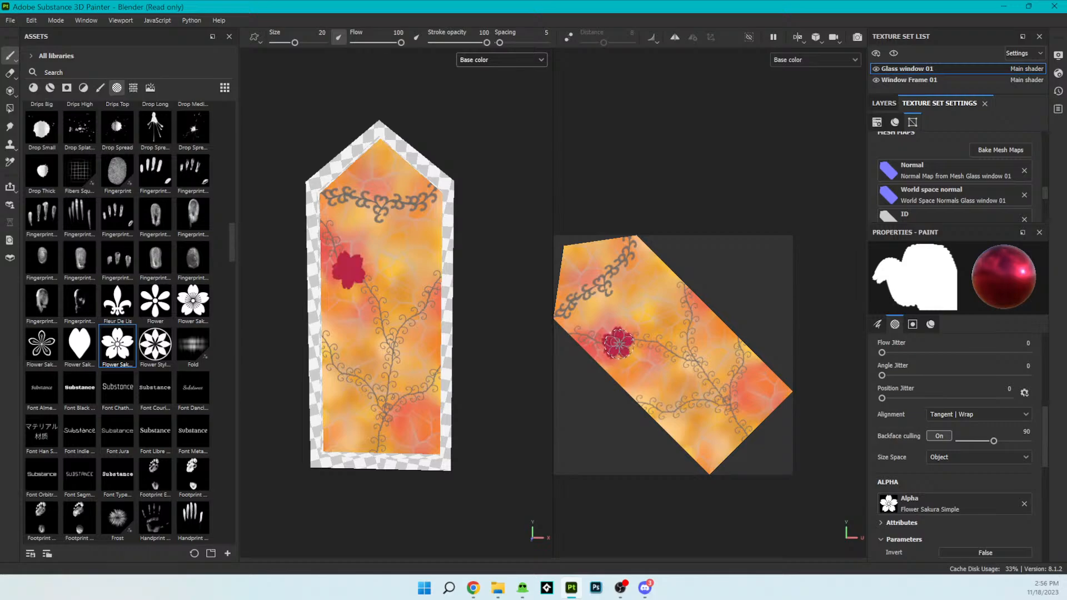
pyautogui.hotkey('ctrl', 'z')
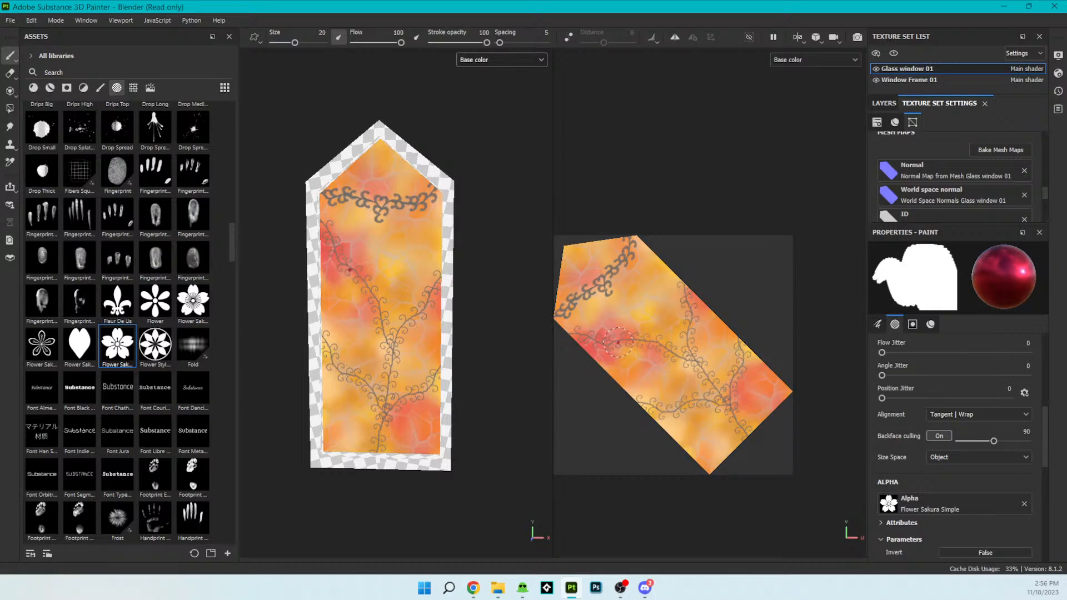
pyautogui.click(618, 342)
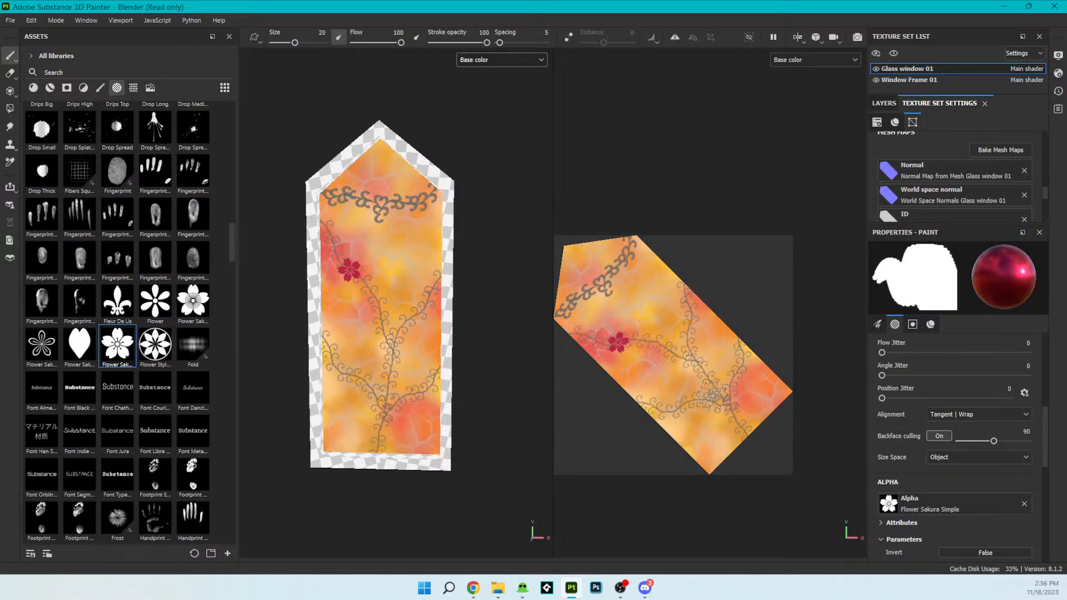
# - Stamp a larger crimson sakura flower on the lower-left vine of the glass pane
pyautogui.click(689, 401)
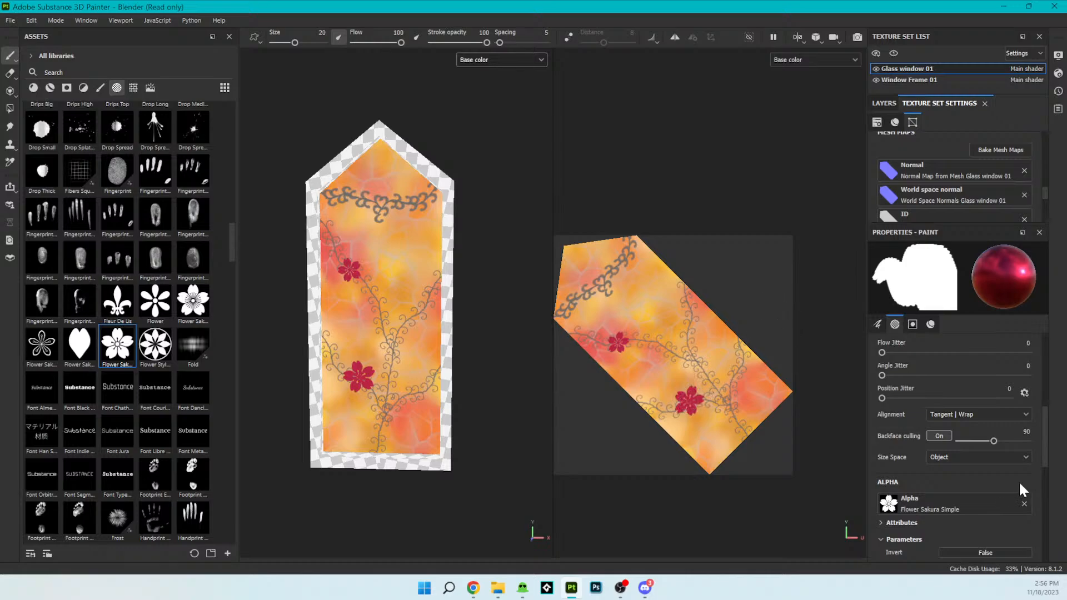
# - Sample a golden yellow as the brush's base color and stamp flowers on the lower-right vine and the upper-left vine tip, undoing the garland stamp
pyautogui.moveTo(1042, 456); pyautogui.dragTo(1041, 509)
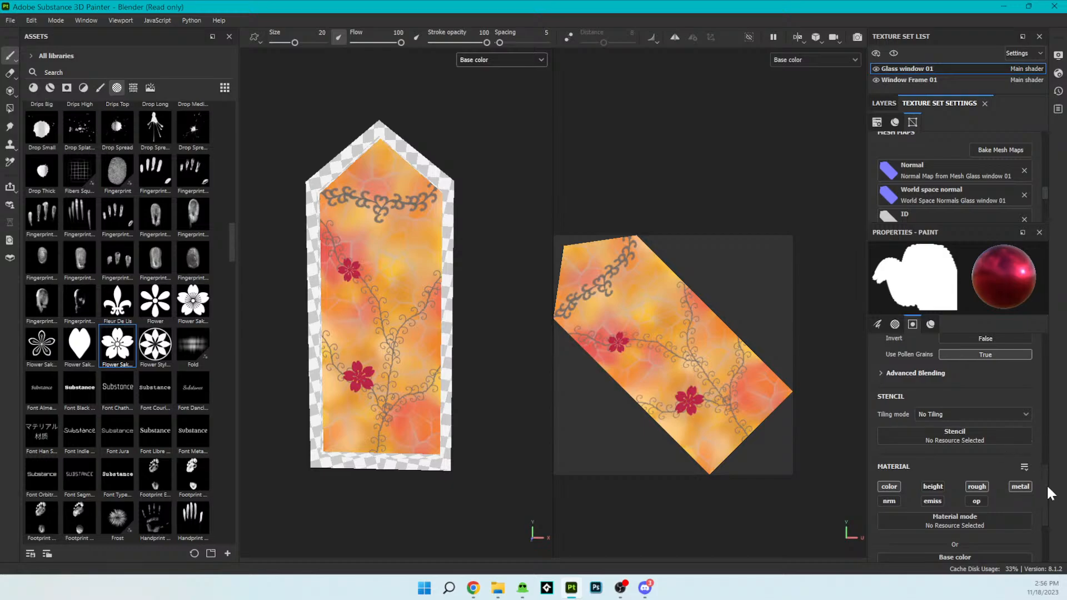
pyautogui.moveTo(1047, 492); pyautogui.dragTo(1049, 505)
pyautogui.scroll(-1, 1049, 506)
pyautogui.click(1026, 451)
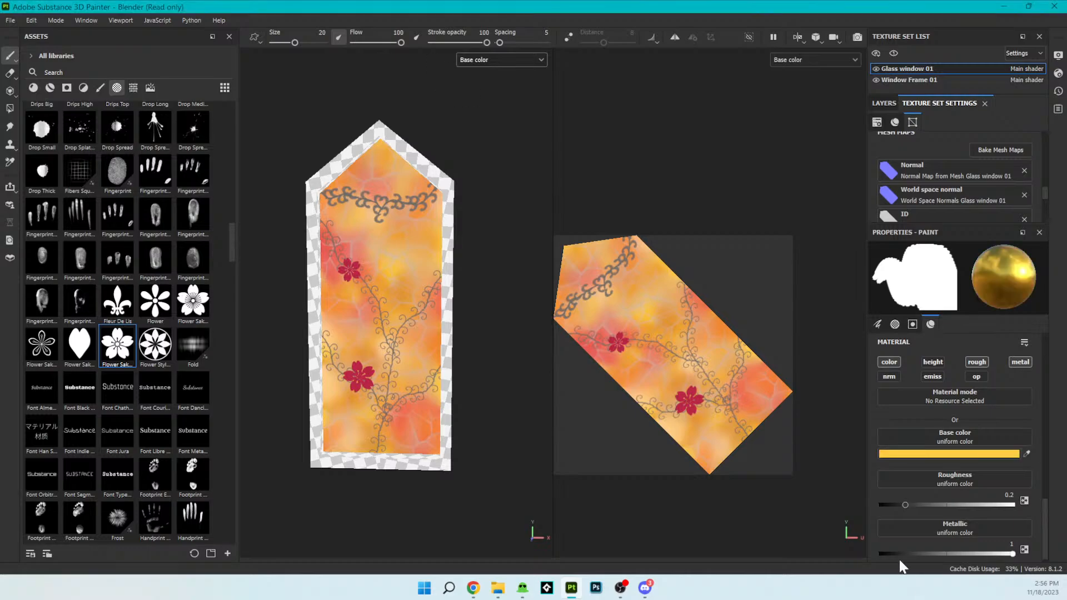
pyautogui.click(740, 362)
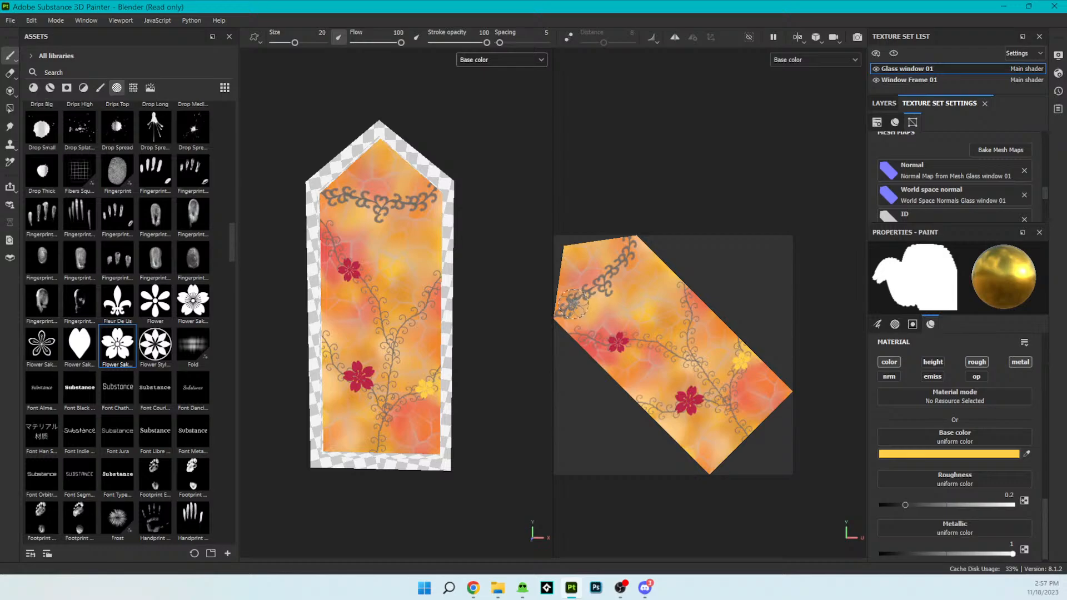
pyautogui.click(571, 302)
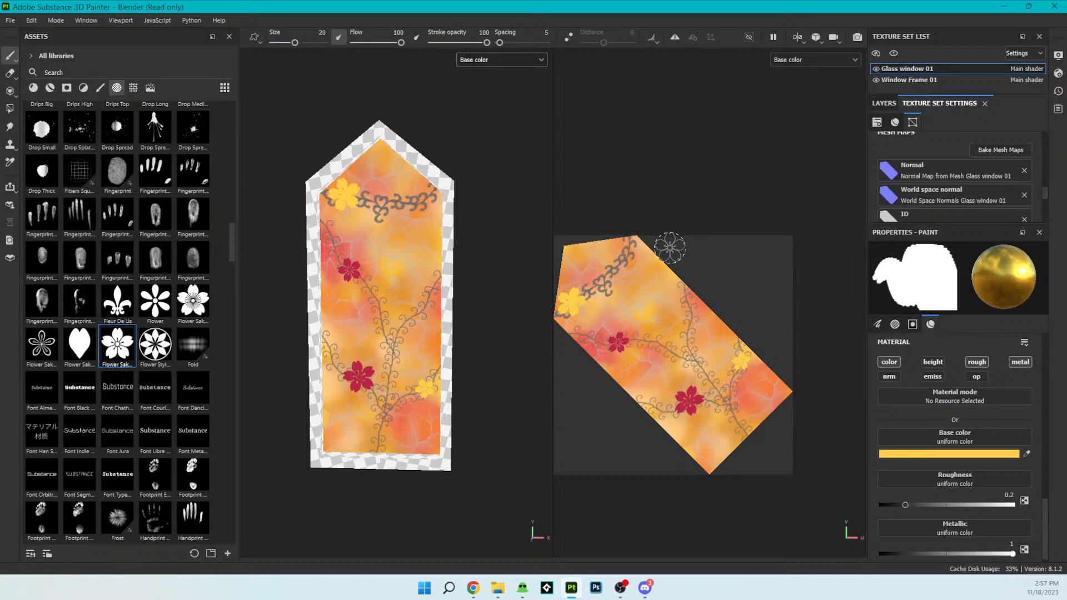
pyautogui.hotkey('ctrl', 'z')
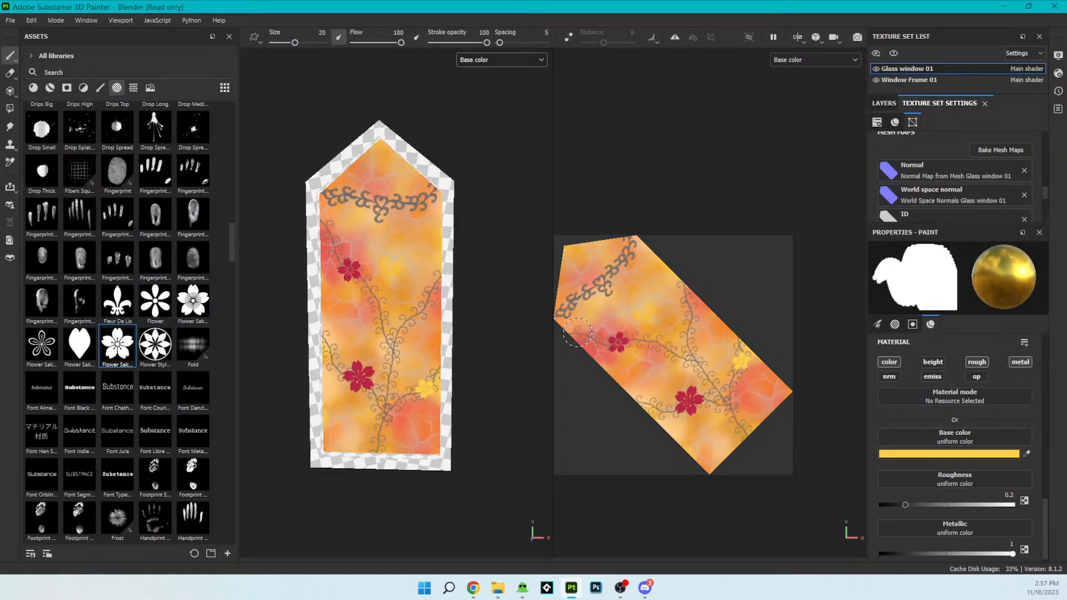
pyautogui.click(578, 333)
# - Sample the crimson again, switch to the detailed sakura alpha beside Flower, and stamp one flower beneath the garland's center
pyautogui.click(1026, 454)
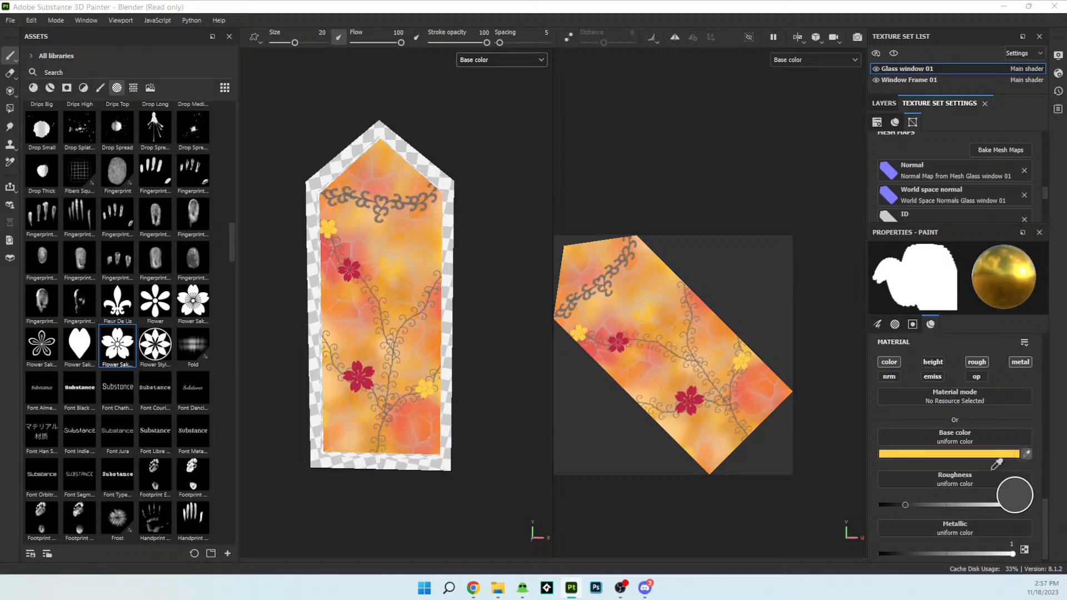
pyautogui.click(698, 405)
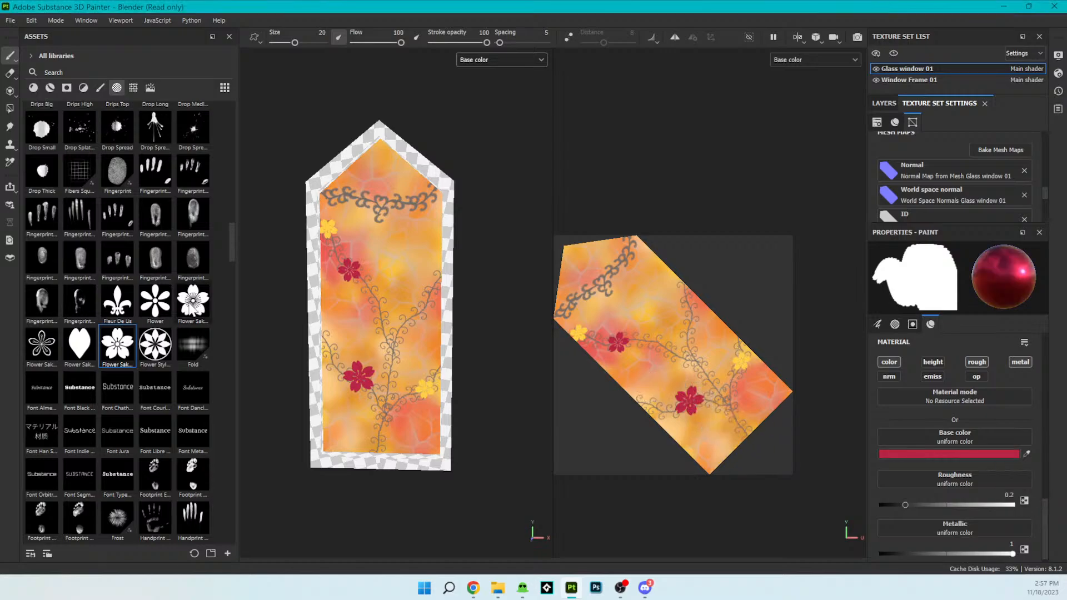
pyautogui.click(193, 300)
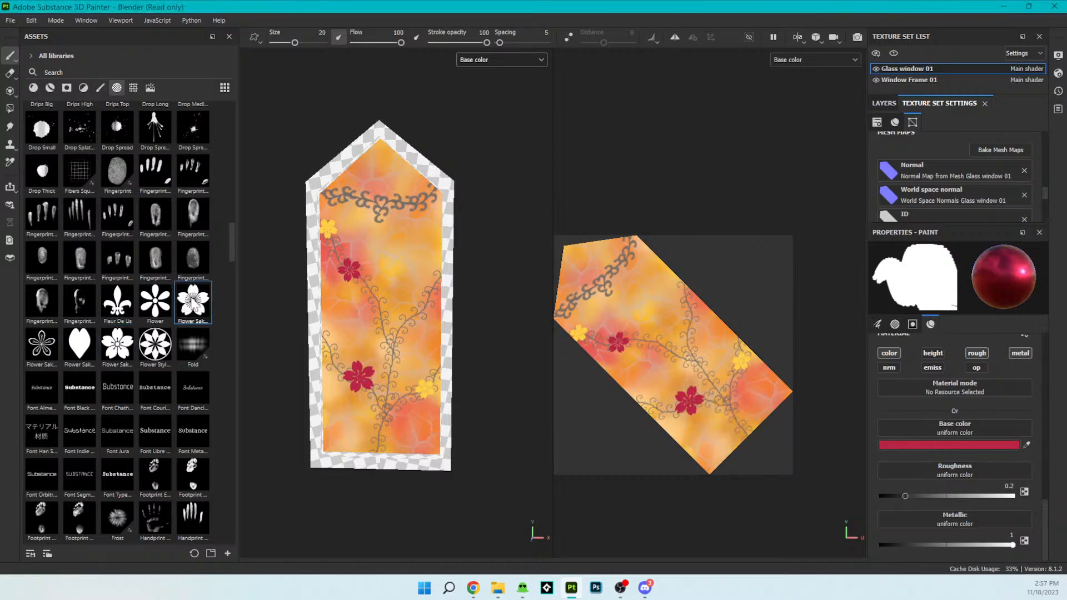
pyautogui.click(613, 296)
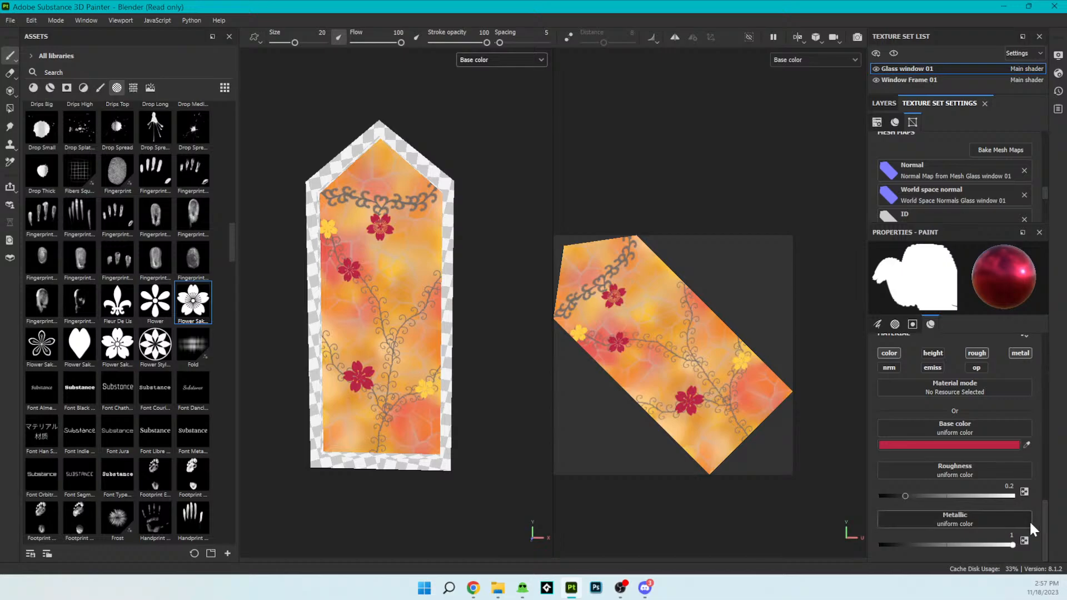
# - Sample a golden yellow from the glass and stamp detailed sakura flowers beneath both sides of the garland
pyautogui.click(1026, 445)
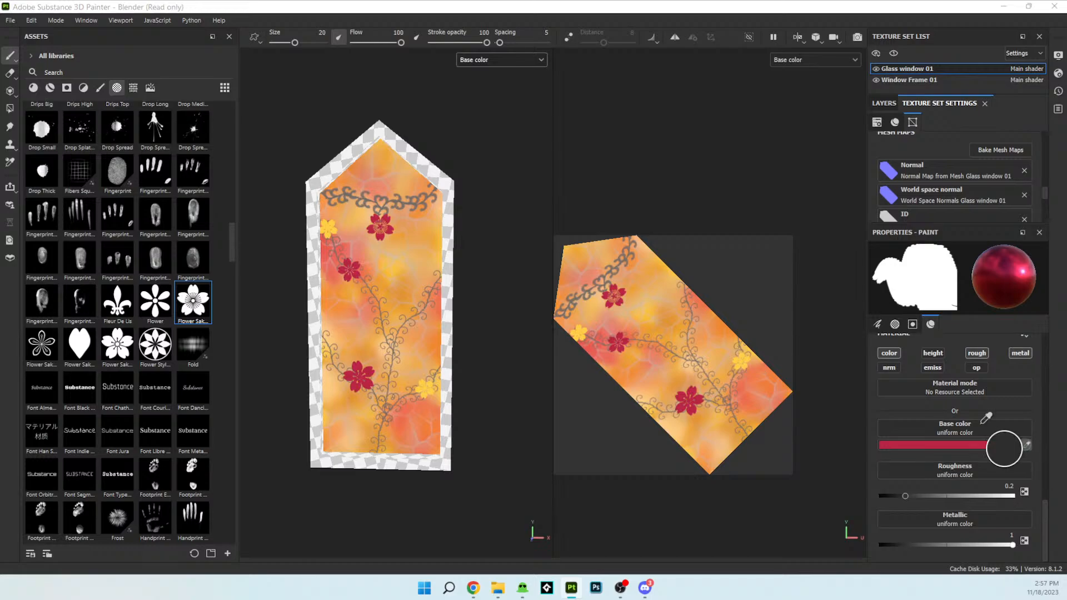
pyautogui.click(605, 352)
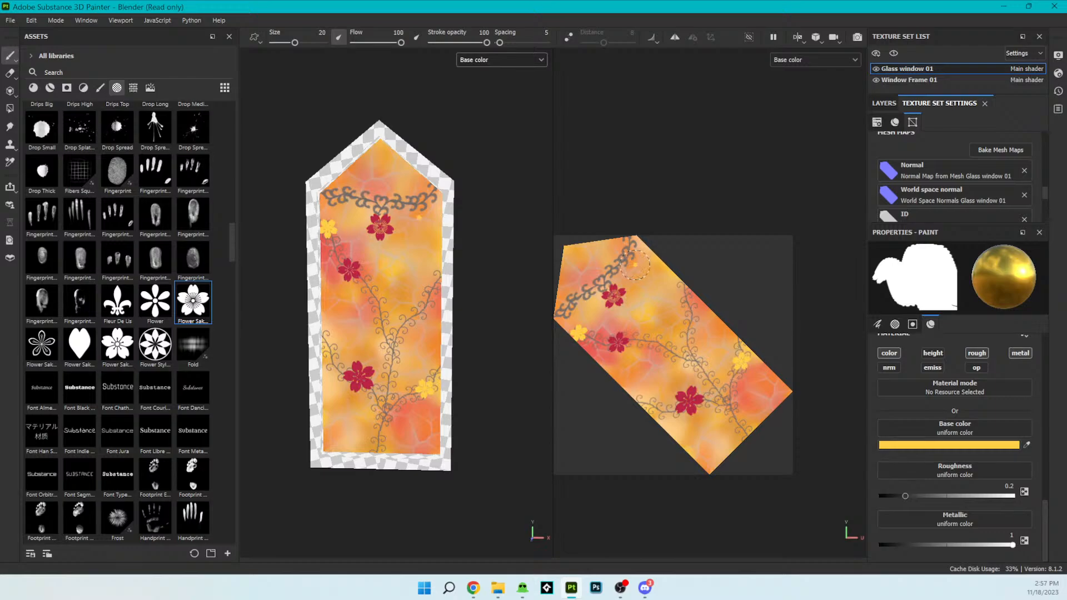
pyautogui.click(635, 266)
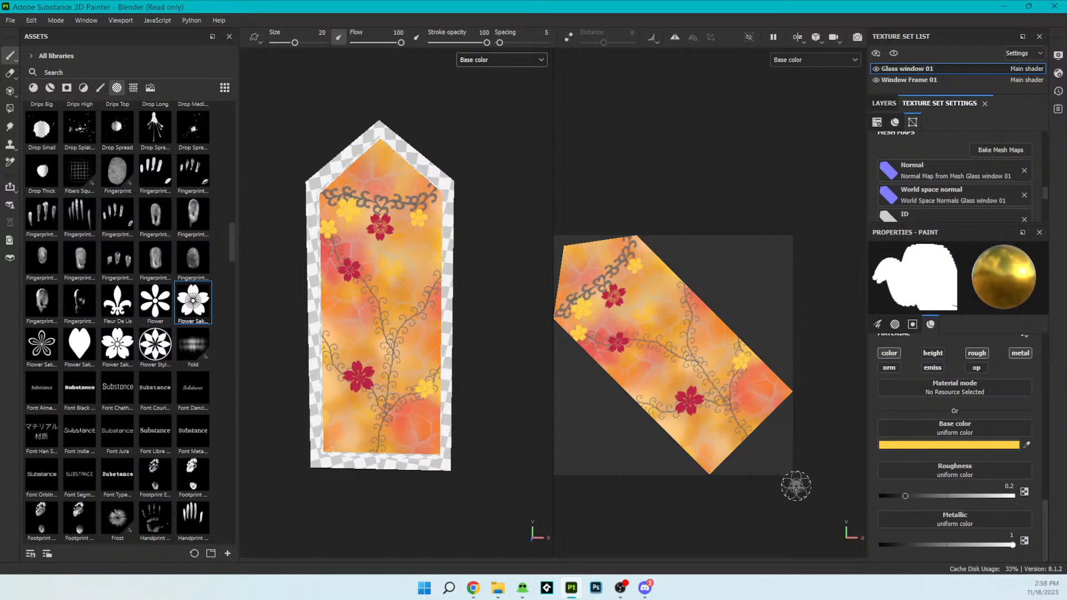
# - Set the brush's base color to blue 1B84C2 and stamp a sakura flower near the tip of the right vine
pyautogui.scroll(-4, 528, 374)
pyautogui.moveTo(446, 410)
pyautogui.keyDown('alt'); pyautogui.mouseDown()
pyautogui.moveTo(502, 435)
pyautogui.moveTo(466, 460)
pyautogui.moveTo(424, 395)
pyautogui.moveTo(445, 390)
pyautogui.mouseUp(); pyautogui.keyUp('alt')
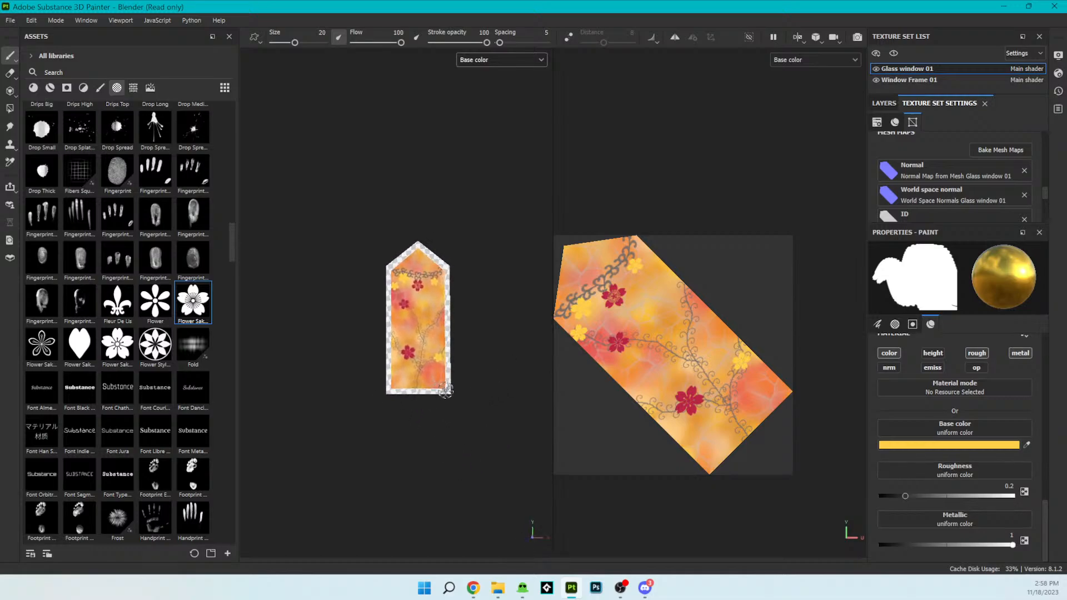
pyautogui.scroll(5, 446, 390)
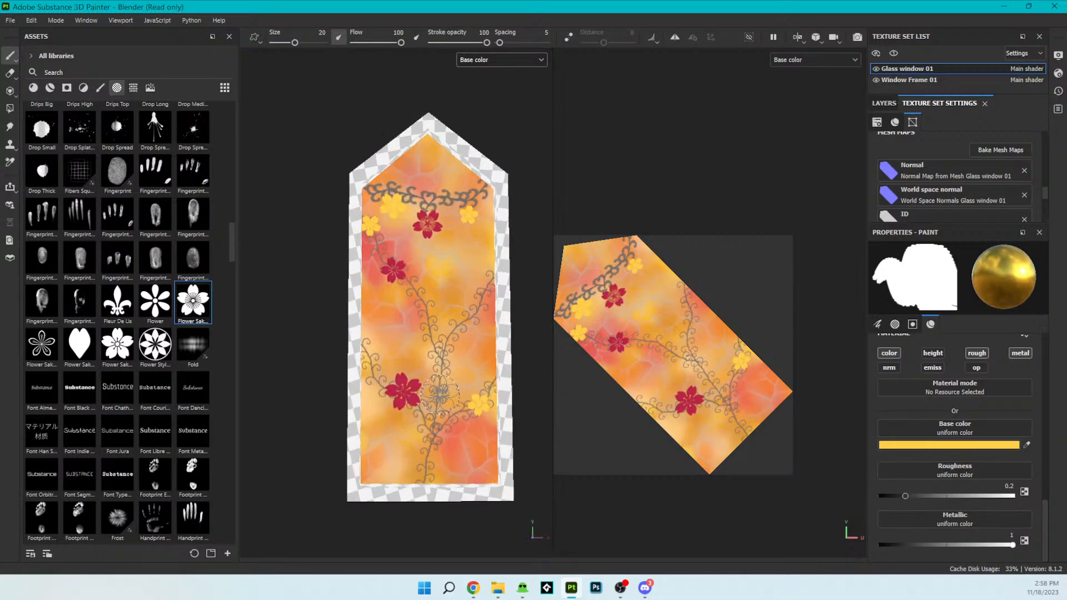
pyautogui.click(1013, 444)
pyautogui.moveTo(1013, 136); pyautogui.dragTo(987, 116)
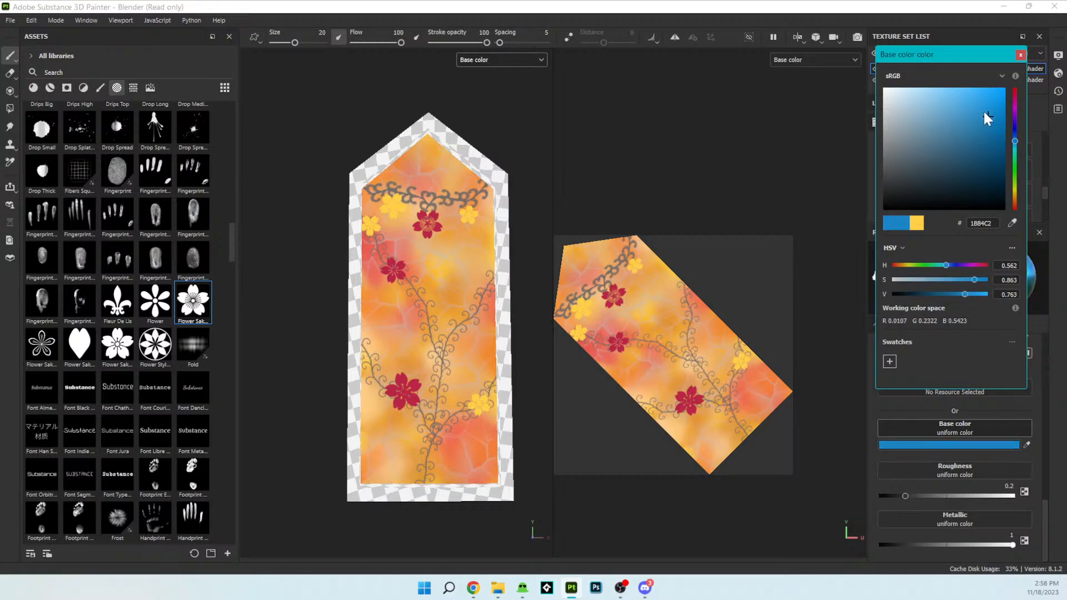
pyautogui.click(476, 299)
pyautogui.click(475, 299)
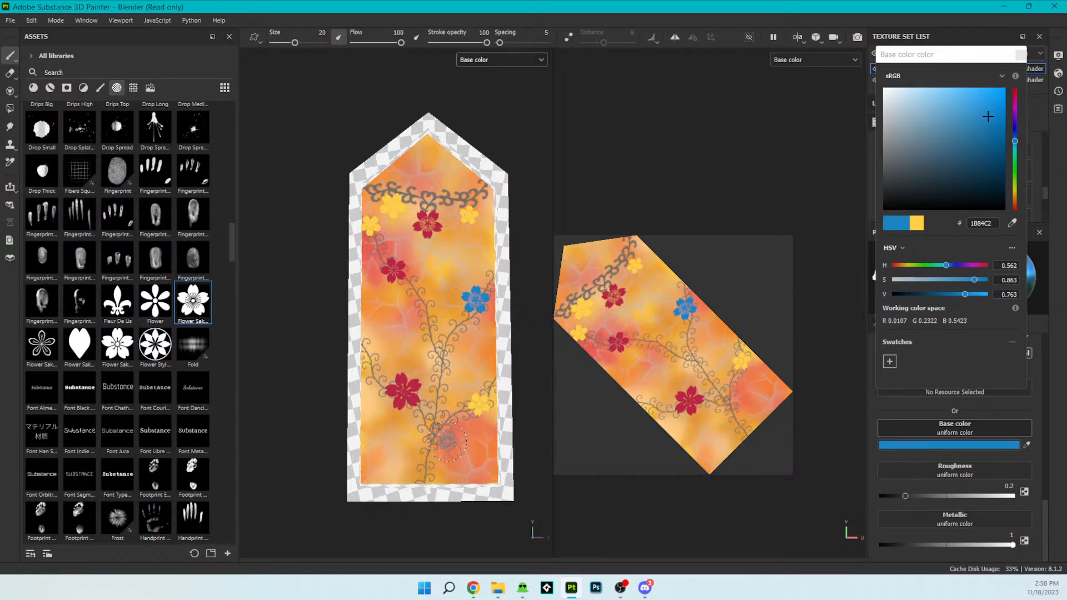
# - Stamp a small blue sakura flower on the lower-left vine beside the large crimson one, undoing and repeating the first attempt
pyautogui.click(371, 367)
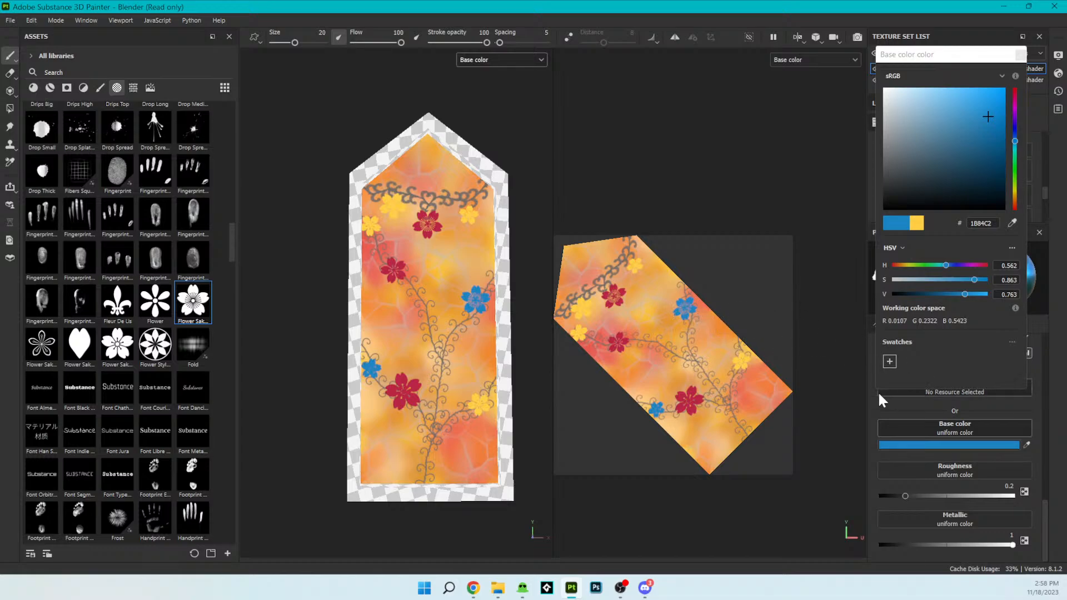
pyautogui.hotkey('ctrl', 'z')
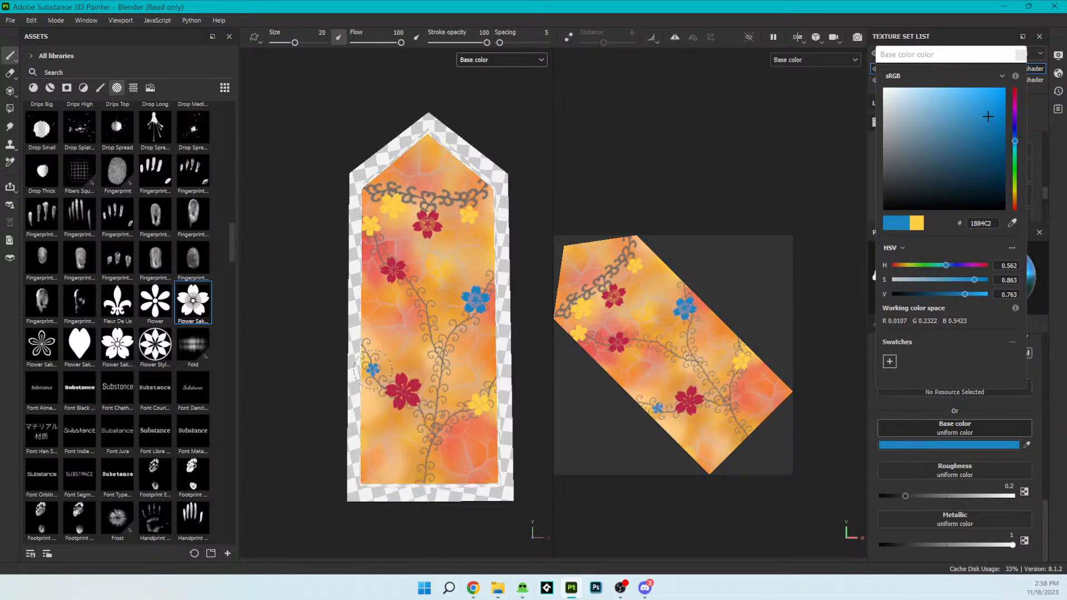
pyautogui.click(373, 369)
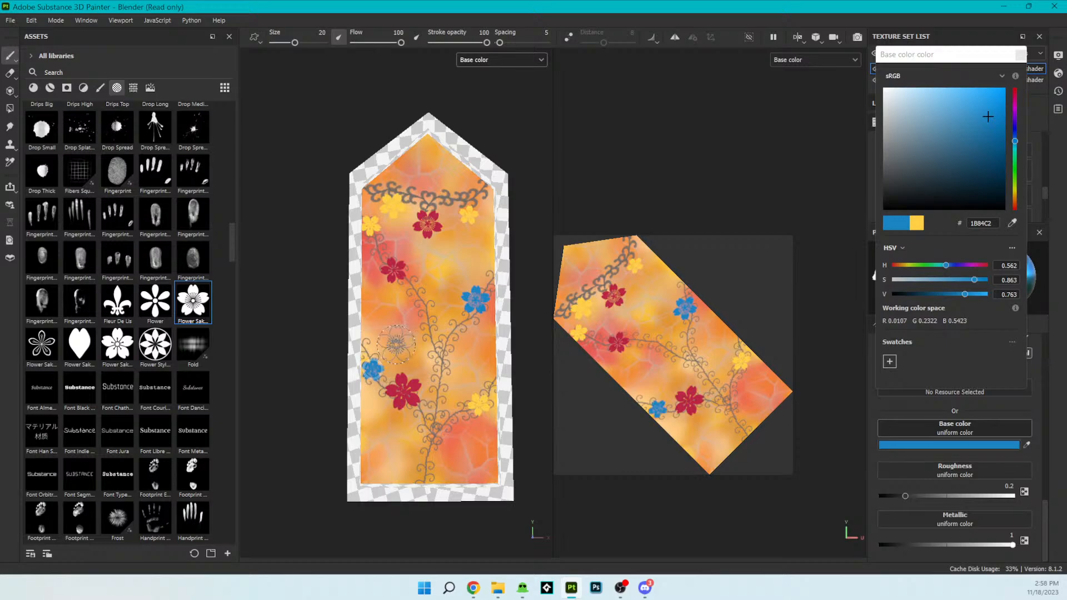
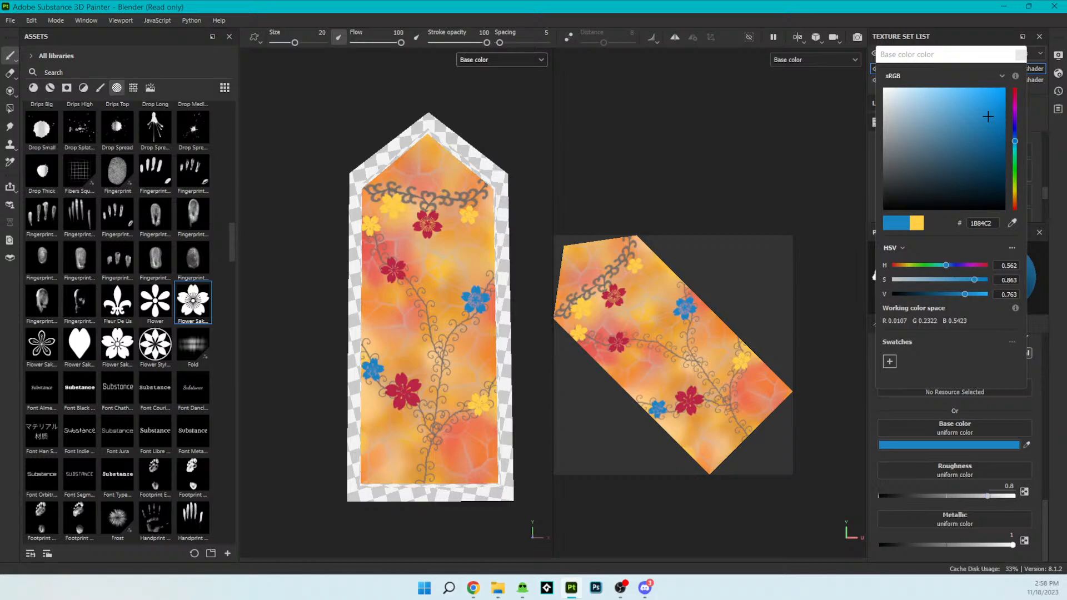
# - Set the brush's roughness to 0.5469 and its base color to purple 8E1BC2
pyautogui.moveTo(986, 497); pyautogui.dragTo(954, 505)
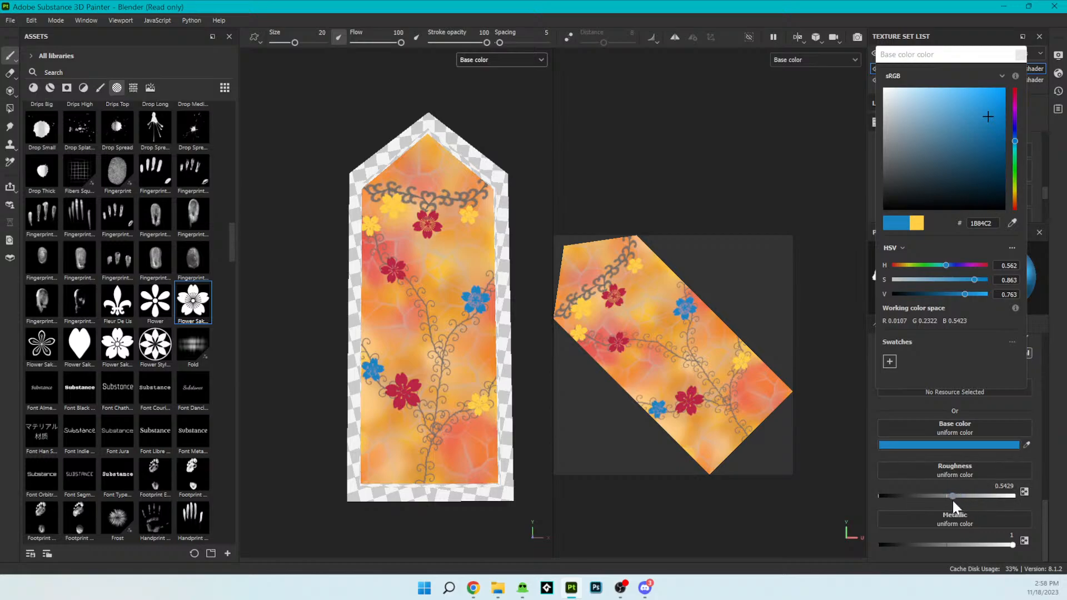
pyautogui.click(1010, 444)
pyautogui.click(995, 444)
pyautogui.moveTo(1014, 141); pyautogui.dragTo(1014, 116)
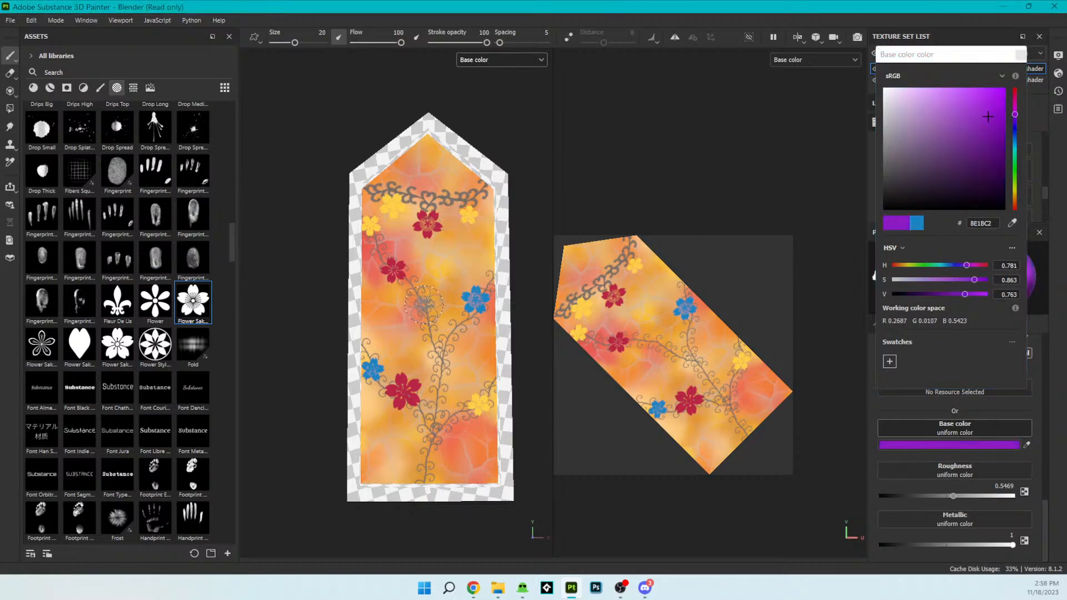
# - Stamp purple sakura flowers at the inner tip of the upper-left vine and below the lower-right vine
pyautogui.click(423, 304)
pyautogui.click(457, 428)
pyautogui.click(457, 428)
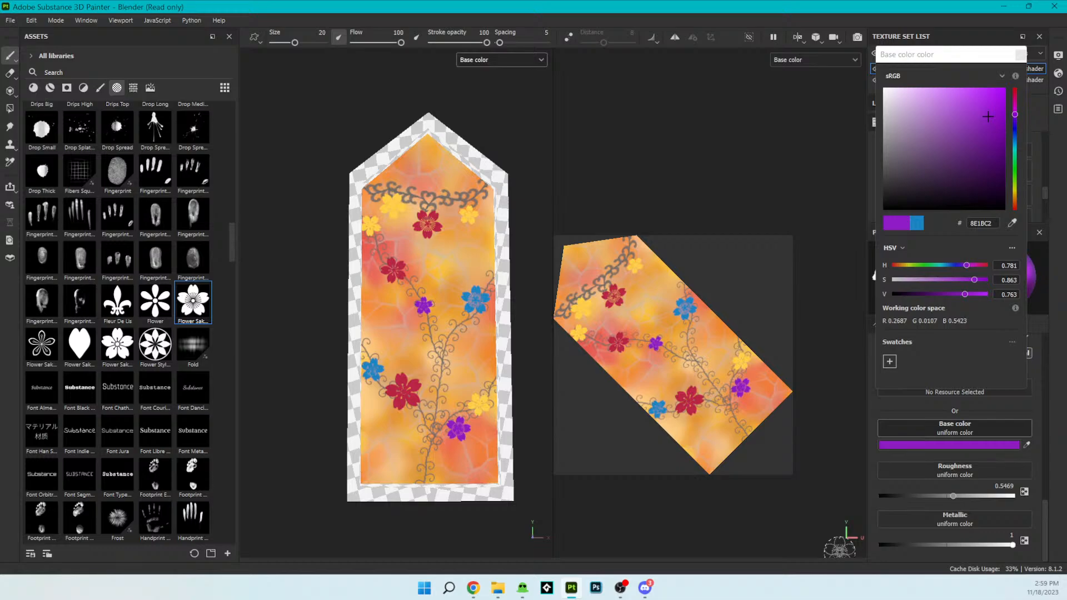
# - Choose the single-leaf Kyle Brush alpha and sample a light orange from the glass as the brush's base color
pyautogui.scroll(-3, 395, 313)
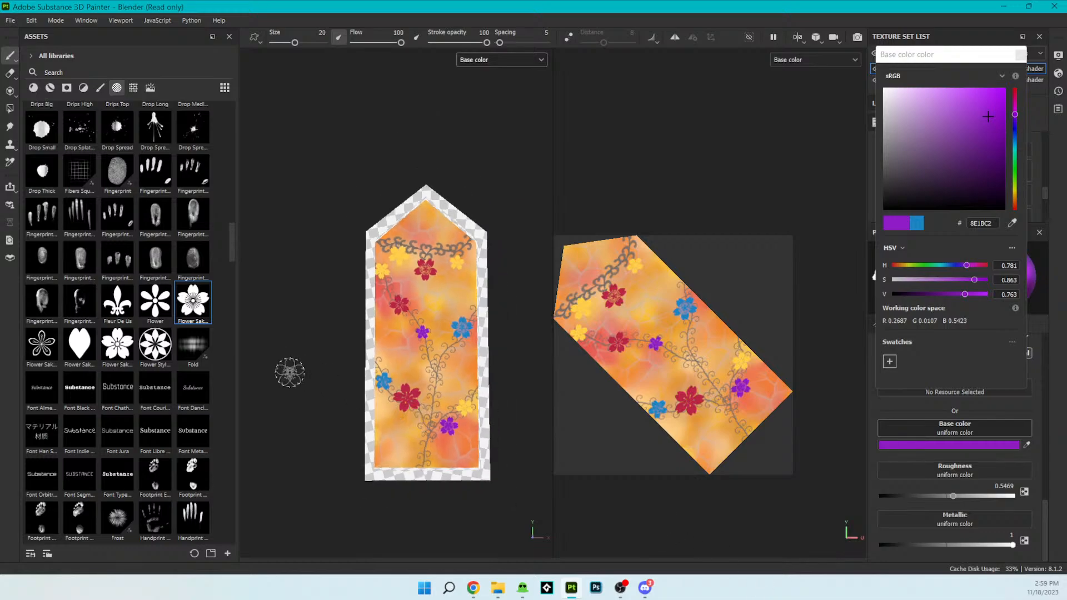
pyautogui.moveTo(489, 438)
pyautogui.keyDown('alt'); pyautogui.mouseDown()
pyautogui.moveTo(540, 459)
pyautogui.moveTo(509, 466)
pyautogui.moveTo(470, 396)
pyautogui.moveTo(393, 445)
pyautogui.moveTo(433, 479)
pyautogui.moveTo(519, 495)
pyautogui.moveTo(503, 440)
pyautogui.moveTo(482, 441)
pyautogui.mouseUp(); pyautogui.keyUp('alt')
pyautogui.scroll(4, 445, 441)
pyautogui.keyDown('alt'); pyautogui.moveTo(429, 392); pyautogui.dragTo(430, 419, button='middle'); pyautogui.keyUp('alt')
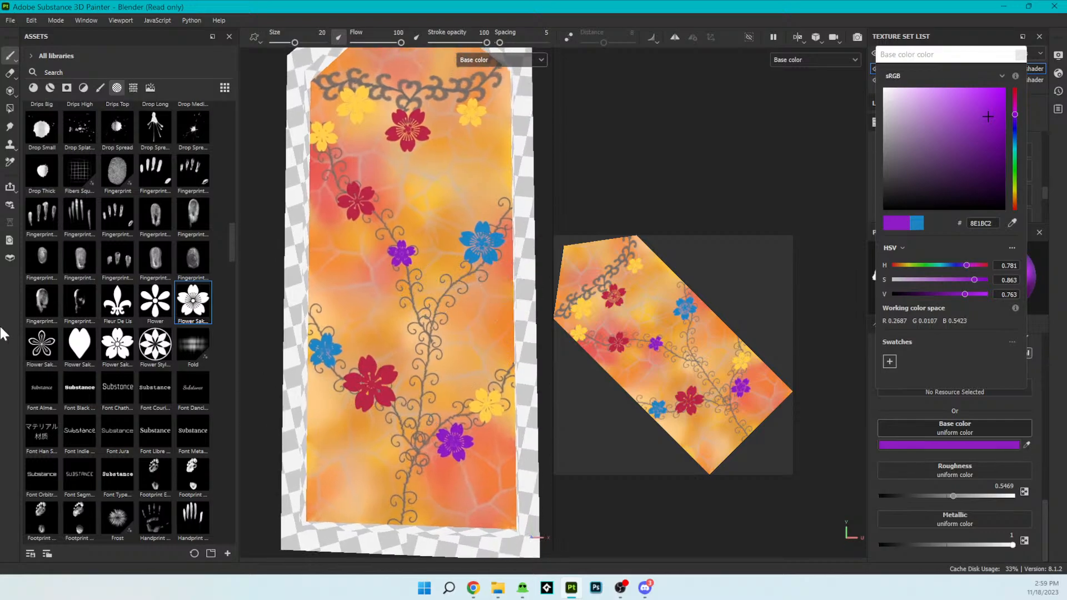
pyautogui.scroll(-10, 154, 333)
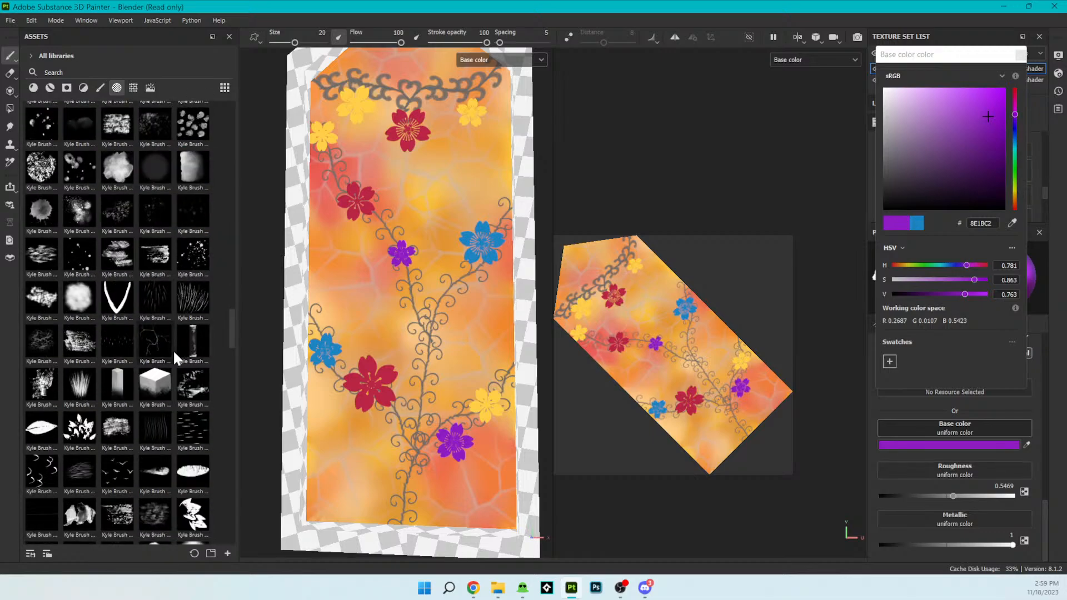
pyautogui.scroll(-5, 176, 359)
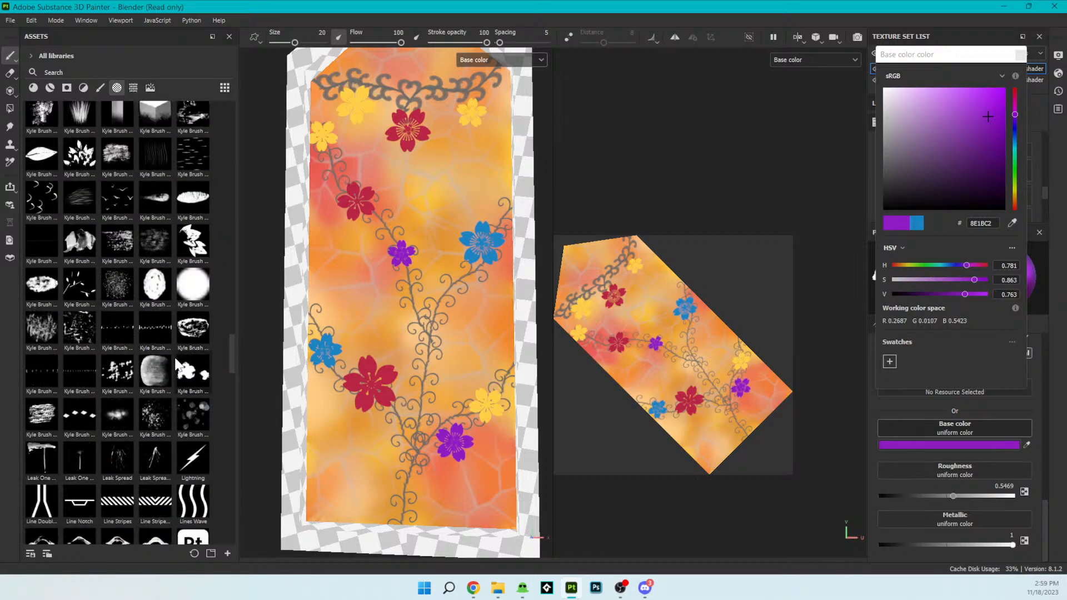
pyautogui.scroll(3, 175, 367)
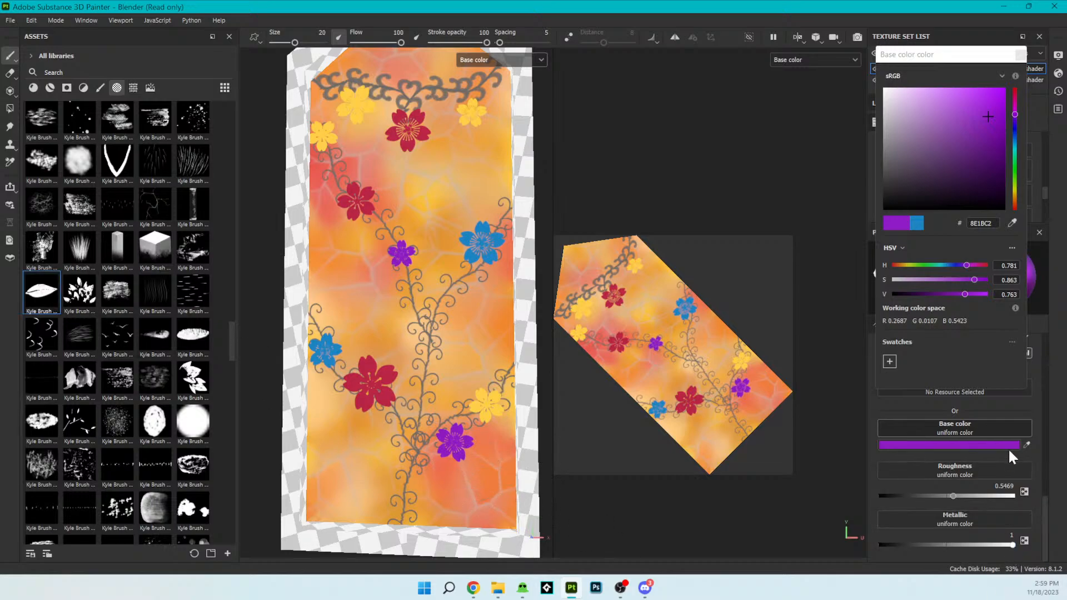
pyautogui.click(1026, 444)
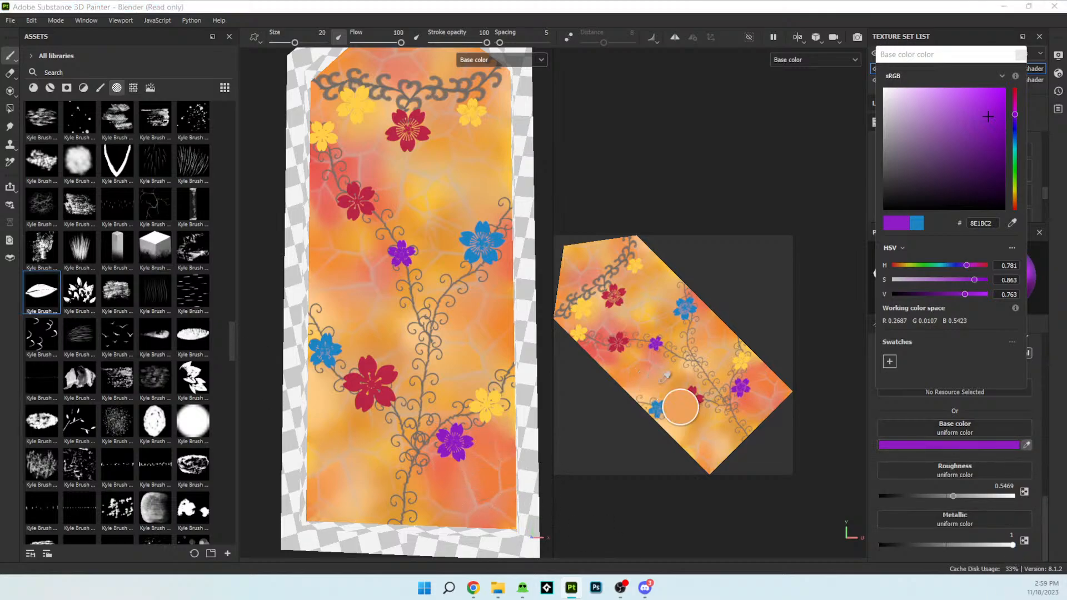
pyautogui.click(712, 436)
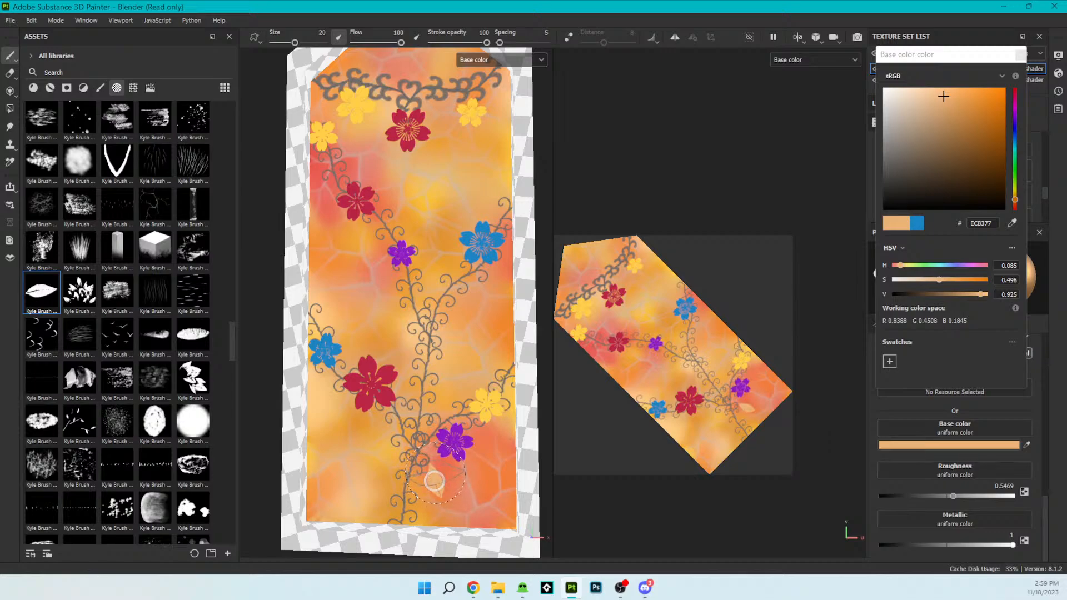
# - Try stamping a light orange leaf beside the main stem near the window's base, then undo it
pyautogui.click(427, 479)
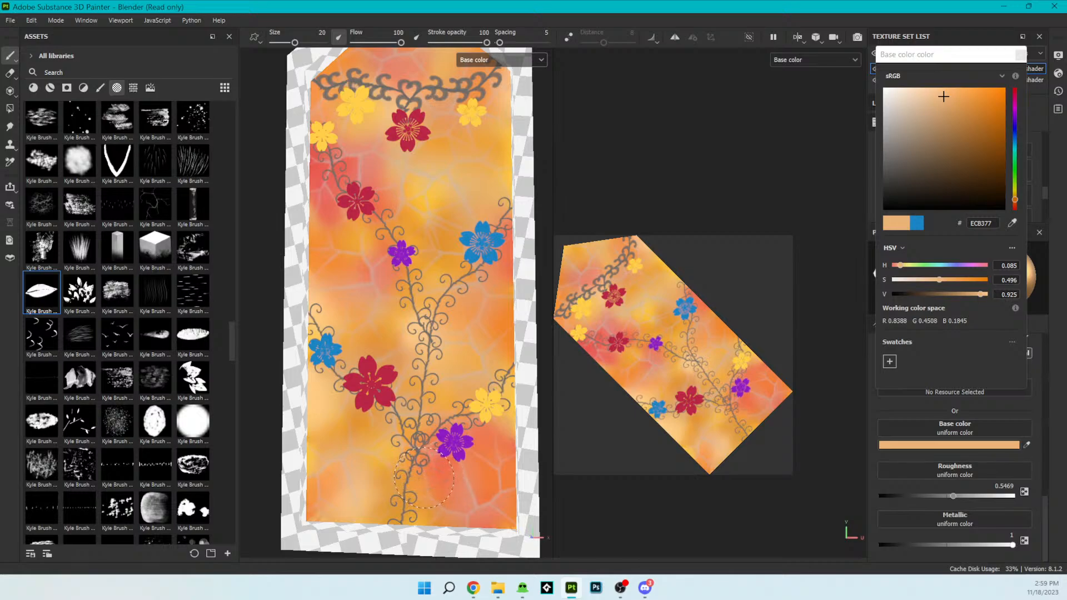
pyautogui.click(425, 477)
pyautogui.hotkey('ctrl', 'z')
pyautogui.hotkey('ctrl', 'y')
pyautogui.hotkey('ctrl', 'z')
# - Set the brush's base color to red E03535
pyautogui.moveTo(979, 92); pyautogui.dragTo(1025, 86)
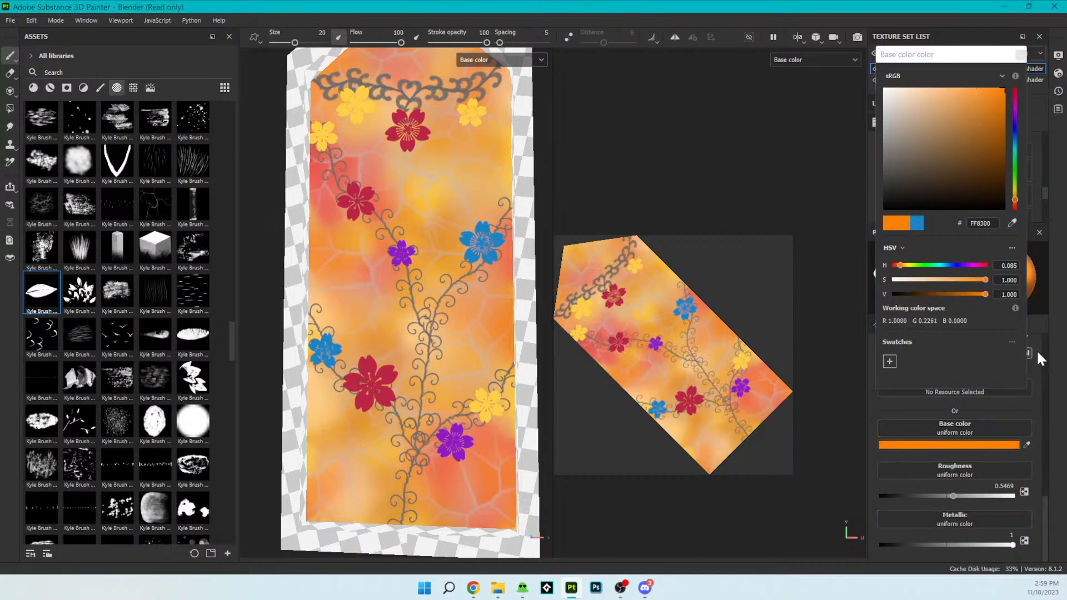
pyautogui.moveTo(1015, 97)
pyautogui.mouseDown()
pyautogui.moveTo(1015, 84)
pyautogui.moveTo(966, 92)
pyautogui.moveTo(994, 102)
pyautogui.moveTo(976, 101)
pyautogui.mouseUp()
pyautogui.click(967, 97)
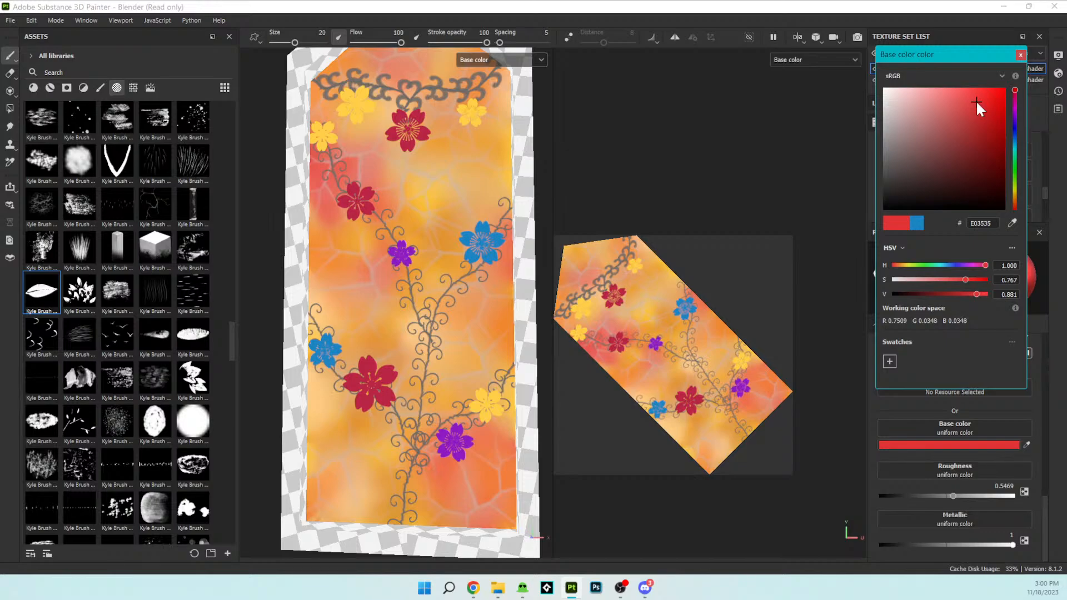
# - Try stamping red leaves beside the main stem near the window's base, undoing each attempt
pyautogui.click(405, 471)
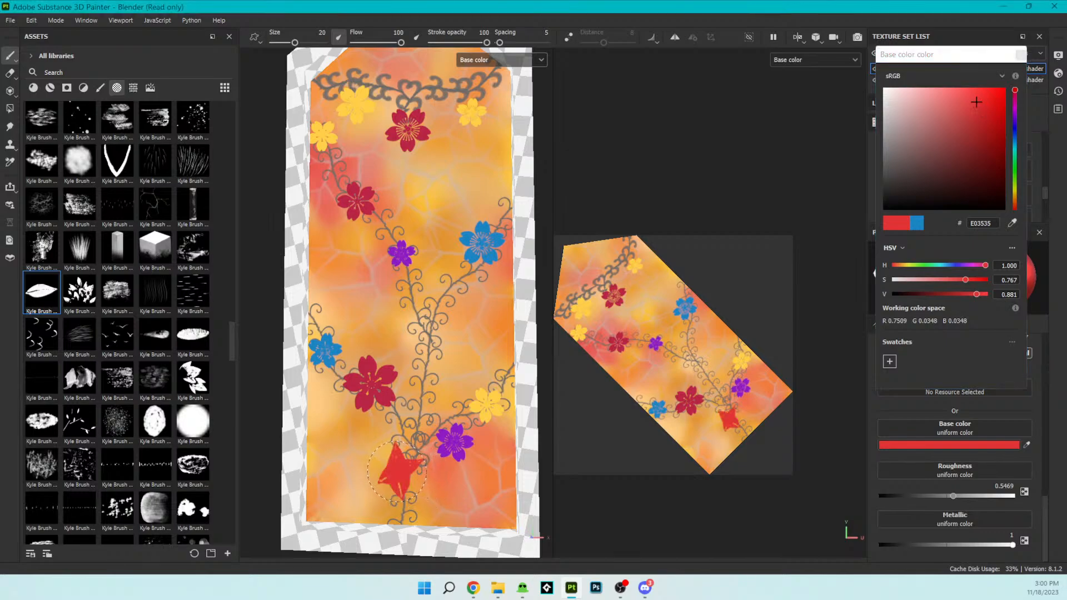
pyautogui.hotkey('ctrl', 'z')
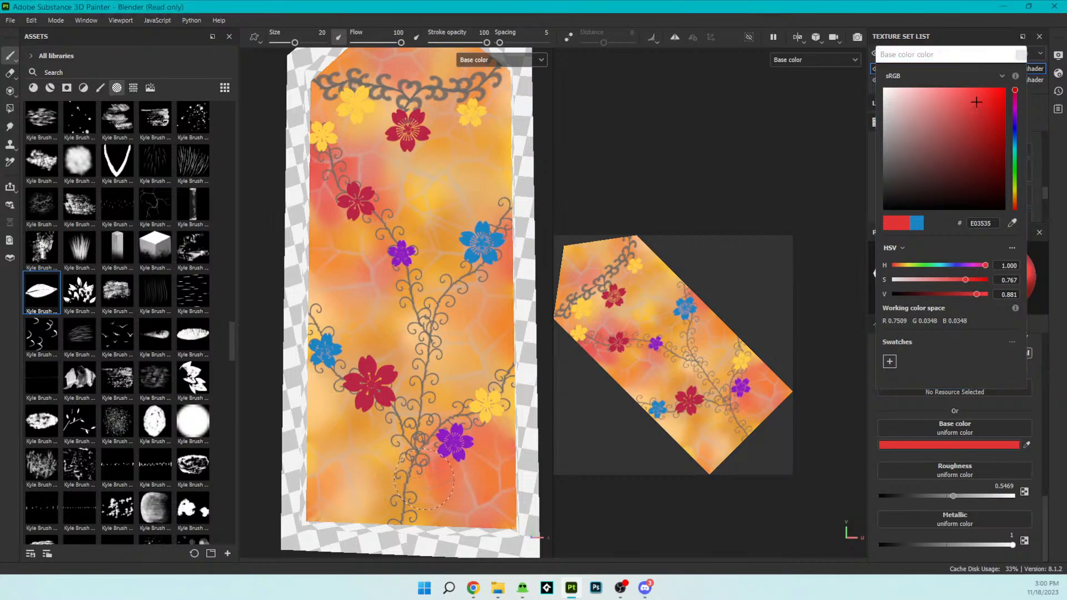
pyautogui.click(395, 475)
pyautogui.hotkey('ctrl', 'z')
pyautogui.click(396, 472)
pyautogui.hotkey('ctrl', 'z')
pyautogui.click(478, 359)
# - Try brush flow 1, restore it to 100, then test a red leaf stroke with spacing 1 and undo it
pyautogui.scroll(3, 948, 502)
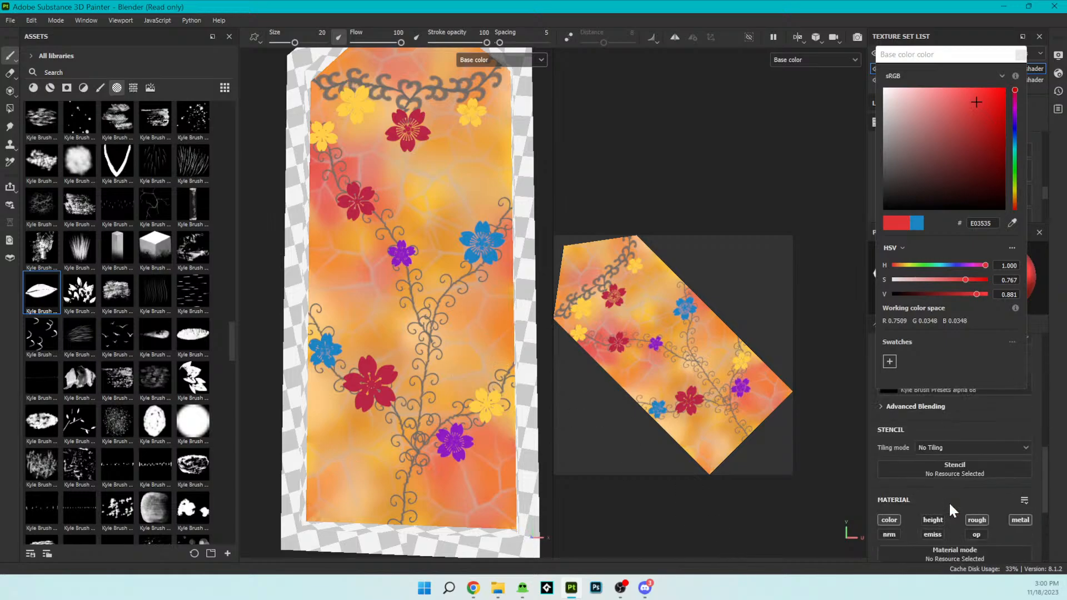
pyautogui.moveTo(379, 43); pyautogui.dragTo(344, 42)
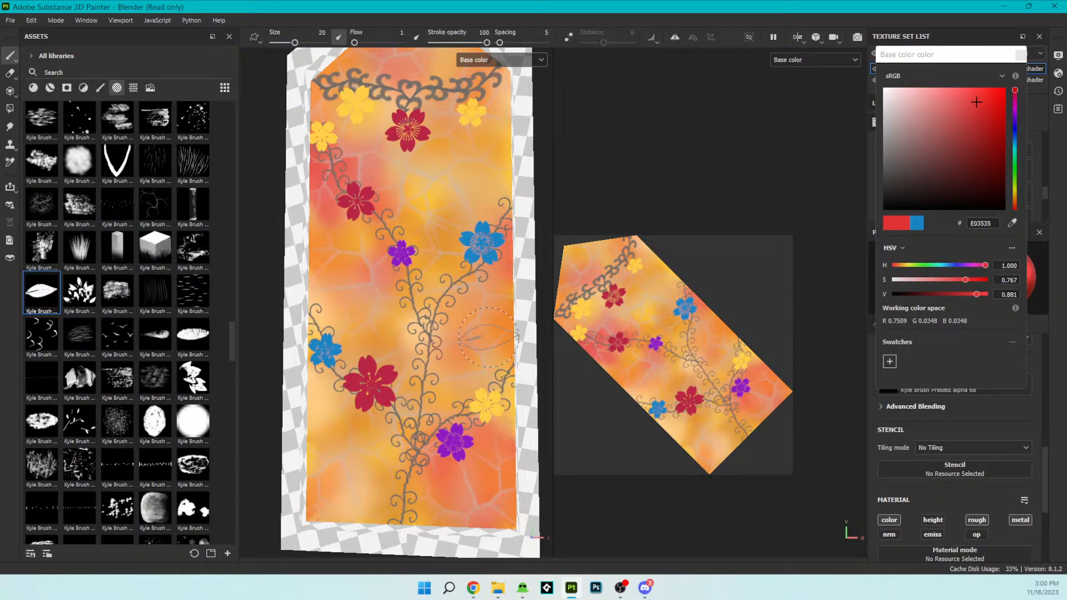
pyautogui.press('ctrl')
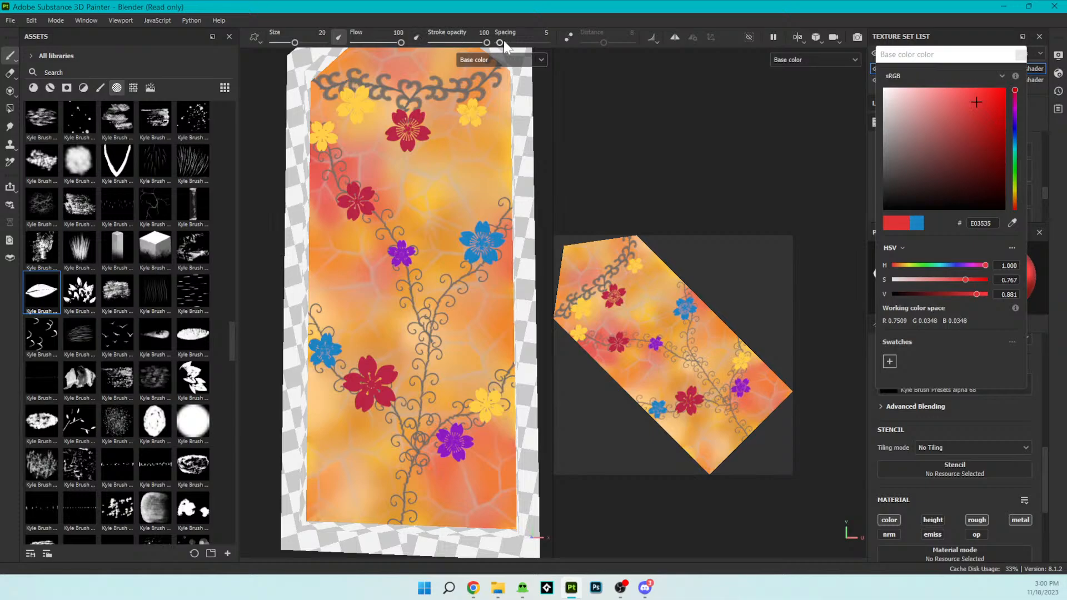
pyautogui.moveTo(504, 41); pyautogui.dragTo(476, 38)
pyautogui.click(464, 338)
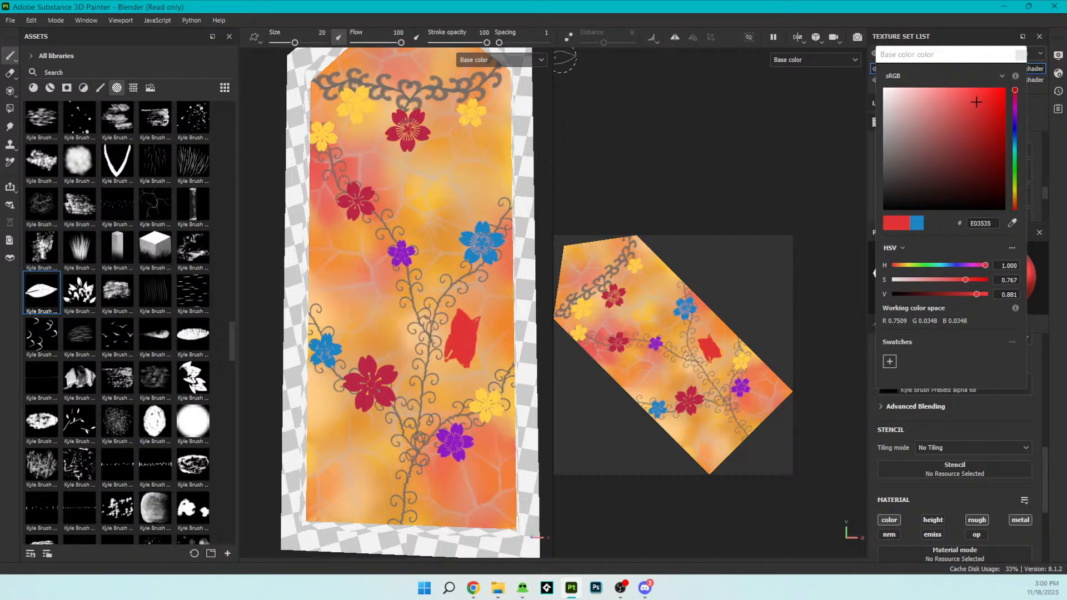
pyautogui.hotkey('ctrl', 'z')
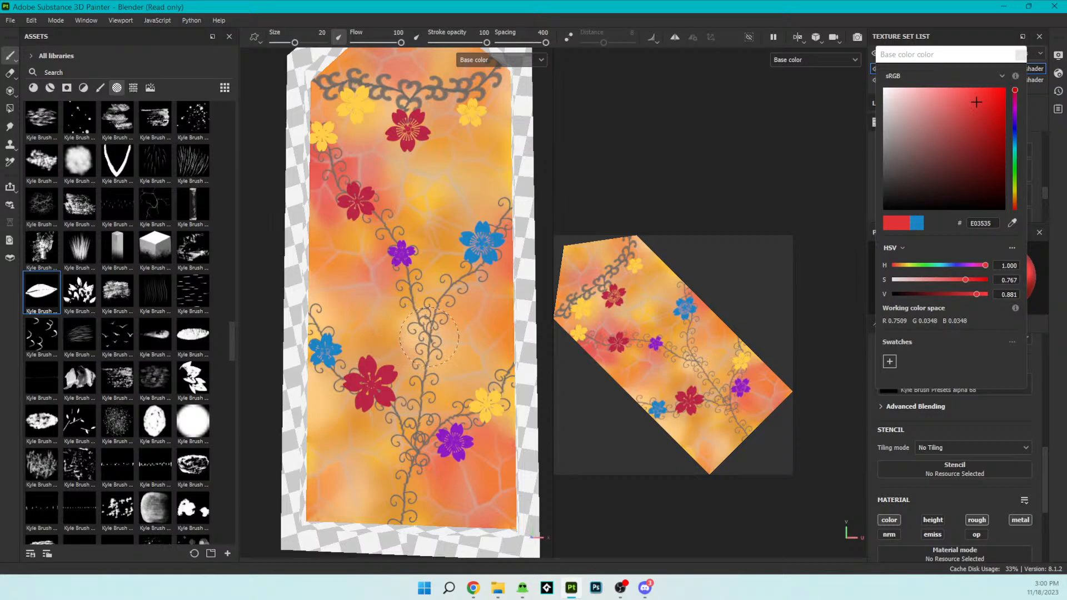
# - Set the brush's stroke spacing to 63
pyautogui.moveTo(545, 43); pyautogui.dragTo(542, 42)
pyautogui.click(510, 43)
pyautogui.scroll(-4, 454, 326)
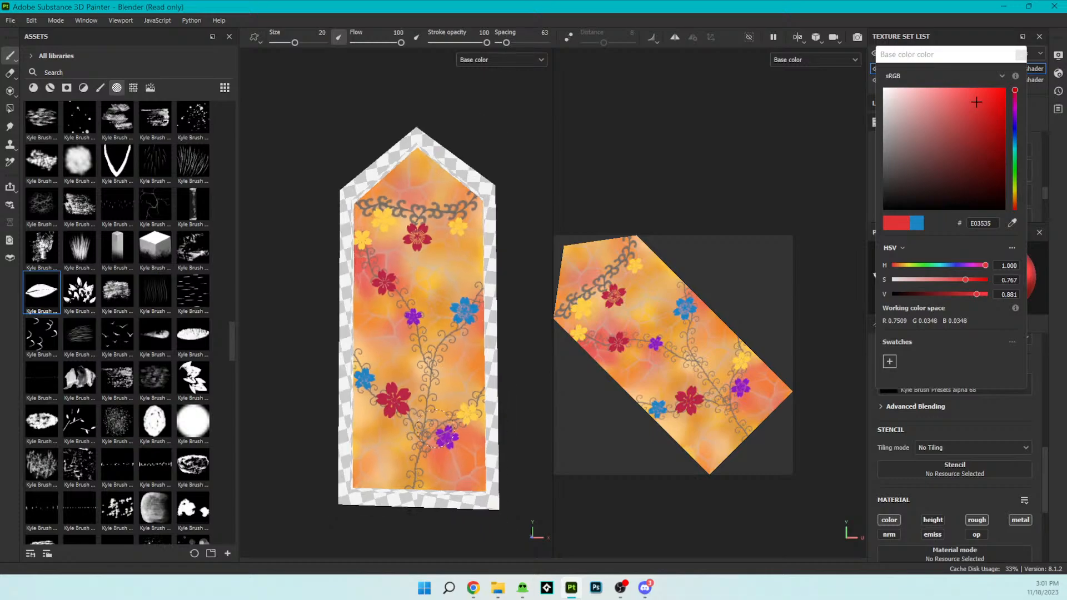
pyautogui.moveTo(495, 388)
pyautogui.keyDown('alt'); pyautogui.mouseDown()
pyautogui.moveTo(529, 452)
pyautogui.moveTo(514, 486)
pyautogui.moveTo(475, 466)
pyautogui.moveTo(495, 424)
pyautogui.moveTo(512, 416)
pyautogui.moveTo(504, 427)
pyautogui.mouseUp(); pyautogui.keyUp('alt')
pyautogui.scroll(2, 504, 427)
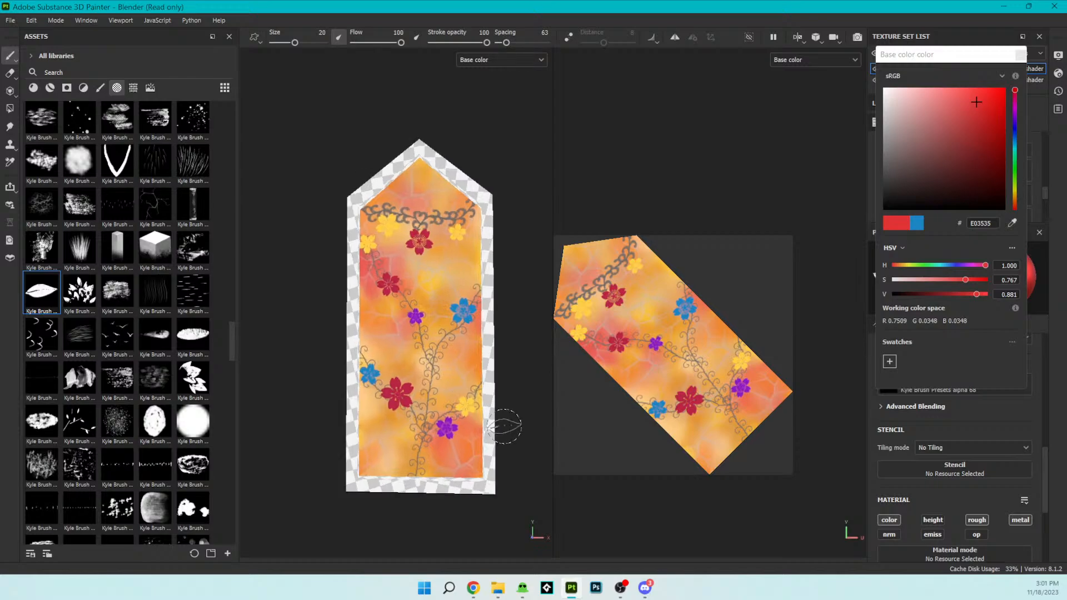
pyautogui.press('ctrl')
pyautogui.scroll(-1, 496, 473)
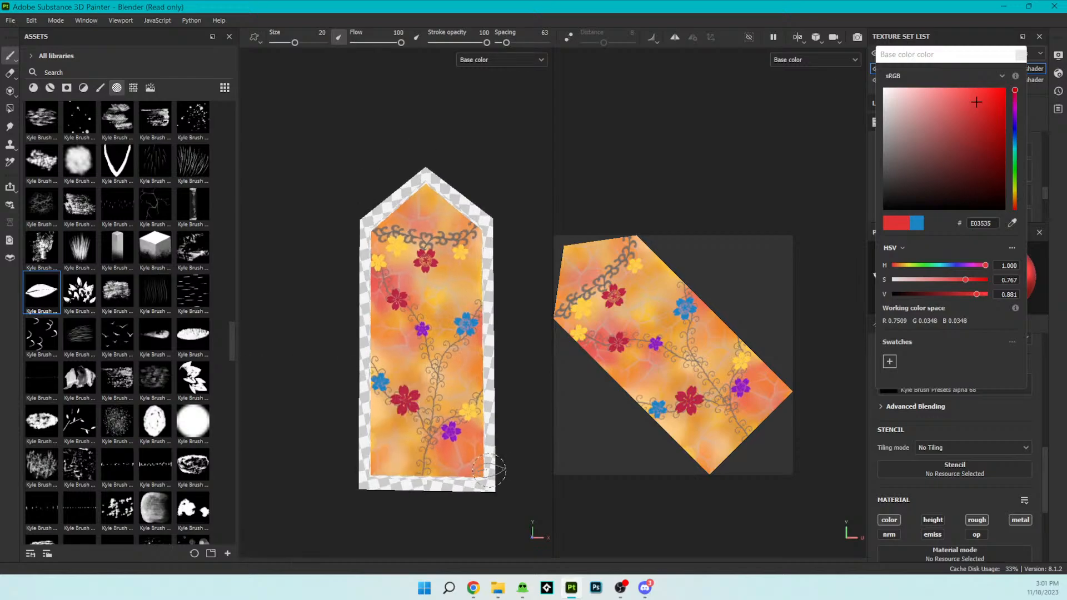
pyautogui.scroll(2, 447, 431)
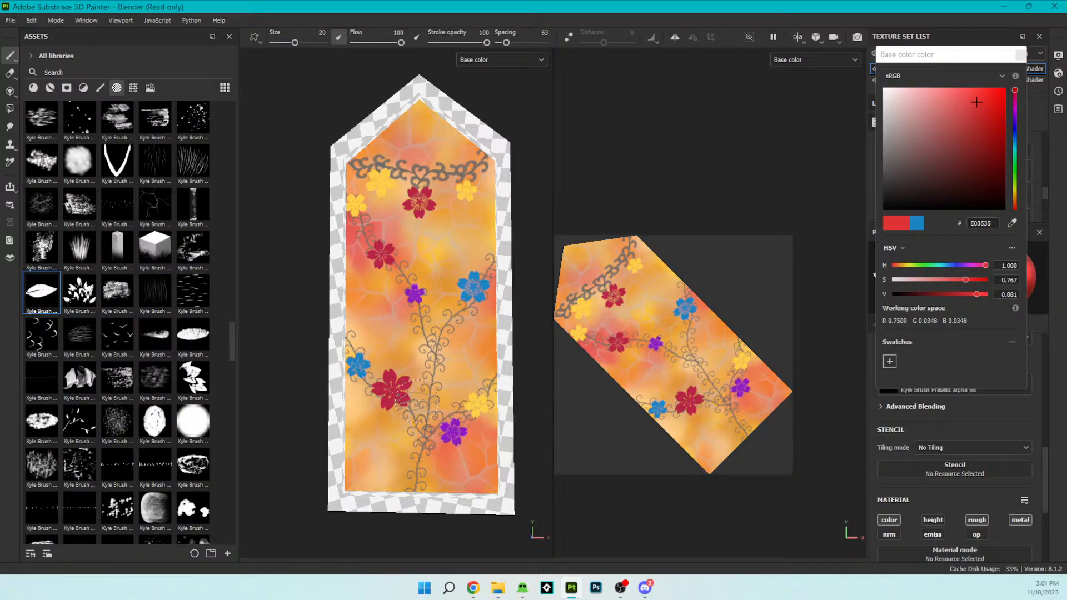
# - Undo all the stamped sakura flowers on the glass, back to the bare vines and garland
pyautogui.hotkey('ctrl', 'z')
pyautogui.hotkey('ctrl', 'z')
pyautogui.hotkey('ctrl', 'z')
pyautogui.hotkey('ctrl', 'z')
pyautogui.hotkey('ctrl', 'z')
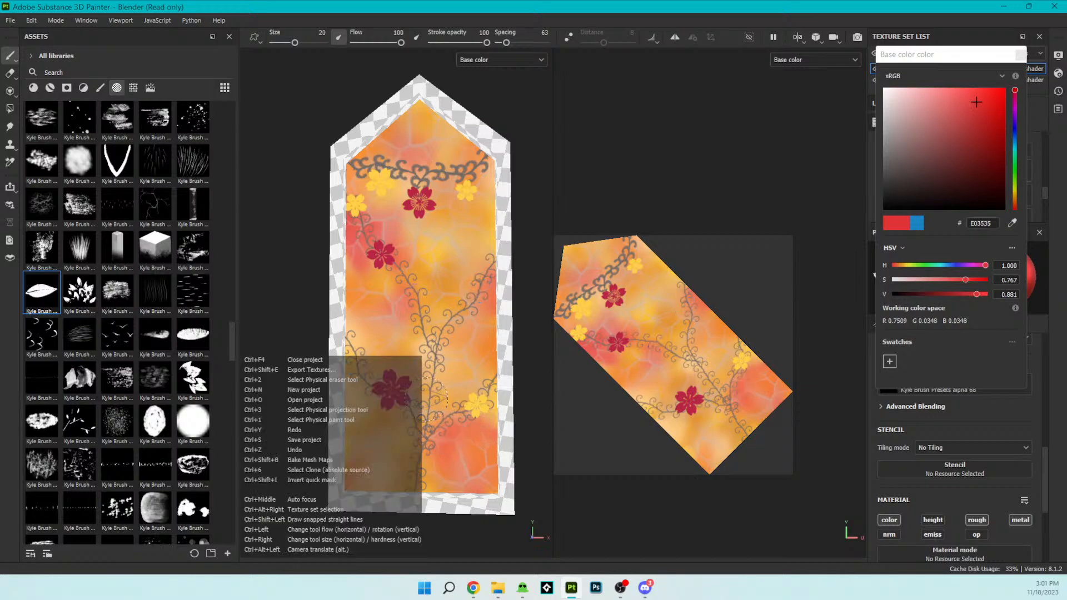
pyautogui.hotkey('ctrl', 'z')
pyautogui.hotkey('ctrl', 'z')
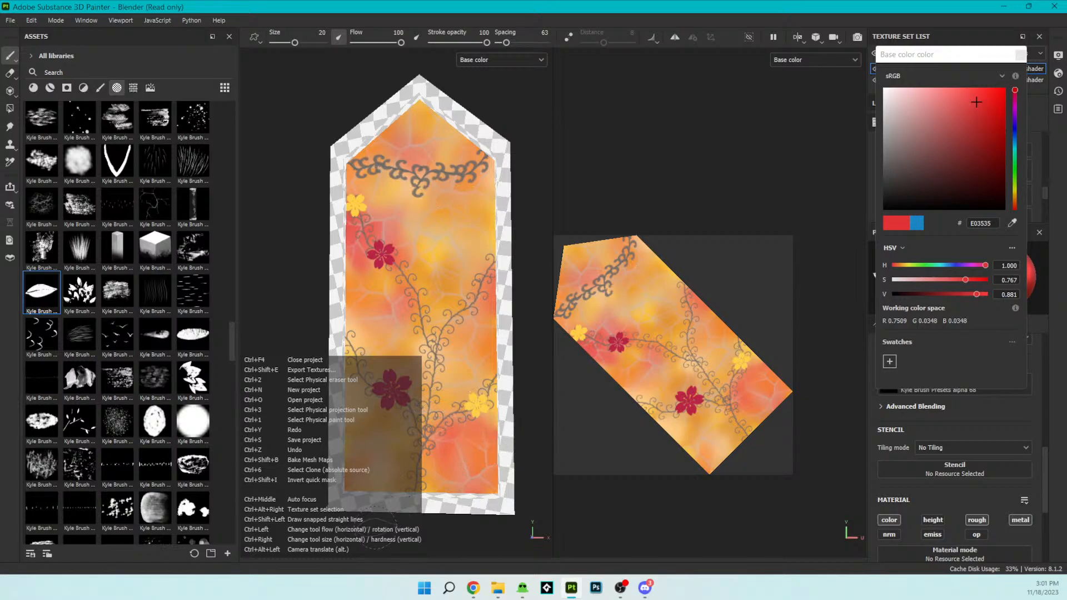
pyautogui.hotkey('ctrl', 'z')
pyautogui.hotkey('ctrl', 'z')
pyautogui.hotkey('ctrl', 'z')
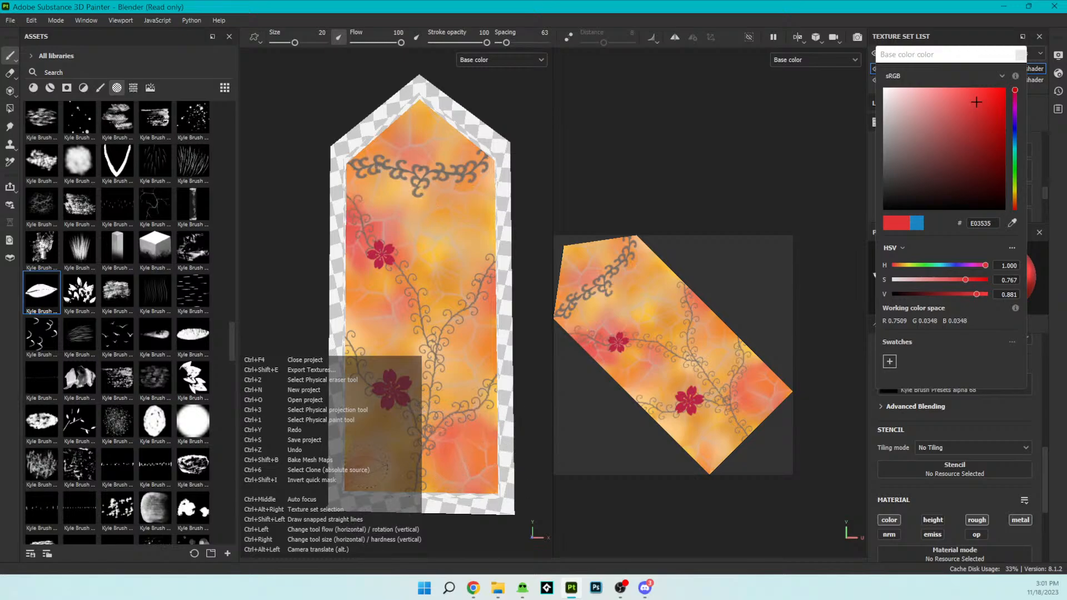
pyautogui.hotkey('ctrl', 'z')
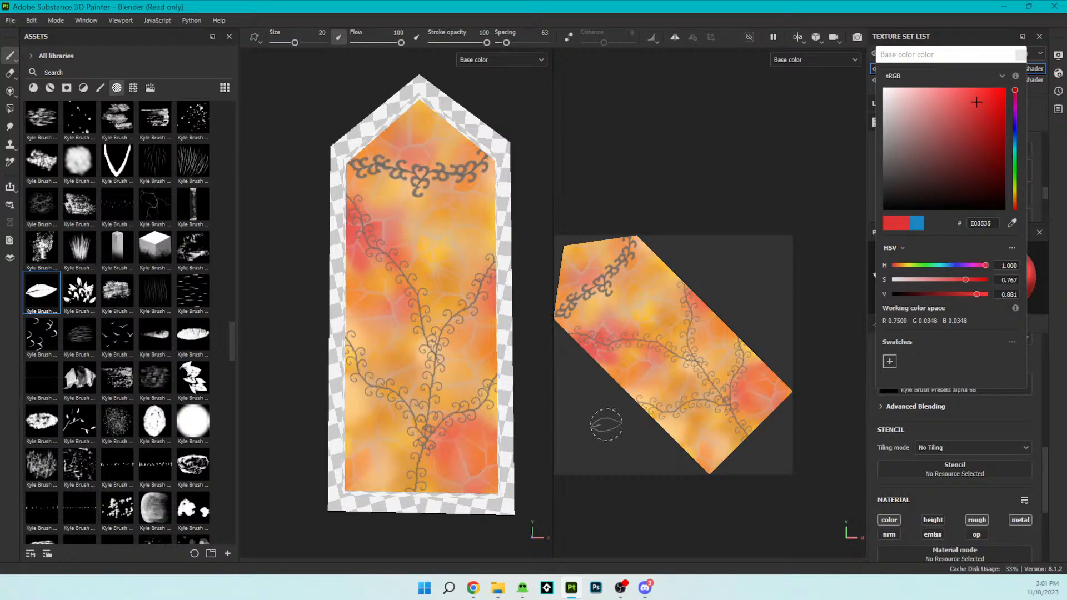
# - Try stamping single red leaves around the central vine fork, undoing each one
pyautogui.scroll(4, 543, 381)
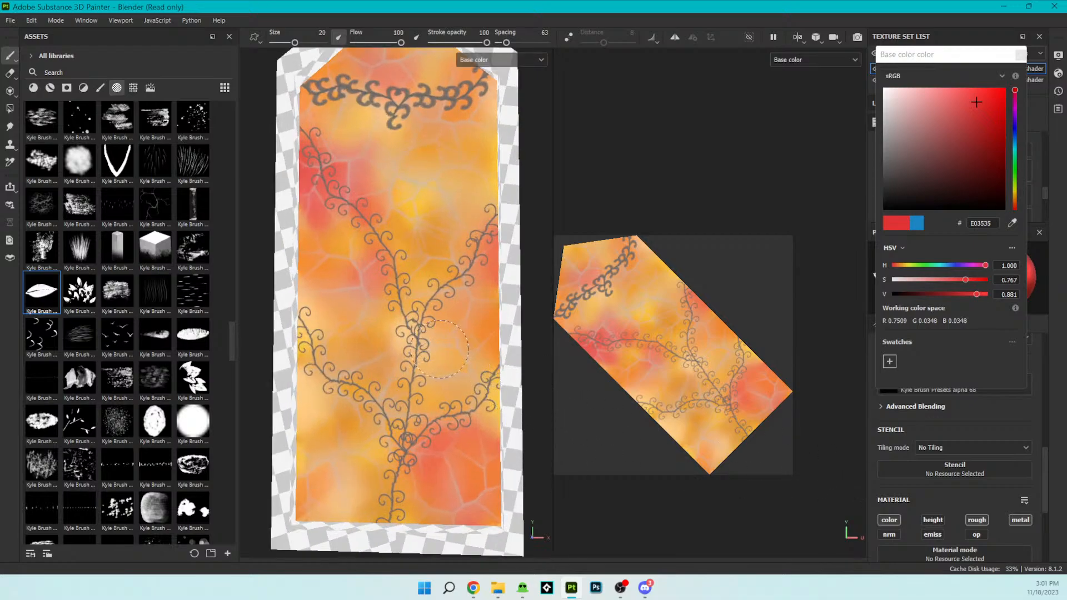
pyautogui.click(444, 352)
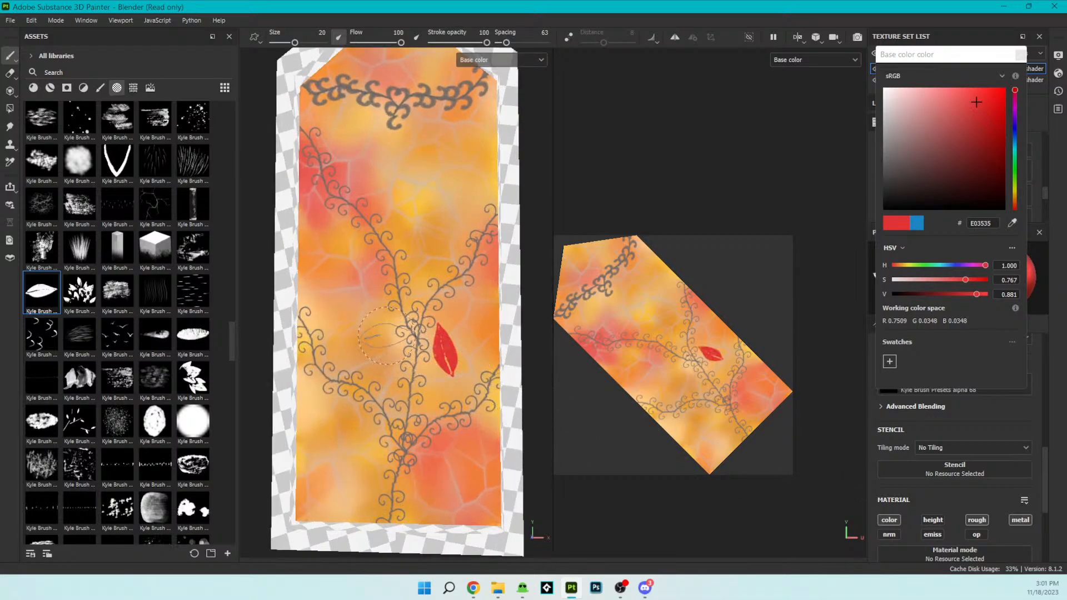
pyautogui.hotkey('ctrl', 'z')
pyautogui.click(394, 332)
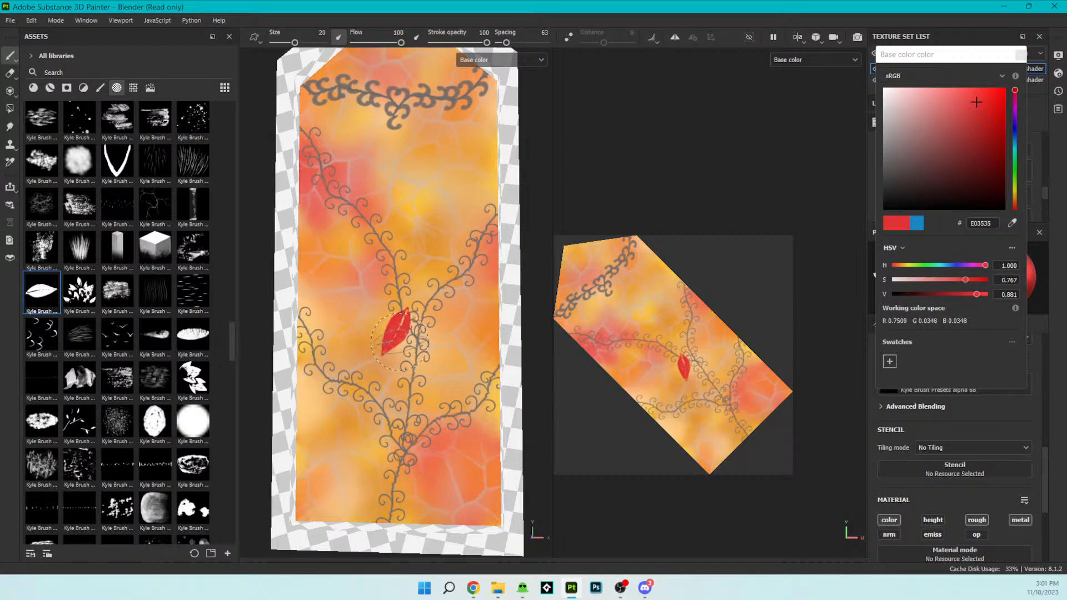
pyautogui.click(433, 305)
pyautogui.hotkey('ctrl', 'z')
pyautogui.hotkey('ctrl', 'z')
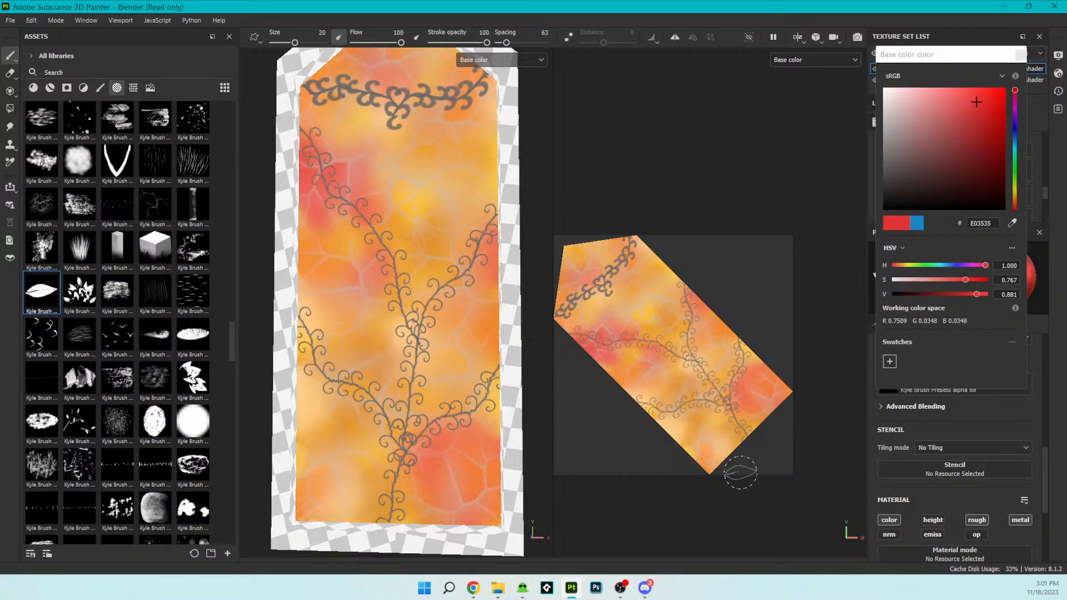
# - Try stamping the Medieval Rosace alpha in red on the lower glass and undo the stamps
pyautogui.scroll(-4, 394, 241)
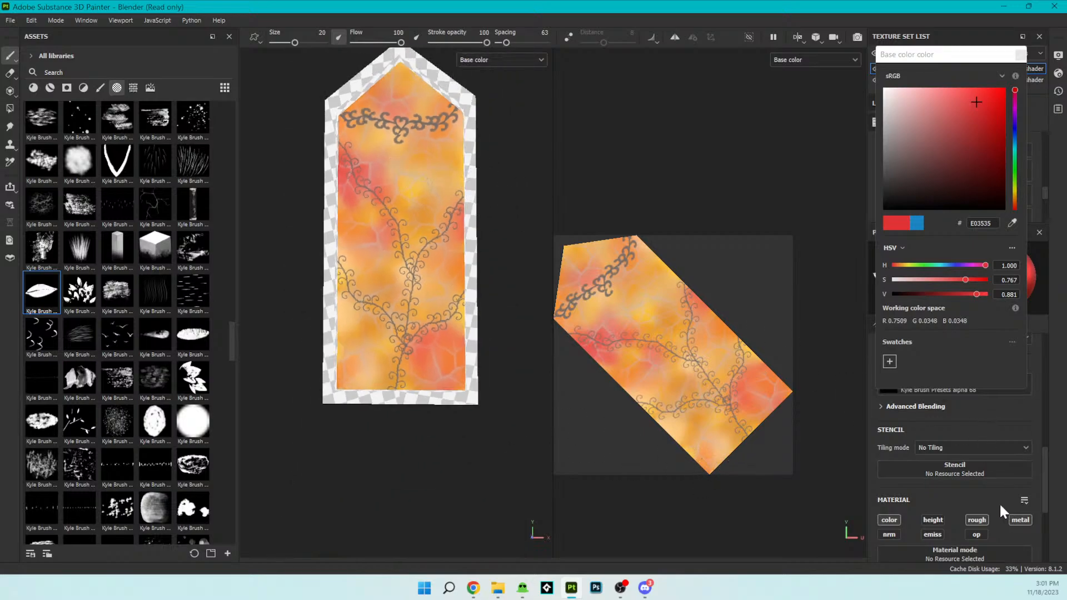
pyautogui.scroll(3, 992, 500)
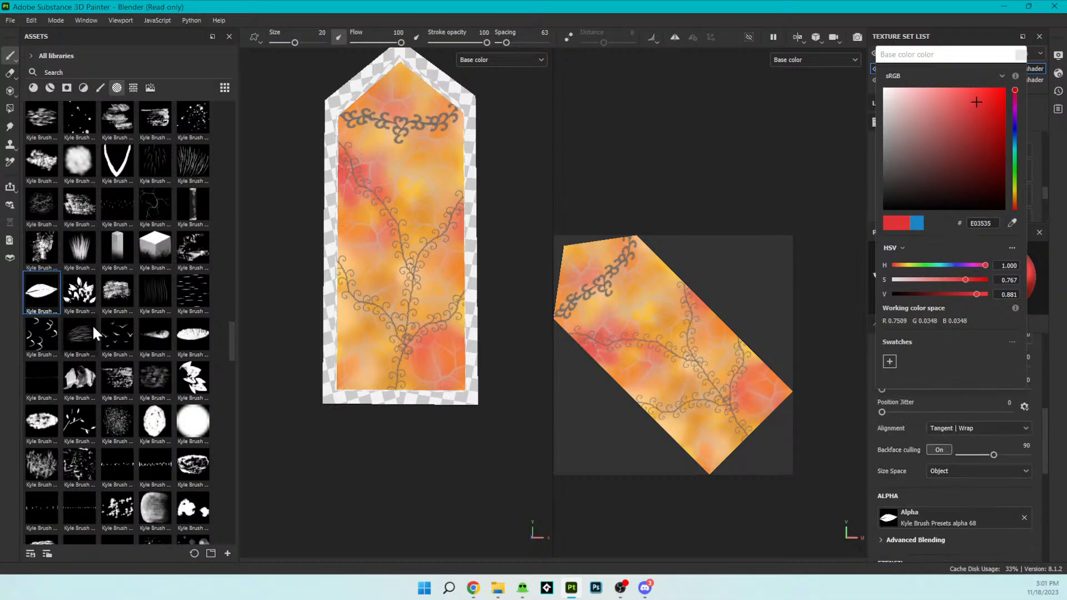
pyautogui.scroll(-6, 158, 387)
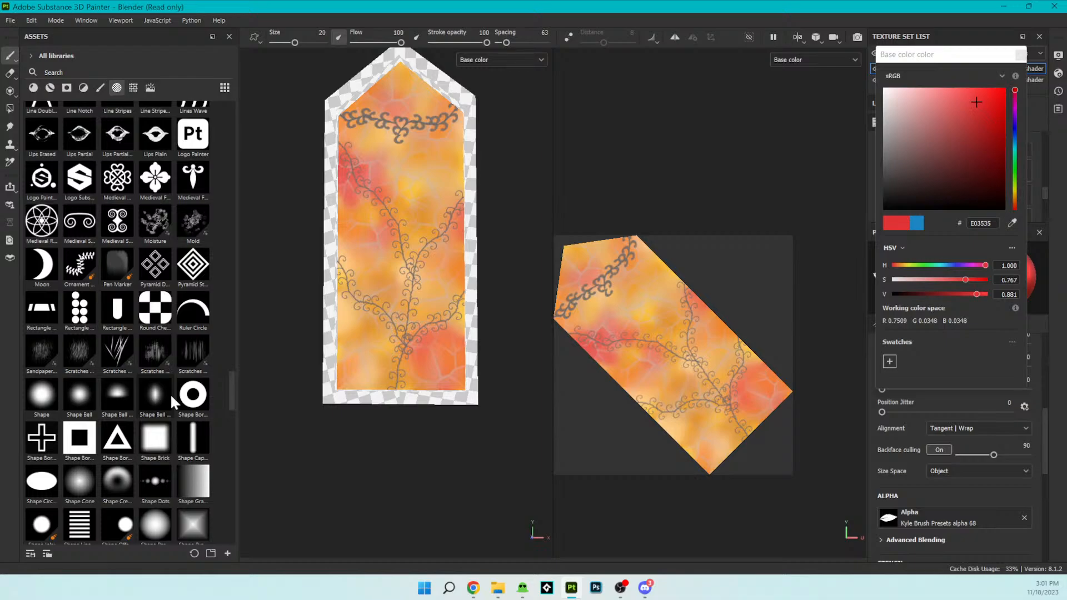
pyautogui.scroll(-3, 171, 395)
pyautogui.scroll(6, 173, 398)
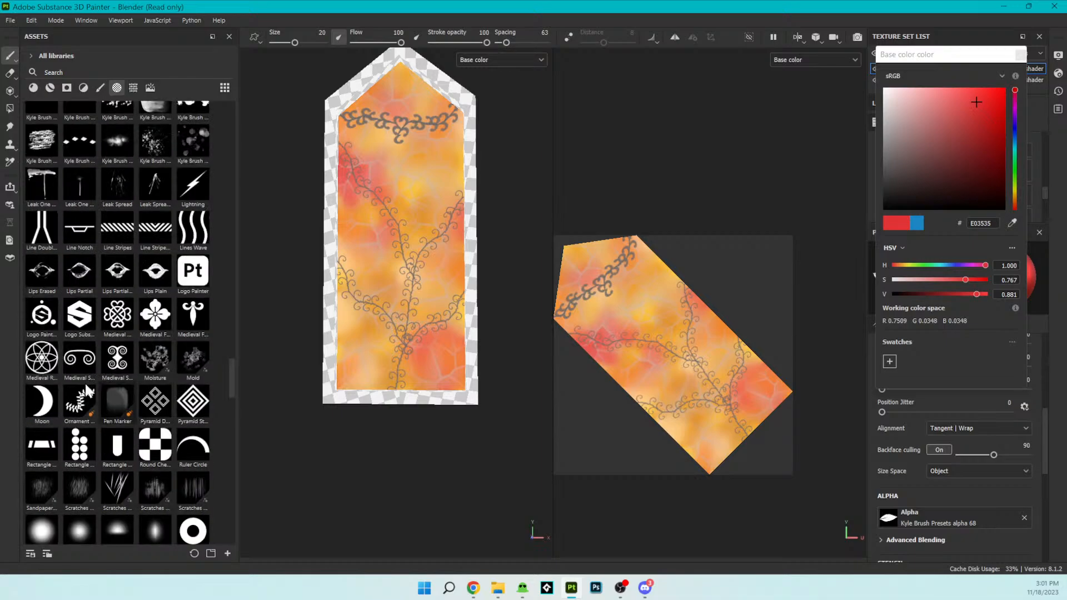
pyautogui.click(43, 367)
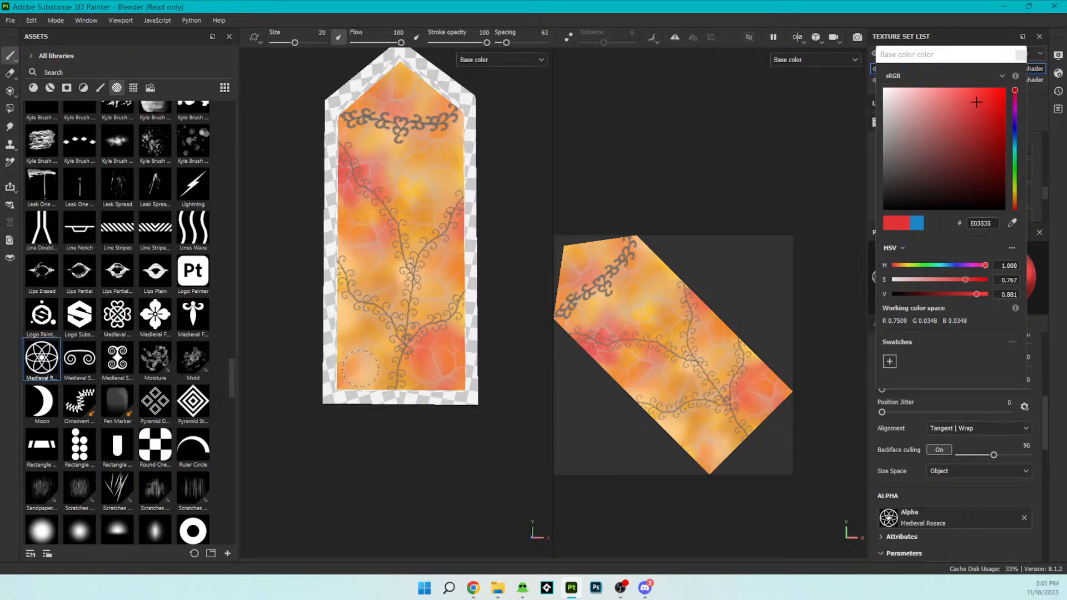
pyautogui.click(357, 368)
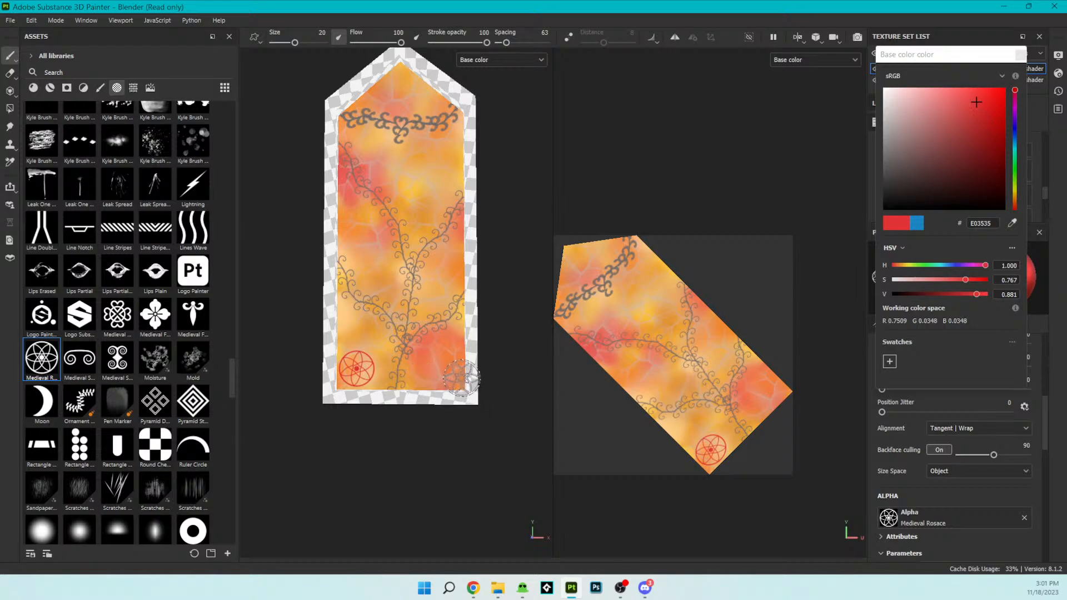
pyautogui.moveTo(448, 371)
pyautogui.mouseDown()
pyautogui.moveTo(366, 228)
pyautogui.moveTo(386, 192)
pyautogui.mouseUp()
pyautogui.hotkey('ctrl', 'z')
pyautogui.hotkey('ctrl', 'z')
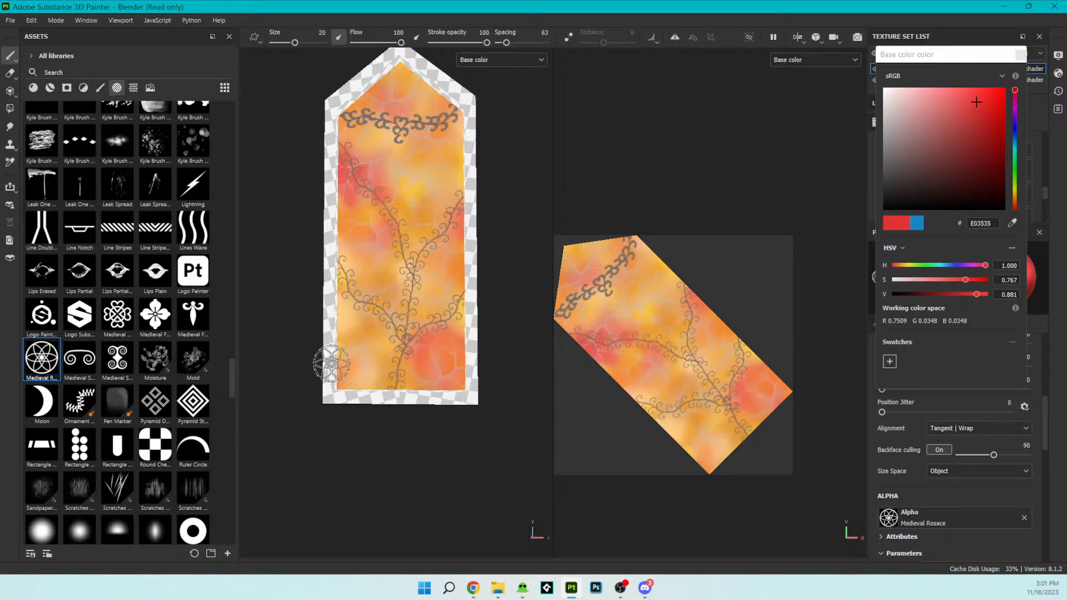
# - Look through the sign, star, text and triangle alphas for a suitable glass decoration
pyautogui.scroll(-15, 129, 391)
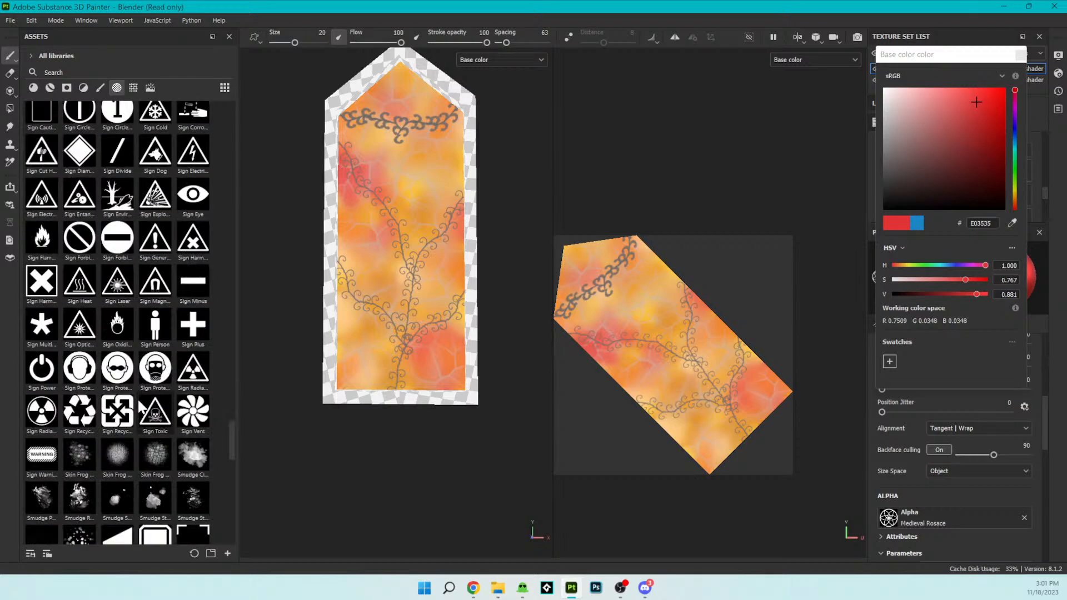
pyautogui.scroll(5, 138, 398)
pyautogui.scroll(-10, 138, 398)
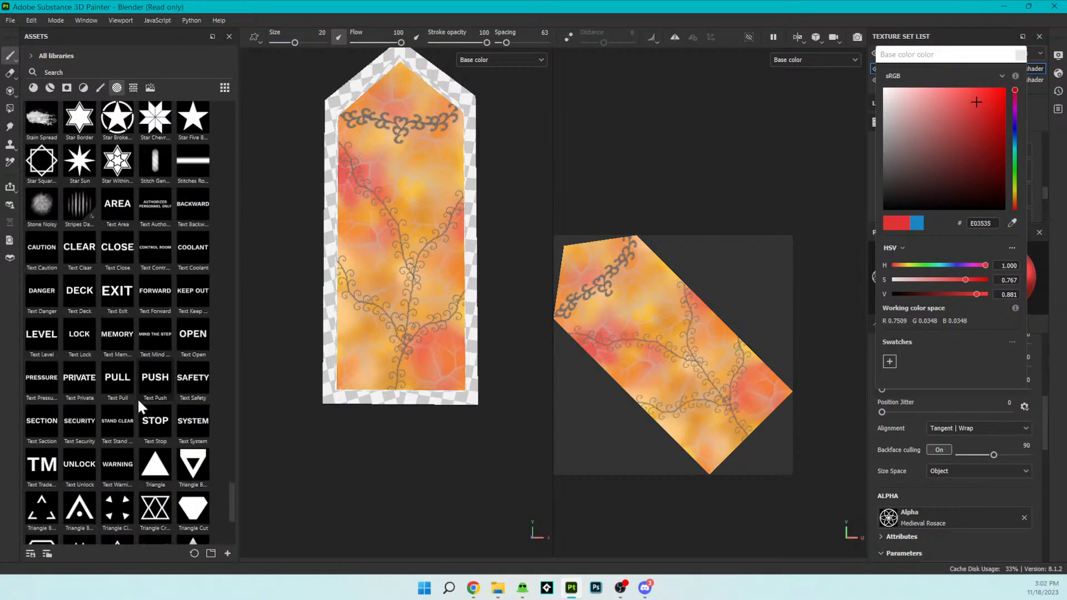
pyautogui.scroll(-6, 137, 398)
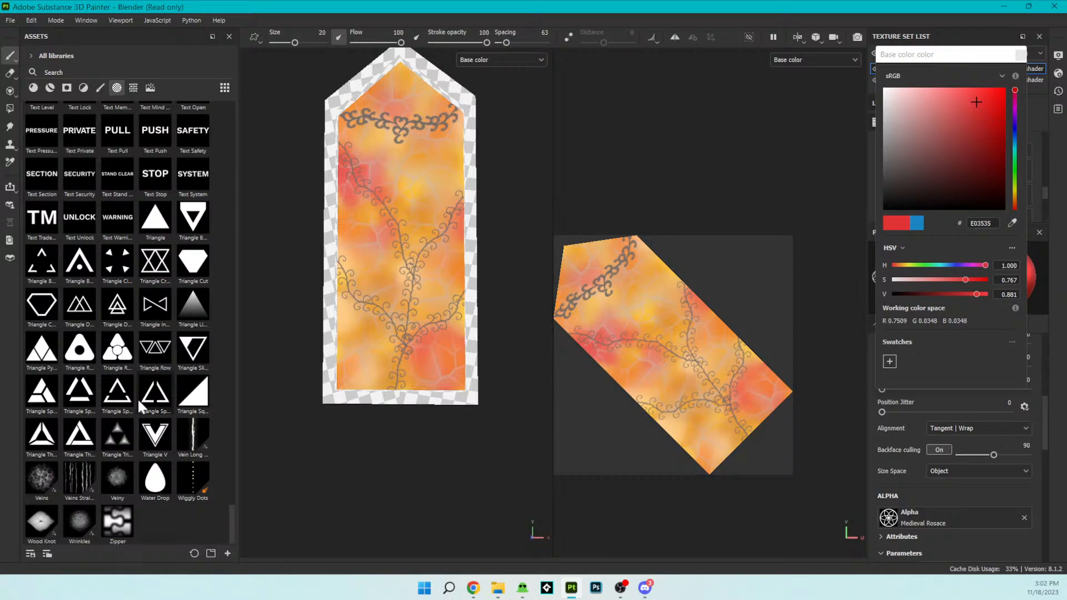
pyautogui.scroll(10, 138, 398)
pyautogui.scroll(8, 142, 408)
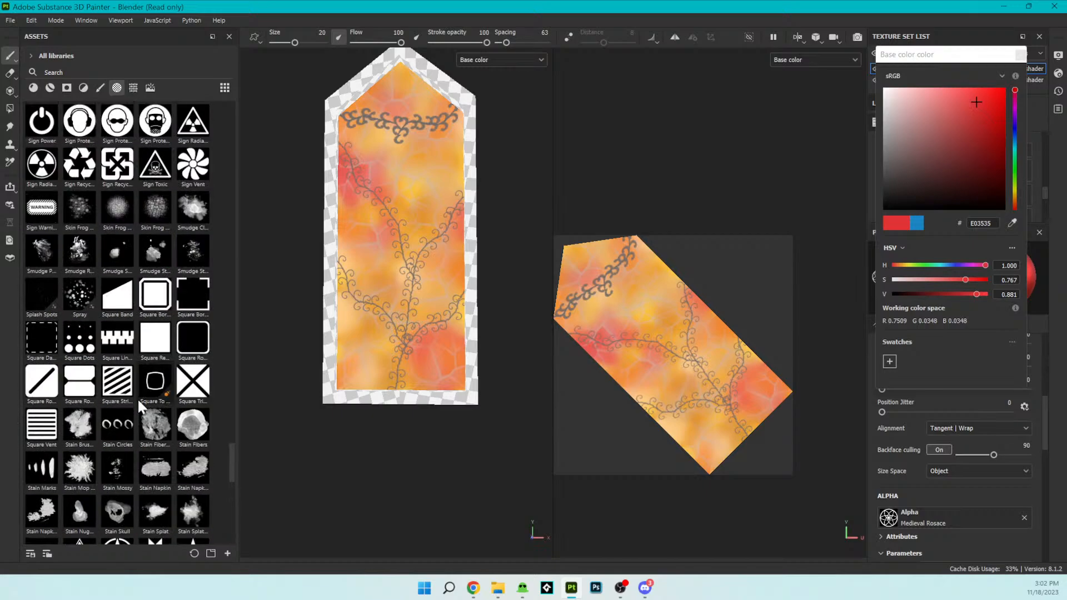
pyautogui.scroll(3, 133, 365)
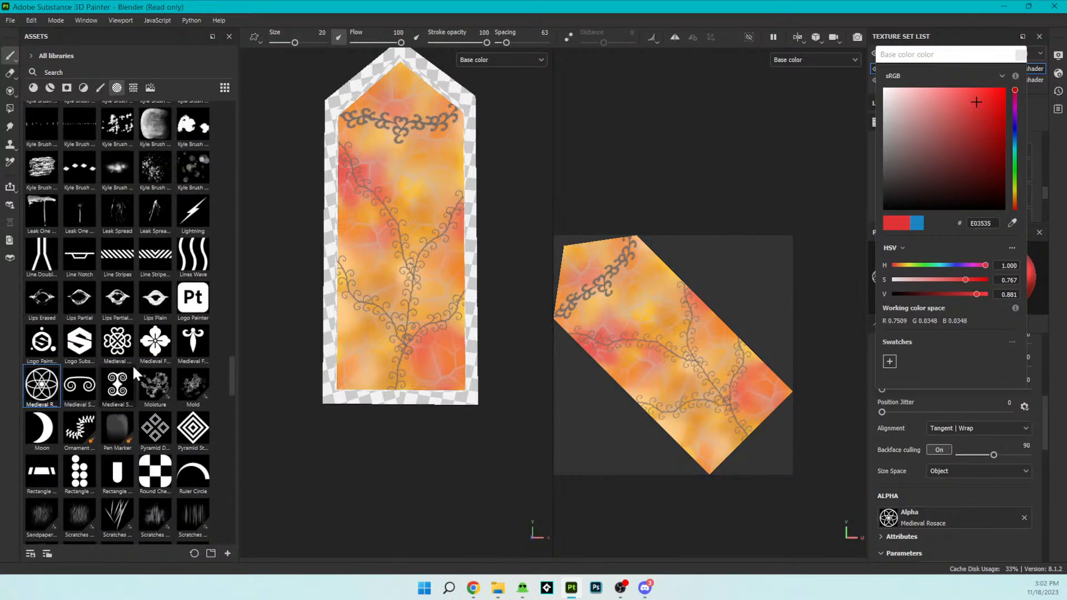
pyautogui.scroll(3, 132, 364)
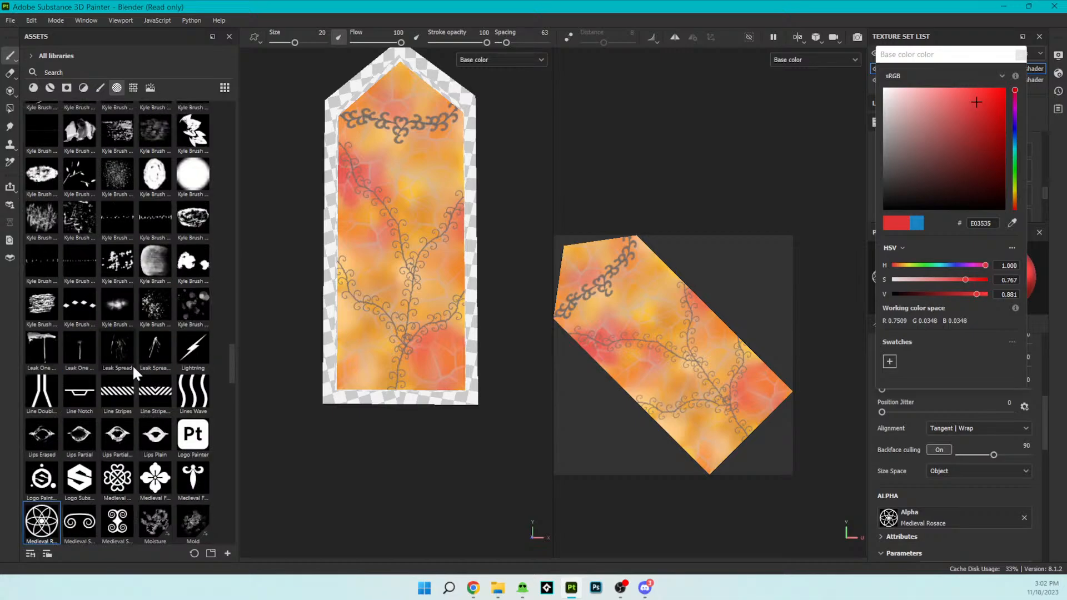
# - Try painting red speckles over the whole glass with Kyle Brush Presets alpha 99 and undo the strokes
pyautogui.moveTo(191, 286)
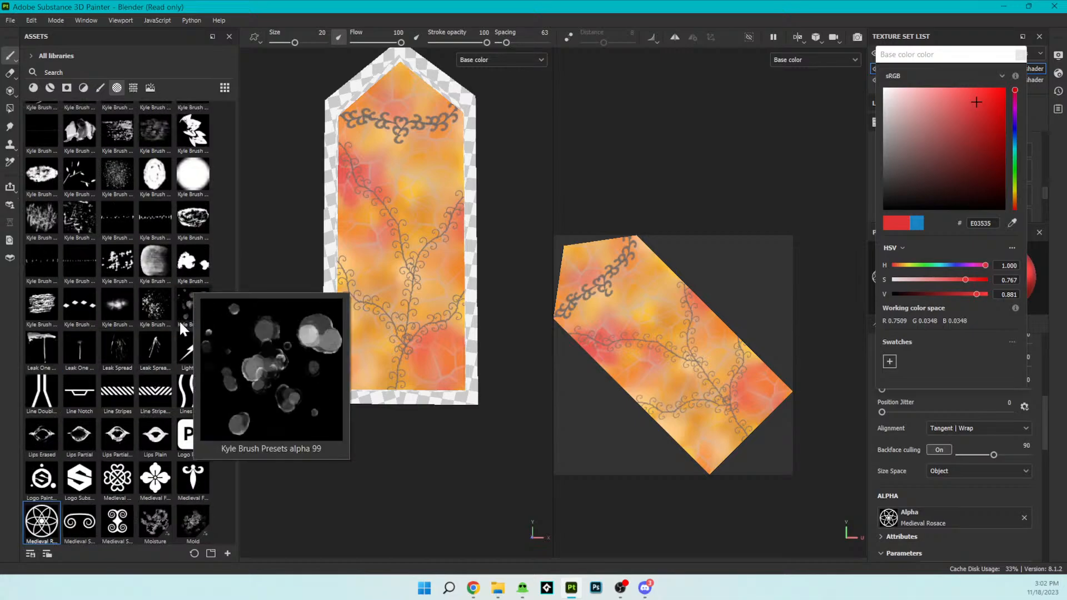
pyautogui.click(195, 308)
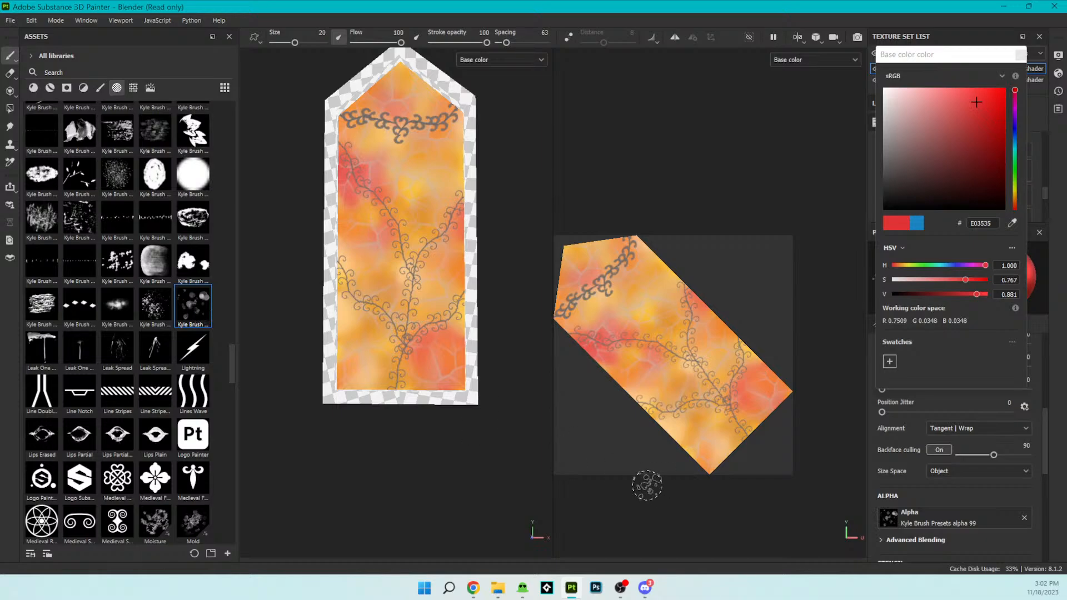
pyautogui.moveTo(439, 370)
pyautogui.mouseDown()
pyautogui.moveTo(352, 375)
pyautogui.moveTo(446, 293)
pyautogui.moveTo(449, 261)
pyautogui.moveTo(424, 315)
pyautogui.moveTo(356, 272)
pyautogui.moveTo(366, 278)
pyautogui.moveTo(372, 222)
pyautogui.moveTo(452, 331)
pyautogui.moveTo(353, 265)
pyautogui.moveTo(398, 80)
pyautogui.mouseUp()
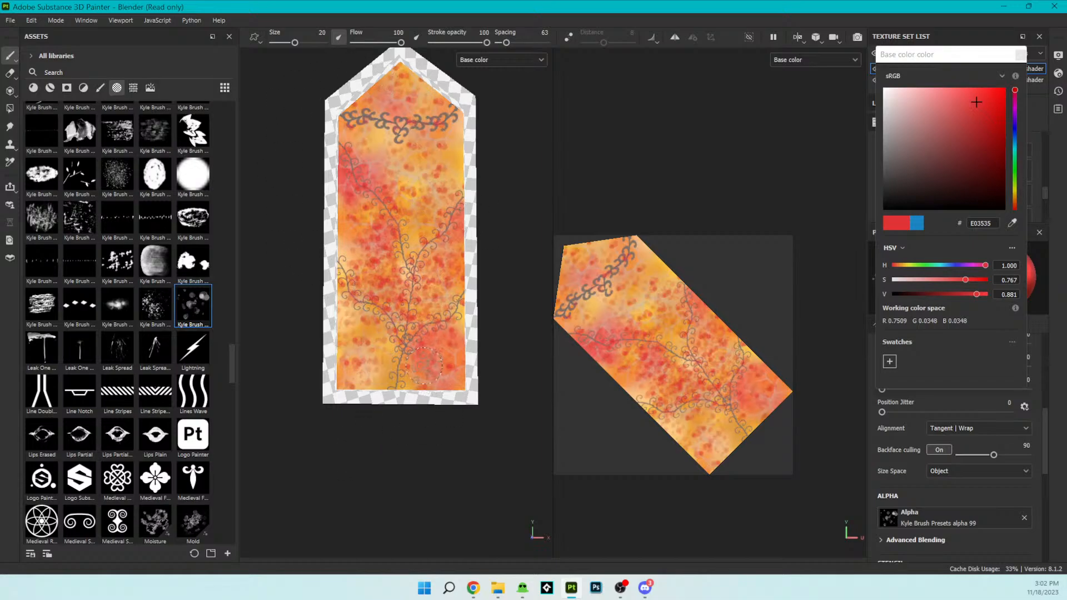
pyautogui.hotkey('ctrl', 'z')
pyautogui.hotkey('ctrl', 'z')
pyautogui.hotkey('ctrl', 'z')
pyautogui.hotkey('ctrl', 'z')
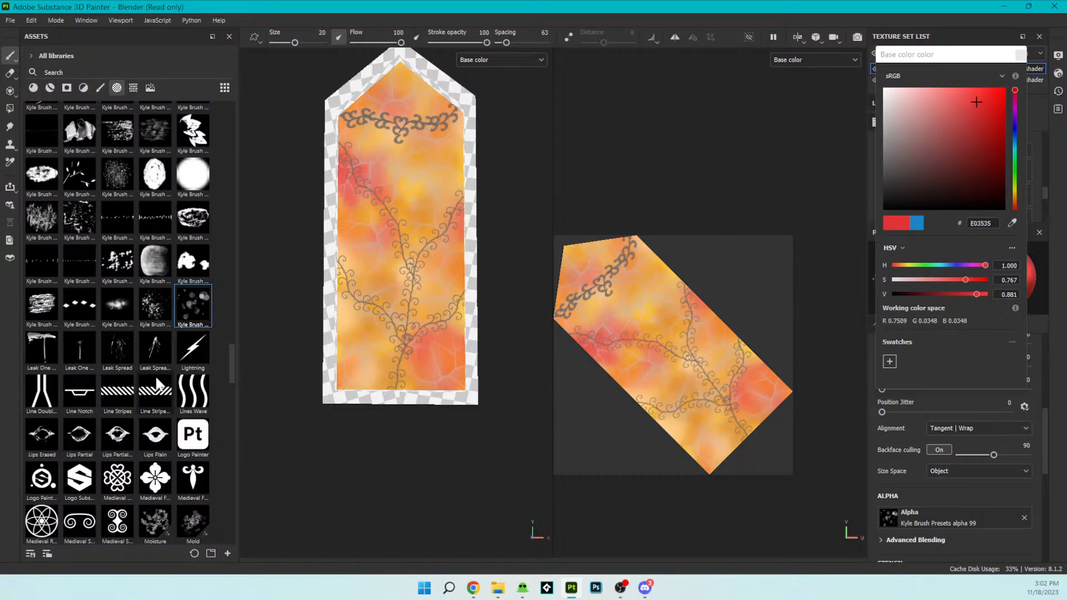
# - Examine the Kyle brush, flower, Fleur De Lis, circle and Celtic alphas for a decorative motif
pyautogui.moveTo(139, 335)
pyautogui.moveTo(195, 318)
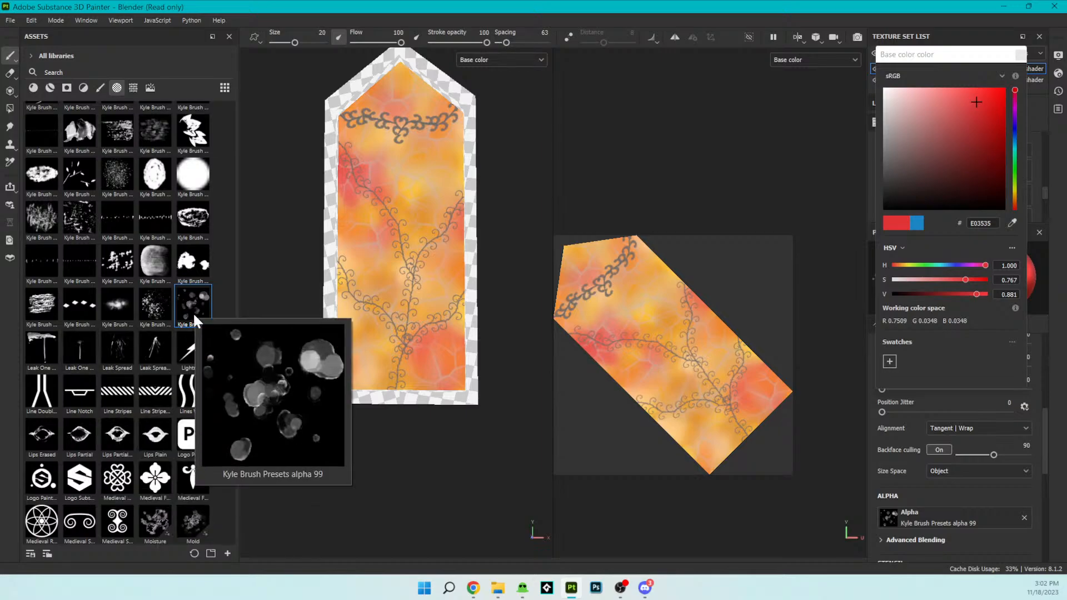
pyautogui.scroll(5, 194, 320)
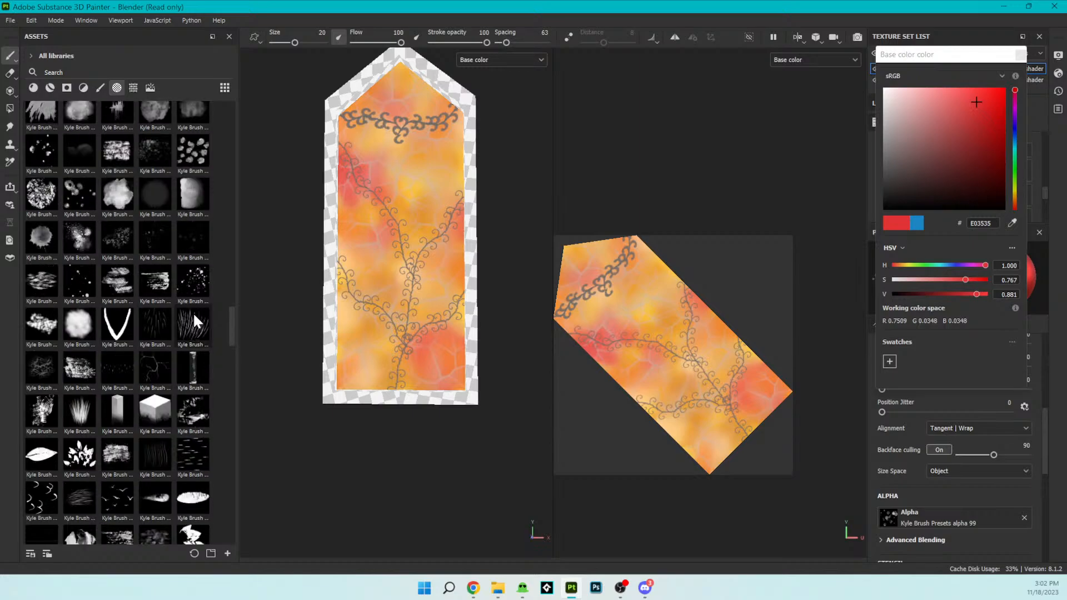
pyautogui.scroll(5, 143, 351)
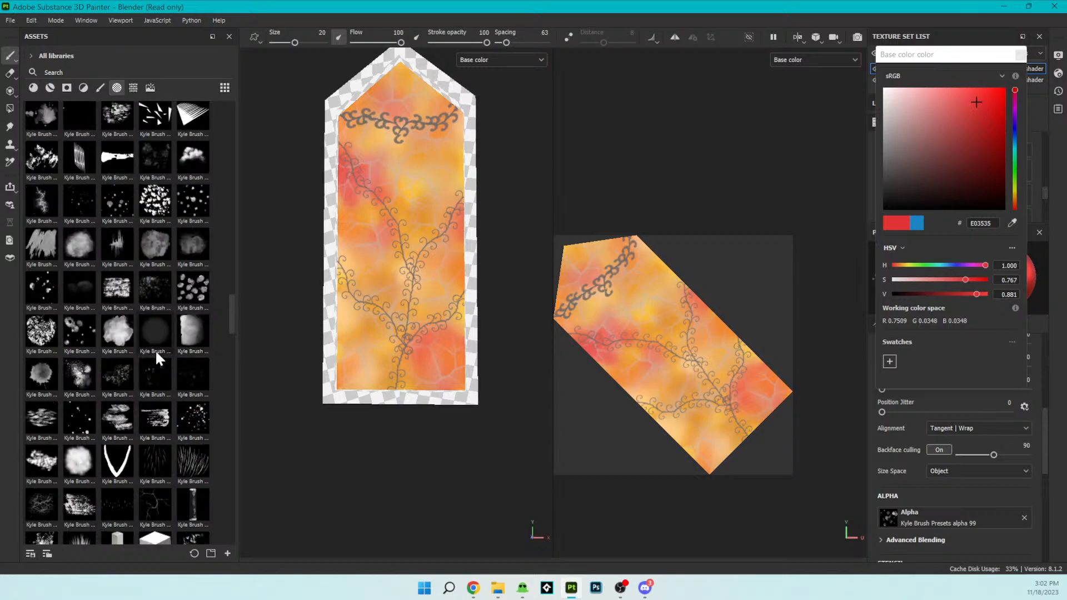
pyautogui.scroll(5, 155, 349)
pyautogui.scroll(8, 155, 349)
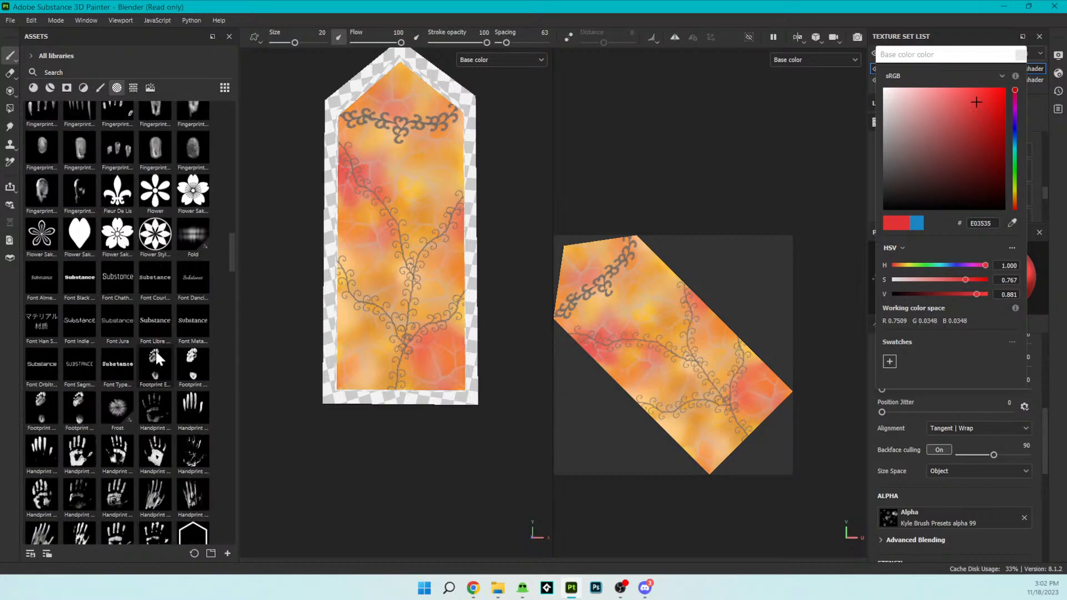
pyautogui.scroll(3, 154, 330)
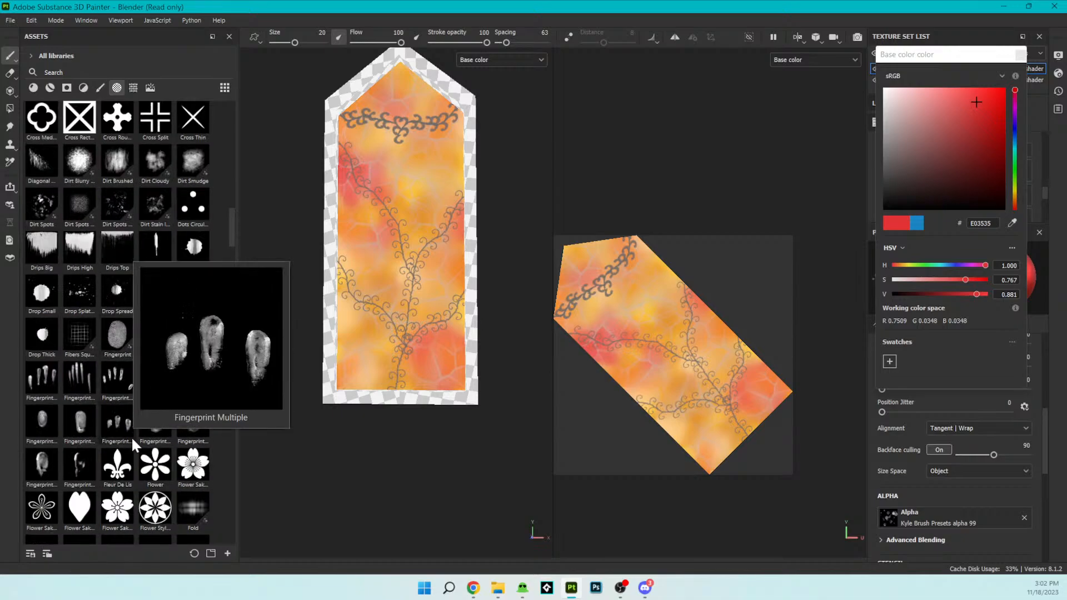
pyautogui.moveTo(143, 466)
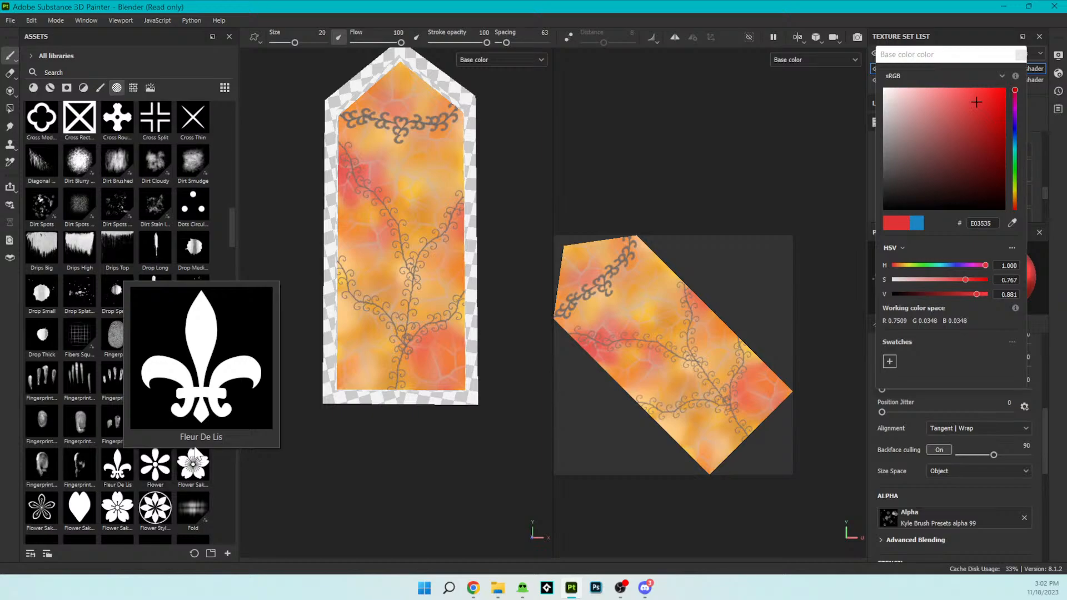
pyautogui.scroll(3, 194, 451)
pyautogui.scroll(6, 193, 444)
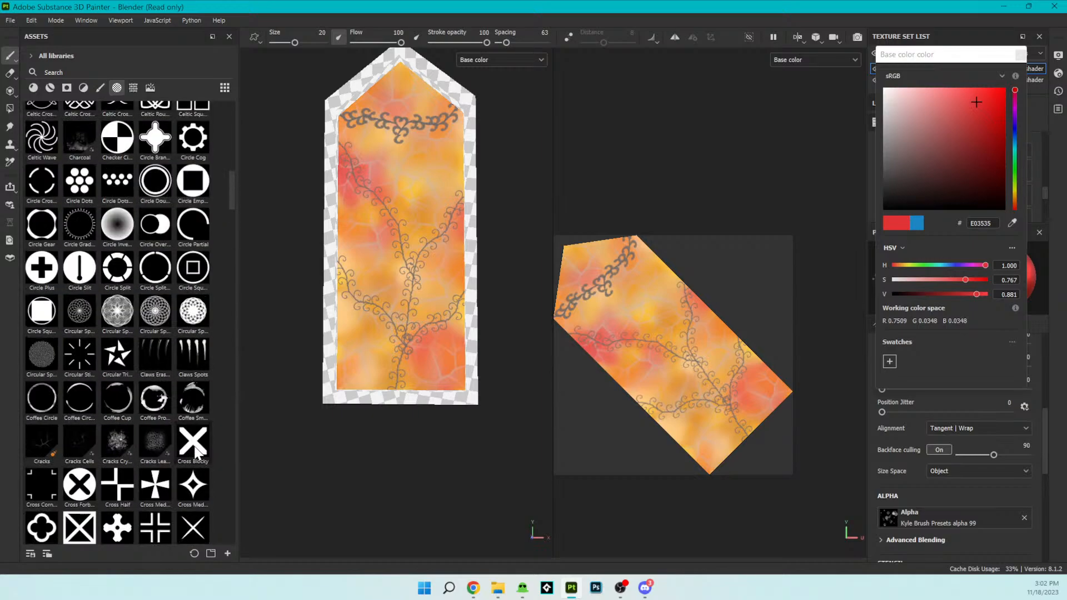
pyautogui.scroll(3, 195, 447)
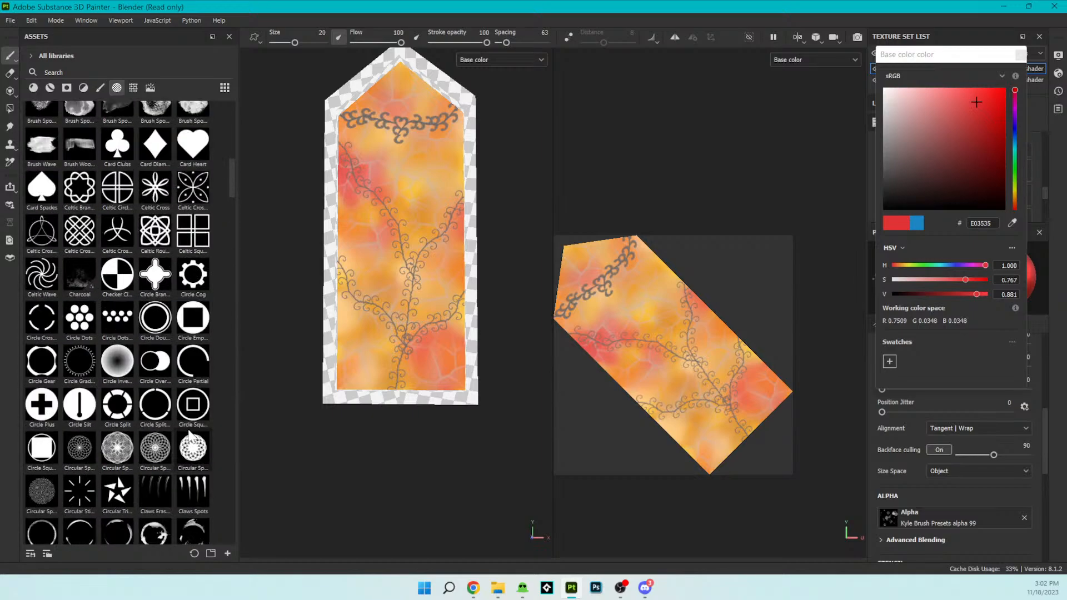
pyautogui.scroll(3, 189, 434)
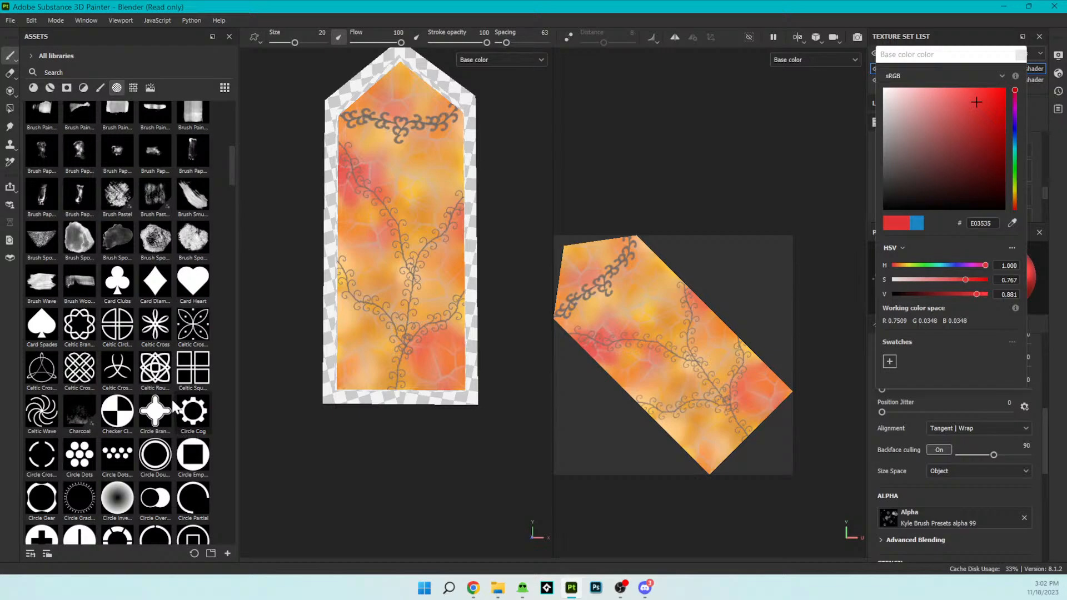
pyautogui.moveTo(169, 396)
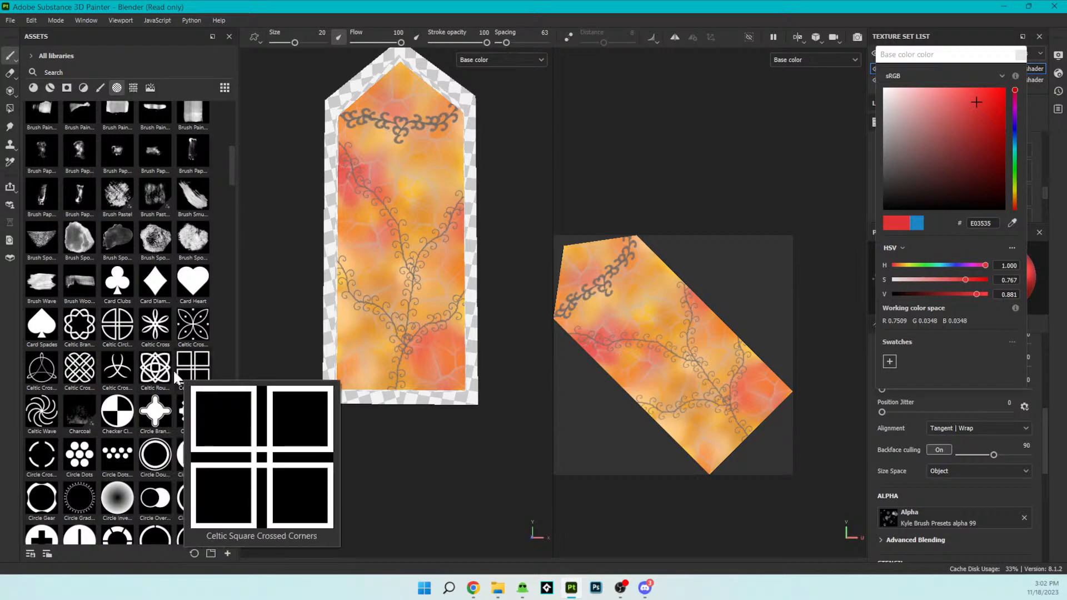
pyautogui.scroll(3, 178, 378)
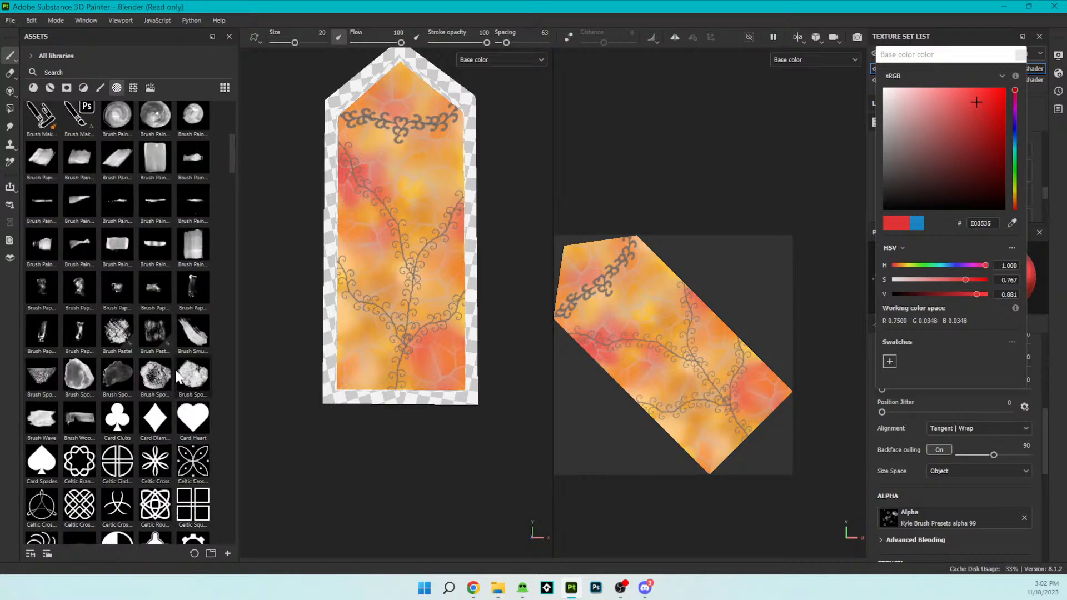
# - Try stamping the Celtic Cross Butterfly alpha in red just below the garland's centre and undo it
pyautogui.click(192, 461)
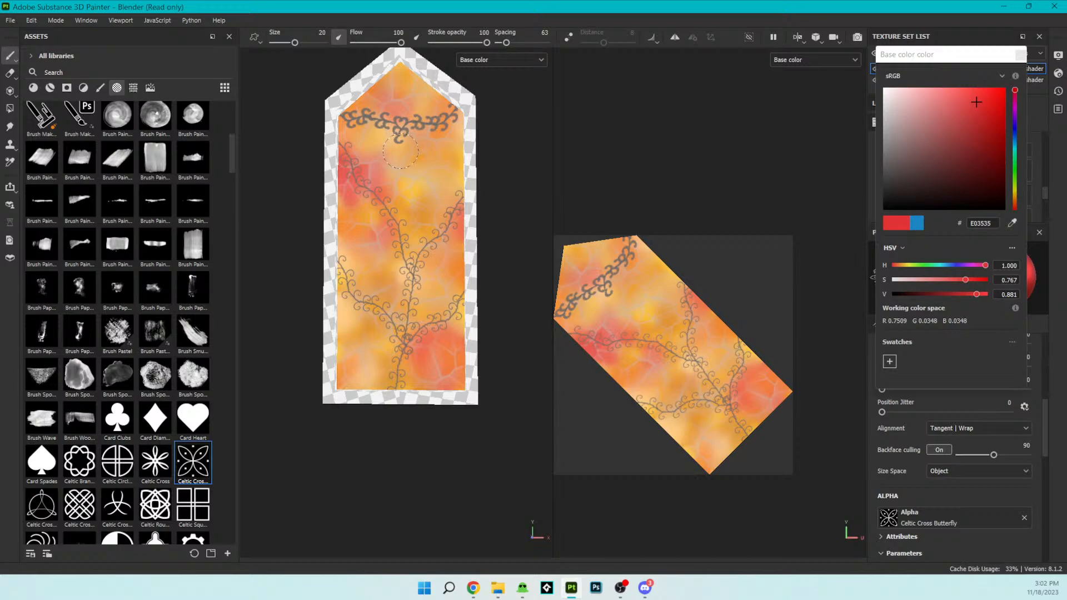
pyautogui.click(399, 151)
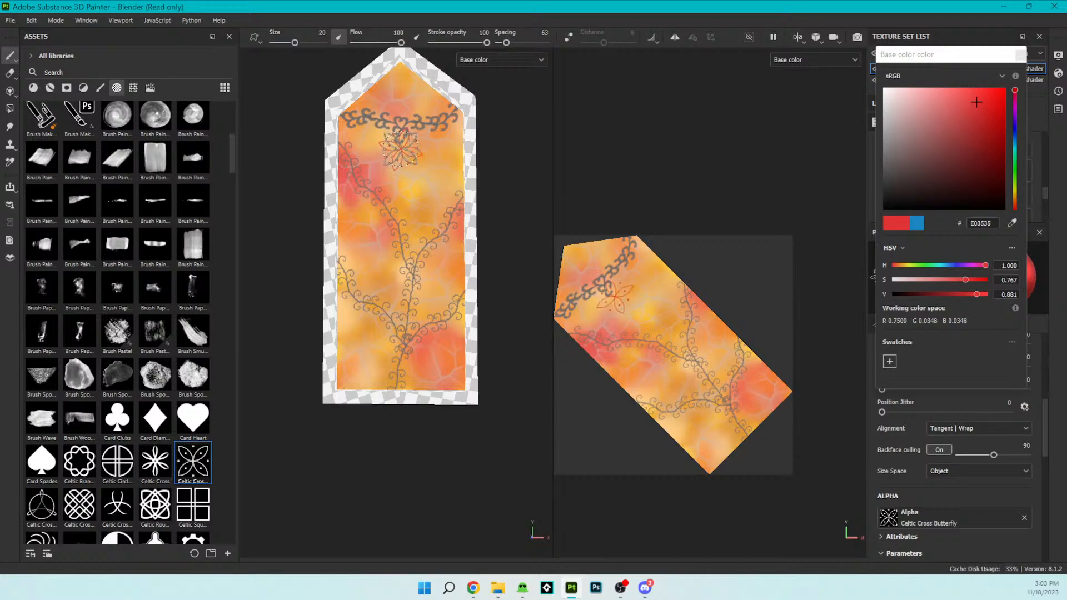
pyautogui.hotkey('ctrl', 'z')
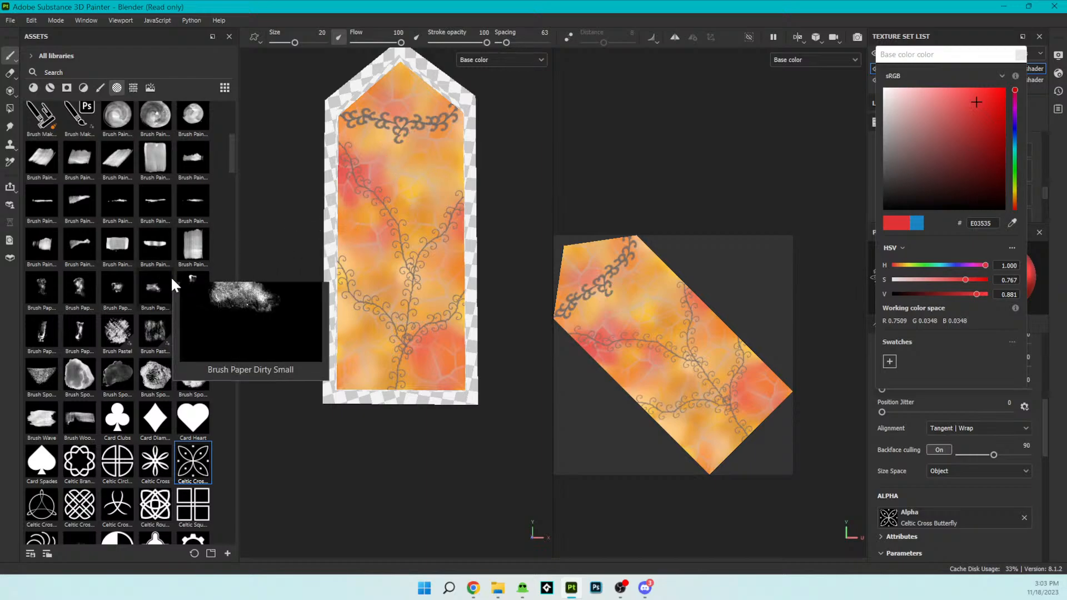
# - Check the arrow, brush, card, Celtic and circle alphas for another ornament
pyautogui.scroll(5, 171, 275)
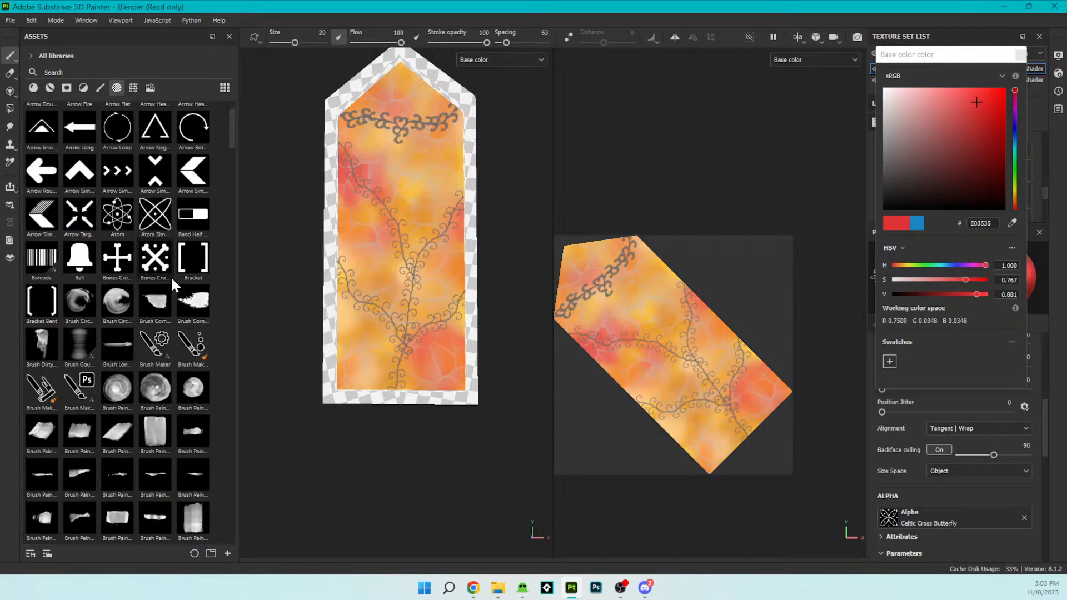
pyautogui.scroll(2, 171, 275)
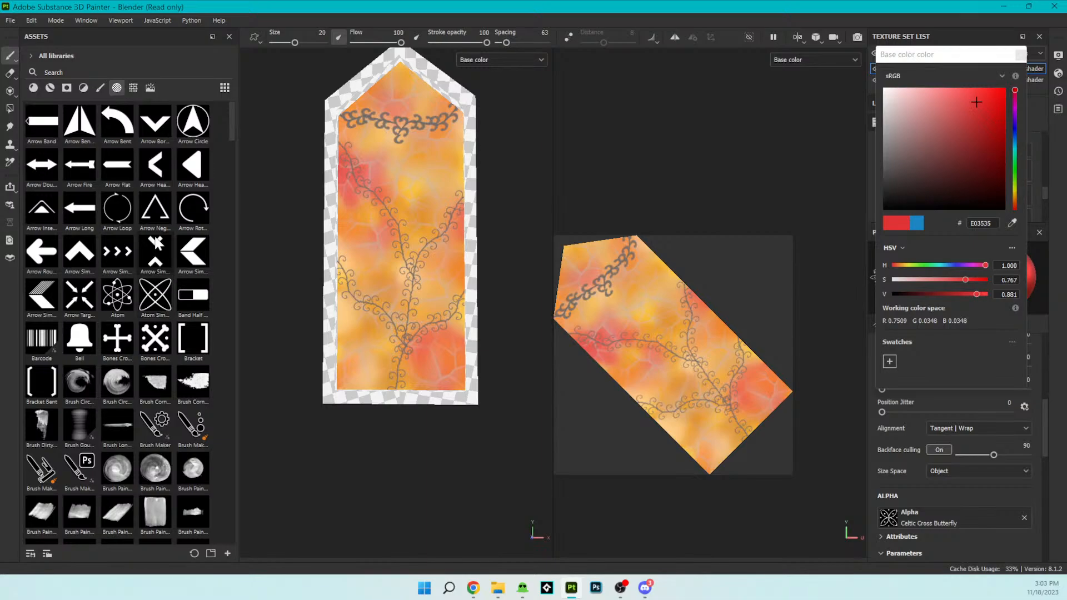
pyautogui.scroll(-6, 163, 311)
pyautogui.scroll(-3, 161, 328)
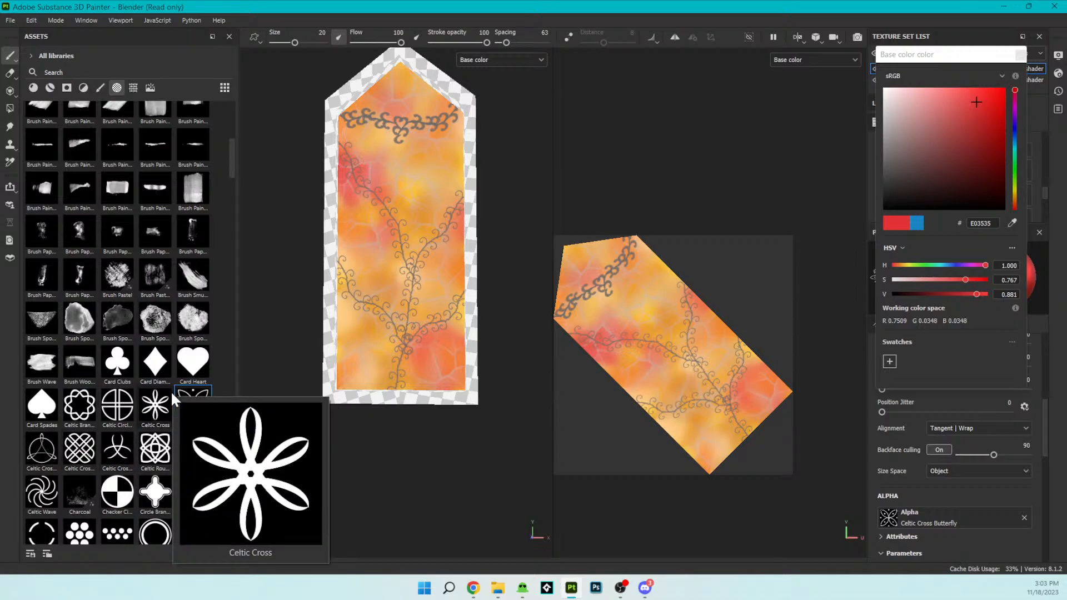
pyautogui.scroll(6, 172, 398)
pyautogui.scroll(2, 171, 391)
pyautogui.scroll(-2, 171, 391)
pyautogui.scroll(-10, 171, 391)
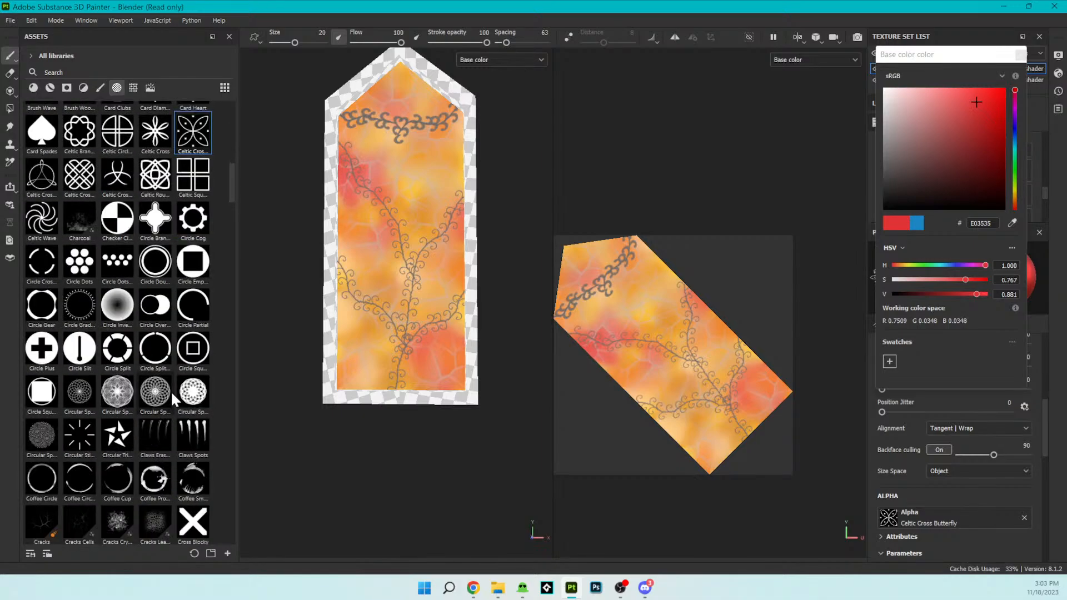
# - Try stamping the Flower Sakura Simple alpha in red just below the garland's centre at brush size 20 and undo it
pyautogui.scroll(-3, 171, 391)
pyautogui.scroll(-9, 172, 393)
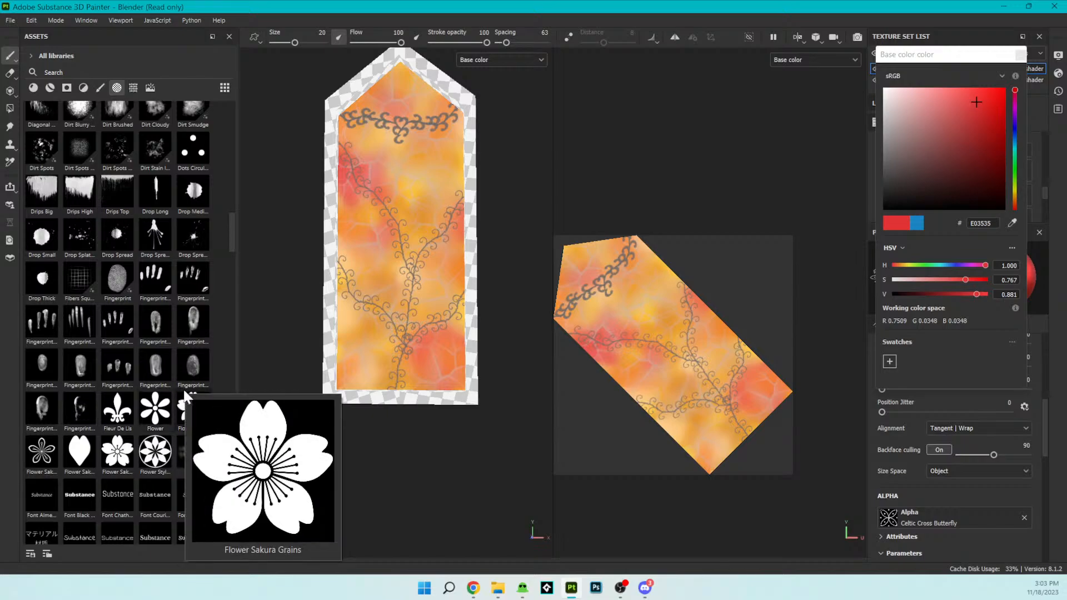
pyautogui.moveTo(203, 446)
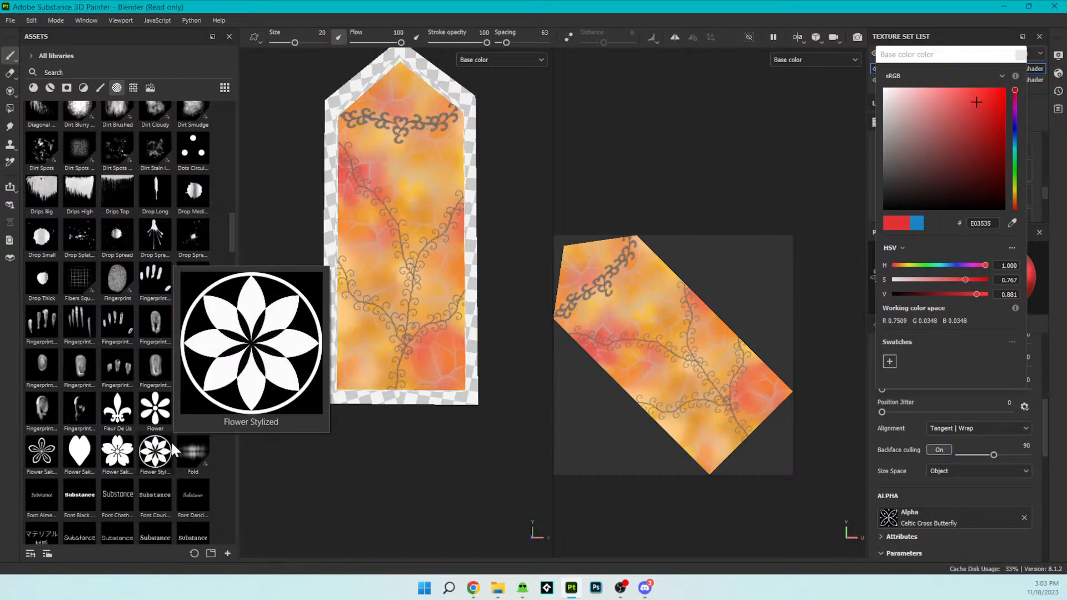
pyautogui.click(117, 451)
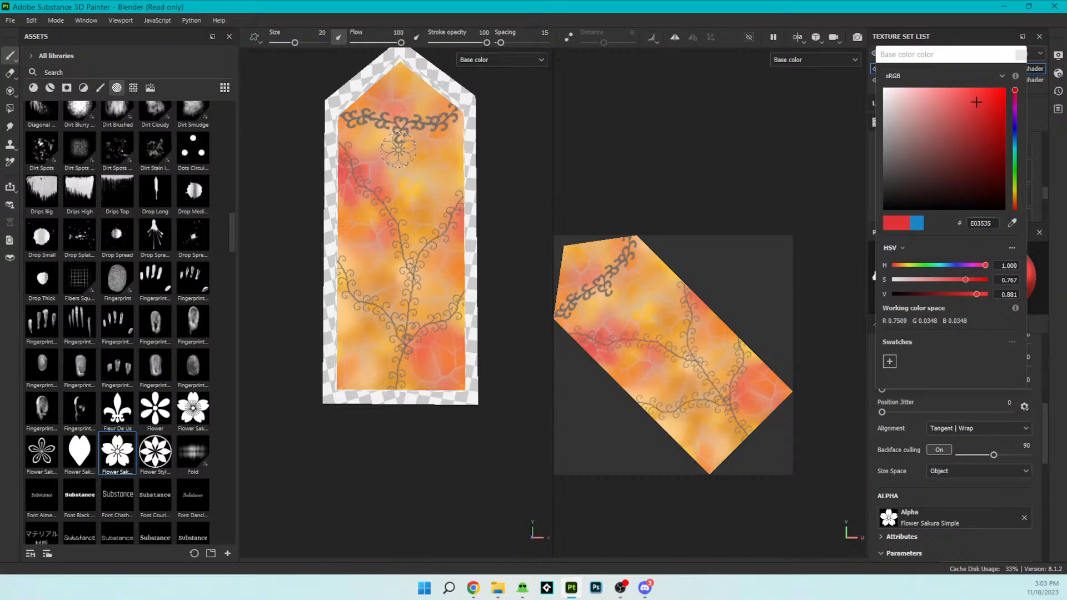
pyautogui.click(400, 149)
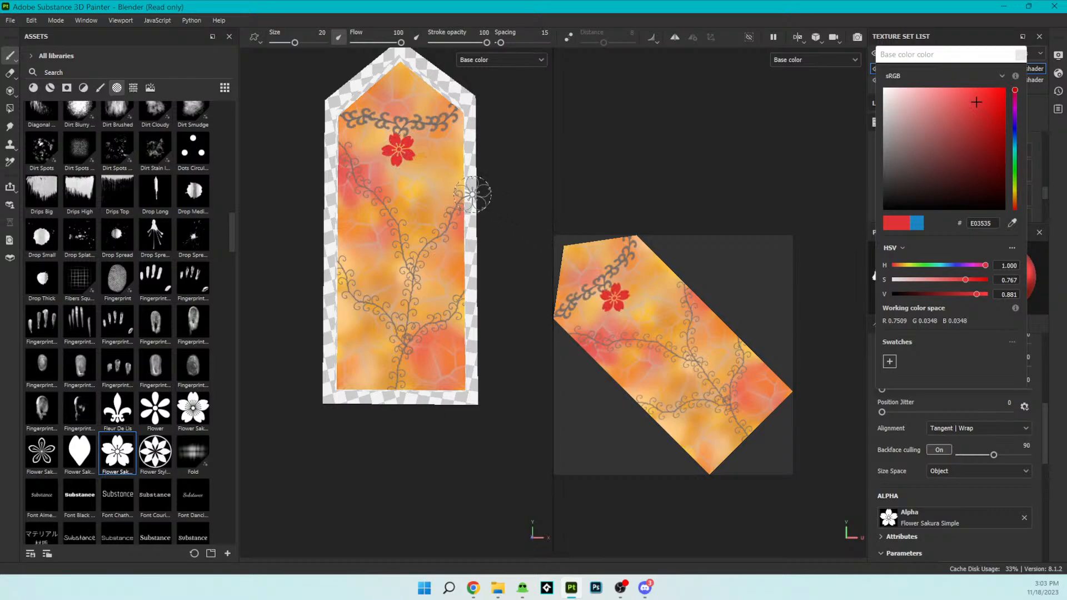
pyautogui.hotkey('ctrl', 'z')
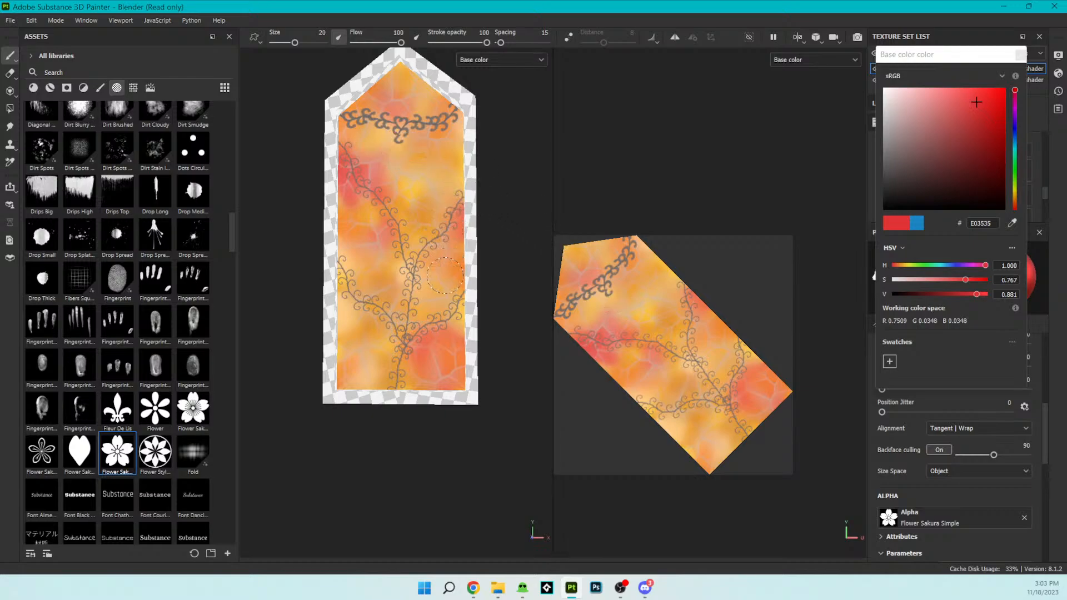
# - Try red sakura flowers at size 20 beside and on the right-hand vine branch, undoing each stamp
pyautogui.click(444, 278)
pyautogui.hotkey('ctrl', 'z')
pyautogui.click(446, 220)
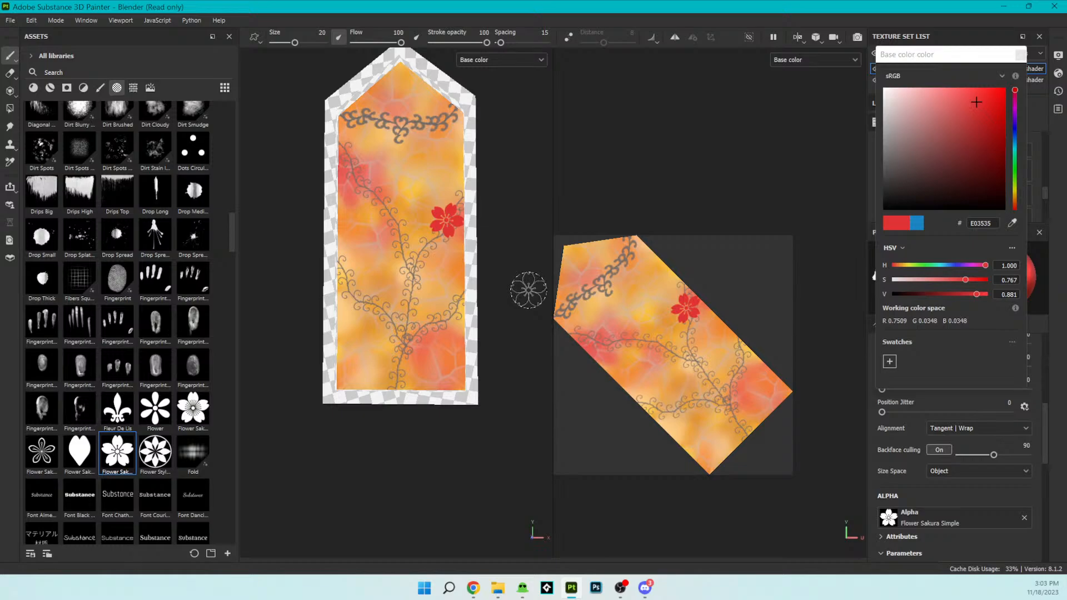
pyautogui.hotkey('ctrl', 'z')
# - Reduce the brush size to 12.82, testing a red flower on the vine's upper-left branch and undoing it
pyautogui.moveTo(288, 42); pyautogui.dragTo(282, 42)
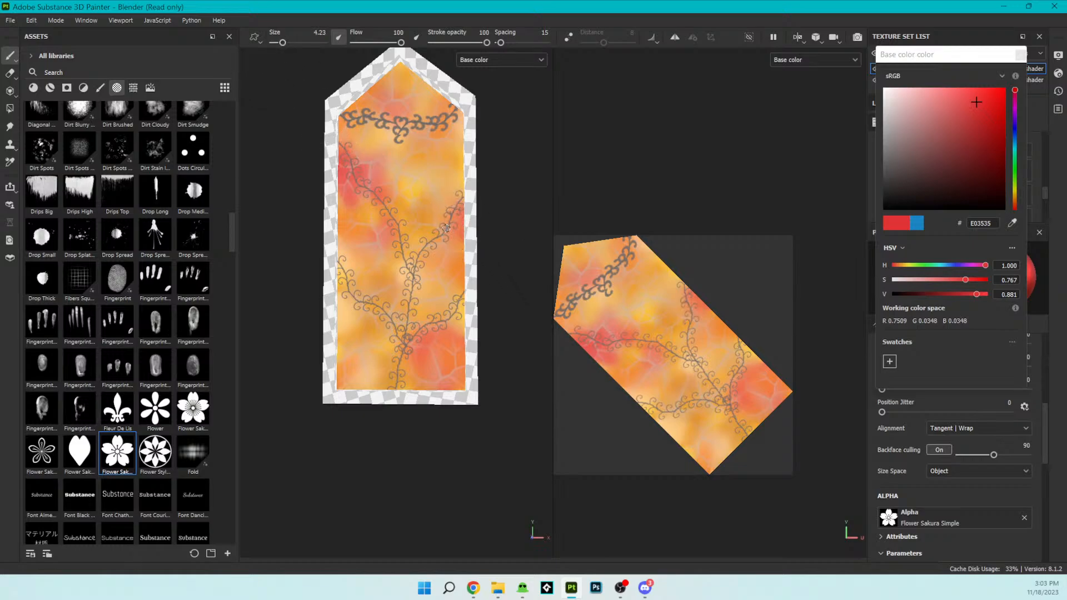
pyautogui.hotkey('ctrl', 'z')
pyautogui.moveTo(283, 42); pyautogui.dragTo(289, 44)
pyautogui.click(351, 165)
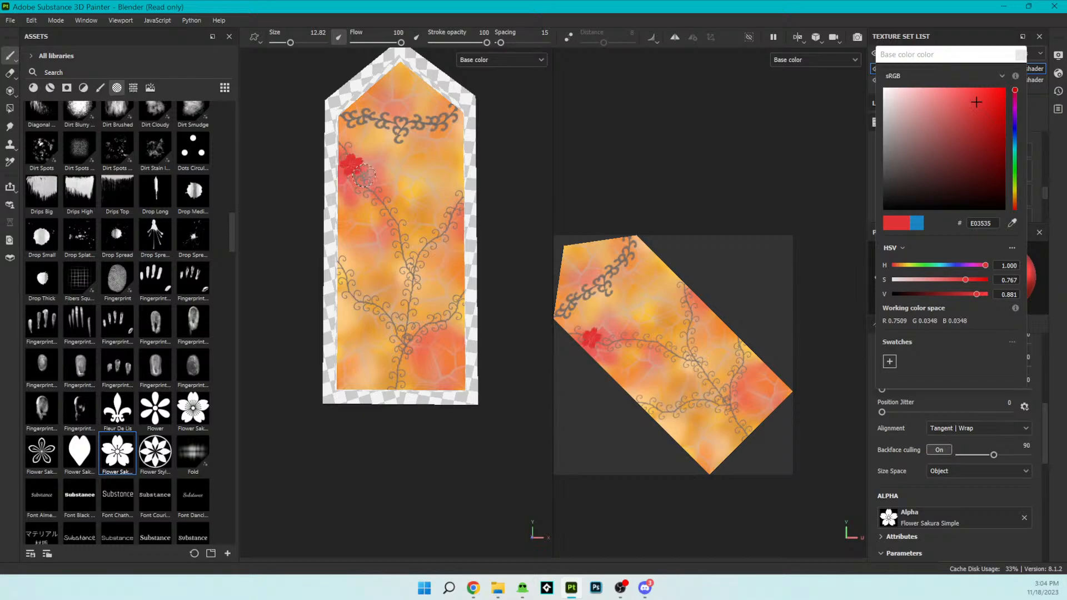
pyautogui.hotkey('ctrl', 'z')
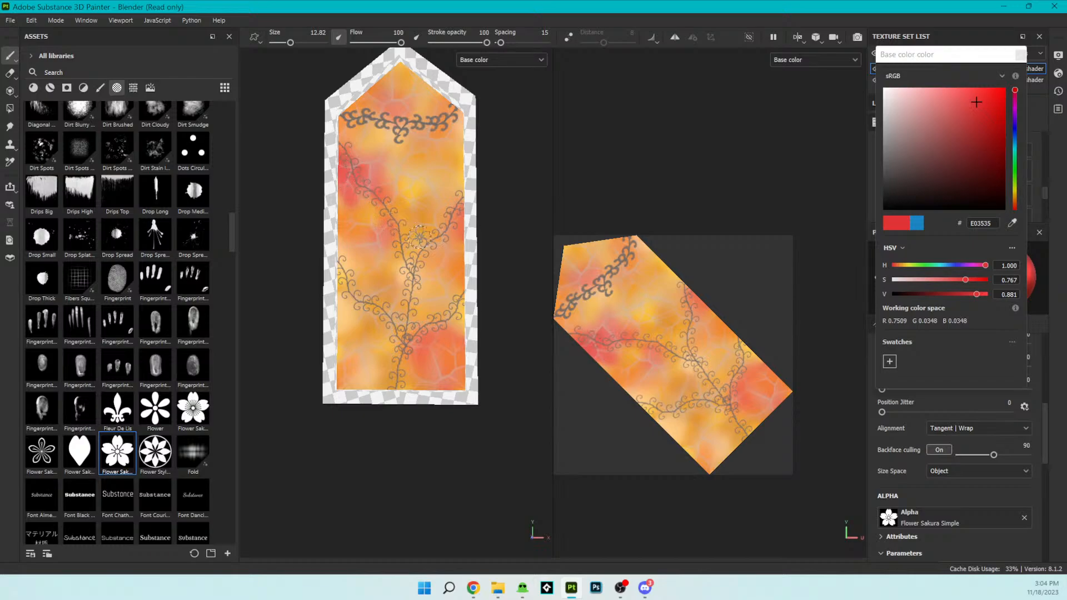
# - Stamp one red sakura flower on the vine's lower-left branch and another on its upper-right branch
pyautogui.click(353, 293)
pyautogui.hotkey('ctrl', 'z')
pyautogui.click(352, 293)
pyautogui.click(352, 294)
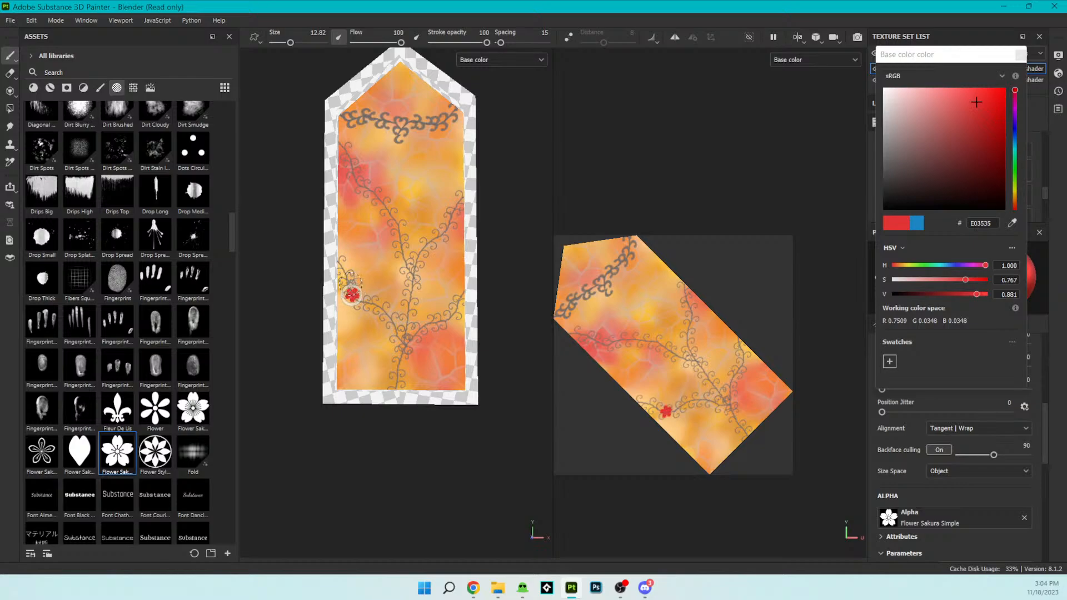
pyautogui.hotkey('ctrl', 'z')
pyautogui.hotkey('ctrl', 'z')
pyautogui.click(352, 294)
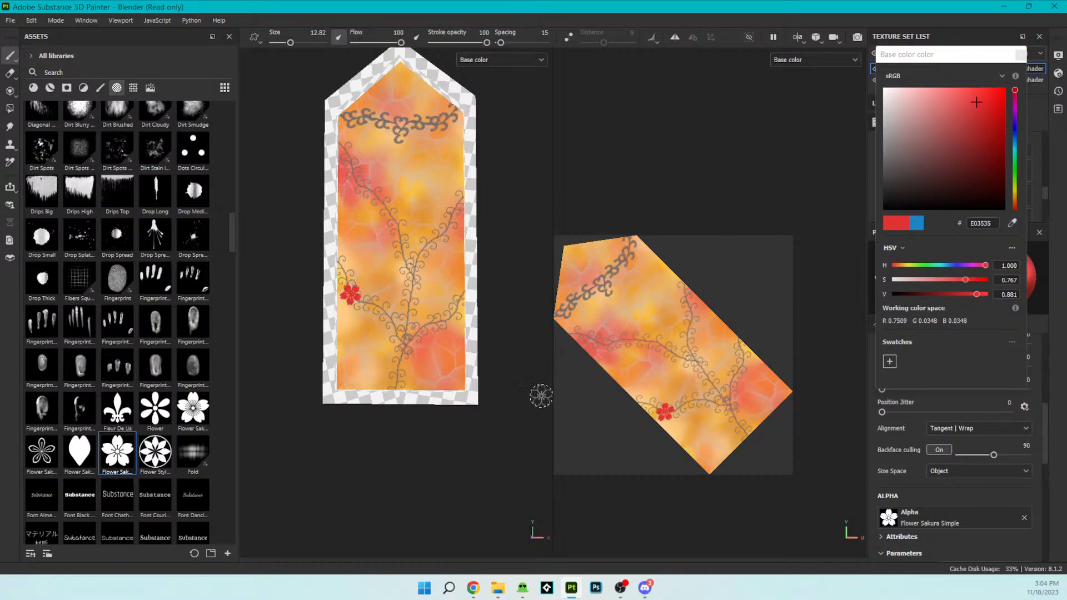
pyautogui.click(430, 244)
pyautogui.click(430, 244)
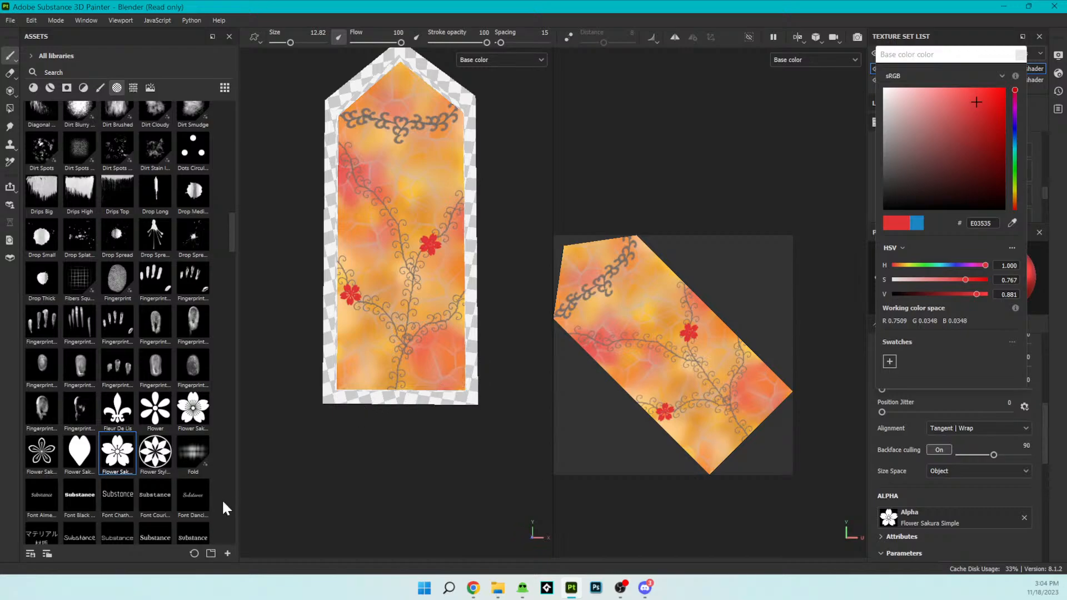
# - Switch to the Flower Sakura Grains alpha with base color 28C5DB, test a stamp on the upper-left branch and undo it
pyautogui.click(204, 399)
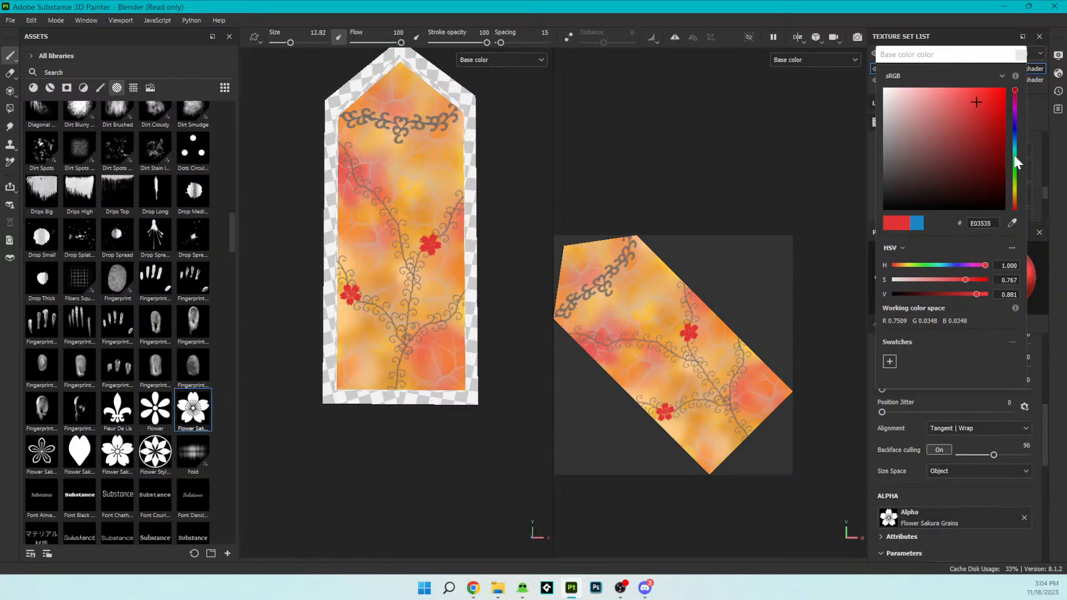
pyautogui.moveTo(1012, 136); pyautogui.dragTo(1014, 146)
pyautogui.click(982, 106)
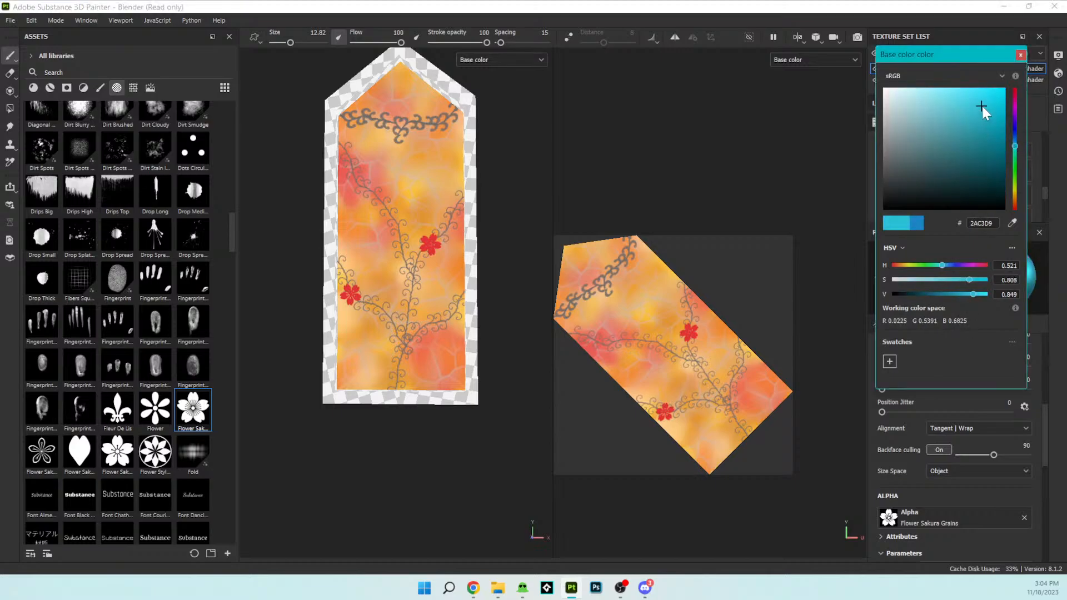
pyautogui.click(366, 188)
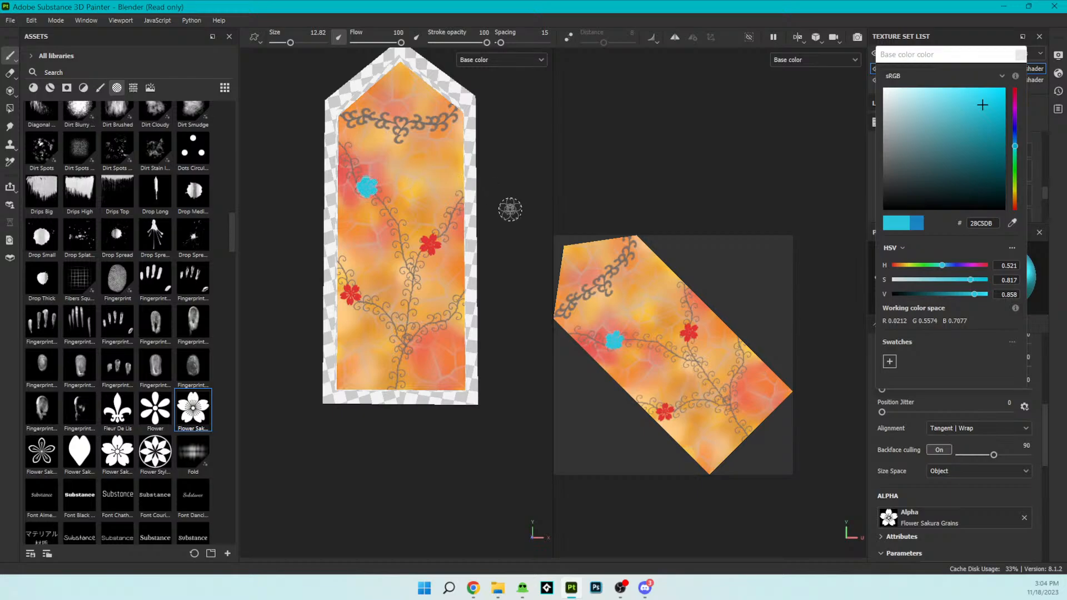
pyautogui.hotkey('ctrl', 'z')
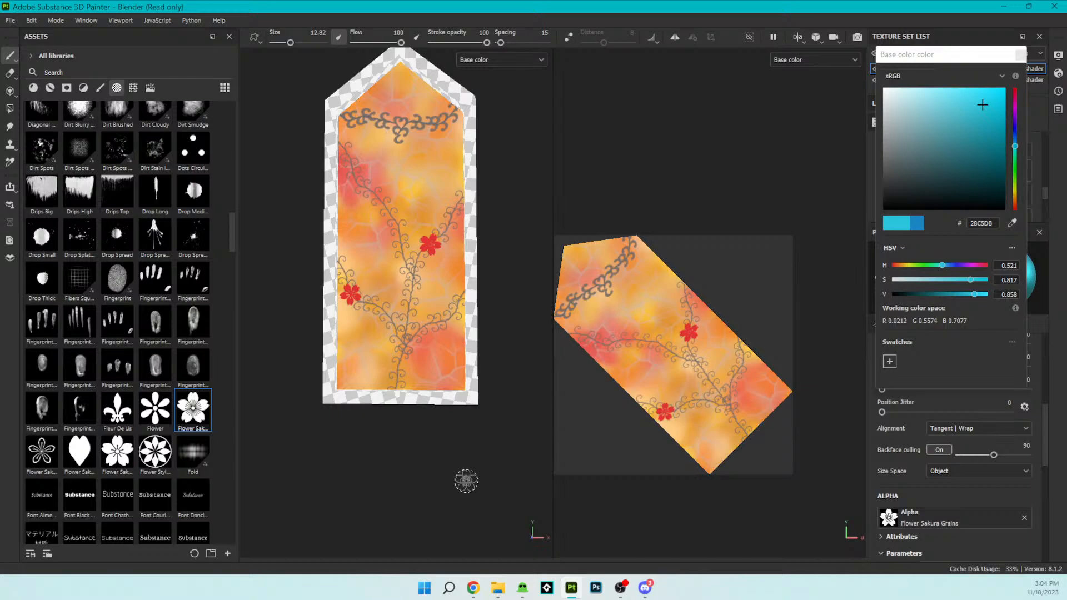
# - Move the base color picker clear of the brush properties and undo the two red flowers
pyautogui.moveTo(916, 53); pyautogui.dragTo(734, 99)
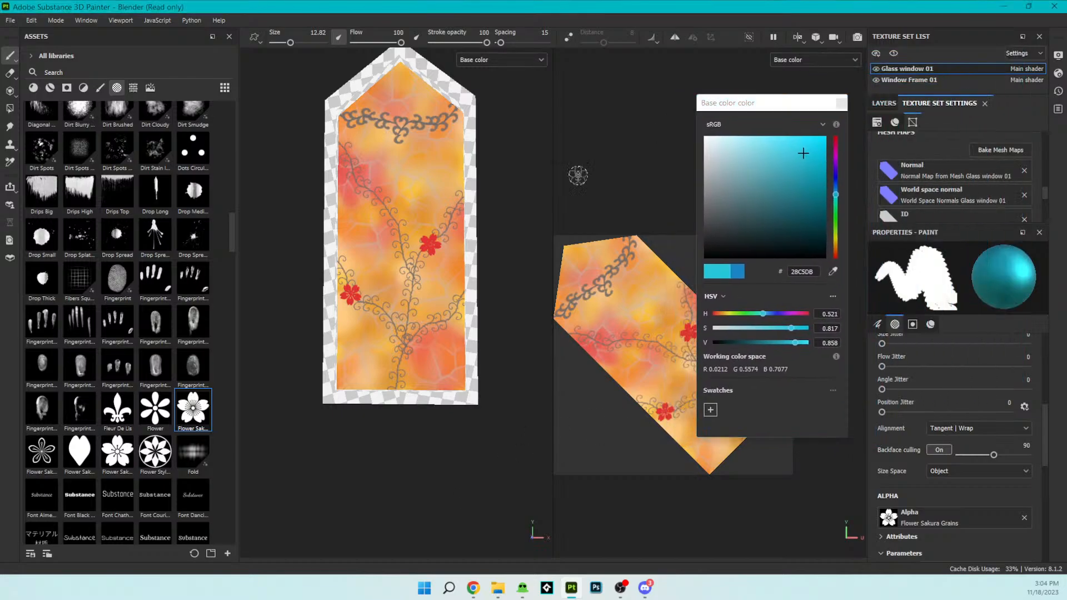
pyautogui.hotkey('ctrl', 'z')
pyautogui.hotkey('ctrl', 'z')
# - Set the brush spacing to 400 and the size jitter to 55, keeping the flow at 100
pyautogui.scroll(6, 963, 442)
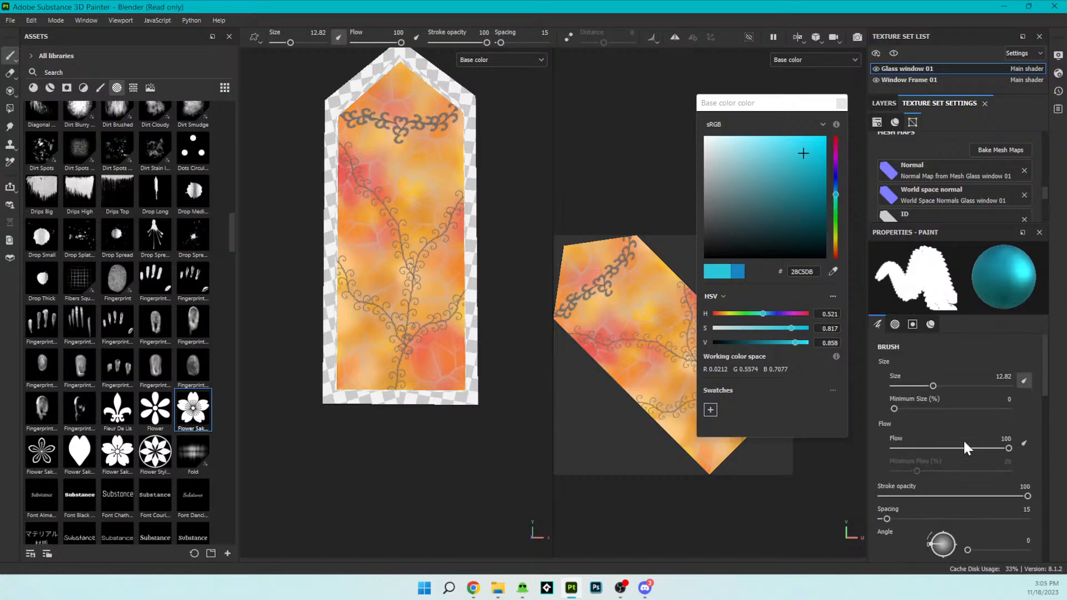
pyautogui.scroll(-3, 965, 442)
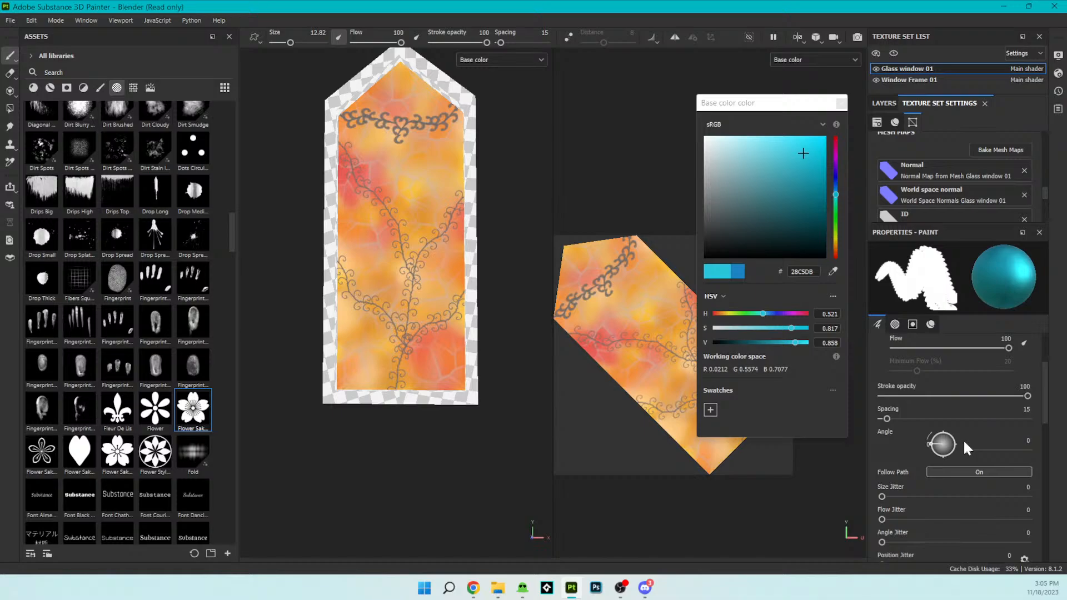
pyautogui.moveTo(888, 419); pyautogui.dragTo(1051, 445)
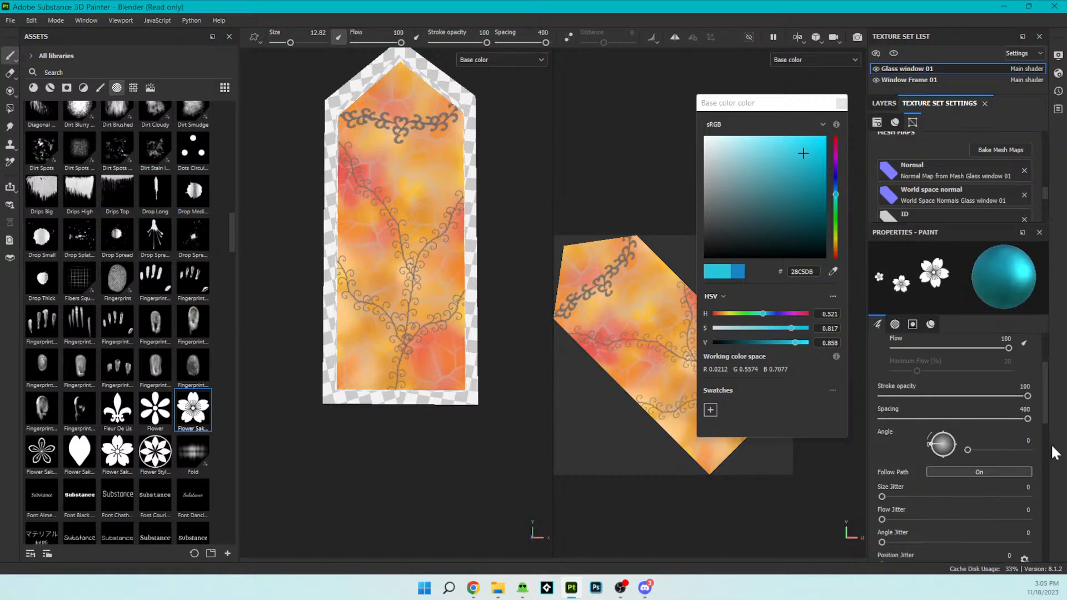
pyautogui.scroll(1, 987, 440)
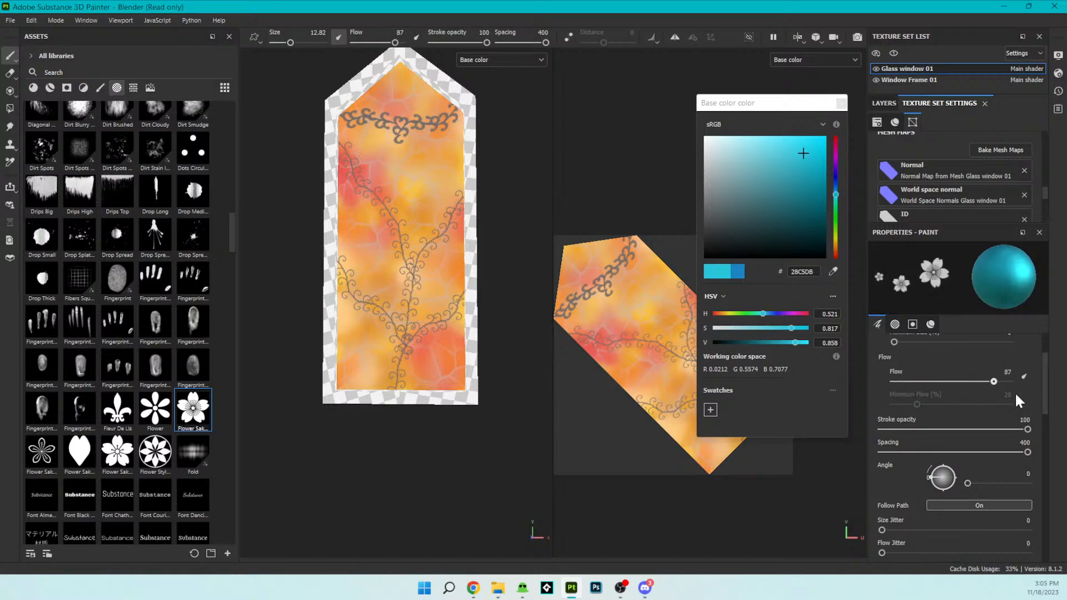
pyautogui.moveTo(882, 530)
pyautogui.mouseDown()
pyautogui.moveTo(1061, 549)
pyautogui.moveTo(961, 522)
pyautogui.mouseUp()
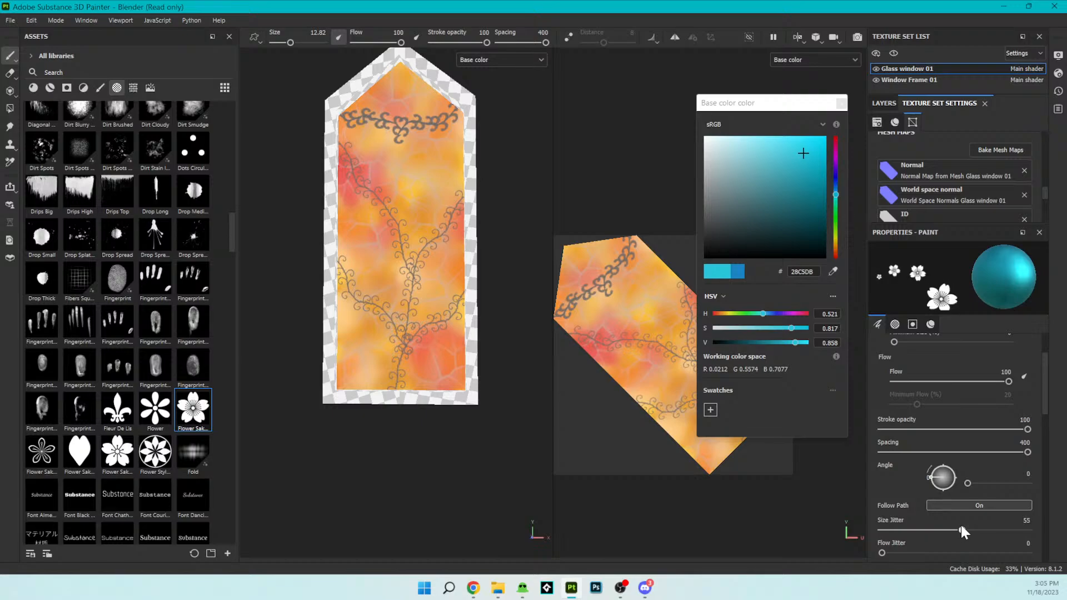
# - Set the brush's backface culling angle to 45 and check the alignment and size space options
pyautogui.scroll(-2, 976, 516)
pyautogui.scroll(-2, 926, 497)
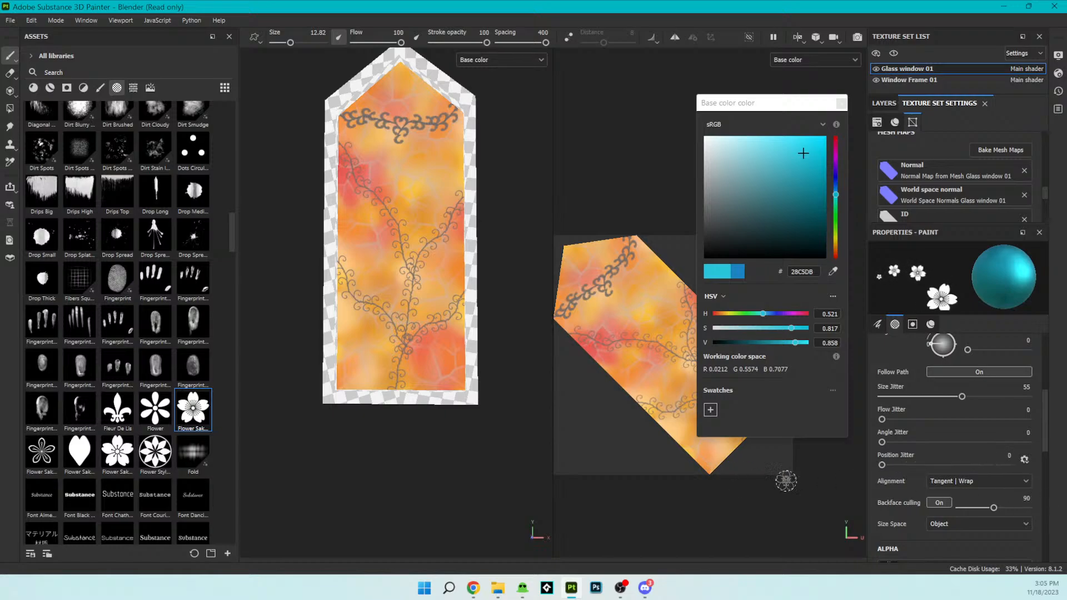
pyautogui.scroll(-1, 905, 491)
pyautogui.moveTo(993, 474)
pyautogui.mouseDown()
pyautogui.moveTo(950, 474)
pyautogui.moveTo(1028, 474)
pyautogui.moveTo(919, 479)
pyautogui.mouseUp()
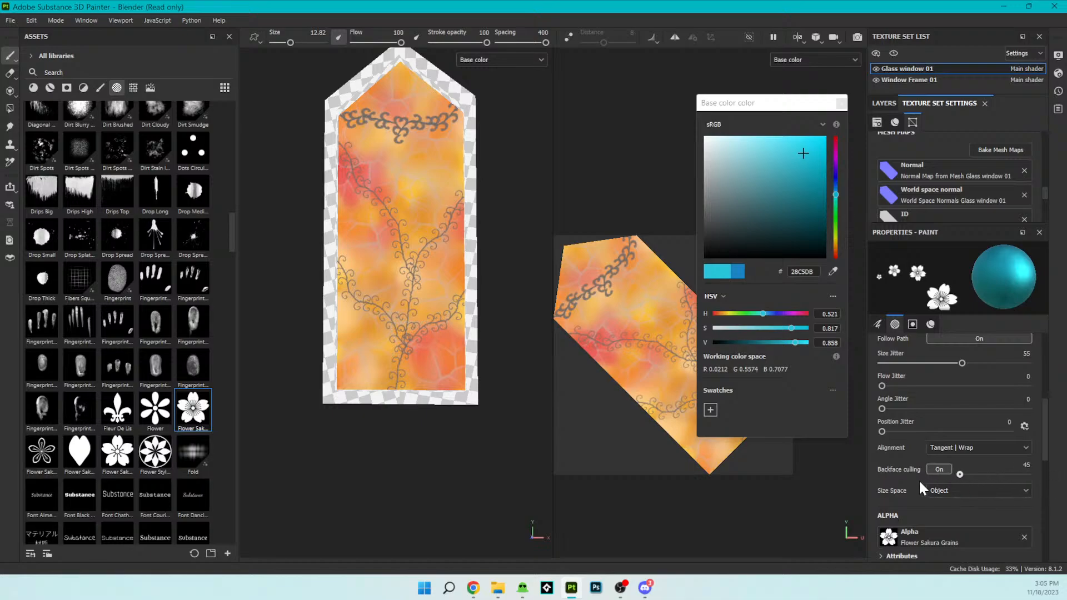
pyautogui.rightClick(915, 479)
pyautogui.click(1025, 466)
pyautogui.click(939, 509)
pyautogui.click(945, 448)
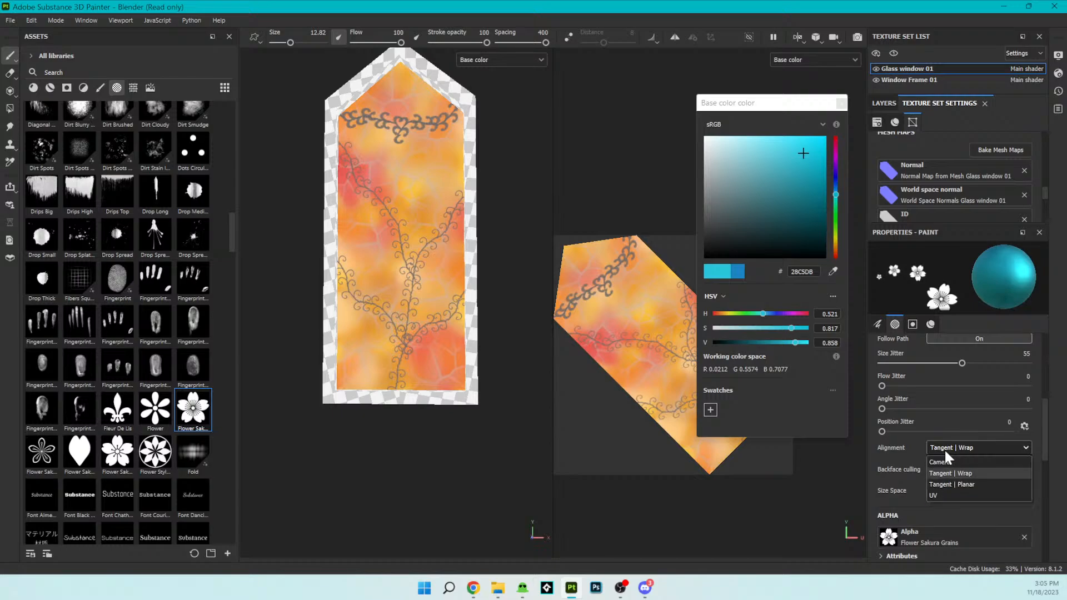
pyautogui.click(945, 449)
pyautogui.click(938, 489)
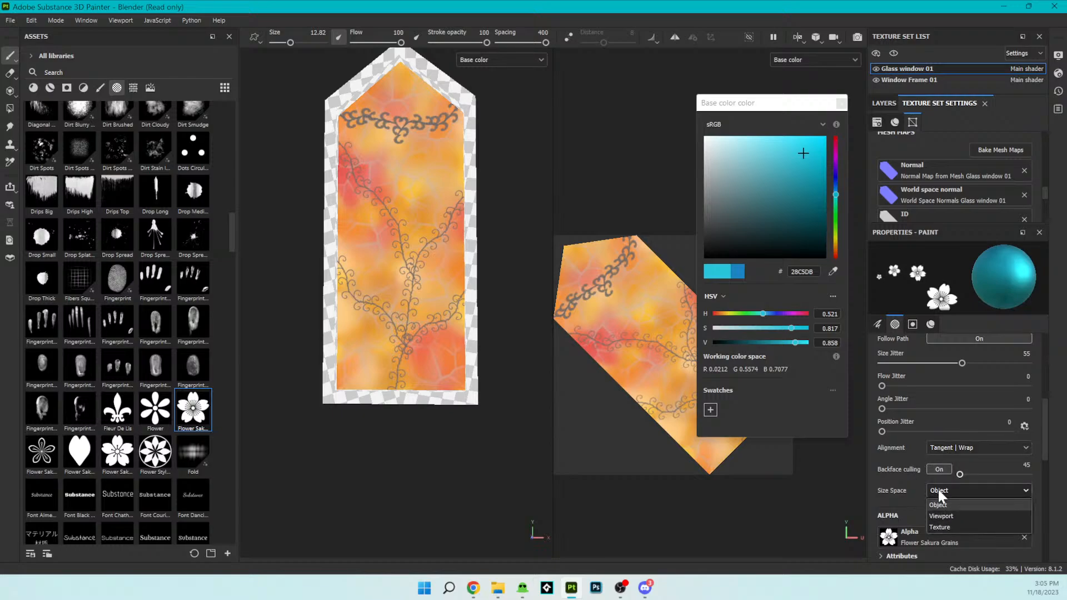
pyautogui.click(937, 489)
# - Examine the alpha's attributes, parameters and advanced blending options, including the stamps blending modes
pyautogui.scroll(-2, 921, 486)
pyautogui.click(889, 423)
pyautogui.click(889, 422)
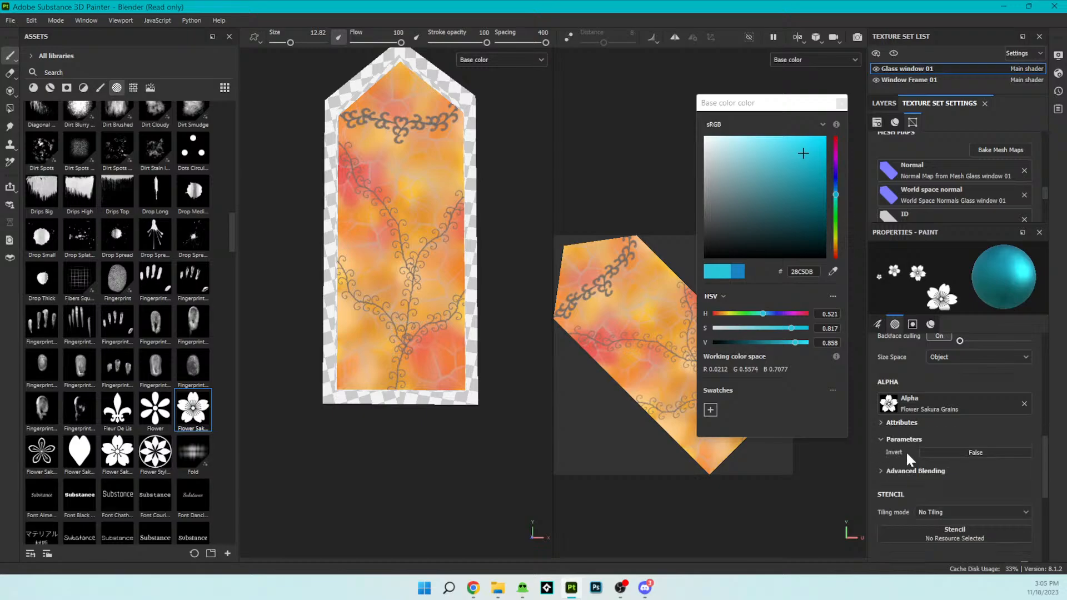
pyautogui.click(939, 471)
pyautogui.scroll(-2, 939, 470)
pyautogui.click(973, 422)
pyautogui.click(971, 445)
pyautogui.click(971, 421)
pyautogui.click(972, 432)
pyautogui.click(924, 464)
pyautogui.click(925, 463)
# - Set the brush material's roughness to 0.4980 and its metallic value to 0.5347
pyautogui.scroll(-1, 897, 464)
pyautogui.scroll(-4, 896, 460)
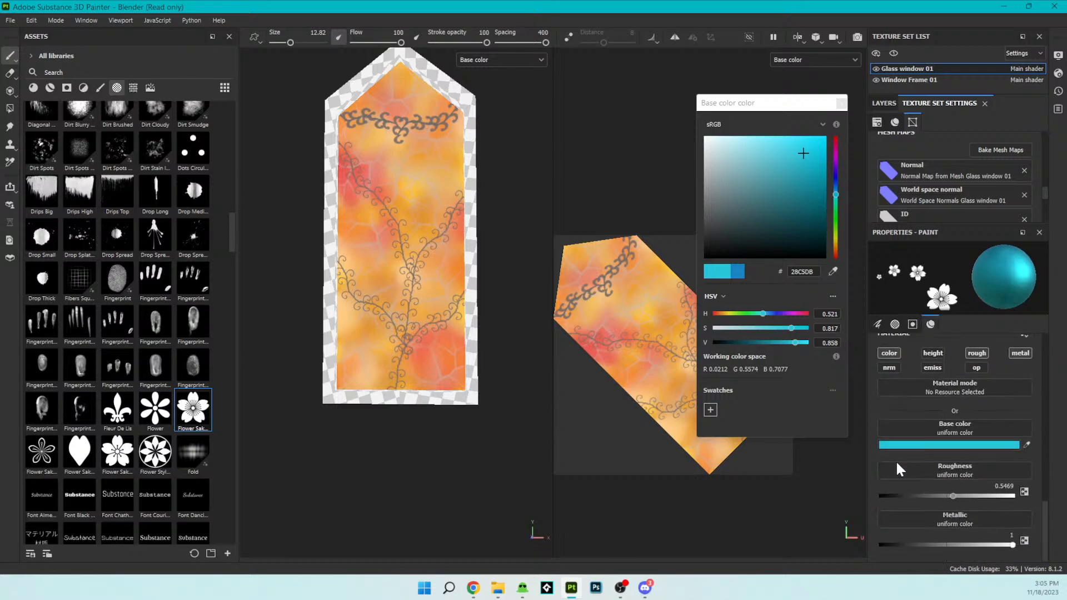
pyautogui.moveTo(953, 495); pyautogui.dragTo(922, 474)
pyautogui.moveTo(986, 543)
pyautogui.mouseDown()
pyautogui.moveTo(933, 541)
pyautogui.moveTo(1037, 550)
pyautogui.moveTo(852, 516)
pyautogui.moveTo(950, 527)
pyautogui.mouseUp()
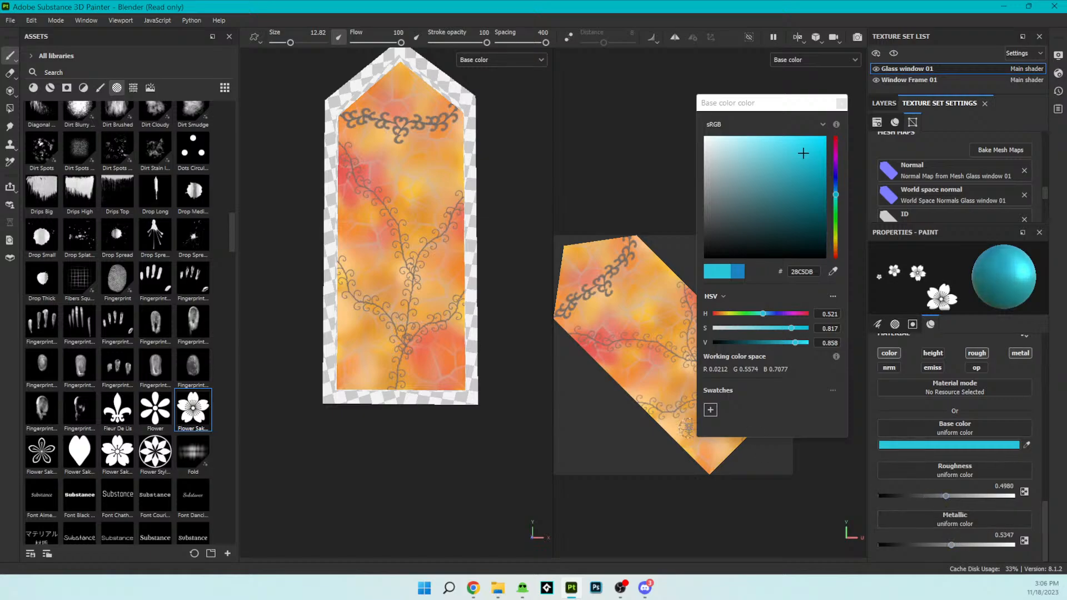
# - Try stamping cyan Flower Sakura Grains blossoms along the vines with the wide-spaced brush and undo the strokes
pyautogui.scroll(2, 417, 250)
pyautogui.scroll(-3, 445, 278)
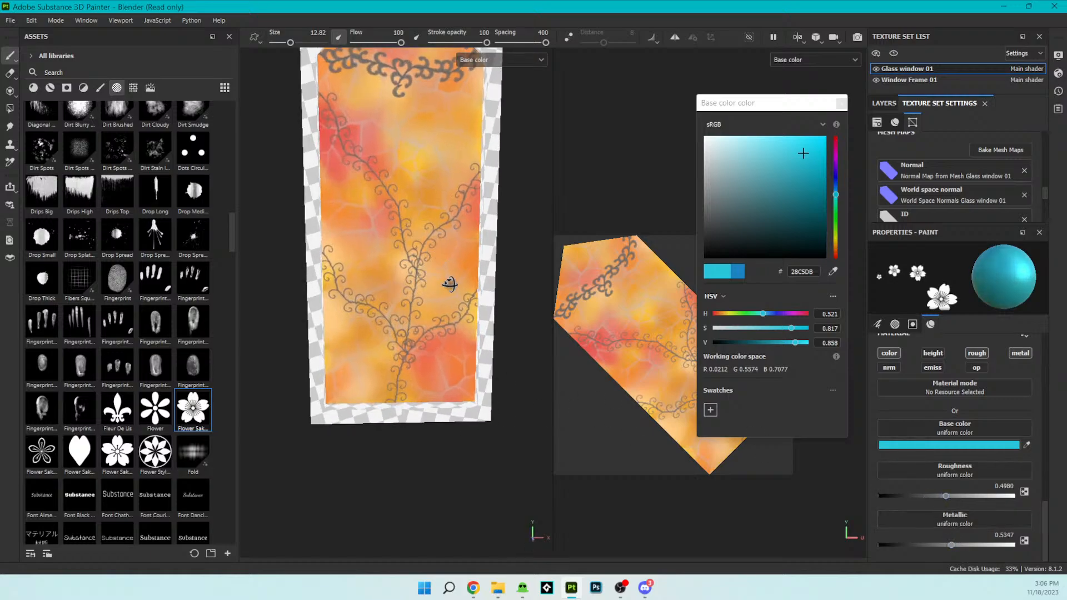
pyautogui.scroll(2, 461, 356)
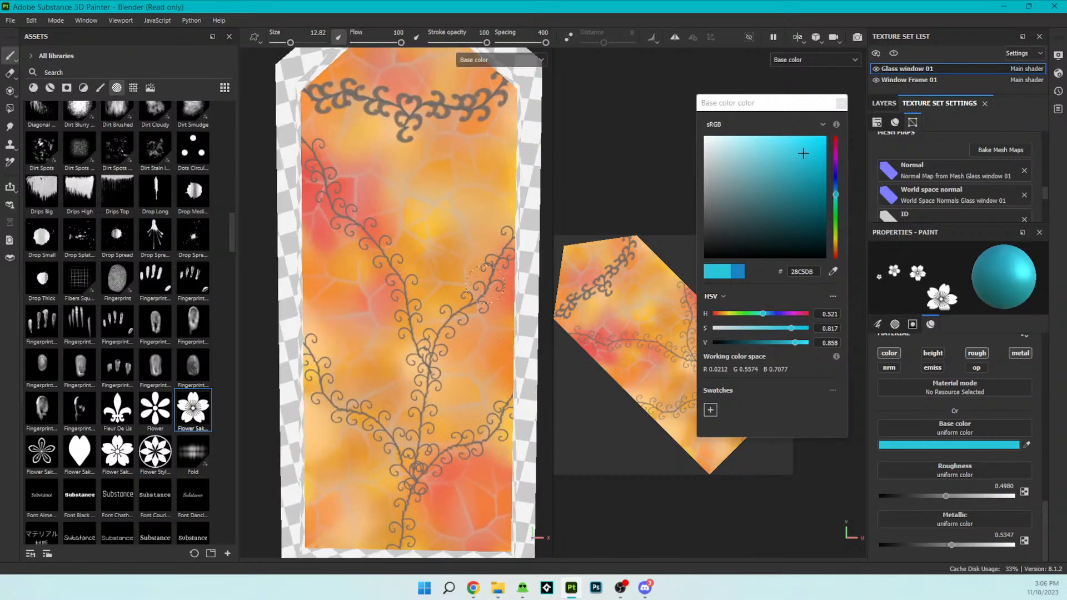
pyautogui.click(483, 300)
pyautogui.click(464, 257)
pyautogui.click(359, 242)
pyautogui.moveTo(251, 257)
pyautogui.mouseDown()
pyautogui.moveTo(389, 278)
pyautogui.moveTo(422, 333)
pyautogui.moveTo(439, 400)
pyautogui.moveTo(428, 470)
pyautogui.mouseUp()
pyautogui.hotkey('ctrl', 'z')
# - Turn off Follow Path for the flower brush
pyautogui.scroll(2, 956, 425)
pyautogui.scroll(8, 956, 422)
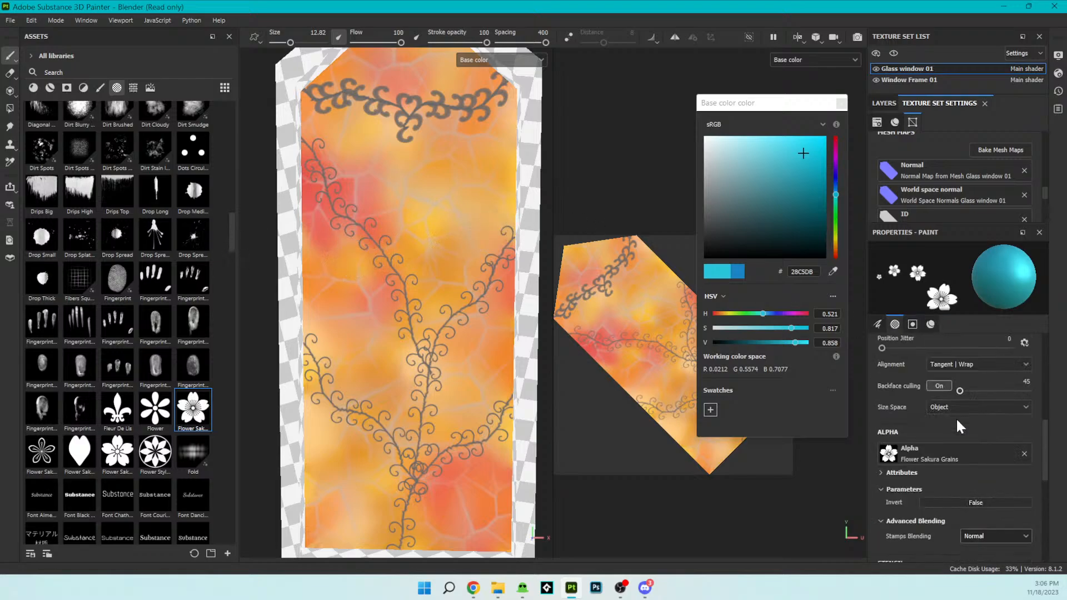
pyautogui.scroll(2, 956, 418)
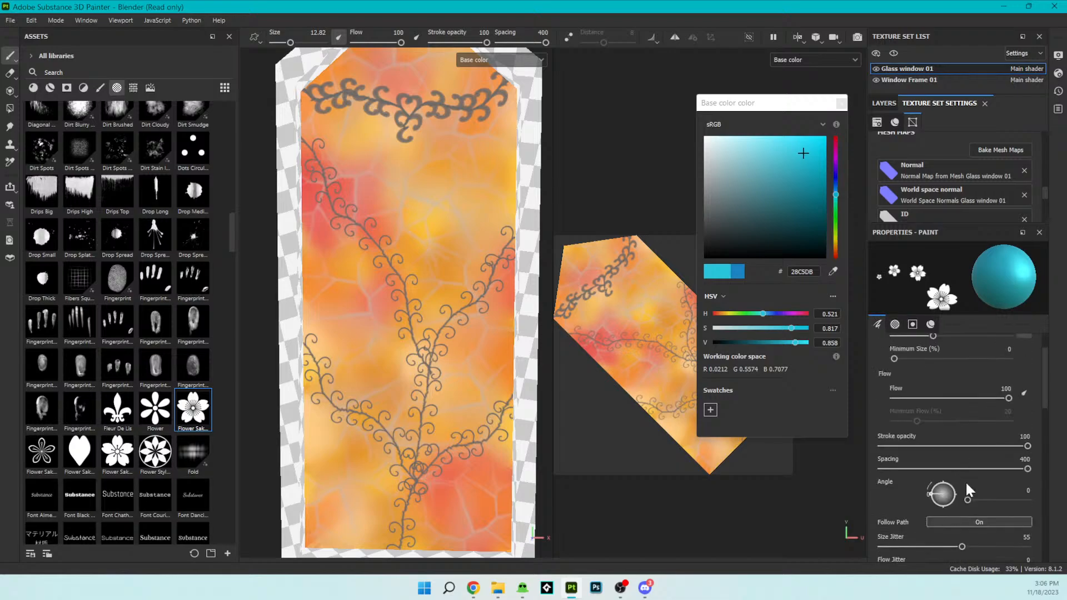
pyautogui.click(975, 521)
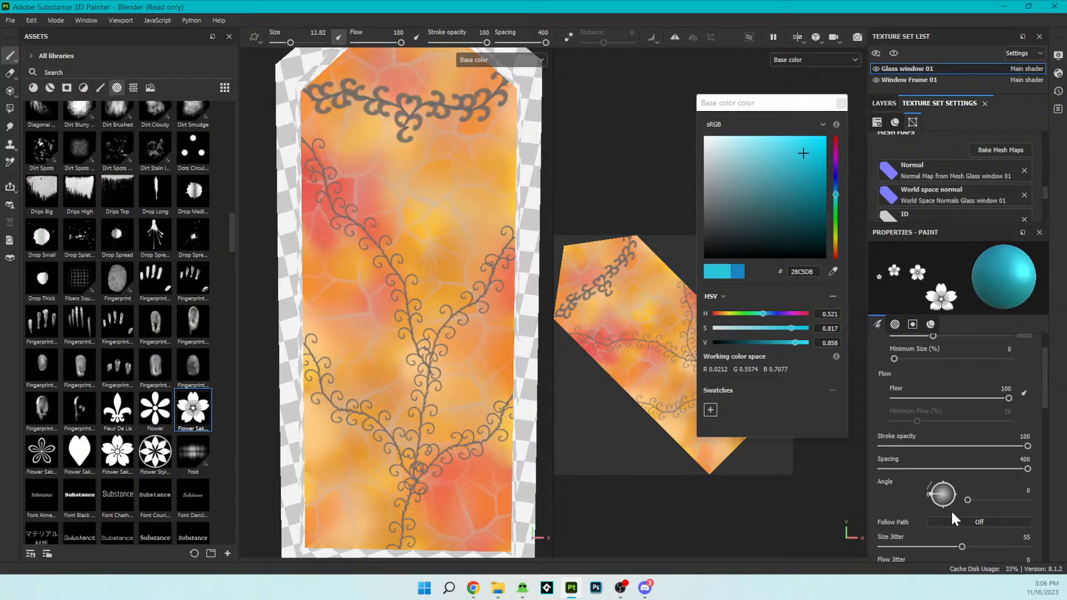
pyautogui.scroll(1, 947, 497)
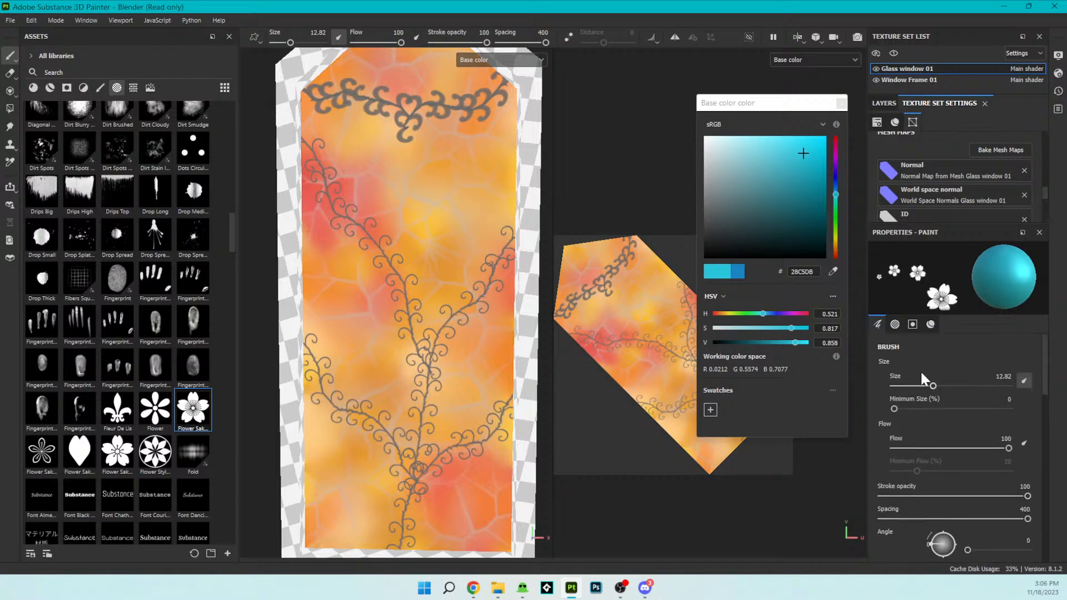
# - Try stamping two inverted Flower Sakura Grains blossoms on the window glass with the alpha's Invert turned on
pyautogui.click(894, 325)
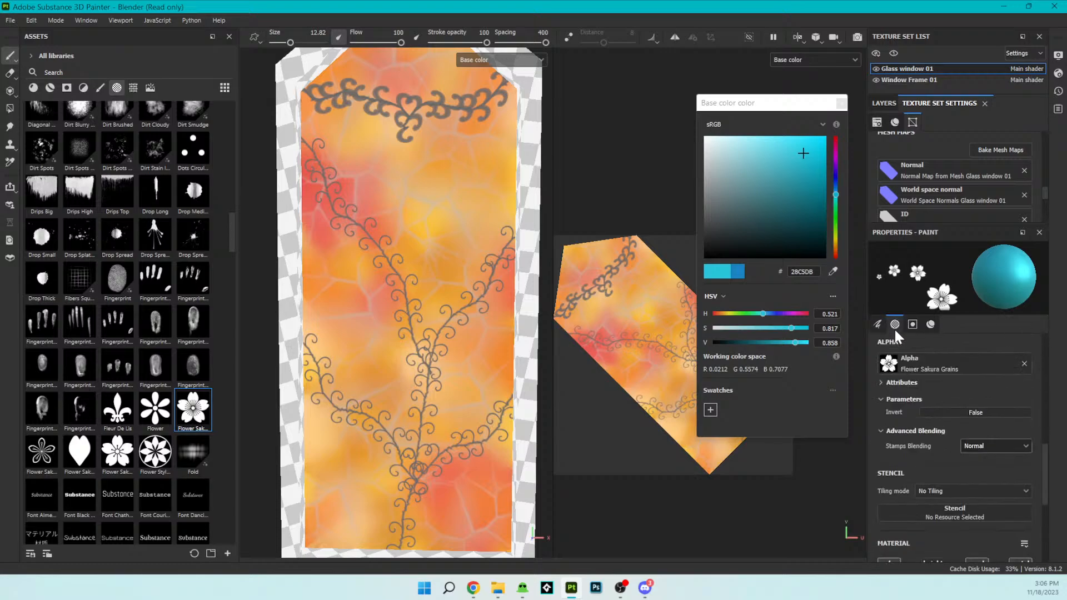
pyautogui.click(953, 412)
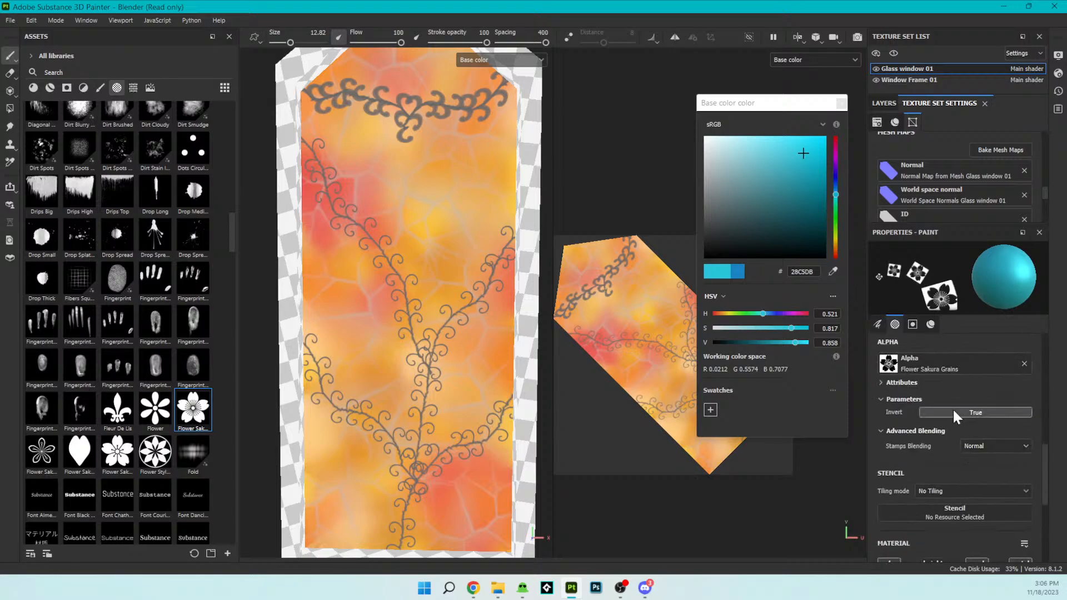
pyautogui.click(630, 318)
pyautogui.click(648, 338)
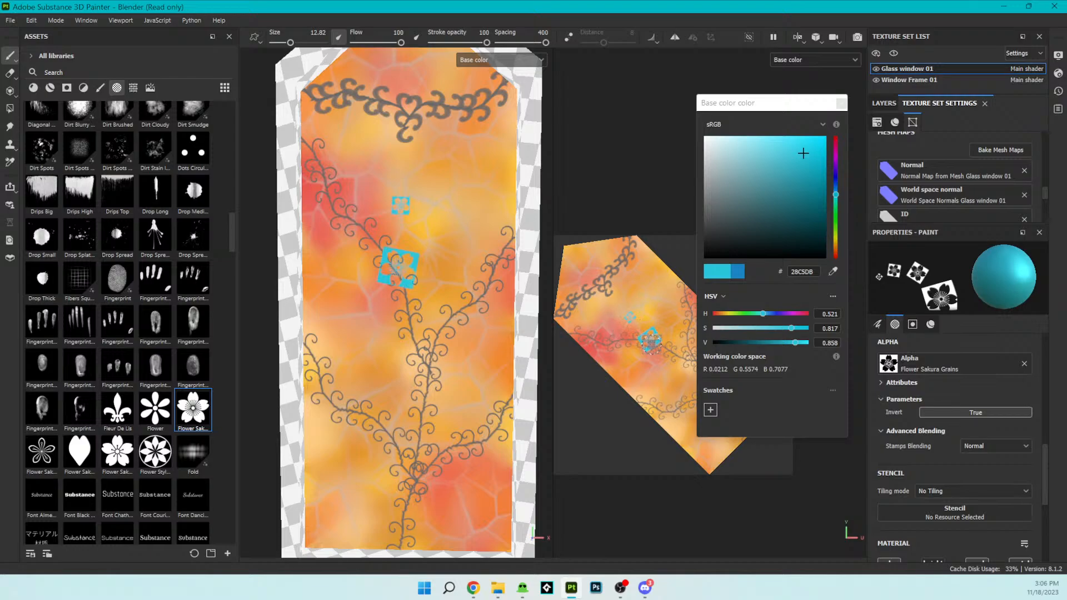
pyautogui.scroll(5, 443, 257)
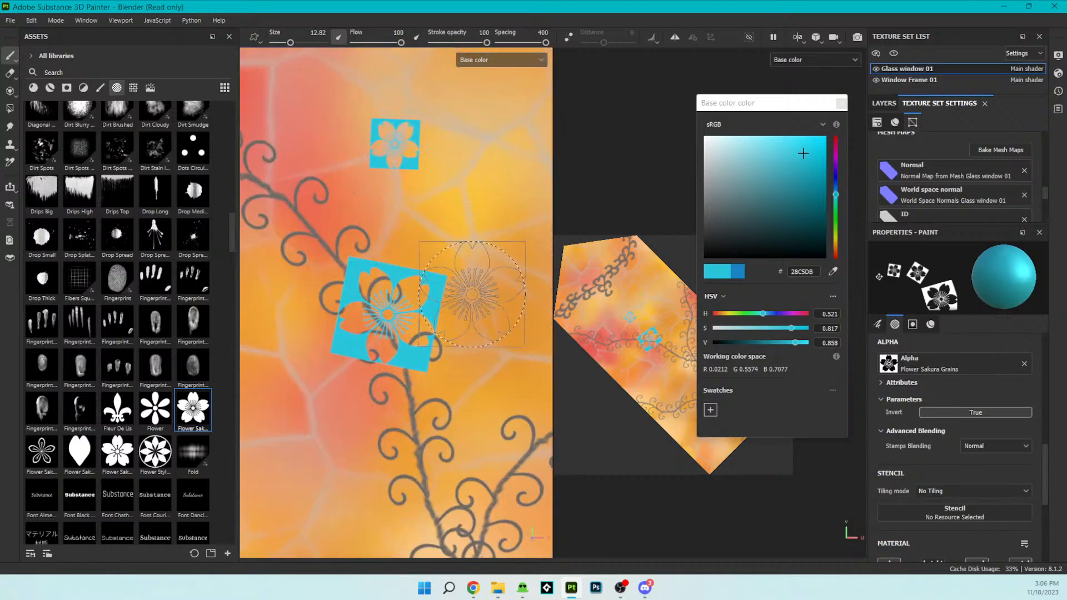
# - Try out lower flow and other stroke settings for the flower brush and restore flow and stroke opacity to 100
pyautogui.scroll(5, 948, 477)
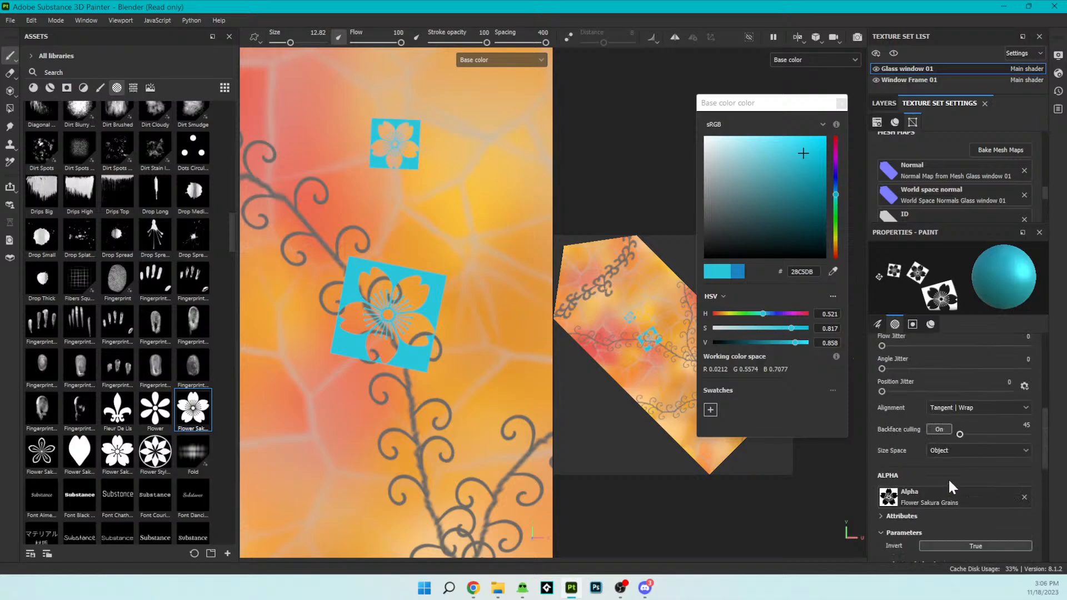
pyautogui.scroll(5, 915, 425)
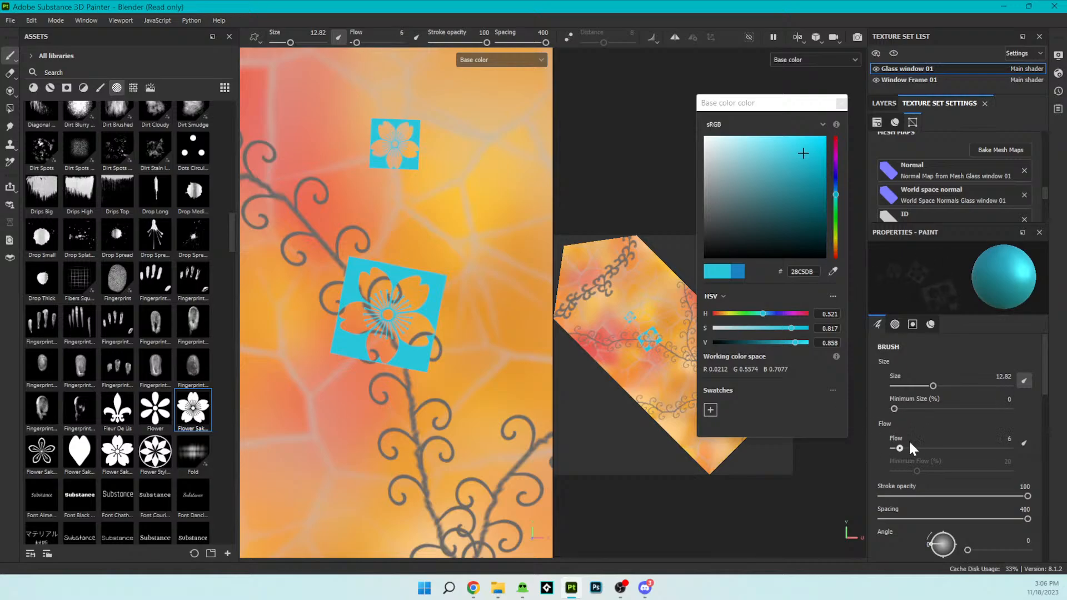
pyautogui.scroll(-1, 946, 474)
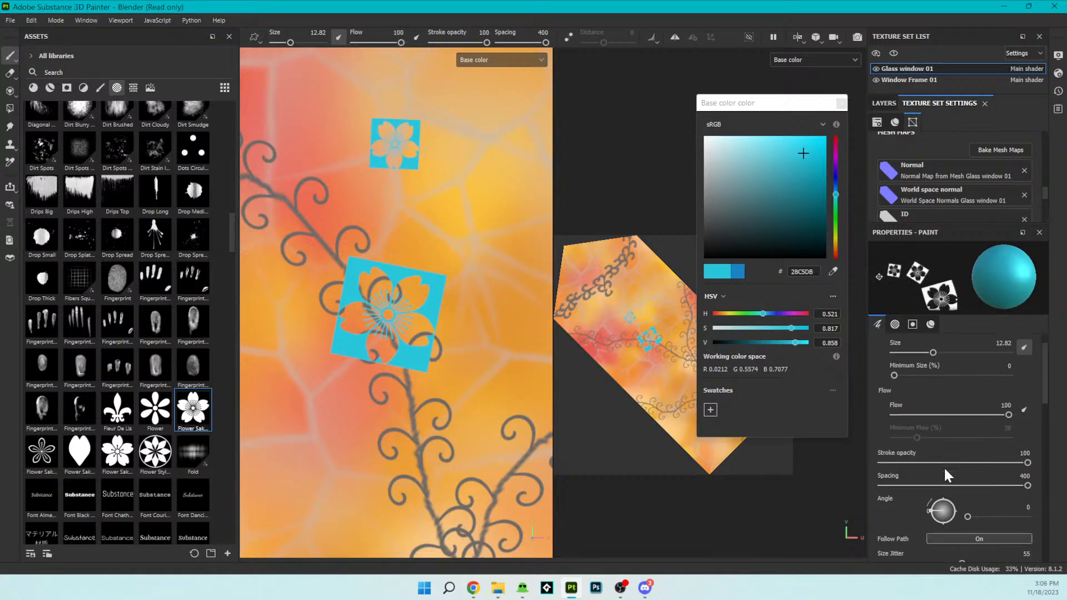
pyautogui.click(945, 462)
pyautogui.moveTo(964, 451)
pyautogui.mouseDown()
pyautogui.moveTo(985, 464)
pyautogui.moveTo(900, 462)
pyautogui.moveTo(1021, 459)
pyautogui.moveTo(1049, 485)
pyautogui.moveTo(933, 478)
pyautogui.moveTo(758, 447)
pyautogui.moveTo(1066, 484)
pyautogui.mouseUp()
pyautogui.scroll(-3, 964, 516)
pyautogui.moveTo(884, 486)
pyautogui.mouseDown()
pyautogui.moveTo(975, 499)
pyautogui.moveTo(860, 489)
pyautogui.moveTo(1009, 510)
pyautogui.moveTo(817, 528)
pyautogui.moveTo(987, 532)
pyautogui.mouseUp()
pyautogui.scroll(-5, 925, 531)
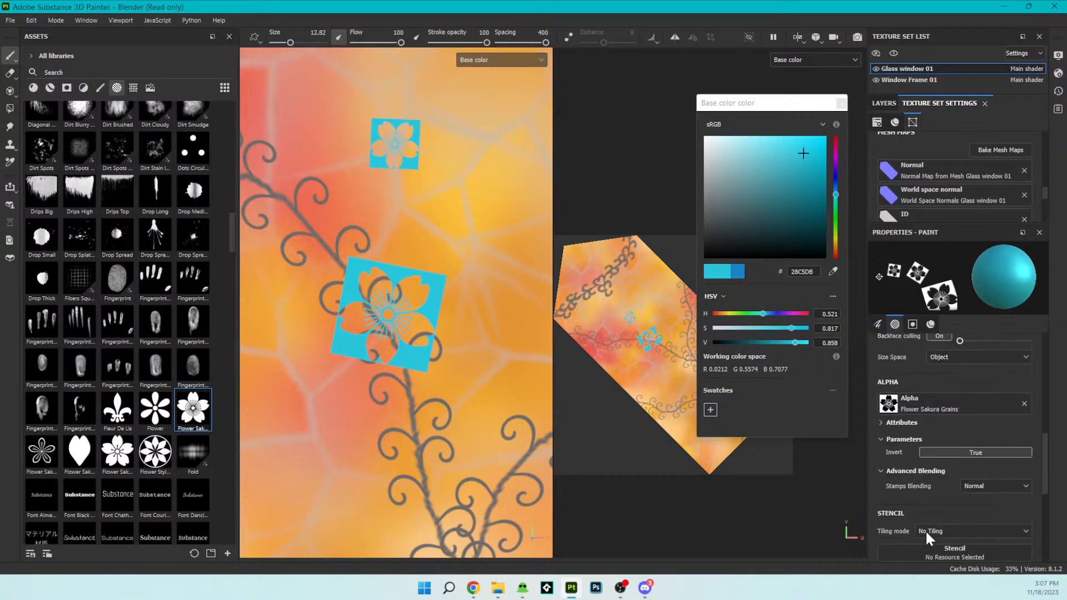
# - Try another stamps blending mode for the flower alpha and return it to Normal
pyautogui.click(970, 484)
pyautogui.click(974, 507)
pyautogui.click(973, 484)
pyautogui.click(972, 502)
# - Turn off the flower alpha's Invert parameter and undo the two inverted blossom stamps
pyautogui.click(940, 451)
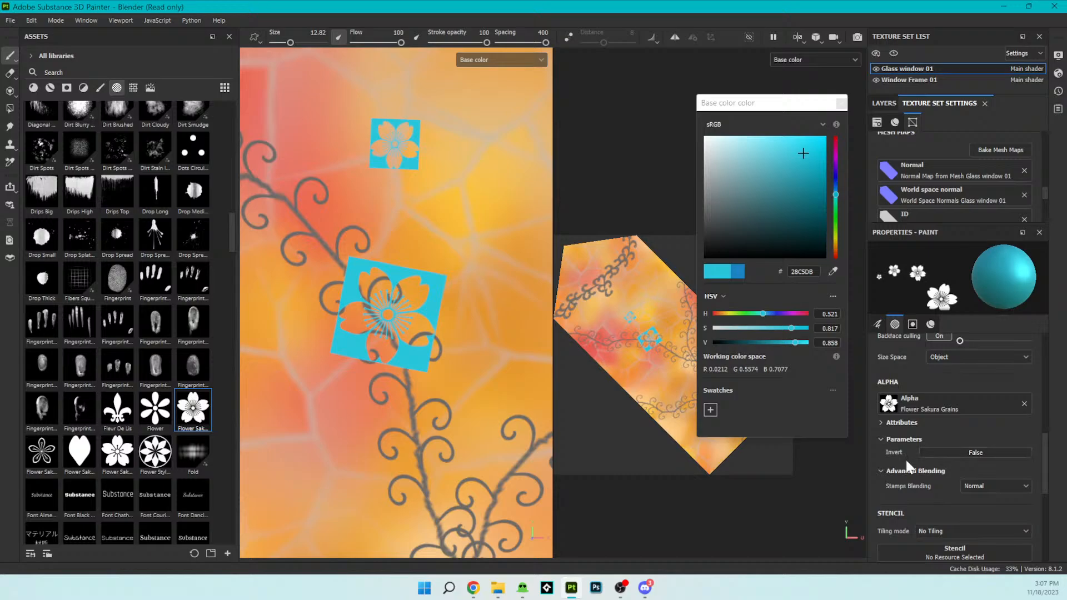
pyautogui.scroll(-6, 411, 444)
pyautogui.hotkey('ctrl', 'z')
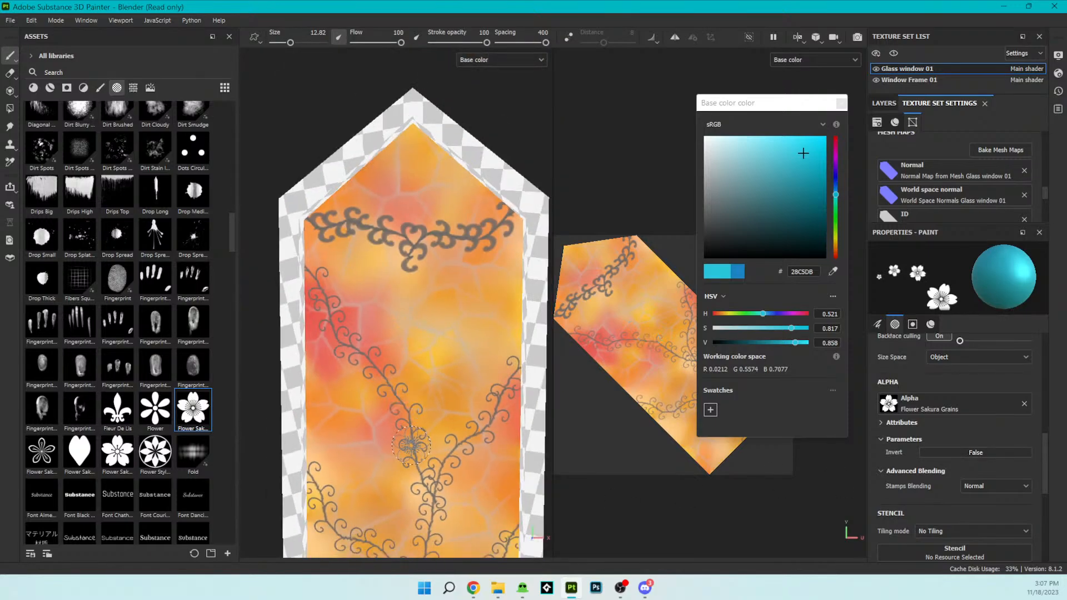
# - Undo the dark vine strokes on the window glass and reduce the brush size to 0.1
pyautogui.scroll(-3, 460, 470)
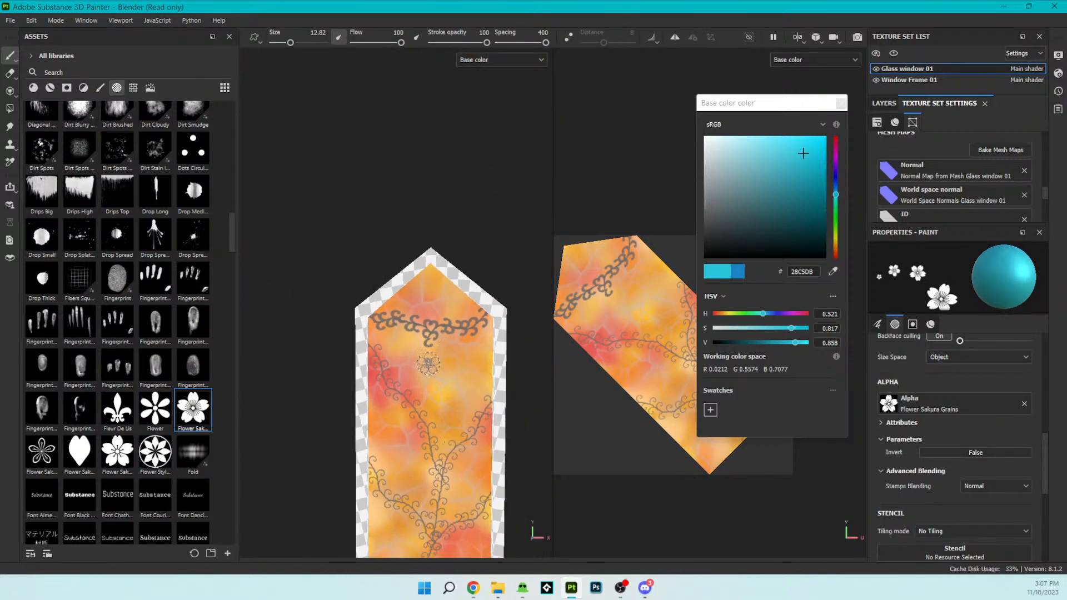
pyautogui.scroll(-2, 442, 418)
pyautogui.scroll(-2, 479, 444)
pyautogui.keyDown('ctrl'); pyautogui.moveTo(479, 444); pyautogui.dragTo(439, 444, button='right'); pyautogui.keyUp('ctrl')
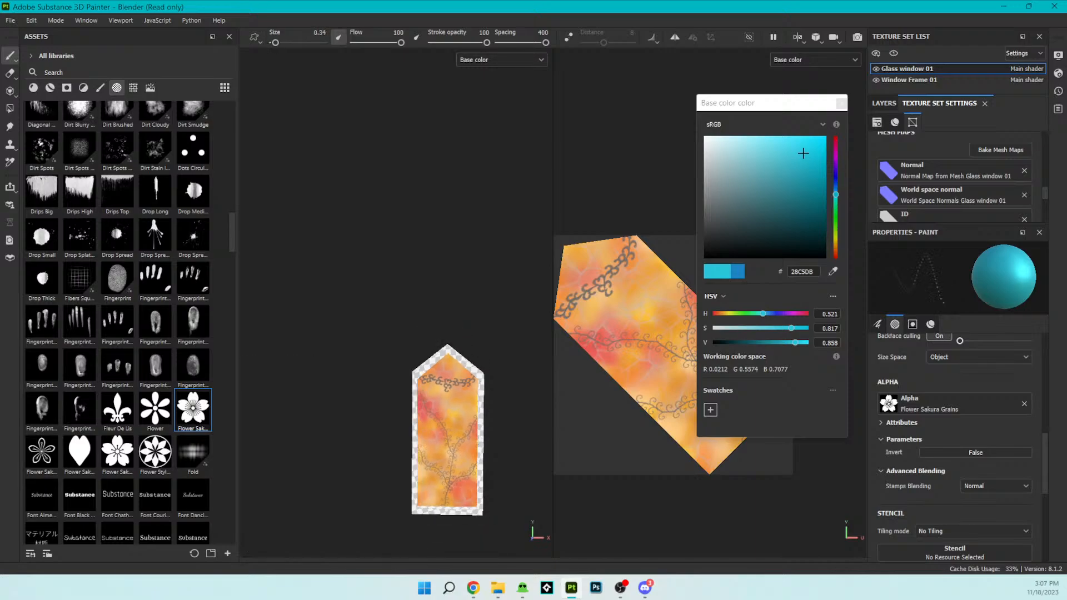
pyautogui.scroll(-2, 493, 443)
pyautogui.scroll(4, 467, 427)
pyautogui.scroll(-1, 486, 438)
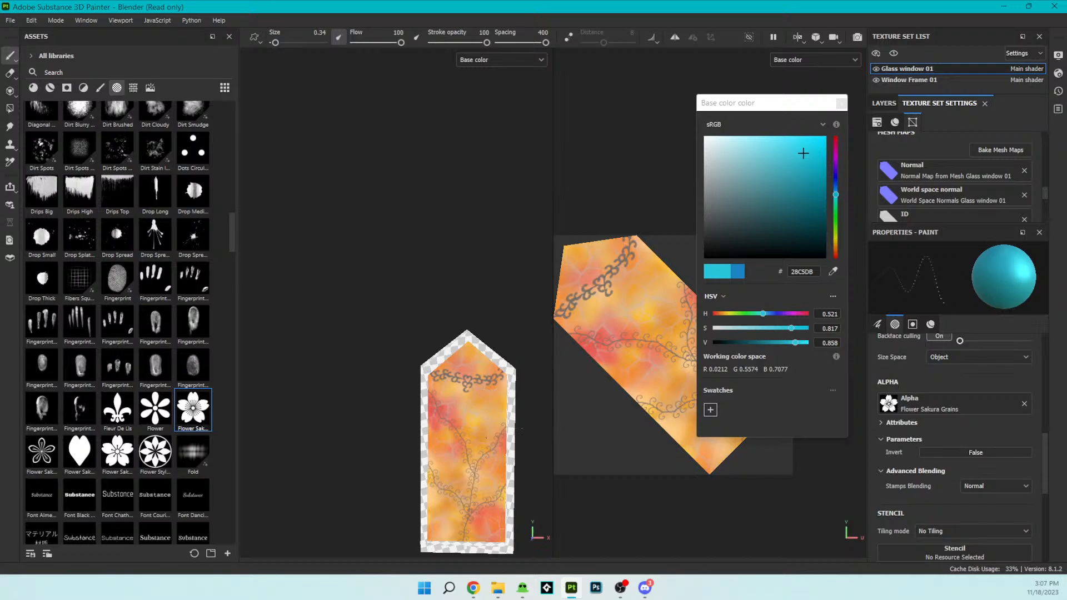
pyautogui.hotkey('ctrl', 'z')
pyautogui.keyDown('ctrl'); pyautogui.moveTo(522, 429); pyautogui.dragTo(509, 441, button='right'); pyautogui.keyUp('ctrl')
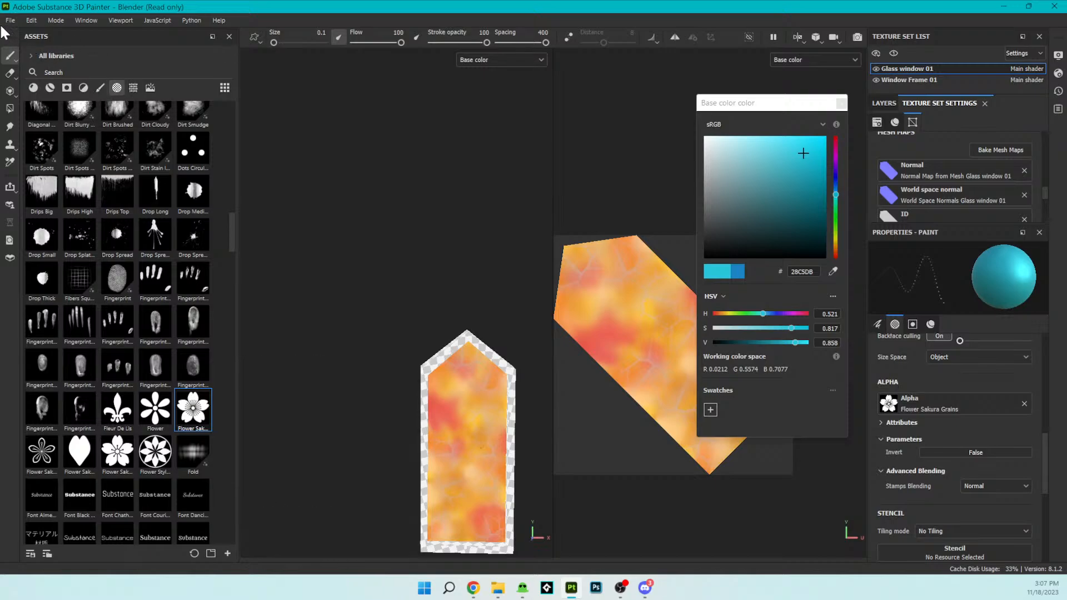
# - Redo the undone crack strokes on the stained glass one by one, leaving out the dark vines
pyautogui.click(41, 16)
pyautogui.moveTo(55, 21)
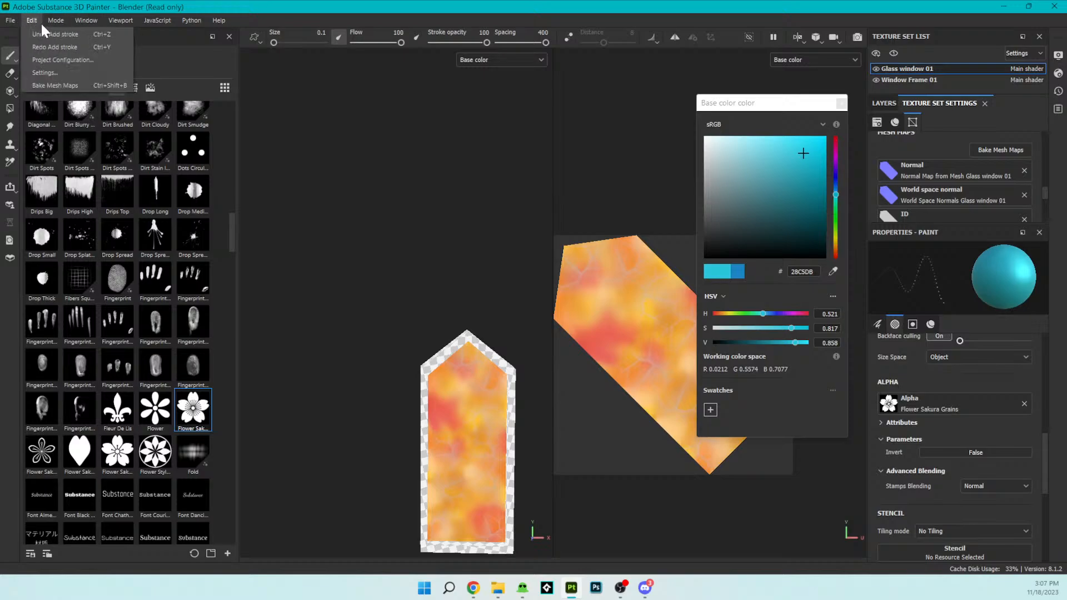
pyautogui.click(43, 44)
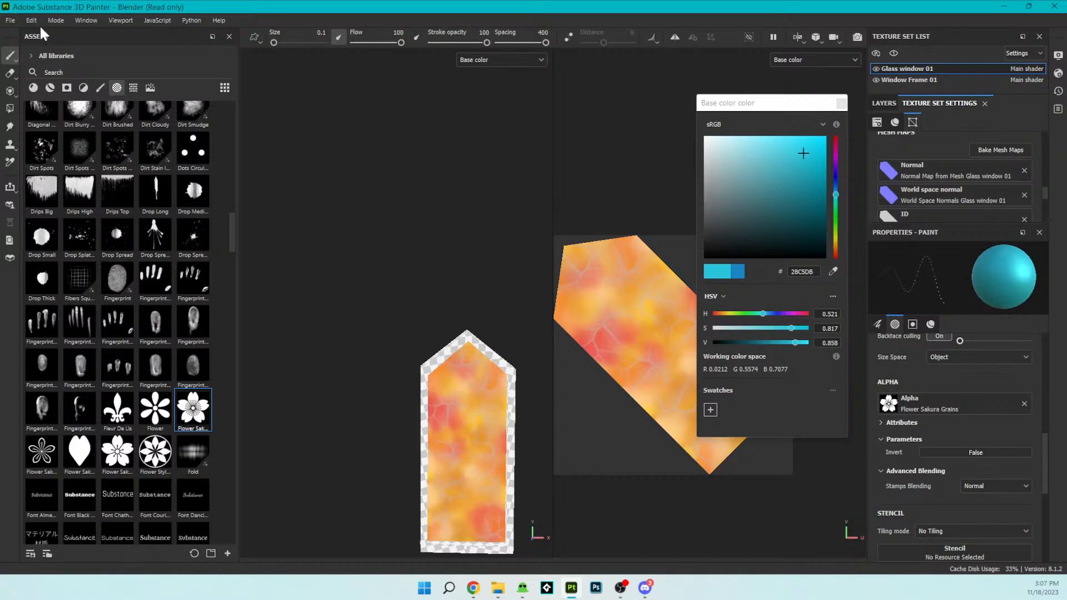
pyautogui.click(35, 13)
pyautogui.click(44, 45)
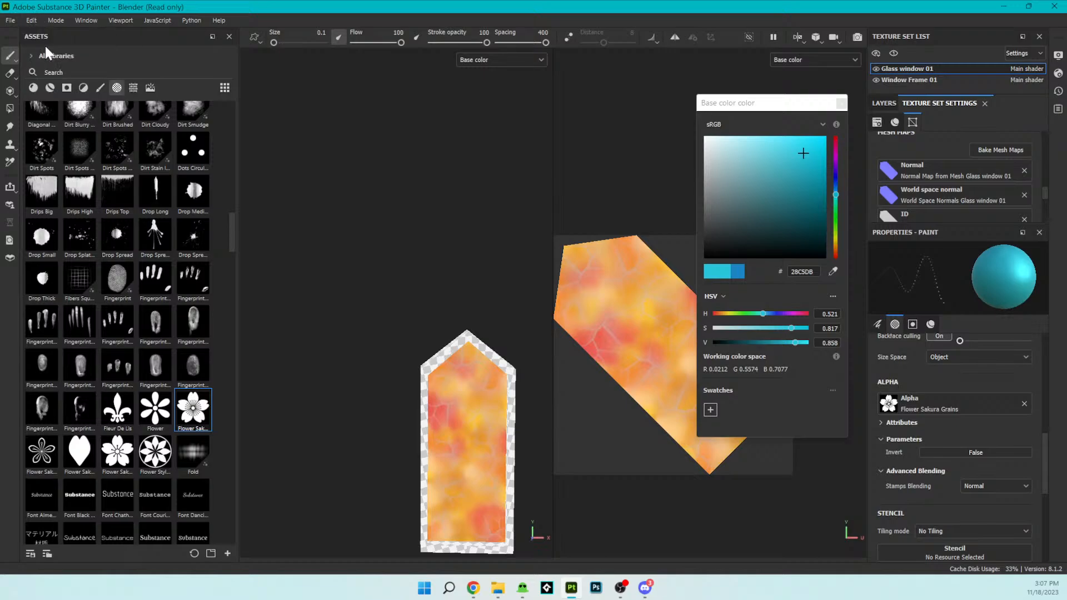
pyautogui.click(34, 20)
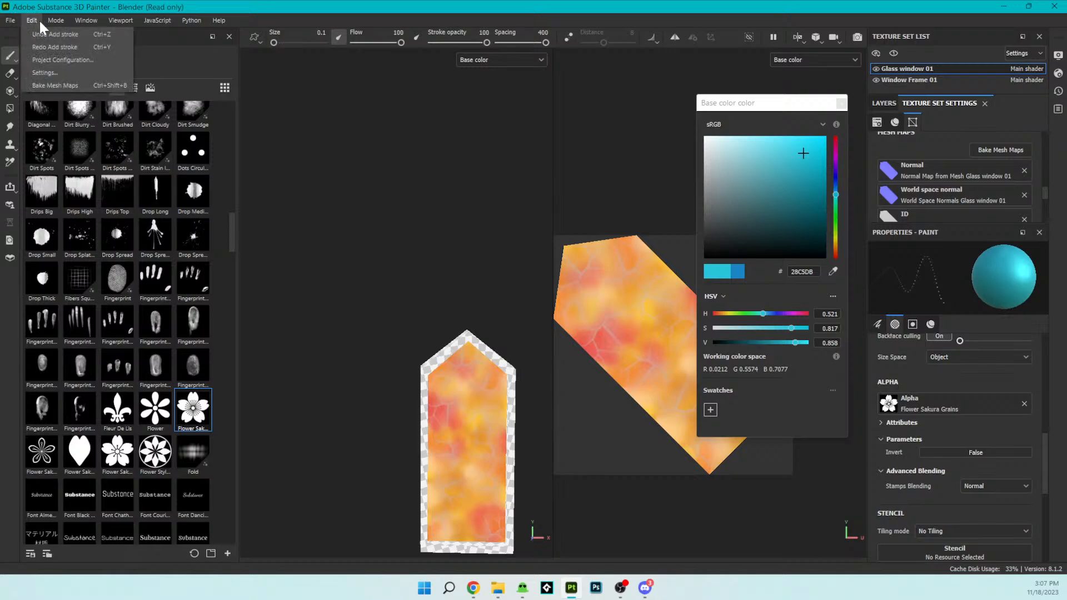
pyautogui.click(43, 47)
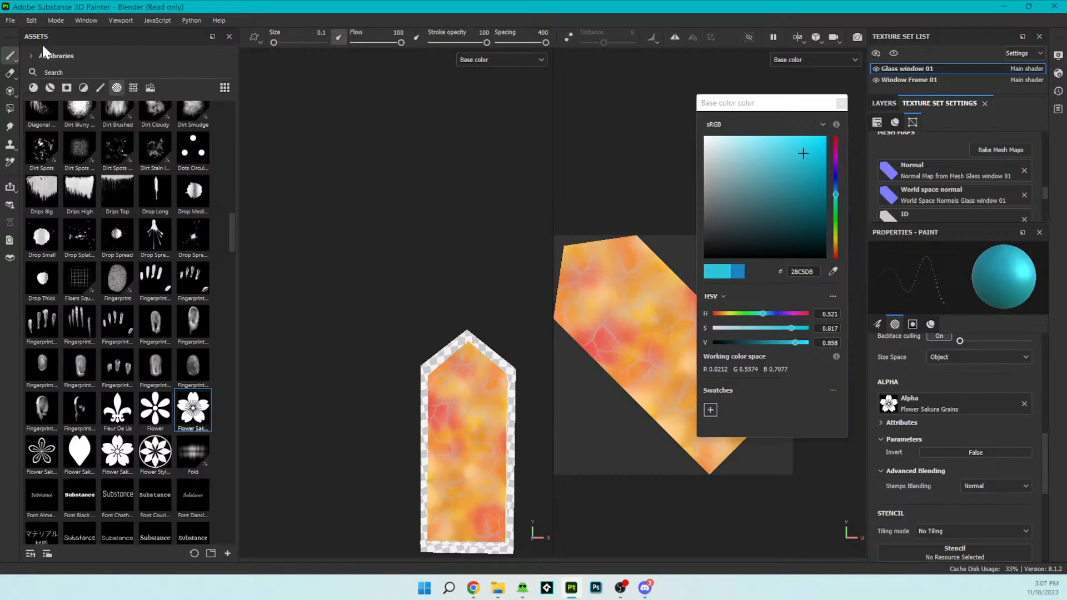
pyautogui.click(31, 19)
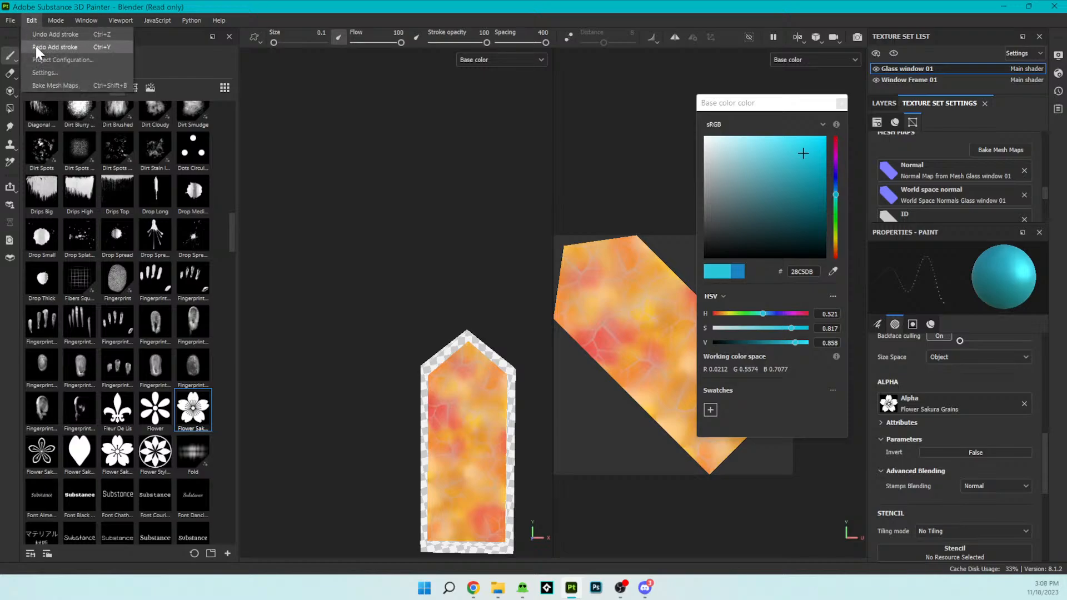
pyautogui.click(35, 46)
pyautogui.click(36, 19)
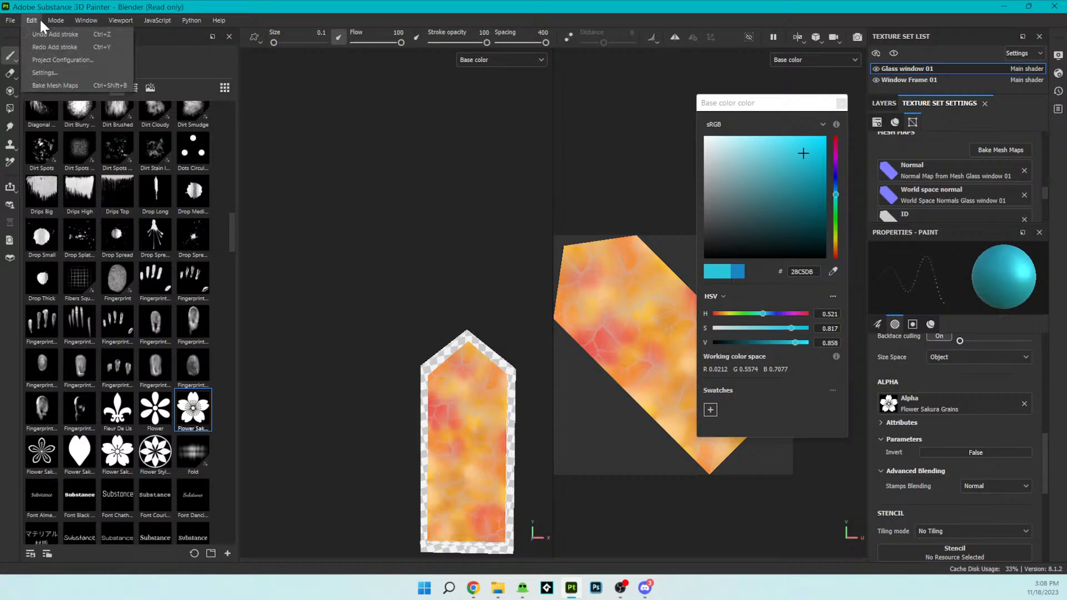
pyautogui.click(58, 49)
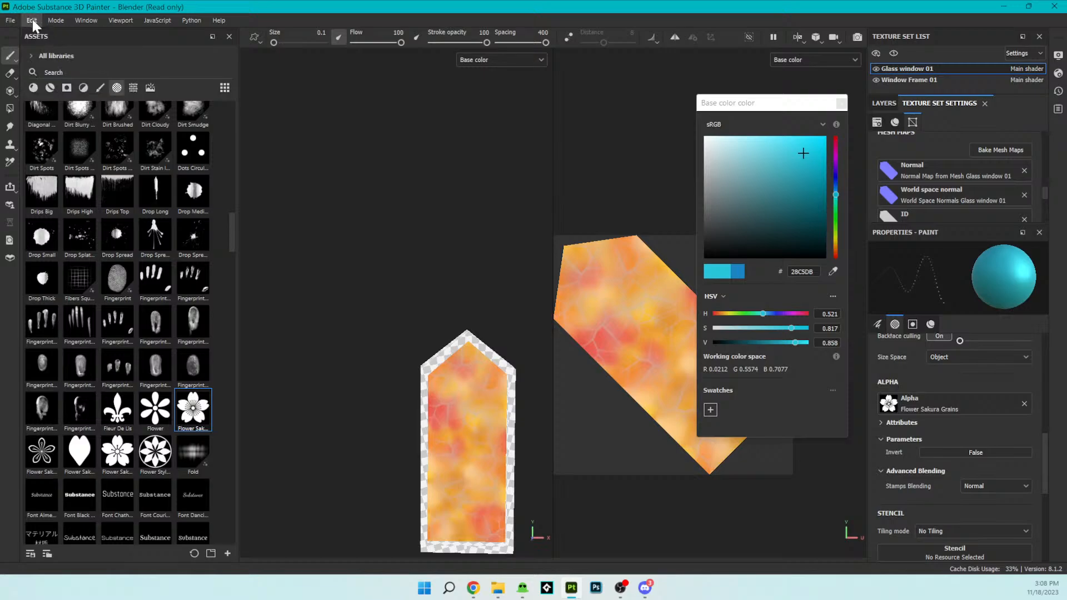
pyautogui.click(31, 18)
pyautogui.click(62, 48)
# - Choose the Hexagon Star alpha for the brush and set the brush size to 100
pyautogui.scroll(4, 469, 372)
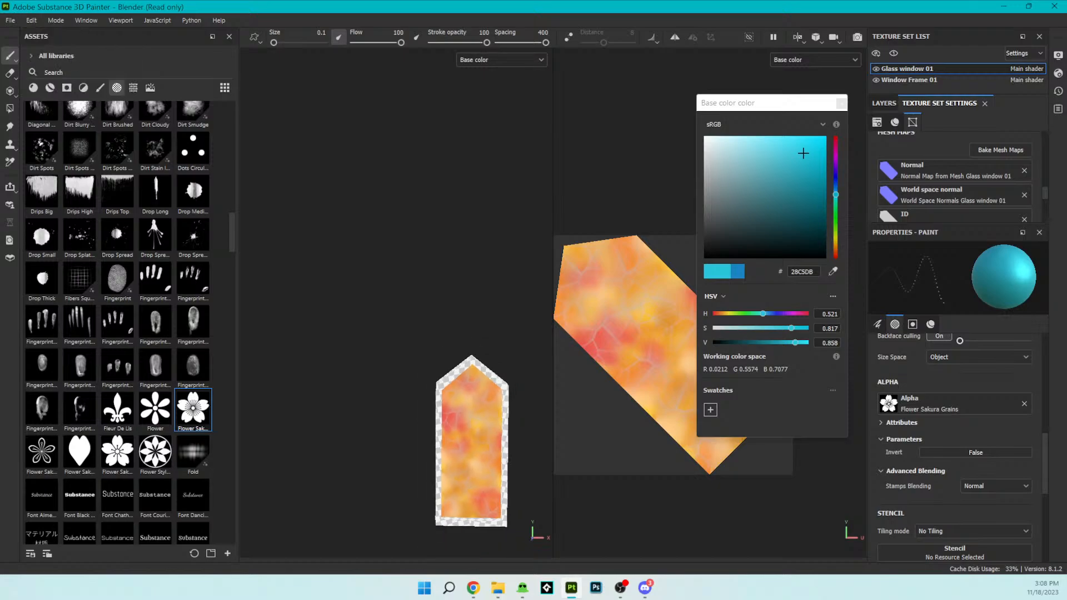
pyautogui.keyDown('alt'); pyautogui.moveTo(469, 371); pyautogui.dragTo(452, 395); pyautogui.keyUp('alt')
pyautogui.keyDown('alt'); pyautogui.moveTo(453, 392); pyautogui.dragTo(427, 214, button='middle'); pyautogui.keyUp('alt')
pyautogui.scroll(1, 447, 312)
pyautogui.keyDown('alt'); pyautogui.moveTo(446, 312); pyautogui.dragTo(462, 273, button='middle'); pyautogui.keyUp('alt')
pyautogui.scroll(-1, 431, 356)
pyautogui.scroll(1, 432, 365)
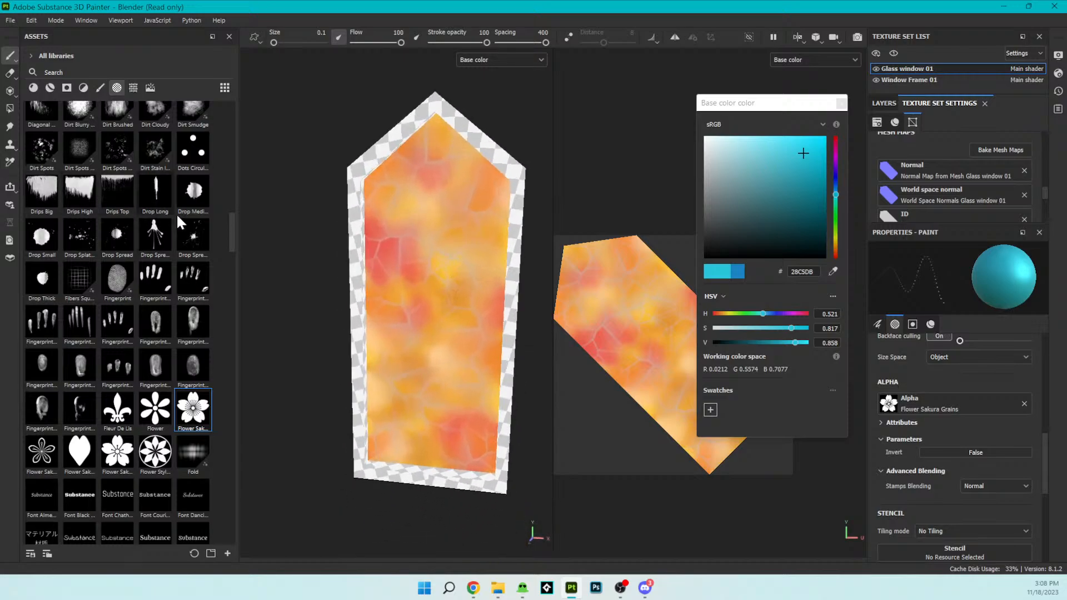
pyautogui.moveTo(228, 230); pyautogui.dragTo(237, 295)
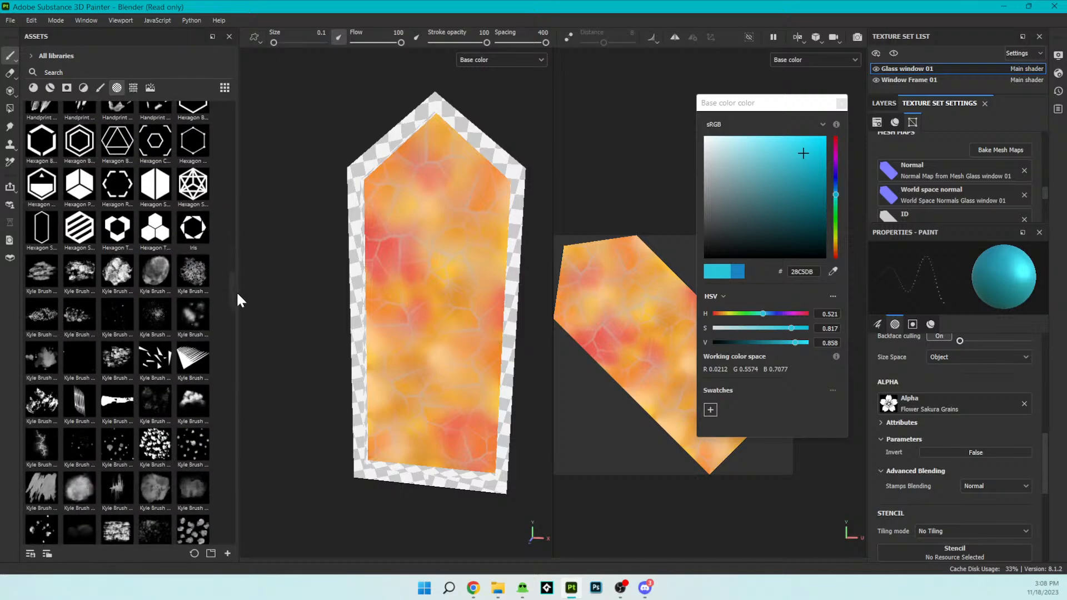
pyautogui.click(194, 186)
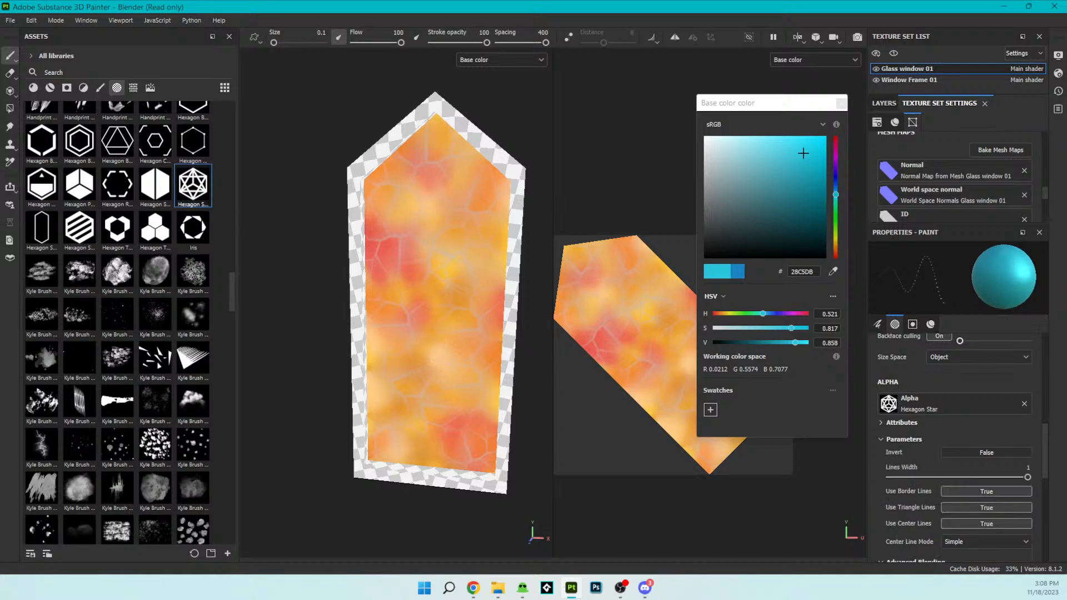
pyautogui.moveTo(273, 42); pyautogui.dragTo(352, 55)
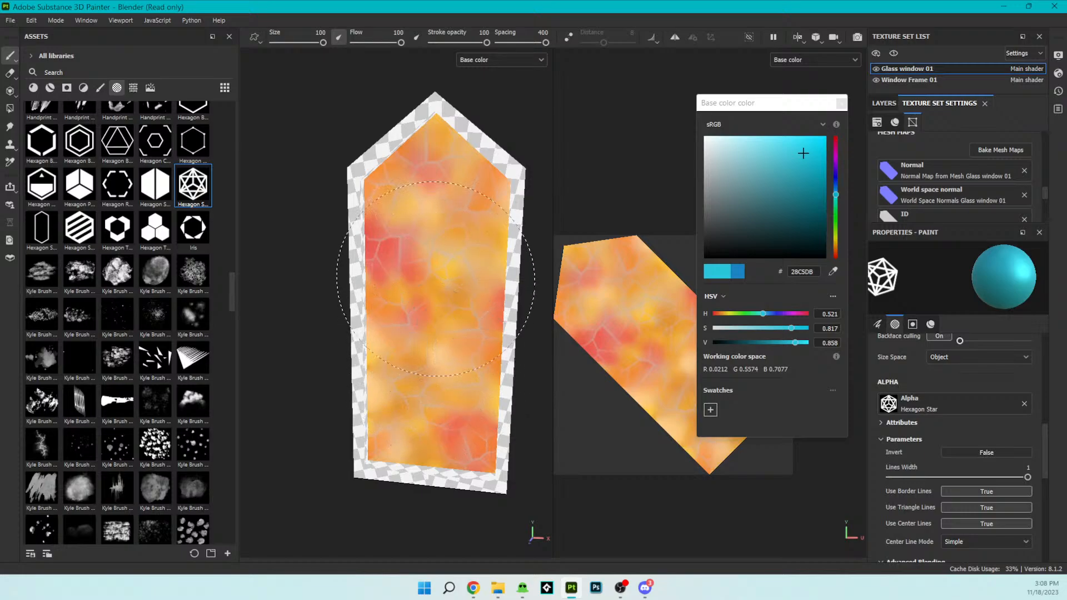
# - Set the Hexagon Star alpha's Lines Width to 0.12
pyautogui.scroll(2, 946, 459)
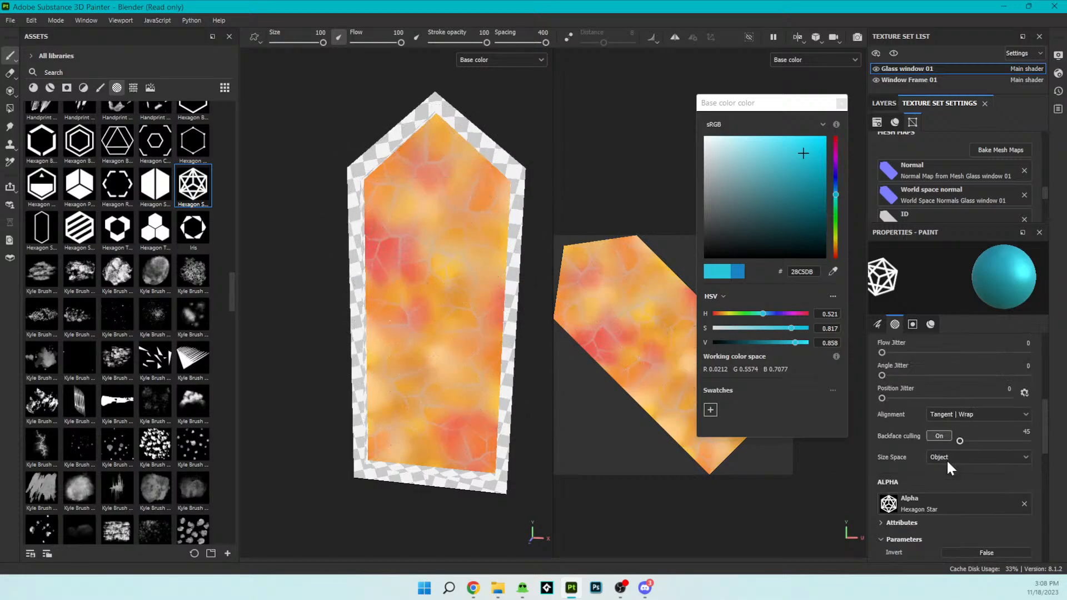
pyautogui.scroll(3, 949, 469)
pyautogui.scroll(-2, 962, 496)
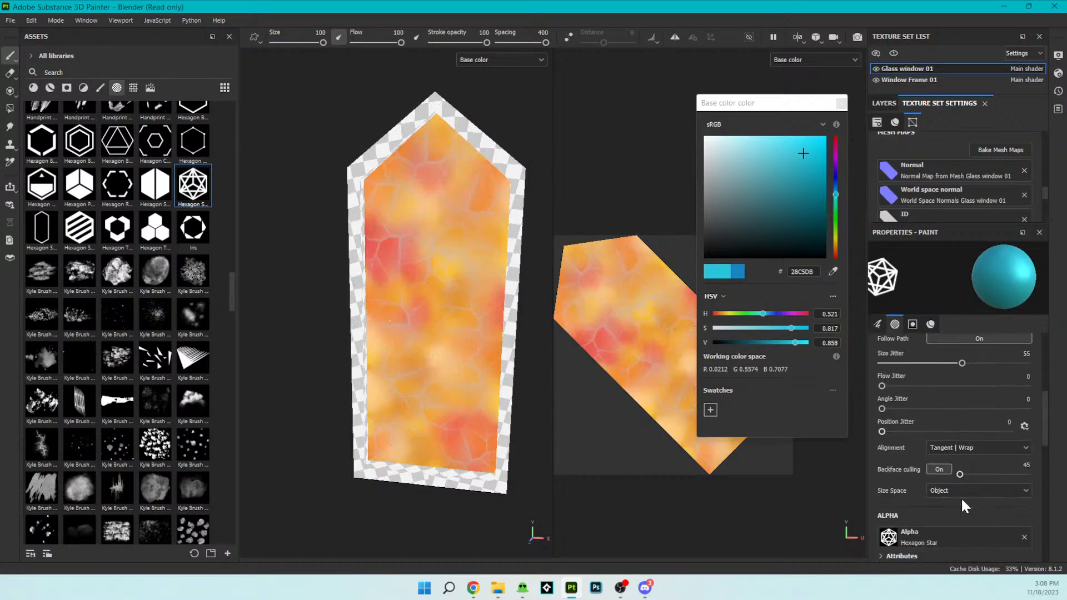
pyautogui.scroll(-3, 962, 501)
pyautogui.scroll(1, 962, 492)
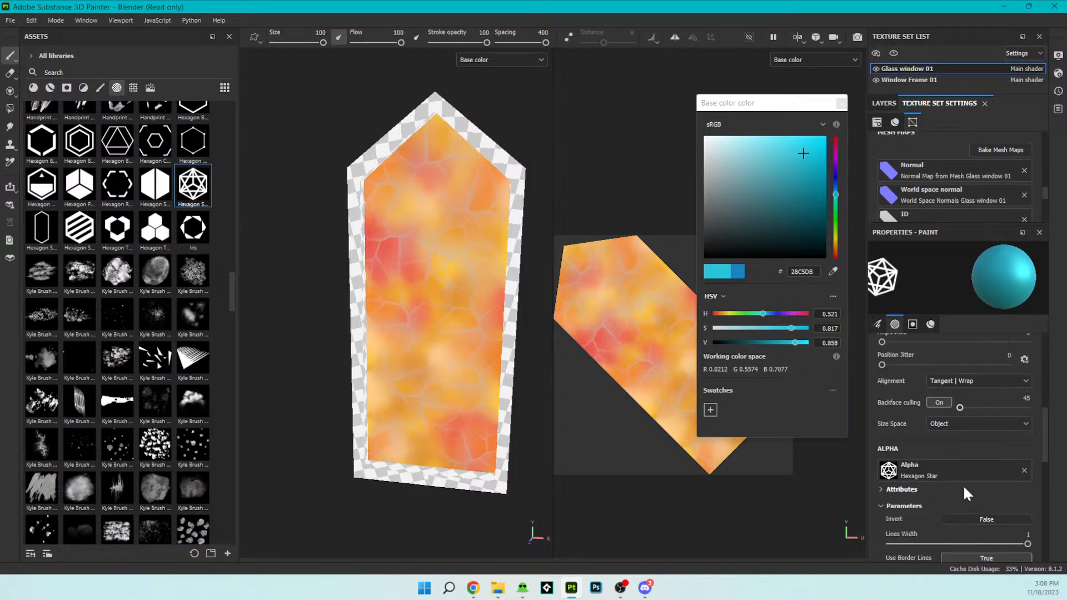
pyautogui.scroll(-1, 967, 493)
pyautogui.click(968, 486)
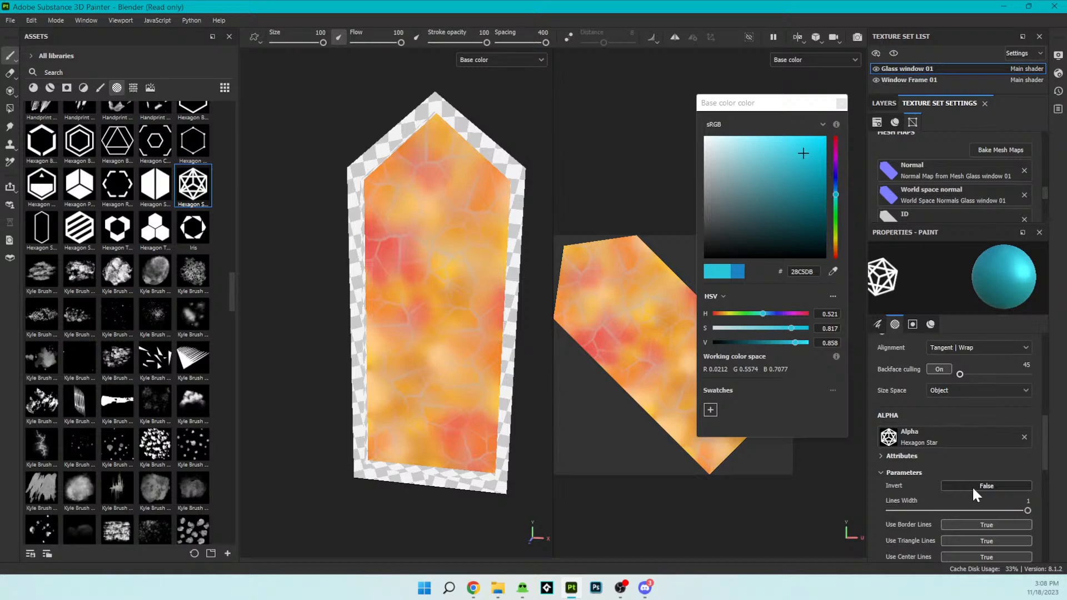
pyautogui.scroll(-1, 972, 486)
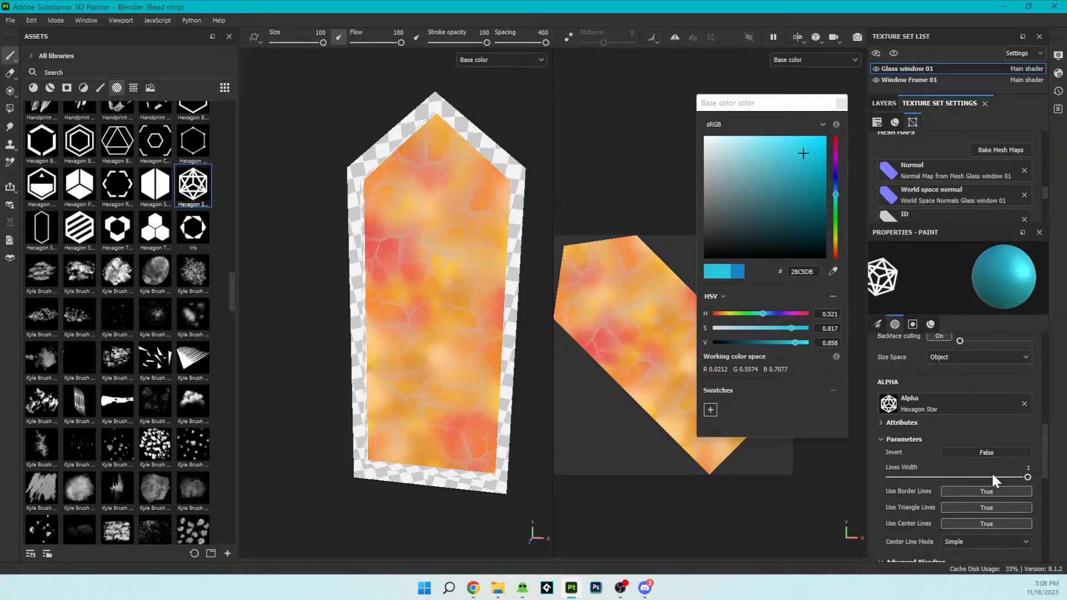
pyautogui.moveTo(958, 477); pyautogui.dragTo(907, 477)
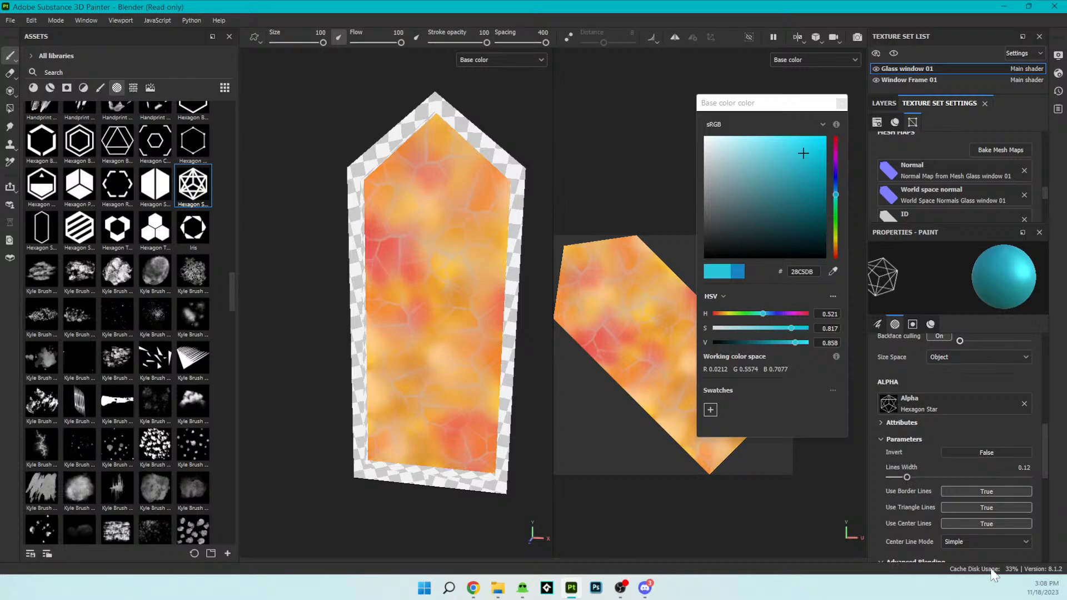
# - Change the brush material's base color to the grey 899193
pyautogui.scroll(-7, 921, 519)
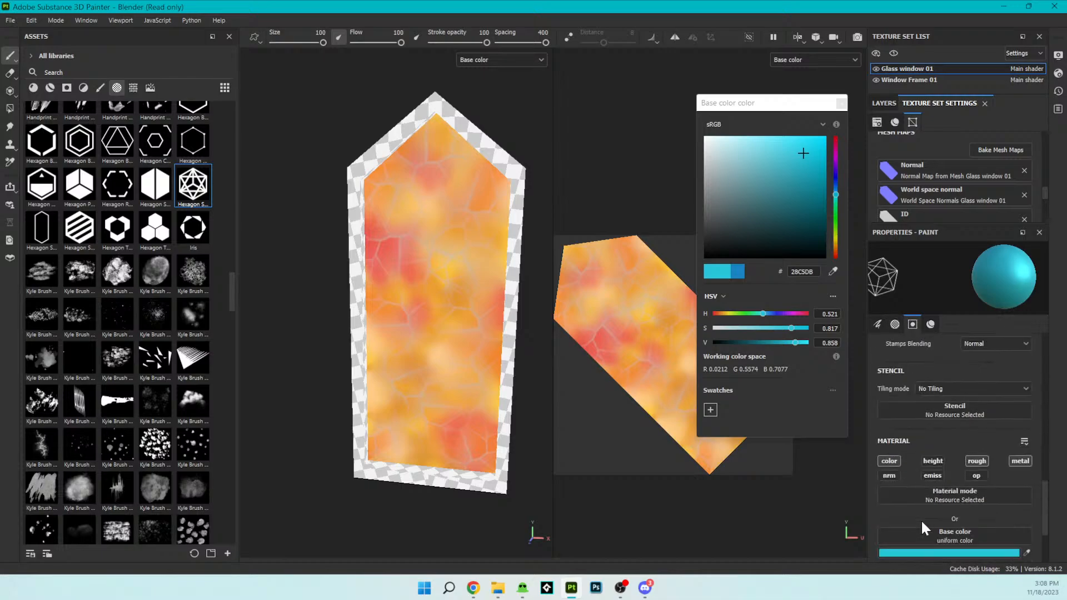
pyautogui.scroll(-2, 922, 519)
pyautogui.moveTo(725, 189)
pyautogui.mouseDown()
pyautogui.moveTo(719, 179)
pyautogui.moveTo(711, 188)
pyautogui.mouseUp()
pyautogui.scroll(2, 1005, 468)
pyautogui.scroll(6, 1004, 471)
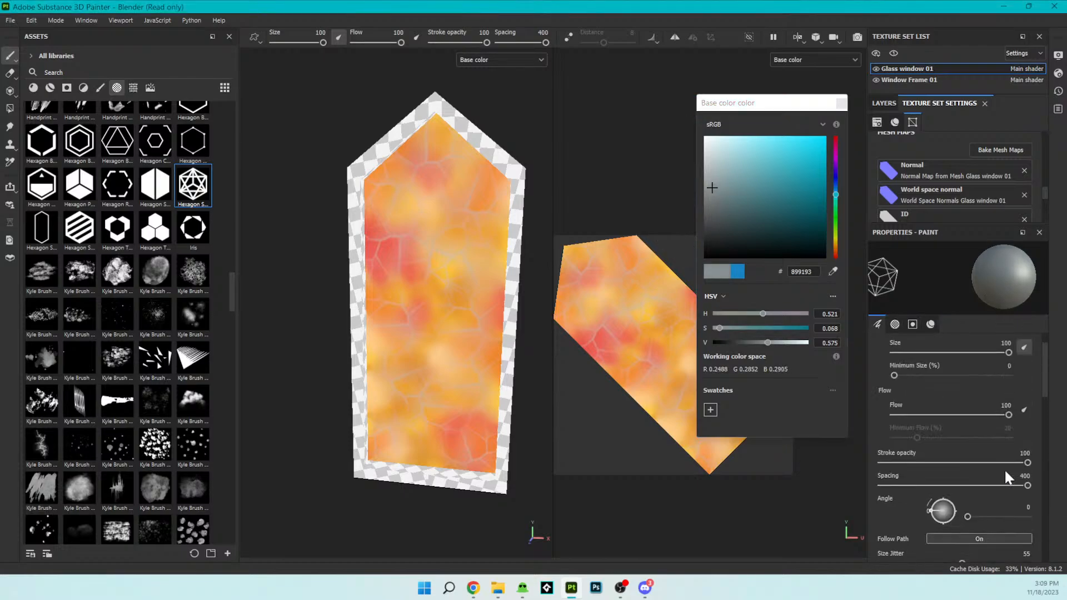
pyautogui.scroll(1, 1004, 471)
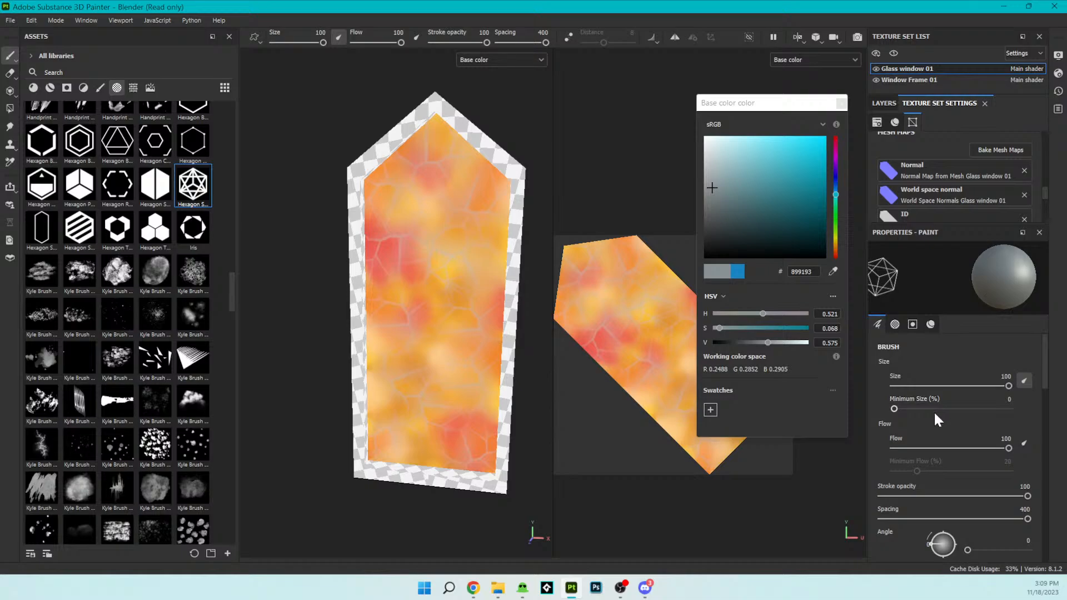
pyautogui.scroll(-1, 935, 471)
pyautogui.scroll(-2, 935, 446)
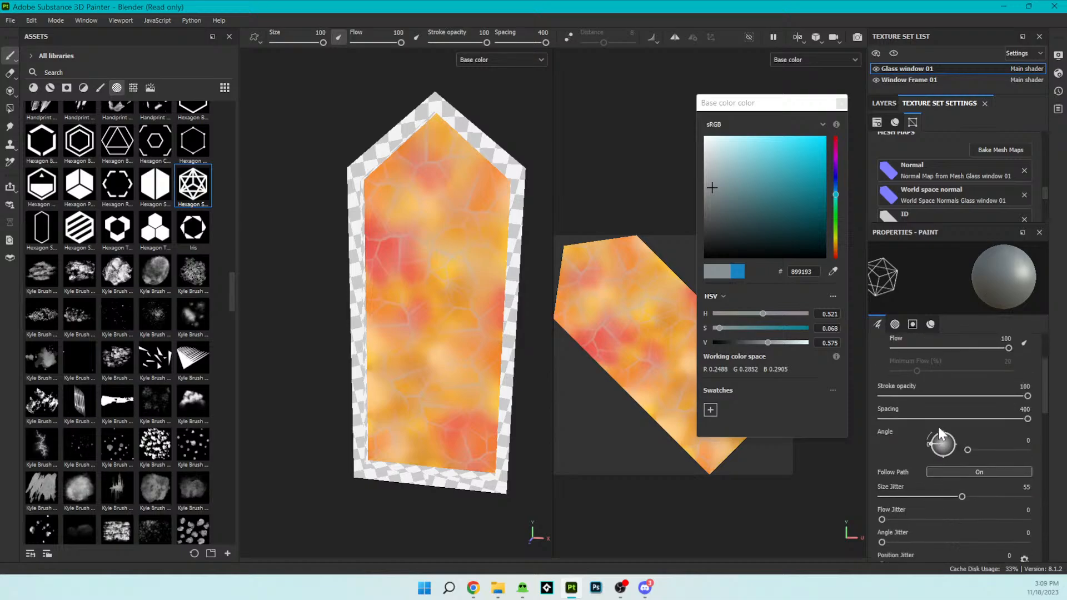
# - Set the brush spacing to 62 and try the star stamp on the upper part of the glass, undoing each attempt
pyautogui.moveTo(1027, 418)
pyautogui.mouseDown()
pyautogui.moveTo(889, 419)
pyautogui.moveTo(904, 419)
pyautogui.mouseUp()
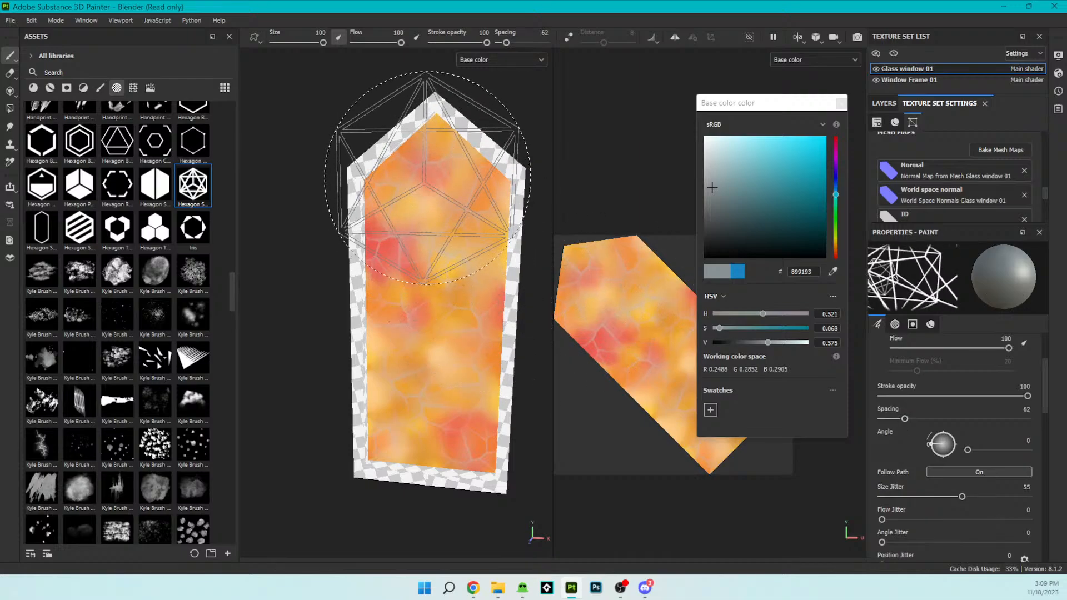
pyautogui.moveTo(428, 167)
pyautogui.mouseDown()
pyautogui.moveTo(439, 200)
pyautogui.moveTo(435, 295)
pyautogui.mouseUp()
pyautogui.hotkey('ctrl', 'z')
pyautogui.click(441, 195)
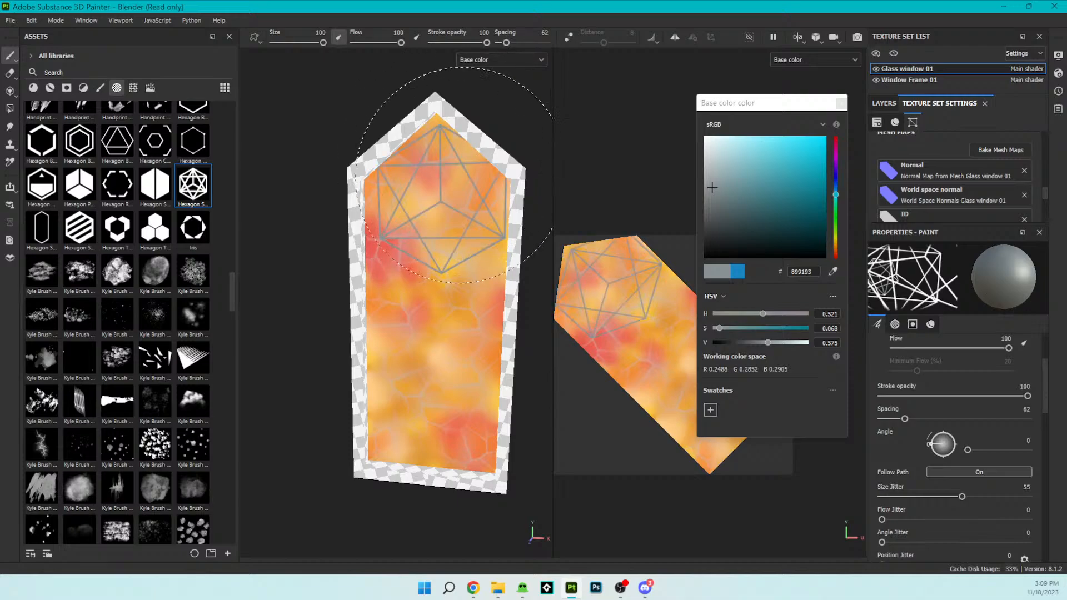
pyautogui.hotkey('ctrl', 'z')
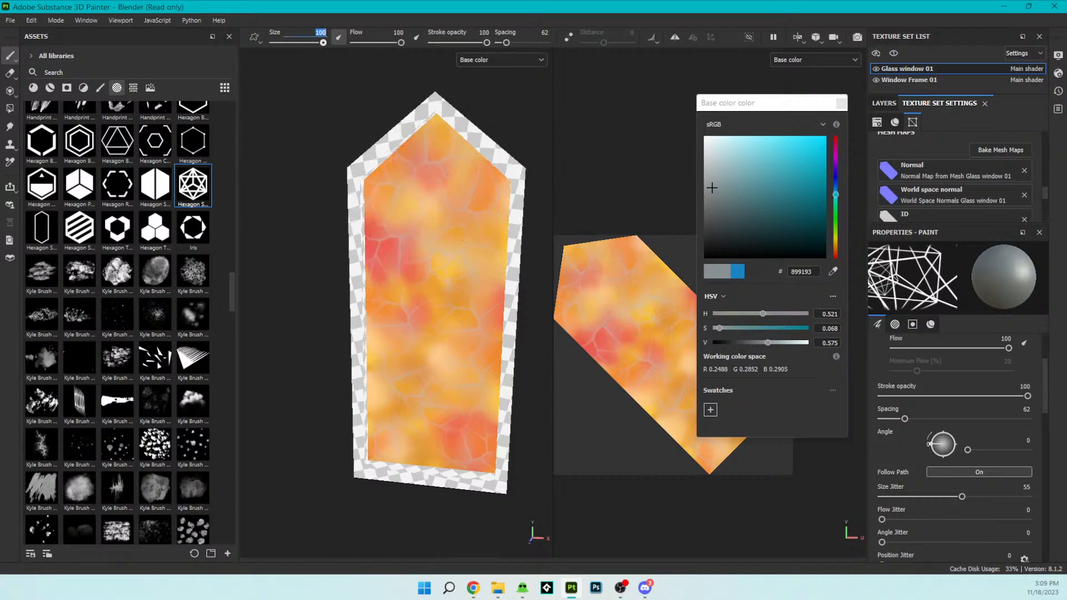
# - Set the brush size to 300 and try a large star stamp over the middle of the glass, undoing it
pyautogui.press('Return')
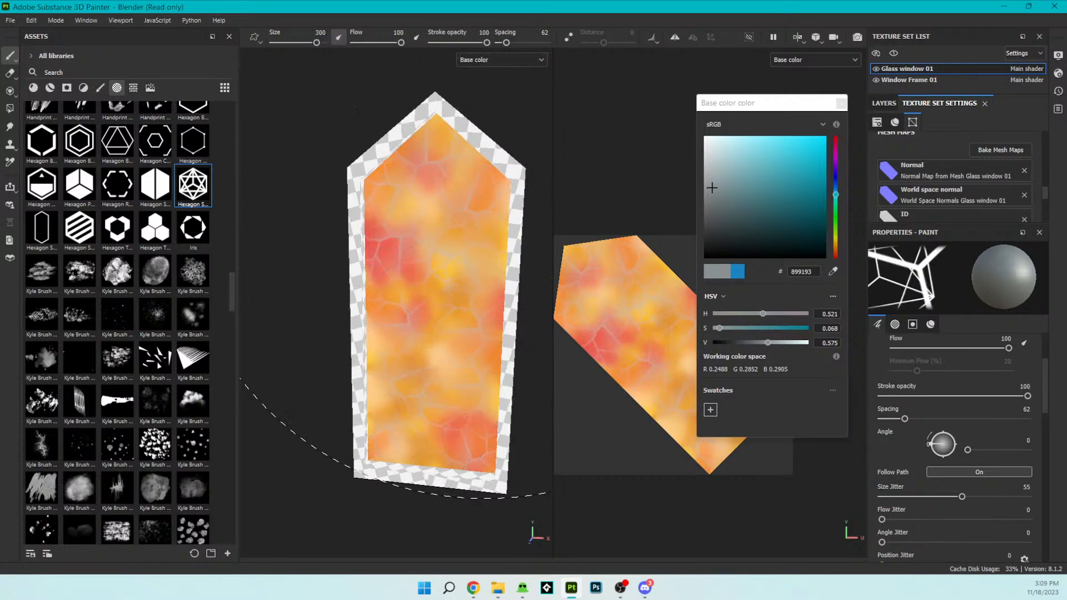
pyautogui.click(444, 306)
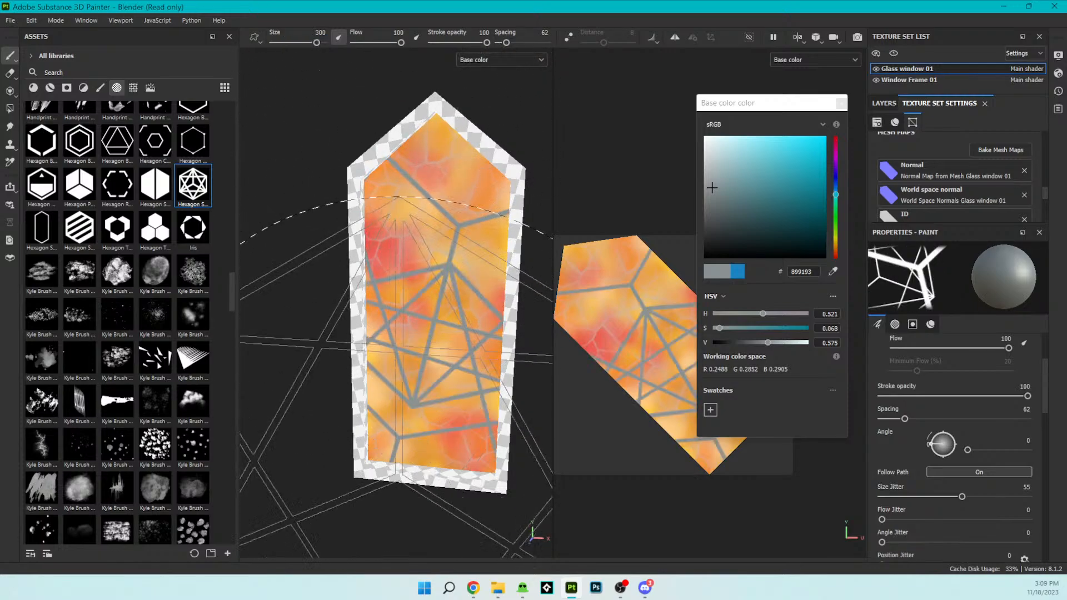
pyautogui.scroll(-3, 445, 303)
pyautogui.moveTo(444, 303)
pyautogui.keyDown('alt'); pyautogui.mouseDown()
pyautogui.moveTo(417, 345)
pyautogui.moveTo(443, 266)
pyautogui.moveTo(414, 294)
pyautogui.moveTo(432, 306)
pyautogui.mouseUp(); pyautogui.keyUp('alt')
pyautogui.scroll(1, 433, 305)
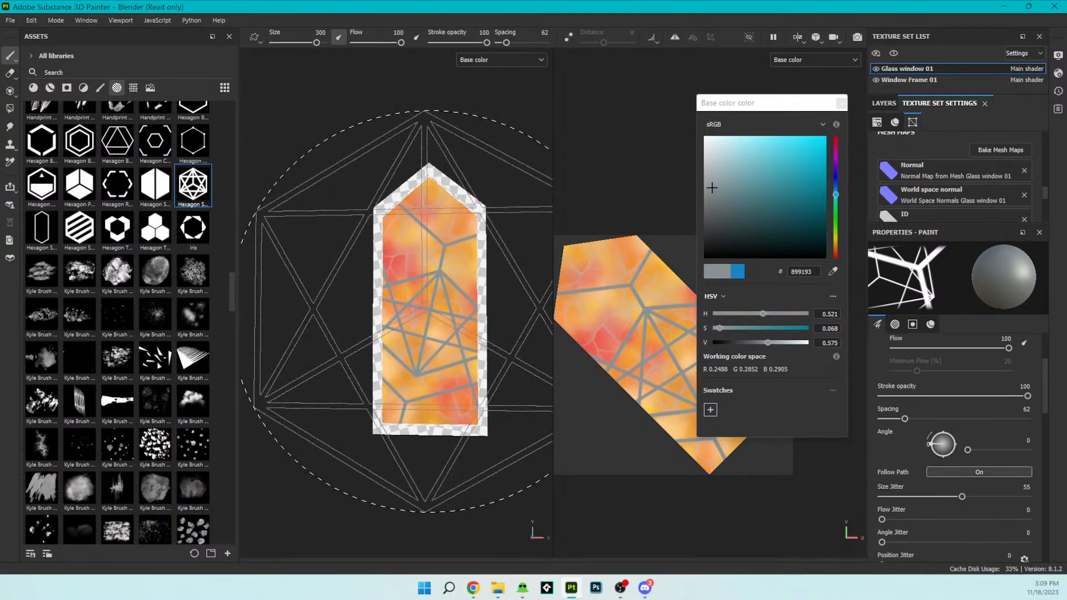
pyautogui.hotkey('ctrl', 'z')
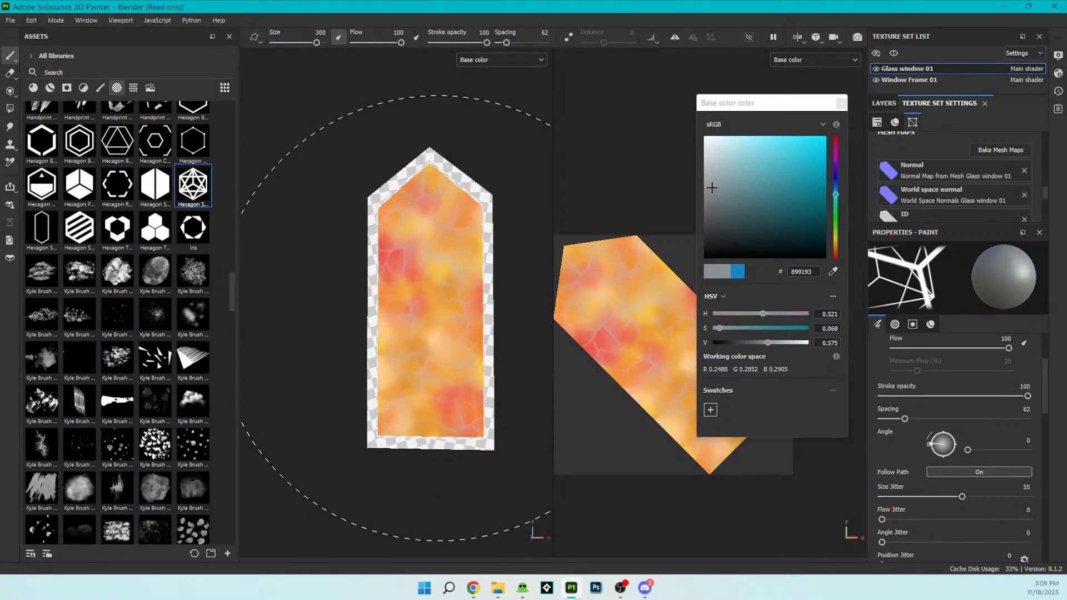
pyautogui.press('s')
pyautogui.moveTo(436, 196); pyautogui.dragTo(436, 186)
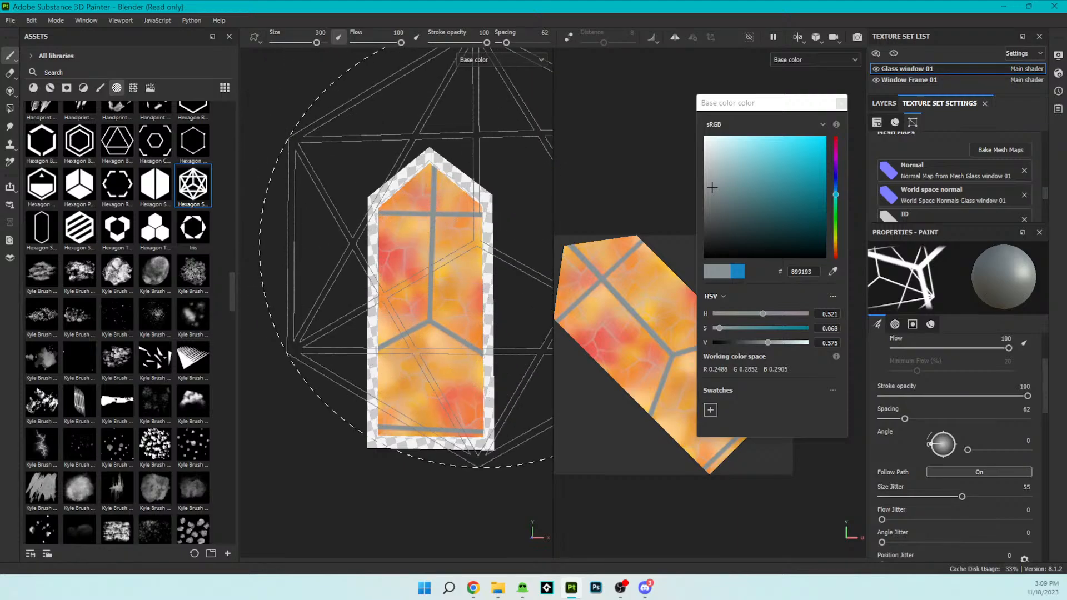
pyautogui.scroll(2, 442, 261)
pyautogui.hotkey('ctrl', 'z')
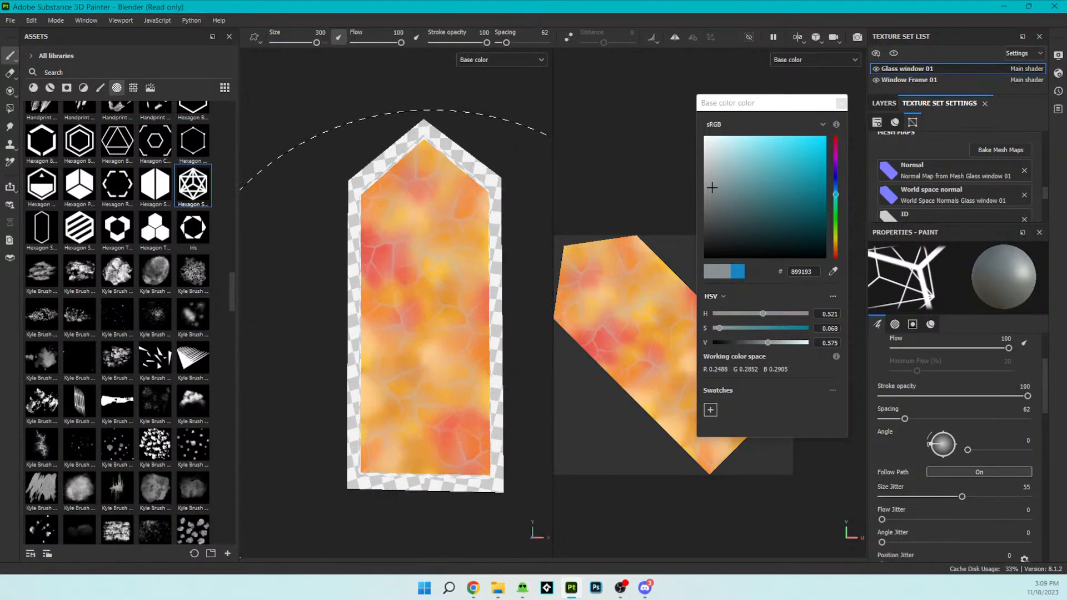
pyautogui.click(418, 329)
pyautogui.hotkey('ctrl', 'z')
# - Set the brush's size jitter to 0 and stamp the large grey star lines across the whole glass
pyautogui.scroll(-1, 439, 317)
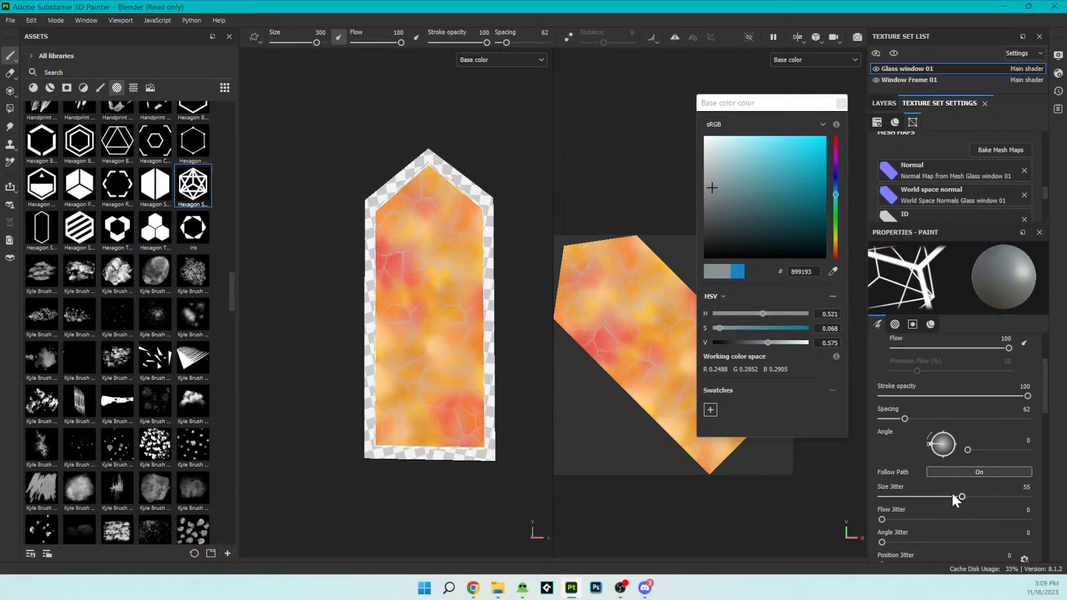
pyautogui.moveTo(961, 496); pyautogui.dragTo(872, 497)
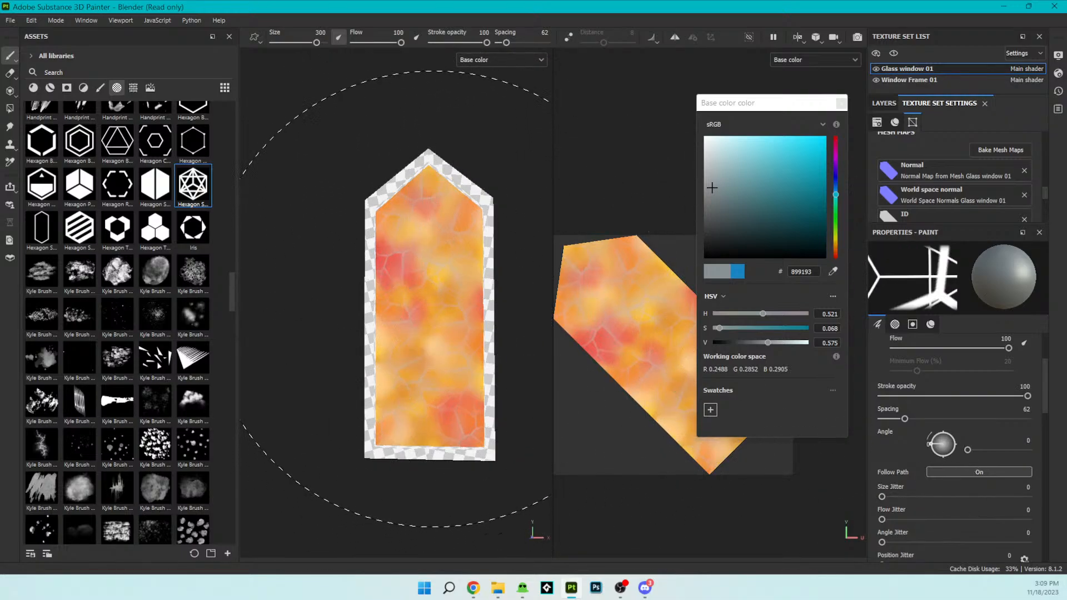
pyautogui.click(439, 278)
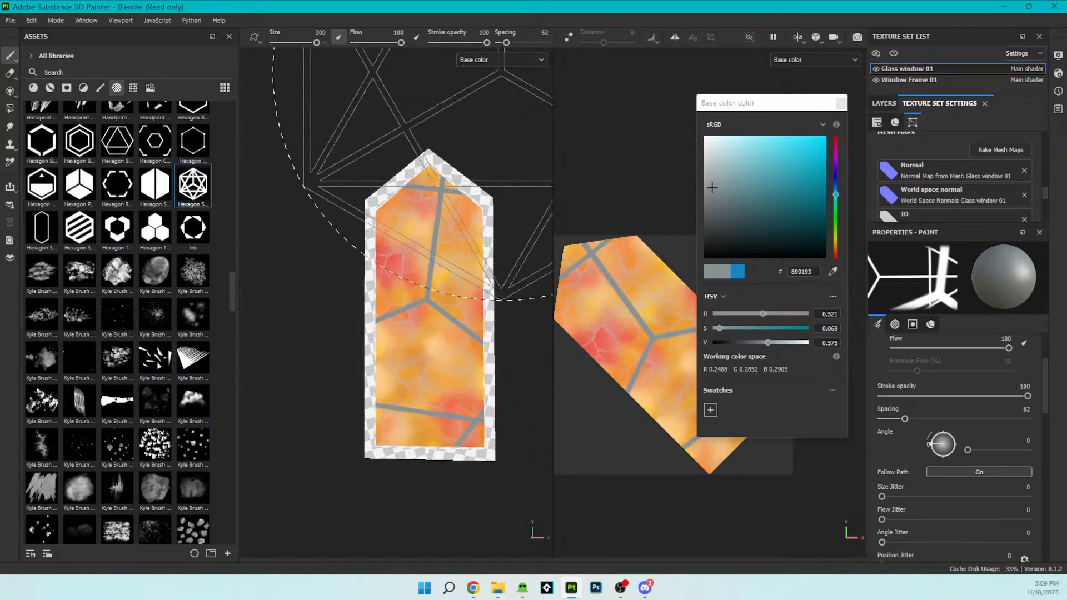
pyautogui.scroll(-2, 476, 213)
pyautogui.moveTo(467, 222)
pyautogui.keyDown('alt'); pyautogui.mouseDown()
pyautogui.moveTo(465, 290)
pyautogui.moveTo(519, 229)
pyautogui.moveTo(469, 215)
pyautogui.moveTo(441, 281)
pyautogui.moveTo(477, 292)
pyautogui.moveTo(434, 156)
pyautogui.moveTo(437, 201)
pyautogui.moveTo(458, 244)
pyautogui.moveTo(423, 227)
pyautogui.mouseUp(); pyautogui.keyUp('alt')
pyautogui.scroll(4, 475, 243)
pyautogui.scroll(-4, 474, 259)
pyautogui.scroll(-3, 472, 257)
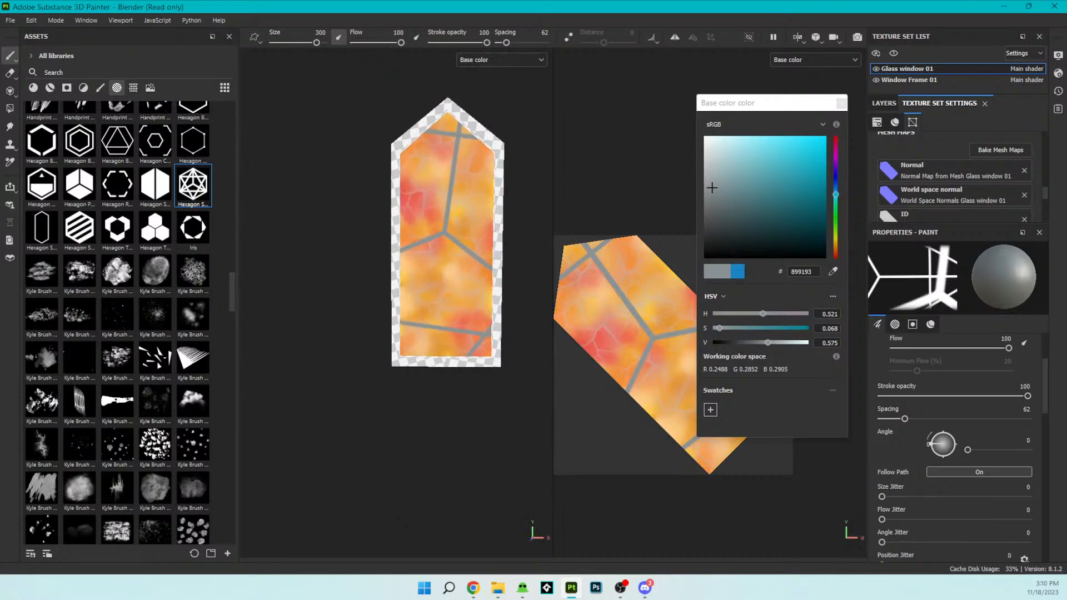
pyautogui.moveTo(441, 237)
pyautogui.keyDown('alt'); pyautogui.mouseDown()
pyautogui.moveTo(348, 232)
pyautogui.moveTo(404, 196)
pyautogui.moveTo(567, 293)
pyautogui.moveTo(490, 303)
pyautogui.moveTo(438, 283)
pyautogui.moveTo(411, 291)
pyautogui.mouseUp(); pyautogui.keyUp('alt')
pyautogui.scroll(4, 385, 241)
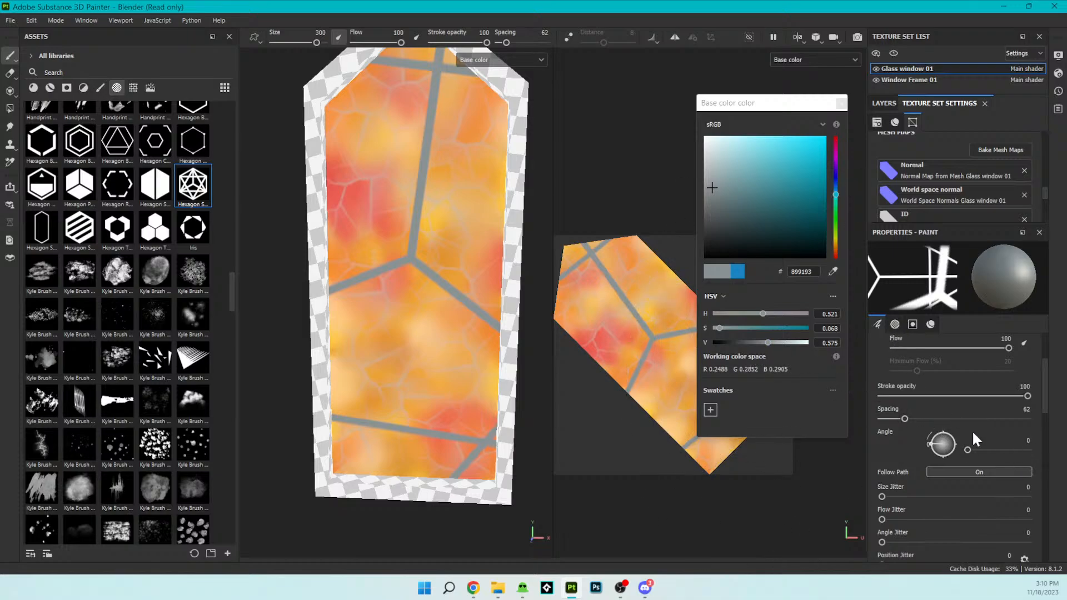
# - Switch to the Basic Hard brush preset
pyautogui.scroll(15, 111, 168)
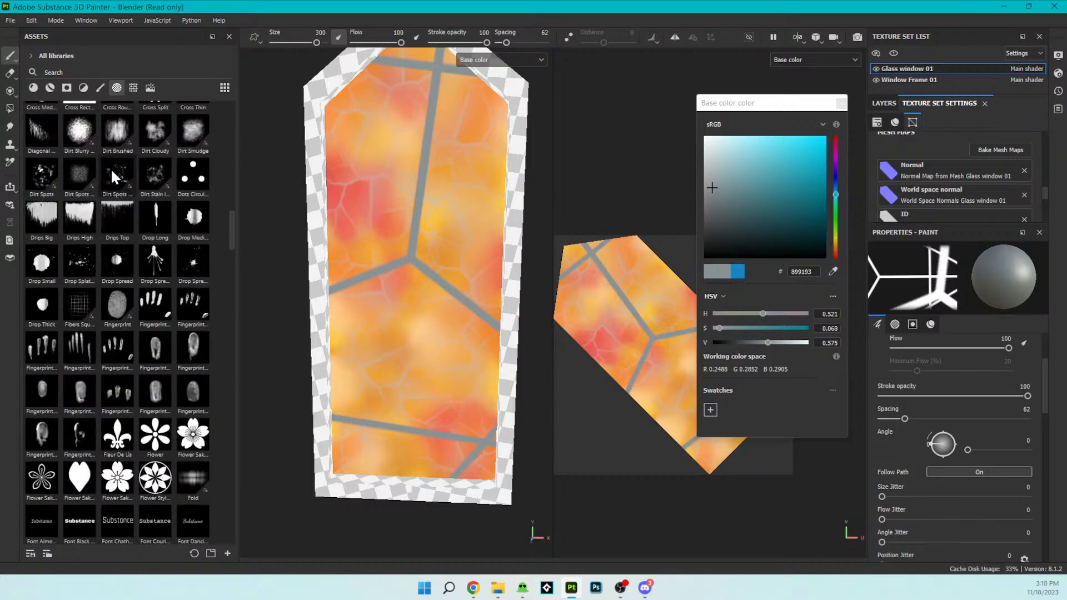
pyautogui.click(98, 86)
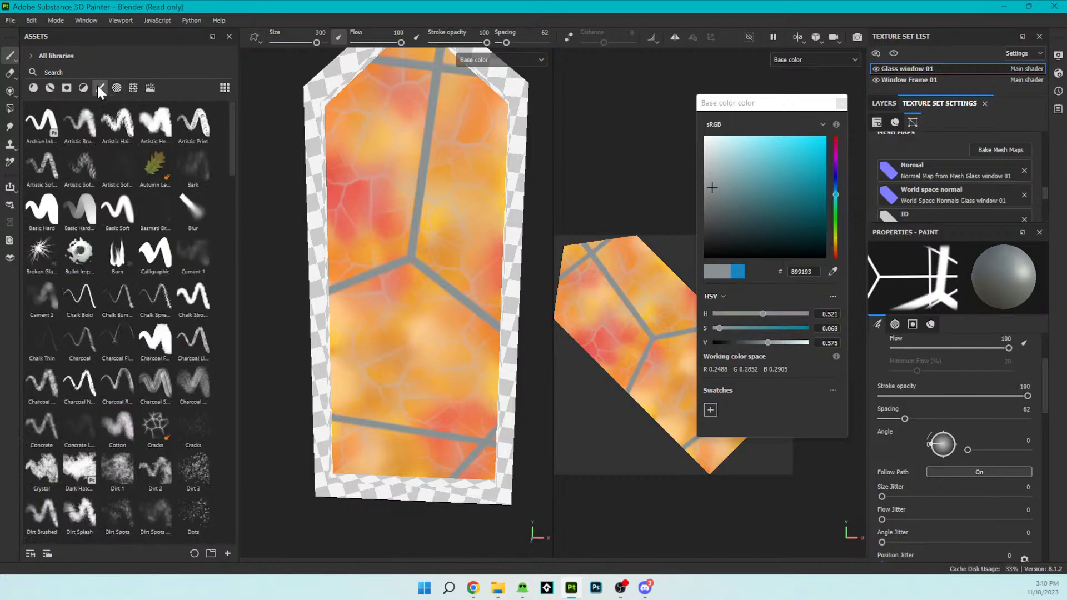
pyautogui.click(50, 208)
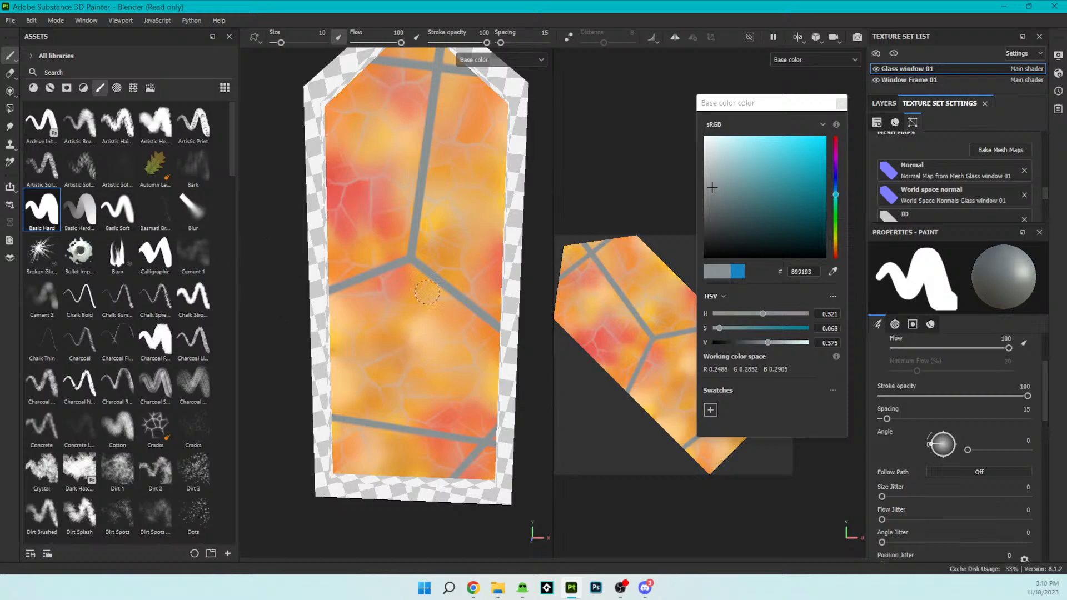
# - Change the brush material's base color to the light grey D2D2D2
pyautogui.scroll(4, 454, 296)
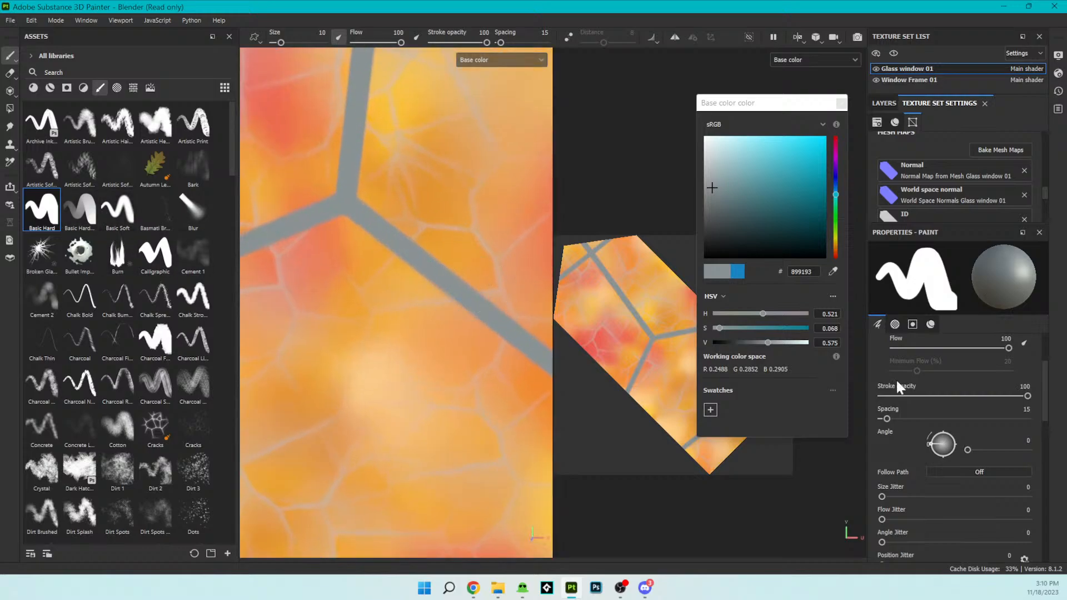
pyautogui.scroll(-6, 992, 416)
pyautogui.scroll(-5, 995, 420)
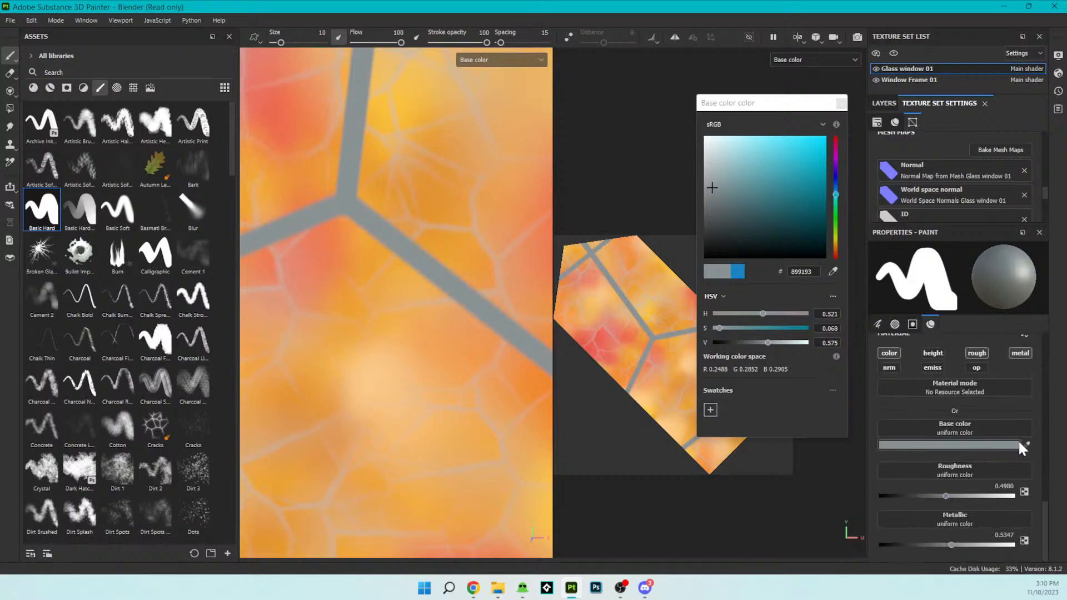
pyautogui.moveTo(712, 184)
pyautogui.mouseDown()
pyautogui.moveTo(706, 201)
pyautogui.moveTo(702, 158)
pyautogui.mouseUp()
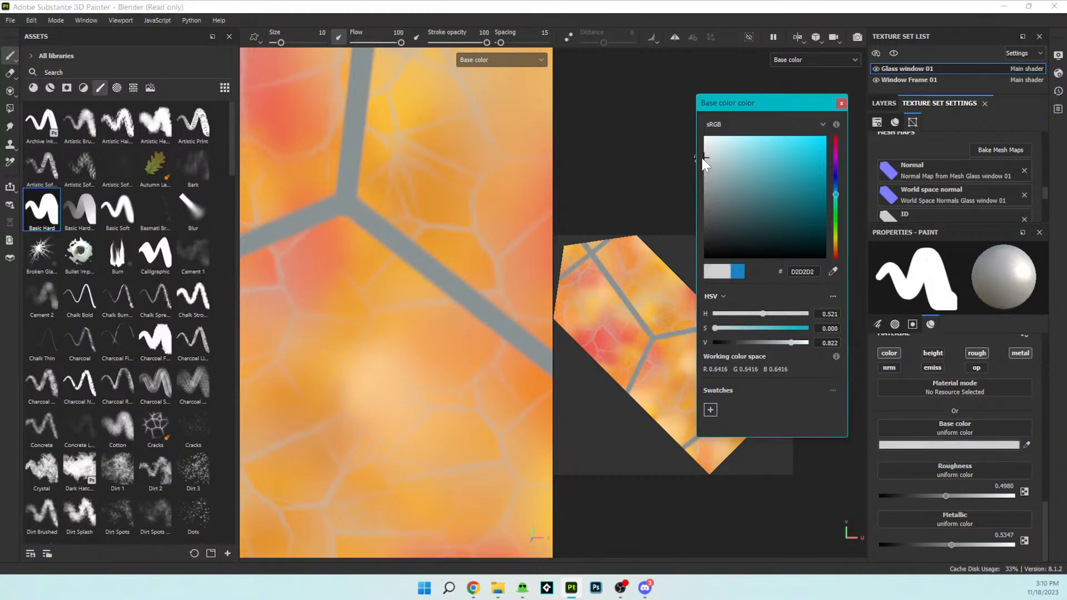
# - Reduce the brush size to 3.48 and paint light highlights along two of the grey bars leaving the central junction
pyautogui.click(354, 212)
pyautogui.hotkey('ctrl', 'z')
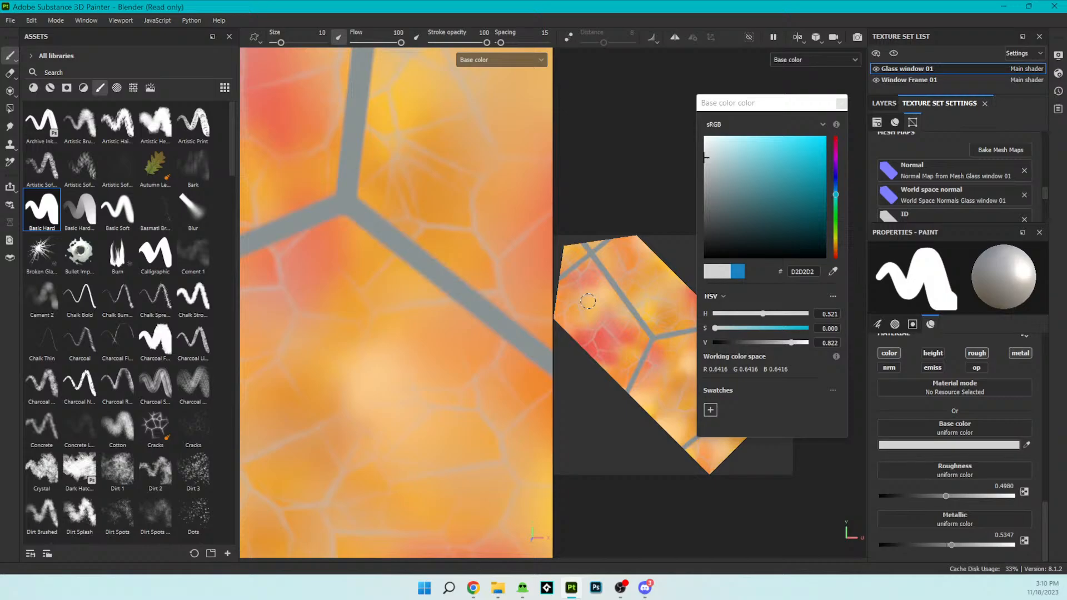
pyautogui.moveTo(280, 42); pyautogui.dragTo(277, 42)
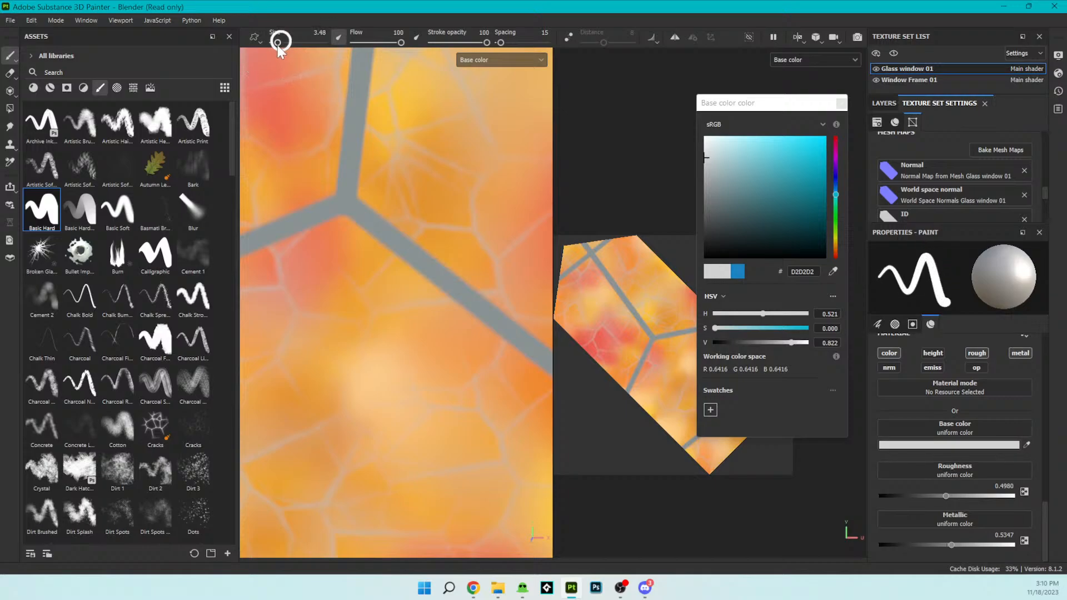
pyautogui.moveTo(356, 208); pyautogui.dragTo(524, 343)
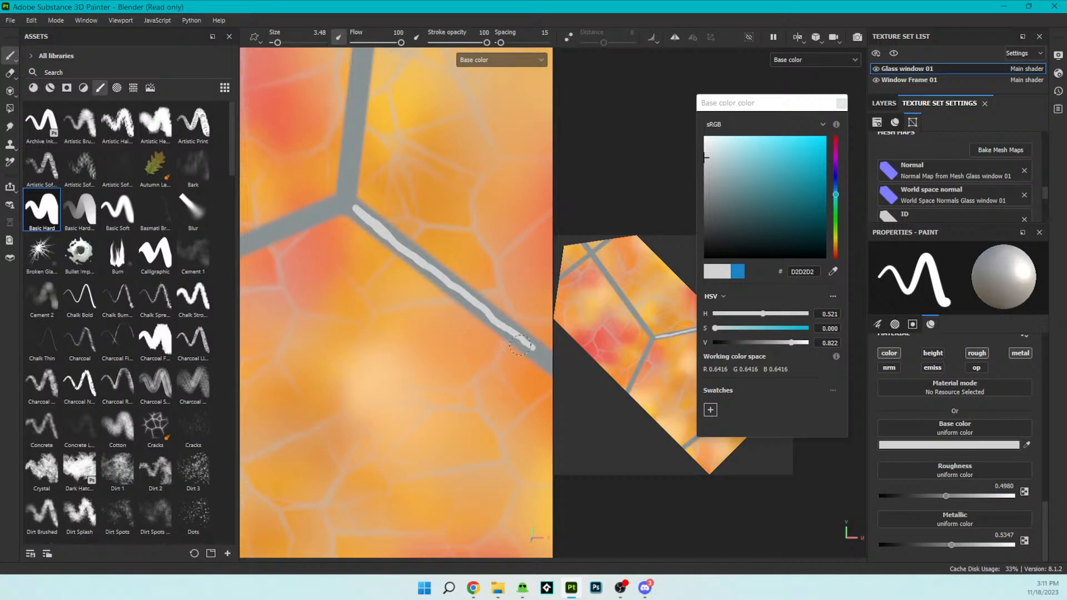
pyautogui.moveTo(347, 207); pyautogui.dragTo(363, 56)
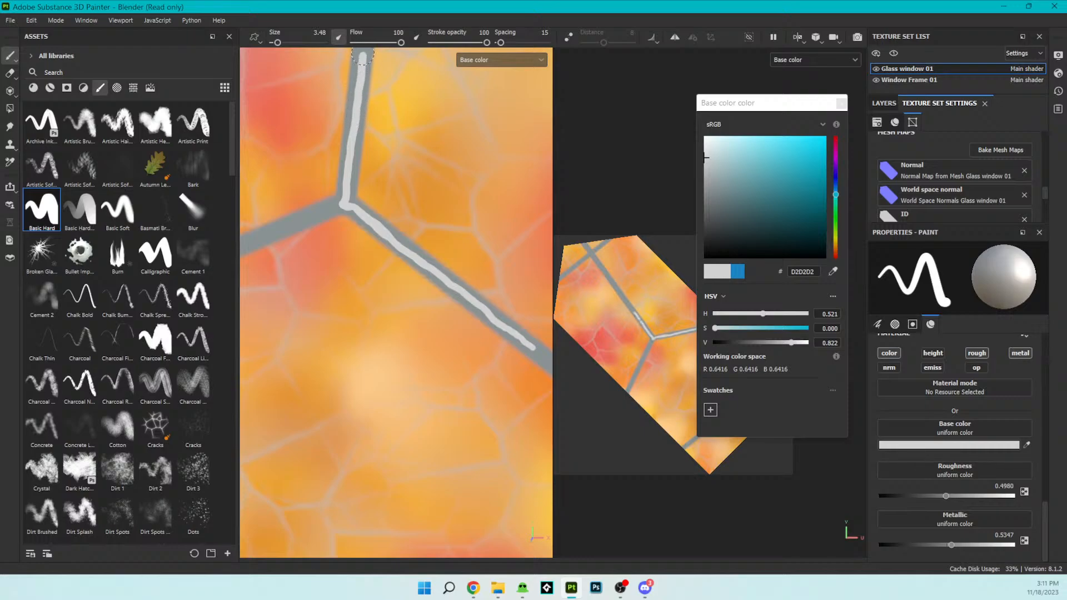
# - Close the color picker and paint highlights on the crossing grey bars at the glass's lower corner in the 2D view
pyautogui.scroll(-3, 207, 213)
pyautogui.scroll(-6, 401, 277)
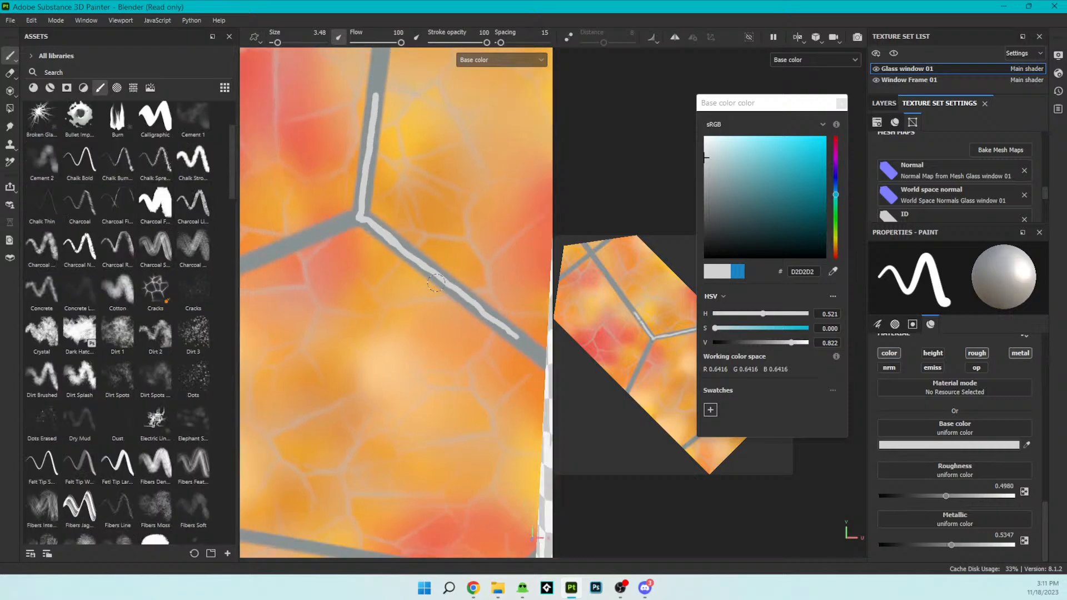
pyautogui.scroll(3, 403, 279)
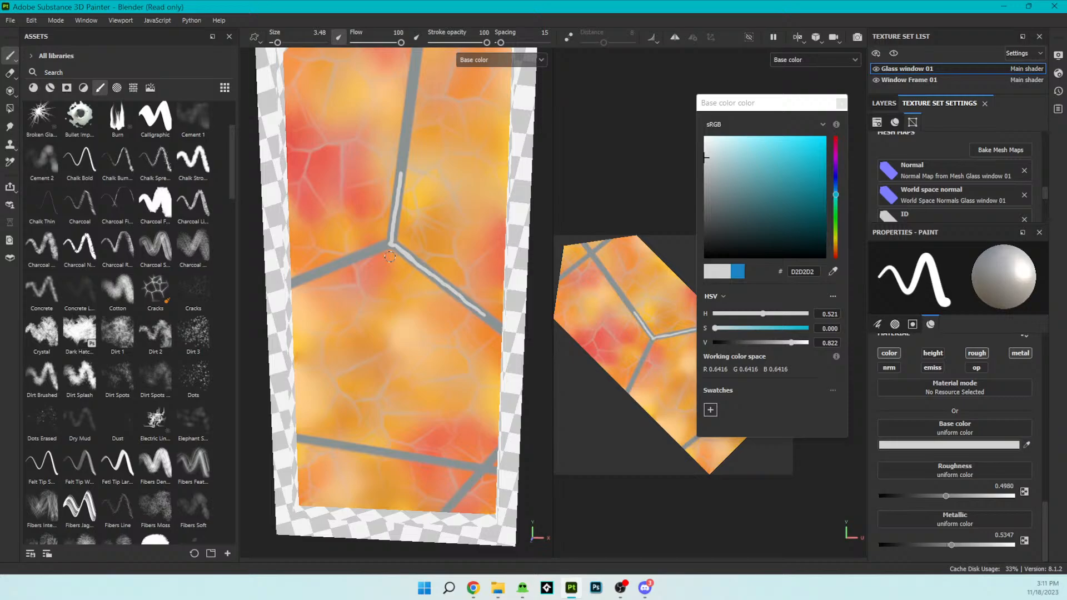
pyautogui.click(841, 103)
pyautogui.scroll(2, 722, 312)
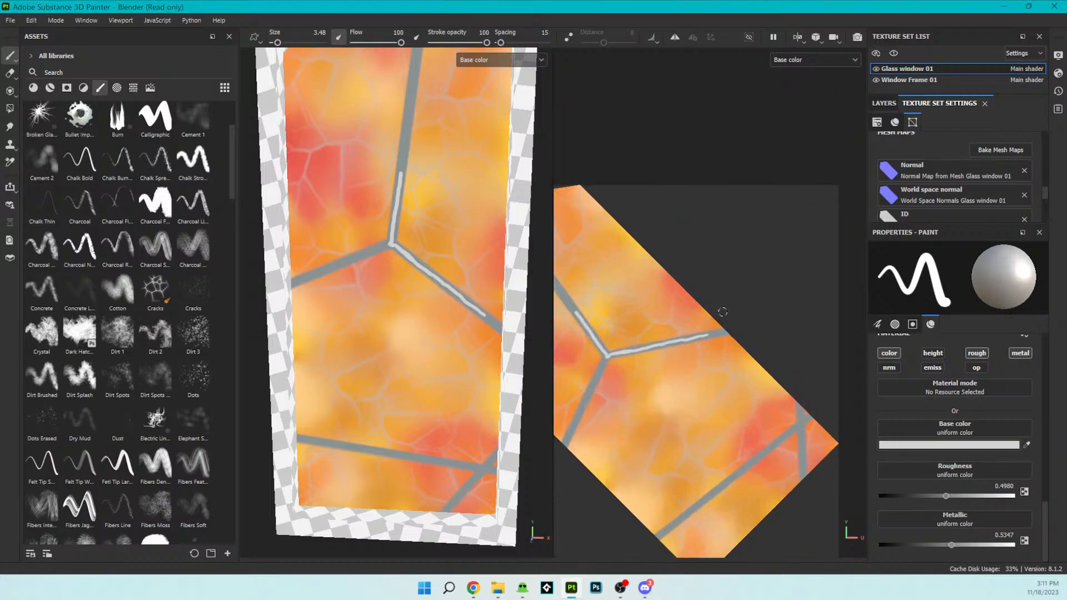
pyautogui.scroll(3, 819, 459)
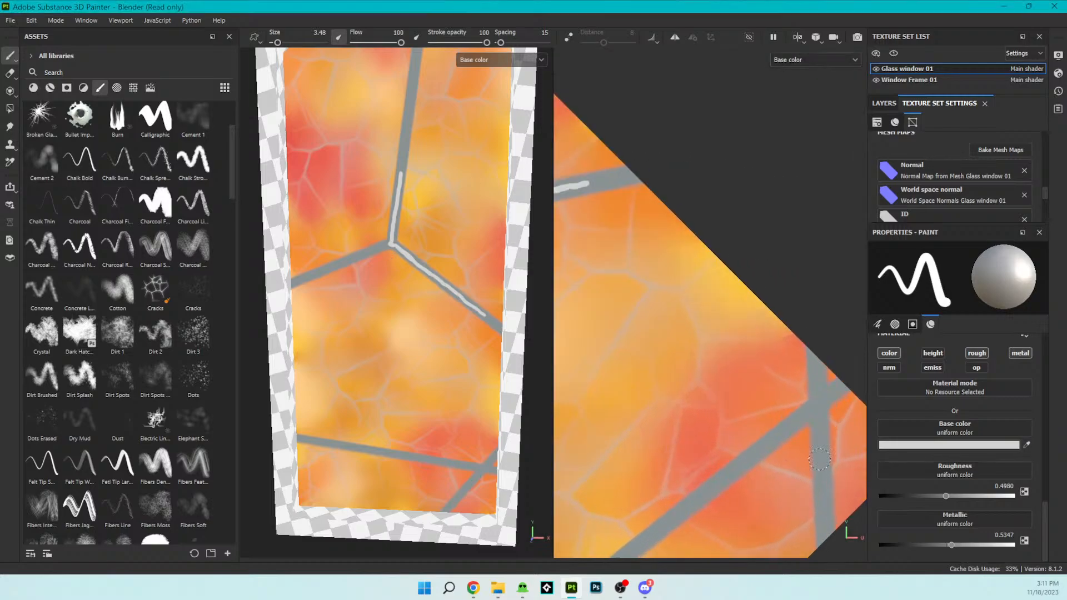
pyautogui.moveTo(825, 541)
pyautogui.mouseDown()
pyautogui.moveTo(816, 375)
pyautogui.moveTo(830, 395)
pyautogui.moveTo(631, 550)
pyautogui.mouseUp()
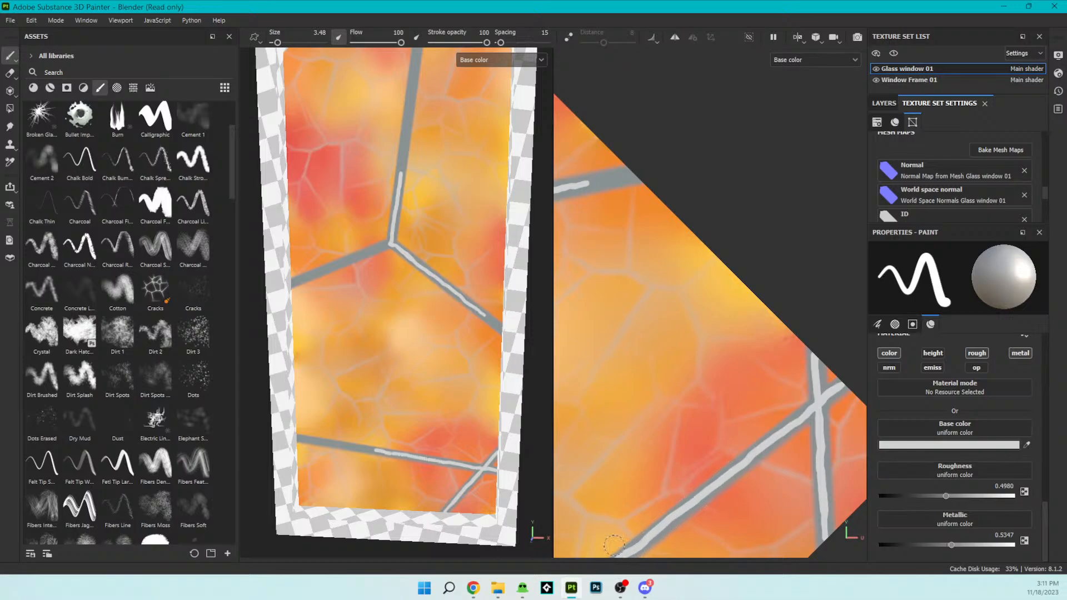
# - Paint light highlights along the rest of the long lower bar and the bar from the central junction to the glass's left edge
pyautogui.scroll(-3, 614, 546)
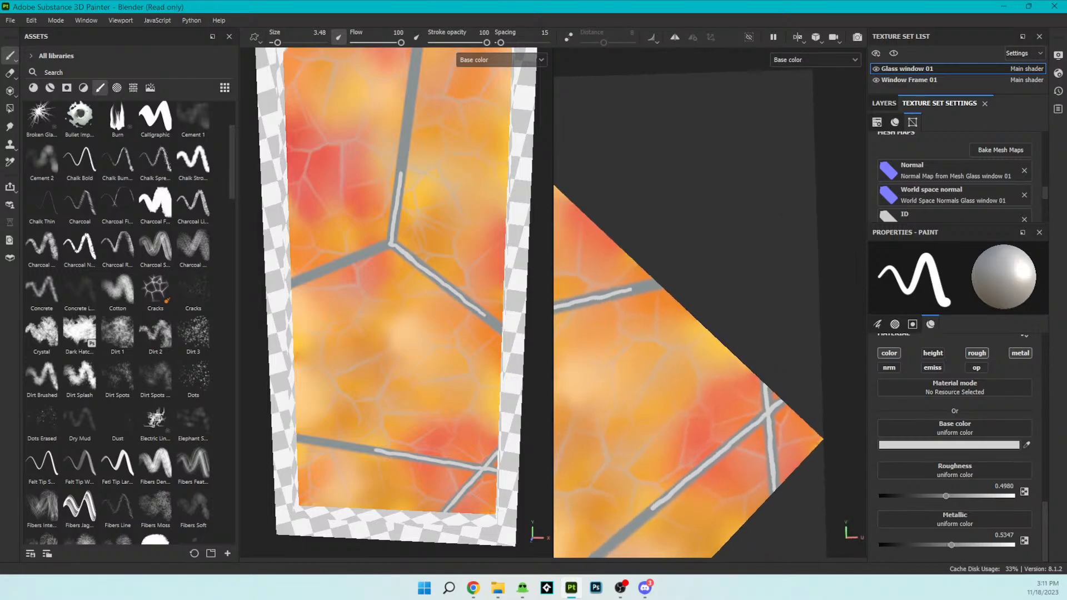
pyautogui.keyDown('alt'); pyautogui.moveTo(646, 433); pyautogui.dragTo(810, 276, button='middle'); pyautogui.keyUp('alt')
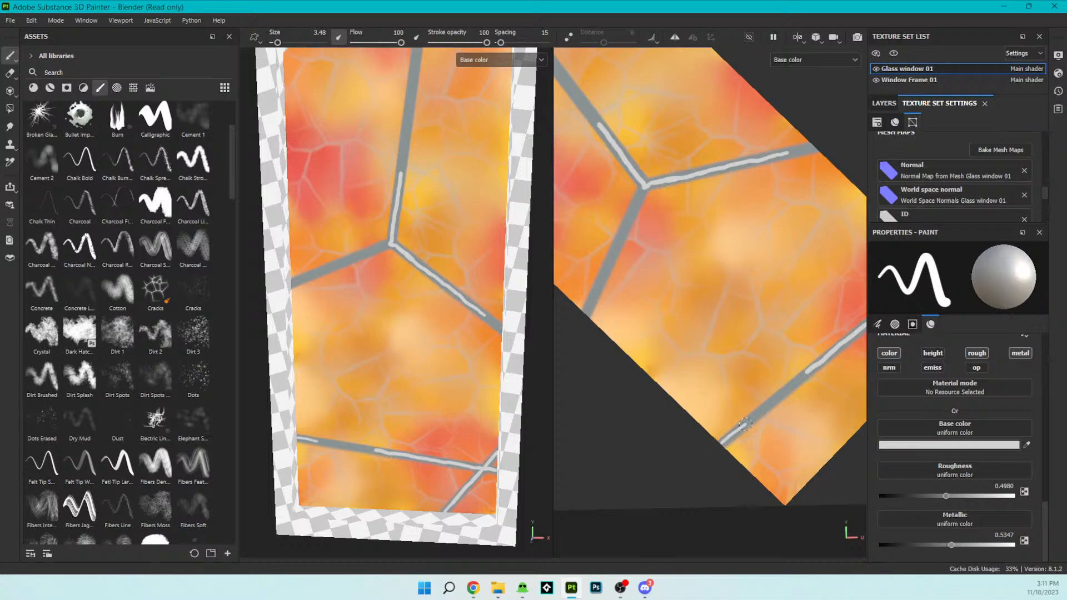
pyautogui.moveTo(789, 387); pyautogui.dragTo(804, 374)
pyautogui.moveTo(638, 197); pyautogui.dragTo(589, 306)
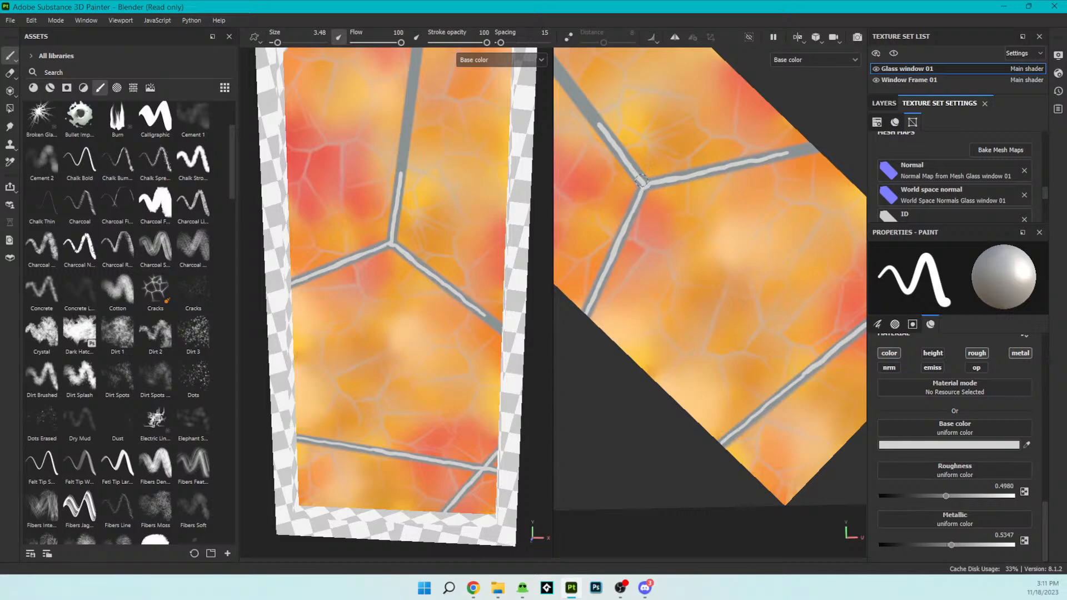
# - Rotate the 2D view upright and paint highlights along the remaining upper vertical bar and the crossbar below the window's peak
pyautogui.keyDown('alt'); pyautogui.moveTo(745, 162); pyautogui.dragTo(781, 169); pyautogui.keyUp('alt')
pyautogui.keyDown('alt'); pyautogui.moveTo(721, 130); pyautogui.dragTo(788, 433, button='middle'); pyautogui.keyUp('alt')
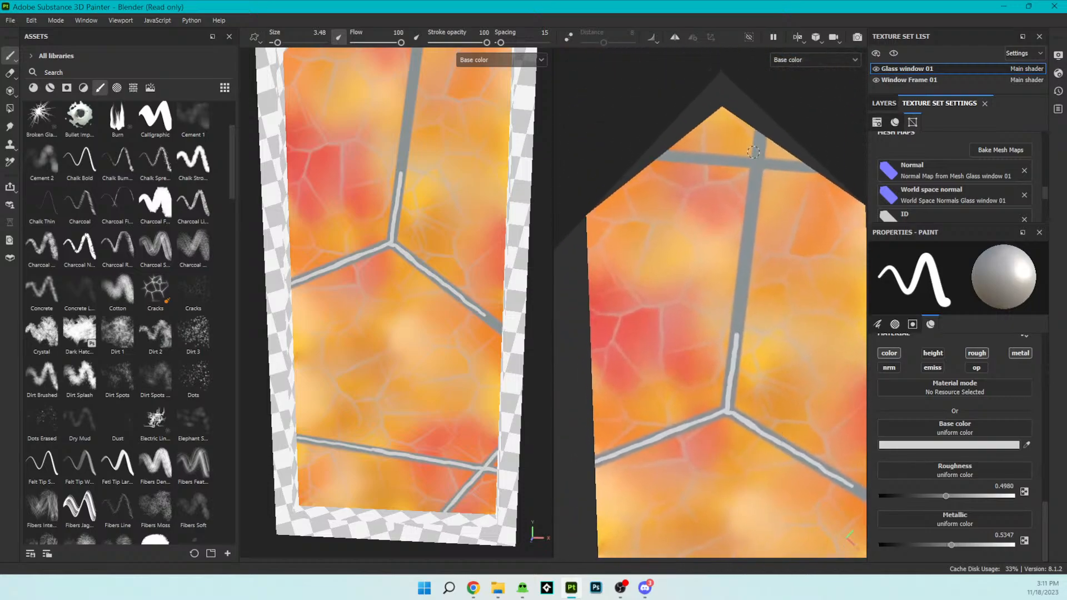
pyautogui.moveTo(760, 134); pyautogui.dragTo(736, 332)
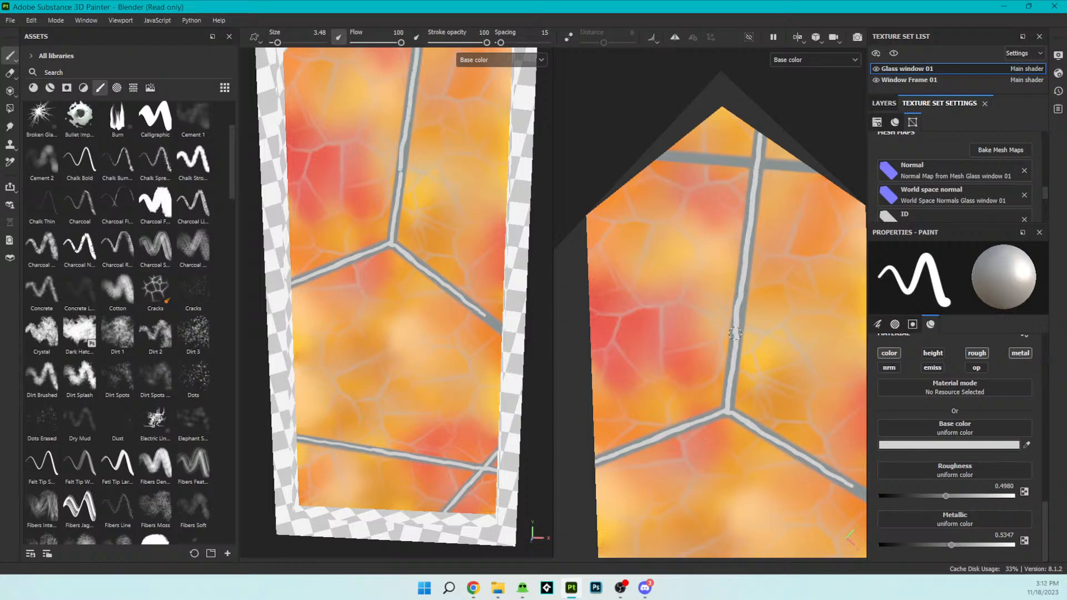
pyautogui.moveTo(804, 167); pyautogui.dragTo(654, 149)
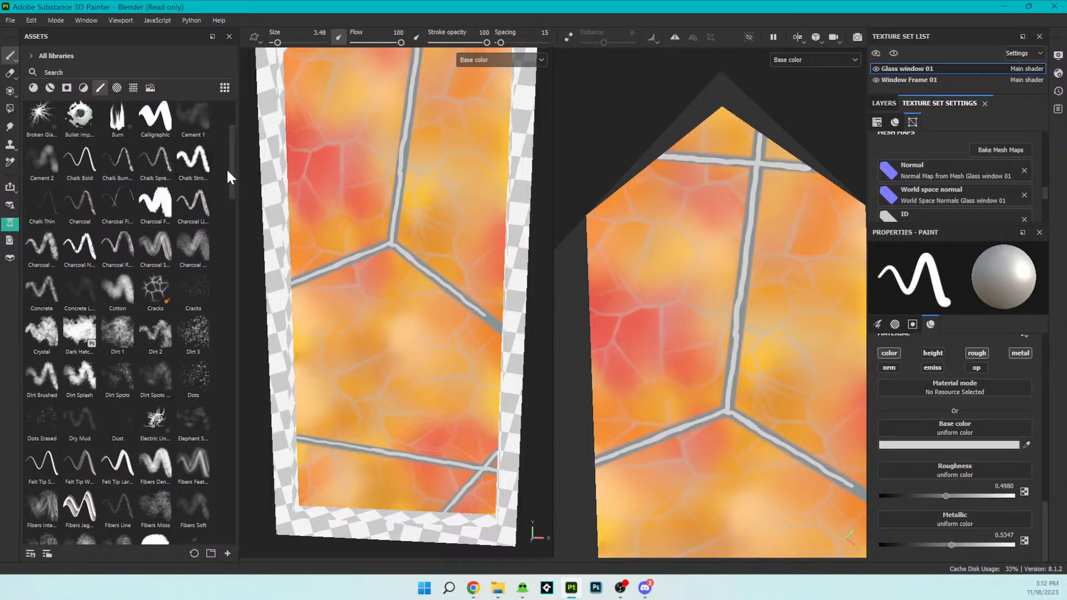
# - Choose the Blur smudge brush, enlarge it to 18.47, and soften the highlights on the upper vertical bar and crossbar of the glass
pyautogui.moveTo(231, 171)
pyautogui.mouseDown()
pyautogui.moveTo(232, 185)
pyautogui.moveTo(224, 142)
pyautogui.mouseUp()
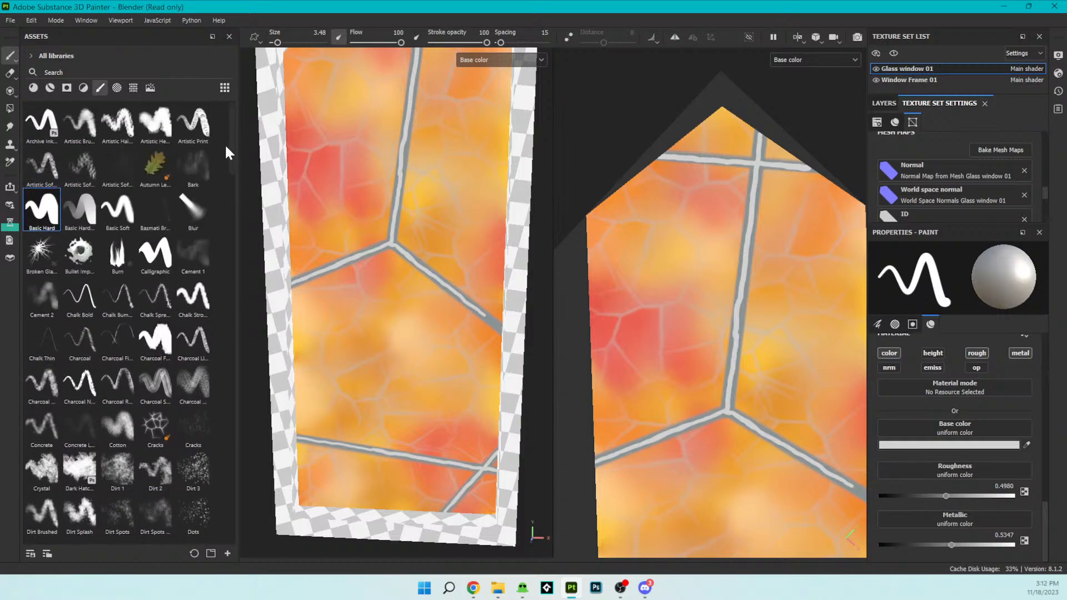
pyautogui.click(196, 205)
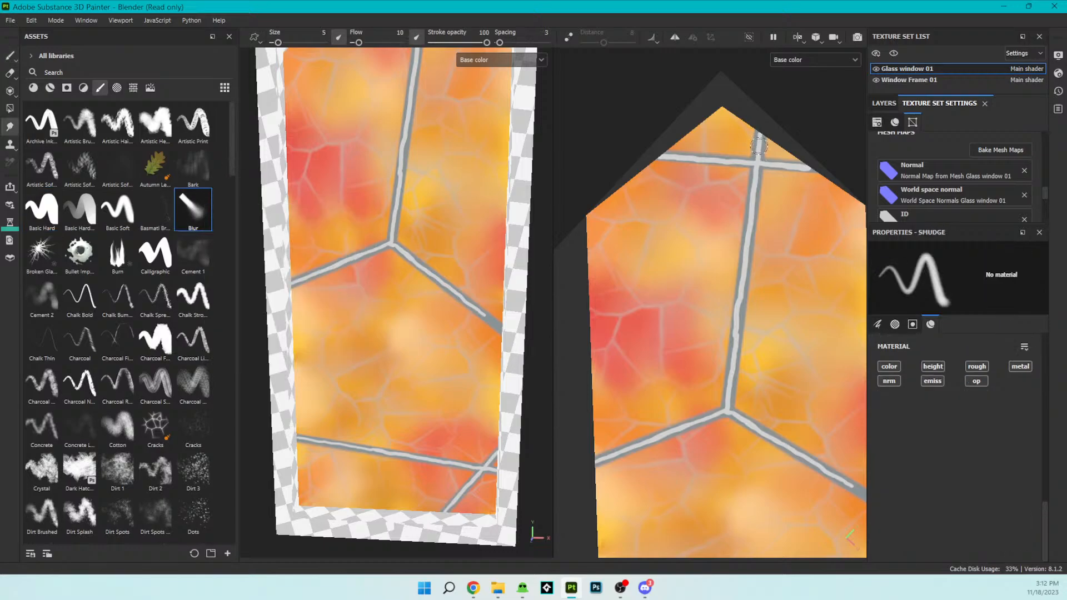
pyautogui.moveTo(277, 42); pyautogui.dragTo(284, 42)
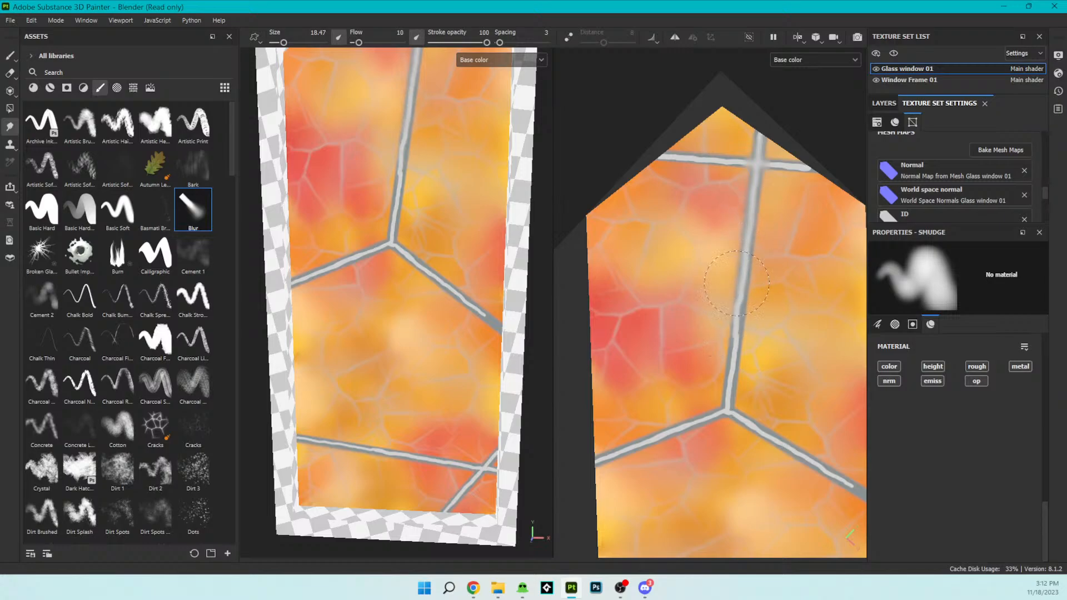
pyautogui.moveTo(738, 335)
pyautogui.mouseDown()
pyautogui.moveTo(742, 315)
pyautogui.moveTo(733, 351)
pyautogui.mouseUp()
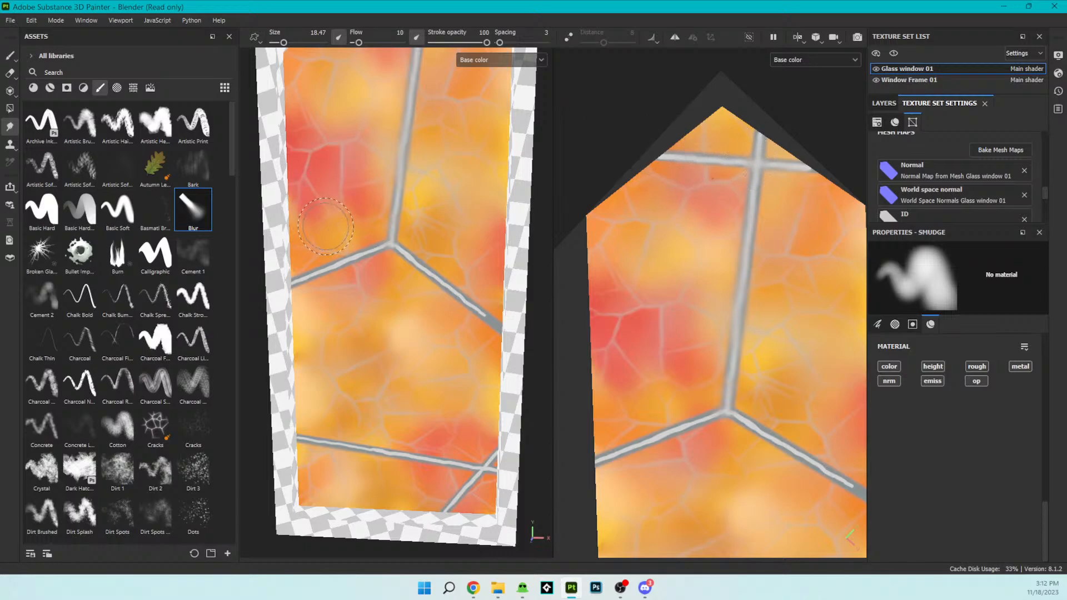
pyautogui.scroll(-5, 457, 231)
pyautogui.moveTo(464, 211)
pyautogui.keyDown('alt'); pyautogui.mouseDown()
pyautogui.moveTo(474, 221)
pyautogui.moveTo(460, 221)
pyautogui.mouseUp(); pyautogui.keyUp('alt')
pyautogui.scroll(2, 469, 226)
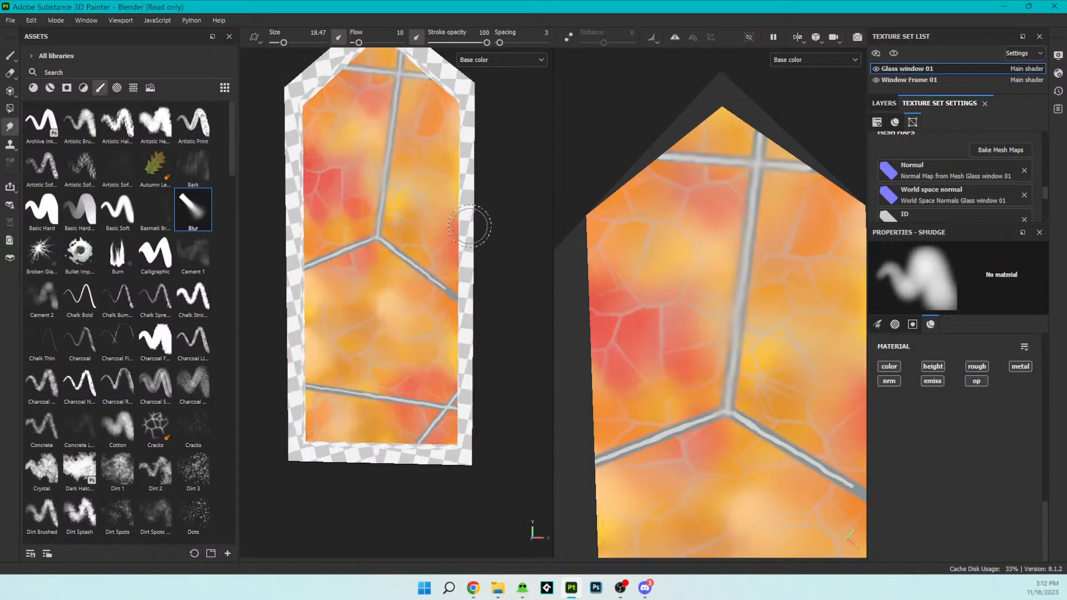
pyautogui.click(42, 212)
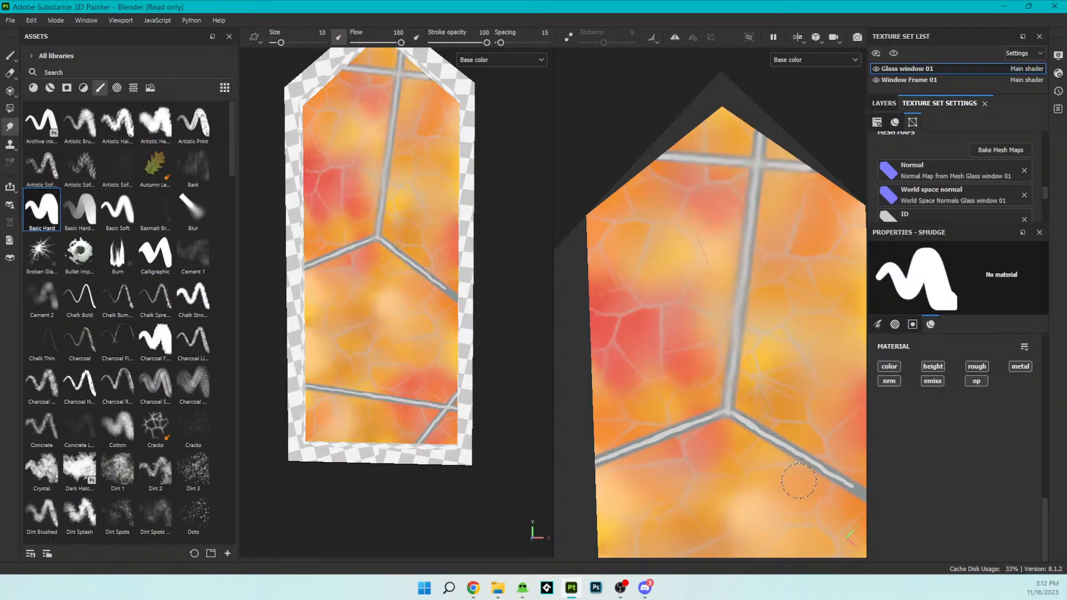
pyautogui.keyDown('alt'); pyautogui.moveTo(738, 433); pyautogui.dragTo(694, 384); pyautogui.keyUp('alt')
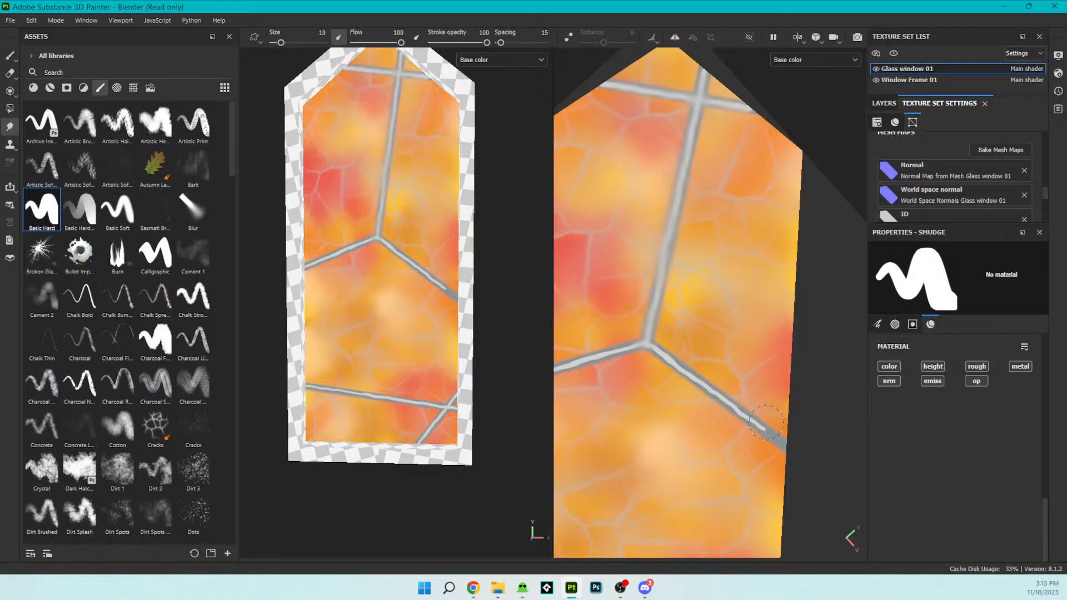
pyautogui.moveTo(1047, 525)
pyautogui.mouseDown()
pyautogui.moveTo(1052, 363)
pyautogui.moveTo(1055, 371)
pyautogui.moveTo(1064, 346)
pyautogui.moveTo(1054, 337)
pyautogui.mouseUp()
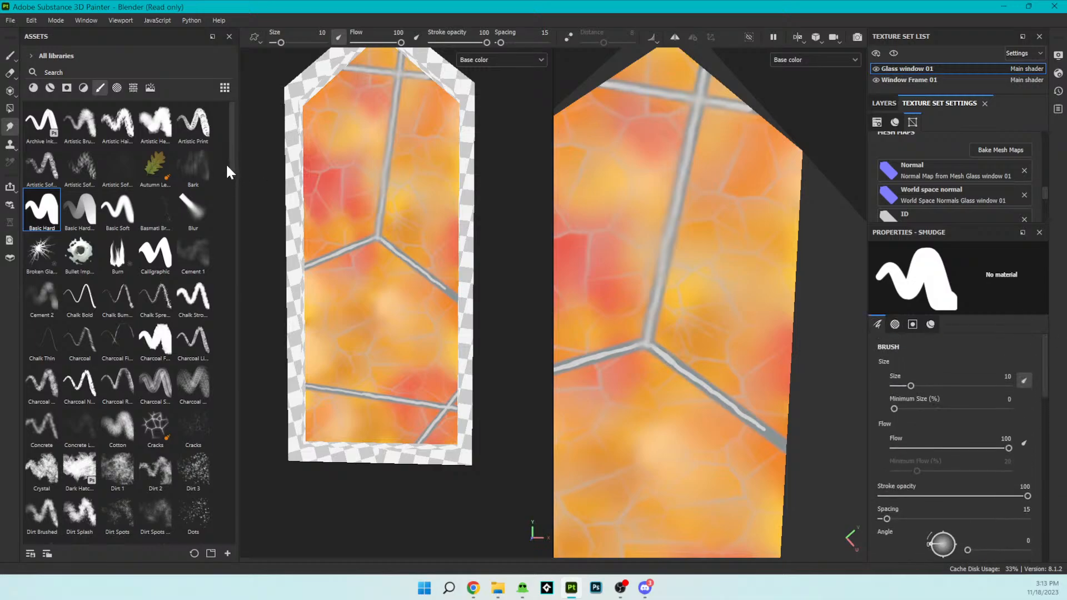
pyautogui.moveTo(231, 161)
pyautogui.mouseDown()
pyautogui.moveTo(231, 180)
pyautogui.moveTo(222, 127)
pyautogui.mouseUp()
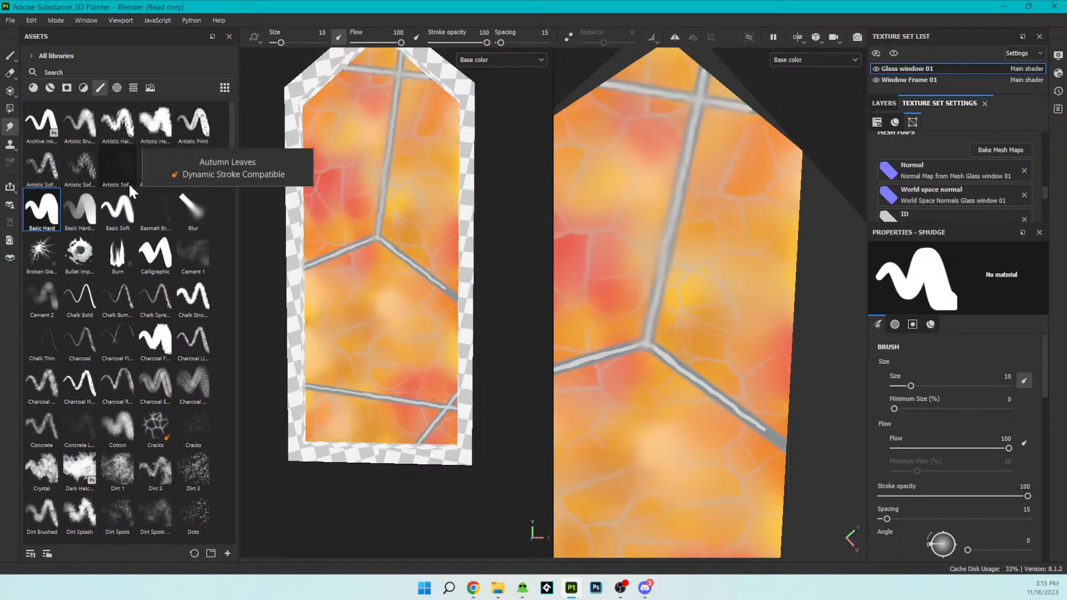
pyautogui.click(120, 200)
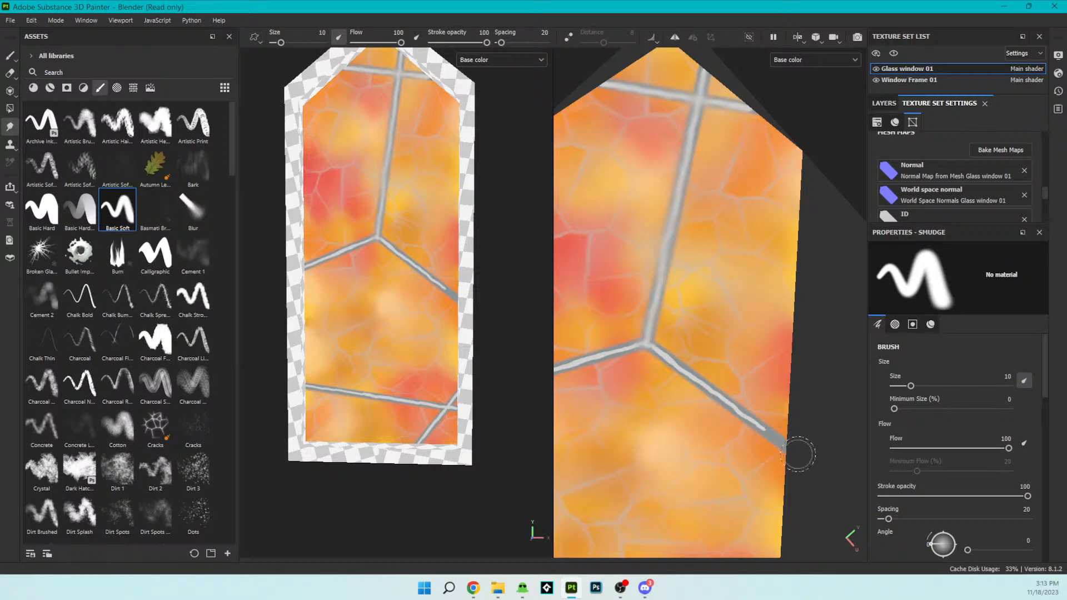
pyautogui.press(']')
# - Show the layer stack, return to the Paint tool and extend the light highlight on the bar descending from the central junction to the glass's edge
pyautogui.moveTo(1045, 387)
pyautogui.mouseDown()
pyautogui.moveTo(1057, 544)
pyautogui.moveTo(1057, 486)
pyautogui.moveTo(1058, 513)
pyautogui.mouseUp()
pyautogui.click(881, 104)
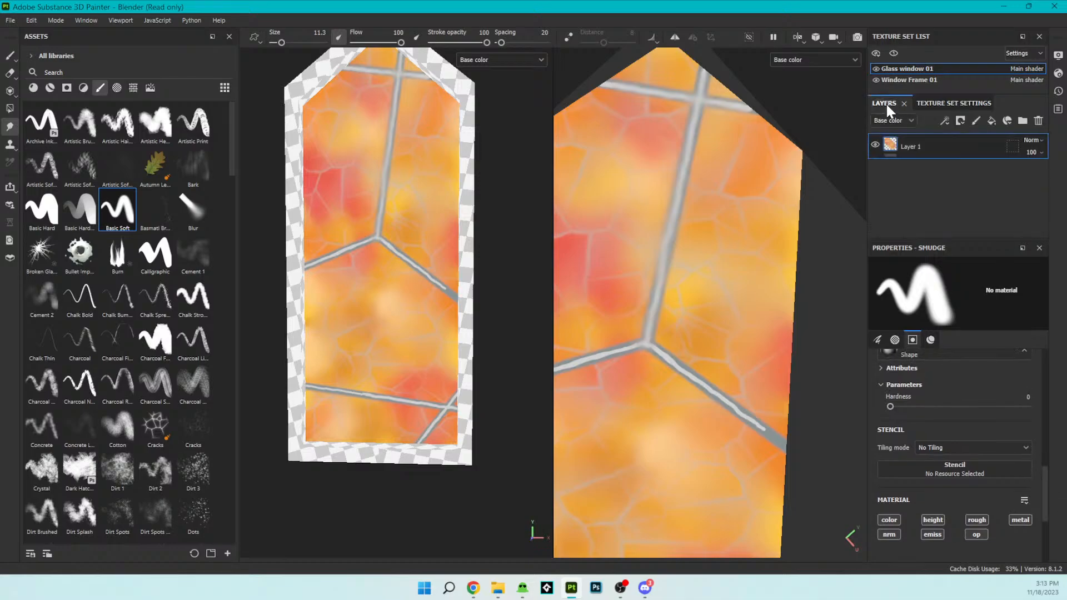
pyautogui.scroll(1, 1050, 501)
pyautogui.moveTo(1050, 500)
pyautogui.mouseDown()
pyautogui.moveTo(1057, 387)
pyautogui.moveTo(1061, 517)
pyautogui.mouseUp()
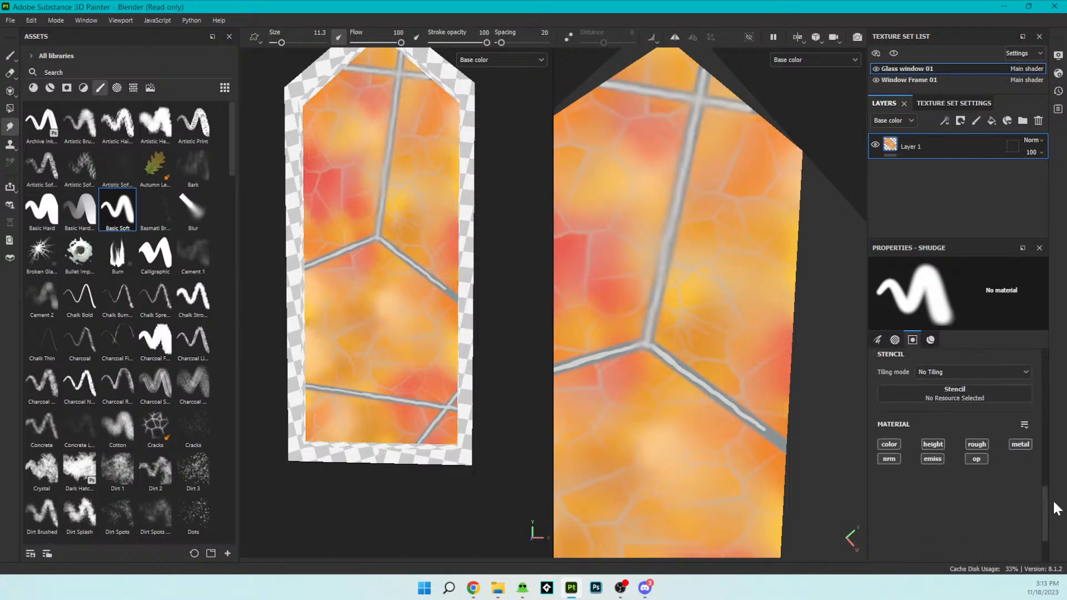
pyautogui.click(10, 55)
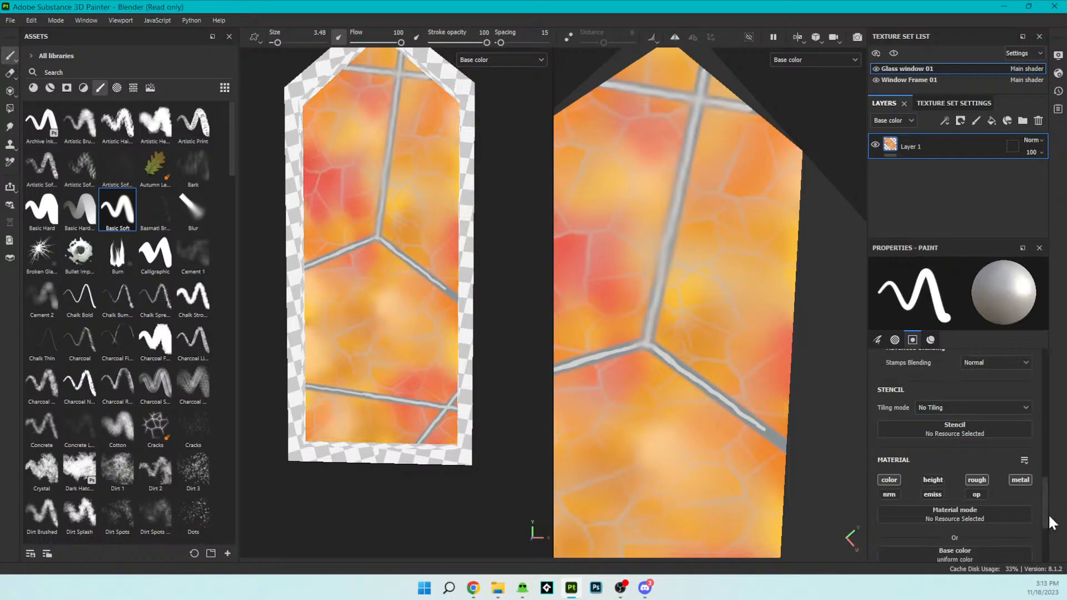
pyautogui.scroll(-3, 1047, 519)
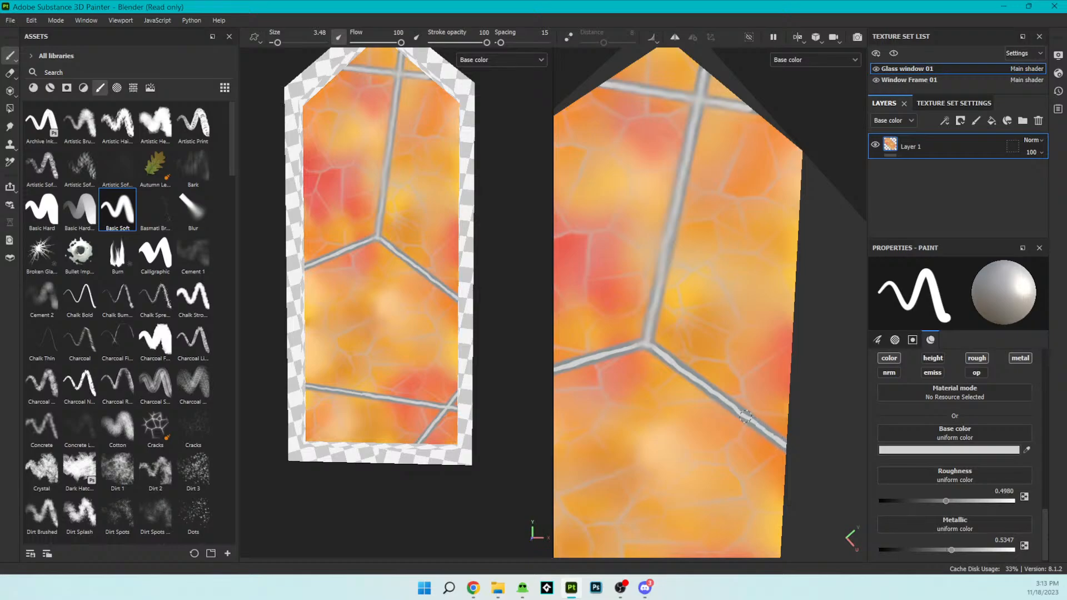
# - Use the Blur brush at size 5 to soften the highlights on the two bars below the central junction and the crossing lower bars
pyautogui.click(195, 210)
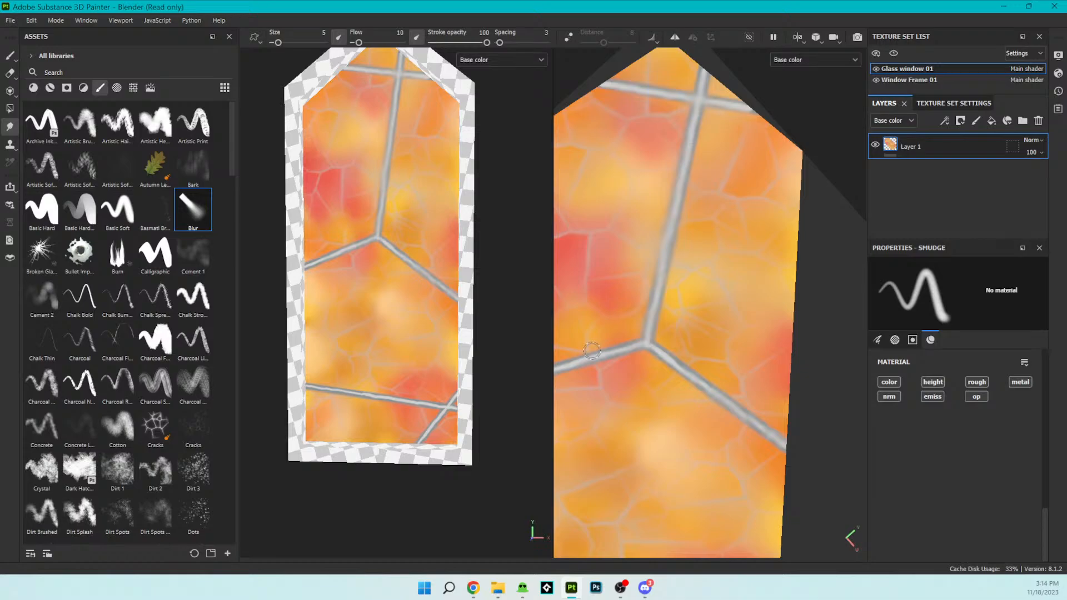
pyautogui.scroll(-4, 466, 351)
pyautogui.moveTo(468, 379)
pyautogui.keyDown('alt'); pyautogui.mouseDown()
pyautogui.moveTo(447, 373)
pyautogui.moveTo(482, 366)
pyautogui.mouseUp(); pyautogui.keyUp('alt')
pyautogui.scroll(-2, 759, 361)
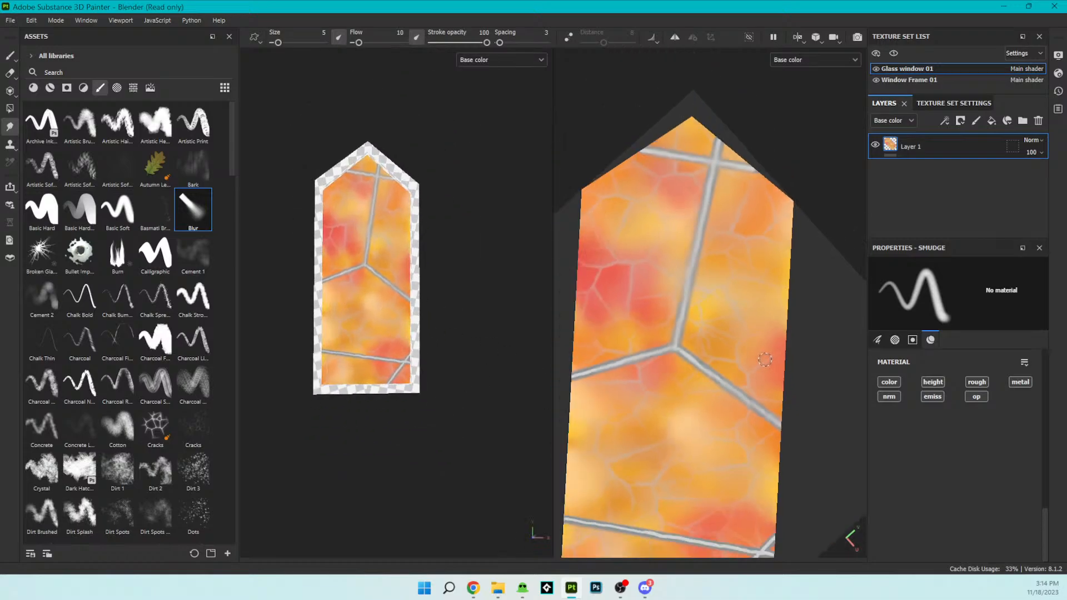
pyautogui.keyDown('alt'); pyautogui.moveTo(789, 408); pyautogui.dragTo(839, 211, button='middle'); pyautogui.keyUp('alt')
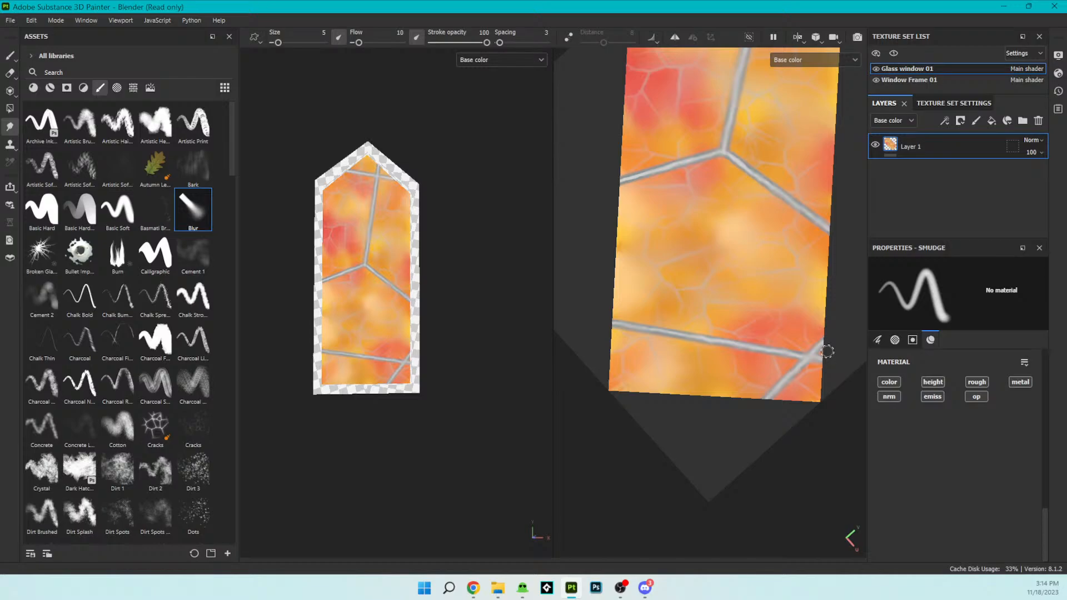
# - Examine the blurred bar highlights up close and across the whole window
pyautogui.scroll(2, 453, 357)
pyautogui.moveTo(460, 364)
pyautogui.keyDown('alt'); pyautogui.mouseDown()
pyautogui.moveTo(398, 460)
pyautogui.moveTo(462, 384)
pyautogui.mouseUp(); pyautogui.keyUp('alt')
pyautogui.scroll(3, 435, 401)
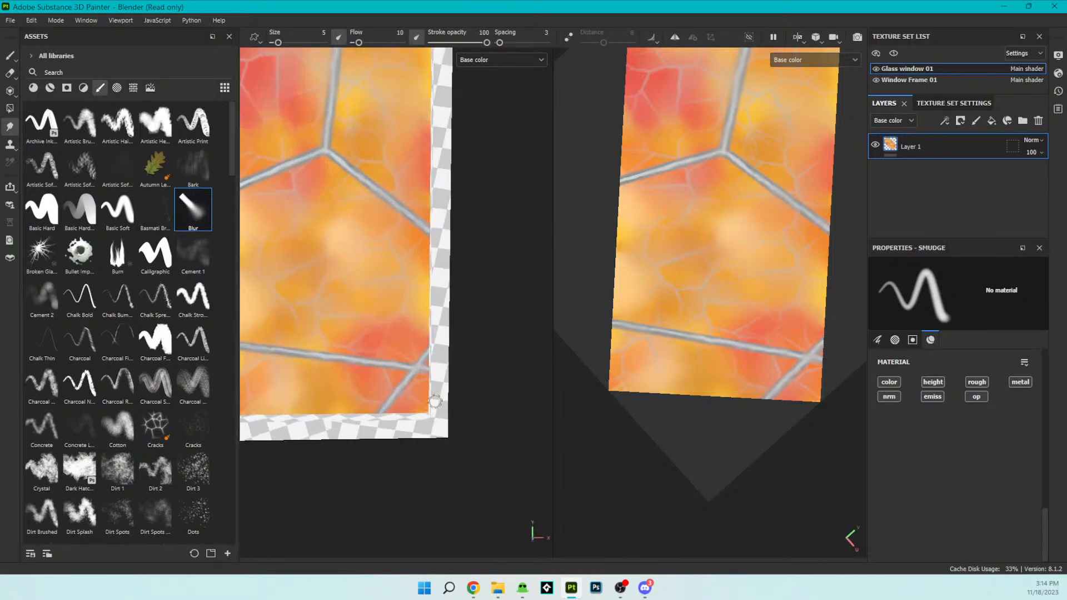
pyautogui.scroll(2, 435, 401)
pyautogui.keyDown('alt'); pyautogui.moveTo(345, 407); pyautogui.dragTo(455, 471, button='middle'); pyautogui.keyUp('alt')
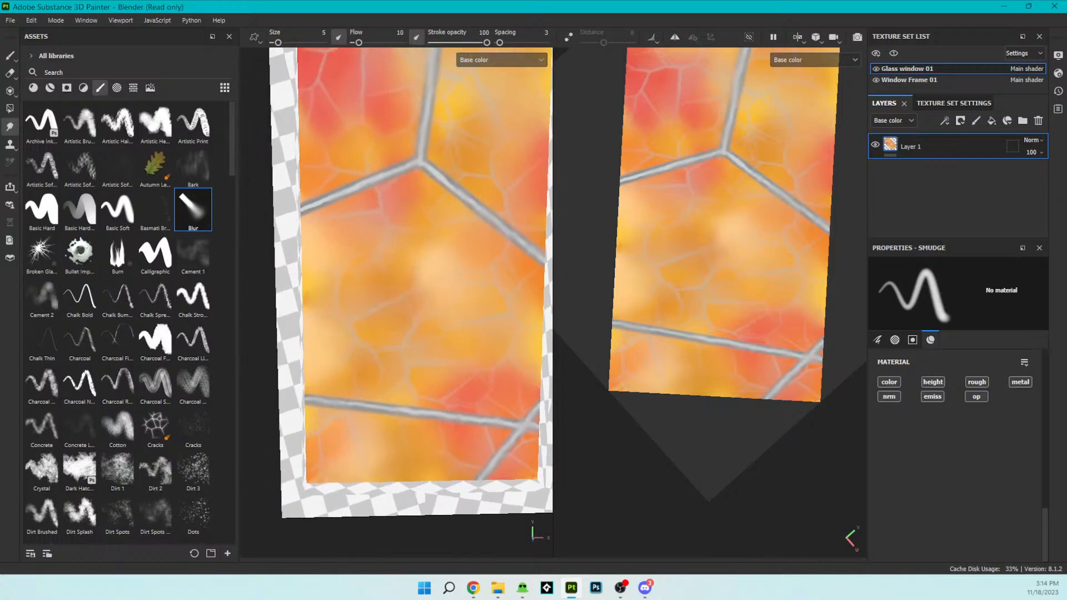
pyautogui.press('f')
pyautogui.moveTo(445, 364)
pyautogui.keyDown('alt'); pyautogui.mouseDown()
pyautogui.moveTo(378, 290)
pyautogui.moveTo(441, 269)
pyautogui.moveTo(489, 319)
pyautogui.moveTo(482, 407)
pyautogui.moveTo(395, 394)
pyautogui.moveTo(444, 348)
pyautogui.mouseUp(); pyautogui.keyUp('alt')
pyautogui.keyDown('alt'); pyautogui.moveTo(444, 348); pyautogui.dragTo(423, 359, button='middle'); pyautogui.keyUp('alt')
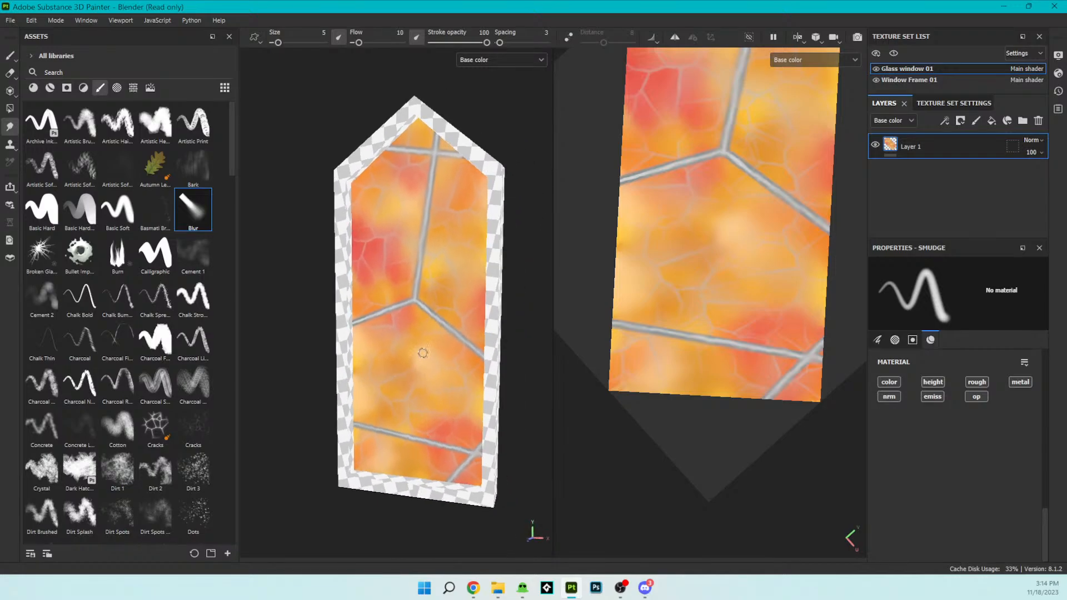
# - Display the window with full Material shading and inspect the cracked glass surface up close
pyautogui.click(485, 64)
pyautogui.click(475, 78)
pyautogui.keyDown('alt'); pyautogui.moveTo(483, 271); pyautogui.dragTo(500, 211); pyautogui.keyUp('alt')
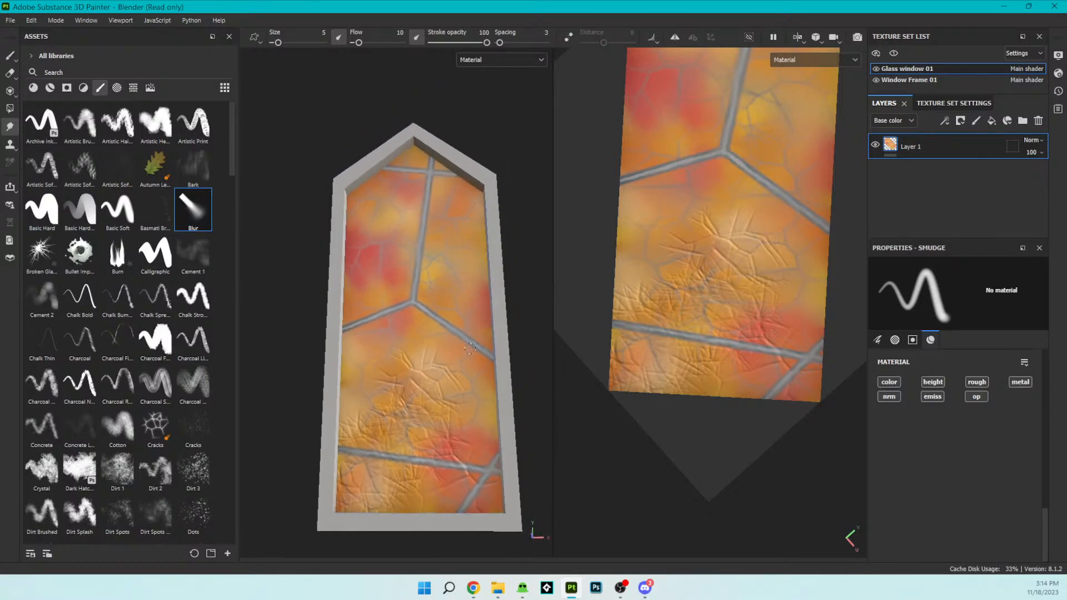
pyautogui.scroll(6, 471, 345)
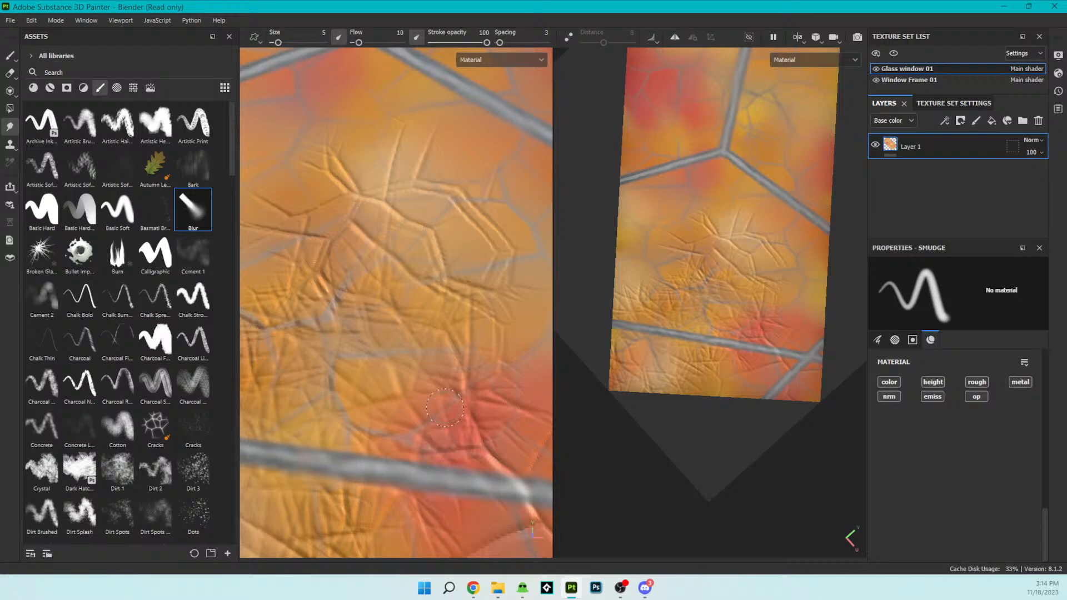
pyautogui.scroll(-4, 445, 407)
# - Return the viewports to the Base color channel and examine the full painted window
pyautogui.click(520, 60)
pyautogui.click(499, 107)
pyautogui.moveTo(472, 308)
pyautogui.keyDown('alt'); pyautogui.mouseDown()
pyautogui.moveTo(438, 417)
pyautogui.moveTo(533, 395)
pyautogui.moveTo(552, 309)
pyautogui.moveTo(472, 374)
pyautogui.moveTo(432, 313)
pyautogui.mouseUp(); pyautogui.keyUp('alt')
pyautogui.scroll(-3, 432, 313)
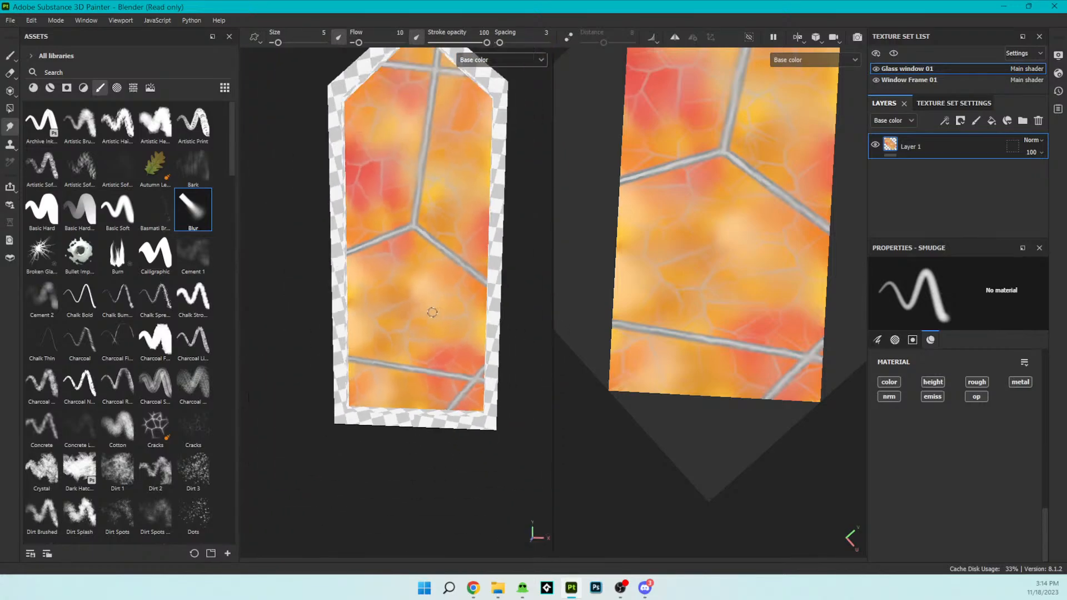
pyautogui.keyDown('alt'); pyautogui.moveTo(462, 220); pyautogui.dragTo(472, 279, button='middle'); pyautogui.keyUp('alt')
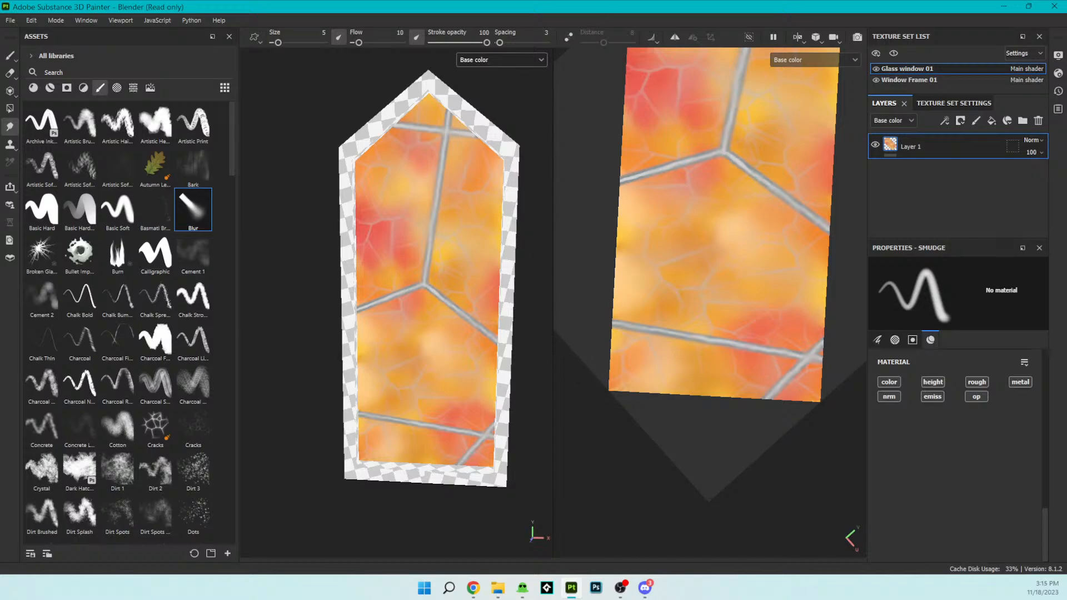
# - Switch to the image viewer, maximize it on 1.png and browse the spaceship renders through 6.png
pyautogui.hotkey('alt', 'Tab')
pyautogui.hotkey('alt', 'Tab')
pyautogui.hotkey('alt', 'Tab')
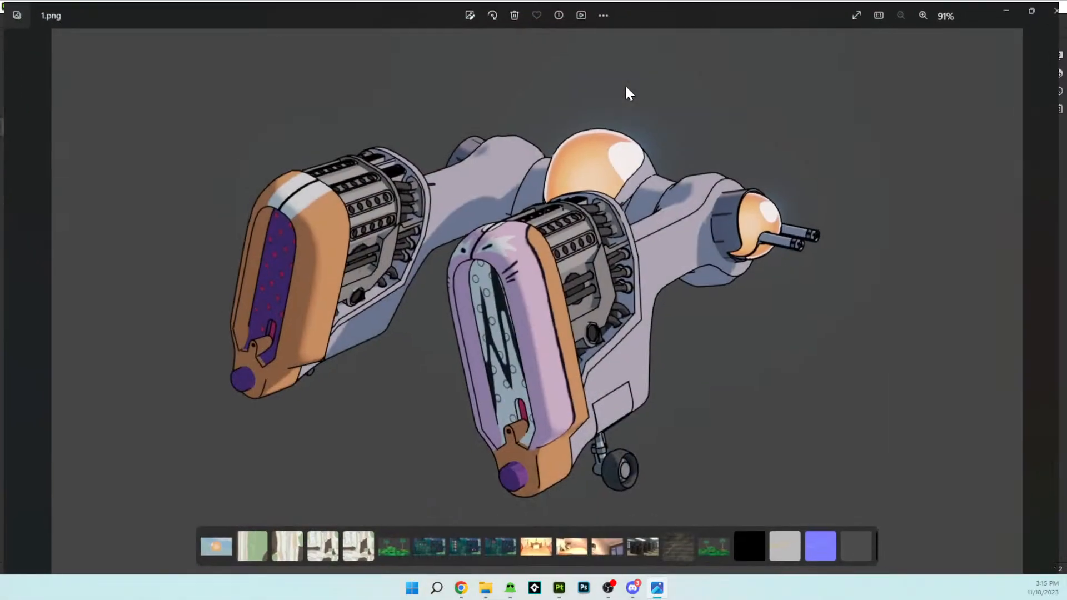
pyautogui.click(623, 81)
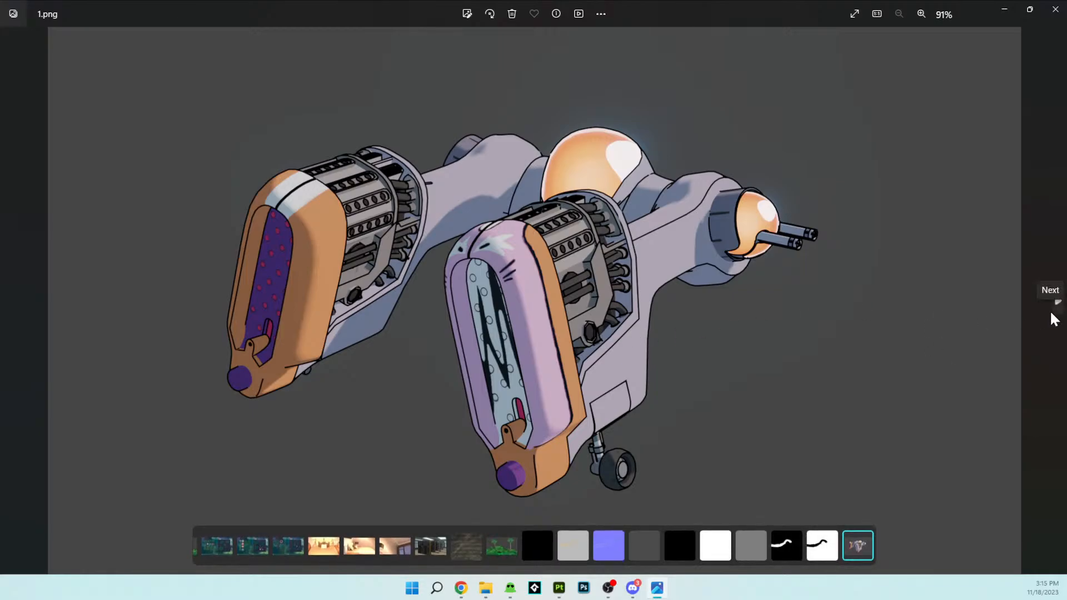
pyautogui.click(1051, 314)
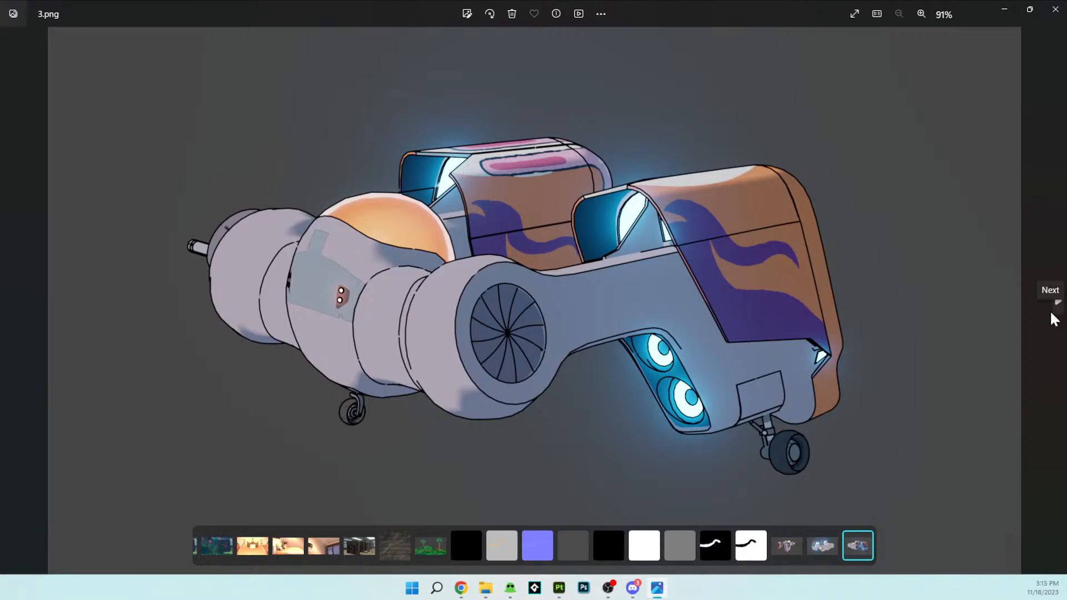
pyautogui.click(1051, 315)
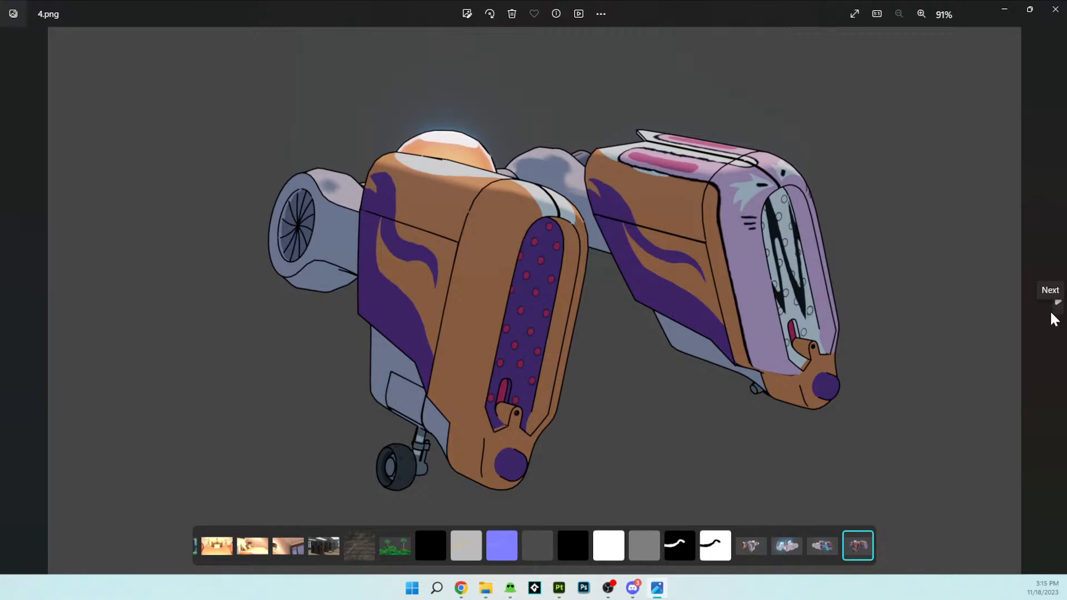
pyautogui.click(1053, 318)
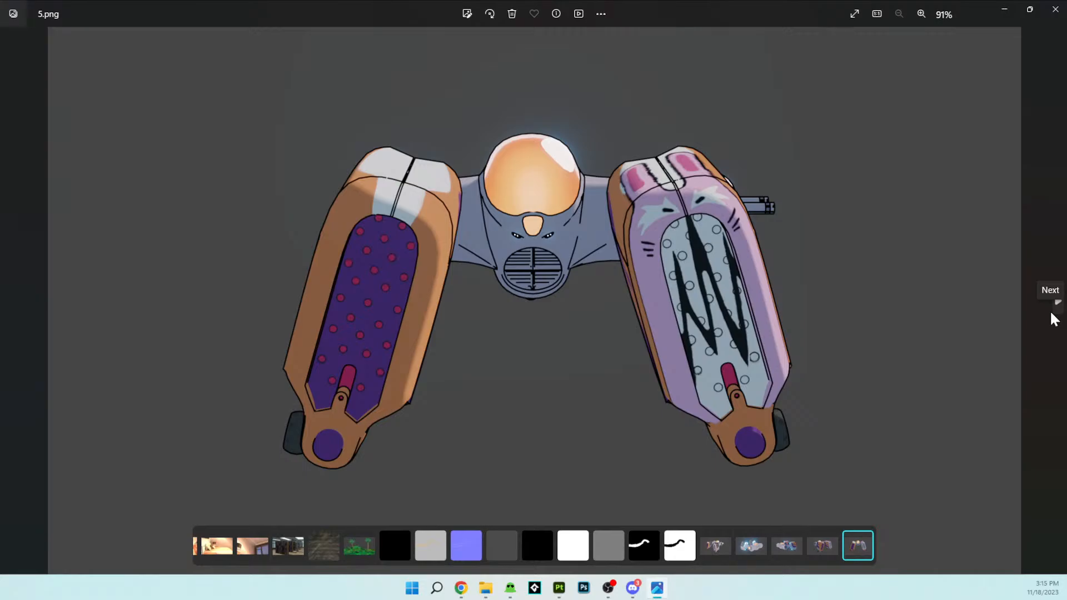
pyautogui.click(1053, 319)
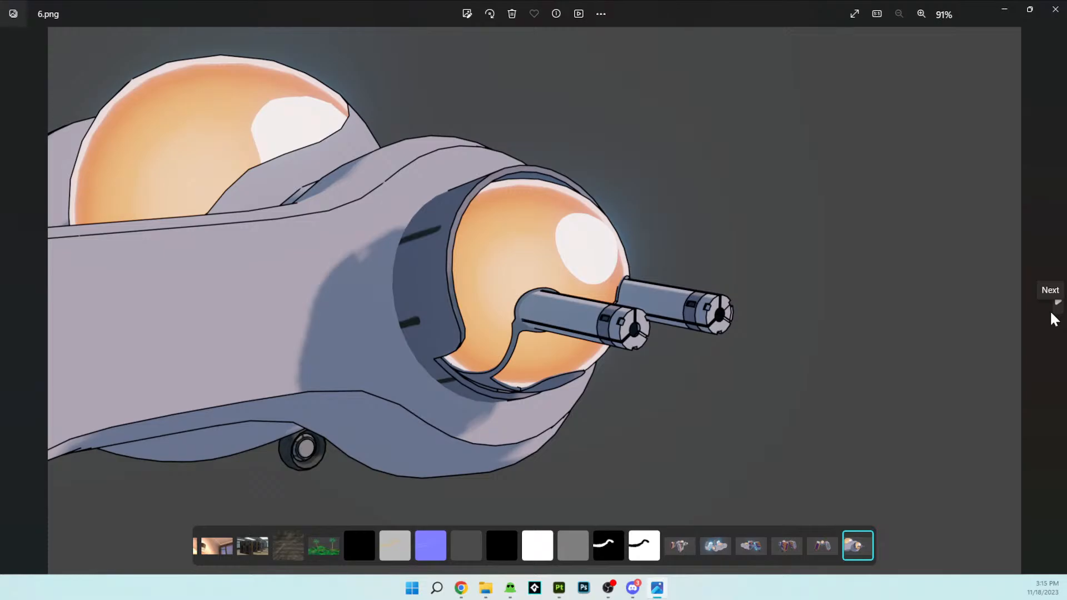
# - Go back through the spaceship renders from 6.png to 1.png
pyautogui.press('Left')
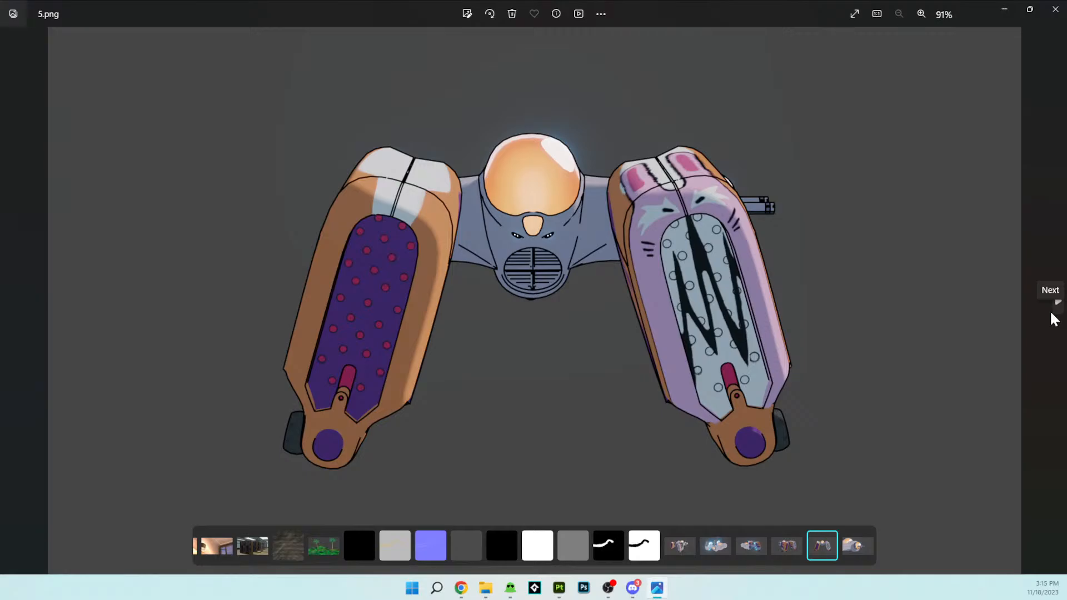
pyautogui.press('Left')
pyautogui.press('Left')
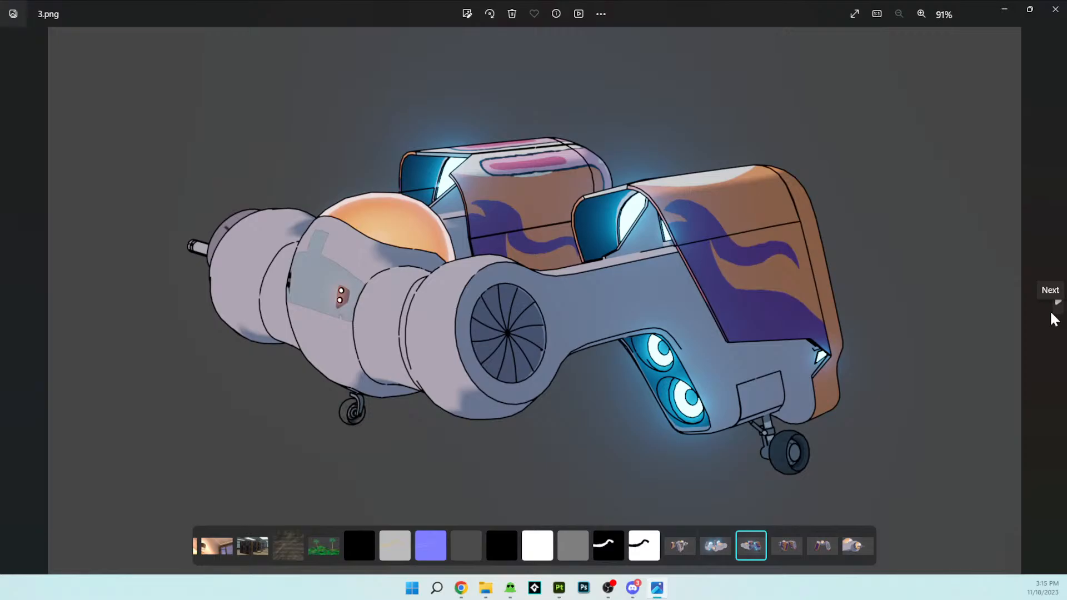
pyautogui.press('Left')
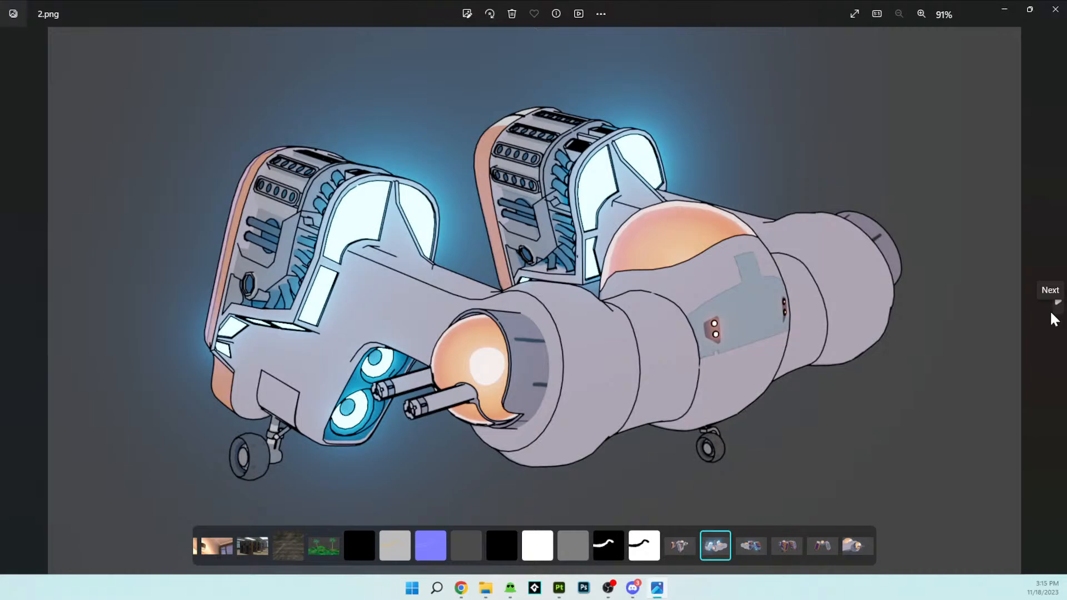
pyautogui.press('Left')
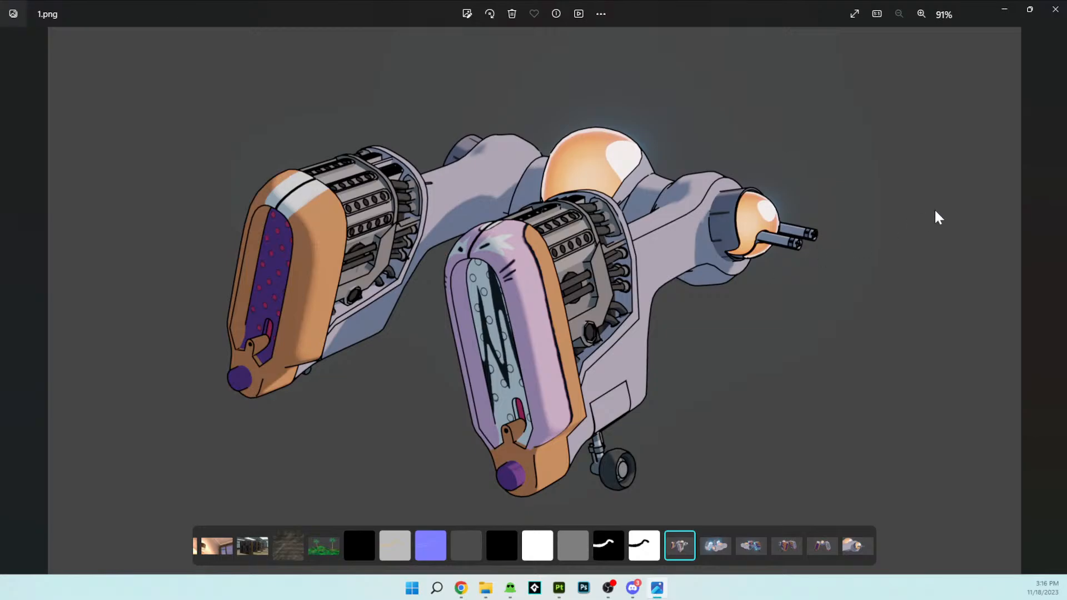
# - Browse the spaceship renders forward to 6.png and back to 1.png in the image viewer, and close the viewer
pyautogui.click(1056, 9)
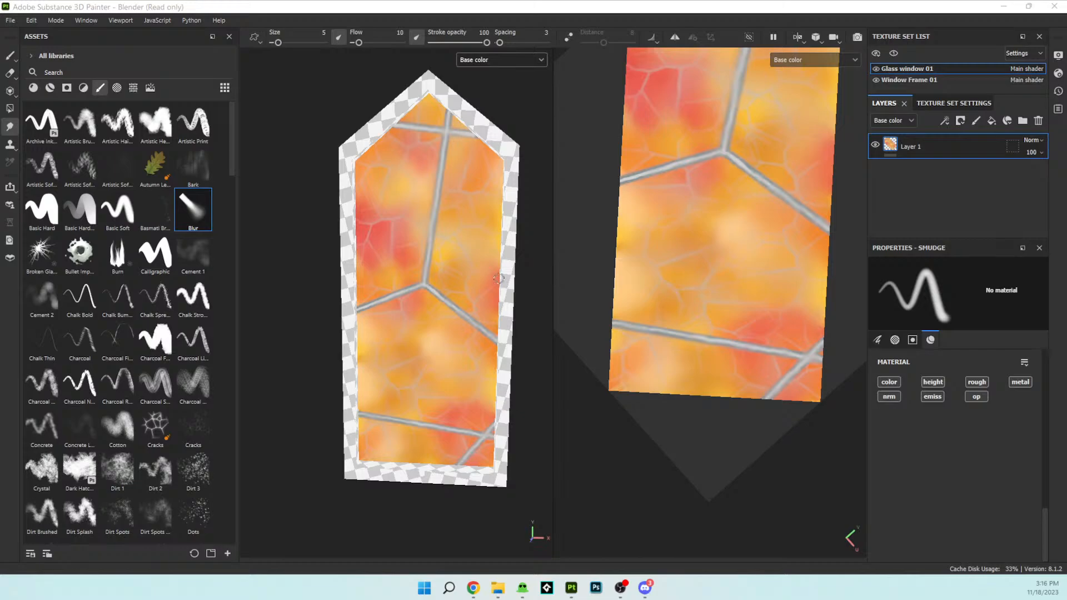
pyautogui.click(1, 430)
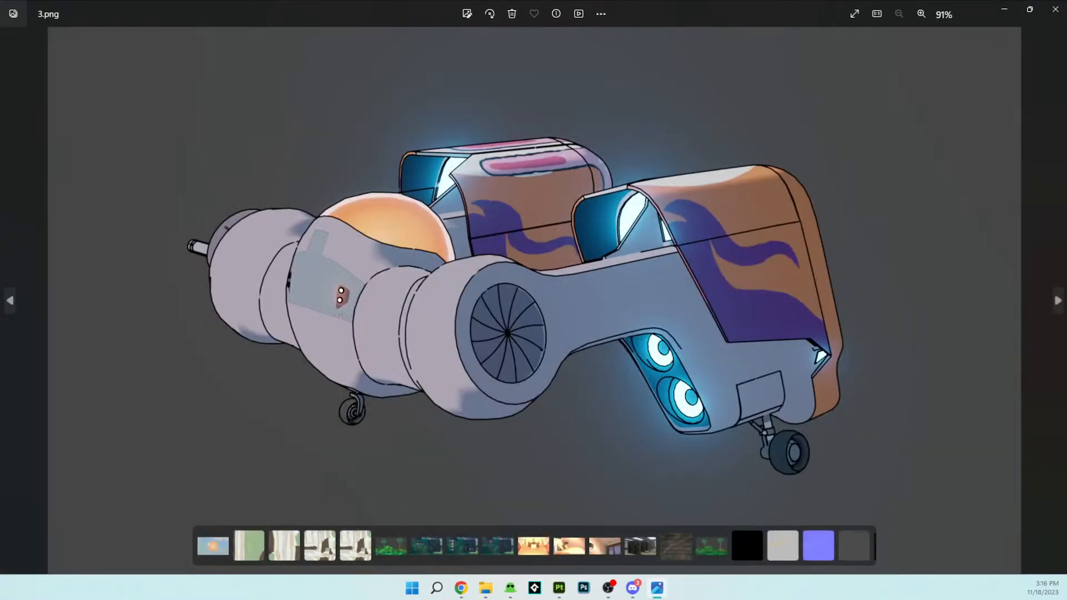
pyautogui.press('Right')
pyautogui.press('Right')
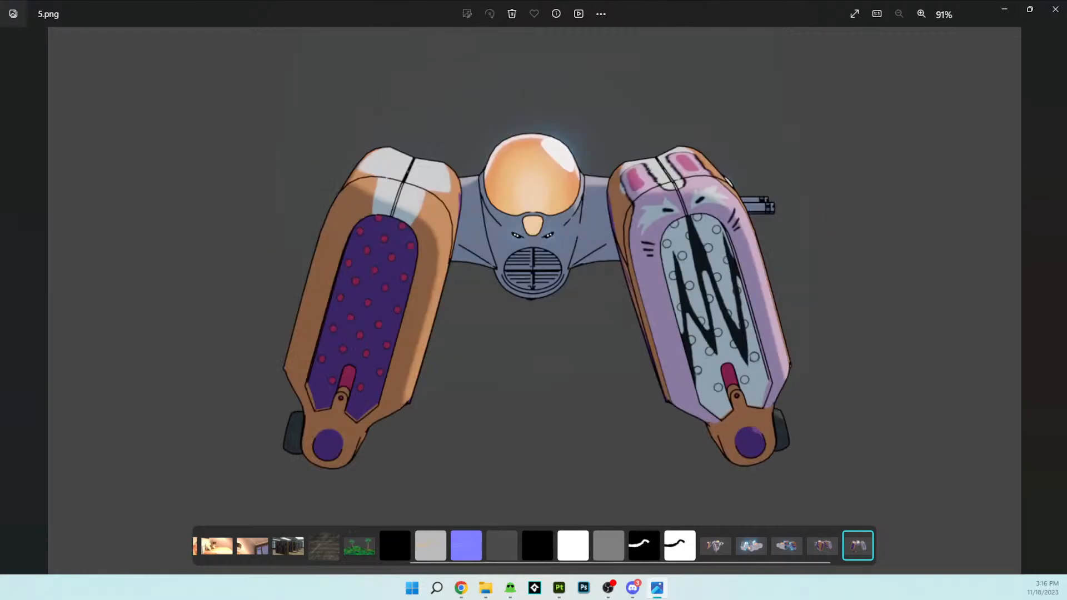
pyautogui.press('Right')
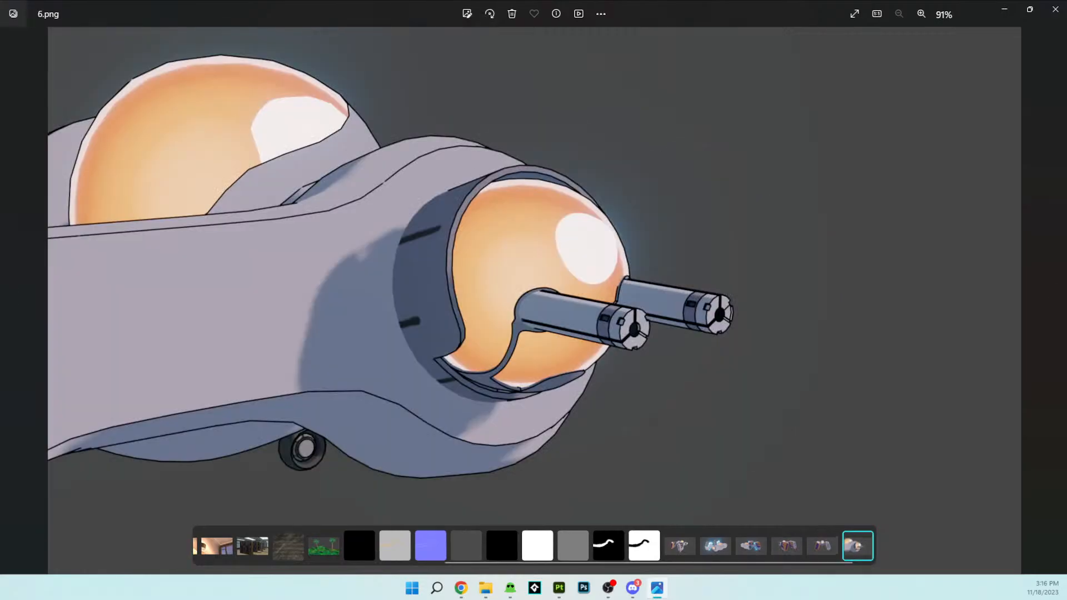
pyautogui.press('Left')
pyautogui.press('Left')
pyautogui.press('Left')
pyautogui.press('Left')
pyautogui.press('Left')
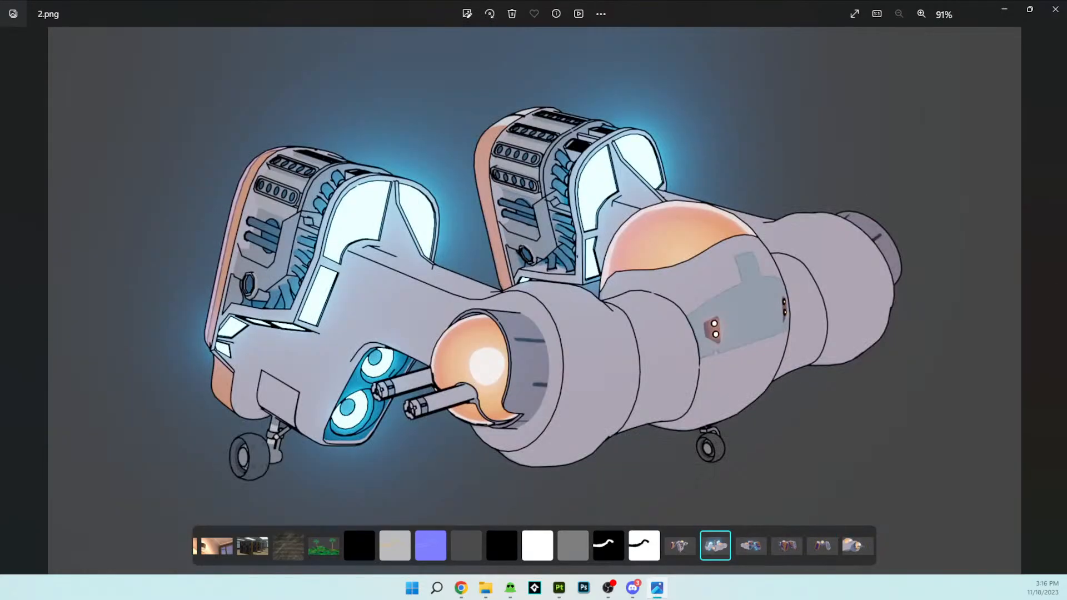
pyautogui.press('Left')
pyautogui.press('Right')
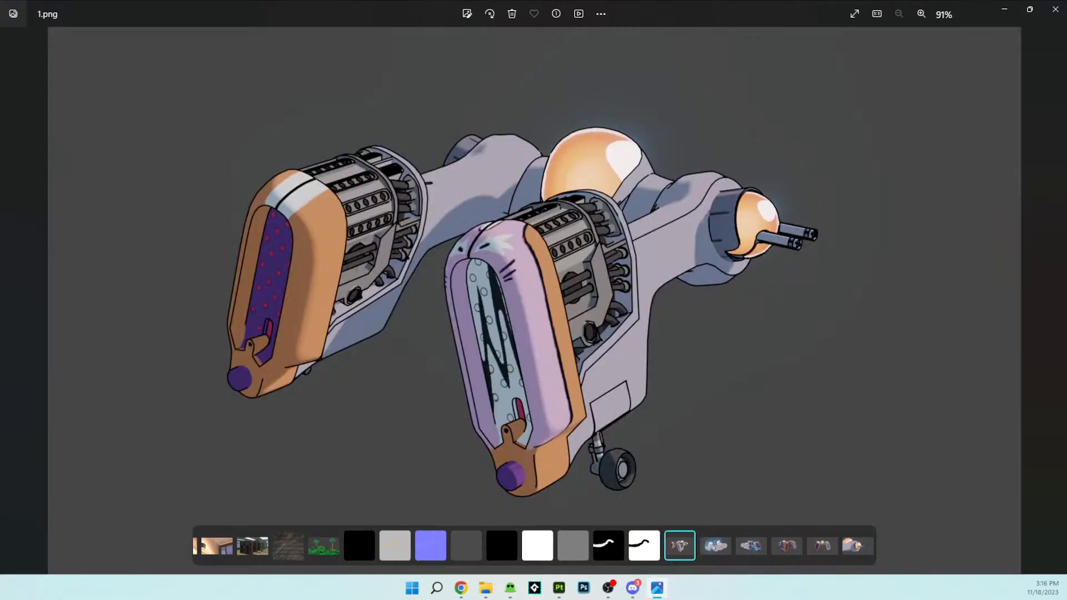
pyautogui.click(1054, 9)
# - Examine the full painted castle window in the 3D view from several distances and angles
pyautogui.scroll(-2, 470, 248)
pyautogui.scroll(1, 470, 249)
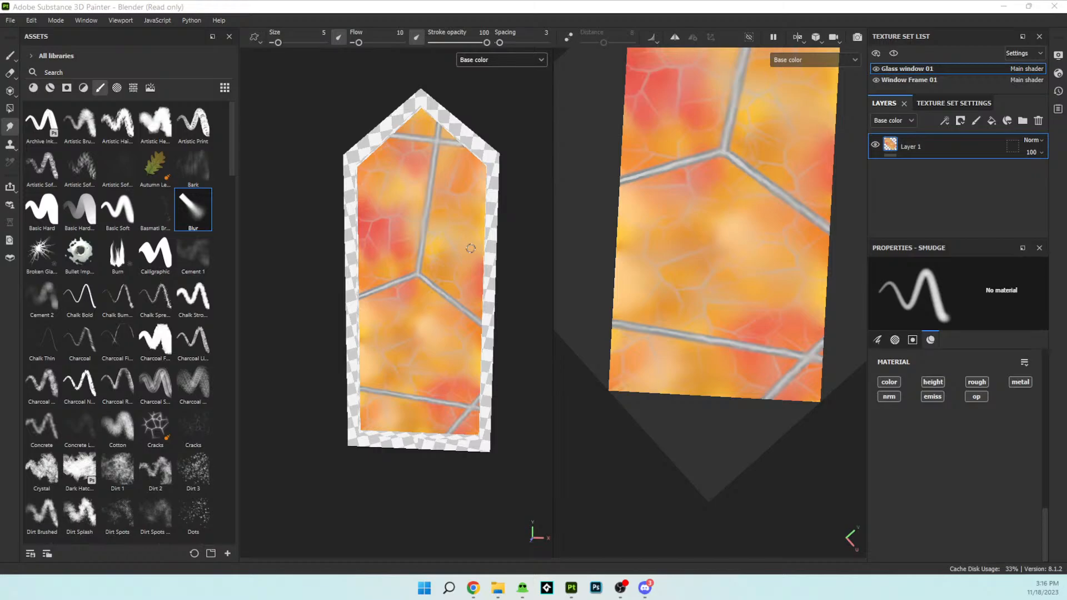
pyautogui.keyDown('alt'); pyautogui.moveTo(250, 244); pyautogui.dragTo(431, 311); pyautogui.keyUp('alt')
pyautogui.scroll(2, 401, 286)
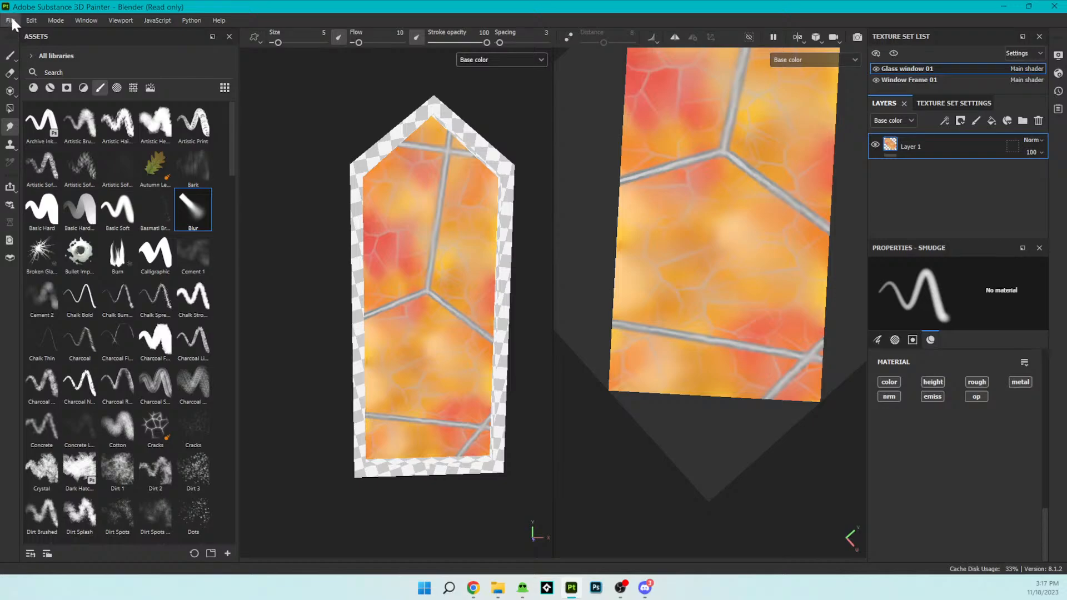
pyautogui.scroll(-2, 453, 225)
pyautogui.scroll(2, 453, 225)
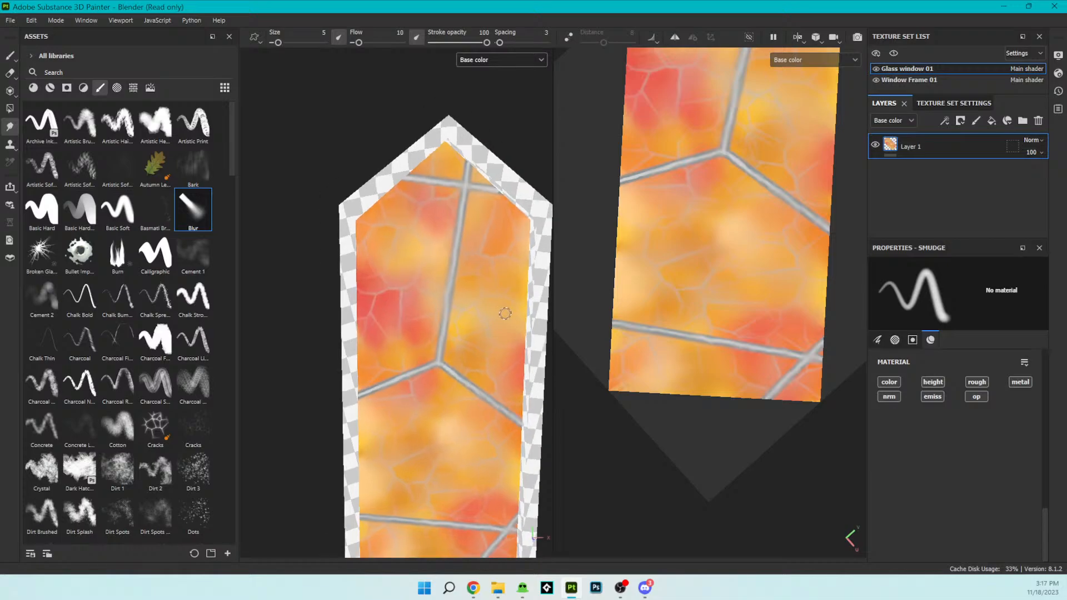
pyautogui.scroll(-1, 505, 311)
pyautogui.moveTo(515, 333)
pyautogui.keyDown('alt'); pyautogui.mouseDown()
pyautogui.moveTo(457, 296)
pyautogui.moveTo(400, 278)
pyautogui.moveTo(542, 305)
pyautogui.moveTo(544, 326)
pyautogui.moveTo(531, 328)
pyautogui.mouseUp(); pyautogui.keyUp('alt')
pyautogui.keyDown('alt'); pyautogui.moveTo(528, 324); pyautogui.dragTo(497, 228, button='middle'); pyautogui.keyUp('alt')
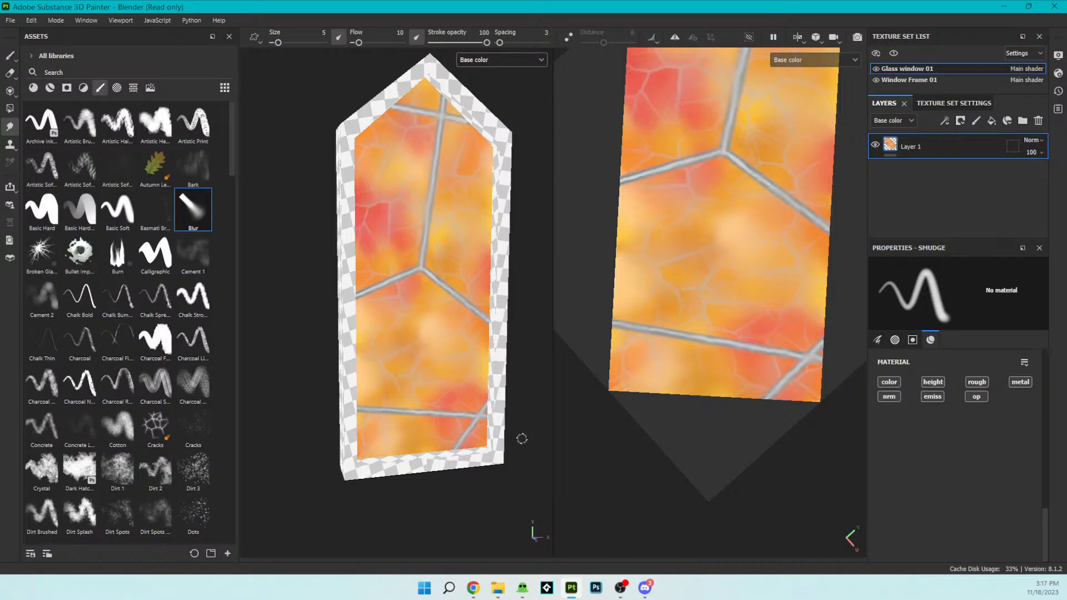
pyautogui.scroll(-2, 526, 412)
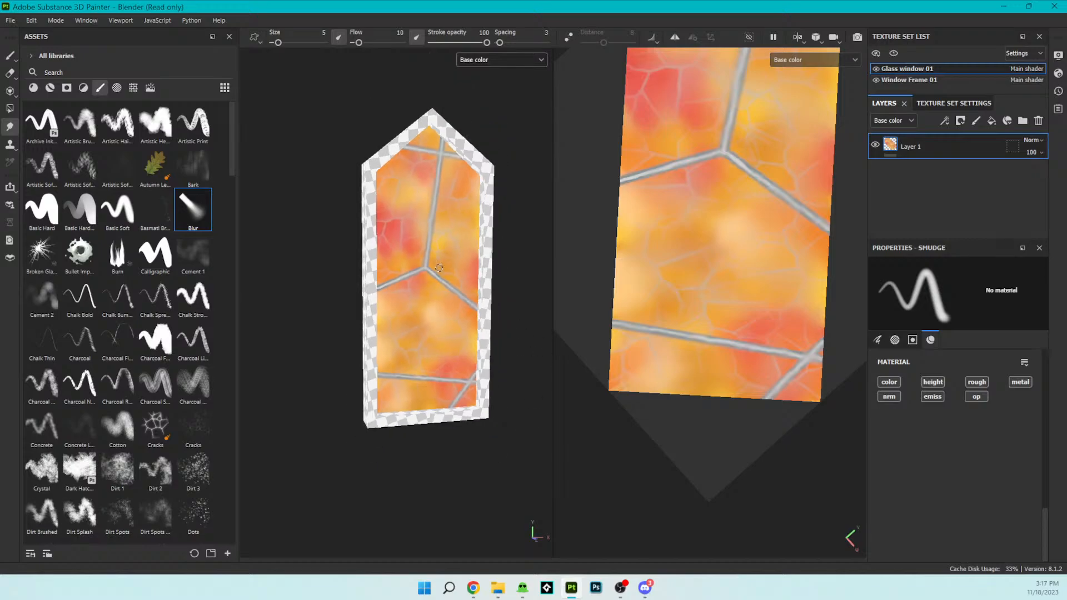
# - Open the texture export settings and check the available output template presets
pyautogui.click(10, 20)
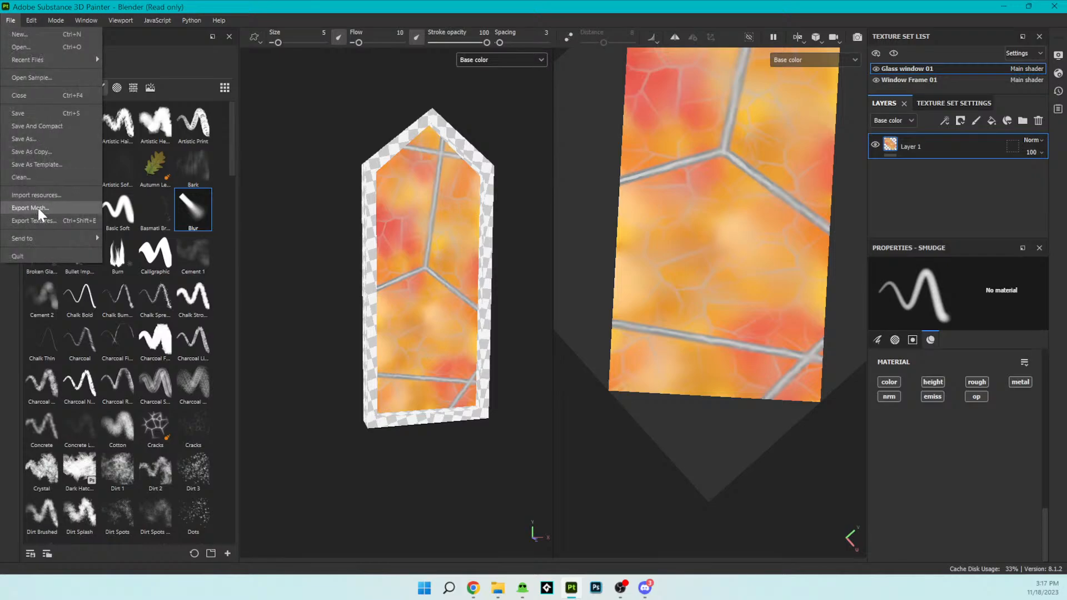
pyautogui.click(51, 222)
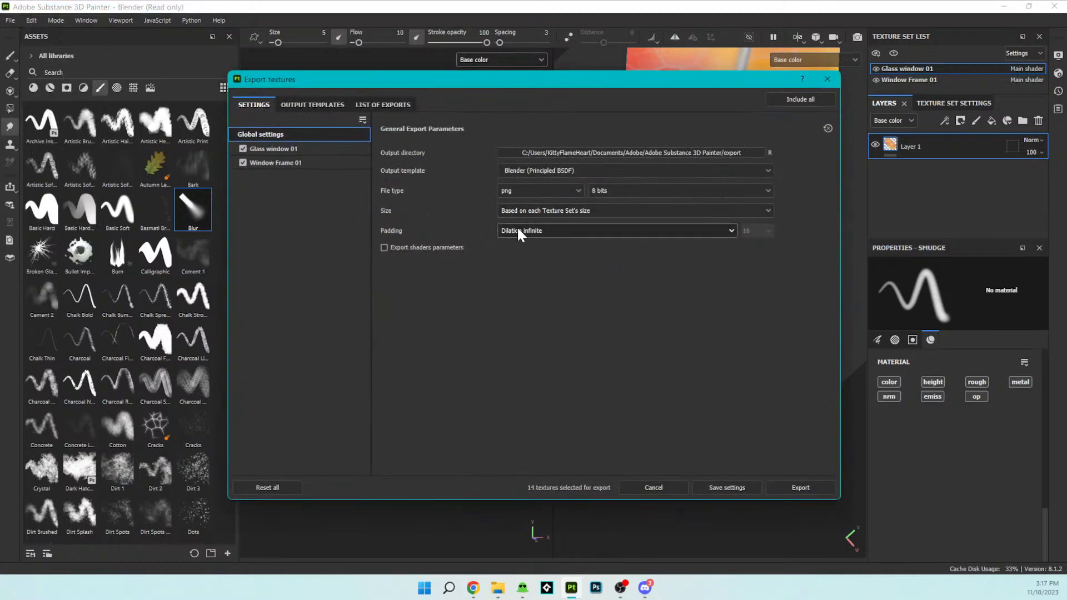
pyautogui.click(293, 103)
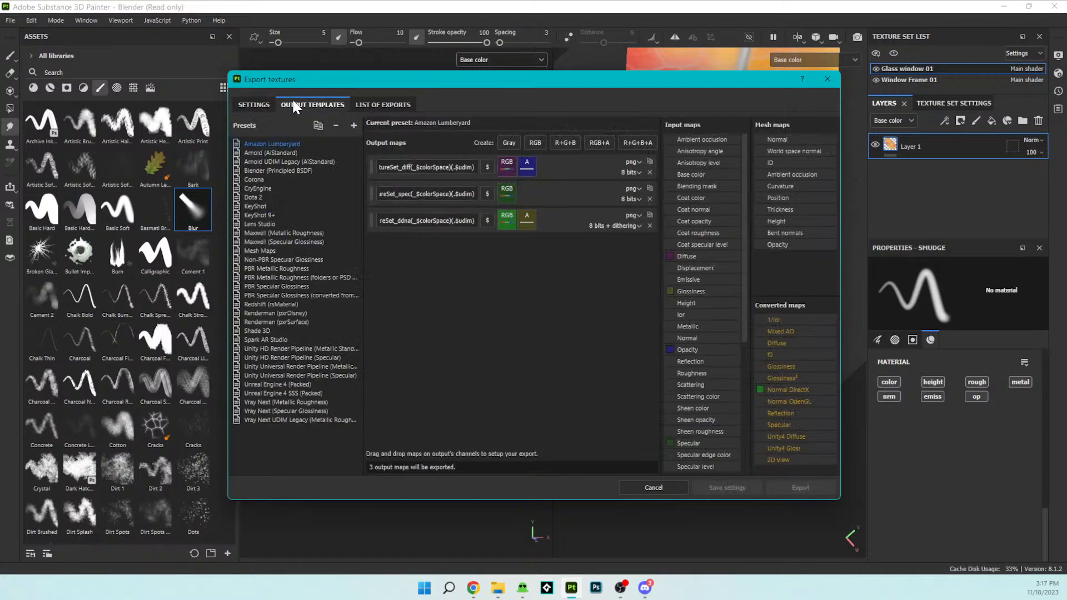
pyautogui.click(257, 104)
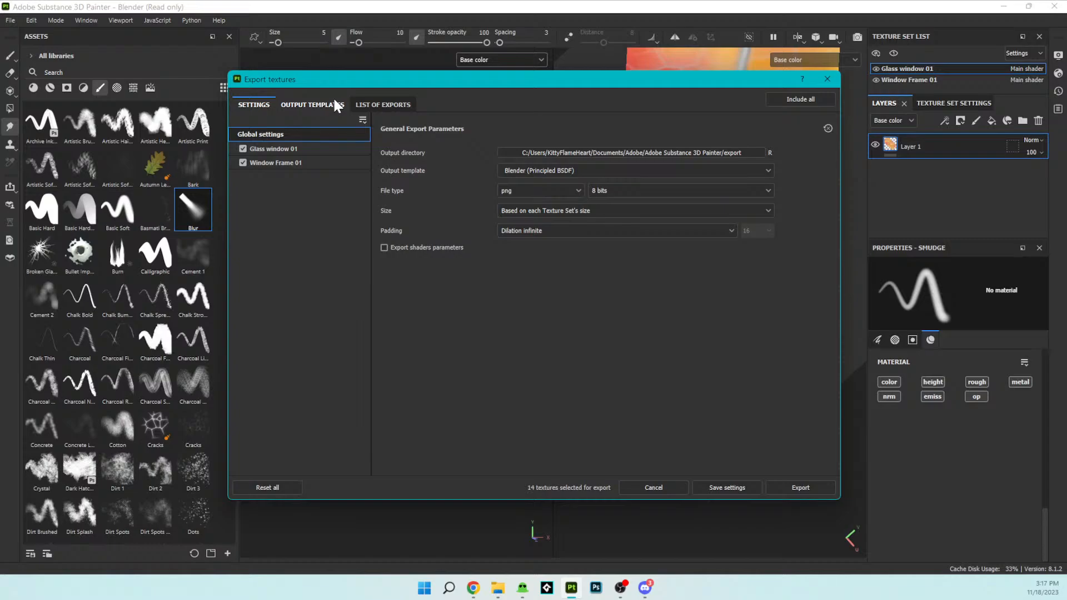
pyautogui.click(334, 104)
pyautogui.click(266, 105)
# - Start changing the export output directory and browse to SIS Database > SynologyDrive on Storage (D:)
pyautogui.click(739, 158)
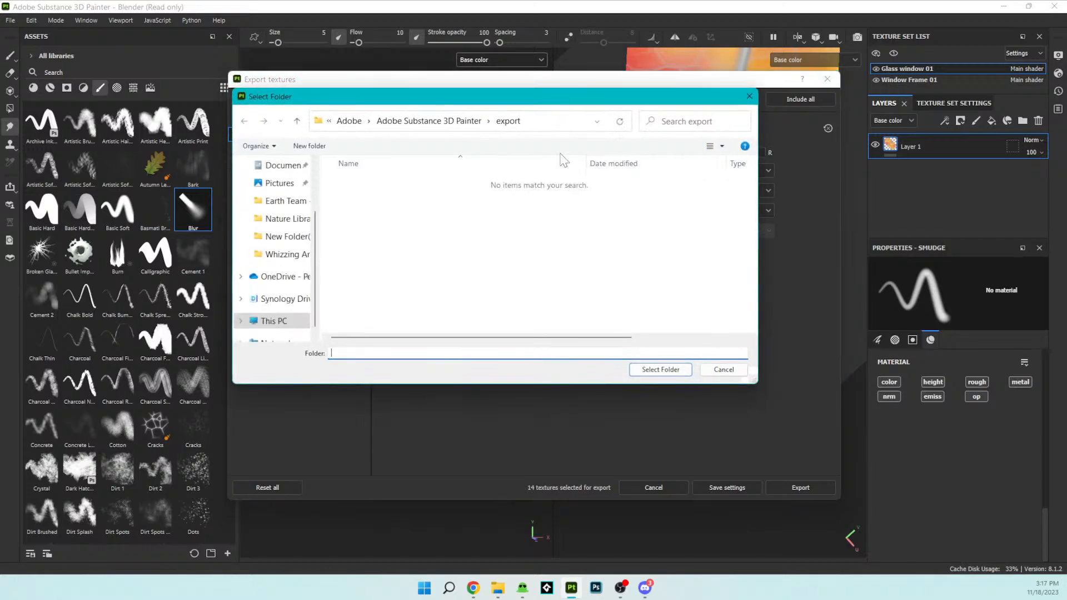
pyautogui.click(426, 124)
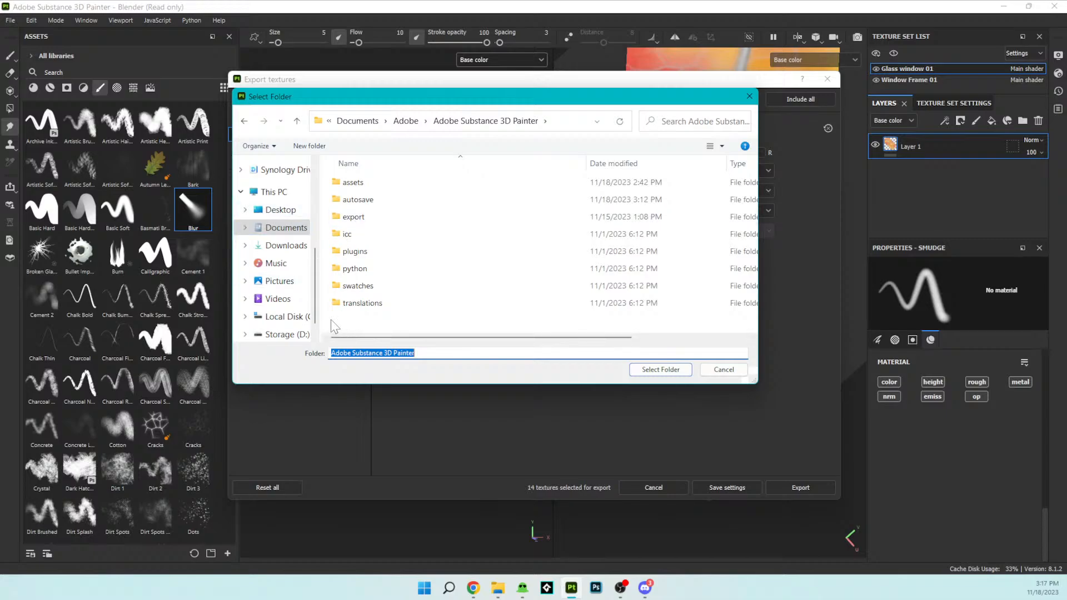
pyautogui.scroll(-1, 306, 272)
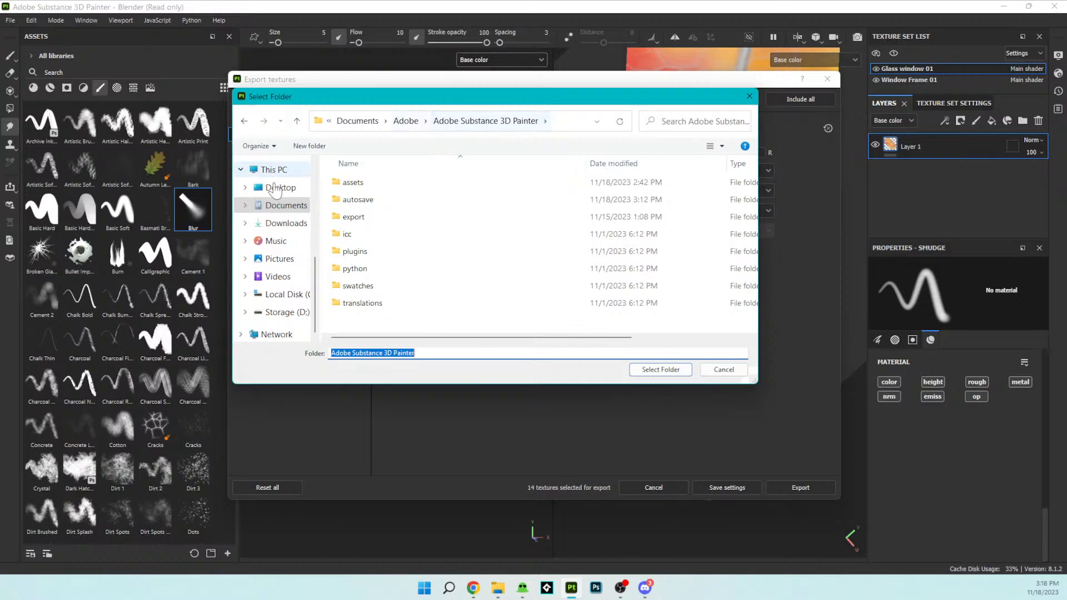
pyautogui.click(269, 300)
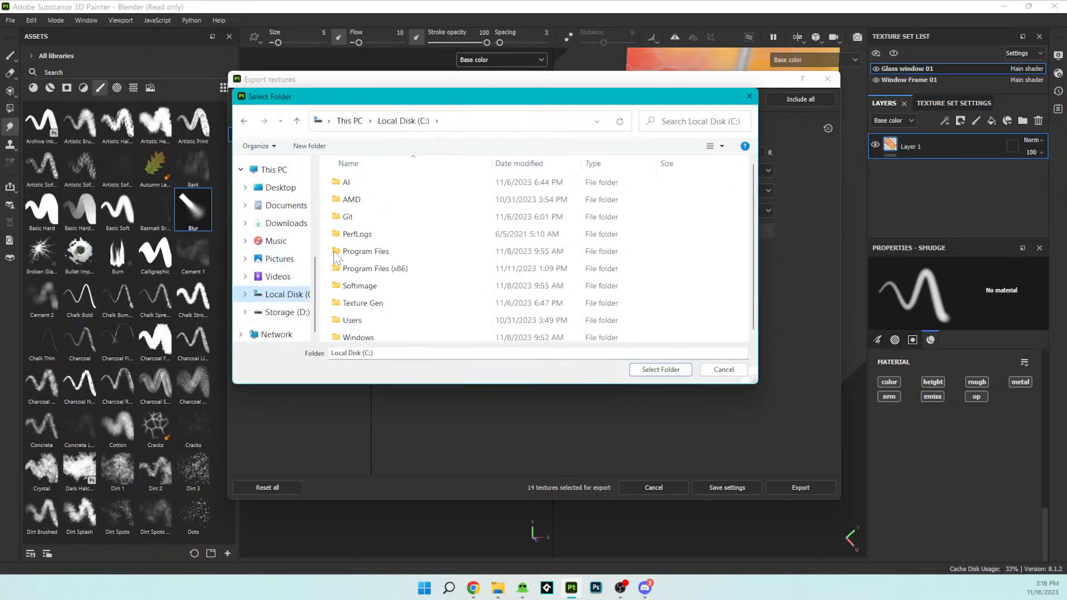
pyautogui.click(280, 312)
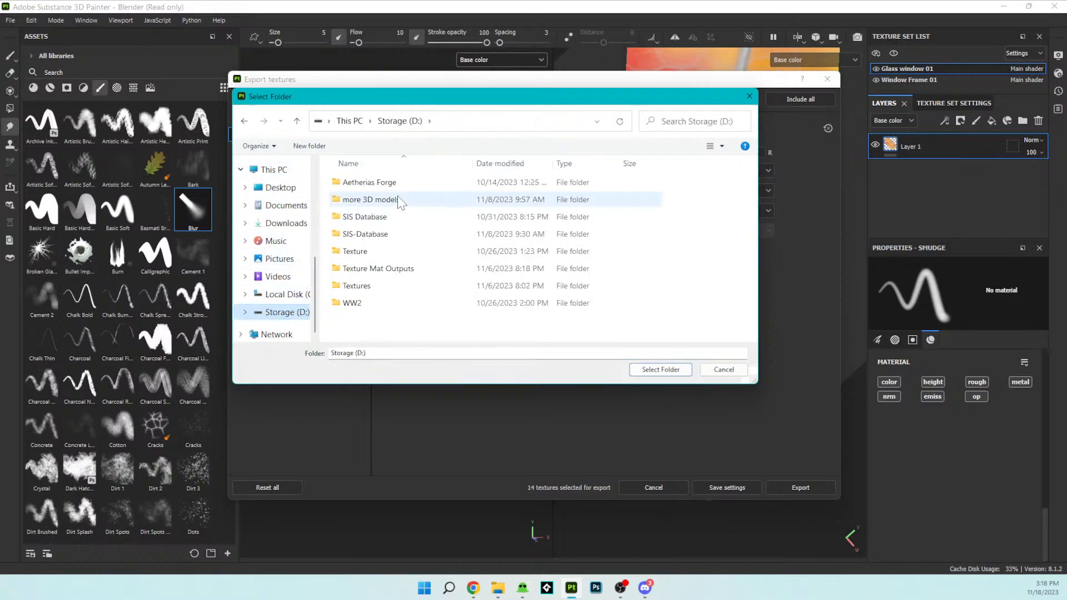
pyautogui.doubleClick(402, 217)
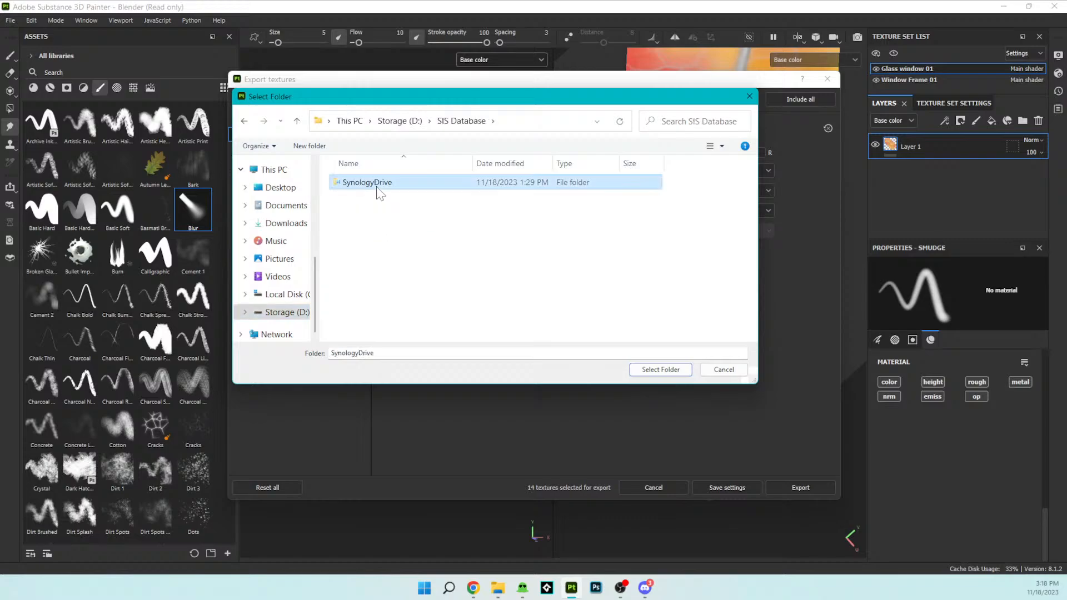
pyautogui.doubleClick(378, 186)
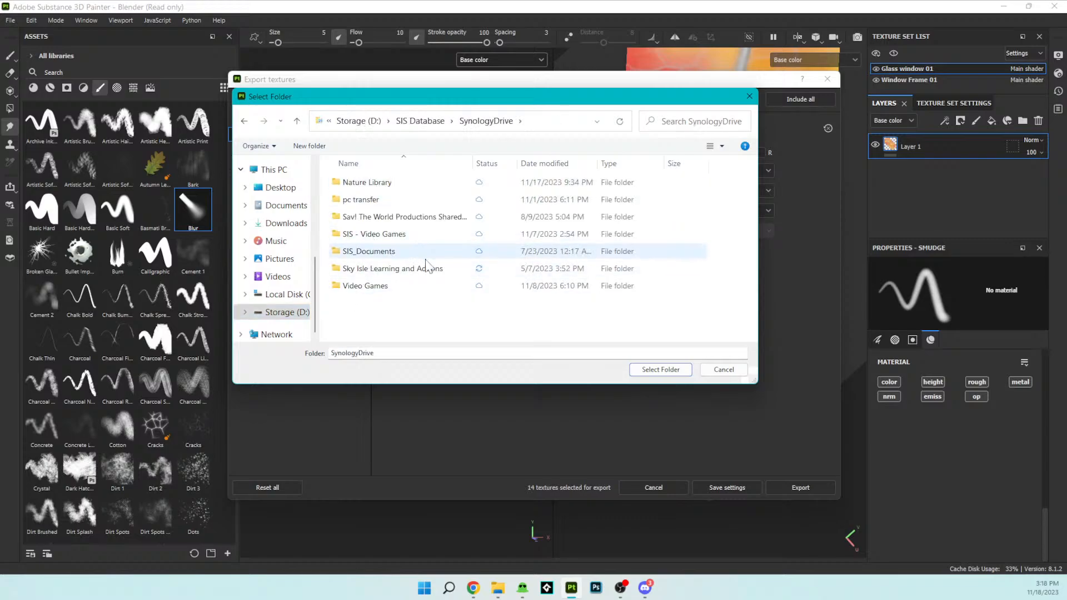
# - Go into SIS - Video Games > Flights of Aetheria > Assets > Windows in the folder selection
pyautogui.click(393, 236)
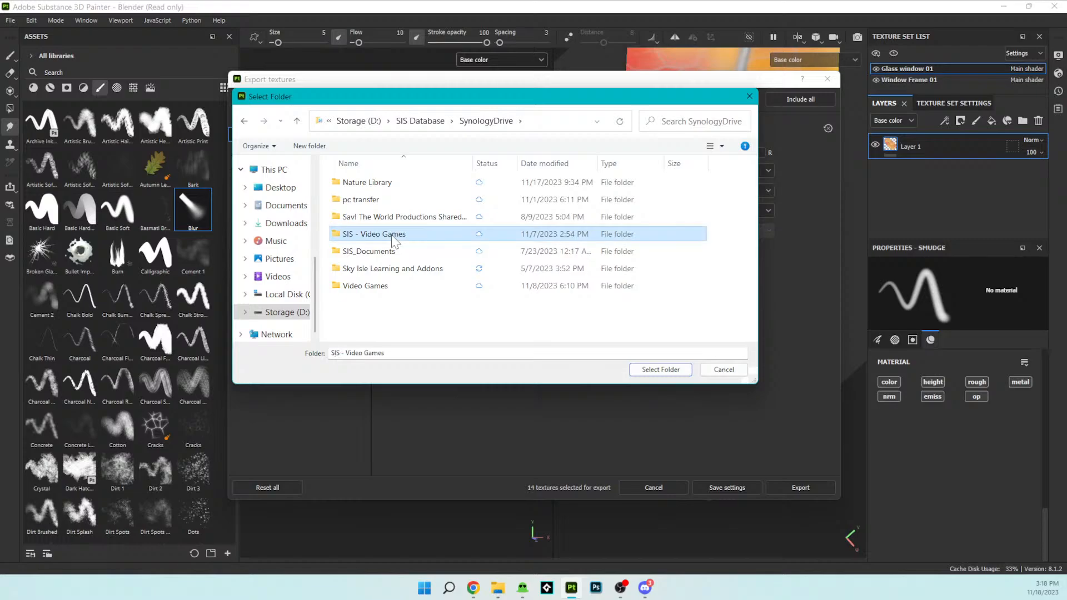
pyautogui.doubleClick(389, 234)
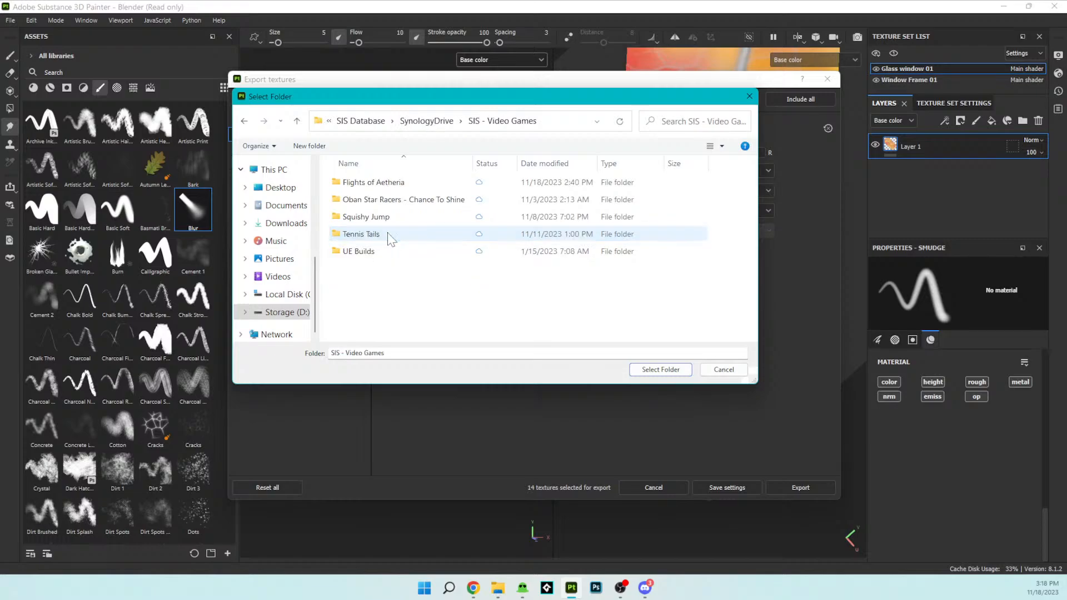
pyautogui.click(366, 182)
pyautogui.doubleClick(367, 182)
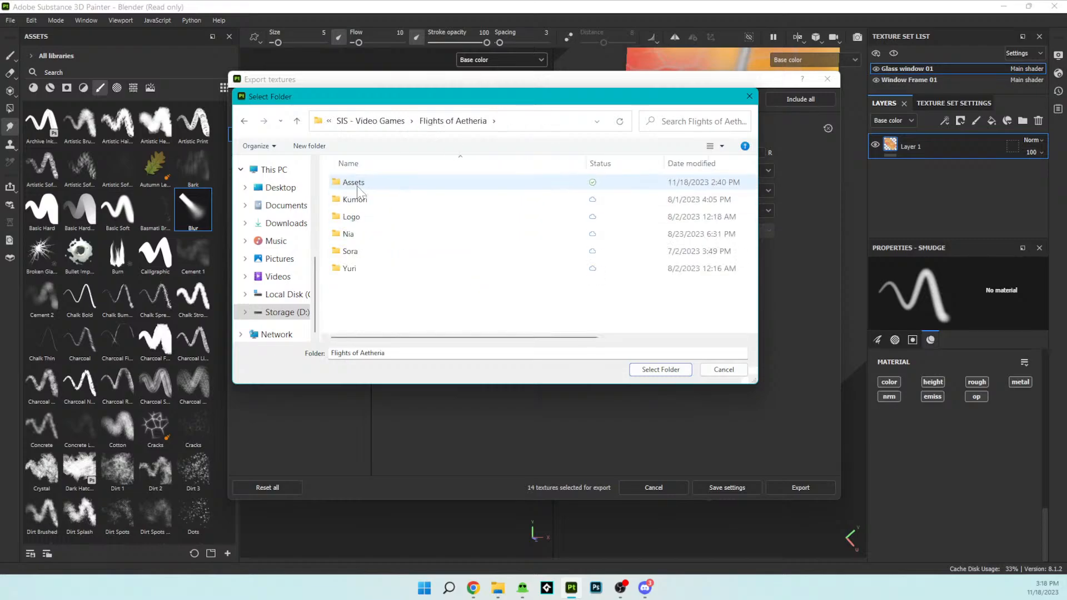
pyautogui.doubleClick(360, 183)
pyautogui.doubleClick(358, 183)
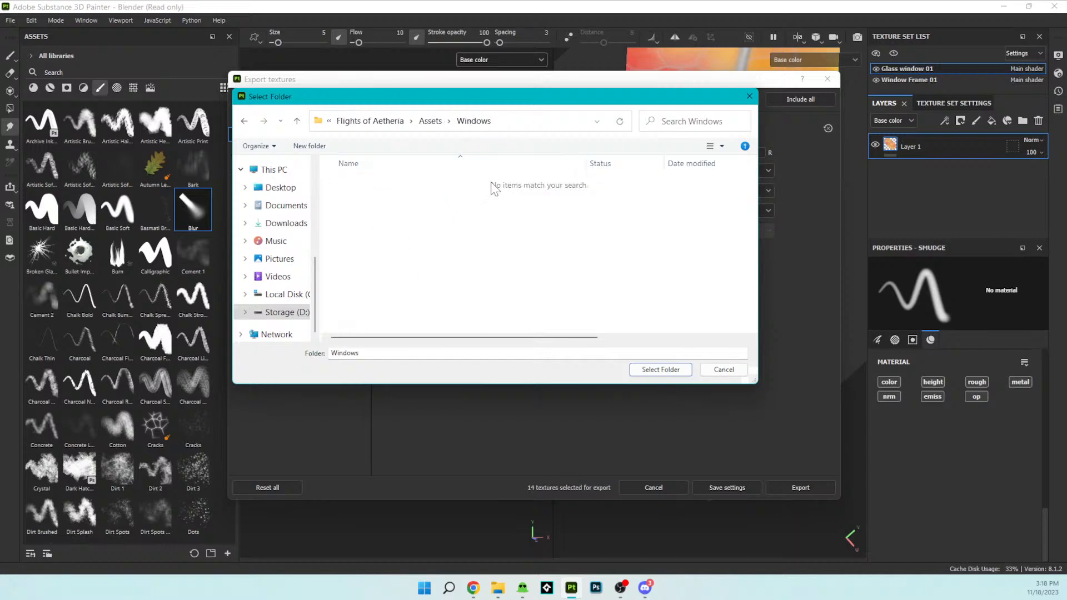
# - Create a new folder named Window Texture inside the Windows folder
pyautogui.rightClick(482, 201)
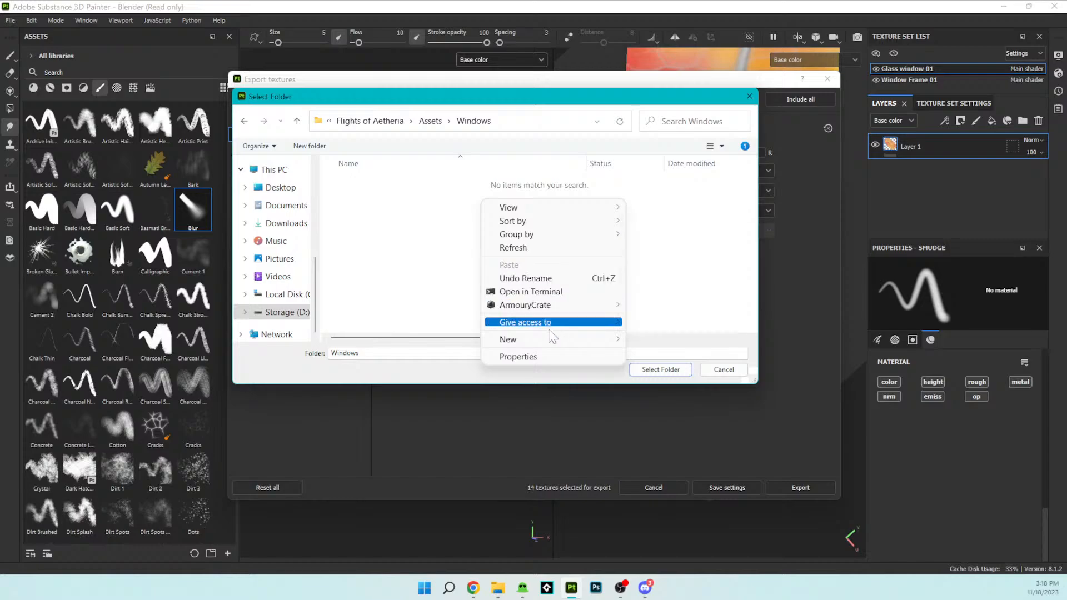
pyautogui.moveTo(550, 341)
pyautogui.click(654, 340)
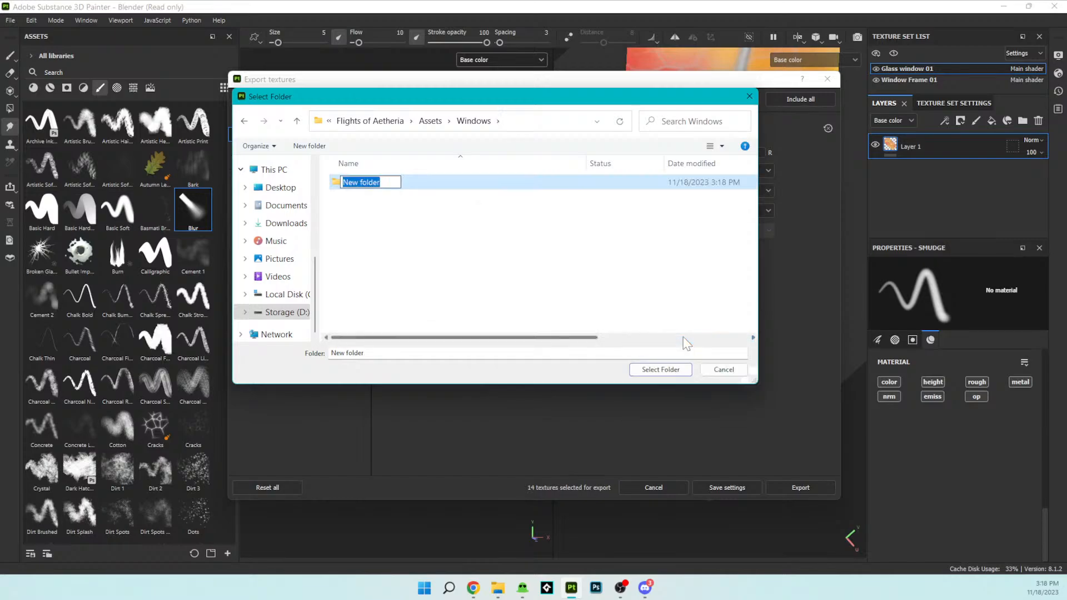
pyautogui.write('Wi')
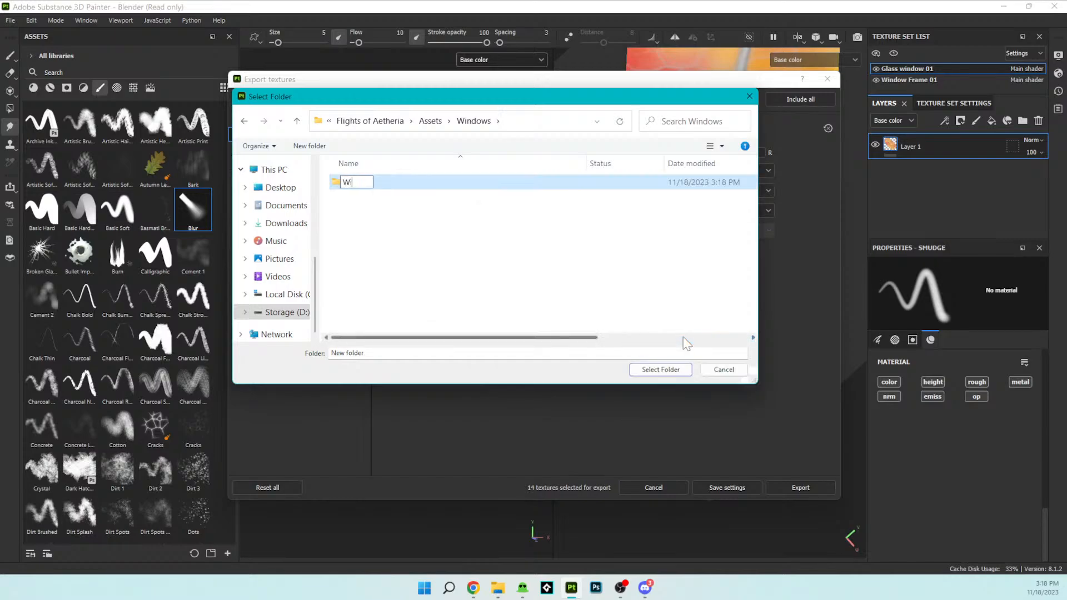
pyautogui.write('ndow Texture')
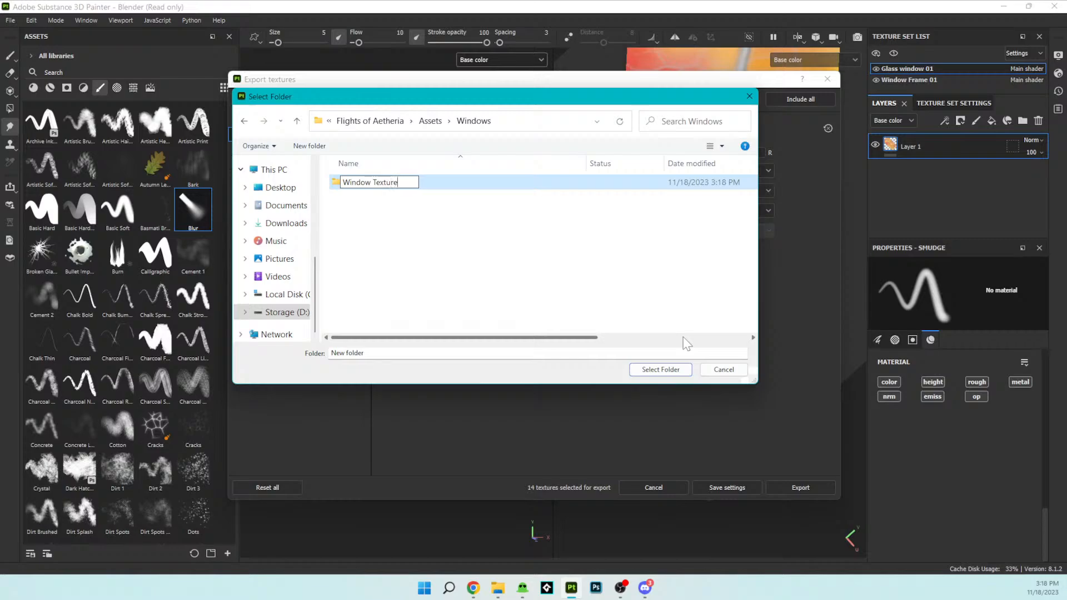
# - Set Window Texture as the output directory, export the textures of both texture sets and close the export dialog
pyautogui.click(684, 371)
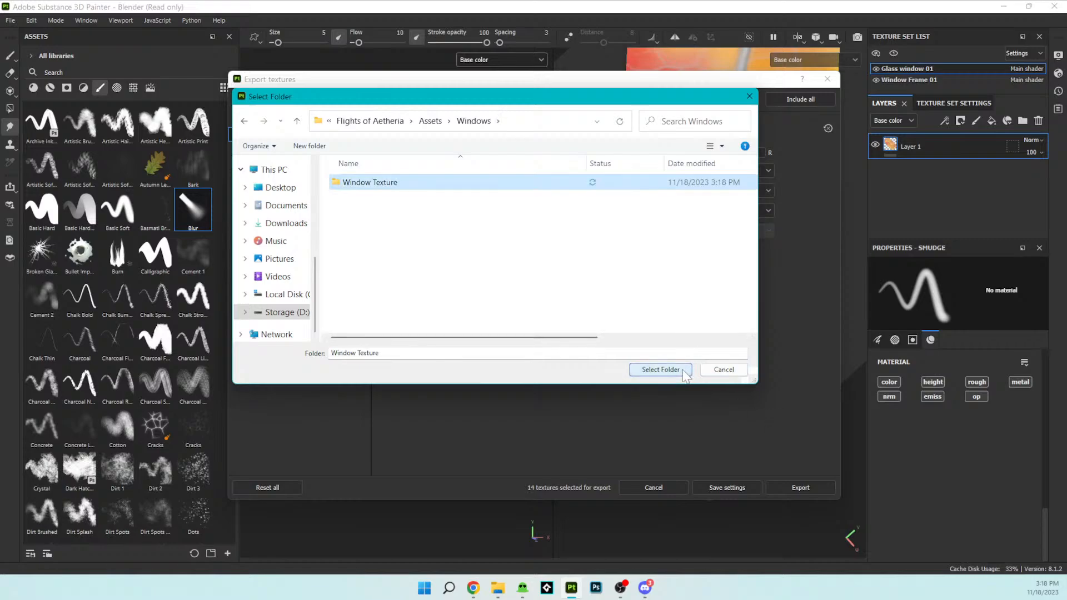
pyautogui.click(661, 369)
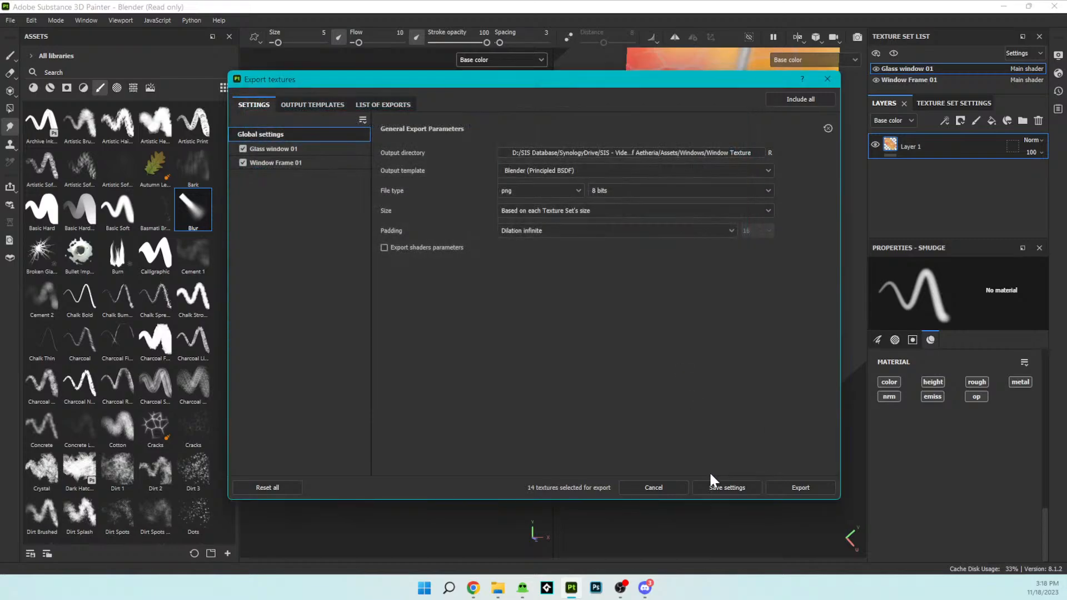
pyautogui.click(789, 487)
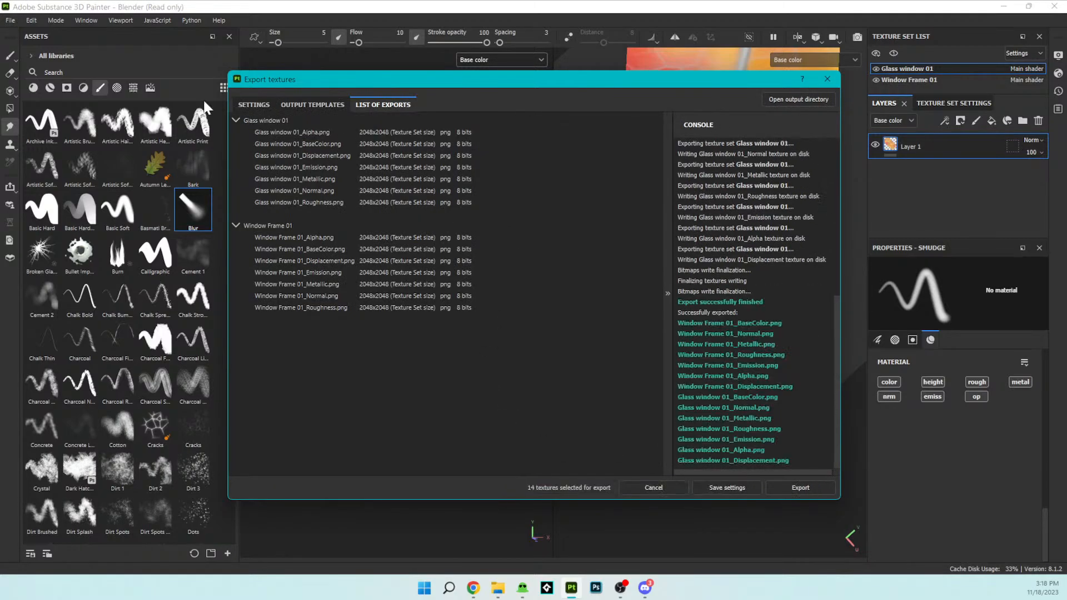
pyautogui.click(658, 484)
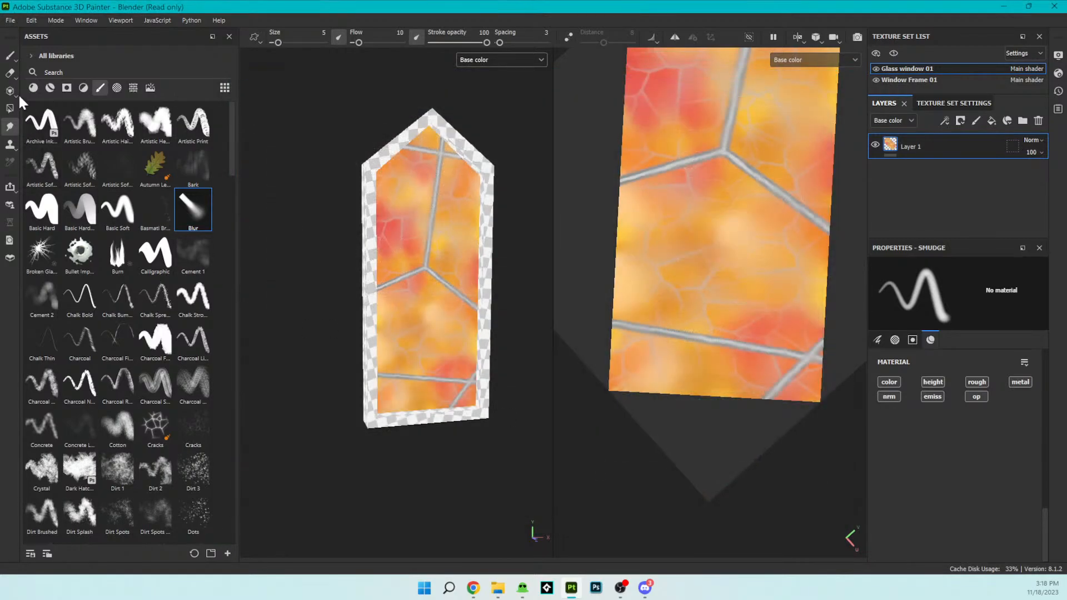
# - Start exporting the mesh without displacement/tessellation and open the SIS Database folder as the destination
pyautogui.click(10, 21)
pyautogui.click(34, 208)
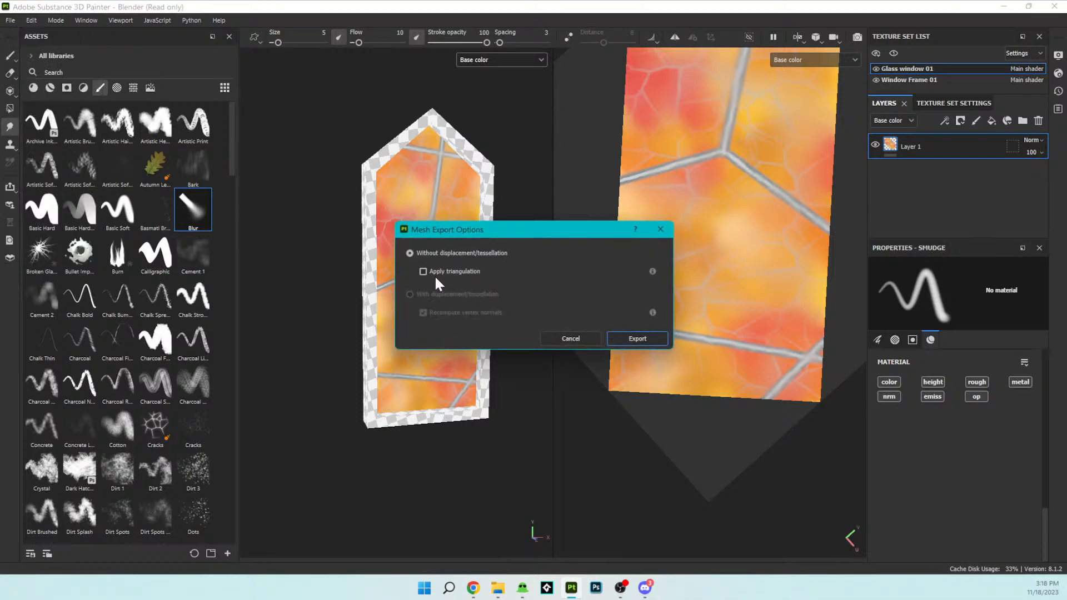
pyautogui.click(631, 339)
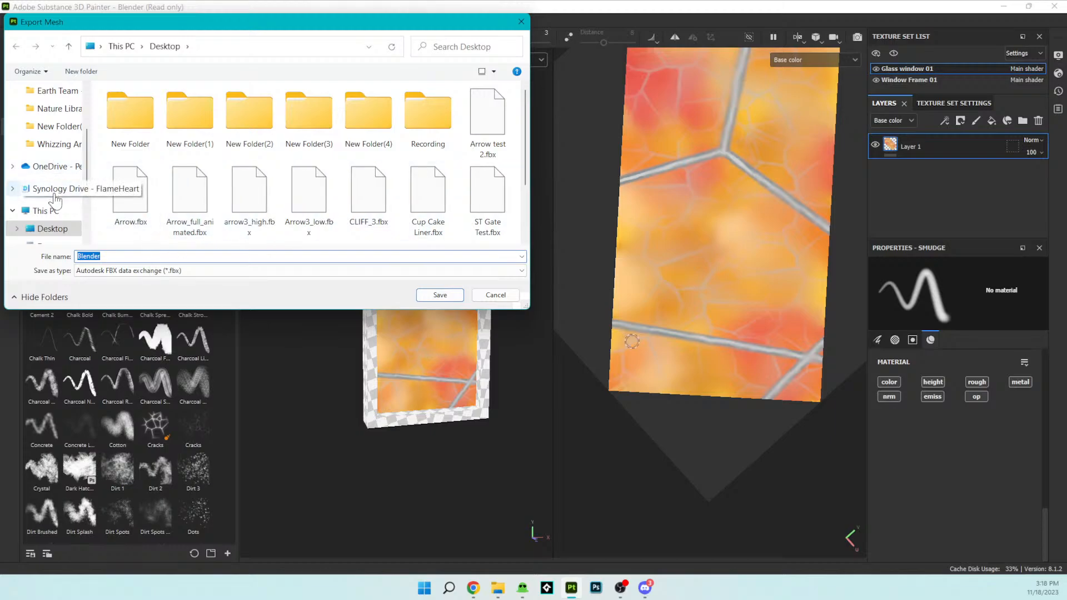
pyautogui.scroll(1, 53, 201)
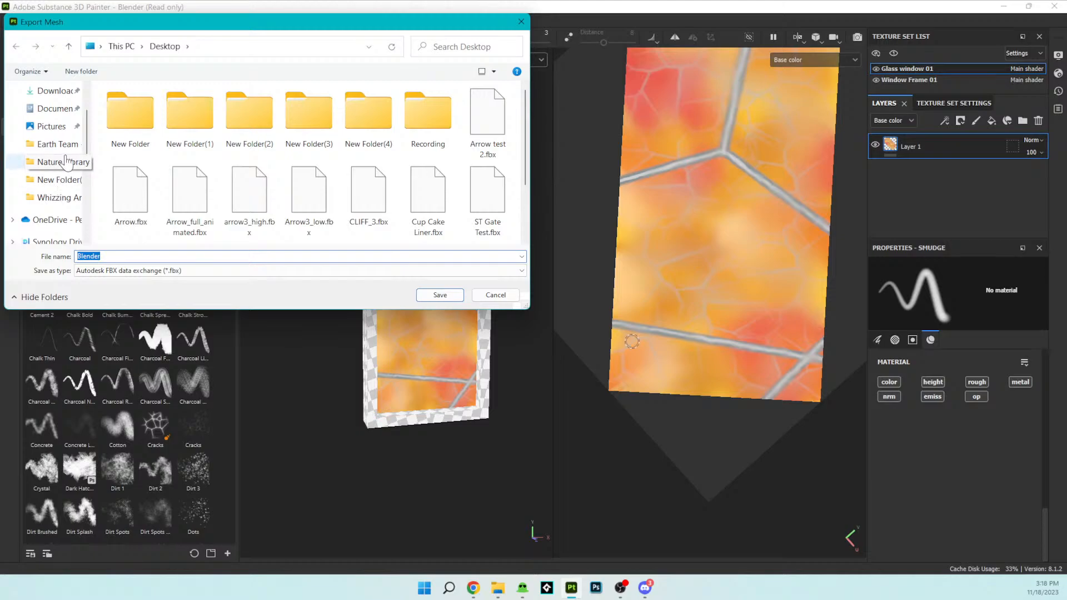
pyautogui.scroll(1, 65, 147)
pyautogui.click(58, 131)
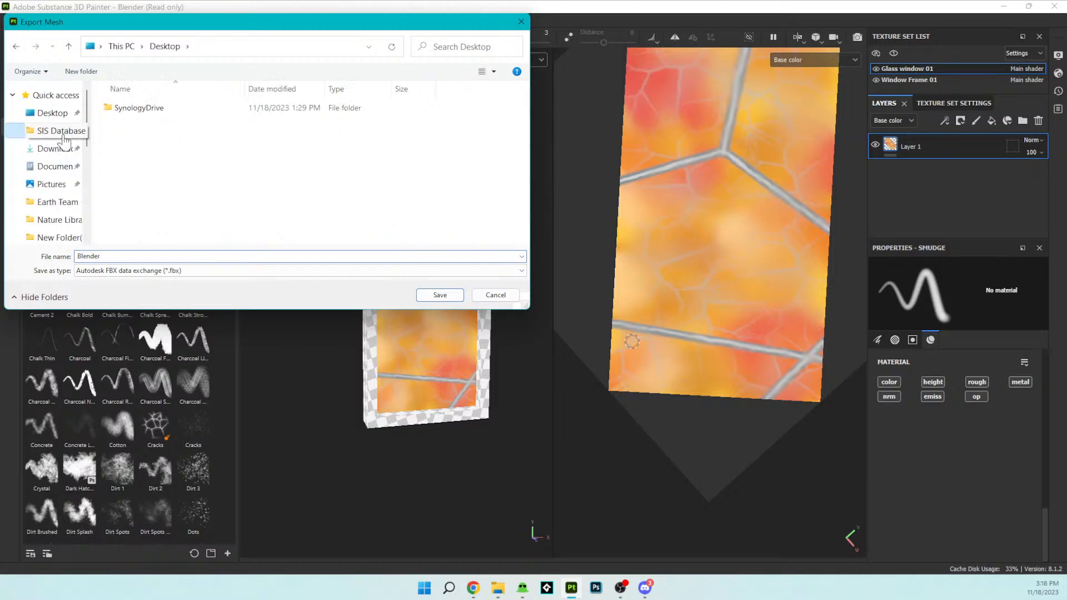
# - Go into SynologyDrive > SIS - Video Games > Flights of Aetheria > Assets > Windows for the mesh export
pyautogui.doubleClick(167, 108)
pyautogui.click(161, 144)
pyautogui.doubleClick(159, 161)
pyautogui.doubleClick(148, 108)
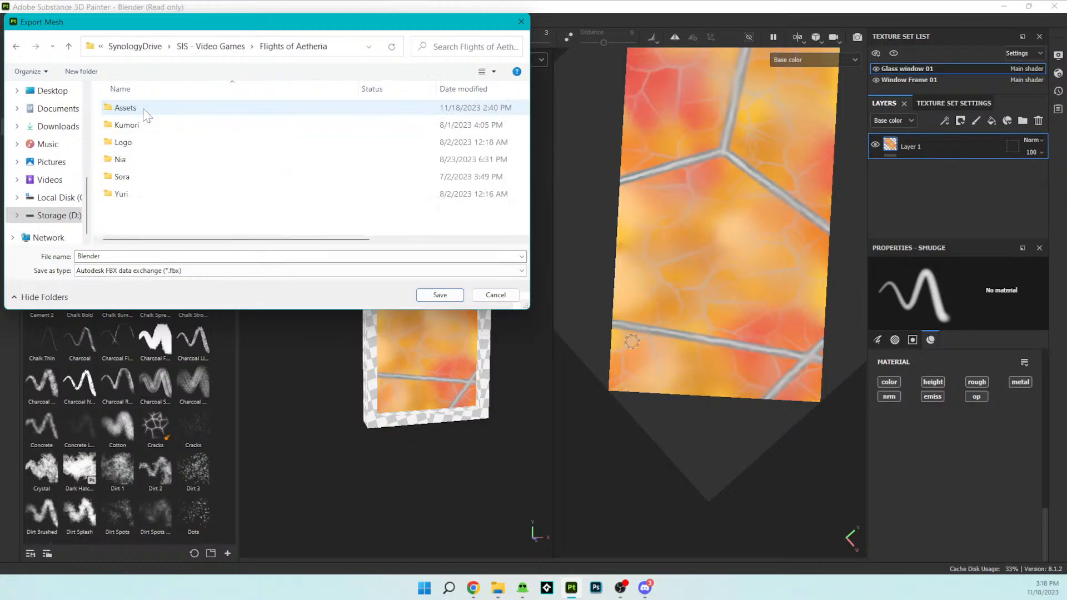
pyautogui.doubleClick(143, 109)
pyautogui.doubleClick(144, 111)
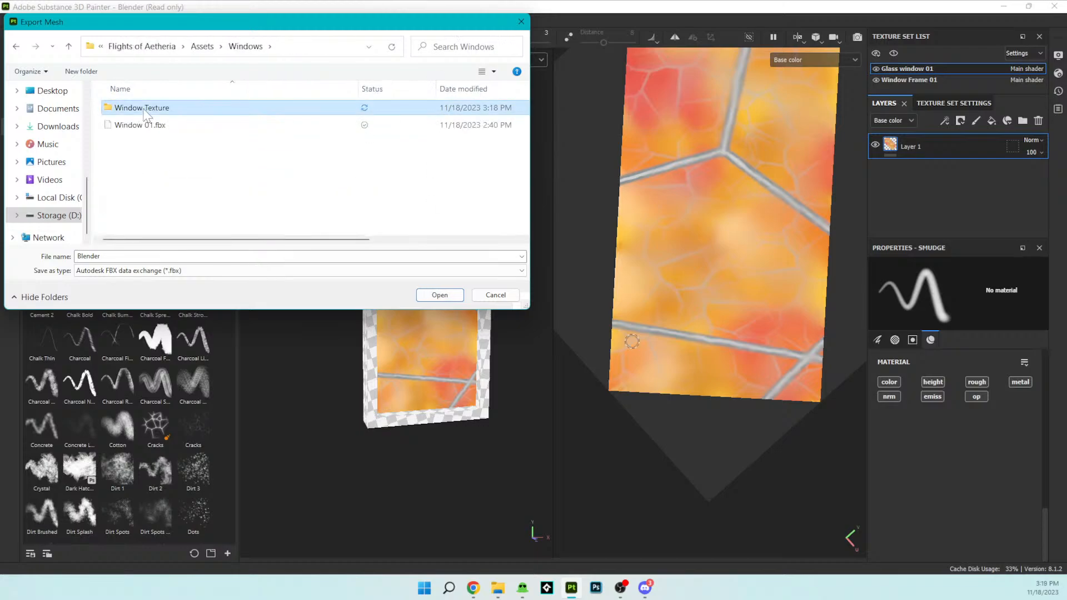
pyautogui.doubleClick(146, 123)
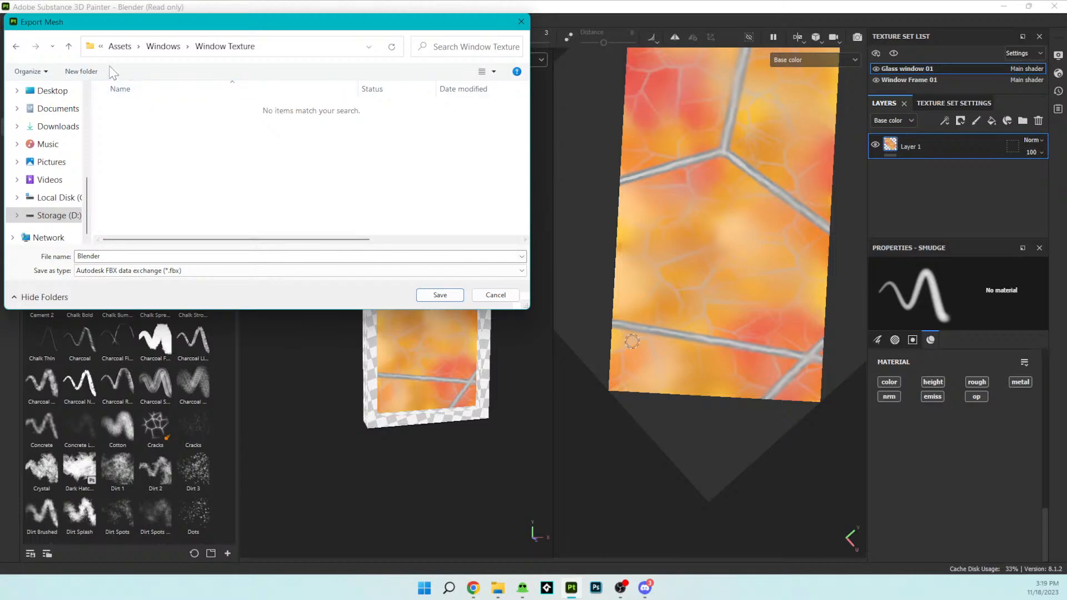
pyautogui.click(15, 48)
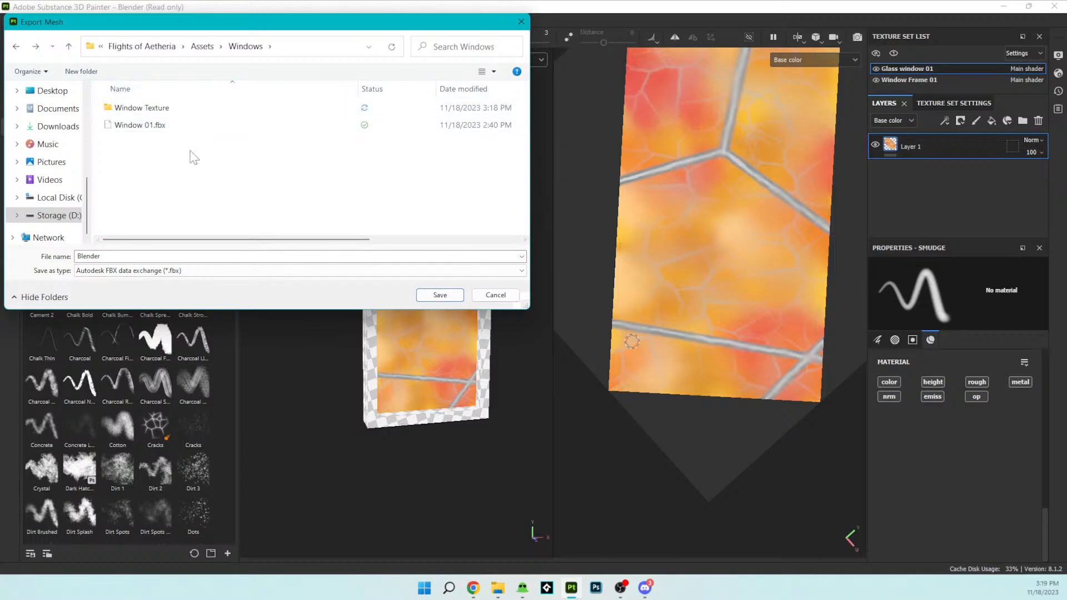
# - Name the exported mesh Window 01 UV.fbx, save it in the Windows folder and dismiss the export message
pyautogui.doubleClick(134, 257)
pyautogui.press('BackSpace')
pyautogui.rightClick(131, 257)
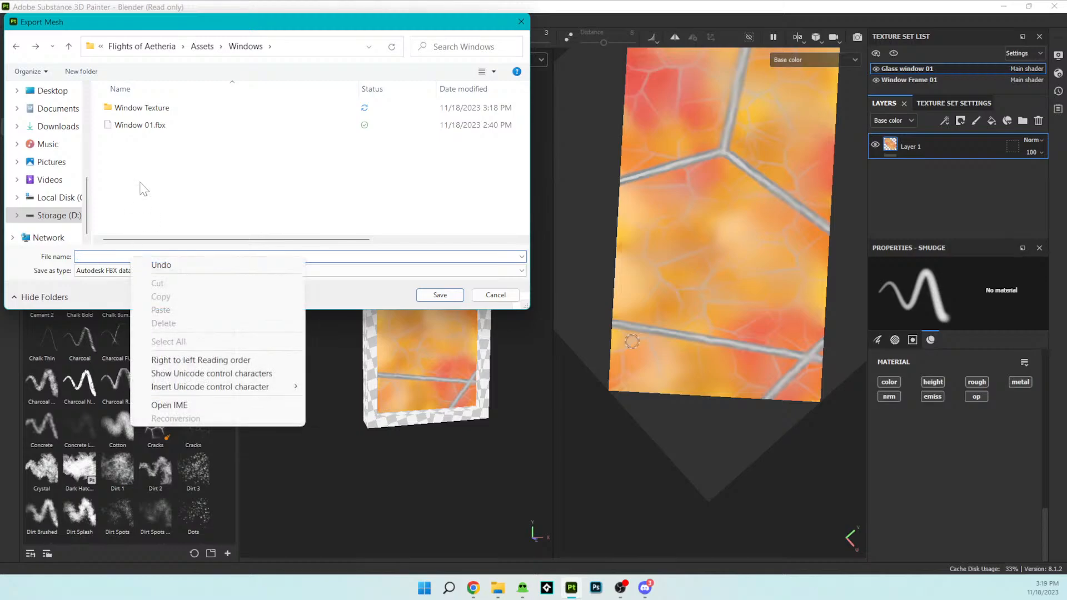
pyautogui.doubleClick(140, 127)
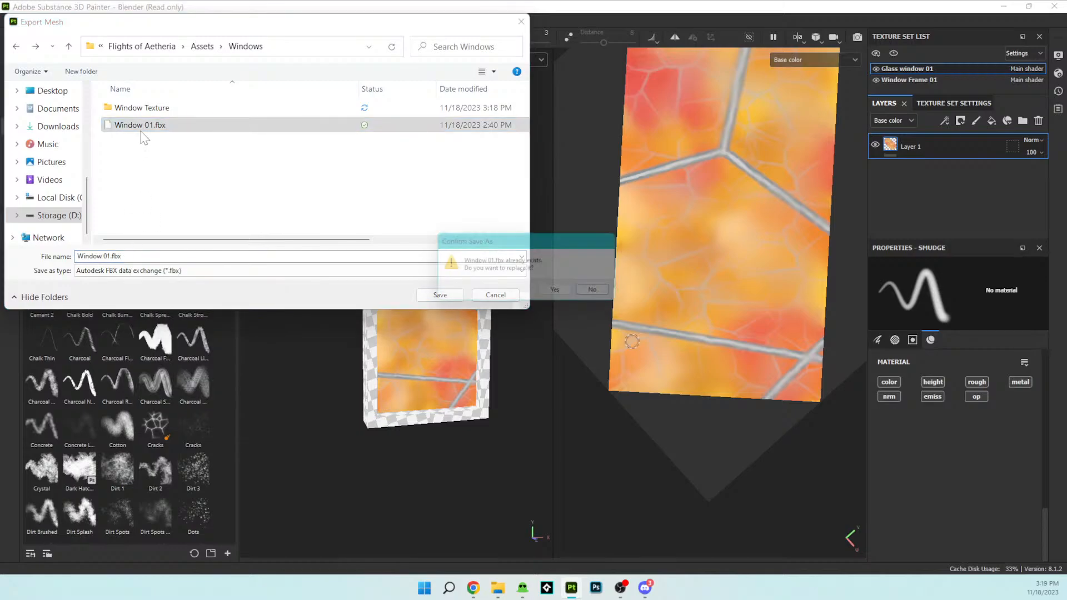
pyautogui.click(599, 293)
pyautogui.click(106, 256)
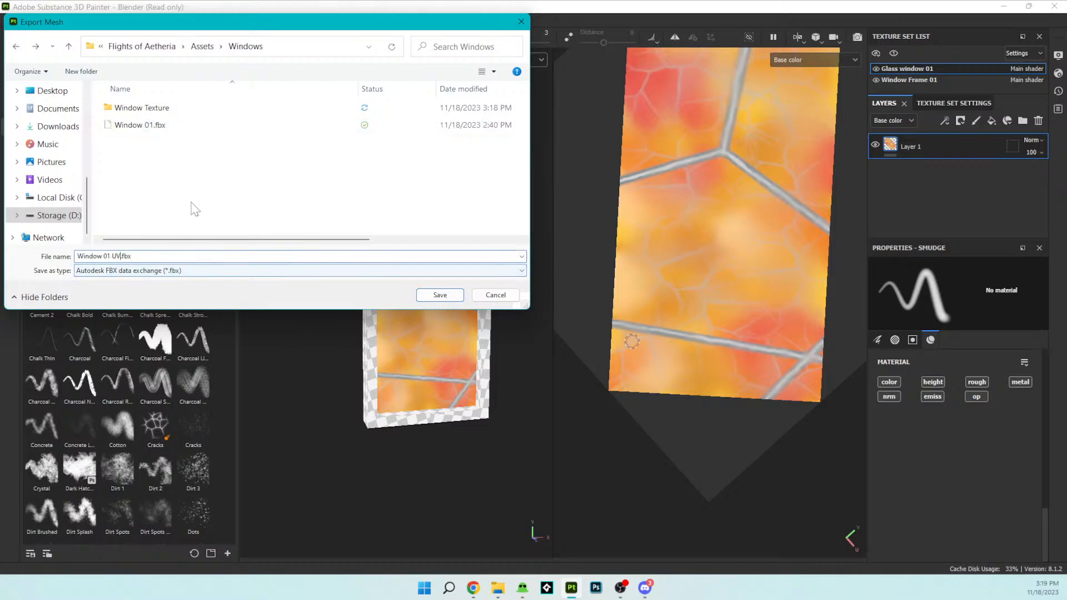
pyautogui.click(456, 295)
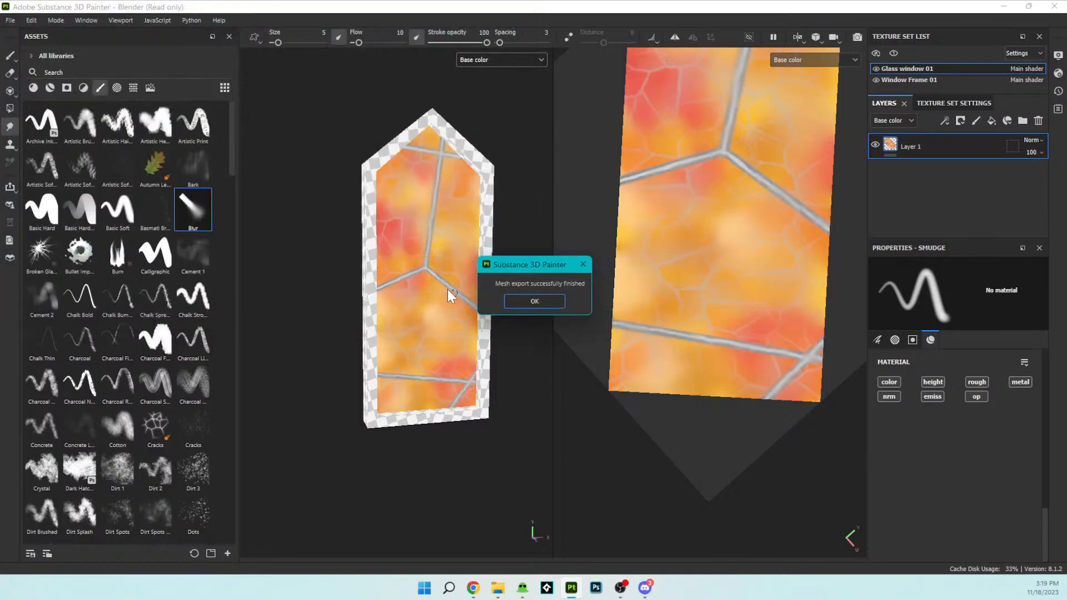
pyautogui.click(538, 298)
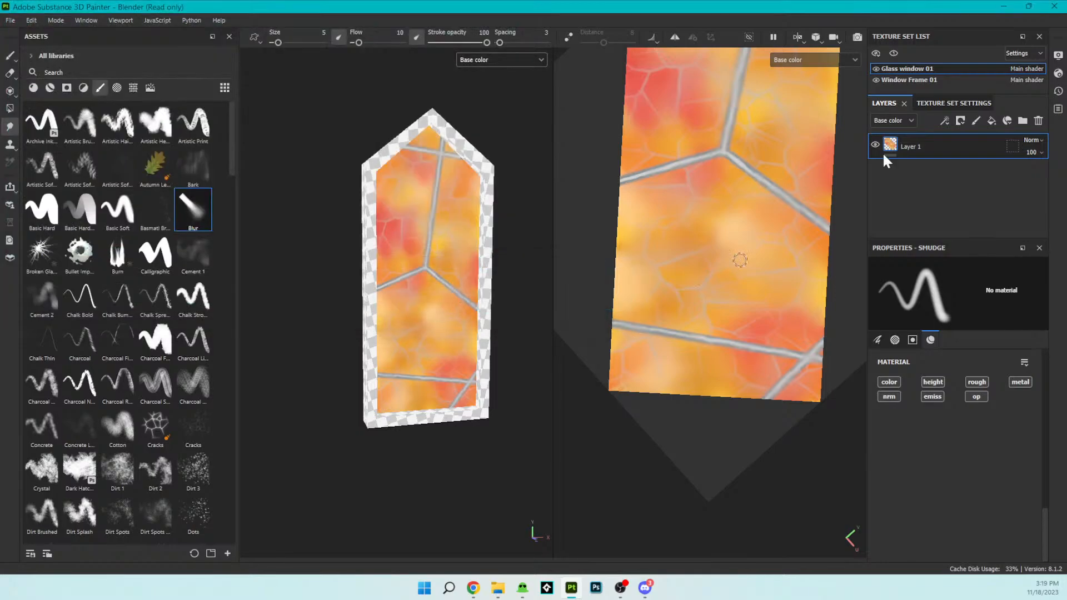
# - Switch to Blender and examine the pair of untextured pointed windows beneath the gable of the building
pyautogui.click(1005, 7)
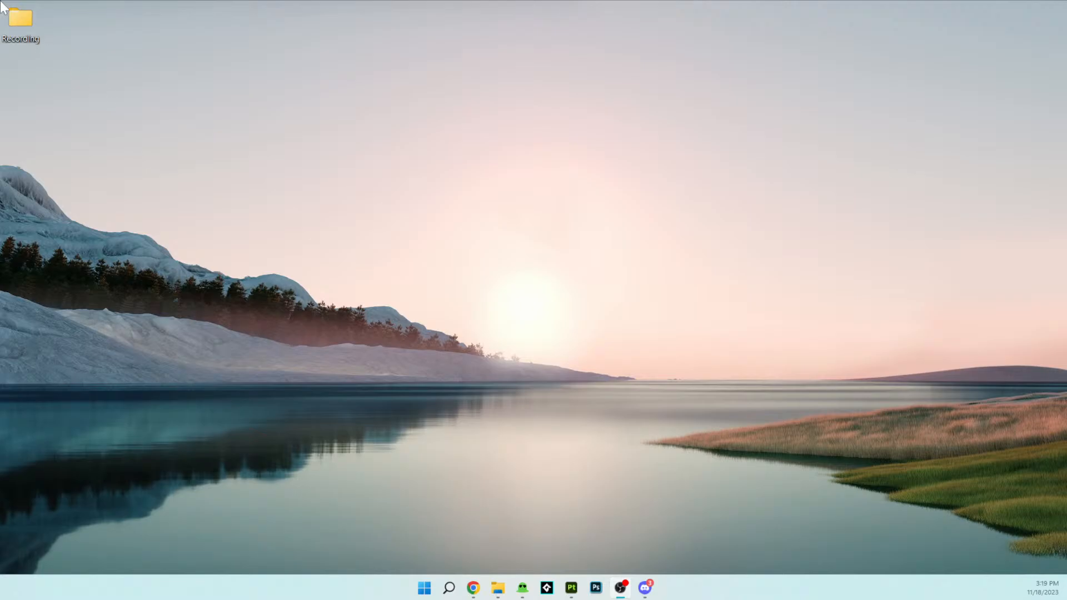
pyautogui.click(522, 588)
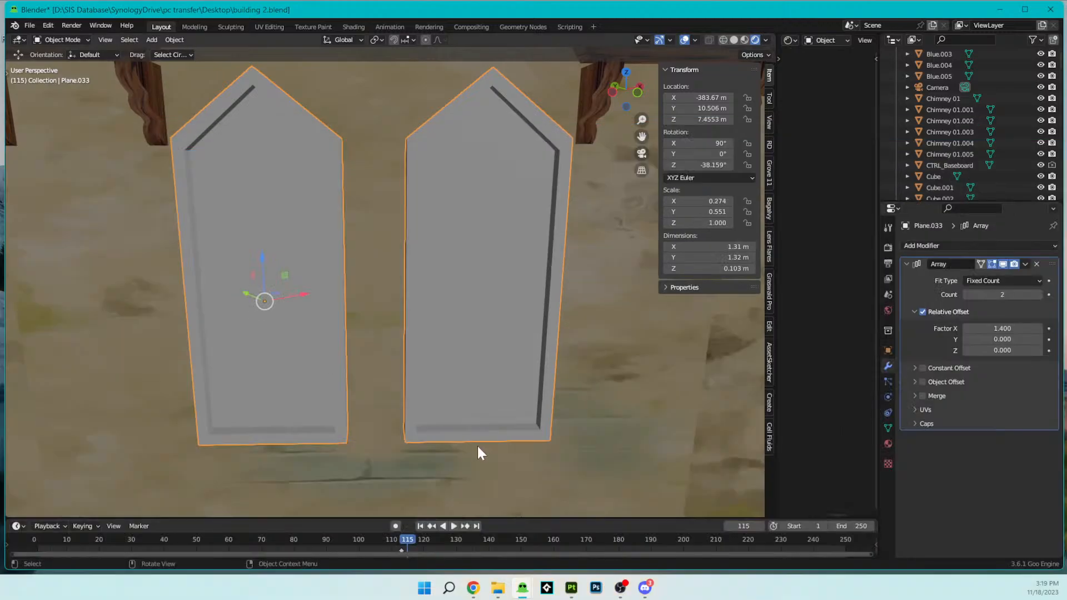
pyautogui.scroll(-13, 488, 418)
pyautogui.moveTo(489, 418); pyautogui.dragTo(427, 357, button='middle')
pyautogui.scroll(3, 427, 357)
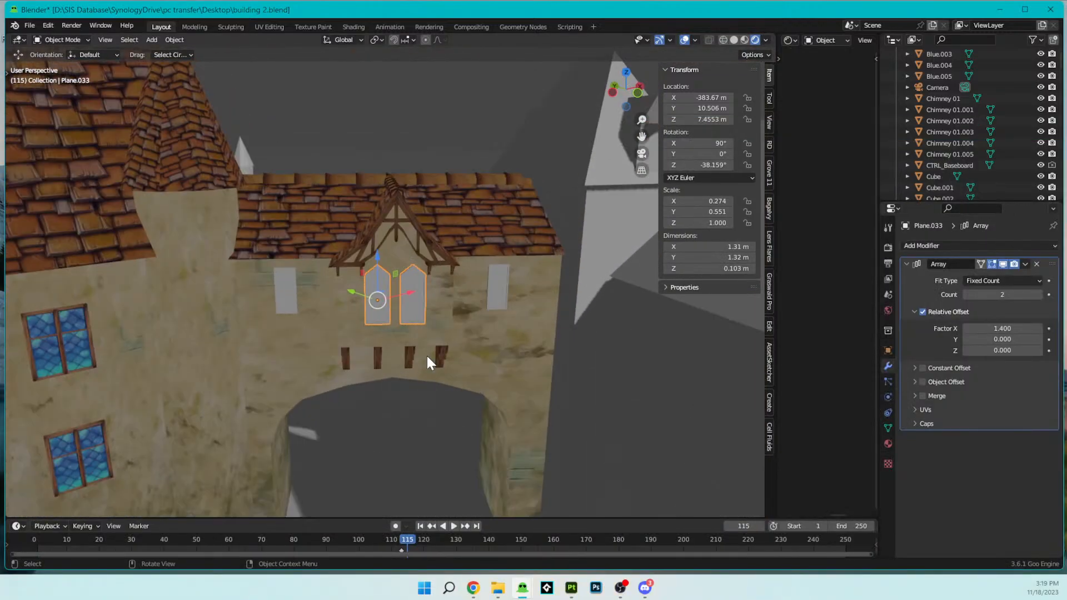
pyautogui.scroll(5, 438, 361)
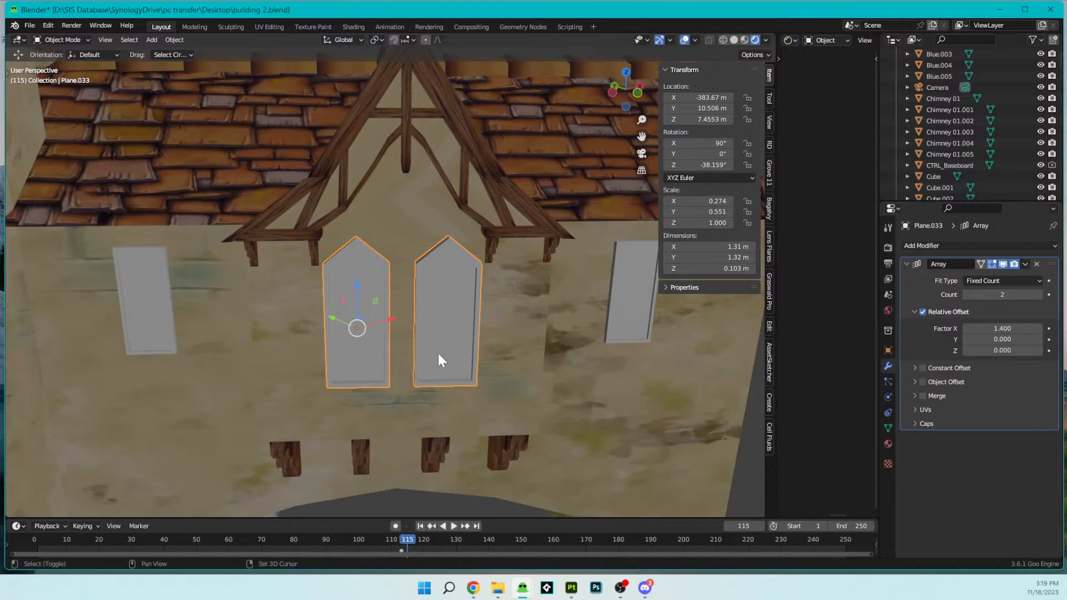
pyautogui.scroll(-5, 439, 357)
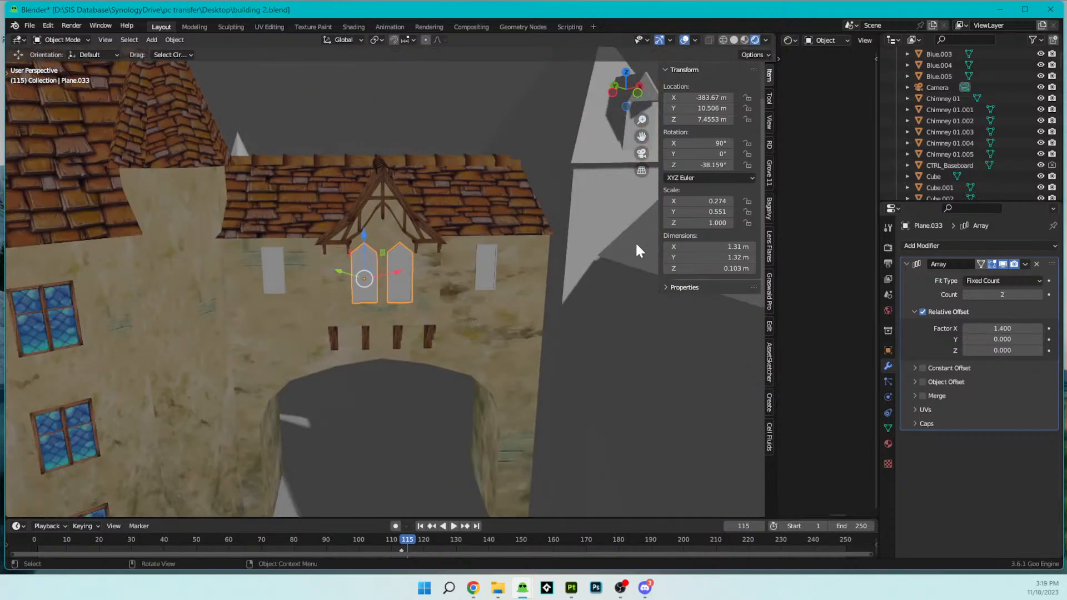
pyautogui.scroll(5, 487, 260)
pyautogui.moveTo(469, 249); pyautogui.dragTo(443, 315, button='middle')
pyautogui.scroll(4, 476, 261)
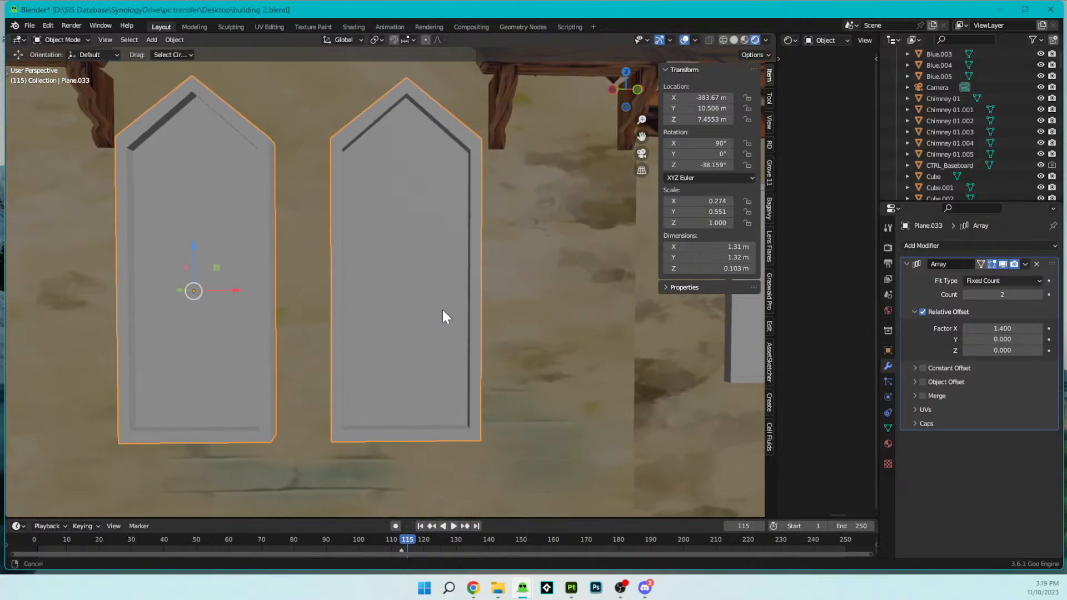
pyautogui.scroll(-6, 443, 311)
pyautogui.scroll(3, 443, 310)
# - Select the gabled wall section around the pointed windows and enlarge the shader editor to reach its Wood.001 nodes
pyautogui.click(480, 297)
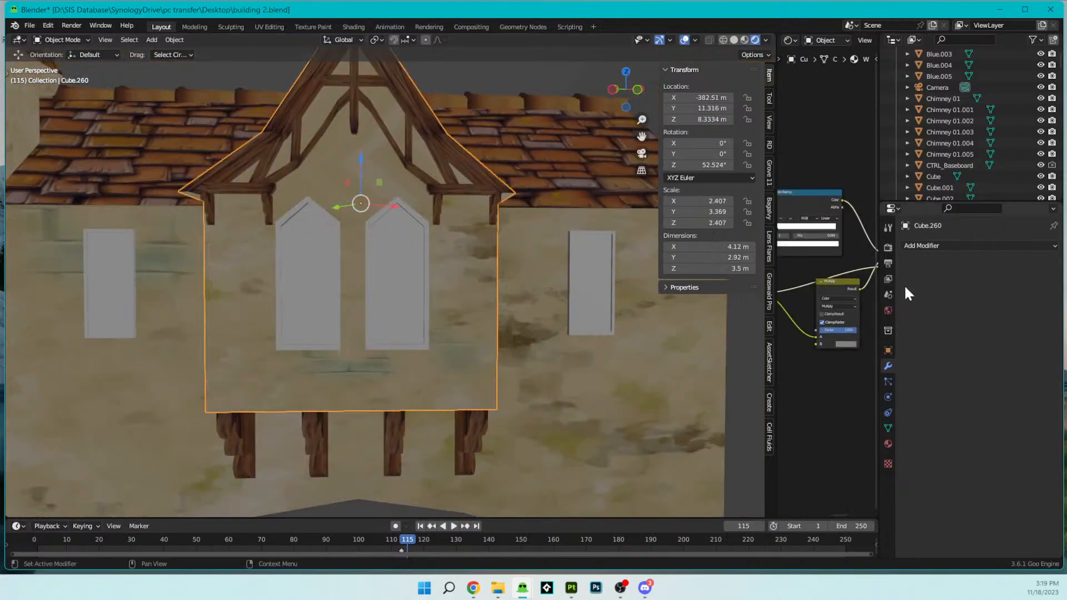
pyautogui.moveTo(776, 321); pyautogui.dragTo(479, 324)
pyautogui.moveTo(644, 293); pyautogui.dragTo(512, 309, button='middle')
pyautogui.scroll(2, 588, 292)
pyautogui.click(585, 232)
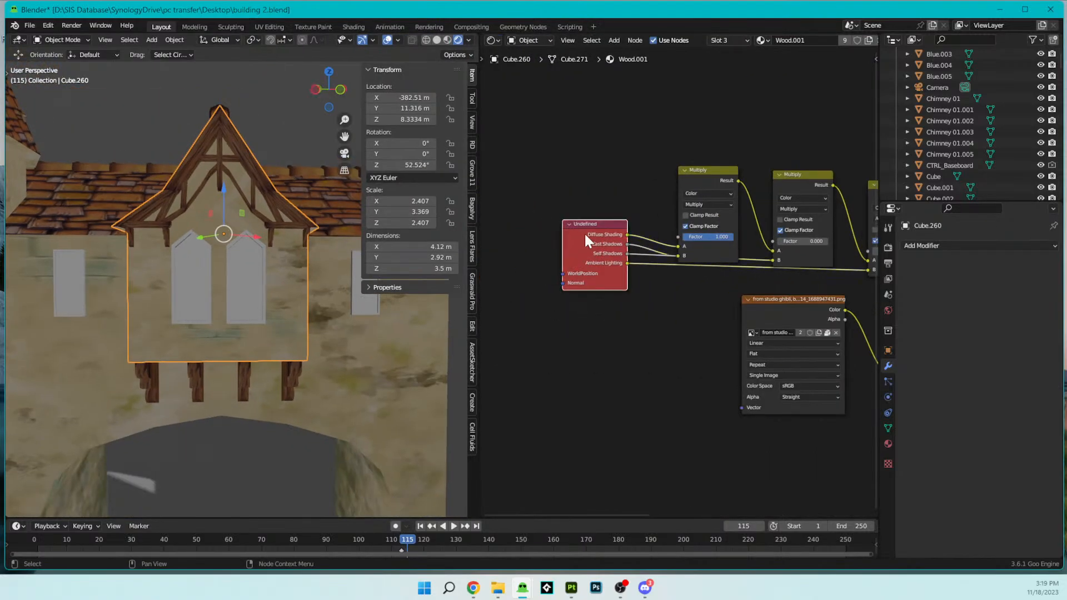
# - Replace the Undefined node in the Wood.001 material with a Shader Info node from Goo Nodes
pyautogui.hotkey('shift', 'a')
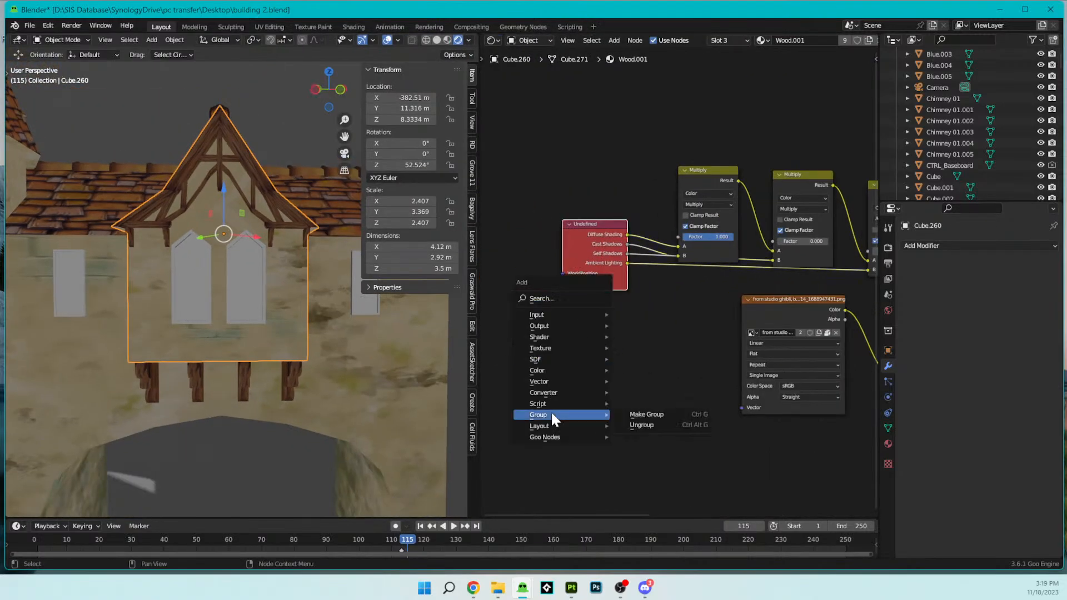
pyautogui.moveTo(548, 436)
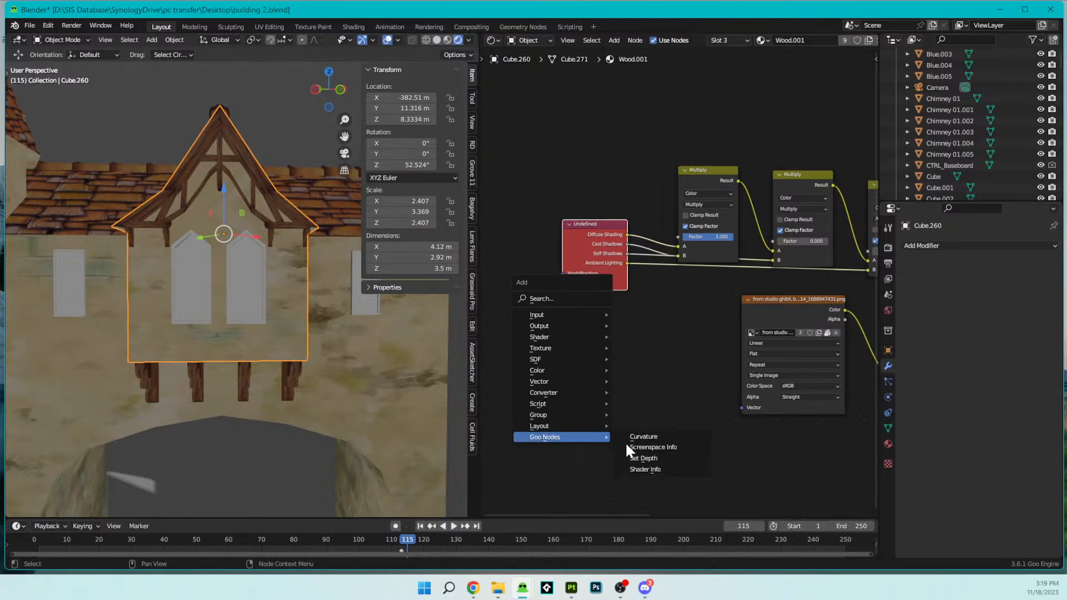
pyautogui.click(644, 469)
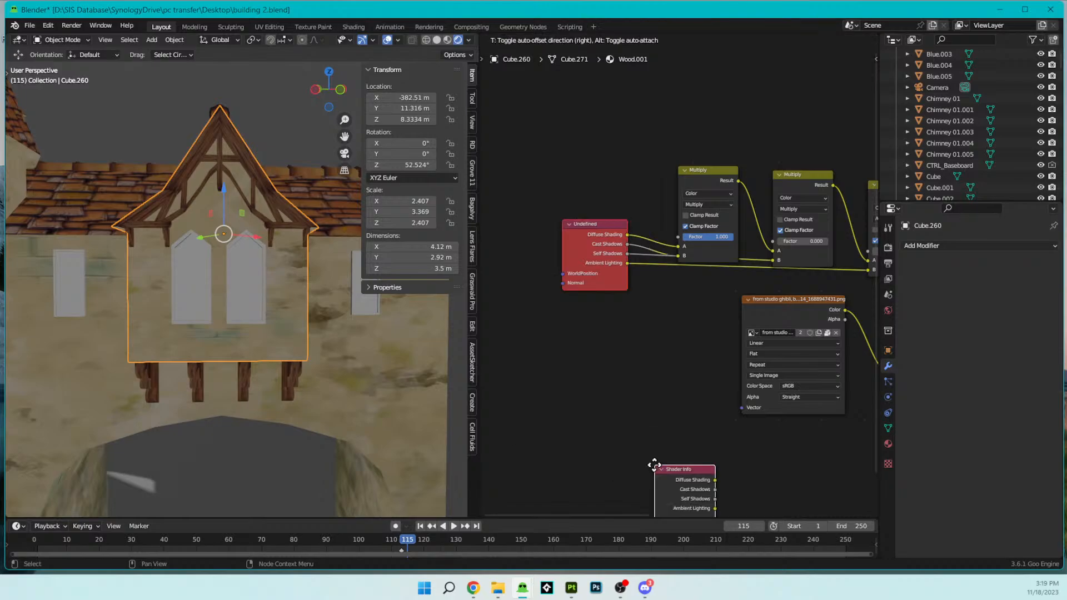
pyautogui.click(577, 278)
pyautogui.click(609, 274)
pyautogui.press('x')
pyautogui.moveTo(595, 298); pyautogui.dragTo(582, 247)
pyautogui.scroll(2, 558, 318)
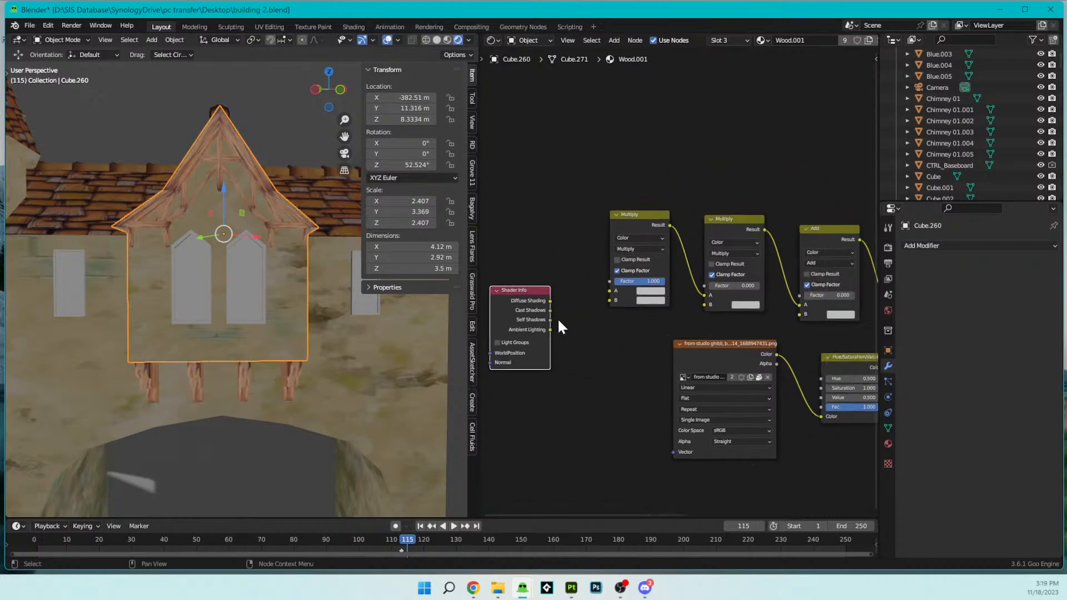
# - Connect Wood.001's Shader Info: Diffuse Shading and Cast Shadows to the first Multiply's A and B, Self Shadows to the second's B, Ambient Lighting to Add's B
pyautogui.moveTo(554, 305)
pyautogui.mouseDown()
pyautogui.moveTo(653, 282)
pyautogui.moveTo(616, 318)
pyautogui.moveTo(663, 313)
pyautogui.moveTo(643, 304)
pyautogui.mouseUp()
pyautogui.moveTo(599, 333); pyautogui.dragTo(584, 330, button='middle')
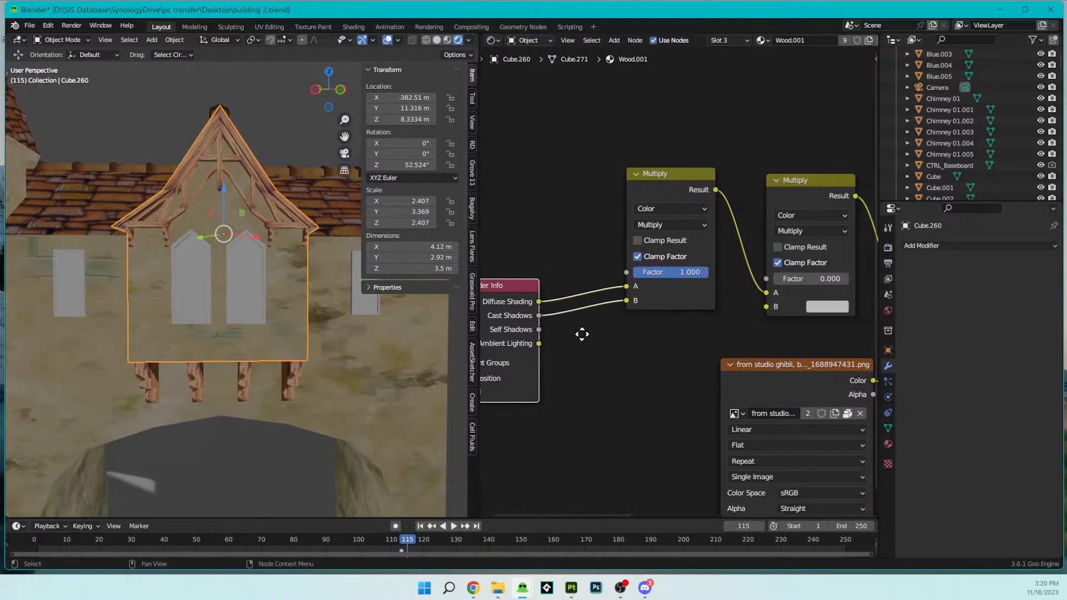
pyautogui.moveTo(537, 329); pyautogui.dragTo(765, 307)
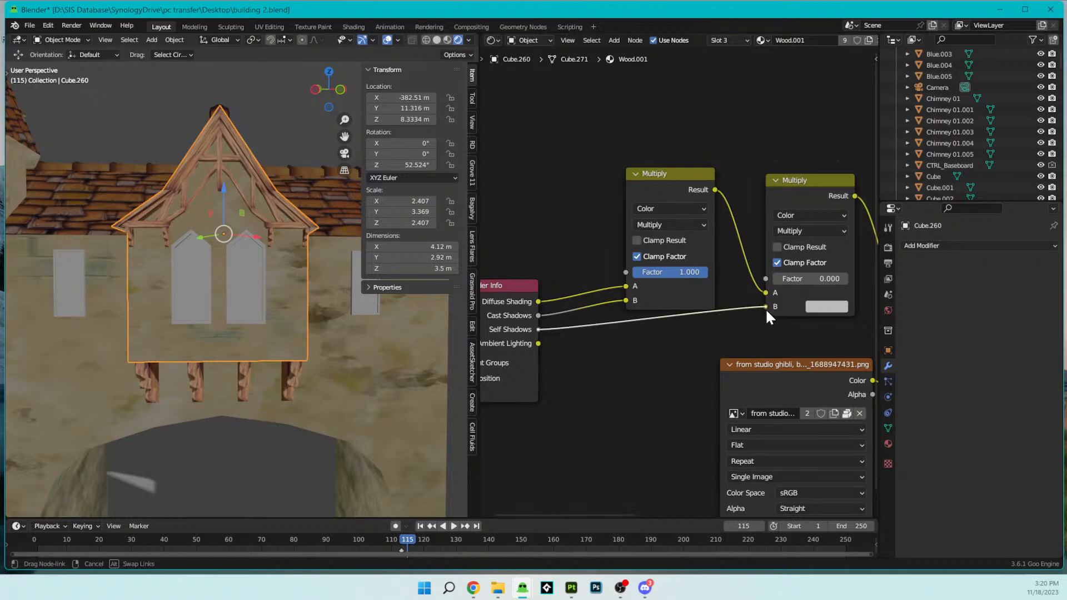
pyautogui.scroll(-1, 689, 333)
pyautogui.moveTo(689, 332); pyautogui.dragTo(665, 340, button='middle')
pyautogui.moveTo(828, 318); pyautogui.dragTo(537, 336)
pyautogui.moveTo(433, 338); pyautogui.dragTo(297, 376, button='middle')
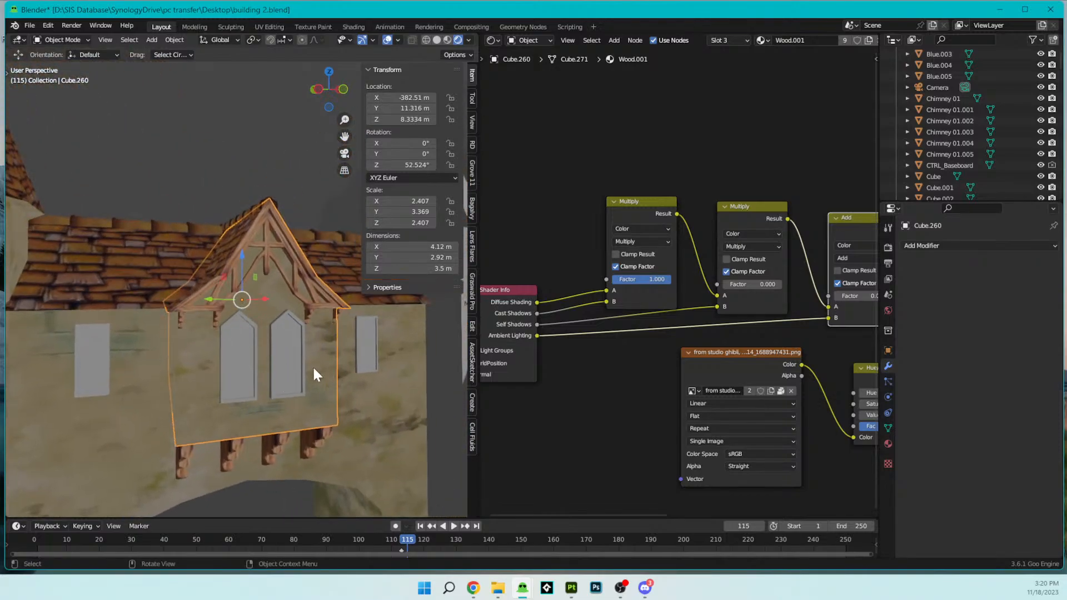
# - Replace the Undefined node in the gabled section's Wall material with a Shader Info node
pyautogui.click(888, 444)
pyautogui.click(934, 248)
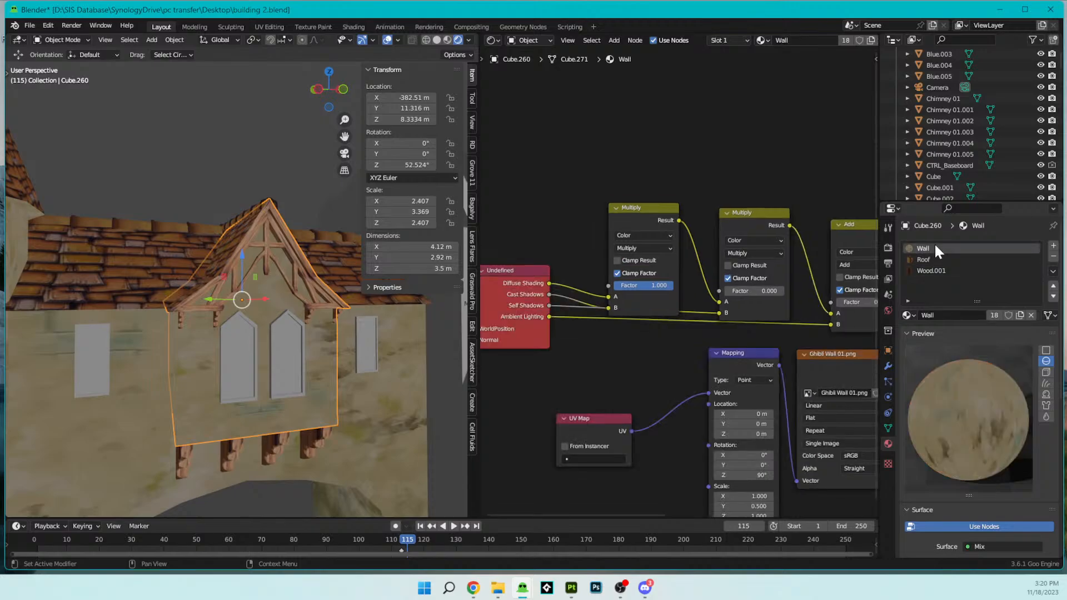
pyautogui.moveTo(555, 334); pyautogui.dragTo(636, 328, button='middle')
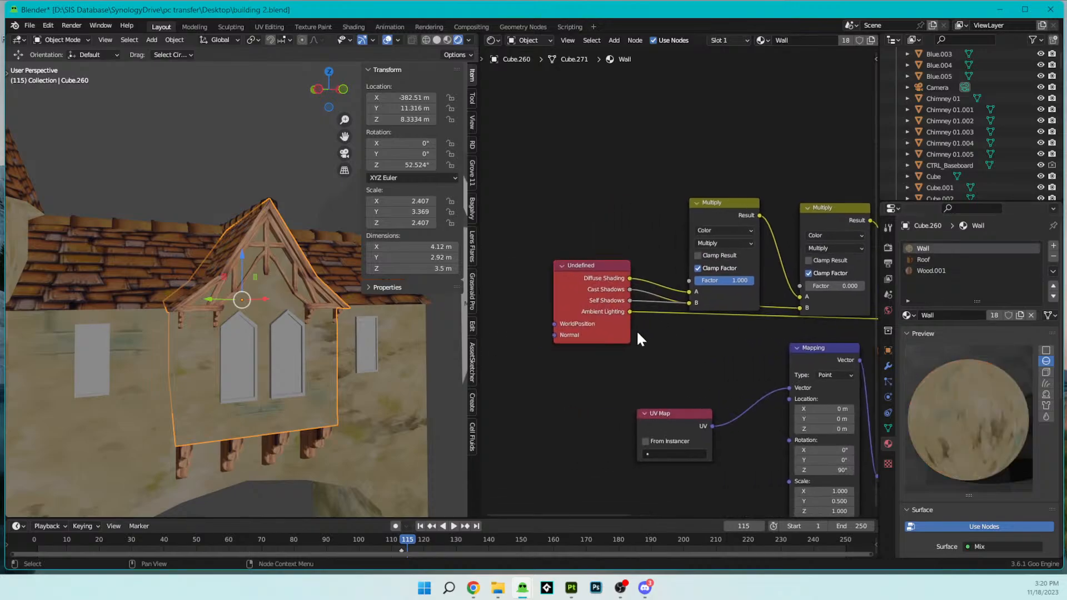
pyautogui.hotkey('shift', 'a')
pyautogui.click(695, 361)
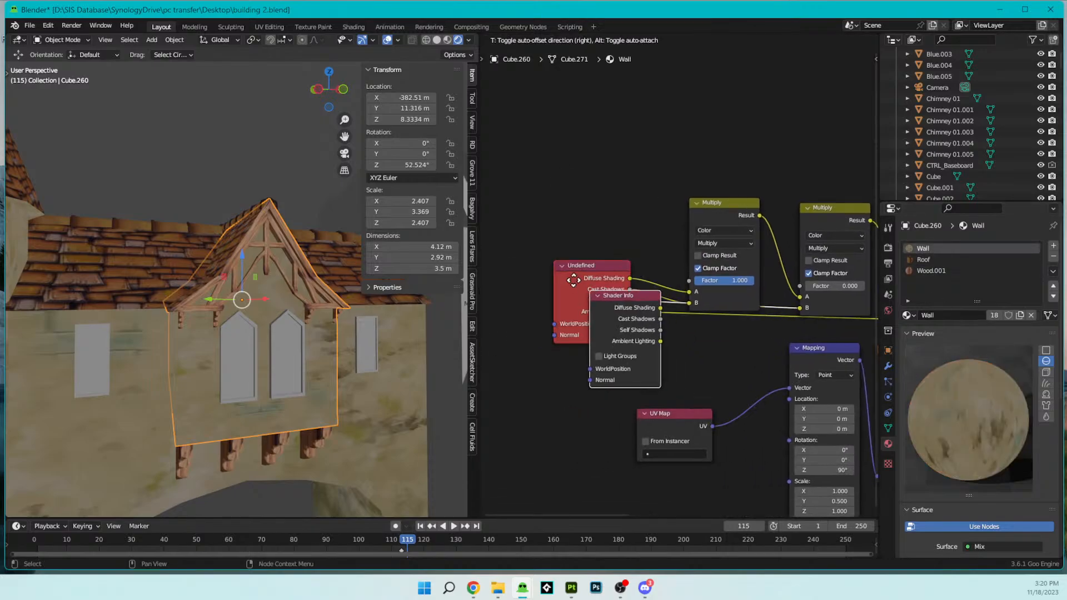
pyautogui.click(520, 315)
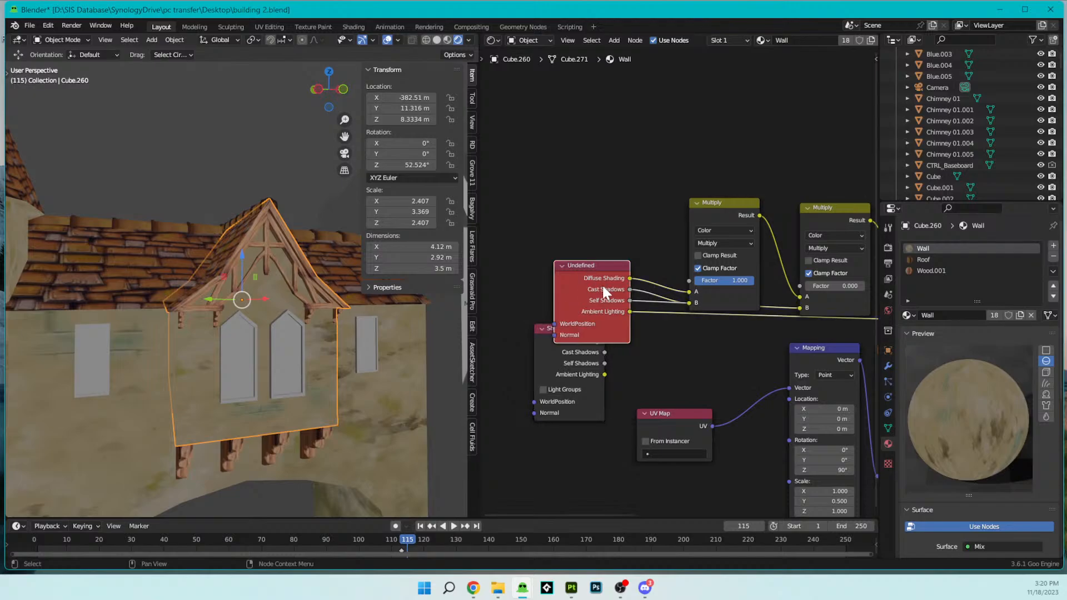
pyautogui.press('Delete')
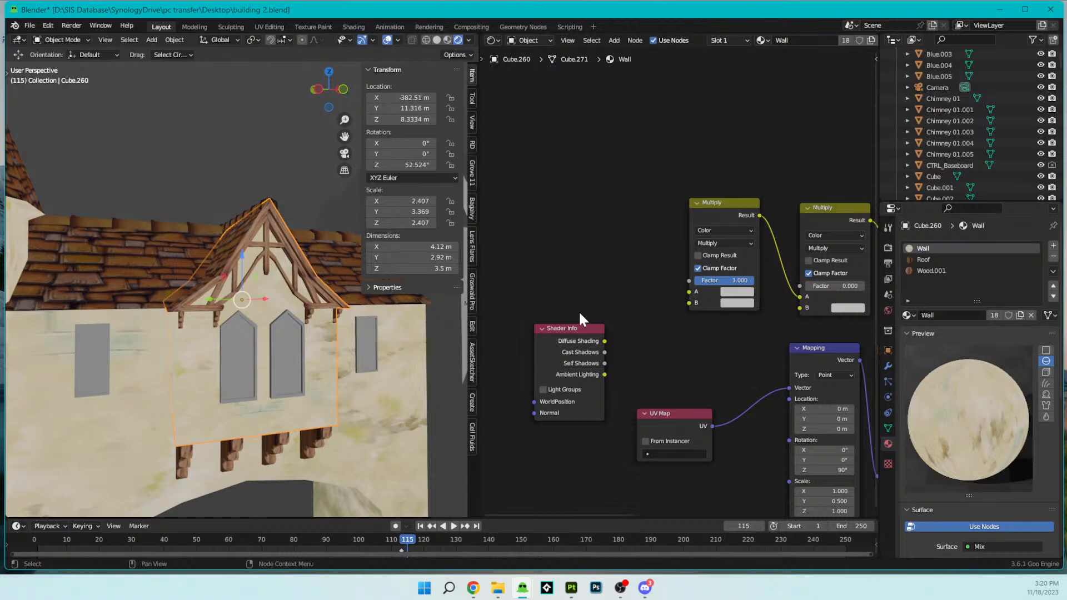
pyautogui.moveTo(570, 328); pyautogui.dragTo(597, 272)
# - Wire the Wall material's Shader Info outputs to both Multiply nodes, with Self Shadows into the second one's B and Ambient Lighting into Add's B
pyautogui.moveTo(645, 317); pyautogui.dragTo(619, 321, button='middle')
pyautogui.moveTo(604, 287)
pyautogui.mouseDown()
pyautogui.moveTo(665, 303)
pyautogui.moveTo(607, 300)
pyautogui.moveTo(663, 306)
pyautogui.mouseUp()
pyautogui.moveTo(722, 358); pyautogui.dragTo(671, 346, button='middle')
pyautogui.moveTo(719, 309); pyautogui.dragTo(832, 321)
pyautogui.scroll(-2, 718, 344)
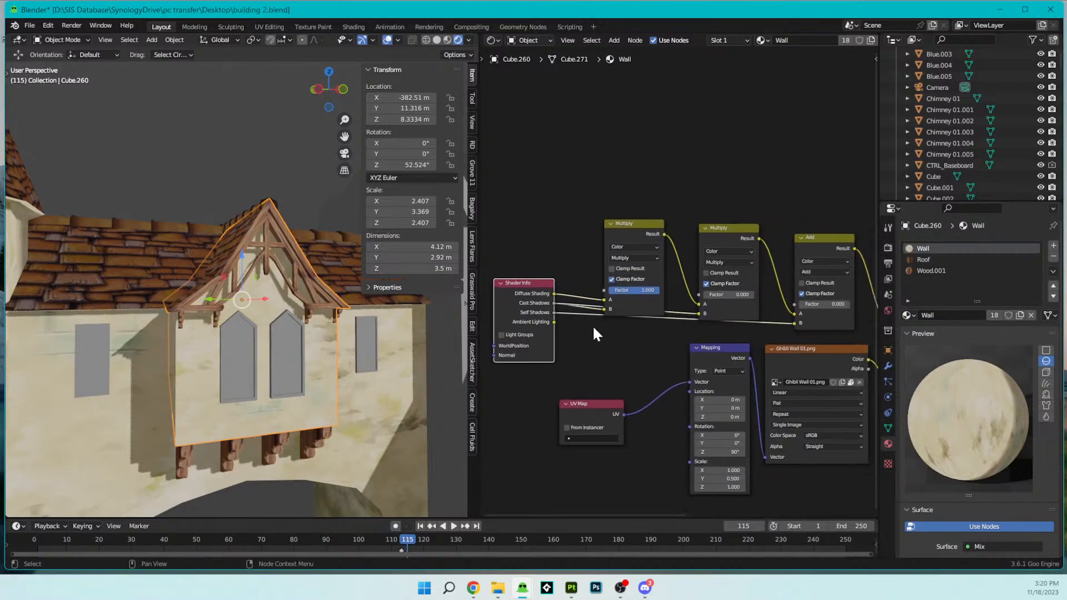
pyautogui.moveTo(554, 302); pyautogui.dragTo(701, 313)
pyautogui.moveTo(554, 322); pyautogui.dragTo(792, 324)
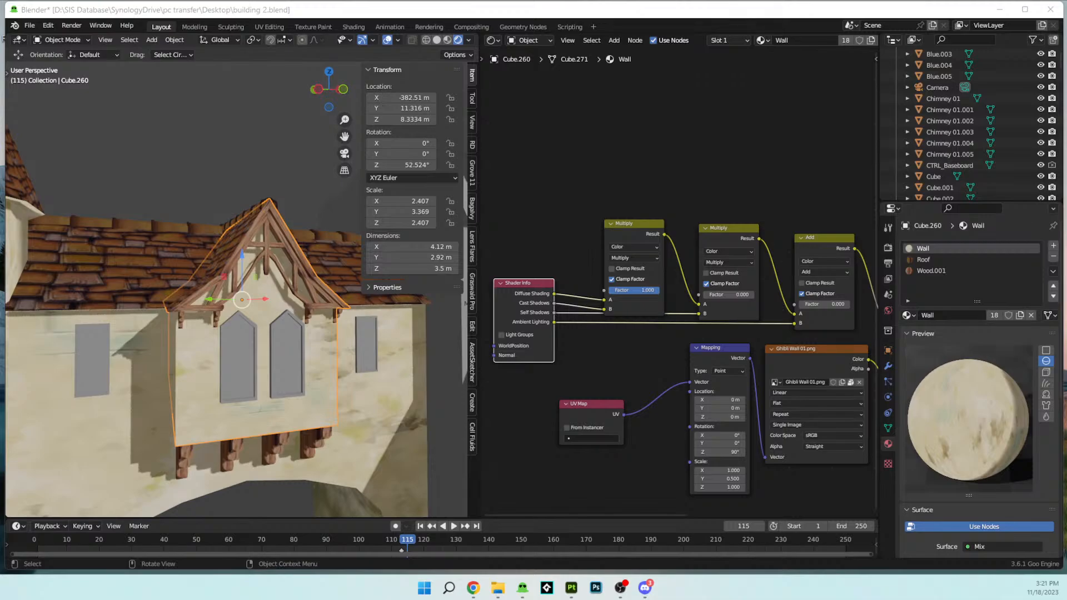
# - Switch to the Blender window with Oban Test.blend, maximize it and show the scene in Rendered shading
pyautogui.moveTo(233, 0); pyautogui.dragTo(298, 108)
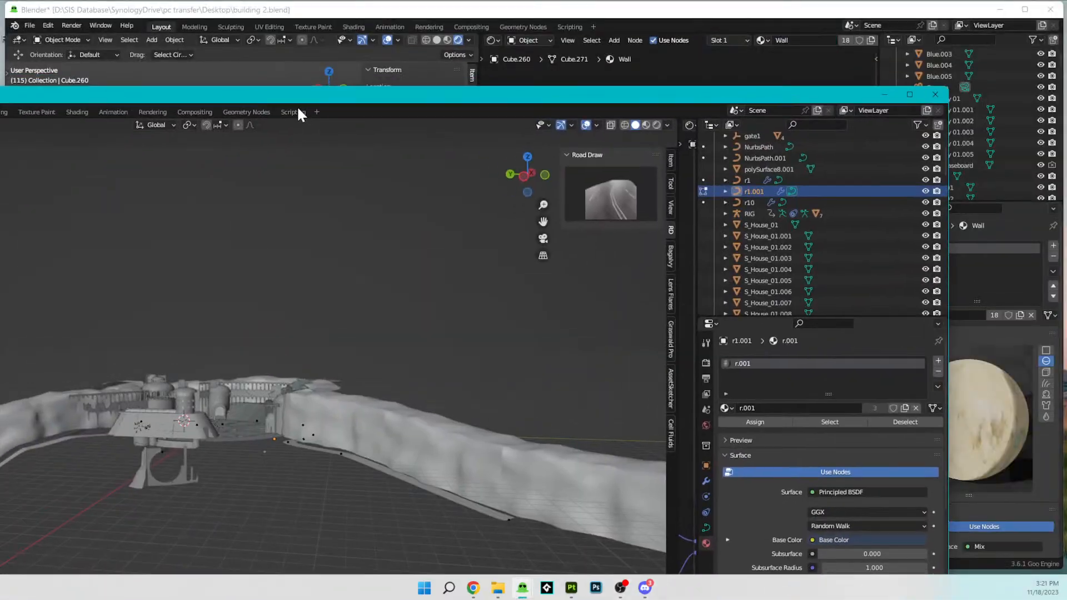
pyautogui.click(909, 95)
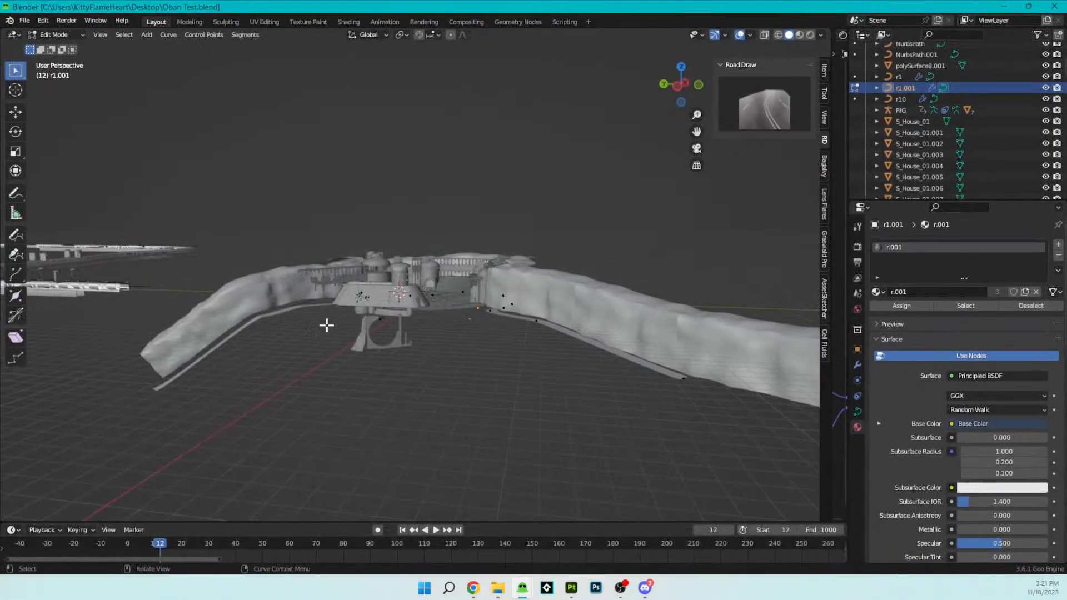
pyautogui.press('z')
pyautogui.click(354, 256)
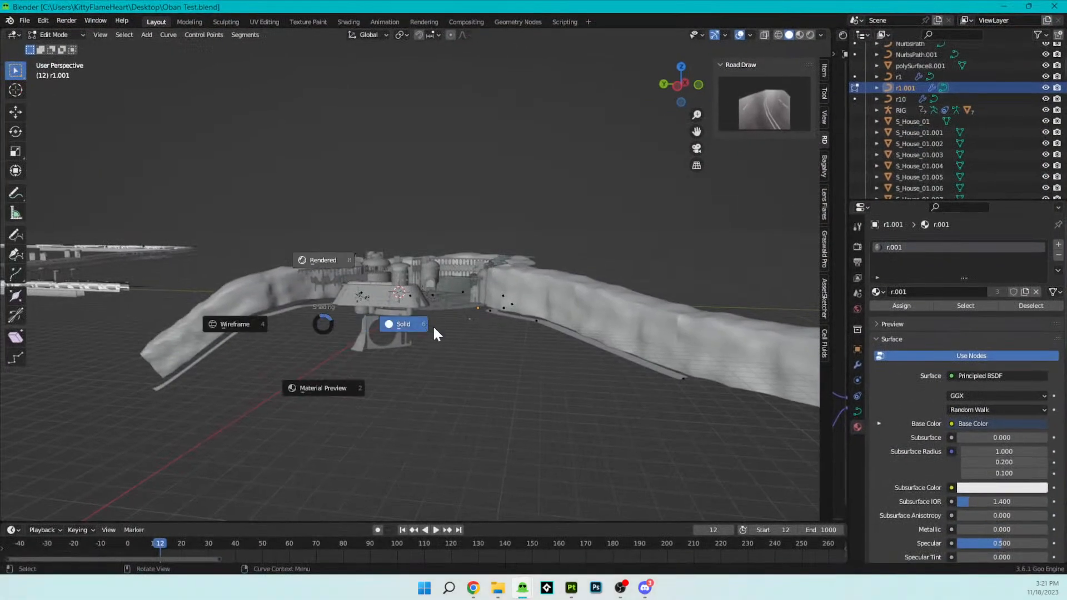
# - Examine the rendered stone courtyard, its round gate, towers and surrounding walls from several angles and distances
pyautogui.scroll(8, 443, 328)
pyautogui.moveTo(510, 310); pyautogui.dragTo(549, 370, button='middle')
pyautogui.scroll(2, 523, 337)
pyautogui.keyDown('shift'); pyautogui.moveTo(366, 337); pyautogui.dragTo(366, 337, button='middle'); pyautogui.keyUp('shift')
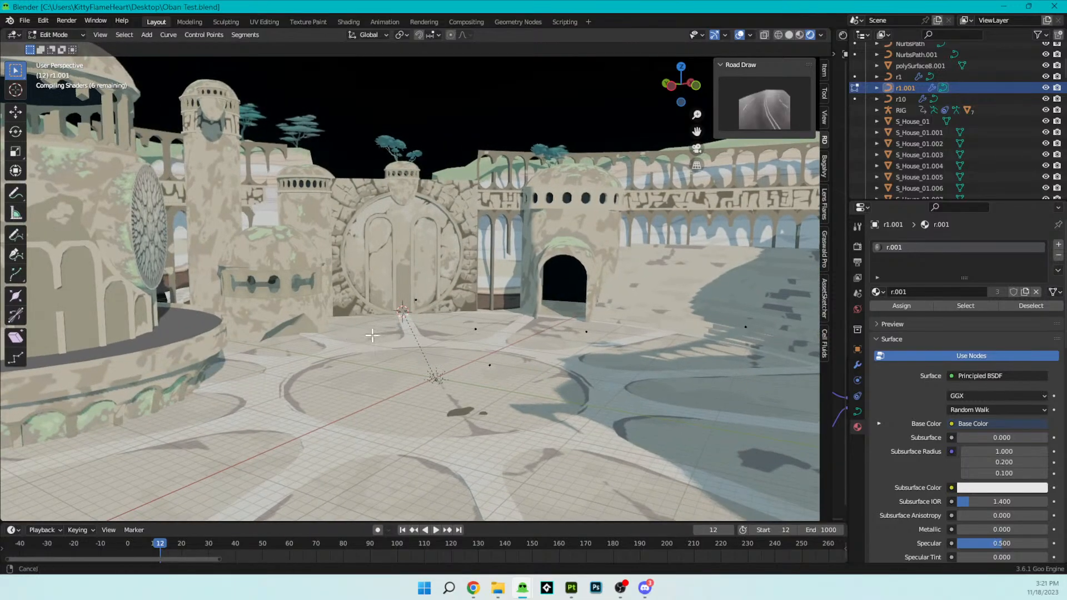
pyautogui.keyDown('shift'); pyautogui.moveTo(445, 323); pyautogui.dragTo(461, 327, button='middle'); pyautogui.keyUp('shift')
pyautogui.scroll(-5, 460, 327)
pyautogui.scroll(4, 423, 322)
pyautogui.keyDown('shift'); pyautogui.moveTo(384, 302); pyautogui.dragTo(445, 389, button='middle'); pyautogui.keyUp('shift')
pyautogui.scroll(-4, 377, 367)
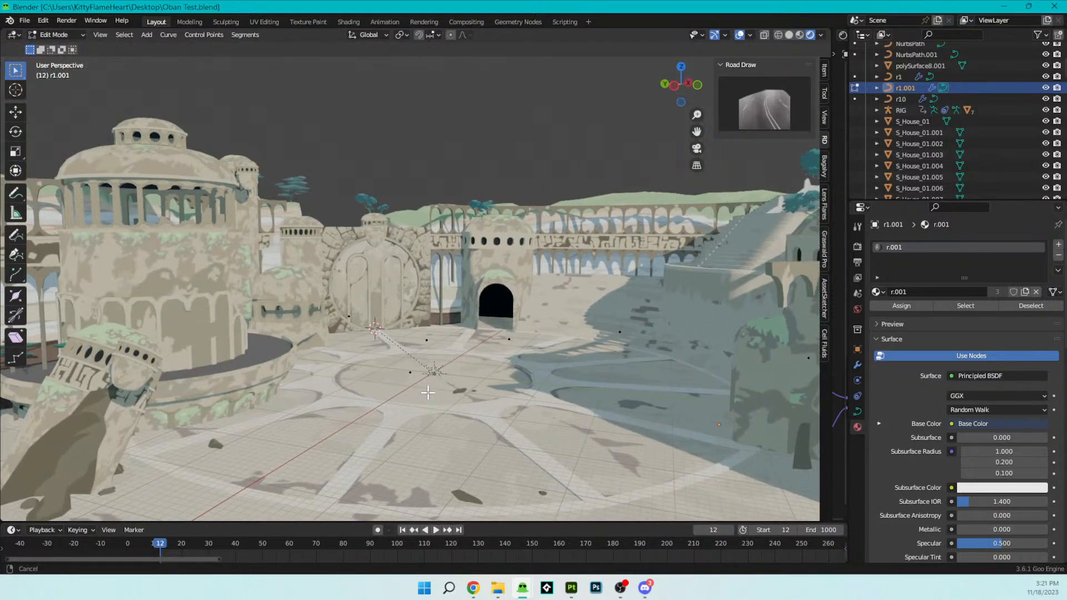
pyautogui.scroll(-4, 445, 389)
pyautogui.moveTo(445, 350); pyautogui.dragTo(389, 363, button='middle')
pyautogui.scroll(3, 495, 338)
pyautogui.keyDown('shift'); pyautogui.moveTo(304, 358); pyautogui.dragTo(521, 332, button='middle'); pyautogui.keyUp('shift')
# - Return the river curve to Object Mode and snap the 3D cursor to the world origin
pyautogui.hotkey('shift', 'a')
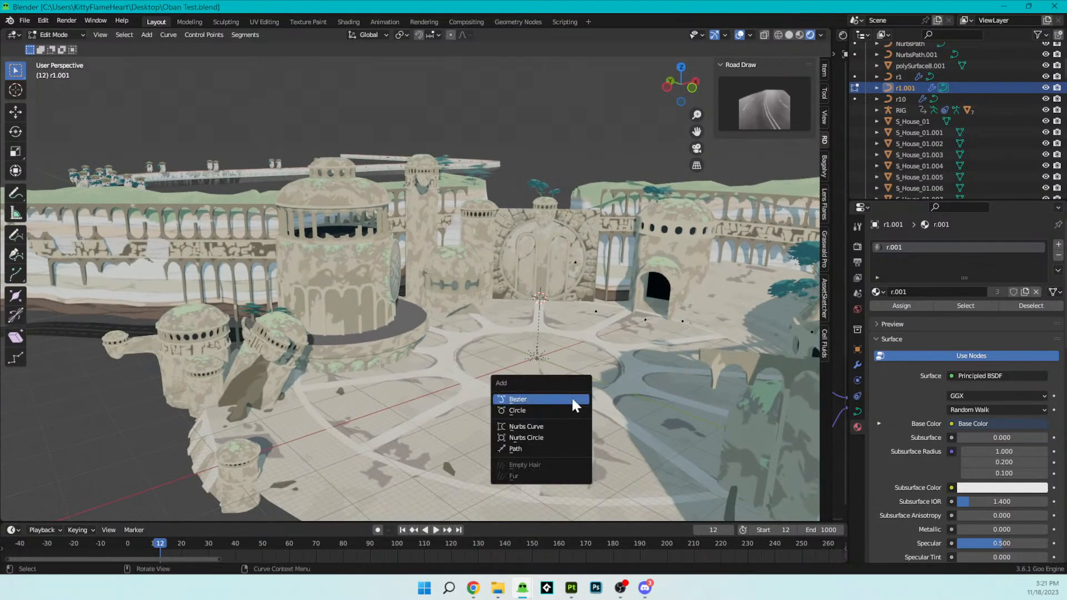
pyautogui.scroll(-1, 408, 276)
pyautogui.scroll(-4, 409, 276)
pyautogui.press('Tab')
pyautogui.scroll(5, 506, 341)
pyautogui.moveTo(505, 342); pyautogui.dragTo(528, 347, button='middle')
pyautogui.hotkey('shift', 'a')
pyautogui.scroll(-7, 712, 369)
pyautogui.hotkey('shift', 's')
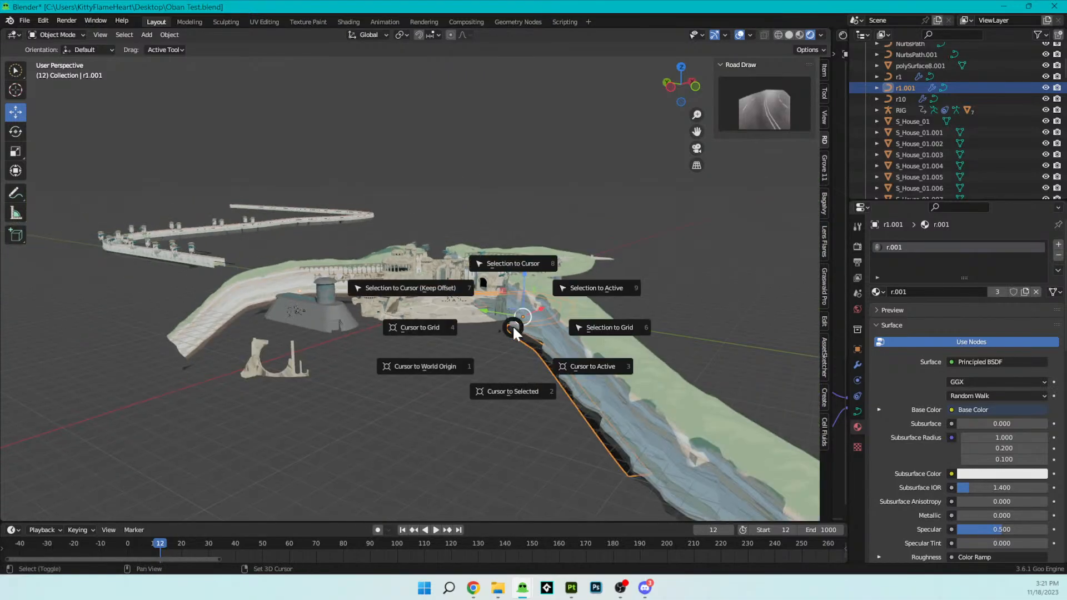
pyautogui.hotkey('shift', 's')
pyautogui.hotkey('shift', 's')
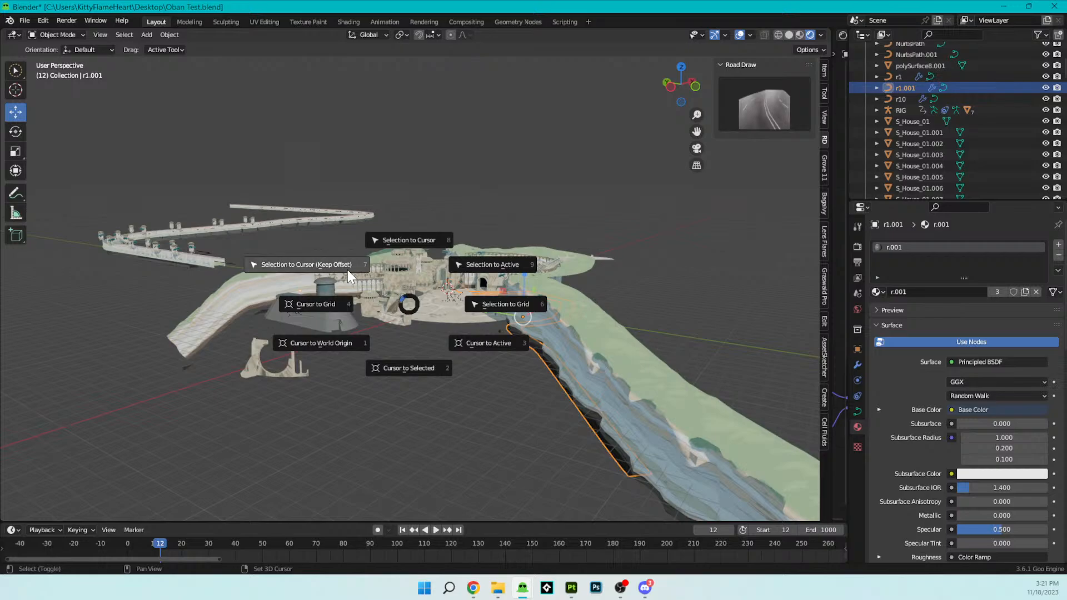
pyautogui.click(349, 335)
# - Create a new Cell Fluids fluid domain at the 3D cursor on the courtyard floor
pyautogui.scroll(8, 512, 290)
pyautogui.keyDown('shift'); pyautogui.moveTo(512, 290); pyautogui.dragTo(522, 320, button='middle'); pyautogui.keyUp('shift')
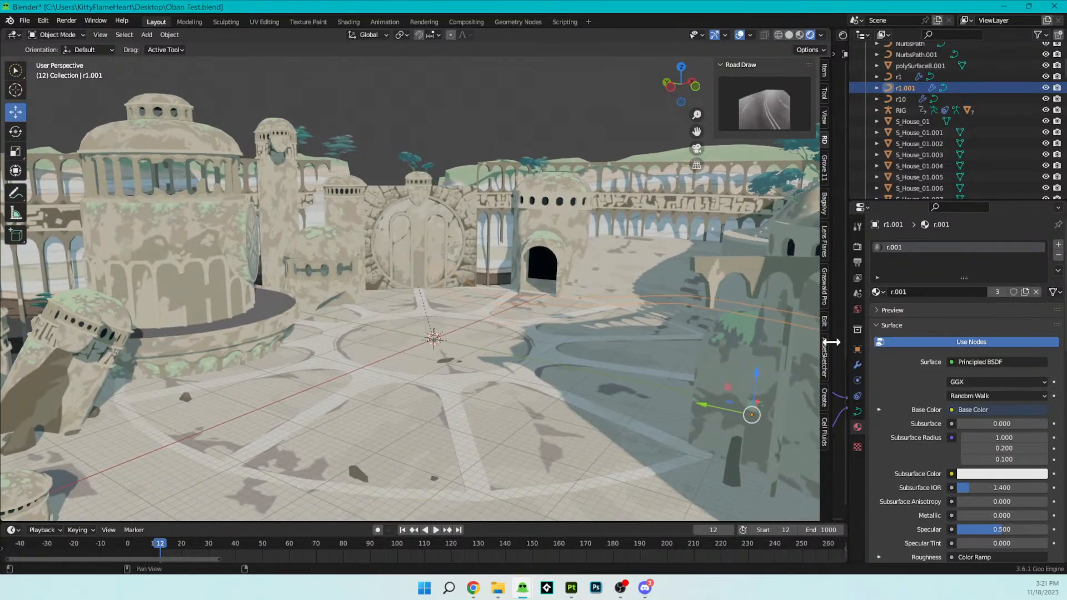
pyautogui.click(823, 431)
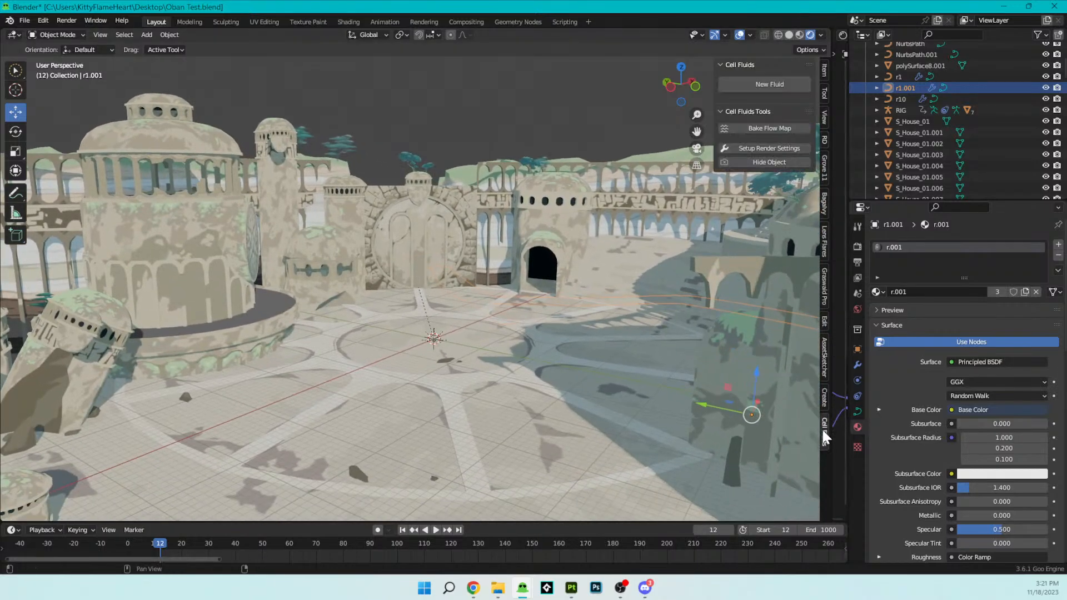
pyautogui.click(759, 81)
# - Create an Inflow collection for the fluid domain in its Cell Fluids settings
pyautogui.scroll(5, 498, 256)
pyautogui.keyDown('shift'); pyautogui.moveTo(488, 275); pyautogui.dragTo(465, 294, button='middle'); pyautogui.keyUp('shift')
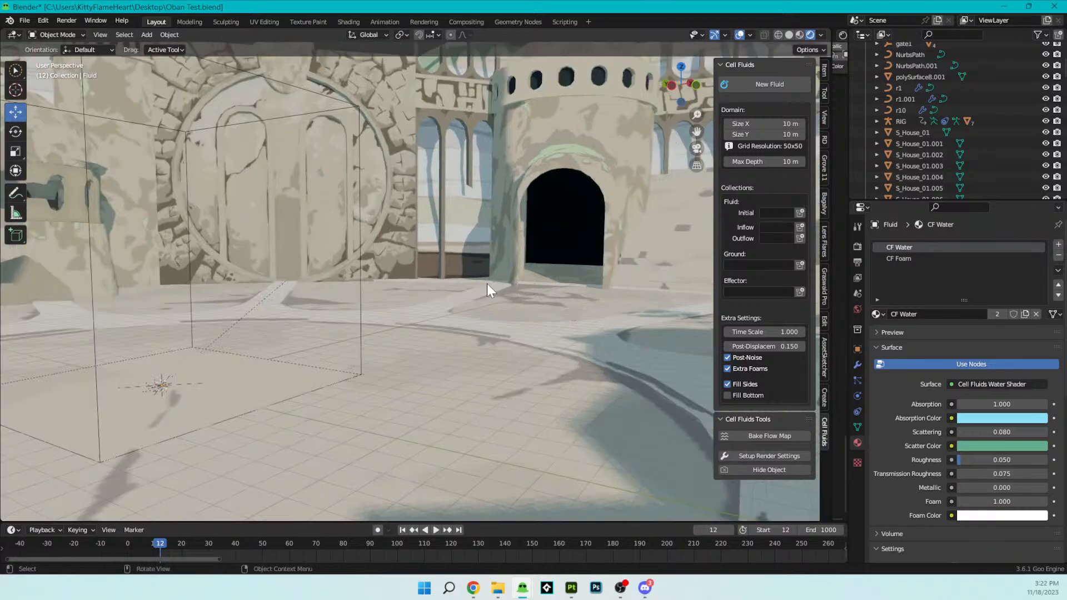
pyautogui.keyDown('shift'); pyautogui.moveTo(370, 311); pyautogui.dragTo(332, 266, button='middle'); pyautogui.keyUp('shift')
pyautogui.moveTo(405, 277); pyautogui.dragTo(288, 286, button='middle')
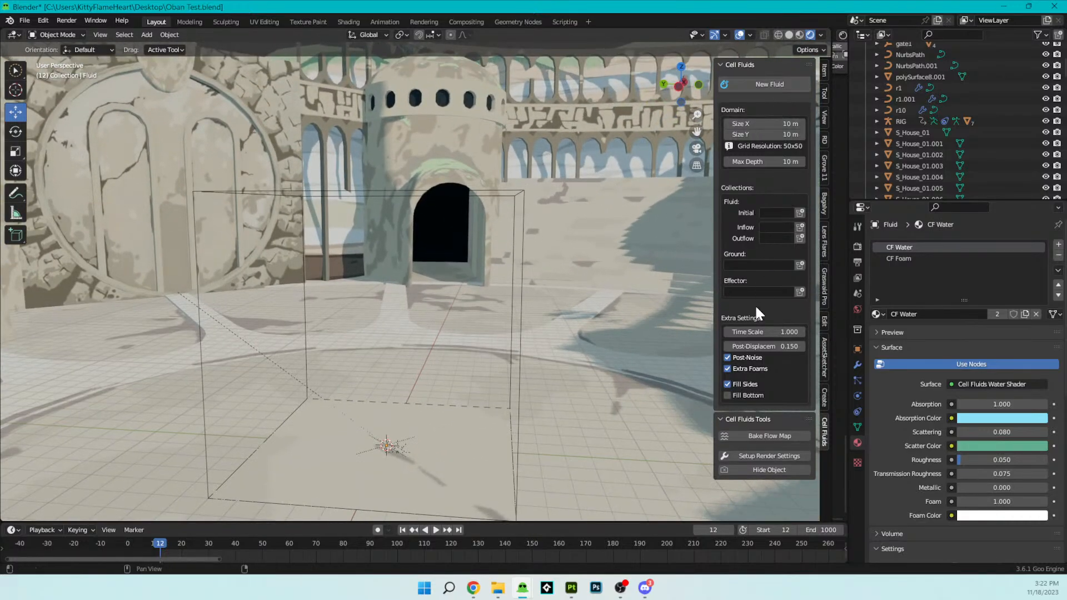
pyautogui.click(798, 226)
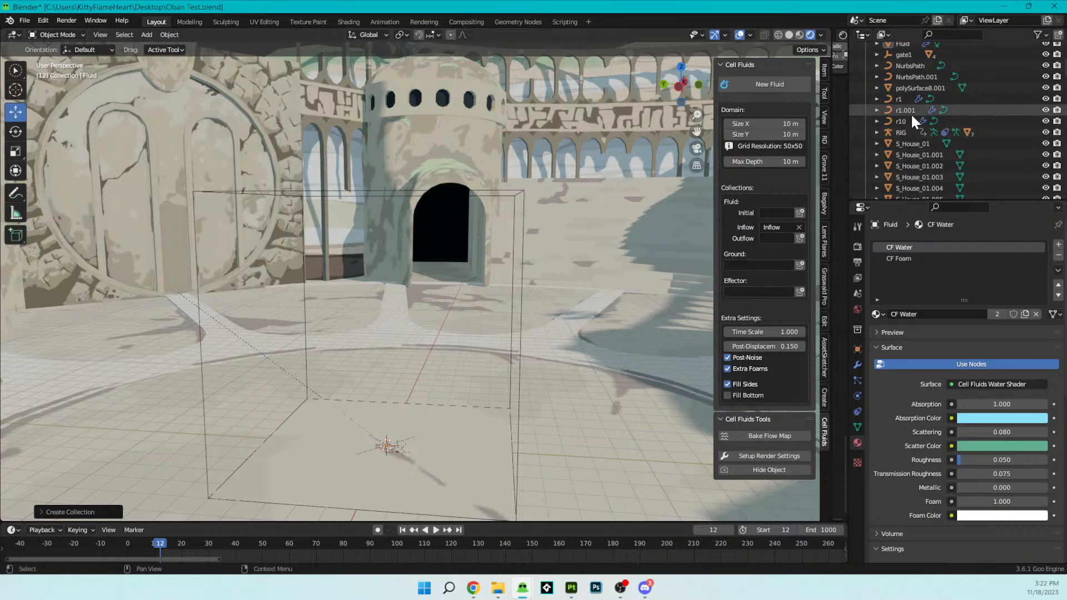
pyautogui.scroll(4, 911, 112)
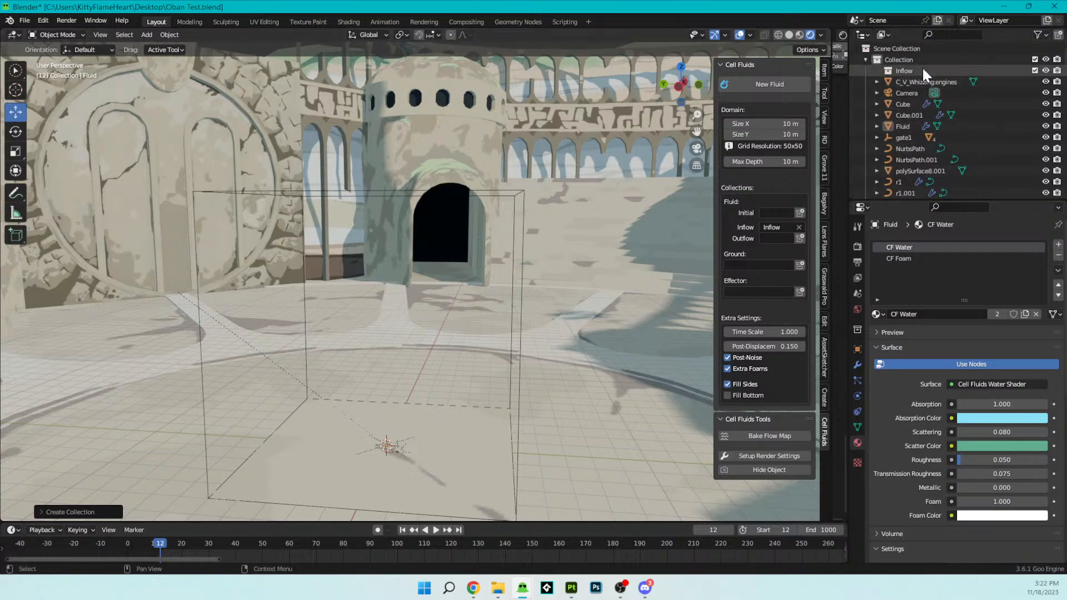
pyautogui.hotkey('shift', 'a')
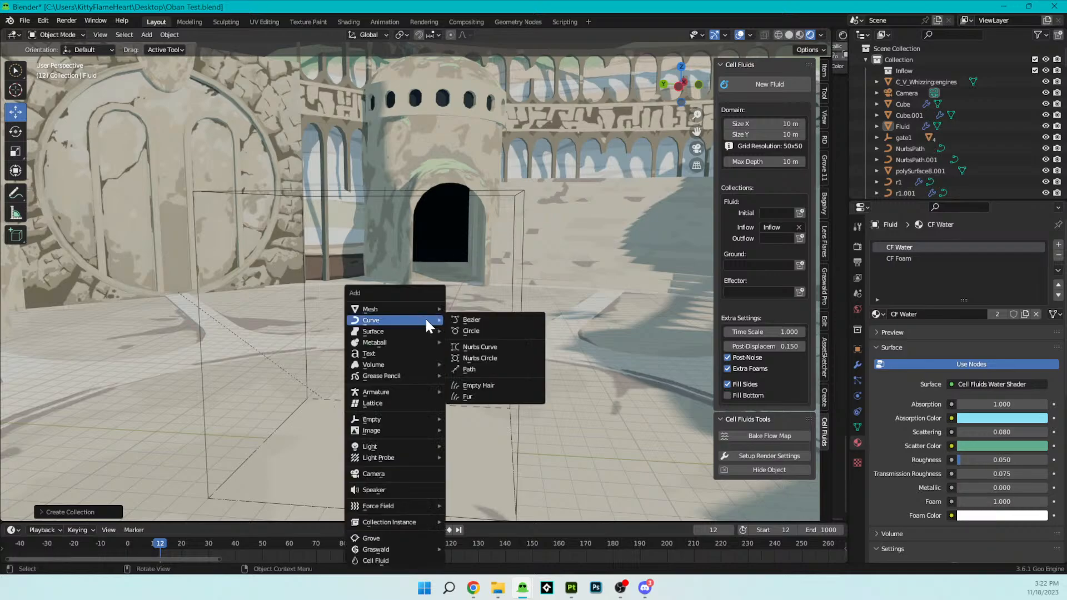
pyautogui.moveTo(419, 308)
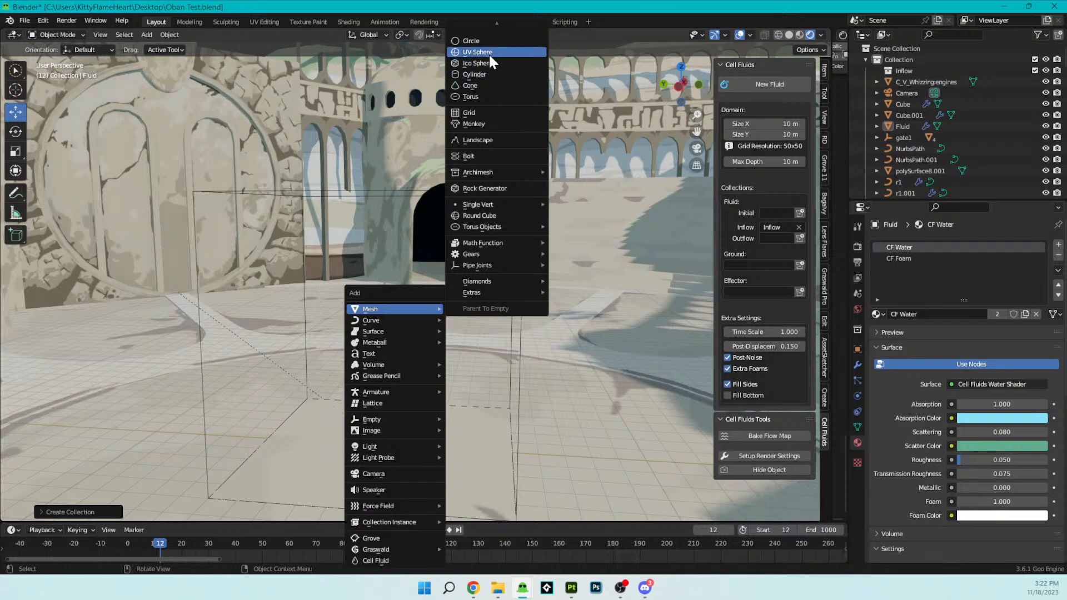
pyautogui.moveTo(472, 246)
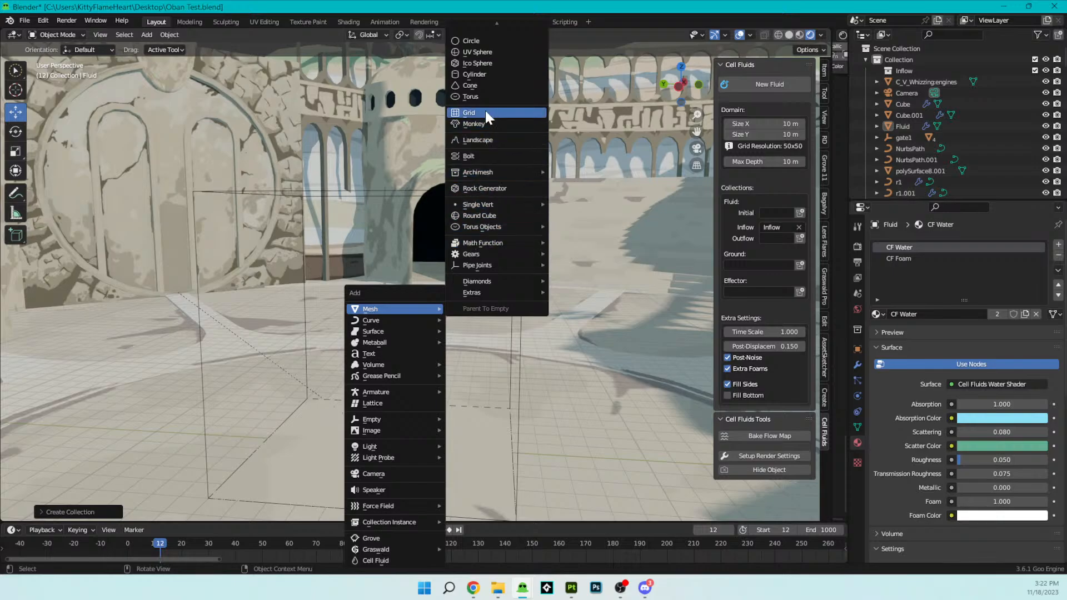
pyautogui.click(488, 41)
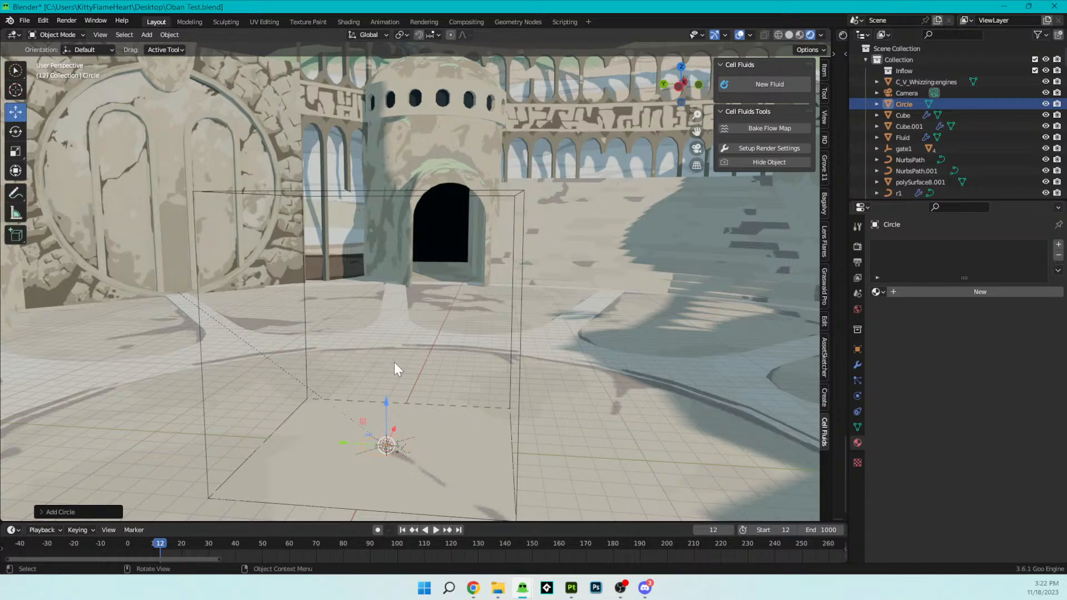
pyautogui.hotkey('ctrl', 'z')
# - Add a mesh cube inside the fluid domain and raise it vertically above the domain's floor
pyautogui.hotkey('shift', 'a')
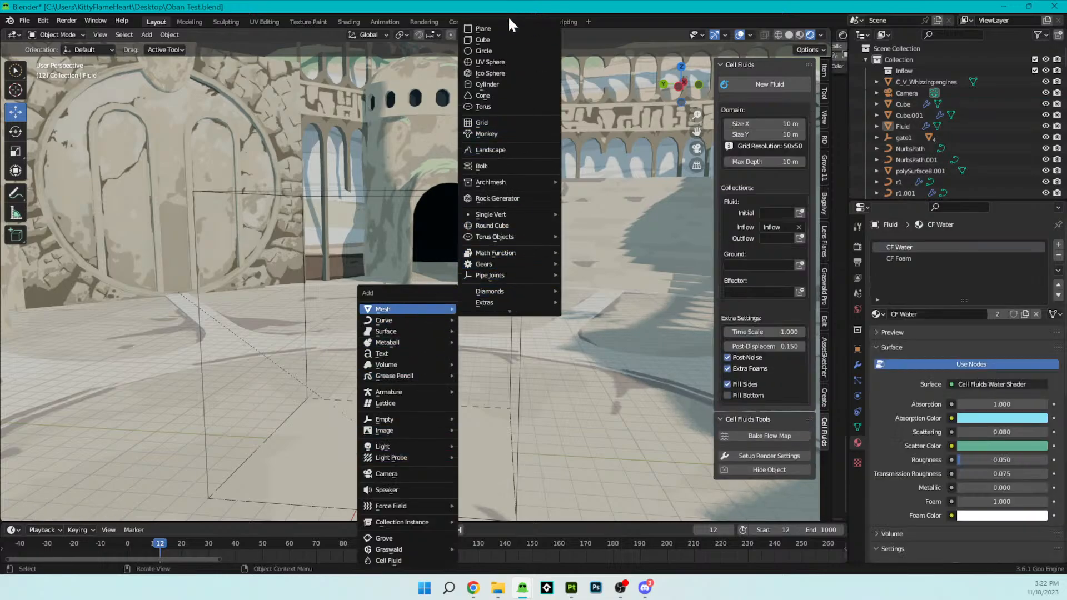
pyautogui.click(483, 39)
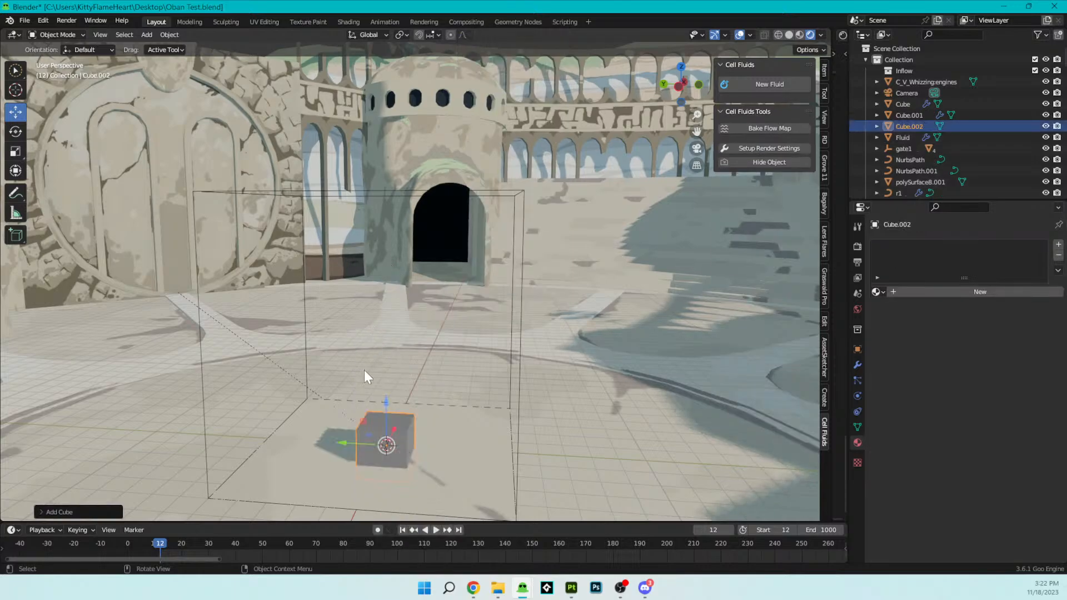
pyautogui.moveTo(388, 409); pyautogui.dragTo(389, 315)
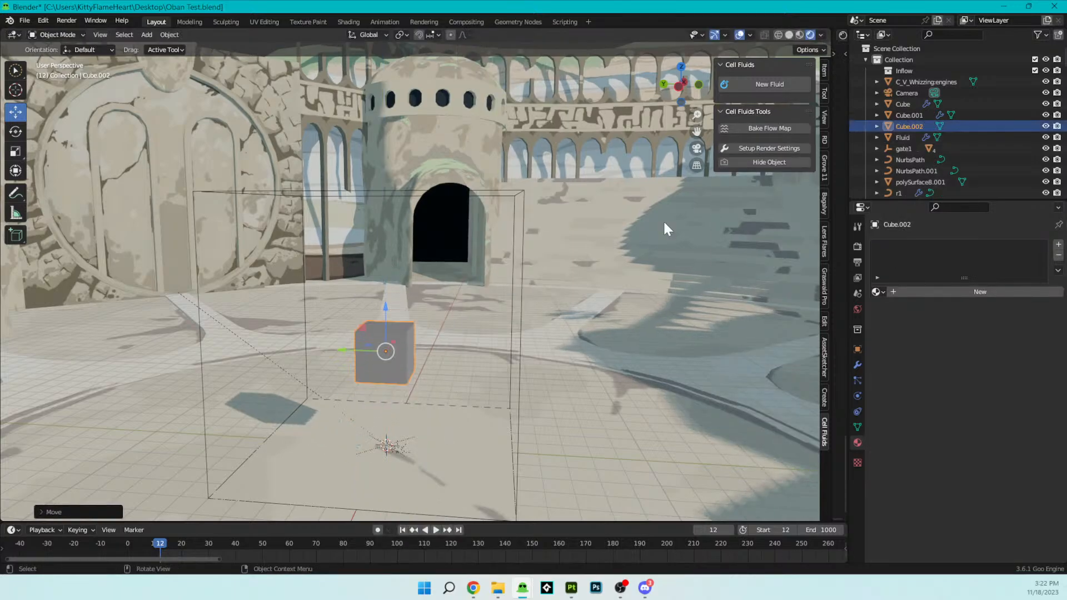
# - Place the cube in the Inflow collection and play the animation to run the water simulation
pyautogui.moveTo(906, 75); pyautogui.dragTo(902, 71)
pyautogui.scroll(5, 432, 345)
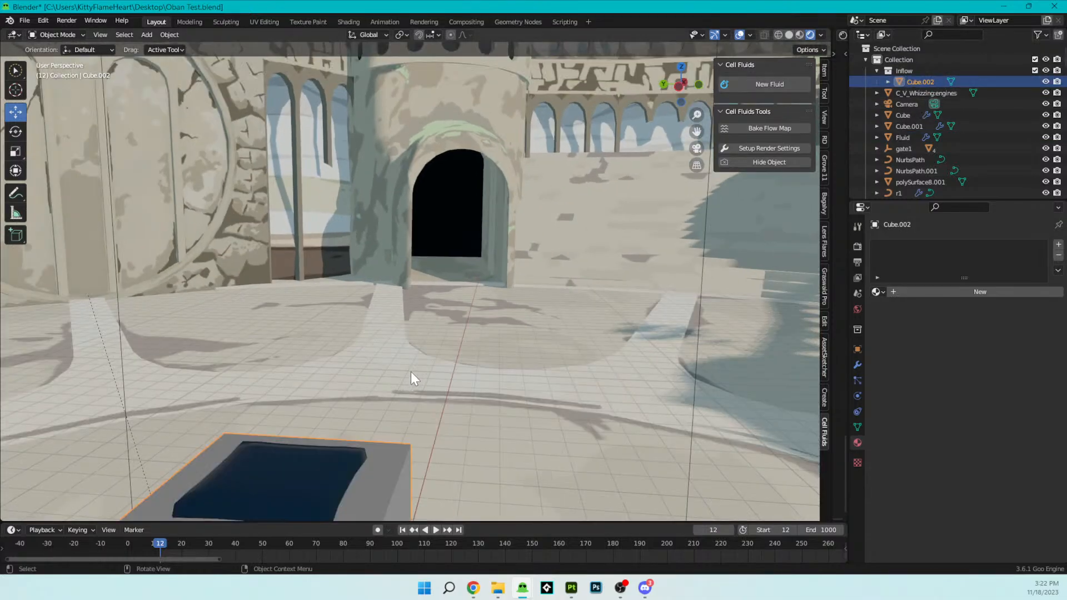
pyautogui.moveTo(411, 372); pyautogui.dragTo(418, 324, button='middle')
pyautogui.click(434, 534)
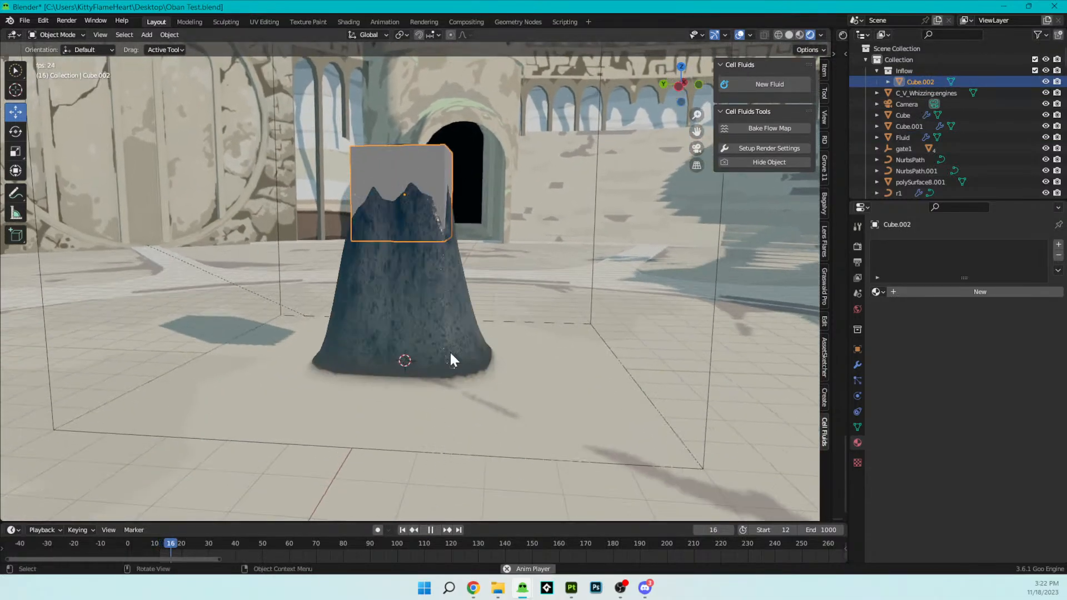
pyautogui.moveTo(474, 260); pyautogui.dragTo(488, 299, button='middle')
pyautogui.scroll(-2, 488, 295)
pyautogui.scroll(2, 487, 299)
pyautogui.scroll(-3, 466, 356)
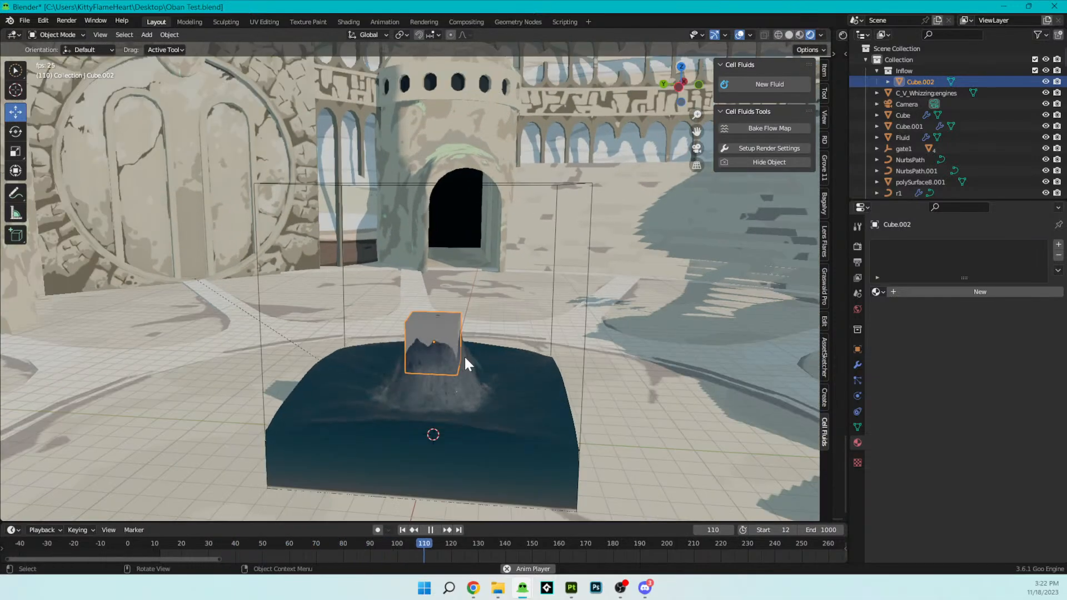
# - Reposition the inflow cube within the fluid domain while the simulation plays and inspect the resulting waves
pyautogui.press('g')
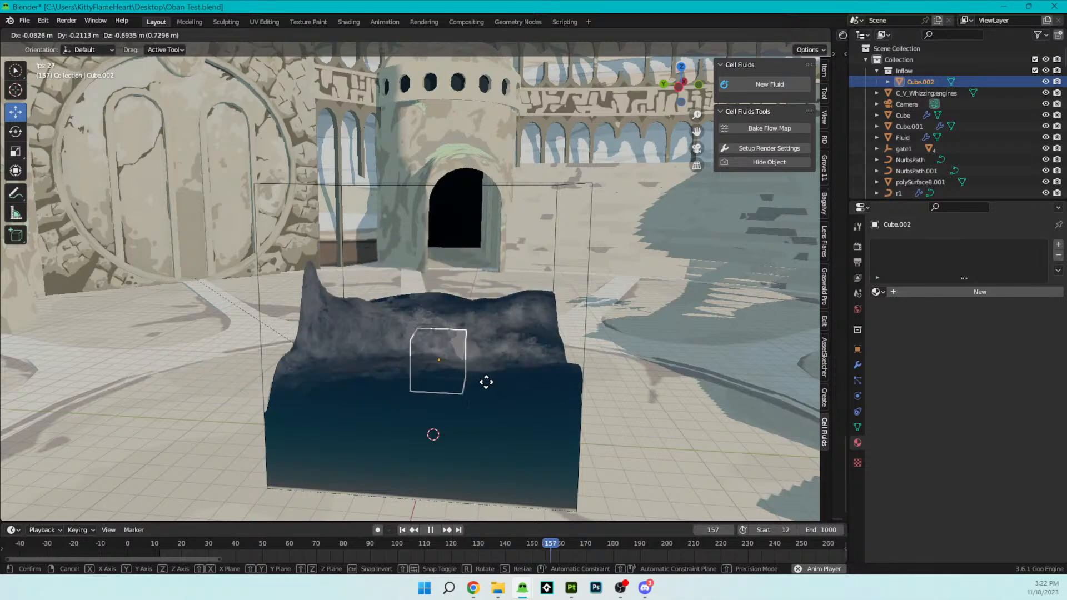
pyautogui.click(533, 296)
pyautogui.moveTo(532, 295); pyautogui.dragTo(389, 312, button='middle')
pyautogui.keyDown('shift'); pyautogui.moveTo(244, 277); pyautogui.dragTo(400, 288, button='middle'); pyautogui.keyUp('shift')
pyautogui.scroll(4, 400, 288)
pyautogui.keyDown('shift'); pyautogui.moveTo(233, 350); pyautogui.dragTo(425, 245, button='middle'); pyautogui.keyUp('shift')
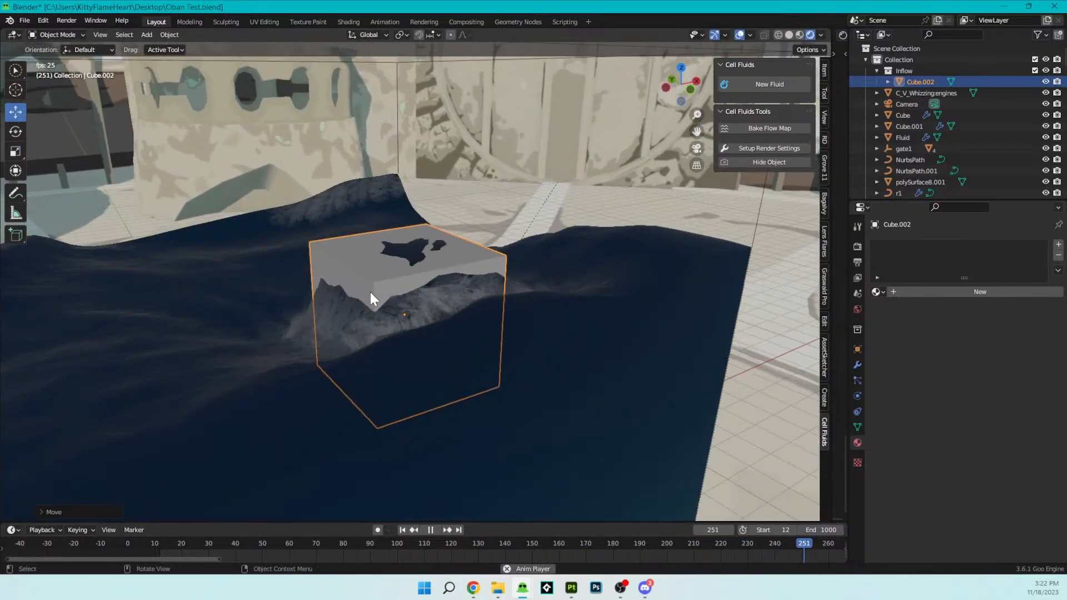
pyautogui.scroll(-7, 372, 296)
pyautogui.scroll(7, 374, 299)
pyautogui.scroll(-3, 374, 301)
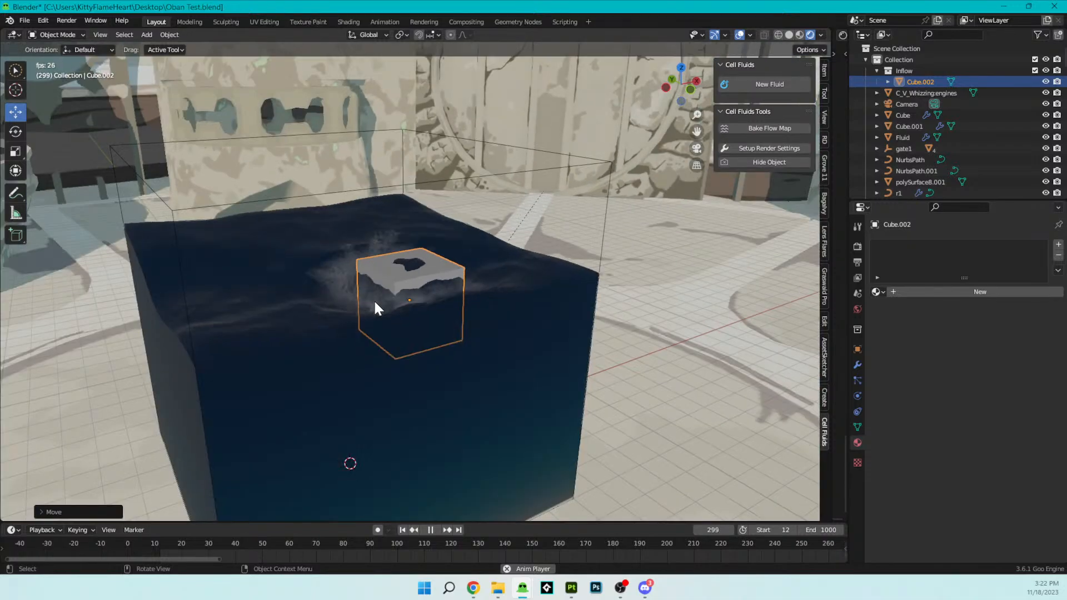
# - Scale the inflow cube down to less than half its size and move it to the water's surface
pyautogui.press('s')
pyautogui.click(472, 332)
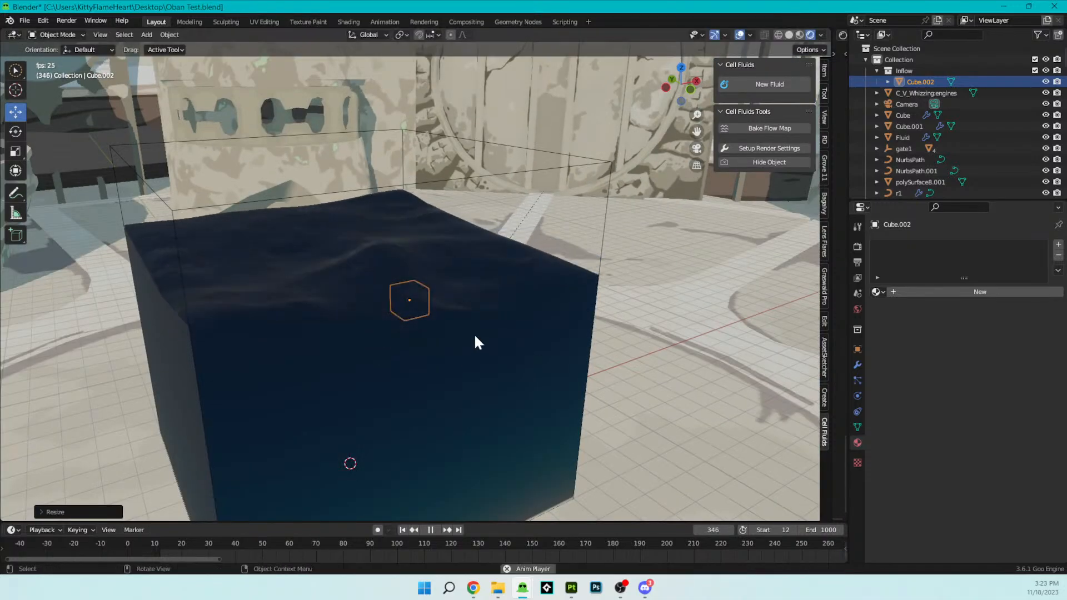
pyautogui.press('g')
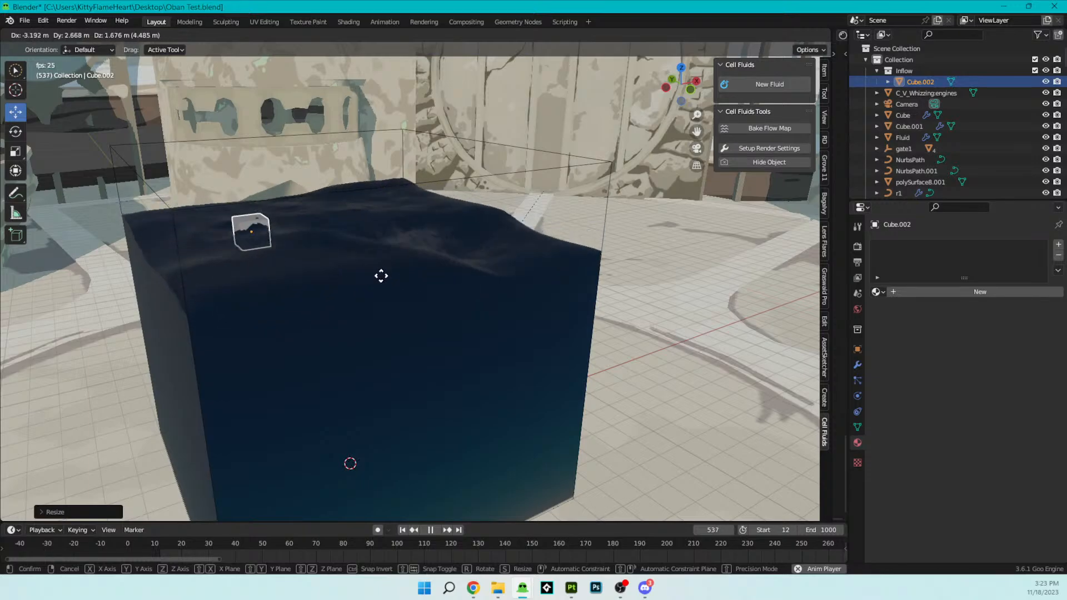
pyautogui.click(442, 274)
# - Add a second mesh cube at the world origin, on the fluid domain's floor
pyautogui.moveTo(442, 273); pyautogui.dragTo(451, 335, button='middle')
pyautogui.hotkey('shift', 'a')
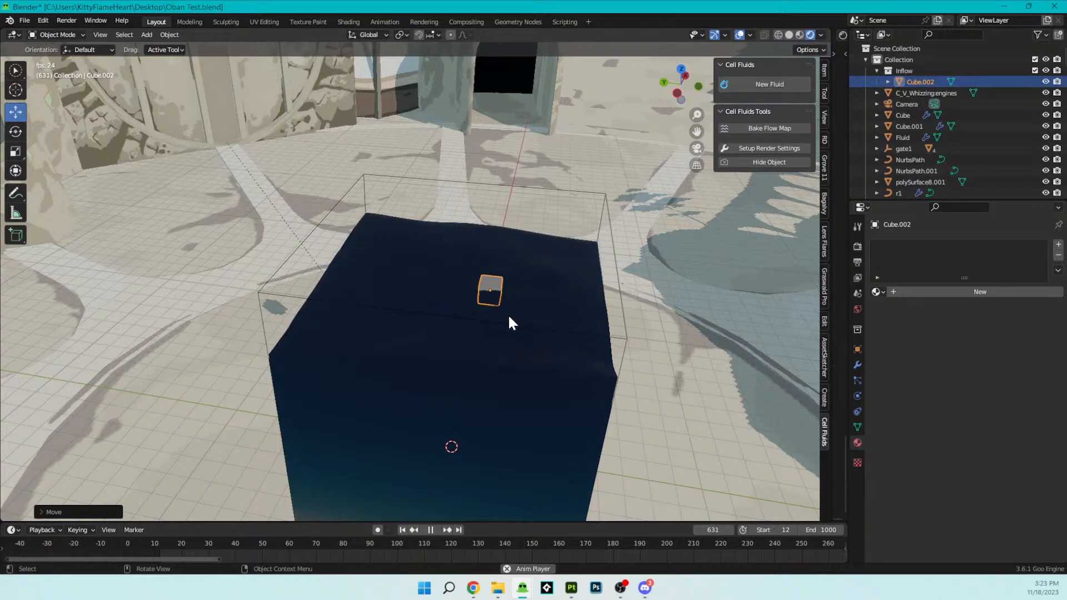
pyautogui.moveTo(548, 372); pyautogui.dragTo(522, 328, button='middle')
pyautogui.hotkey('shift', 'a')
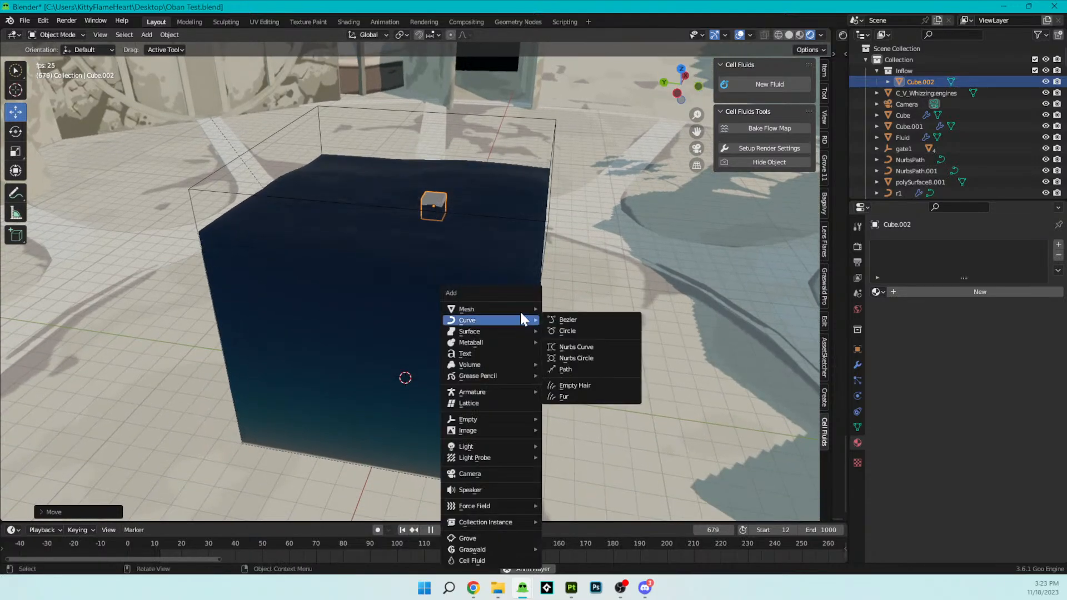
pyautogui.moveTo(518, 309)
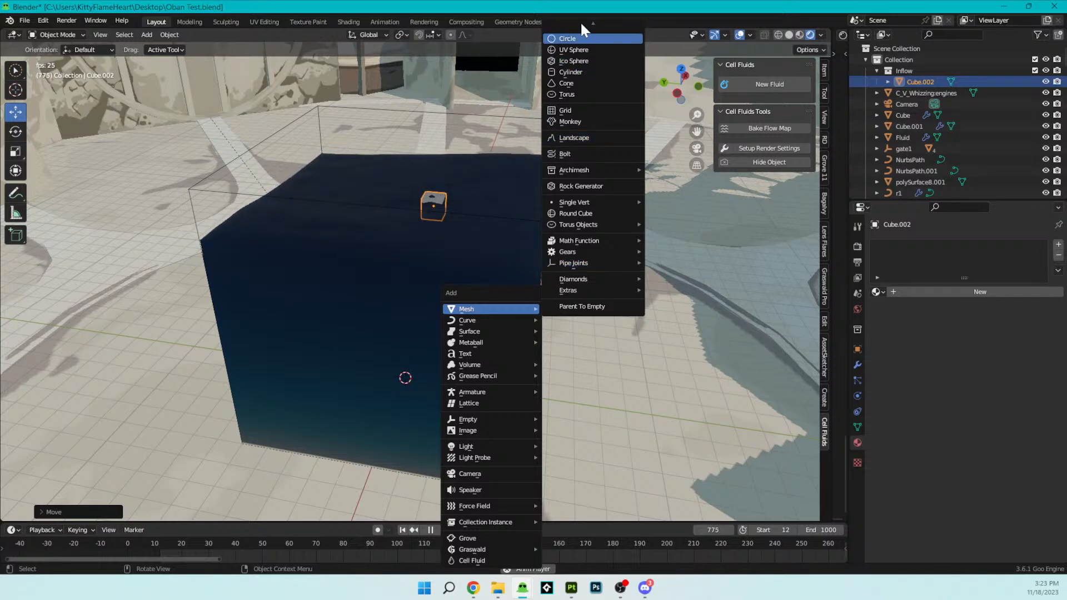
pyautogui.click(572, 37)
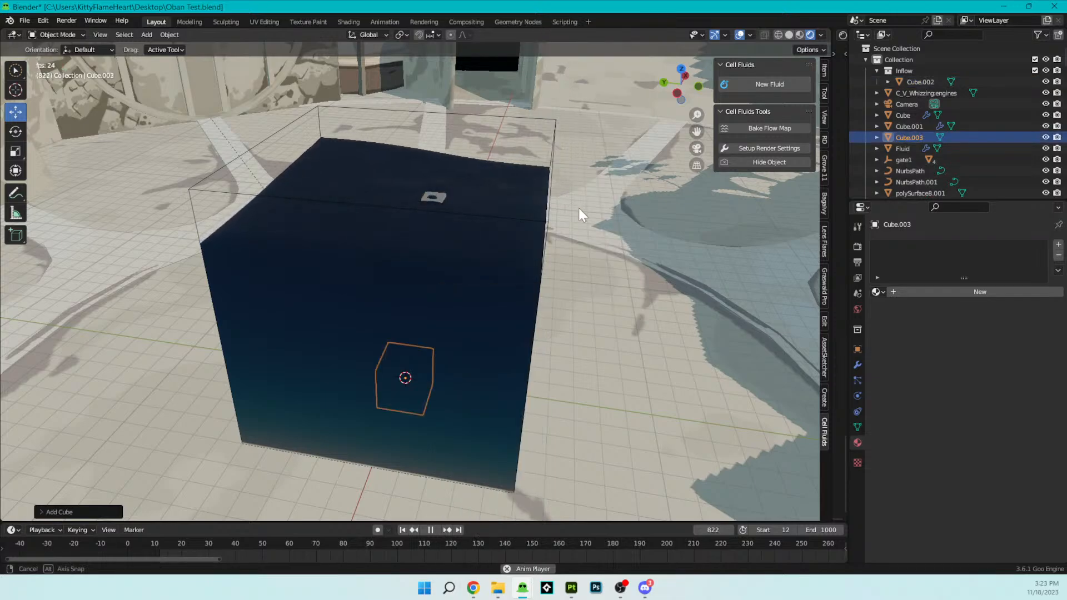
# - Move the new cube sideways to the lower part of the fluid domain's side face
pyautogui.moveTo(578, 208); pyautogui.dragTo(568, 169, button='middle')
pyautogui.keyDown('shift'); pyautogui.moveTo(475, 135); pyautogui.dragTo(489, 172, button='middle'); pyautogui.keyUp('shift')
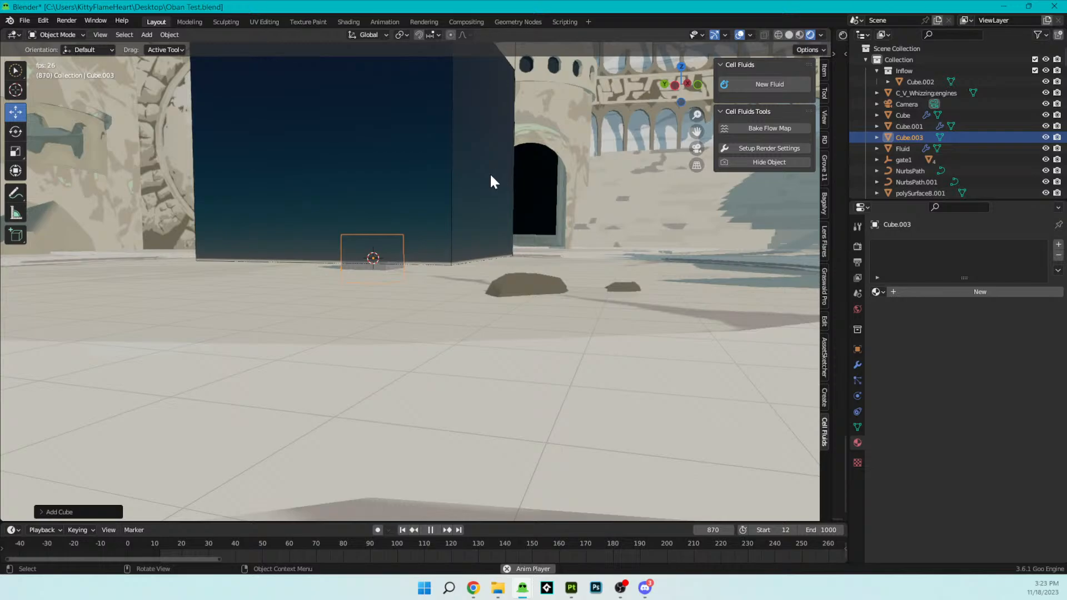
pyautogui.press('g')
pyautogui.click(579, 167)
pyautogui.moveTo(533, 188); pyautogui.dragTo(516, 228, button='middle')
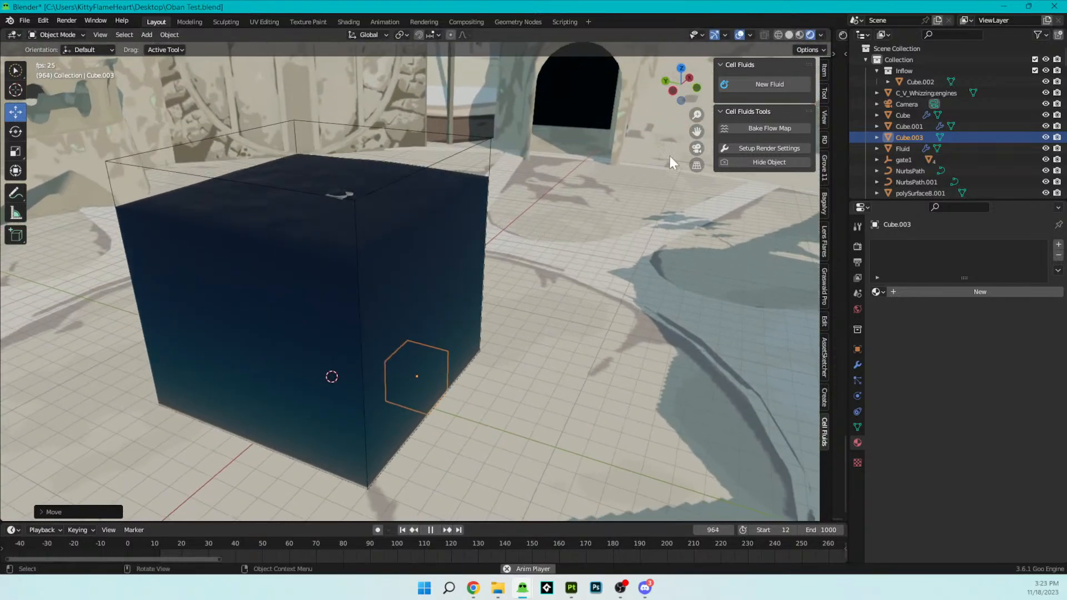
# - Create an Outflow collection for the fluid and move the new cube at the domain's side into it
pyautogui.click(389, 213)
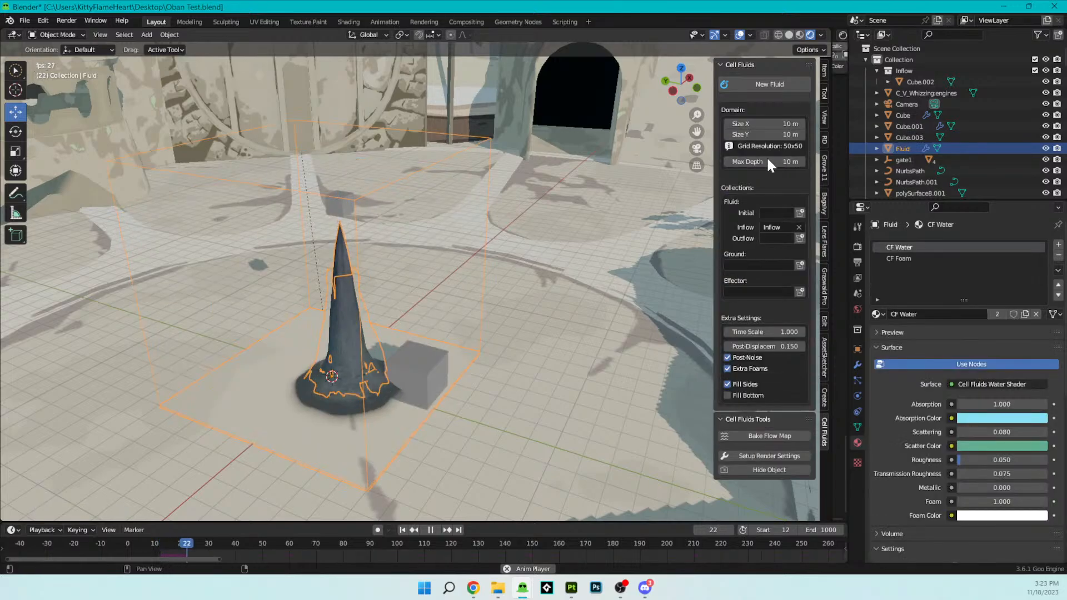
pyautogui.click(800, 238)
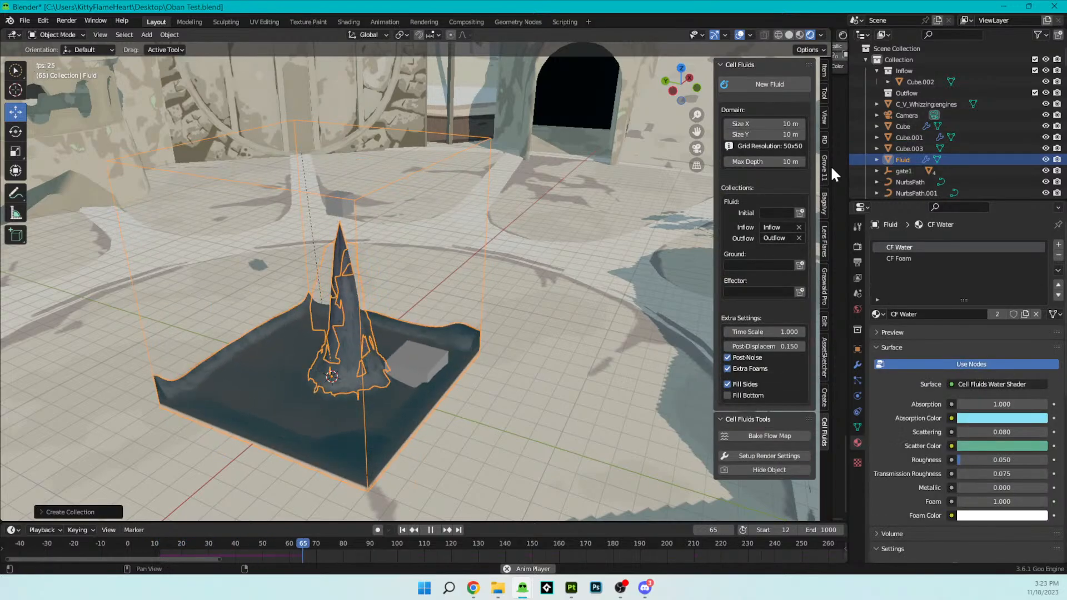
pyautogui.click(418, 366)
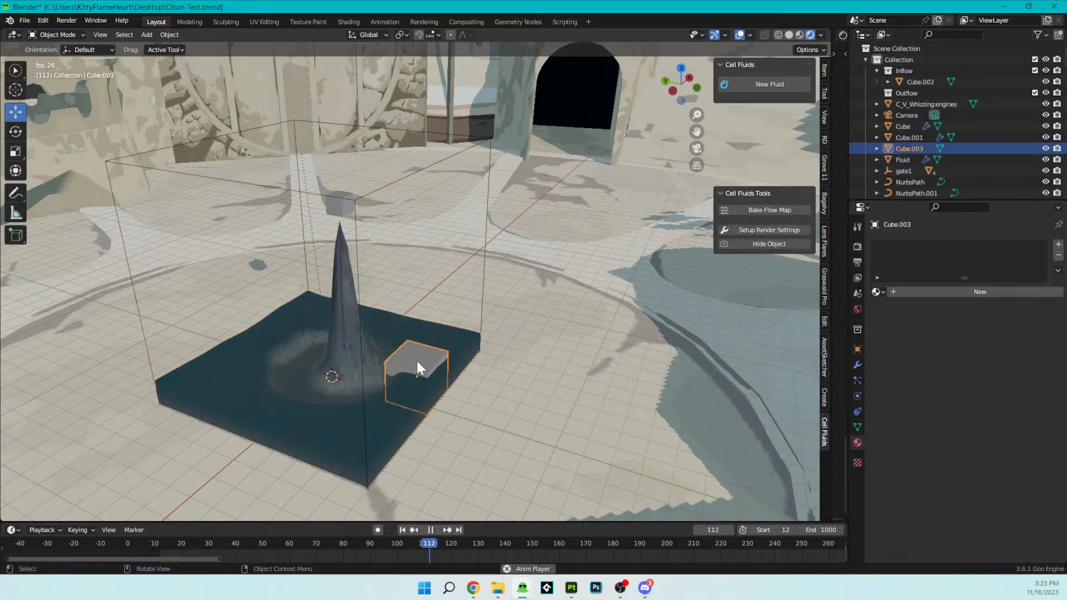
pyautogui.moveTo(908, 143); pyautogui.dragTo(909, 94)
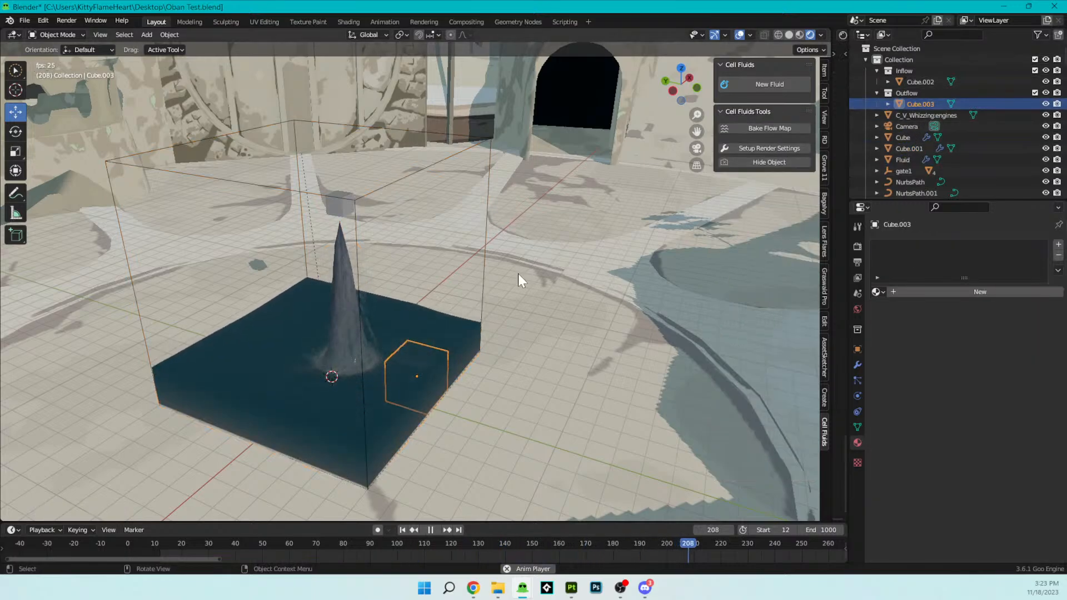
# - Try to scale up the outflow cube inside the water
pyautogui.scroll(5, 429, 349)
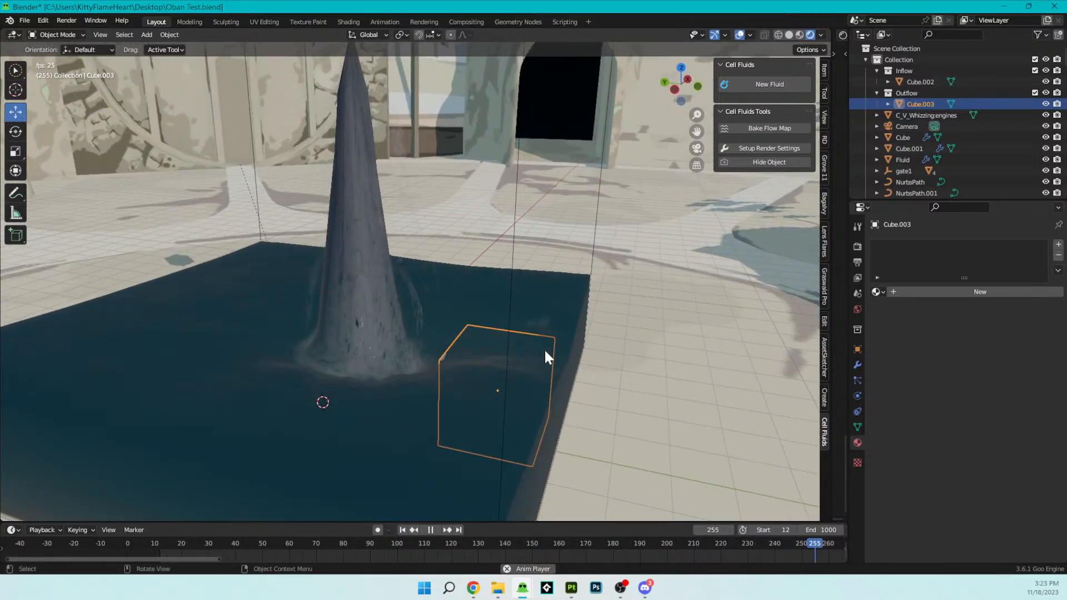
pyautogui.press('s')
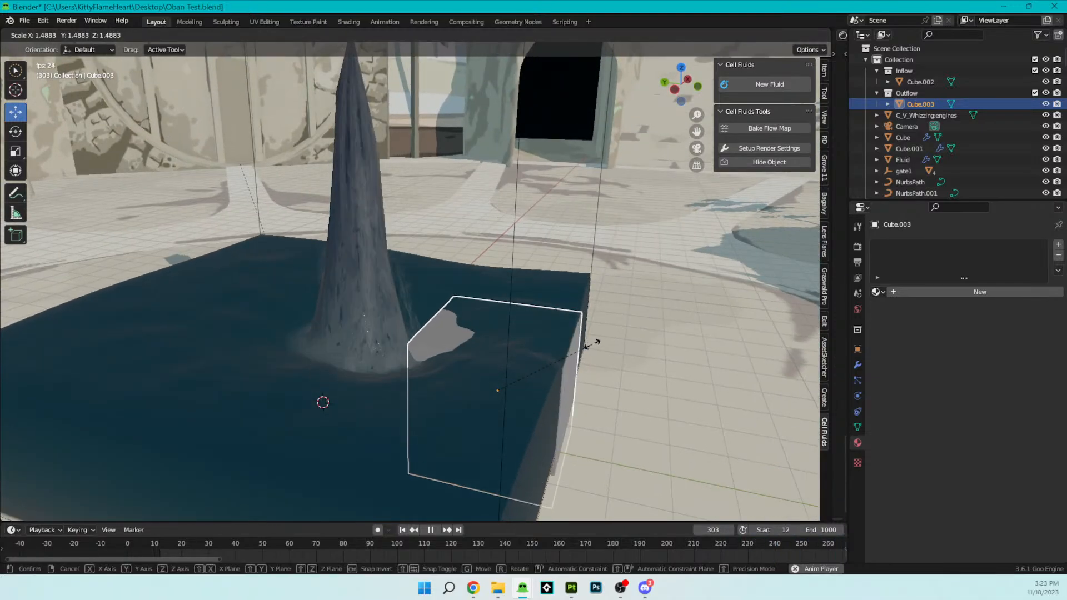
pyautogui.rightClick(592, 344)
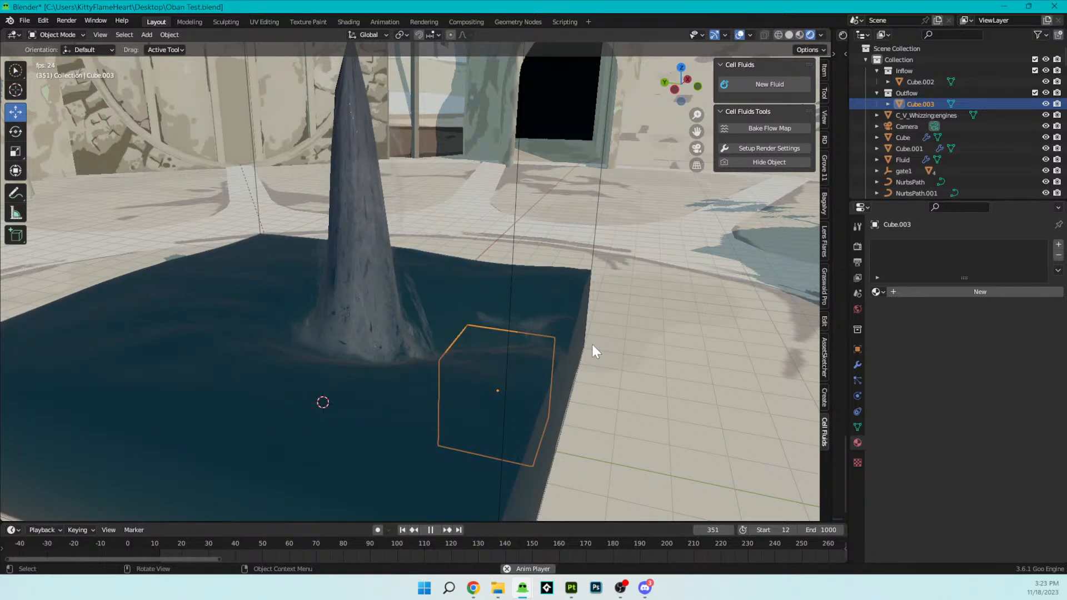
pyautogui.scroll(-3, 342, 346)
pyautogui.moveTo(342, 347); pyautogui.dragTo(434, 169, button='middle')
pyautogui.click(437, 165)
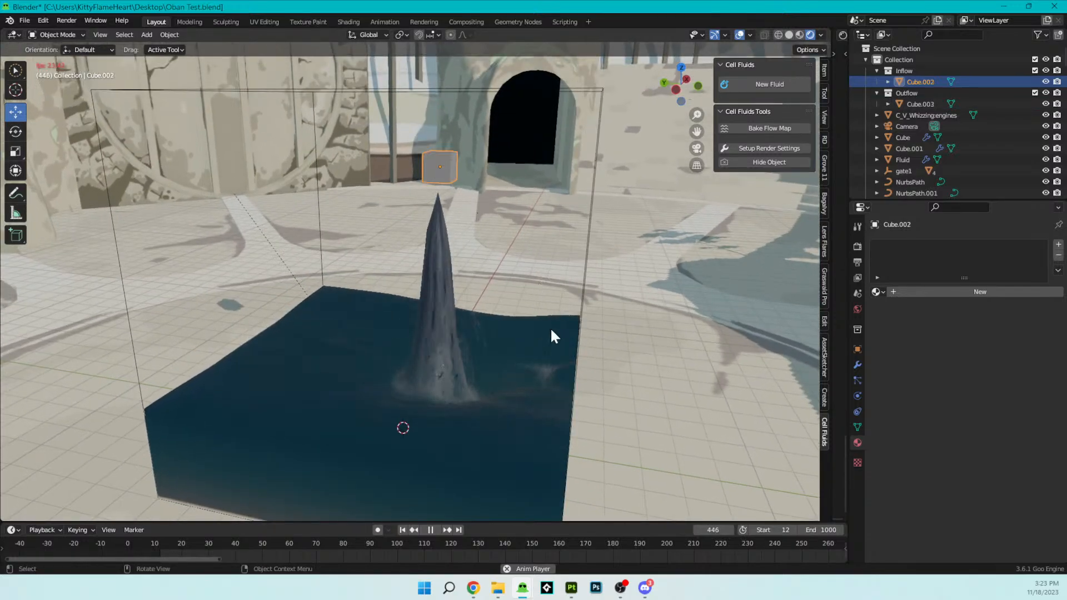
pyautogui.click(856, 366)
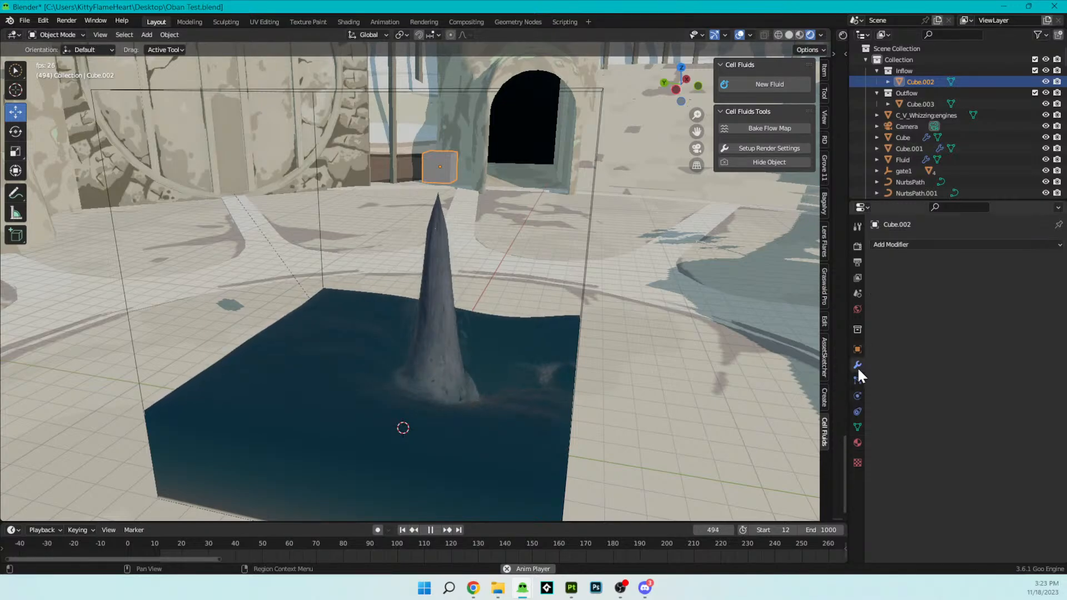
pyautogui.click(856, 380)
pyautogui.click(857, 440)
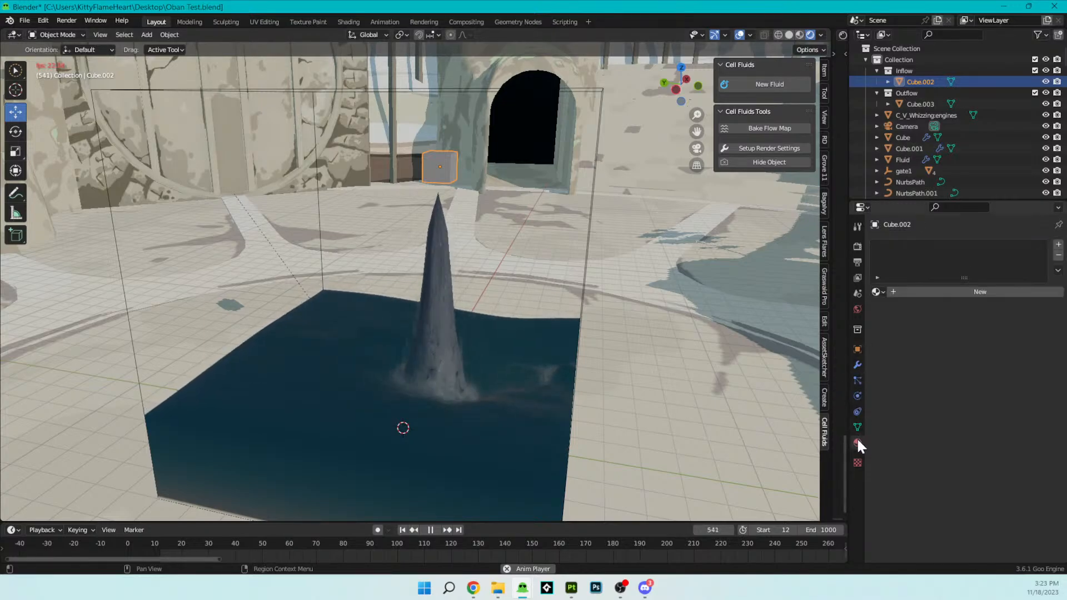
# - Set the fluid's CF Water material to a more saturated cyan absorption color and a deep blue scatter color
pyautogui.click(444, 397)
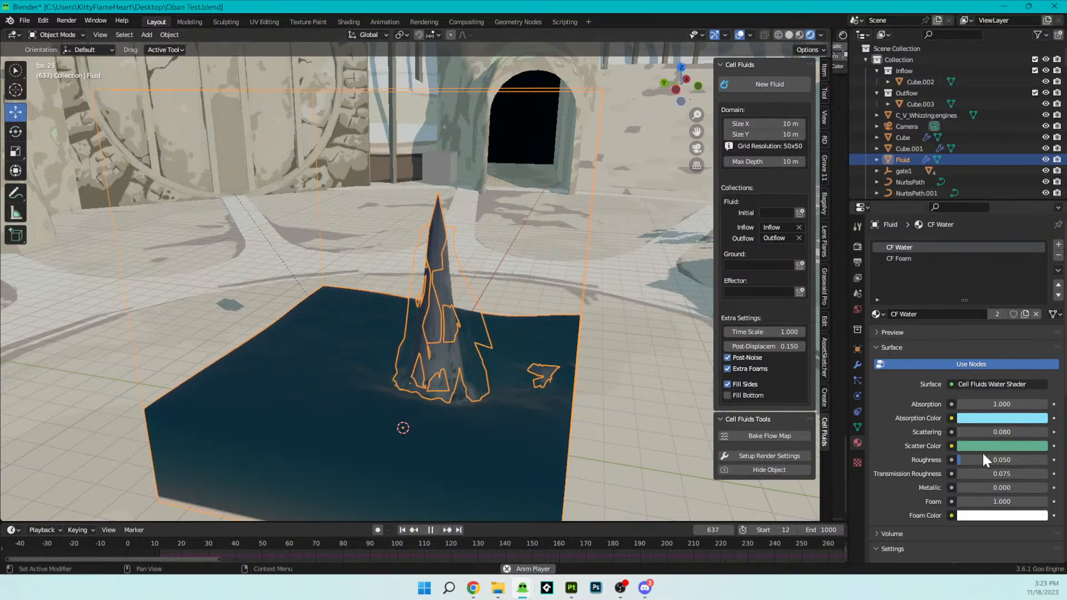
pyautogui.click(986, 419)
pyautogui.moveTo(989, 295)
pyautogui.mouseDown()
pyautogui.moveTo(953, 282)
pyautogui.moveTo(1012, 310)
pyautogui.moveTo(975, 289)
pyautogui.moveTo(998, 293)
pyautogui.moveTo(969, 286)
pyautogui.moveTo(996, 293)
pyautogui.moveTo(1007, 314)
pyautogui.moveTo(988, 323)
pyautogui.moveTo(967, 303)
pyautogui.moveTo(972, 320)
pyautogui.moveTo(973, 290)
pyautogui.moveTo(999, 295)
pyautogui.moveTo(977, 281)
pyautogui.moveTo(992, 267)
pyautogui.mouseUp()
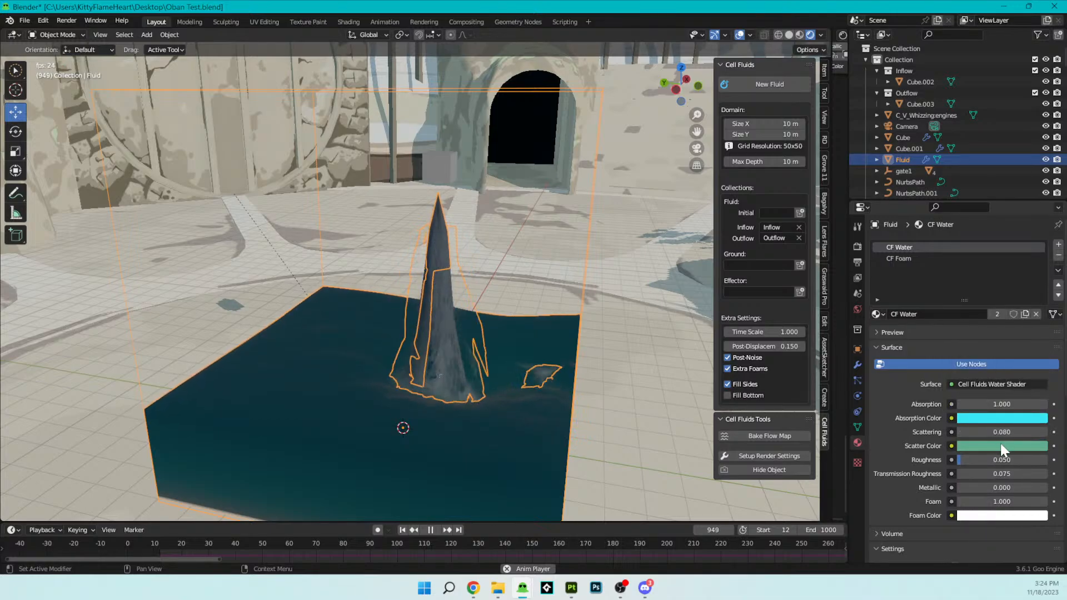
pyautogui.click(1014, 446)
pyautogui.moveTo(982, 310)
pyautogui.mouseDown()
pyautogui.moveTo(954, 345)
pyautogui.moveTo(1001, 288)
pyautogui.moveTo(1022, 354)
pyautogui.moveTo(972, 289)
pyautogui.moveTo(1011, 290)
pyautogui.mouseUp()
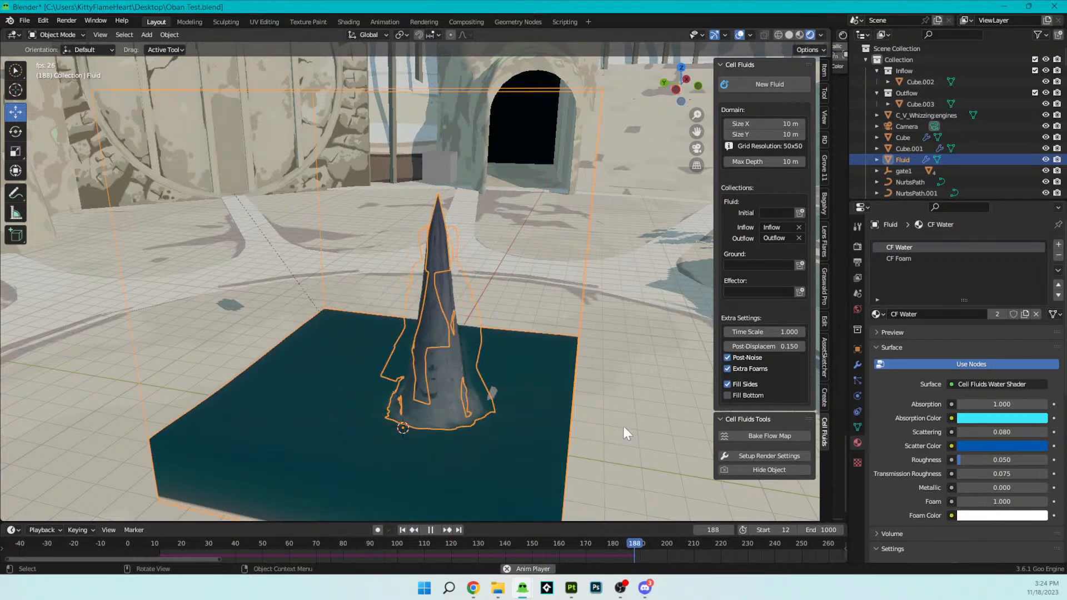
pyautogui.click(984, 515)
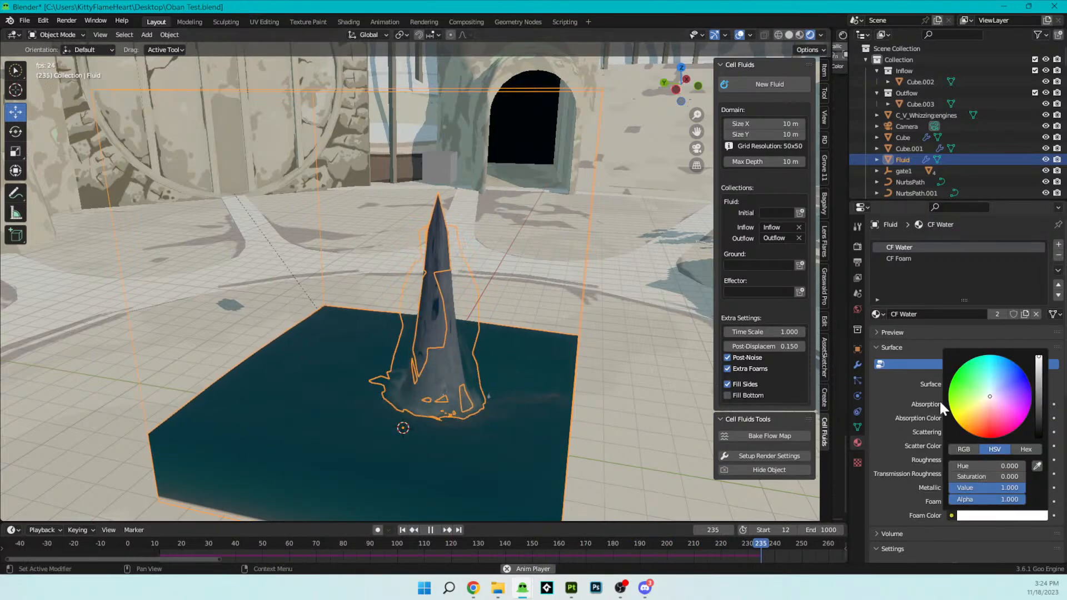
# - Add a monkey mesh and move it above the water near the fluid domain's rear corner
pyautogui.hotkey('shift', 'a')
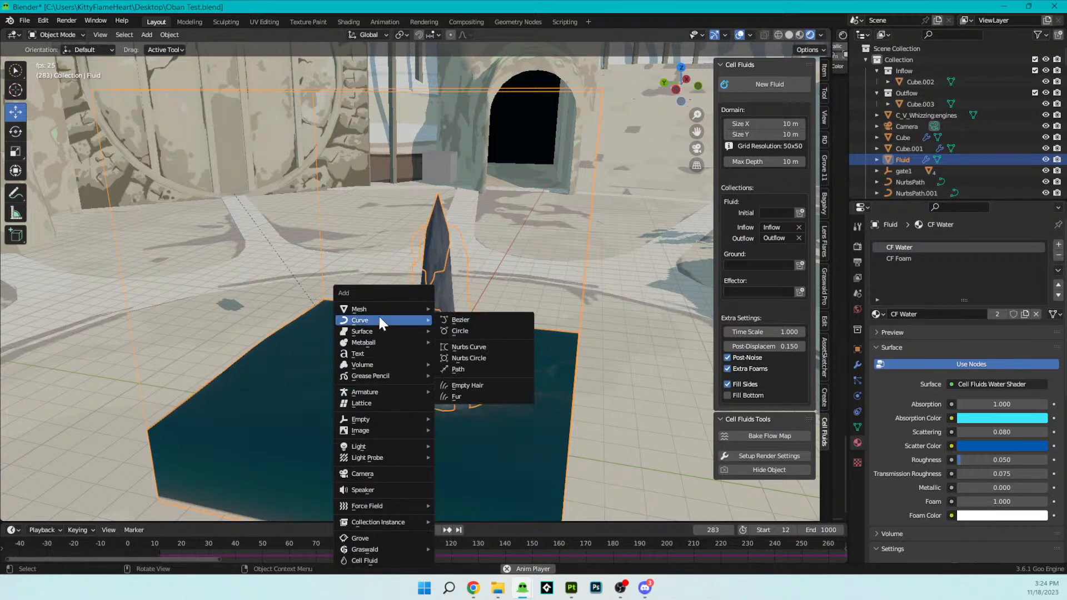
pyautogui.moveTo(381, 309)
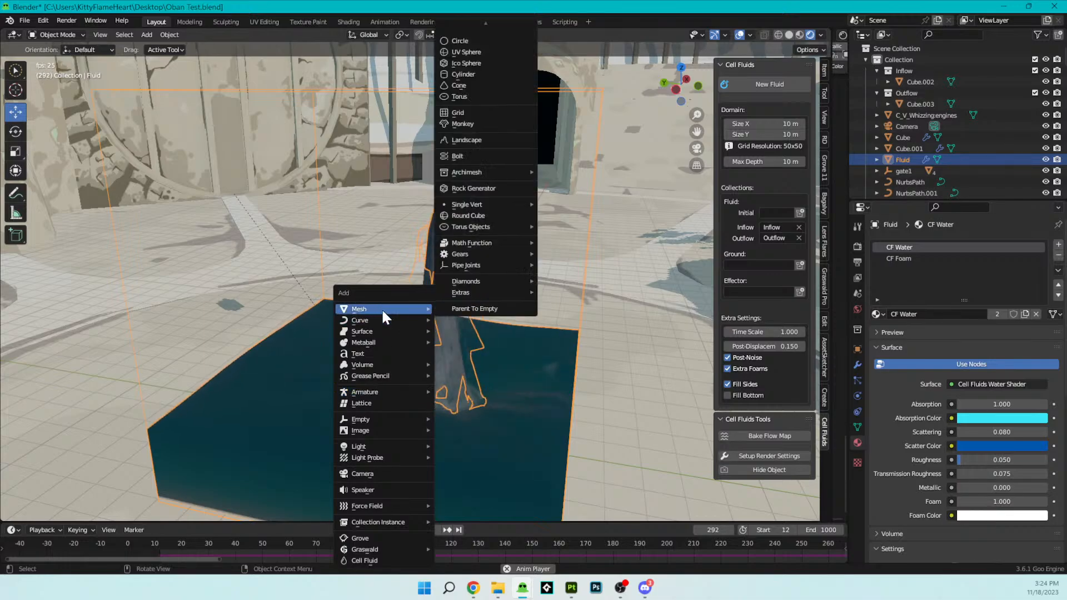
pyautogui.click(476, 123)
pyautogui.press('g')
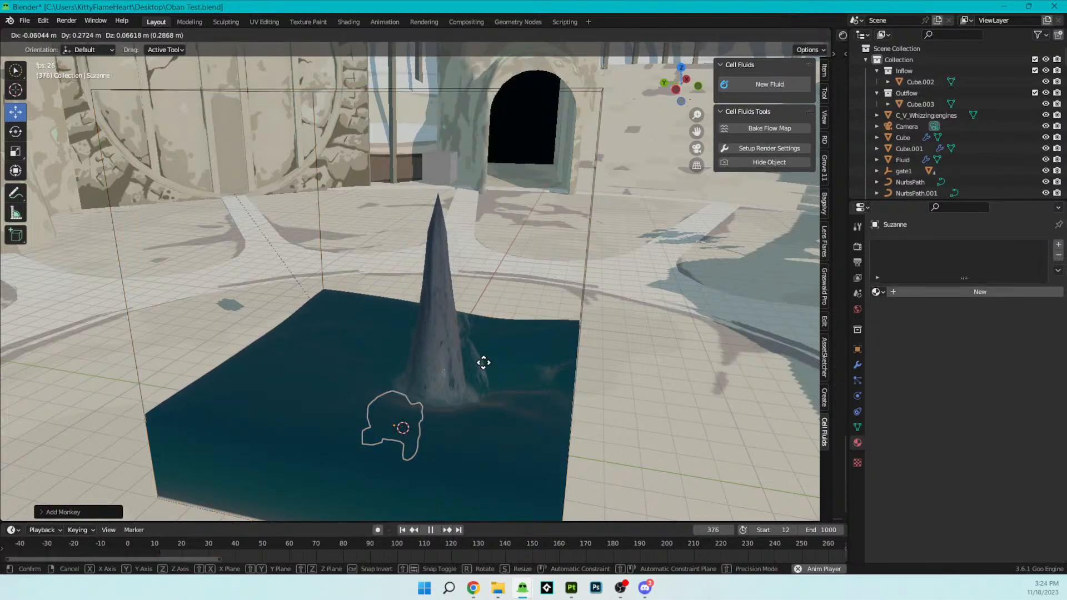
pyautogui.click(362, 242)
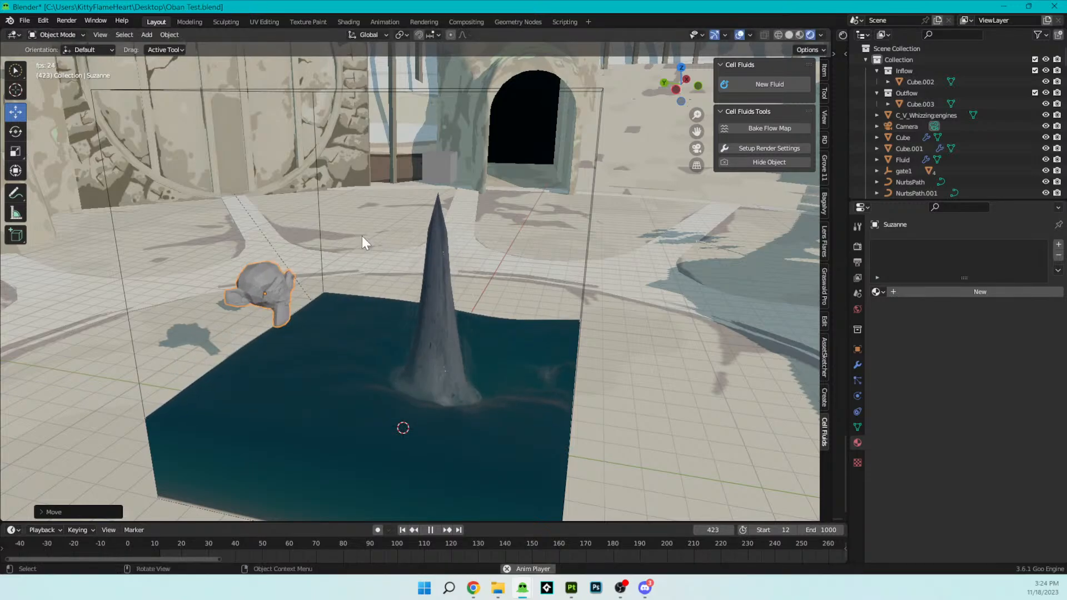
pyautogui.press('g')
pyautogui.click(461, 255)
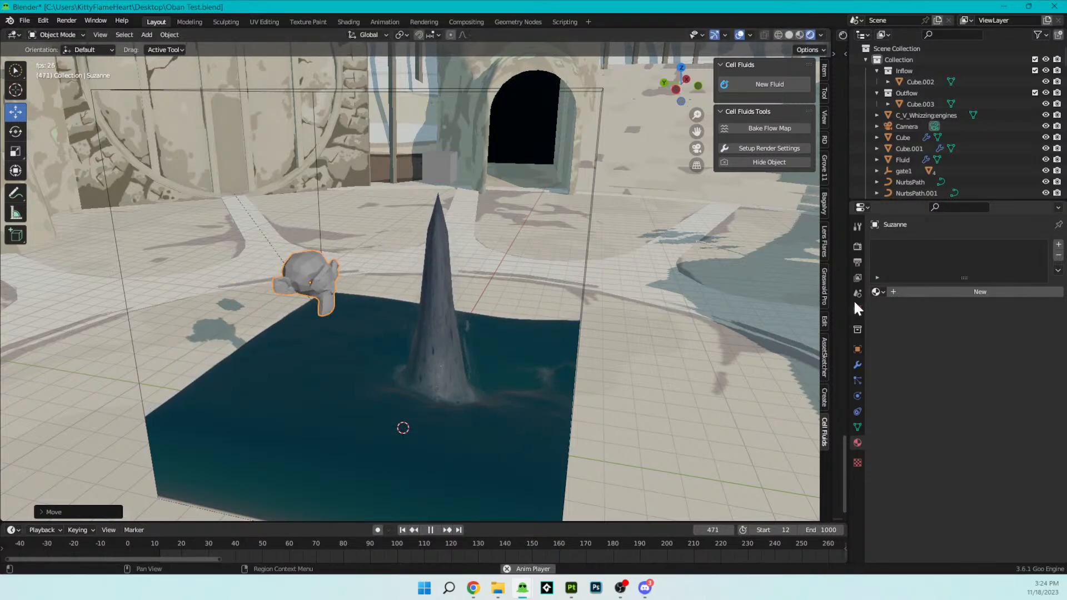
# - Create a Ground collection for the fluid containing the monkey, and dip the monkey into the water and lift it out to test it
pyautogui.click(509, 388)
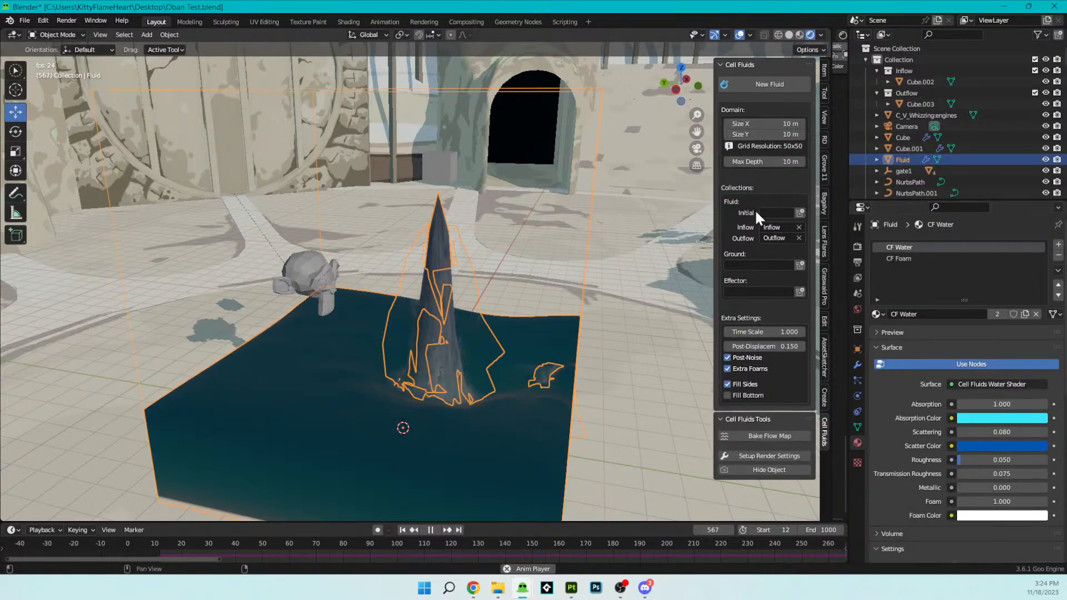
pyautogui.click(798, 265)
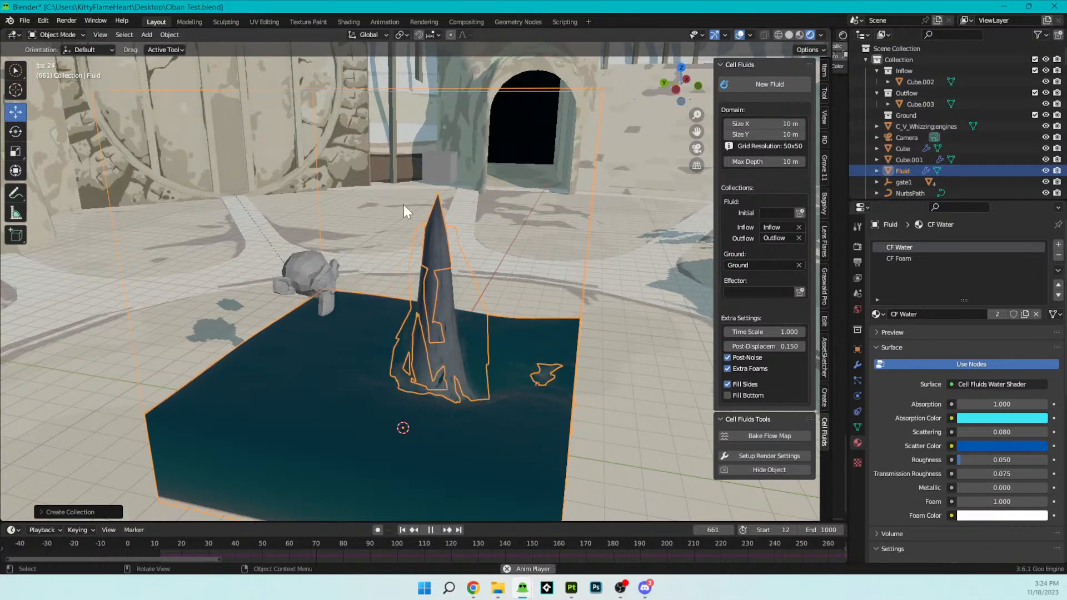
pyautogui.click(308, 252)
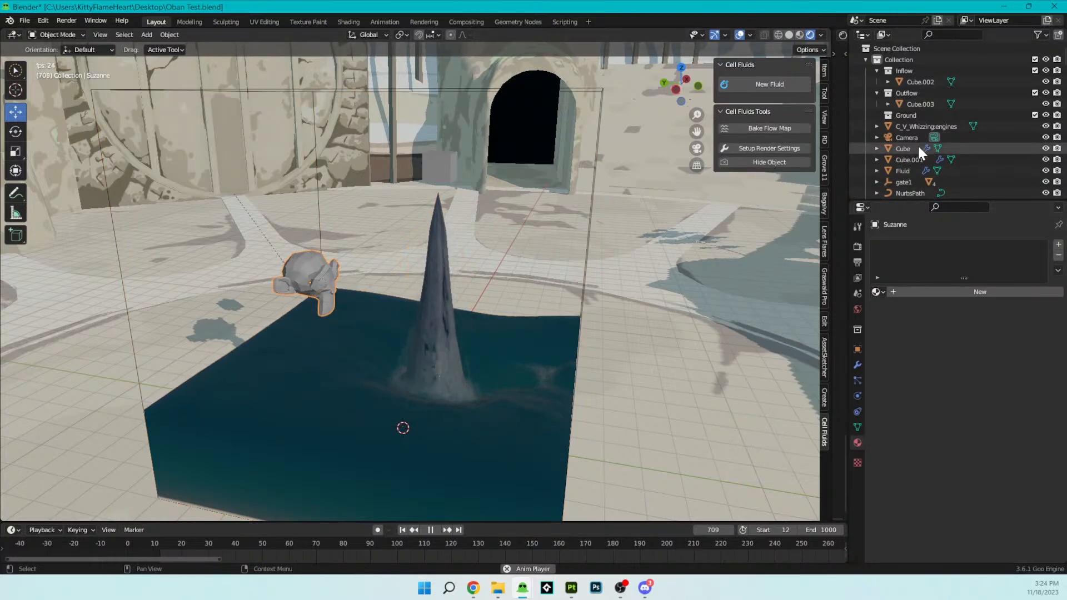
pyautogui.scroll(-15, 925, 121)
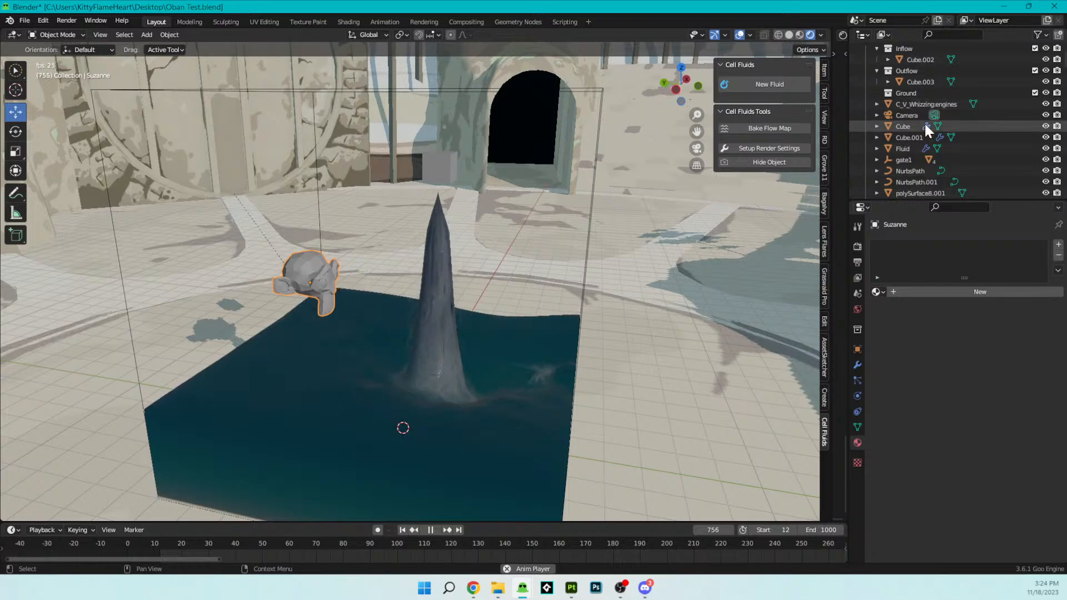
pyautogui.scroll(-10, 925, 128)
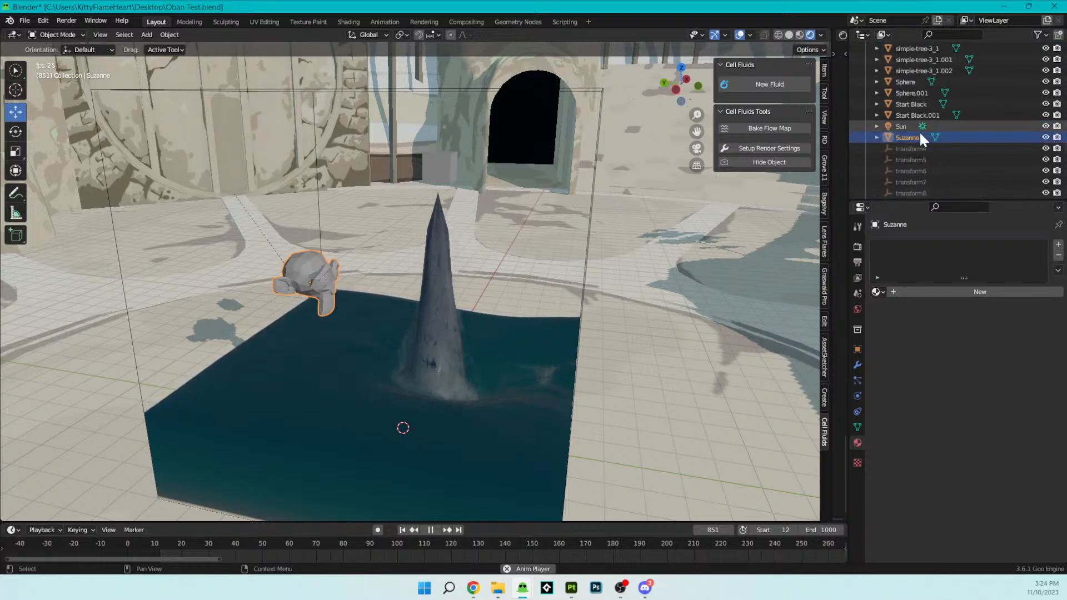
pyautogui.moveTo(916, 137); pyautogui.dragTo(924, 114)
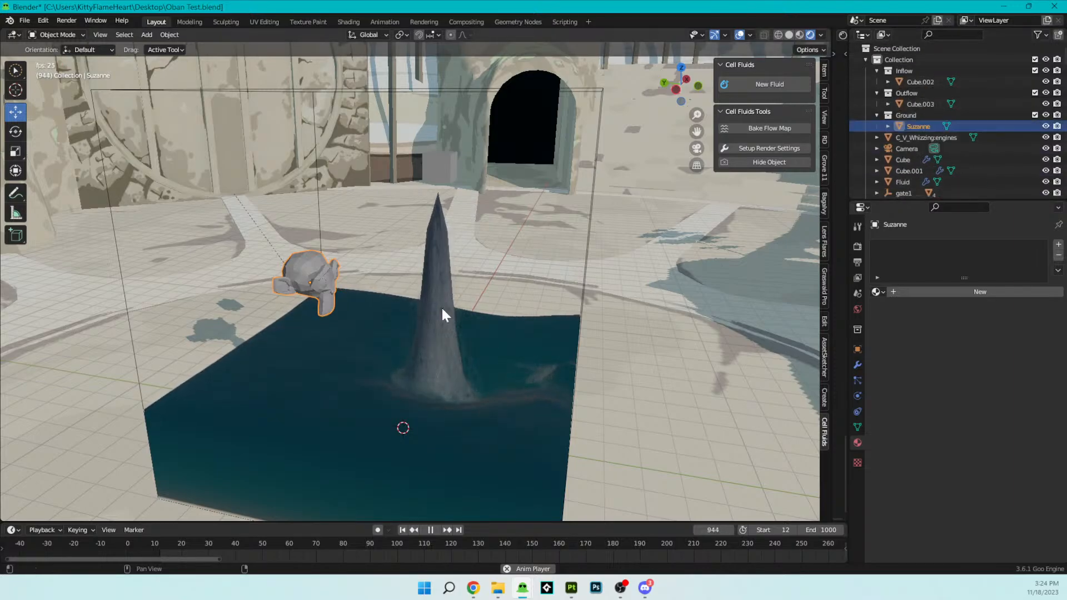
pyautogui.press('g')
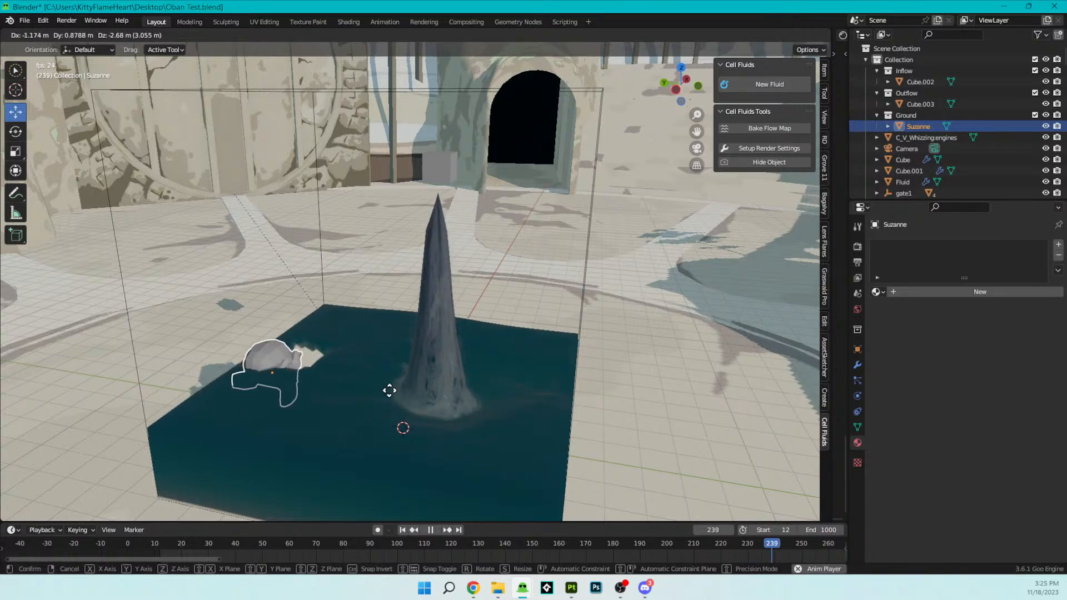
pyautogui.click(397, 332)
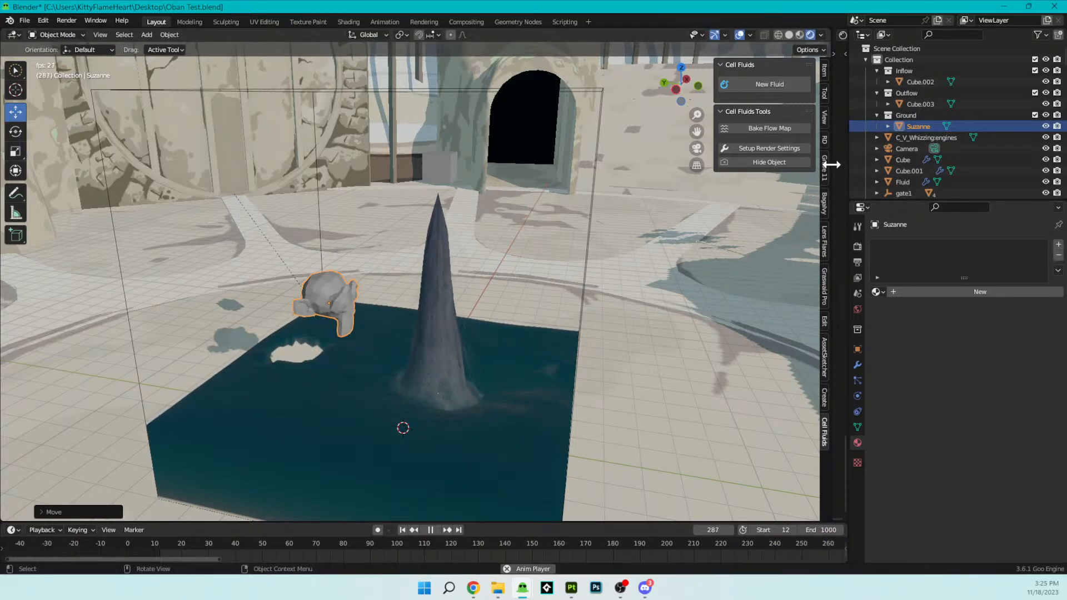
# - Create an Effector collection for the fluid and transfer the monkey from the Ground collection into it
pyautogui.click(436, 378)
pyautogui.click(800, 292)
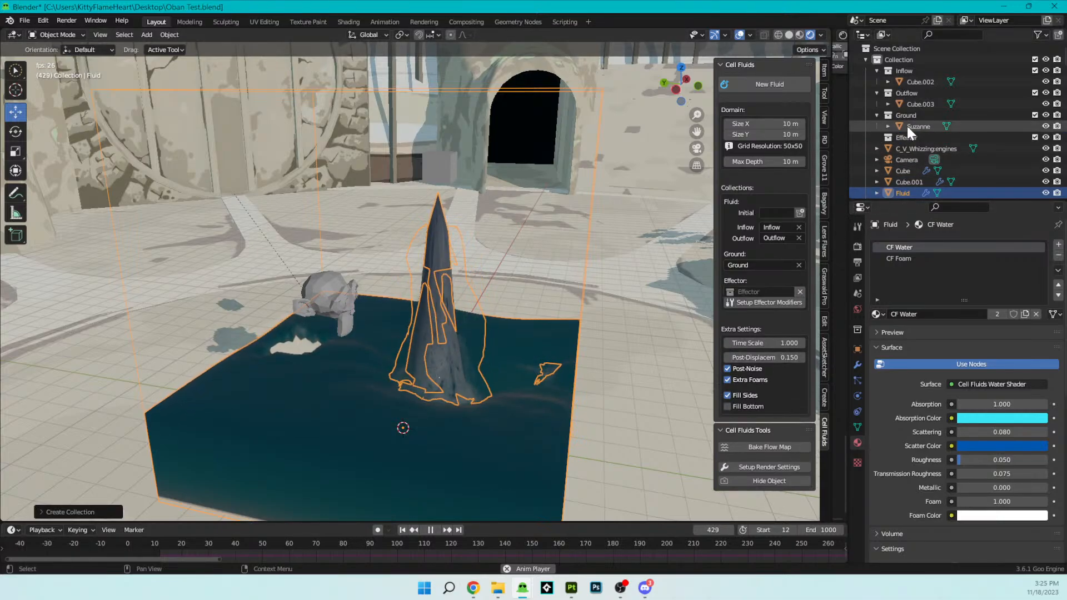
pyautogui.moveTo(909, 127); pyautogui.dragTo(903, 135)
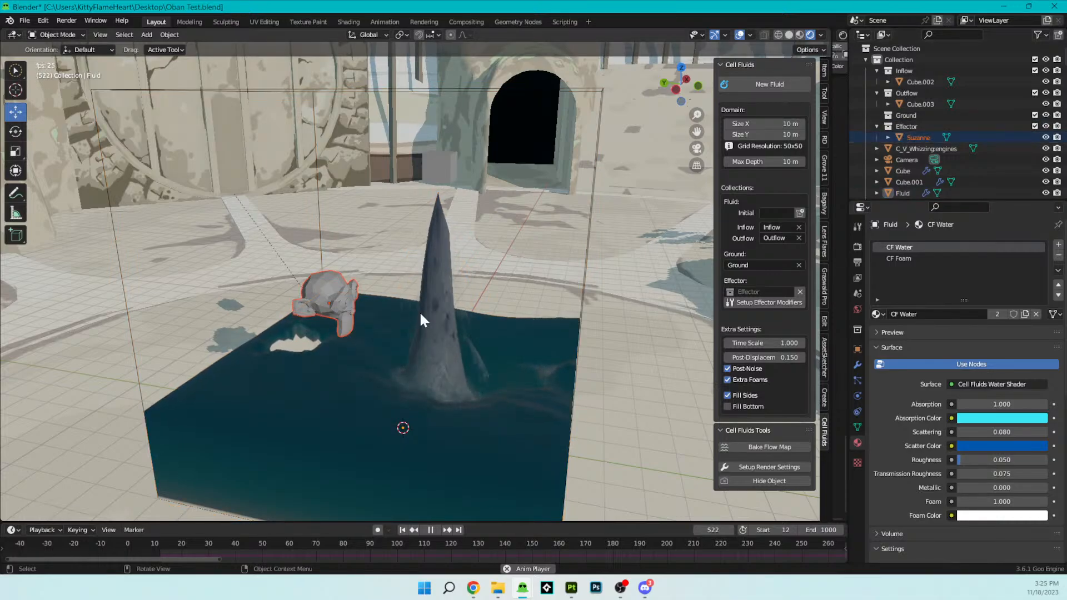
# - Move the monkey through the water and place it next to the base of the falling water column
pyautogui.press('g')
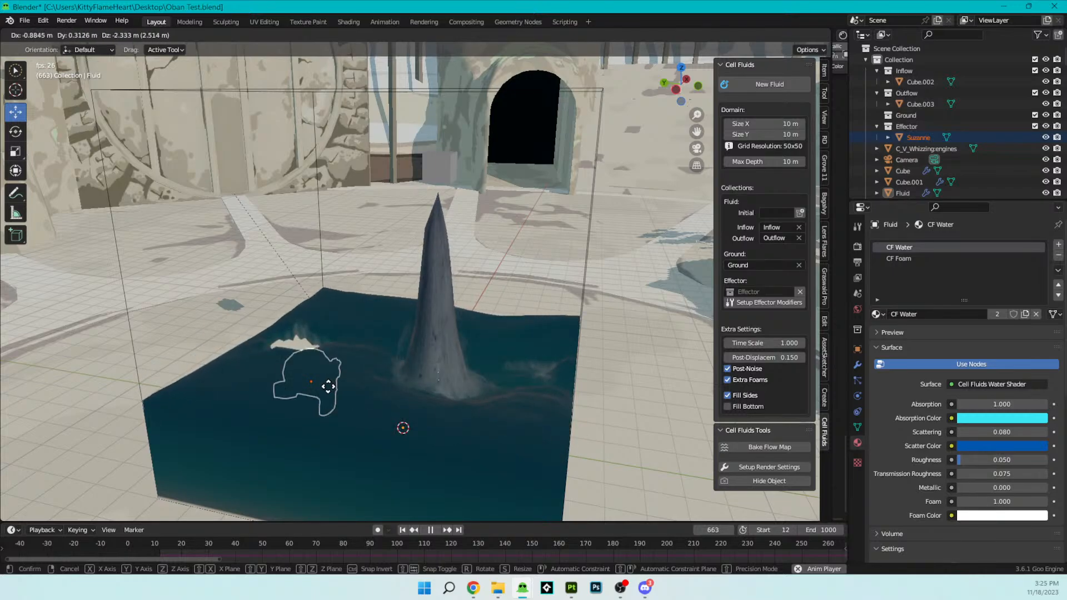
pyautogui.click(413, 384)
pyautogui.keyDown('shift'); pyautogui.moveTo(448, 411); pyautogui.dragTo(361, 272, button='middle'); pyautogui.keyUp('shift')
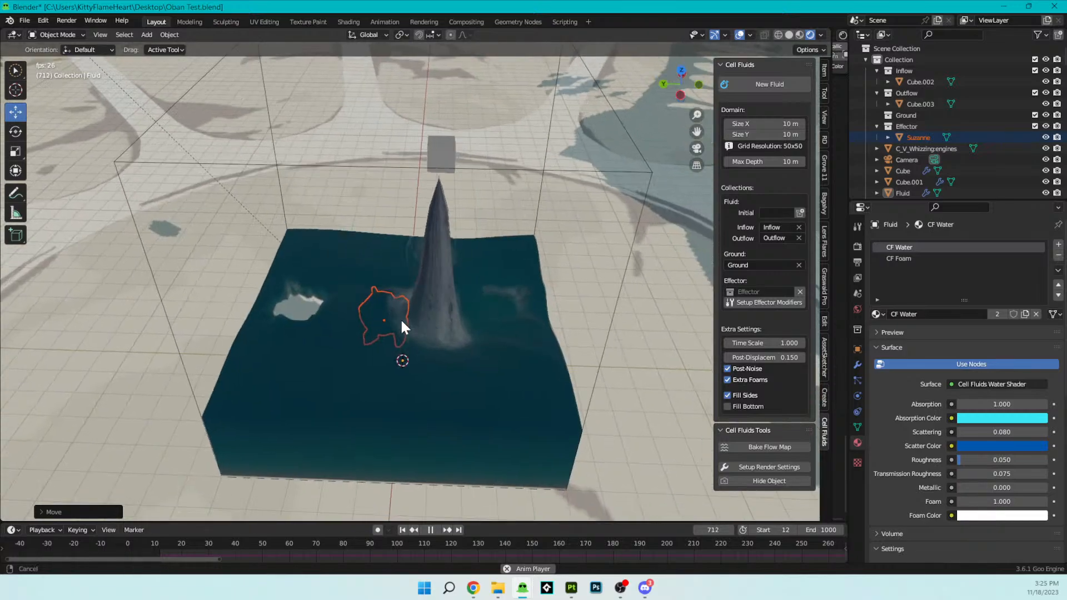
pyautogui.scroll(2, 412, 320)
pyautogui.press('g')
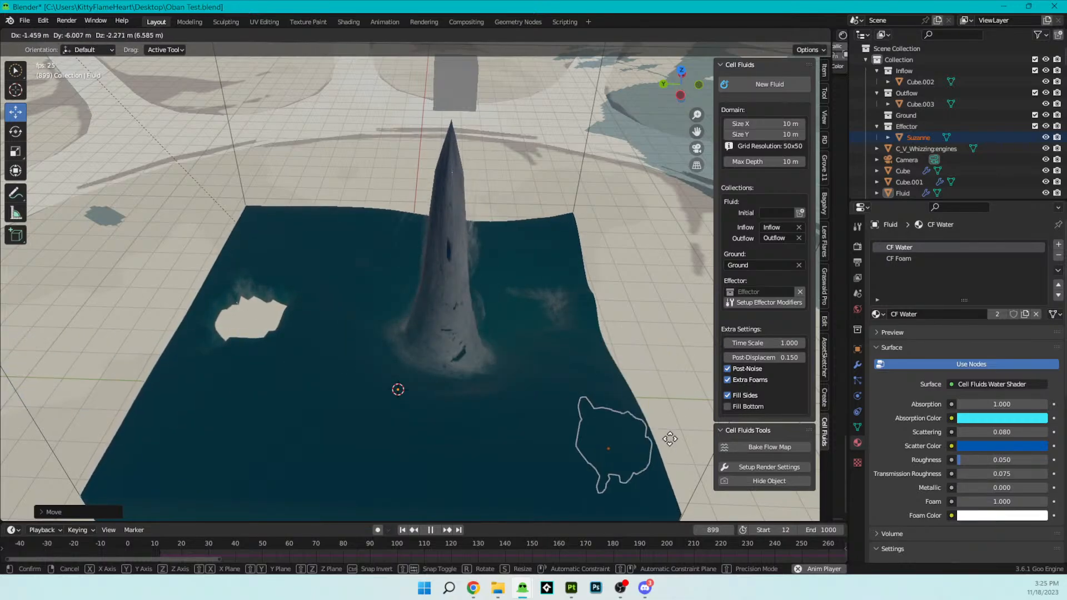
pyautogui.click(511, 383)
pyautogui.moveTo(512, 383); pyautogui.dragTo(458, 356, button='middle')
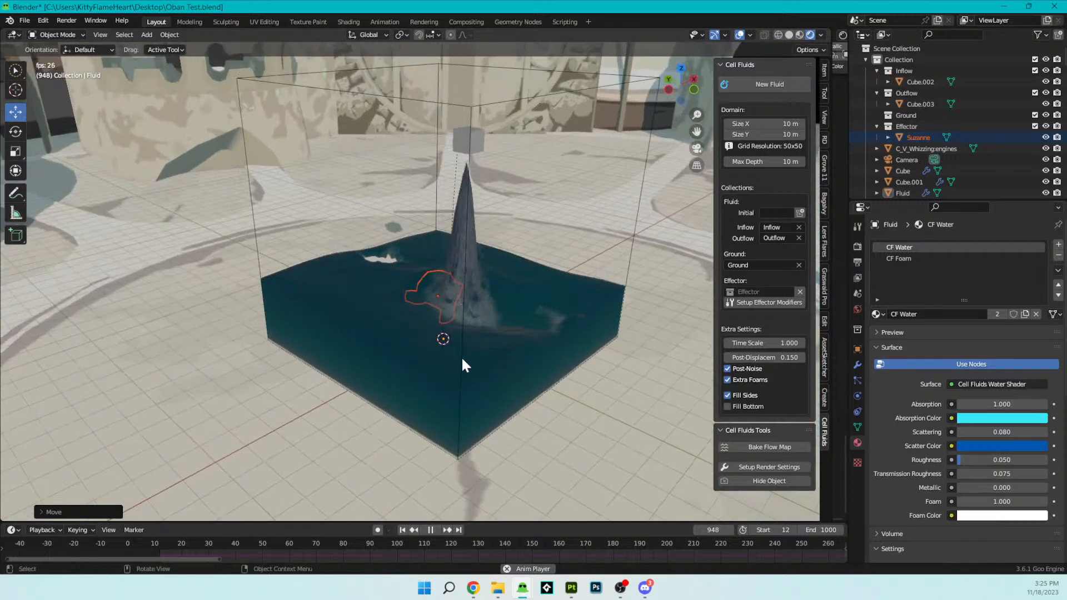
# - Set the fluid's time scale to 0.140 and its post-displacement to 0.240
pyautogui.scroll(2, 460, 355)
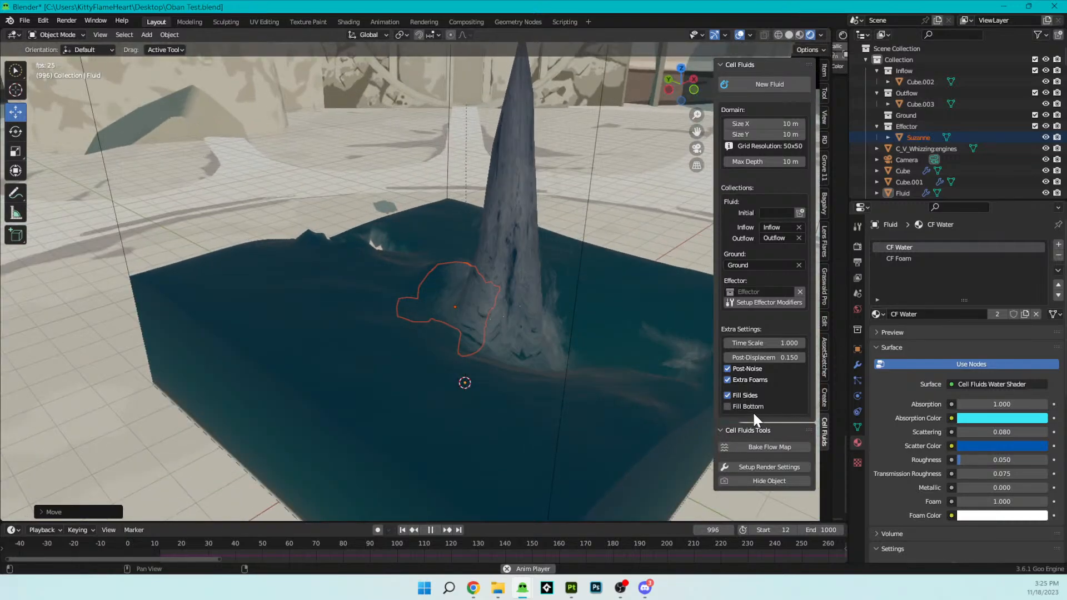
pyautogui.moveTo(759, 358)
pyautogui.mouseDown()
pyautogui.moveTo(945, 359)
pyautogui.moveTo(729, 358)
pyautogui.moveTo(765, 359)
pyautogui.moveTo(745, 343)
pyautogui.mouseUp()
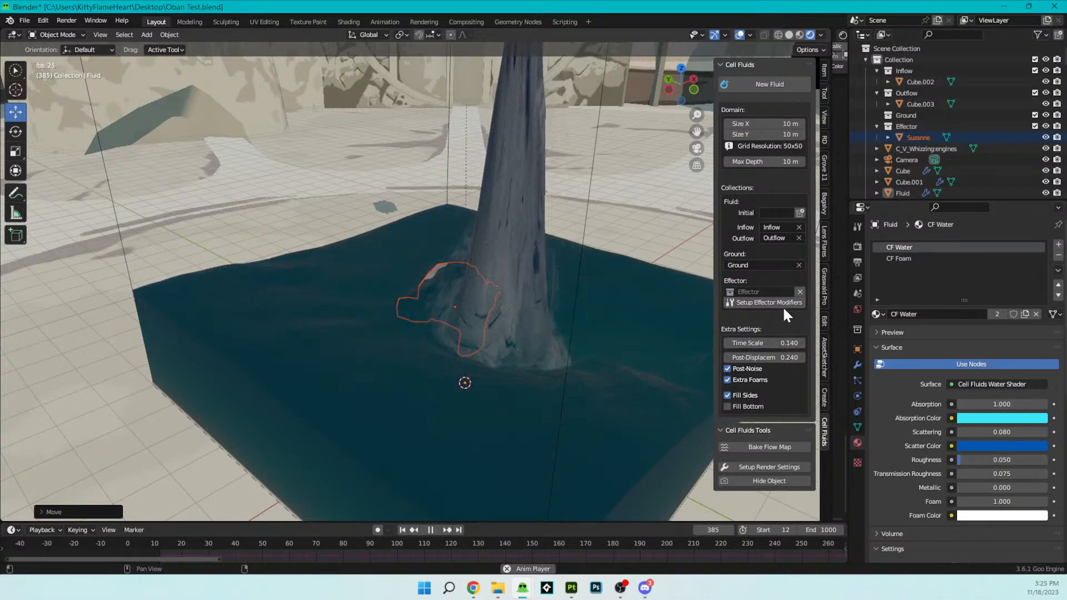
# - Move the monkey through the water away from the falling column and lift it partly above the surface to test the effector
pyautogui.press('g')
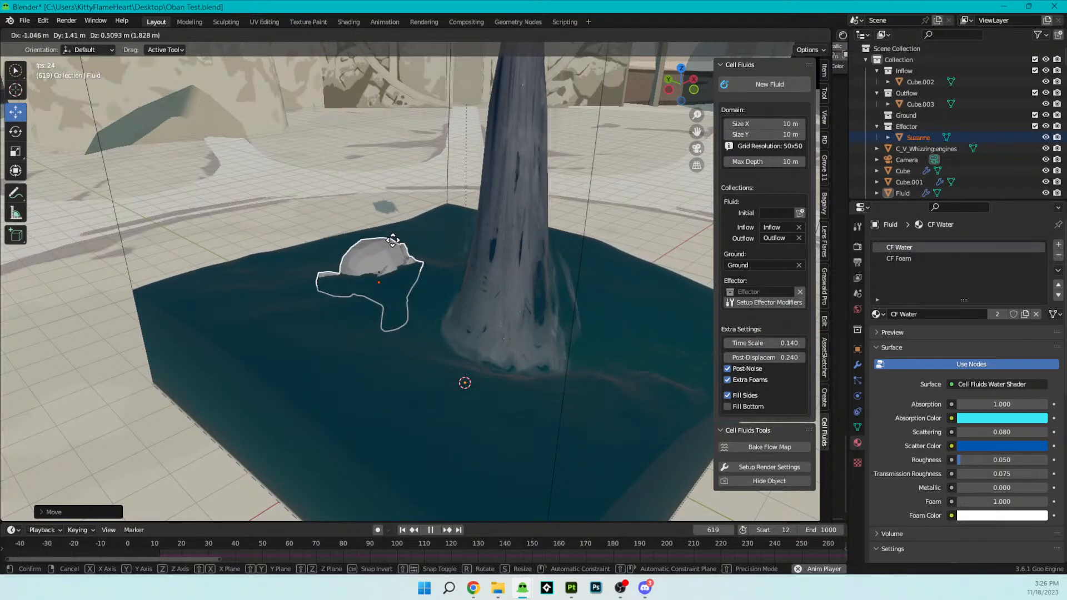
pyautogui.click(392, 239)
pyautogui.moveTo(392, 239); pyautogui.dragTo(484, 292, button='middle')
pyautogui.press('g')
pyautogui.click(420, 287)
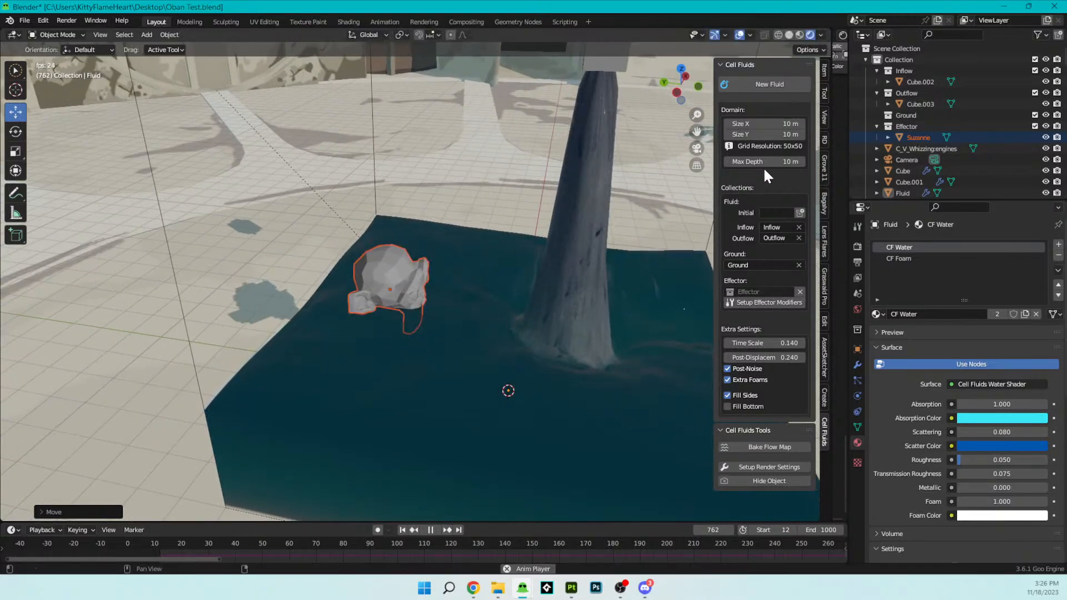
pyautogui.moveTo(762, 134); pyautogui.dragTo(782, 134)
pyautogui.rightClick(752, 135)
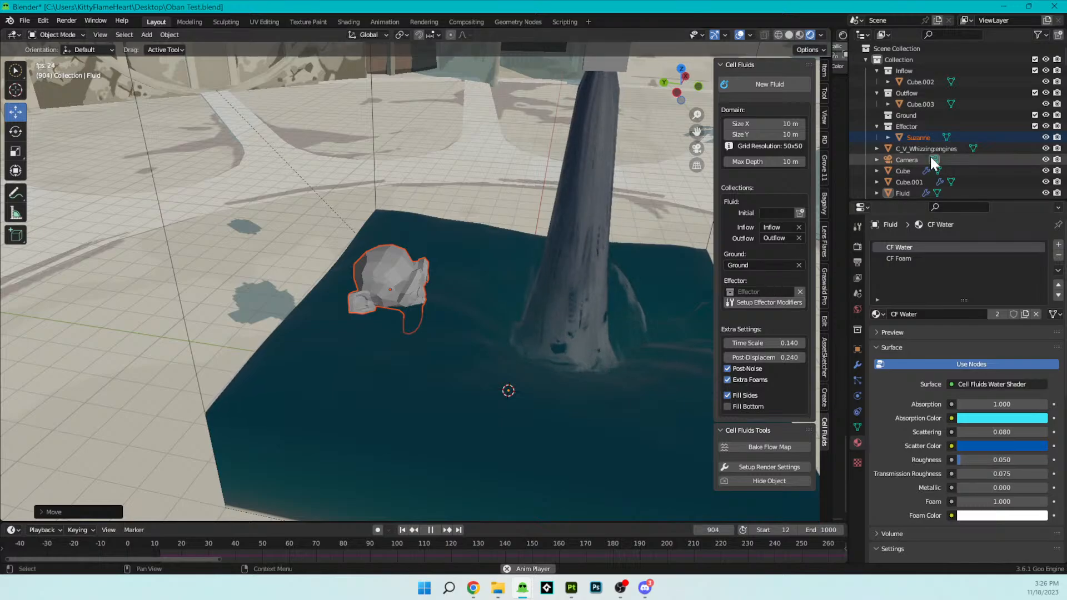
# - Transfer the monkey from the Effector collection into the Ground collection, and enlarge it next to the falling water column
pyautogui.moveTo(911, 136)
pyautogui.mouseDown()
pyautogui.moveTo(911, 183)
pyautogui.moveTo(906, 117)
pyautogui.mouseUp()
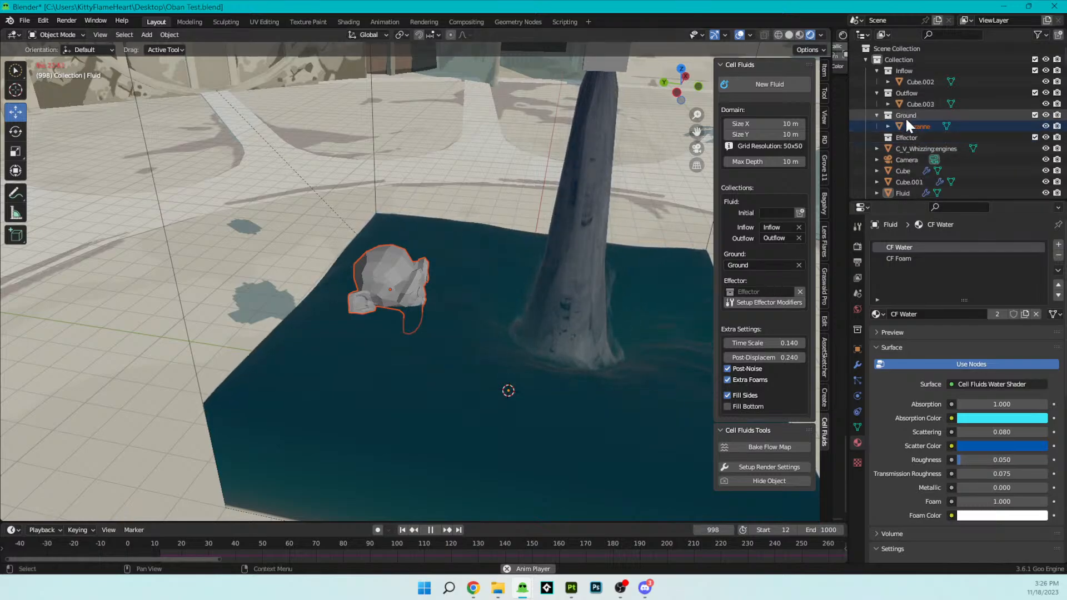
pyautogui.press('g')
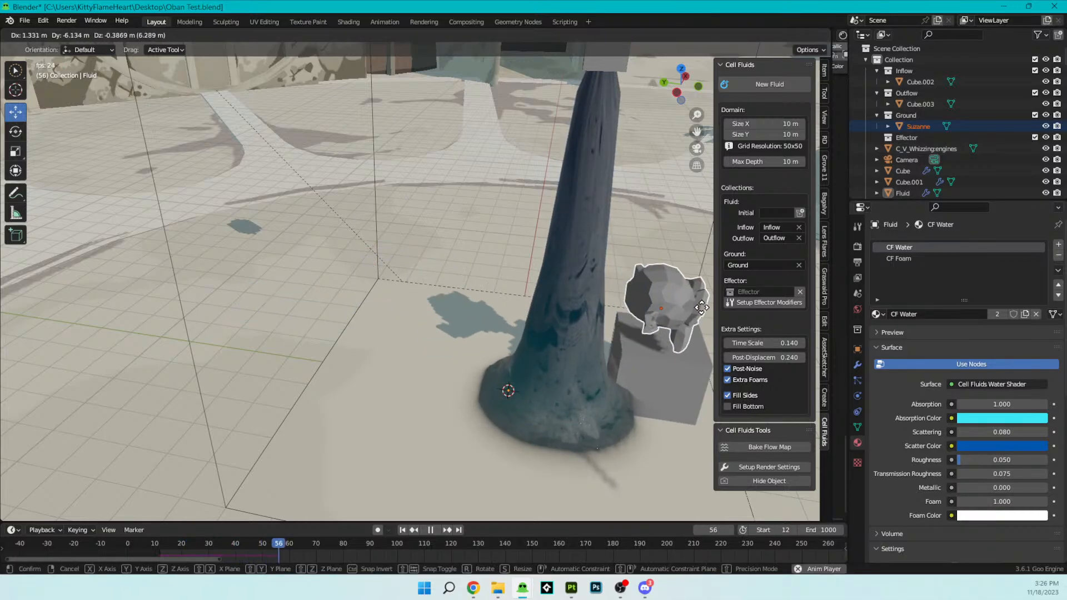
pyautogui.click(618, 220)
pyautogui.press('s')
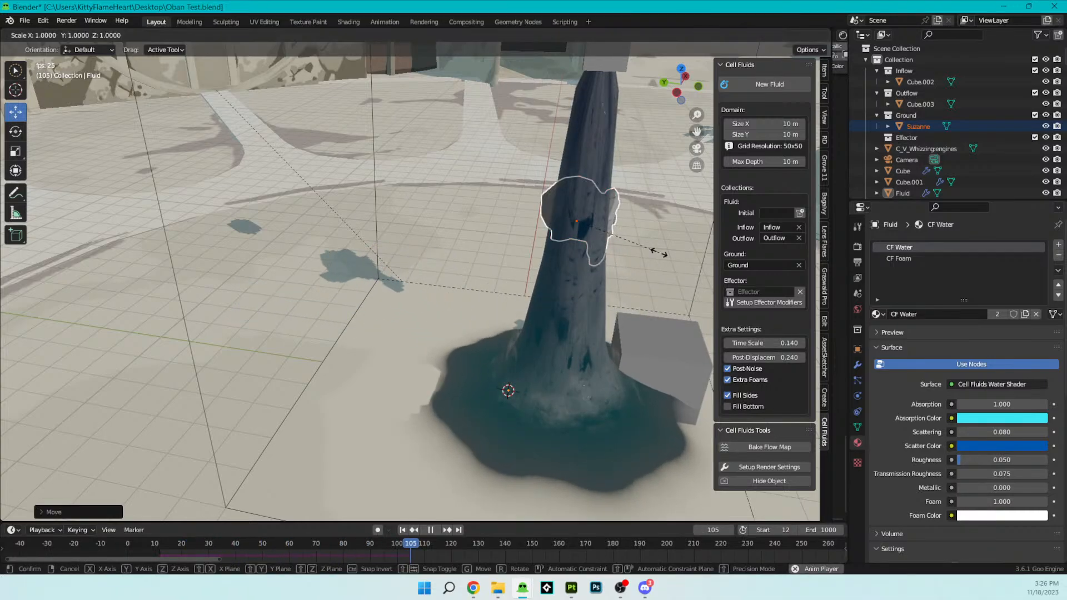
pyautogui.click(723, 280)
# - Place the enlarged monkey directly under the falling water and restart the simulation from the first frame
pyautogui.moveTo(723, 280); pyautogui.dragTo(452, 278, button='middle')
pyautogui.scroll(5, 453, 277)
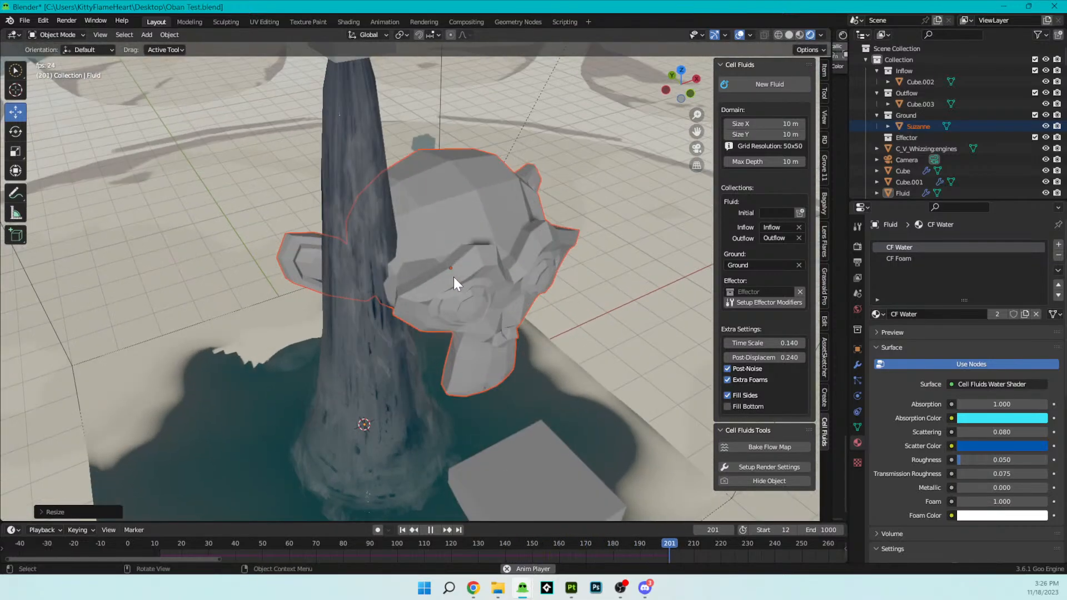
pyautogui.press('g')
pyautogui.click(377, 301)
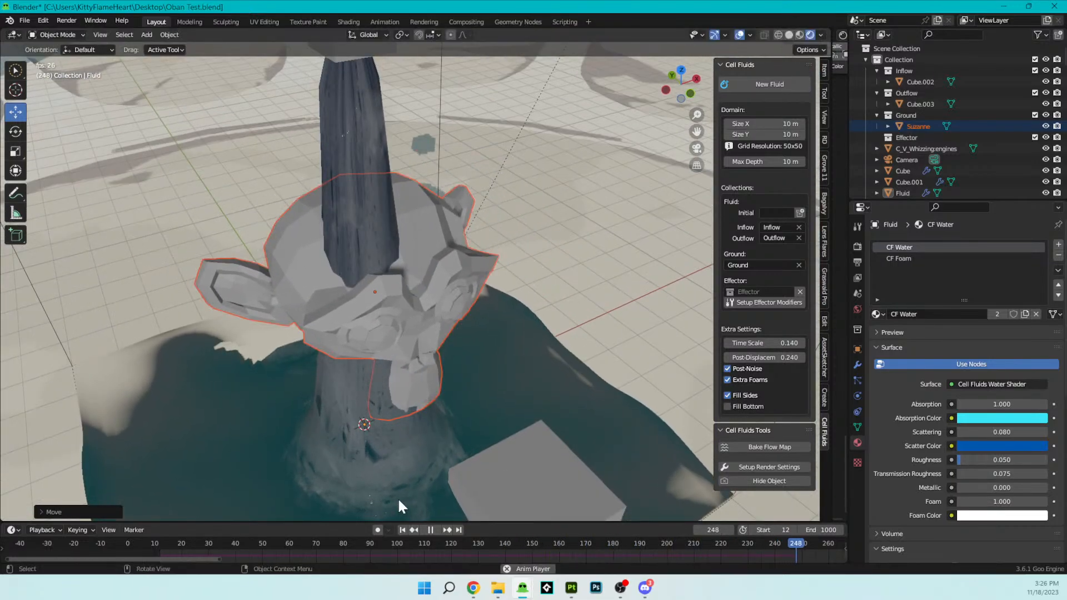
pyautogui.click(402, 529)
pyautogui.moveTo(445, 433); pyautogui.dragTo(463, 408, button='middle')
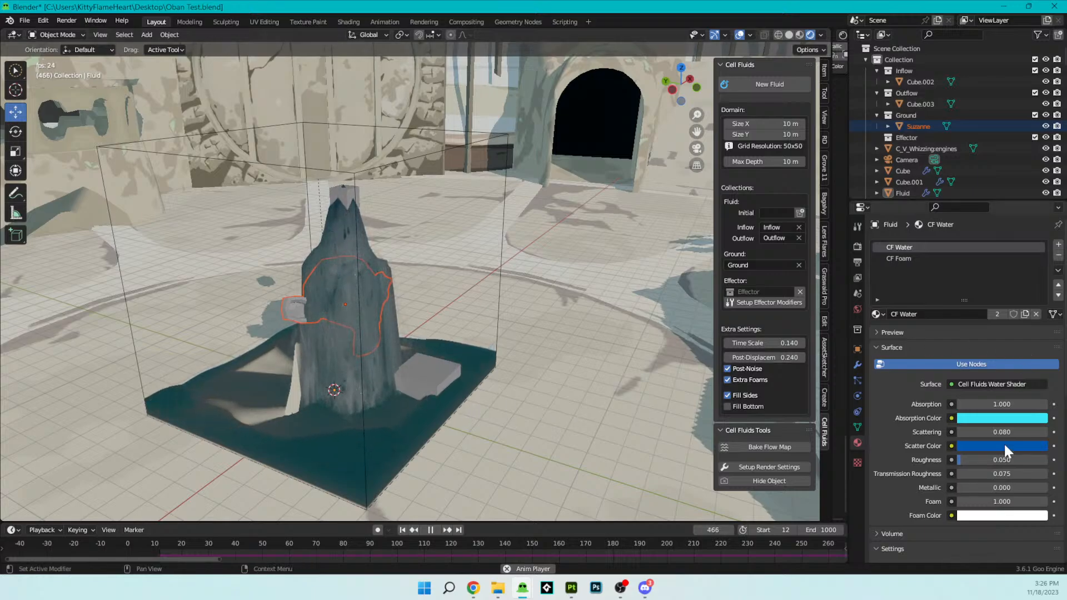
# - Set the CF Water material's roughness to 0.000 and its absorption to 1.500
pyautogui.moveTo(992, 461); pyautogui.dragTo(1017, 474)
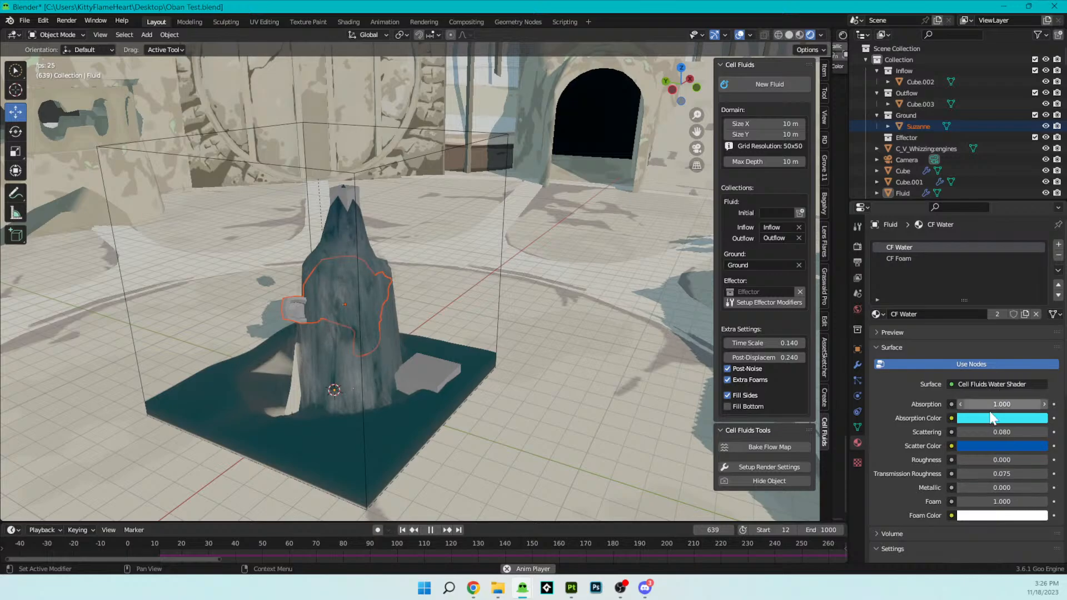
pyautogui.moveTo(995, 405)
pyautogui.mouseDown()
pyautogui.moveTo(1056, 404)
pyautogui.moveTo(988, 405)
pyautogui.moveTo(1028, 405)
pyautogui.moveTo(1005, 405)
pyautogui.mouseUp()
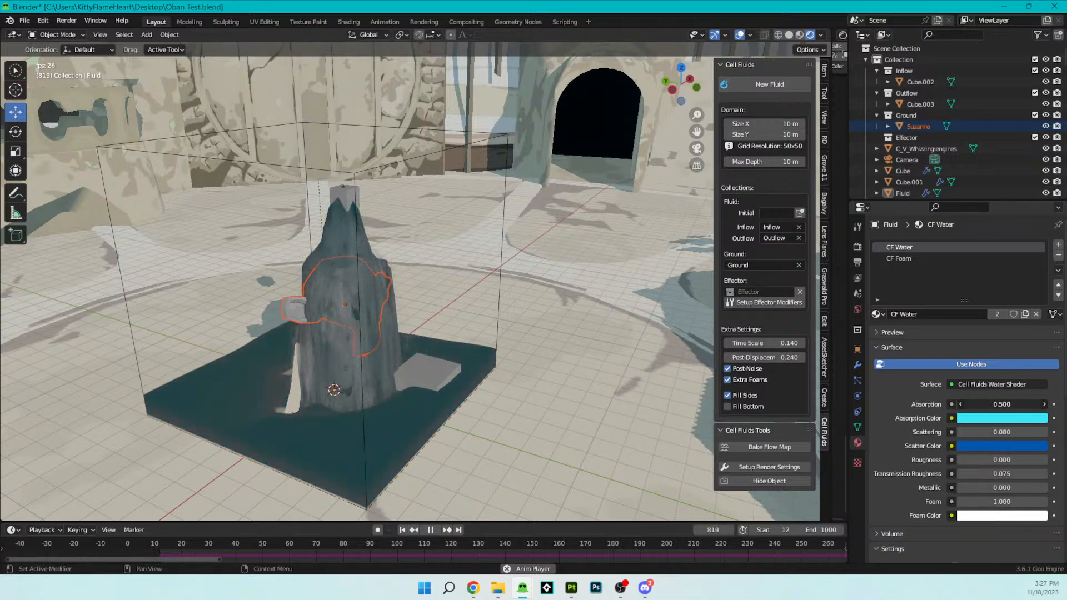
# - Examine the water flowing over the monkey from several angles and view the surrounding courtyard scene as a whole
pyautogui.scroll(-3, 387, 278)
pyautogui.moveTo(386, 278); pyautogui.dragTo(411, 326, button='middle')
pyautogui.scroll(4, 513, 346)
pyautogui.scroll(-2, 411, 327)
pyautogui.moveTo(468, 431); pyautogui.dragTo(512, 436, button='middle')
pyautogui.keyDown('shift'); pyautogui.moveTo(325, 281); pyautogui.dragTo(409, 334, button='middle'); pyautogui.keyUp('shift')
pyautogui.scroll(-3, 444, 333)
pyautogui.scroll(-6, 409, 335)
pyautogui.keyDown('shift'); pyautogui.moveTo(345, 209); pyautogui.dragTo(523, 314, button='middle'); pyautogui.keyUp('shift')
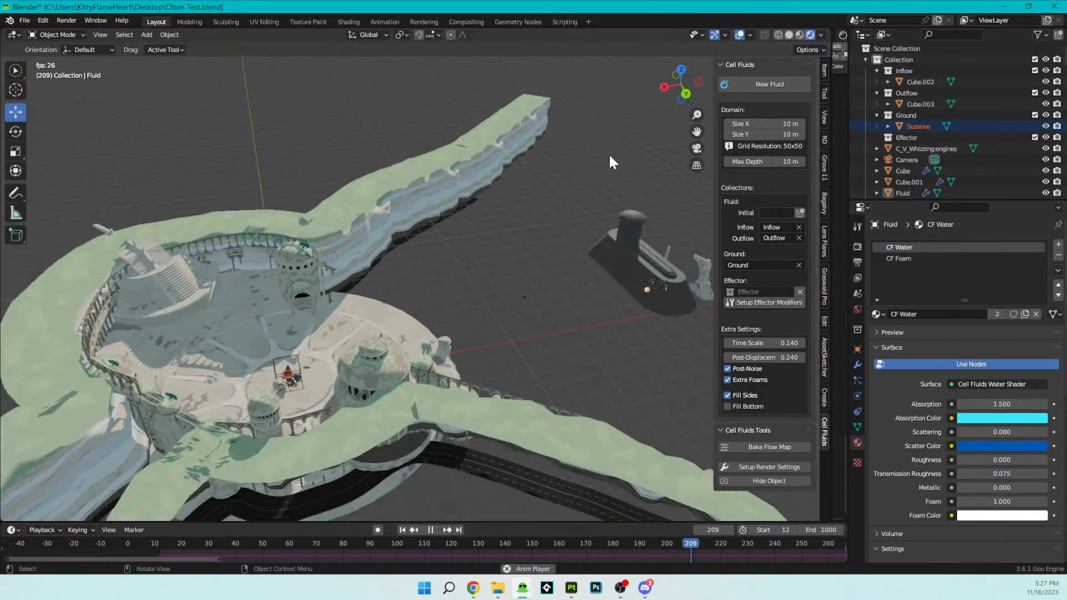
pyautogui.scroll(4, 428, 348)
pyautogui.moveTo(428, 348); pyautogui.dragTo(266, 309, button='middle')
pyautogui.scroll(3, 453, 295)
pyautogui.keyDown('shift'); pyautogui.moveTo(472, 367); pyautogui.dragTo(473, 278, button='middle'); pyautogui.keyUp('shift')
pyautogui.scroll(2, 406, 326)
pyautogui.keyDown('shift'); pyautogui.moveTo(557, 390); pyautogui.dragTo(45, 382, button='middle'); pyautogui.keyUp('shift')
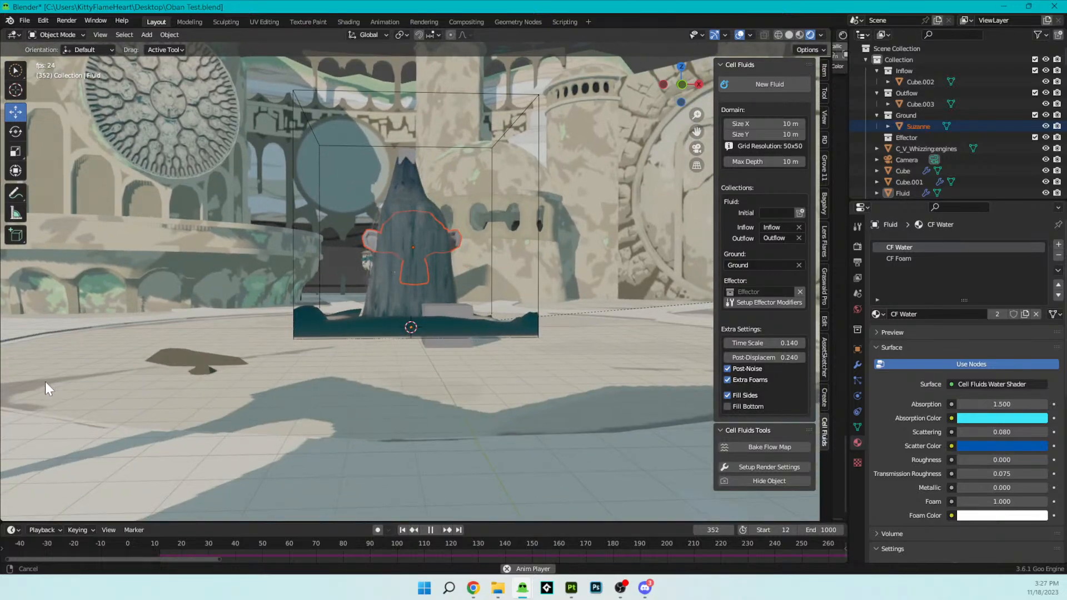
pyautogui.moveTo(372, 453); pyautogui.dragTo(244, 312, button='middle')
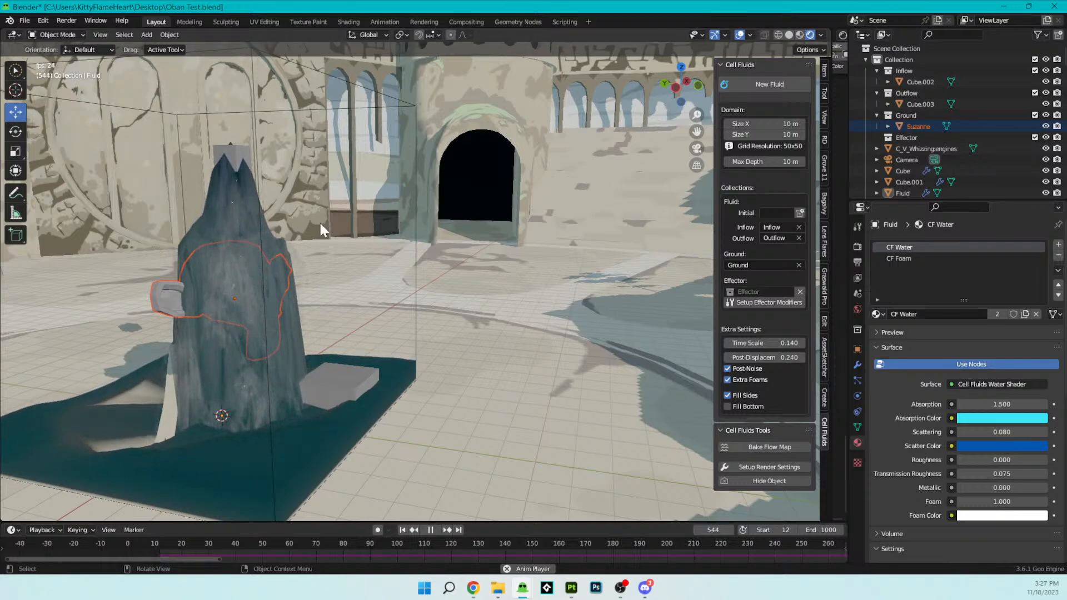
# - Close Oban Test.blend without saving the changes and go to the open building 2.blend scene
pyautogui.click(1054, 6)
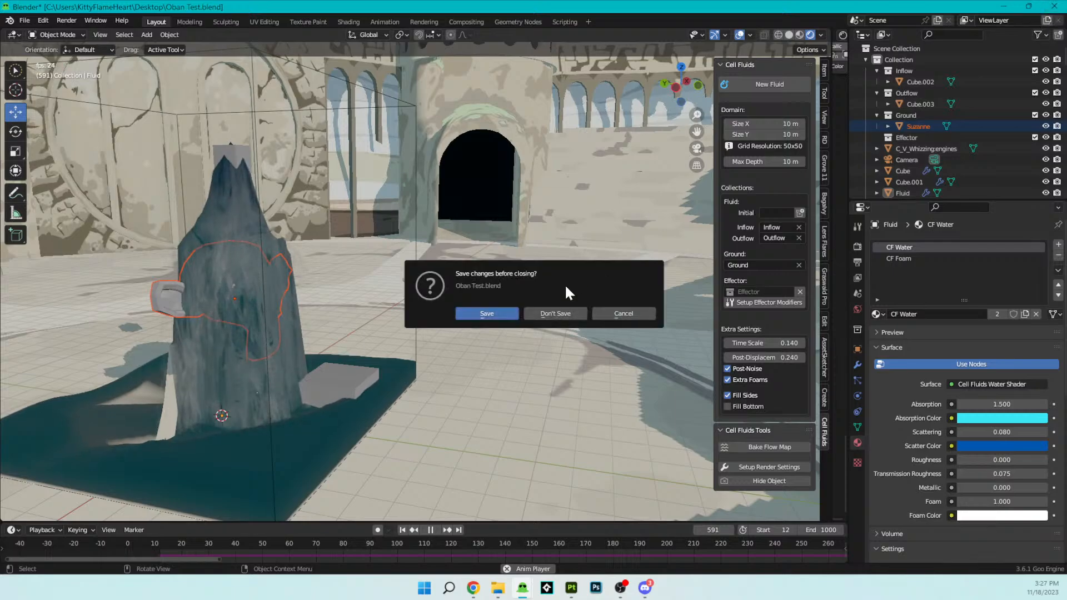
pyautogui.click(565, 313)
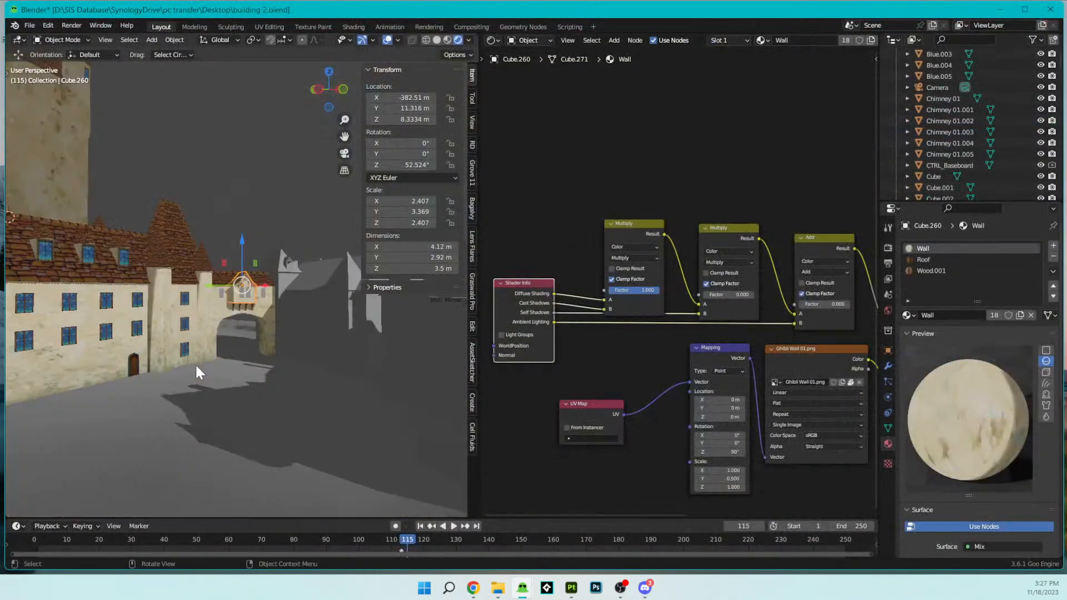
pyautogui.moveTo(252, 372); pyautogui.dragTo(250, 385, button='middle')
pyautogui.scroll(2, 252, 384)
pyautogui.keyDown('shift'); pyautogui.moveTo(167, 364); pyautogui.dragTo(255, 386, button='middle'); pyautogui.keyUp('shift')
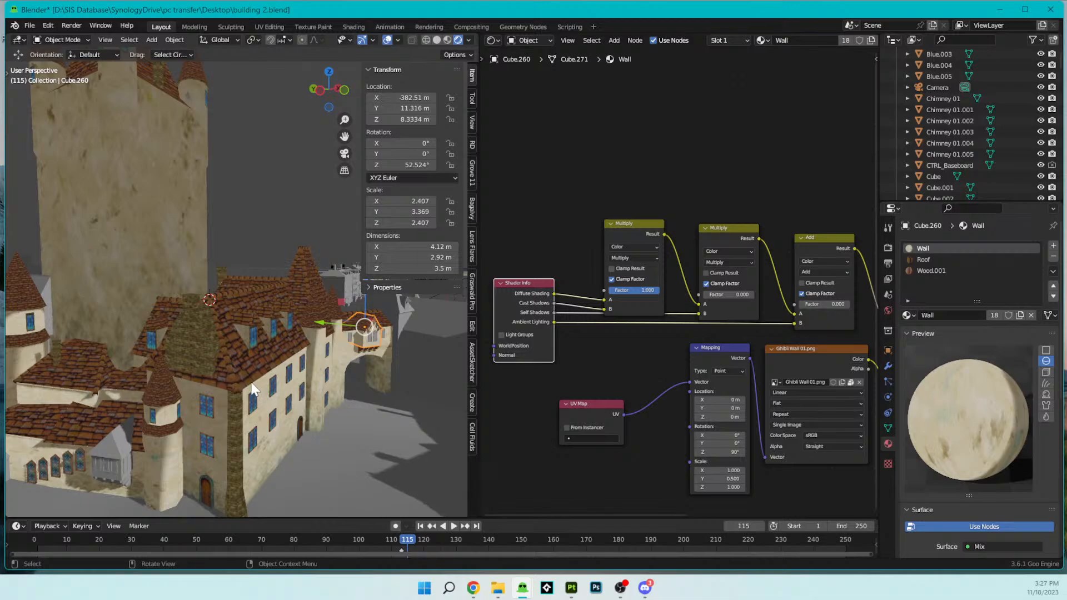
# - Replace the undefined node in the main building's Roof material with a Goo Nodes Shader Info node
pyautogui.click(933, 259)
pyautogui.moveTo(594, 322); pyautogui.dragTo(673, 322, button='middle')
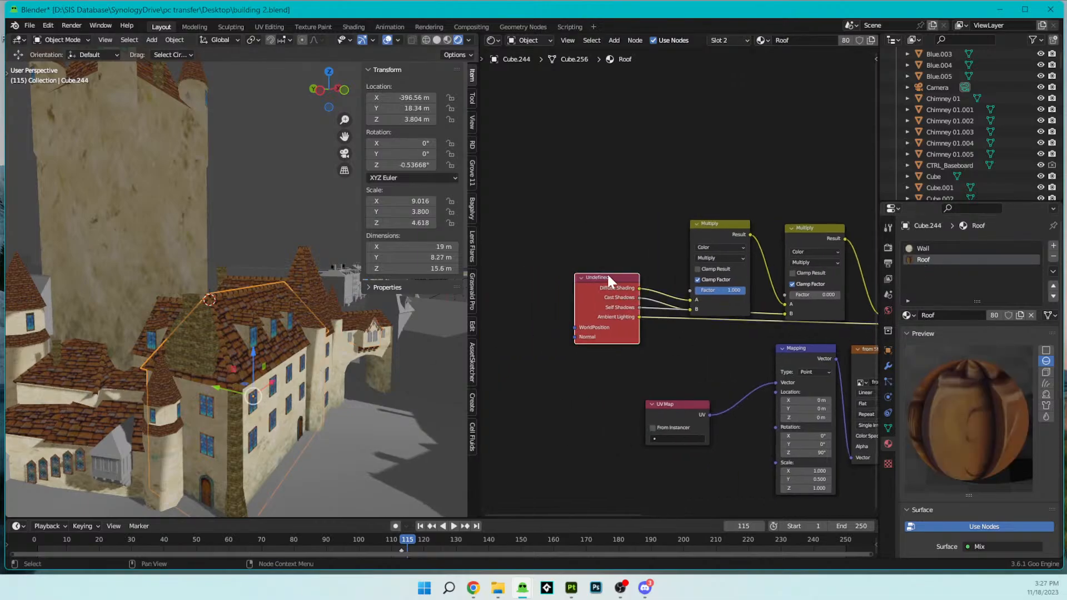
pyautogui.press('Delete')
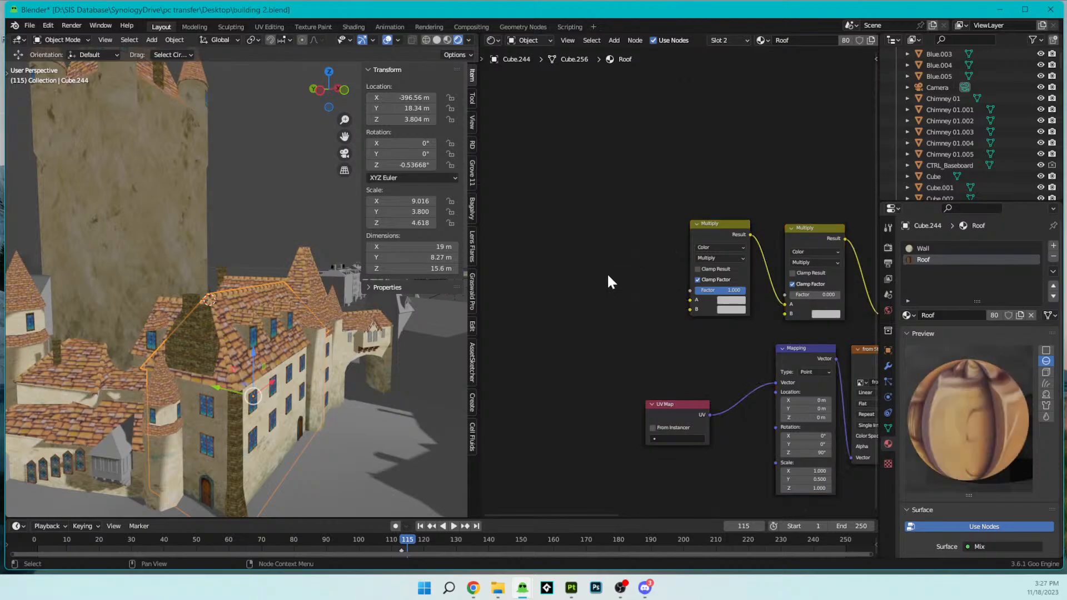
pyautogui.hotkey('ctrl', 'v')
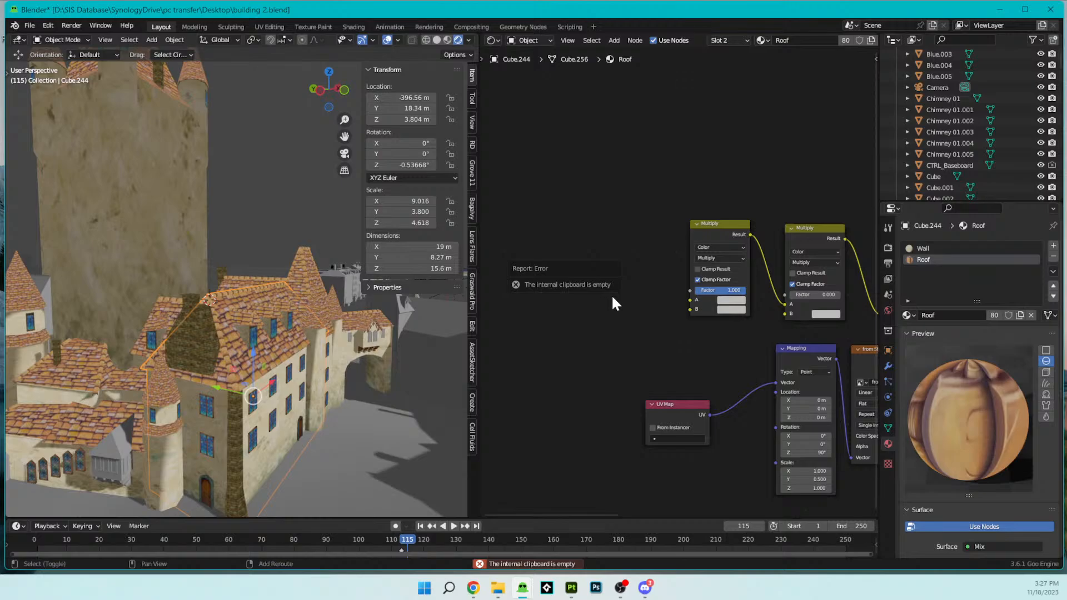
pyautogui.hotkey('shift', 'a')
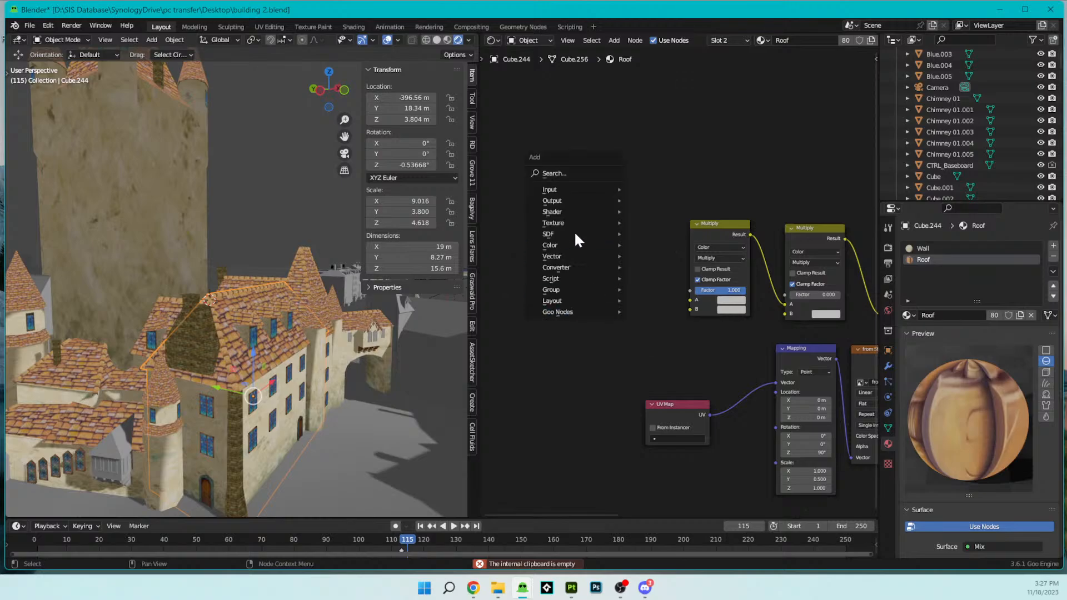
pyautogui.moveTo(581, 312)
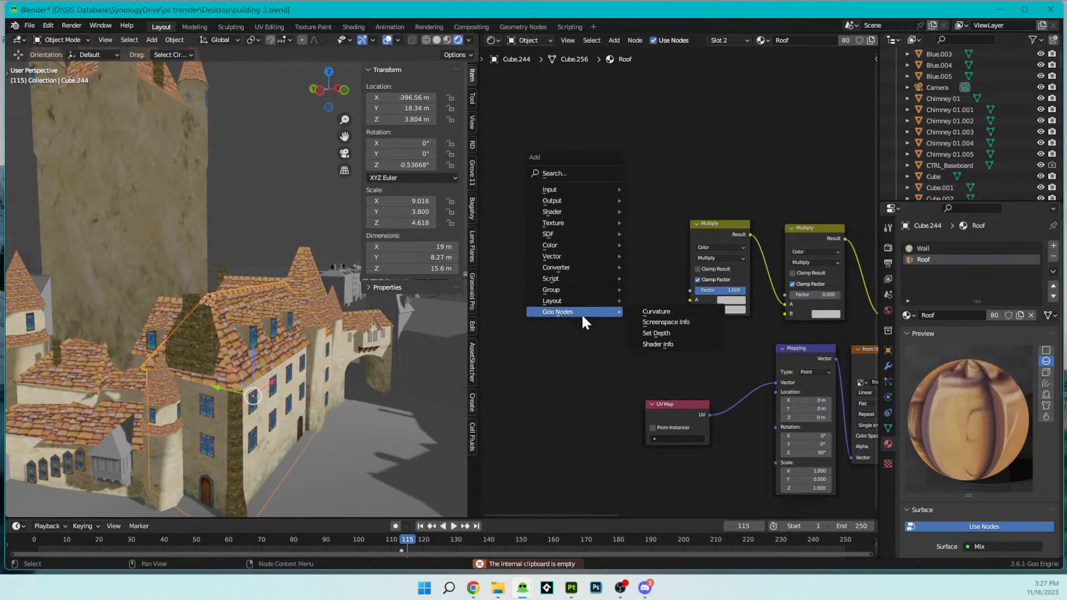
pyautogui.click(657, 344)
pyautogui.click(558, 264)
# - Connect Diffuse Shading and Cast Shadows to the first Multiply's A and B, Self Shadows to the second Multiply's B, and Ambient Lighting to Add's B
pyautogui.moveTo(618, 278); pyautogui.dragTo(689, 300)
pyautogui.moveTo(619, 288); pyautogui.dragTo(783, 313)
pyautogui.moveTo(705, 339); pyautogui.dragTo(585, 334, button='middle')
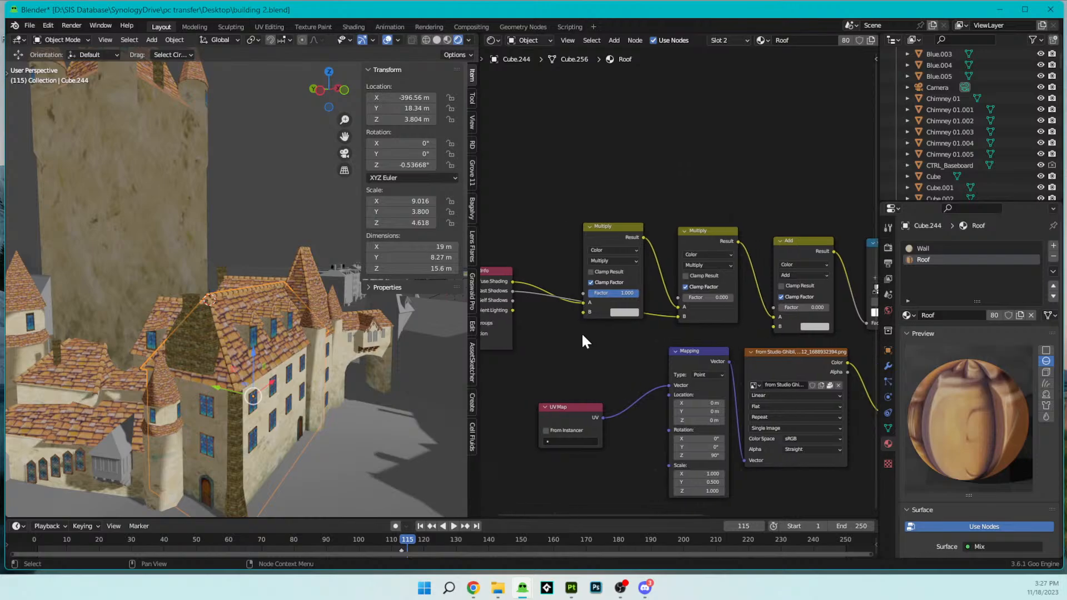
pyautogui.moveTo(513, 299); pyautogui.dragTo(774, 326)
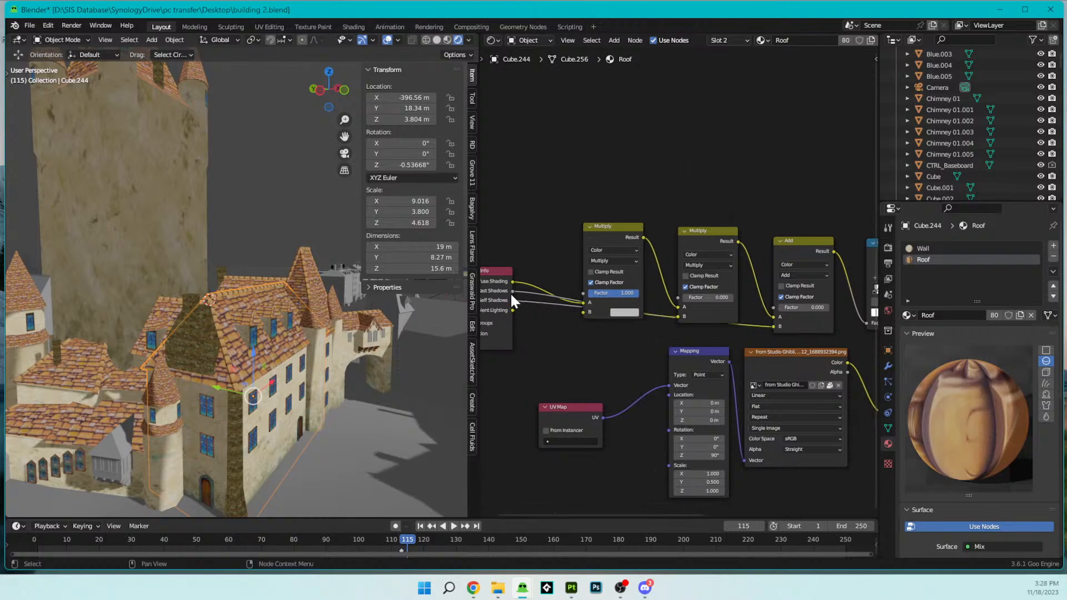
pyautogui.moveTo(583, 315); pyautogui.dragTo(575, 316)
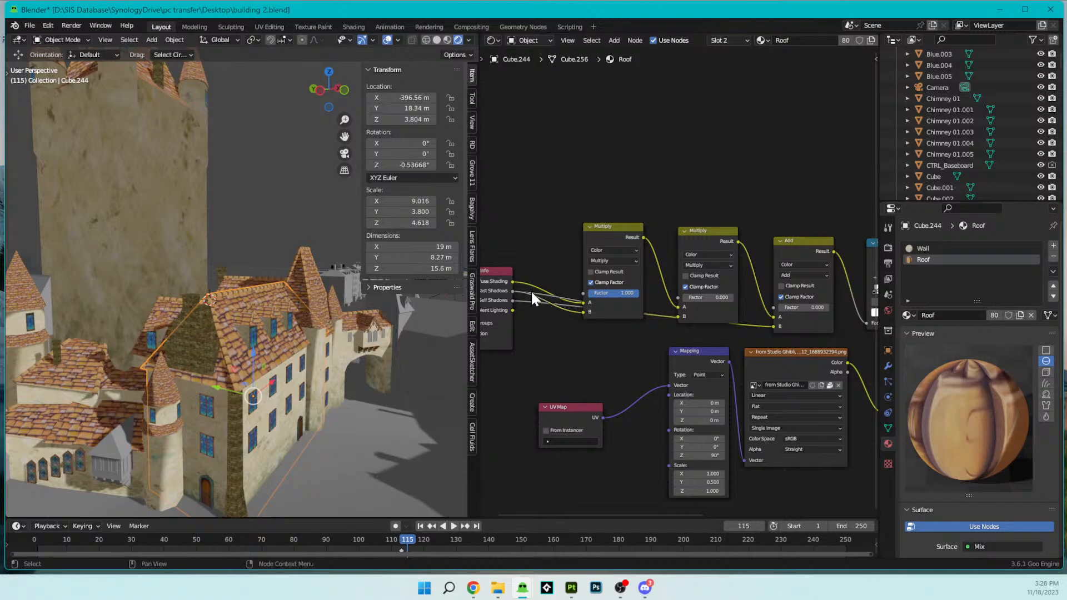
pyautogui.moveTo(511, 281); pyautogui.dragTo(583, 303)
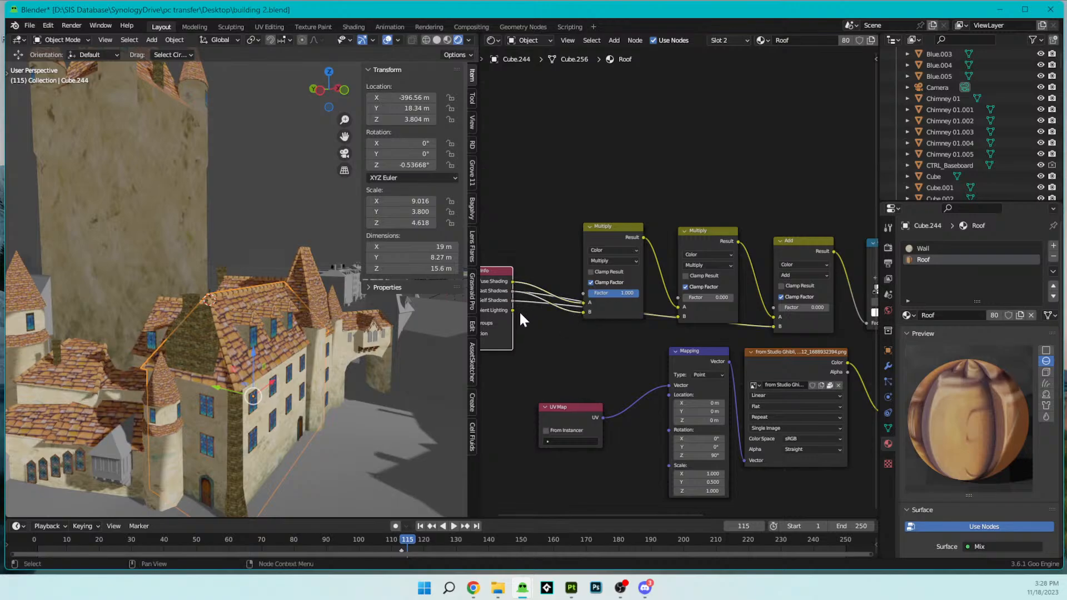
pyautogui.moveTo(509, 299); pyautogui.dragTo(677, 316)
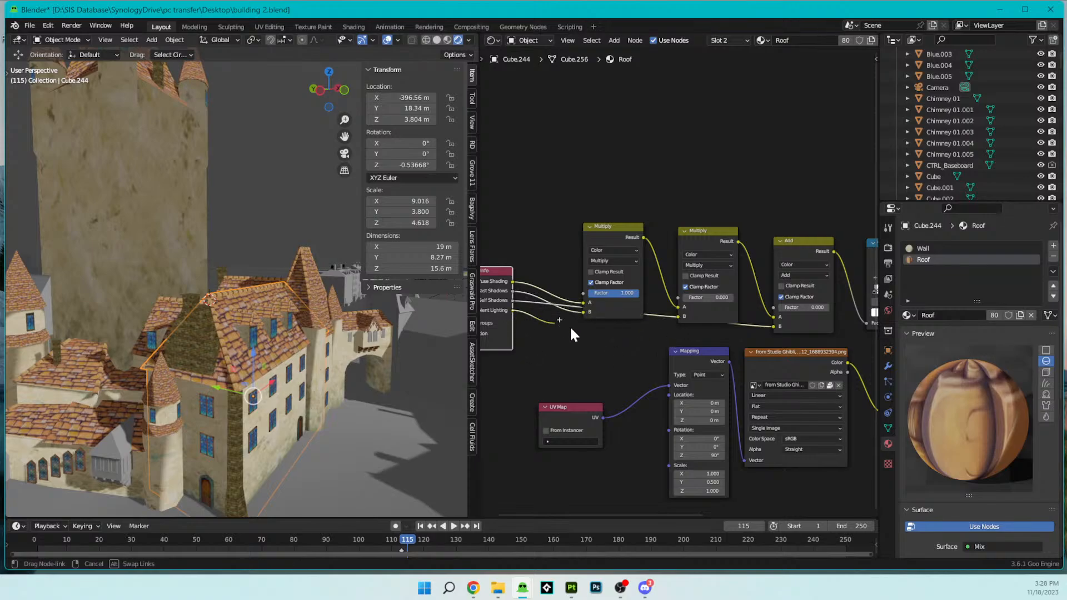
pyautogui.moveTo(758, 336); pyautogui.dragTo(772, 327)
# - Replace the undefined node in the chimney's Brick material with a Shader Info node and wire its four outputs into the Multiply and Add nodes
pyautogui.moveTo(492, 276); pyautogui.dragTo(501, 308)
pyautogui.scroll(3, 326, 335)
pyautogui.moveTo(322, 337); pyautogui.dragTo(176, 242, button='middle')
pyautogui.click(168, 241)
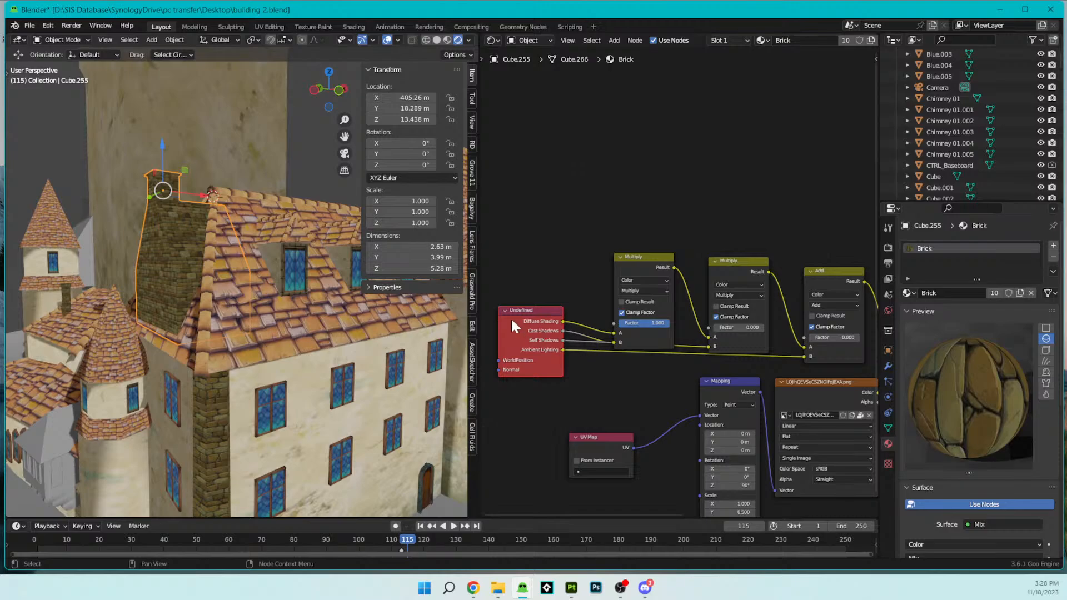
pyautogui.press('x')
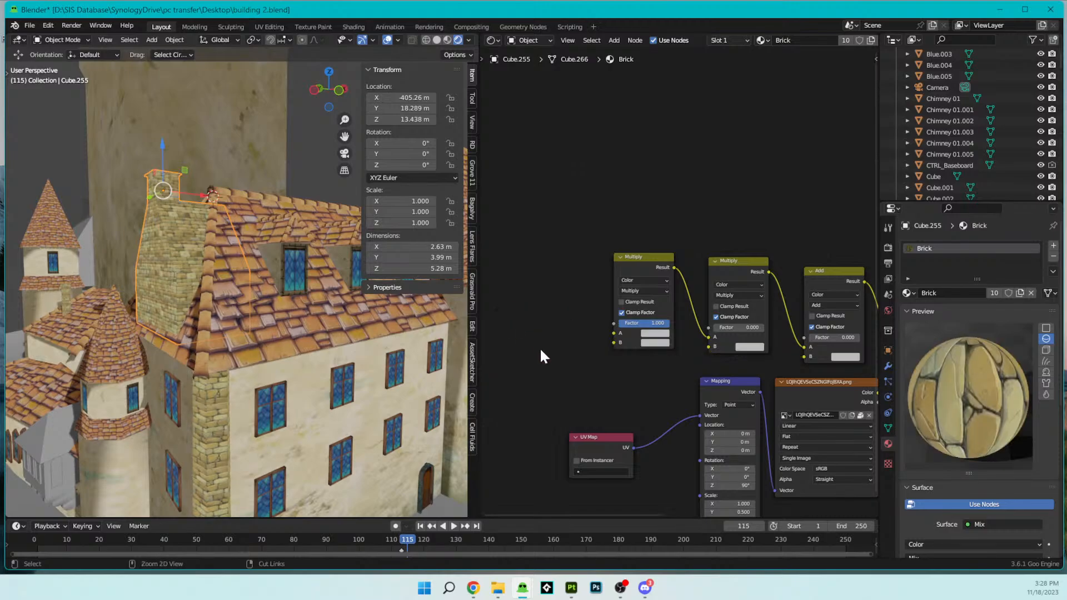
pyautogui.hotkey('shift', 'a')
pyautogui.moveTo(548, 352)
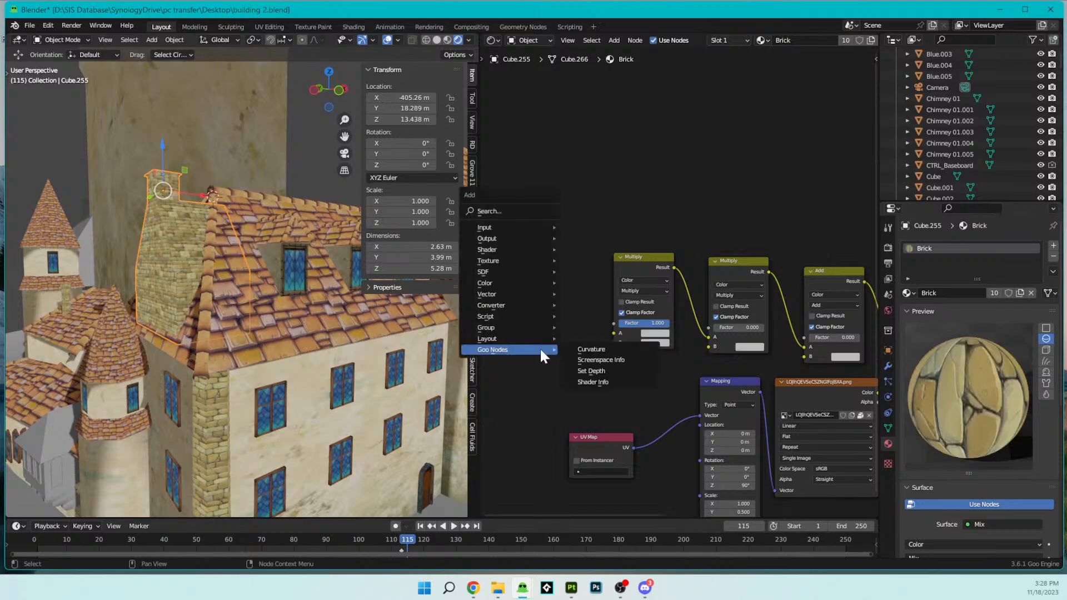
pyautogui.click(580, 377)
pyautogui.click(505, 315)
pyautogui.moveTo(567, 330); pyautogui.dragTo(714, 350)
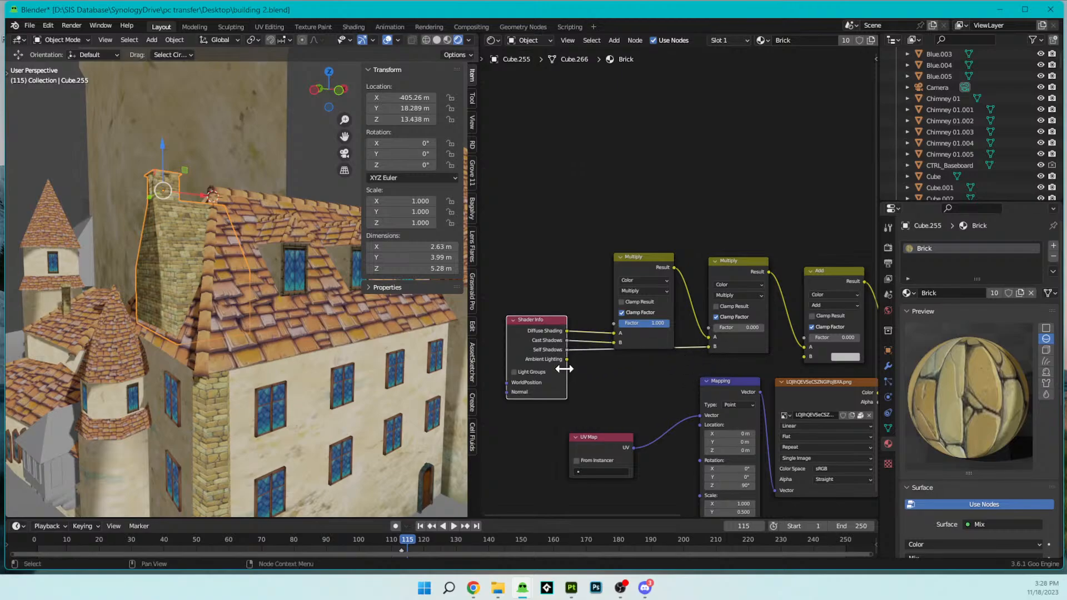
pyautogui.moveTo(566, 359); pyautogui.dragTo(799, 360)
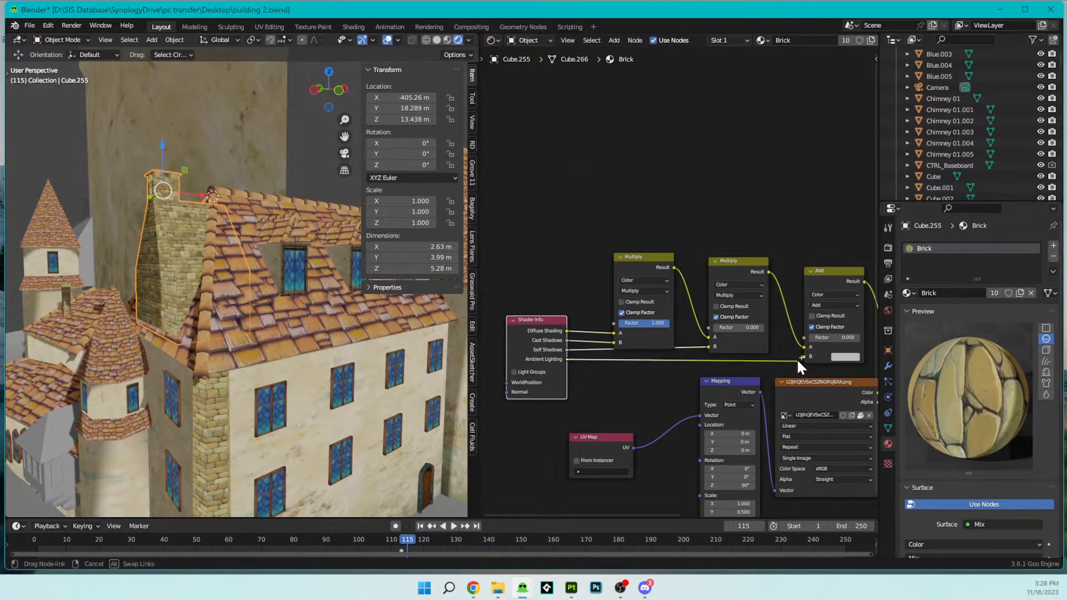
# - Replace the undefined node in the main building door's Door 01 material with a Goo Nodes Shader Info node
pyautogui.scroll(-7, 334, 345)
pyautogui.moveTo(334, 344); pyautogui.dragTo(333, 369, button='middle')
pyautogui.scroll(5, 332, 369)
pyautogui.click(340, 439)
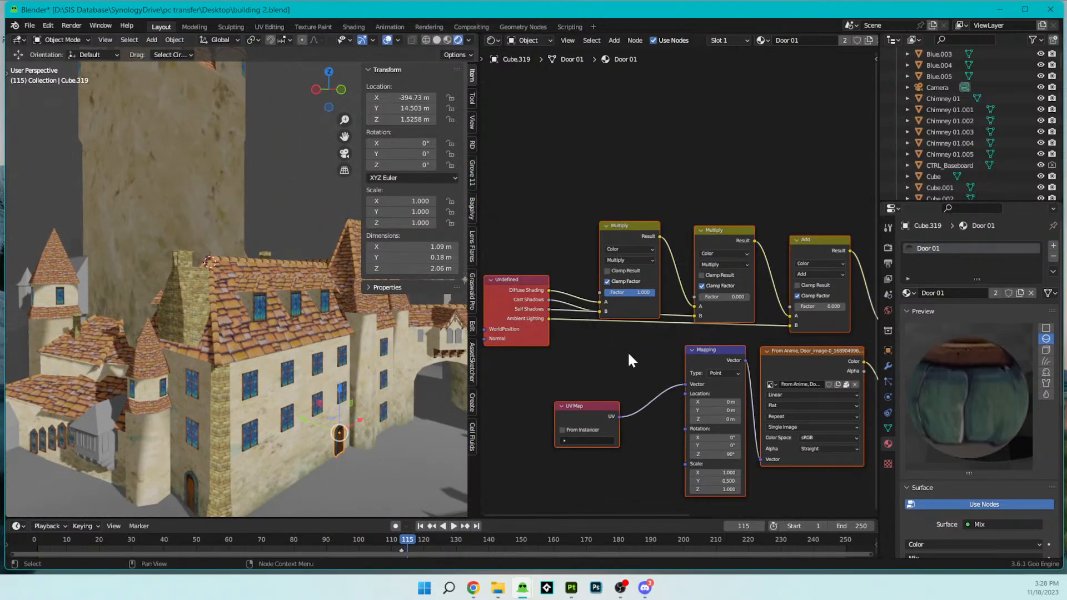
pyautogui.moveTo(528, 313); pyautogui.dragTo(558, 278, button='middle')
pyautogui.press('x')
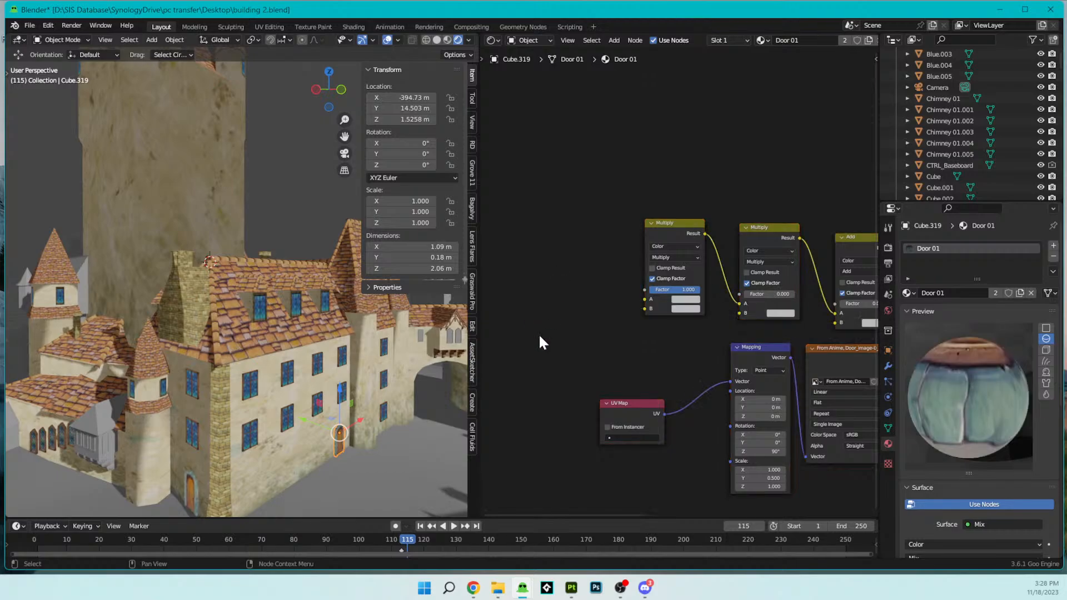
pyautogui.hotkey('shift', 'a')
pyautogui.moveTo(538, 335)
pyautogui.click(591, 368)
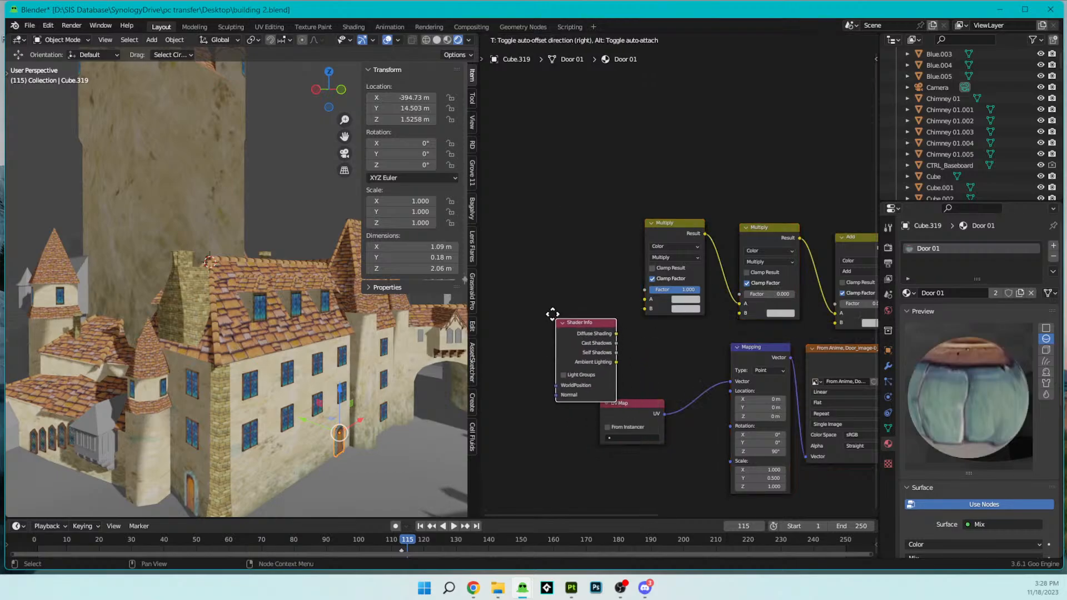
pyautogui.click(556, 318)
# - Wire the Door 01 Shader Info outputs into the first Multiply's A and B, the second Multiply's B, and Add's B
pyautogui.moveTo(557, 315); pyautogui.dragTo(604, 309)
pyautogui.moveTo(557, 325); pyautogui.dragTo(699, 322)
pyautogui.moveTo(558, 344); pyautogui.dragTo(795, 331)
# - Replace the undefined node in the dormer windows' Window 03.001 material with a Shader Info node and wire its four outputs into the Multiply and Add nodes
pyautogui.moveTo(247, 352); pyautogui.dragTo(297, 349, button='middle')
pyautogui.moveTo(235, 251); pyautogui.dragTo(196, 271, button='middle')
pyautogui.click(221, 314)
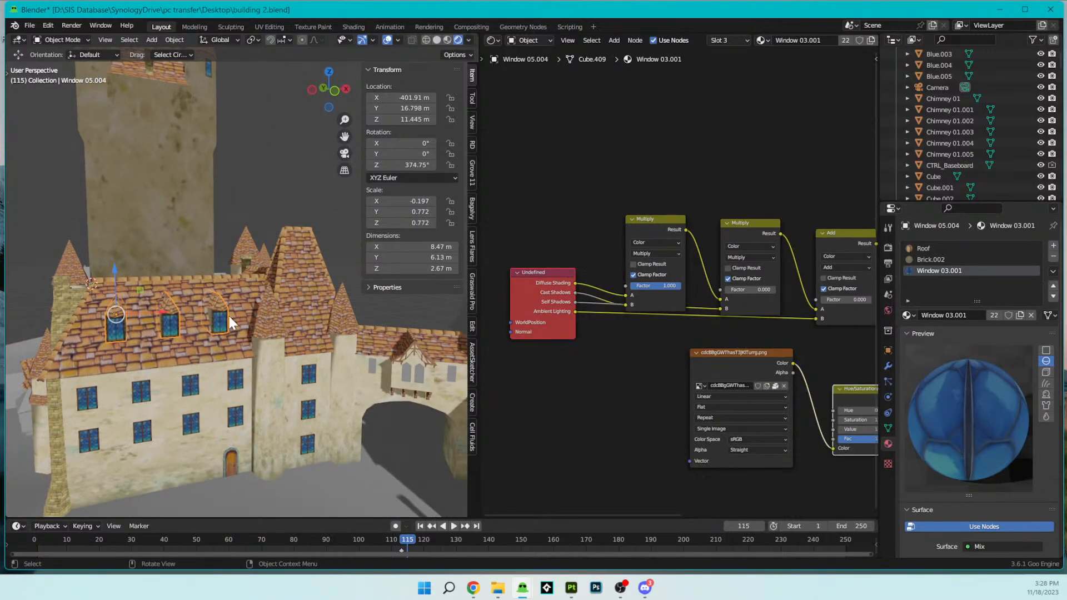
pyautogui.click(530, 273)
pyautogui.press('x')
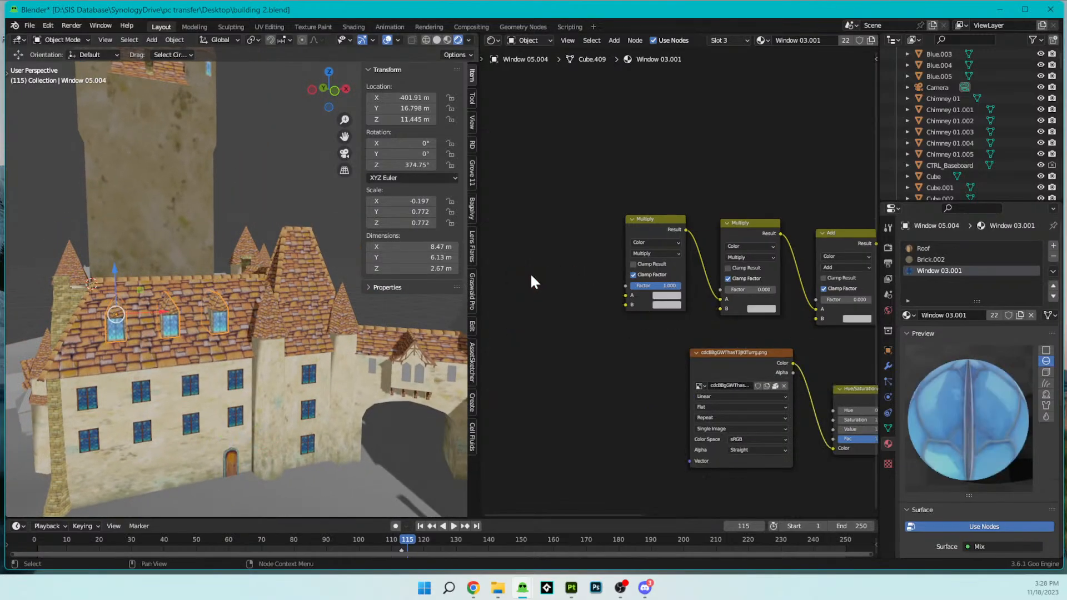
pyautogui.hotkey('shift', 'a')
pyautogui.moveTo(574, 305)
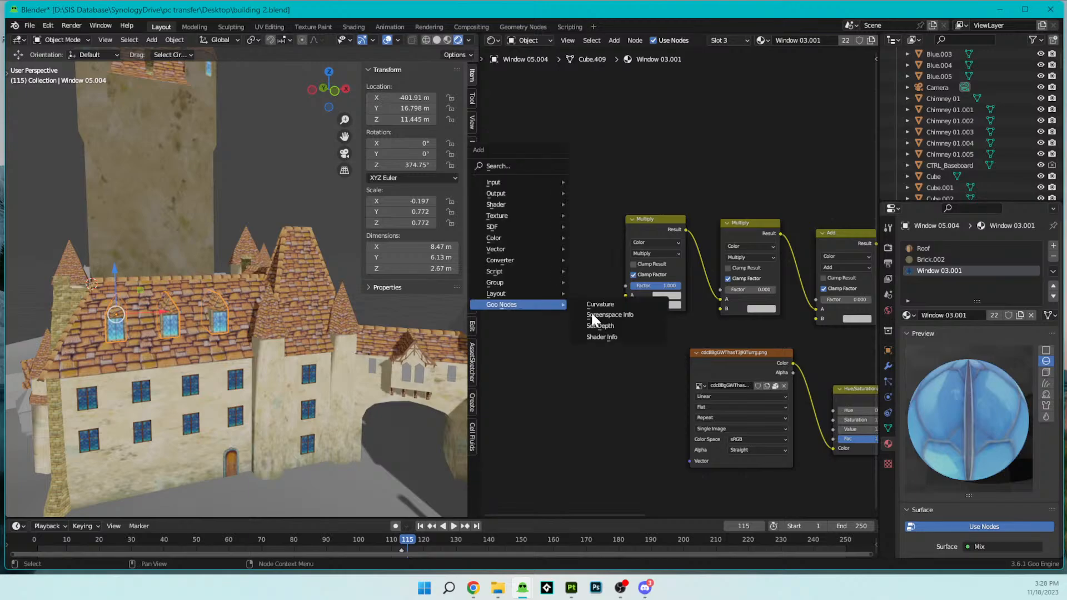
pyautogui.click(612, 337)
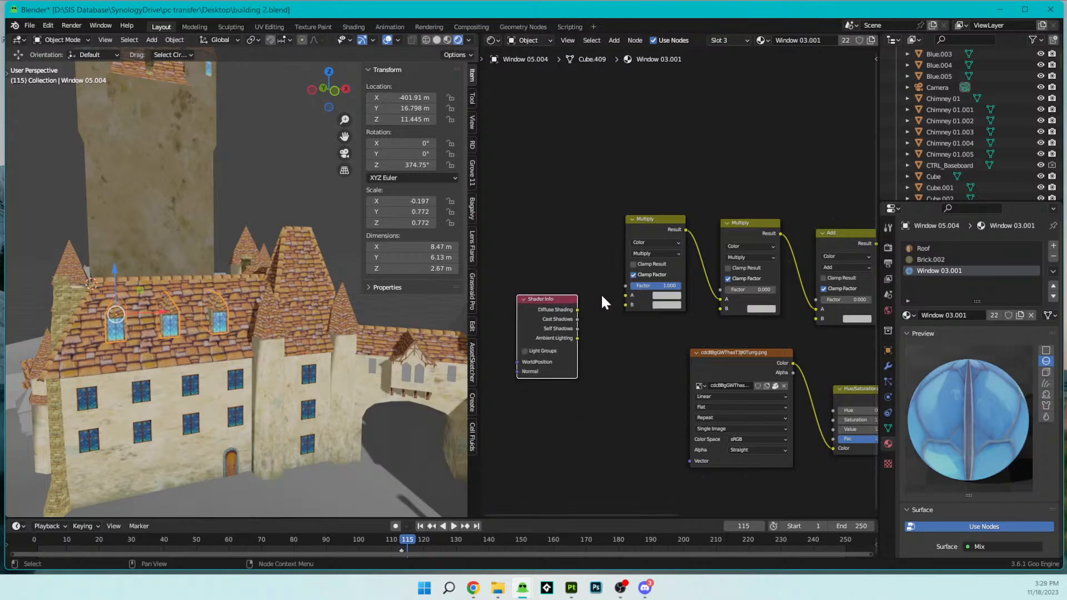
pyautogui.moveTo(623, 295)
pyautogui.mouseDown()
pyautogui.moveTo(576, 311)
pyautogui.moveTo(622, 304)
pyautogui.moveTo(711, 324)
pyautogui.moveTo(721, 308)
pyautogui.mouseUp()
pyautogui.moveTo(578, 337); pyautogui.dragTo(816, 319)
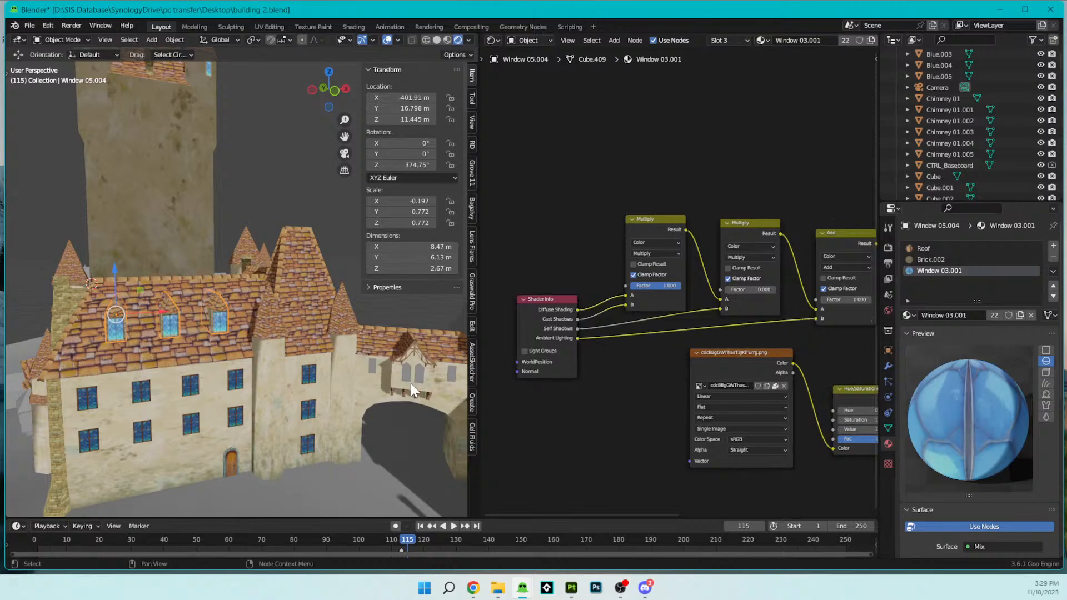
# - Replace the undefined node in the facade windows' Window 03.002 material with a Shader Info node and wire its four outputs into the Multiply and Add nodes
pyautogui.scroll(6, 260, 377)
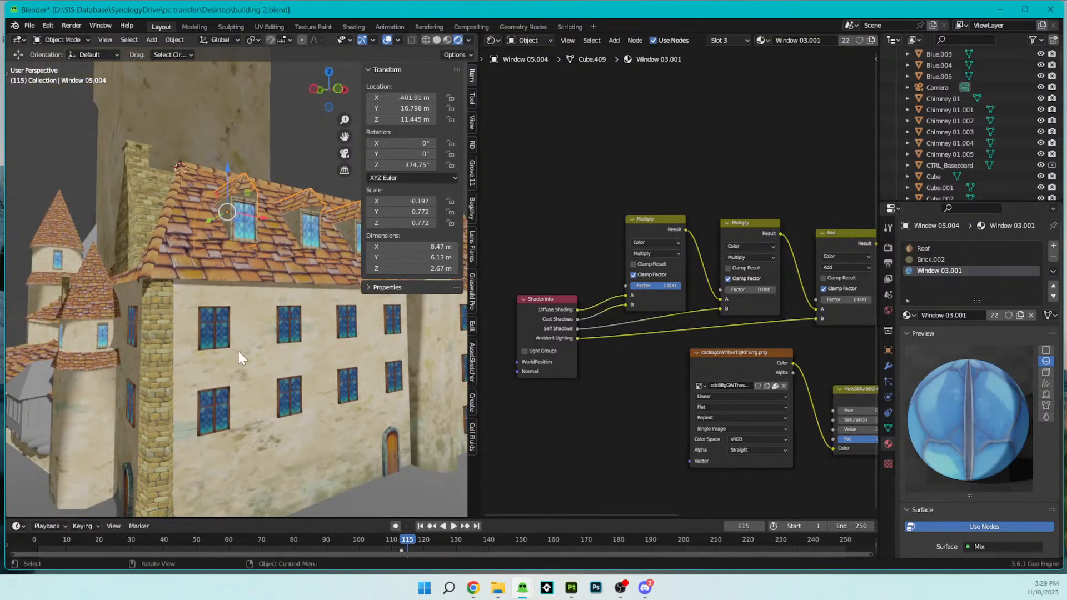
pyautogui.click(221, 322)
pyautogui.click(534, 284)
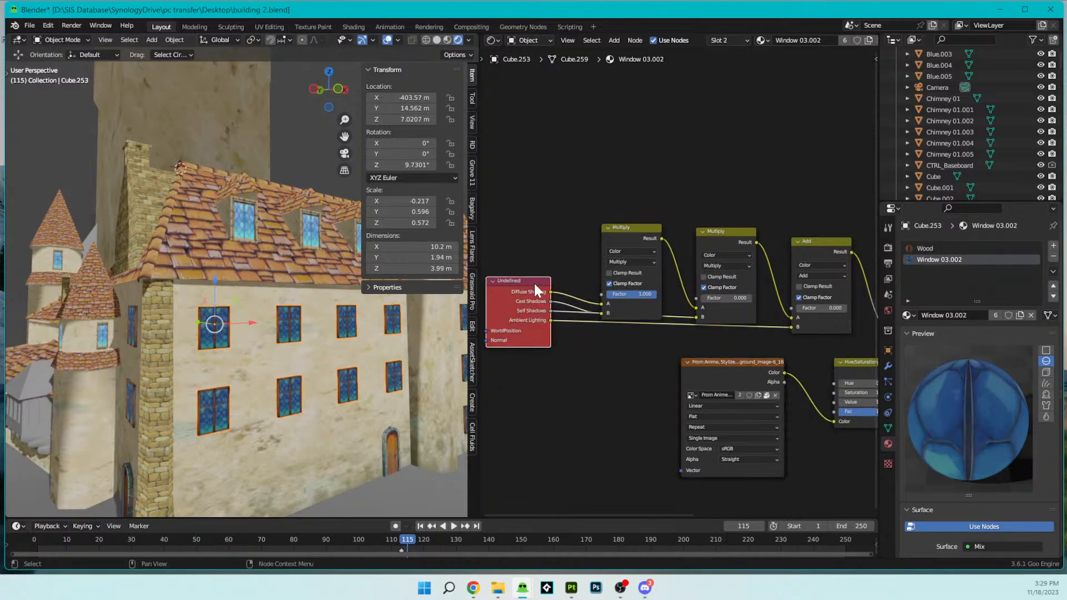
pyautogui.press('x')
pyautogui.hotkey('shift', 'a')
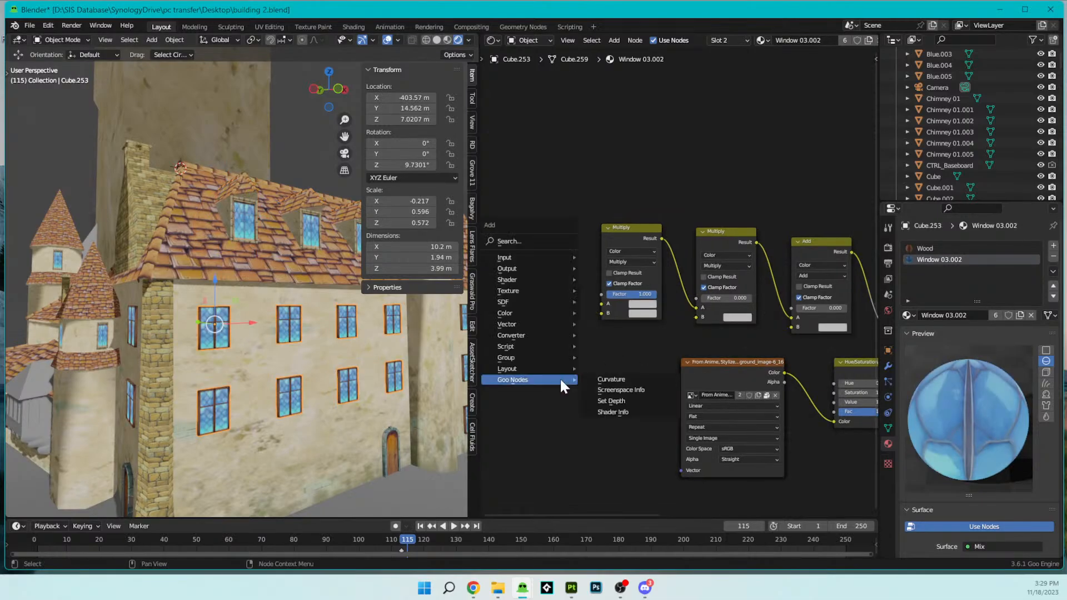
pyautogui.moveTo(555, 267)
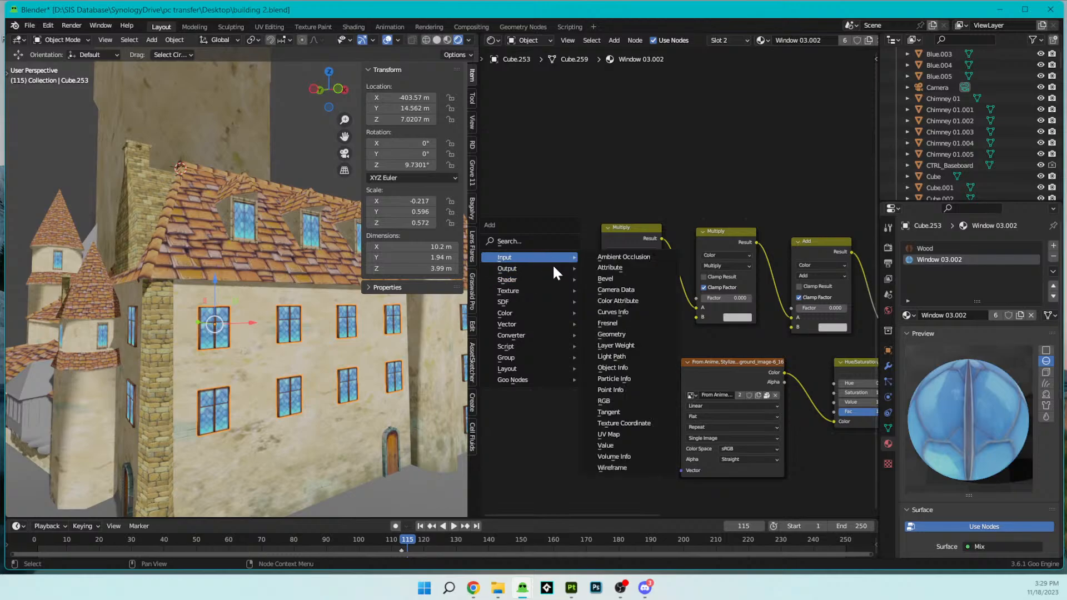
pyautogui.moveTo(535, 380)
pyautogui.click(617, 412)
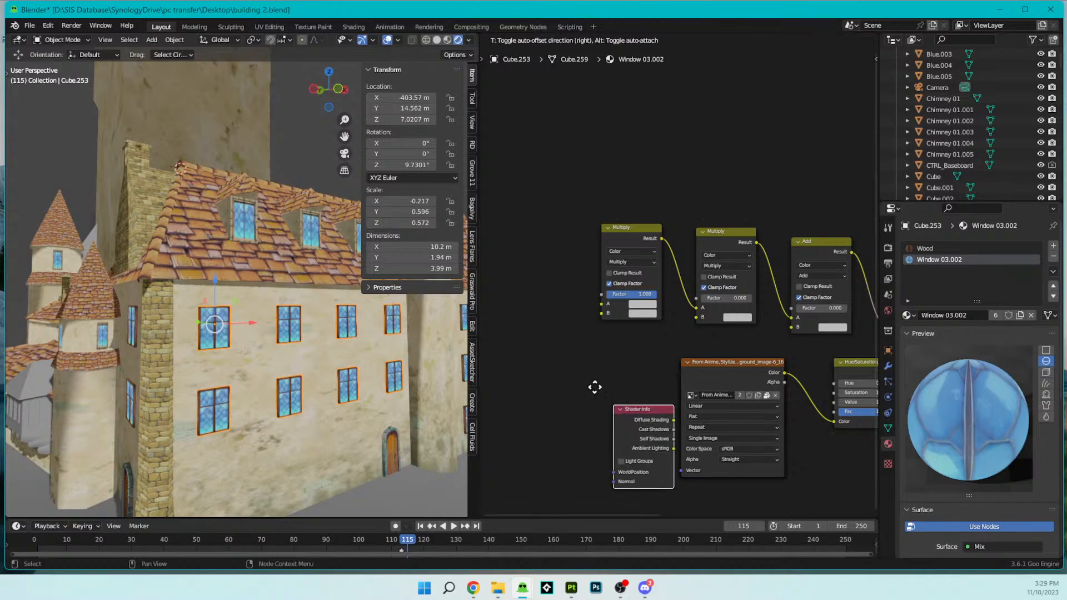
pyautogui.click(513, 300)
pyautogui.moveTo(600, 303)
pyautogui.mouseDown()
pyautogui.moveTo(571, 310)
pyautogui.moveTo(696, 317)
pyautogui.mouseUp()
pyautogui.moveTo(568, 338); pyautogui.dragTo(791, 327)
# - Replace the undefined node in the tall tower's Brick.002 material with a Goo Nodes Shader Info node
pyautogui.moveTo(379, 350); pyautogui.dragTo(371, 472, button='middle')
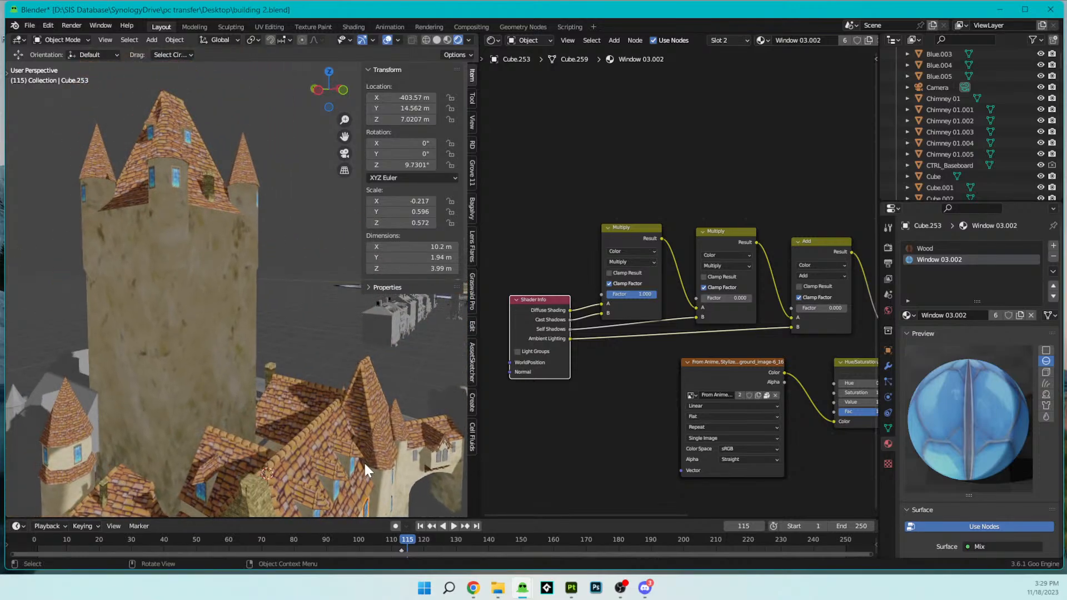
pyautogui.click(243, 347)
pyautogui.scroll(-2, 591, 333)
pyautogui.moveTo(591, 333); pyautogui.dragTo(626, 334, button='middle')
pyautogui.press('x')
pyautogui.hotkey('shift', 'a')
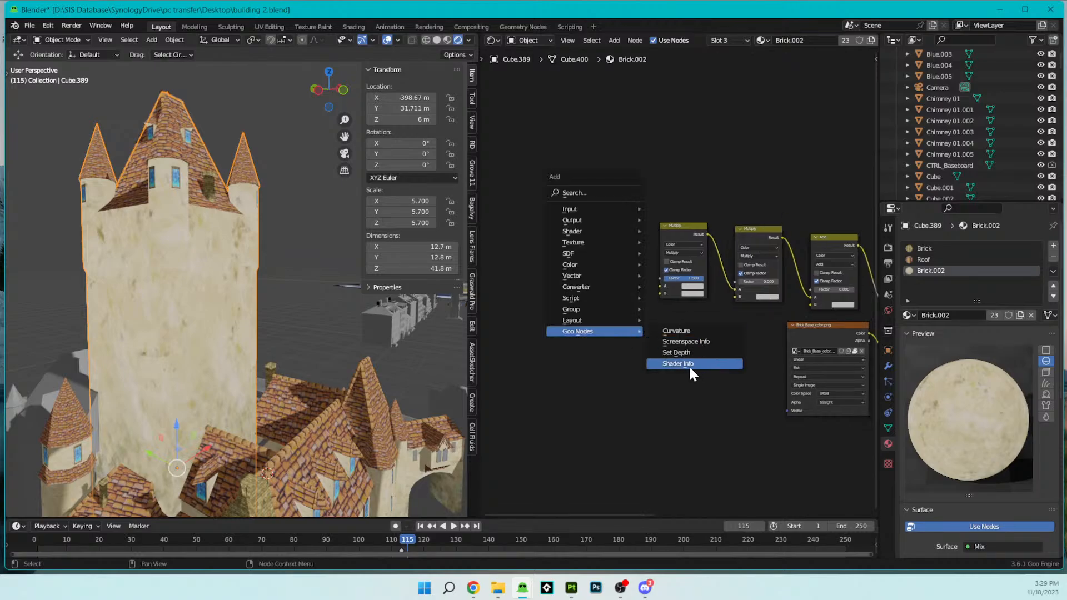
pyautogui.click(678, 362)
pyautogui.click(576, 282)
# - In Brick.002, connect Diffuse Shading and Cast Shadows to the first Multiply, Self Shadows to the second Multiply's B, and Ambient Lighting to Add's B
pyautogui.scroll(3, 633, 290)
pyautogui.moveTo(652, 287)
pyautogui.mouseDown()
pyautogui.moveTo(614, 301)
pyautogui.moveTo(655, 296)
pyautogui.mouseUp()
pyautogui.moveTo(673, 330); pyautogui.dragTo(619, 328, button='middle')
pyautogui.moveTo(560, 313); pyautogui.dragTo(698, 297)
pyautogui.moveTo(560, 323); pyautogui.dragTo(793, 307)
# - Set the render shadows' Cube Size and Cascade Size to 4096 px
pyautogui.moveTo(422, 349); pyautogui.dragTo(302, 348, button='middle')
pyautogui.scroll(3, 379, 402)
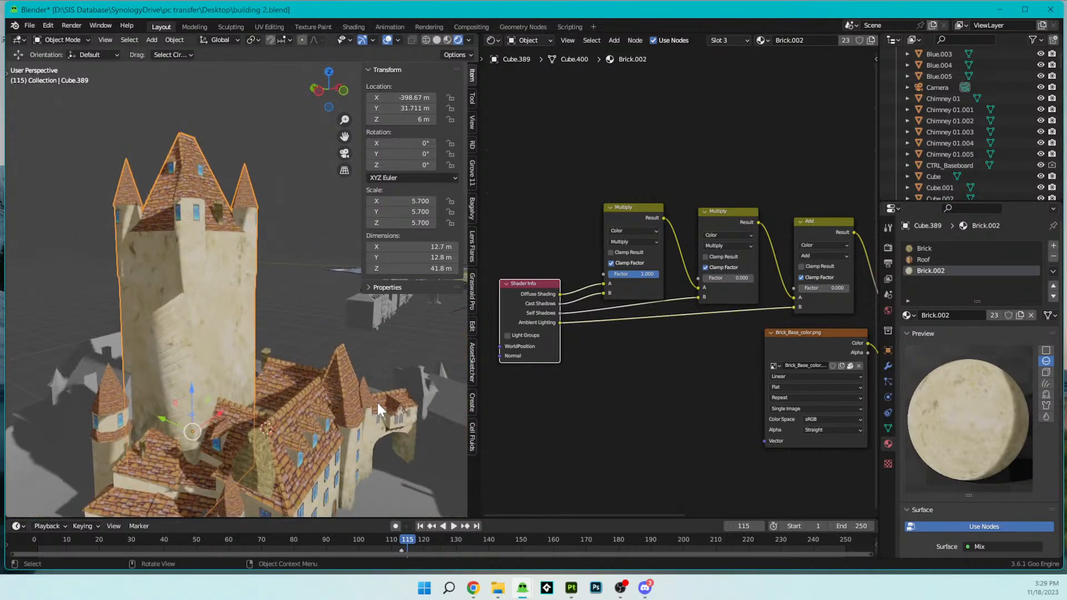
pyautogui.scroll(1, 379, 409)
pyautogui.click(888, 248)
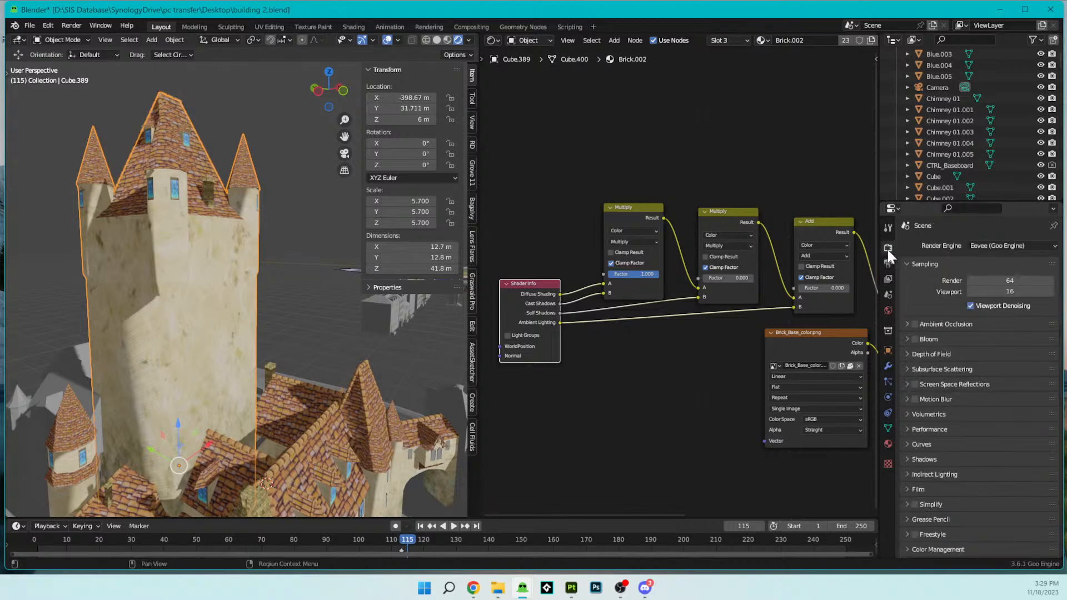
pyautogui.click(910, 459)
pyautogui.click(981, 477)
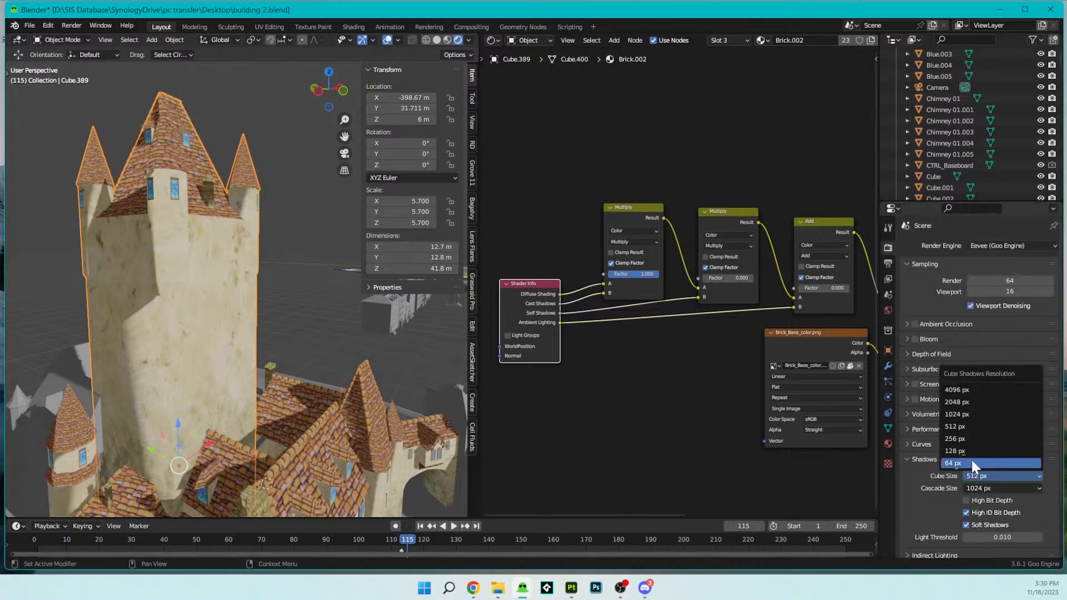
pyautogui.click(968, 390)
pyautogui.click(983, 486)
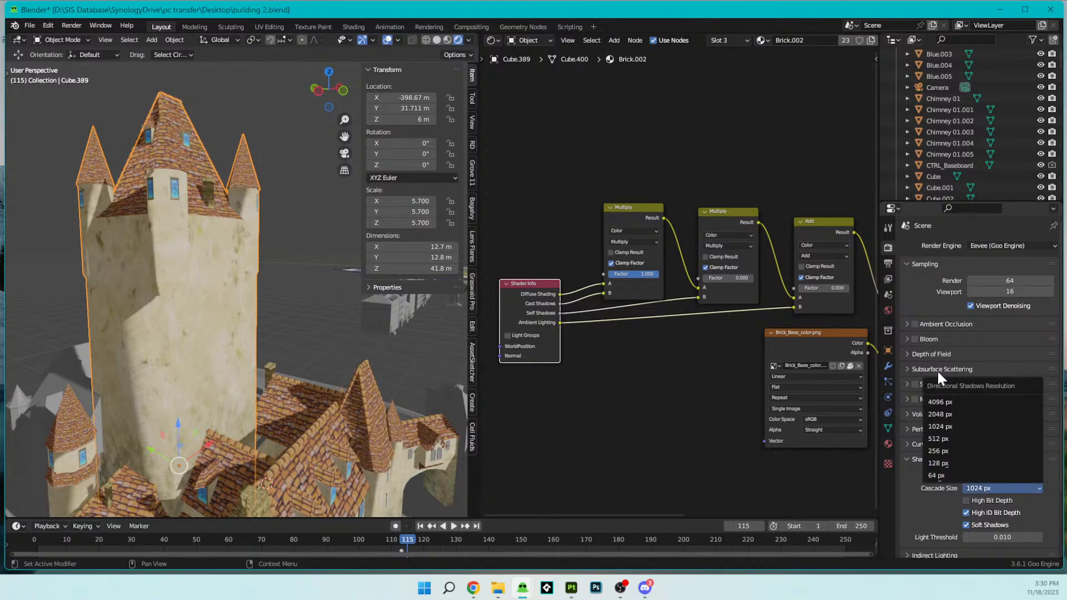
pyautogui.click(939, 398)
# - Examine the shadows and the untextured arched windows on the timber-gabled bay above the archway
pyautogui.moveTo(332, 332); pyautogui.dragTo(299, 341, button='middle')
pyautogui.keyDown('shift'); pyautogui.moveTo(386, 432); pyautogui.dragTo(282, 317, button='middle'); pyautogui.keyUp('shift')
pyautogui.scroll(-4, 332, 301)
pyautogui.scroll(5, 302, 319)
pyautogui.scroll(3, 201, 368)
pyautogui.scroll(6, 282, 318)
pyautogui.scroll(-2, 341, 325)
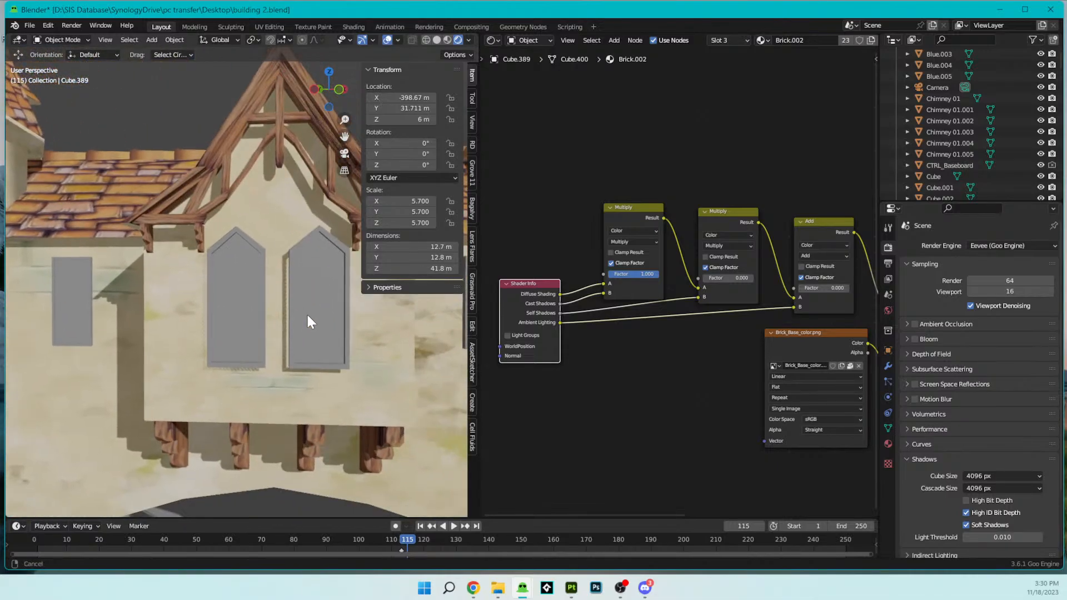
pyautogui.scroll(-2, 249, 291)
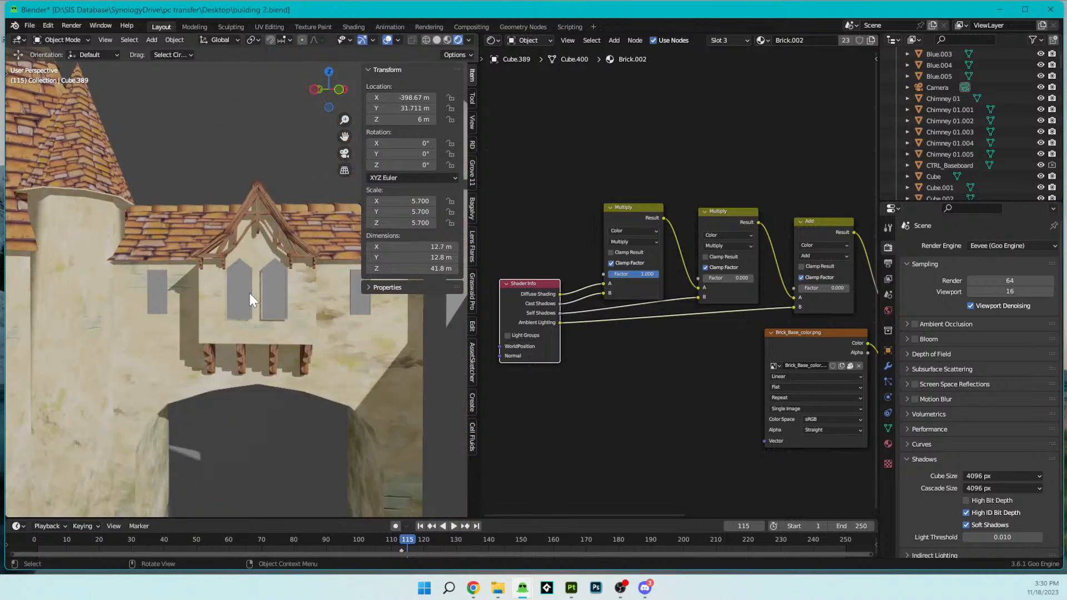
# - Snap the 3D cursor to the pair of grey arched windows above the archway
pyautogui.click(250, 294)
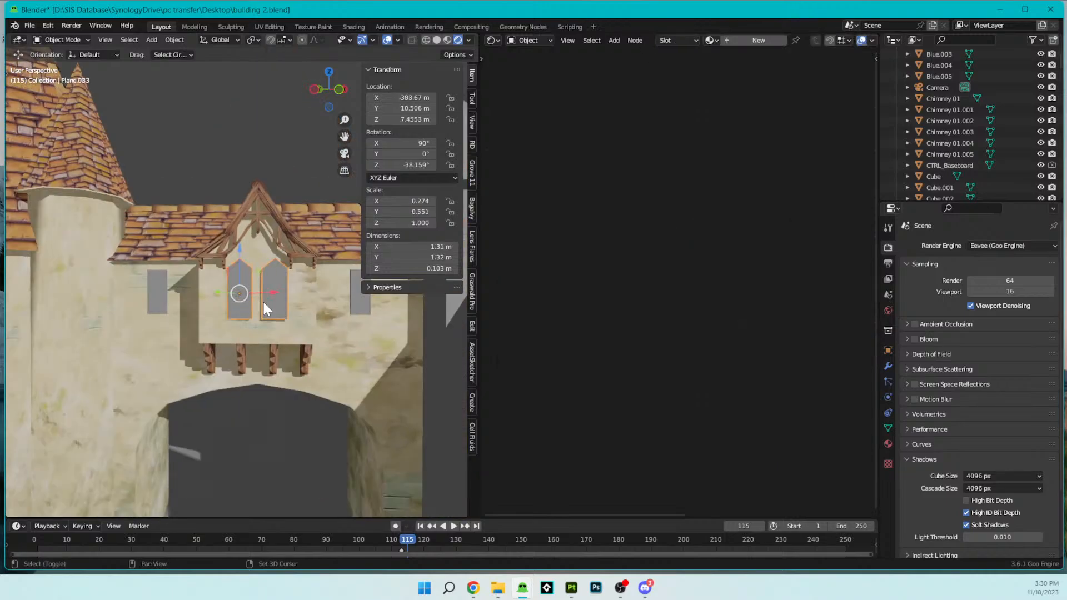
pyautogui.hotkey('shift', 's')
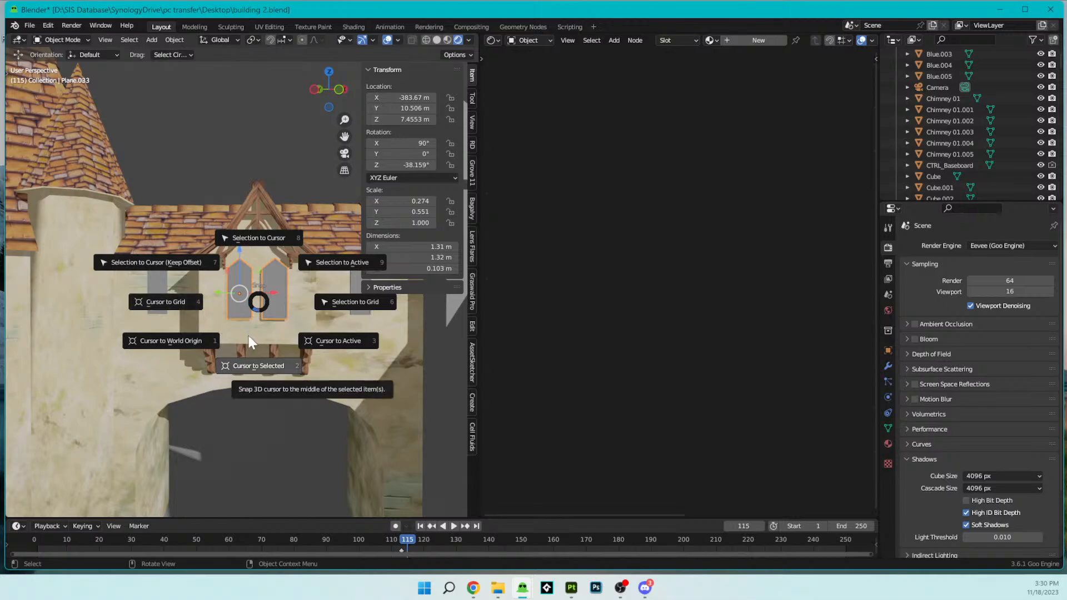
pyautogui.click(257, 359)
pyautogui.scroll(4, 259, 339)
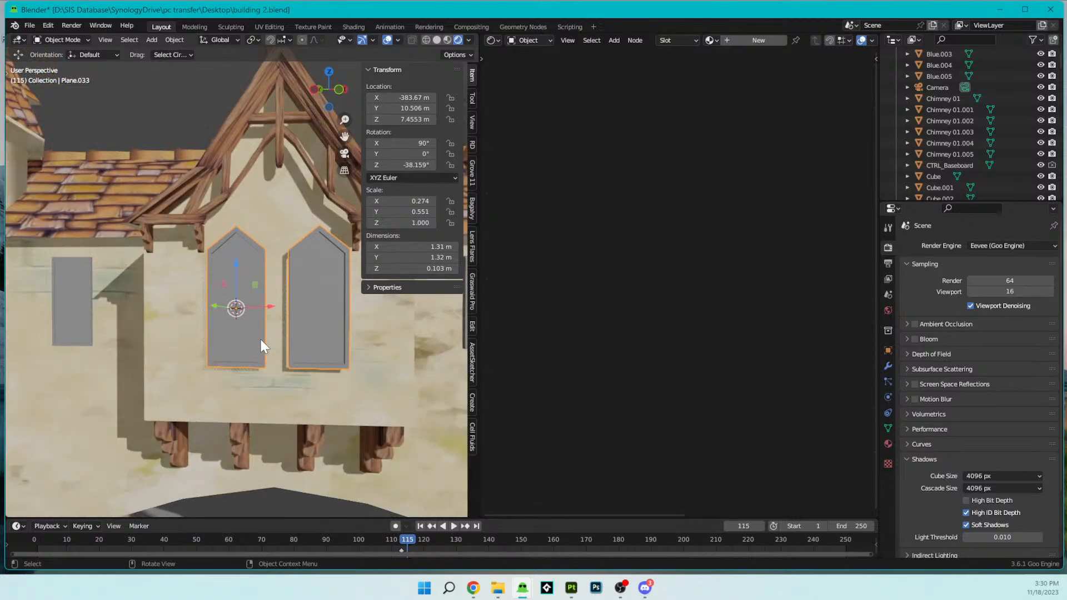
# - Import Window 01 UV.fbx from the Flights of Aetheria Assets\Windows folder in SynologyDrive
pyautogui.click(29, 25)
pyautogui.moveTo(109, 175)
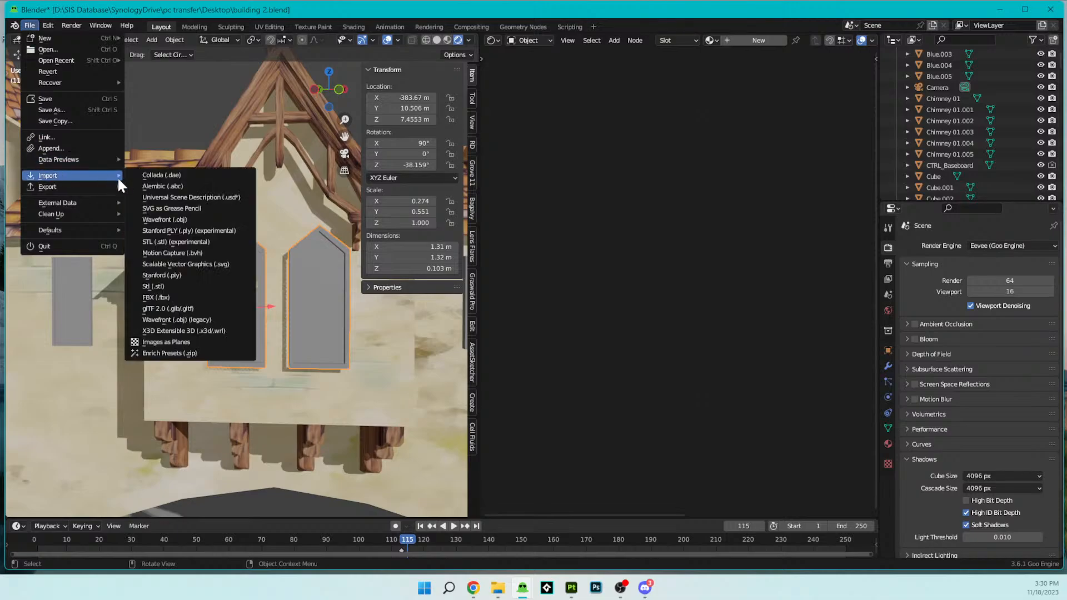
pyautogui.click(198, 298)
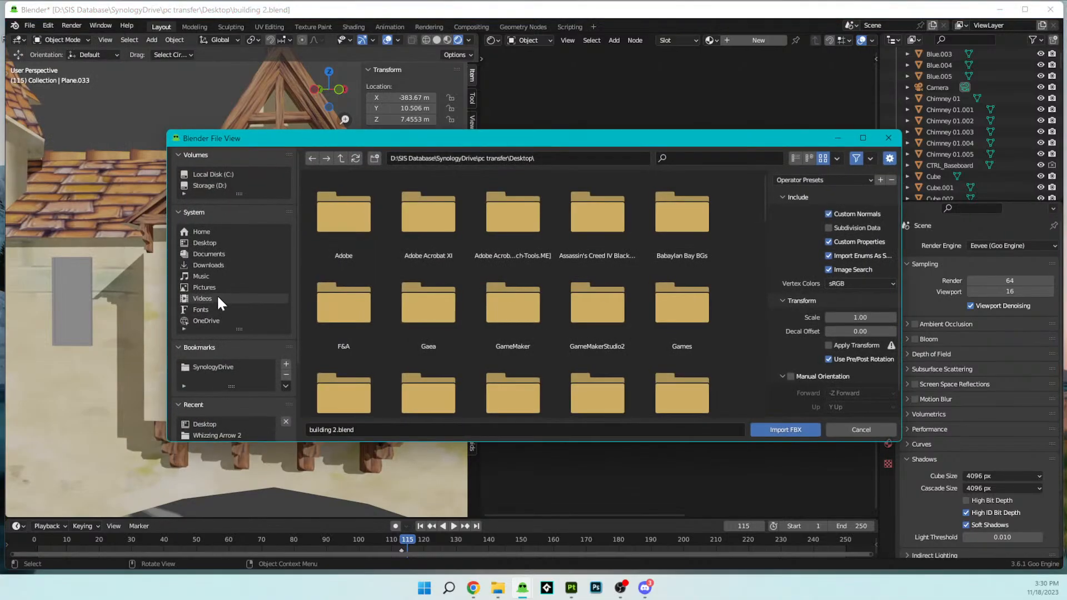
pyautogui.click(202, 364)
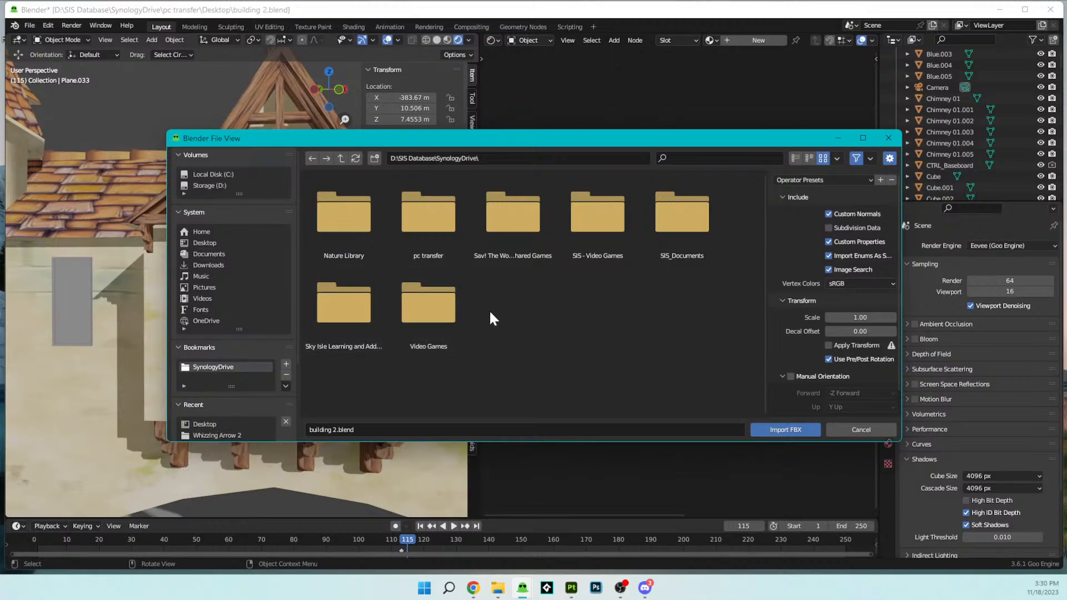
pyautogui.doubleClick(618, 224)
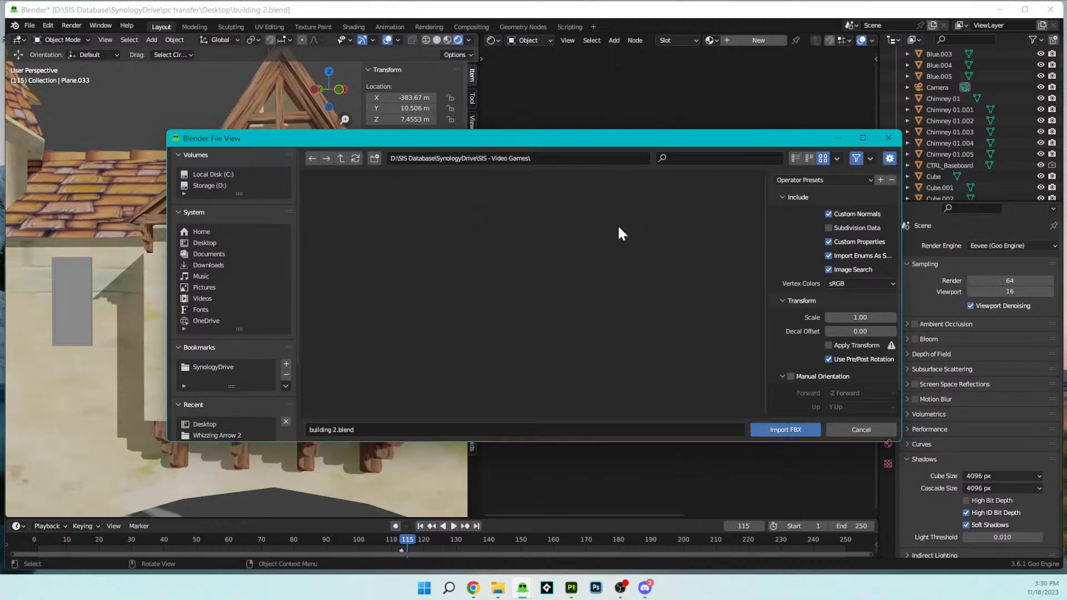
pyautogui.click(347, 223)
pyautogui.doubleClick(347, 224)
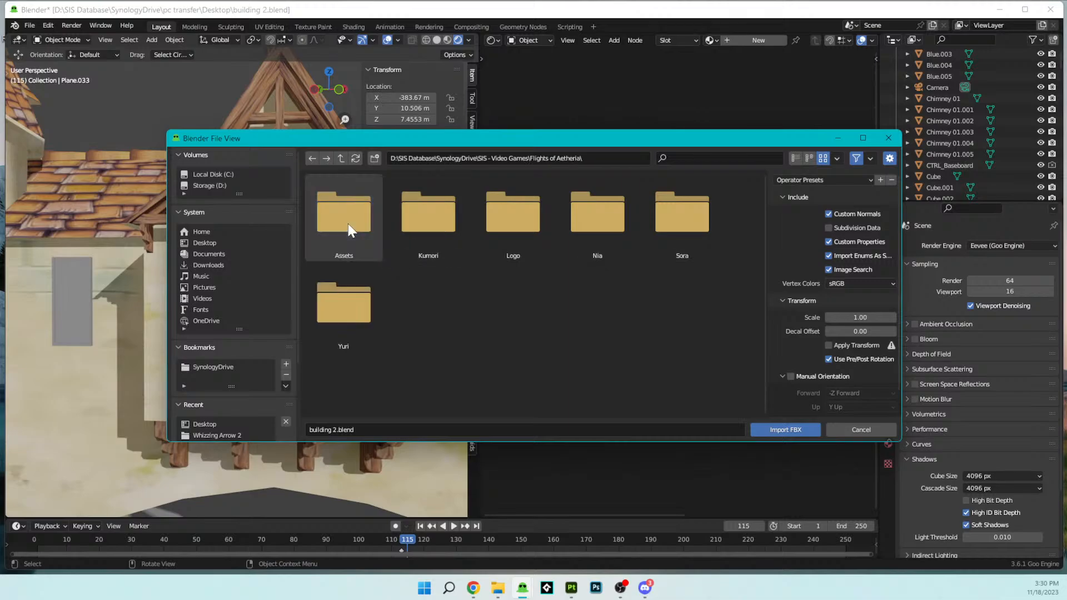
pyautogui.doubleClick(352, 239)
pyautogui.doubleClick(353, 239)
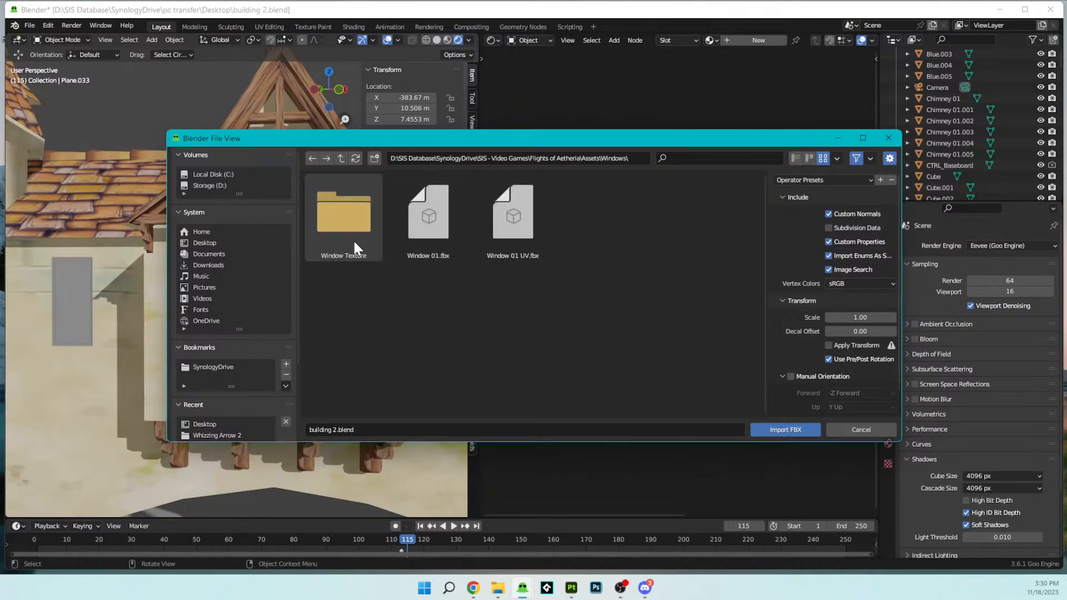
pyautogui.click(522, 238)
pyautogui.click(762, 425)
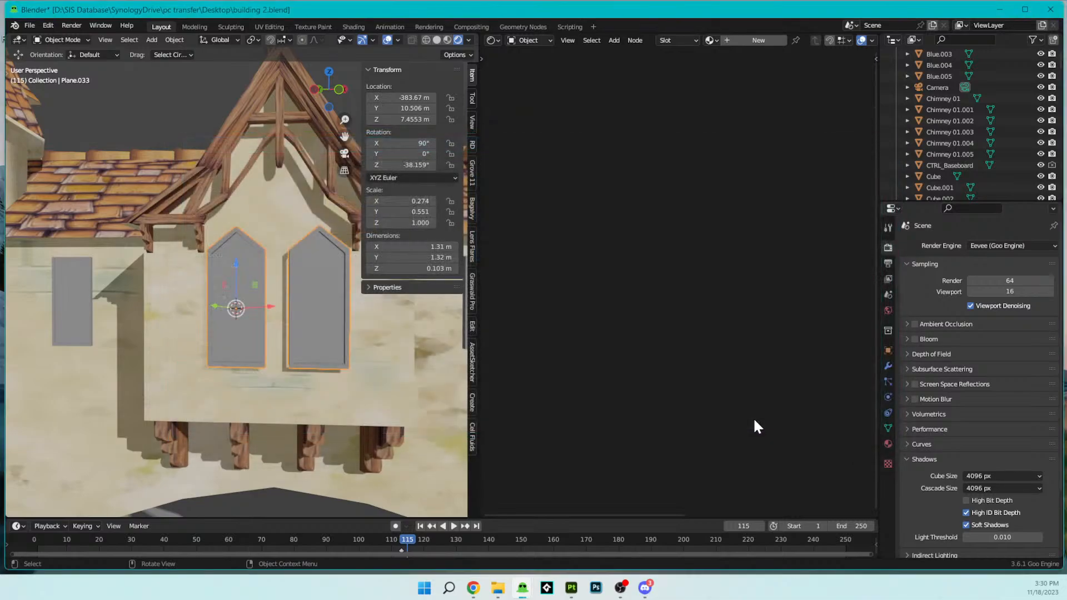
# - Snap the imported window to the 3D cursor at the timber-gabled bay, keeping its offset
pyautogui.scroll(-7, 339, 325)
pyautogui.scroll(3, 339, 325)
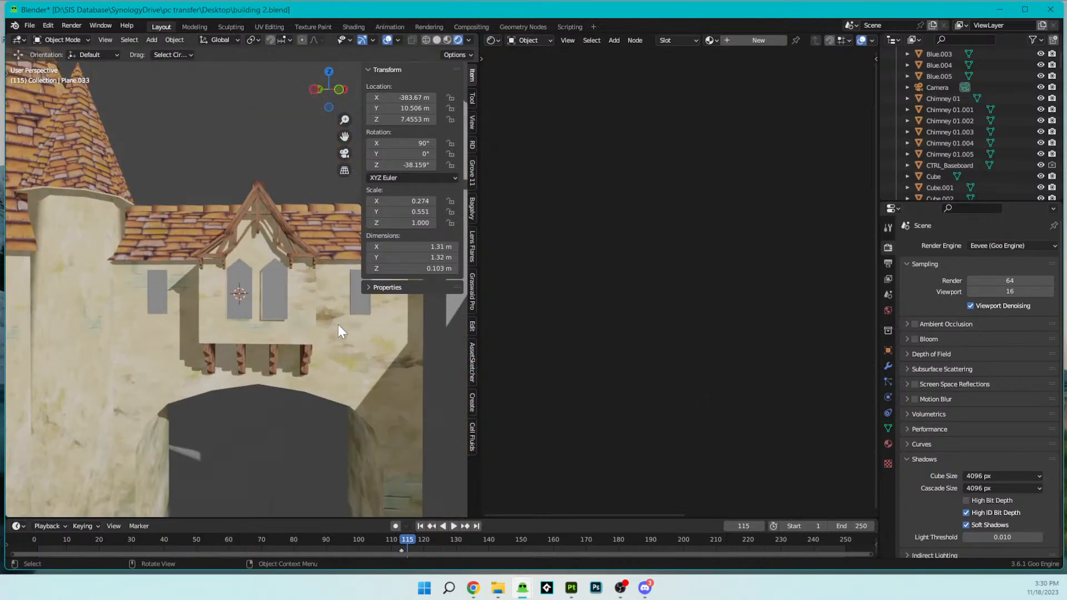
pyautogui.press('KP_Divide')
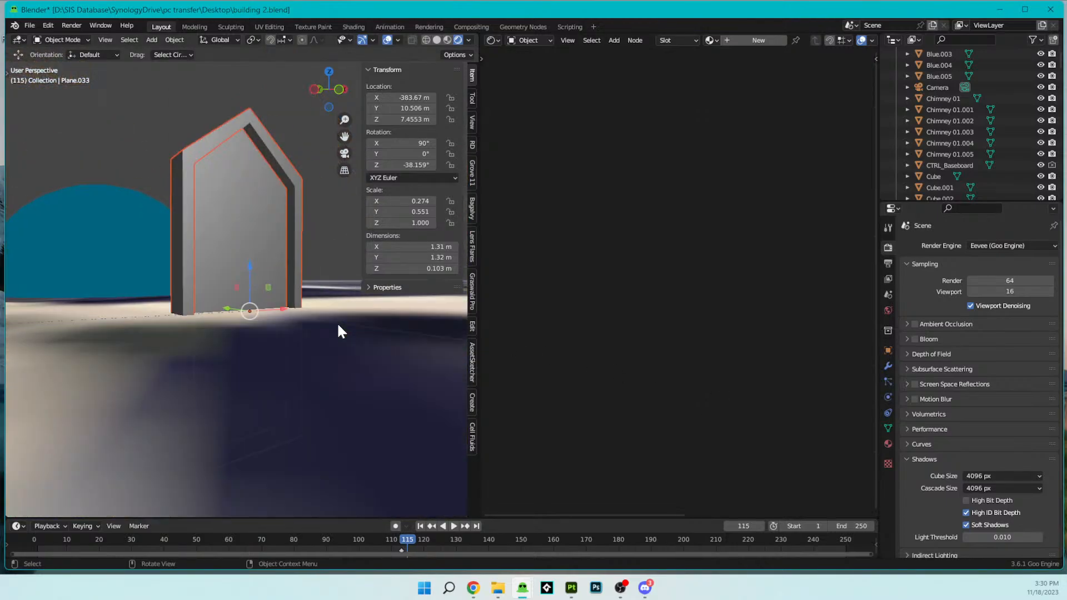
pyautogui.scroll(-4, 336, 322)
pyautogui.moveTo(331, 325); pyautogui.dragTo(108, 339, button='middle')
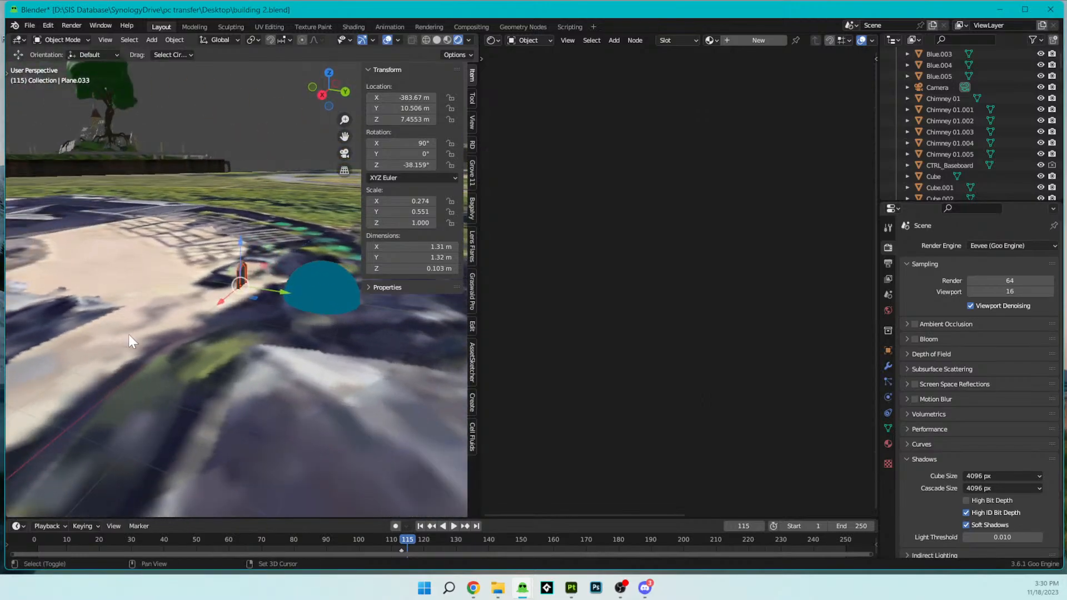
pyautogui.hotkey('shift', 's')
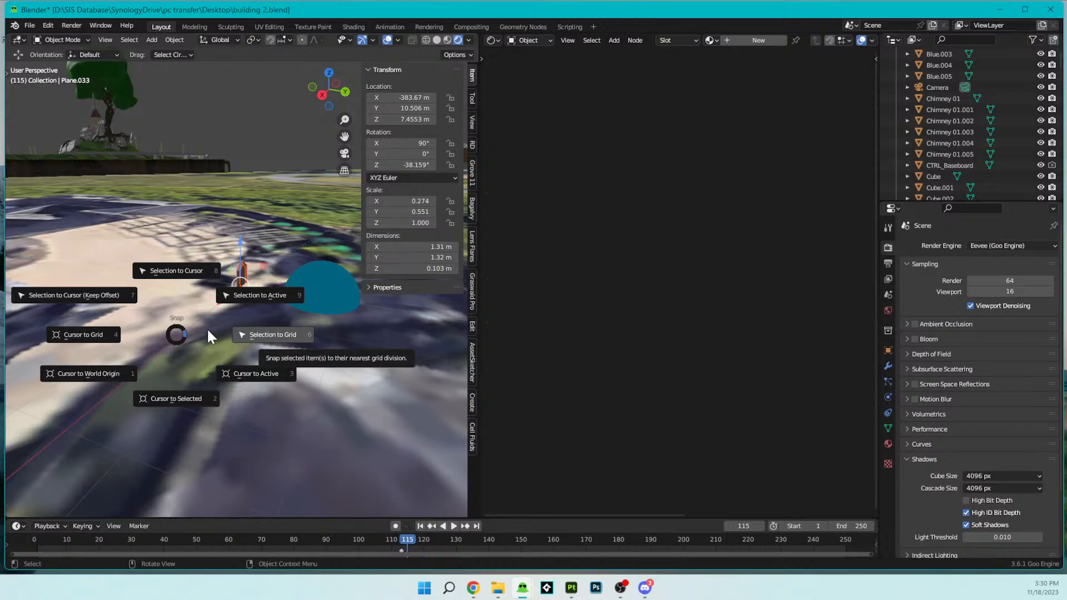
pyautogui.click(133, 296)
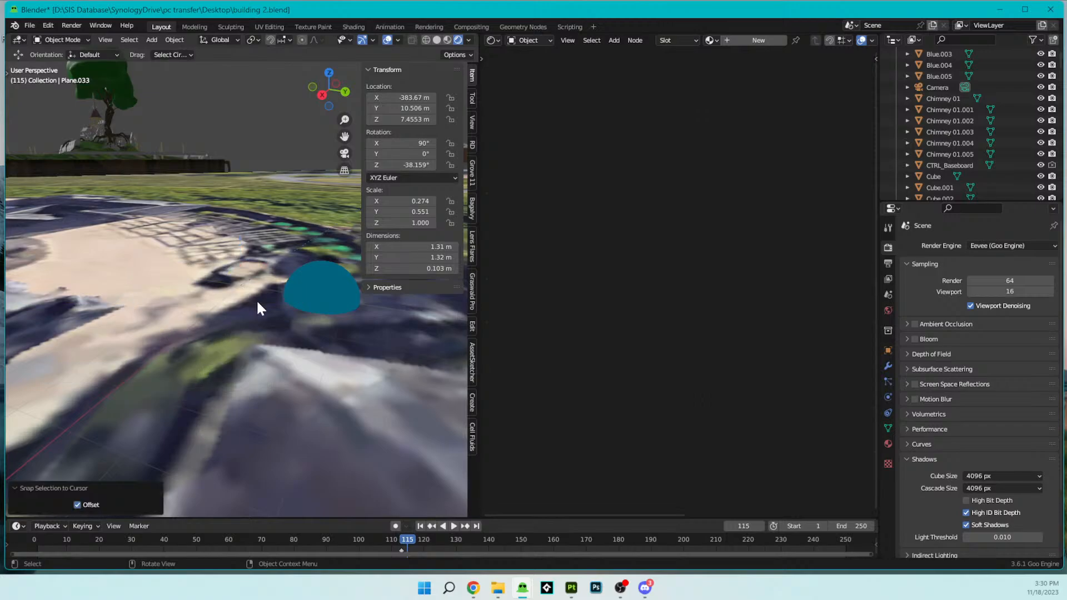
# - Copy the Z rotation of the grey placeholder windows and set the imported window's Z rotation to -38.1586°
pyautogui.press('KP_Decimal')
pyautogui.moveTo(262, 301); pyautogui.dragTo(315, 289, button='middle')
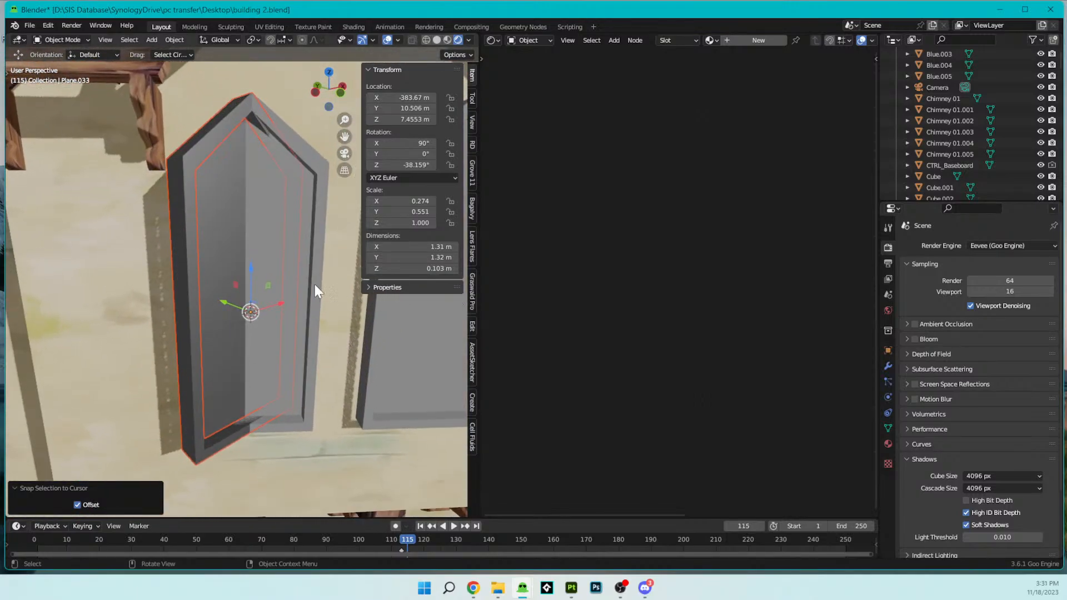
pyautogui.click(315, 245)
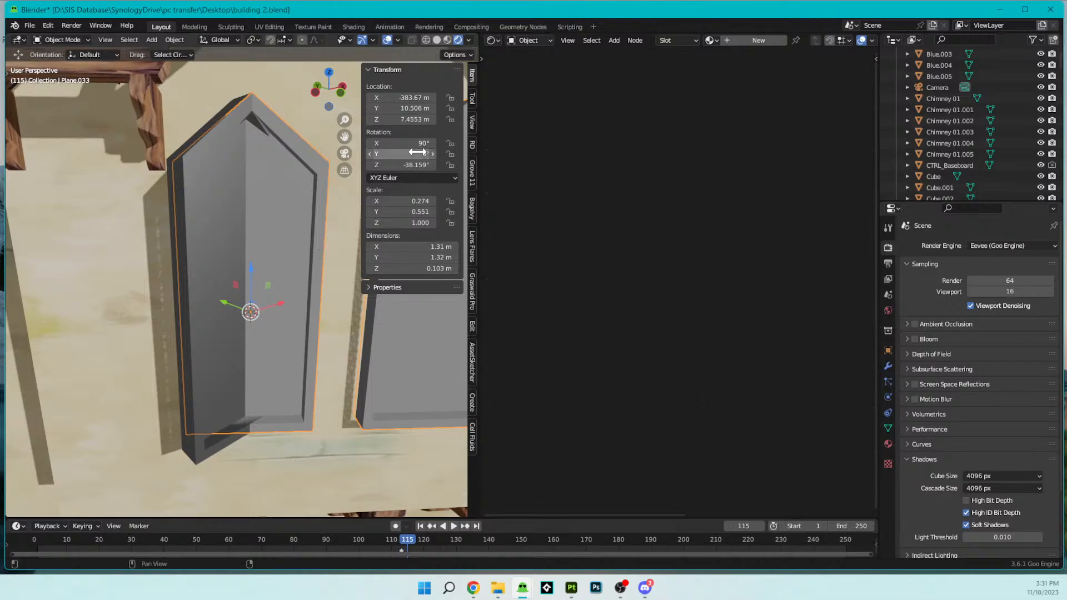
pyautogui.click(410, 166)
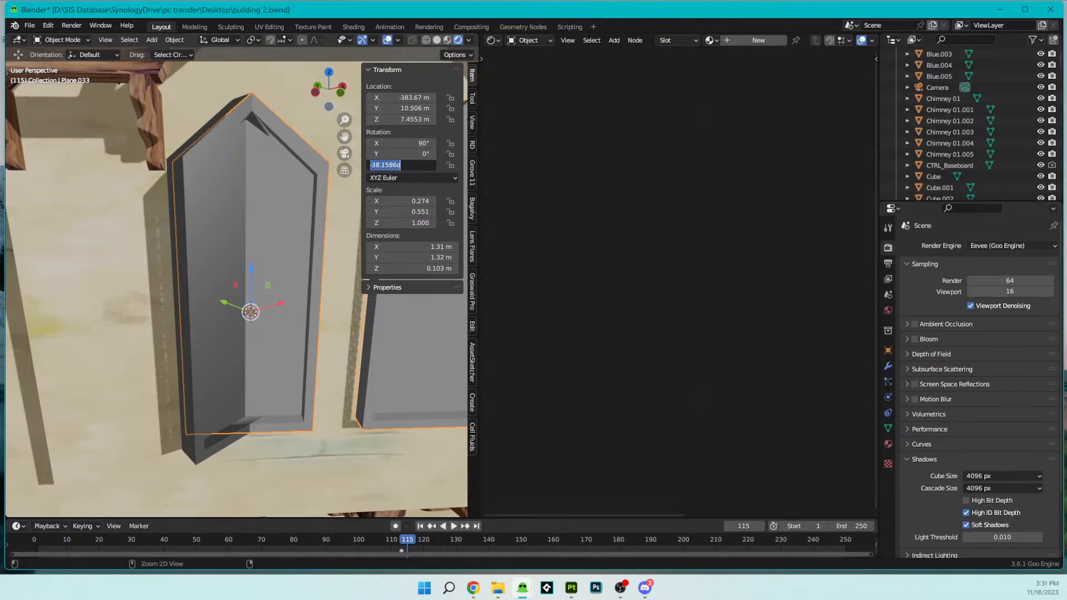
pyautogui.press('Return')
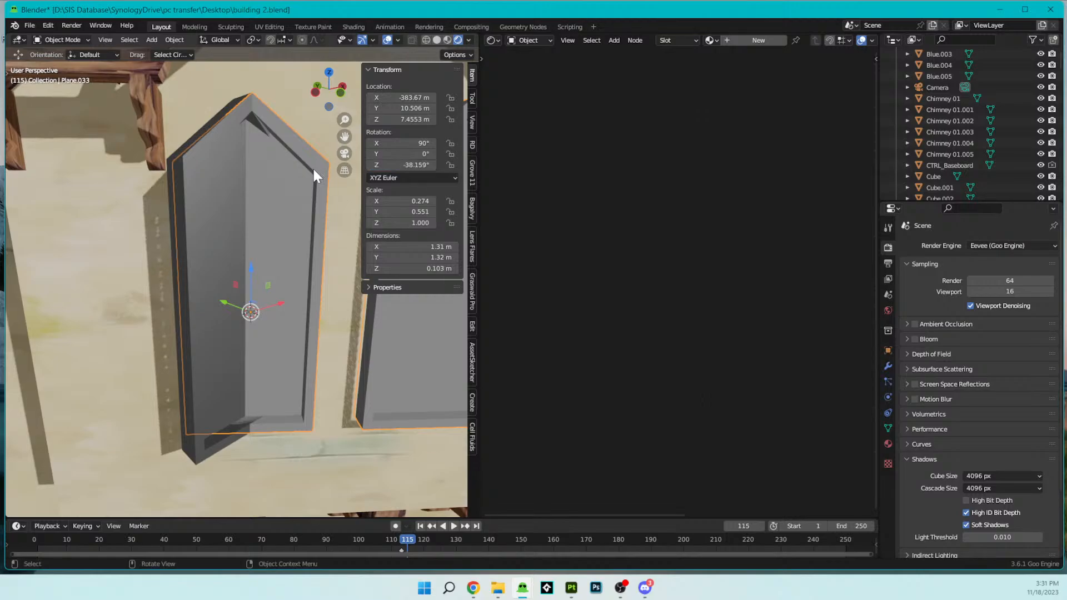
pyautogui.click(219, 157)
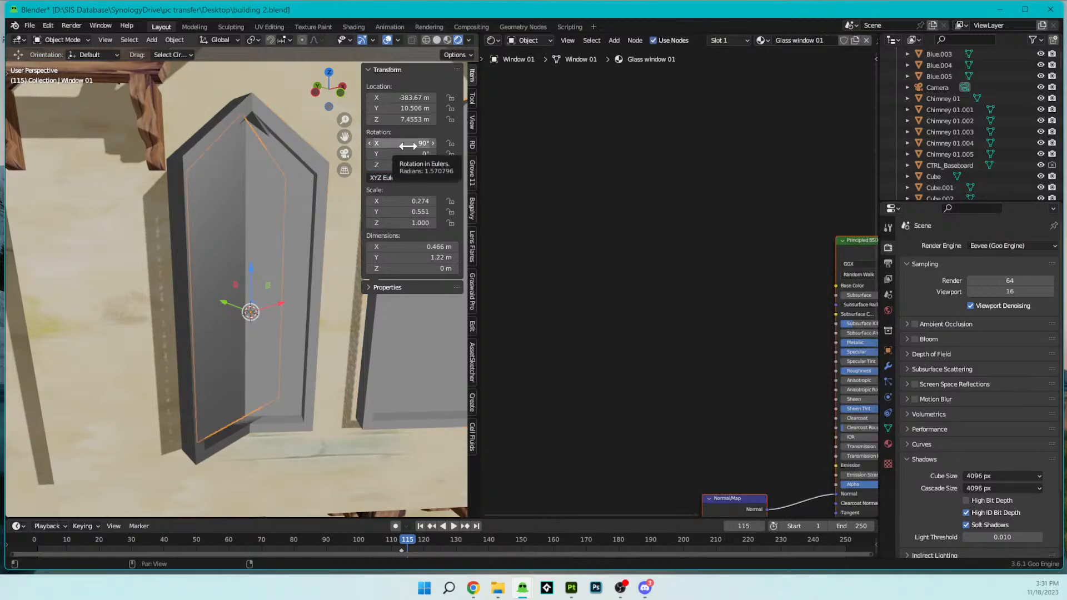
pyautogui.click(400, 165)
pyautogui.write('-38.1586d')
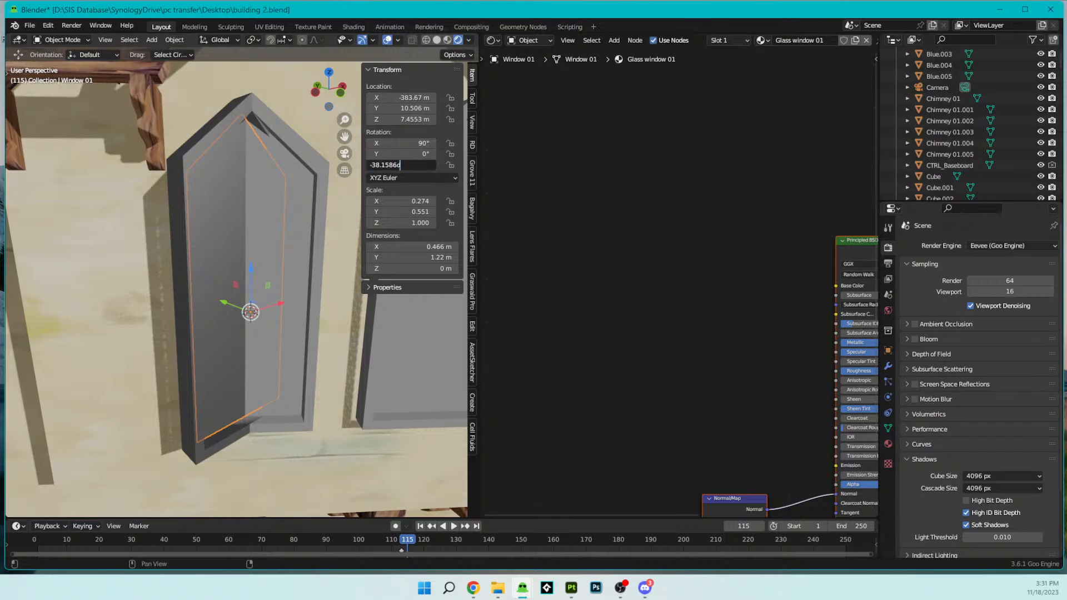
pyautogui.press('Return')
# - Copy the Array modifier's Factor X from the grey placeholder windows and delete the placeholders
pyautogui.moveTo(335, 194); pyautogui.dragTo(266, 206, button='middle')
pyautogui.click(296, 214)
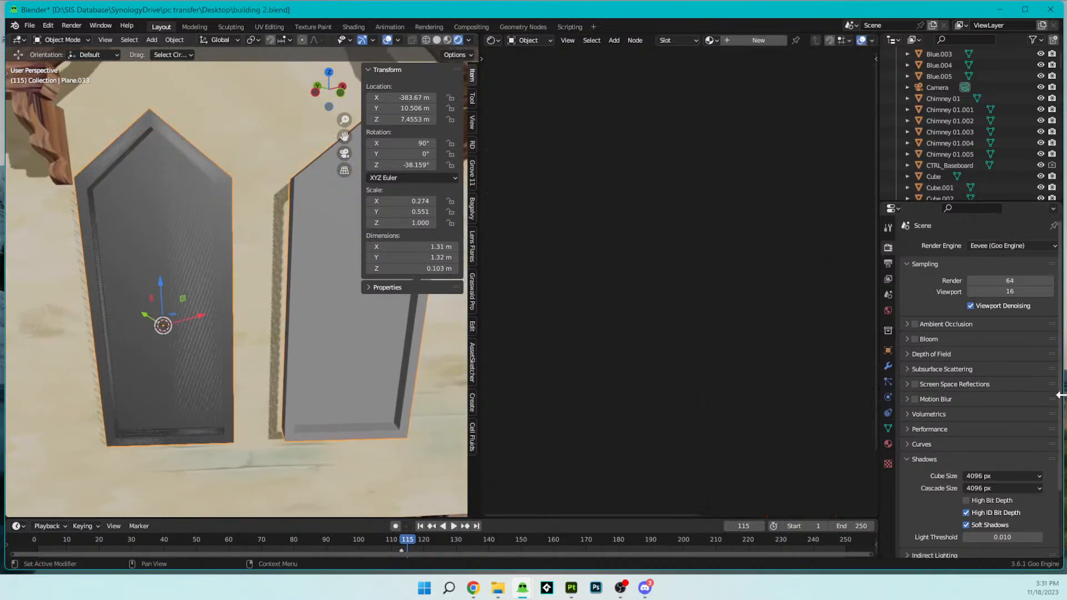
pyautogui.click(887, 366)
pyautogui.click(978, 328)
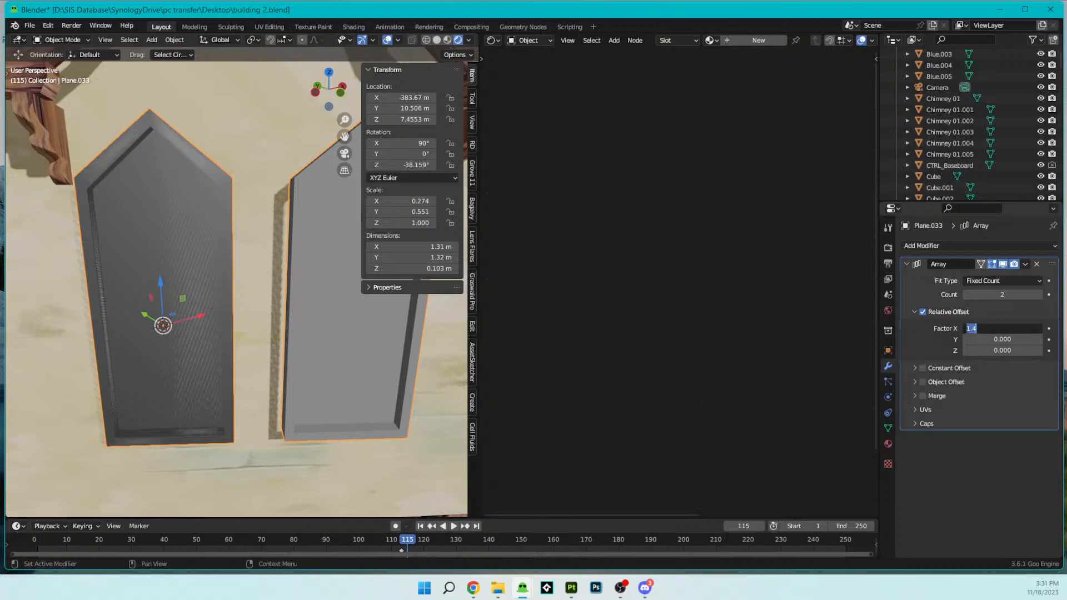
pyautogui.press('Return')
pyautogui.press('x')
pyautogui.click(327, 325)
# - Add an Array modifier to the imported window's glass pane with a Relative Offset Factor X of 1.4
pyautogui.click(216, 303)
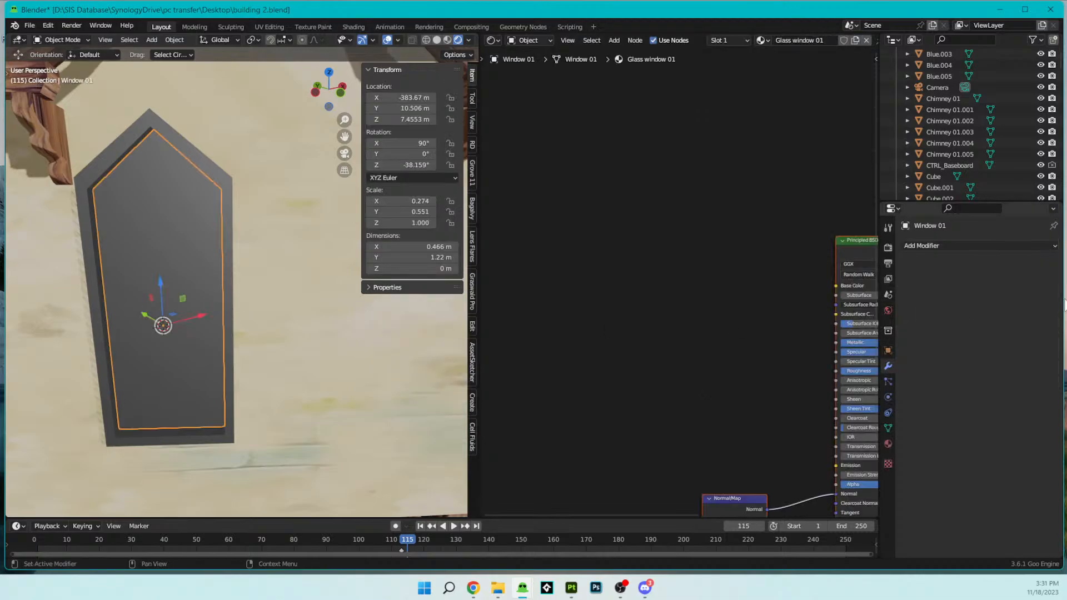
pyautogui.click(916, 246)
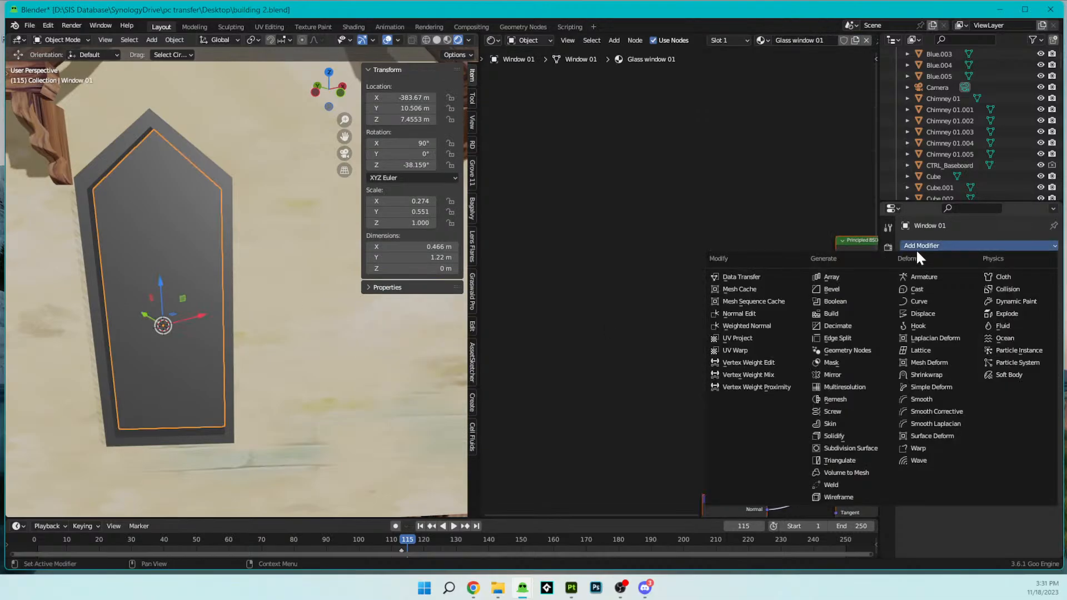
pyautogui.click(847, 275)
pyautogui.doubleClick(1000, 328)
pyautogui.write('1.4')
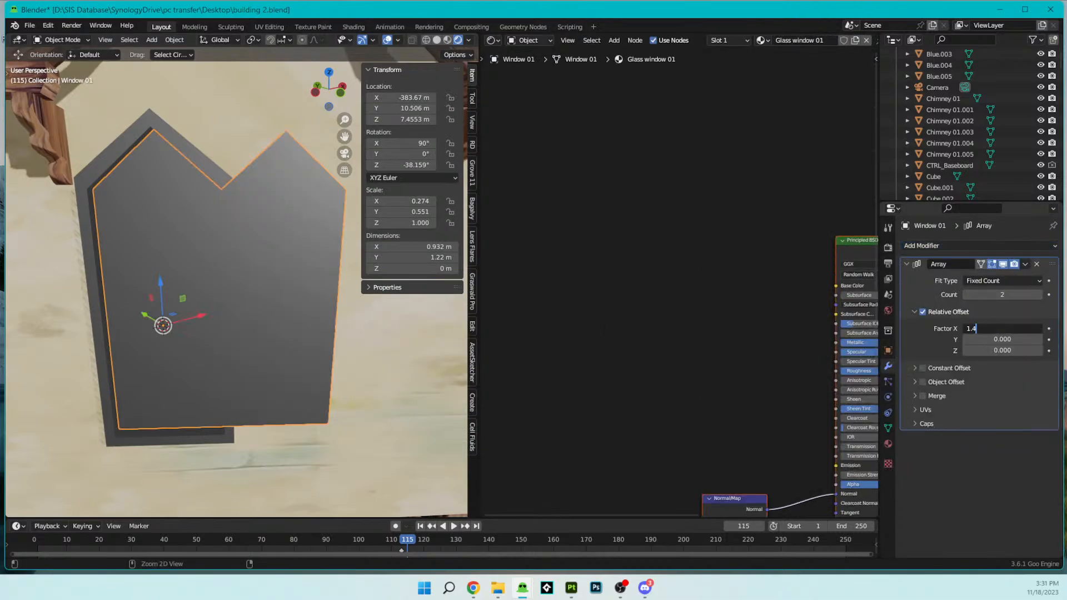
pyautogui.press('Return')
# - Join the imported window's glass pane and frame into one object, with the frame as the active object
pyautogui.moveTo(288, 328); pyautogui.dragTo(178, 317, button='middle')
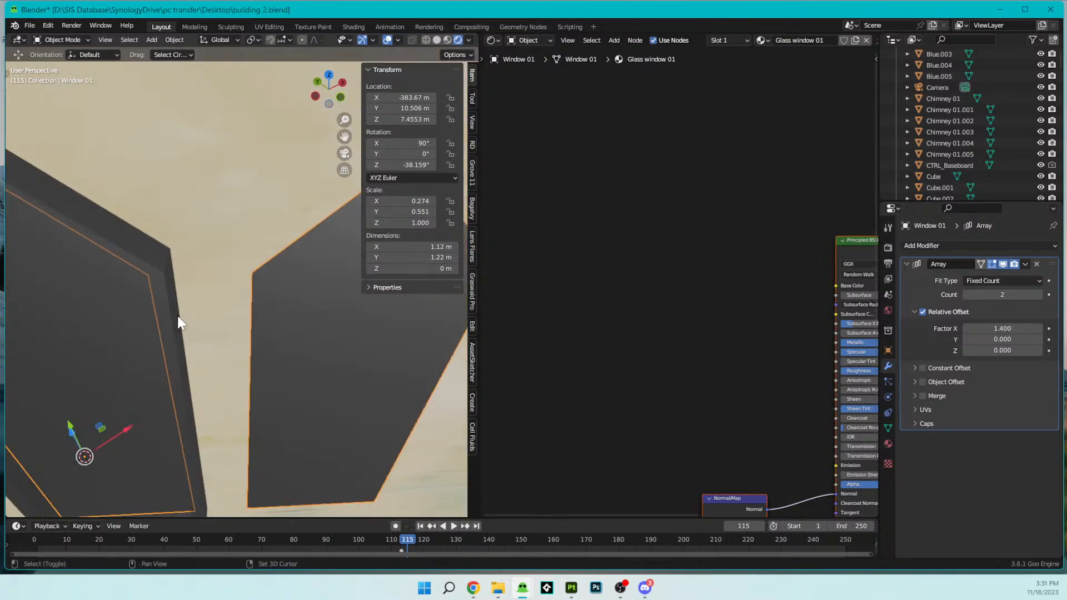
pyautogui.click(175, 318)
pyautogui.scroll(-1, 225, 307)
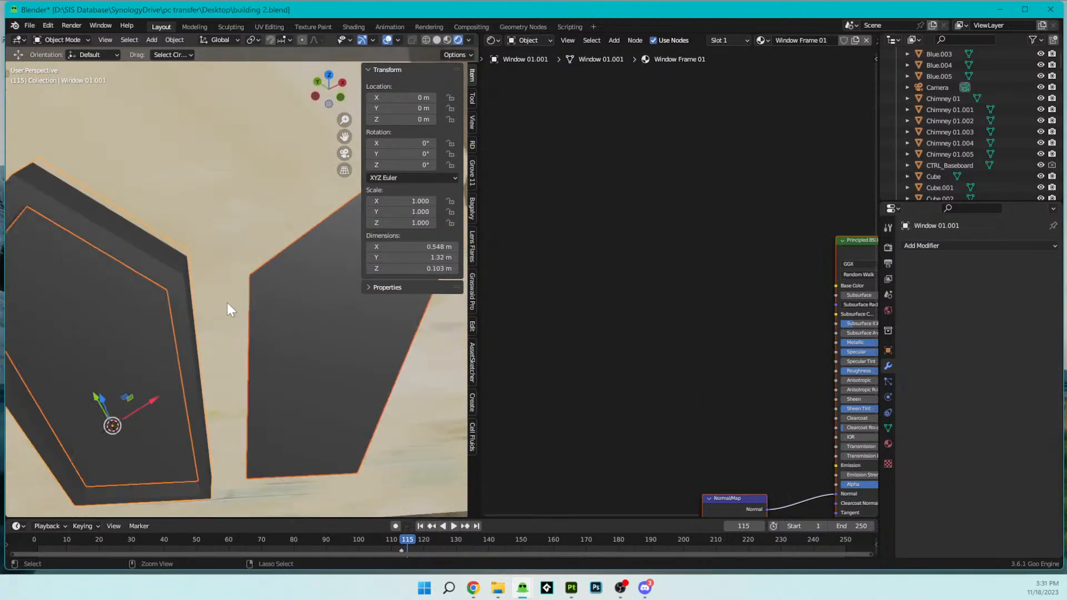
pyautogui.hotkey('ctrl', 'z')
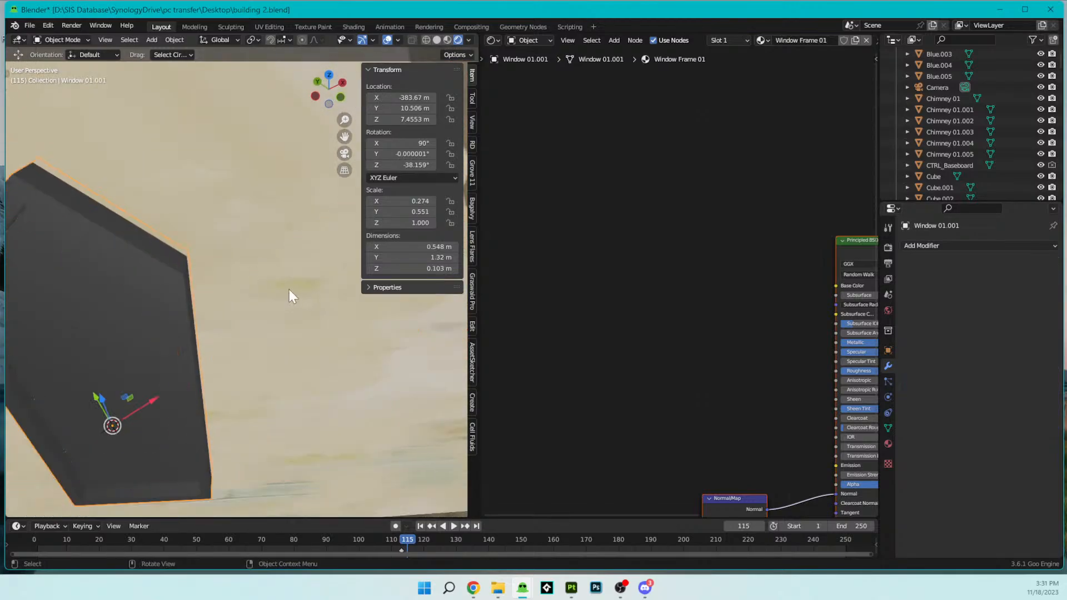
# - Add an Array modifier to the joined window with a Relative Offset Factor X of 1.4
pyautogui.scroll(-4, 293, 278)
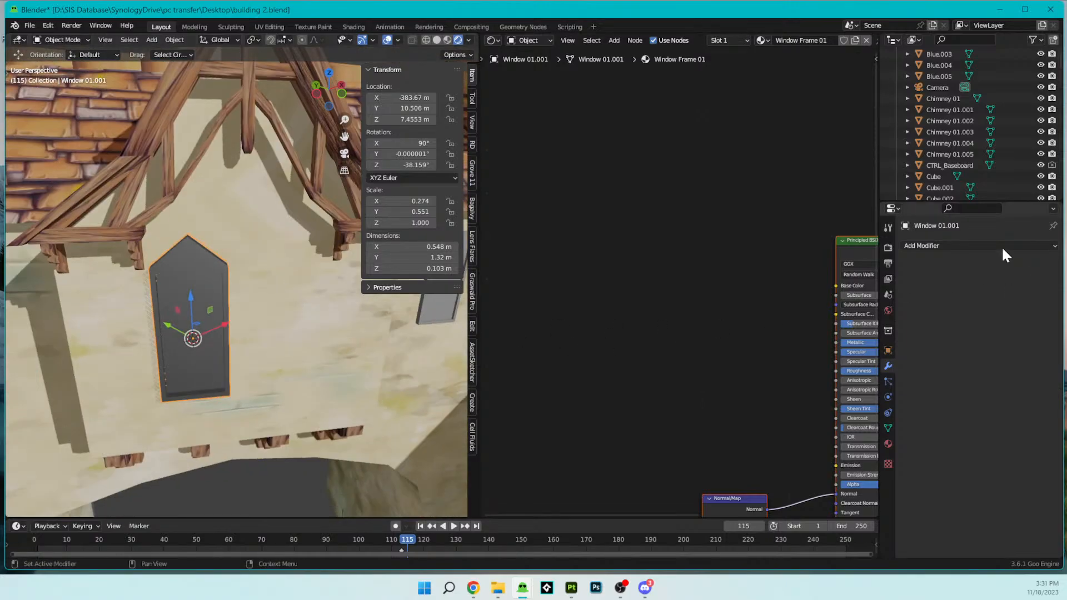
pyautogui.click(982, 244)
pyautogui.click(850, 271)
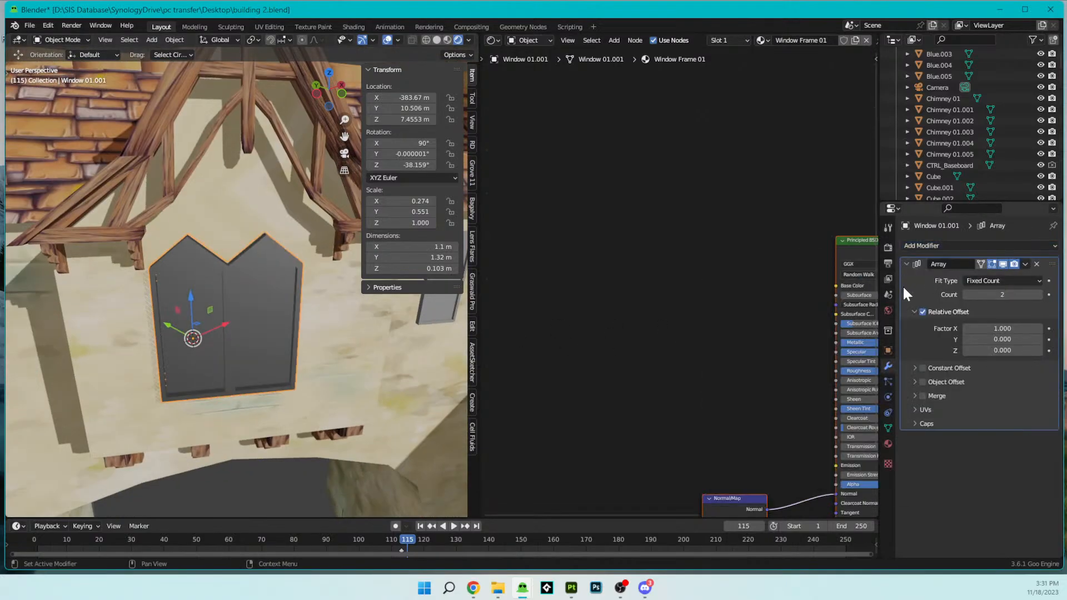
pyautogui.click(1007, 329)
pyautogui.write('1.4')
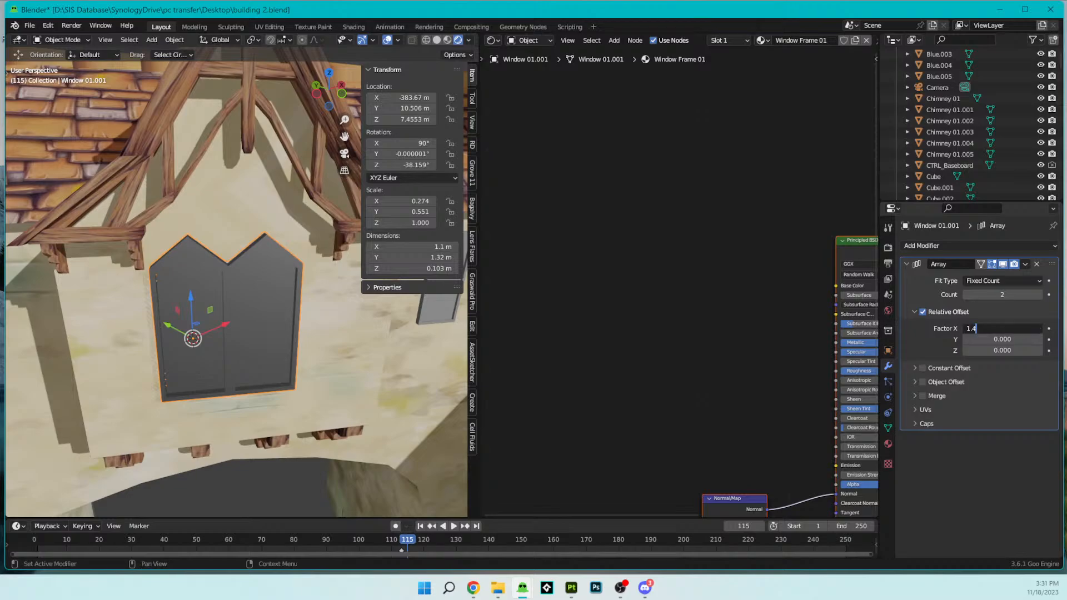
pyautogui.press('Return')
# - Delete all shader nodes from the window's Glass window 01 material
pyautogui.moveTo(311, 284); pyautogui.dragTo(311, 247, button='middle')
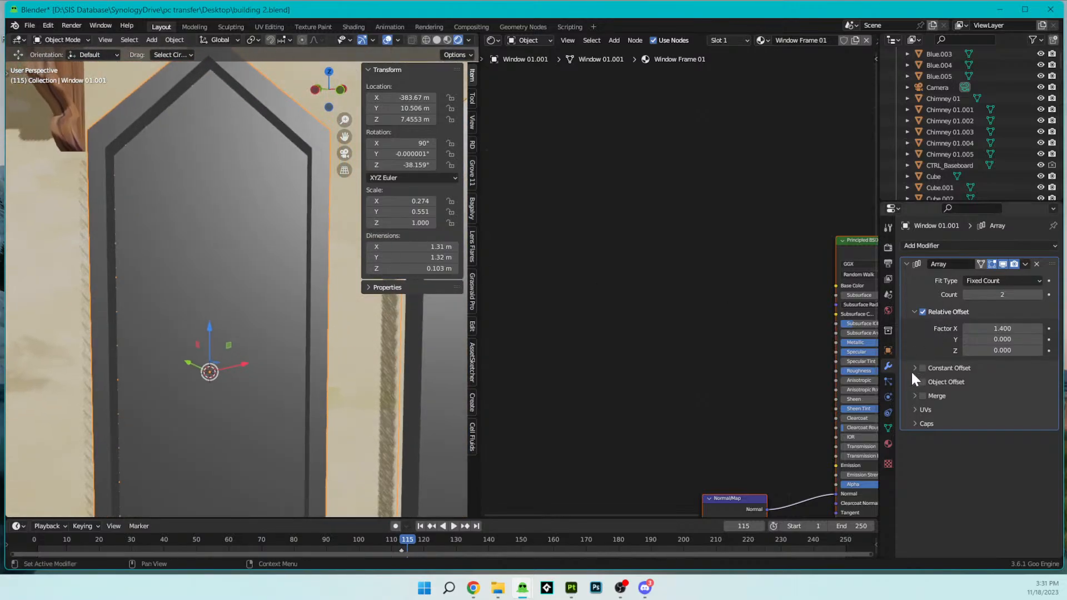
pyautogui.click(889, 443)
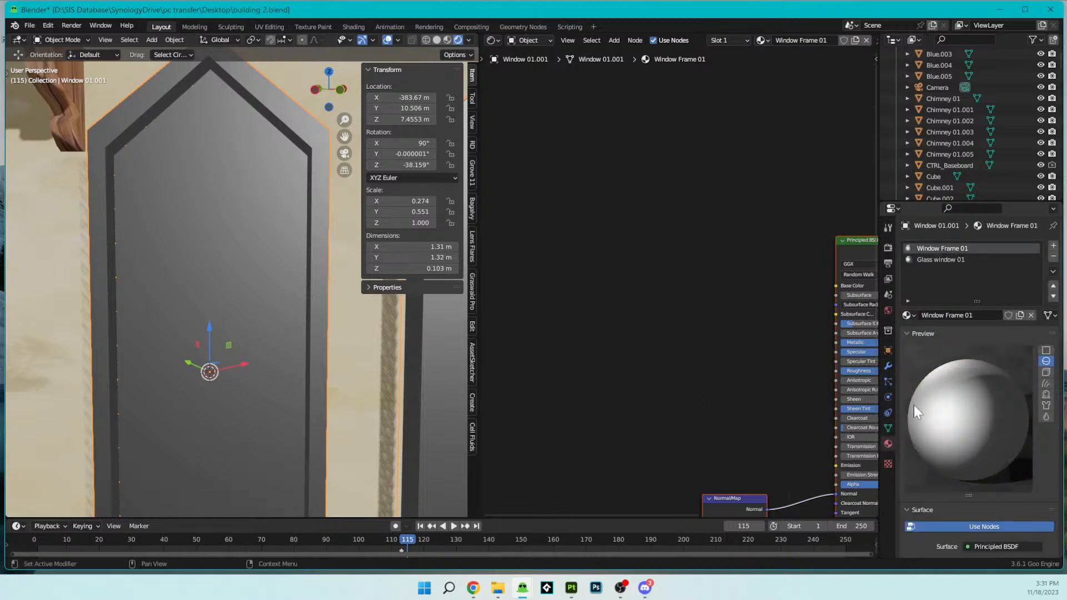
pyautogui.click(924, 262)
pyautogui.moveTo(733, 338); pyautogui.dragTo(659, 284, button='middle')
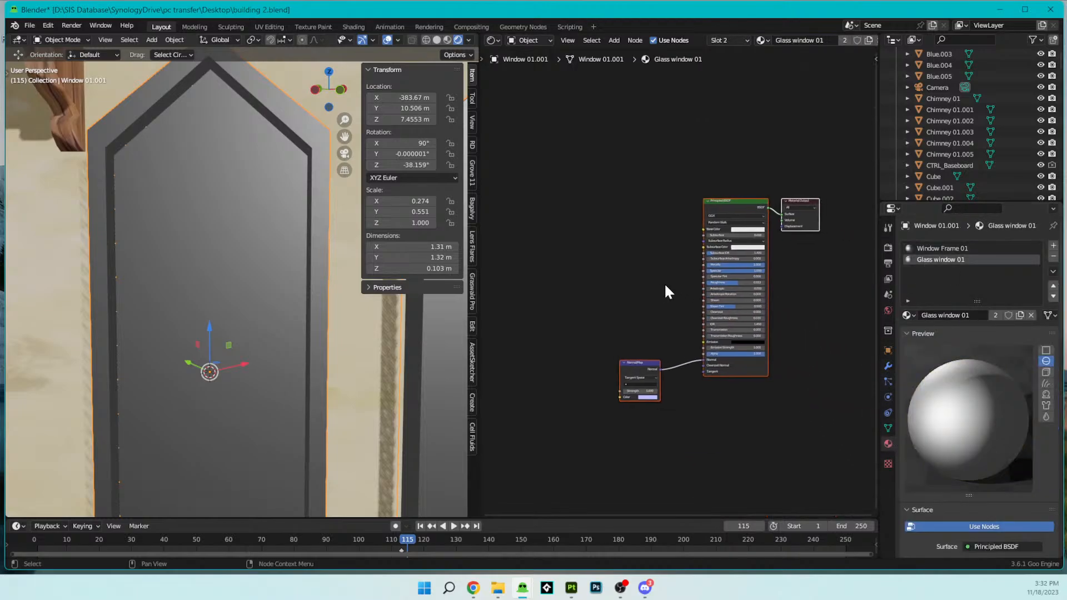
pyautogui.press('Delete')
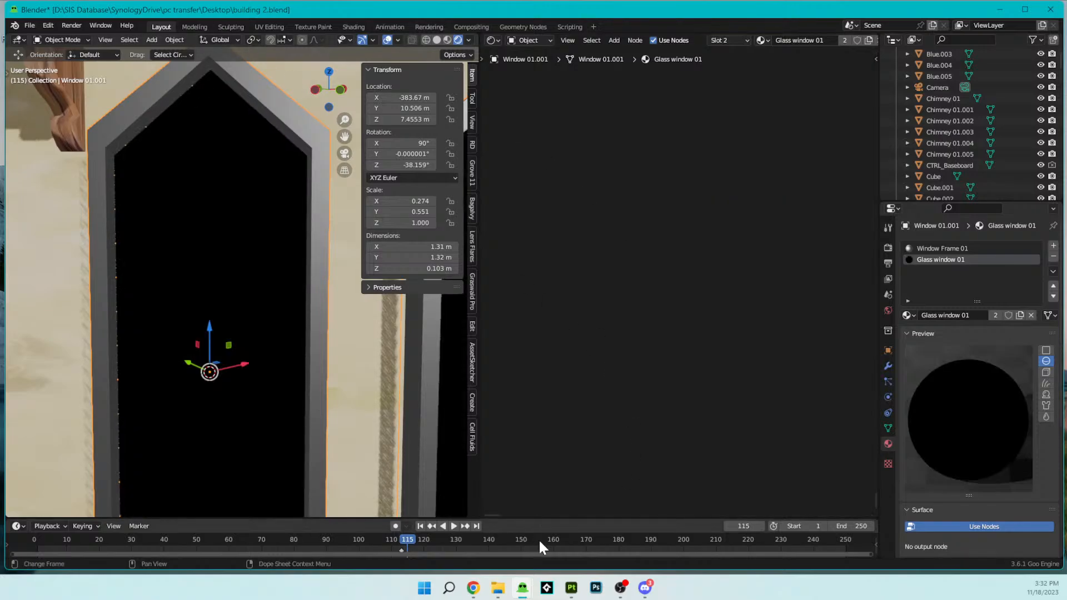
# - Bring up the previews of the other open Blender windows for switching files
pyautogui.click(521, 589)
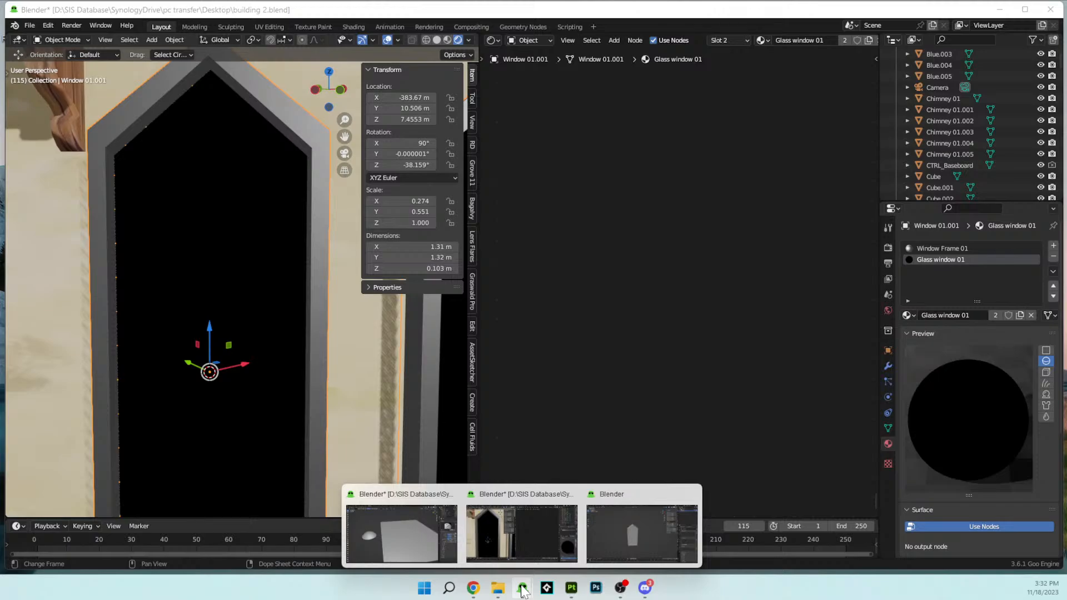
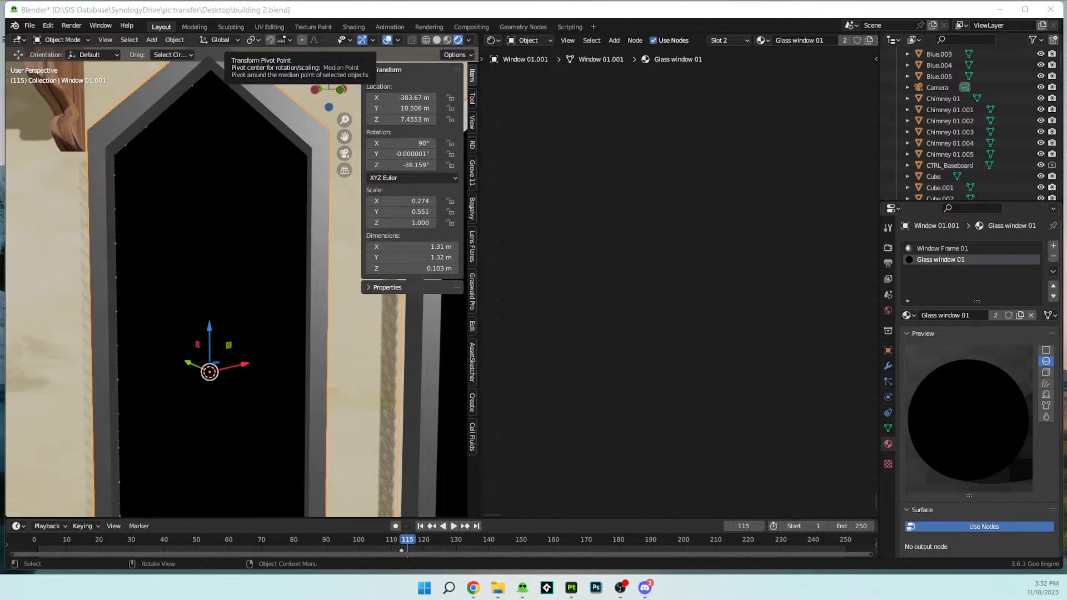
# - Paste the copied glass sphere into the building scene and snap it to the 3D cursor, keeping the offset
pyautogui.scroll(-6, 231, 183)
pyautogui.moveTo(149, 55); pyautogui.dragTo(67, 208, button='middle')
pyautogui.moveTo(132, 231); pyautogui.dragTo(236, 233, button='middle')
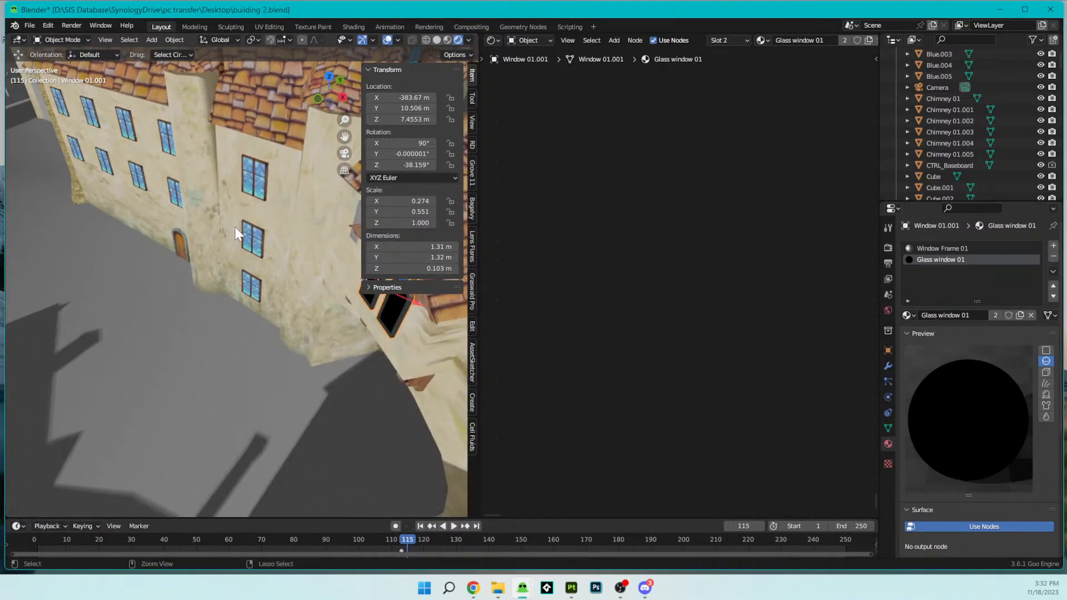
pyautogui.hotkey('ctrl', 'v')
pyautogui.scroll(-12, 149, 227)
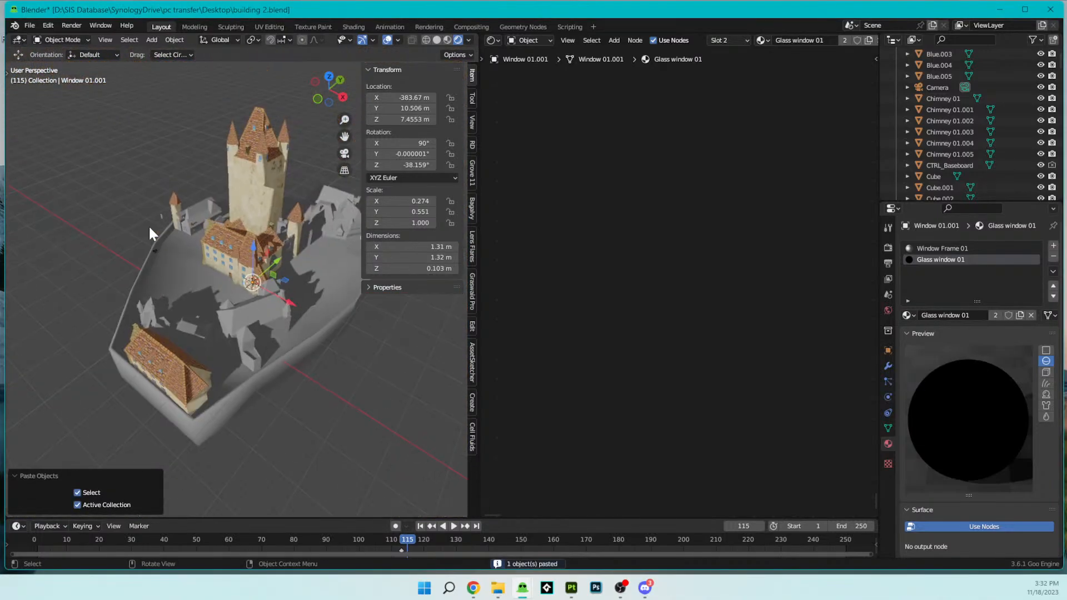
pyautogui.moveTo(148, 228); pyautogui.dragTo(231, 224, button='middle')
pyautogui.scroll(7, 236, 224)
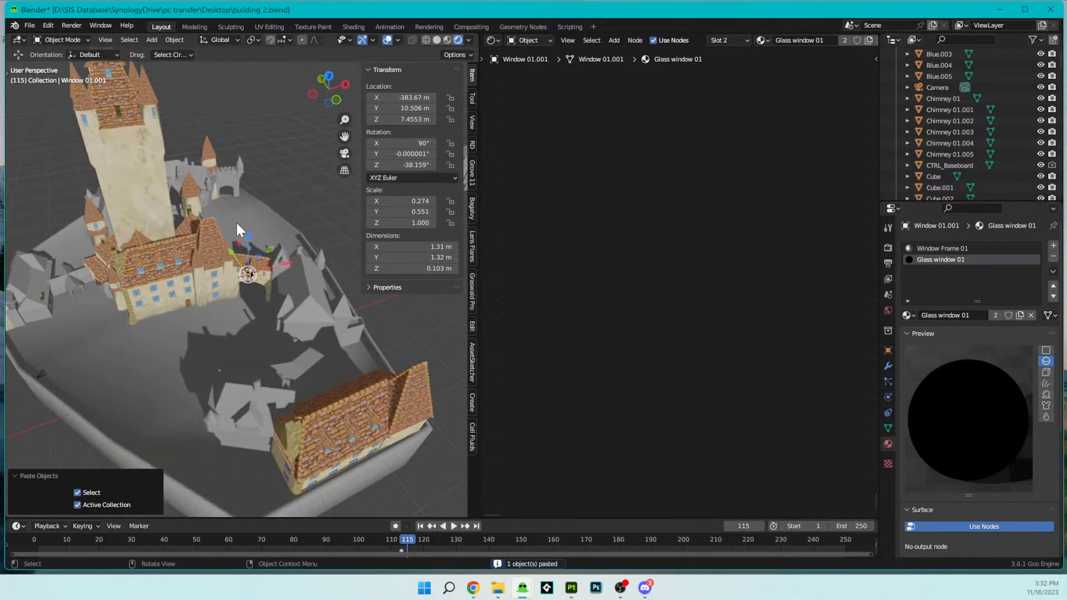
pyautogui.hotkey('shift', 's')
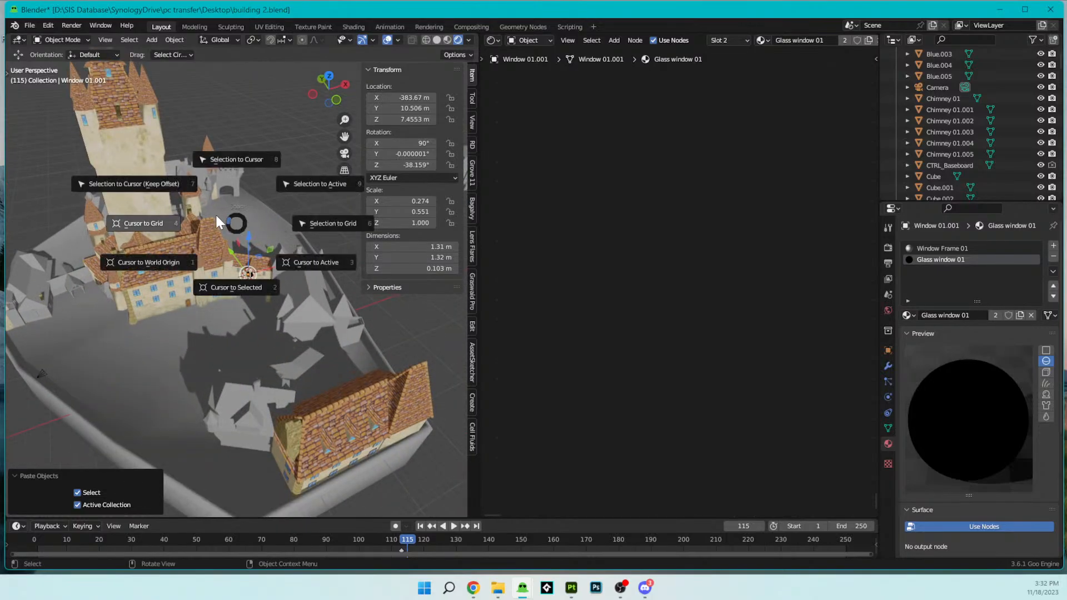
pyautogui.click(149, 185)
# - Move the pasted sphere clear of the pointed windows, by about -1.21 m in X, 0.25 m in Y and -1.76 m in Z
pyautogui.scroll(6, 241, 252)
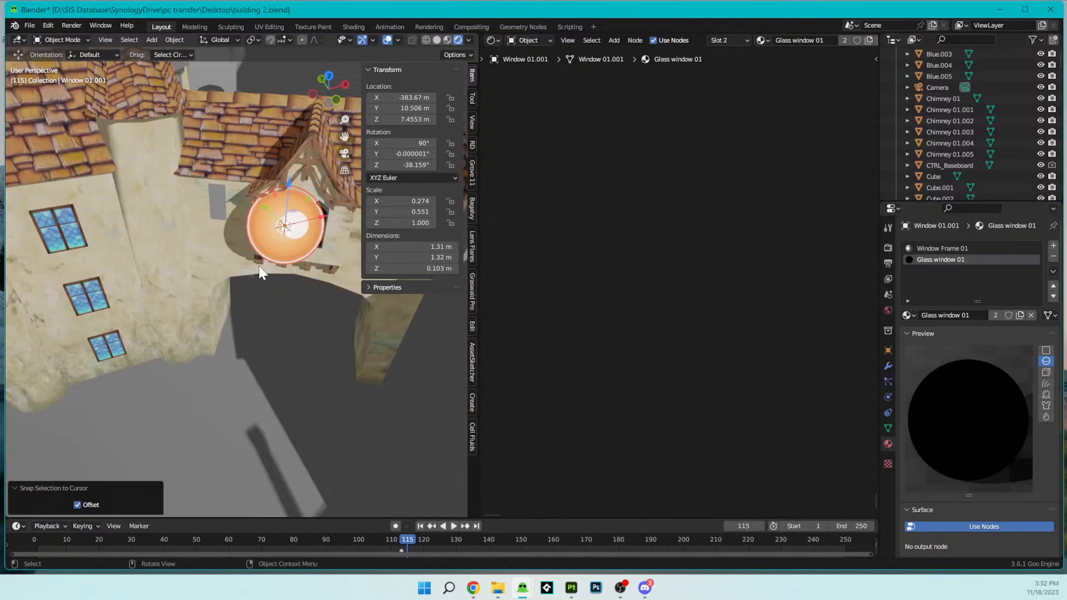
pyautogui.moveTo(242, 252); pyautogui.dragTo(152, 212, button='middle')
pyautogui.scroll(5, 284, 237)
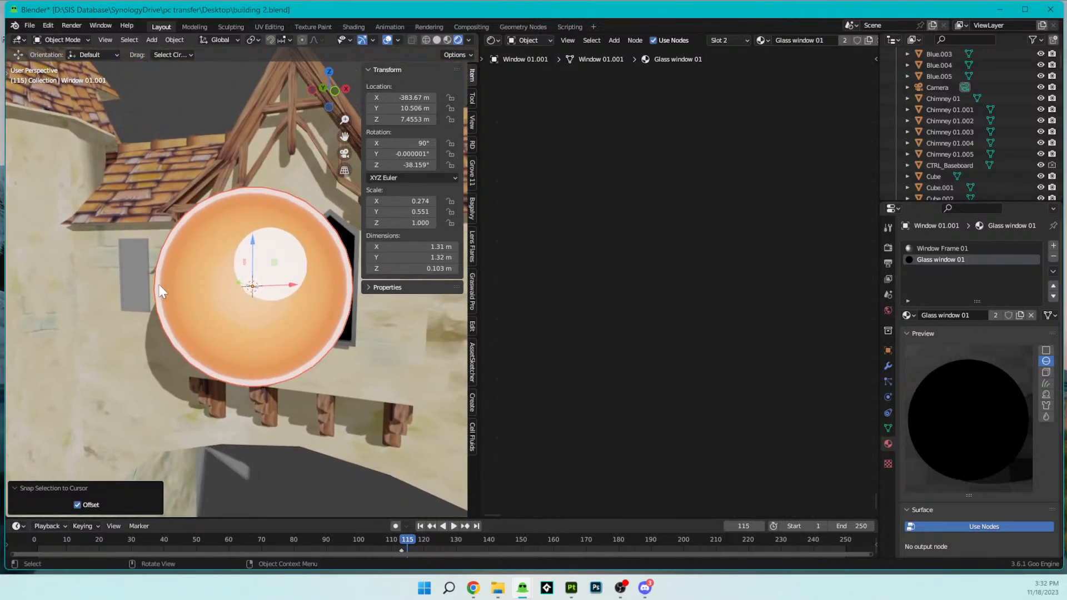
pyautogui.press('g')
pyautogui.click(112, 418)
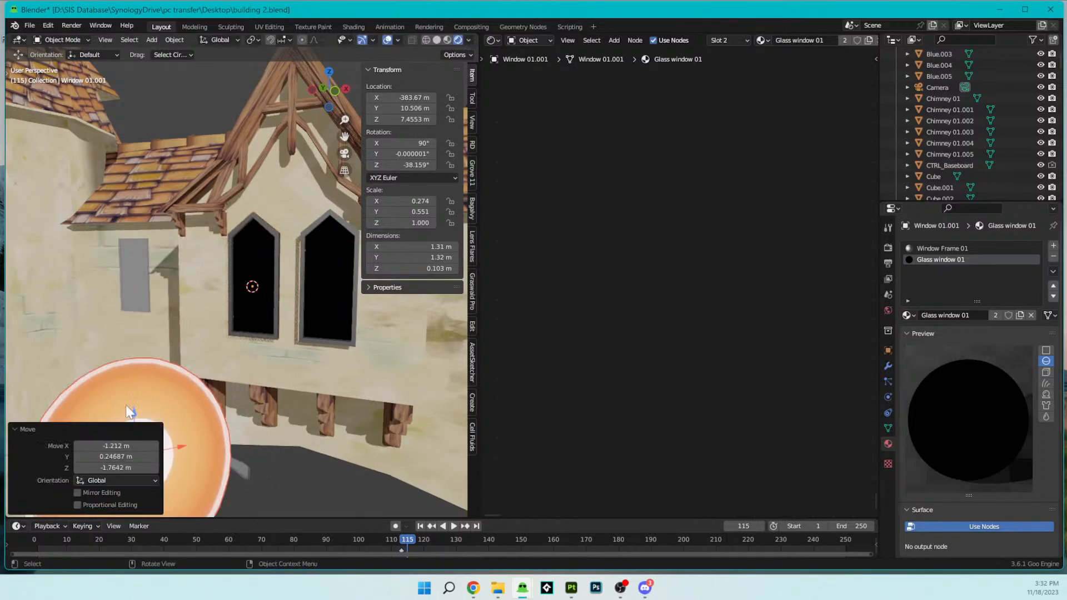
# - Copy all shader nodes of the sphere's Whizzing Arrow Glass material into the window's empty Glass window 01 material
pyautogui.keyDown('shift'); pyautogui.moveTo(195, 345); pyautogui.dragTo(205, 327, button='middle'); pyautogui.keyUp('shift')
pyautogui.click(191, 444)
pyautogui.moveTo(871, 305); pyautogui.dragTo(550, 234, button='middle')
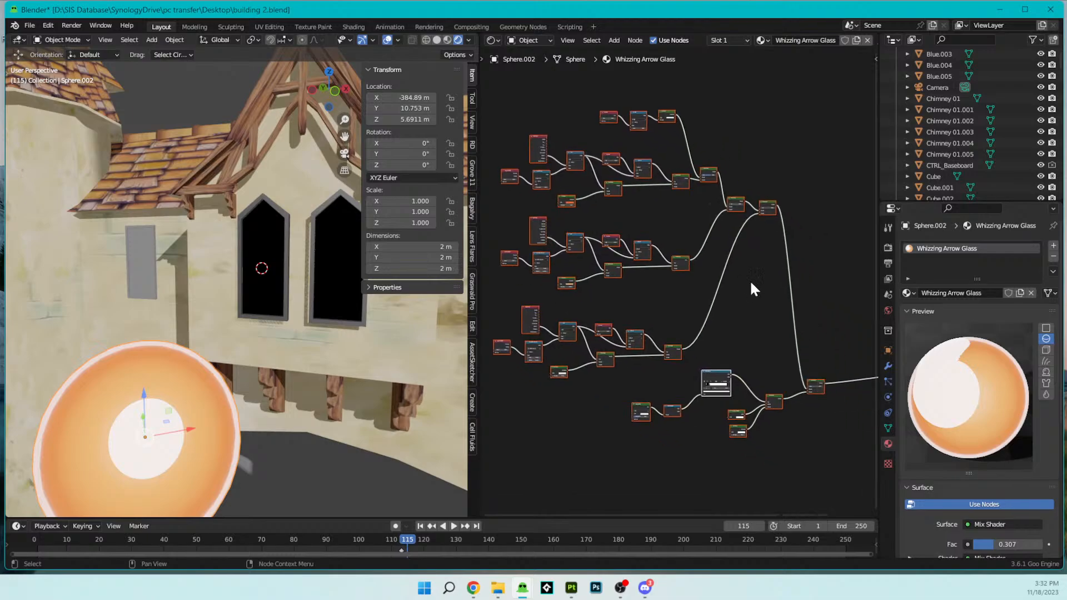
pyautogui.click(262, 260)
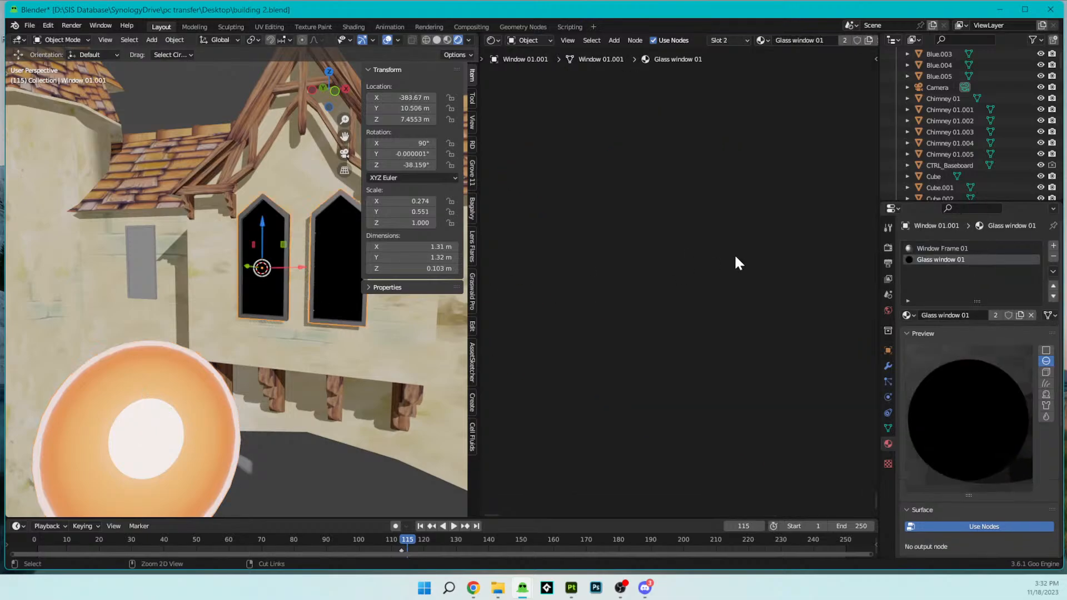
pyautogui.scroll(2, 278, 267)
pyautogui.moveTo(297, 276); pyautogui.dragTo(227, 270, button='middle')
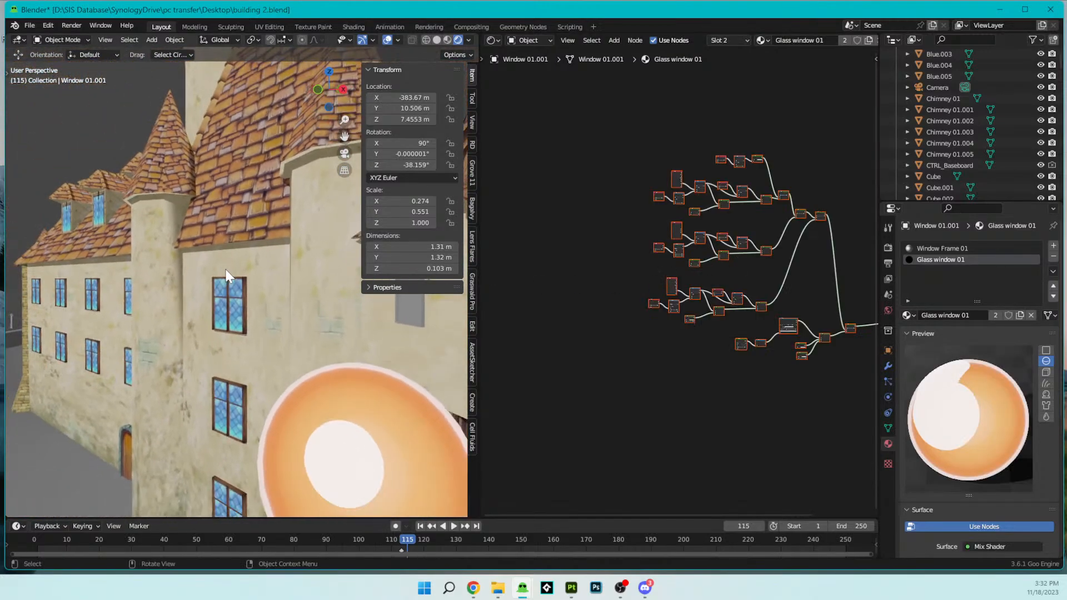
pyautogui.moveTo(325, 308); pyautogui.dragTo(239, 191, button='middle')
pyautogui.scroll(-4, 296, 199)
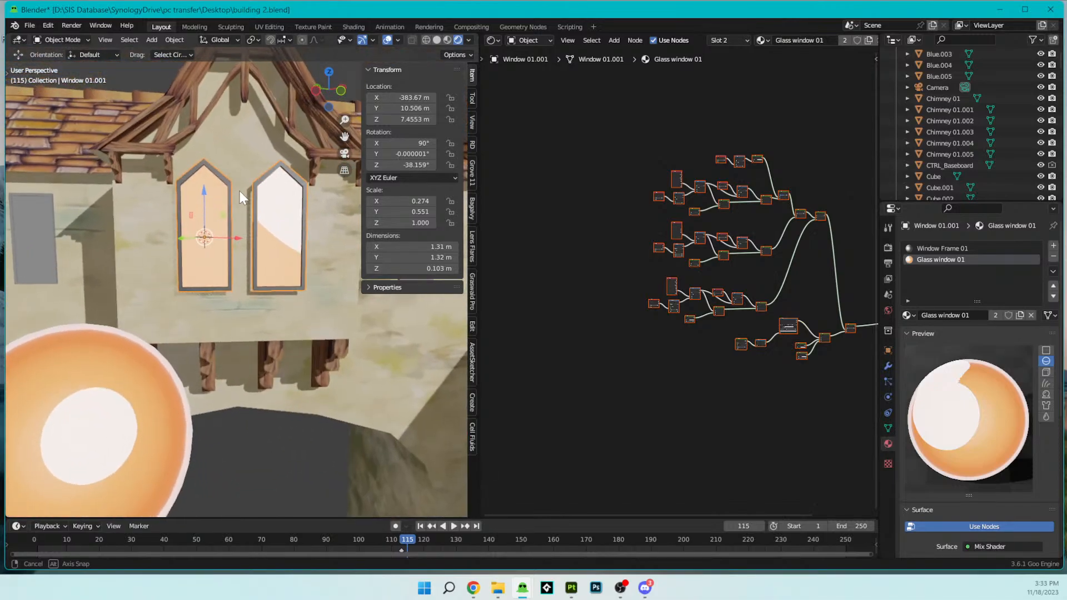
# - Add an Image Texture node beside the orange Emission node and connect its Color output to that node's Color input
pyautogui.scroll(2, 783, 177)
pyautogui.scroll(3, 726, 331)
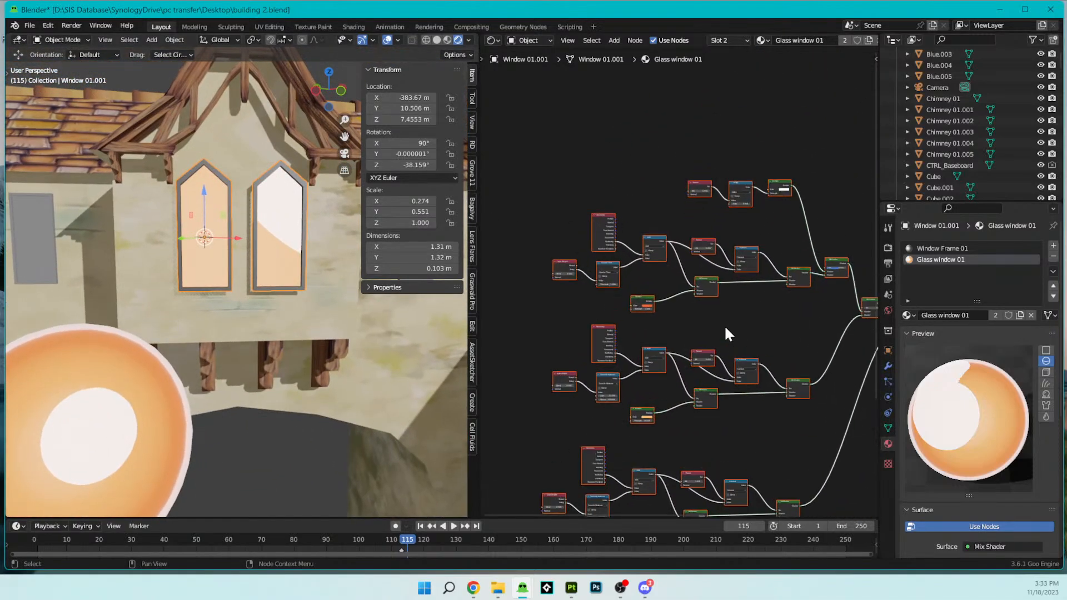
pyautogui.scroll(3, 684, 330)
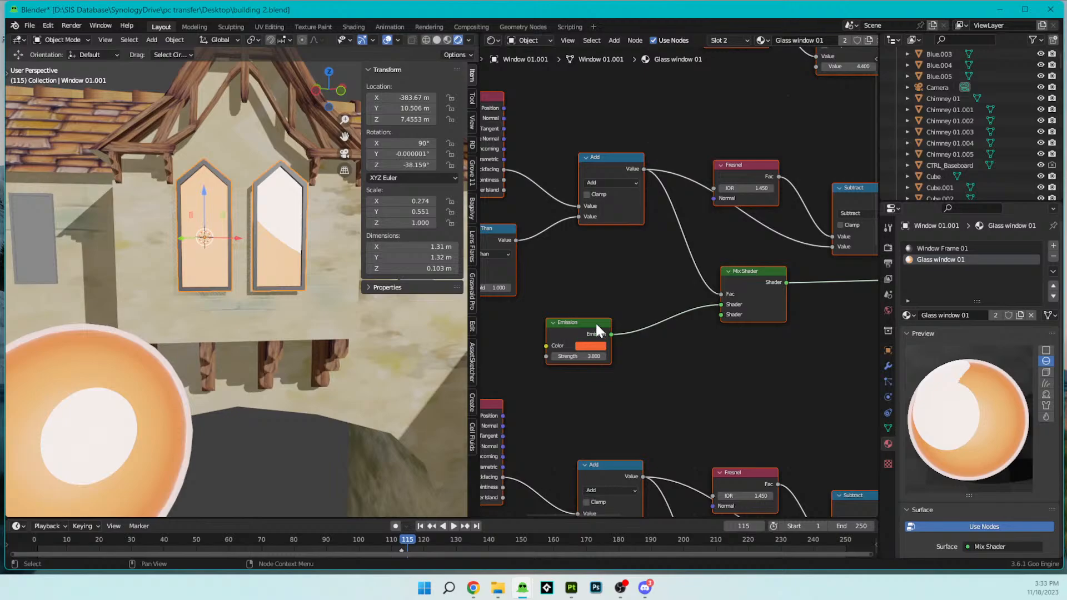
pyautogui.scroll(-3, 595, 322)
pyautogui.moveTo(659, 307); pyautogui.dragTo(687, 300)
pyautogui.click(652, 307)
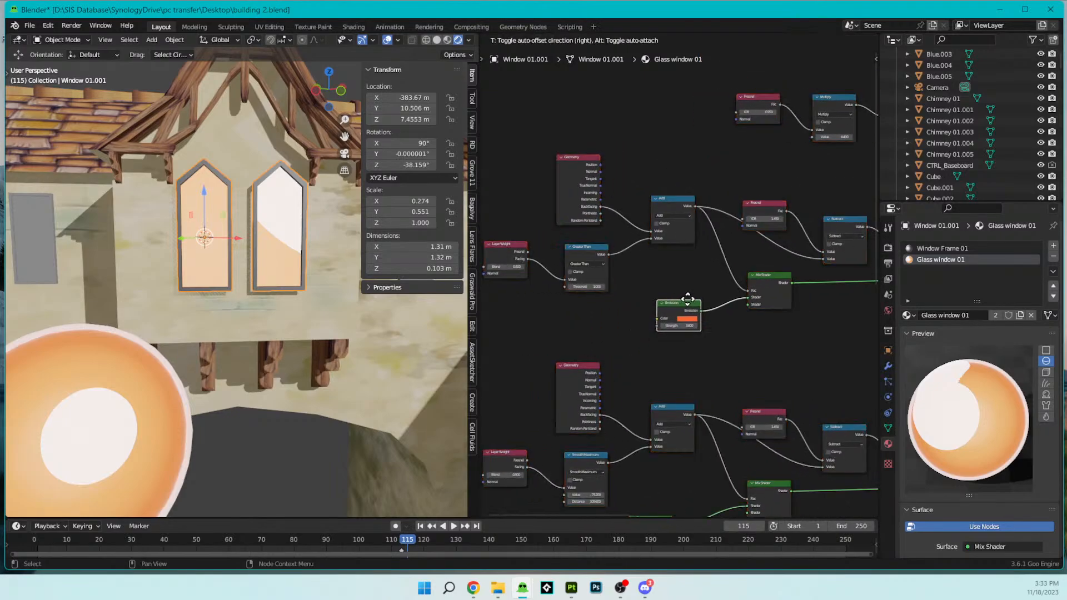
pyautogui.hotkey('shift', 'a')
pyautogui.moveTo(571, 231)
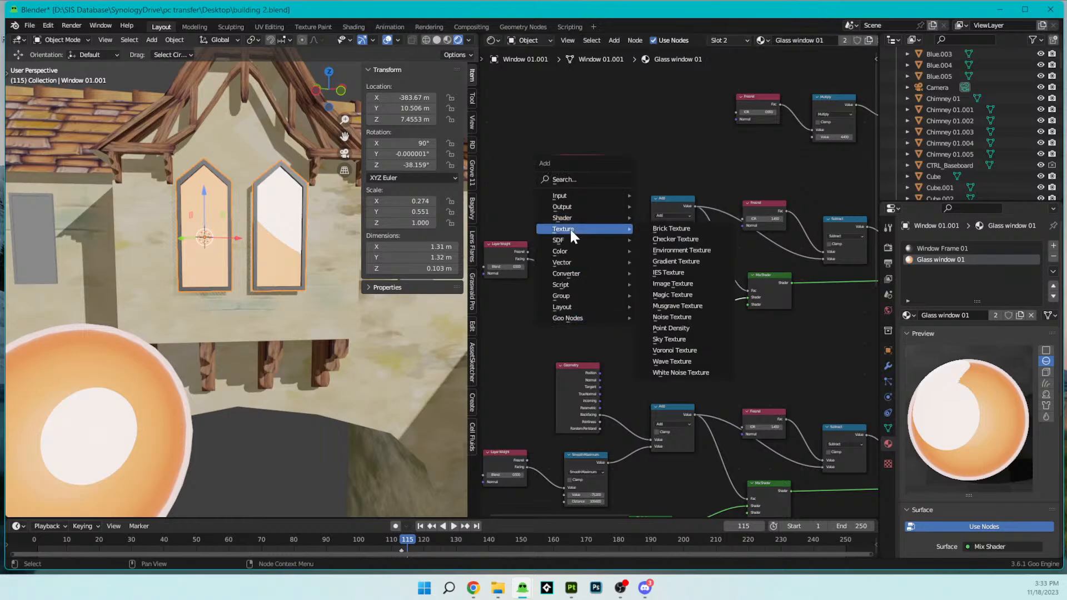
pyautogui.click(673, 283)
pyautogui.click(572, 298)
pyautogui.scroll(2, 577, 303)
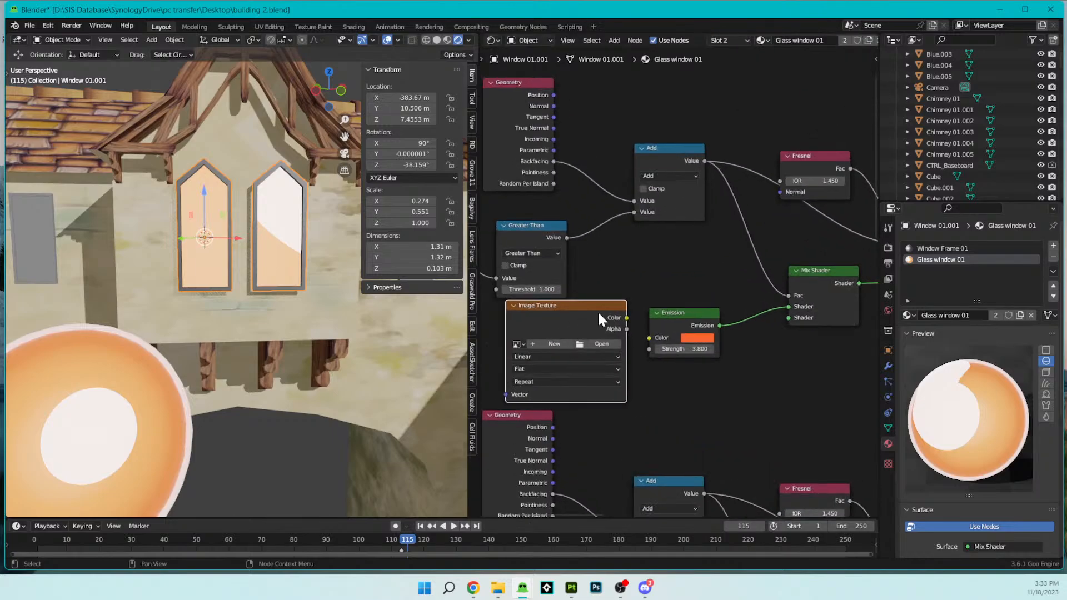
pyautogui.moveTo(626, 317); pyautogui.dragTo(647, 337)
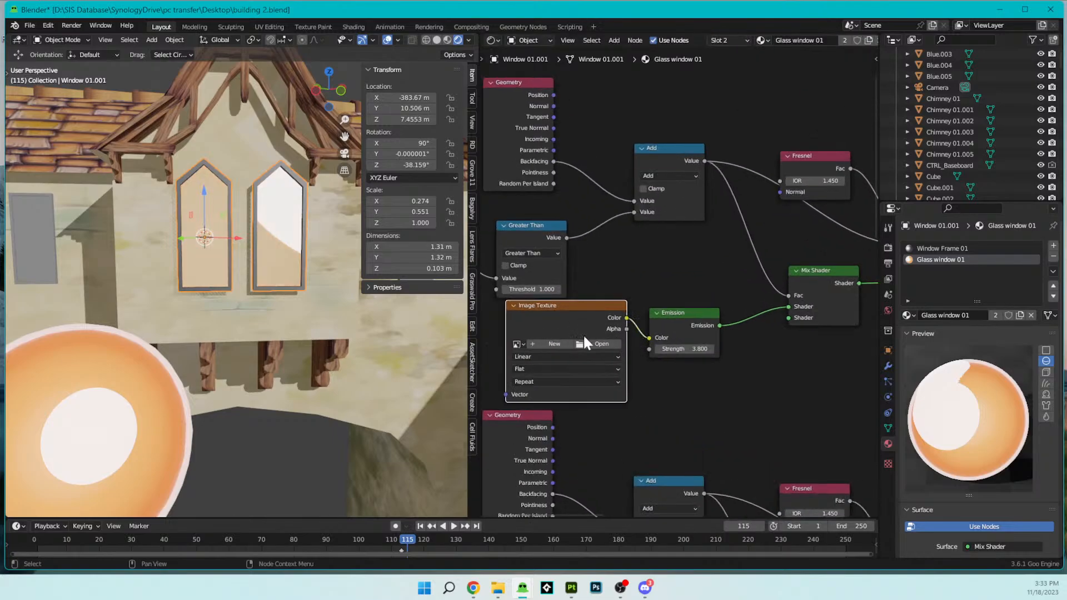
# - Load Glass window 01_BaseColor.png from the Window Texture folder inside Windows into the Image Texture node
pyautogui.click(599, 343)
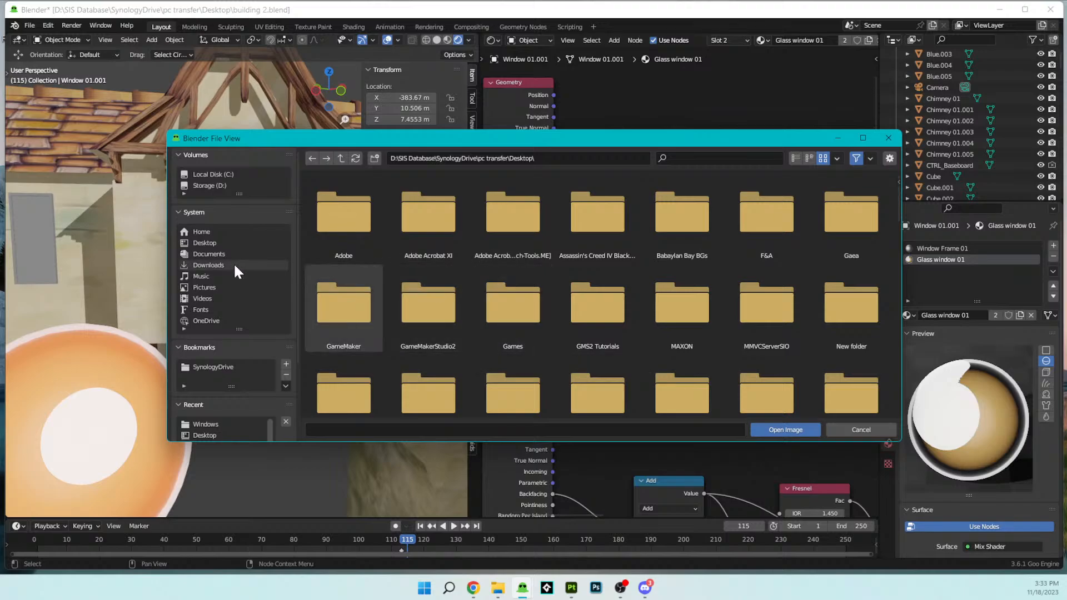
pyautogui.click(218, 368)
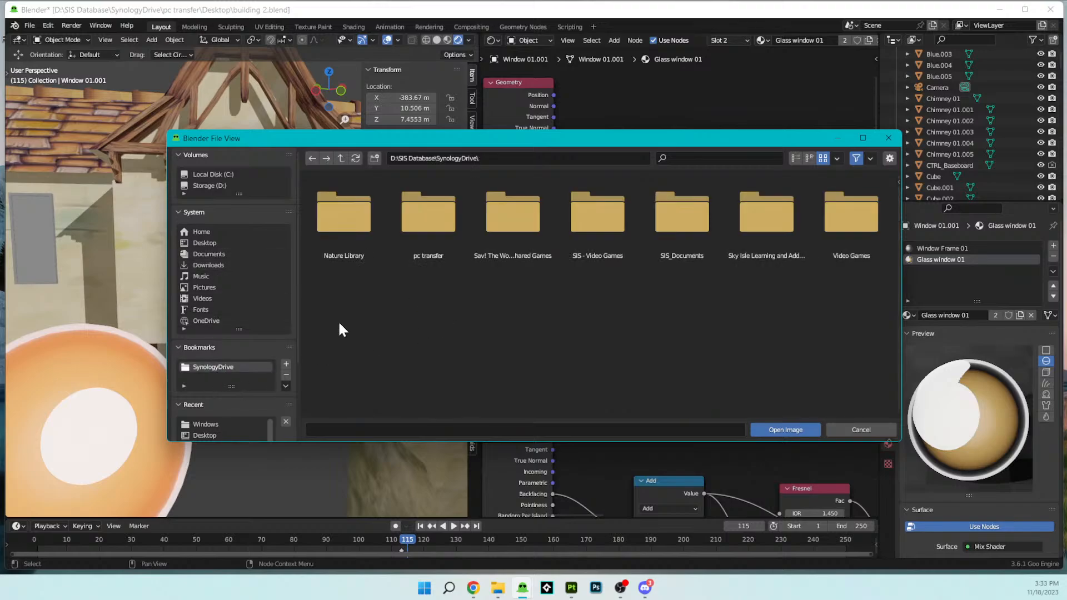
pyautogui.click(211, 423)
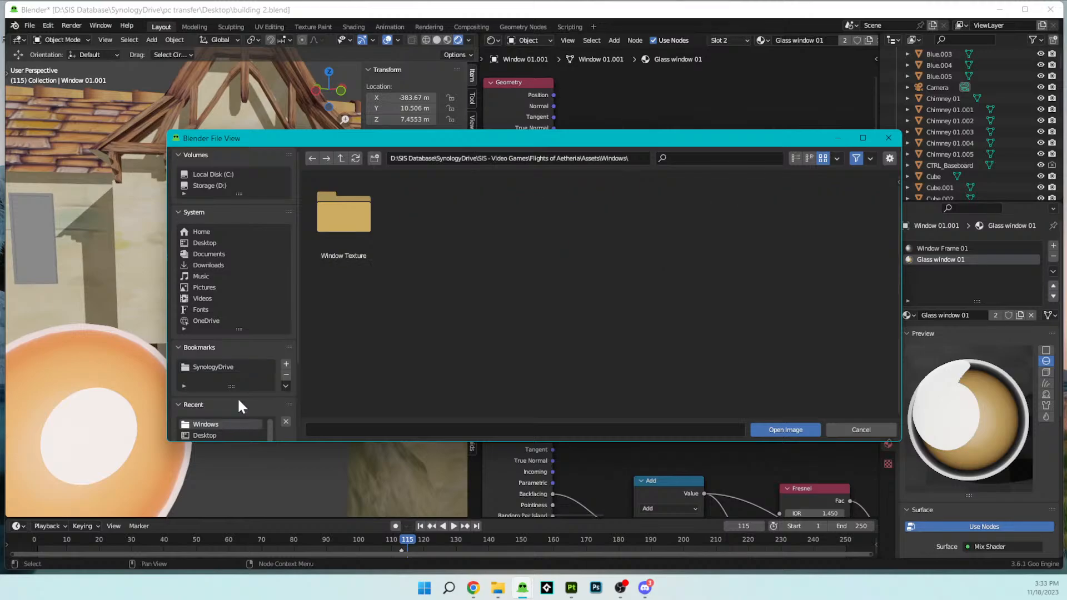
pyautogui.doubleClick(351, 252)
pyautogui.click(432, 227)
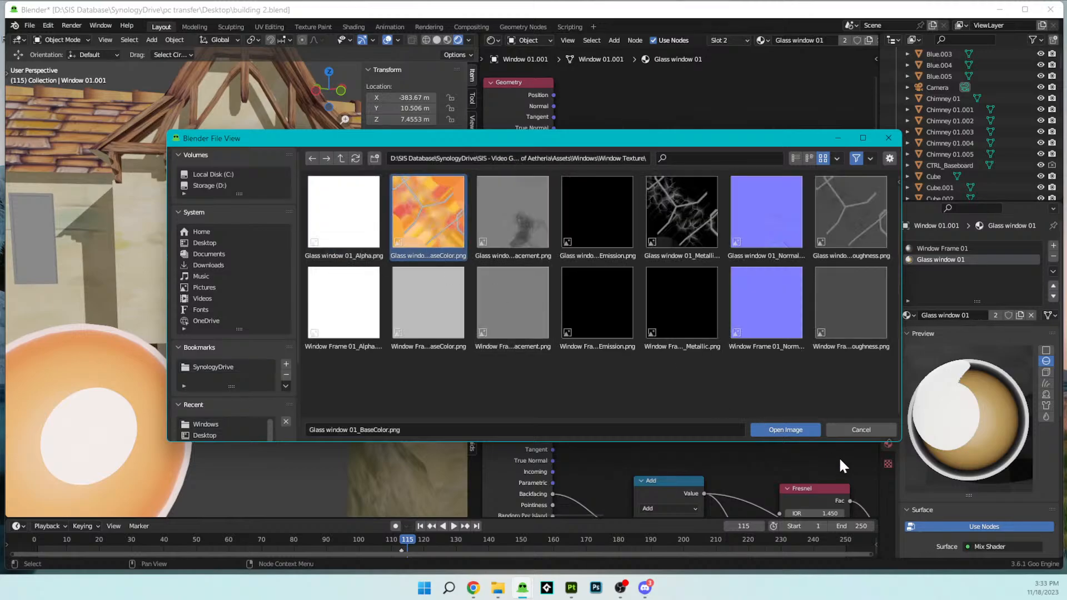
pyautogui.click(789, 429)
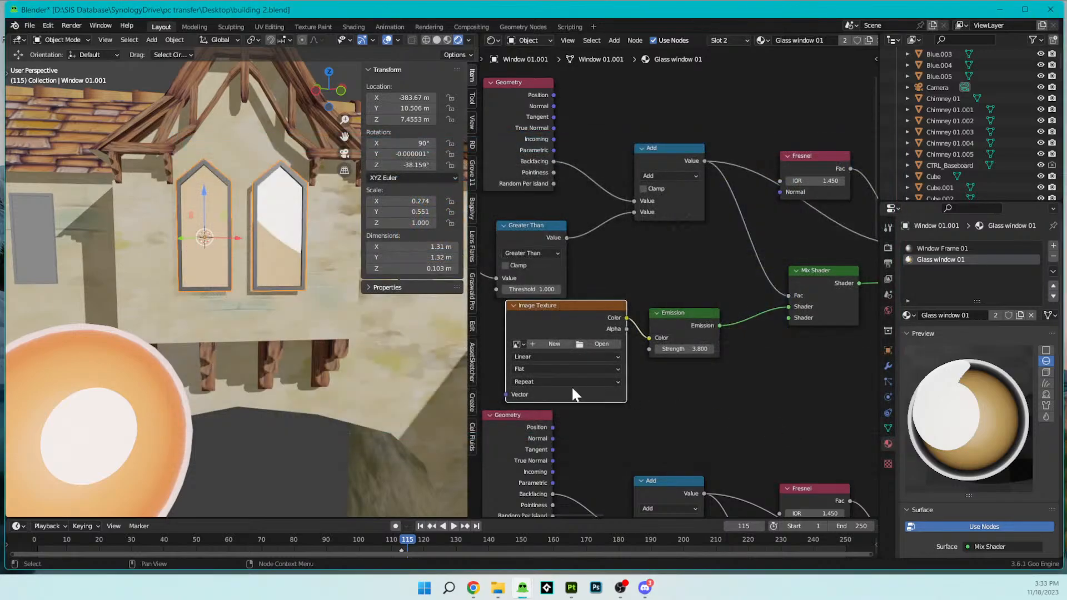
# - Connect the glass base color texture to the Color input of the second, light orange Emission node
pyautogui.scroll(8, 252, 283)
pyautogui.keyDown('shift'); pyautogui.moveTo(225, 249); pyautogui.dragTo(208, 342, button='middle'); pyautogui.keyUp('shift')
pyautogui.scroll(-5, 202, 325)
pyautogui.scroll(-7, 705, 381)
pyautogui.moveTo(686, 382); pyautogui.dragTo(664, 281, button='middle')
pyautogui.moveTo(582, 254); pyautogui.dragTo(625, 234, button='middle')
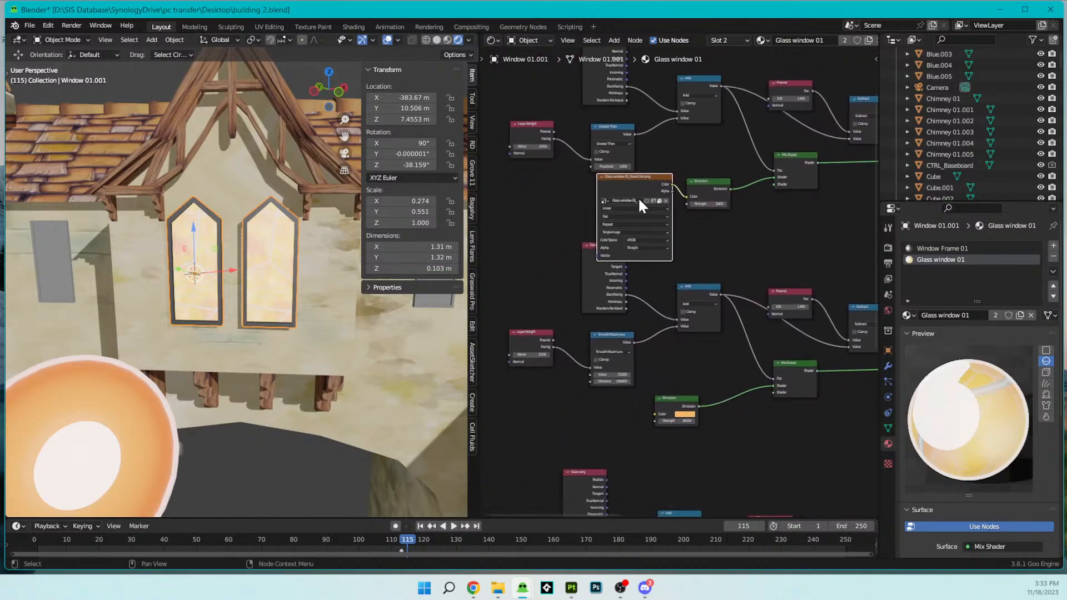
pyautogui.moveTo(673, 184); pyautogui.dragTo(652, 410)
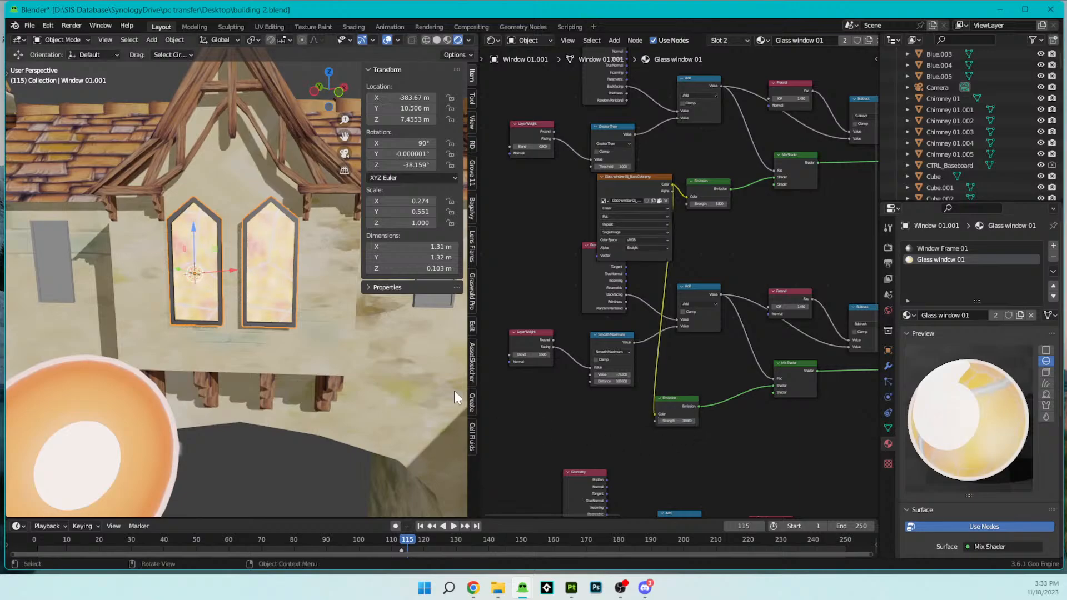
# - Connect the base color texture to the third Emission node's Color and place the texture node ahead of all three branches
pyautogui.scroll(5, 283, 319)
pyautogui.moveTo(284, 320); pyautogui.dragTo(325, 335, button='middle')
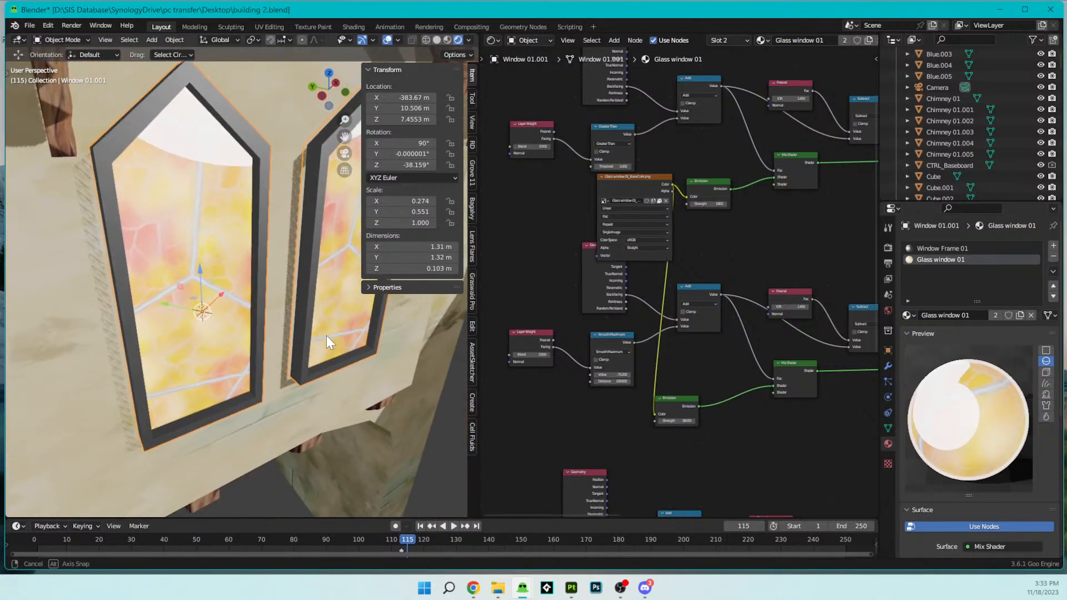
pyautogui.scroll(-4, 687, 299)
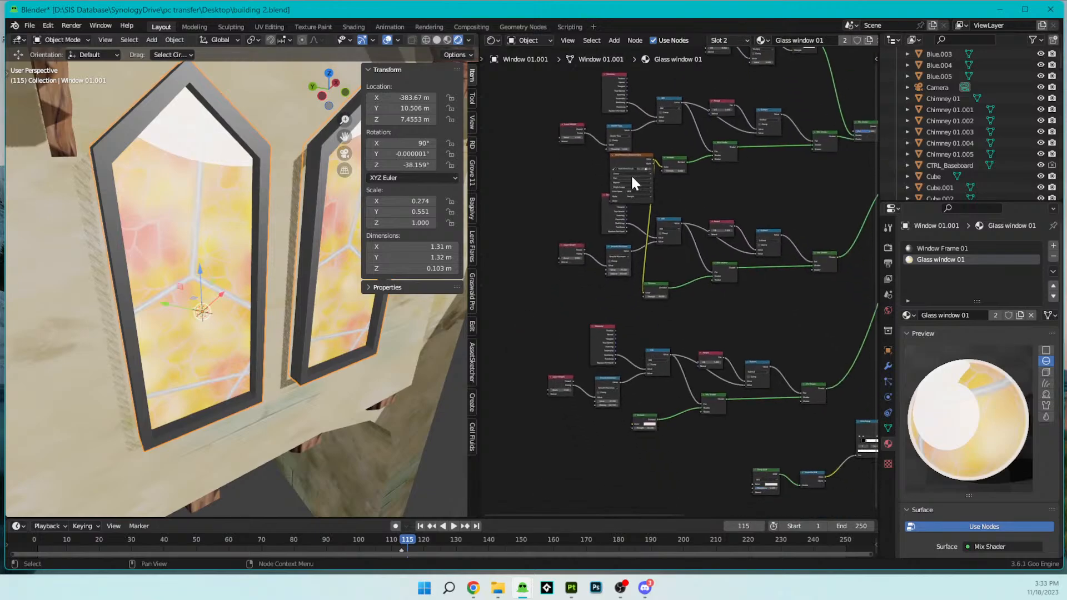
pyautogui.moveTo(632, 154); pyautogui.dragTo(668, 422)
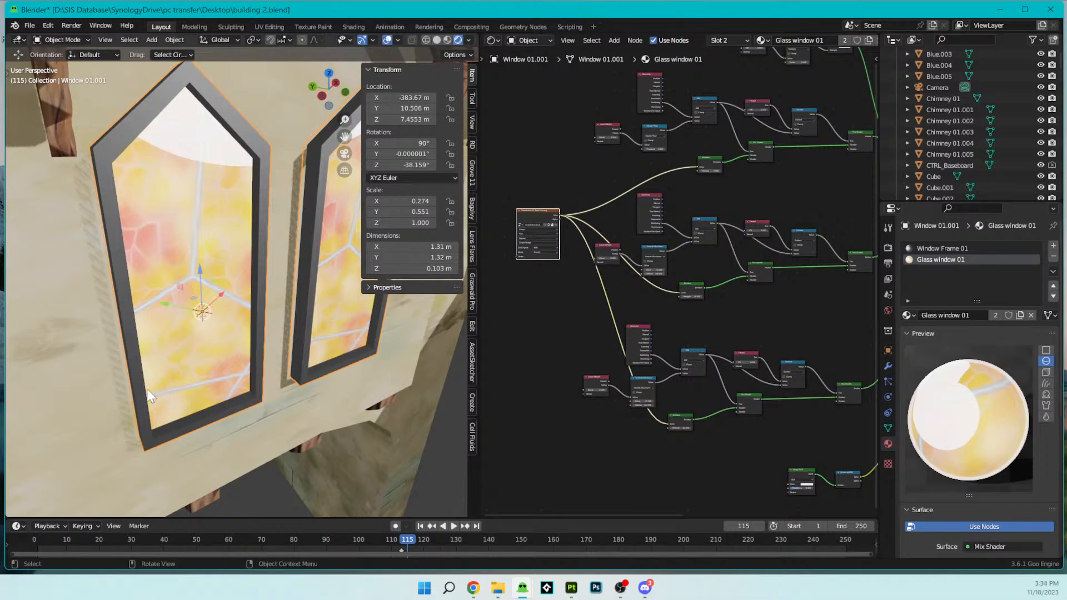
# - Try adjusting the Strength of the third textured Emission node while checking the glass at different angles
pyautogui.scroll(-3, 227, 377)
pyautogui.scroll(3, 227, 376)
pyautogui.moveTo(227, 377); pyautogui.dragTo(237, 350, button='middle')
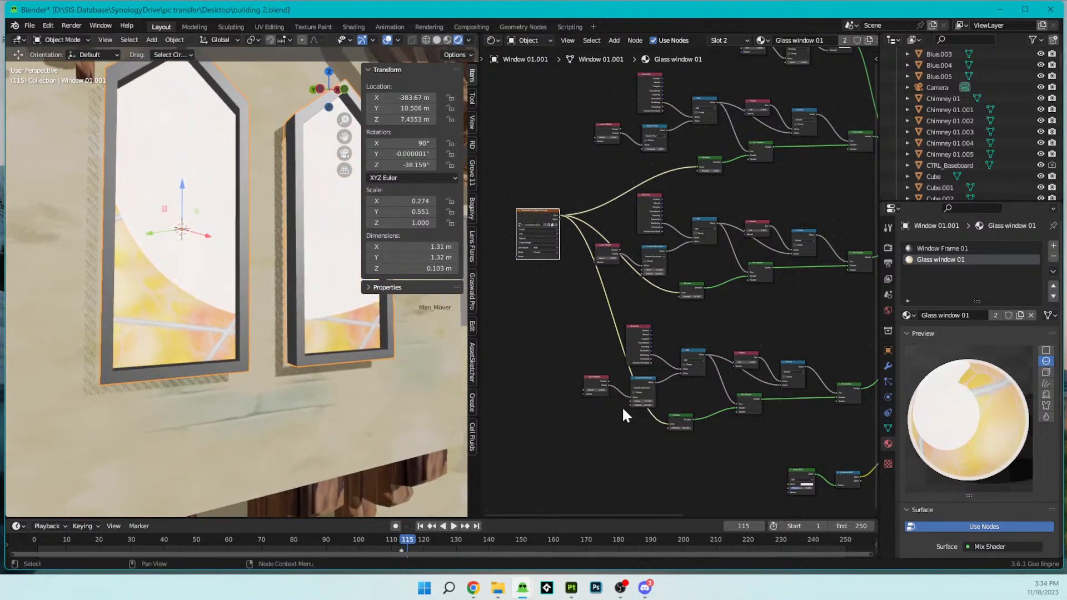
pyautogui.scroll(3, 631, 411)
pyautogui.moveTo(632, 411); pyautogui.dragTo(616, 378, button='middle')
pyautogui.scroll(-3, 272, 308)
pyautogui.moveTo(272, 307); pyautogui.dragTo(307, 331, button='middle')
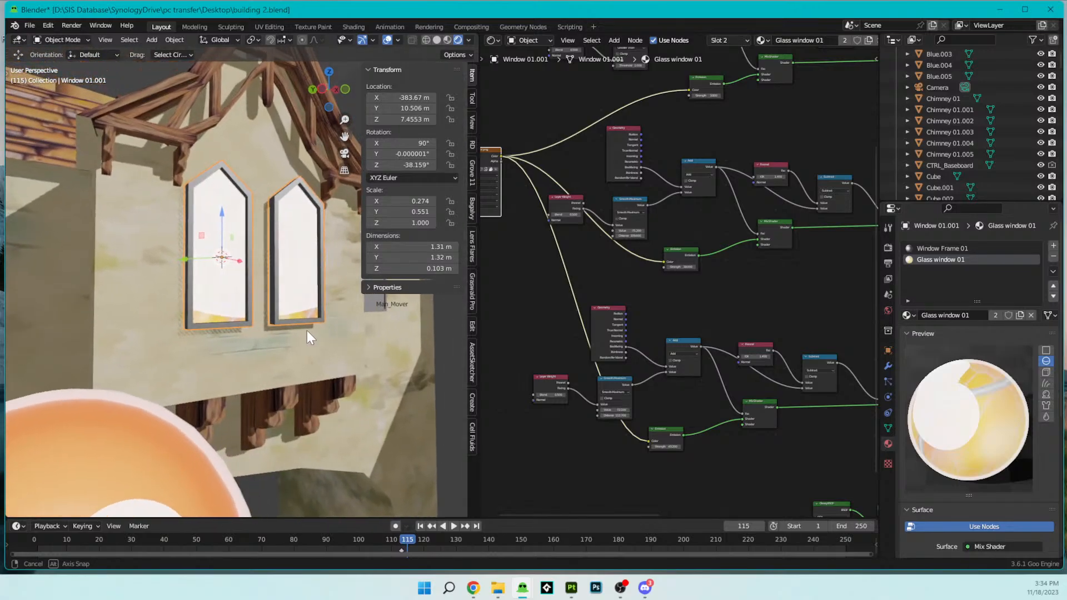
pyautogui.scroll(3, 661, 401)
pyautogui.scroll(2, 651, 364)
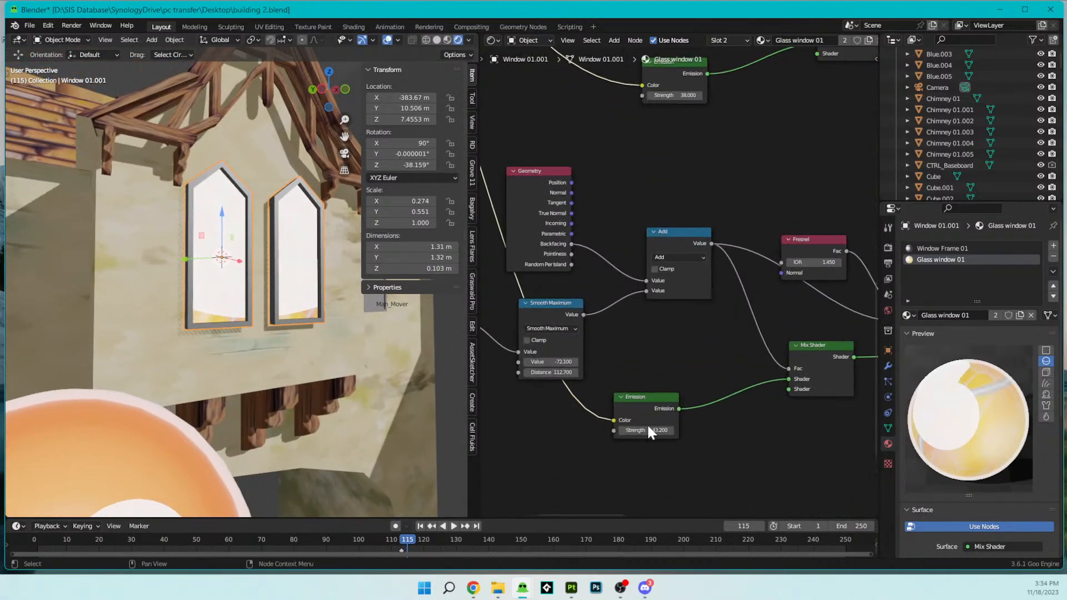
pyautogui.click(646, 423)
pyautogui.moveTo(642, 432)
pyautogui.mouseDown()
pyautogui.moveTo(578, 433)
pyautogui.moveTo(642, 432)
pyautogui.mouseUp()
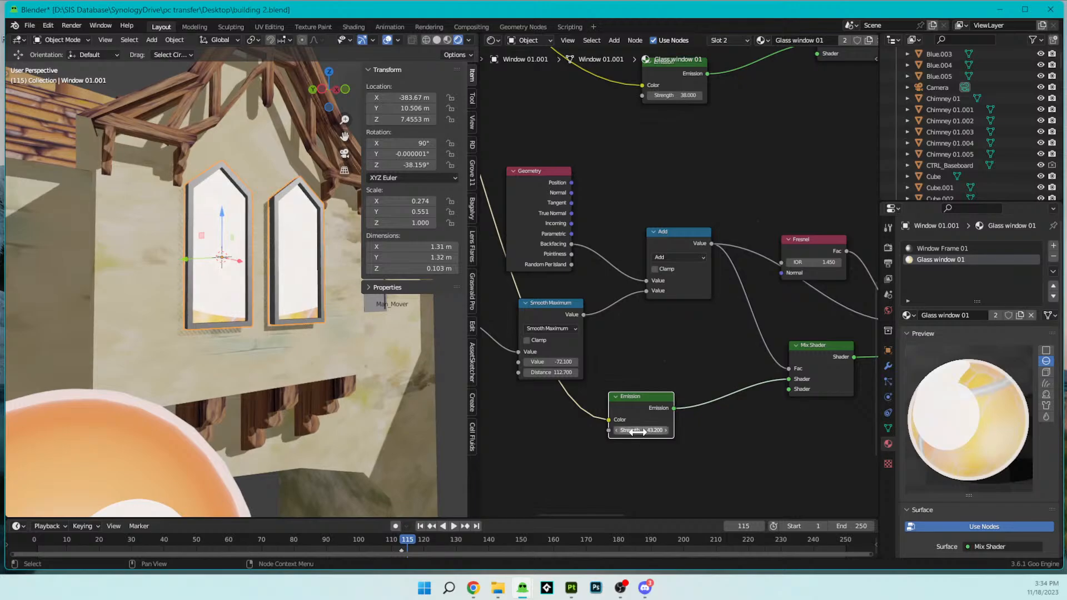
# - Shift the ColorRamp's white stop close to the bright end of the ramp to shrink the glossy white highlight on the glass
pyautogui.scroll(-5, 746, 353)
pyautogui.moveTo(760, 380); pyautogui.dragTo(797, 443, button='middle')
pyautogui.scroll(-6, 708, 417)
pyautogui.moveTo(725, 495); pyautogui.dragTo(567, 347, button='middle')
pyautogui.scroll(6, 705, 355)
pyautogui.moveTo(707, 353); pyautogui.dragTo(618, 350, button='middle')
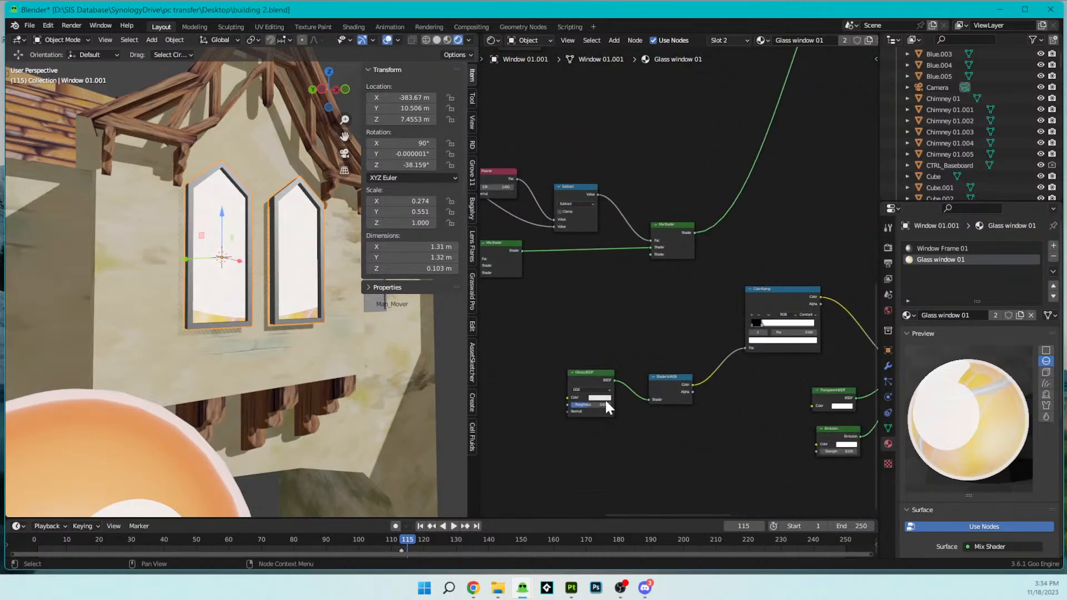
pyautogui.moveTo(769, 370); pyautogui.dragTo(688, 381, button='middle')
pyautogui.moveTo(706, 341); pyautogui.dragTo(728, 339)
pyautogui.moveTo(250, 294); pyautogui.dragTo(215, 279, button='middle')
pyautogui.moveTo(722, 336)
pyautogui.mouseDown()
pyautogui.moveTo(731, 339)
pyautogui.moveTo(722, 339)
pyautogui.mouseUp()
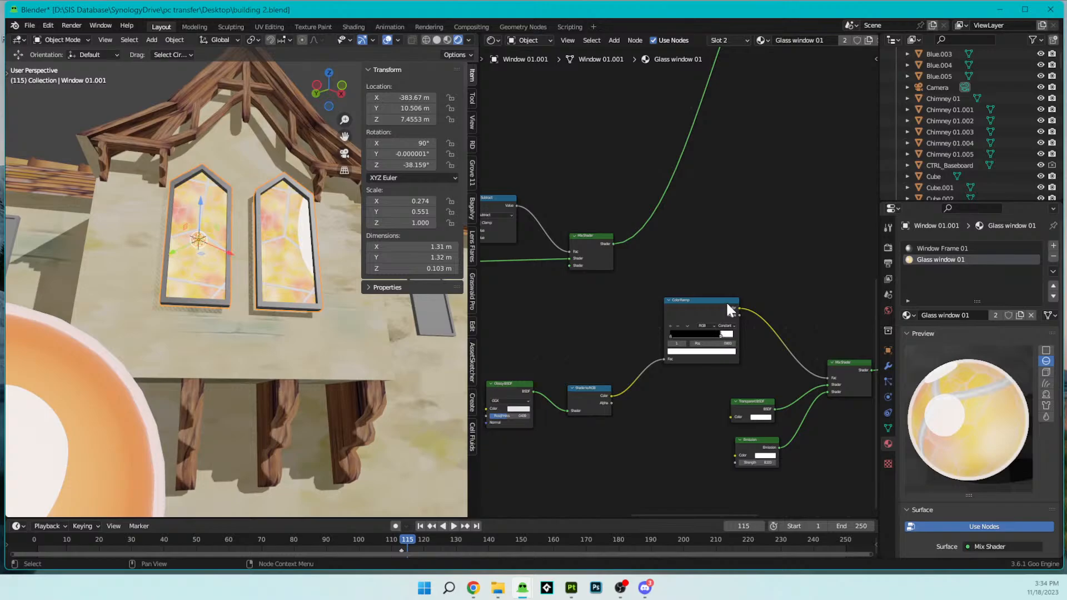
# - Inspect the textured window glass from several angles and review the Emission and Fresnel branches of its shader
pyautogui.scroll(-2, 769, 273)
pyautogui.moveTo(578, 352); pyautogui.dragTo(673, 304, button='middle')
pyautogui.moveTo(231, 292); pyautogui.dragTo(218, 321, button='middle')
pyautogui.scroll(5, 273, 300)
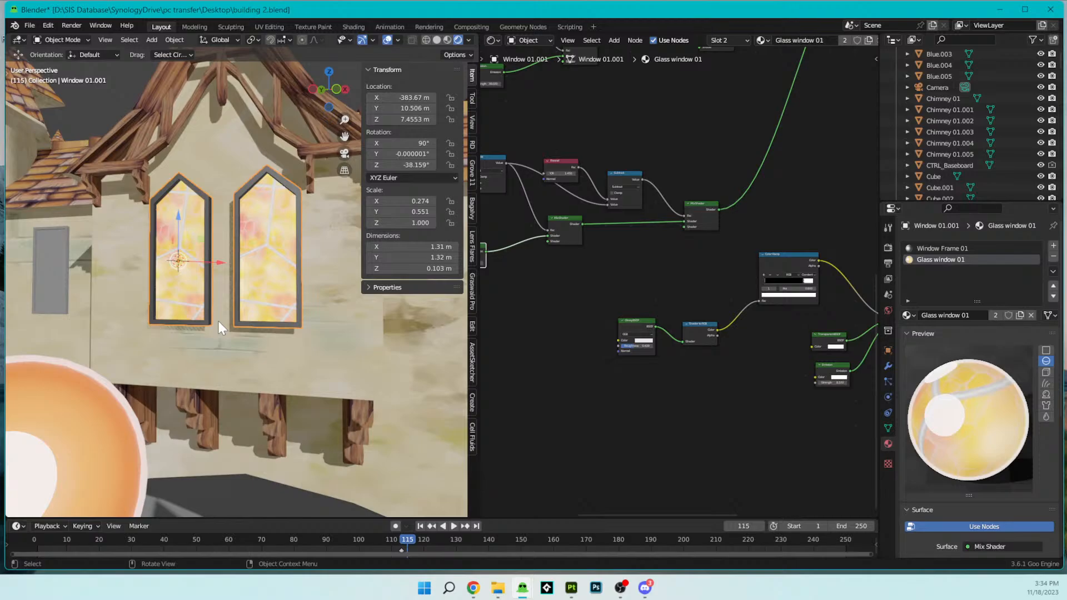
pyautogui.scroll(-5, 319, 187)
pyautogui.scroll(4, 212, 230)
pyautogui.moveTo(199, 266); pyautogui.dragTo(224, 279, button='middle')
pyautogui.moveTo(665, 189); pyautogui.dragTo(746, 377, button='middle')
pyautogui.moveTo(566, 109); pyautogui.dragTo(618, 253, button='middle')
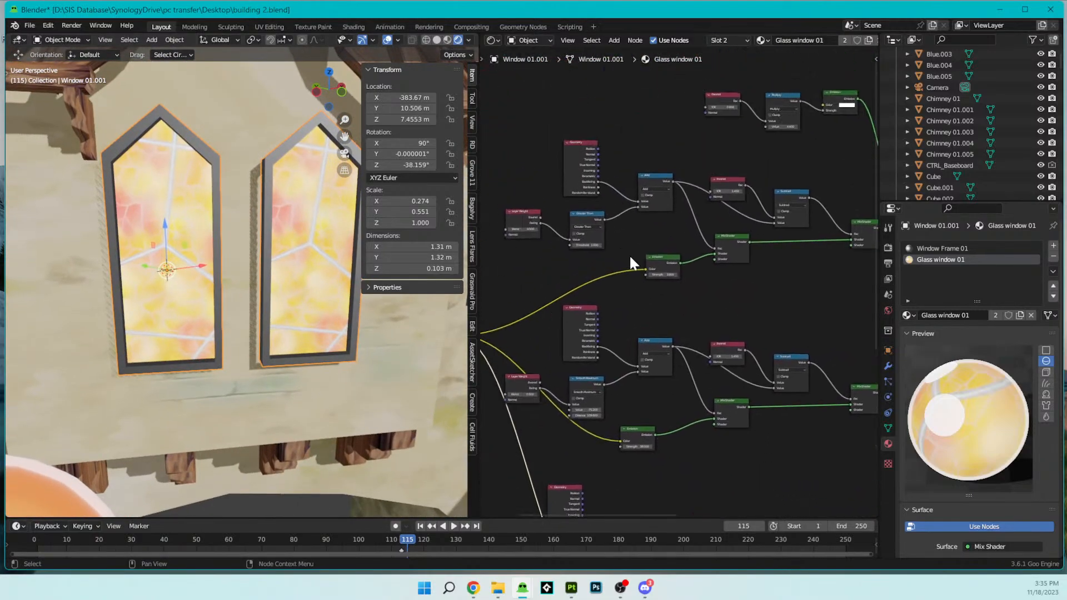
# - Compare the Strength values of the two textured Emission nodes and examine the window glass from a low angle
pyautogui.scroll(4, 655, 276)
pyautogui.moveTo(658, 274)
pyautogui.mouseDown()
pyautogui.moveTo(689, 274)
pyautogui.moveTo(639, 274)
pyautogui.moveTo(667, 274)
pyautogui.moveTo(658, 274)
pyautogui.mouseUp()
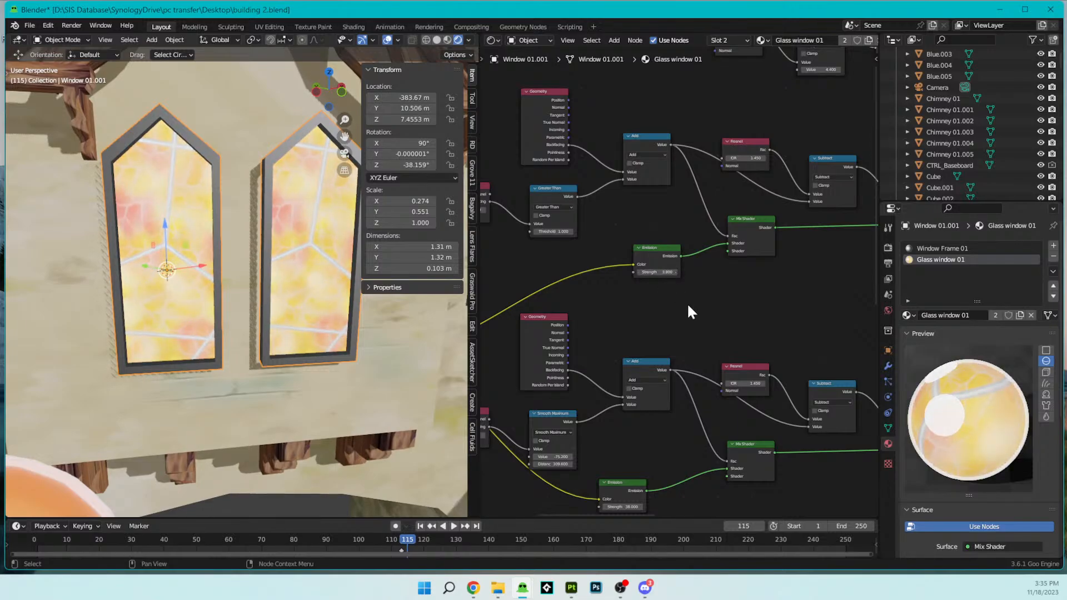
pyautogui.moveTo(623, 507)
pyautogui.mouseDown()
pyautogui.moveTo(577, 507)
pyautogui.moveTo(644, 506)
pyautogui.moveTo(622, 507)
pyautogui.mouseUp()
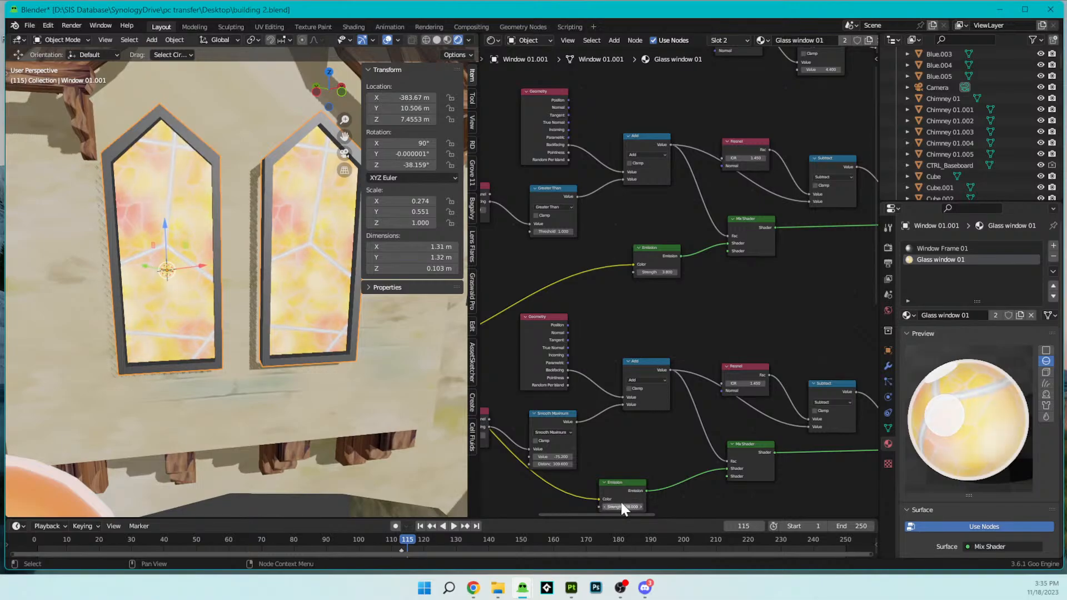
pyautogui.scroll(-7, 199, 309)
pyautogui.moveTo(199, 309); pyautogui.dragTo(230, 298, button='middle')
pyautogui.scroll(5, 335, 299)
pyautogui.moveTo(310, 351)
pyautogui.mouseDown(button='middle')
pyautogui.moveTo(298, 337)
pyautogui.moveTo(326, 342)
pyautogui.mouseUp(button='middle')
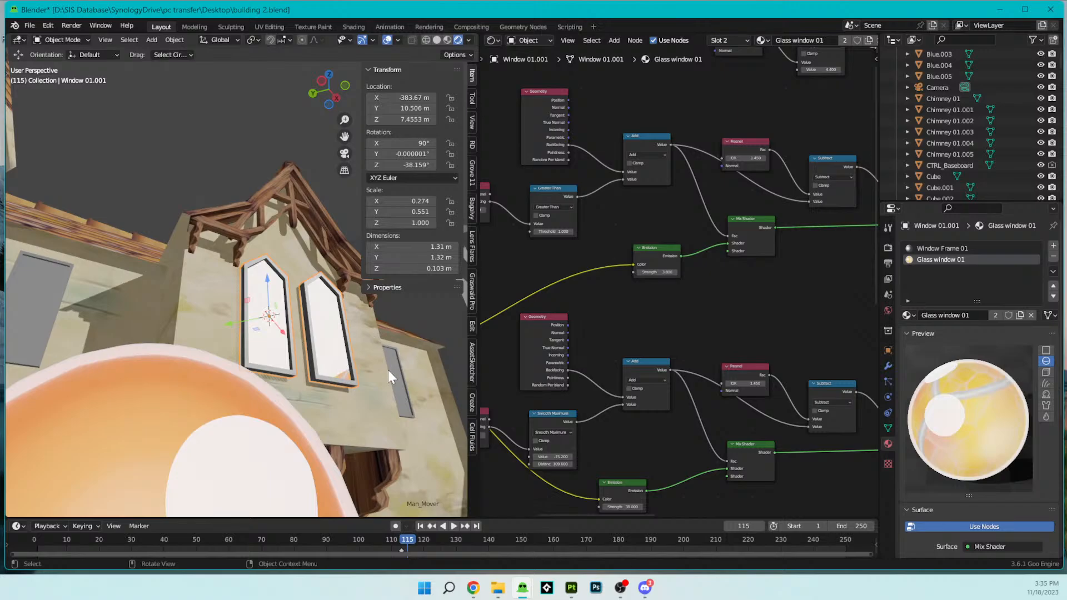
# - Switch to the separate Blender window containing only the Window 01 model and delete that object
pyautogui.moveTo(522, 592)
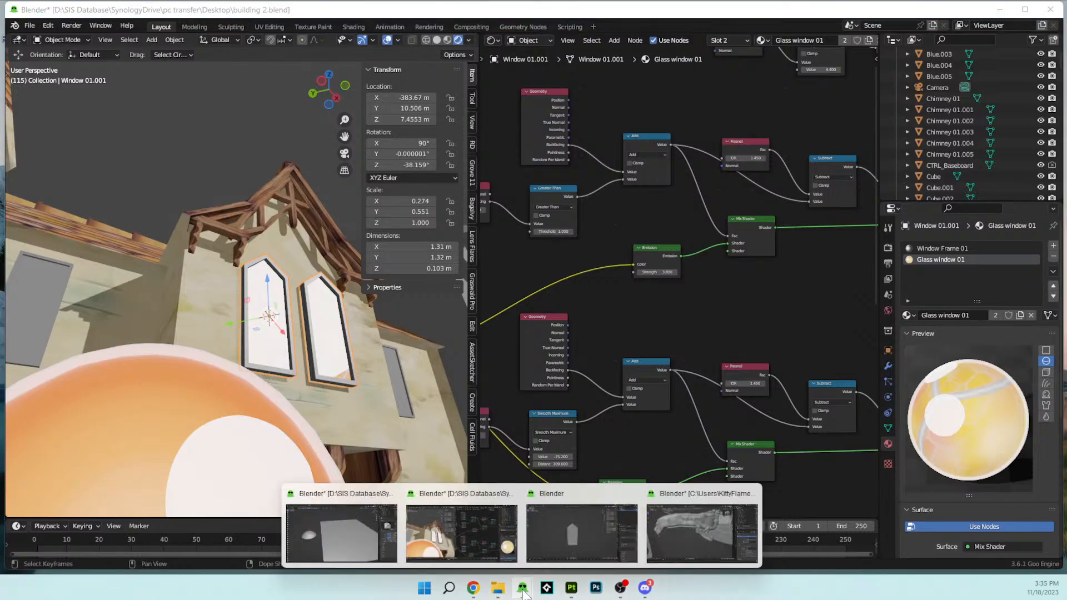
pyautogui.click(561, 523)
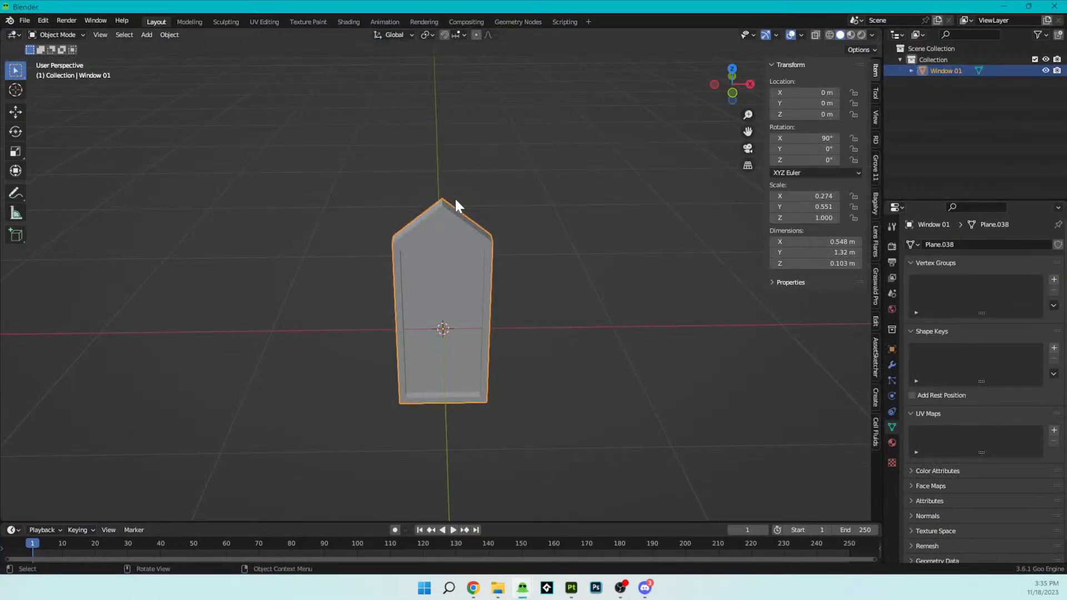
pyautogui.scroll(-2, 491, 357)
pyautogui.press('z')
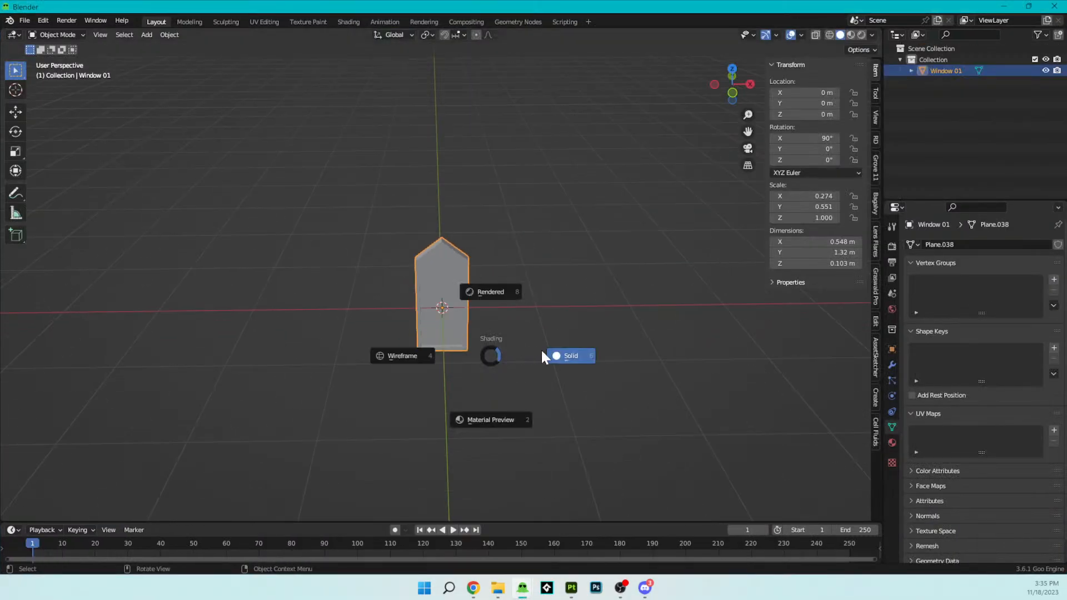
pyautogui.press('x')
pyautogui.click(571, 349)
# - Add a mesh plane to the empty scene
pyautogui.hotkey('shift', 'a')
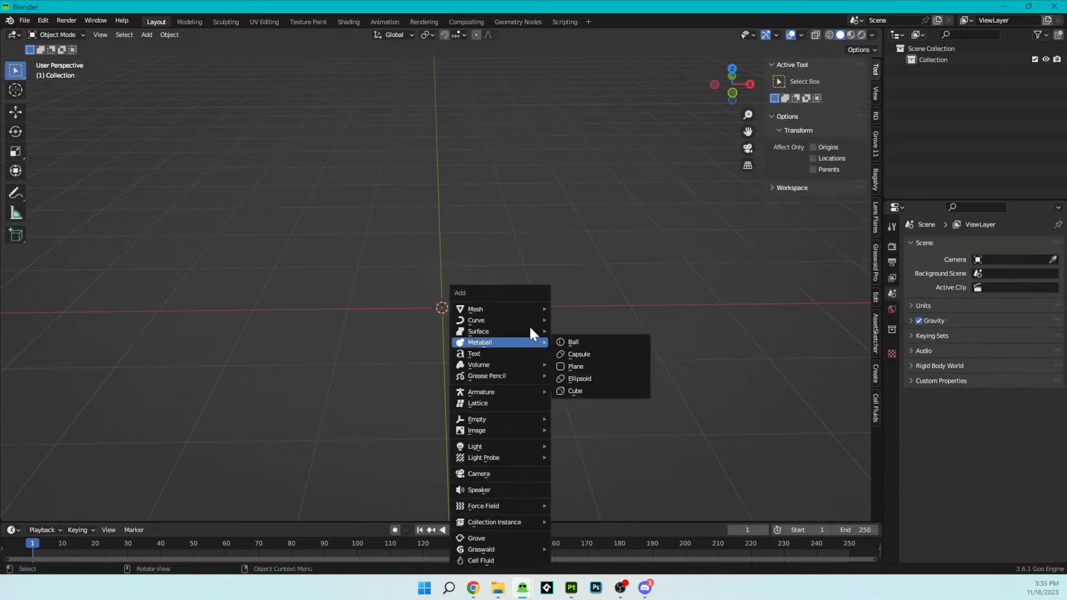
pyautogui.moveTo(545, 309)
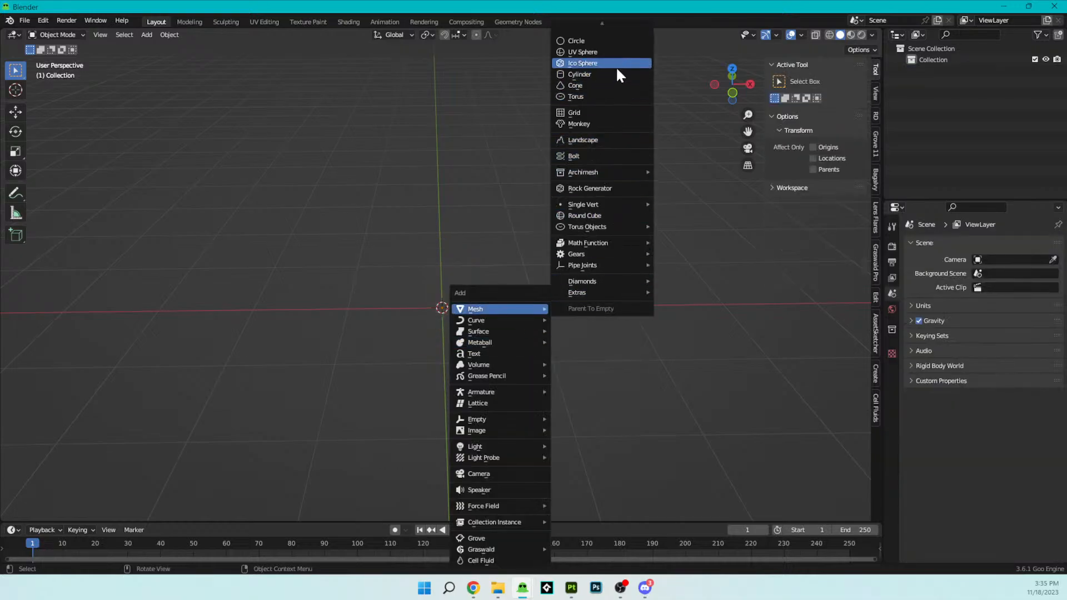
pyautogui.scroll(8, 614, 54)
pyautogui.scroll(-3, 613, 54)
pyautogui.click(598, 27)
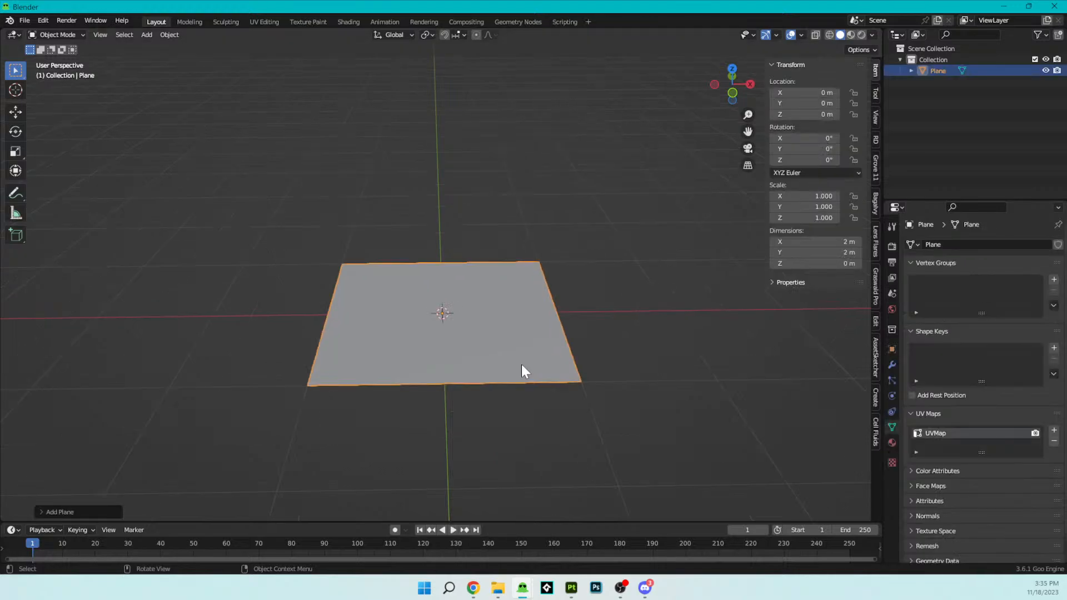
# - Remove the plane's UVMap
pyautogui.moveTo(519, 417); pyautogui.dragTo(539, 381, button='middle')
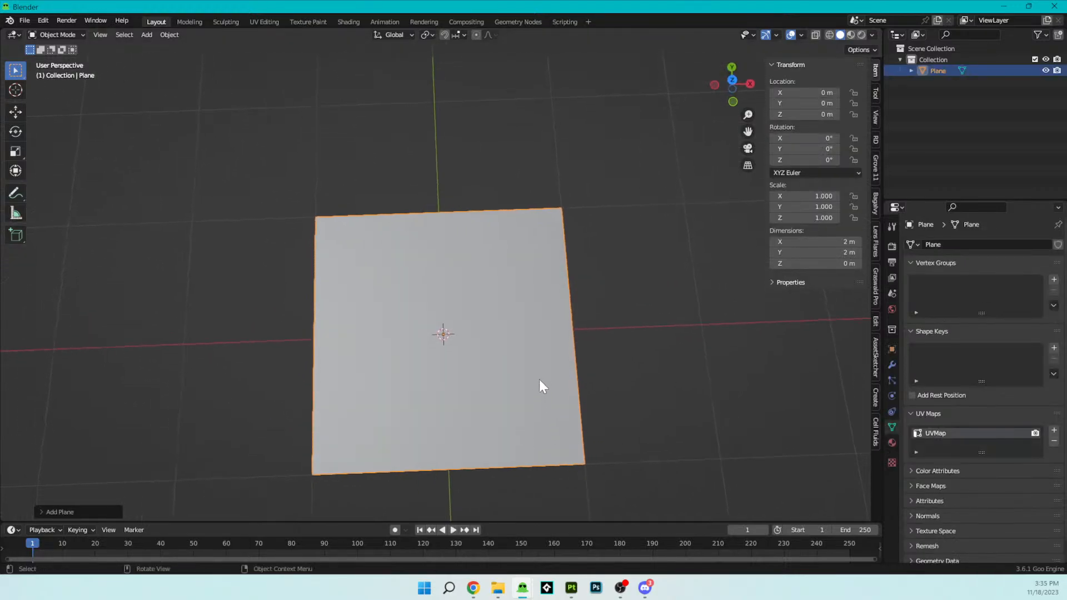
pyautogui.click(428, 282)
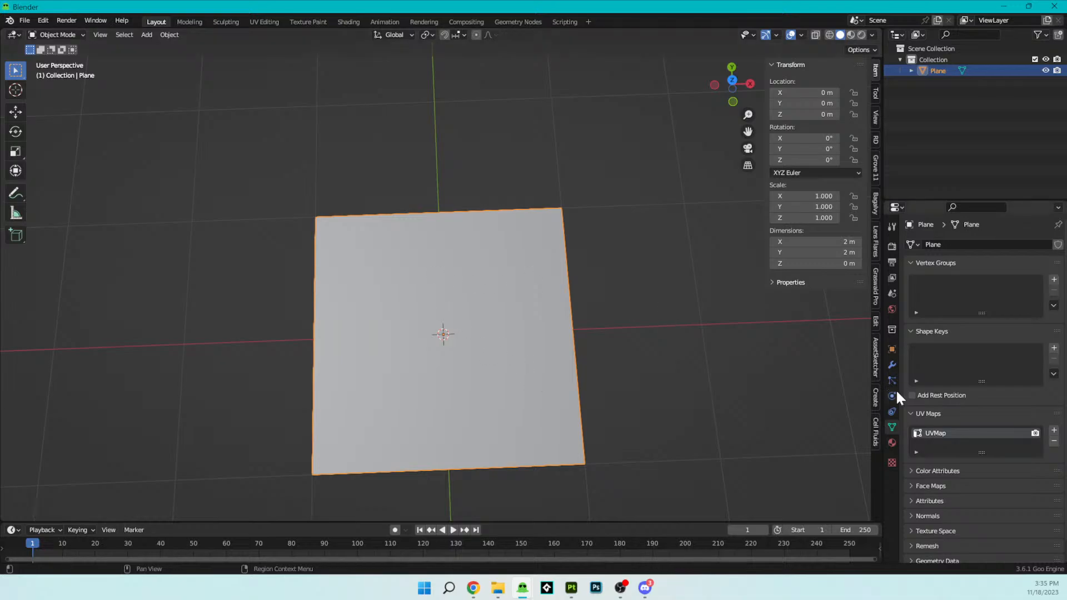
pyautogui.click(1053, 440)
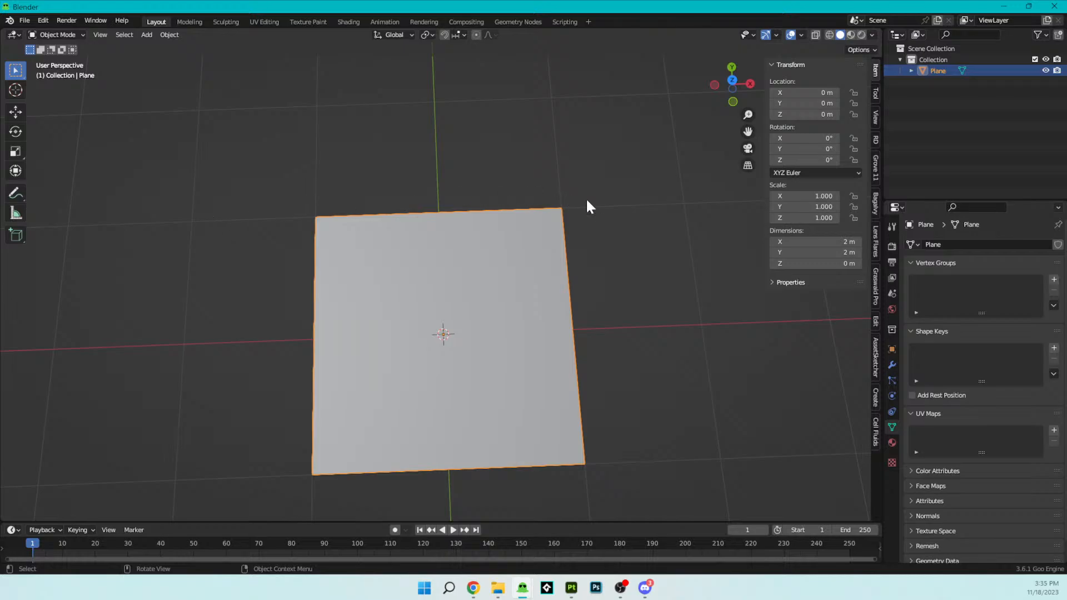
# - Create a new material on the plane and name it Glass Glare
pyautogui.click(891, 442)
pyautogui.click(941, 292)
pyautogui.doubleClick(945, 290)
pyautogui.write('Glass')
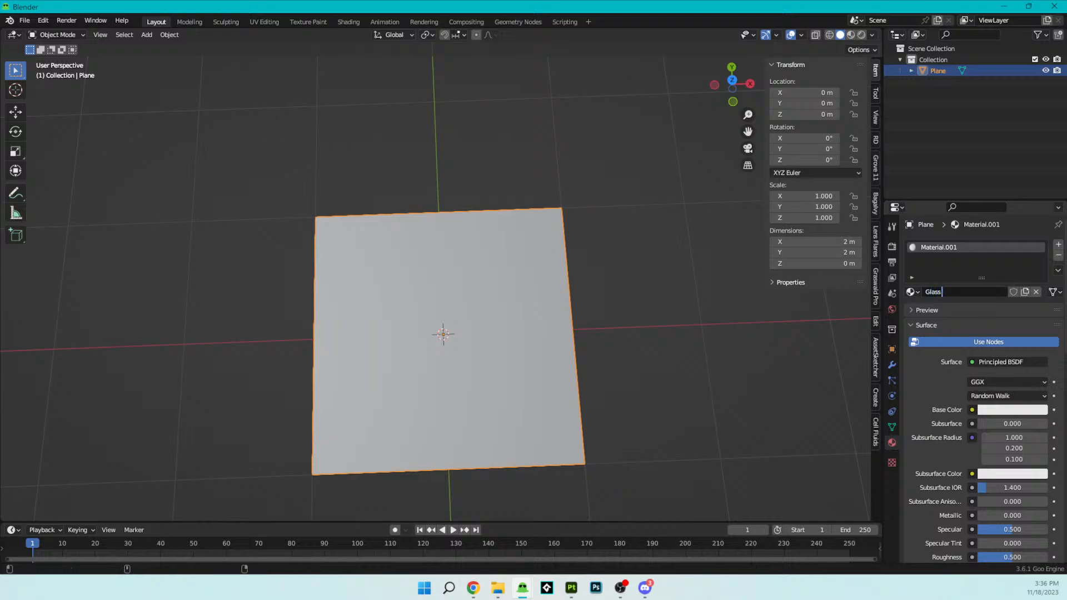
pyautogui.write(' Glare')
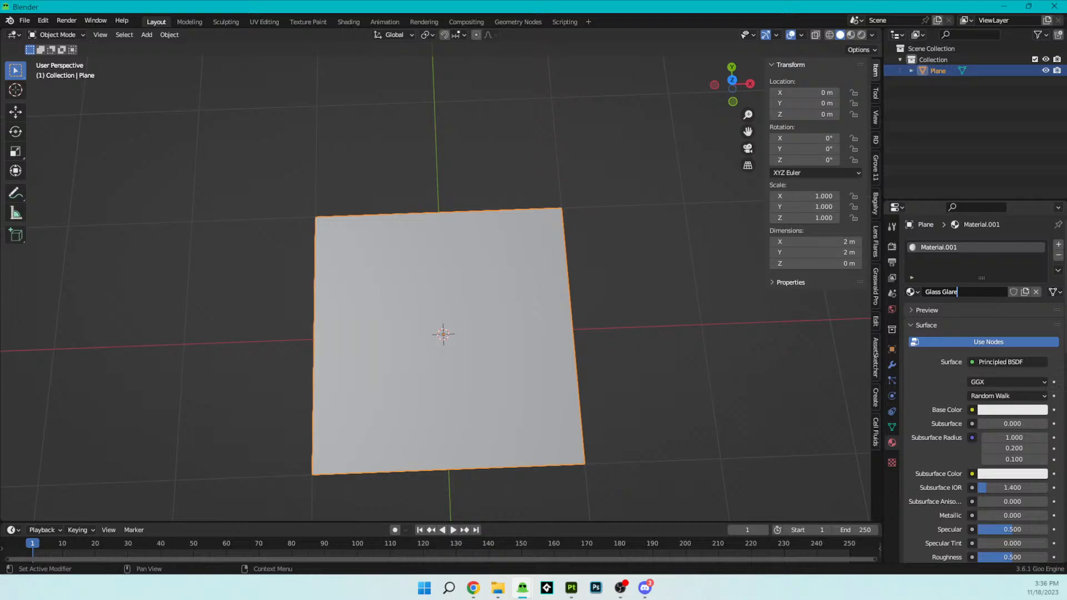
pyautogui.press('Return')
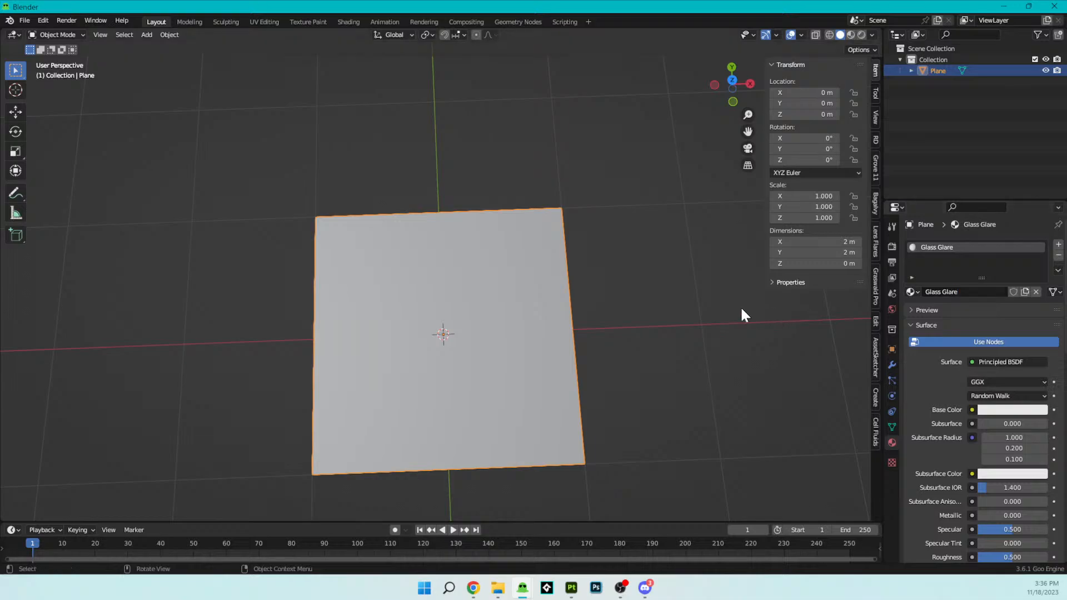
# - Export the plane as an FBX file named Glass Glare into the Windows assets folder
pyautogui.click(27, 21)
pyautogui.moveTo(79, 209)
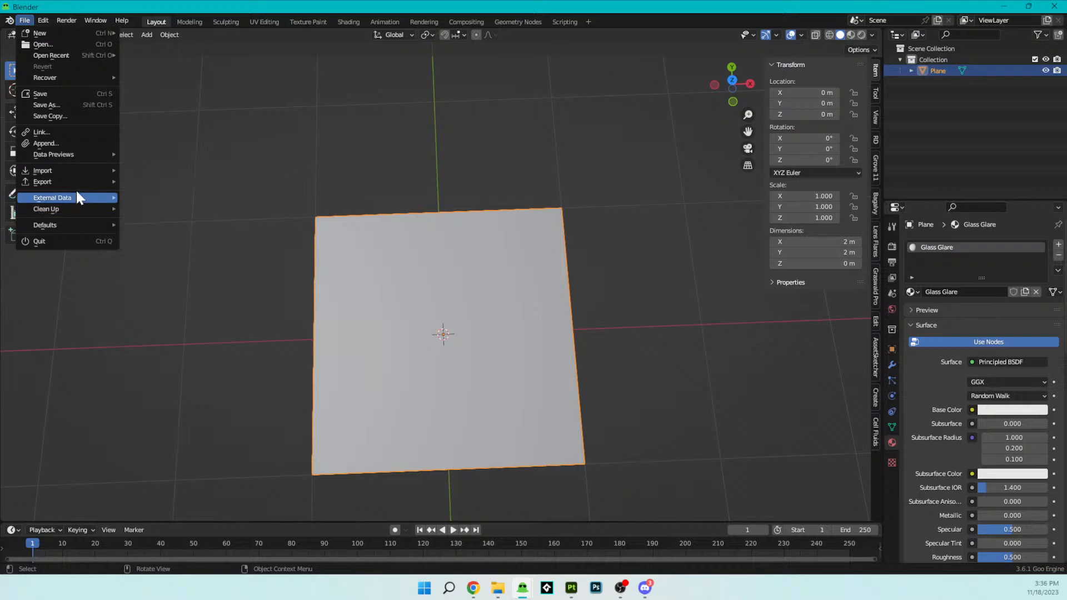
pyautogui.moveTo(77, 181)
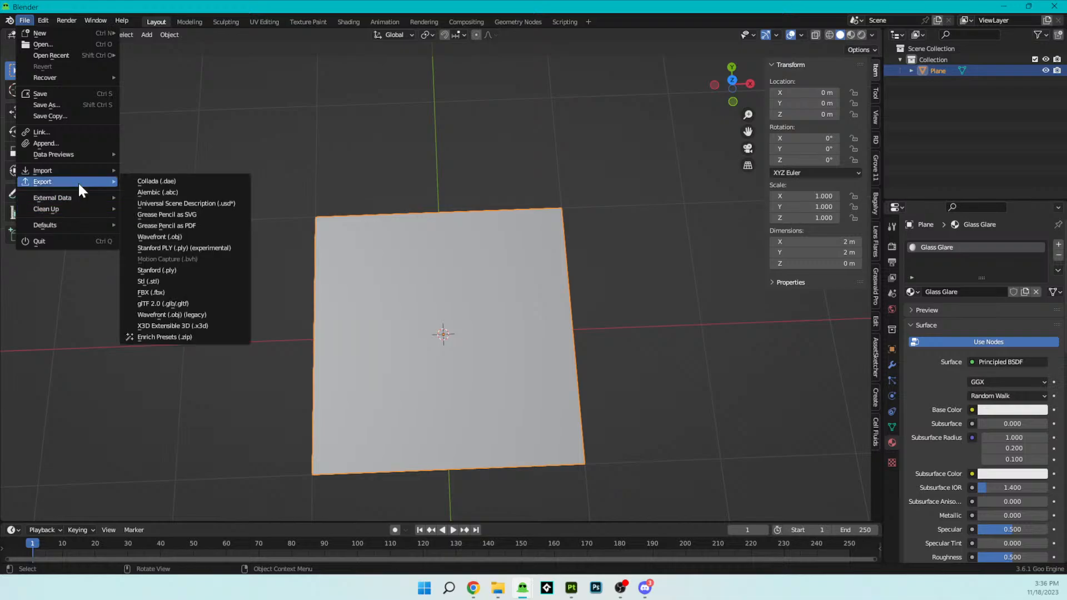
pyautogui.click(173, 293)
pyautogui.click(367, 430)
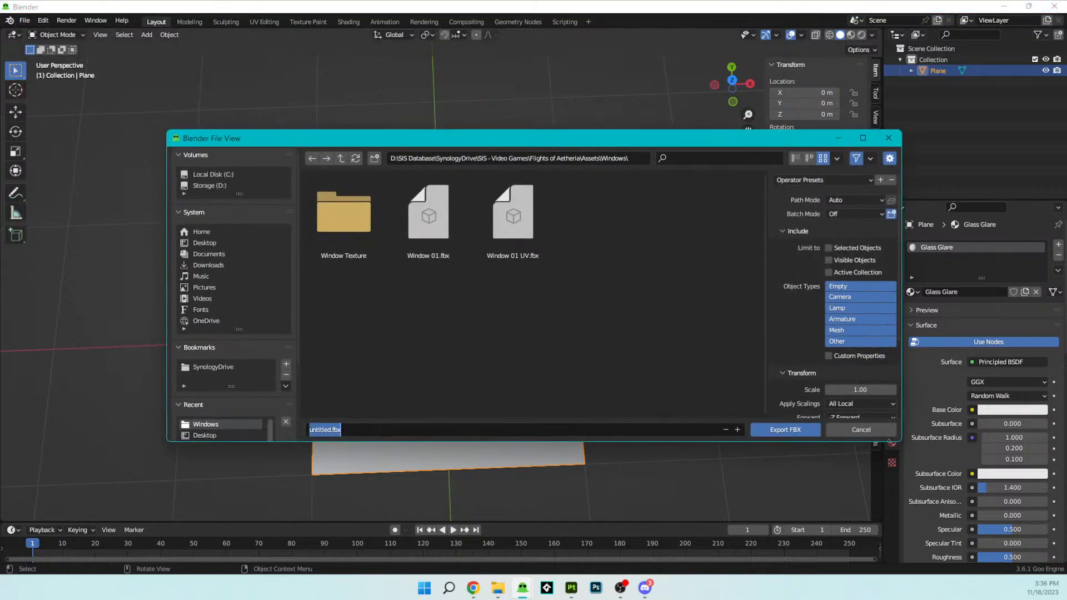
pyautogui.press('BackSpace')
pyautogui.write('Glass Glare')
pyautogui.click(770, 430)
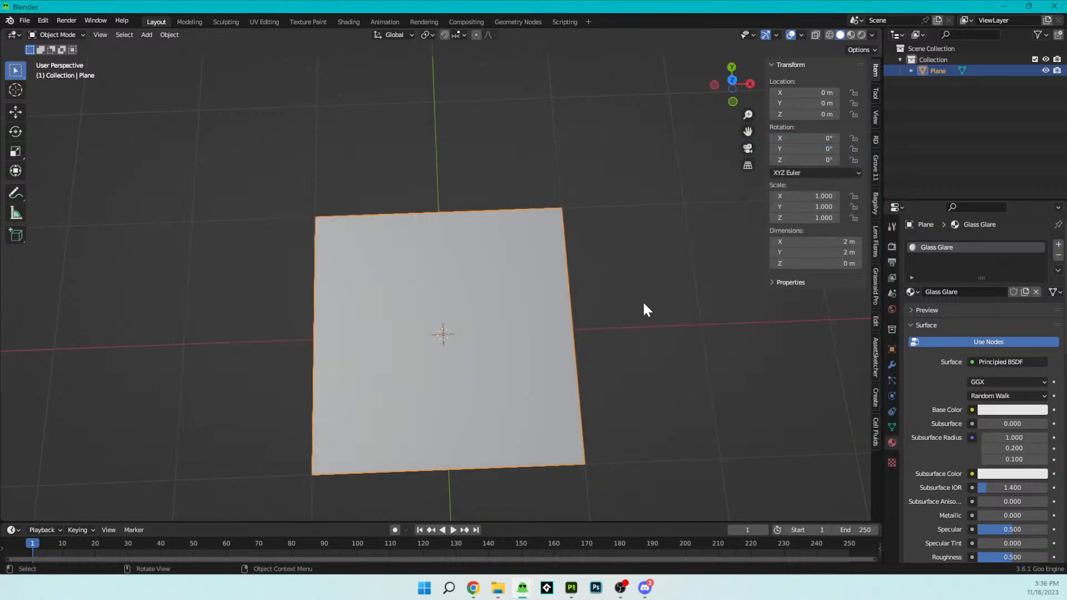
# - Switch to Adobe Substance 3D Painter with the window texture project
pyautogui.click(572, 587)
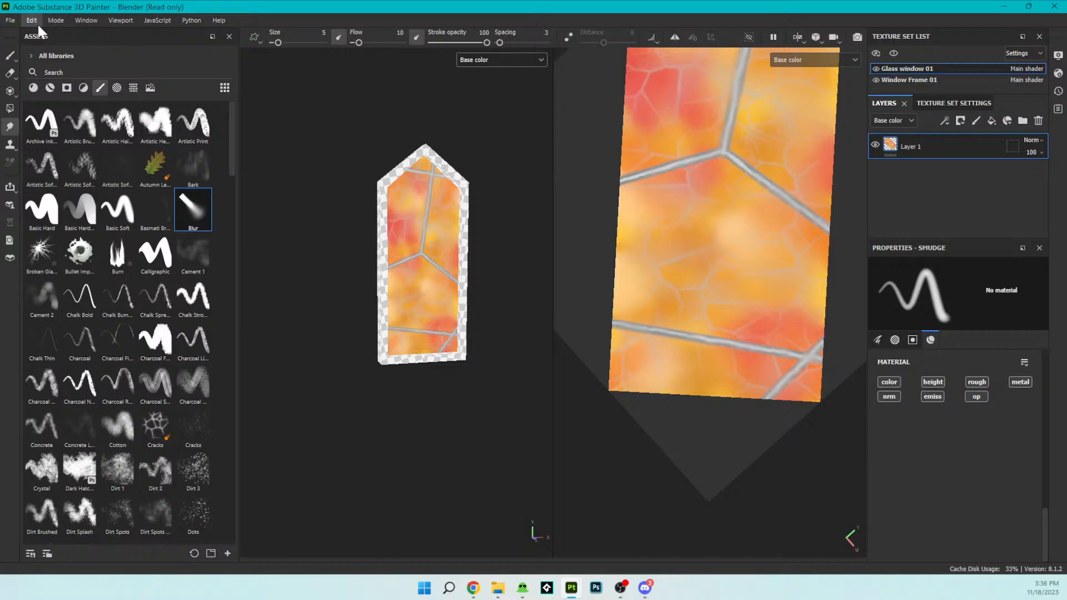
pyautogui.click(11, 20)
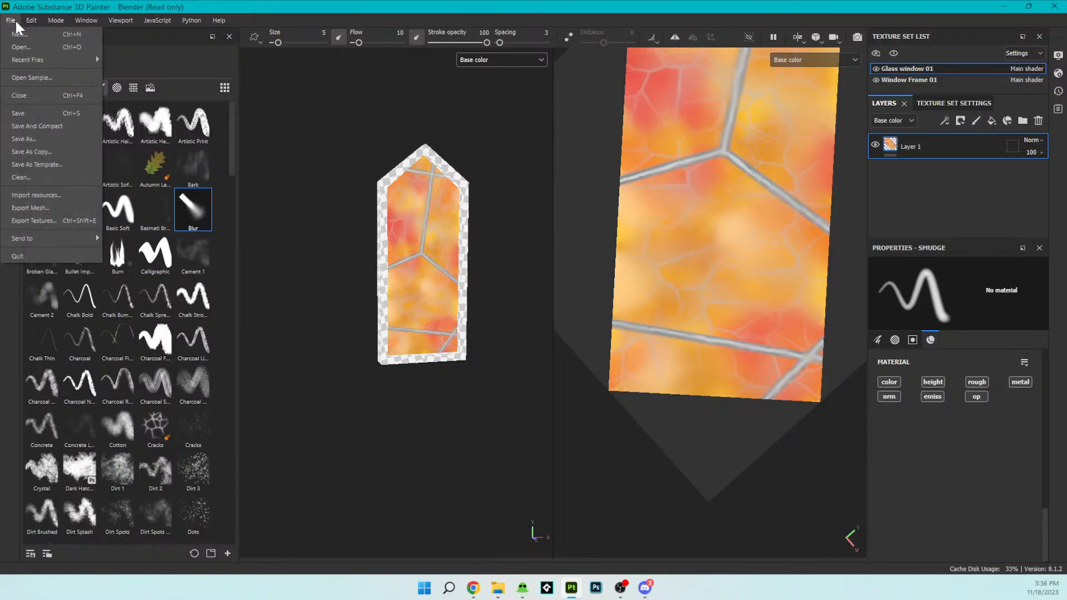
pyautogui.click(121, 20)
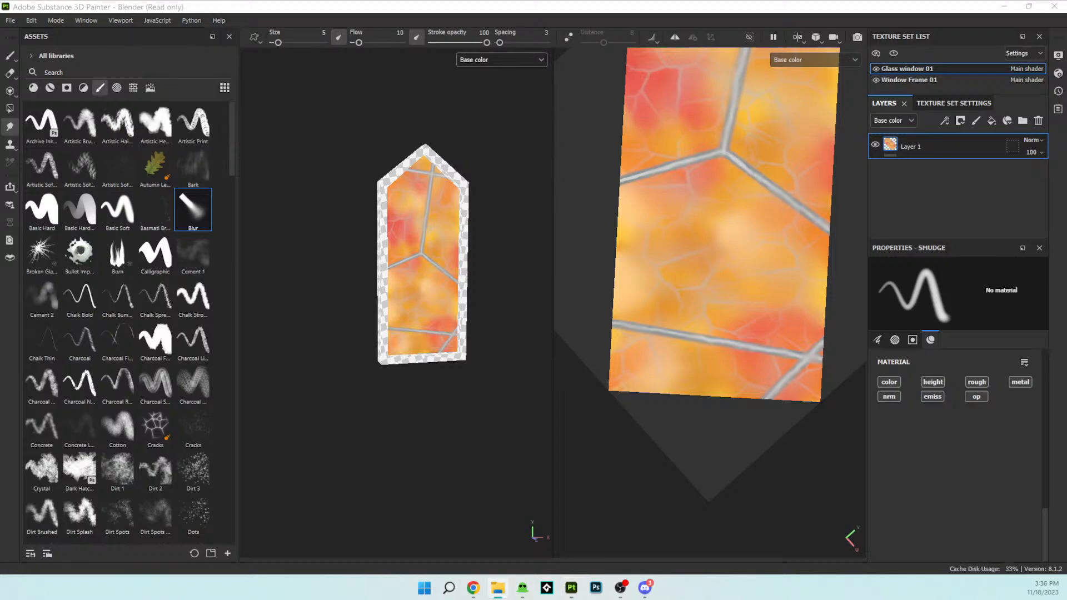
# - Try to load Glass Glare.fbx as the mesh of the open window project, keeping the default project configuration
pyautogui.moveTo(138, 161); pyautogui.dragTo(447, 303)
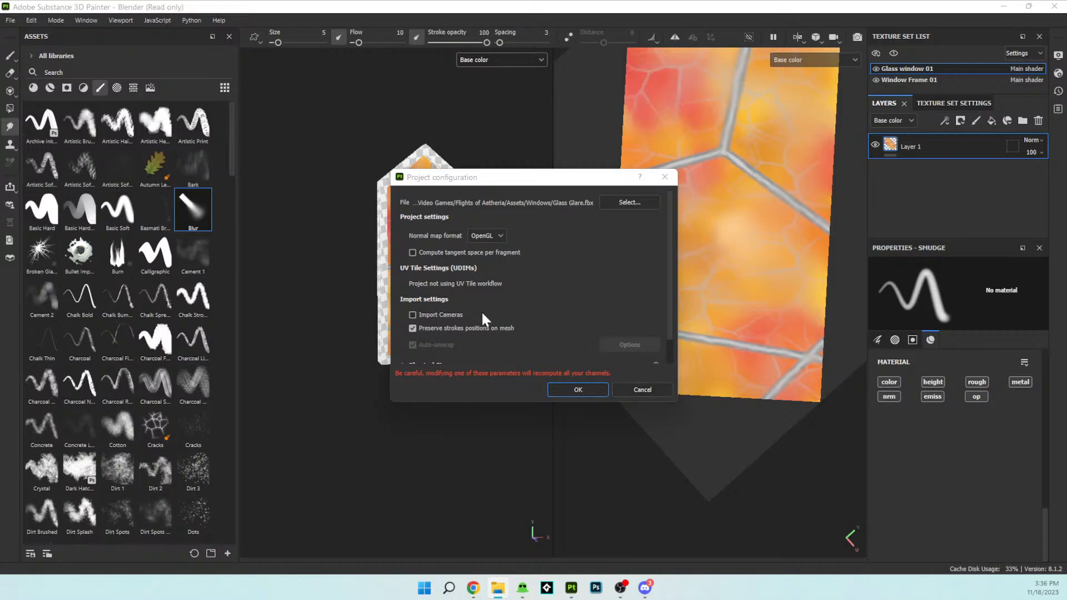
pyautogui.scroll(-1, 472, 311)
pyautogui.scroll(1, 496, 312)
pyautogui.click(625, 203)
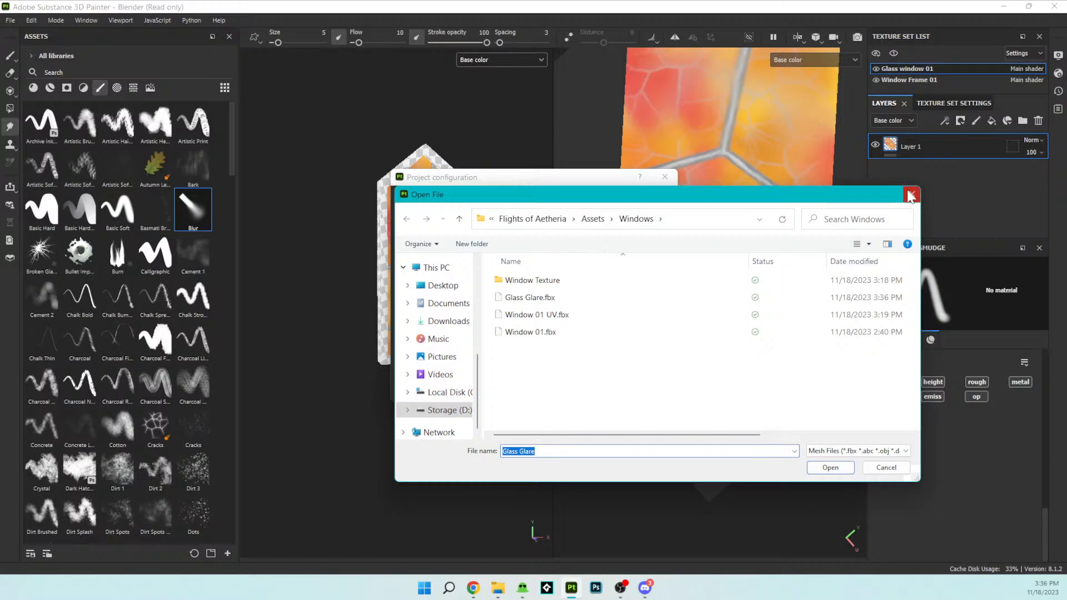
pyautogui.click(910, 195)
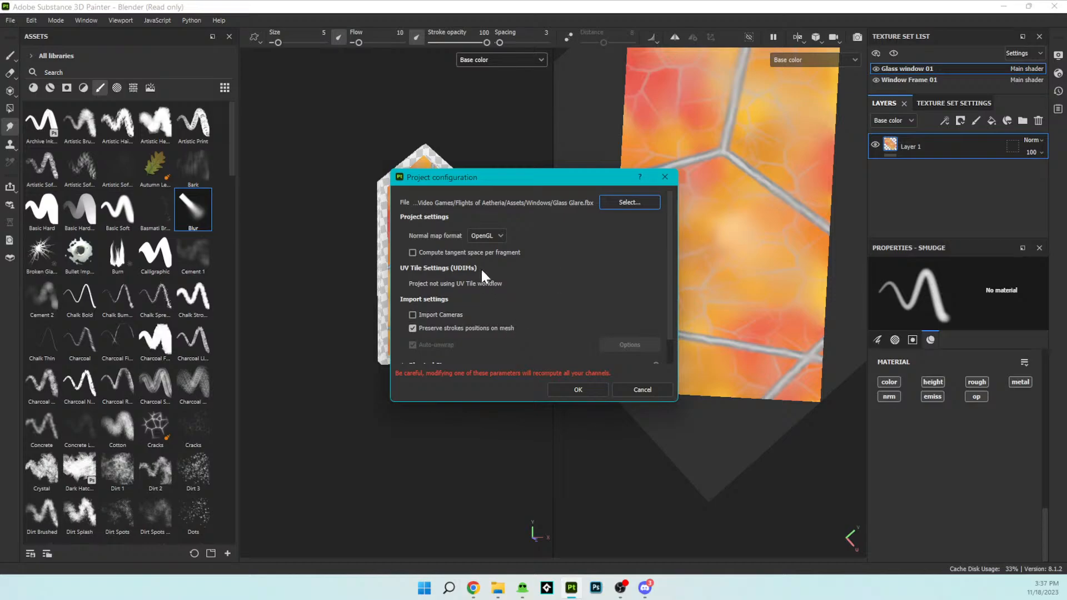
pyautogui.scroll(-1, 492, 275)
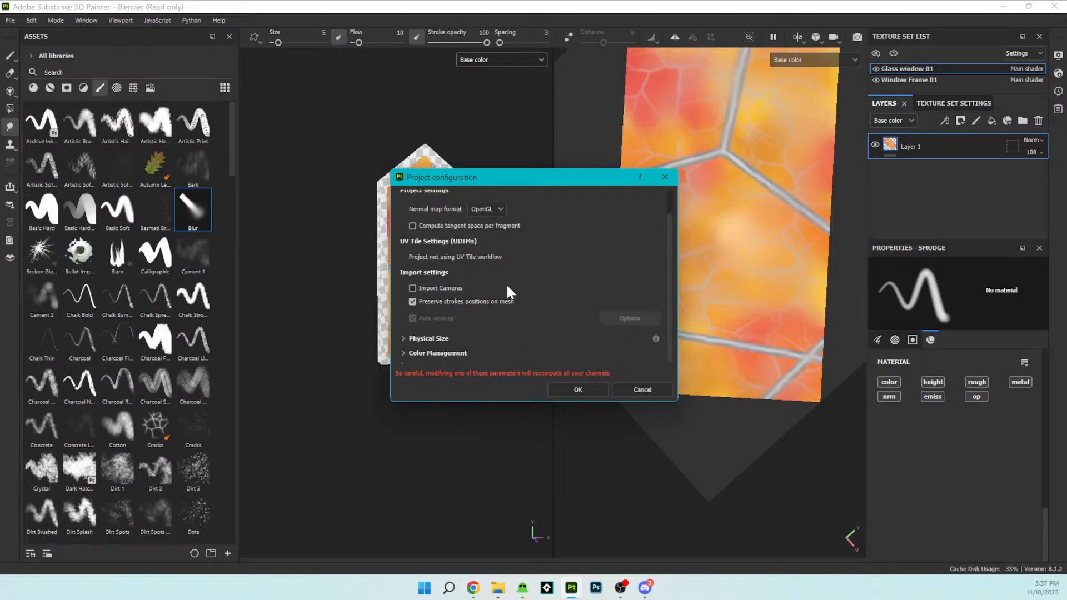
pyautogui.click(569, 391)
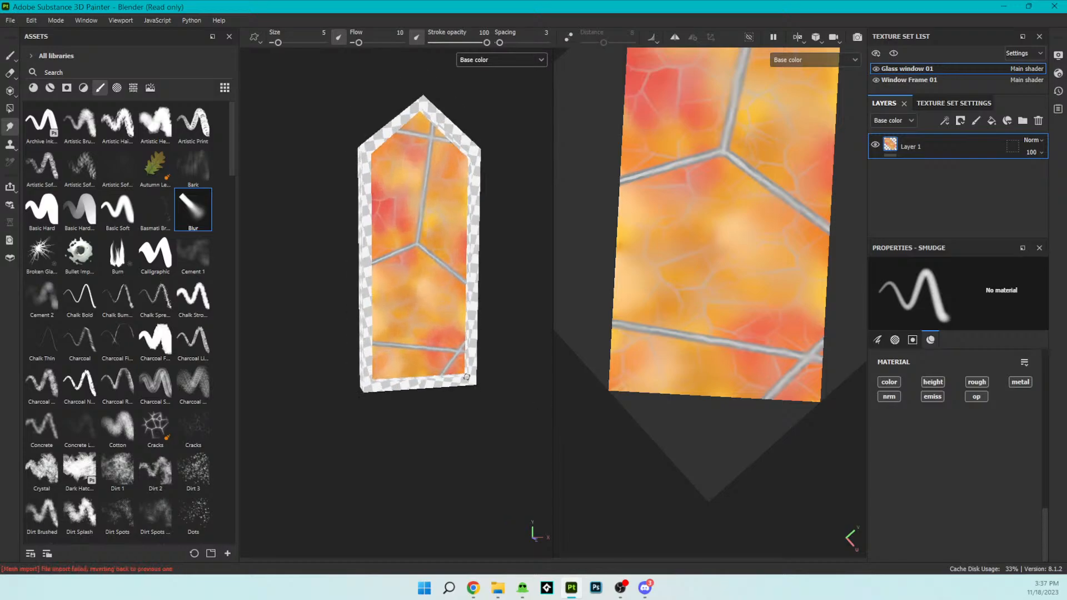
# - Start a new project with the Blender template and choose Glass Glare.fbx from the Windows assets folder as its mesh
pyautogui.click(10, 20)
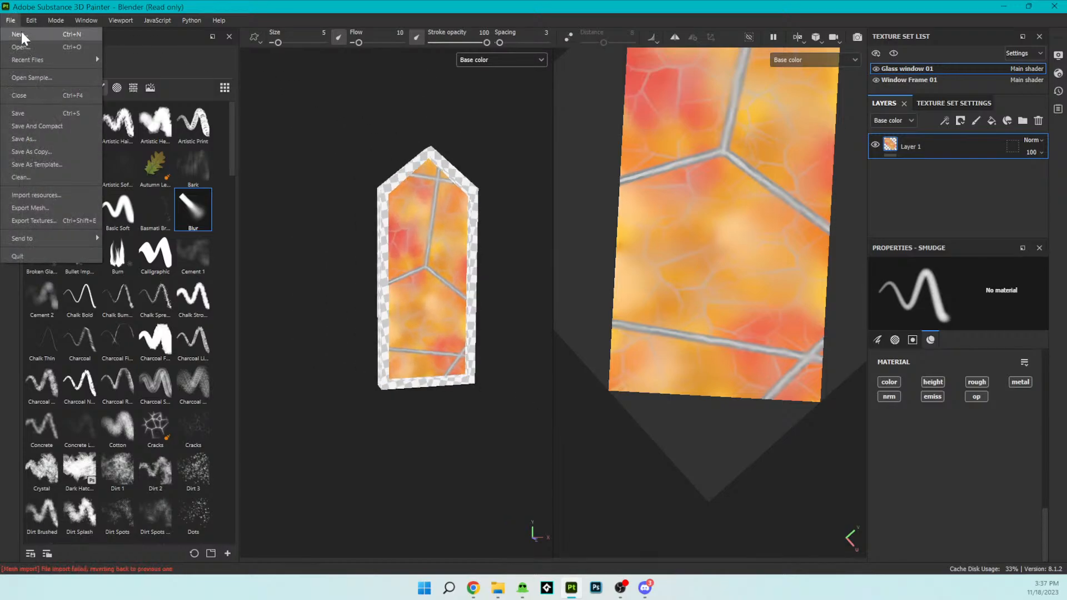
pyautogui.click(23, 32)
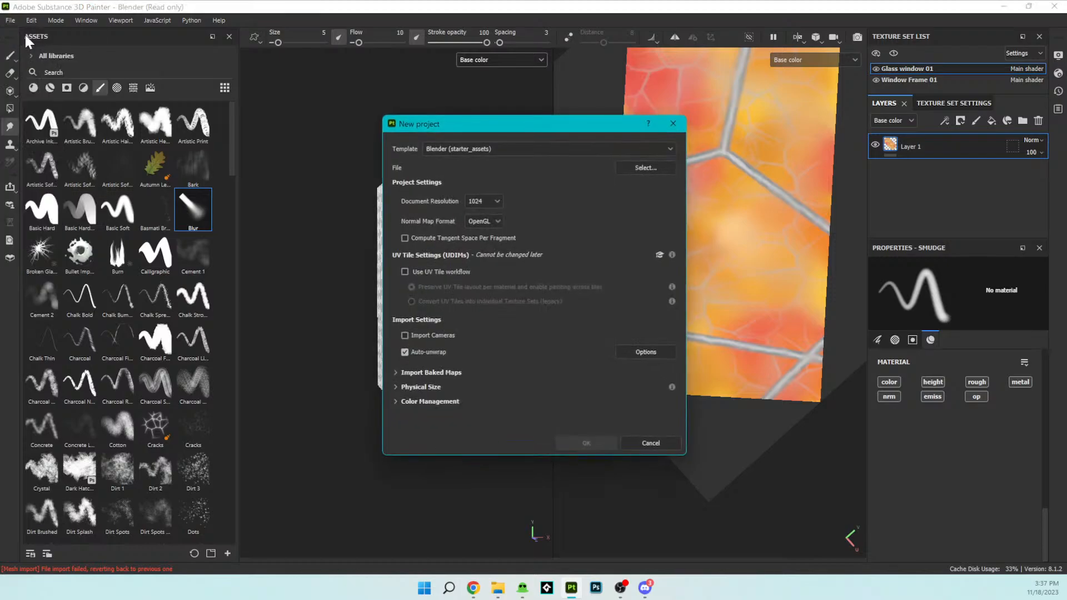
pyautogui.click(629, 166)
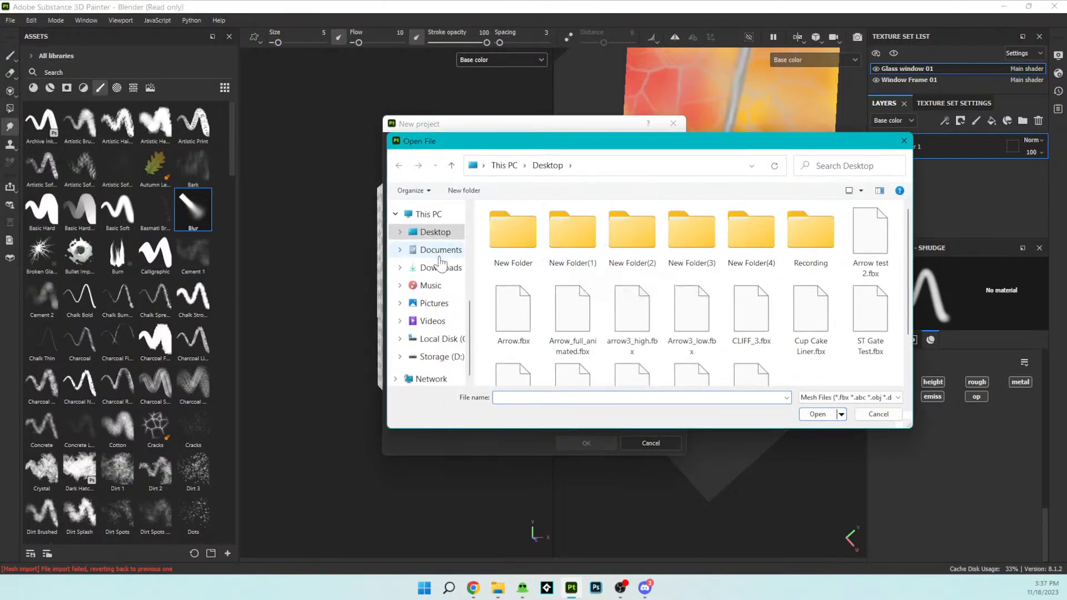
pyautogui.scroll(5, 437, 278)
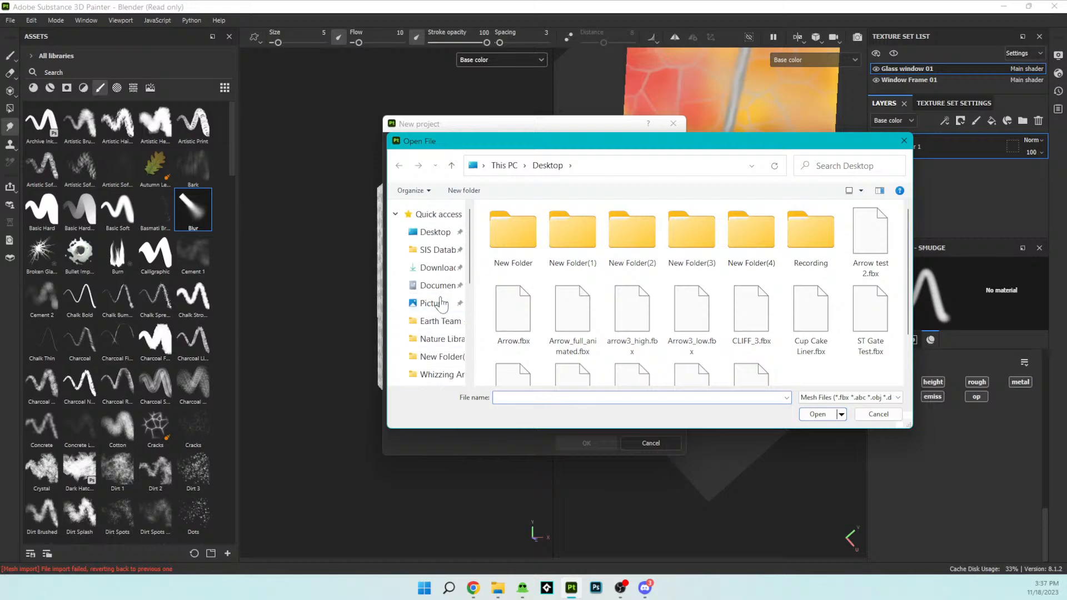
pyautogui.scroll(-1, 450, 336)
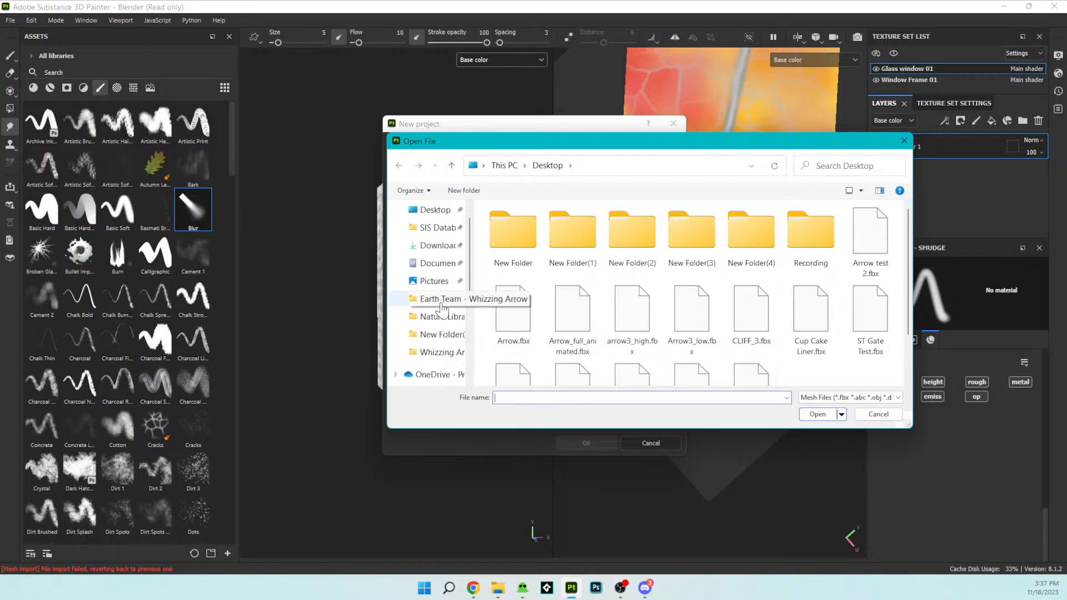
pyautogui.scroll(1, 441, 311)
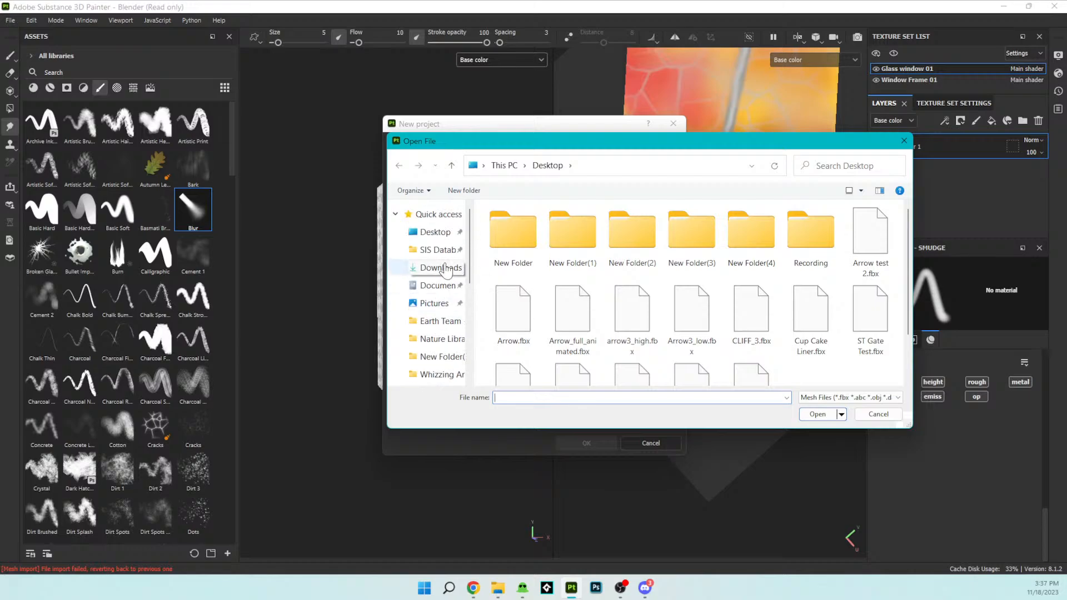
pyautogui.click(438, 249)
pyautogui.doubleClick(550, 228)
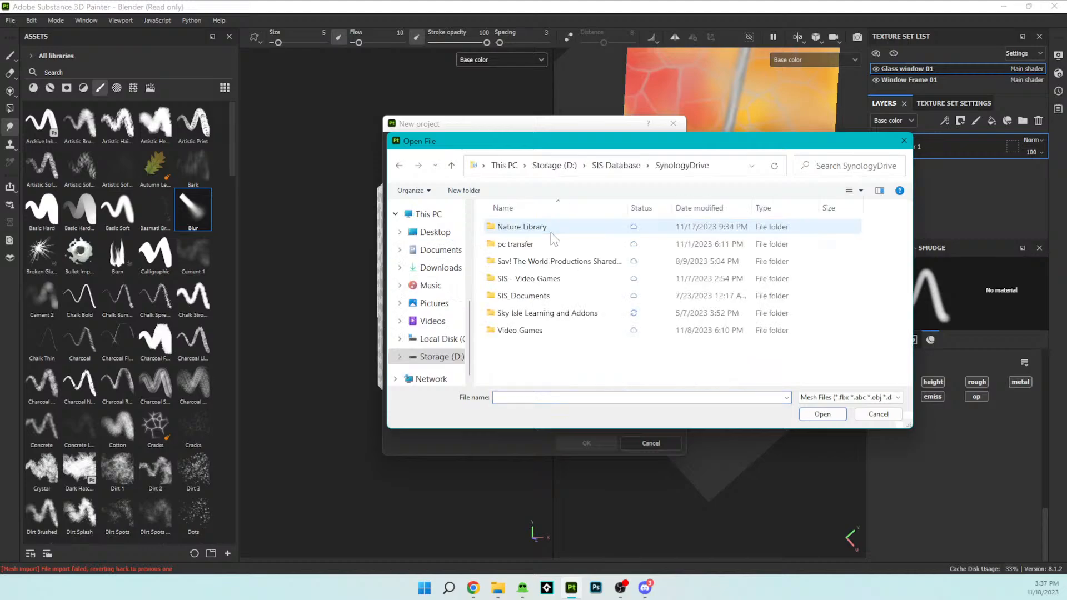
pyautogui.doubleClick(535, 279)
pyautogui.doubleClick(531, 230)
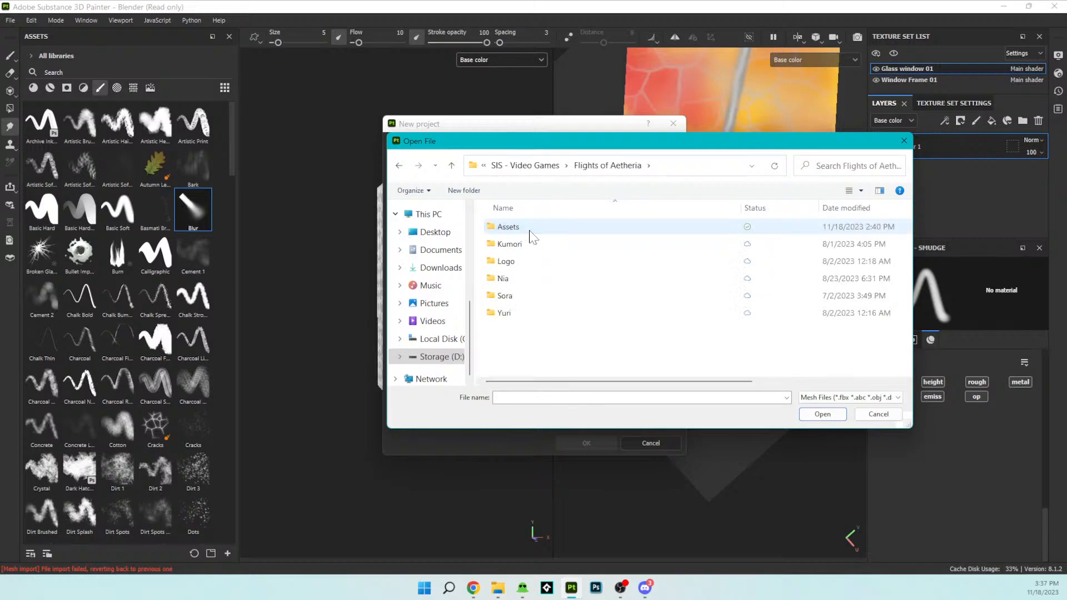
pyautogui.doubleClick(530, 229)
pyautogui.doubleClick(530, 229)
pyautogui.click(523, 244)
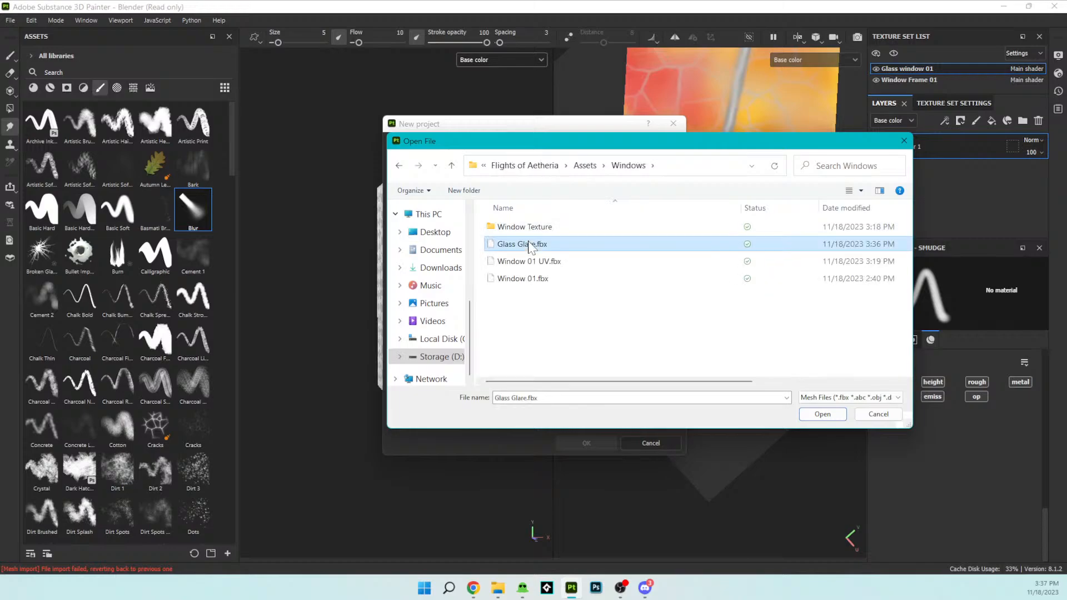
pyautogui.click(830, 414)
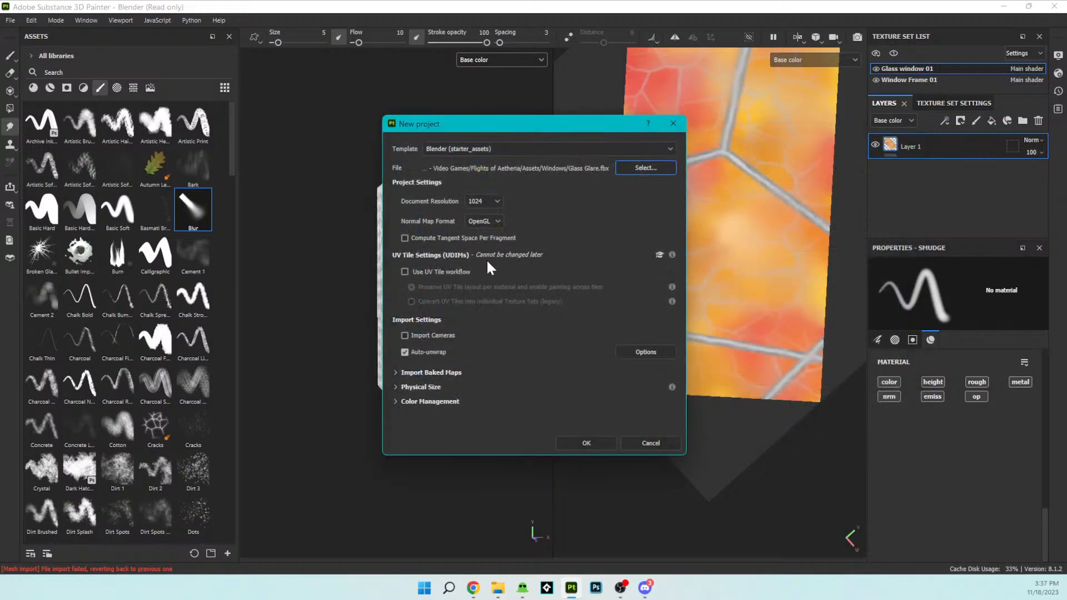
# - Set the document resolution to 2048 and create the project, discarding the unsaved changes of the window project
pyautogui.click(479, 198)
pyautogui.click(493, 202)
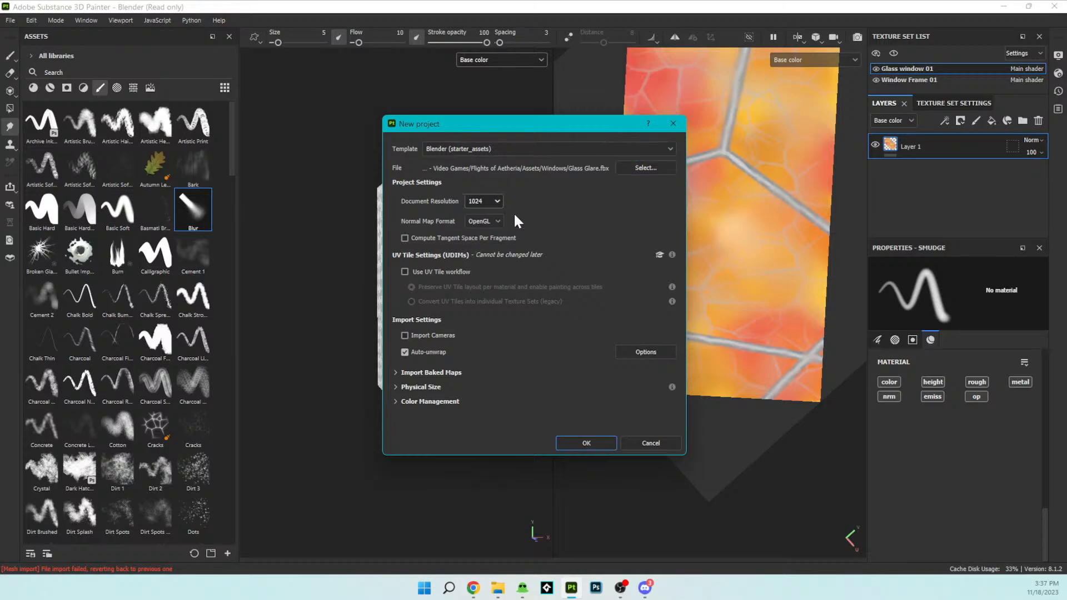
pyautogui.click(484, 201)
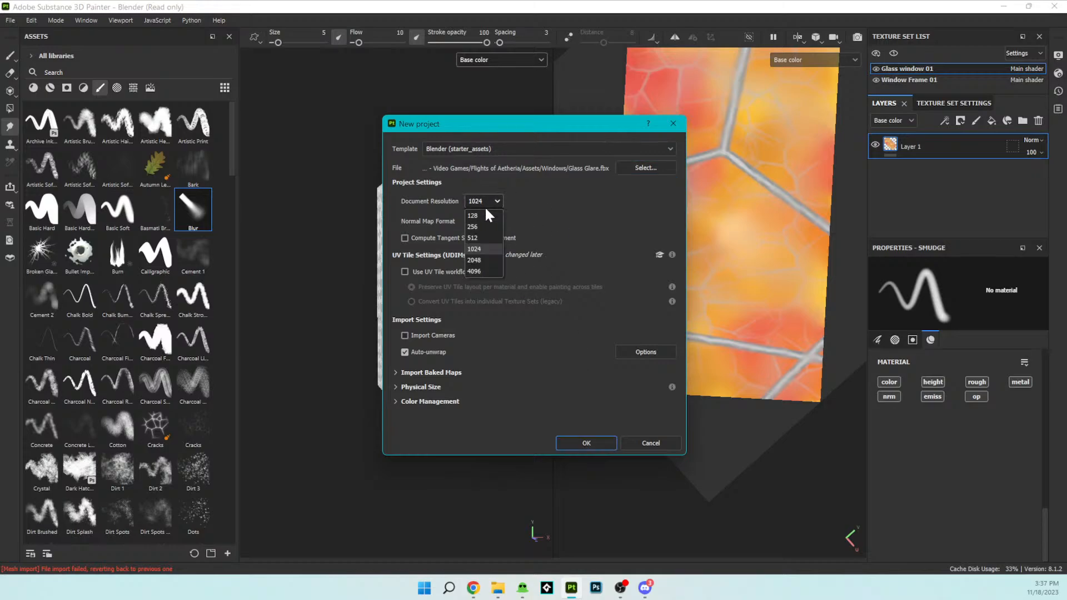
pyautogui.click(478, 257)
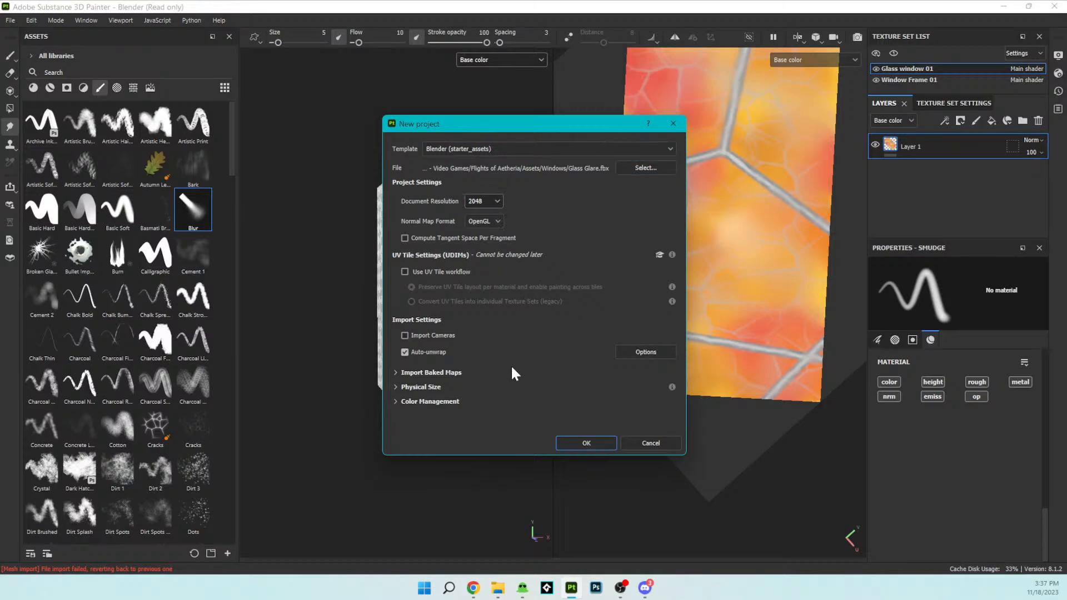
pyautogui.click(588, 443)
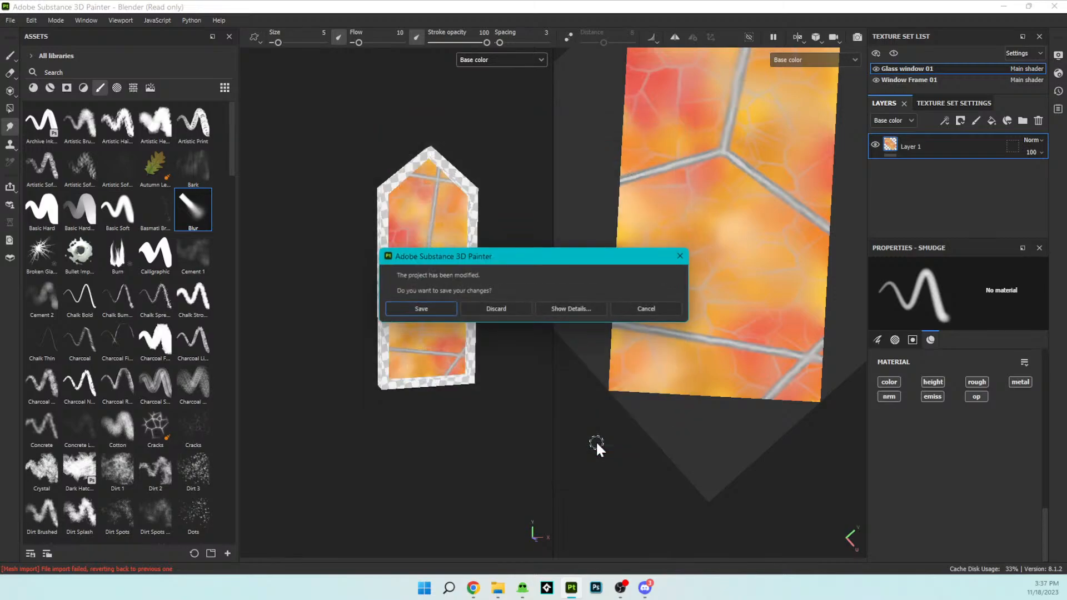
pyautogui.click(493, 309)
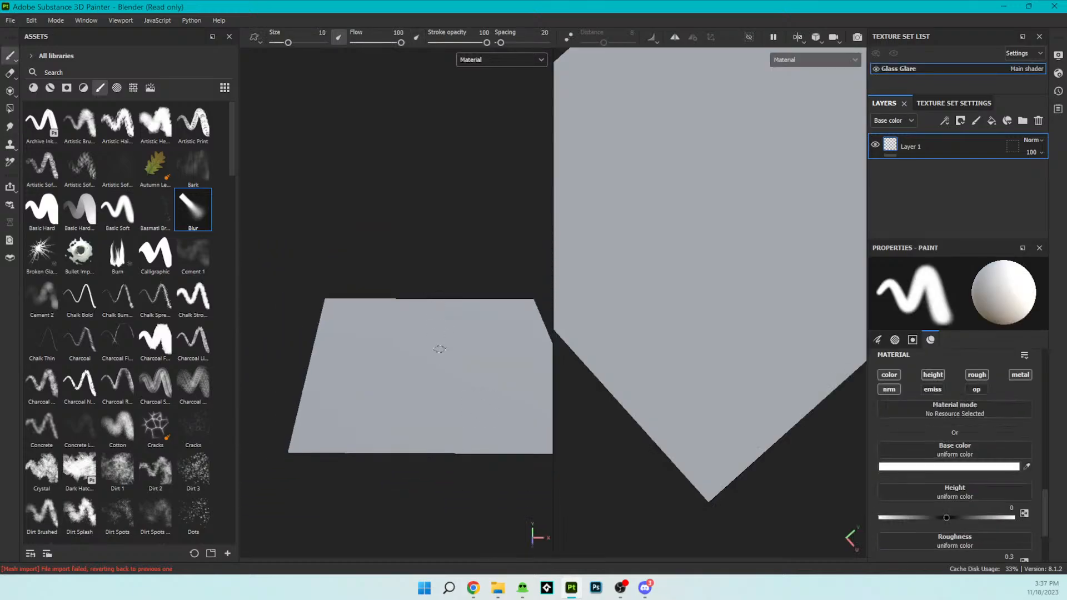
# - Frame the whole plane face-on in both the 3D and 2D views
pyautogui.keyDown('alt'); pyautogui.moveTo(424, 257); pyautogui.dragTo(432, 368); pyautogui.keyUp('alt')
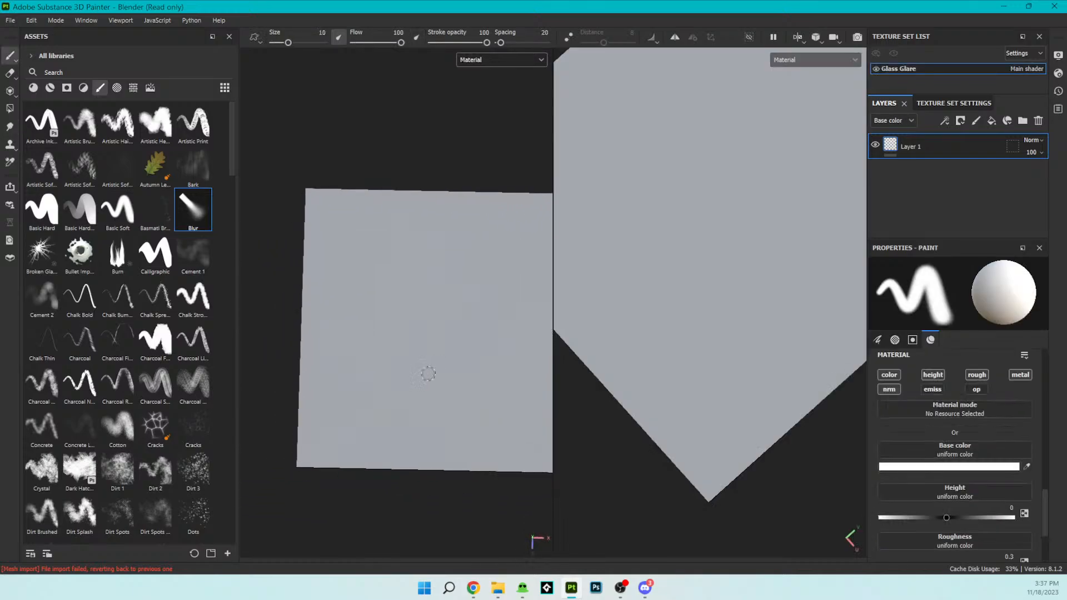
pyautogui.keyDown('alt'); pyautogui.moveTo(415, 317); pyautogui.dragTo(424, 338); pyautogui.keyUp('alt')
pyautogui.keyDown('alt'); pyautogui.moveTo(424, 339); pyautogui.dragTo(353, 342, button='middle'); pyautogui.keyUp('alt')
pyautogui.scroll(-1, 387, 339)
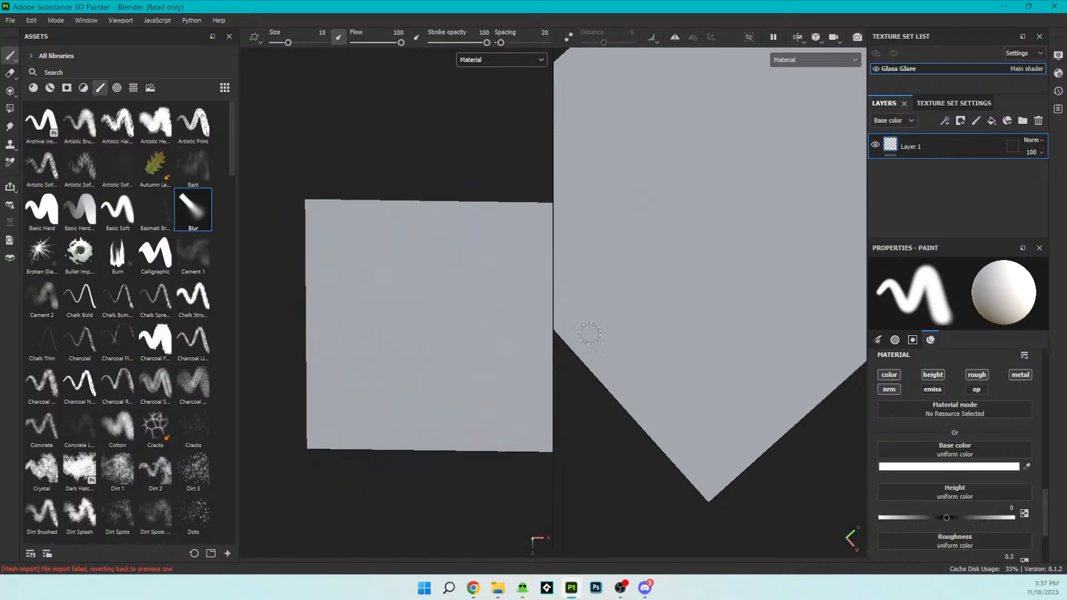
pyautogui.scroll(-6, 743, 345)
pyautogui.keyDown('alt'); pyautogui.moveTo(754, 395); pyautogui.dragTo(704, 378); pyautogui.keyUp('alt')
pyautogui.keyDown('alt'); pyautogui.moveTo(705, 379); pyautogui.dragTo(774, 383, button='middle'); pyautogui.keyUp('alt')
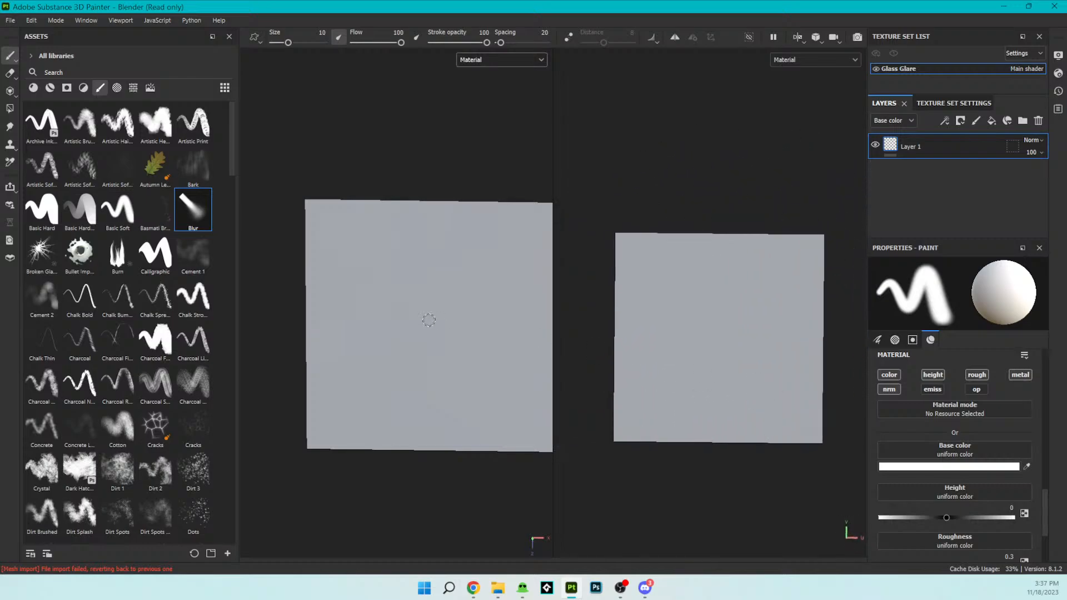
pyautogui.scroll(-2, 428, 319)
pyautogui.moveTo(428, 319)
pyautogui.keyDown('alt'); pyautogui.mouseDown()
pyautogui.moveTo(419, 288)
pyautogui.moveTo(427, 303)
pyautogui.mouseUp(); pyautogui.keyUp('alt')
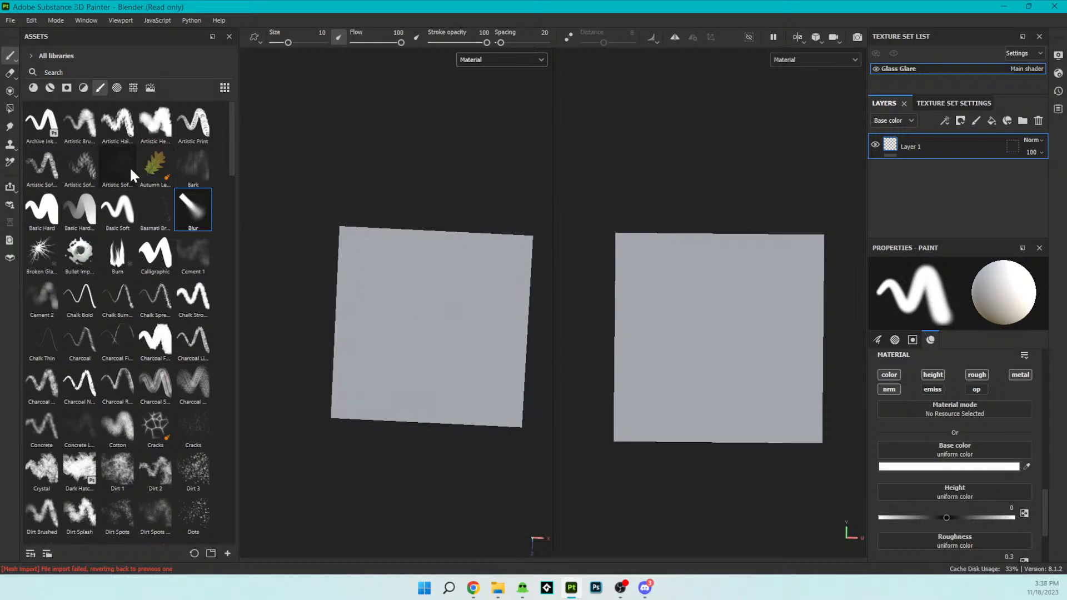
# - Look through the brush library and search the brushes and other asset types for "glass"
pyautogui.scroll(-5, 161, 286)
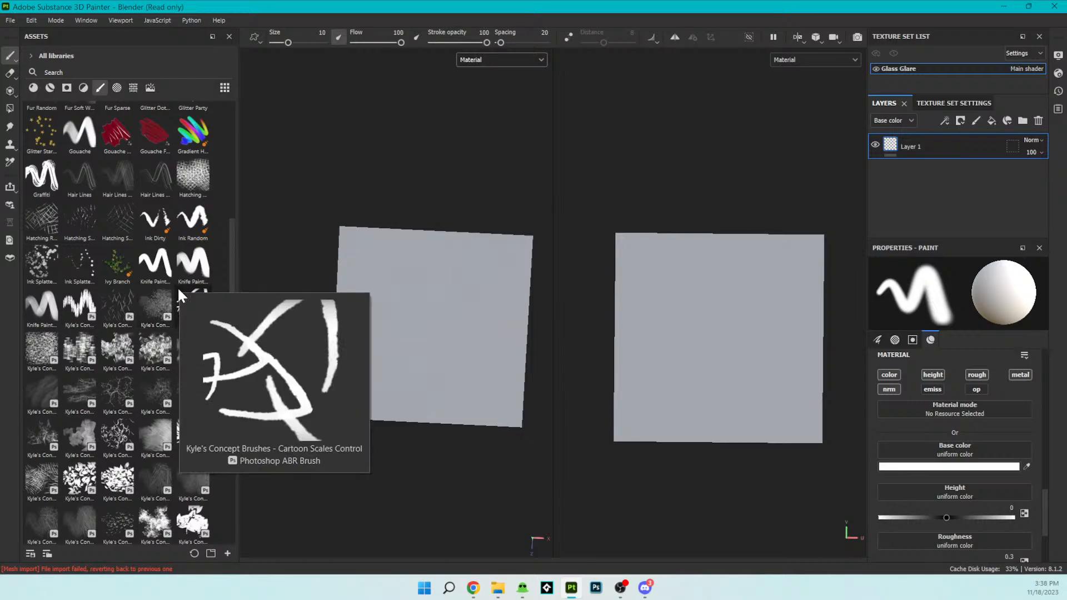
pyautogui.scroll(-5, 179, 296)
pyautogui.scroll(-5, 178, 286)
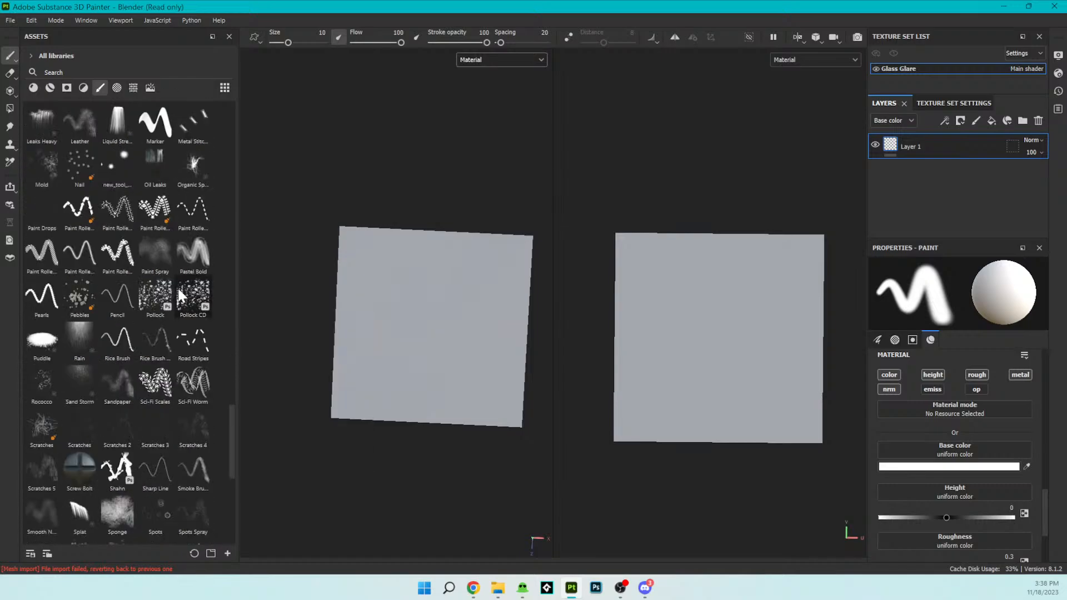
pyautogui.scroll(-9, 178, 285)
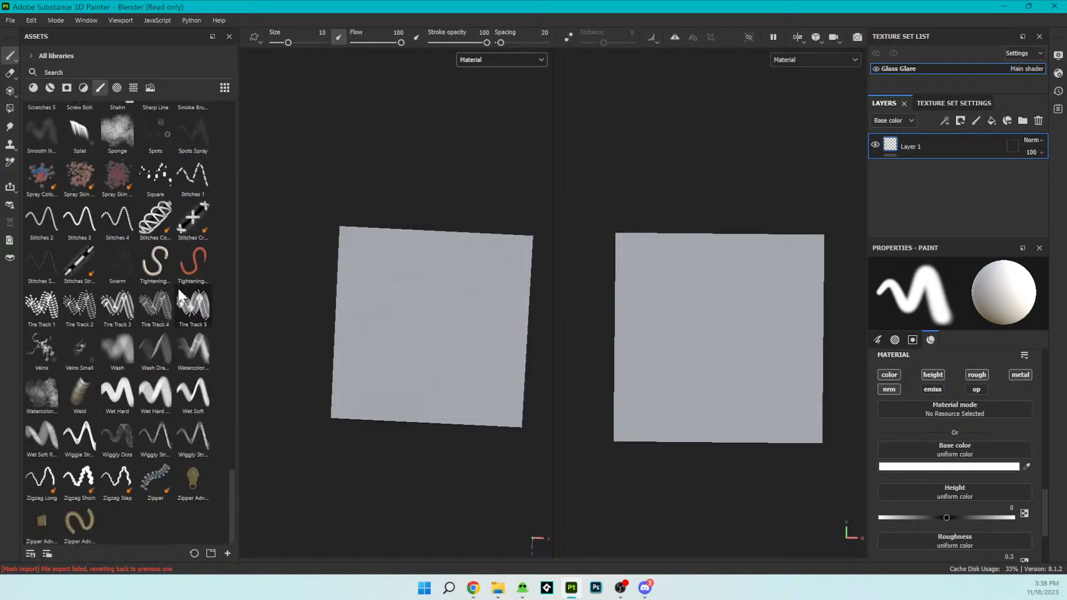
pyautogui.scroll(14, 177, 286)
pyautogui.click(84, 72)
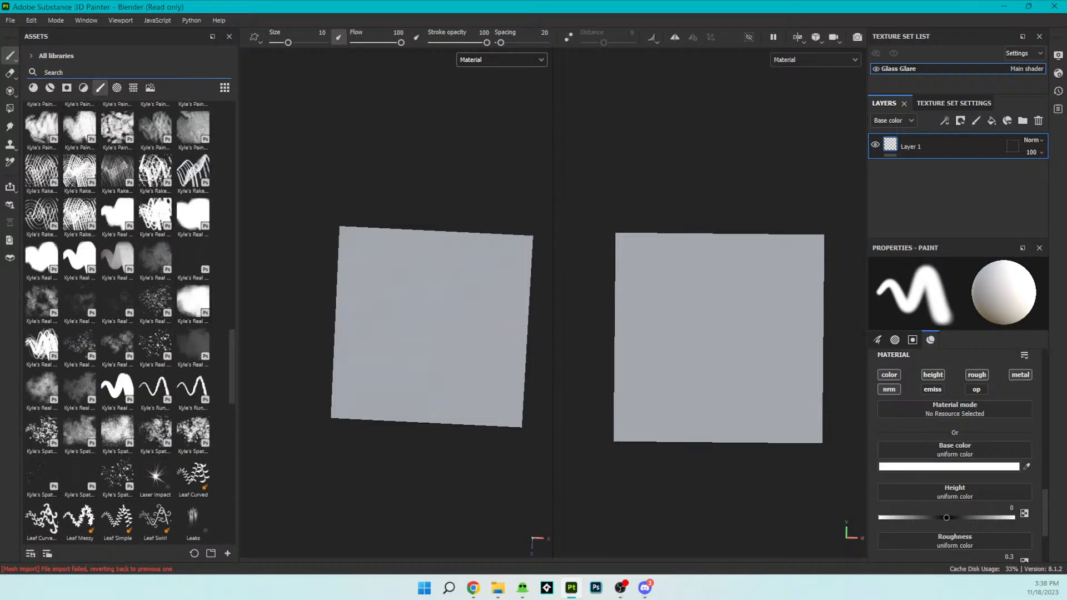
pyautogui.write('glass')
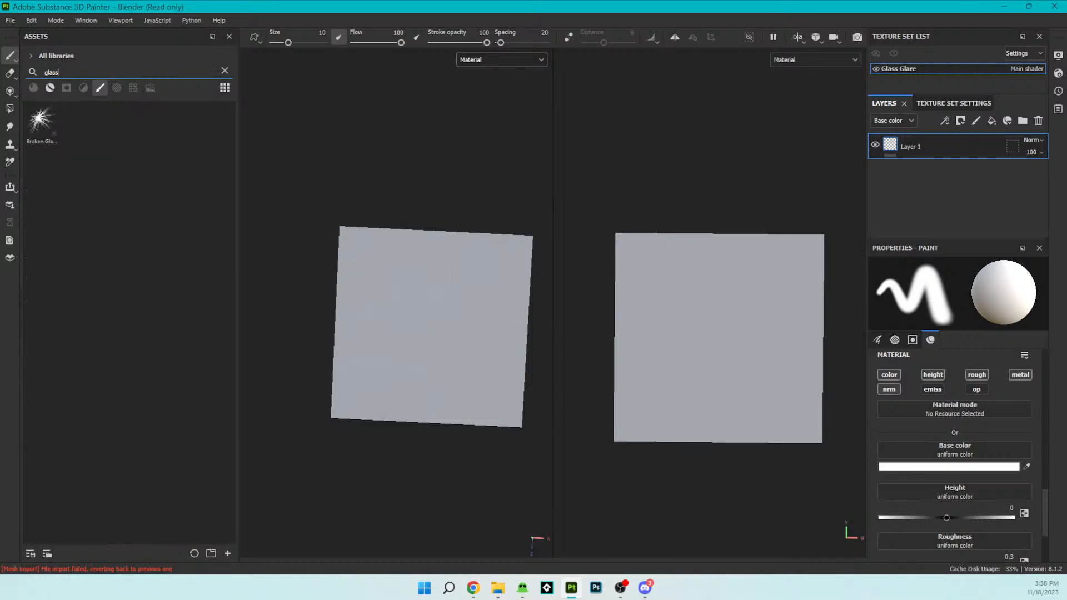
pyautogui.click(117, 88)
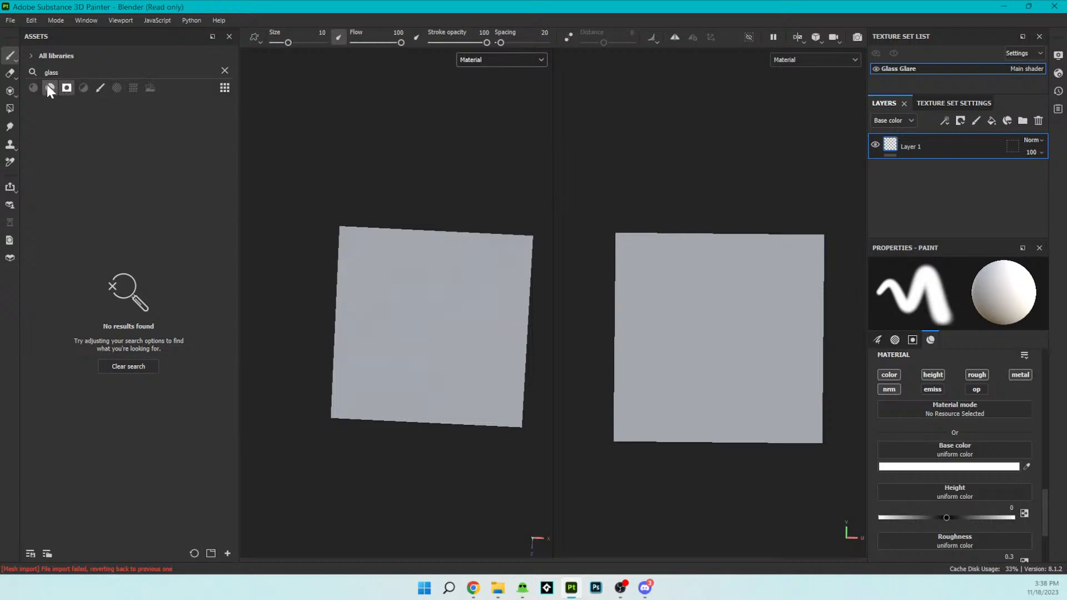
pyautogui.click(49, 86)
pyautogui.click(100, 87)
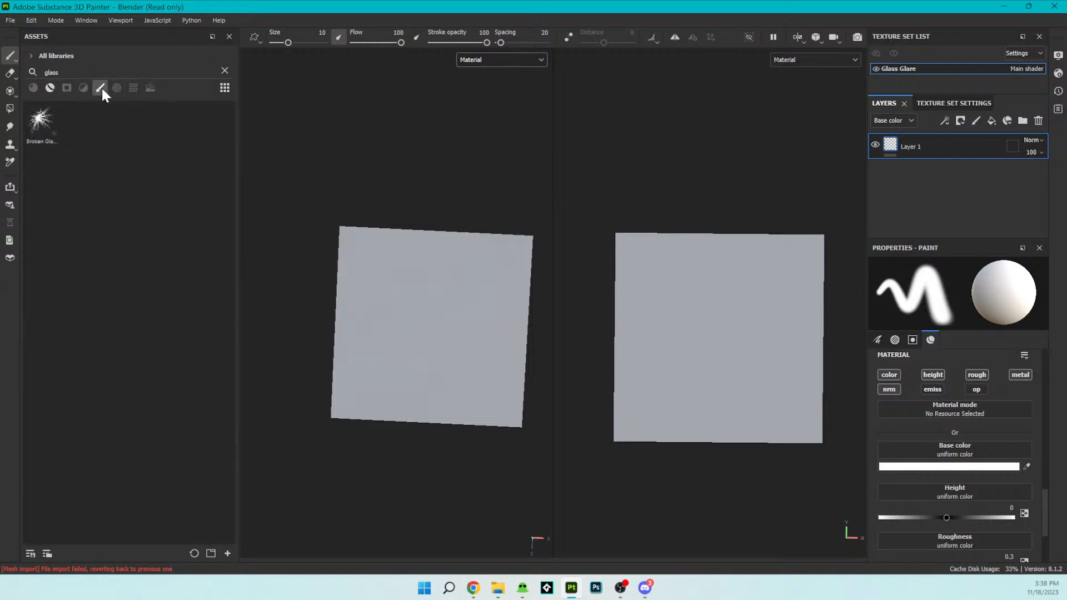
# - Clear the asset search and select the Basic Hard Pressure brush for painting
pyautogui.click(59, 72)
pyautogui.press('BackSpace')
pyautogui.press('BackSpace')
pyautogui.press('BackSpace')
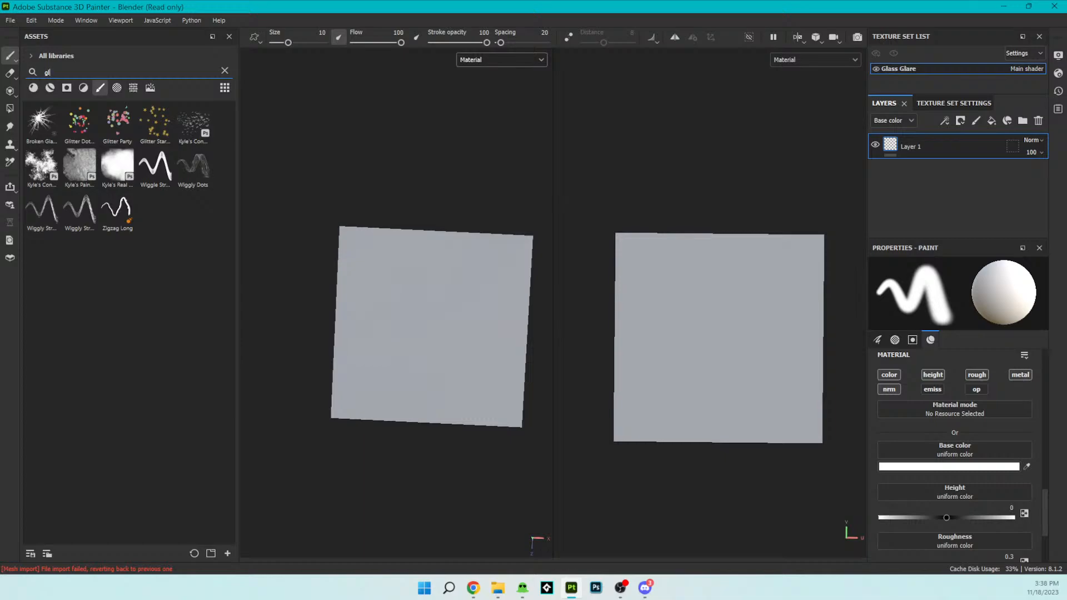
pyautogui.press('BackSpace')
pyautogui.press('BackSpace')
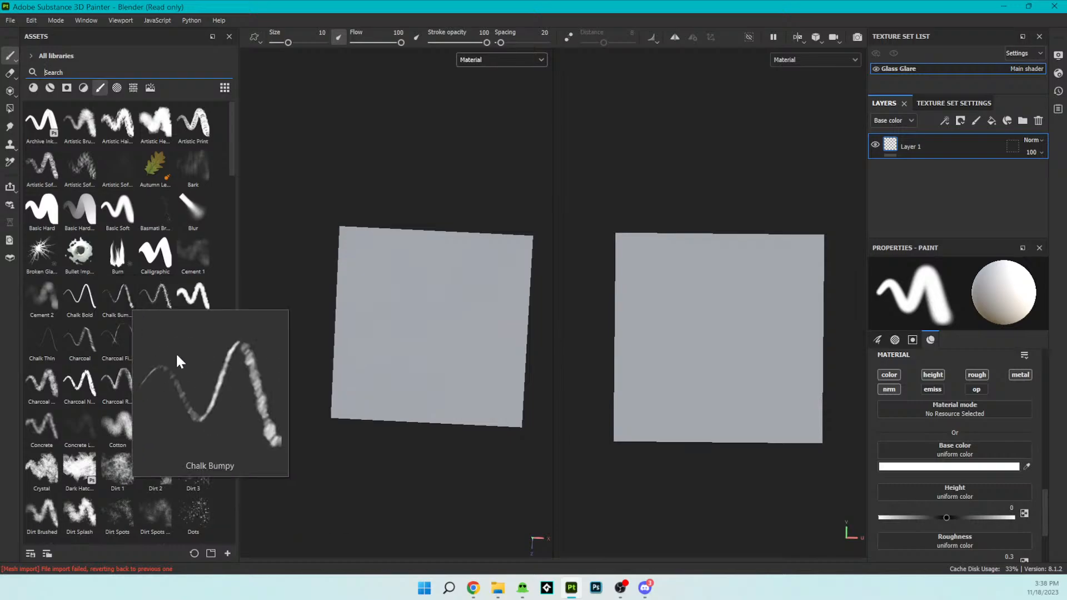
pyautogui.scroll(-5, 180, 361)
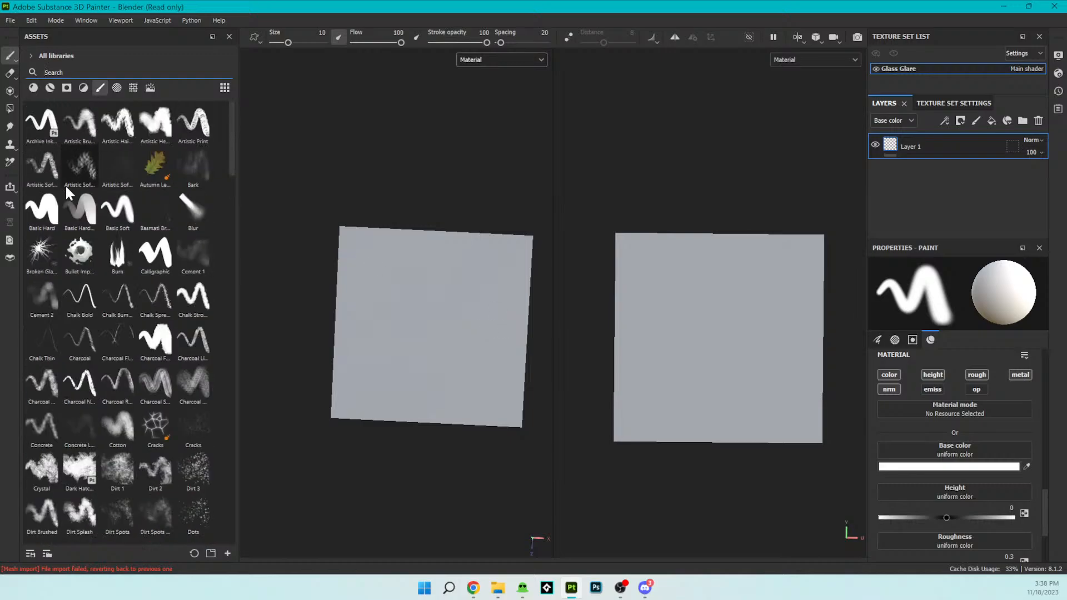
pyautogui.moveTo(51, 204)
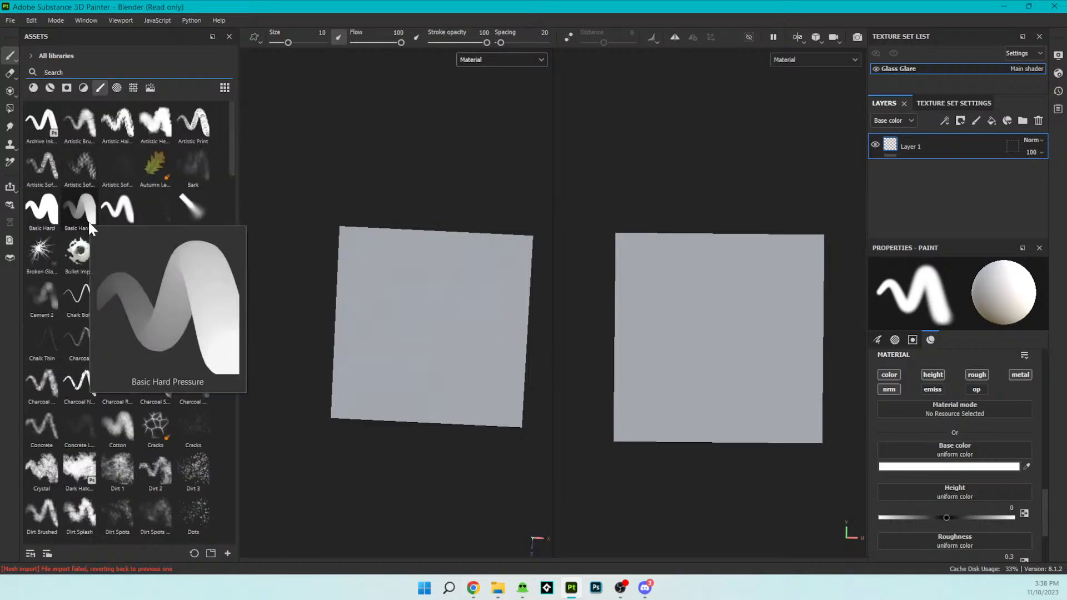
pyautogui.click(89, 222)
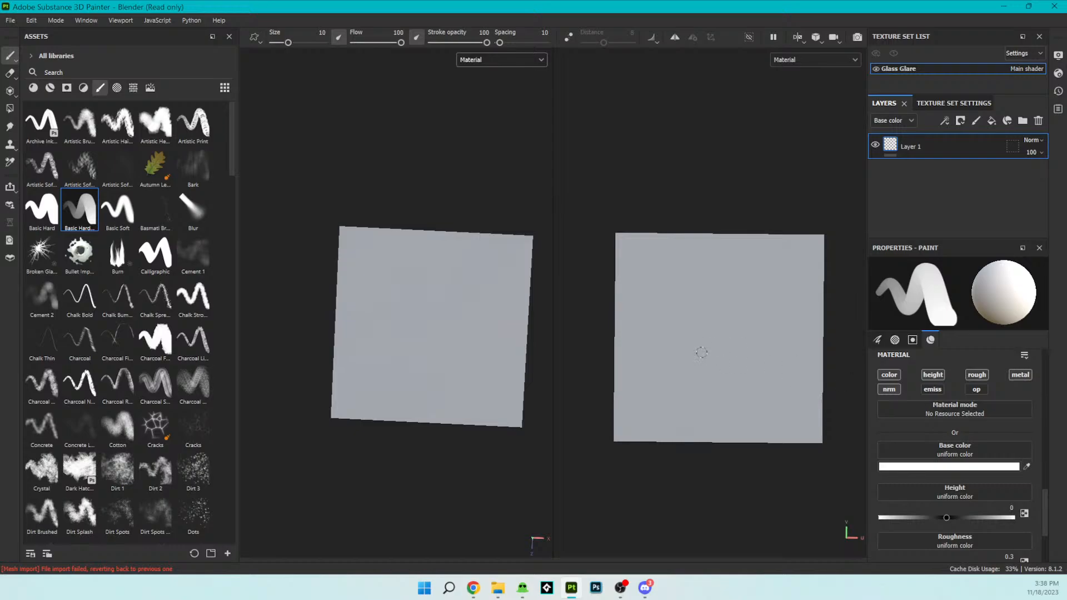
# - Set the brush's base color to black (000000) and paint a small test dab on the plane
pyautogui.click(1027, 466)
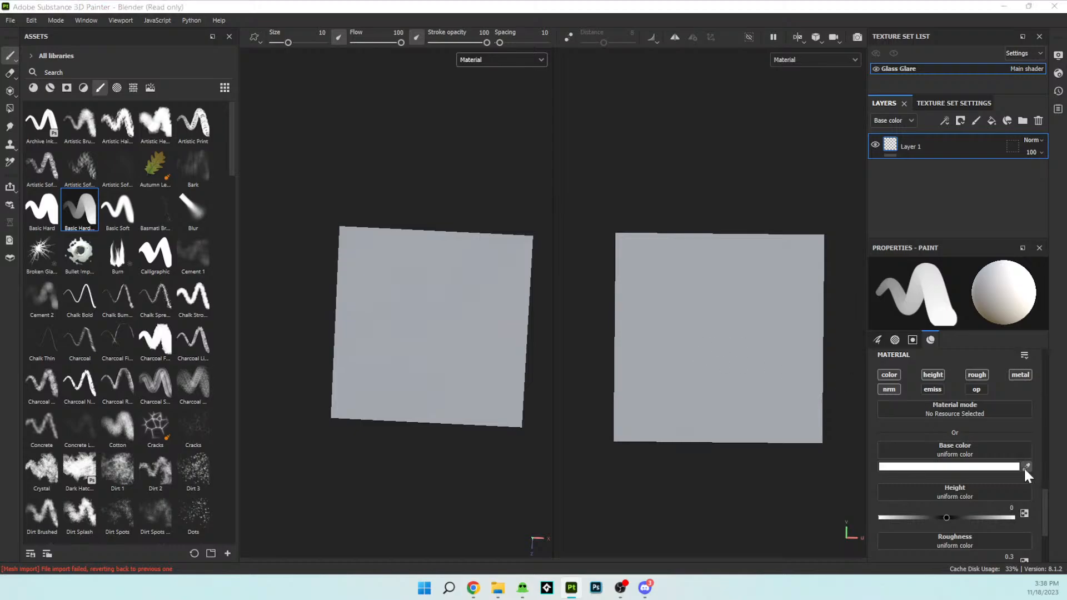
pyautogui.click(738, 315)
pyautogui.click(992, 467)
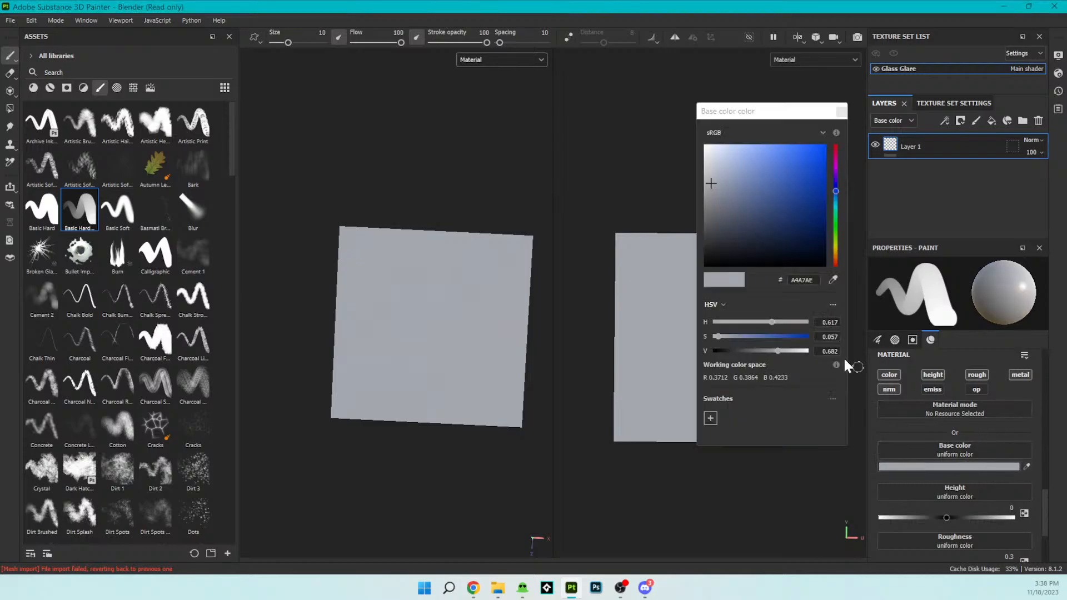
pyautogui.moveTo(763, 225); pyautogui.dragTo(677, 287)
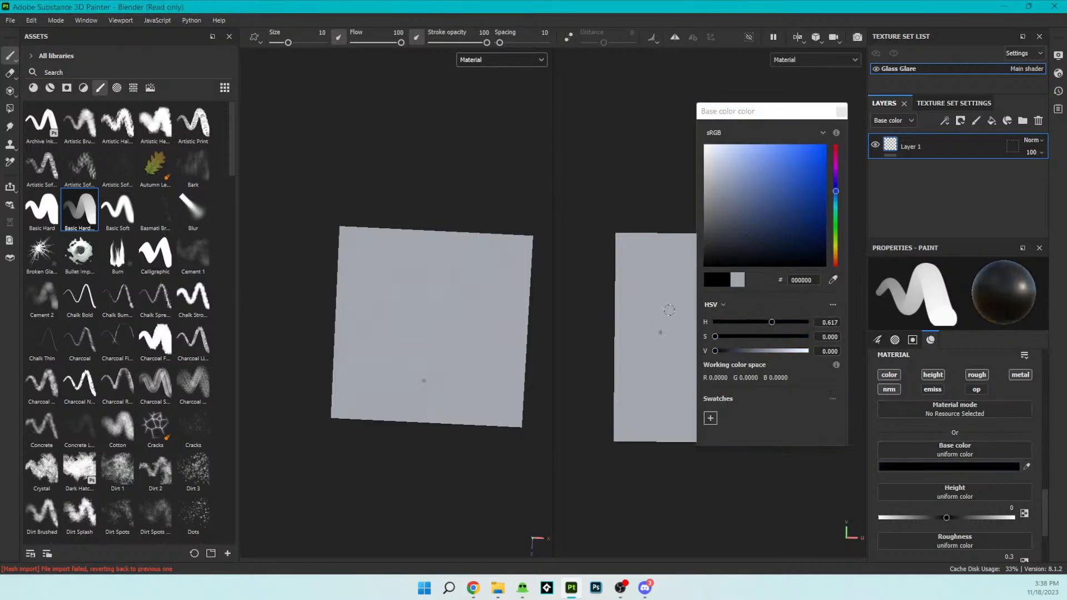
pyautogui.click(833, 117)
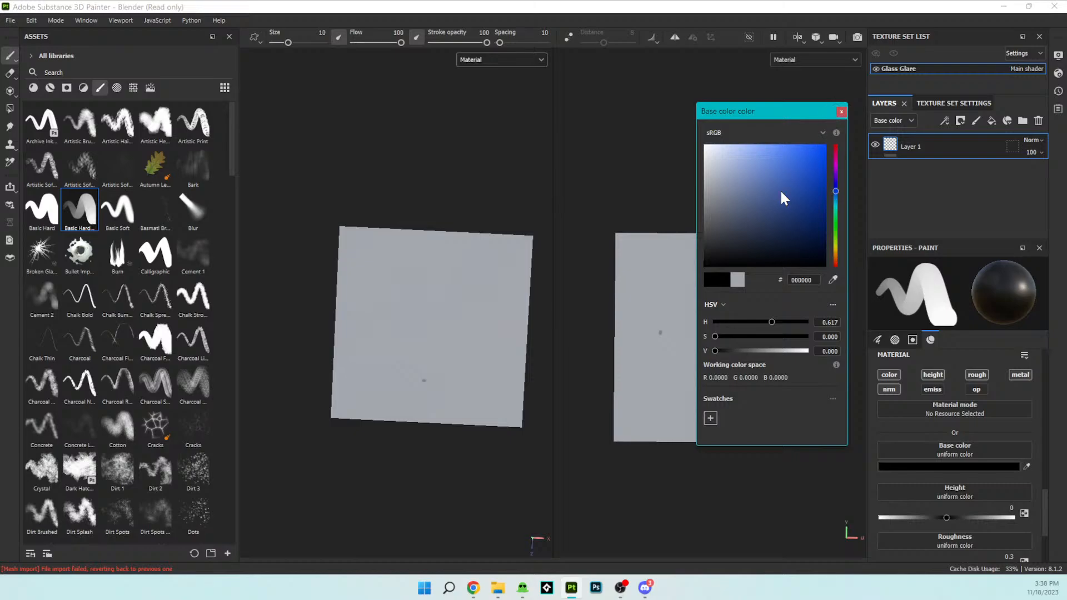
# - Enlarge the brush to about size 98 and paint the entire plane black in the 2D view
pyautogui.click(841, 111)
pyautogui.moveTo(718, 339); pyautogui.dragTo(675, 328)
pyautogui.moveTo(677, 381)
pyautogui.mouseDown()
pyautogui.moveTo(685, 285)
pyautogui.moveTo(675, 289)
pyautogui.moveTo(664, 383)
pyautogui.moveTo(677, 298)
pyautogui.mouseUp()
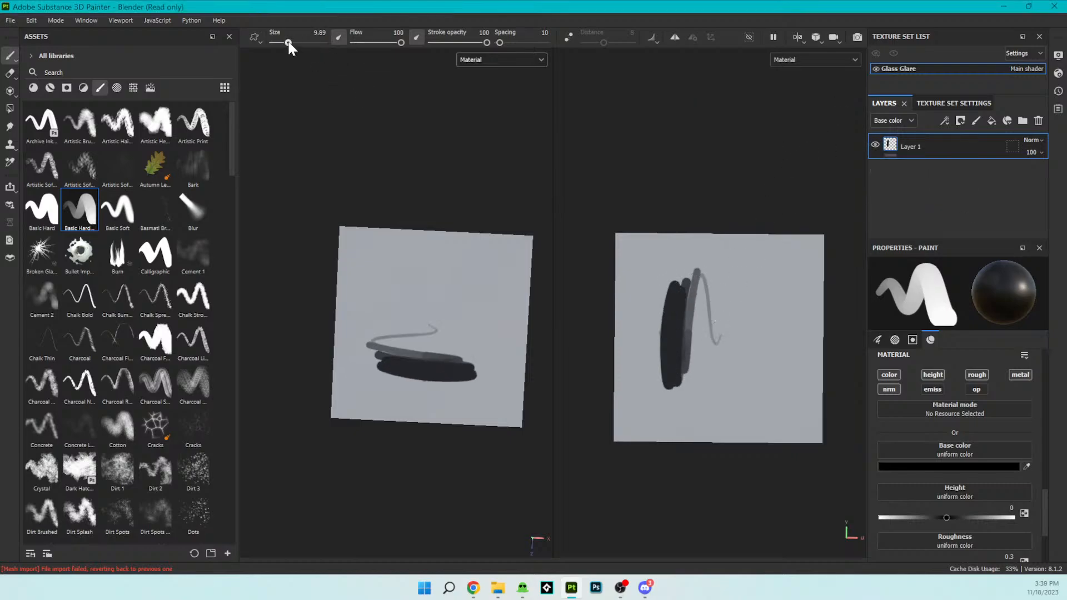
pyautogui.moveTo(289, 43); pyautogui.dragTo(321, 42)
pyautogui.moveTo(723, 330)
pyautogui.mouseDown()
pyautogui.moveTo(710, 357)
pyautogui.moveTo(655, 307)
pyautogui.moveTo(638, 234)
pyautogui.moveTo(674, 317)
pyautogui.moveTo(639, 423)
pyautogui.moveTo(818, 423)
pyautogui.moveTo(817, 317)
pyautogui.moveTo(745, 277)
pyautogui.mouseUp()
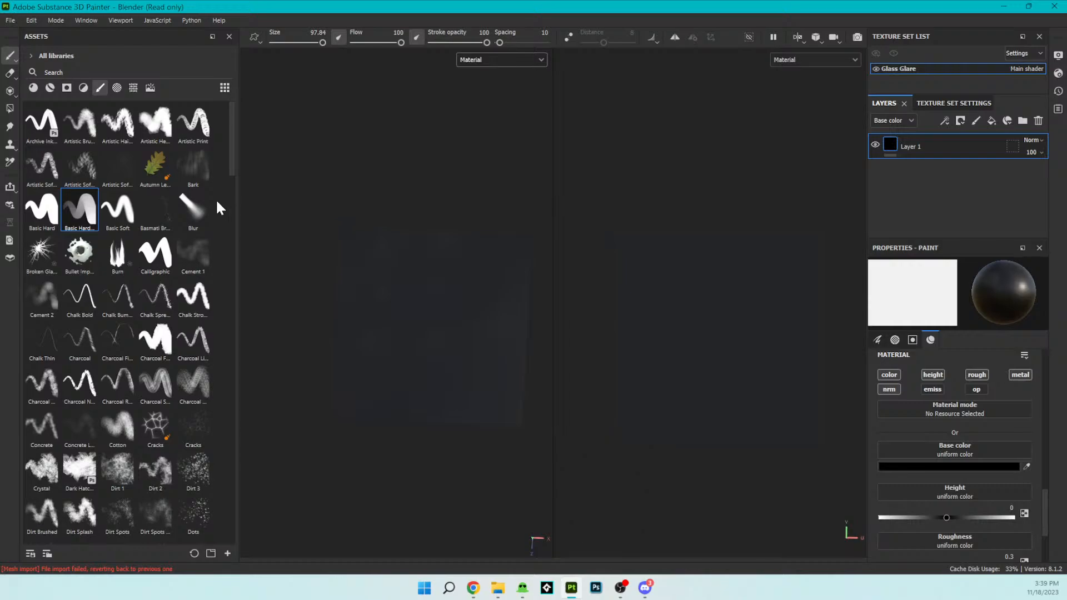
# - Select the Hair Lines brush and set its base color to white
pyautogui.moveTo(231, 156); pyautogui.dragTo(229, 249)
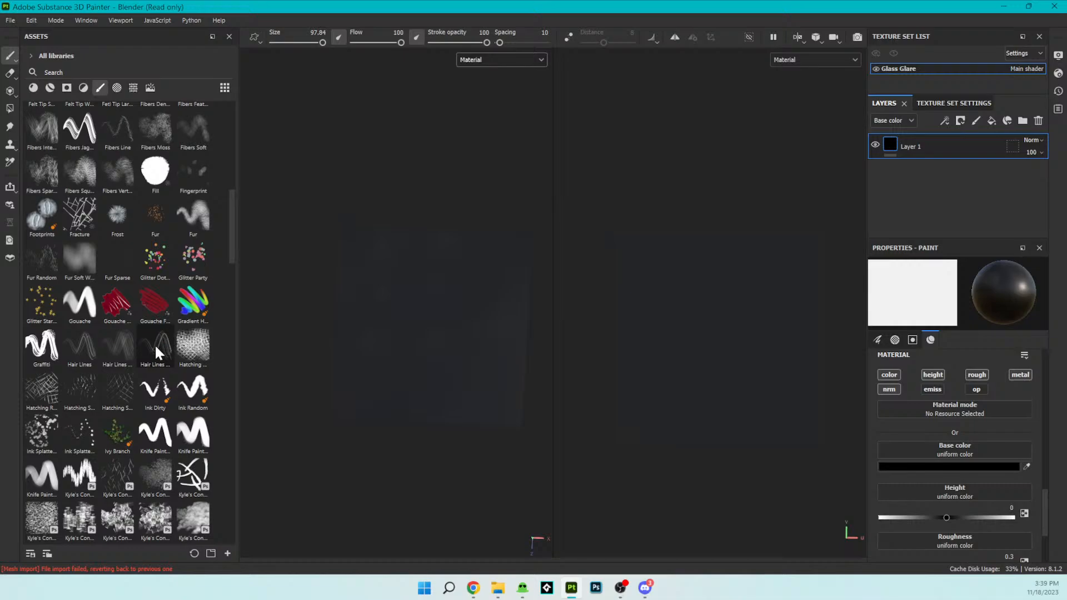
pyautogui.click(81, 350)
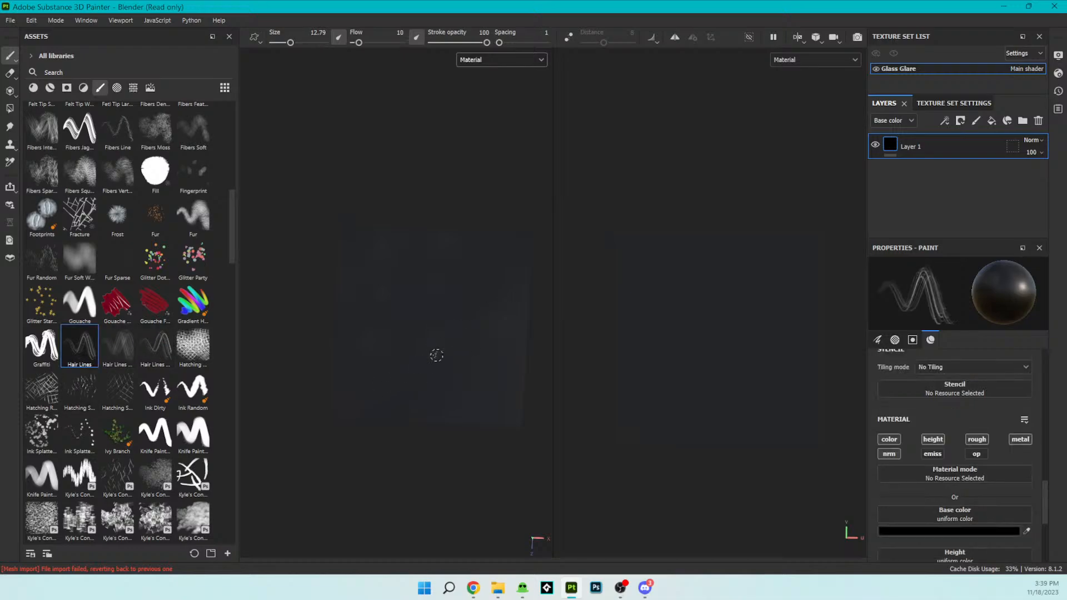
pyautogui.click(1002, 530)
# - Try a few thin diagonal white strokes across the plane and undo them
pyautogui.moveTo(735, 225); pyautogui.dragTo(681, 120)
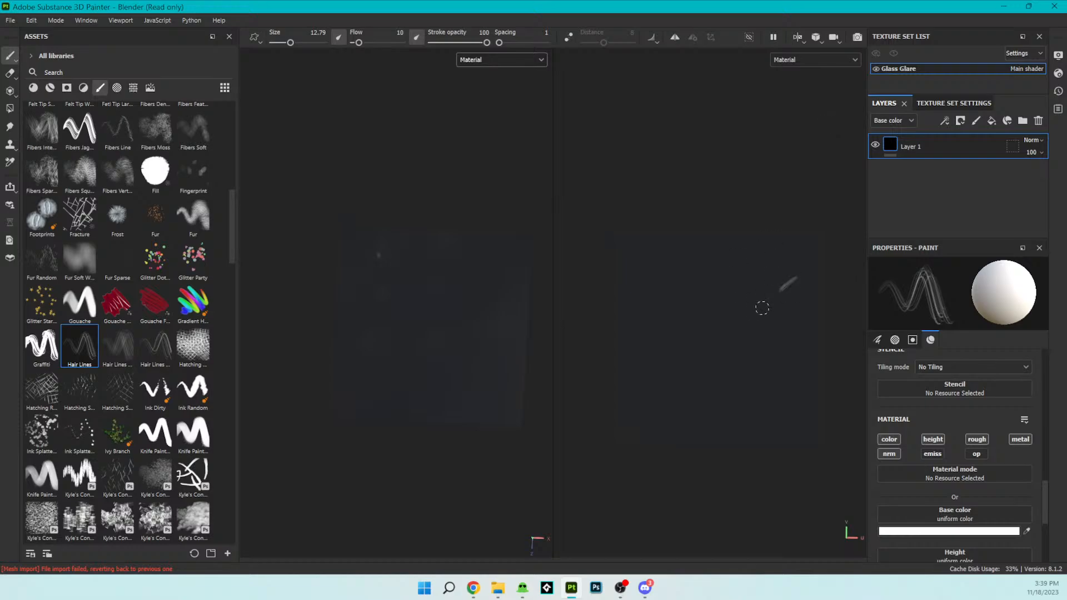
pyautogui.moveTo(761, 308); pyautogui.dragTo(692, 389)
pyautogui.moveTo(811, 288); pyautogui.dragTo(686, 424)
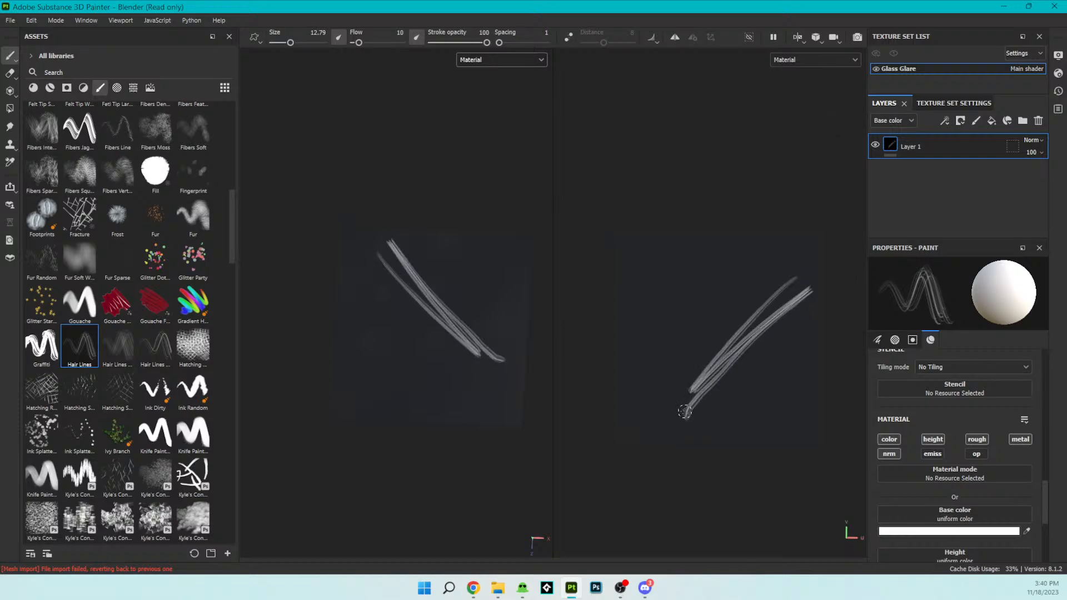
pyautogui.hotkey('ctrl', 'z')
pyautogui.hotkey('ctrl', 'z')
# - Set the brush size to 100 and paint diagonal white streaks across the plane's middle and lower-right corner in the 2D view
pyautogui.moveTo(291, 43); pyautogui.dragTo(327, 43)
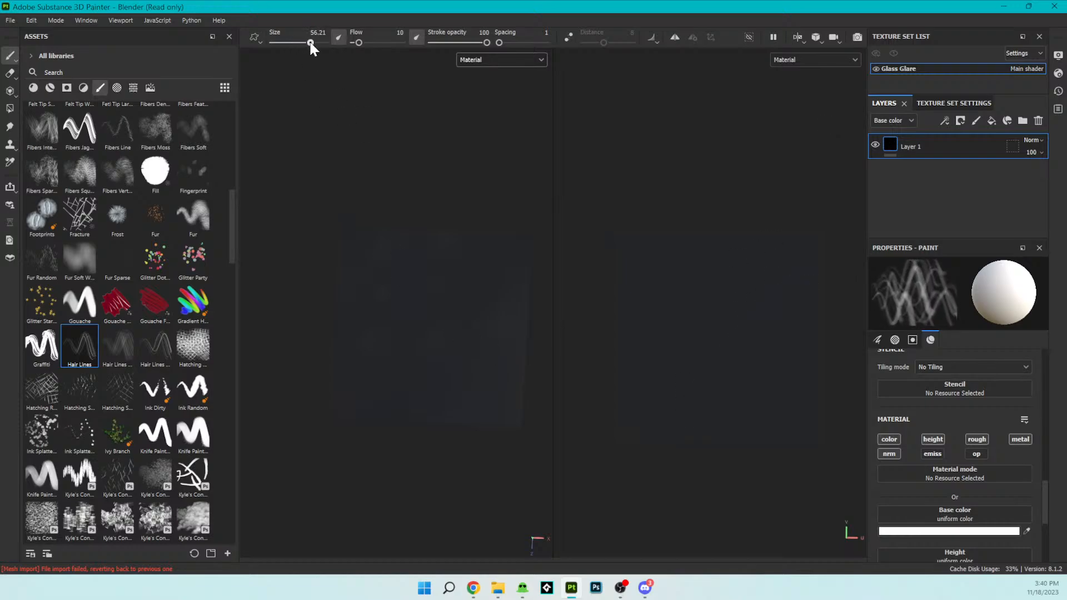
pyautogui.moveTo(816, 245); pyautogui.dragTo(522, 510)
pyautogui.moveTo(798, 369)
pyautogui.mouseDown()
pyautogui.moveTo(762, 392)
pyautogui.moveTo(778, 381)
pyautogui.mouseUp()
pyautogui.hotkey('ctrl', 'z')
pyautogui.moveTo(798, 334)
pyautogui.mouseDown()
pyautogui.moveTo(757, 393)
pyautogui.moveTo(691, 441)
pyautogui.mouseUp()
pyautogui.hotkey('ctrl', 'z')
pyautogui.moveTo(845, 329); pyautogui.dragTo(678, 469)
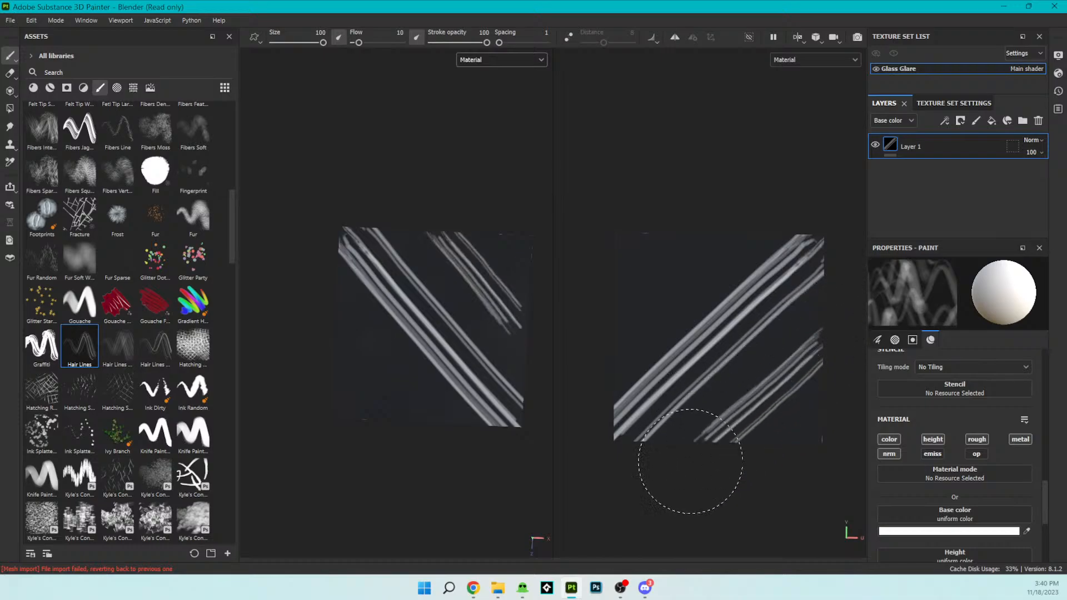
# - Try diagonal streaks in the upper-left corner of the 2D view, and undo all the white streaks
pyautogui.moveTo(734, 214); pyautogui.dragTo(628, 319)
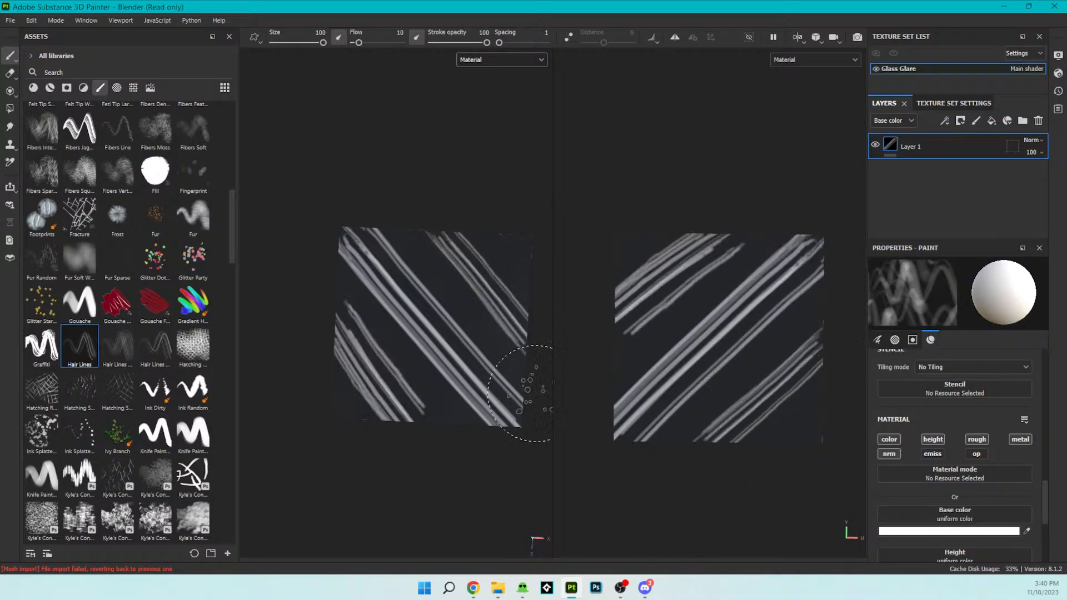
pyautogui.hotkey('ctrl', 'z')
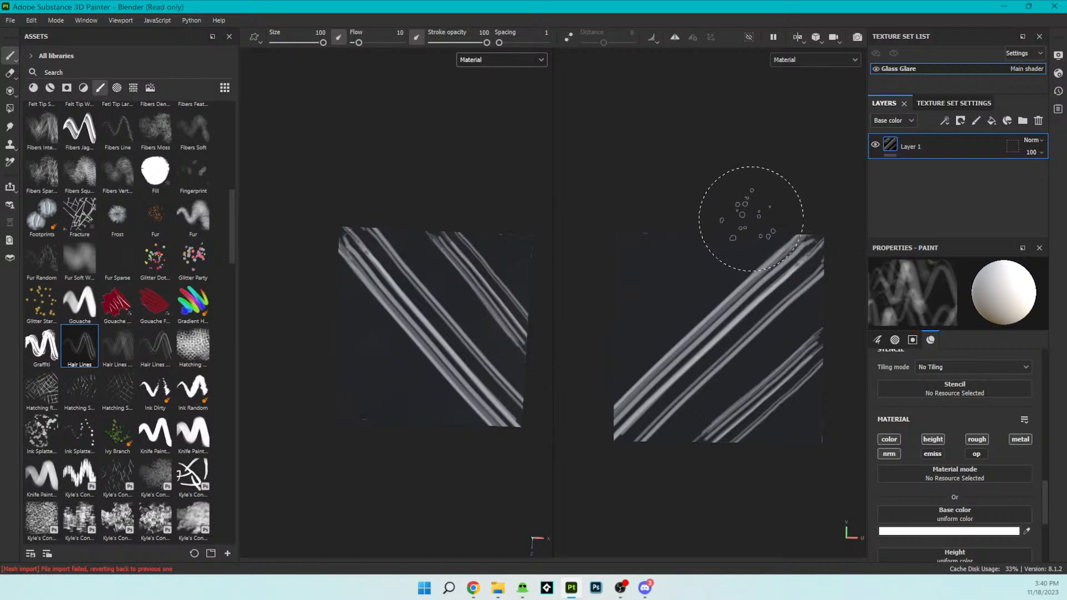
pyautogui.moveTo(704, 249); pyautogui.dragTo(589, 340)
pyautogui.hotkey('ctrl', 'z')
pyautogui.hotkey('ctrl', 'z')
pyautogui.moveTo(714, 245); pyautogui.dragTo(566, 371)
pyautogui.hotkey('ctrl', 'z')
pyautogui.hotkey('ctrl', 'z')
pyautogui.hotkey('ctrl', 'z')
# - Paint a corner-to-corner diagonal band of white streaks and a second band in the lower-right corner of the 2D view
pyautogui.moveTo(819, 231); pyautogui.dragTo(522, 497)
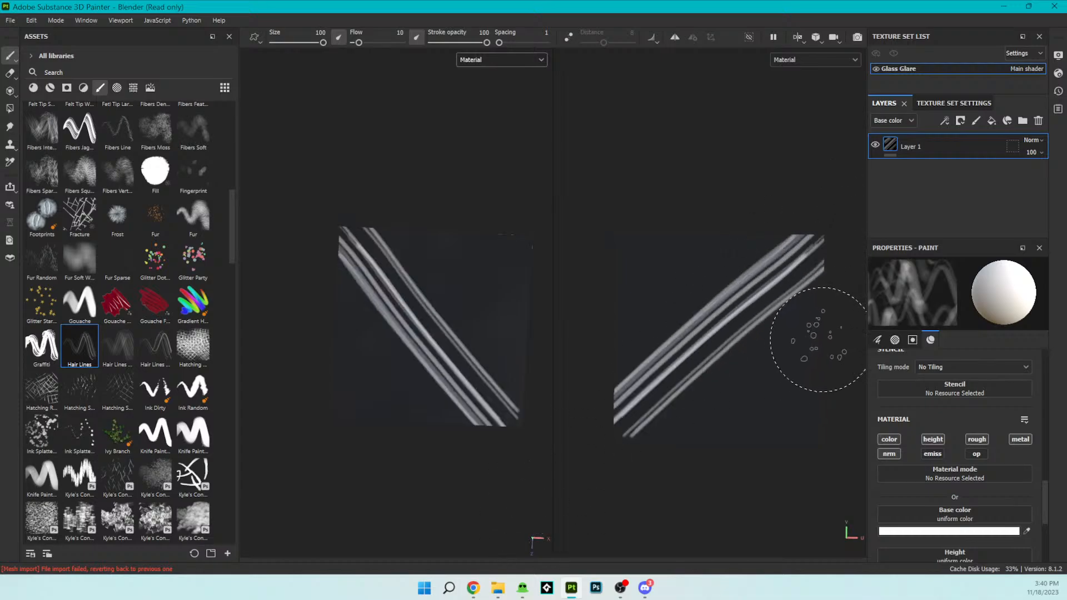
pyautogui.moveTo(828, 349)
pyautogui.mouseDown()
pyautogui.moveTo(688, 467)
pyautogui.moveTo(674, 464)
pyautogui.mouseUp()
pyautogui.hotkey('ctrl', 'z')
pyautogui.moveTo(824, 345); pyautogui.dragTo(671, 468)
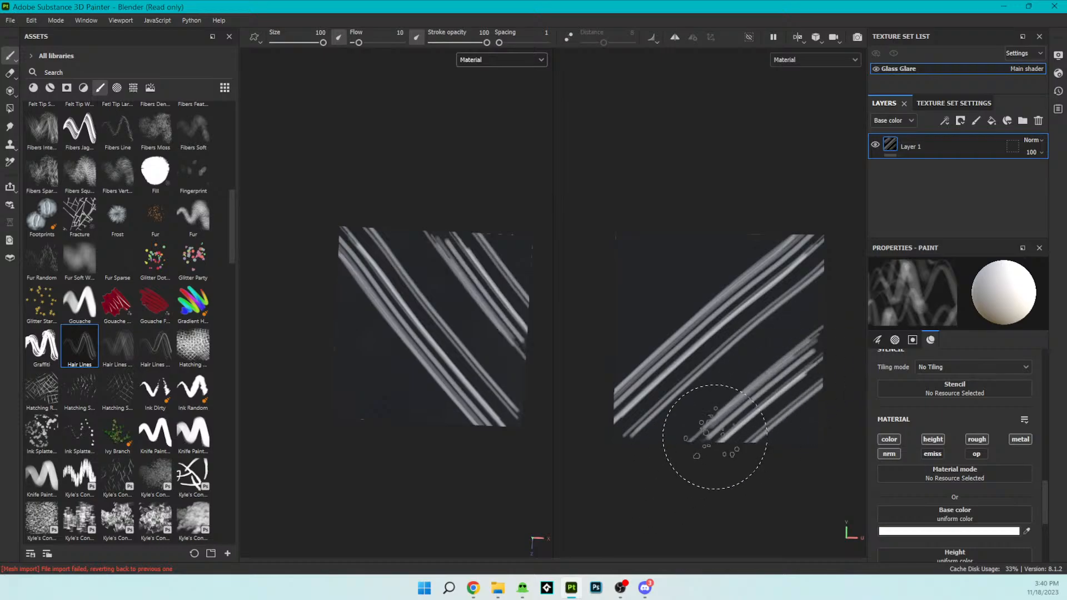
# - Paint diagonal white streaks across the upper-left corner of the 2D view, undoing and repainting them until they fit the pattern
pyautogui.moveTo(695, 257); pyautogui.dragTo(626, 334)
pyautogui.hotkey('ctrl', 'z')
pyautogui.moveTo(695, 247); pyautogui.dragTo(525, 369)
pyautogui.hotkey('ctrl', 'z')
pyautogui.moveTo(757, 193); pyautogui.dragTo(520, 452)
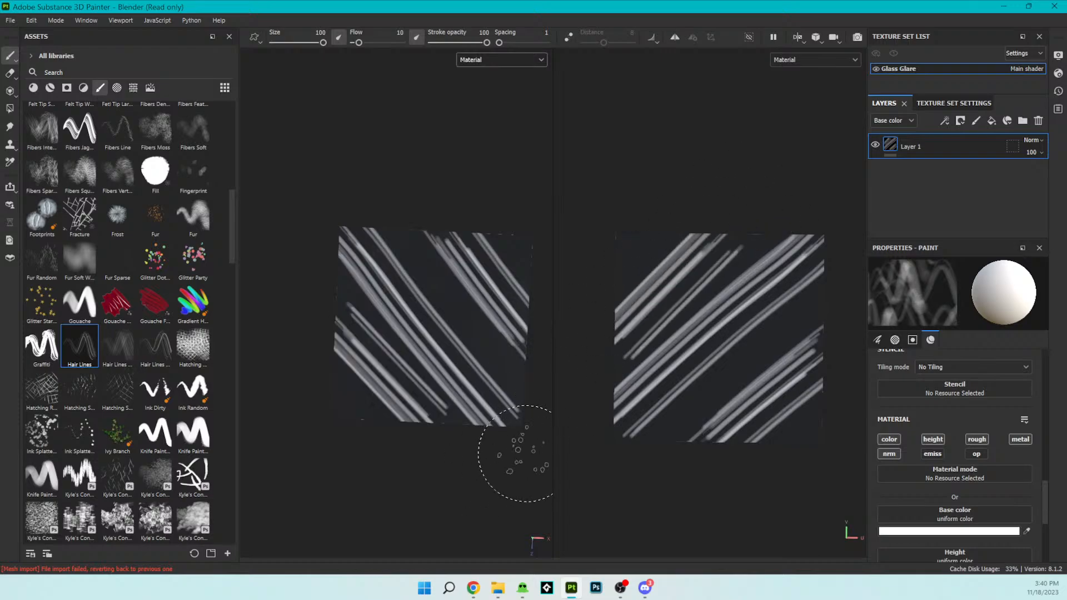
pyautogui.hotkey('ctrl', 'z')
pyautogui.moveTo(726, 209); pyautogui.dragTo(464, 463)
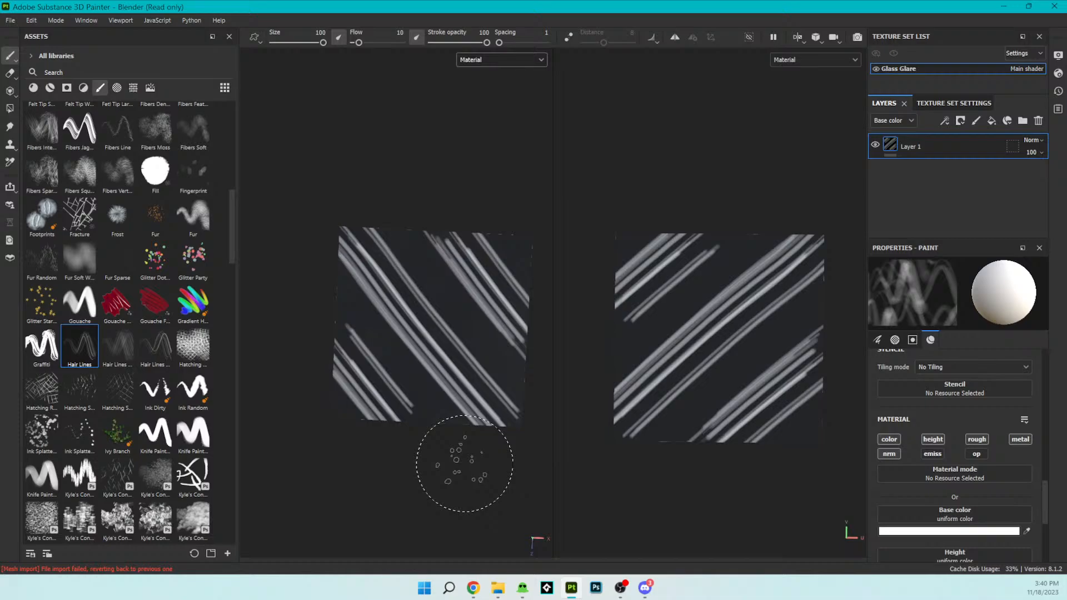
pyautogui.moveTo(464, 463)
pyautogui.keyDown('alt'); pyautogui.mouseDown()
pyautogui.moveTo(405, 399)
pyautogui.moveTo(476, 439)
pyautogui.moveTo(453, 303)
pyautogui.moveTo(478, 344)
pyautogui.moveTo(424, 314)
pyautogui.moveTo(405, 350)
pyautogui.moveTo(417, 399)
pyautogui.mouseUp(); pyautogui.keyUp('alt')
pyautogui.scroll(4, 422, 397)
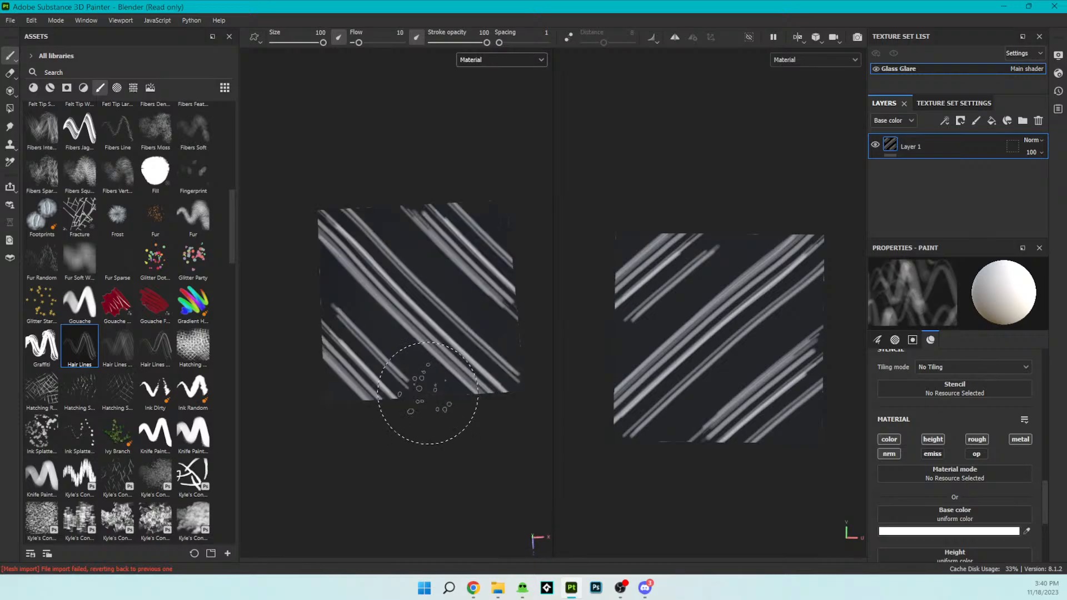
# - Open the texture export settings and check the output templates before returning to the general settings
pyautogui.click(5, 20)
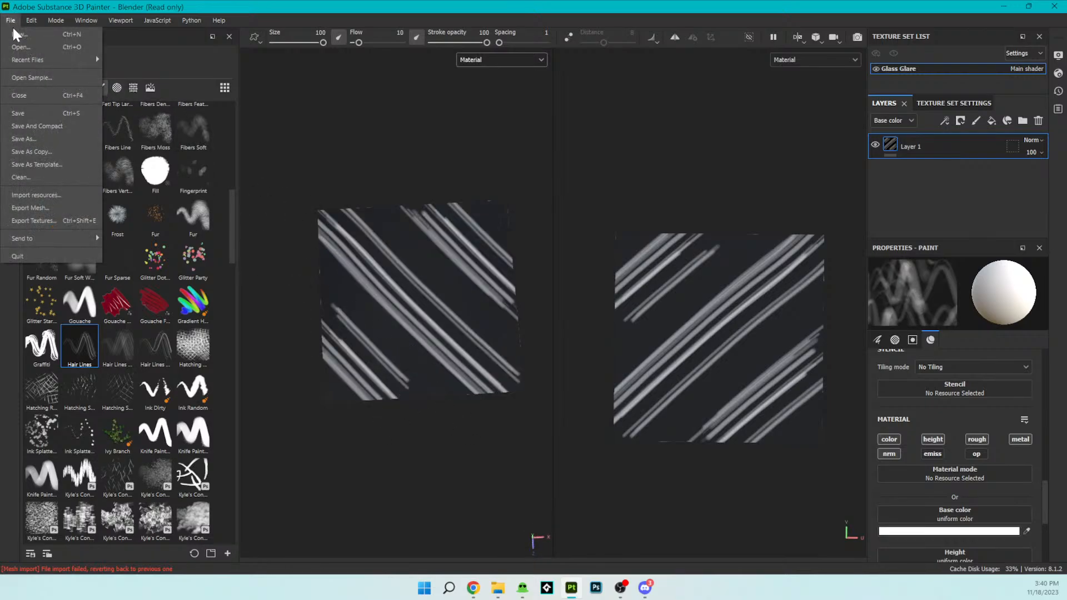
pyautogui.click(34, 221)
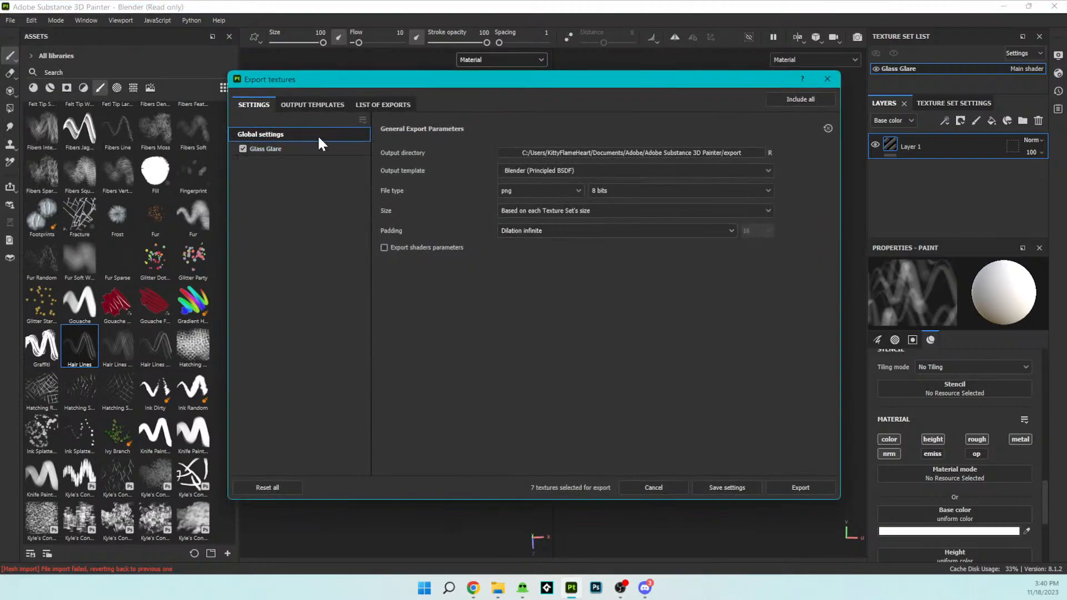
pyautogui.click(306, 106)
pyautogui.click(266, 100)
# - Set the output directory to the Flights of Aetheria Assets/Windows/Window Texture folder and export the Glass Glare textures
pyautogui.click(617, 152)
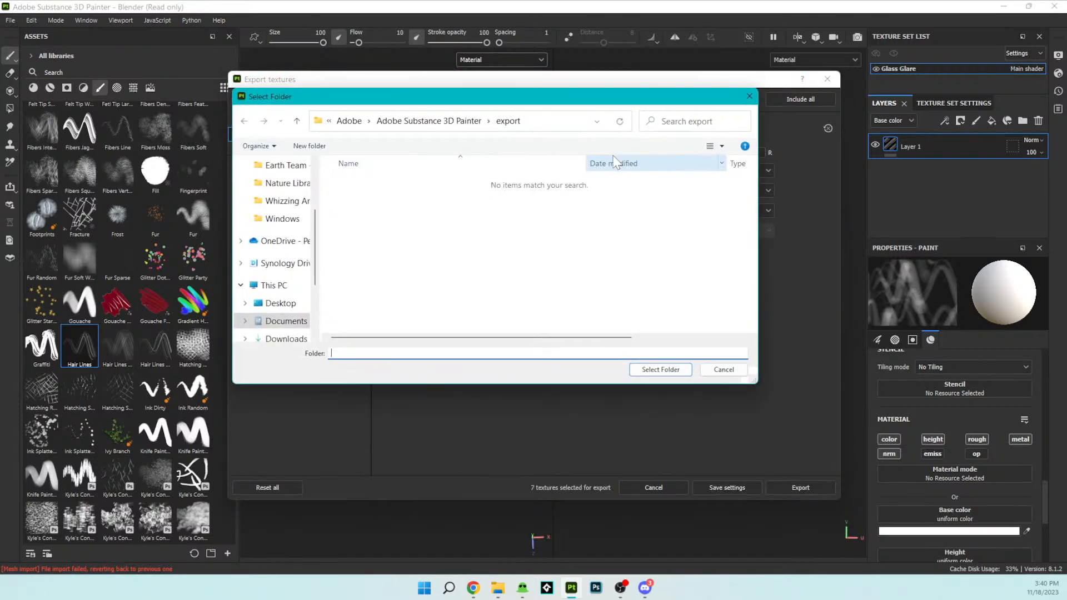
pyautogui.scroll(5, 295, 258)
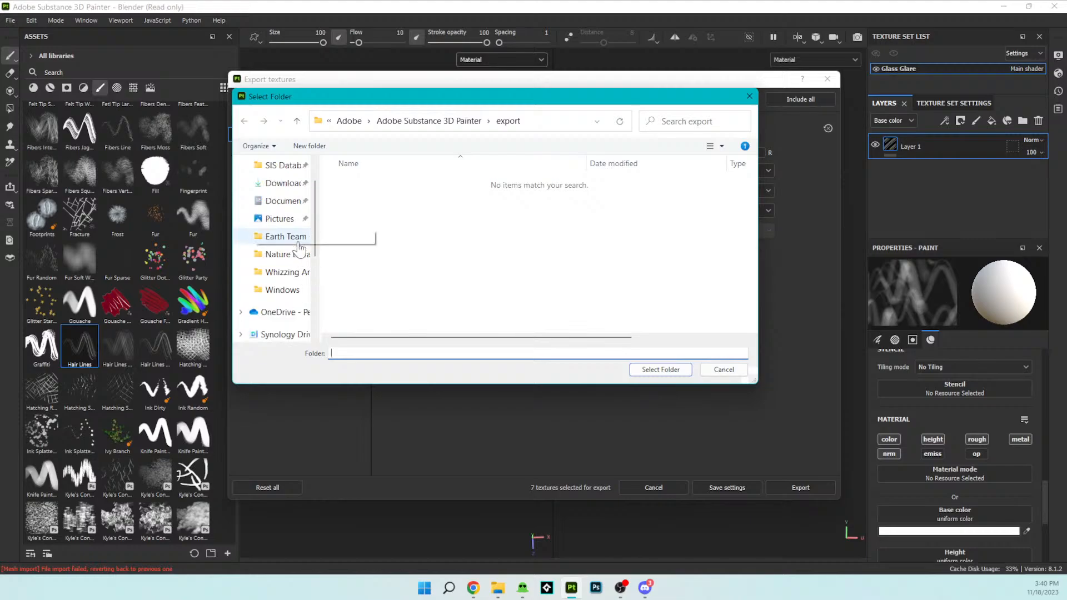
pyautogui.click(283, 206)
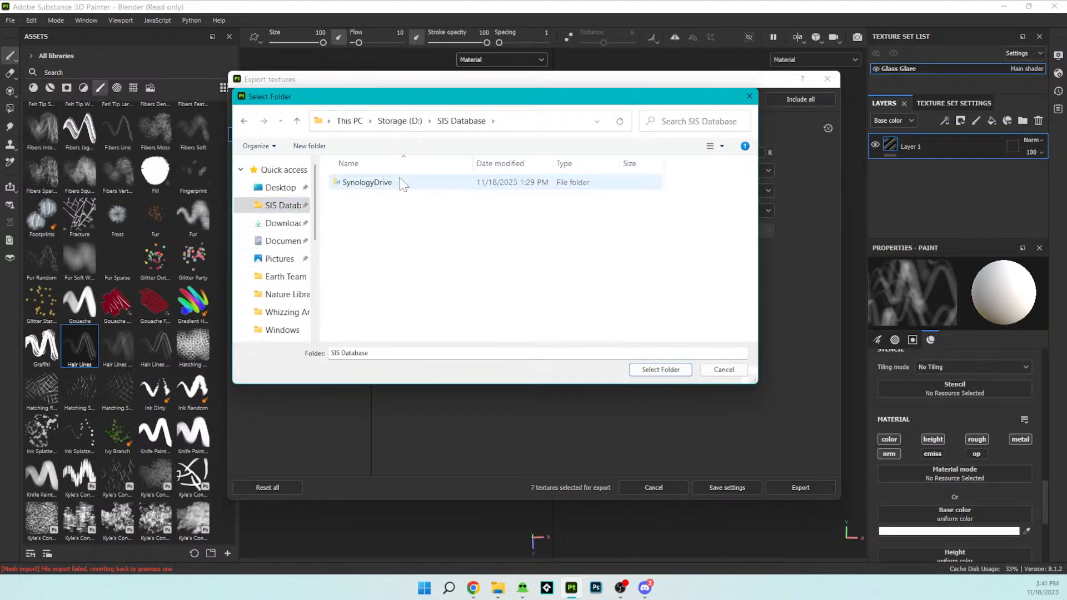
pyautogui.doubleClick(397, 181)
pyautogui.click(389, 217)
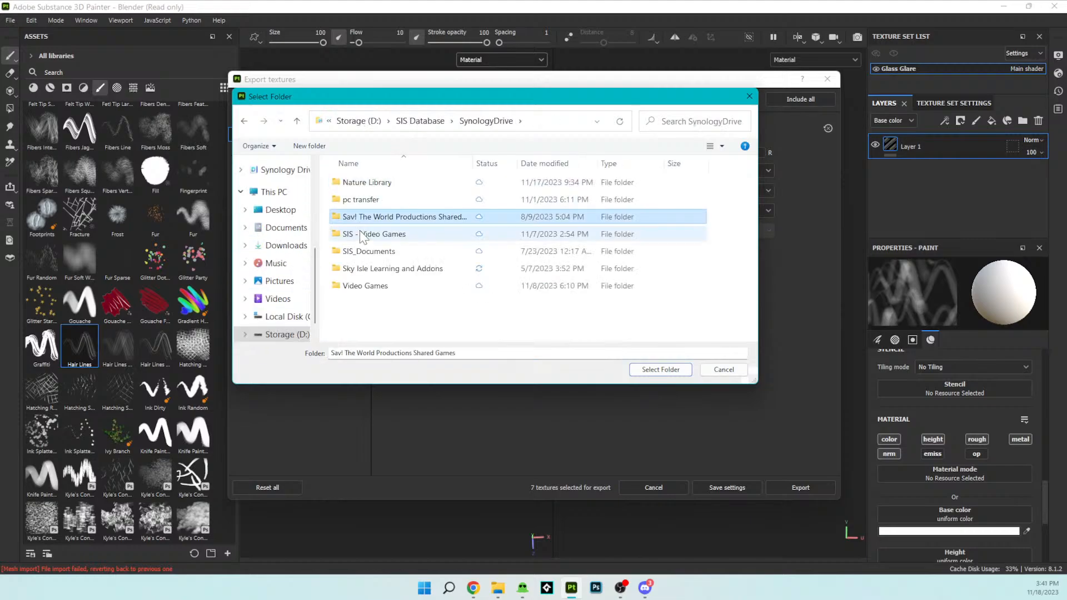
pyautogui.doubleClick(373, 234)
pyautogui.doubleClick(369, 183)
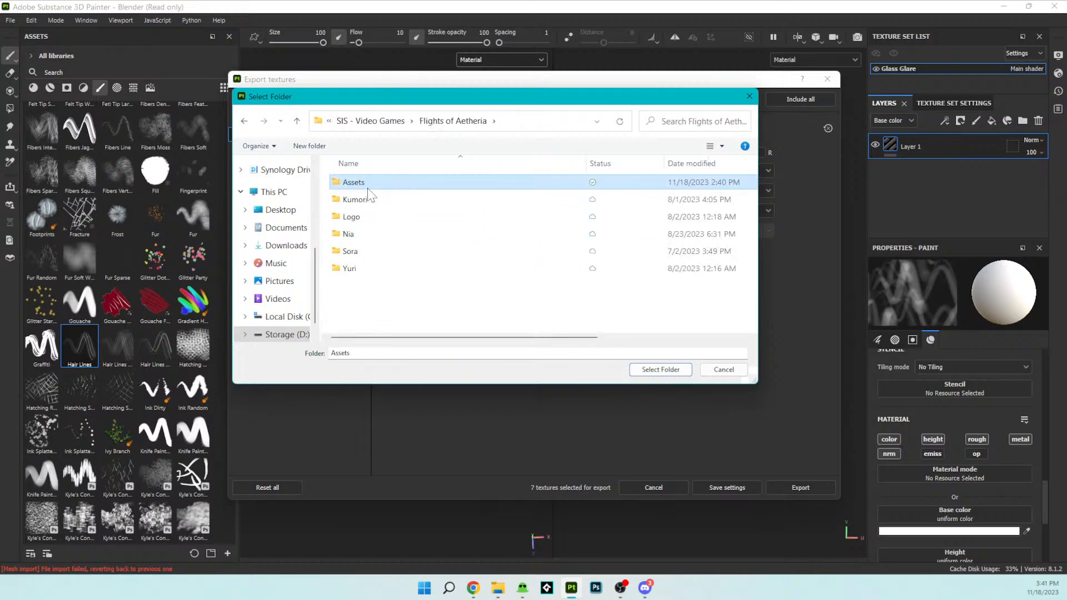
pyautogui.doubleClick(369, 183)
pyautogui.doubleClick(369, 183)
pyautogui.doubleClick(368, 184)
pyautogui.click(641, 369)
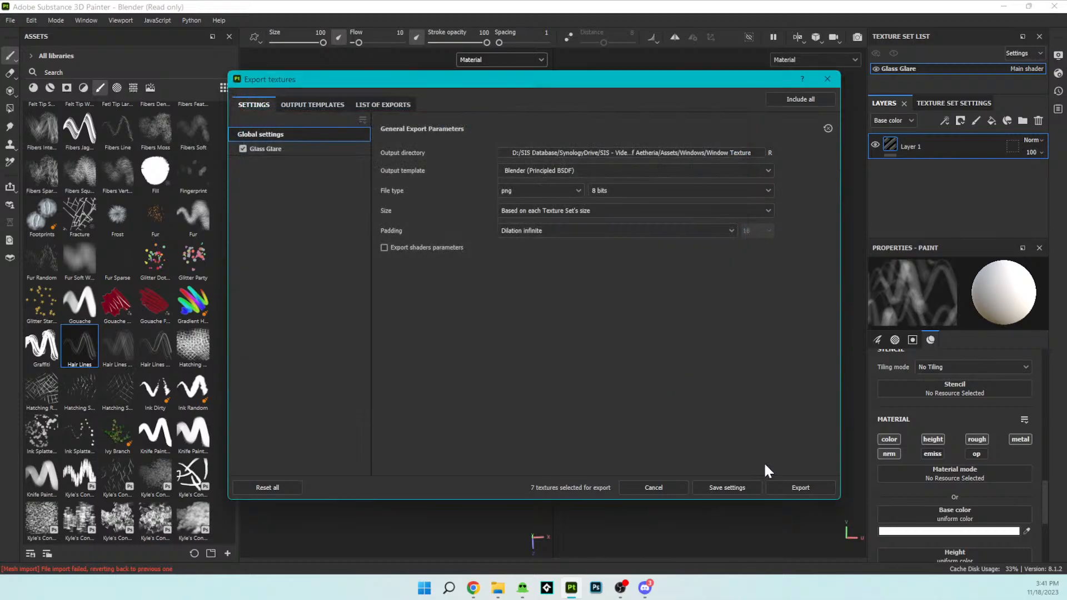
pyautogui.click(802, 484)
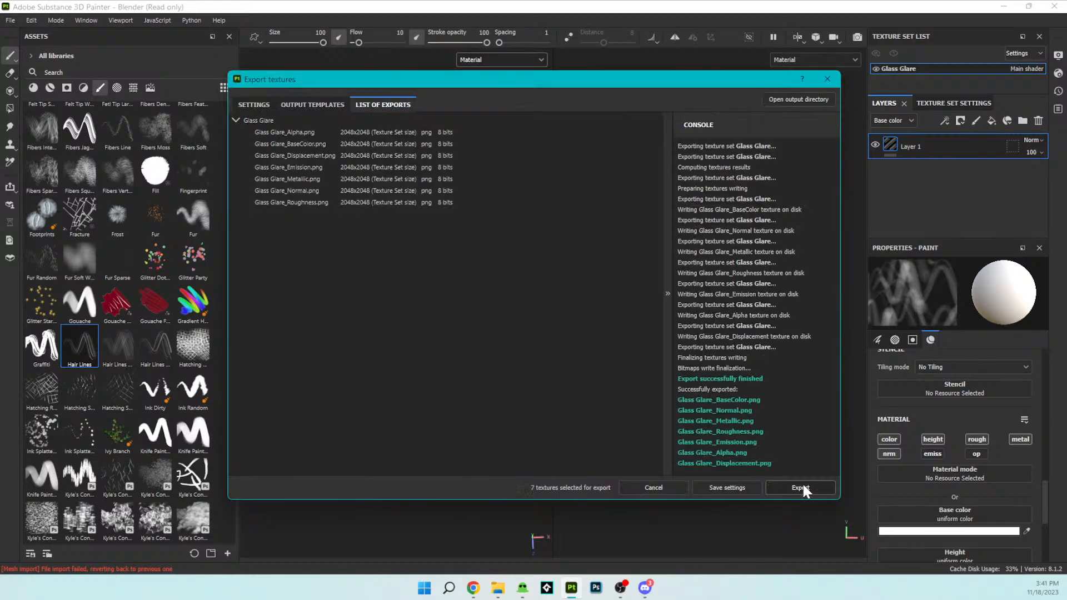
pyautogui.click(662, 488)
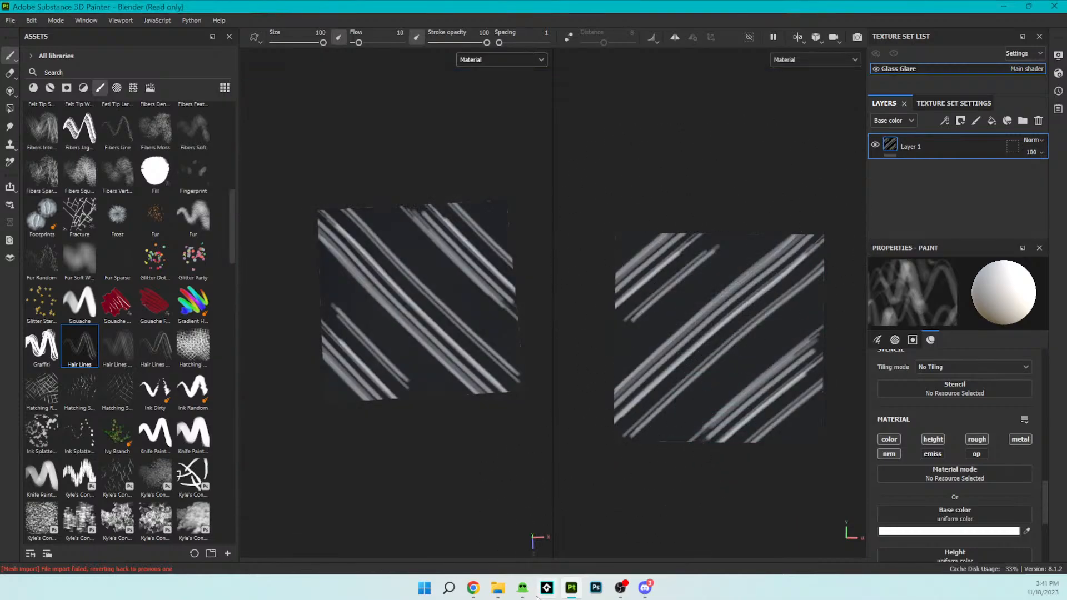
# - Switch to Blender and save building 2.blend
pyautogui.moveTo(524, 588)
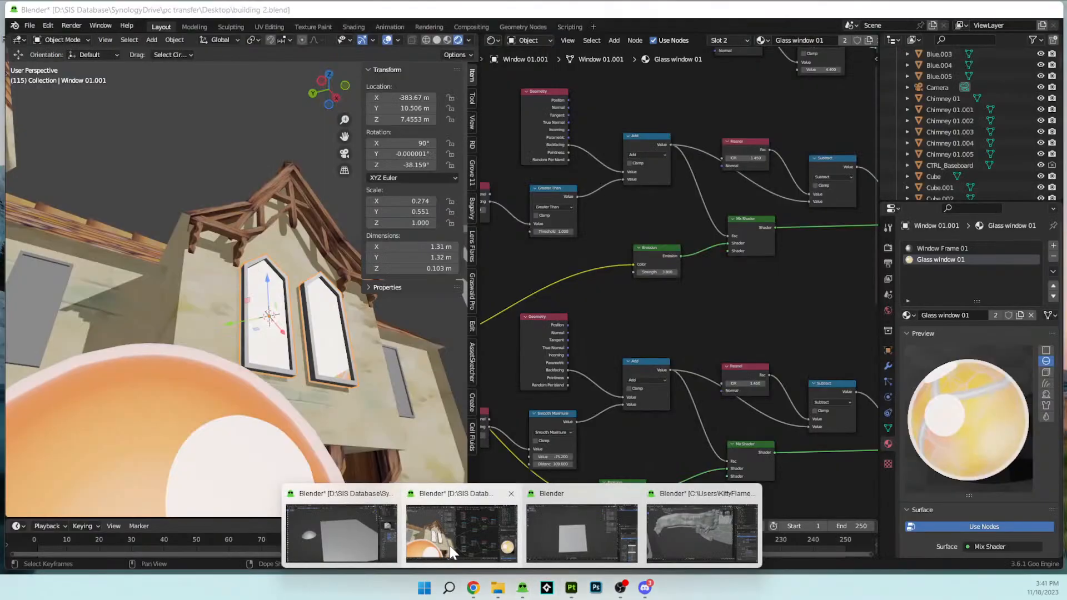
pyautogui.click(449, 545)
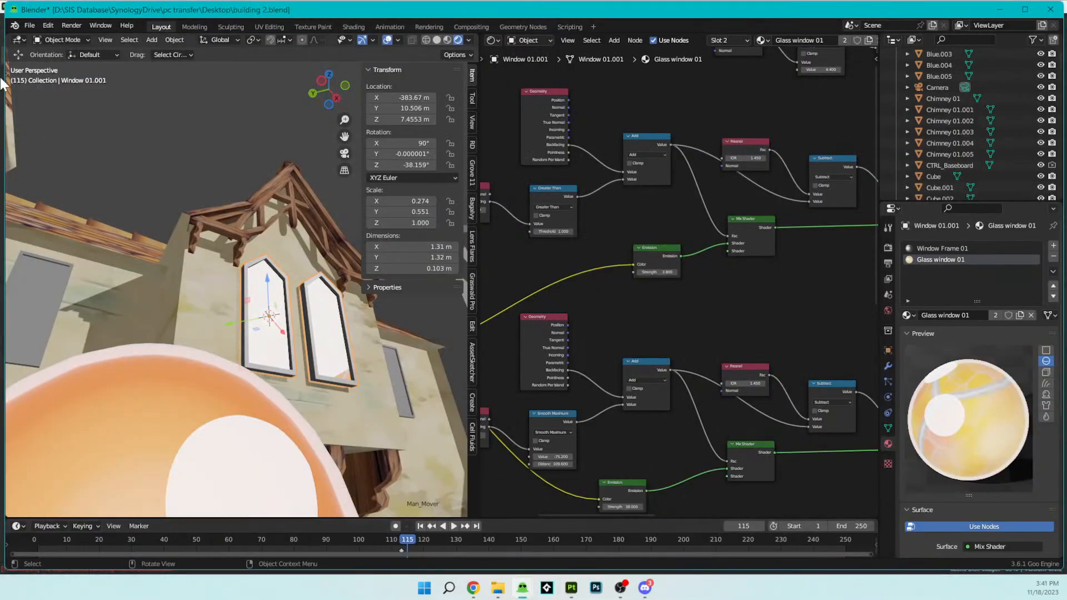
pyautogui.click(29, 25)
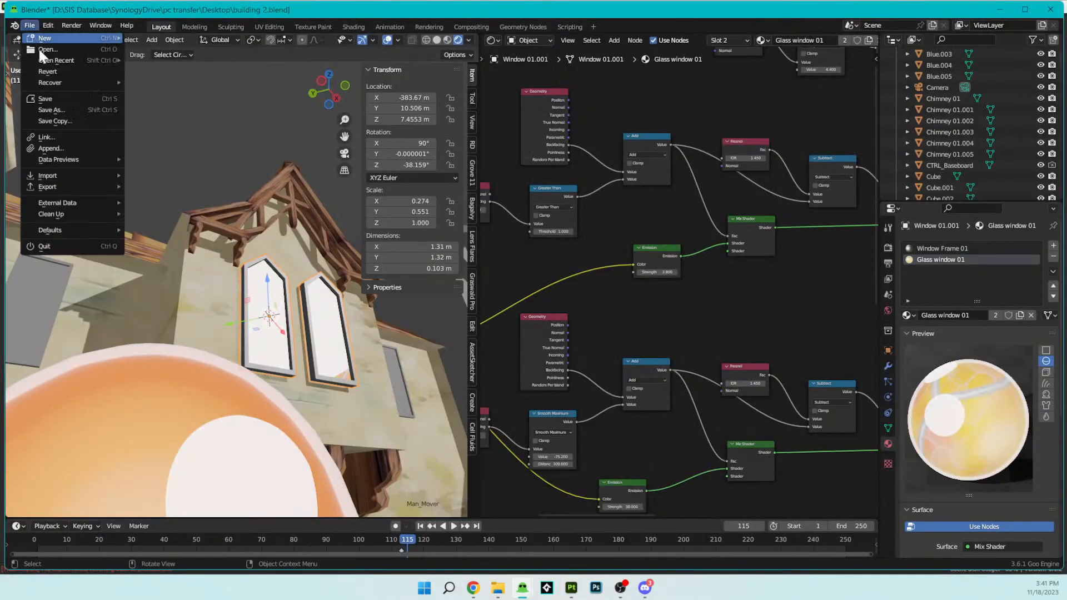
pyautogui.click(45, 98)
# - Duplicate the Glass window 01 base color texture node beside the Glossy BSDF and connect its Color output to the Glossy Color input
pyautogui.moveTo(146, 192); pyautogui.dragTo(318, 365, button='middle')
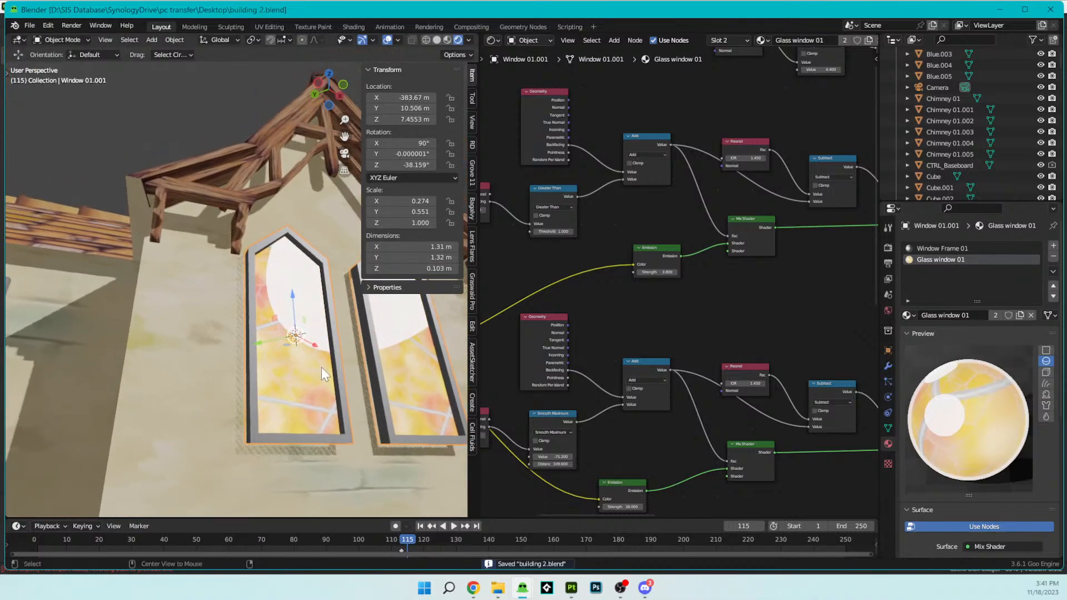
pyautogui.scroll(-1, 678, 381)
pyautogui.scroll(-3, 678, 381)
pyautogui.moveTo(625, 382); pyautogui.dragTo(620, 235, button='middle')
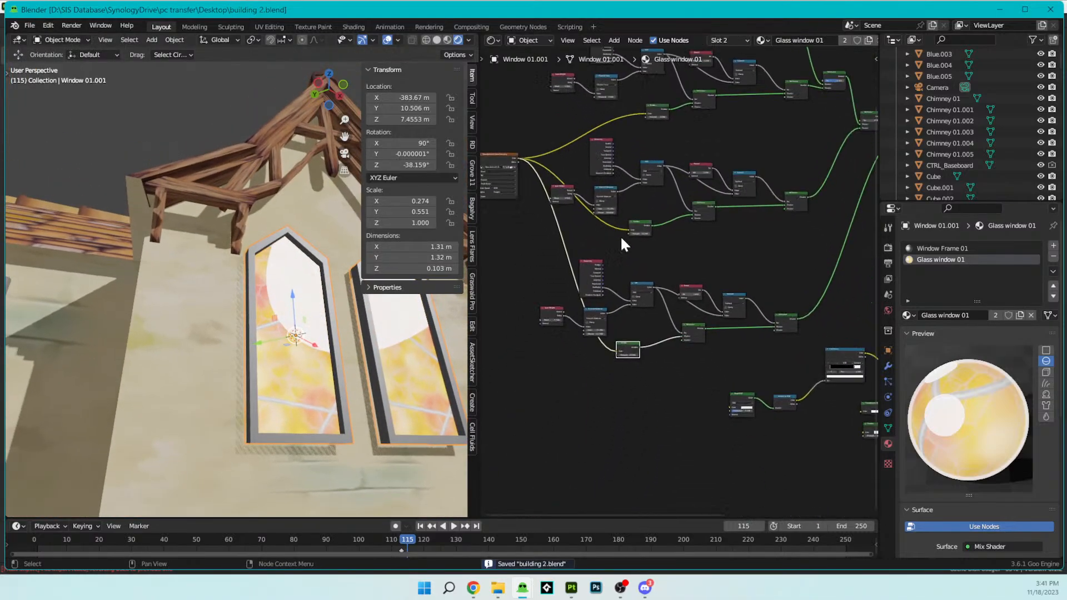
pyautogui.click(486, 156)
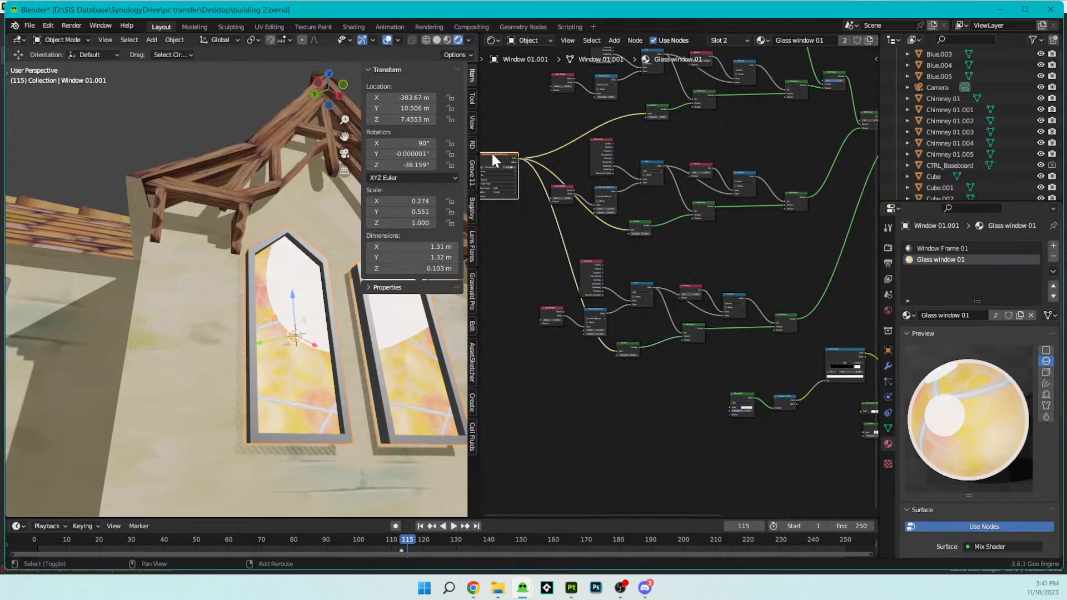
pyautogui.hotkey('shift', 'd')
pyautogui.click(700, 416)
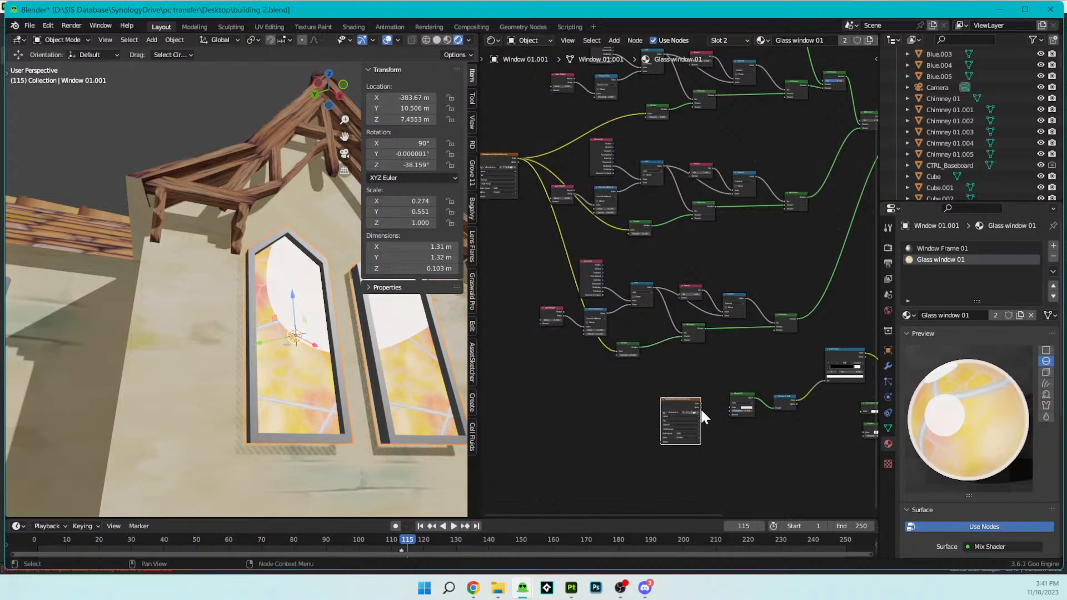
pyautogui.scroll(5, 701, 417)
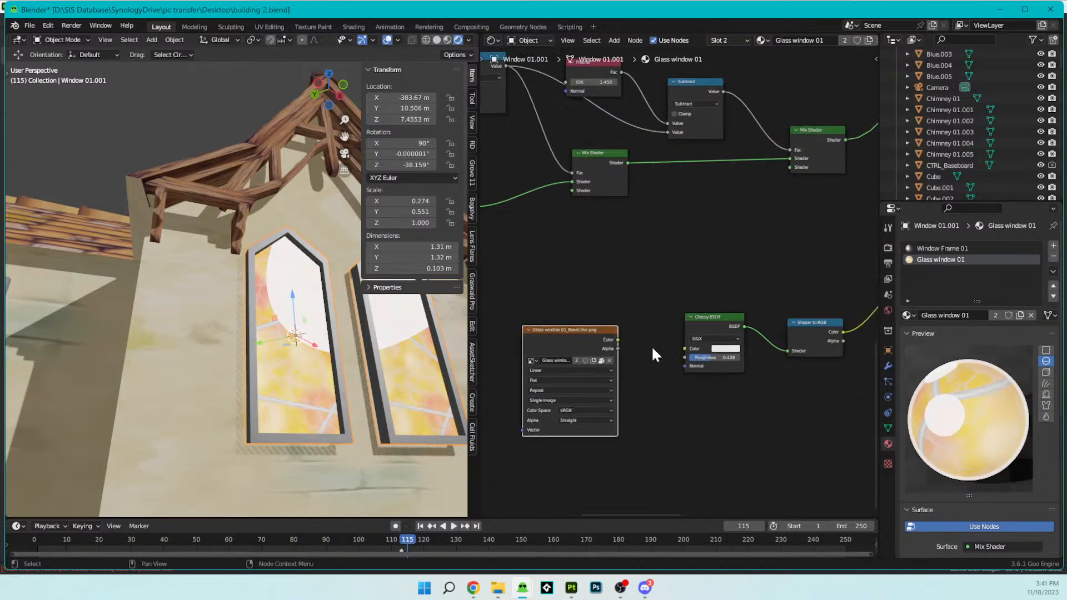
pyautogui.moveTo(617, 340); pyautogui.dragTo(684, 349)
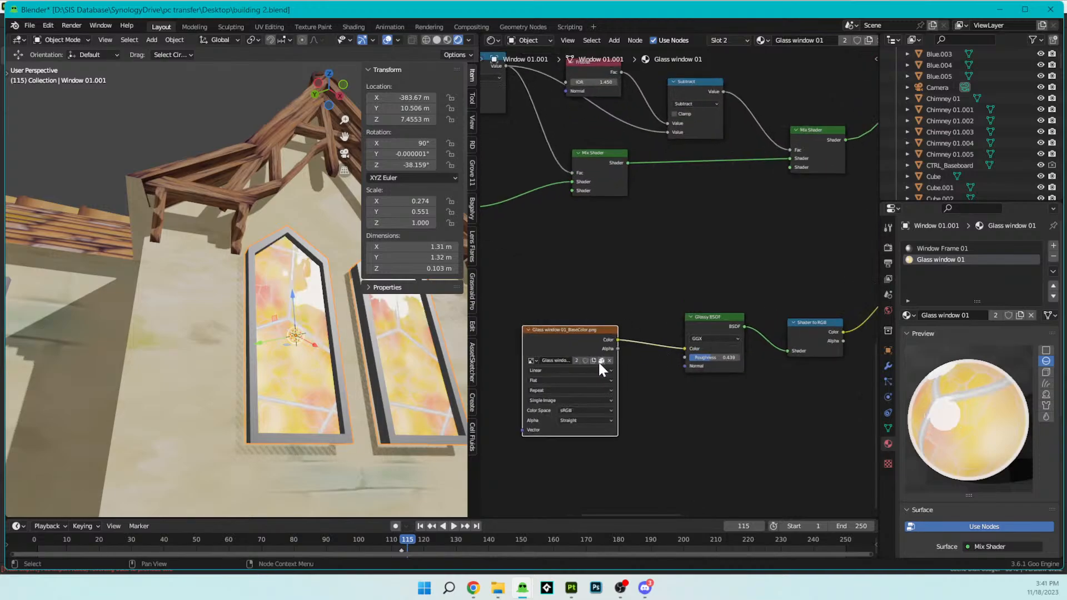
# - Replace the duplicated texture node's image with the Glass Glare base color file from the Window Texture folder
pyautogui.click(609, 360)
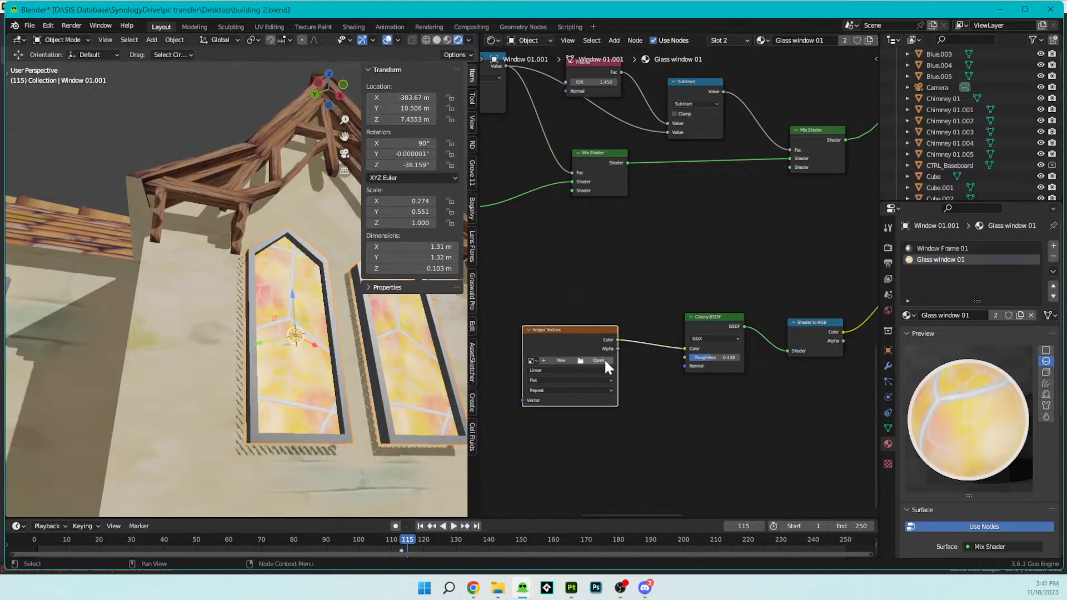
pyautogui.click(599, 360)
pyautogui.scroll(-5, 245, 300)
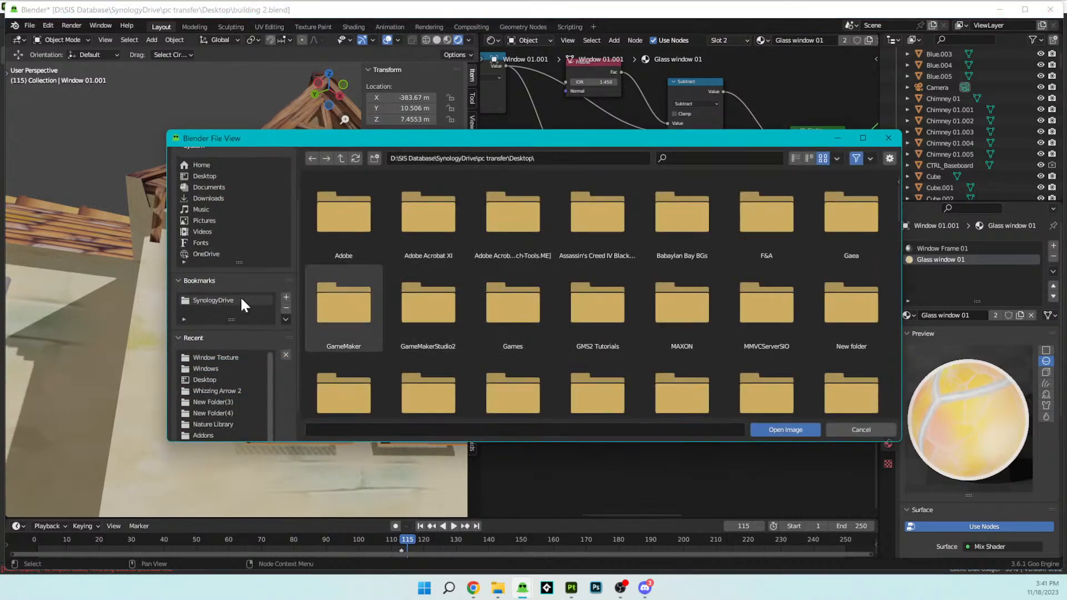
pyautogui.scroll(3, 240, 295)
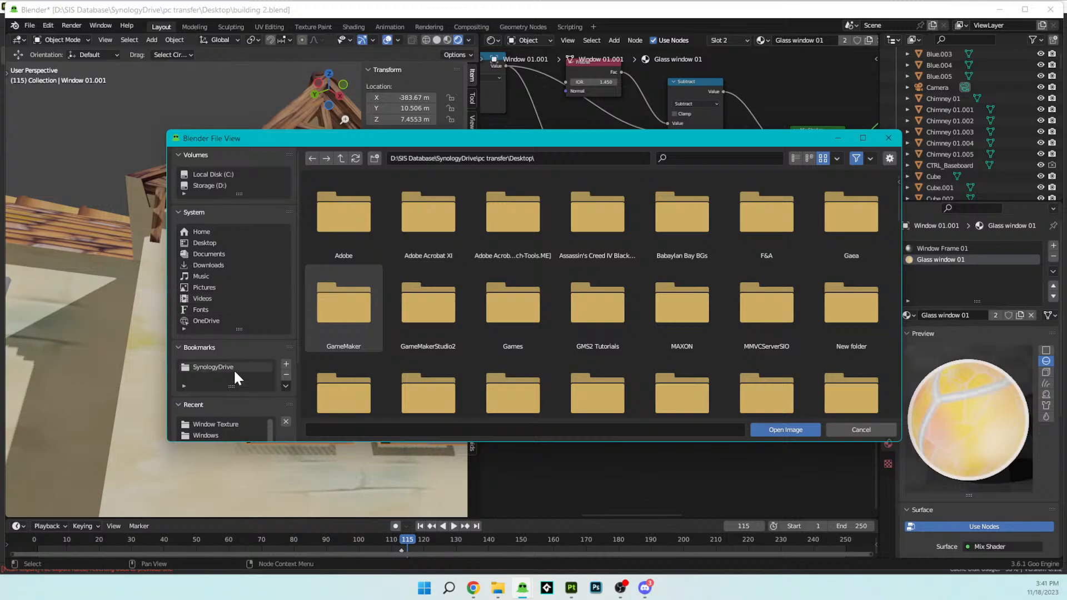
pyautogui.click(236, 424)
pyautogui.click(439, 228)
pyautogui.click(785, 429)
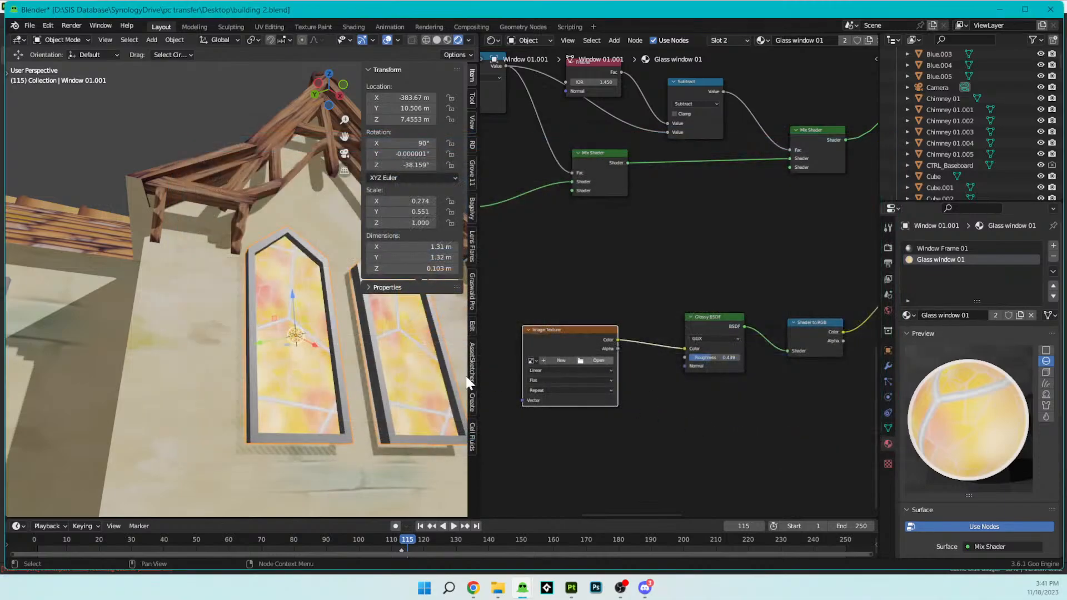
pyautogui.moveTo(367, 374); pyautogui.dragTo(300, 329, button='middle')
# - Add a Mapping node and connect its Vector output to the Glass Glare texture's Vector input
pyautogui.moveTo(592, 387); pyautogui.dragTo(709, 358, button='middle')
pyautogui.hotkey('shift', 'a')
pyautogui.moveTo(583, 340)
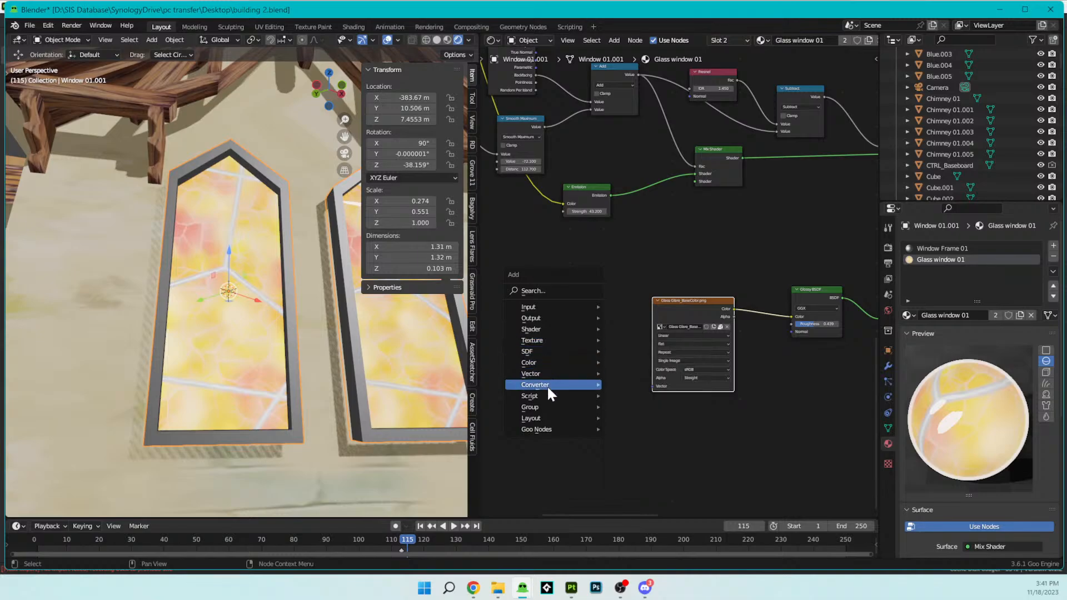
pyautogui.moveTo(546, 385)
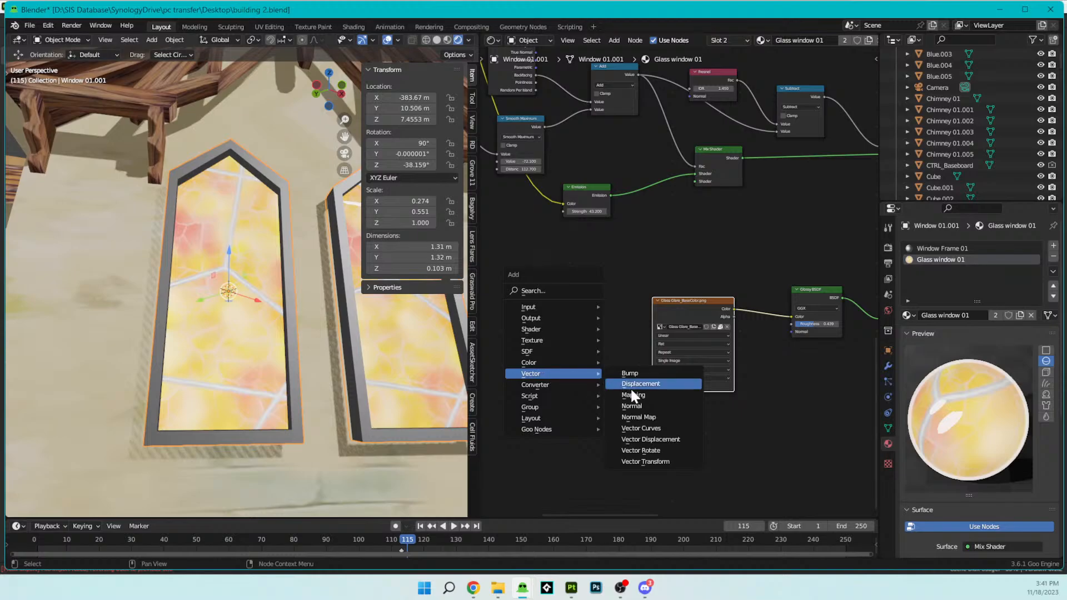
pyautogui.click(633, 396)
pyautogui.click(572, 308)
pyautogui.moveTo(595, 311); pyautogui.dragTo(648, 383)
# - Add a Texture Coordinate node before the Mapping node and connect its UV output to the Mapping Vector input
pyautogui.moveTo(552, 332); pyautogui.dragTo(648, 331, button='middle')
pyautogui.moveTo(581, 270)
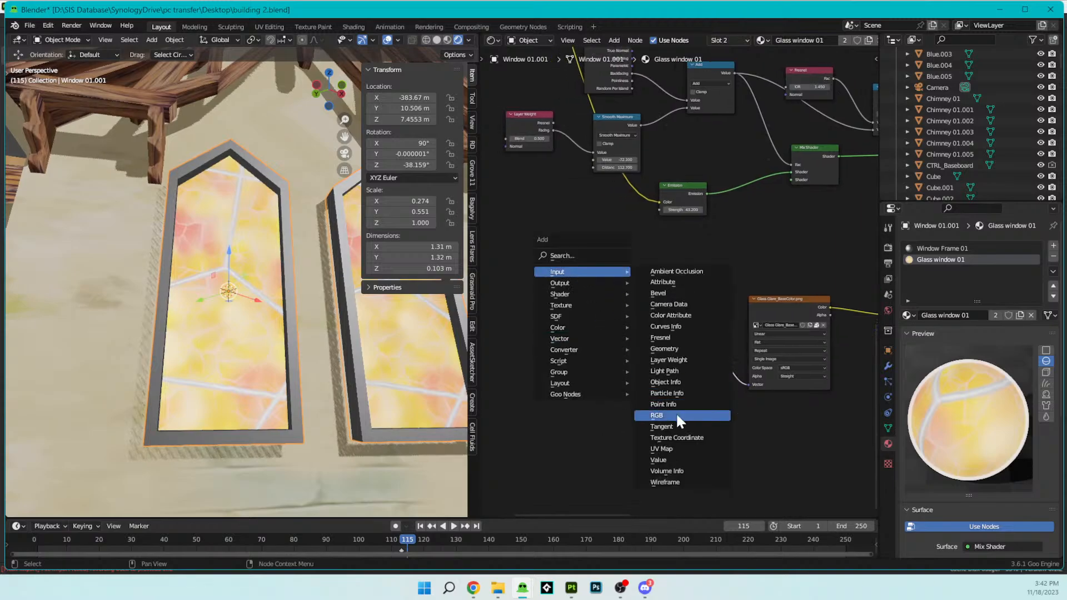
pyautogui.click(681, 438)
pyautogui.click(568, 316)
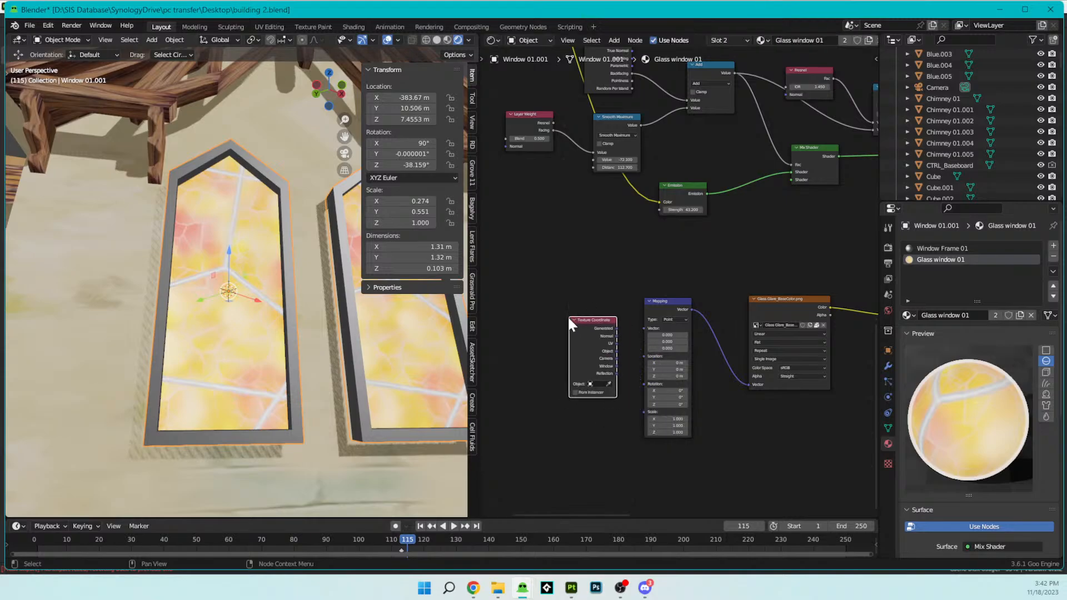
pyautogui.scroll(4, 597, 329)
pyautogui.moveTo(617, 360); pyautogui.dragTo(619, 337, button='middle')
pyautogui.scroll(2, 619, 336)
pyautogui.moveTo(555, 335); pyautogui.dragTo(611, 307)
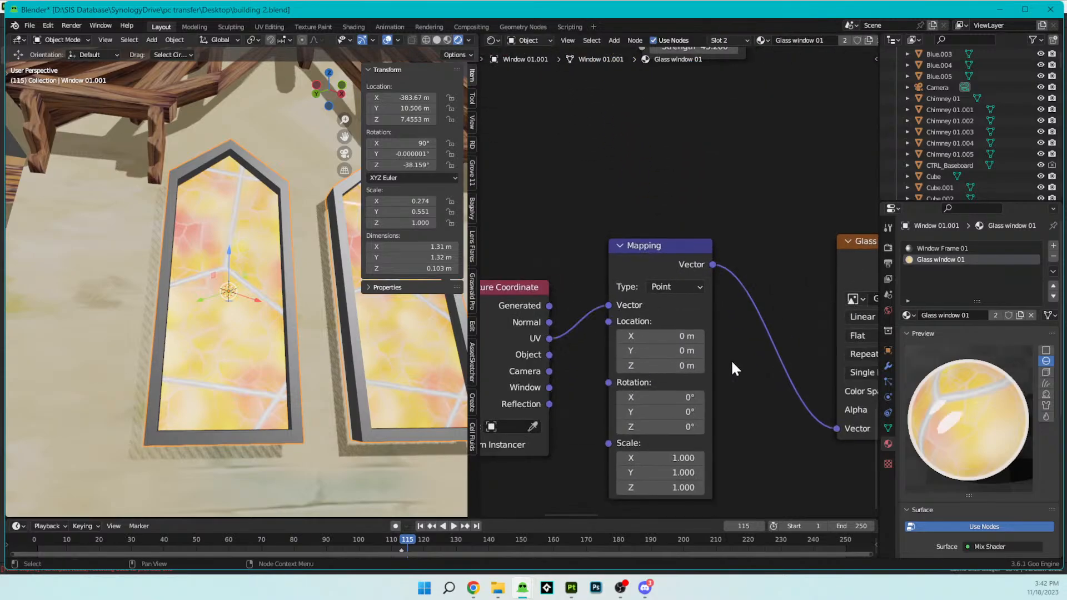
# - Set the Mapping node's X rotation to -81.9° and its scale to 0.7 in X and 0.4 in Y
pyautogui.moveTo(339, 337); pyautogui.dragTo(379, 311, button='middle')
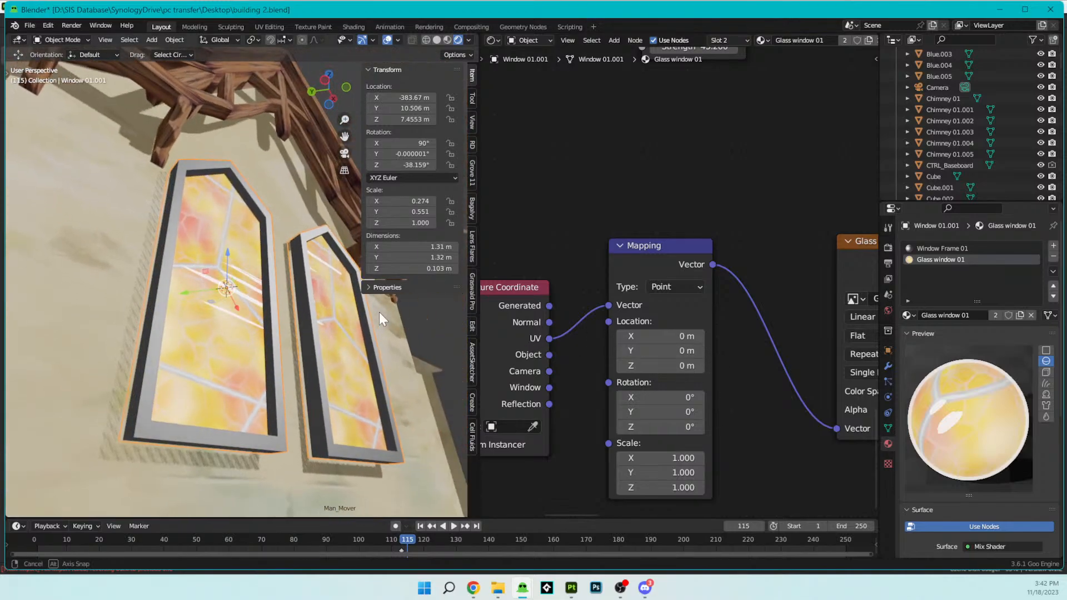
pyautogui.moveTo(661, 397)
pyautogui.mouseDown()
pyautogui.moveTo(678, 396)
pyautogui.moveTo(664, 397)
pyautogui.mouseUp()
pyautogui.moveTo(275, 333)
pyautogui.mouseDown(button='middle')
pyautogui.moveTo(312, 322)
pyautogui.moveTo(284, 319)
pyautogui.mouseUp(button='middle')
pyautogui.moveTo(680, 451); pyautogui.dragTo(661, 473)
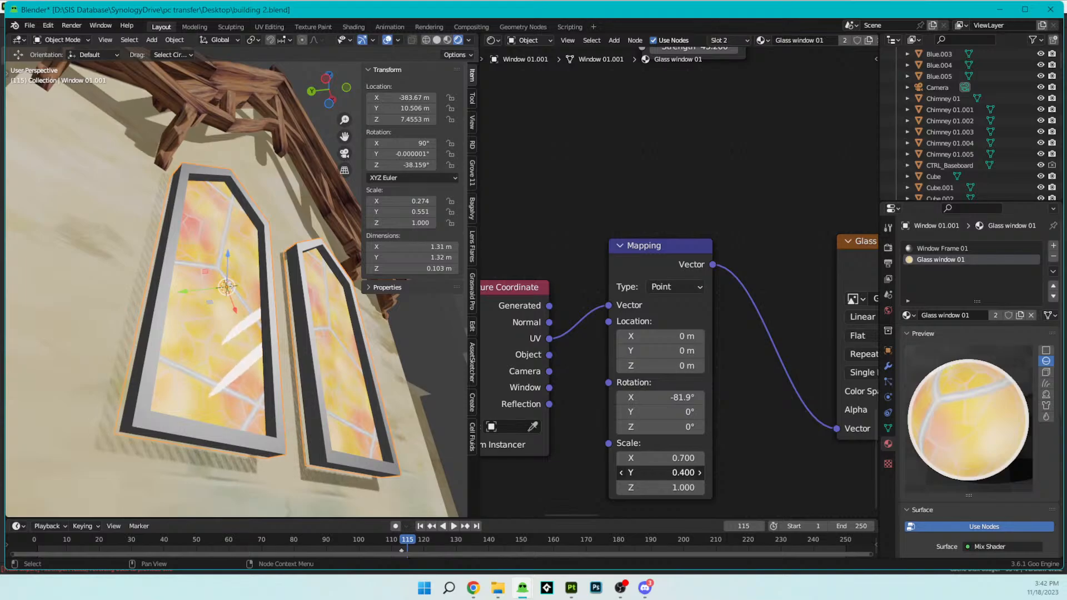
# - Set the Mapping node's X and Y scale to 0.2 and check the glare on the windows
pyautogui.click(622, 473)
pyautogui.click(622, 472)
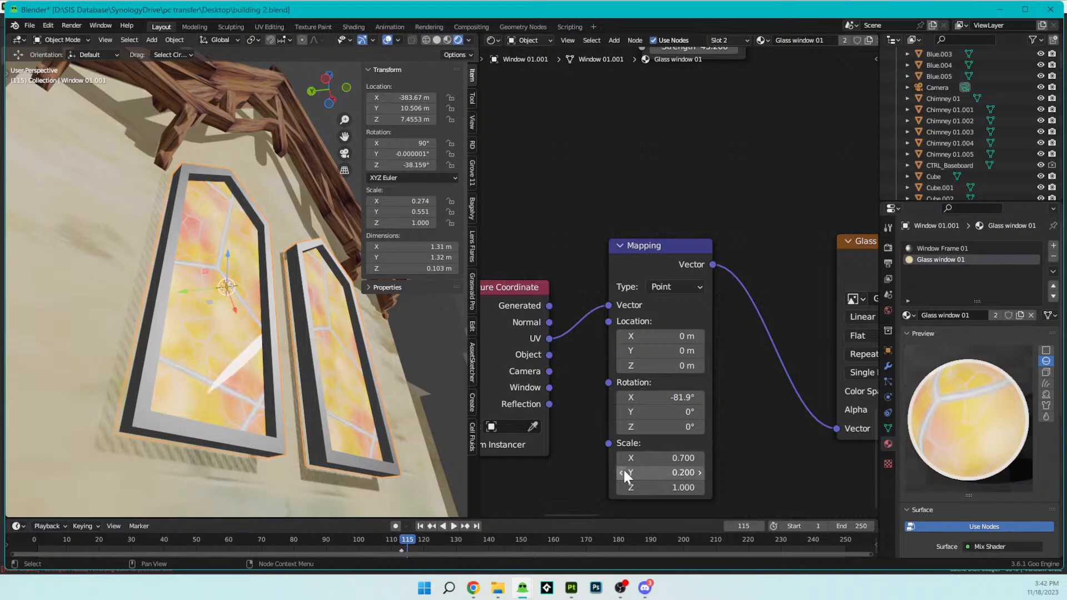
pyautogui.click(622, 462)
pyautogui.click(622, 462)
pyautogui.click(621, 462)
pyautogui.click(621, 462)
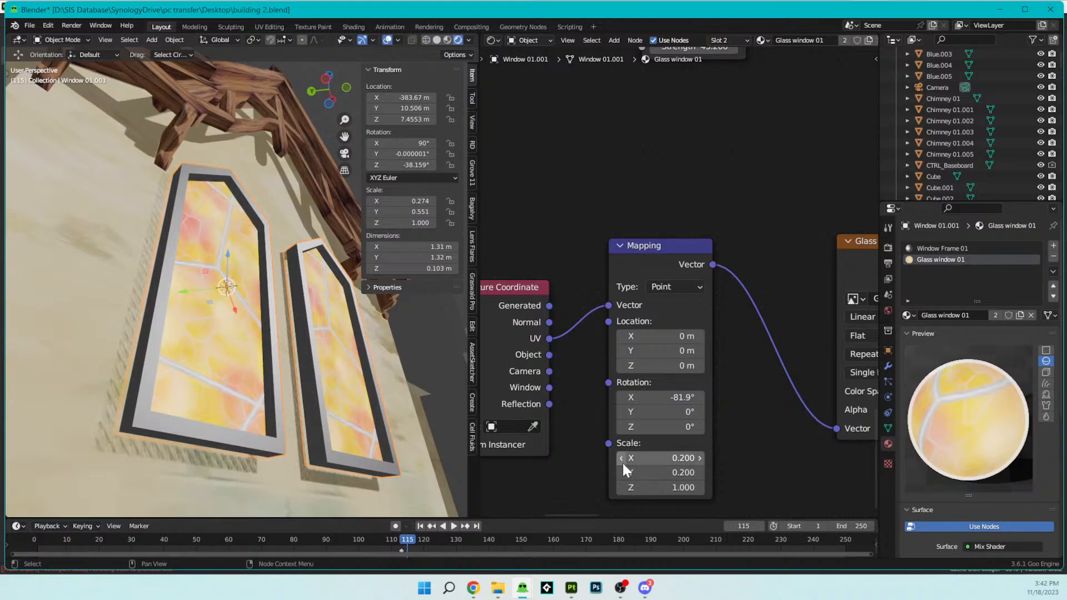
pyautogui.moveTo(231, 305); pyautogui.dragTo(211, 289, button='middle')
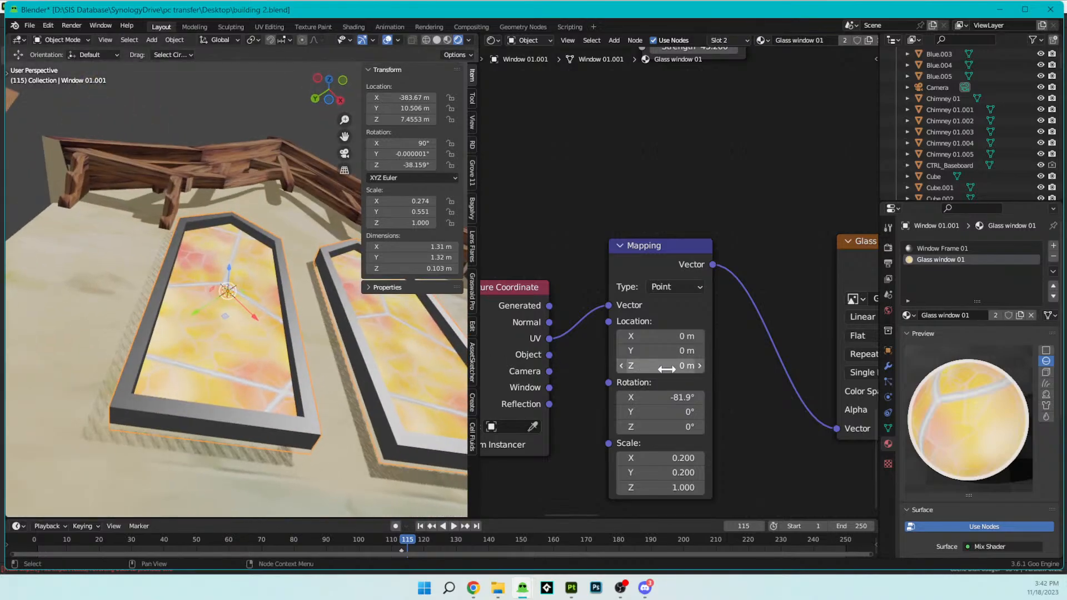
# - Set the Mapping node's X and Y scale to 0.4
pyautogui.click(699, 458)
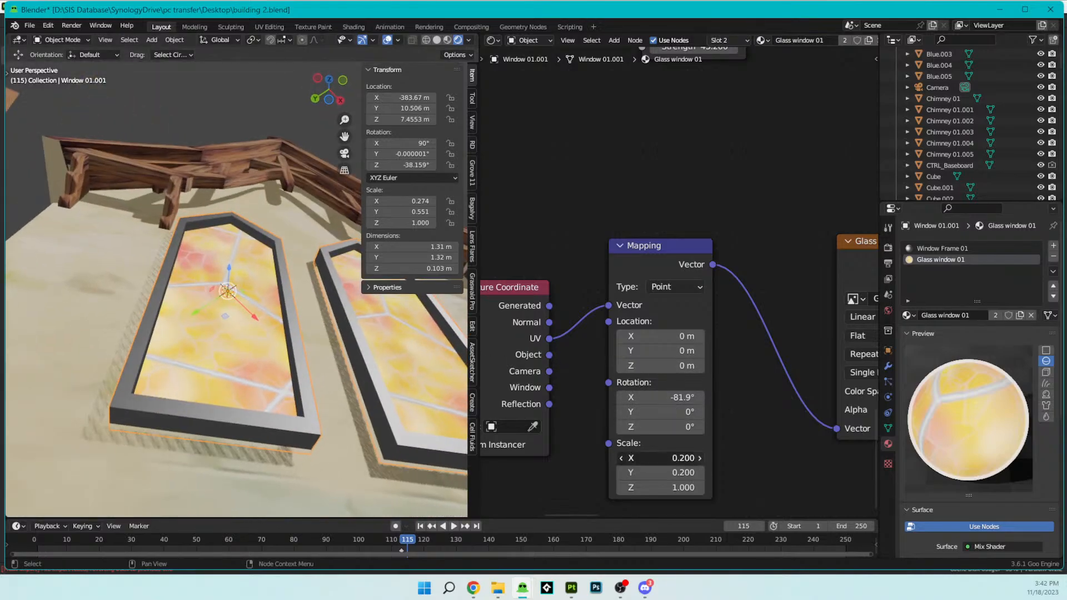
pyautogui.click(699, 459)
pyautogui.click(699, 472)
pyautogui.click(698, 471)
# - Select the orange glass sphere in front of the windows and move it away from them
pyautogui.moveTo(138, 249); pyautogui.dragTo(230, 301, button='middle')
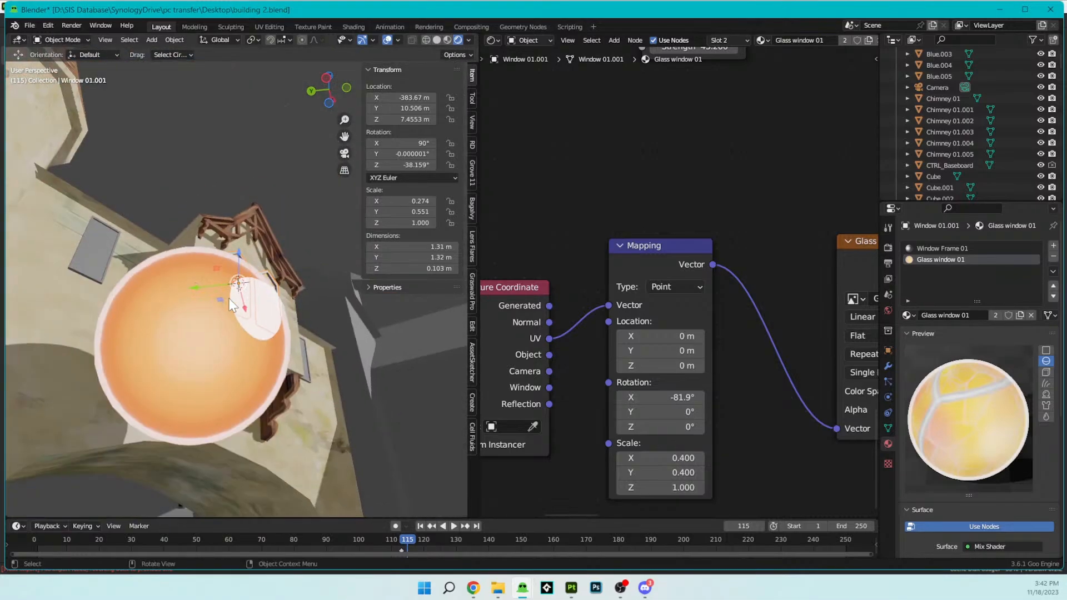
pyautogui.click(230, 302)
pyautogui.press('g')
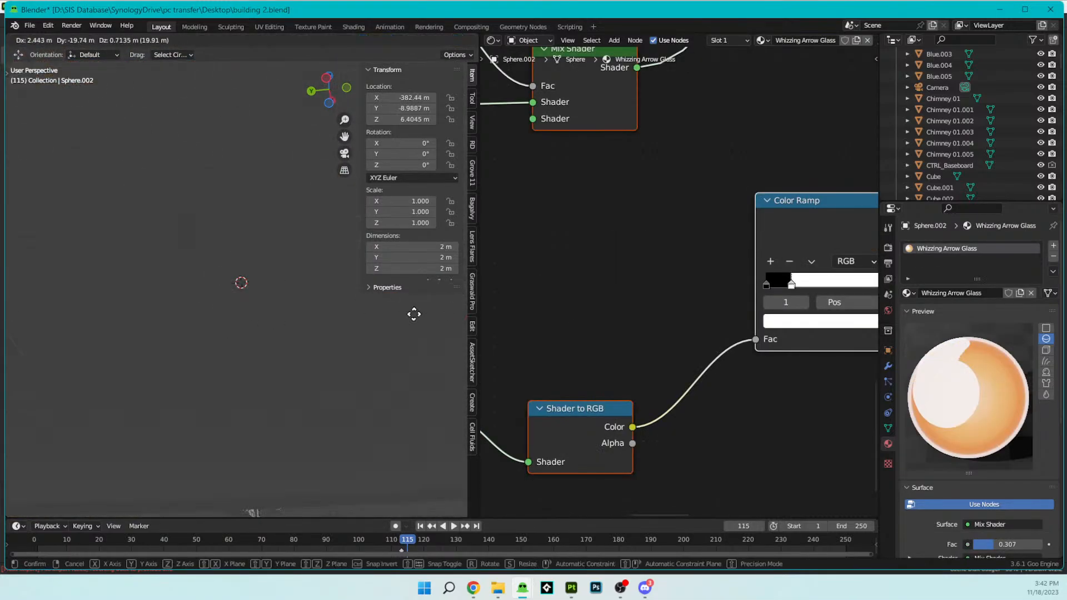
pyautogui.click(396, 314)
# - Examine the windows without the sphere and the glossy highlight nodes of the sphere's Whizzing Arrow Glass material
pyautogui.scroll(10, 287, 284)
pyautogui.moveTo(281, 295); pyautogui.dragTo(272, 245, button='middle')
pyautogui.scroll(-3, 611, 338)
pyautogui.scroll(-3, 656, 320)
pyautogui.scroll(3, 717, 350)
pyautogui.moveTo(757, 292); pyautogui.dragTo(859, 300)
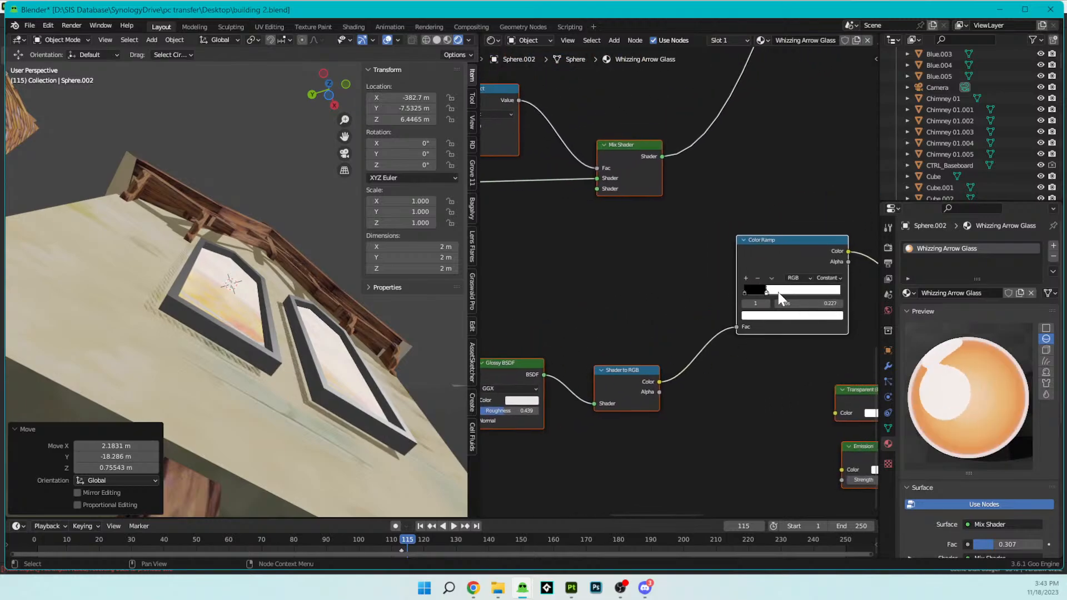
pyautogui.moveTo(575, 327); pyautogui.dragTo(732, 275, button='middle')
pyautogui.scroll(4, 686, 349)
pyautogui.scroll(-8, 699, 340)
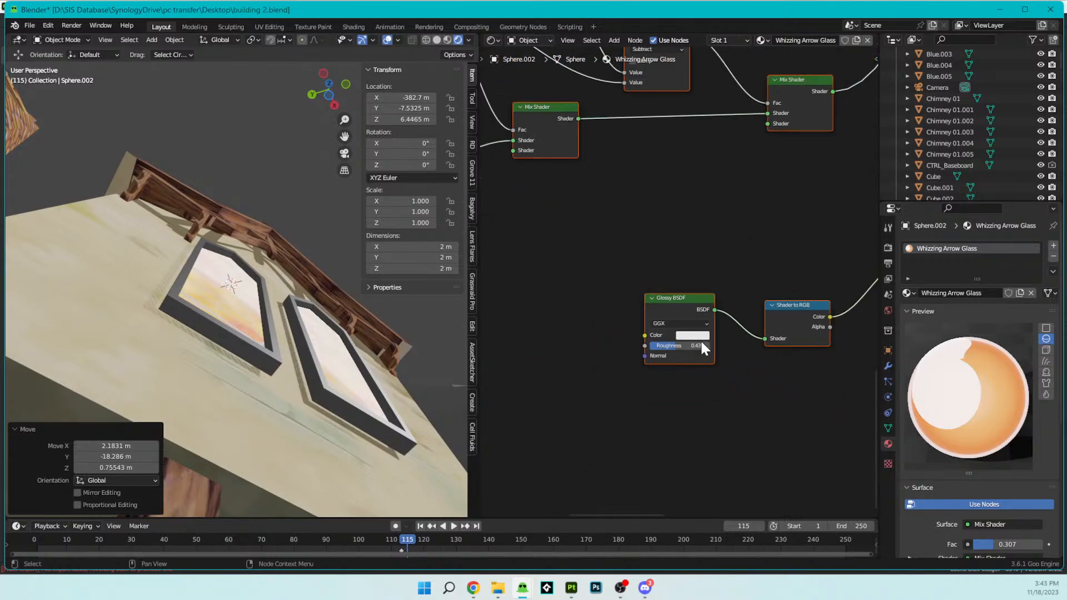
pyautogui.moveTo(701, 341); pyautogui.dragTo(699, 382, button='middle')
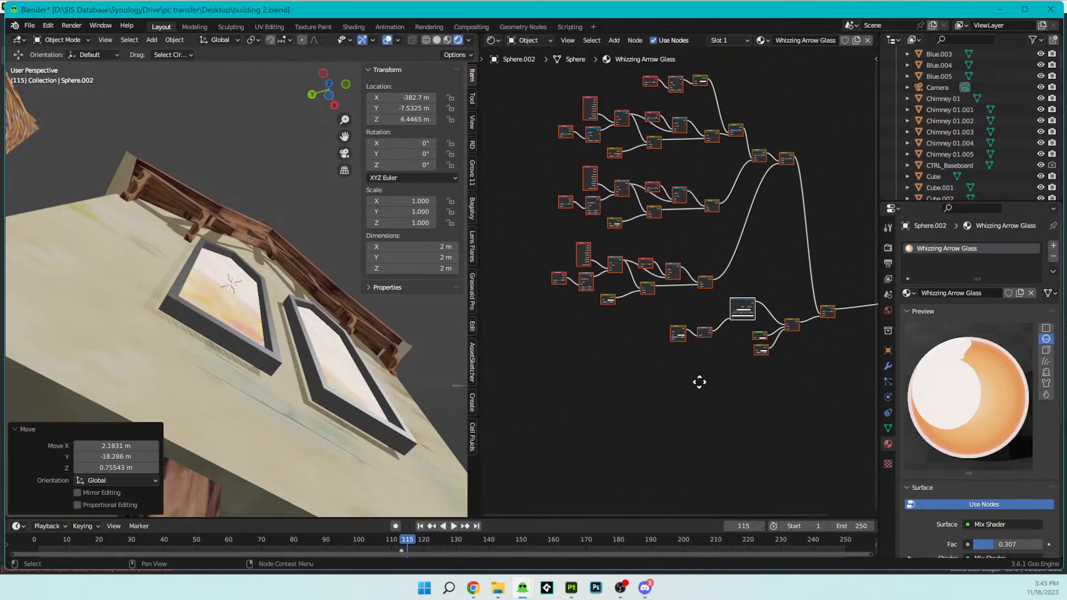
pyautogui.scroll(5, 623, 344)
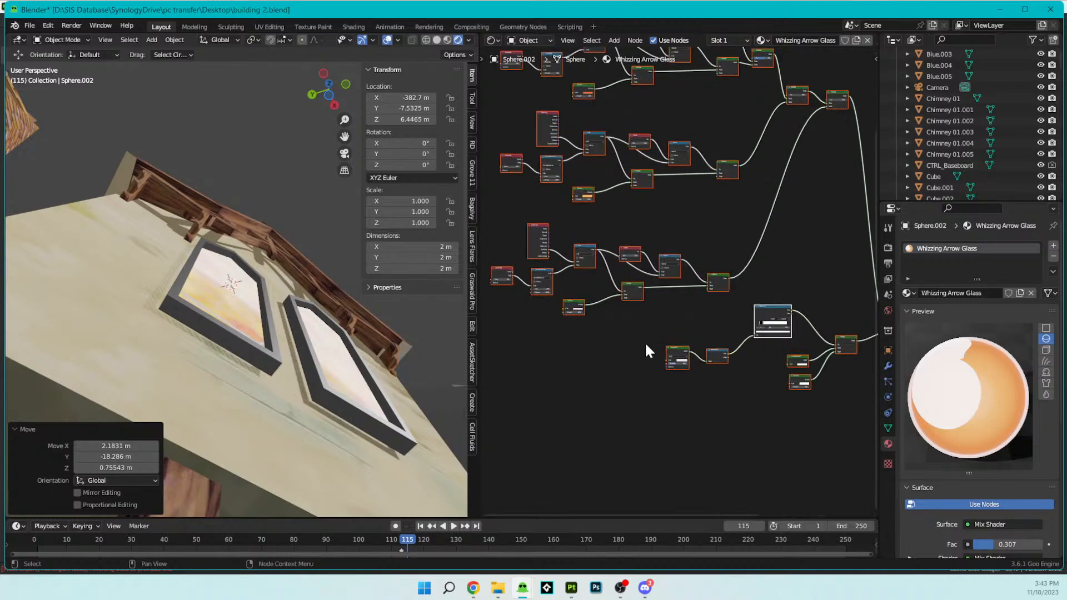
pyautogui.moveTo(643, 365); pyautogui.dragTo(651, 310, button='middle')
pyautogui.scroll(-3, 651, 310)
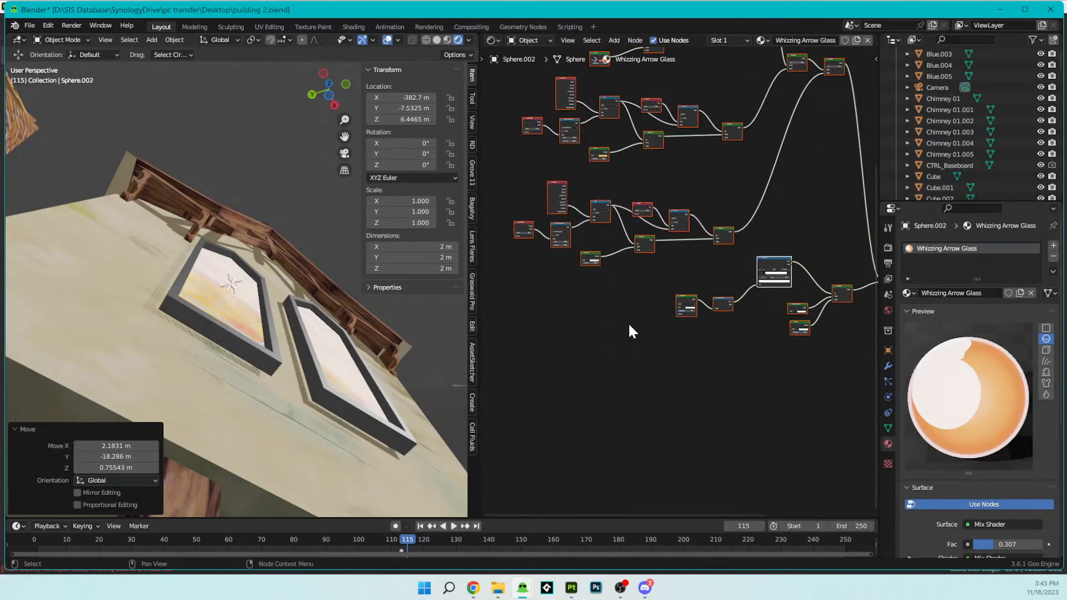
# - Undo the sphere's move, delete the sphere from the scene and select the window object
pyautogui.hotkey('ctrl', 'z')
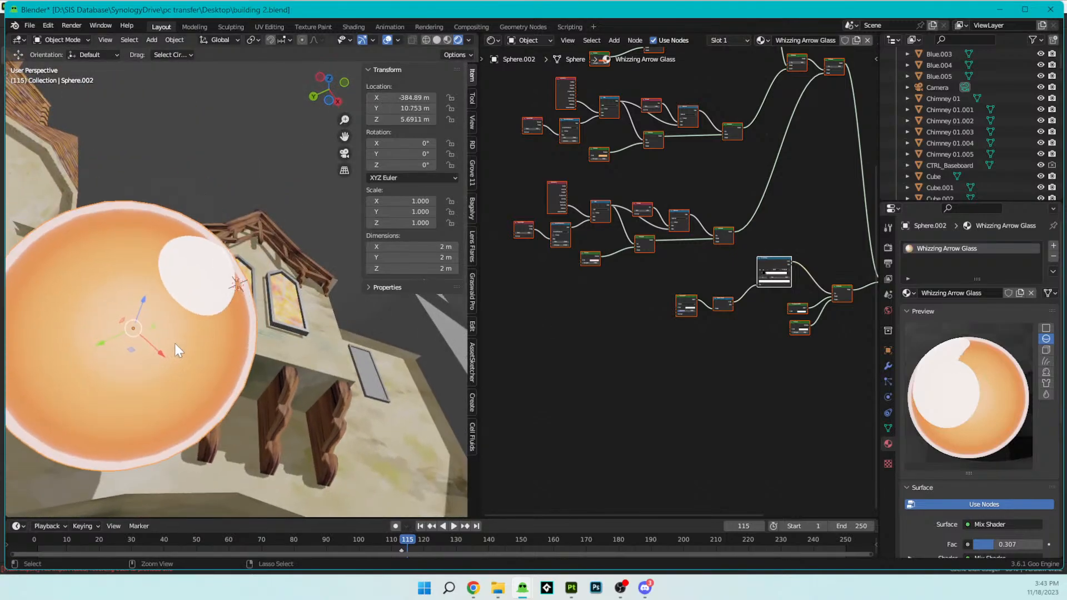
pyautogui.click(176, 347)
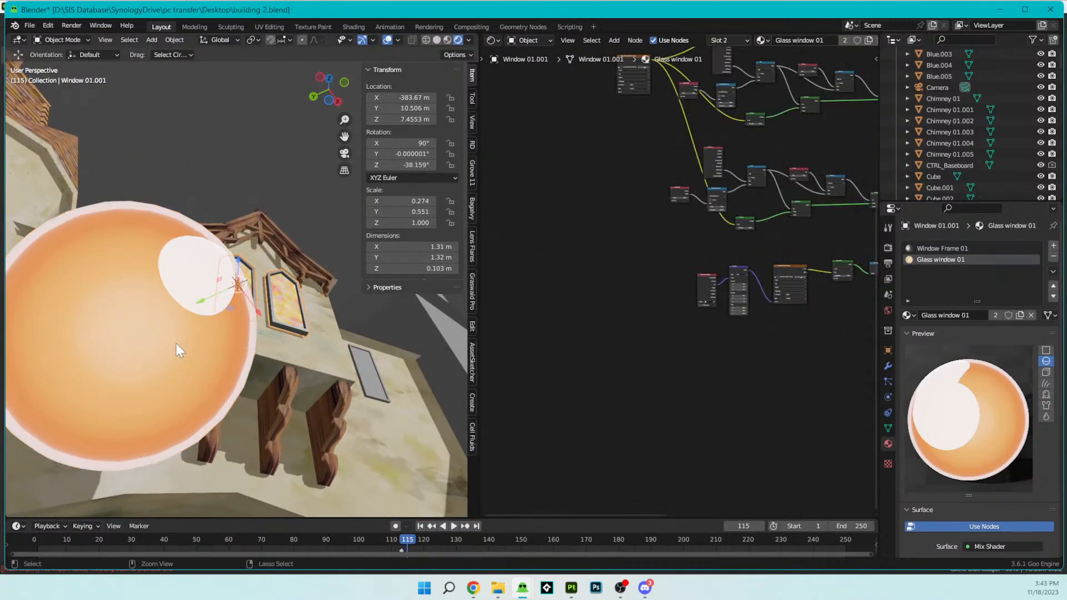
pyautogui.moveTo(691, 336); pyautogui.dragTo(636, 352, button='middle')
pyautogui.scroll(1, 636, 352)
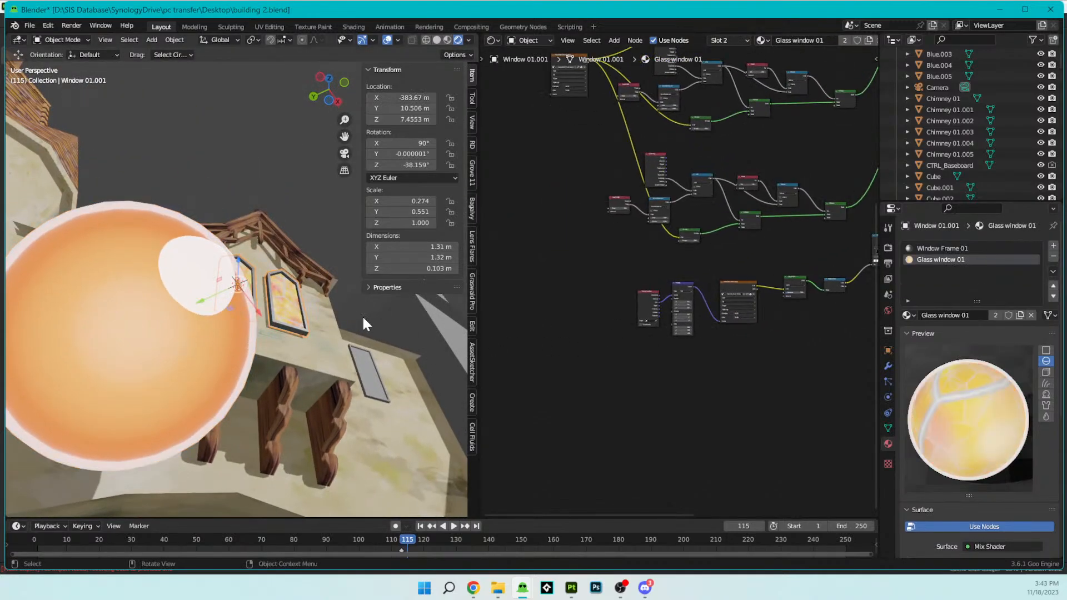
pyautogui.press('x')
pyautogui.click(195, 302)
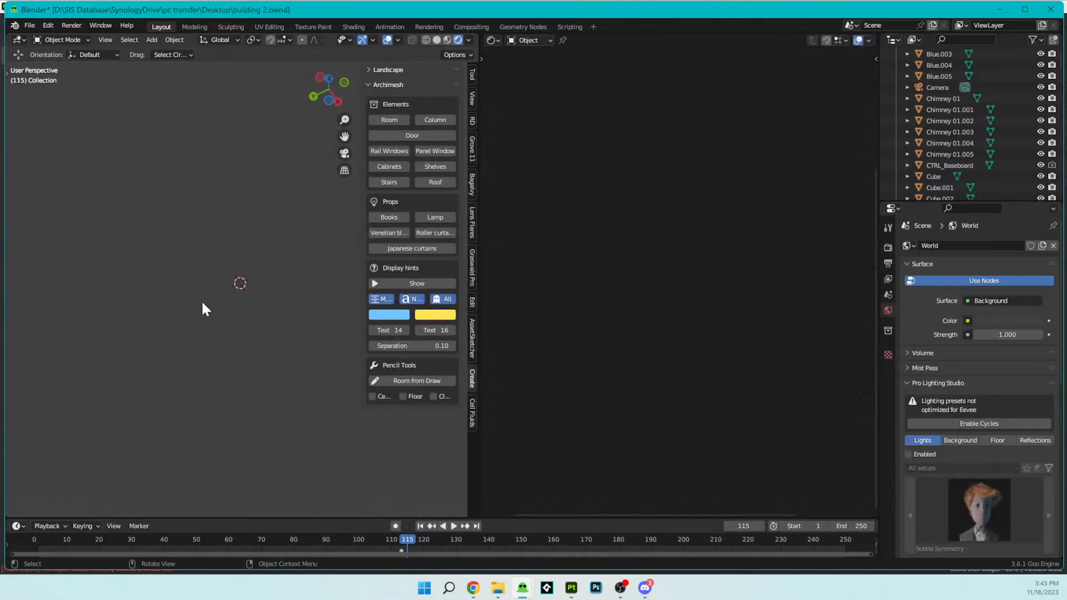
pyautogui.click(232, 305)
# - Set the glare Mapping node's X and Y scale to 0.7 and check the reflection from another angle
pyautogui.scroll(7, 636, 291)
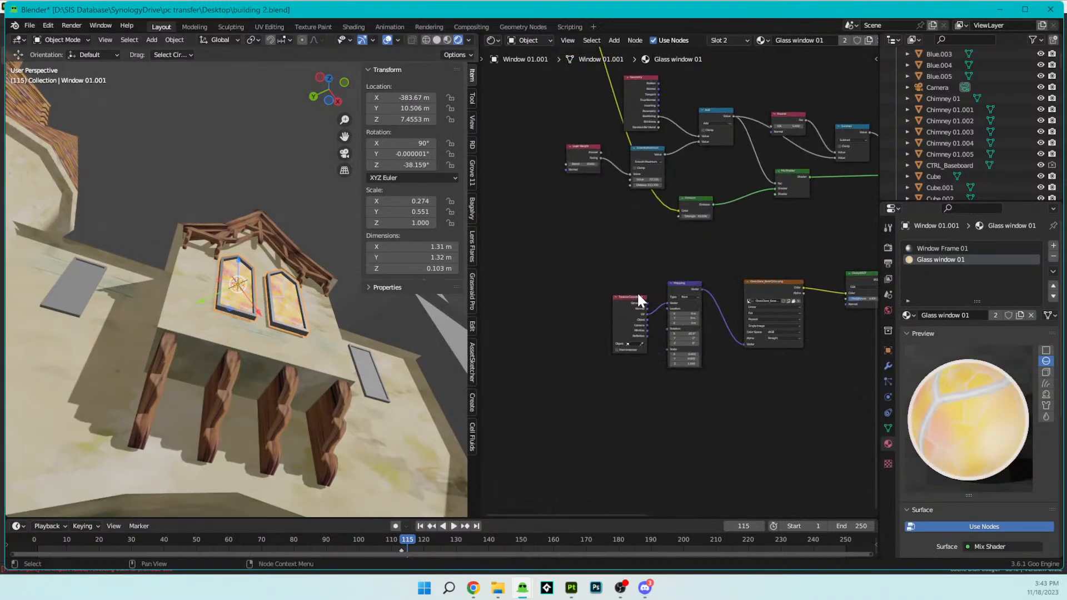
pyautogui.scroll(3, 245, 265)
pyautogui.moveTo(245, 266); pyautogui.dragTo(300, 255, button='middle')
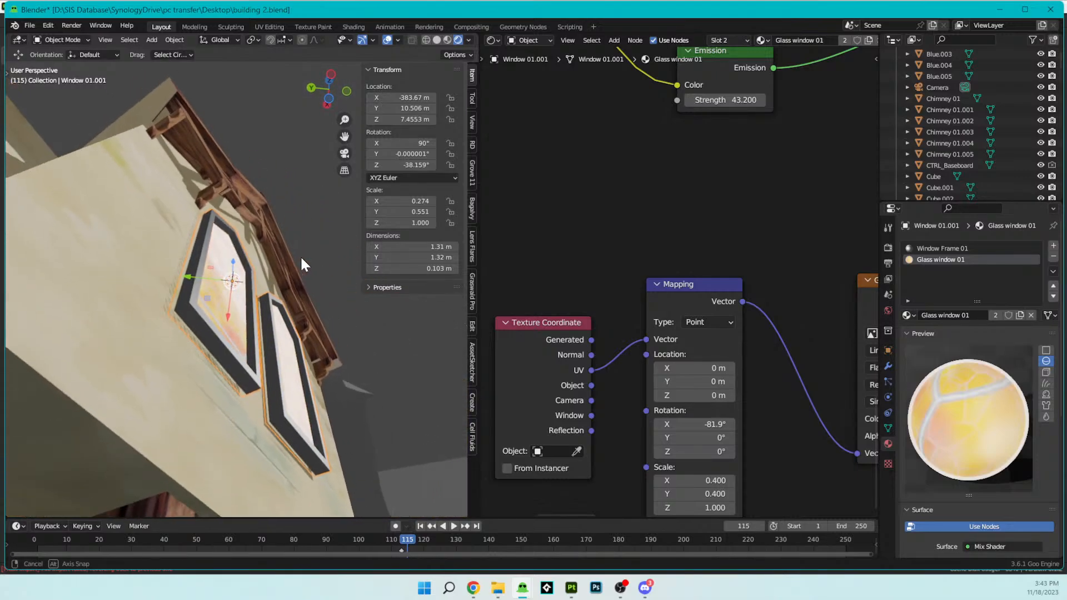
pyautogui.moveTo(715, 424)
pyautogui.mouseDown()
pyautogui.moveTo(699, 424)
pyautogui.moveTo(715, 424)
pyautogui.mouseUp()
pyautogui.moveTo(638, 425); pyautogui.dragTo(617, 372, button='middle')
pyautogui.click(709, 426)
pyautogui.click(709, 426)
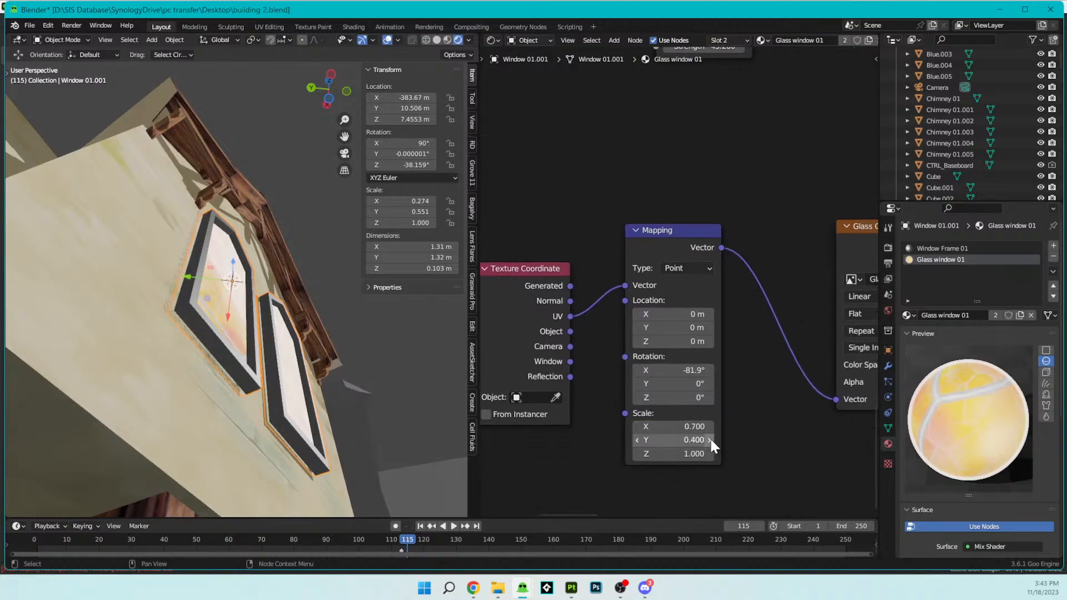
pyautogui.click(709, 439)
pyautogui.click(710, 439)
pyautogui.click(710, 439)
pyautogui.moveTo(307, 269); pyautogui.dragTo(286, 321, button='middle')
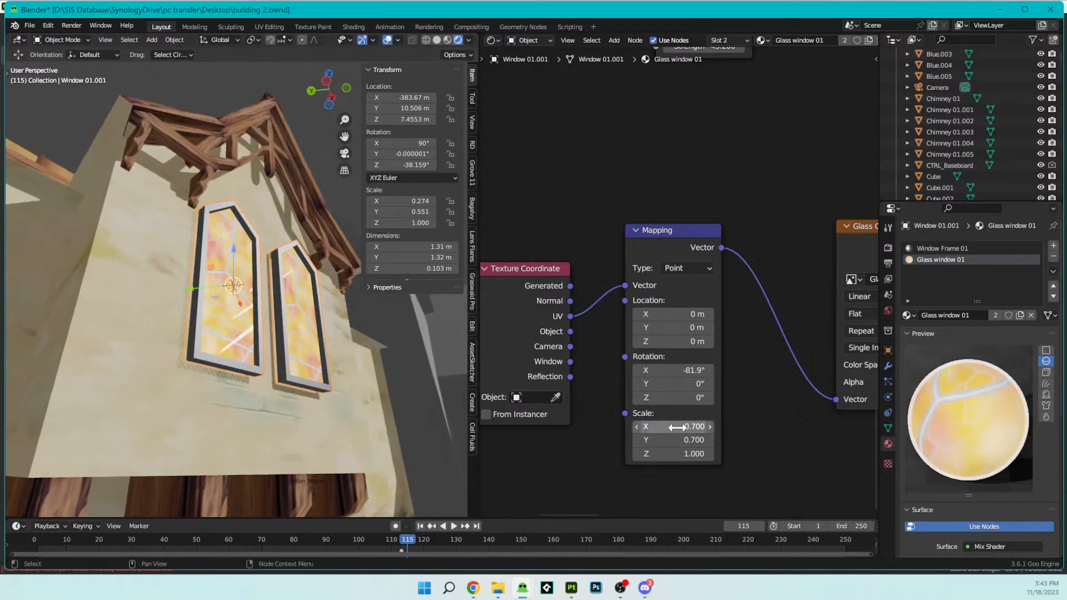
# - Set the glare Mapping node's X and Y scale to 0.3 and view both windows from the front
pyautogui.click(636, 427)
pyautogui.click(636, 426)
pyautogui.click(636, 427)
pyautogui.click(637, 427)
pyautogui.click(635, 436)
pyautogui.click(635, 436)
pyautogui.click(635, 440)
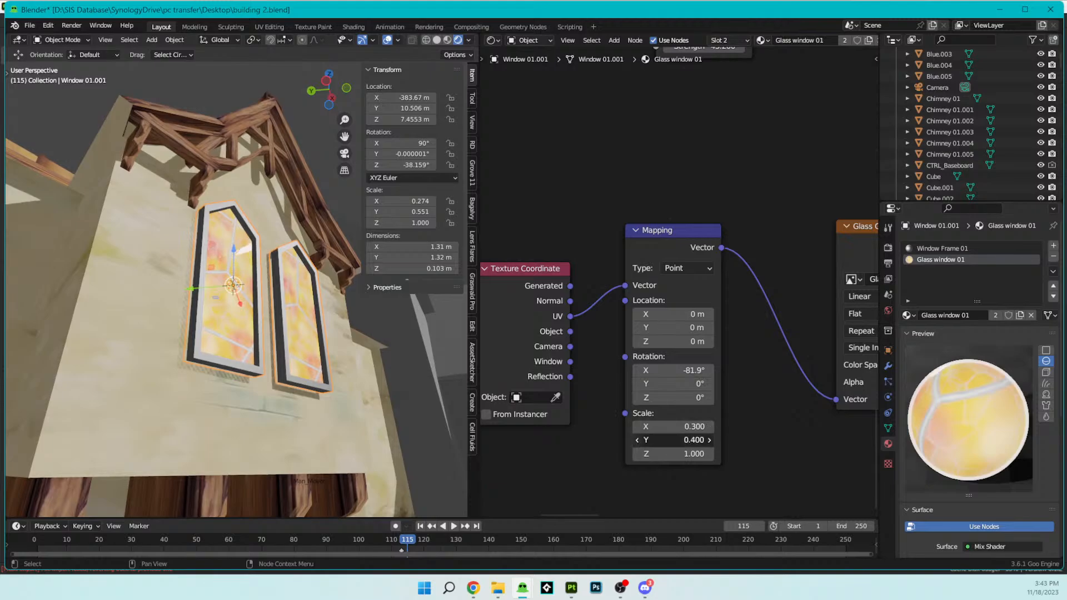
pyautogui.moveTo(366, 355); pyautogui.dragTo(361, 406, button='middle')
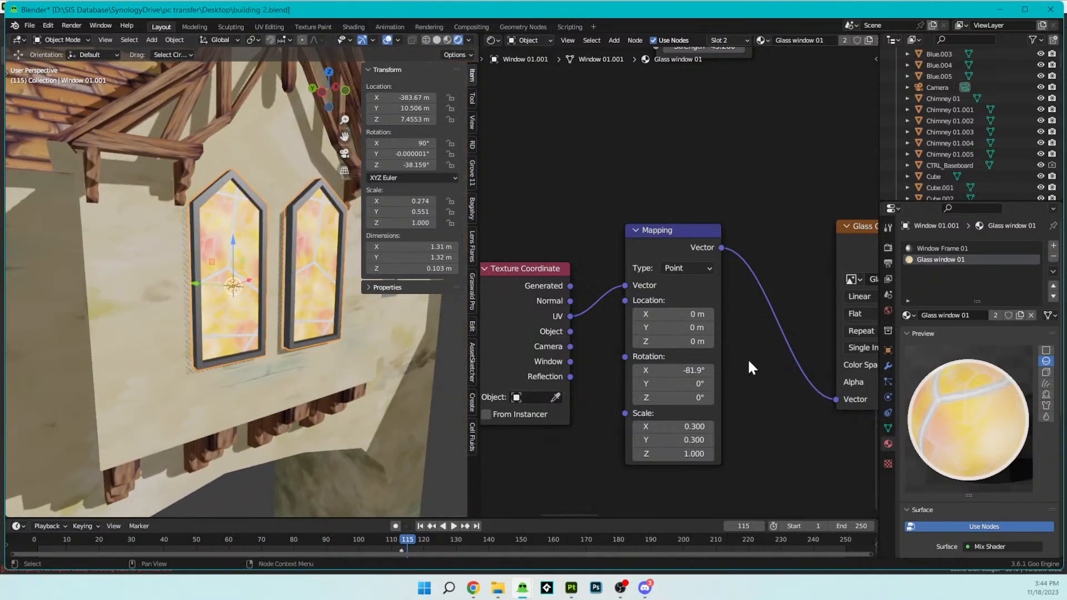
# - Increase the Mapping node's X and Y scale slightly and check the glare from the side
pyautogui.click(708, 426)
pyautogui.click(708, 426)
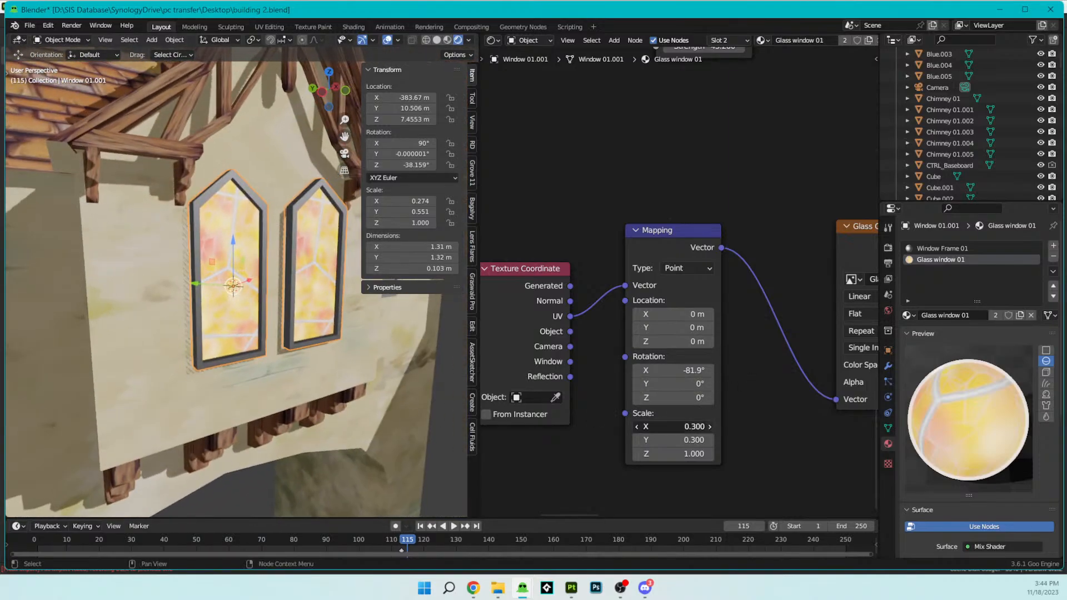
pyautogui.click(709, 439)
pyautogui.click(709, 440)
pyautogui.moveTo(278, 333); pyautogui.dragTo(145, 309, button='middle')
# - Examine the node chain from the Glass Glare texture through the Glossy BSDF and Shader to RGB to the Color Ramp
pyautogui.scroll(-2, 638, 338)
pyautogui.scroll(-10, 639, 340)
pyautogui.moveTo(701, 337); pyautogui.dragTo(525, 369, button='middle')
pyautogui.scroll(7, 610, 325)
pyautogui.moveTo(688, 344); pyautogui.dragTo(655, 362, button='middle')
pyautogui.scroll(-1, 547, 377)
pyautogui.scroll(-3, 624, 357)
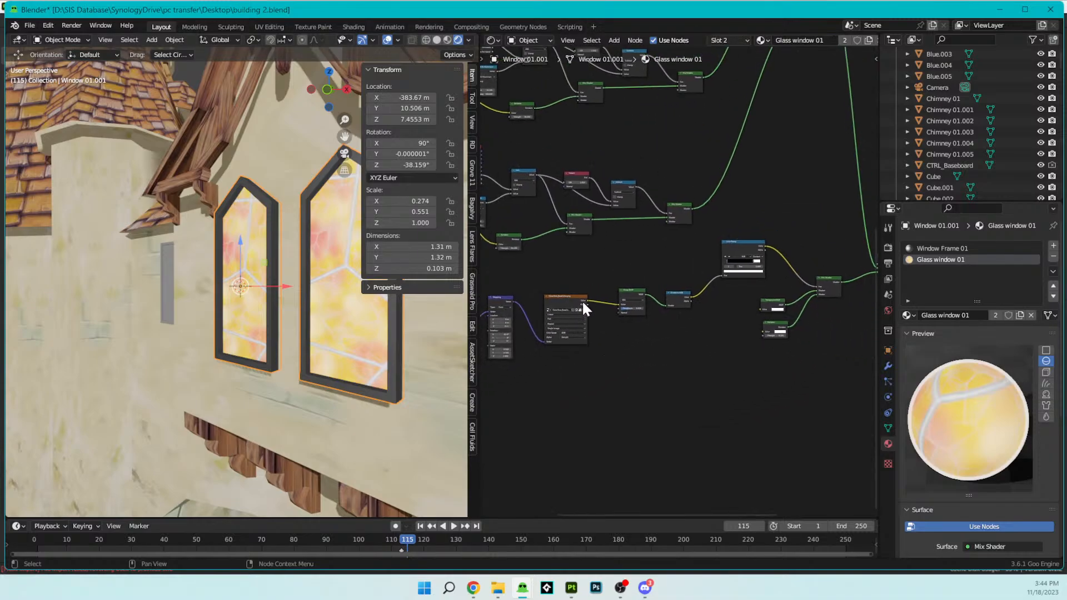
pyautogui.scroll(3, 651, 330)
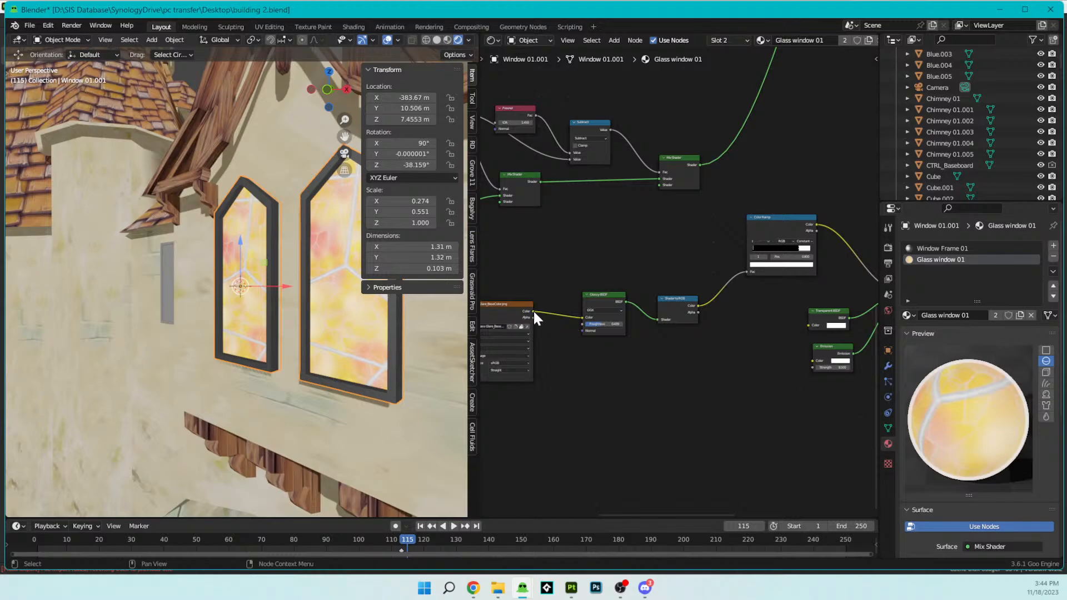
# - Connect the Glass Glare texture's Color output to the Color input of the Emission node beside the Transparent BSDF
pyautogui.moveTo(533, 312); pyautogui.dragTo(807, 354)
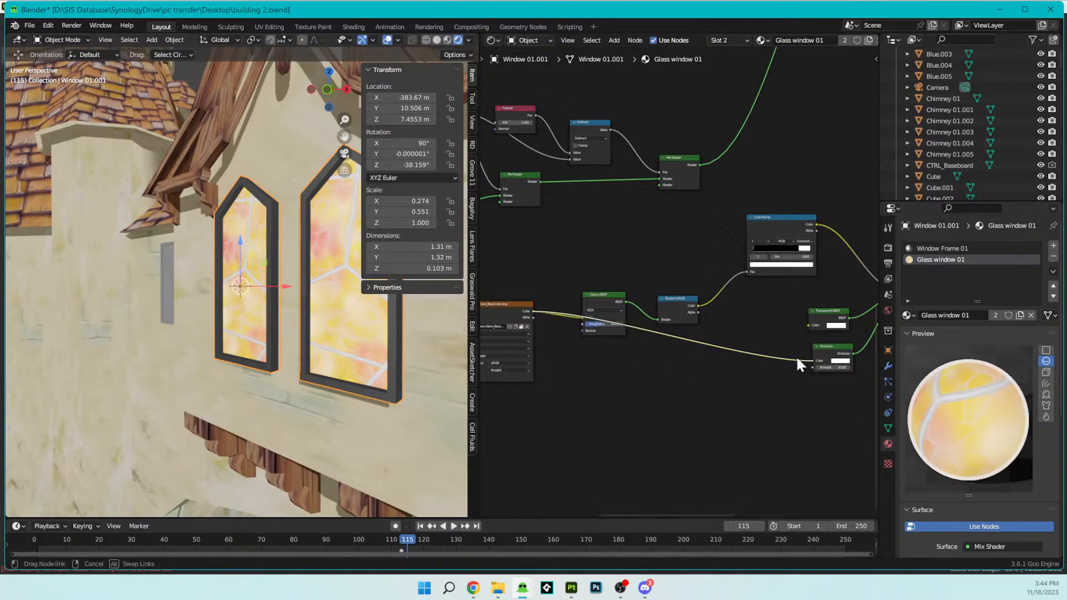
pyautogui.moveTo(339, 233); pyautogui.dragTo(360, 204, button='middle')
# - Set the glare Mapping node's X and Y scale to 0.7 and check both windows from a steeper angle
pyautogui.moveTo(524, 319); pyautogui.dragTo(684, 276, button='middle')
pyautogui.scroll(5, 570, 295)
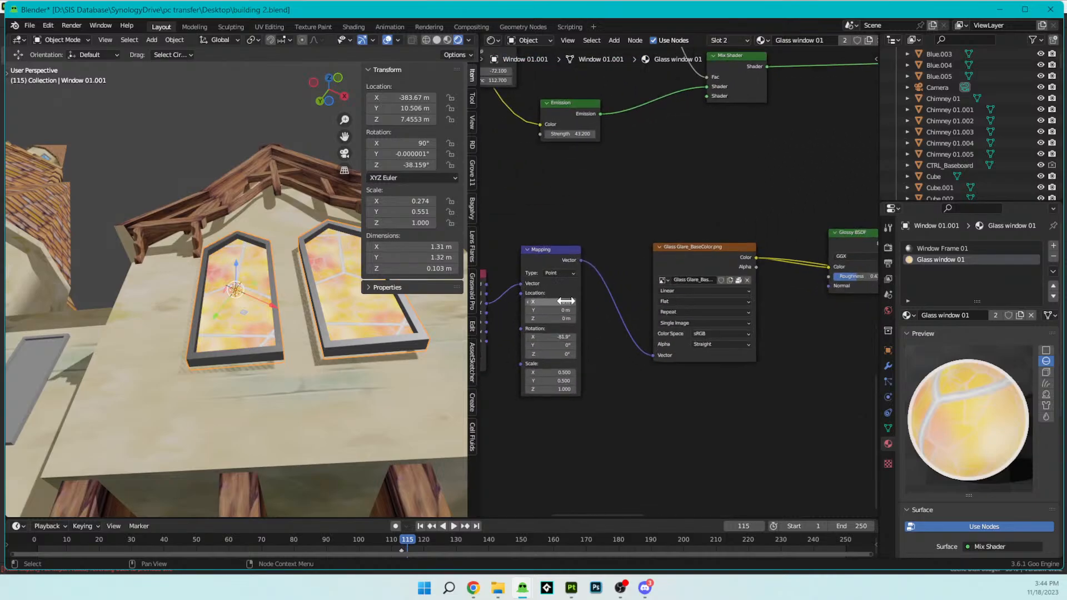
pyautogui.moveTo(569, 328); pyautogui.dragTo(686, 291, button='middle')
pyautogui.scroll(4, 685, 289)
pyautogui.keyDown('ctrl'); pyautogui.scroll(2, 703, 390); pyautogui.keyUp('ctrl')
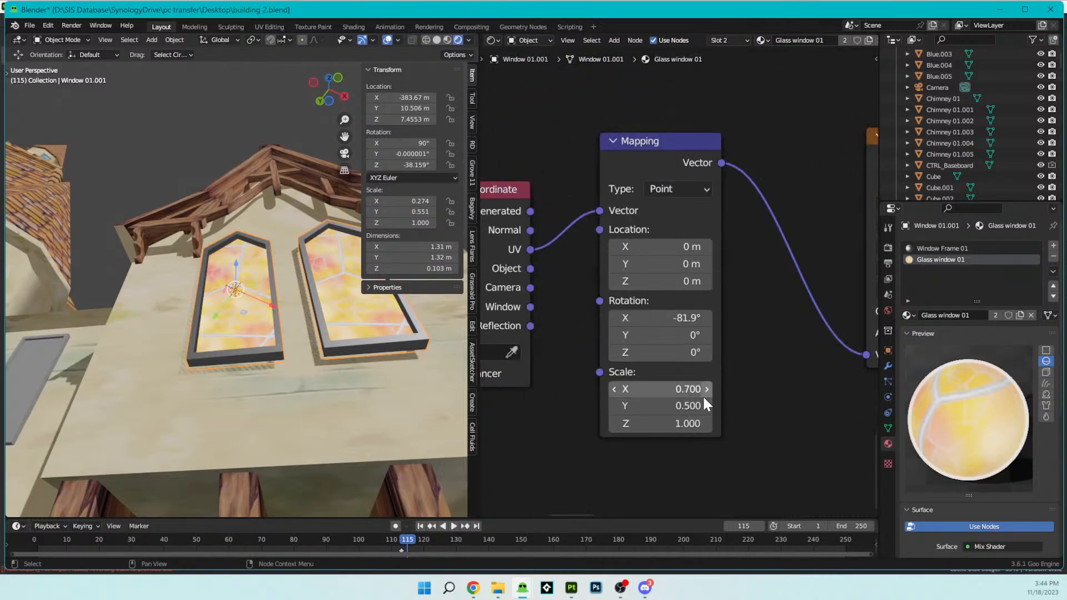
pyautogui.keyDown('ctrl'); pyautogui.scroll(2, 703, 403); pyautogui.keyUp('ctrl')
pyautogui.moveTo(400, 333); pyautogui.dragTo(355, 279, button='middle')
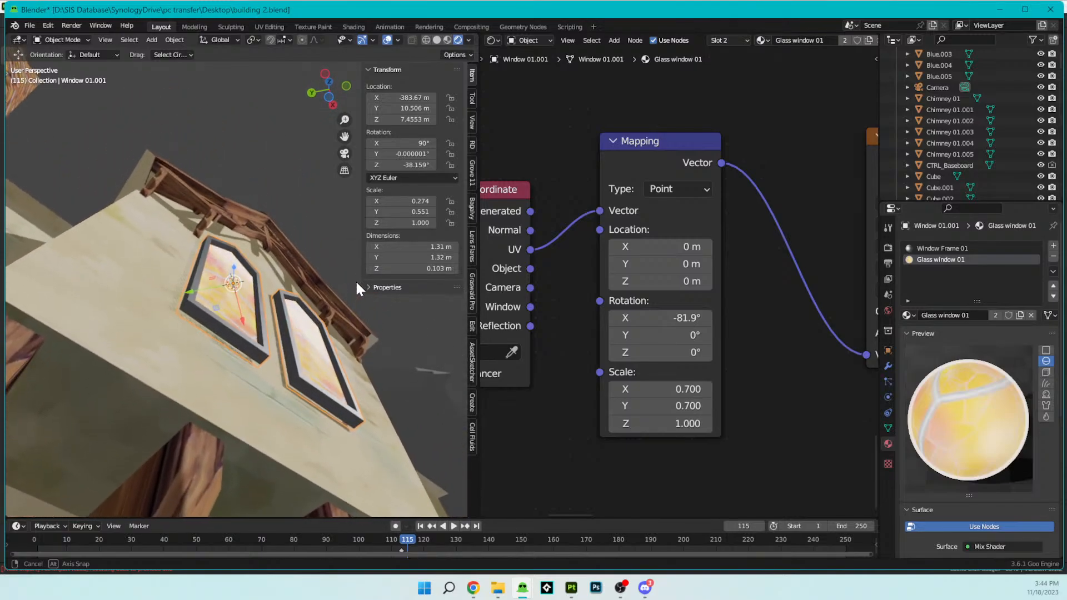
# - Try raising the glare Emission node's strength to about 265.7 while checking the windows from below
pyautogui.scroll(-5, 694, 349)
pyautogui.moveTo(700, 348); pyautogui.dragTo(780, 384, button='middle')
pyautogui.moveTo(745, 342); pyautogui.dragTo(725, 342)
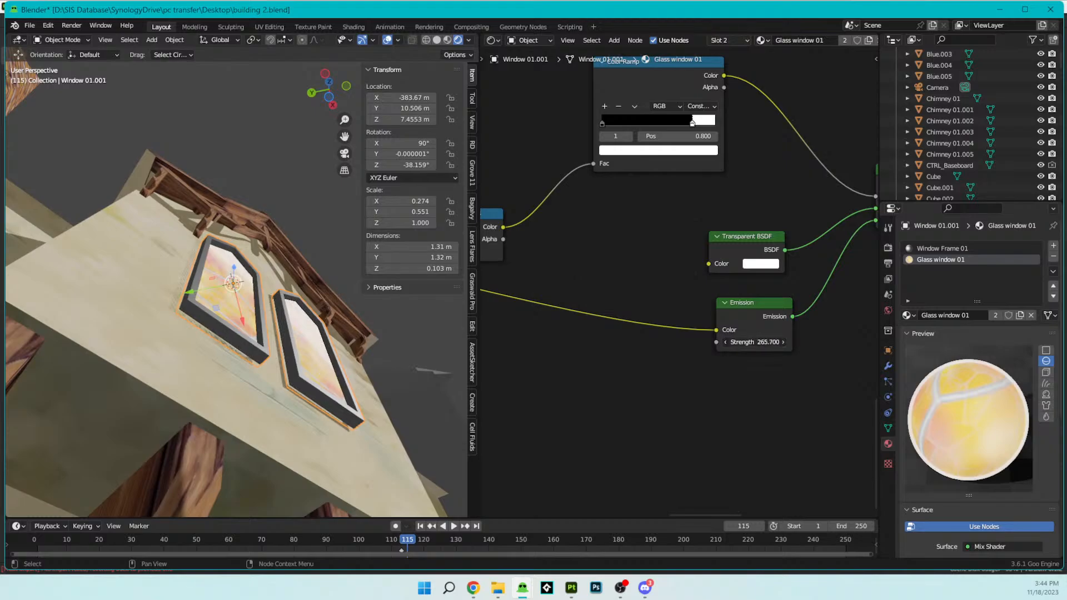
pyautogui.press('Escape')
pyautogui.moveTo(105, 350); pyautogui.dragTo(142, 396, button='middle')
pyautogui.moveTo(743, 340); pyautogui.dragTo(746, 339)
pyautogui.press('Escape')
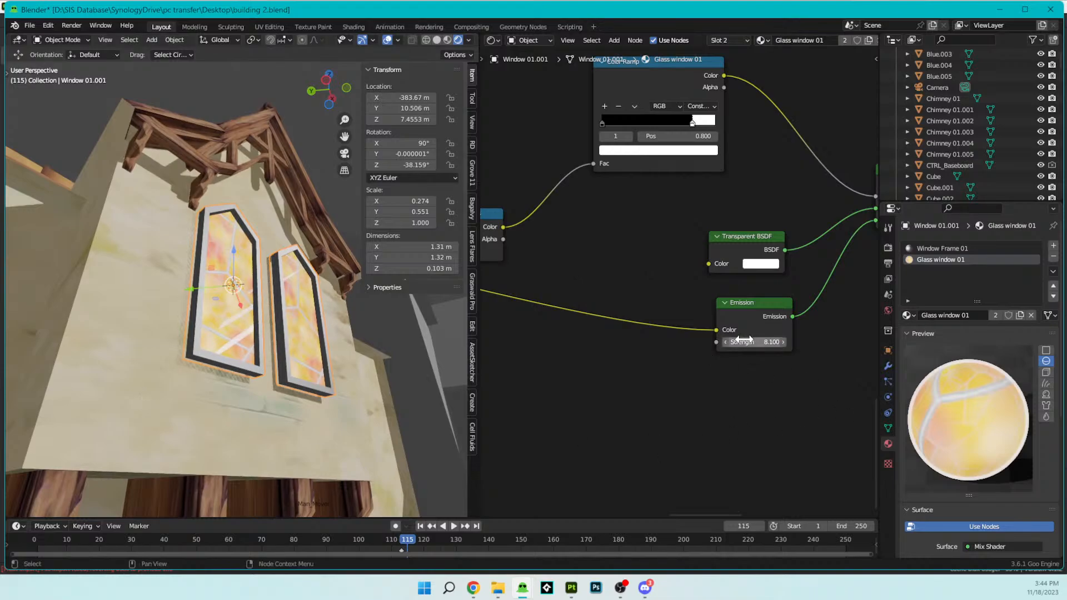
# - Move the glare Color Ramp's white stop to position 0.236 and check the windows from the side
pyautogui.scroll(-5, 611, 338)
pyautogui.moveTo(667, 341); pyautogui.dragTo(649, 397, button='middle')
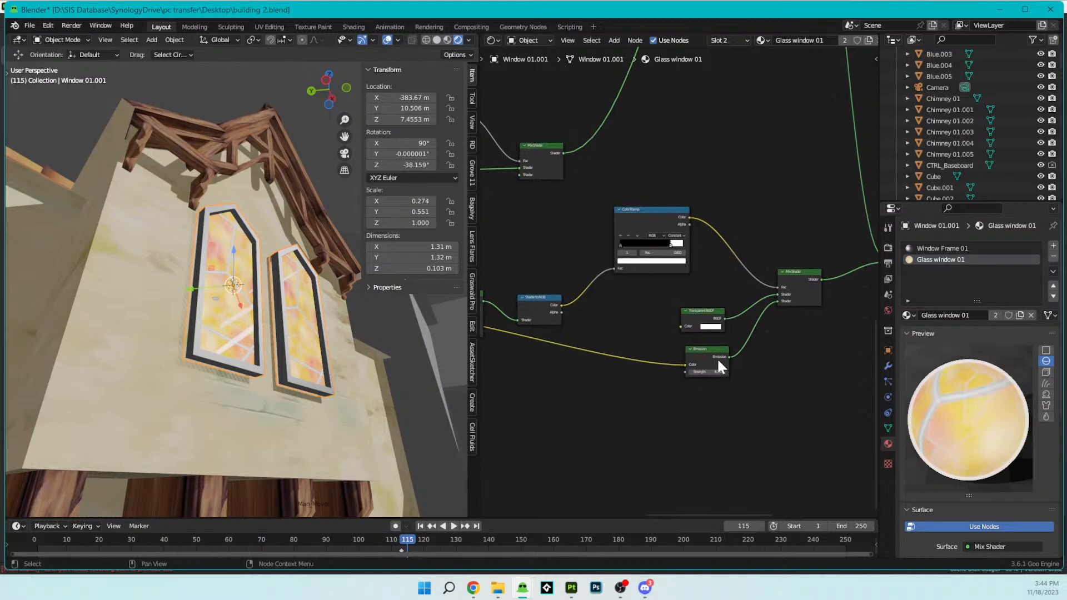
pyautogui.moveTo(631, 251); pyautogui.dragTo(657, 245)
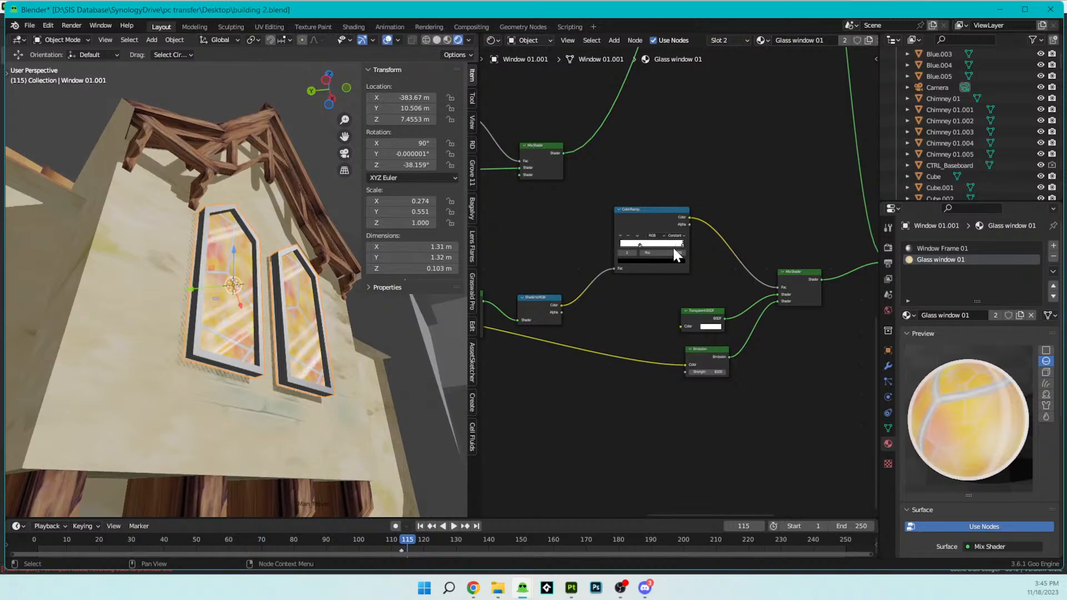
pyautogui.click(634, 246)
pyautogui.moveTo(682, 245); pyautogui.dragTo(623, 245)
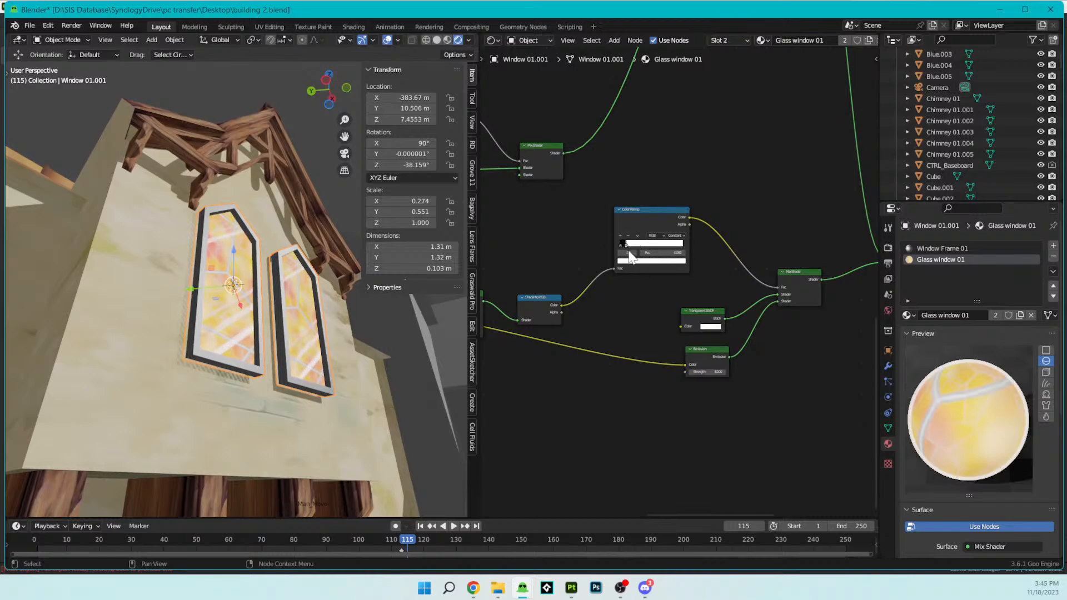
pyautogui.moveTo(272, 397); pyautogui.dragTo(422, 356, button='middle')
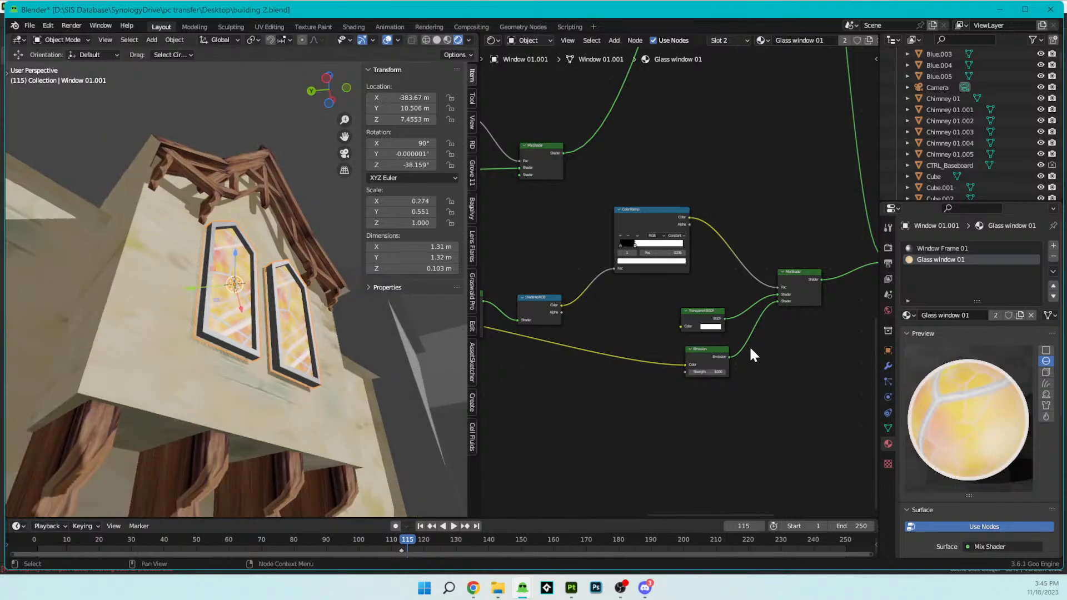
# - Raise the glare Emission node's strength to 87.1 and view the windows from the front
pyautogui.scroll(2, 739, 357)
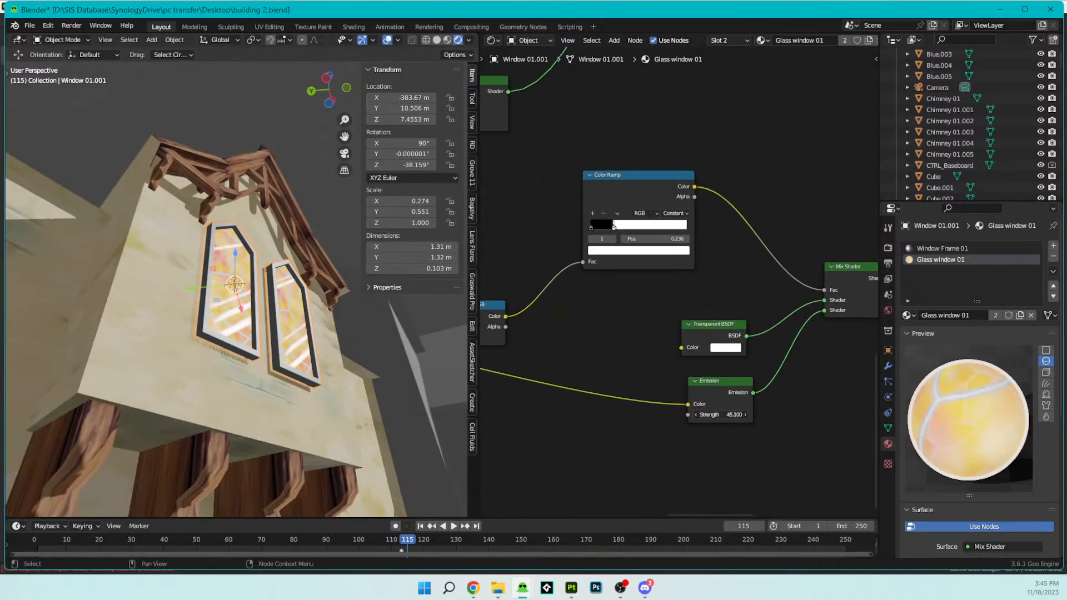
pyautogui.moveTo(721, 415); pyautogui.dragTo(667, 414)
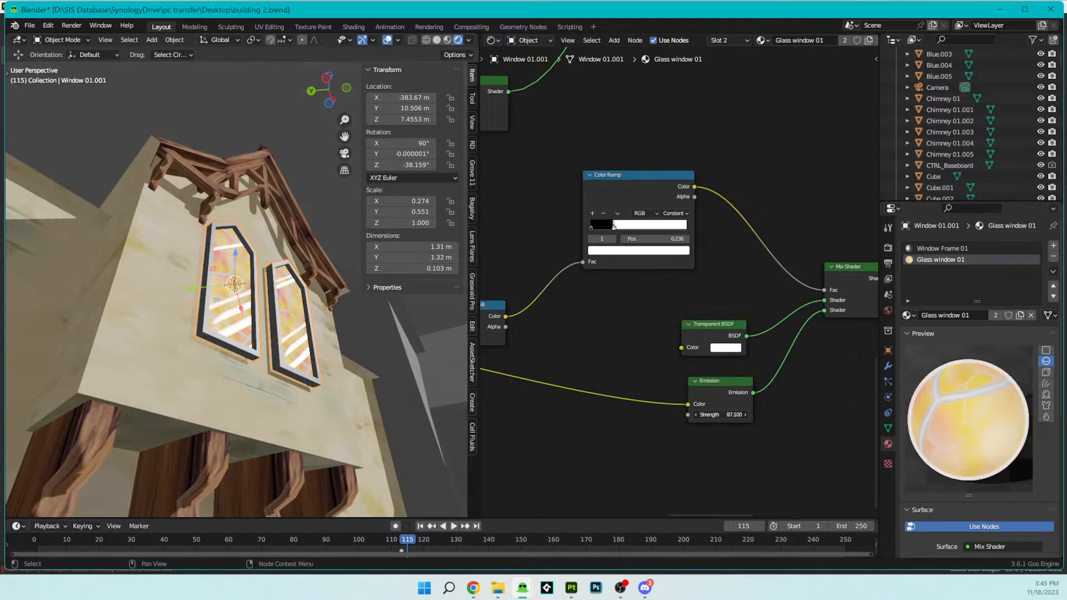
pyautogui.moveTo(246, 333); pyautogui.dragTo(215, 335, button='middle')
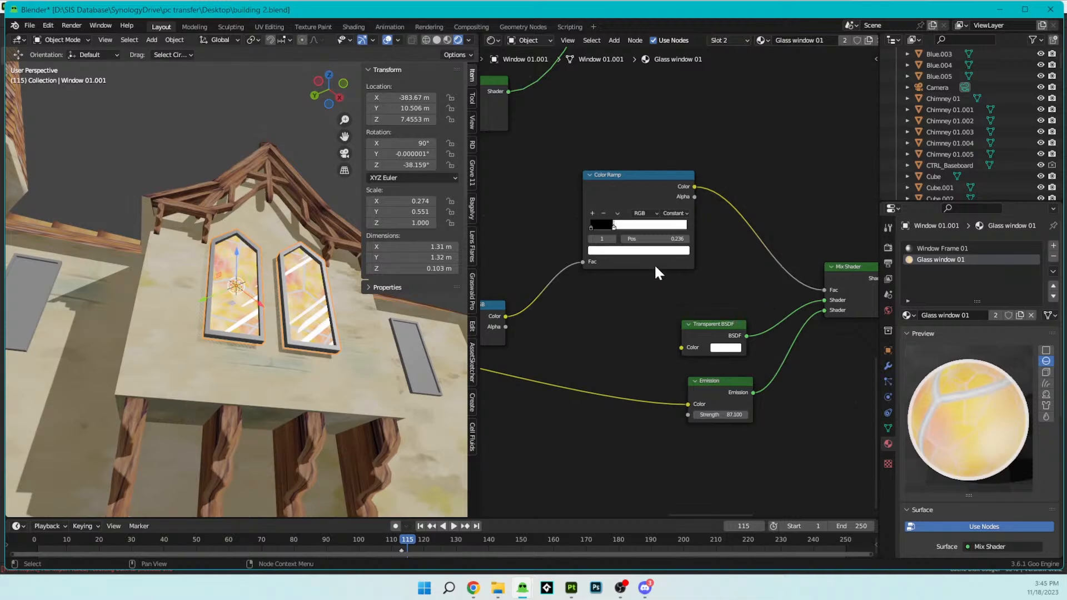
# - Try a different color on the Transparent BSDF and undo the change after checking the windows
pyautogui.click(728, 348)
pyautogui.moveTo(771, 248); pyautogui.dragTo(772, 221)
pyautogui.moveTo(362, 308); pyautogui.dragTo(289, 339, button='middle')
pyautogui.scroll(-1, 711, 349)
pyautogui.hotkey('ctrl', 'z')
# - Try Glossy BSDF roughness values of 1, 0 and 0.731, check the glare on the windows, and undo the changes
pyautogui.scroll(-1, 647, 347)
pyautogui.moveTo(631, 341); pyautogui.dragTo(878, 305, button='middle')
pyautogui.scroll(3, 669, 306)
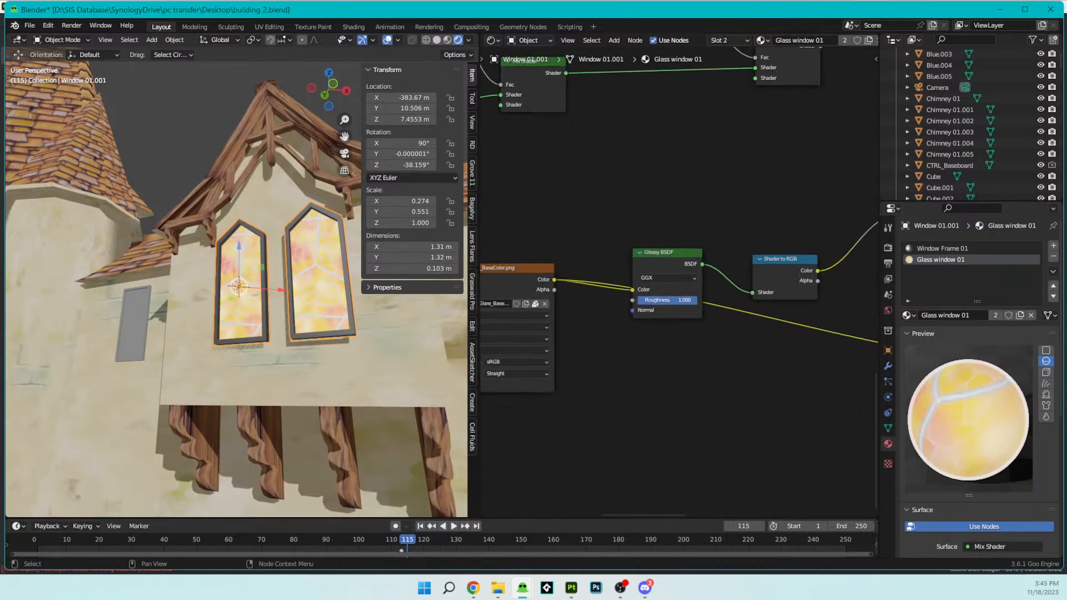
pyautogui.moveTo(376, 332); pyautogui.dragTo(471, 282, button='middle')
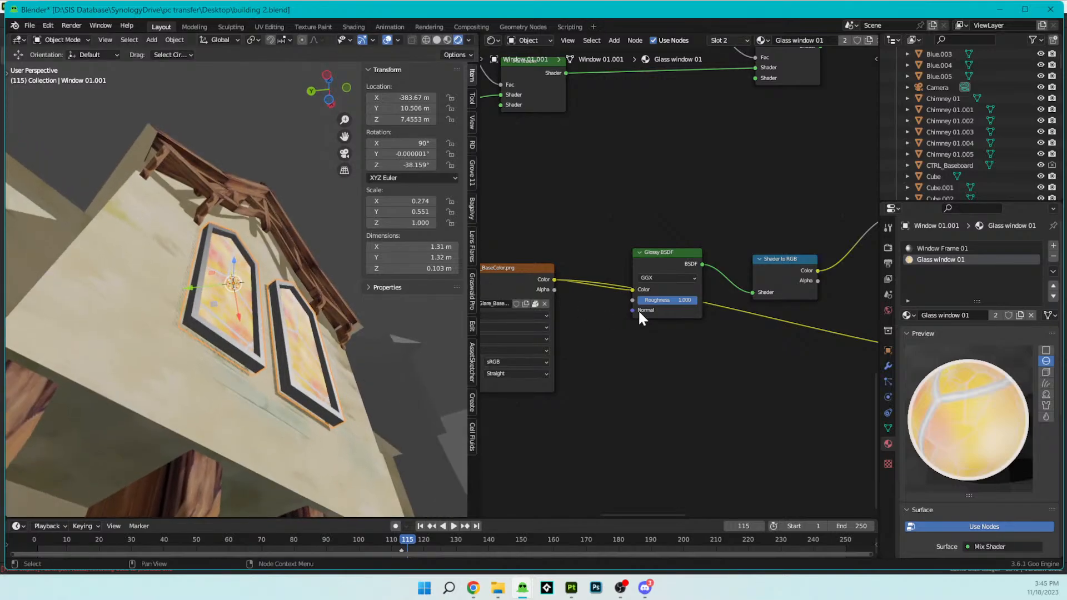
pyautogui.moveTo(400, 333); pyautogui.dragTo(349, 340, button='middle')
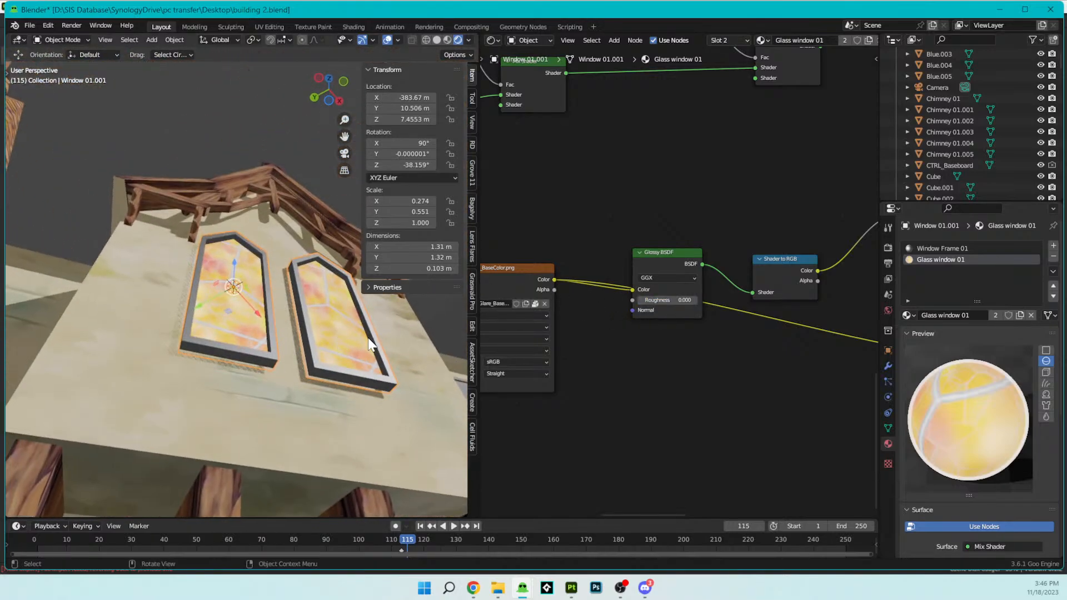
pyautogui.hotkey('ctrl', 'z')
pyautogui.hotkey('ctrl', 'z')
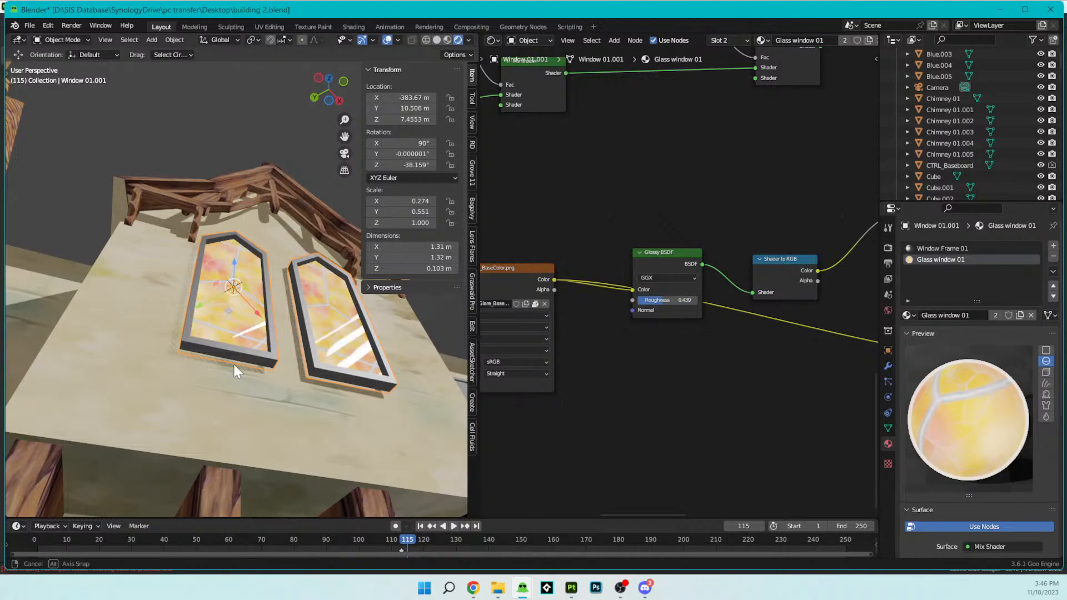
pyautogui.moveTo(234, 371); pyautogui.dragTo(221, 398, button='middle')
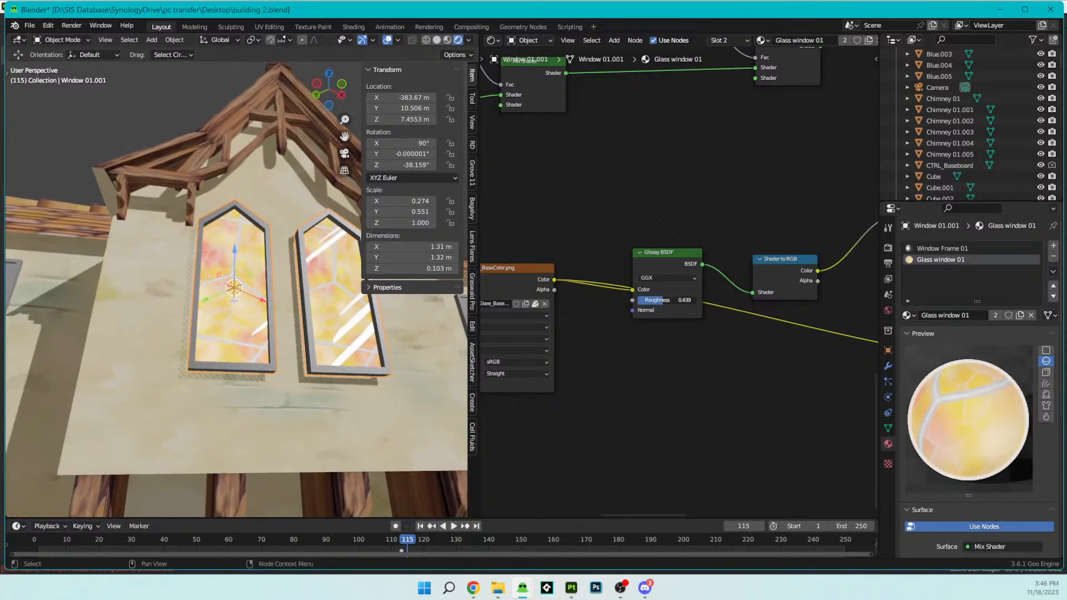
pyautogui.hotkey('ctrl', 'z')
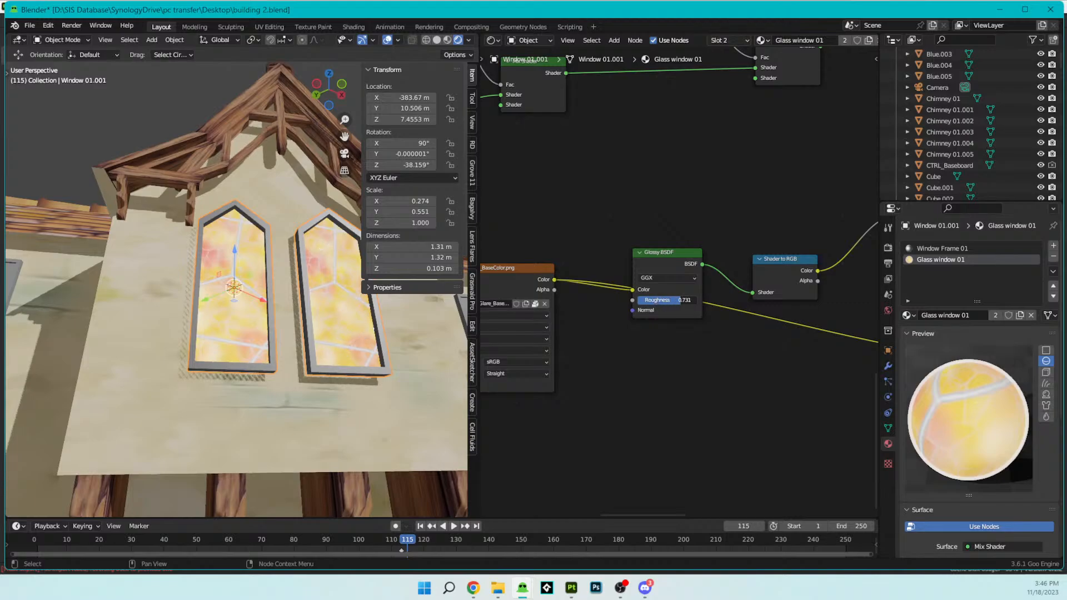
pyautogui.moveTo(666, 298); pyautogui.dragTo(657, 298)
pyautogui.hotkey('ctrl', 'z')
# - Examine the window glare from a distance and from several angles around the building
pyautogui.scroll(-2, 250, 383)
pyautogui.scroll(-1, 250, 383)
pyautogui.moveTo(250, 383); pyautogui.dragTo(266, 229, button='middle')
pyautogui.scroll(6, 290, 372)
pyautogui.scroll(-9, 314, 402)
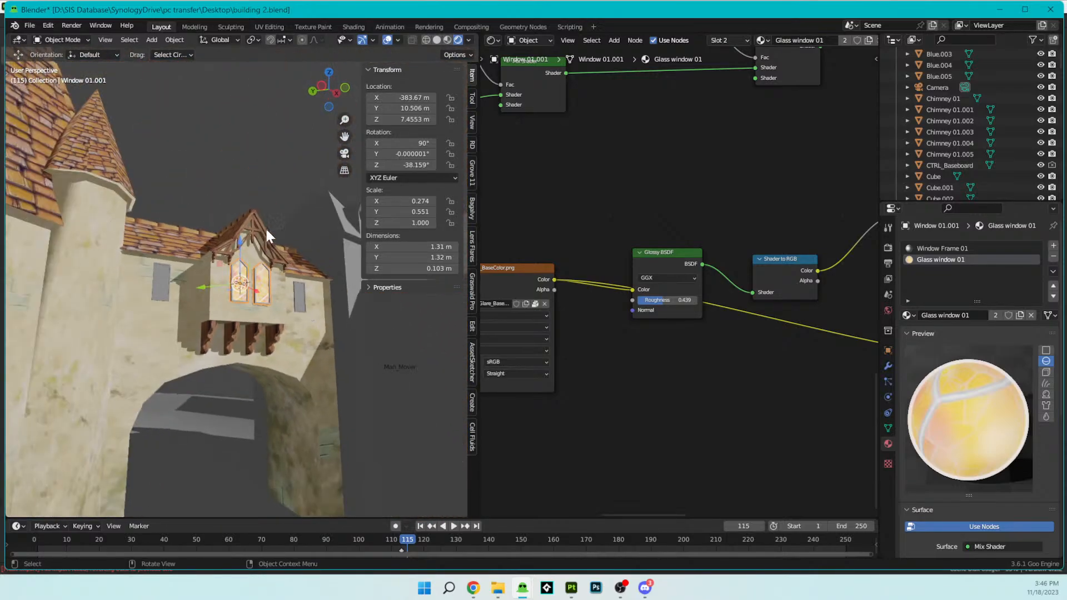
pyautogui.moveTo(268, 189); pyautogui.dragTo(293, 228, button='middle')
pyautogui.scroll(9, 239, 235)
pyautogui.scroll(-4, 215, 254)
# - Set the glare Mapping node's Y scale to 0.3, reduce the X scale to match, and check the windows up close
pyautogui.moveTo(659, 336); pyautogui.dragTo(662, 392, button='middle')
pyautogui.scroll(2, 570, 437)
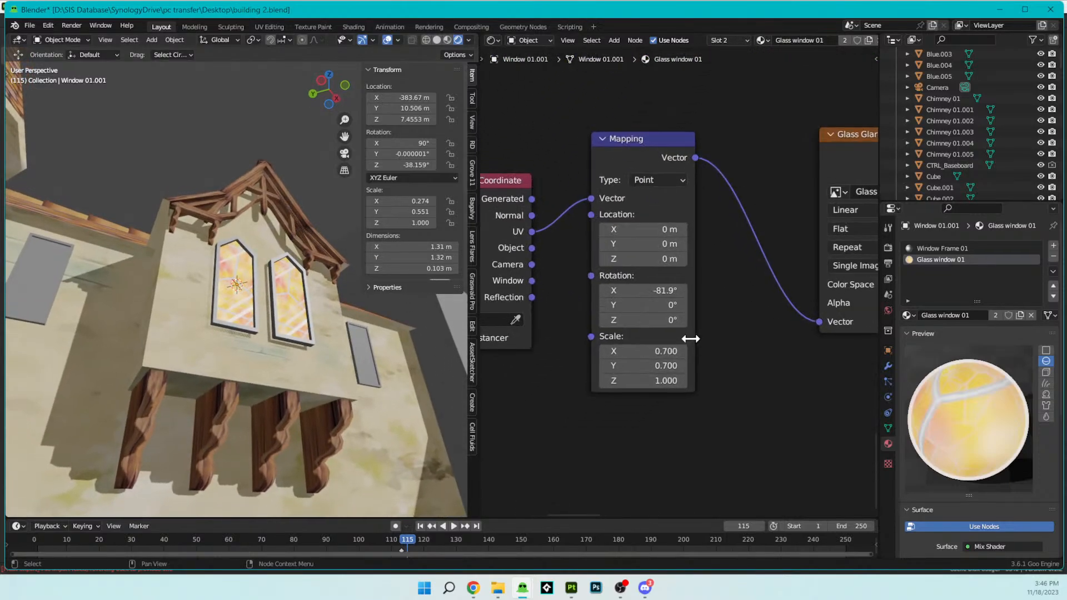
pyautogui.click(604, 351)
pyautogui.click(603, 362)
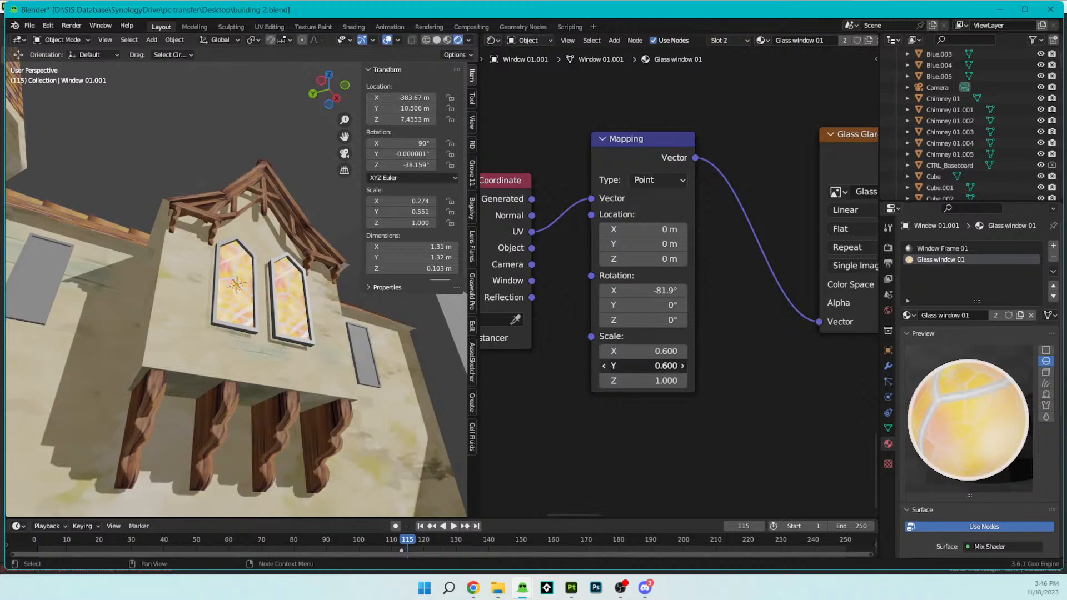
pyautogui.click(603, 362)
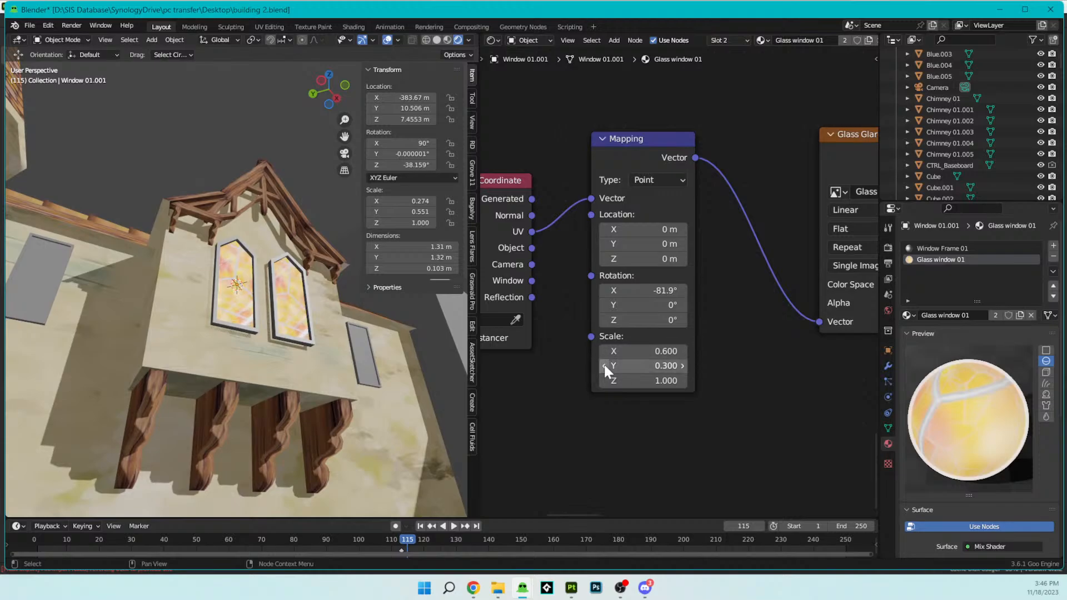
pyautogui.click(604, 351)
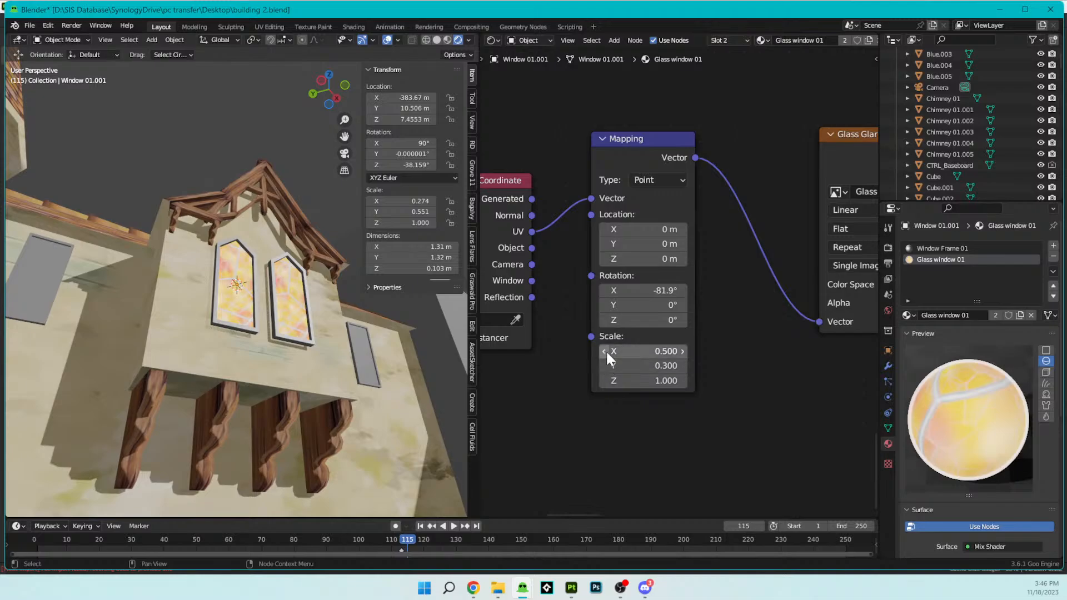
pyautogui.click(604, 351)
pyautogui.click(604, 351)
pyautogui.scroll(3, 412, 377)
pyautogui.moveTo(412, 378); pyautogui.dragTo(368, 351, button='middle')
# - Lower the Glossy BSDF roughness to about 0.385 and check the windows from another angle
pyautogui.scroll(-5, 772, 246)
pyautogui.moveTo(800, 250); pyautogui.dragTo(503, 325, button='middle')
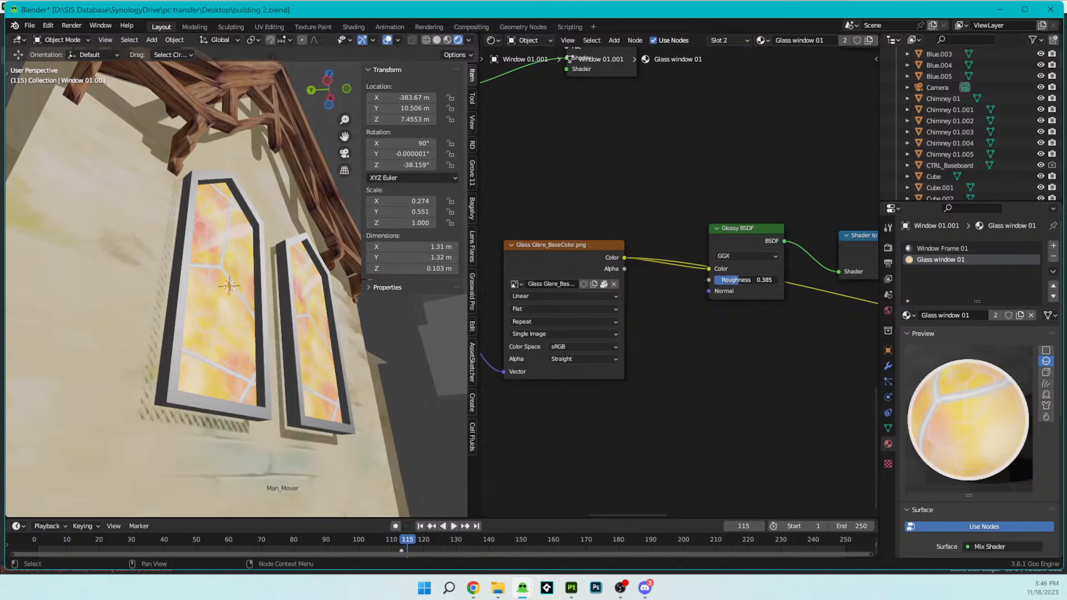
pyautogui.moveTo(261, 411); pyautogui.dragTo(342, 389, button='middle')
# - Try connecting the Glass Glare texture's color to the Emission node of the shader group just above it, and undo the link
pyautogui.scroll(-2, 844, 302)
pyautogui.scroll(-5, 845, 303)
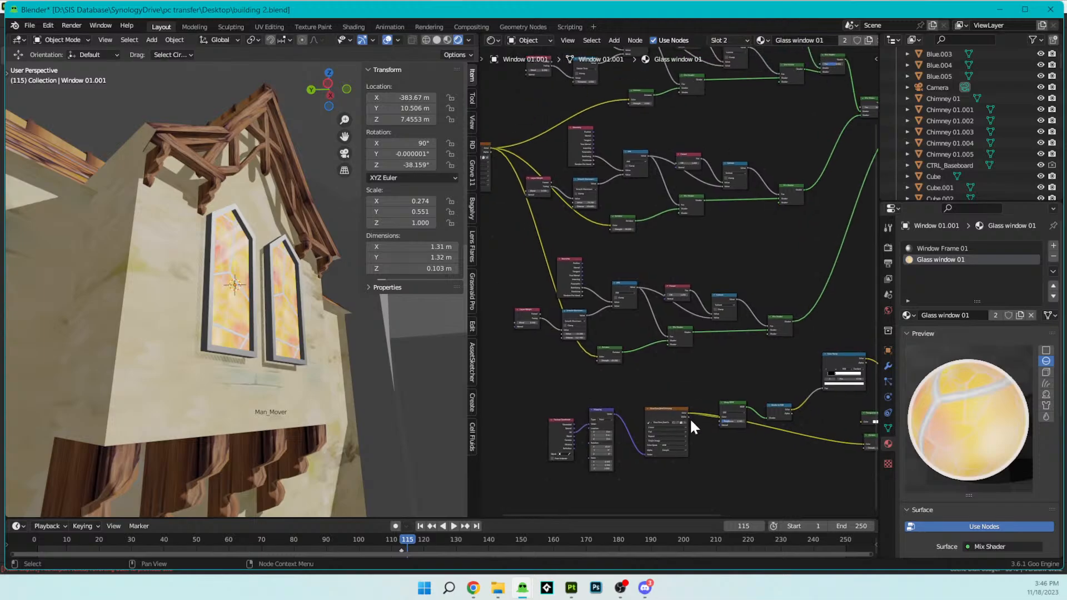
pyautogui.moveTo(687, 416); pyautogui.dragTo(594, 358)
pyautogui.moveTo(325, 385)
pyautogui.mouseDown(button='middle')
pyautogui.moveTo(339, 378)
pyautogui.moveTo(349, 319)
pyautogui.moveTo(312, 442)
pyautogui.moveTo(322, 383)
pyautogui.moveTo(333, 382)
pyautogui.mouseUp(button='middle')
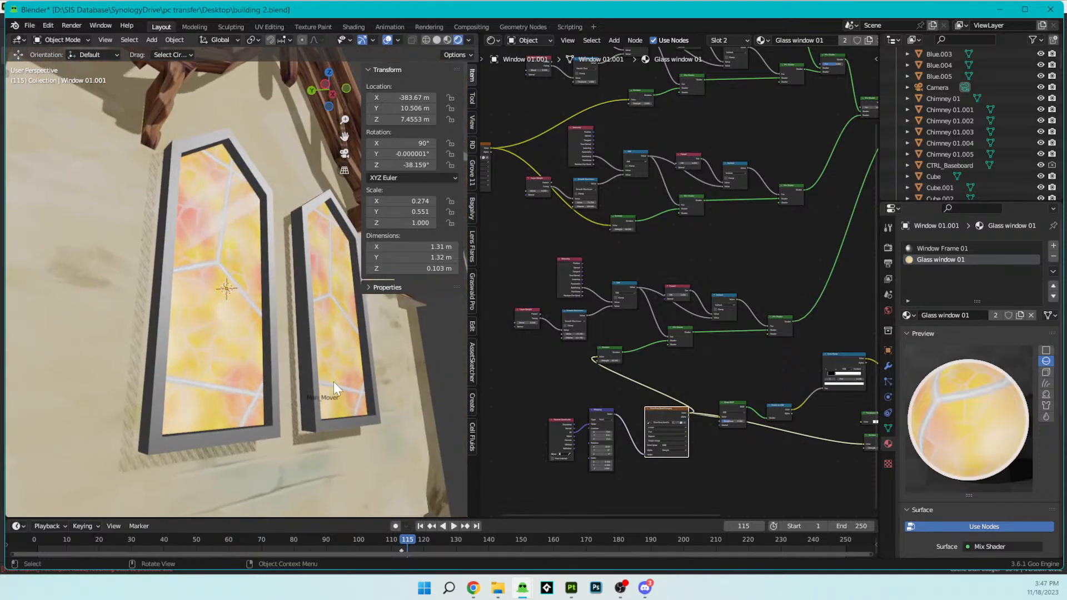
pyautogui.hotkey('ctrl', 'z')
# - Move the glare Color Ramp's white stop to position 0.032 and view both windows from farther away
pyautogui.scroll(4, 765, 442)
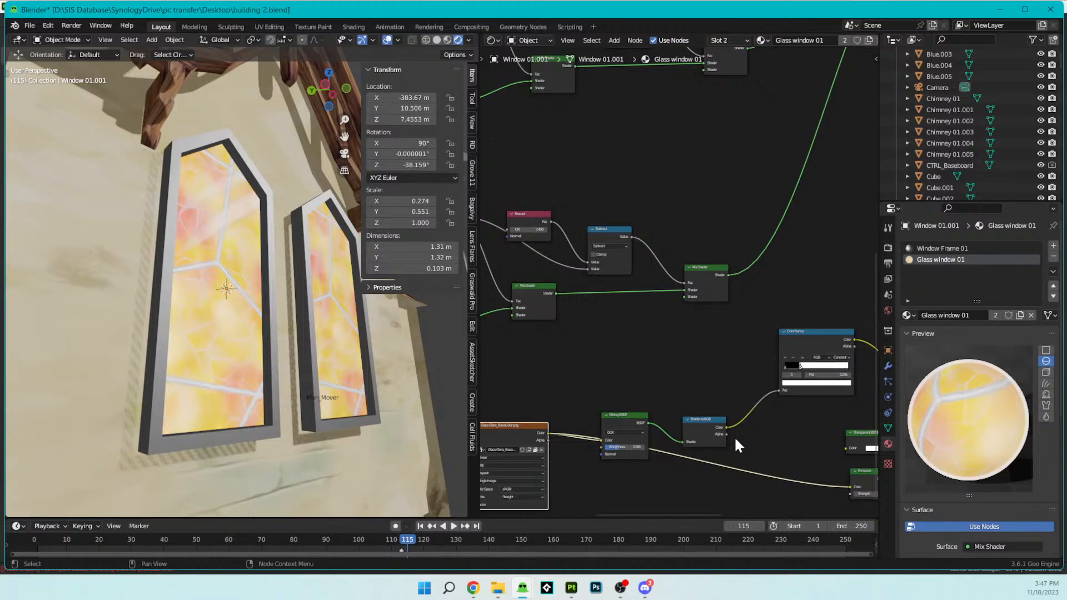
pyautogui.moveTo(810, 428); pyautogui.dragTo(738, 446, button='middle')
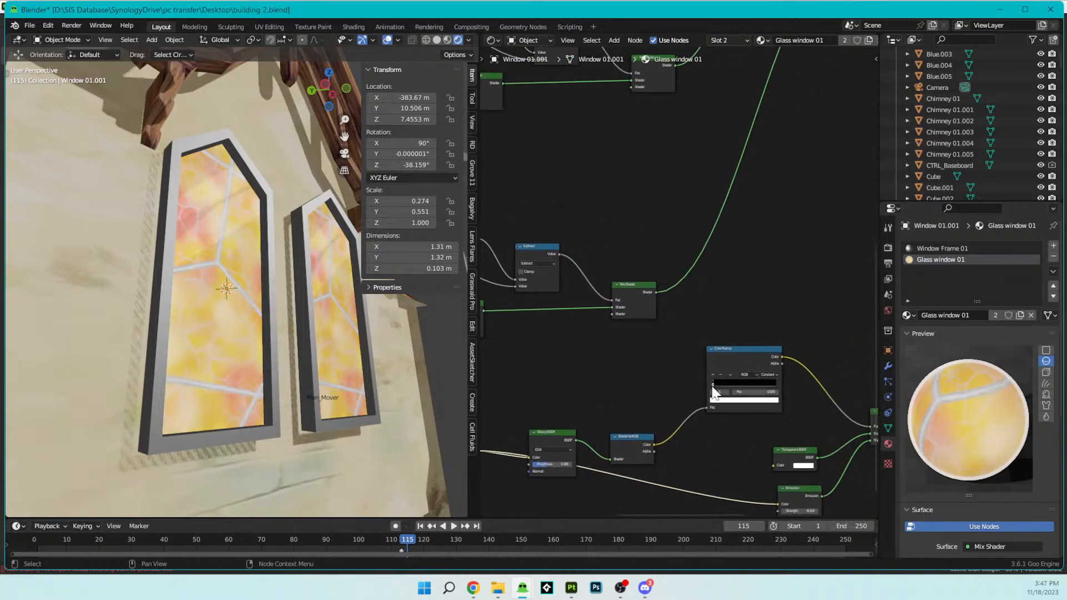
pyautogui.moveTo(721, 390)
pyautogui.mouseDown()
pyautogui.moveTo(705, 392)
pyautogui.moveTo(776, 393)
pyautogui.moveTo(723, 396)
pyautogui.mouseUp()
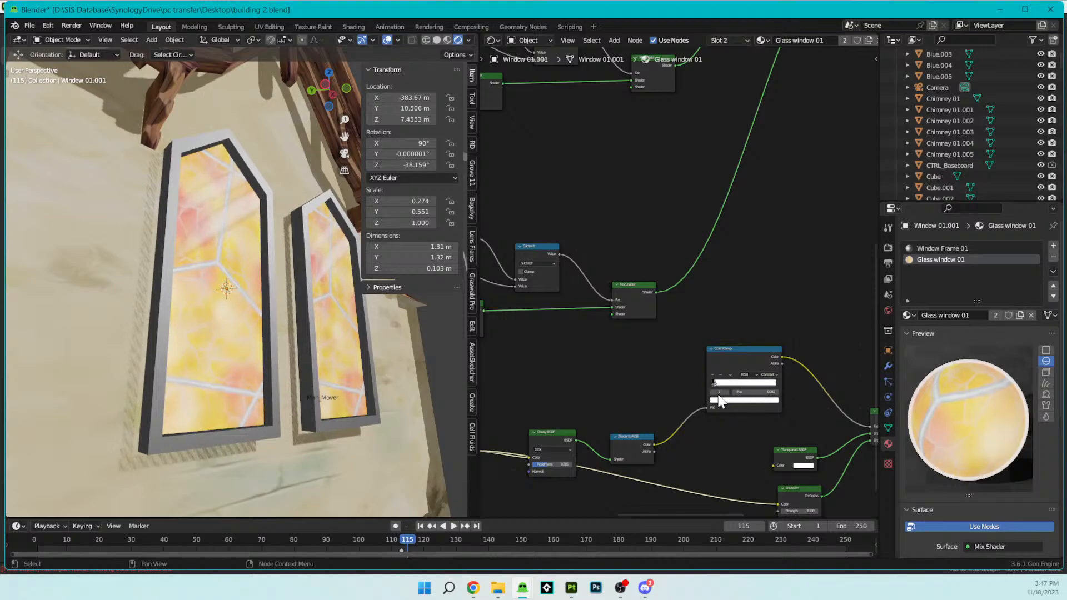
pyautogui.moveTo(261, 389); pyautogui.dragTo(311, 390, button='middle')
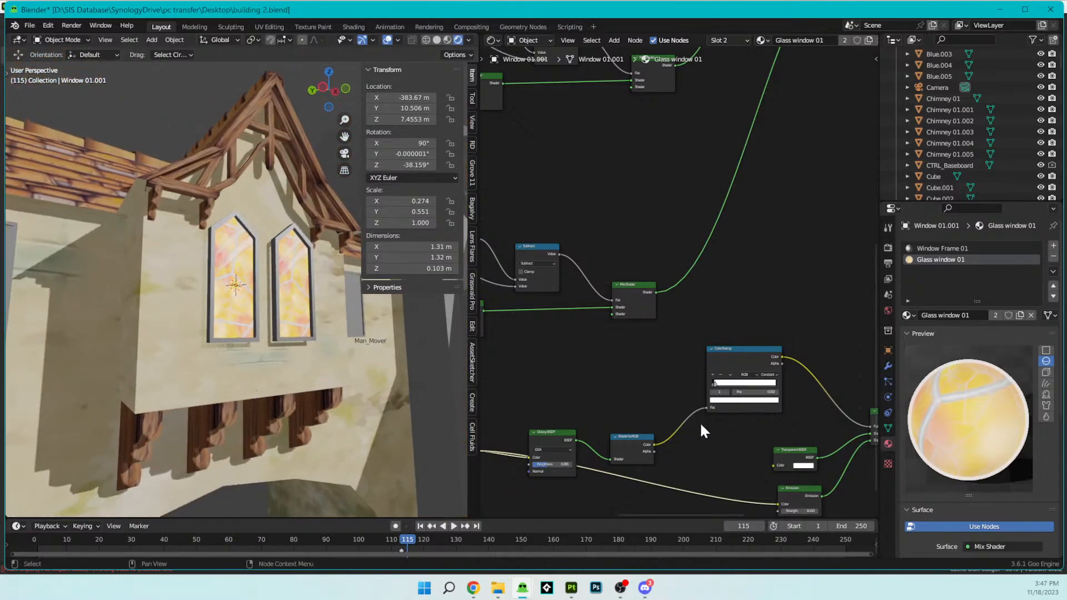
# - Set the glare Emission node's strength to 34.3 and check the reflections from below
pyautogui.scroll(-2, 686, 420)
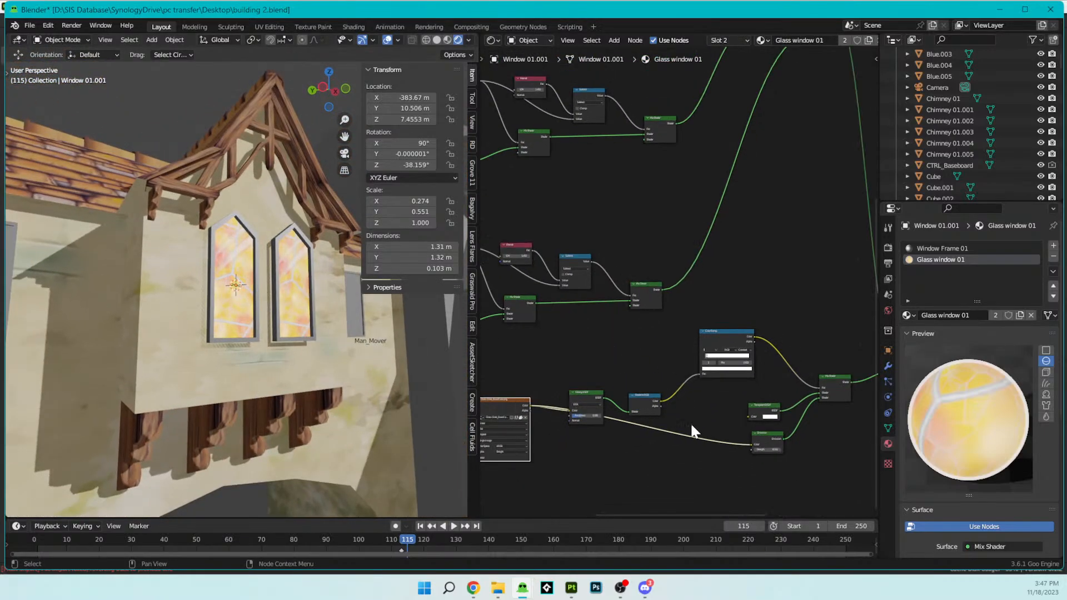
pyautogui.scroll(4, 685, 419)
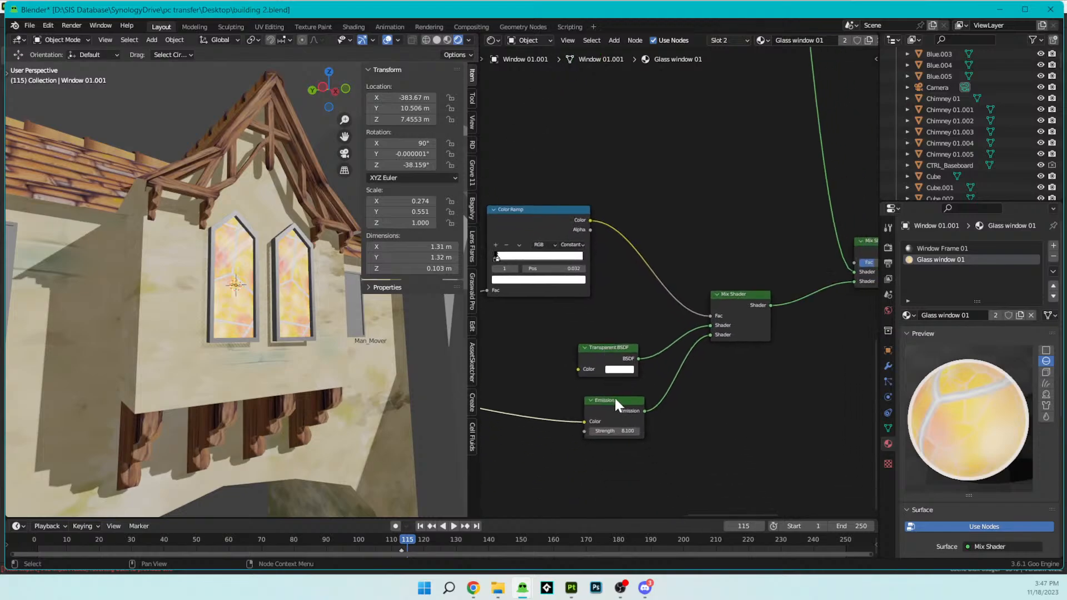
pyautogui.moveTo(616, 430); pyautogui.dragTo(613, 429)
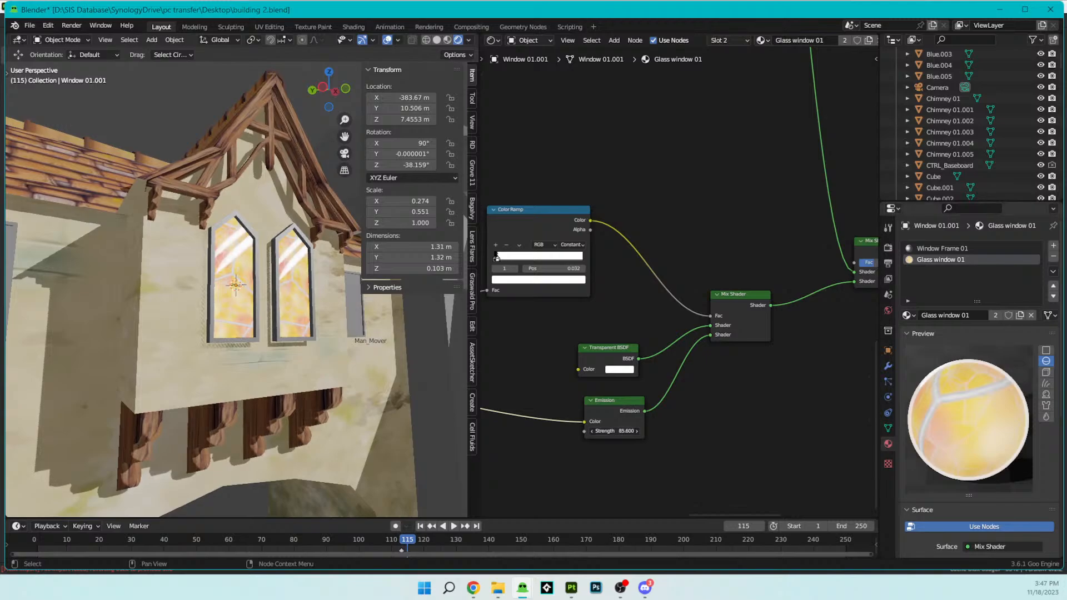
pyautogui.moveTo(295, 461); pyautogui.dragTo(292, 329, button='middle')
pyautogui.scroll(5, 294, 330)
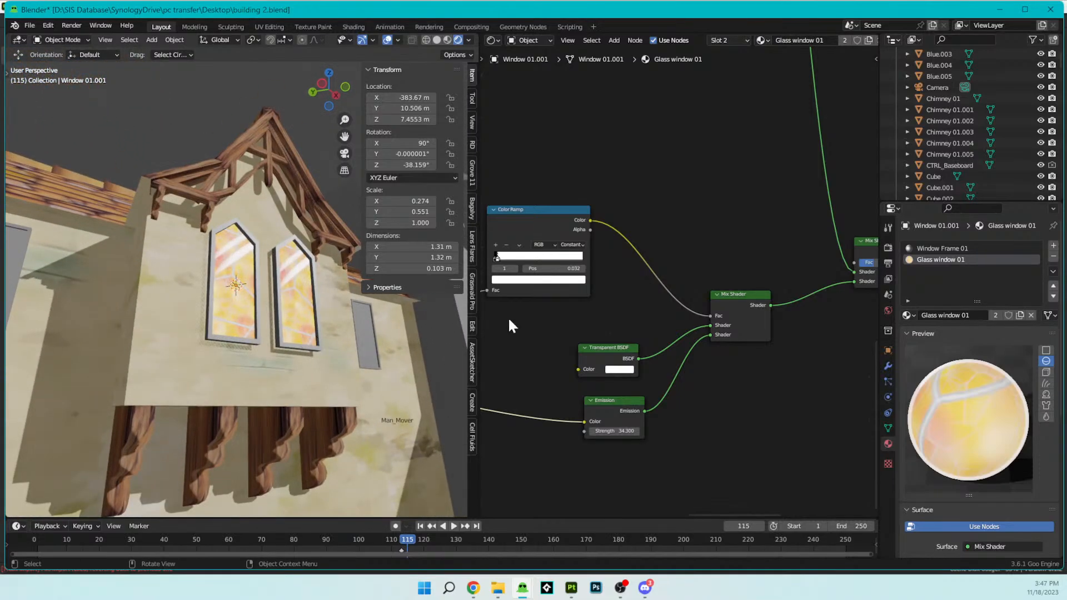
# - Set the glare Mapping node's X and Y scale to 0.400 and its X rotation to -84.6°
pyautogui.moveTo(525, 323); pyautogui.dragTo(827, 335, button='middle')
pyautogui.moveTo(545, 392); pyautogui.dragTo(708, 367, button='middle')
pyautogui.scroll(1, 588, 386)
pyautogui.moveTo(631, 377); pyautogui.dragTo(752, 350, button='middle')
pyautogui.scroll(2, 667, 395)
pyautogui.scroll(2, 685, 384)
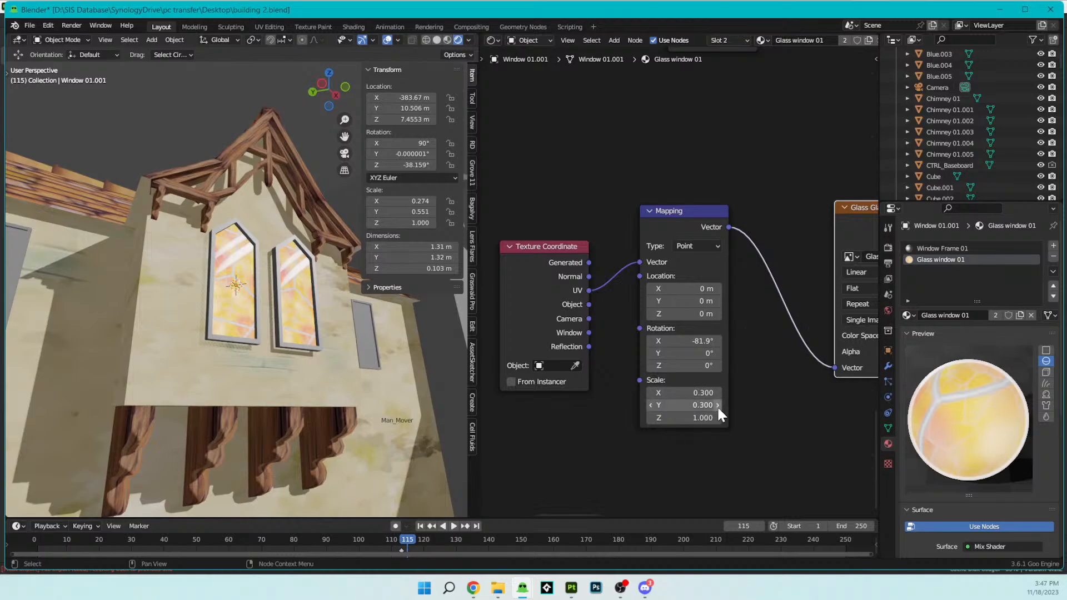
pyautogui.click(716, 405)
pyautogui.click(716, 392)
pyautogui.moveTo(292, 388)
pyautogui.mouseDown(button='middle')
pyautogui.moveTo(342, 372)
pyautogui.moveTo(344, 396)
pyautogui.moveTo(298, 392)
pyautogui.moveTo(300, 402)
pyautogui.mouseUp(button='middle')
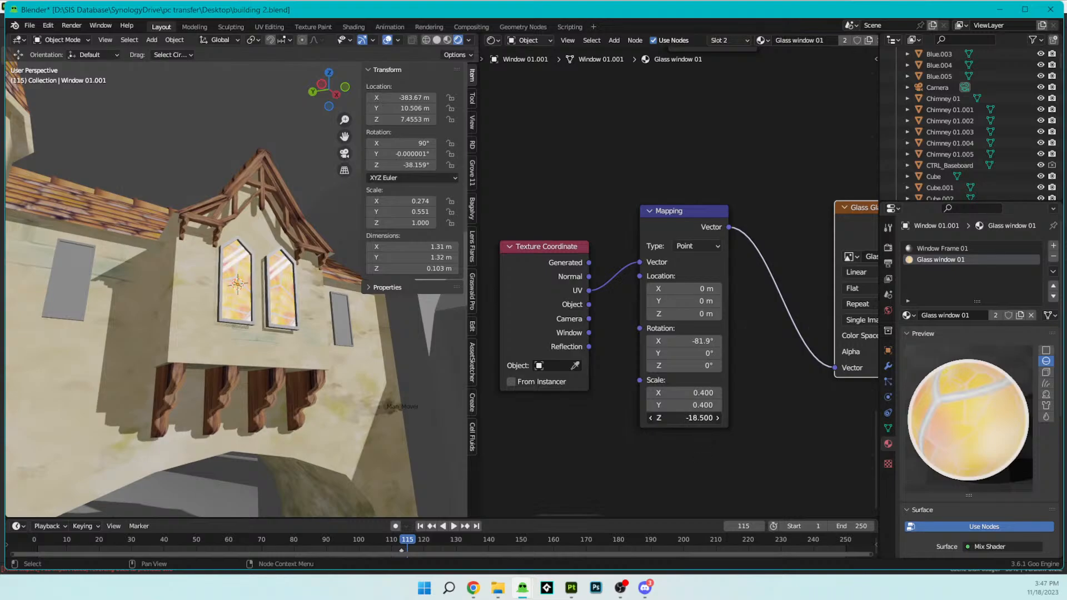
pyautogui.rightClick(689, 418)
pyautogui.moveTo(692, 341)
pyautogui.mouseDown()
pyautogui.moveTo(674, 341)
pyautogui.moveTo(689, 341)
pyautogui.mouseUp()
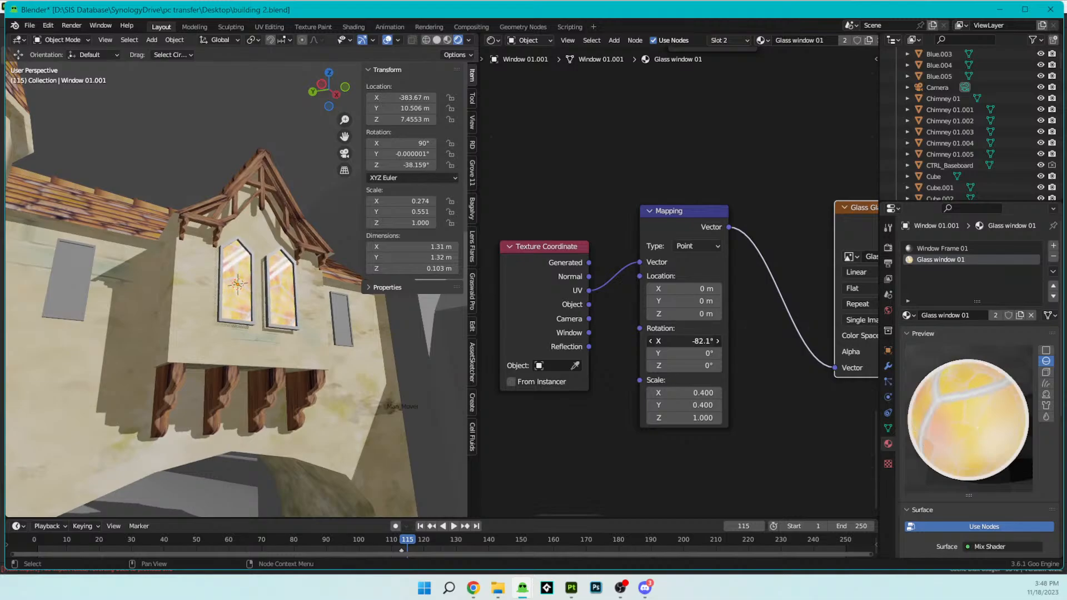
# - Select the Sun light, rotate it -43.8° about the global Z axis, and check the lighting on the windows
pyautogui.scroll(-10, 286, 382)
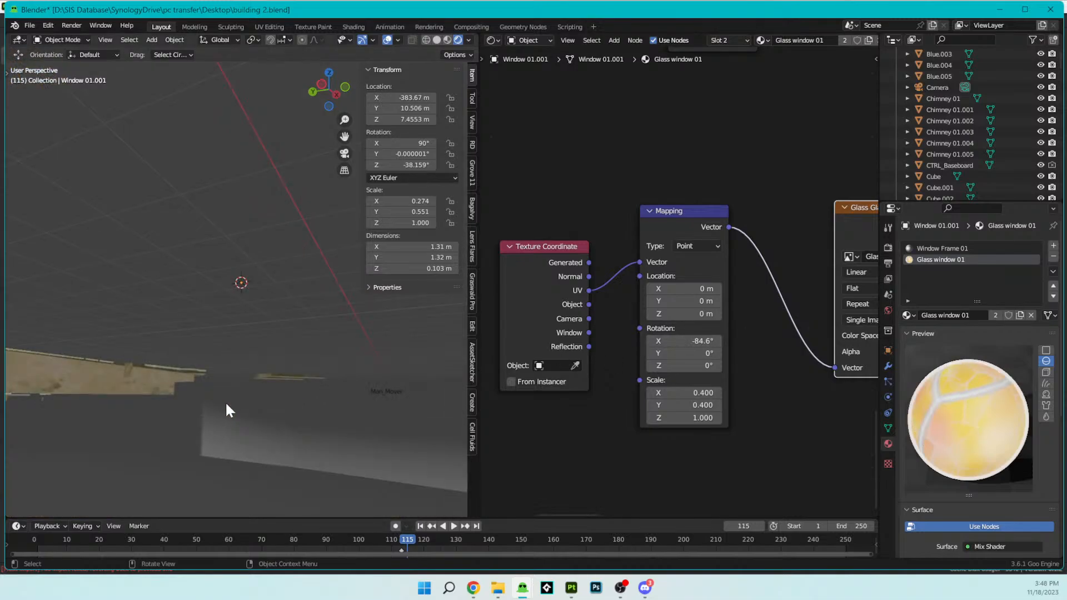
pyautogui.scroll(5, 295, 395)
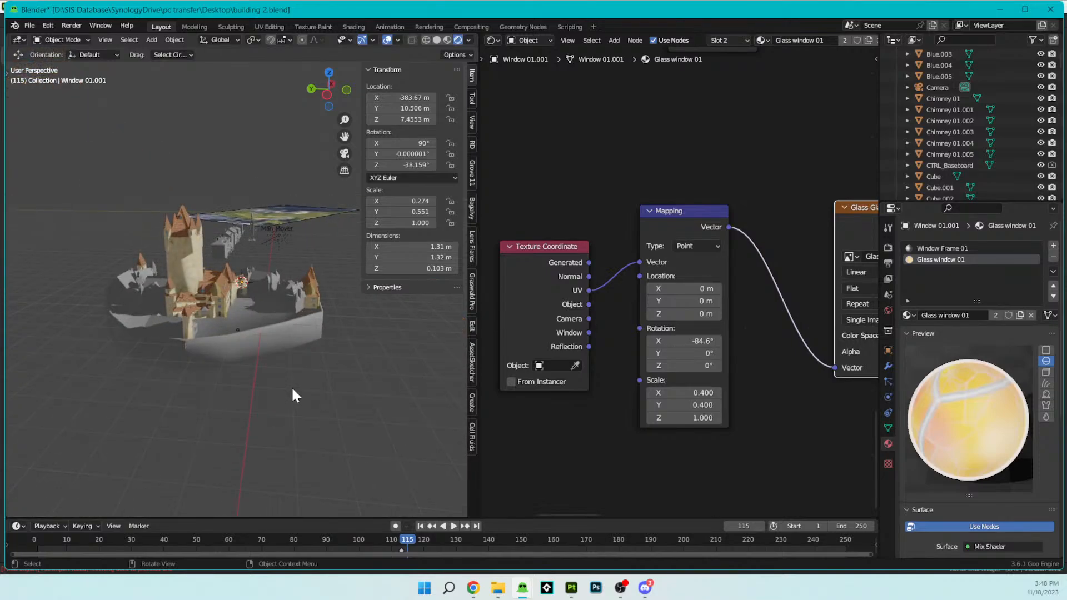
pyautogui.click(322, 224)
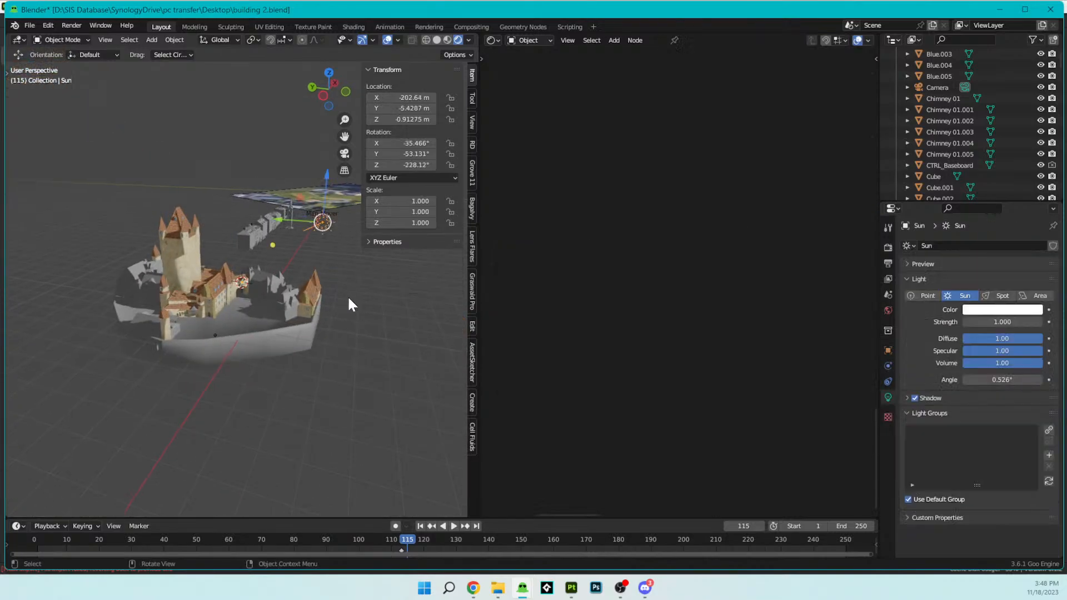
pyautogui.scroll(5, 348, 298)
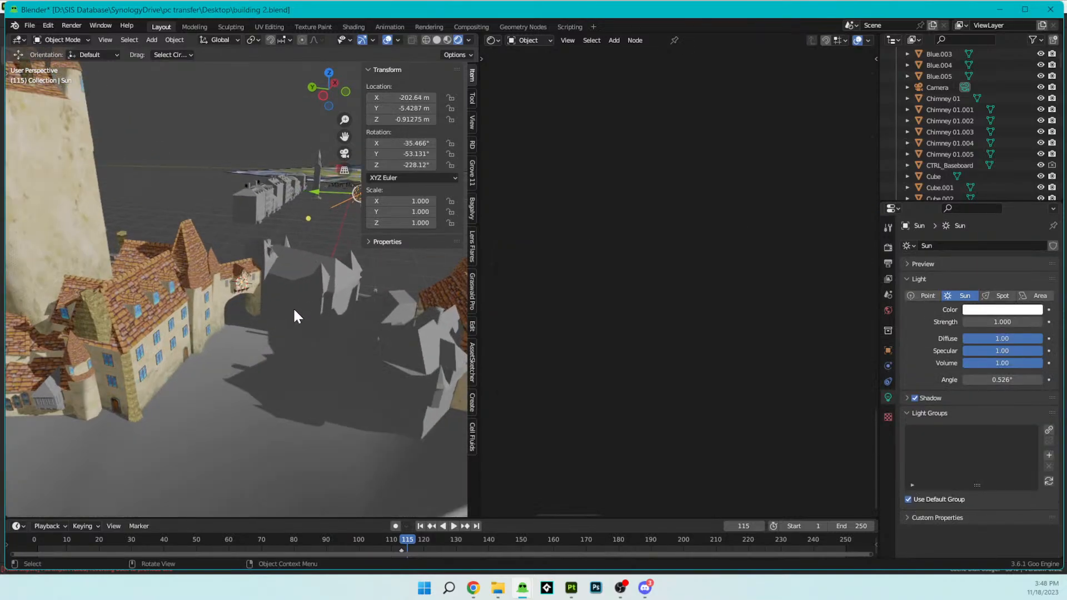
pyautogui.press('r')
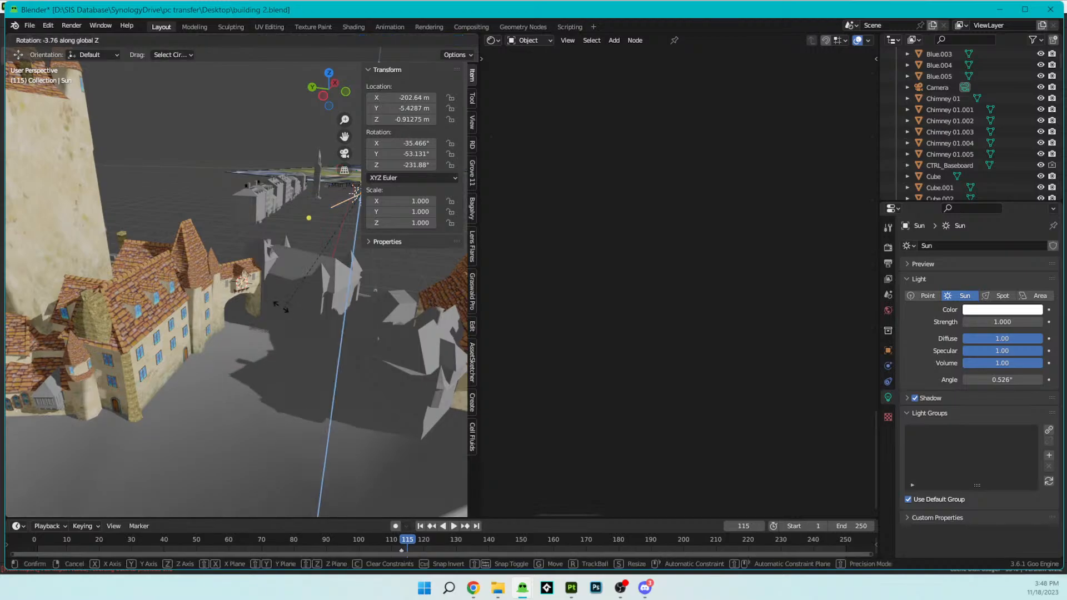
pyautogui.click(253, 283)
pyautogui.scroll(5, 268, 312)
pyautogui.scroll(4, 269, 311)
pyautogui.moveTo(256, 293)
pyautogui.mouseDown(button='middle')
pyautogui.moveTo(219, 220)
pyautogui.moveTo(257, 238)
pyautogui.moveTo(305, 215)
pyautogui.moveTo(280, 261)
pyautogui.moveTo(245, 251)
pyautogui.moveTo(273, 303)
pyautogui.mouseUp(button='middle')
pyautogui.scroll(-3, 236, 228)
pyautogui.scroll(-4, 237, 228)
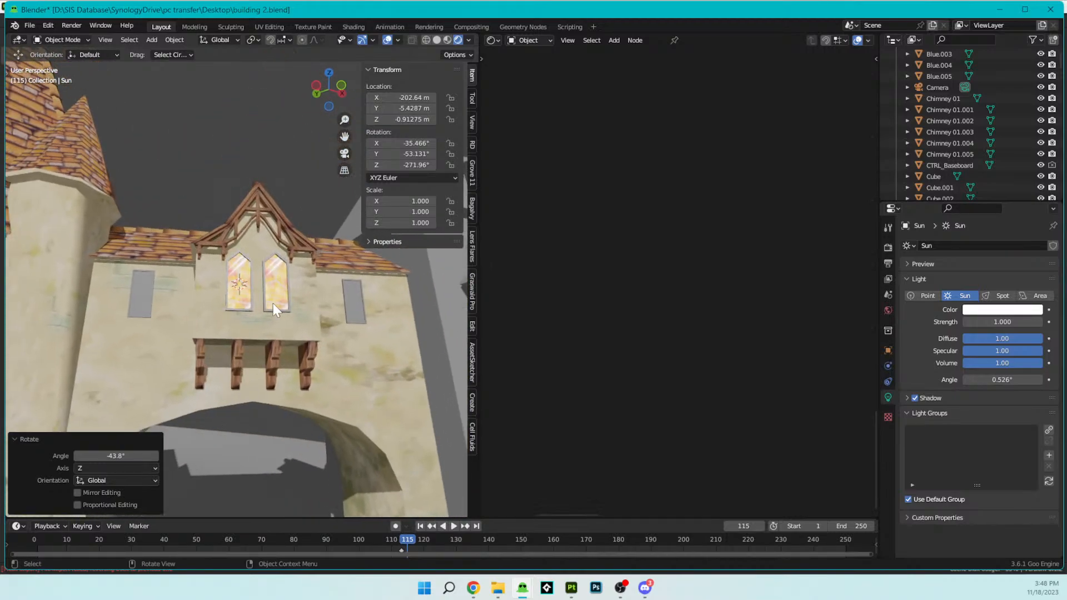
pyautogui.press('r')
pyautogui.press('z')
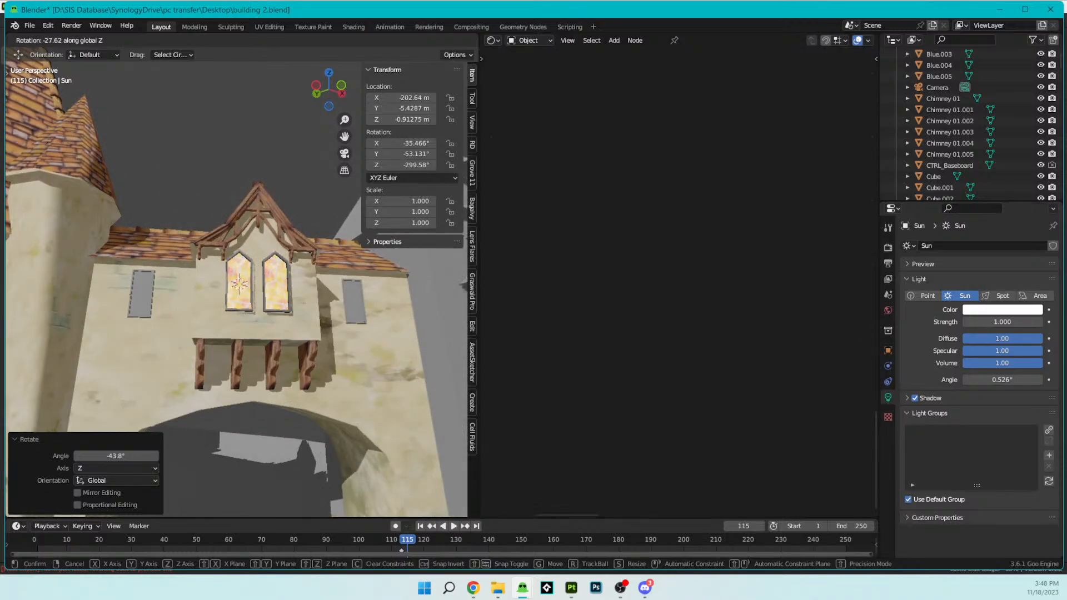
pyautogui.press('Escape')
# - Undo the Sun light's Z rotation and look at the two windows up close from below
pyautogui.moveTo(70, 435); pyautogui.dragTo(233, 287, button='middle')
pyautogui.scroll(9, 333, 349)
pyautogui.scroll(1, 268, 300)
pyautogui.scroll(4, 268, 300)
pyautogui.scroll(-1, 266, 294)
pyautogui.hotkey('ctrl', 'z')
pyautogui.scroll(4, 265, 294)
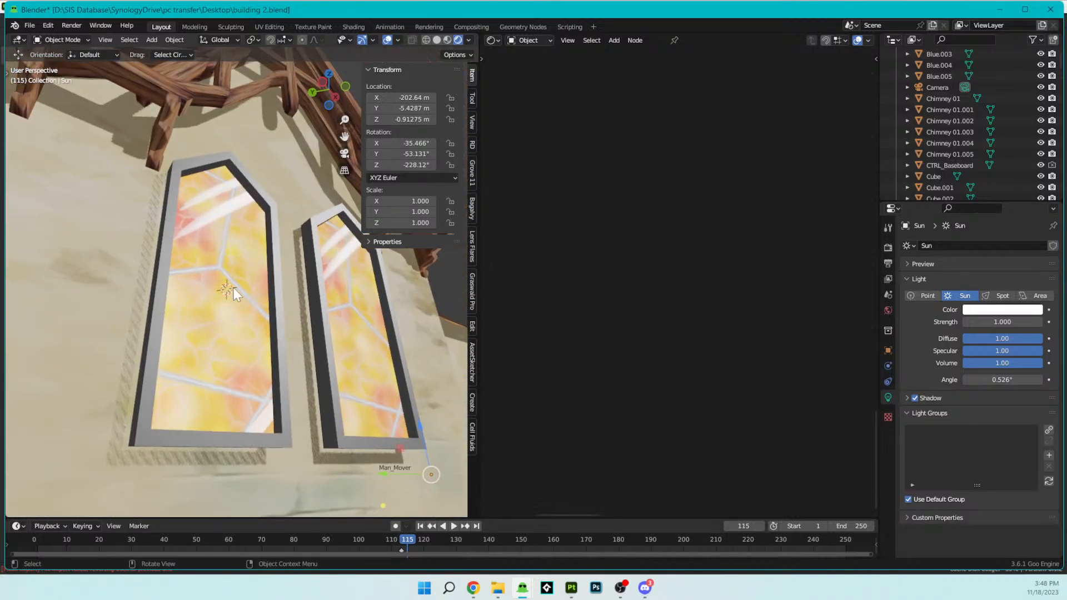
# - Select the window and connect the color of the image texture feeding the upper shader groups to the Glossy BSDF's color
pyautogui.click(234, 287)
pyautogui.scroll(-6, 647, 290)
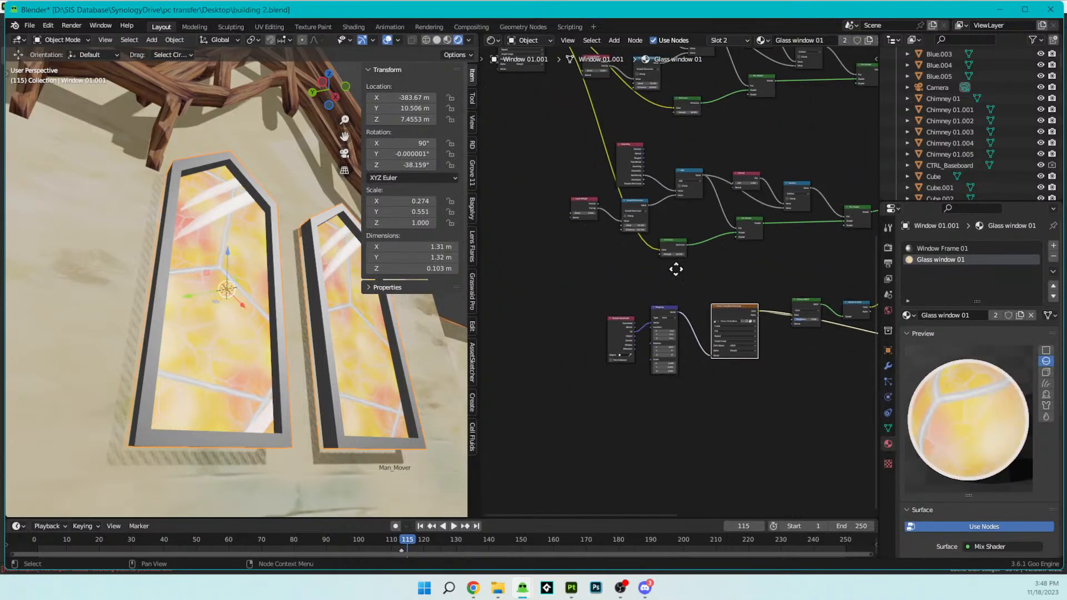
pyautogui.moveTo(532, 73); pyautogui.dragTo(721, 354)
pyautogui.moveTo(699, 389); pyautogui.dragTo(752, 344)
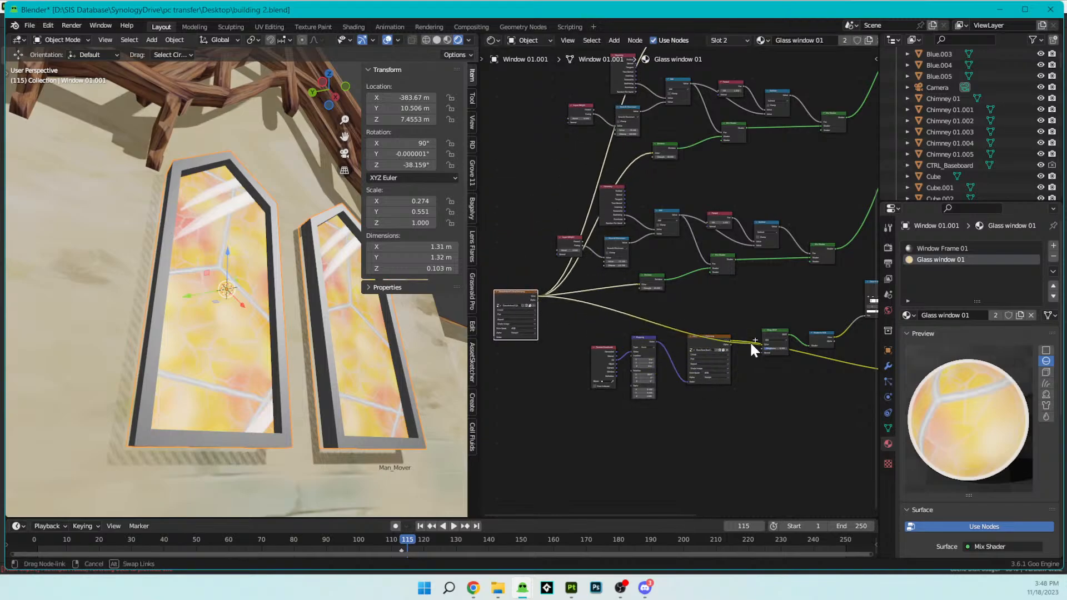
pyautogui.scroll(1, 813, 392)
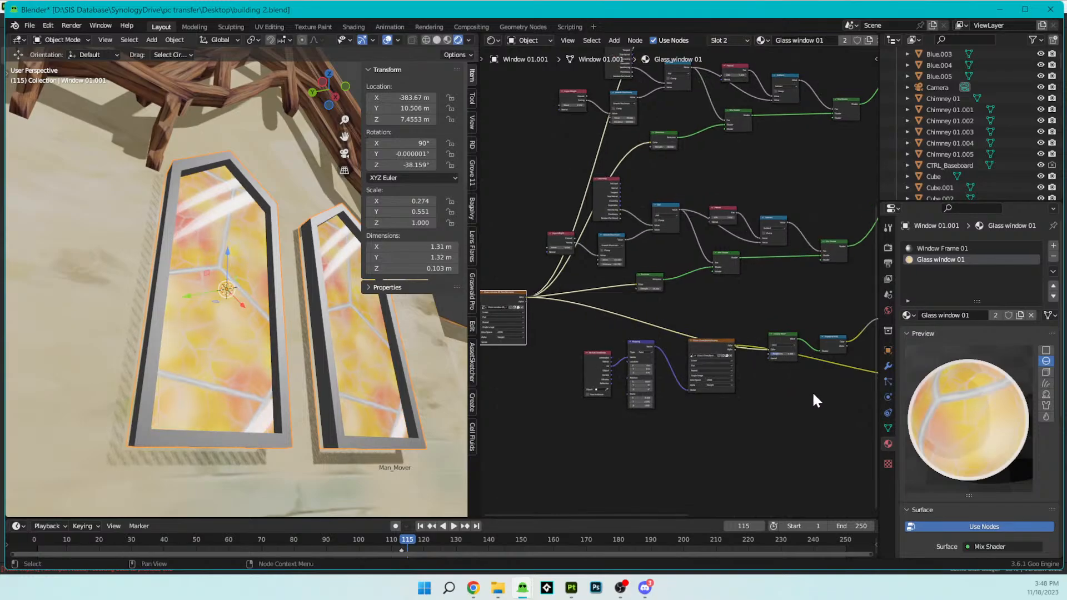
# - Disconnect the Glass Glare texture's color from the glare Emission node and inspect the window glass up close
pyautogui.moveTo(319, 345)
pyautogui.mouseDown(button='middle')
pyautogui.moveTo(355, 316)
pyautogui.moveTo(354, 332)
pyautogui.moveTo(330, 317)
pyautogui.moveTo(316, 358)
pyautogui.mouseUp(button='middle')
pyautogui.moveTo(854, 379); pyautogui.dragTo(684, 346, button='middle')
pyautogui.moveTo(769, 351); pyautogui.dragTo(747, 349)
pyautogui.scroll(3, 374, 375)
pyautogui.moveTo(373, 378); pyautogui.dragTo(316, 378, button='middle')
pyautogui.scroll(5, 708, 359)
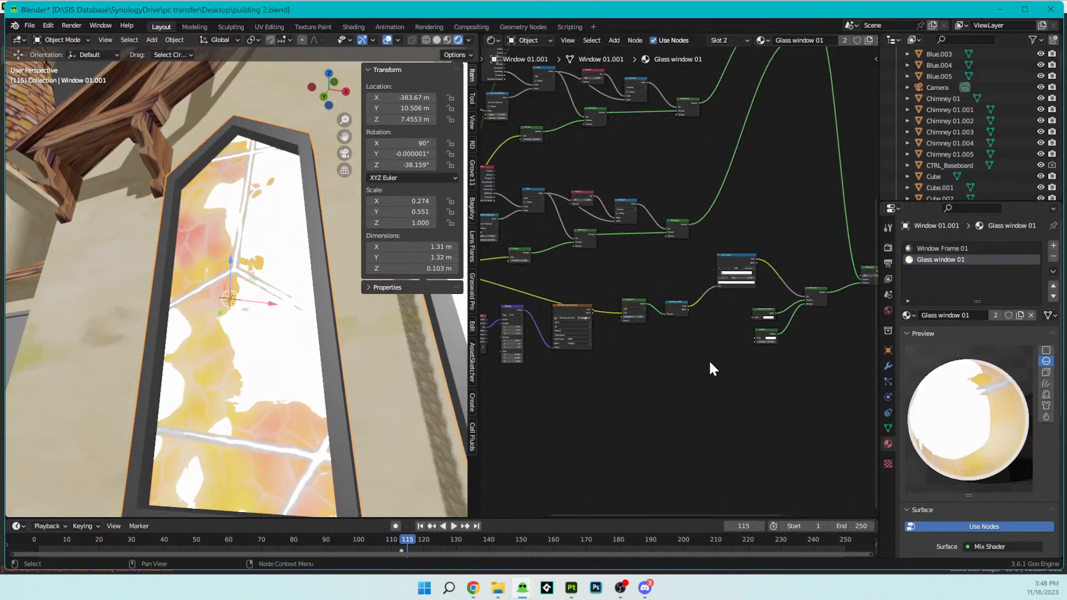
# - Bring up the list of input nodes to add beside the Glass Glare texture and the Glossy BSDF
pyautogui.moveTo(638, 295); pyautogui.dragTo(605, 342)
pyautogui.moveTo(729, 282); pyautogui.dragTo(702, 270)
pyautogui.hotkey('shift', 'a')
pyautogui.moveTo(721, 345)
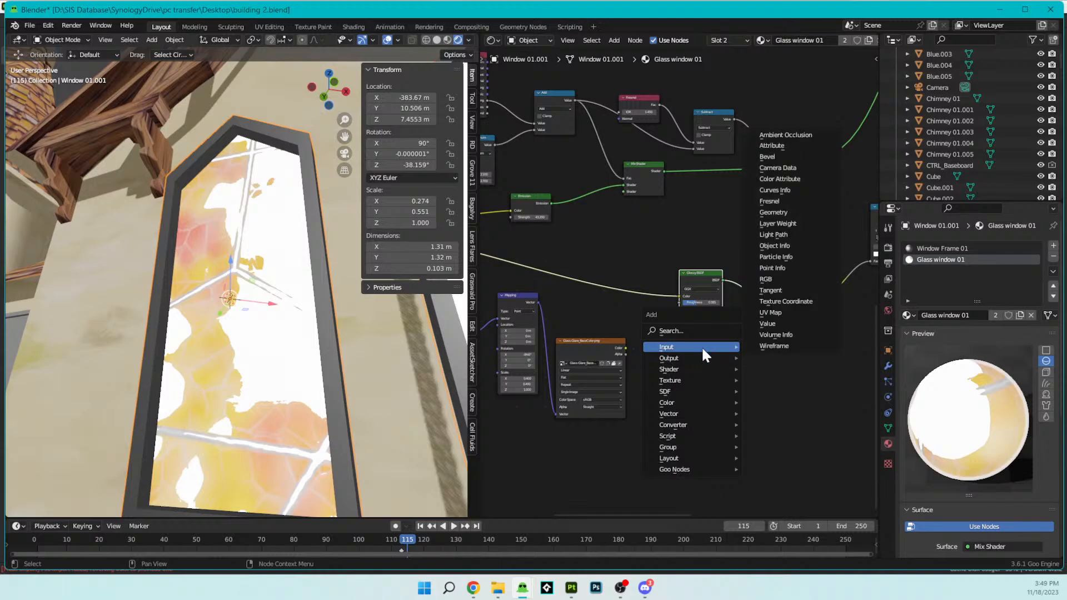
# - Insert a Mix Shader between the Glossy BSDF and the Shader to RGB node in the Glass window 01 material
pyautogui.moveTo(696, 367)
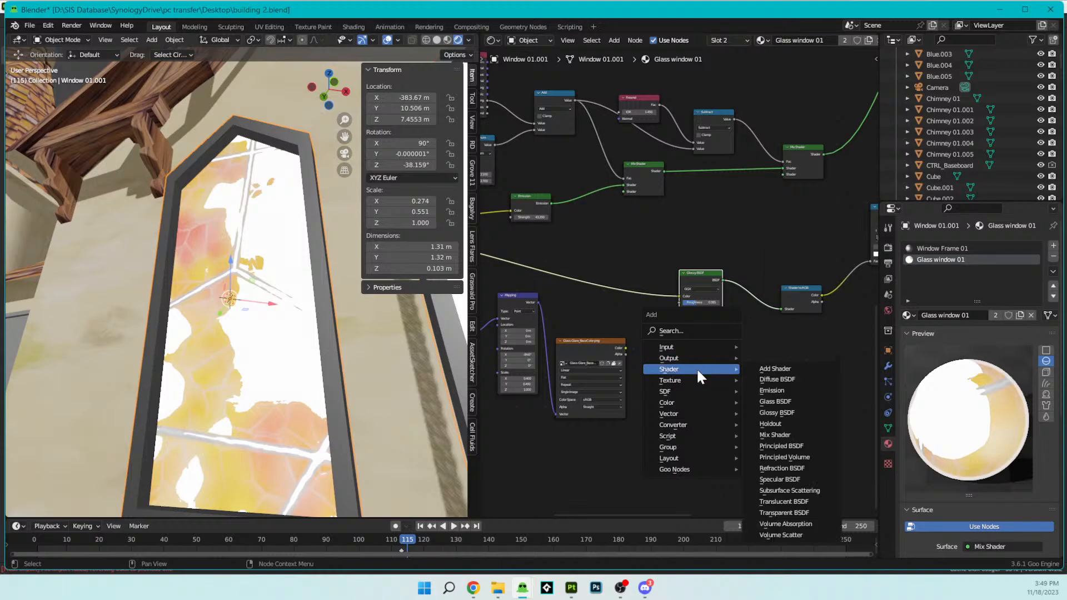
pyautogui.click(774, 435)
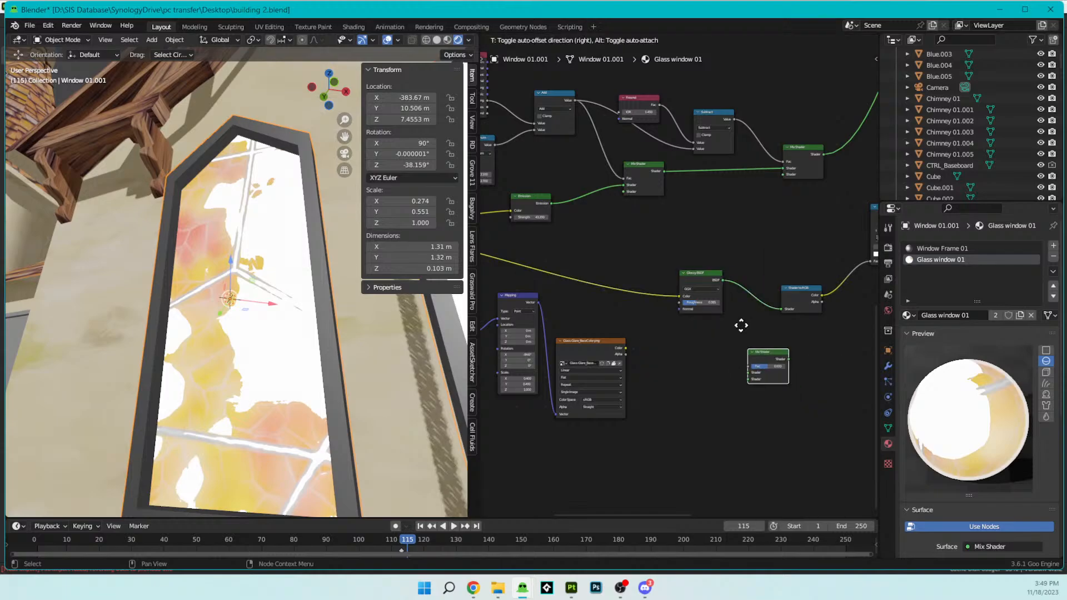
pyautogui.click(731, 283)
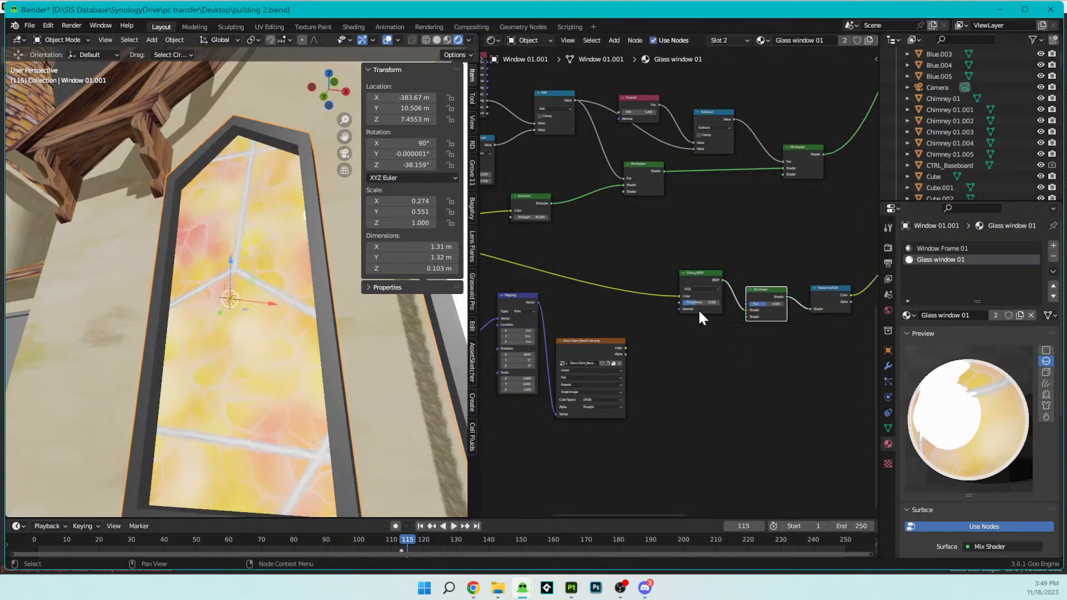
# - Duplicate the Glossy BSDF, link the copy to the Mix Shader's second shader input and feed its color from Glass Glare_BaseColor.png
pyautogui.moveTo(626, 348); pyautogui.dragTo(661, 350)
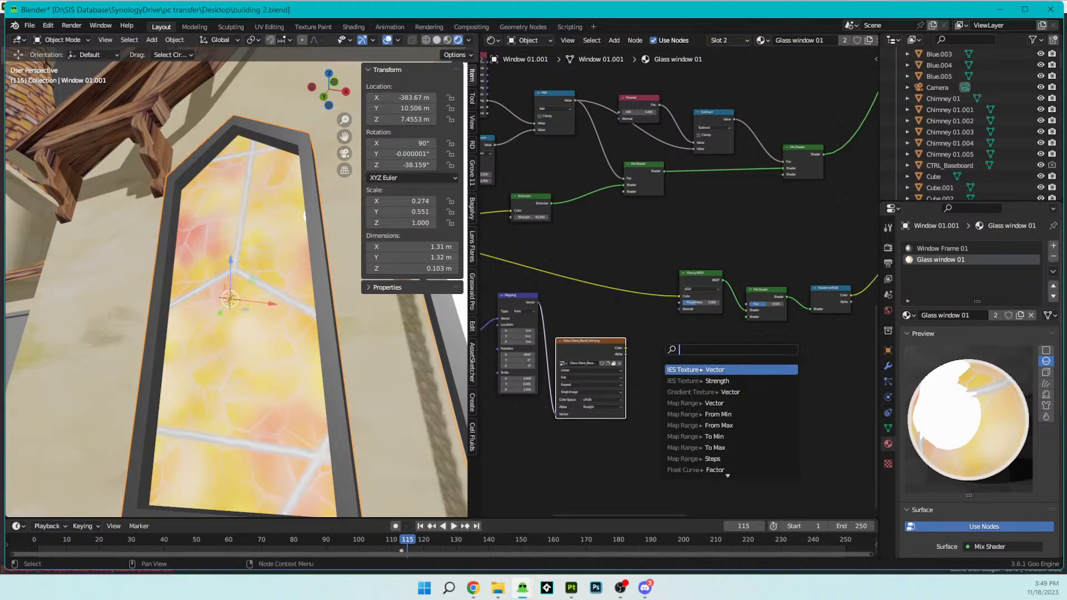
pyautogui.click(699, 270)
pyautogui.scroll(2, 698, 267)
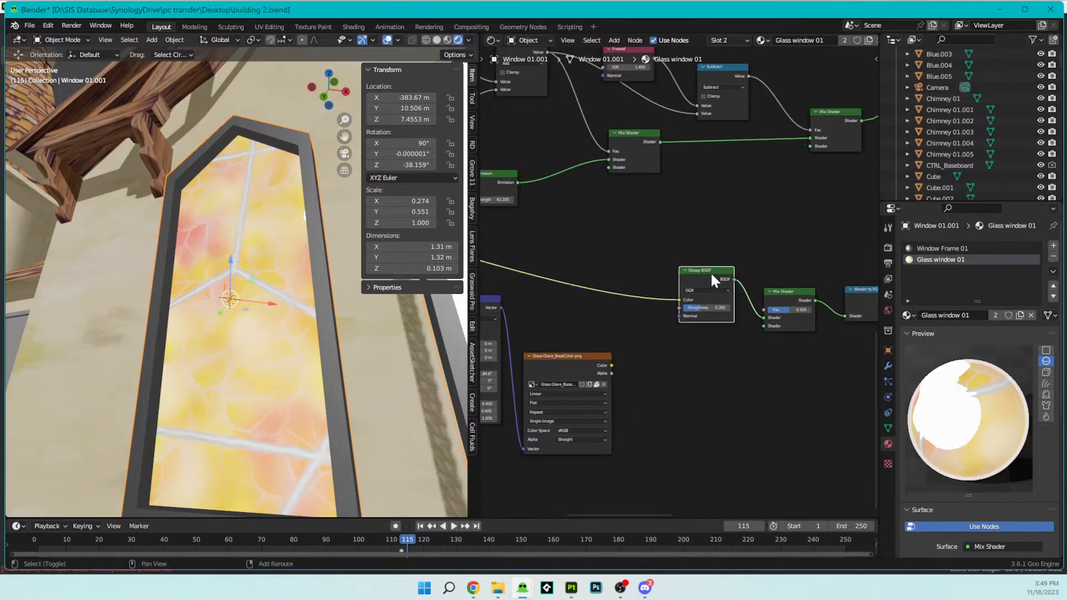
pyautogui.hotkey('shift', 'd')
pyautogui.click(692, 352)
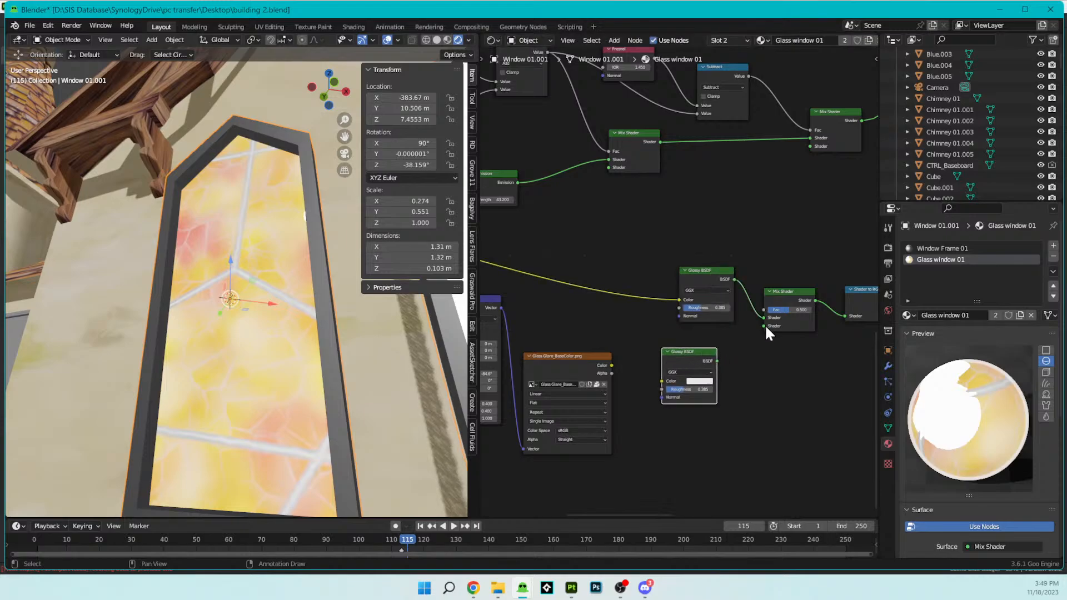
pyautogui.moveTo(765, 326); pyautogui.dragTo(722, 361)
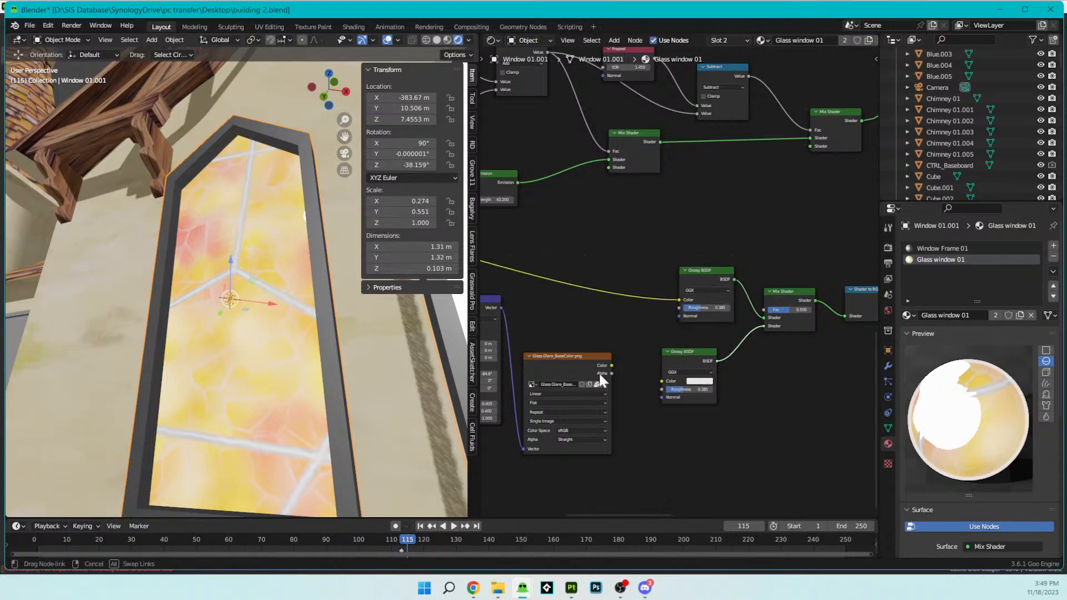
pyautogui.moveTo(611, 365); pyautogui.dragTo(636, 381)
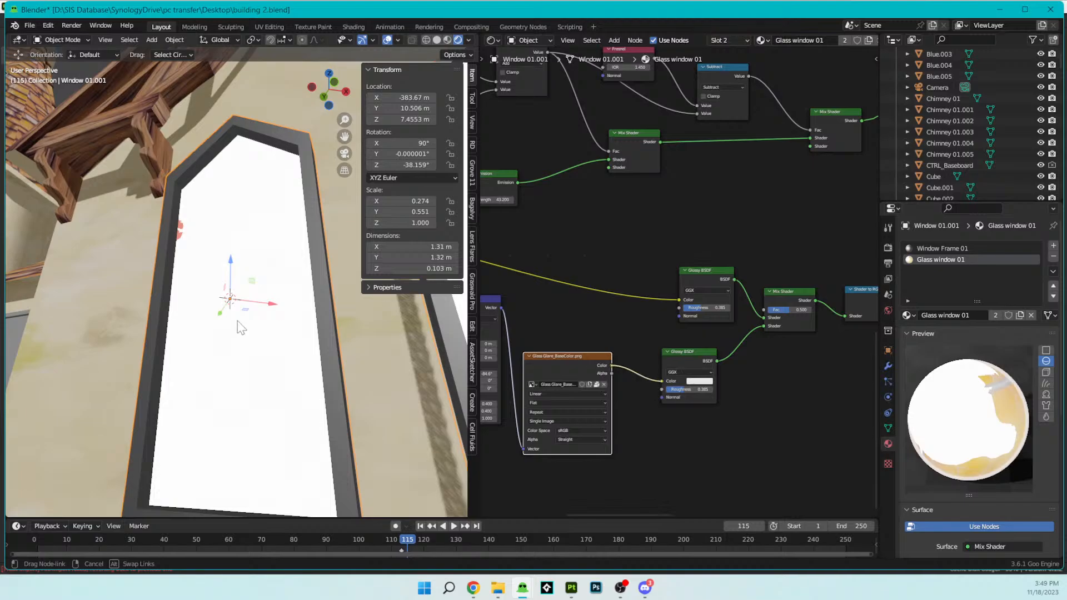
# - Try roughness values of 1.000 and 0.000 on the upper Glossy BSDF and compare the window glare
pyautogui.scroll(-3, 329, 375)
pyautogui.moveTo(332, 375); pyautogui.dragTo(389, 383, button='middle')
pyautogui.moveTo(702, 308); pyautogui.dragTo(727, 308)
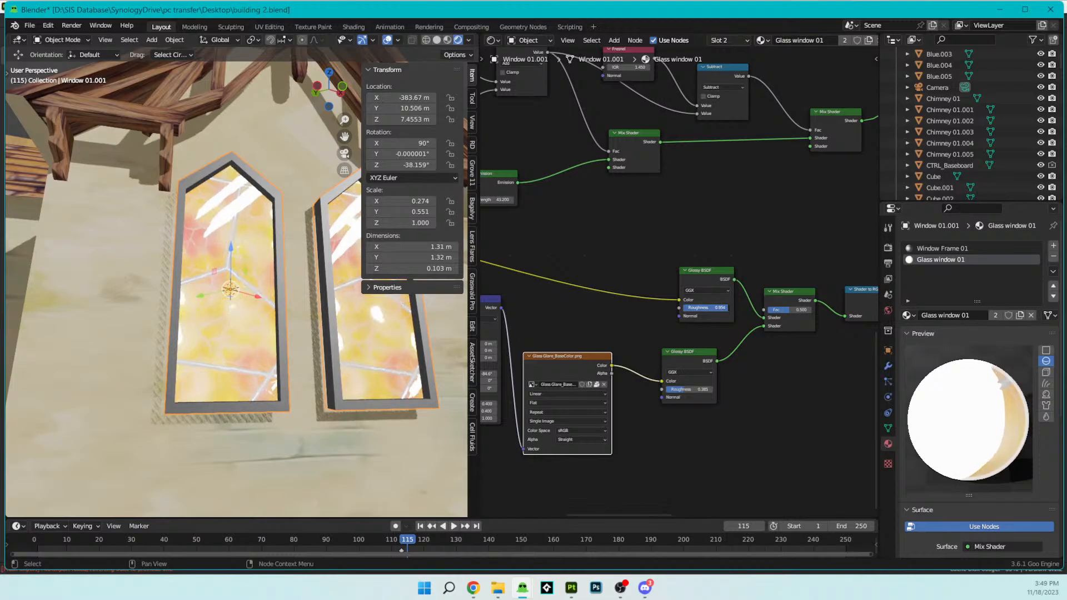
pyautogui.moveTo(414, 355)
pyautogui.mouseDown(button='middle')
pyautogui.moveTo(401, 365)
pyautogui.moveTo(387, 335)
pyautogui.moveTo(422, 332)
pyautogui.moveTo(444, 361)
pyautogui.moveTo(396, 385)
pyautogui.moveTo(302, 362)
pyautogui.moveTo(348, 368)
pyautogui.moveTo(422, 350)
pyautogui.mouseUp(button='middle')
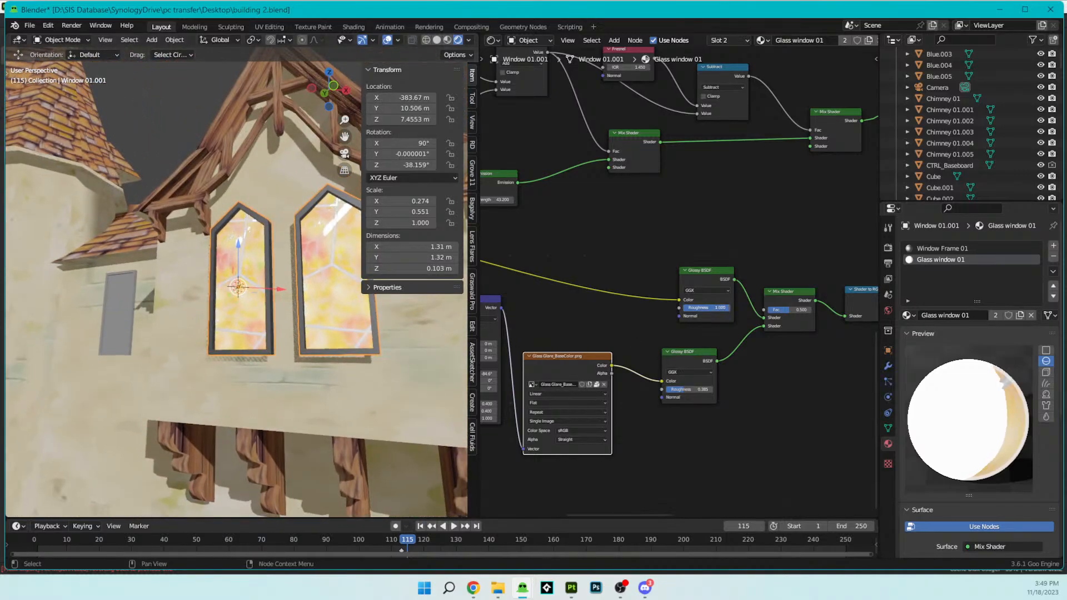
pyautogui.moveTo(728, 308); pyautogui.dragTo(684, 308)
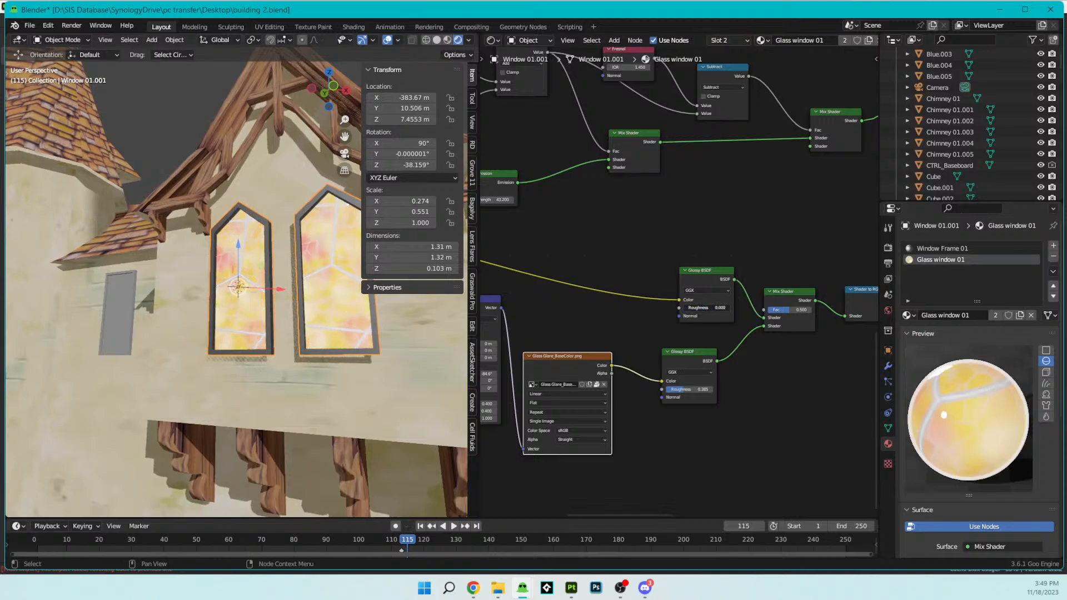
pyautogui.moveTo(415, 315); pyautogui.dragTo(382, 319, button='middle')
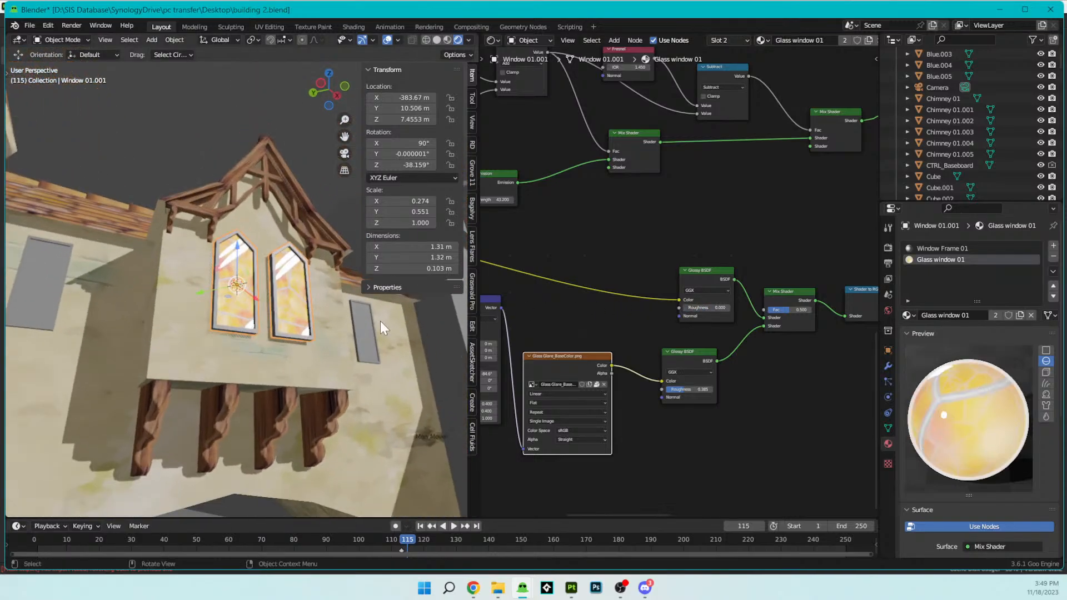
# - Try a higher roughness on the upper Glossy BSDF with the adjoining Mix Shader factor at 0.775
pyautogui.scroll(5, 382, 319)
pyautogui.moveTo(787, 308)
pyautogui.mouseDown()
pyautogui.moveTo(812, 308)
pyautogui.moveTo(788, 308)
pyautogui.mouseUp()
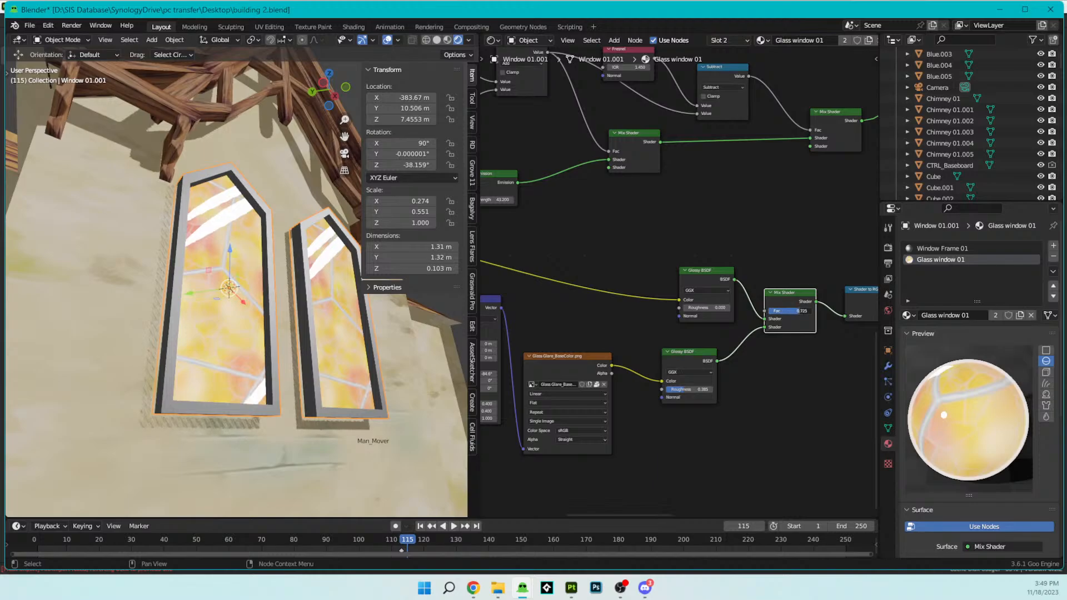
pyautogui.moveTo(687, 307); pyautogui.dragTo(720, 308)
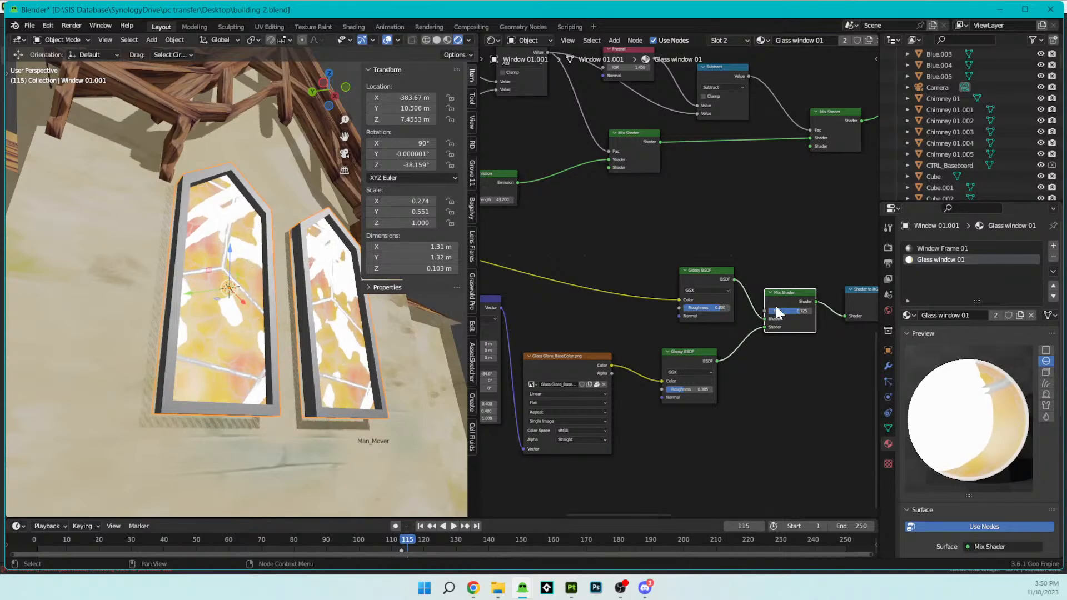
pyautogui.moveTo(802, 310); pyautogui.dragTo(800, 311)
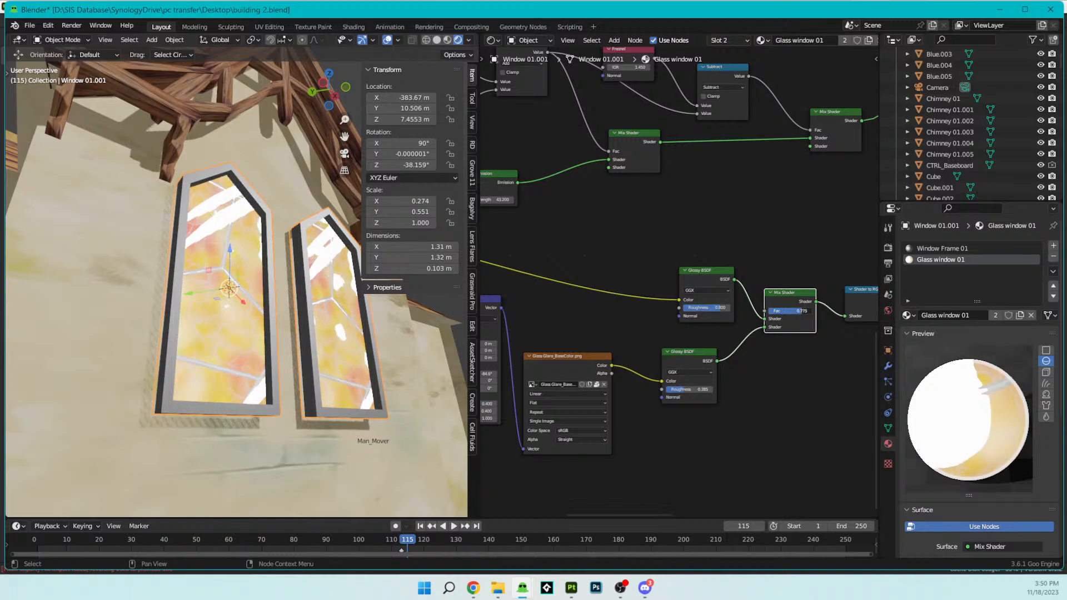
pyautogui.scroll(-5, 291, 335)
pyautogui.moveTo(290, 335); pyautogui.dragTo(383, 379, button='middle')
pyautogui.scroll(5, 238, 357)
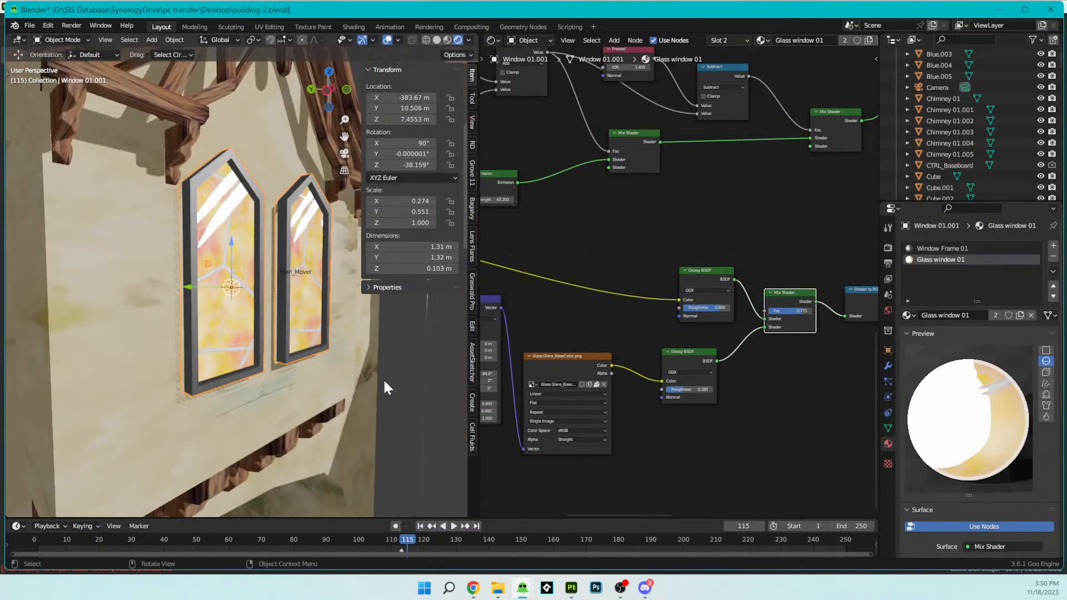
pyautogui.moveTo(686, 389); pyautogui.dragTo(723, 389)
pyautogui.rightClick(665, 389)
# - Delete the added Mix Shader and the upper Glossy BSDF, and link the remaining Glossy BSDF directly to Shader to RGB
pyautogui.click(712, 269)
pyautogui.moveTo(801, 315); pyautogui.dragTo(739, 332, button='middle')
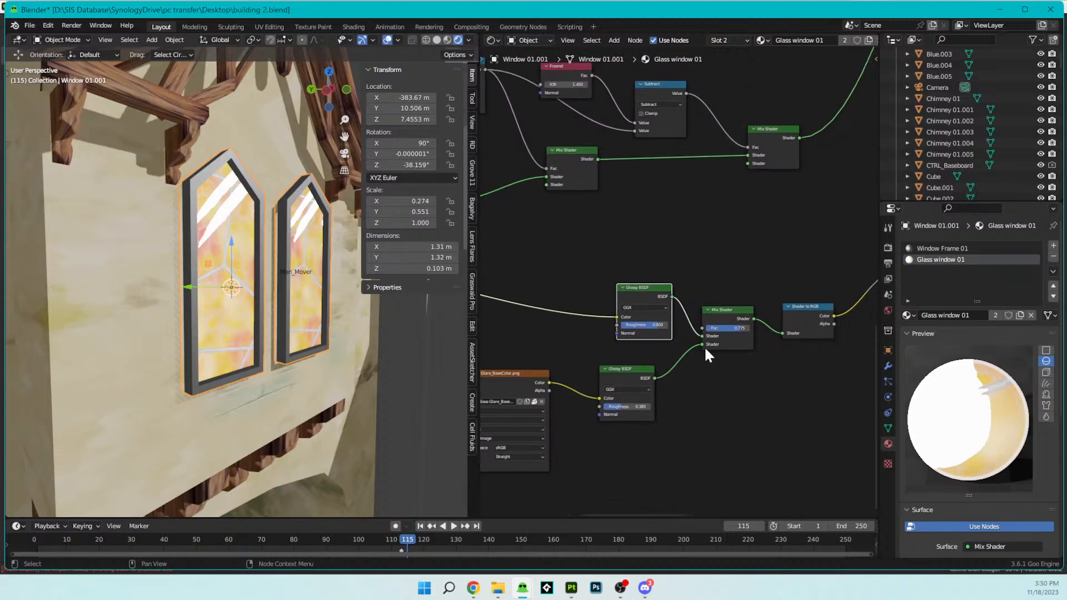
pyautogui.click(730, 315)
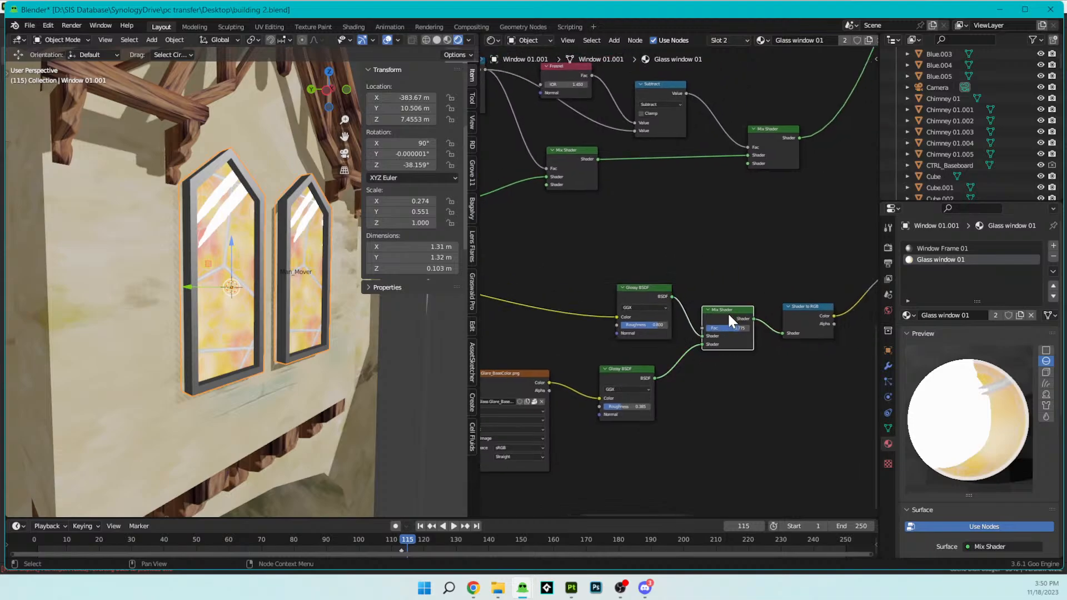
pyautogui.press('x')
pyautogui.click(643, 290)
pyautogui.press('x')
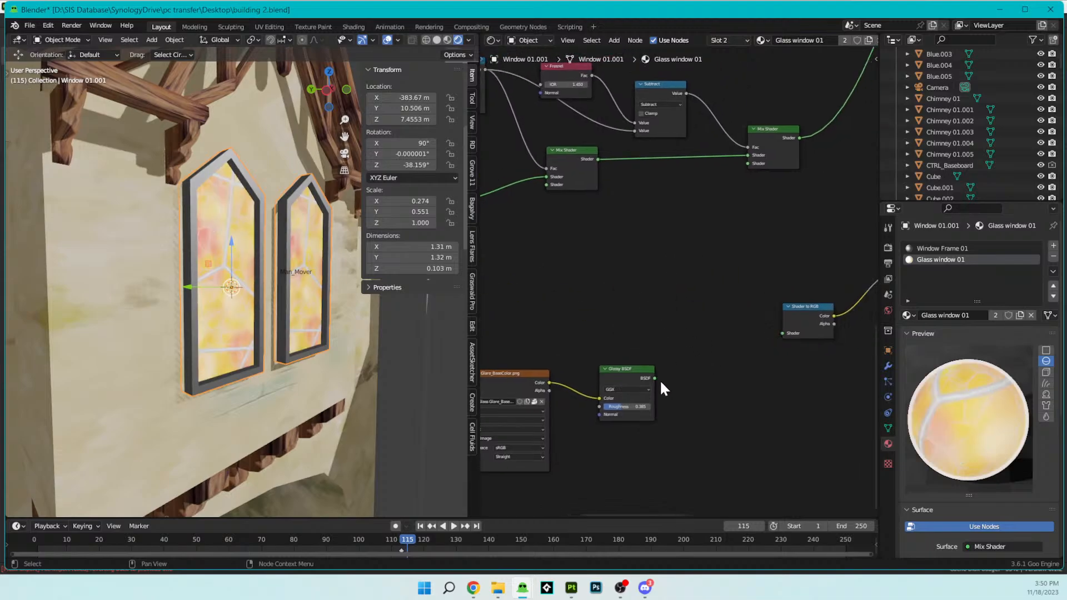
pyautogui.moveTo(655, 378); pyautogui.dragTo(780, 332)
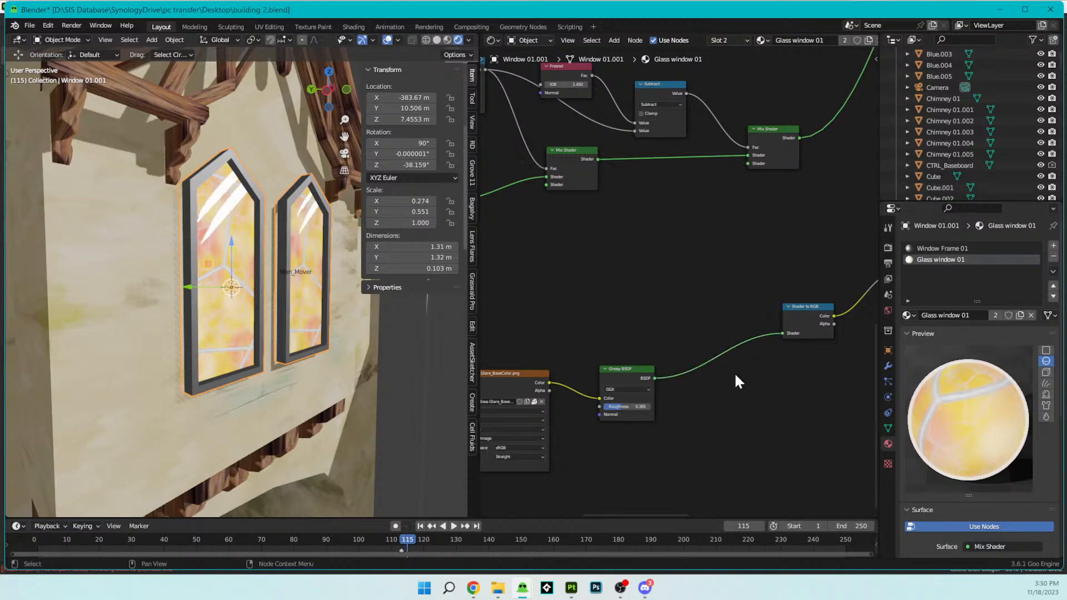
pyautogui.moveTo(374, 368); pyautogui.dragTo(442, 378, button='middle')
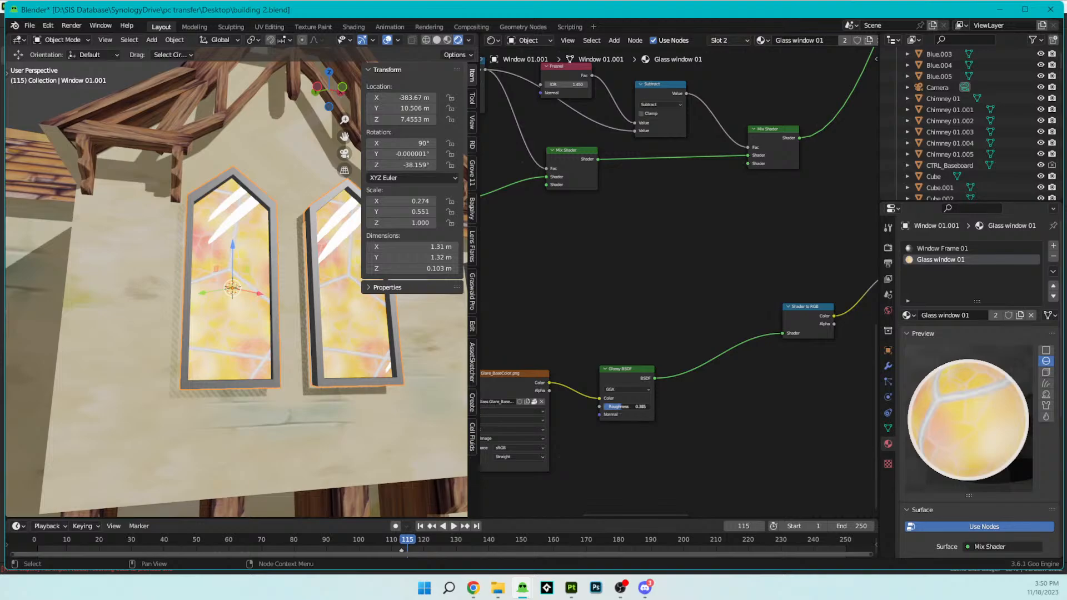
# - Set the X rotation of the glare texture's Mapping node to -103°
pyautogui.moveTo(588, 417); pyautogui.dragTo(679, 413, button='middle')
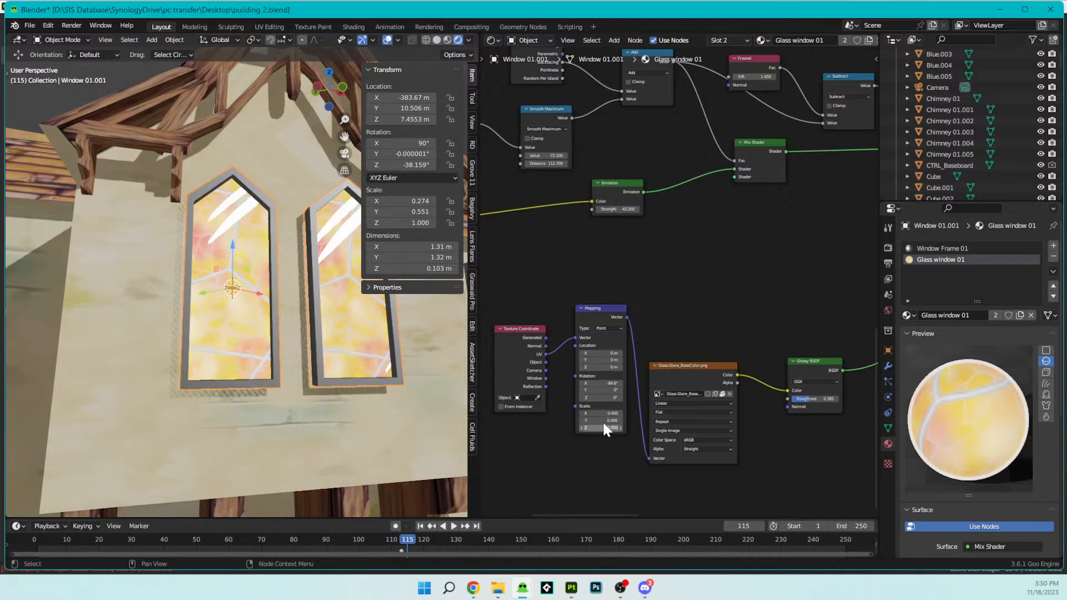
pyautogui.moveTo(603, 380)
pyautogui.mouseDown()
pyautogui.moveTo(548, 380)
pyautogui.moveTo(601, 384)
pyautogui.mouseUp()
pyautogui.moveTo(391, 402)
pyautogui.mouseDown(button='middle')
pyautogui.moveTo(431, 389)
pyautogui.moveTo(475, 403)
pyautogui.moveTo(336, 405)
pyautogui.moveTo(358, 376)
pyautogui.moveTo(400, 365)
pyautogui.moveTo(392, 389)
pyautogui.mouseUp(button='middle')
# - Set the glare texture's Mapping scale to 0.500 on both X and Y
pyautogui.scroll(5, 592, 375)
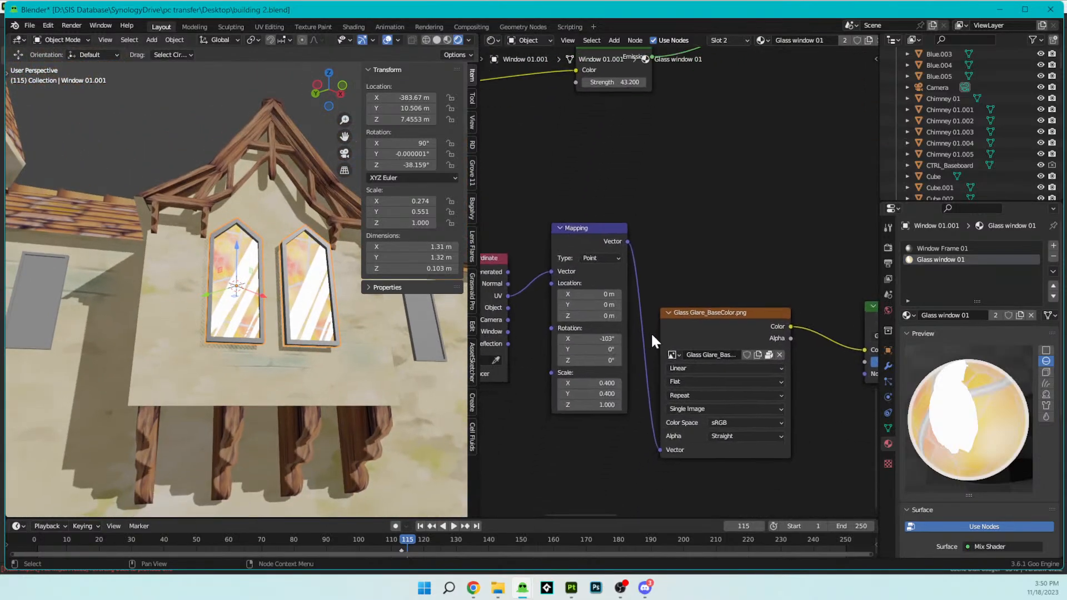
pyautogui.click(594, 420)
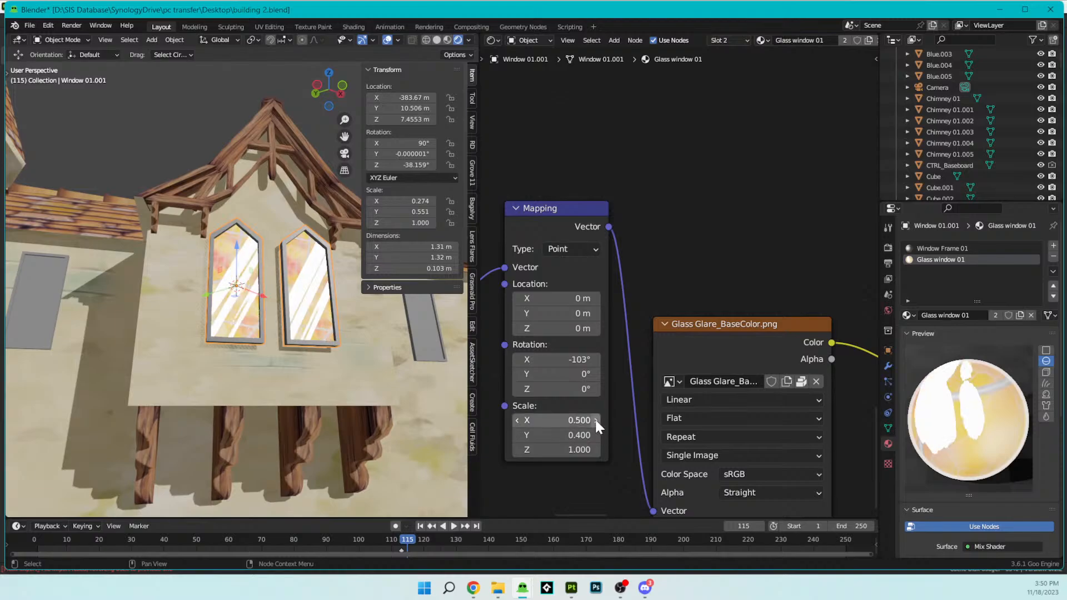
pyautogui.click(595, 435)
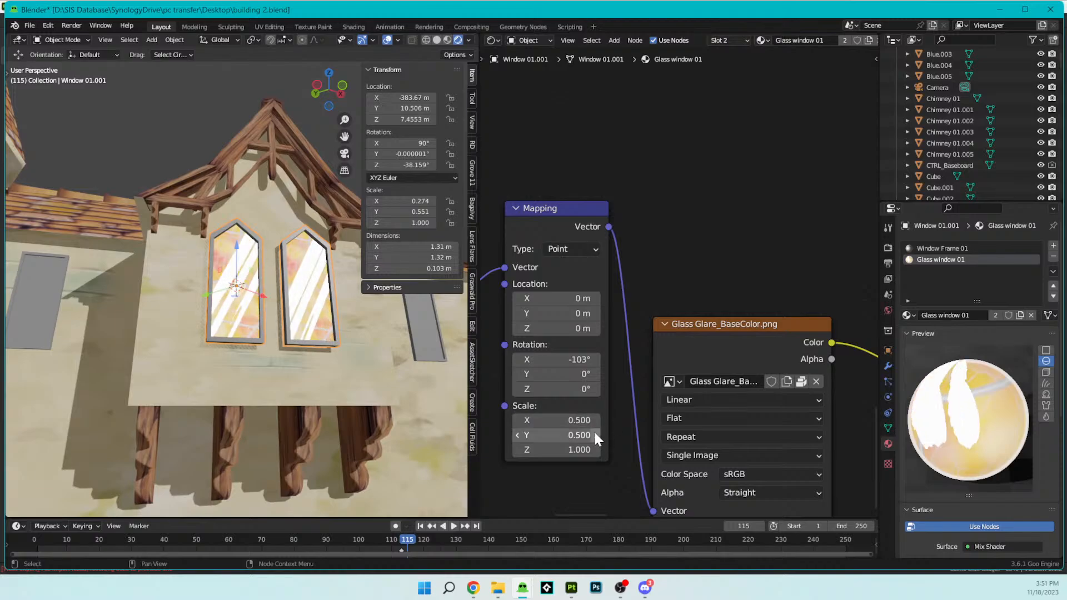
pyautogui.moveTo(356, 338); pyautogui.dragTo(327, 314, button='middle')
pyautogui.scroll(4, 327, 315)
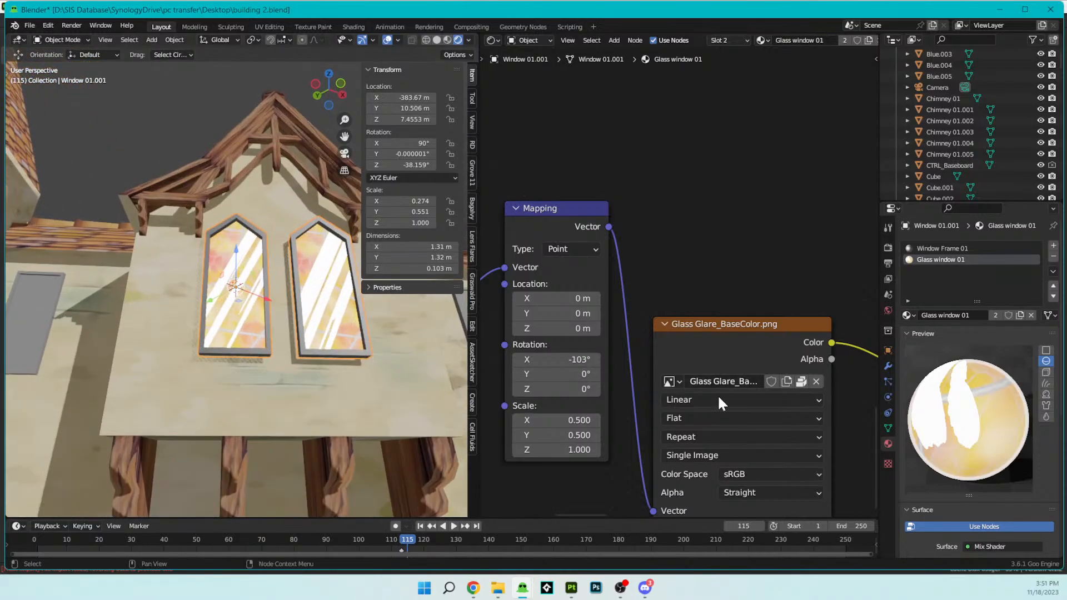
# - Try a roughness of about 0.931 on the Glossy BSDF and check the glare on the windows
pyautogui.moveTo(739, 297); pyautogui.dragTo(803, 267, button='middle')
pyautogui.moveTo(642, 360); pyautogui.dragTo(694, 360)
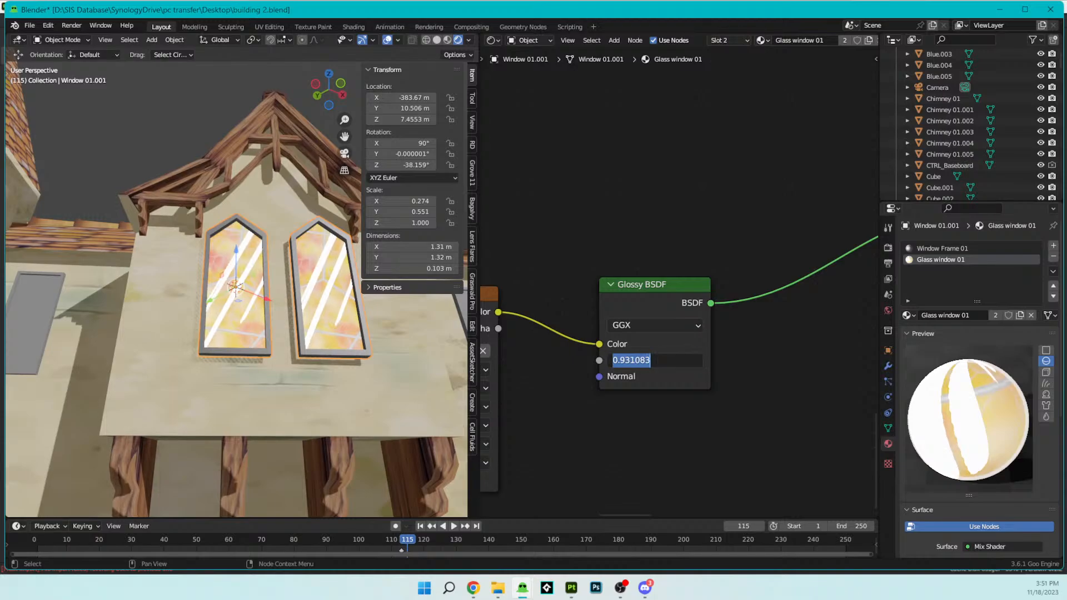
pyautogui.press('Return')
pyautogui.moveTo(402, 346); pyautogui.dragTo(422, 355, button='middle')
pyautogui.scroll(-2, 645, 362)
# - Lower the Glossy BSDF's roughness, deselect the window and check the glare from several angles
pyautogui.moveTo(677, 336)
pyautogui.mouseDown()
pyautogui.moveTo(615, 336)
pyautogui.moveTo(656, 337)
pyautogui.mouseUp()
pyautogui.moveTo(300, 361); pyautogui.dragTo(335, 366, button='middle')
pyautogui.click(258, 134)
pyautogui.scroll(-6, 263, 179)
pyautogui.scroll(6, 274, 255)
pyautogui.moveTo(272, 271); pyautogui.dragTo(295, 274, button='middle')
pyautogui.scroll(-3, 775, 315)
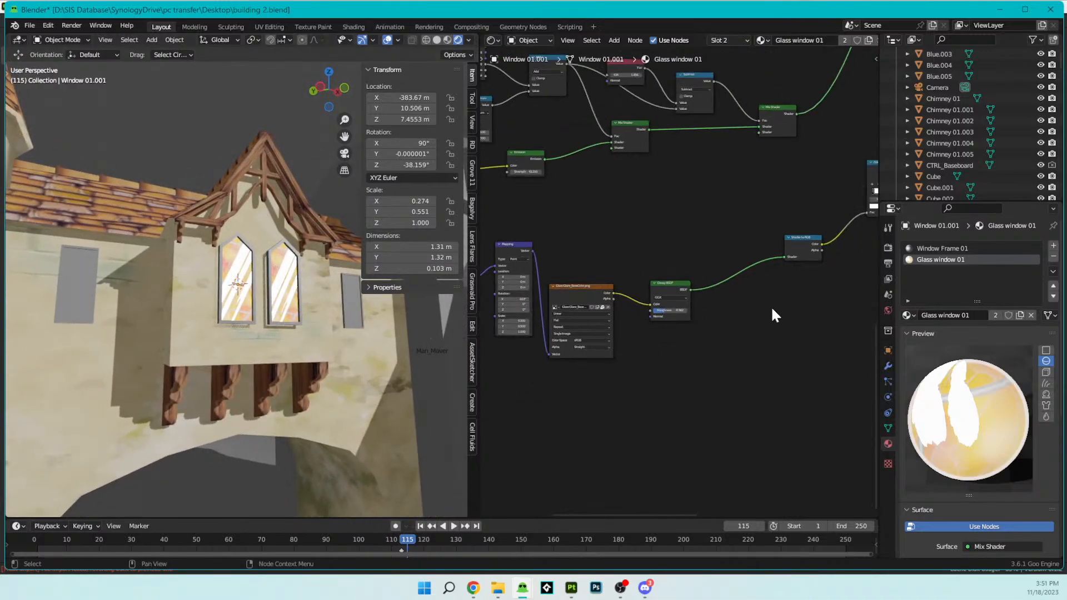
# - Lower the strength of the white Emission shader that feeds the final Mix Shader beside the Transparent BSDF
pyautogui.scroll(3, 771, 311)
pyautogui.moveTo(769, 270); pyautogui.dragTo(635, 325, button='middle')
pyautogui.moveTo(711, 393); pyautogui.dragTo(663, 392)
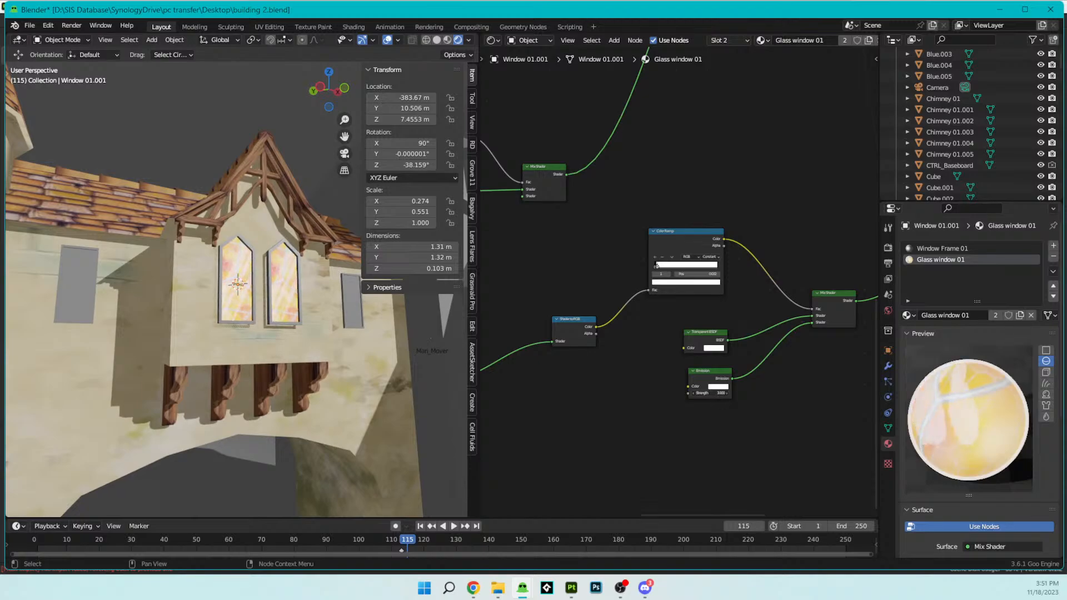
pyautogui.scroll(-4, 344, 324)
pyautogui.moveTo(344, 323); pyautogui.dragTo(316, 300, button='middle')
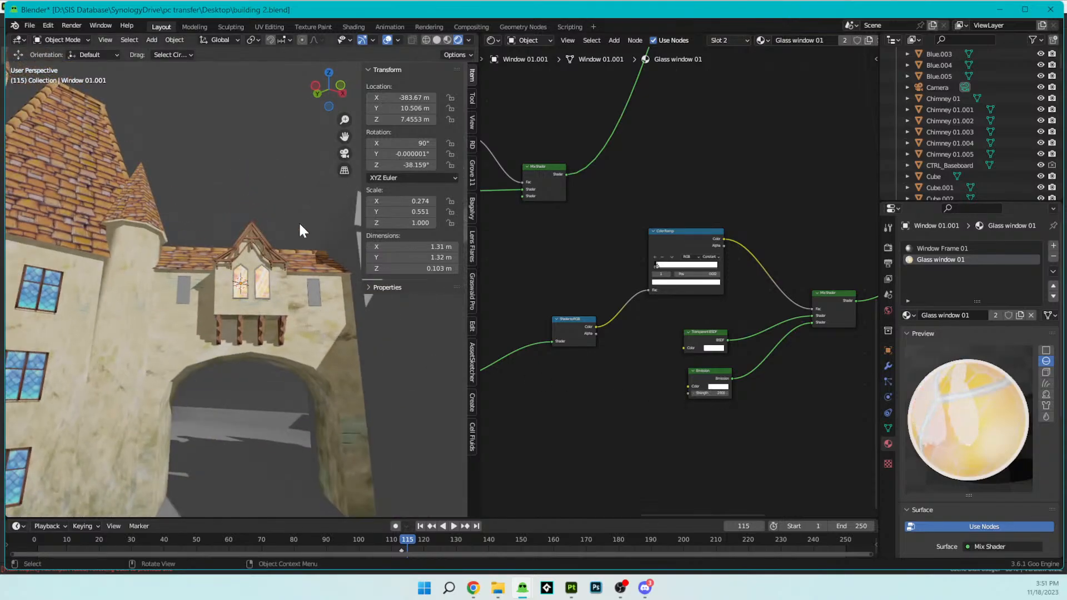
# - Select the round tower beside the archway and snap the 3D cursor to it
pyautogui.click(107, 287)
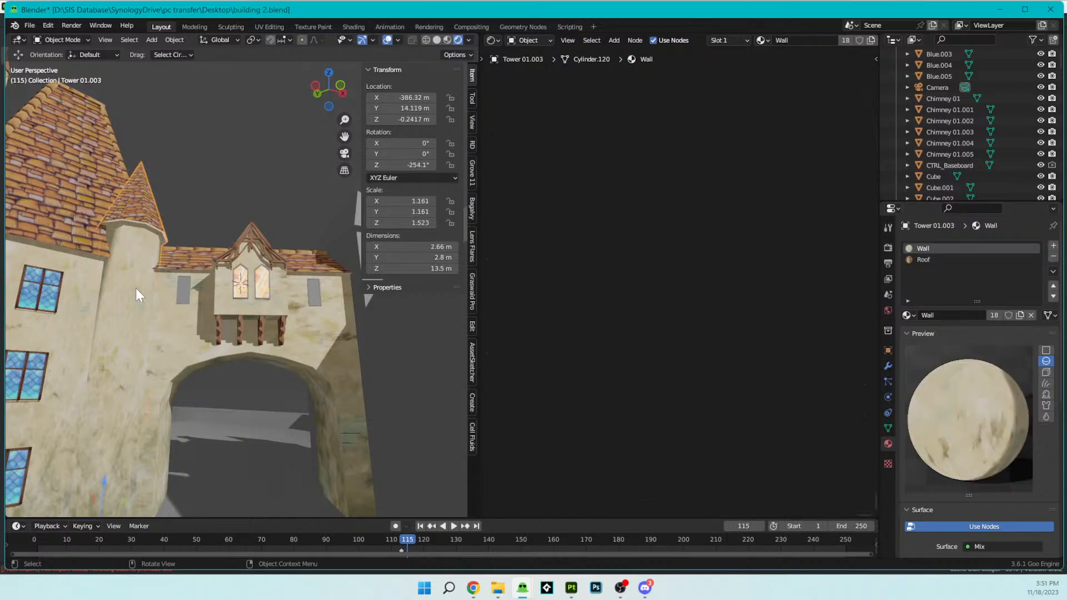
pyautogui.press('KP_Divide')
pyautogui.press('KP_Divide')
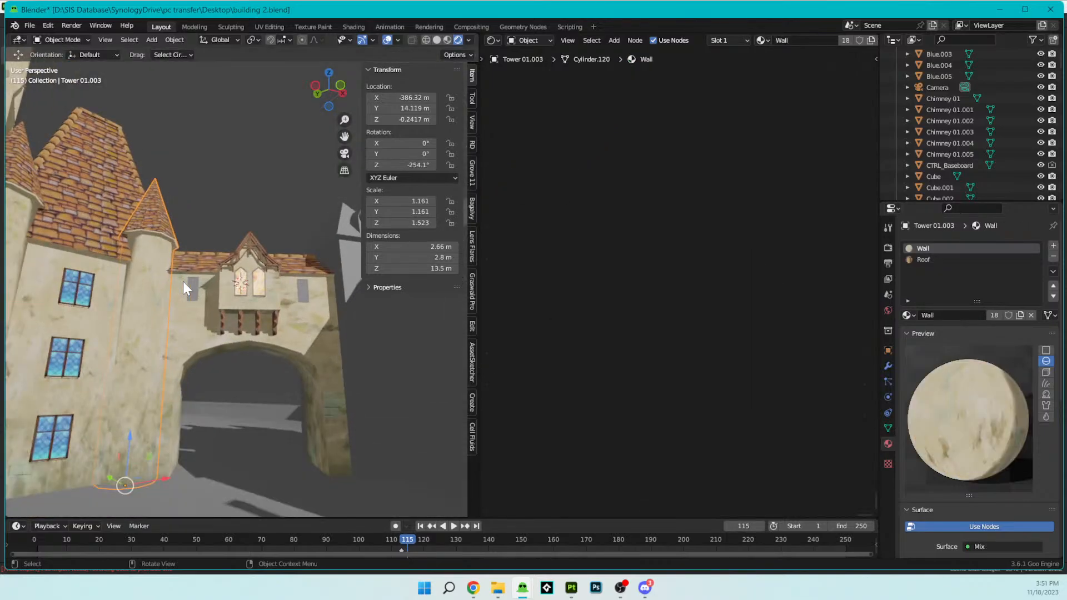
pyautogui.hotkey('shift', 's')
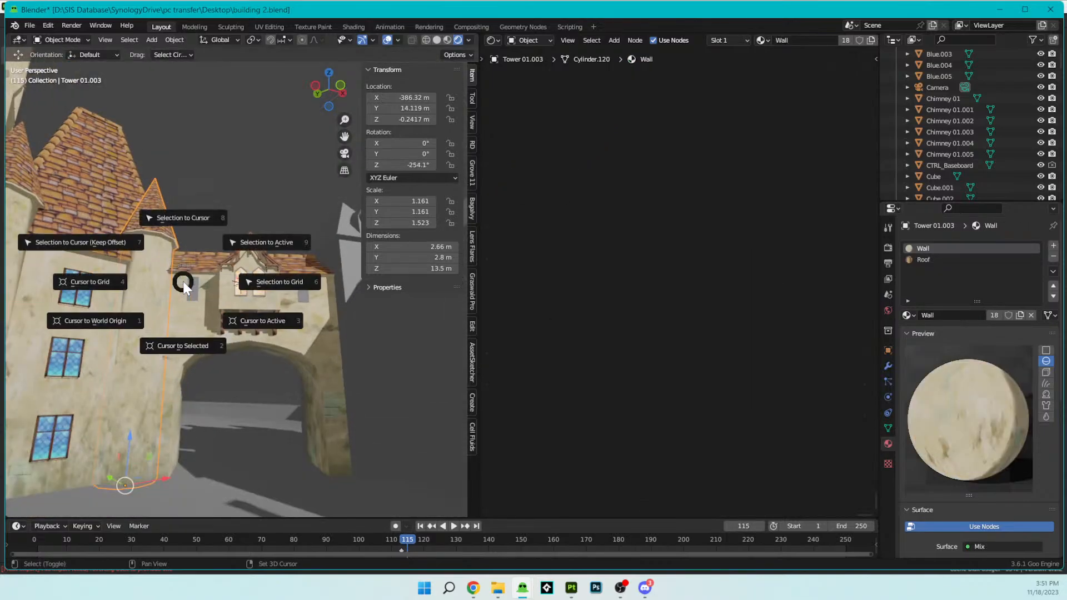
pyautogui.click(169, 338)
# - Examine the softened glare on the two arched windows from different angles and distances
pyautogui.scroll(5, 266, 222)
pyautogui.moveTo(276, 255); pyautogui.dragTo(295, 300, button='middle')
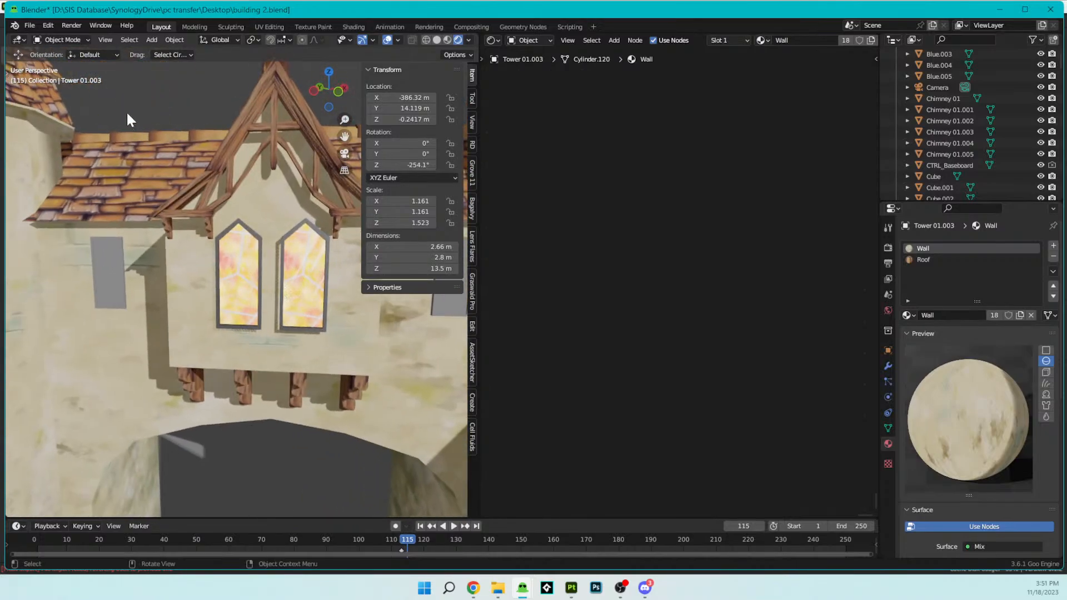
pyautogui.scroll(-7, 139, 102)
pyautogui.scroll(4, 203, 207)
pyautogui.moveTo(215, 211); pyautogui.dragTo(249, 239, button='middle')
pyautogui.scroll(8, 249, 239)
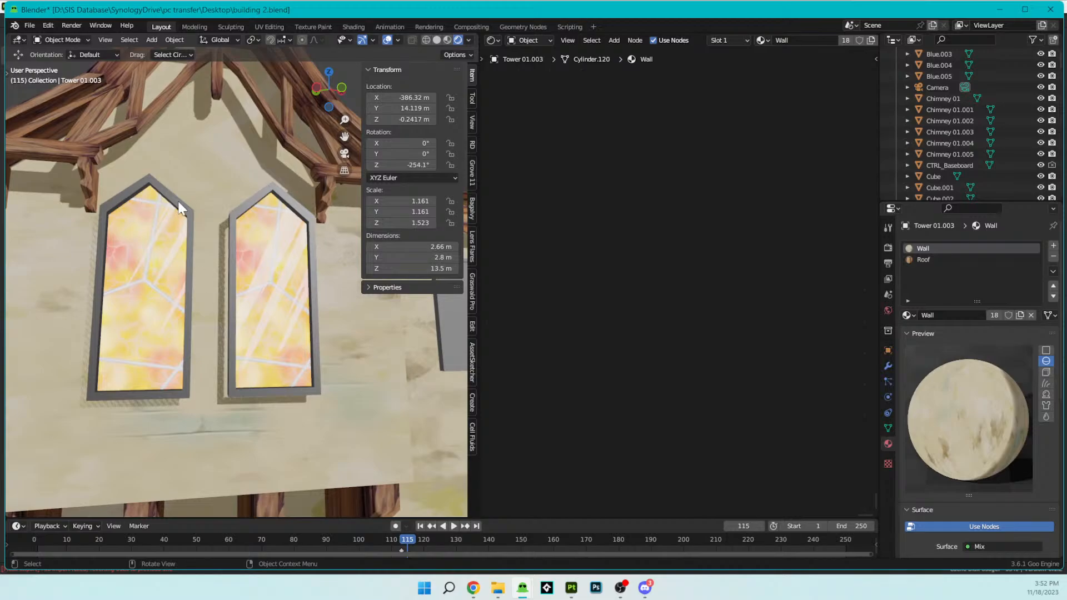
# - Enter mesh editing on the nearer arched window, select its whole frame without the glass pane, and display the scene in wireframe
pyautogui.scroll(5, 224, 234)
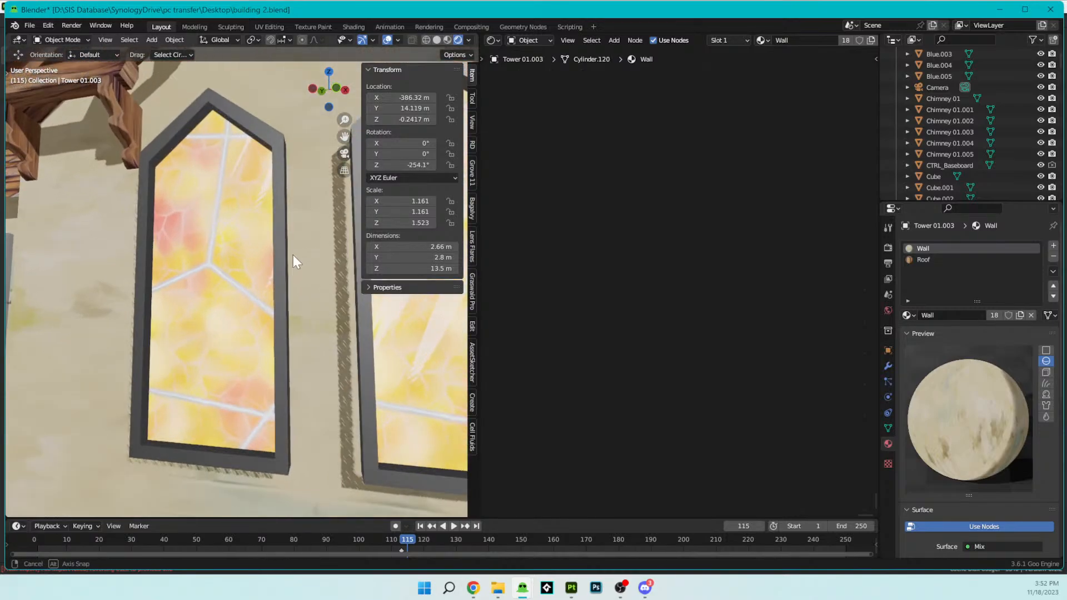
pyautogui.click(271, 271)
pyautogui.press('Tab')
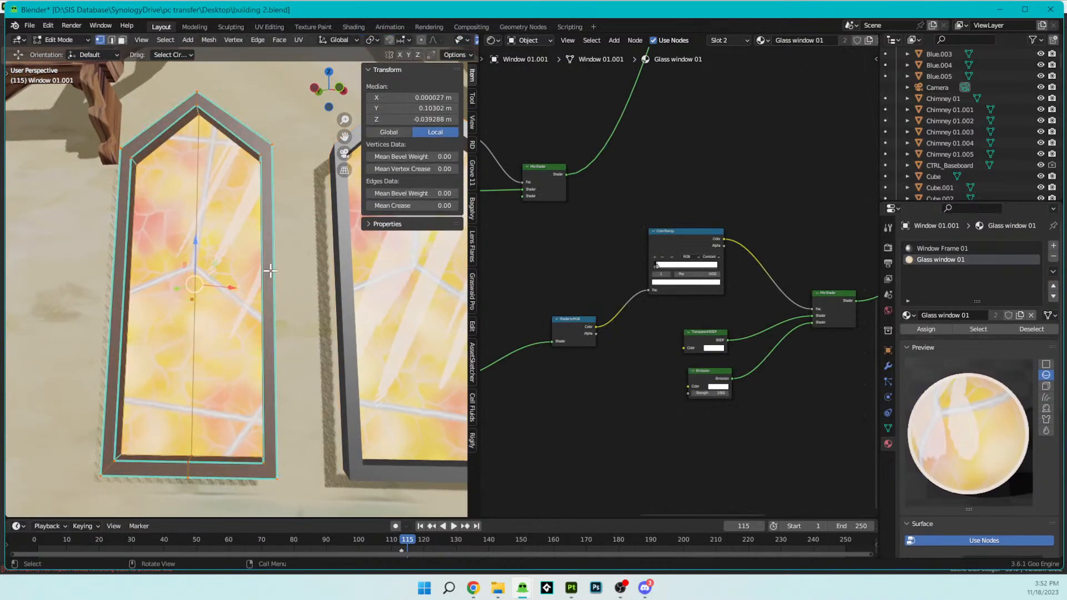
pyautogui.moveTo(270, 271); pyautogui.dragTo(307, 262, button='middle')
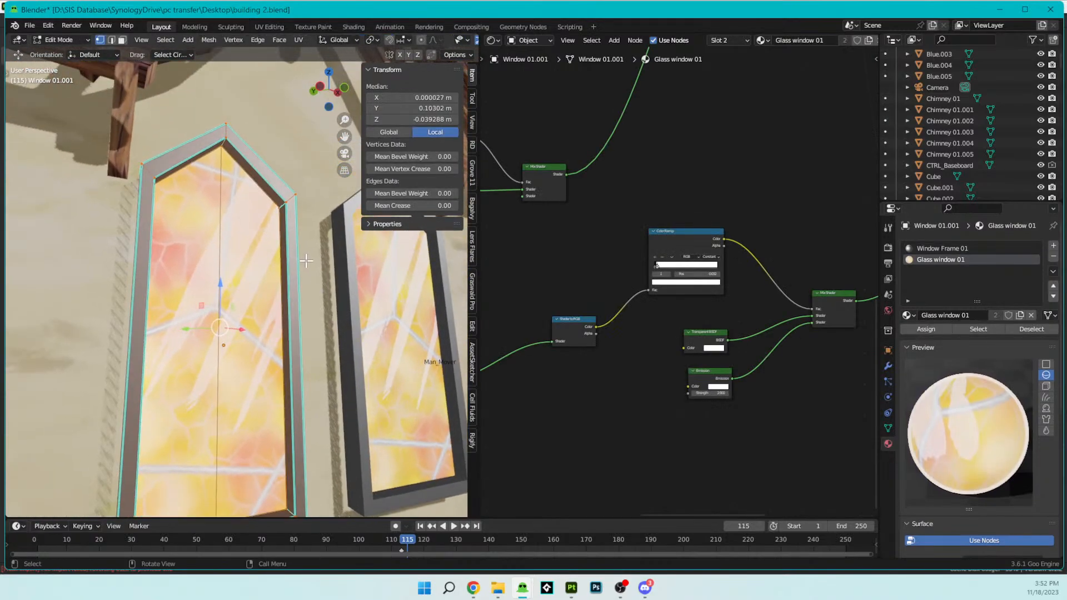
pyautogui.hotkey('alt', 'a')
pyautogui.click(295, 192)
pyautogui.press('ctrl+KP_Add')
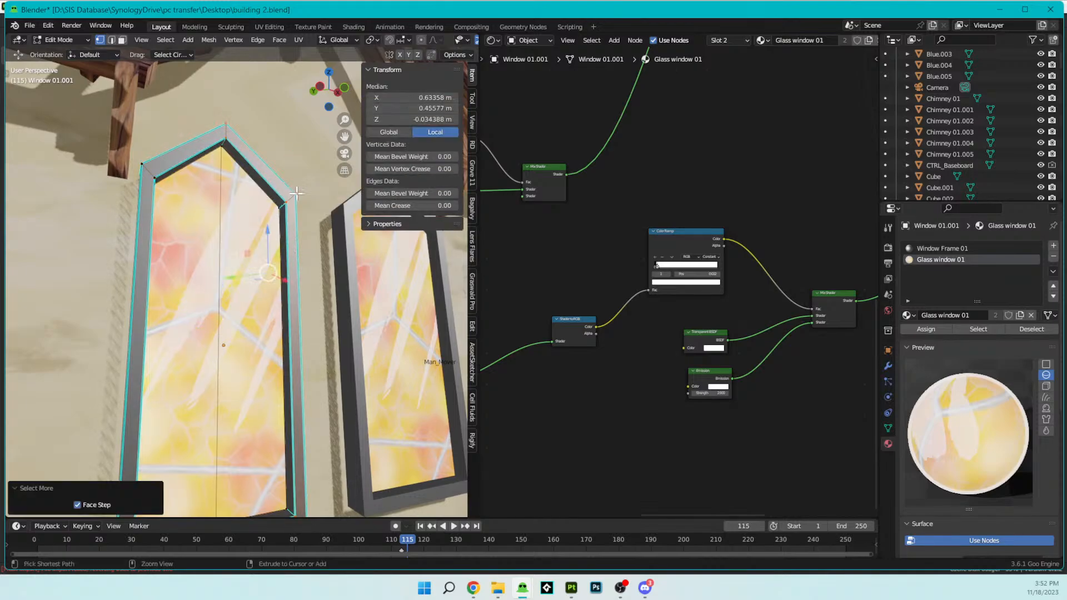
pyautogui.press('z')
pyautogui.click(239, 199)
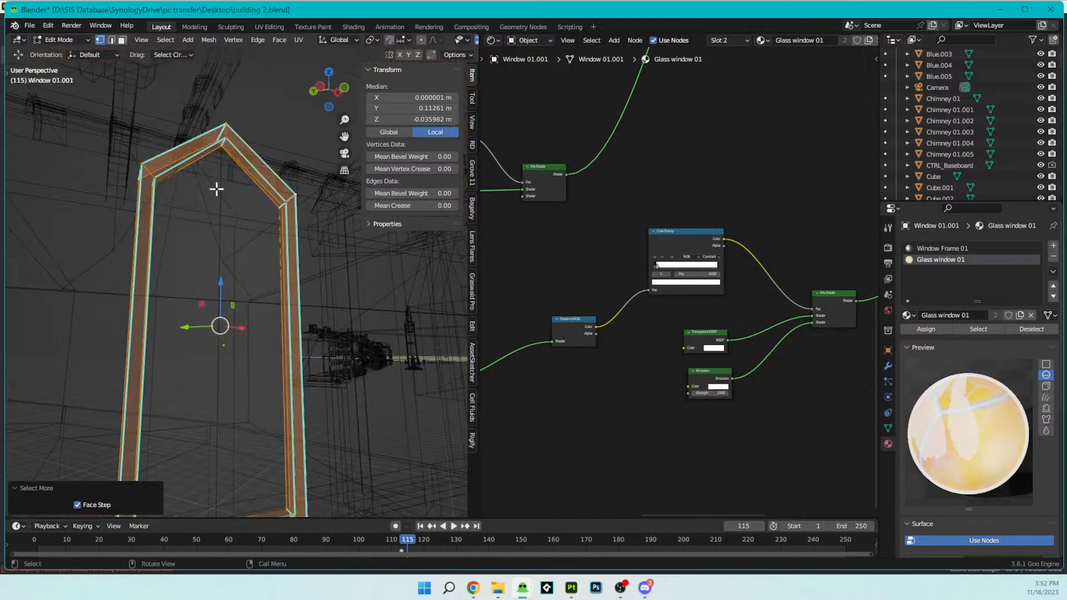
pyautogui.moveTo(262, 219)
pyautogui.mouseDown(button='middle')
pyautogui.moveTo(138, 229)
pyautogui.moveTo(202, 185)
pyautogui.moveTo(251, 179)
pyautogui.moveTo(278, 210)
pyautogui.moveTo(271, 217)
pyautogui.mouseUp(button='middle')
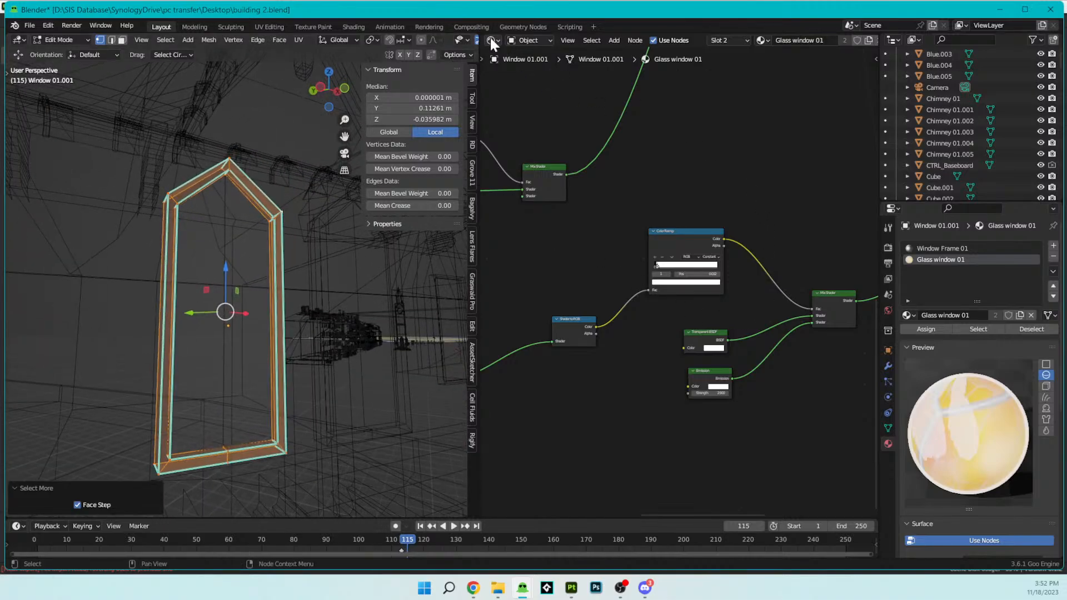
# - Split the shader node area horizontally, turn the upper part into a UV Editor and frame the window's UVs
pyautogui.moveTo(481, 36); pyautogui.dragTo(562, 292)
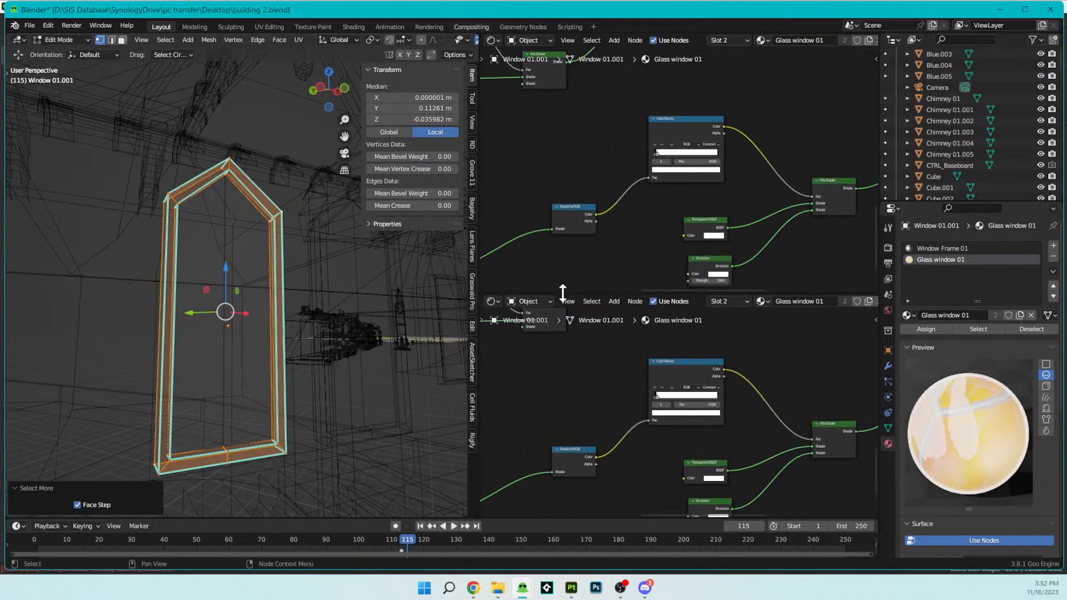
pyautogui.click(491, 39)
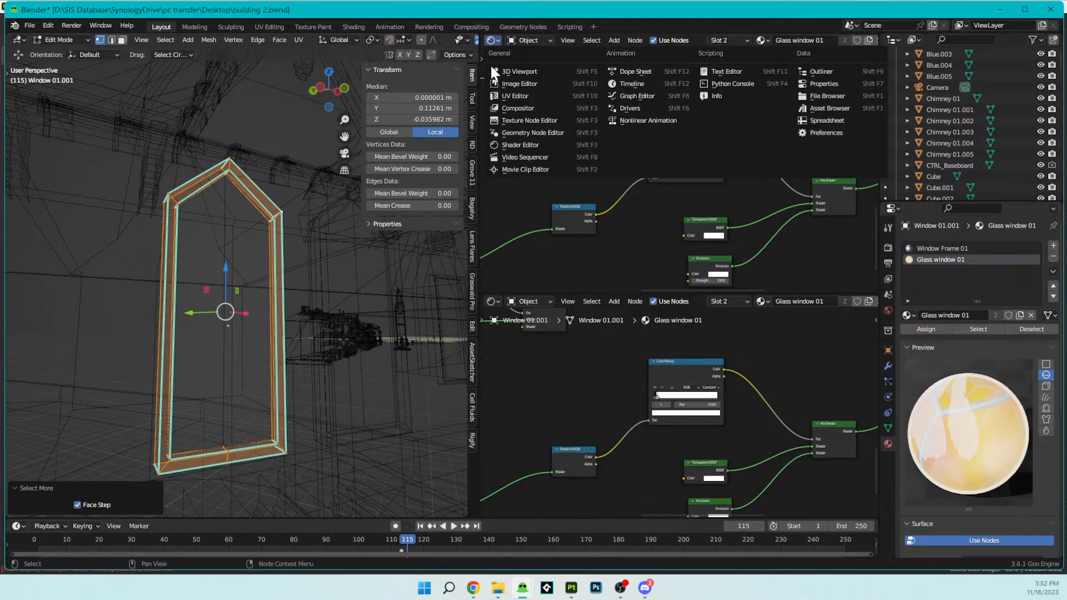
pyautogui.click(499, 91)
pyautogui.scroll(5, 638, 162)
pyautogui.scroll(-3, 639, 162)
pyautogui.scroll(3, 661, 170)
pyautogui.press('Home')
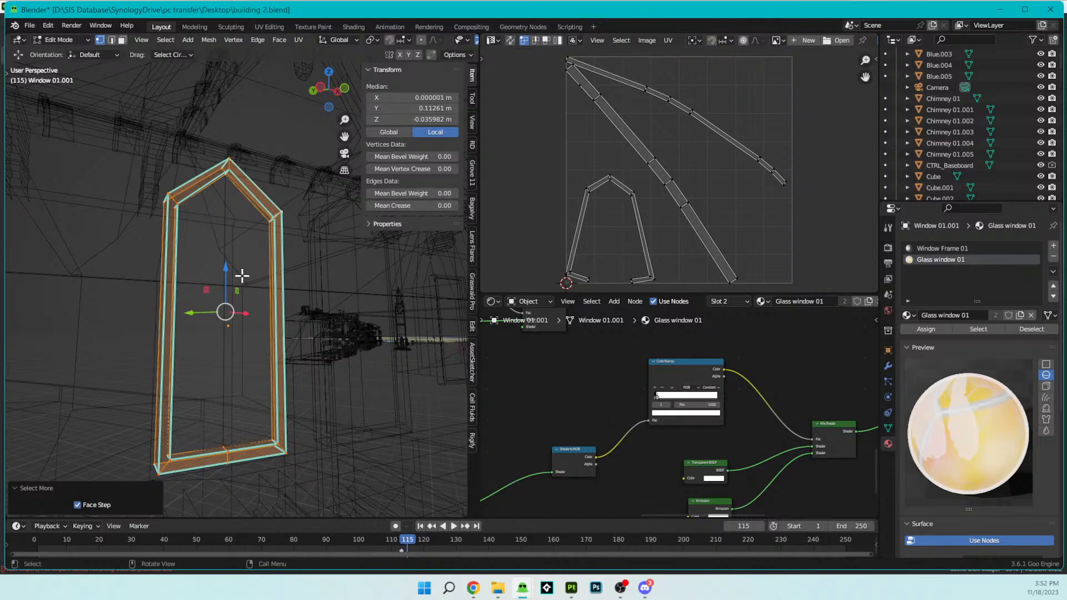
# - Unwrap the selected window frame, ending with a Smart UV Project at a 66° angle limit and Scaled margin method
pyautogui.press('u')
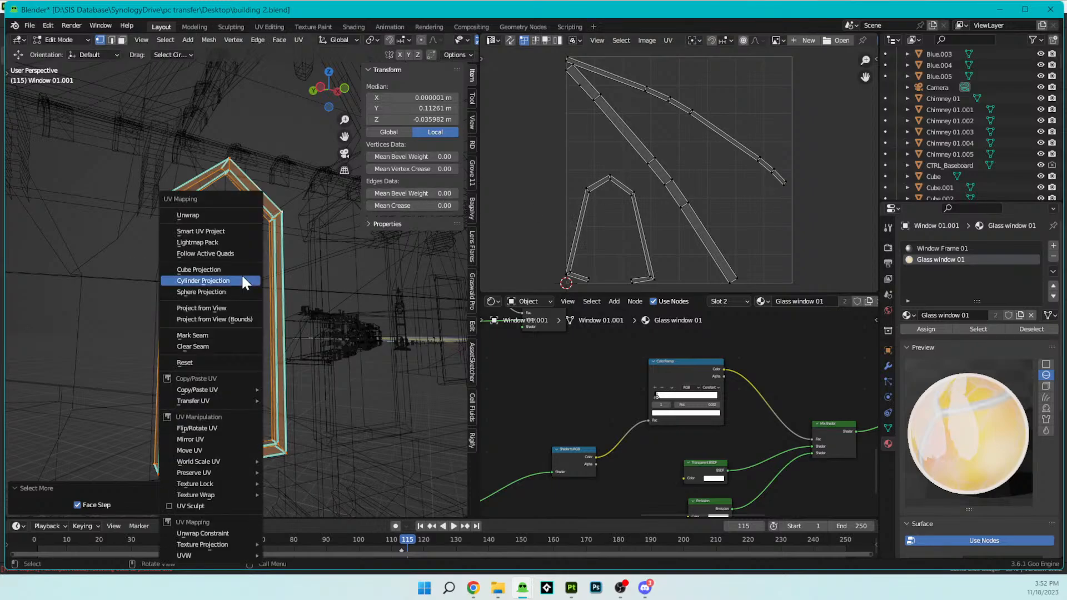
pyautogui.click(228, 216)
pyautogui.press('u')
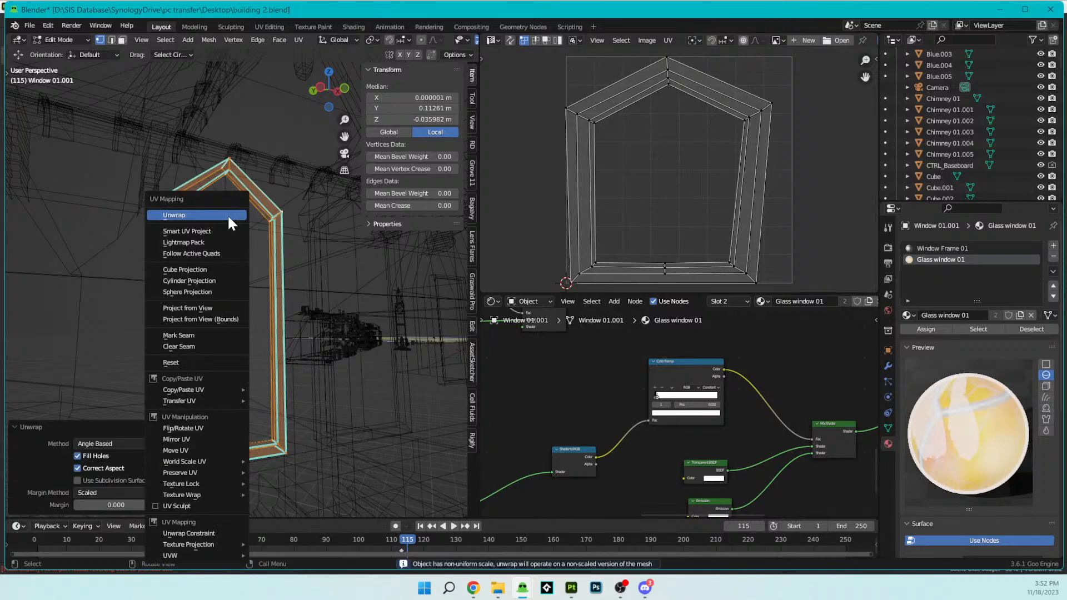
pyautogui.click(221, 232)
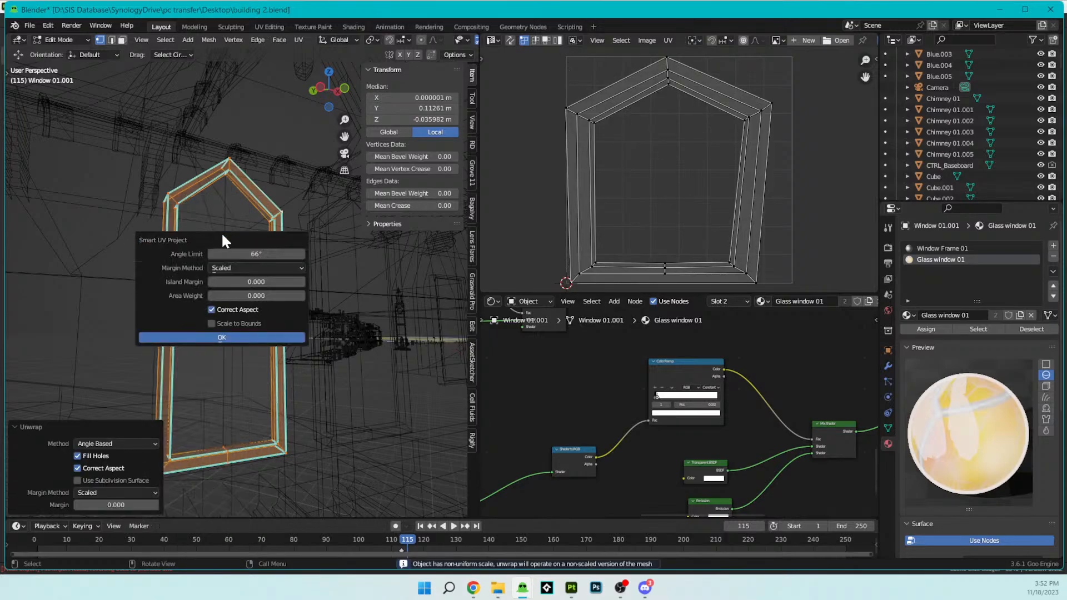
pyautogui.click(231, 336)
# - Examine the frame's faces from several angles and compare them with the projected UV islands
pyautogui.moveTo(389, 219); pyautogui.dragTo(247, 361, button='middle')
pyautogui.moveTo(240, 405); pyautogui.dragTo(215, 162, button='middle')
pyautogui.keyDown('shift'); pyautogui.moveTo(282, 193); pyautogui.dragTo(276, 255, button='middle'); pyautogui.keyUp('shift')
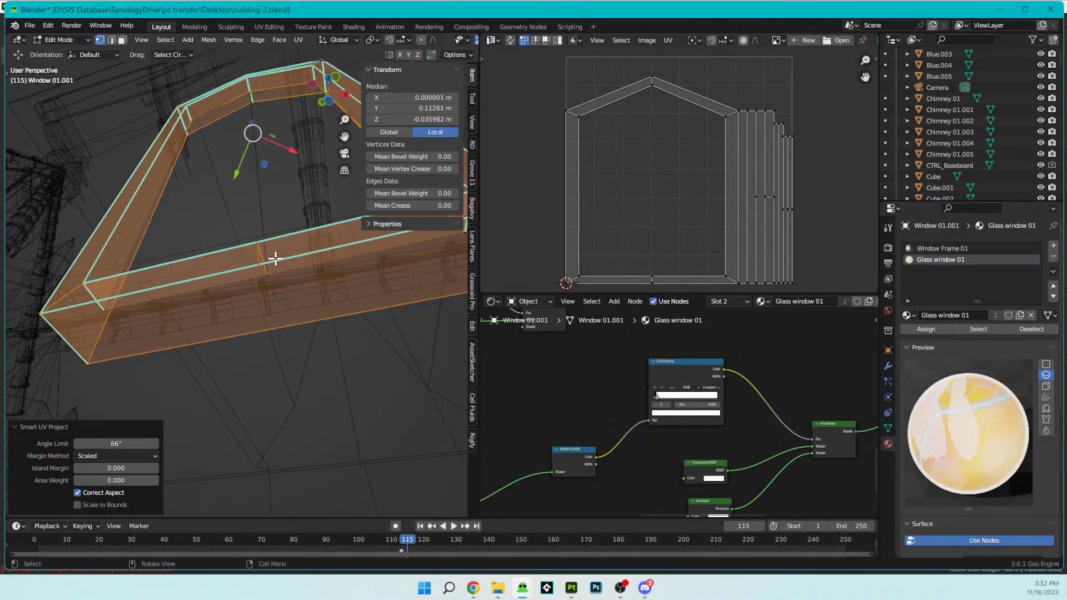
pyautogui.scroll(1, 706, 203)
pyautogui.moveTo(706, 202); pyautogui.dragTo(690, 224, button='middle')
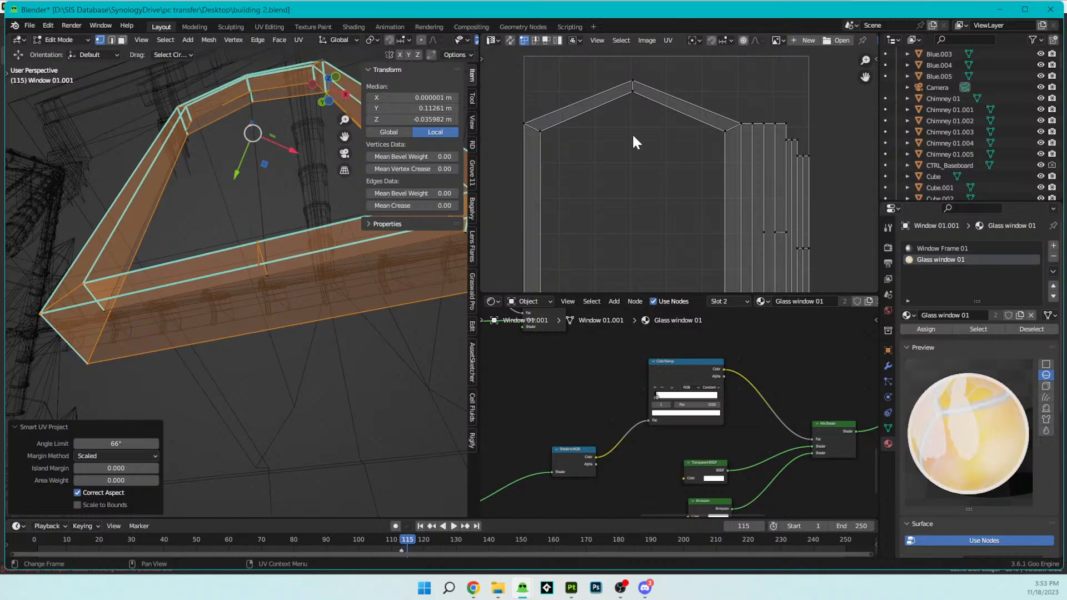
pyautogui.moveTo(361, 183); pyautogui.dragTo(256, 223, button='middle')
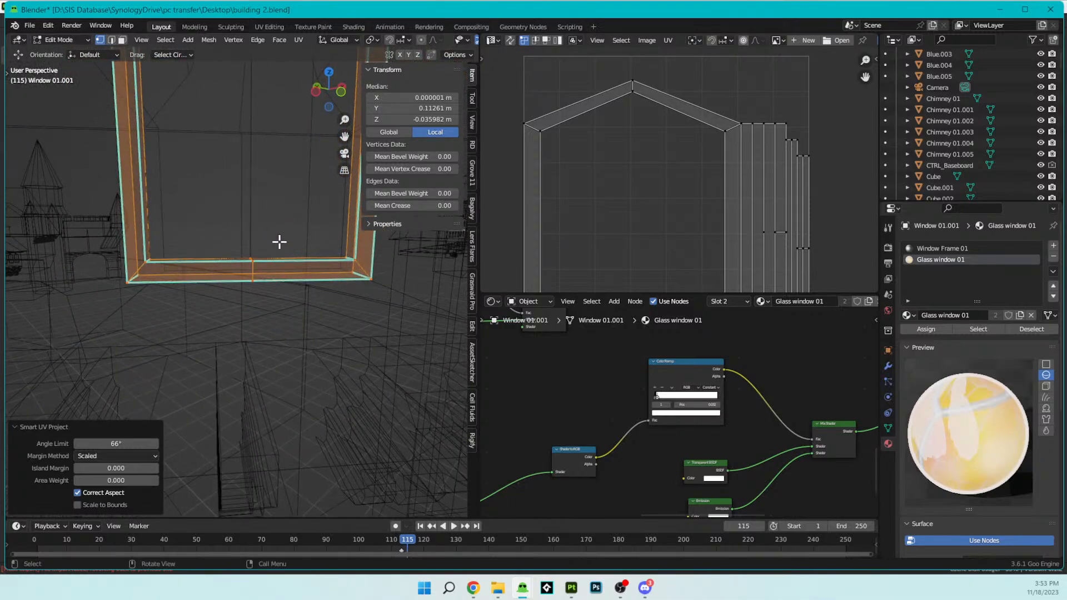
pyautogui.scroll(3, 362, 272)
pyautogui.moveTo(362, 272); pyautogui.dragTo(321, 375, button='middle')
pyautogui.scroll(-3, 267, 364)
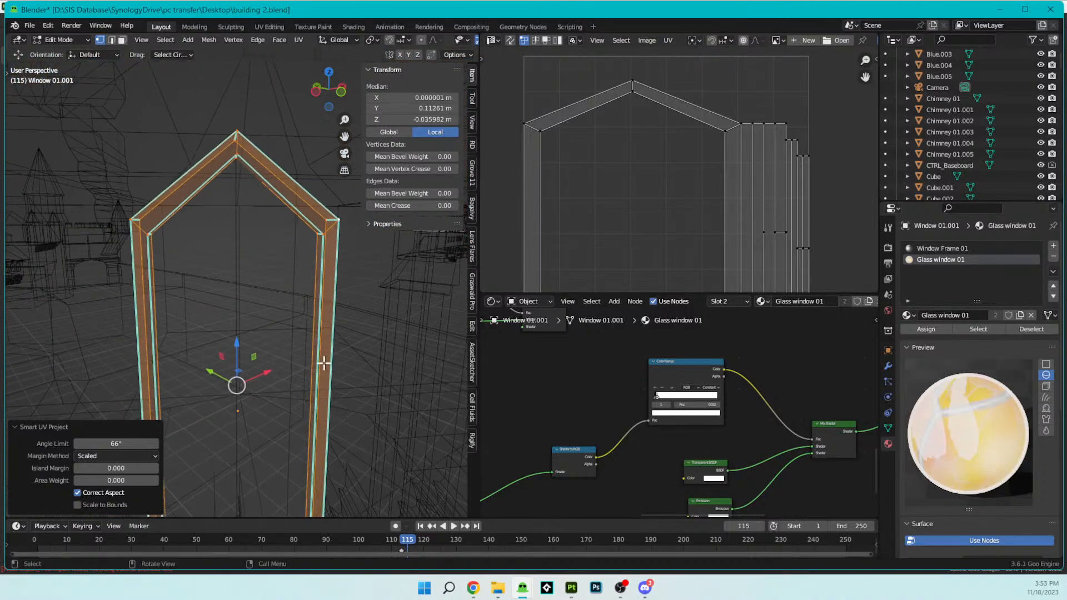
# - Select only the frame's right upright face and replace the Window Frame 01 material in its slot with Wood
pyautogui.hotkey('alt', 'a')
pyautogui.moveTo(324, 468); pyautogui.dragTo(307, 364, button='middle')
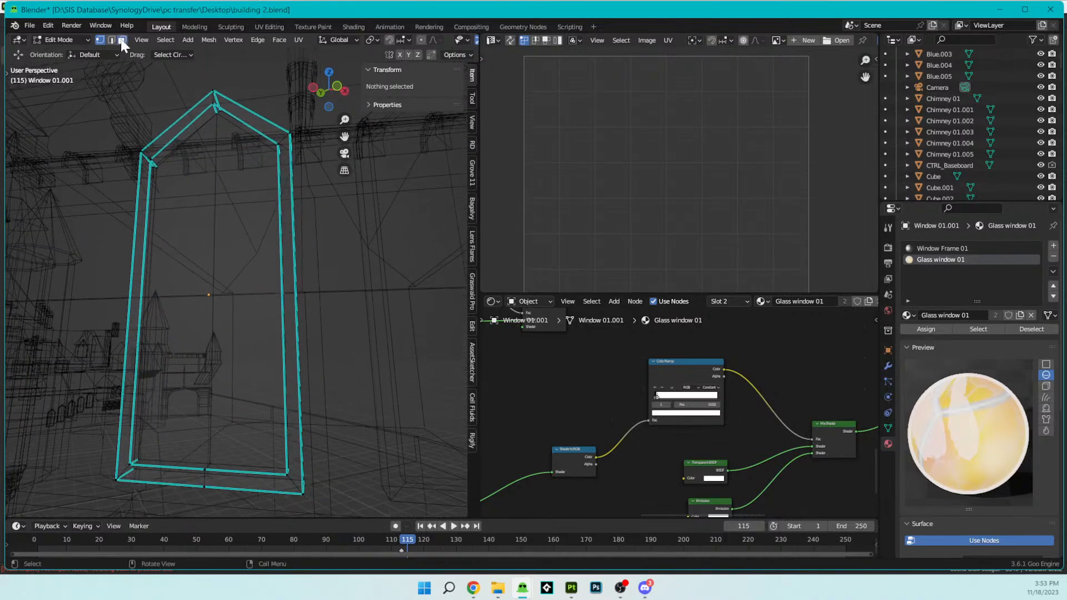
pyautogui.click(282, 289)
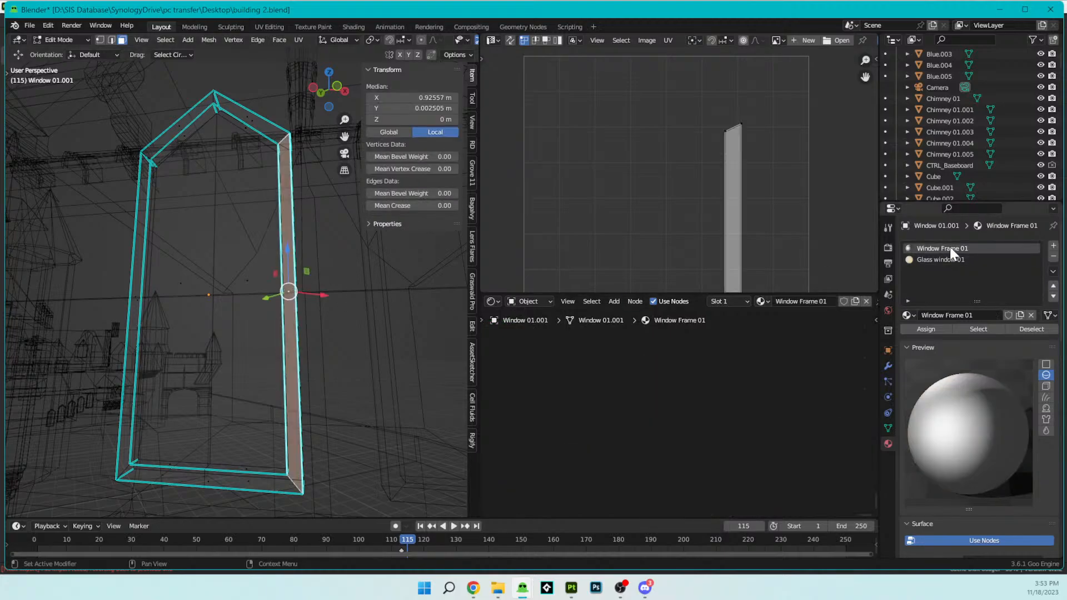
pyautogui.click(908, 315)
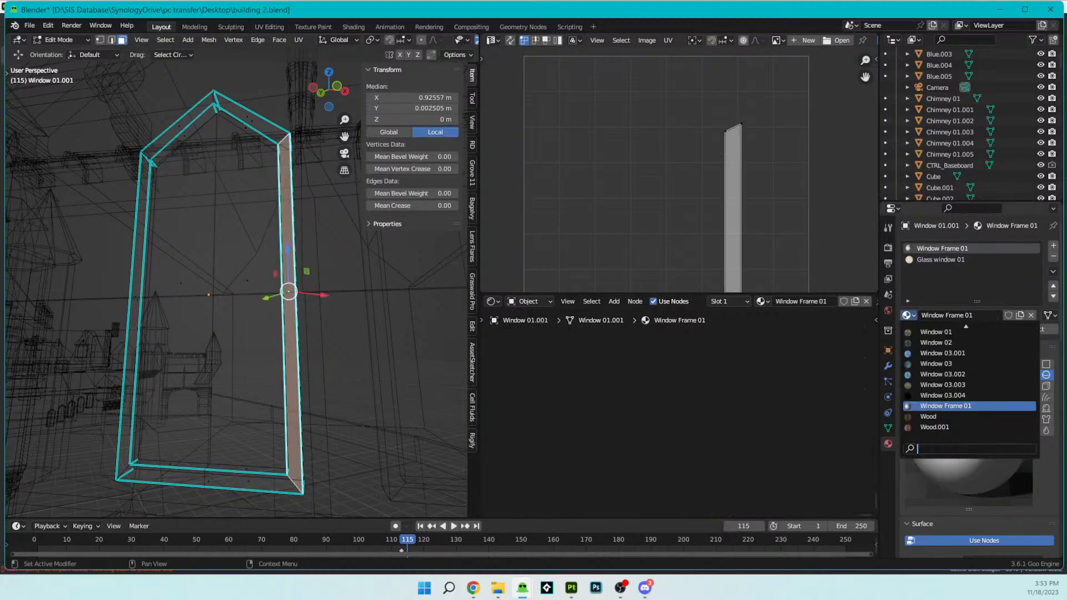
pyautogui.click(917, 414)
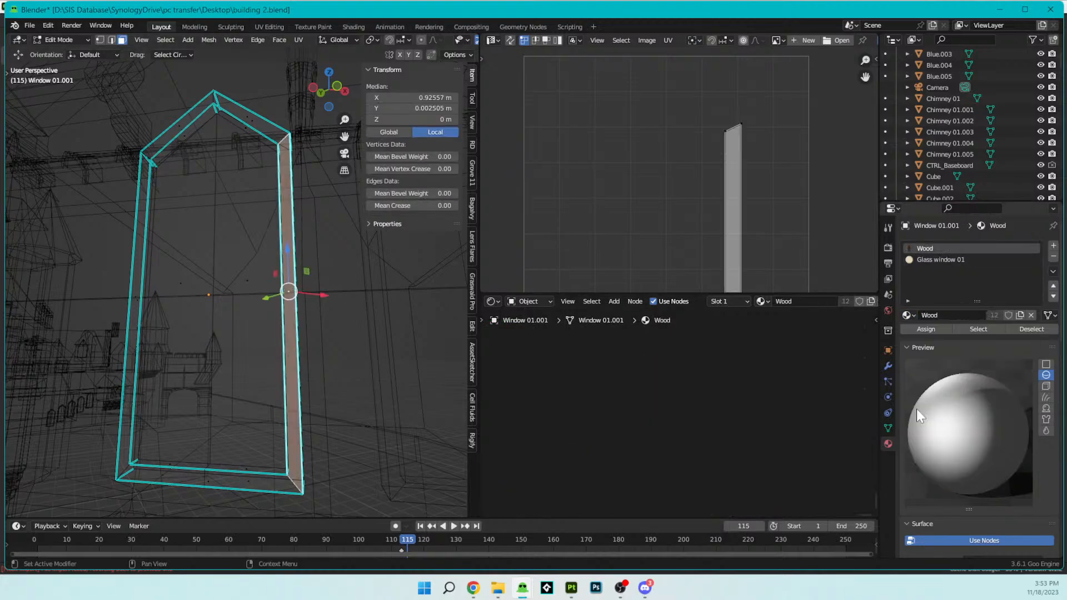
# - Move the right upright's UV island onto the second plank of the wood texture and enlarge it to span the plank's length
pyautogui.press('Home')
pyautogui.scroll(2, 672, 168)
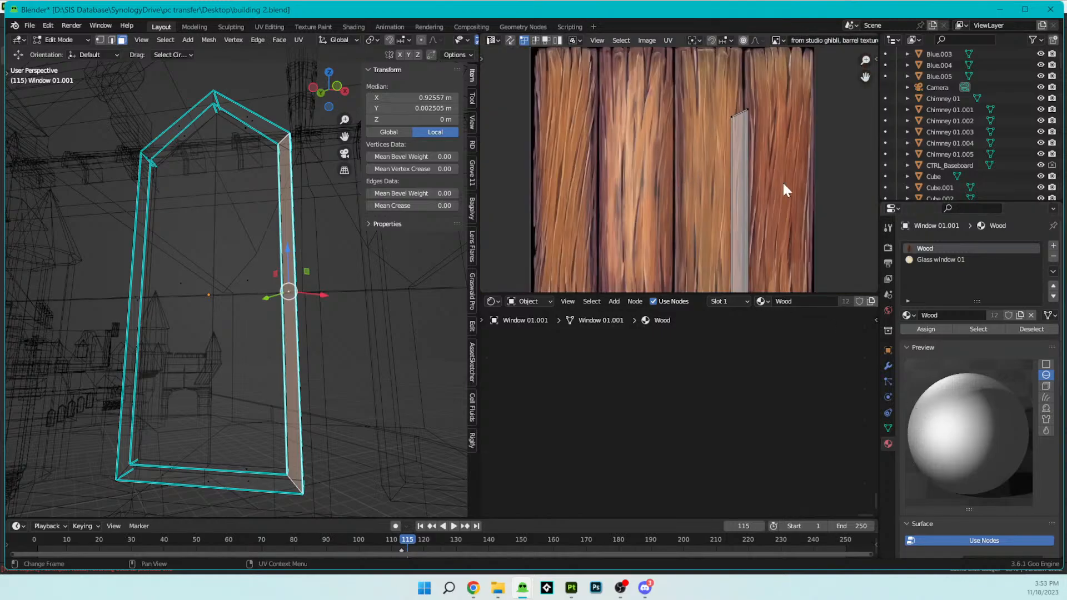
pyautogui.press('a')
pyautogui.press('g')
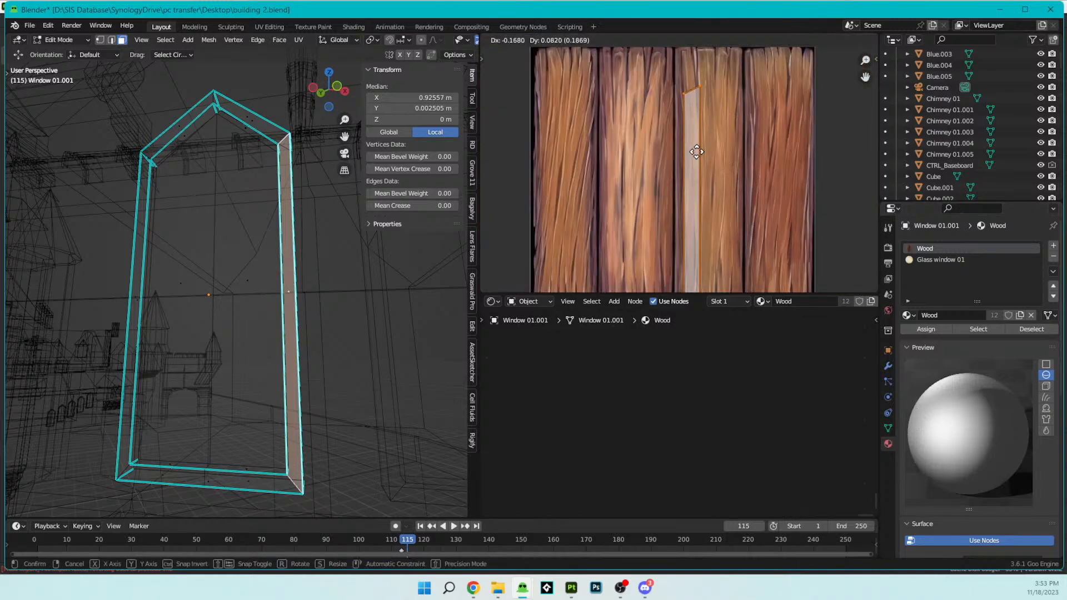
pyautogui.click(665, 158)
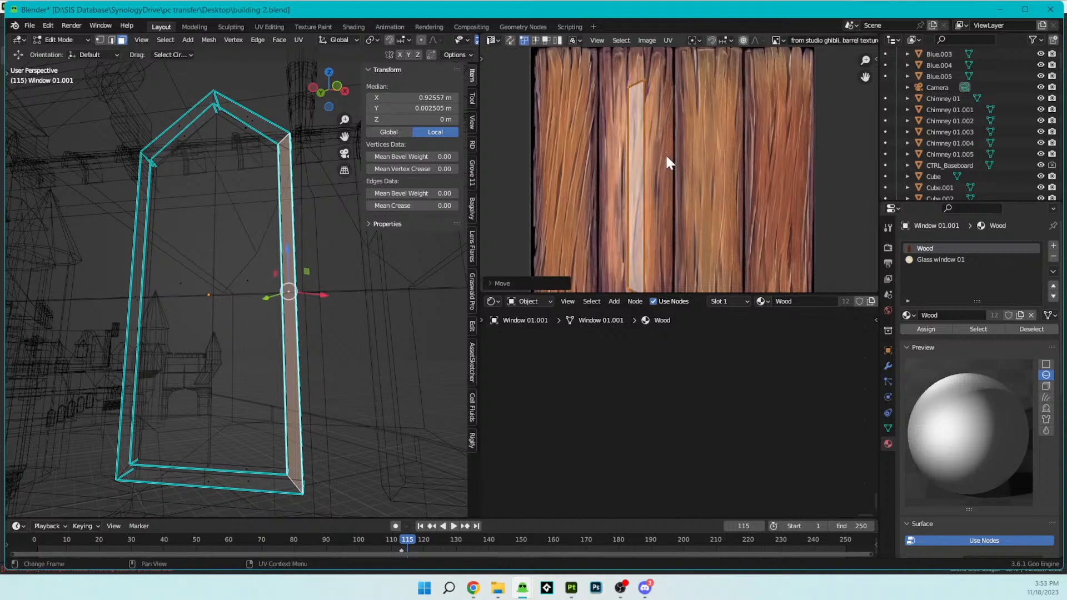
pyautogui.press('s')
pyautogui.click(709, 168)
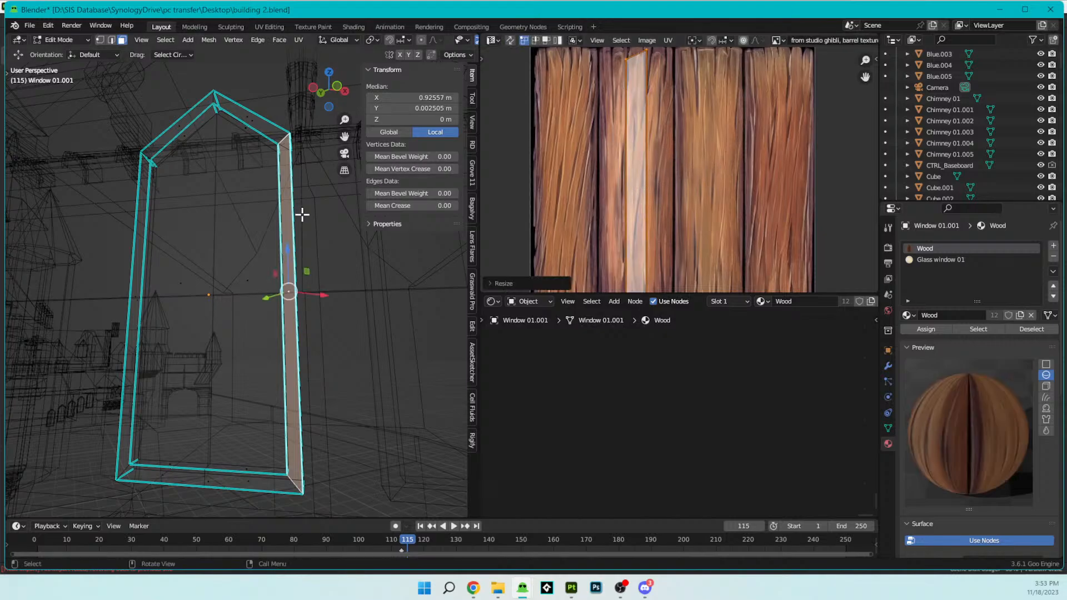
# - Return to object mode with rendered shading and check the wood texture on the window frame
pyautogui.press('Tab')
pyautogui.press('z')
pyautogui.click(364, 220)
pyautogui.press('z')
pyautogui.click(291, 186)
pyautogui.moveTo(325, 240); pyautogui.dragTo(341, 244, button='middle')
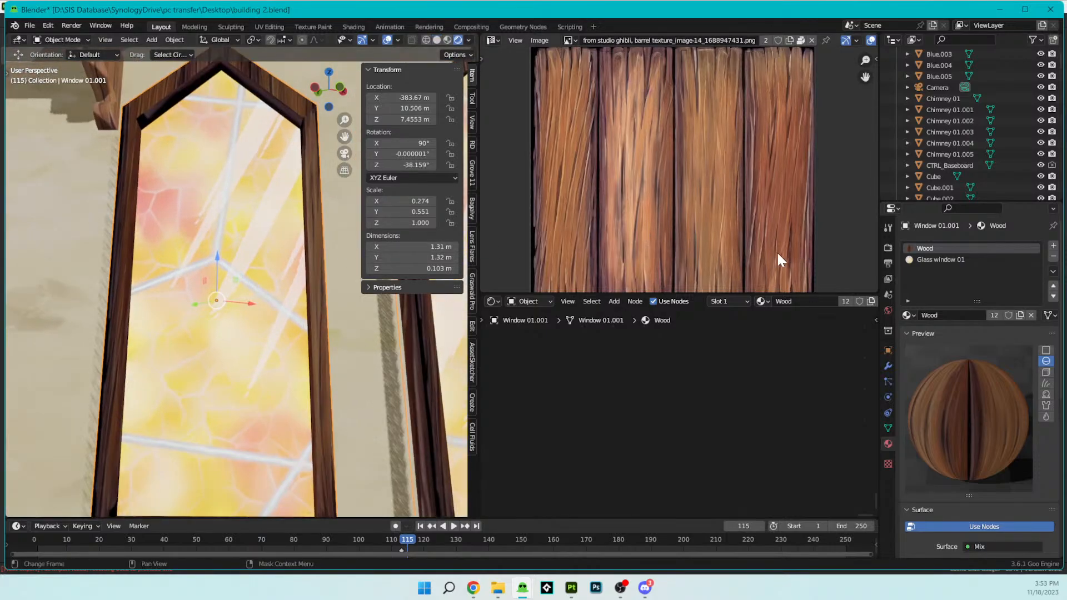
pyautogui.scroll(-1, 775, 251)
# - Select the frame's left upright face and move and enlarge its UV island to fit along the texture's second plank
pyautogui.press('Tab')
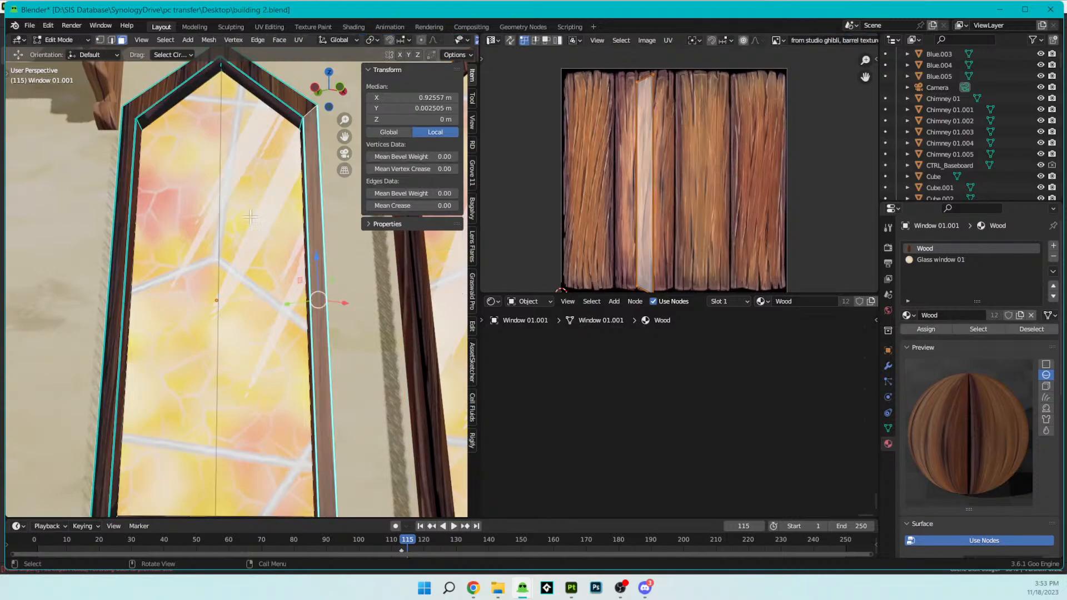
pyautogui.click(113, 290)
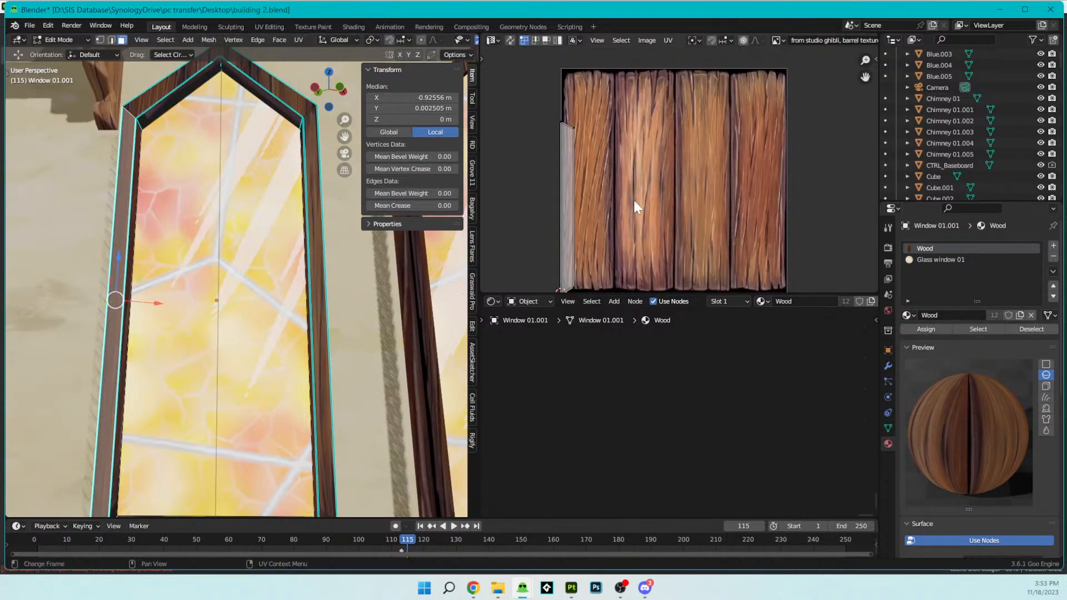
pyautogui.press('a')
pyautogui.press('g')
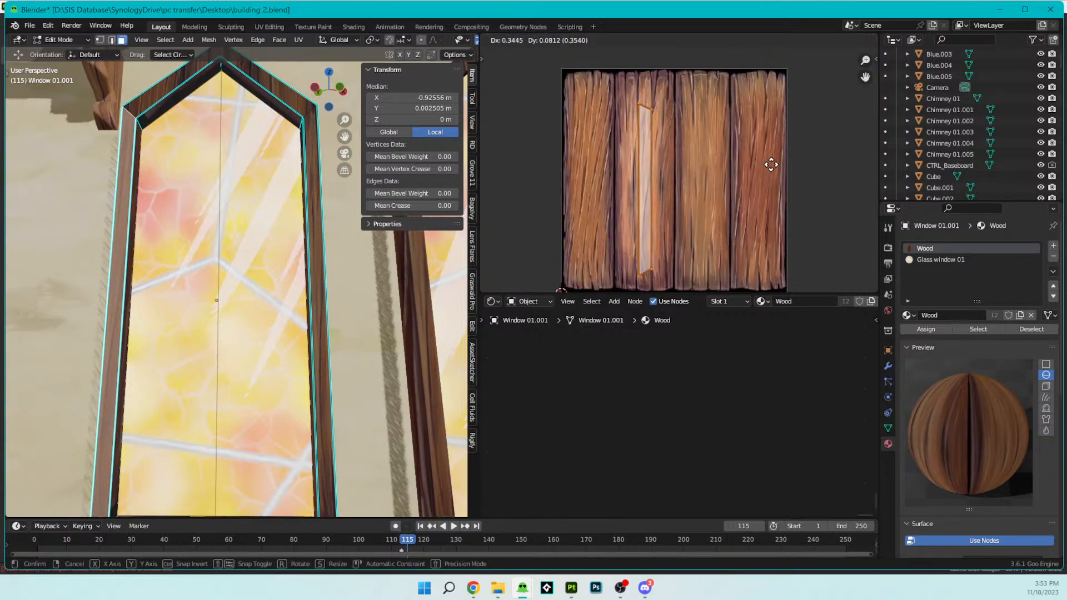
pyautogui.click(771, 165)
pyautogui.press('s')
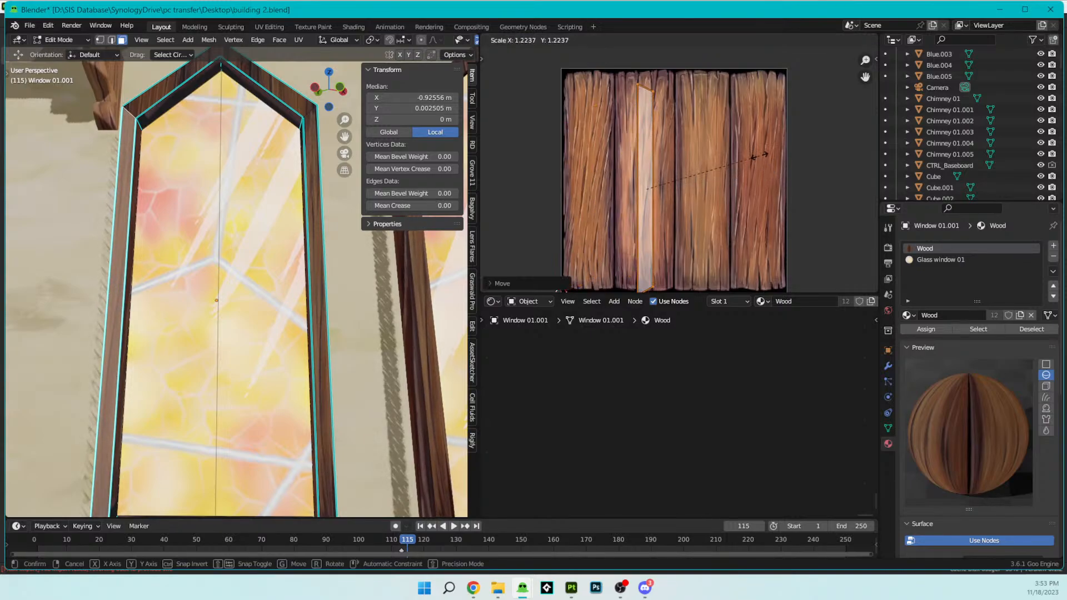
pyautogui.click(753, 163)
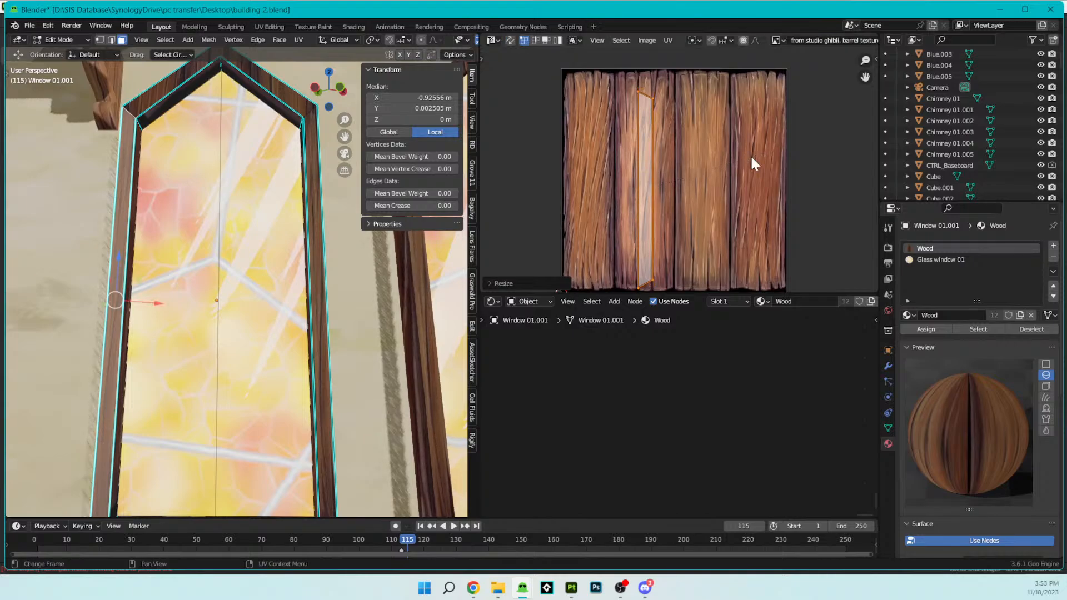
pyautogui.press('g')
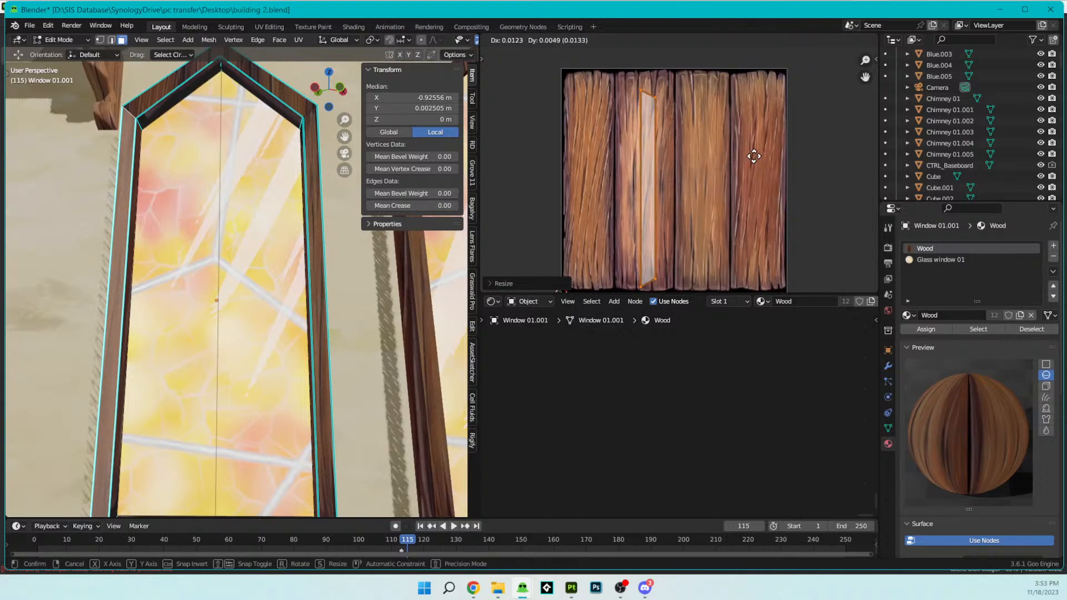
pyautogui.click(749, 151)
pyautogui.press('s')
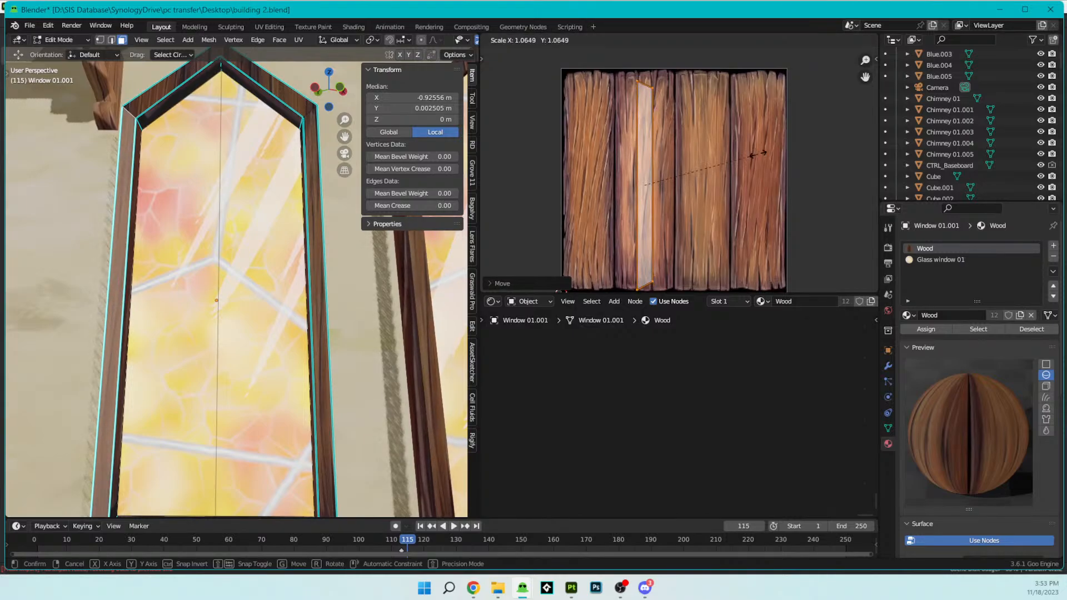
pyautogui.click(755, 155)
# - Select the frame's right sloped face, rotate its UV island upright, and move and enlarge it along the texture's second plank
pyautogui.scroll(-5, 166, 260)
pyautogui.scroll(2, 205, 260)
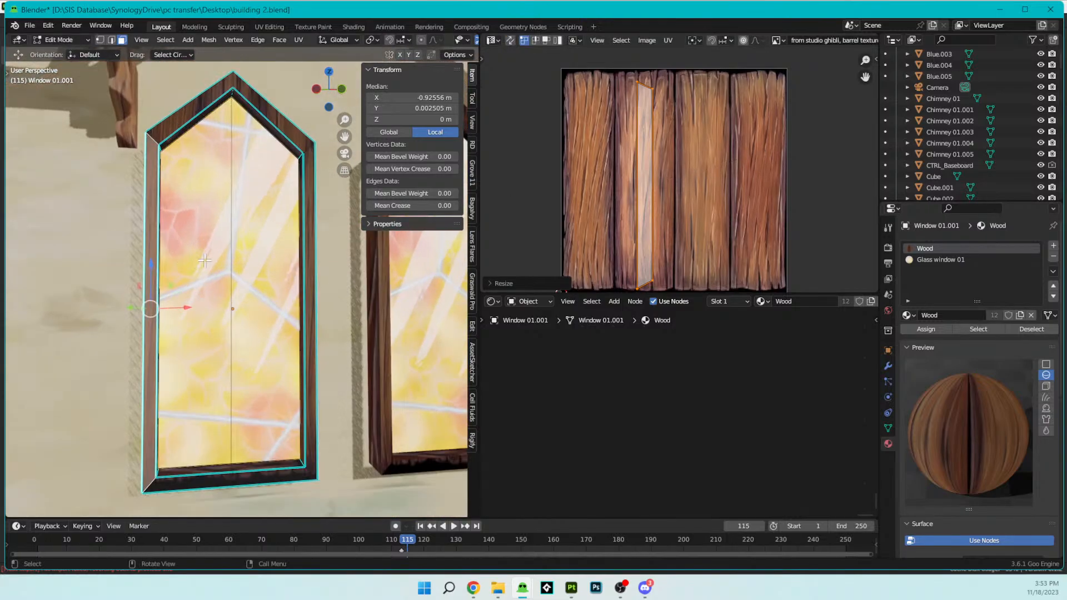
pyautogui.click(263, 104)
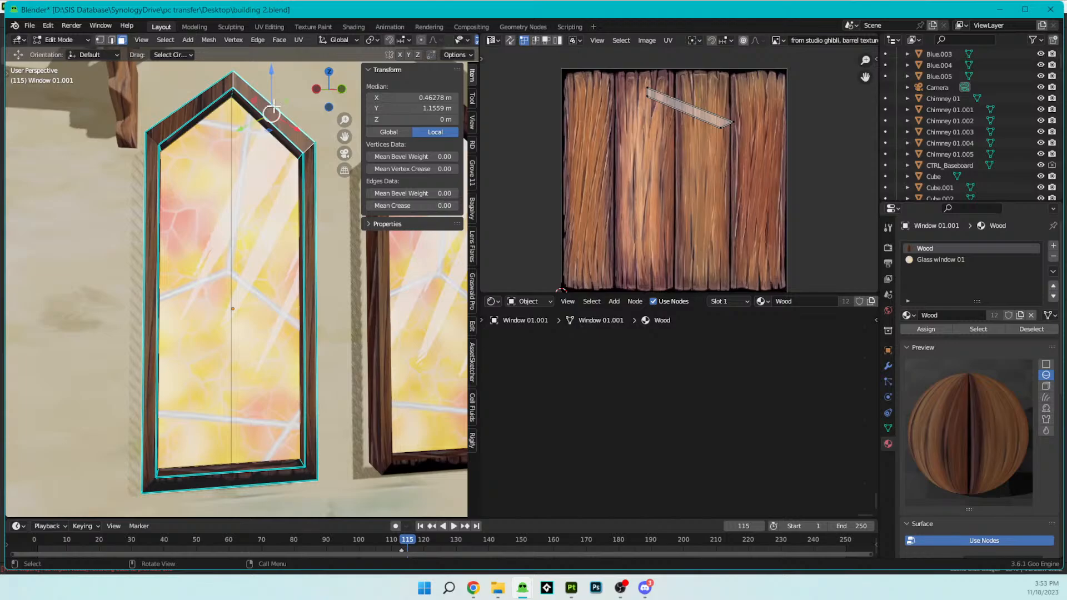
pyautogui.press('r')
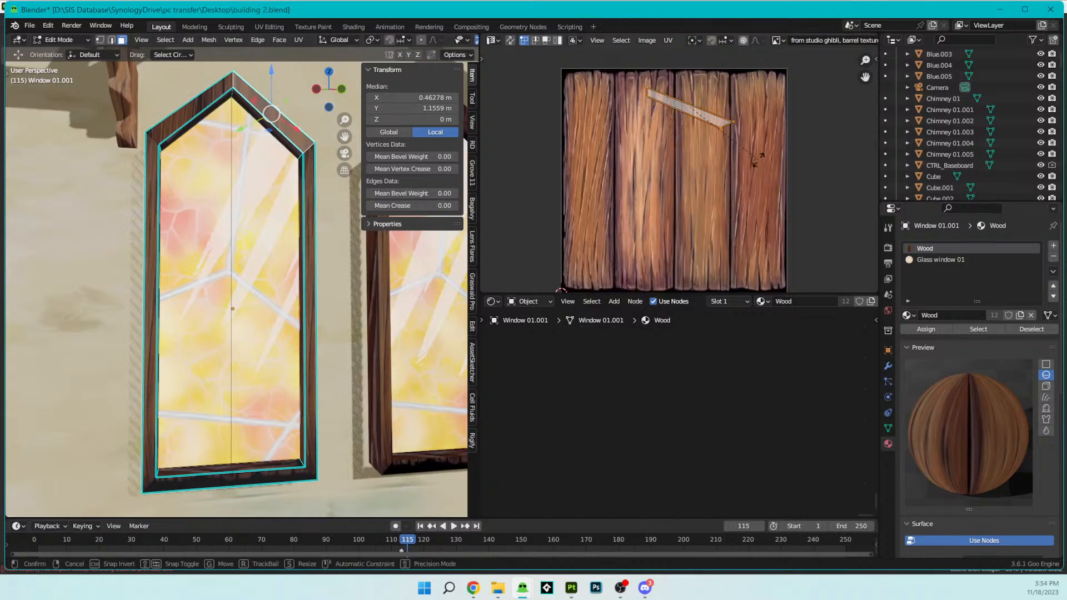
pyautogui.click(665, 223)
pyautogui.press('g')
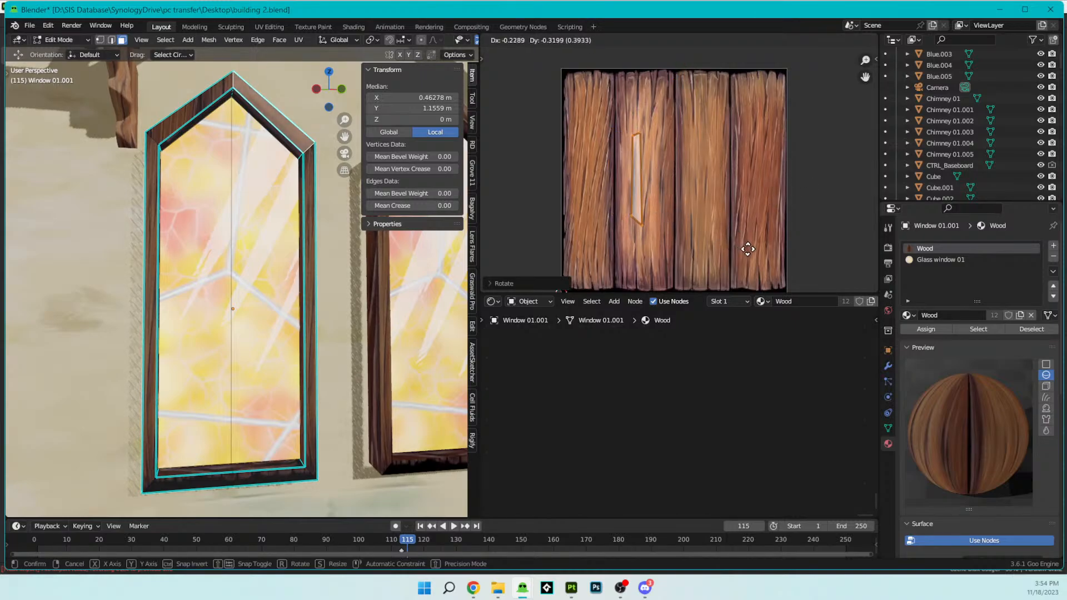
pyautogui.click(757, 259)
pyautogui.press('s')
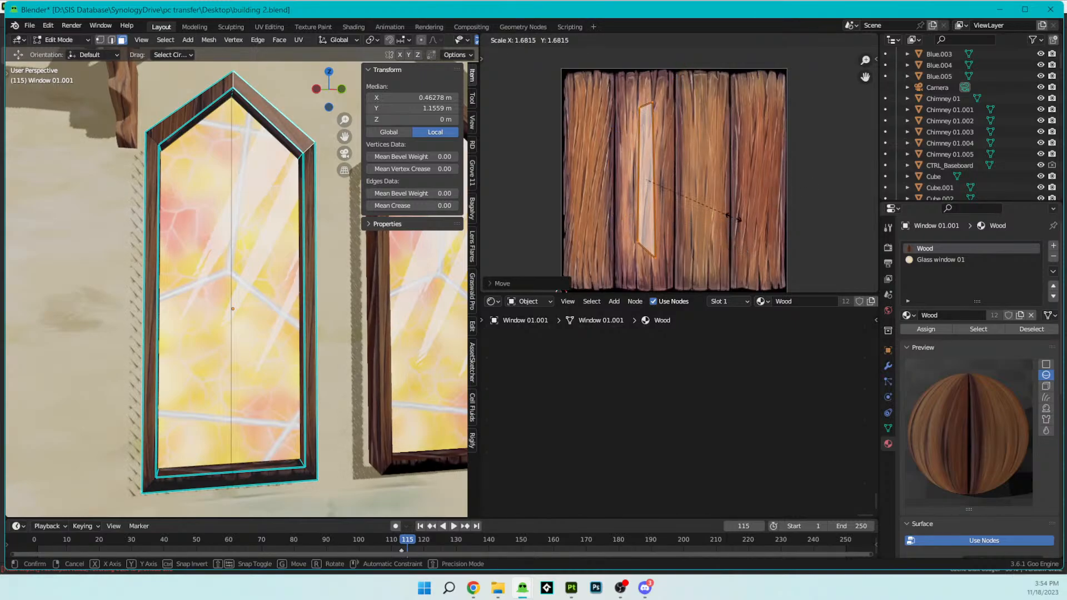
pyautogui.click(760, 229)
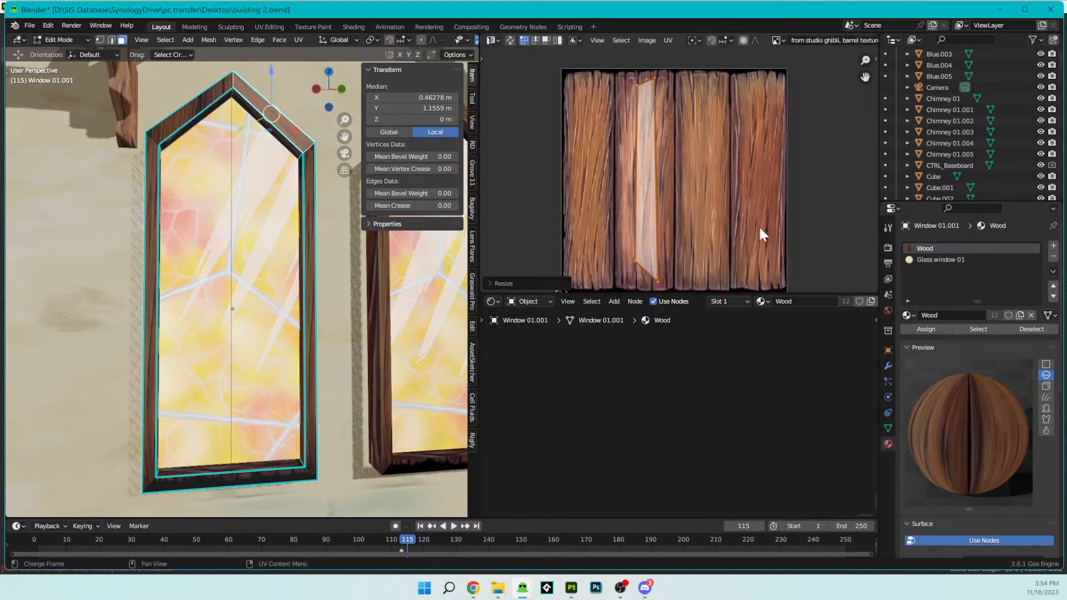
# - Select the frame's left sloped face, rotate its UV island upright, and move and enlarge it along the texture's second plank
pyautogui.click(207, 102)
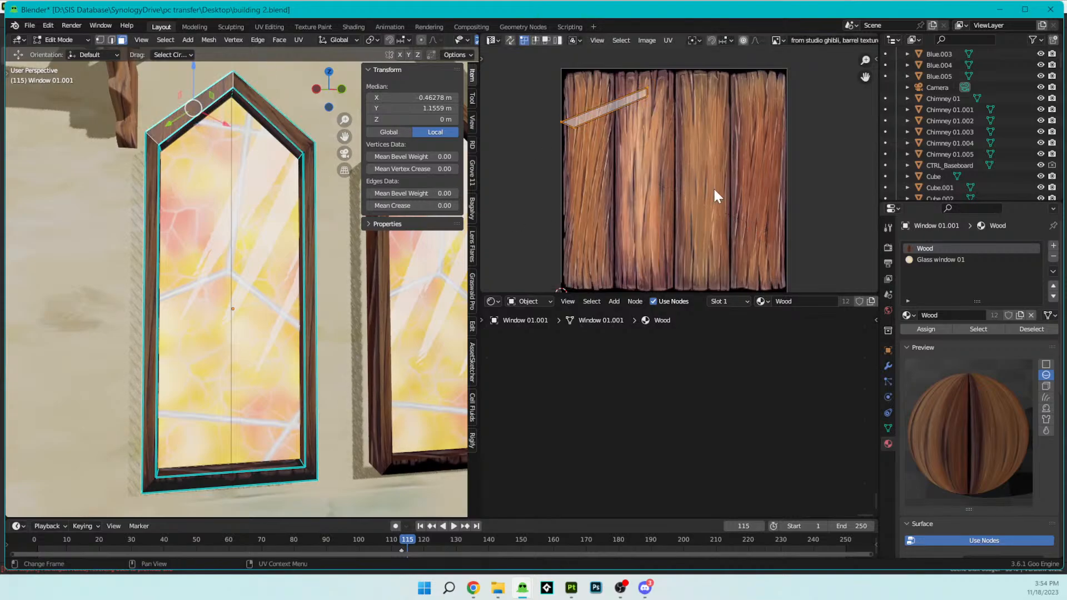
pyautogui.press('r')
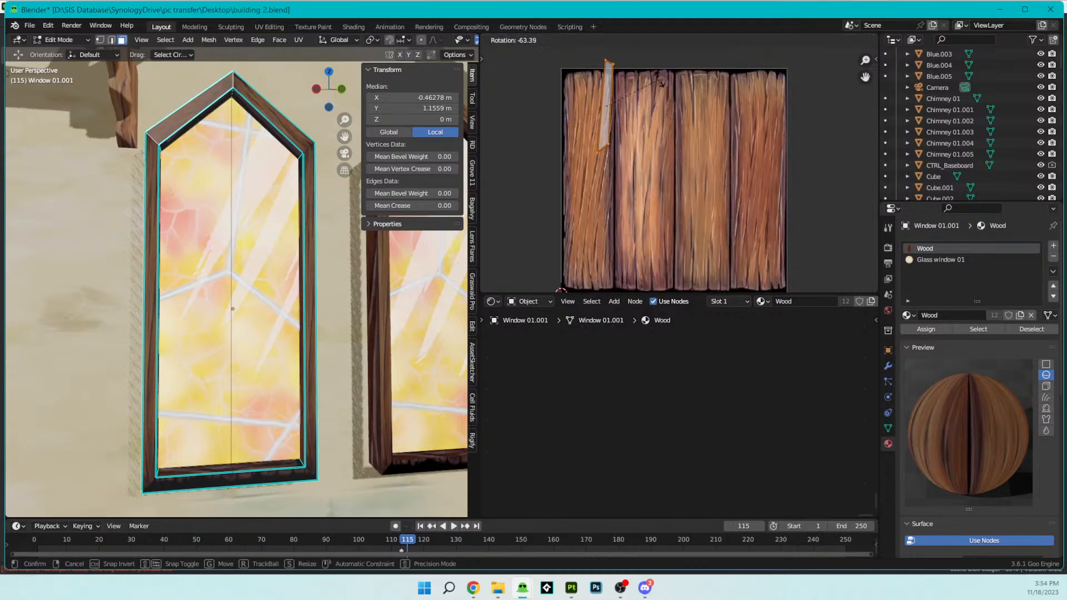
pyautogui.click(653, 78)
pyautogui.press('g')
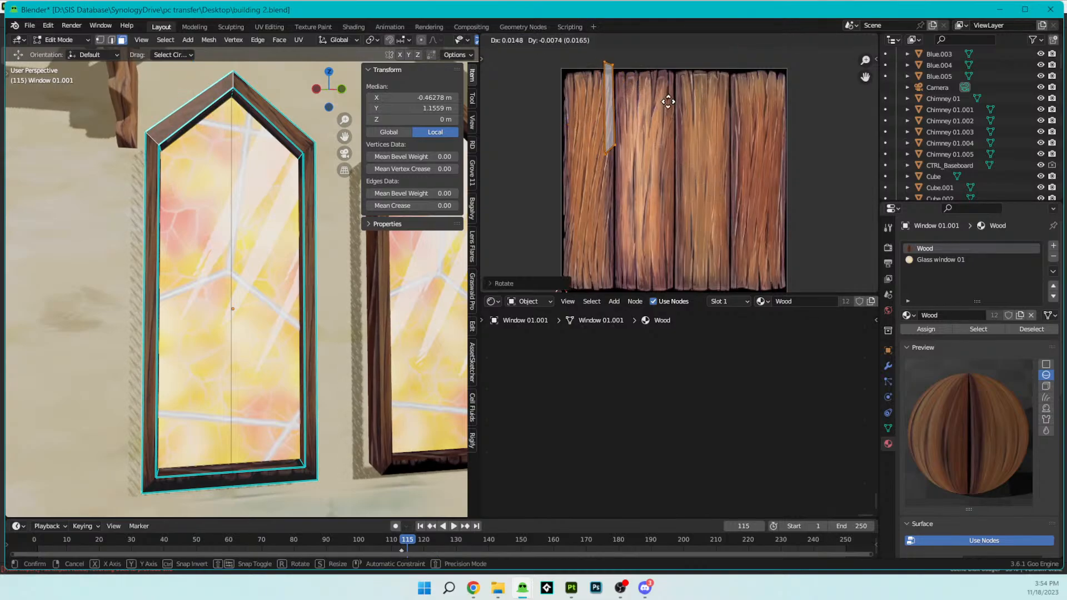
pyautogui.click(703, 176)
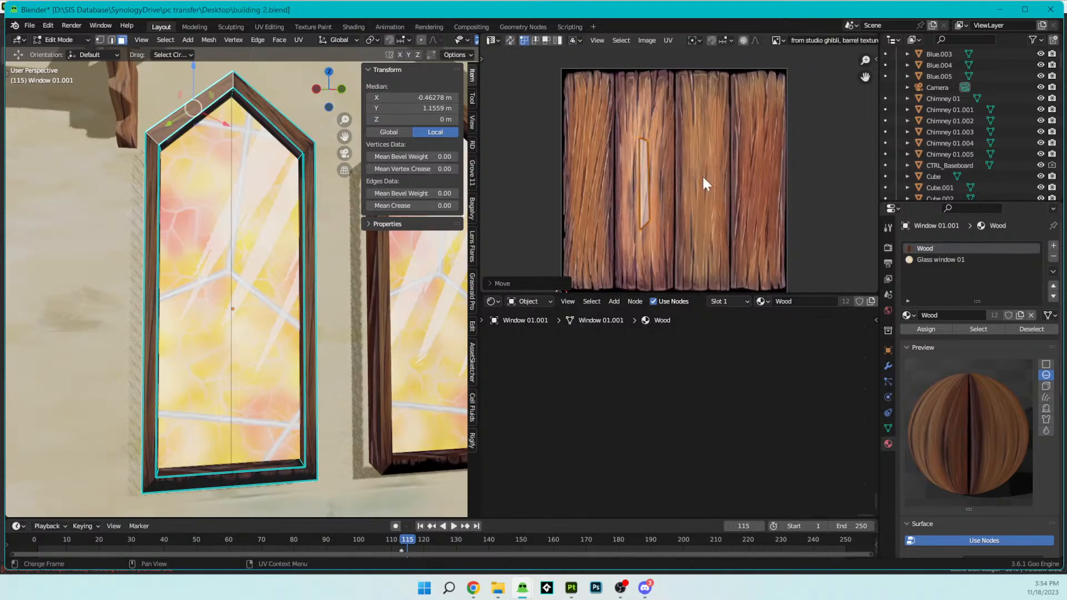
pyautogui.press('r')
pyautogui.click(768, 164)
pyautogui.press('s')
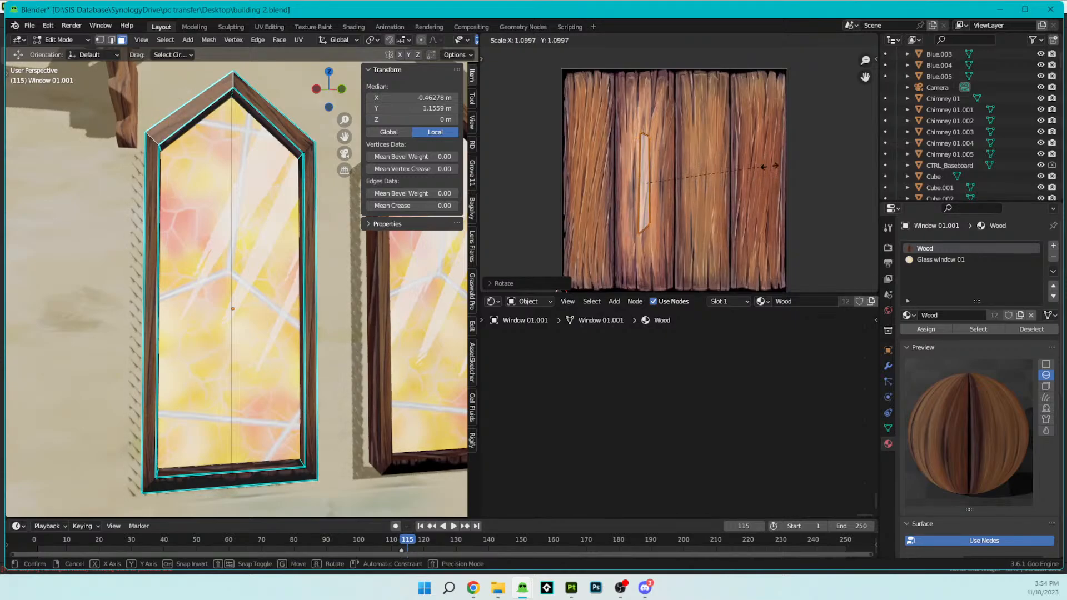
pyautogui.click(844, 175)
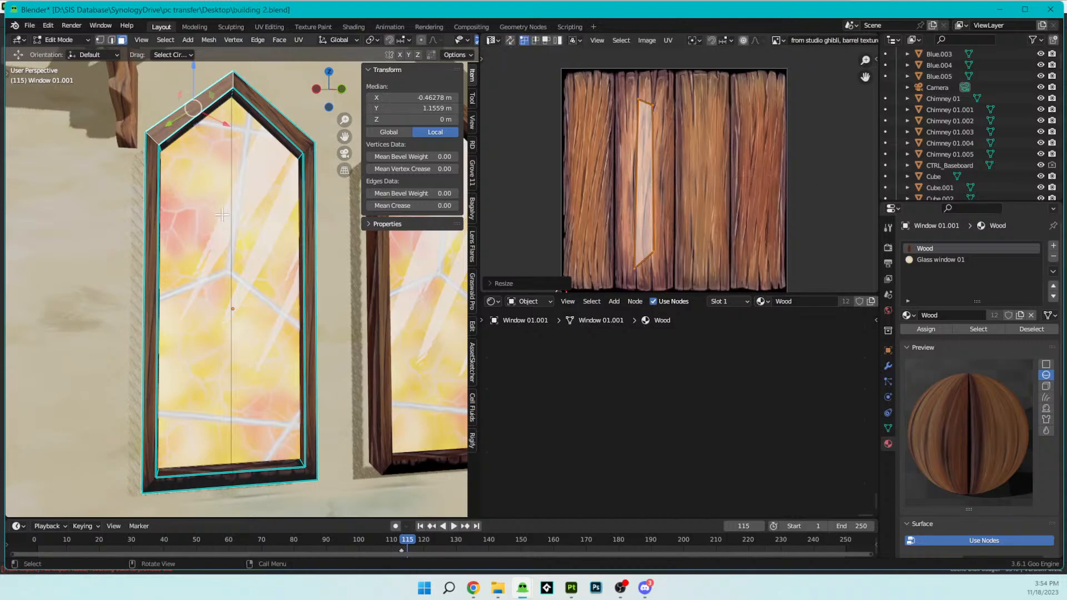
# - Select the outer and inner side faces of the frame's two uprights
pyautogui.press('Tab')
pyautogui.scroll(-1, 248, 222)
pyautogui.moveTo(247, 221); pyautogui.dragTo(332, 218, button='middle')
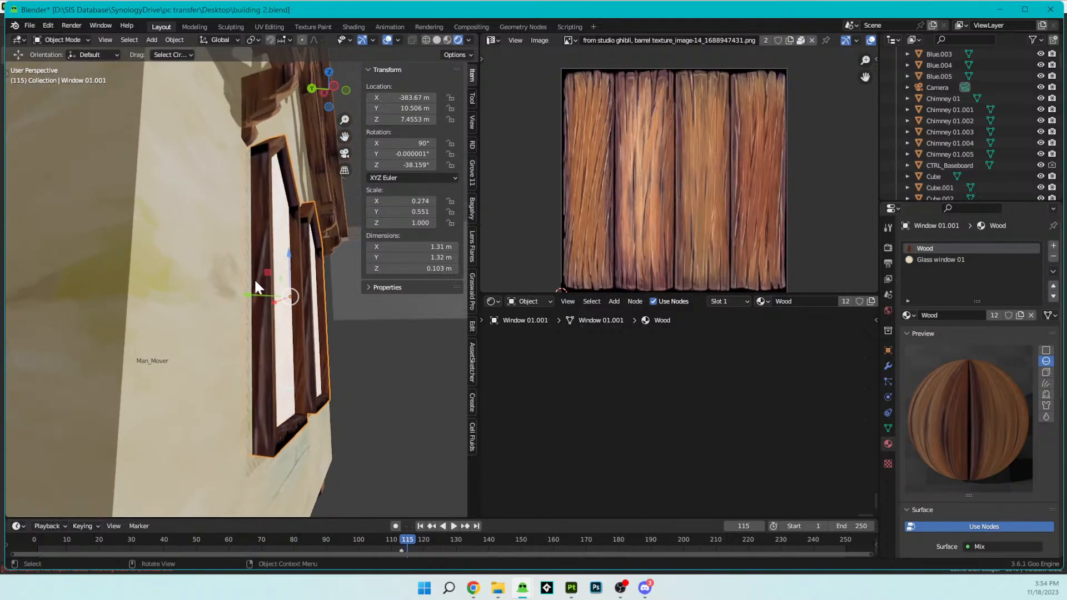
pyautogui.press('Tab')
pyautogui.moveTo(321, 302); pyautogui.dragTo(167, 324, button='middle')
pyautogui.keyDown('shift'); pyautogui.click(245, 316); pyautogui.keyUp('shift')
pyautogui.moveTo(241, 318); pyautogui.dragTo(374, 310, button='middle')
pyautogui.keyDown('shift'); pyautogui.click(303, 290); pyautogui.keyUp('shift')
pyautogui.moveTo(304, 290); pyautogui.dragTo(422, 311, button='middle')
pyautogui.keyDown('shift'); pyautogui.click(178, 307); pyautogui.keyUp('shift')
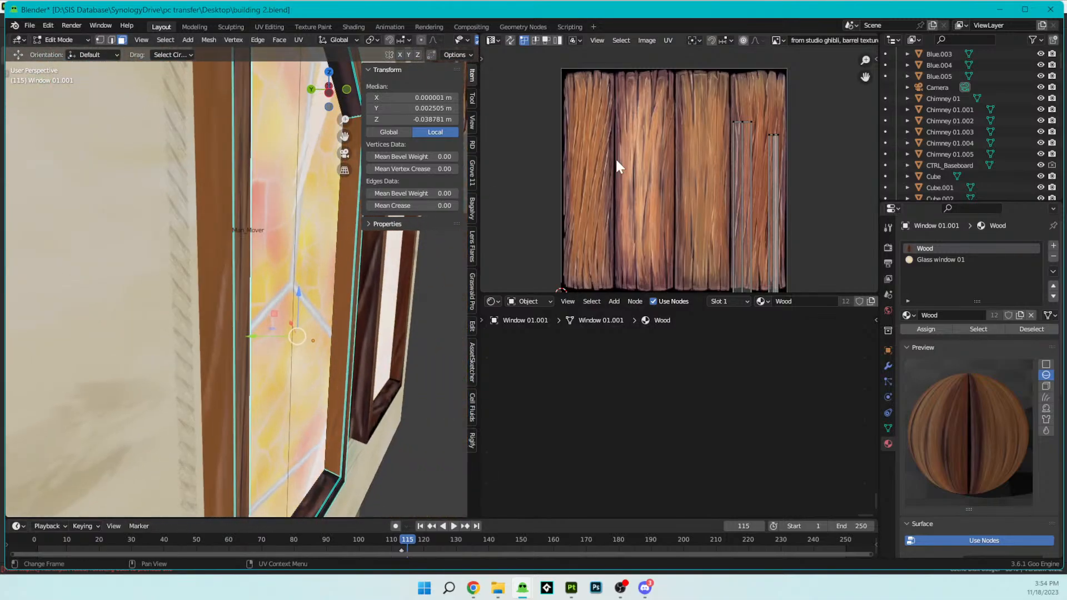
# - Move all side-face UV islands so the wider ones lie on the second plank and enlarge them to span the plank's length
pyautogui.press('a')
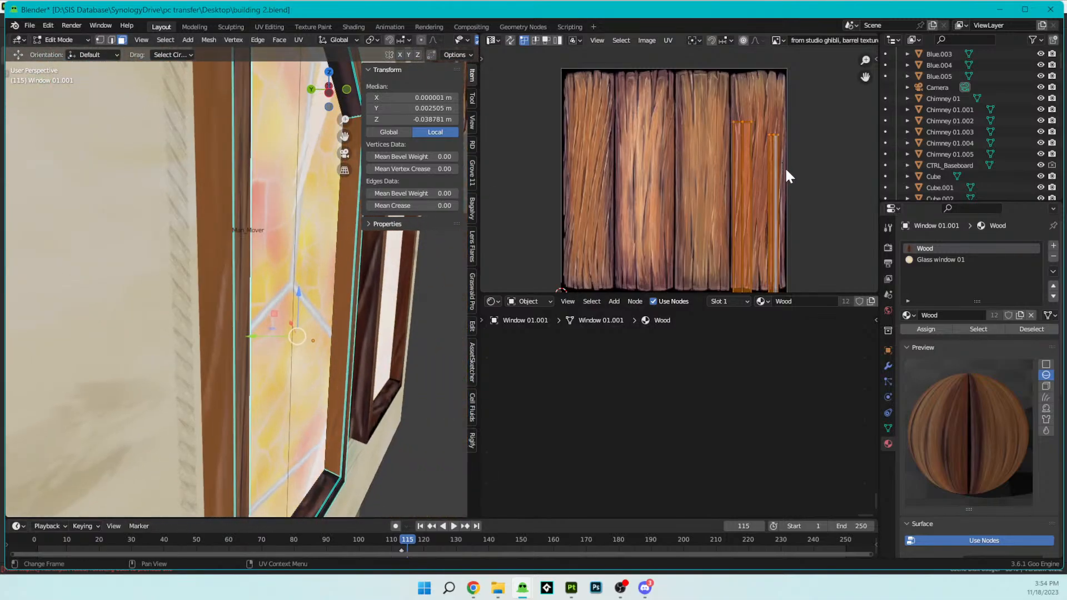
pyautogui.press('g')
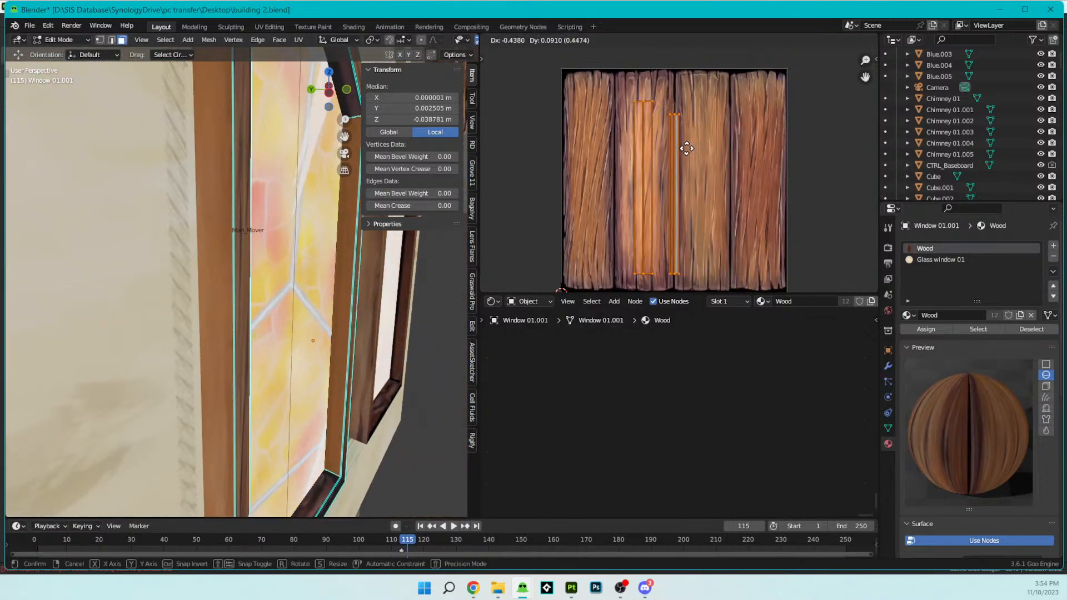
pyautogui.click(695, 153)
pyautogui.press('s')
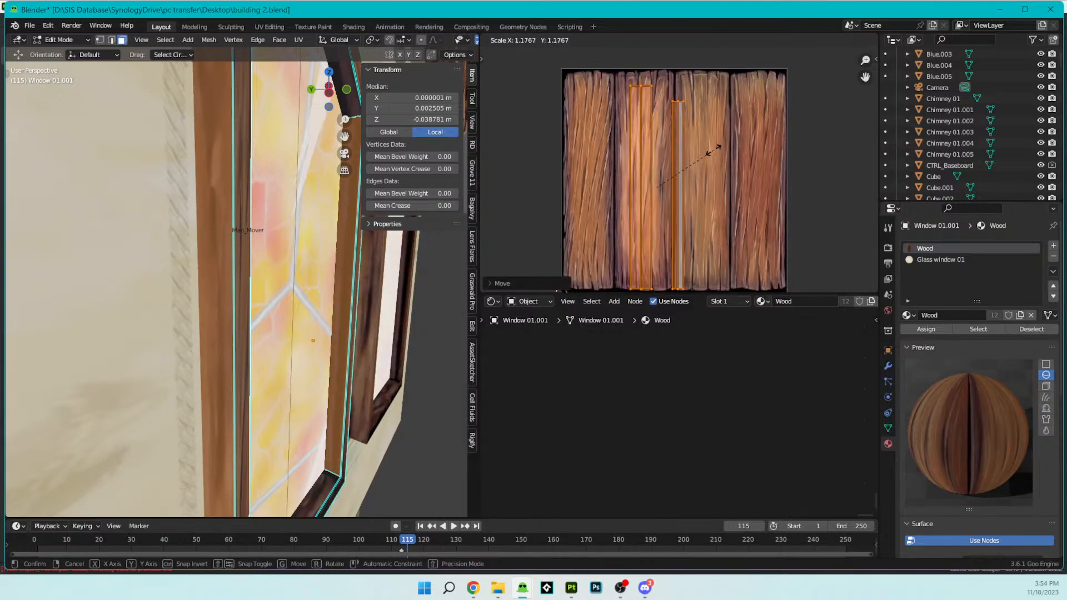
pyautogui.click(713, 148)
pyautogui.press('g')
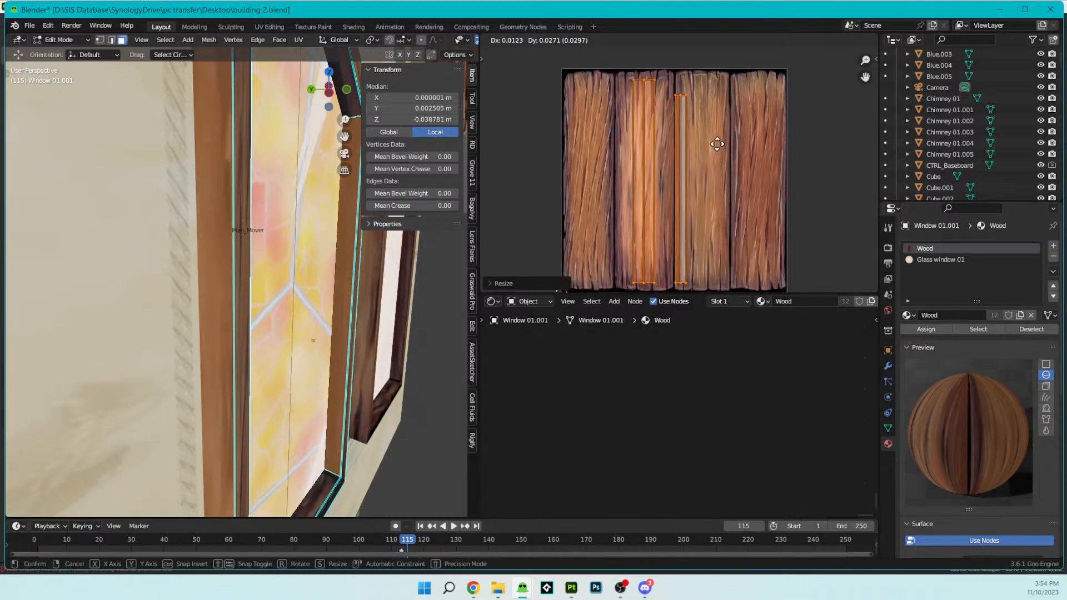
pyautogui.click(716, 142)
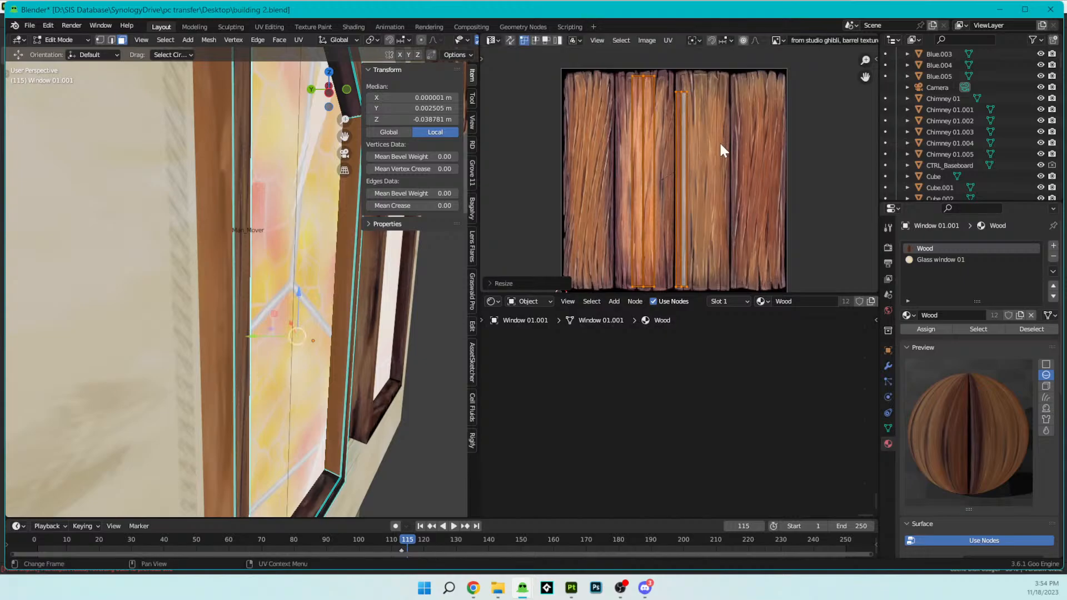
# - Select the narrow UV island left beside the second plank, move it onto that plank and widen it along X
pyautogui.click(678, 99)
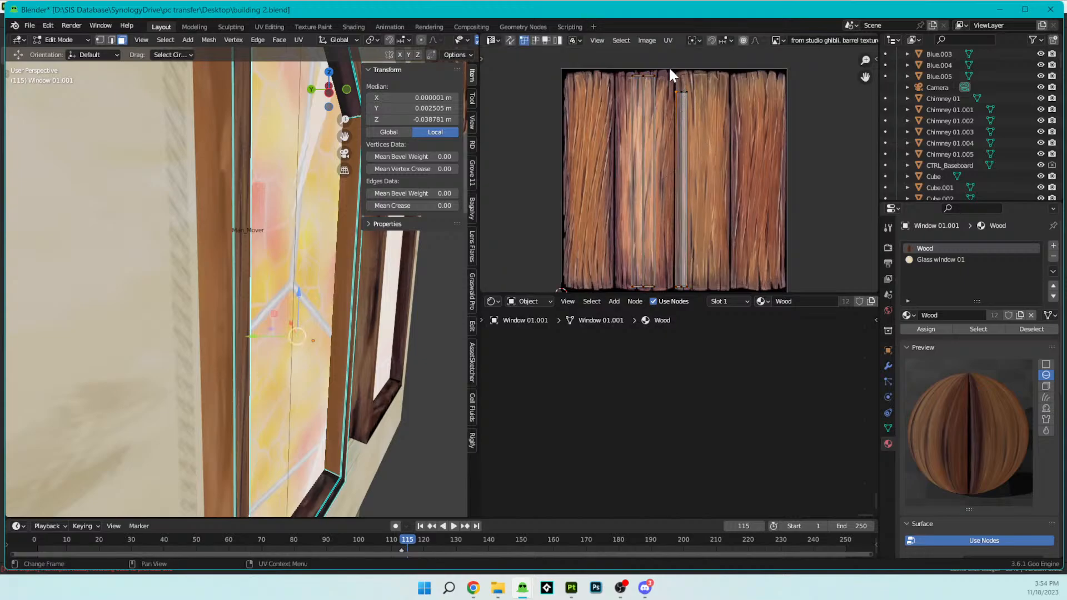
pyautogui.moveTo(665, 70); pyautogui.dragTo(713, 293)
pyautogui.press('g')
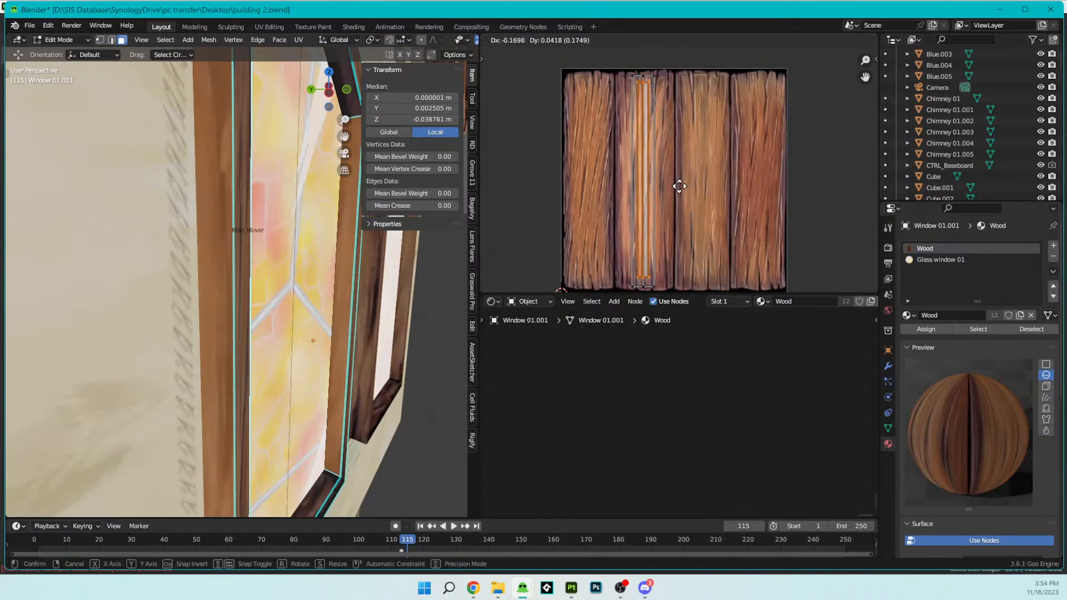
pyautogui.click(679, 184)
pyautogui.press('s')
pyautogui.press('x')
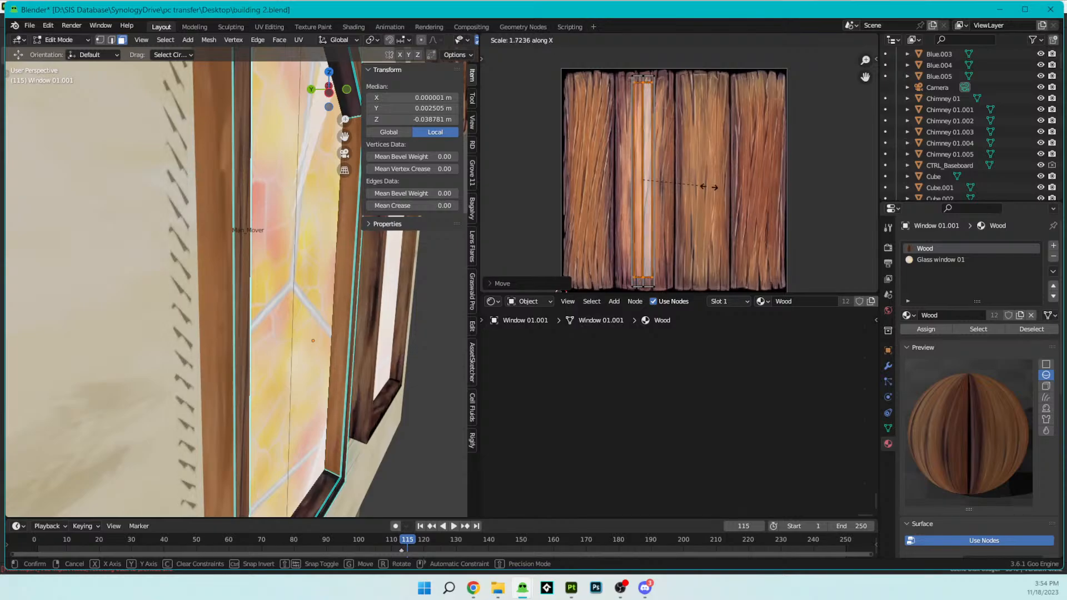
pyautogui.click(739, 191)
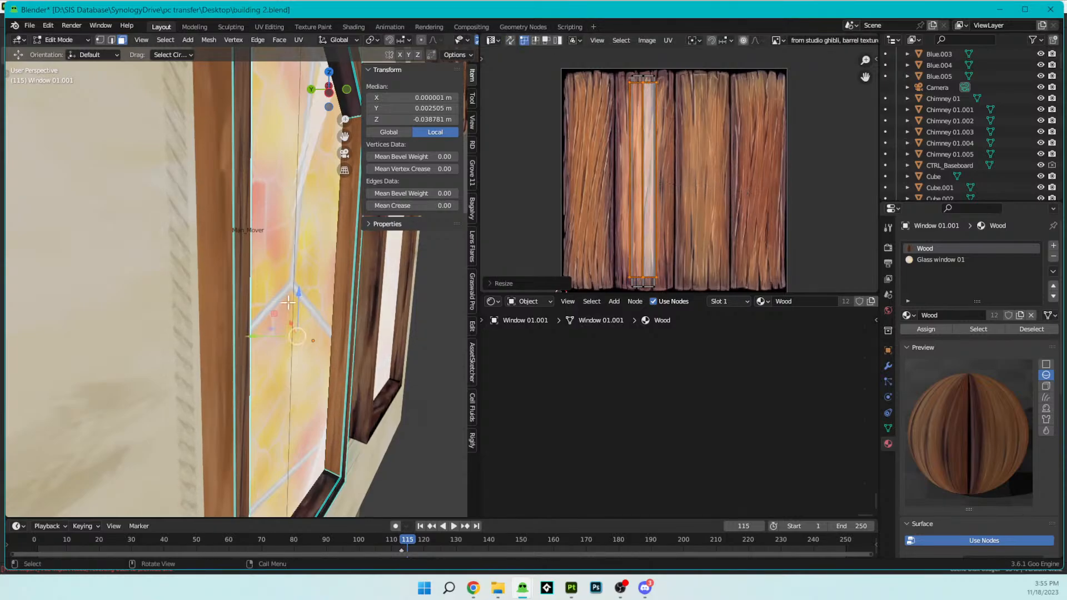
# - Enlarge the widened UV island slightly to fill the second plank's length, and check both window frames in object mode
pyautogui.press('a')
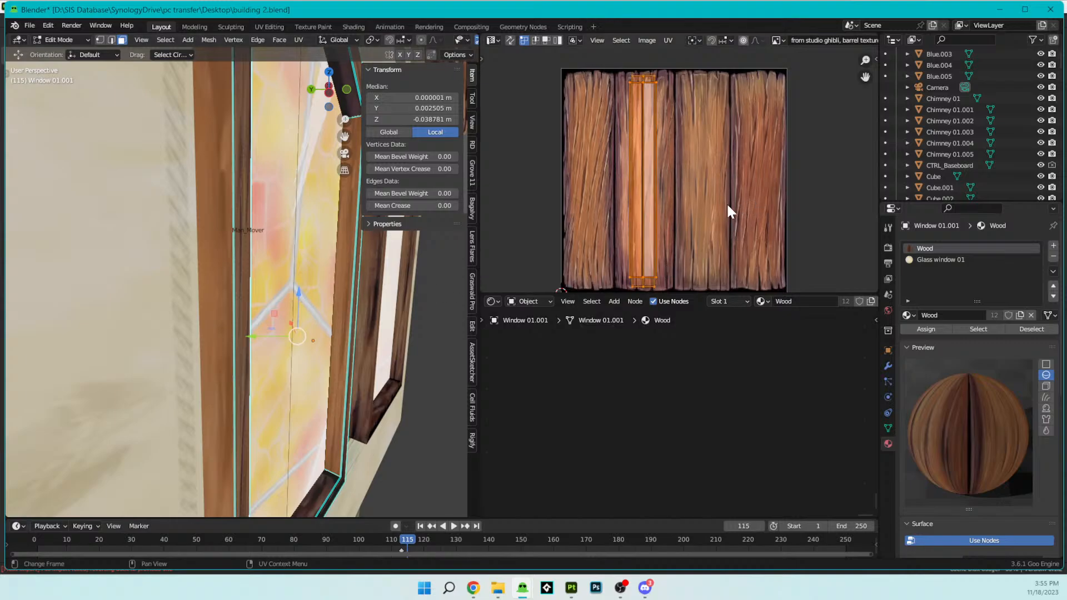
pyautogui.press('s')
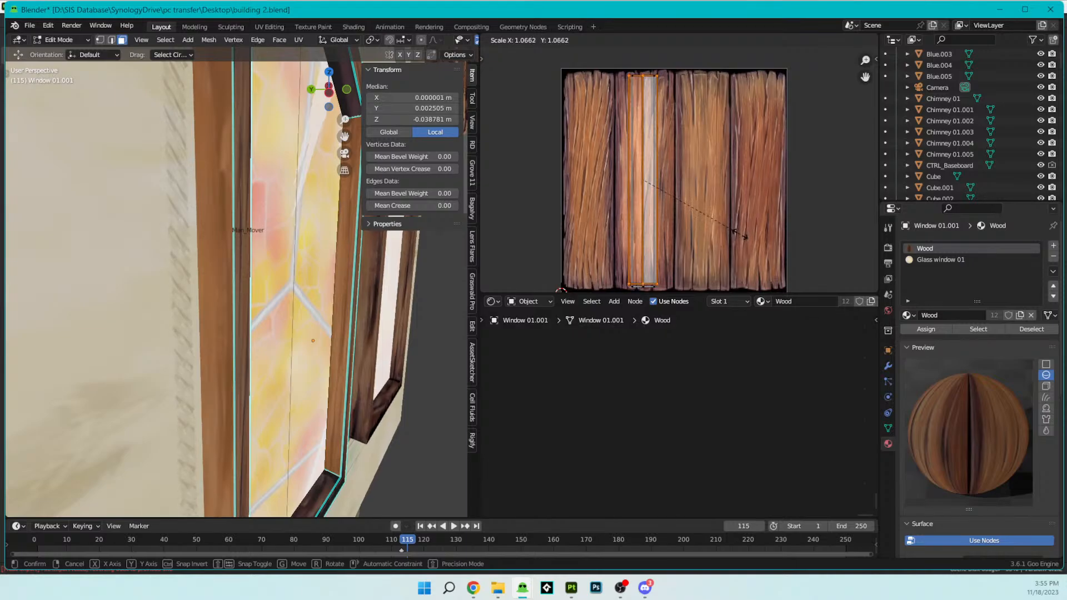
pyautogui.click(739, 235)
pyautogui.press('Tab')
pyautogui.scroll(-5, 278, 314)
pyautogui.moveTo(277, 314); pyautogui.dragTo(156, 321, button='middle')
pyautogui.moveTo(206, 251); pyautogui.dragTo(341, 264, button='middle')
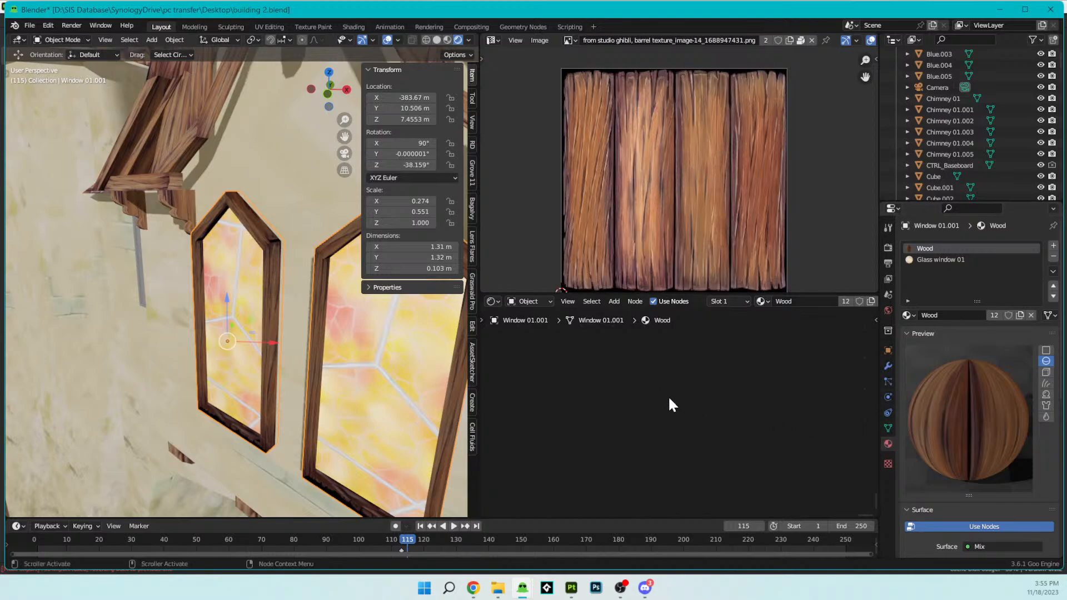
# - Replace the Undefined node in the Wood material with a new Shader Info node beside the first Multiply node
pyautogui.moveTo(491, 360); pyautogui.dragTo(639, 410, button='middle')
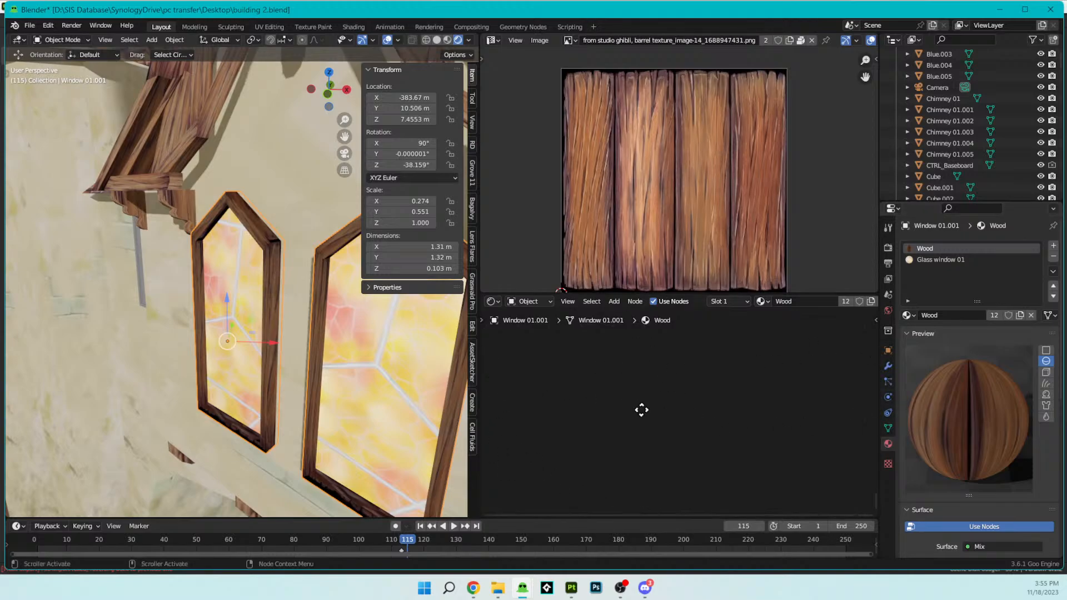
pyautogui.press('Home')
pyautogui.moveTo(568, 412); pyautogui.dragTo(751, 407, button='middle')
pyautogui.scroll(4, 674, 405)
pyautogui.moveTo(665, 392); pyautogui.dragTo(650, 419, button='middle')
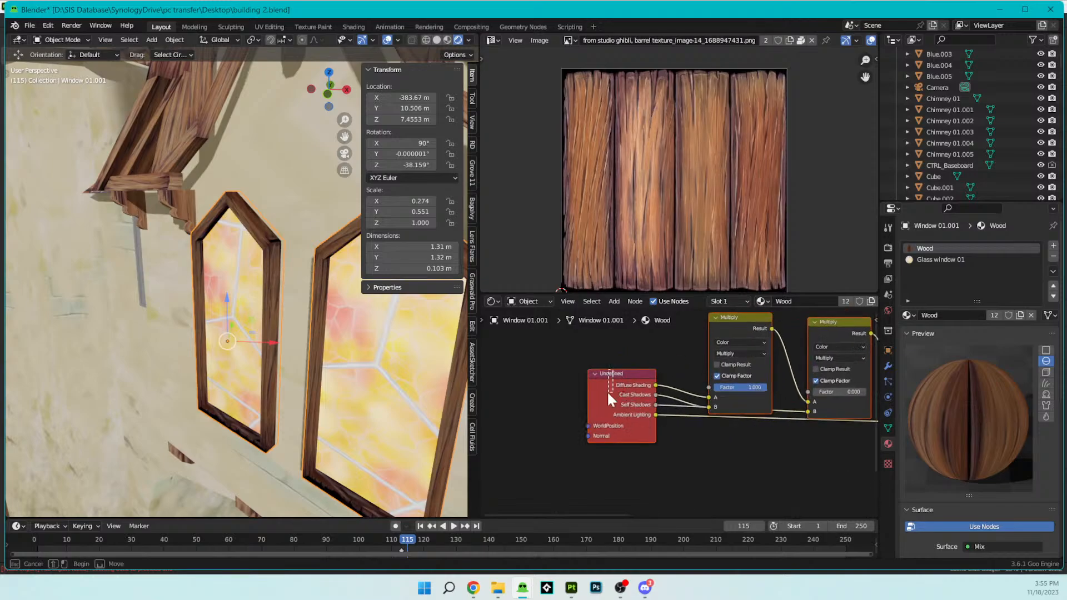
pyautogui.moveTo(614, 372); pyautogui.dragTo(601, 414)
pyautogui.press('x')
pyautogui.hotkey('shift', 'a')
pyautogui.moveTo(601, 416)
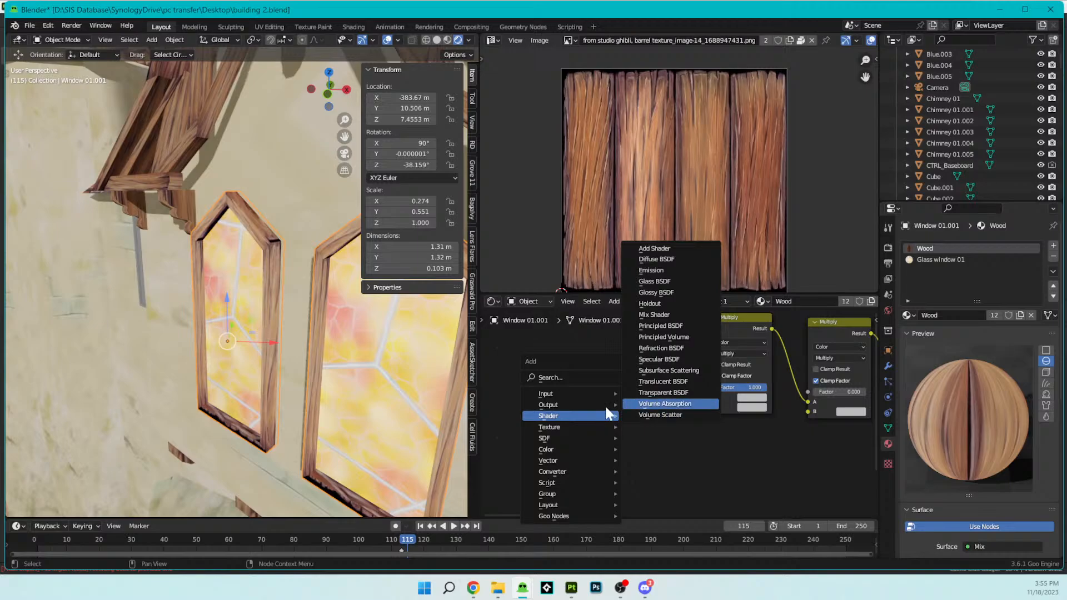
pyautogui.moveTo(556, 513)
pyautogui.click(653, 515)
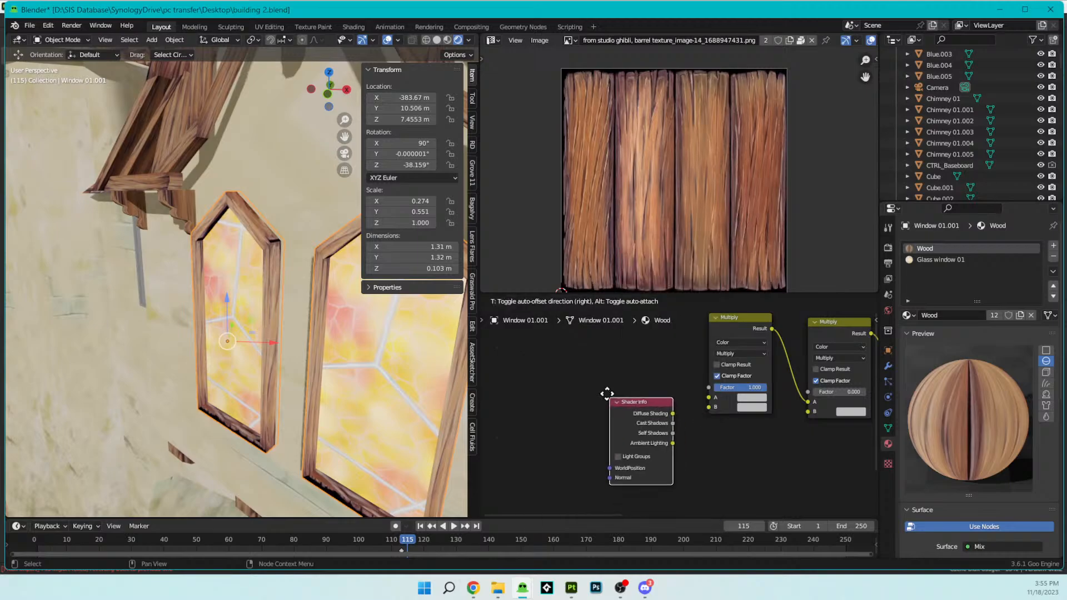
pyautogui.click(668, 400)
# - Connect Diffuse Shading and Cast Shadows to the first Multiply's A and B, Self Shadows to the second Multiply's B, and Ambient Lighting to the Add node's B
pyautogui.moveTo(657, 399)
pyautogui.mouseDown()
pyautogui.moveTo(709, 395)
pyautogui.moveTo(699, 405)
pyautogui.moveTo(709, 406)
pyautogui.mouseUp()
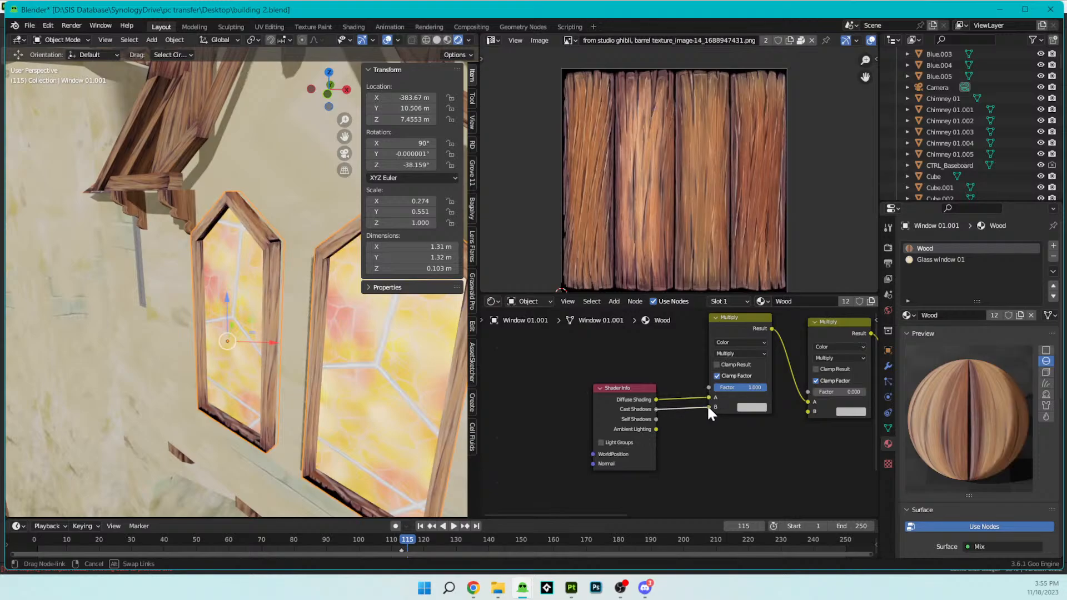
pyautogui.moveTo(697, 435); pyautogui.dragTo(618, 390, button='middle')
pyautogui.moveTo(578, 375); pyautogui.dragTo(729, 367)
pyautogui.moveTo(578, 385); pyautogui.dragTo(830, 378)
# - Select the two sloping outer faces at the window frame's peak and move their UV islands from the fourth plank onto the second
pyautogui.moveTo(84, 412); pyautogui.dragTo(155, 420, button='middle')
pyautogui.press('Tab')
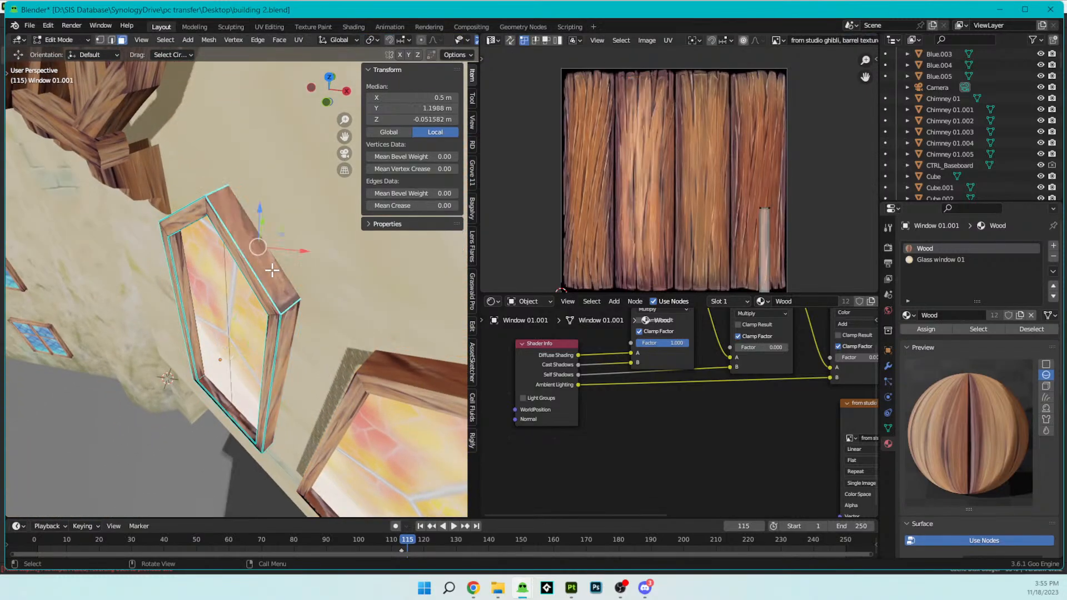
pyautogui.moveTo(224, 244); pyautogui.dragTo(251, 242, button='middle')
pyautogui.click(236, 232)
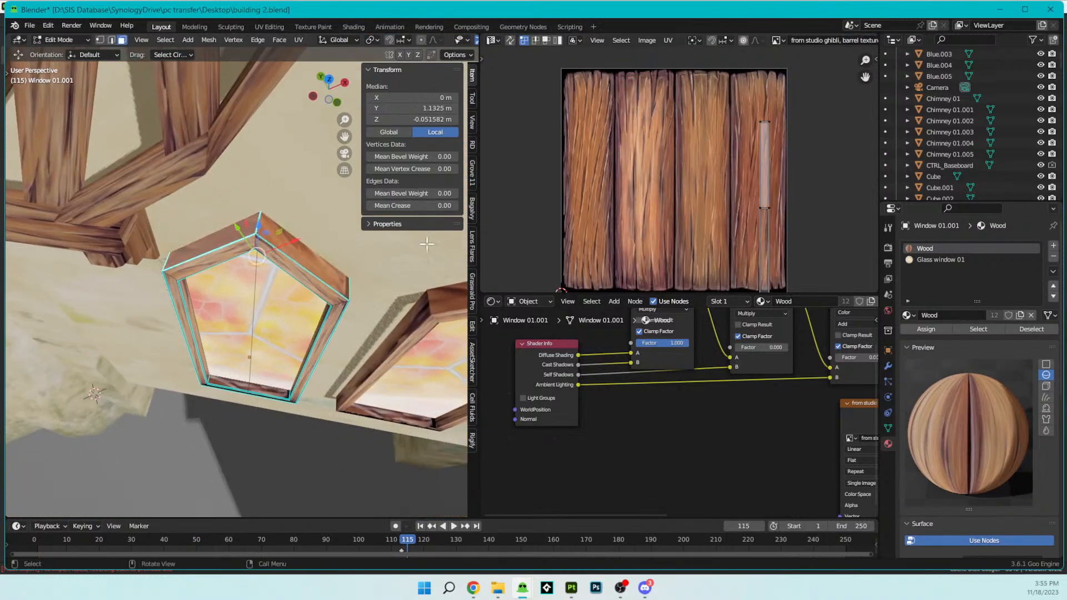
pyautogui.press('a')
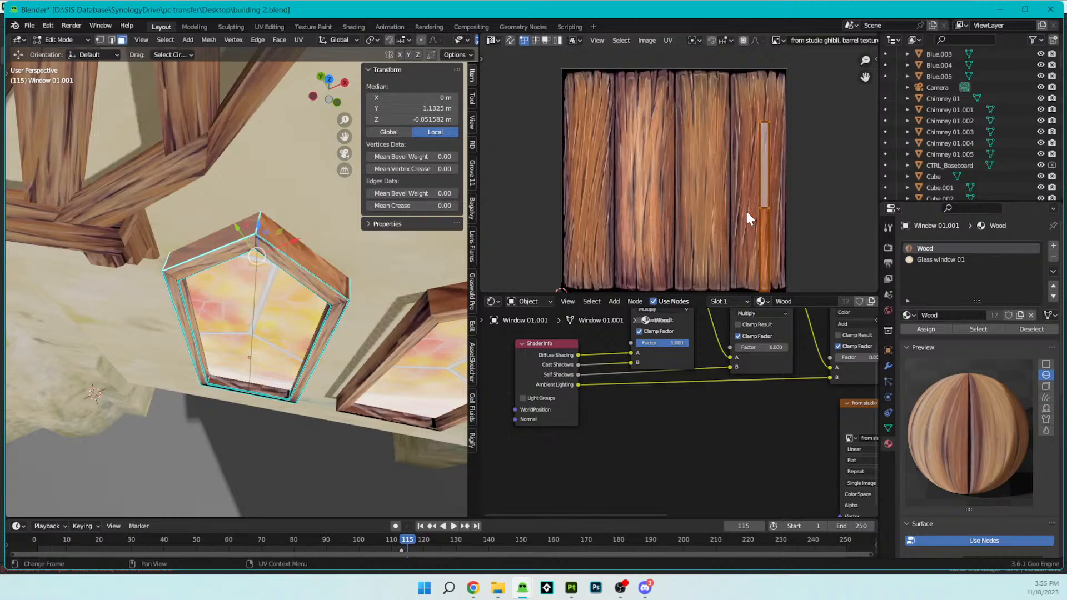
pyautogui.press('g')
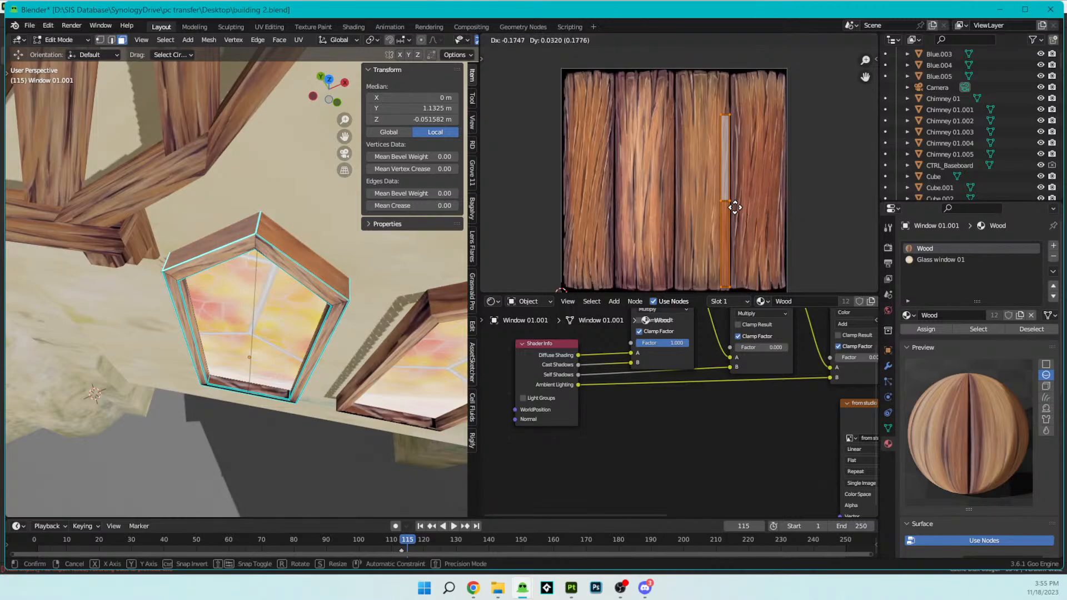
pyautogui.click(657, 192)
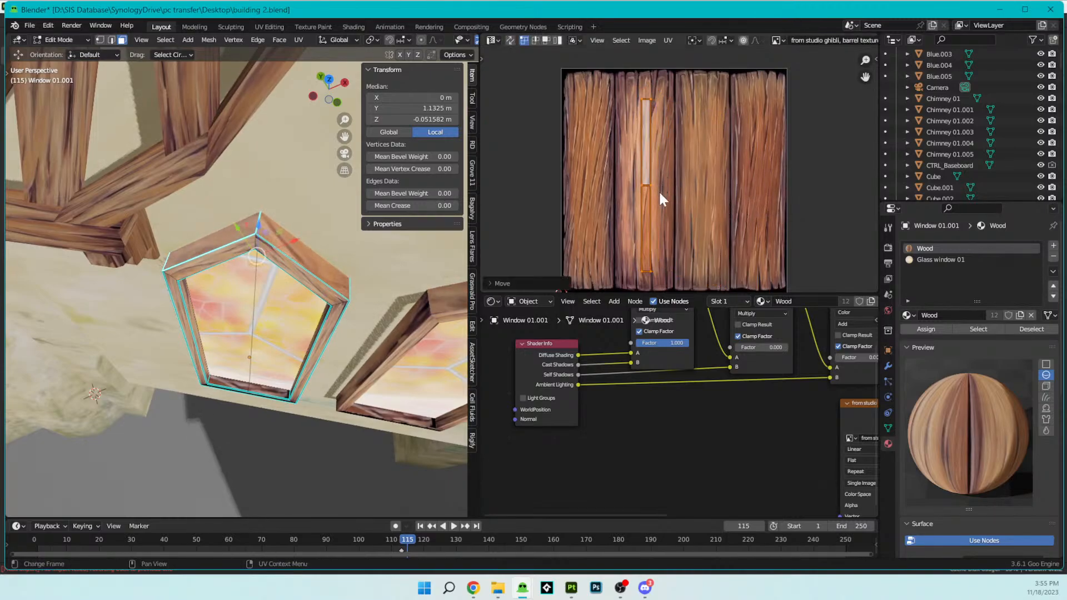
# - Enlarge the peak faces' UV islands so they fill the second plank's length
pyautogui.press('s')
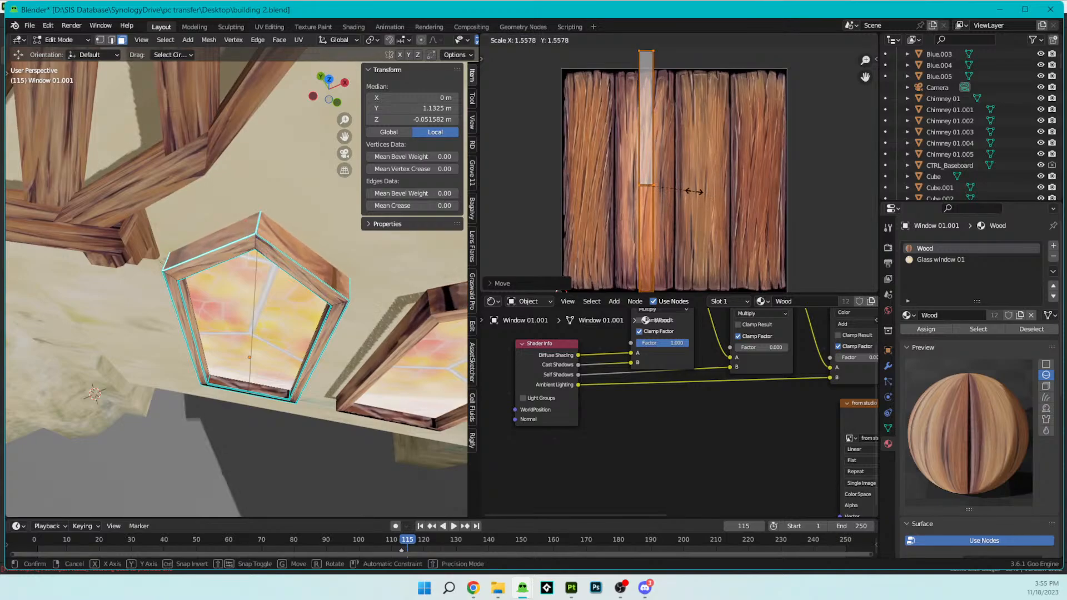
pyautogui.click(669, 188)
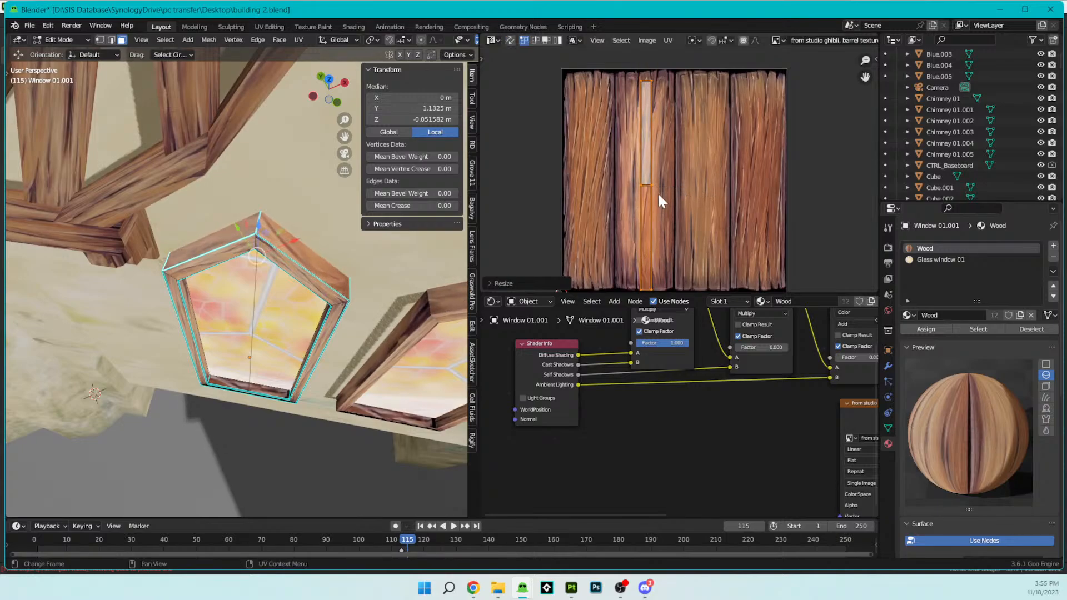
# - Examine the wood texture on both window frames in object mode, from the whole facade down to the bottom frame piece
pyautogui.press('Tab')
pyautogui.moveTo(295, 348); pyautogui.dragTo(273, 252, button='middle')
pyautogui.scroll(-9, 272, 252)
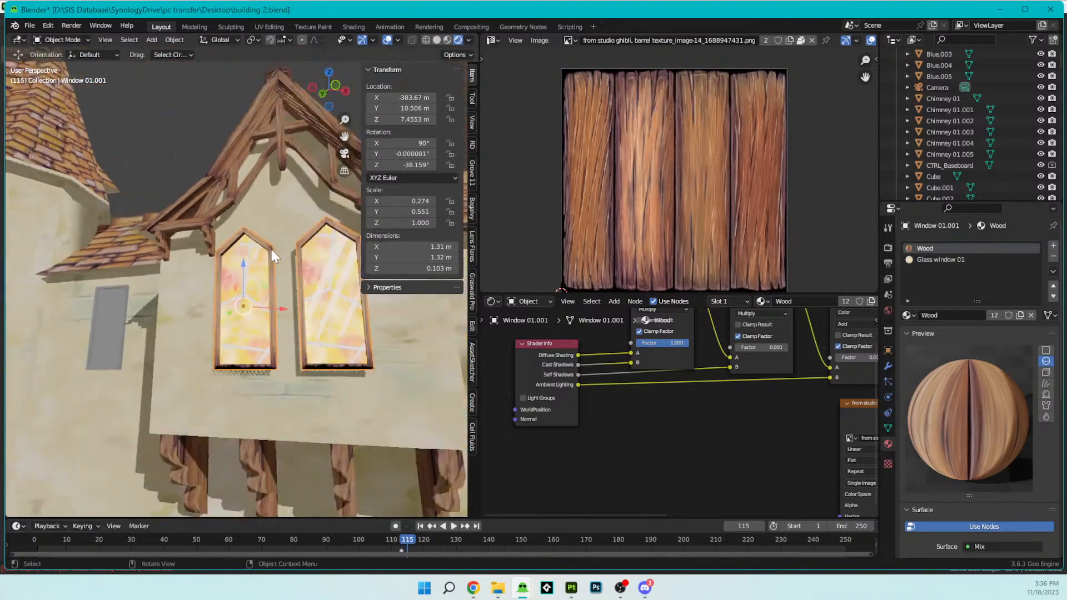
pyautogui.moveTo(272, 171); pyautogui.dragTo(275, 319, button='middle')
pyautogui.scroll(3, 281, 266)
pyautogui.press('Tab')
pyautogui.press('Tab')
pyautogui.scroll(-3, 324, 248)
pyautogui.scroll(6, 311, 287)
pyautogui.scroll(5, 294, 339)
pyautogui.scroll(-2, 306, 334)
pyautogui.keyDown('shift'); pyautogui.moveTo(294, 441); pyautogui.dragTo(294, 389, button='middle'); pyautogui.keyUp('shift')
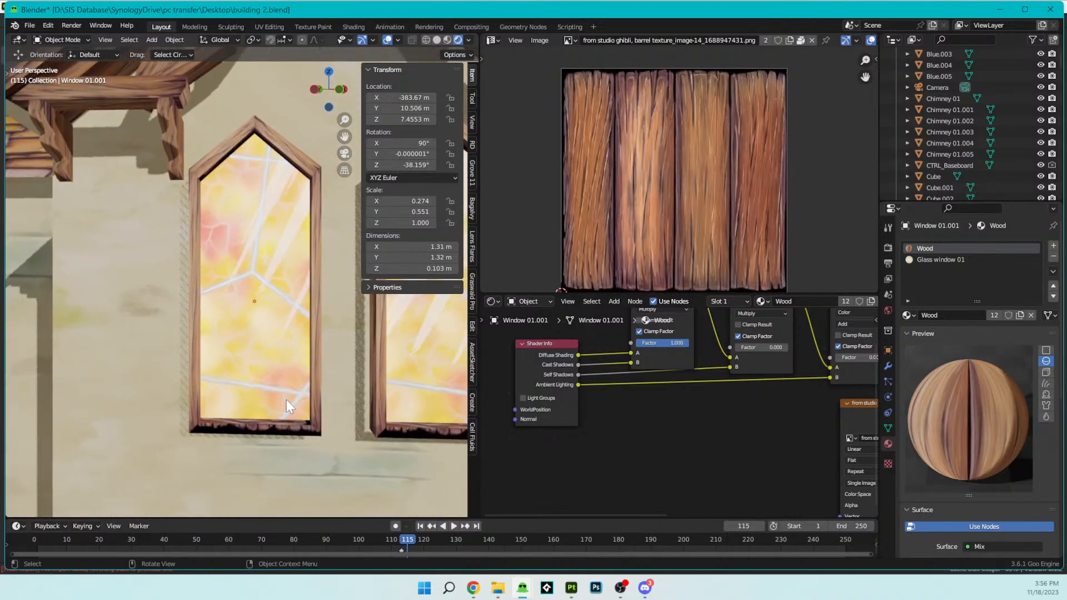
# - Knife a horizontal cut across the frame's lower-right corner, from the inner corner to the outer edge
pyautogui.press('Tab')
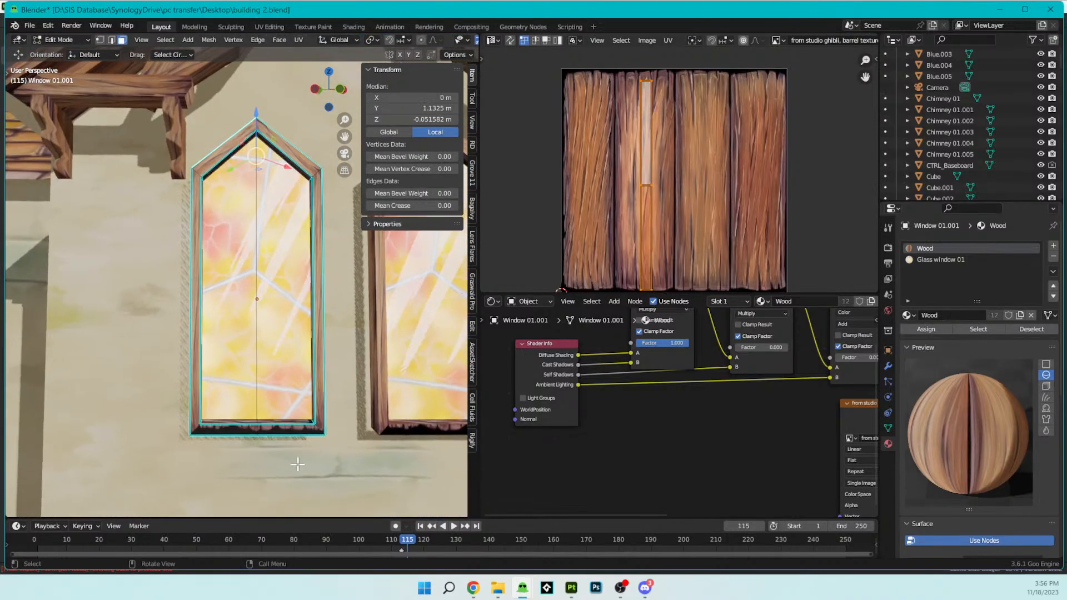
pyautogui.scroll(4, 289, 425)
pyautogui.scroll(5, 281, 394)
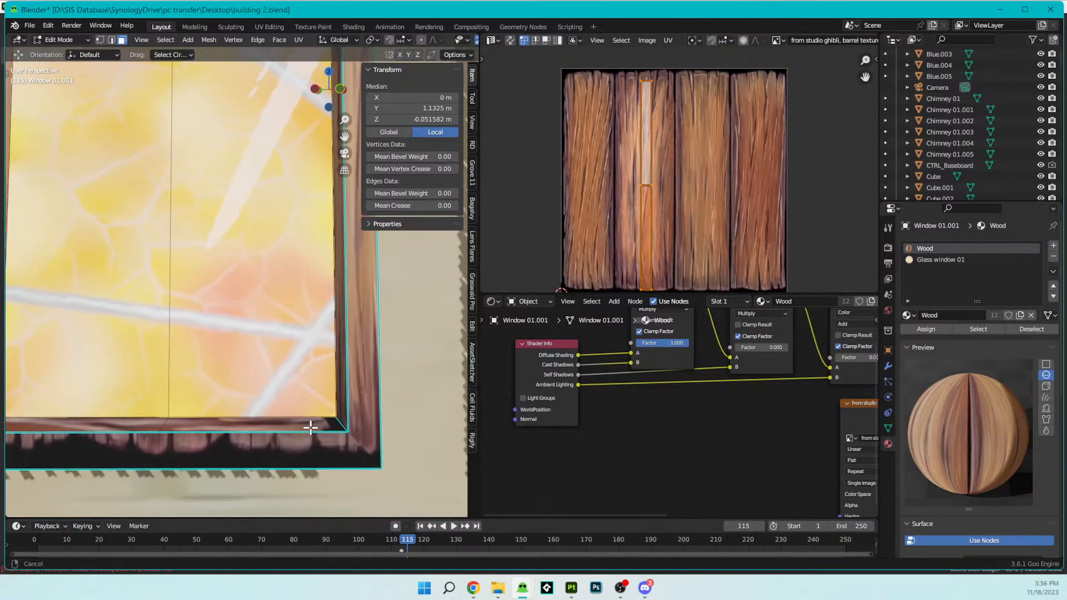
pyautogui.scroll(3, 257, 407)
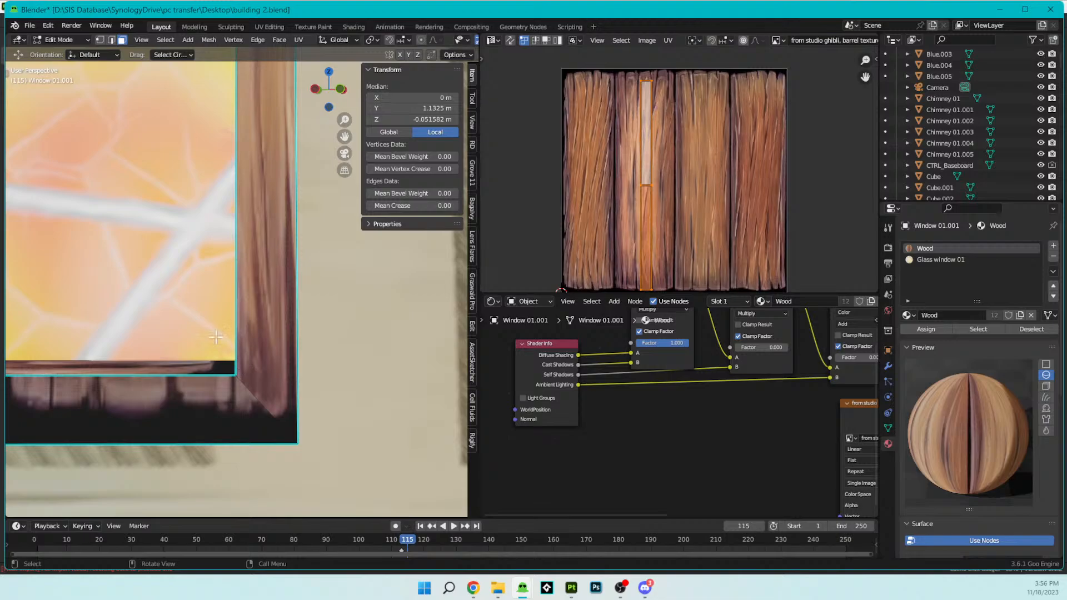
pyautogui.press('t')
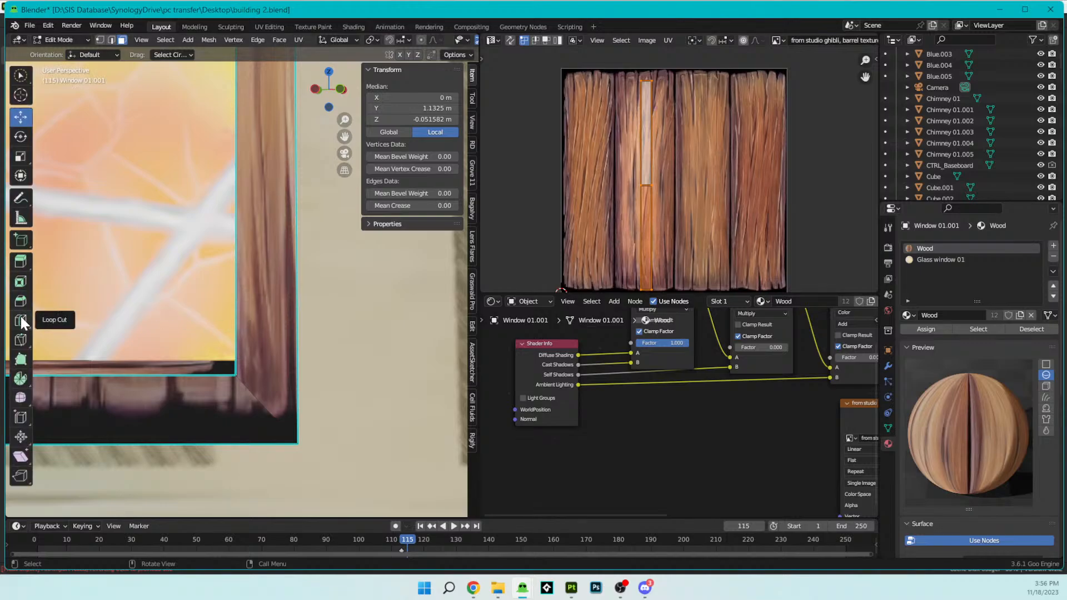
pyautogui.click(21, 340)
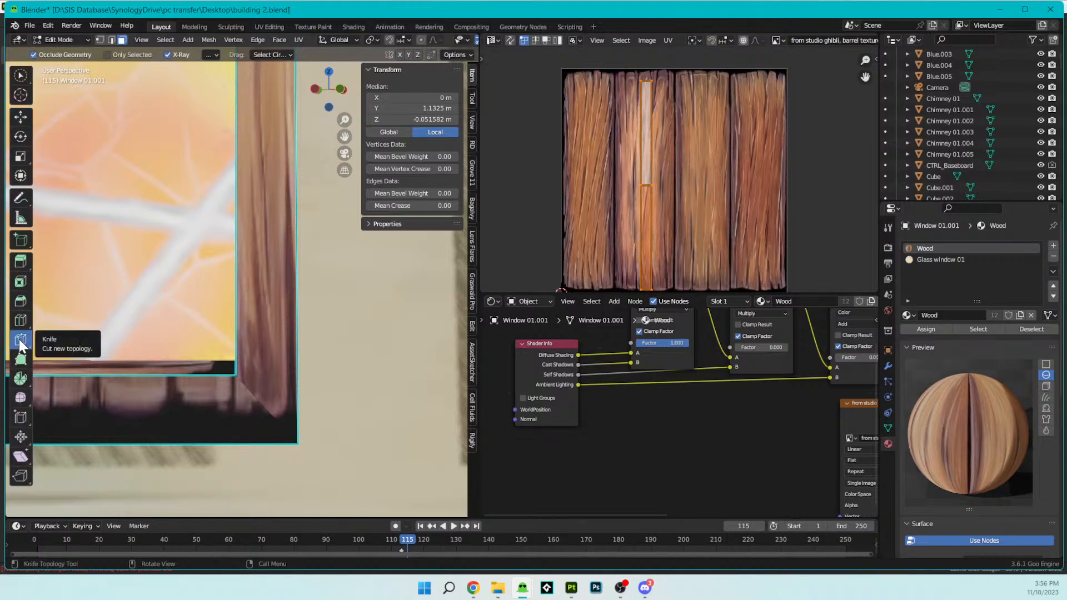
pyautogui.click(235, 375)
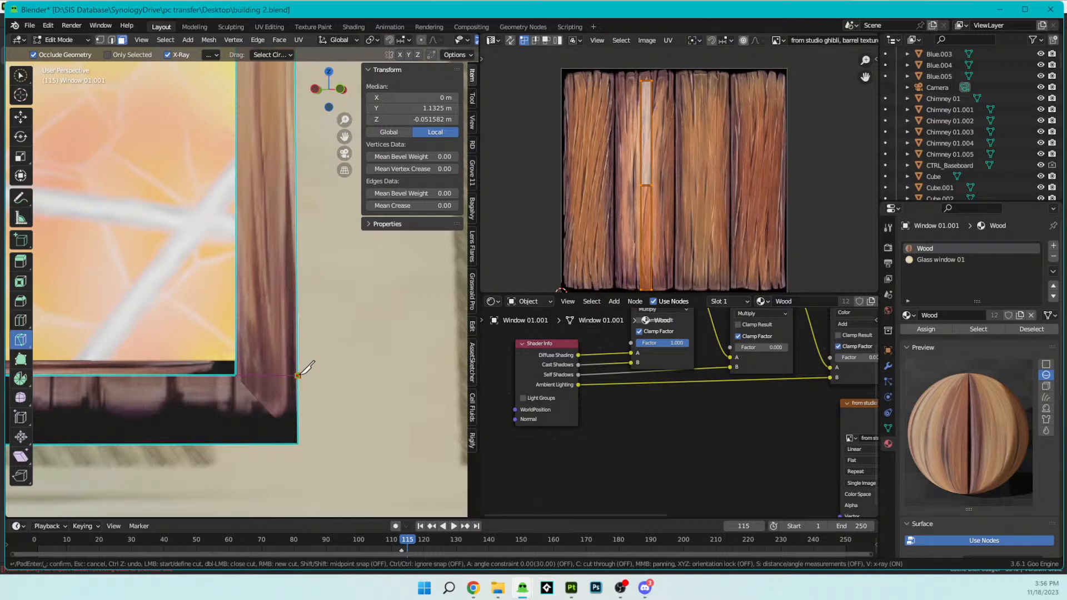
pyautogui.scroll(-2, 286, 376)
pyautogui.moveTo(193, 355); pyautogui.dragTo(3, 349, button='middle')
# - Knife a matching horizontal cut across the frame's lower-left corner, from the inner corner to the outer edge
pyautogui.scroll(5, 211, 345)
pyautogui.keyDown('shift'); pyautogui.moveTo(302, 362); pyautogui.dragTo(238, 353, button='middle'); pyautogui.keyUp('shift')
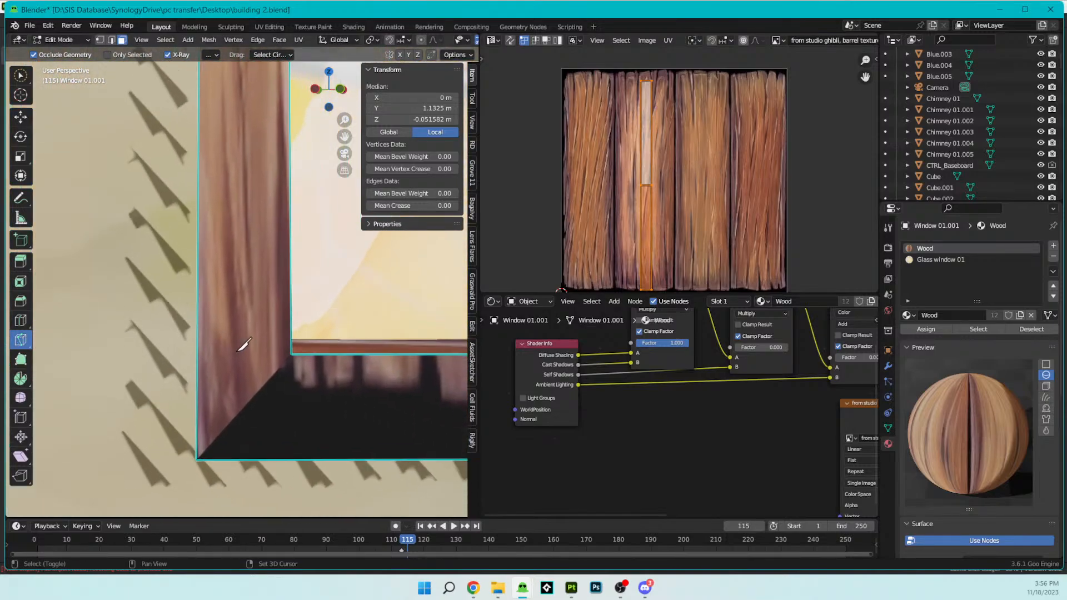
pyautogui.click(292, 354)
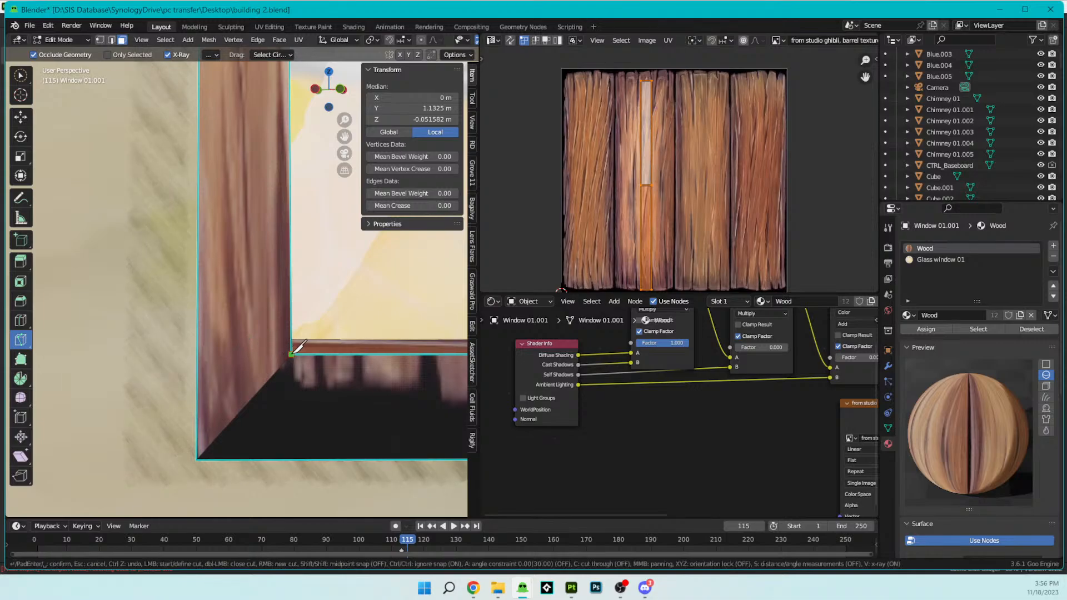
pyautogui.click(198, 354)
pyautogui.press('Return')
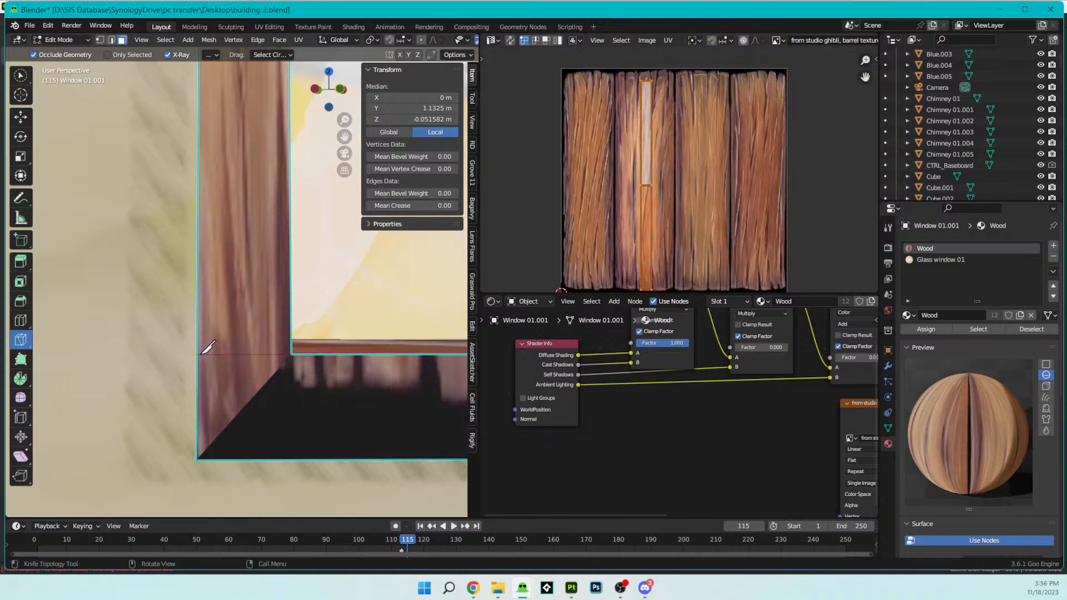
# - Switch back to the Move tool and select all the front faces of the frame's bottom piece, including both cut corners
pyautogui.scroll(-7, 360, 425)
pyautogui.keyDown('shift'); pyautogui.moveTo(396, 400); pyautogui.dragTo(232, 441, button='middle'); pyautogui.keyUp('shift')
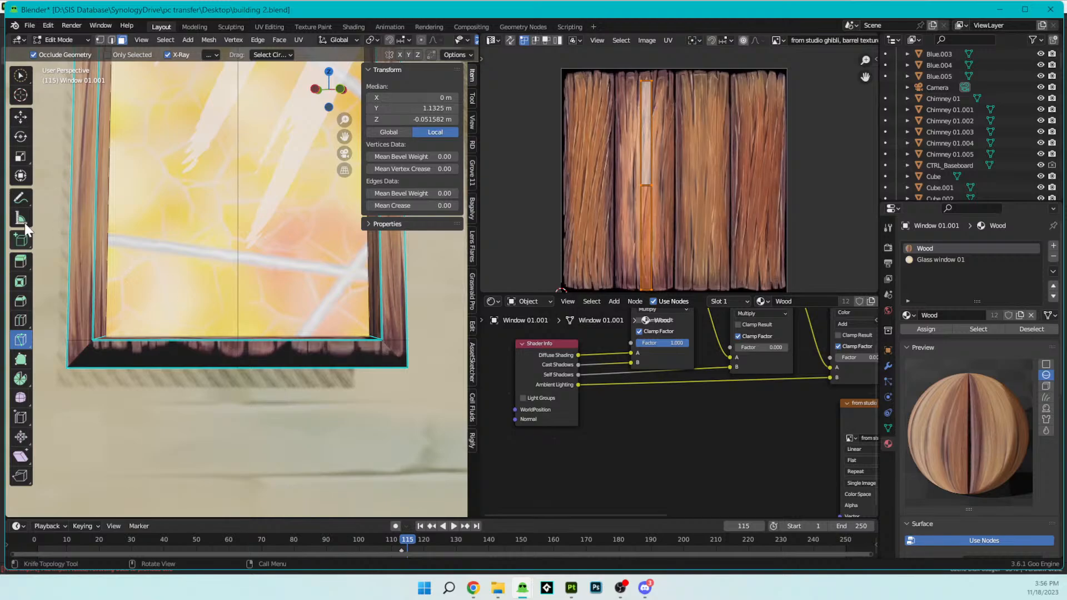
pyautogui.click(21, 117)
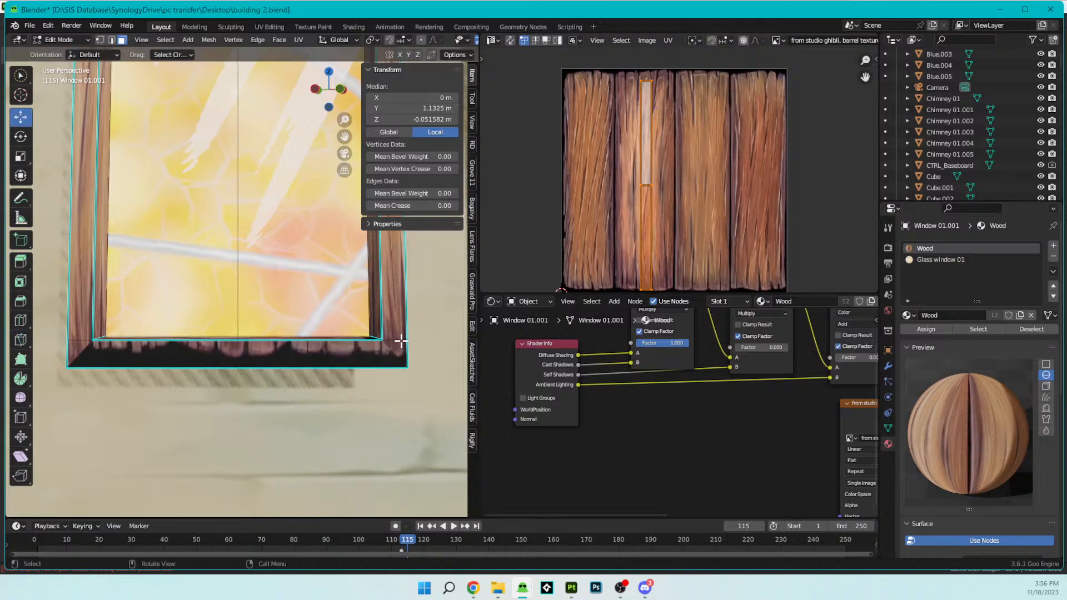
pyautogui.click(398, 349)
pyautogui.keyDown('shift'); pyautogui.click(267, 350); pyautogui.keyUp('shift')
pyautogui.keyDown('shift'); pyautogui.click(83, 349); pyautogui.keyUp('shift')
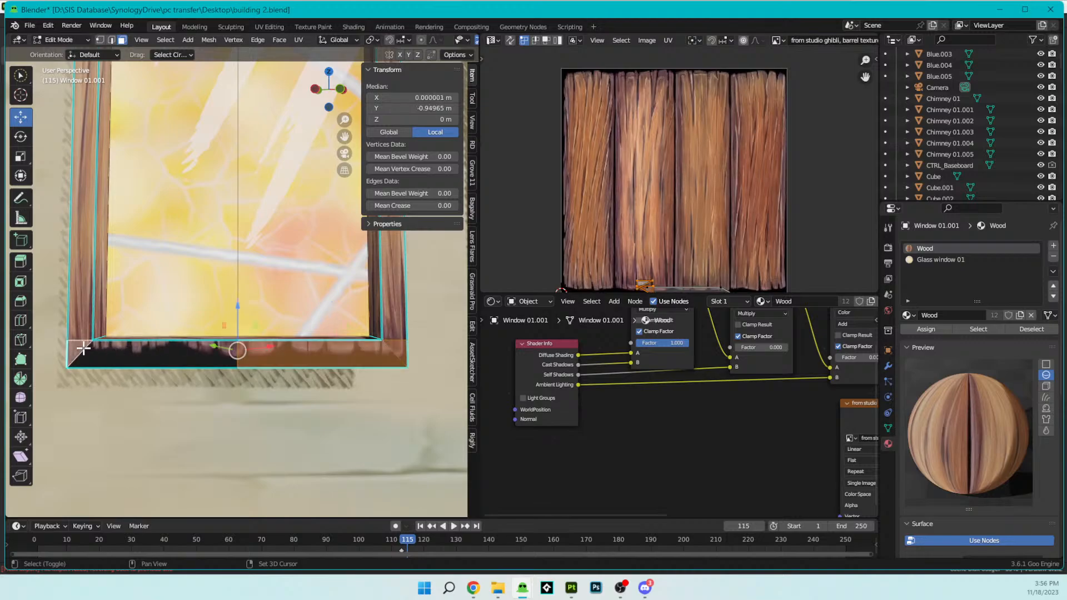
# - Move the bottom faces' UVs onto the fourth plank of the wood texture
pyautogui.scroll(-3, 624, 224)
pyautogui.scroll(2, 623, 224)
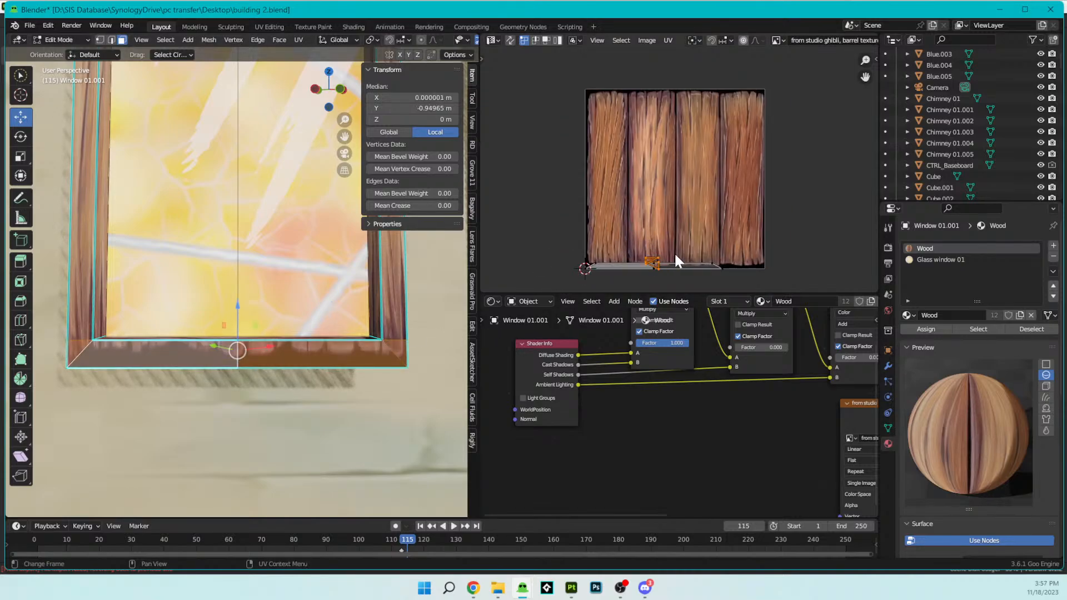
pyautogui.press('g')
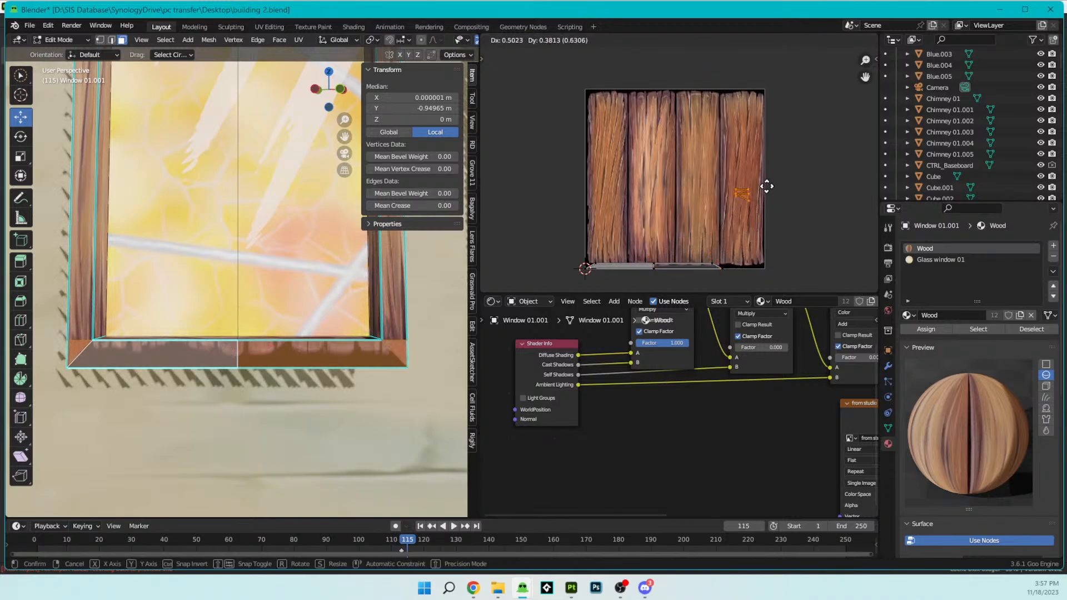
pyautogui.click(759, 165)
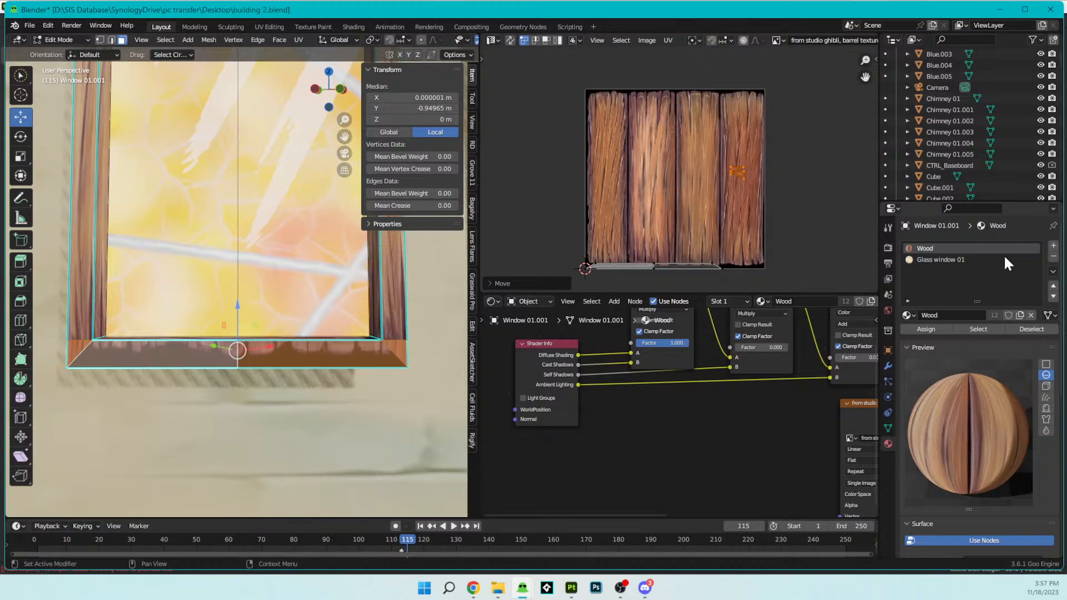
# - Add a third material slot to the window and choose the existing Window 03.001 material for it
pyautogui.click(1053, 246)
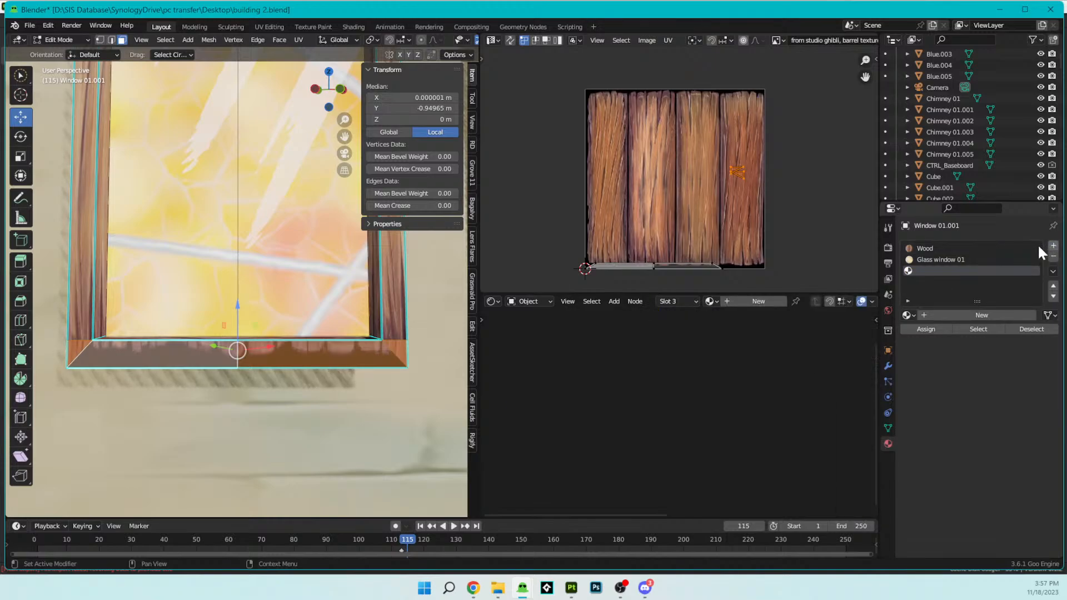
pyautogui.click(915, 312)
pyautogui.scroll(-20, 915, 312)
pyautogui.scroll(-20, 970, 379)
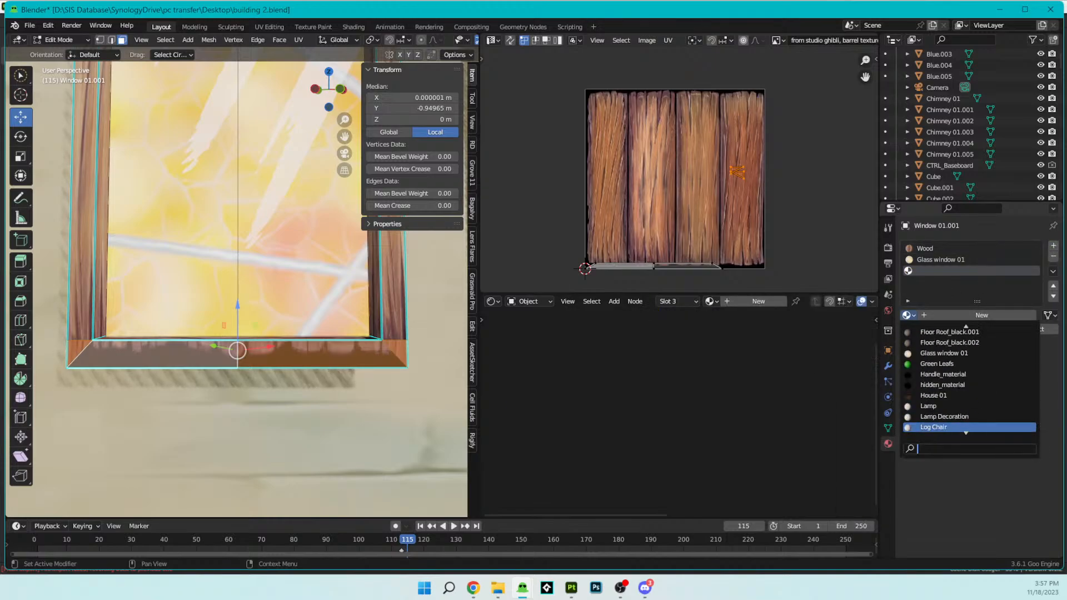
pyautogui.scroll(-2, 970, 379)
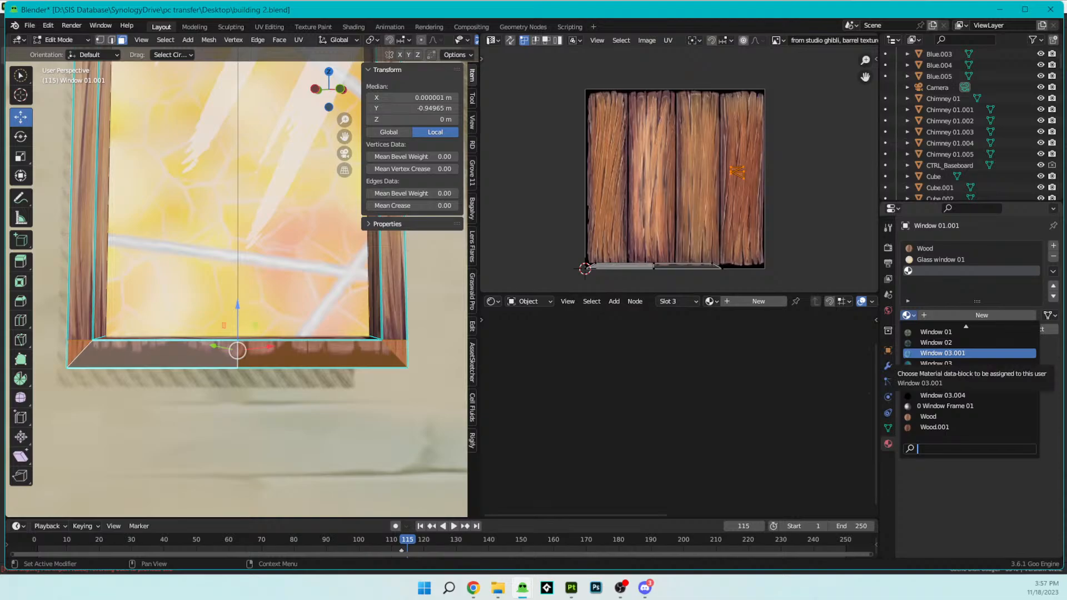
pyautogui.click(938, 354)
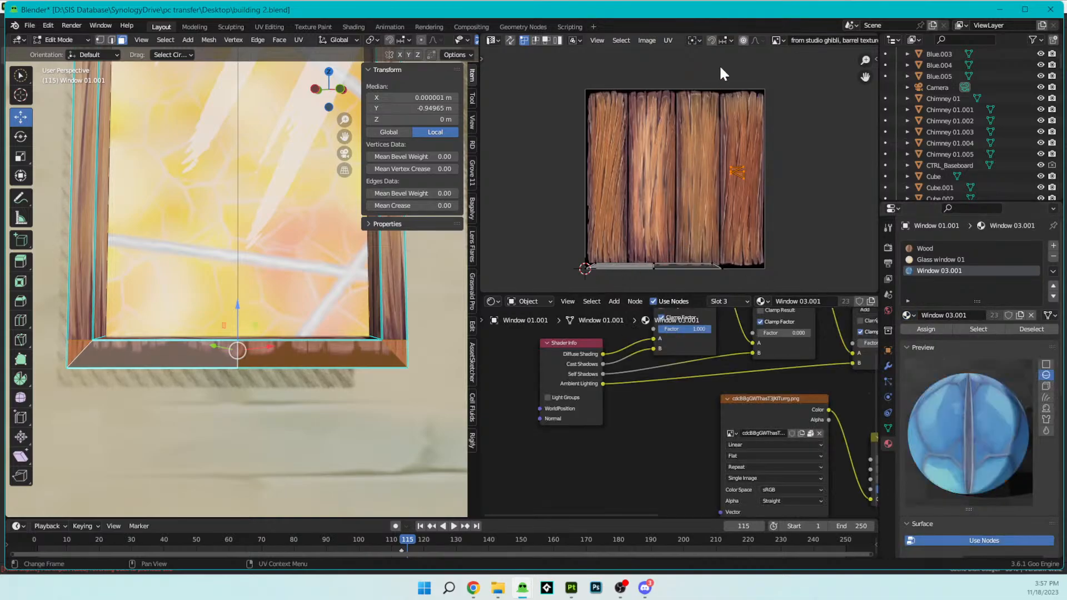
# - Display the blue lattice window texture used by Window 03.001 as the image behind the UVs
pyautogui.scroll(-5, 812, 41)
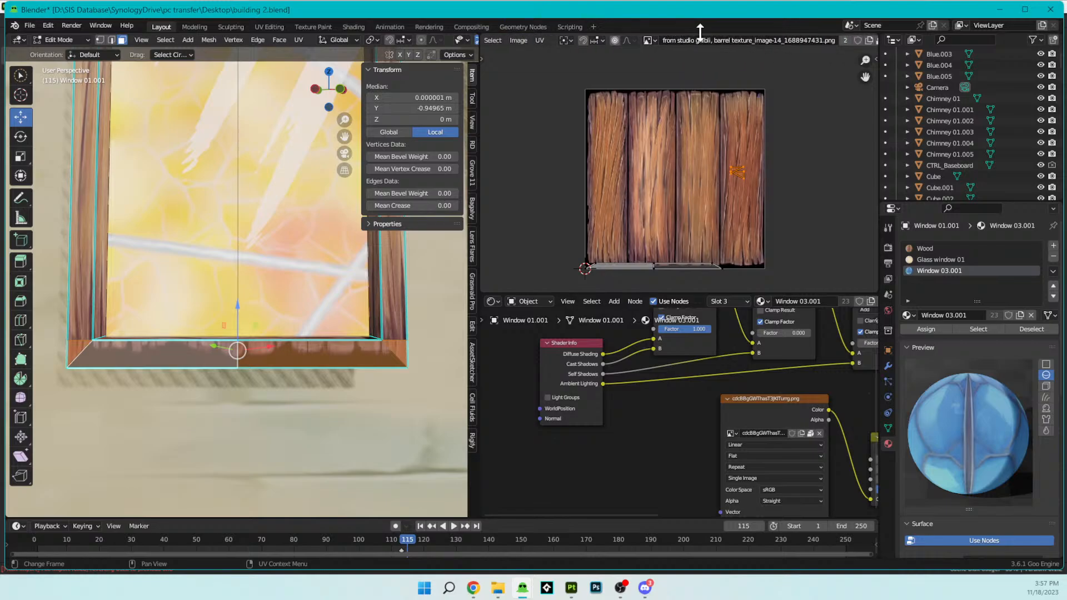
pyautogui.scroll(-2, 767, 36)
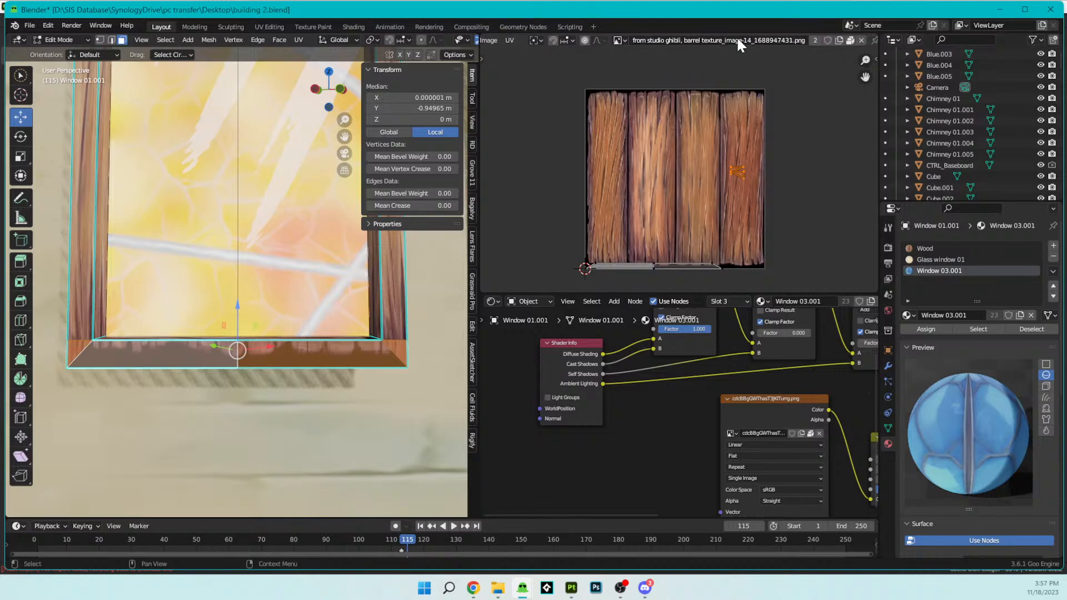
pyautogui.click(619, 40)
pyautogui.press('Up')
pyautogui.press('Up')
pyautogui.press('Up')
pyautogui.press('Up')
pyautogui.press('Up')
pyautogui.press('Up')
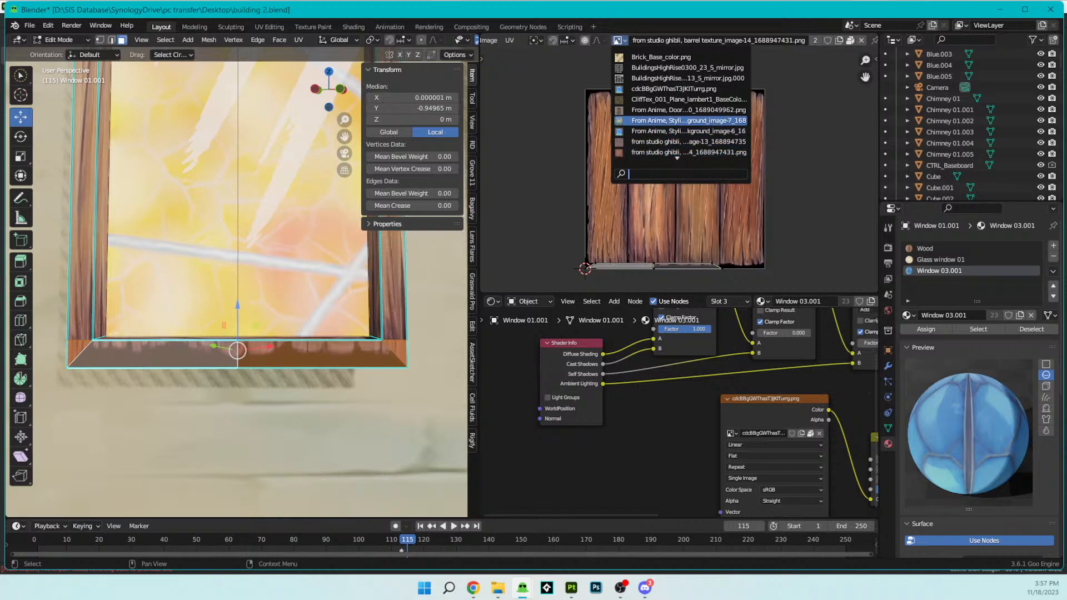
pyautogui.press('Return')
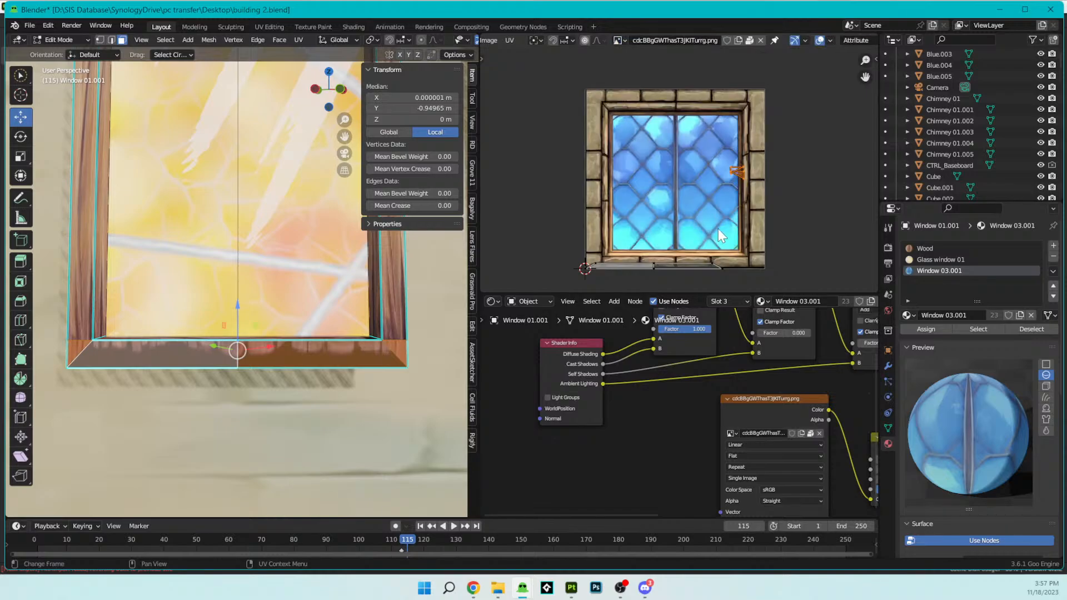
# - Move the bottom faces' UVs down to the lower-right corner of the wooden frame in the window texture
pyautogui.press('g')
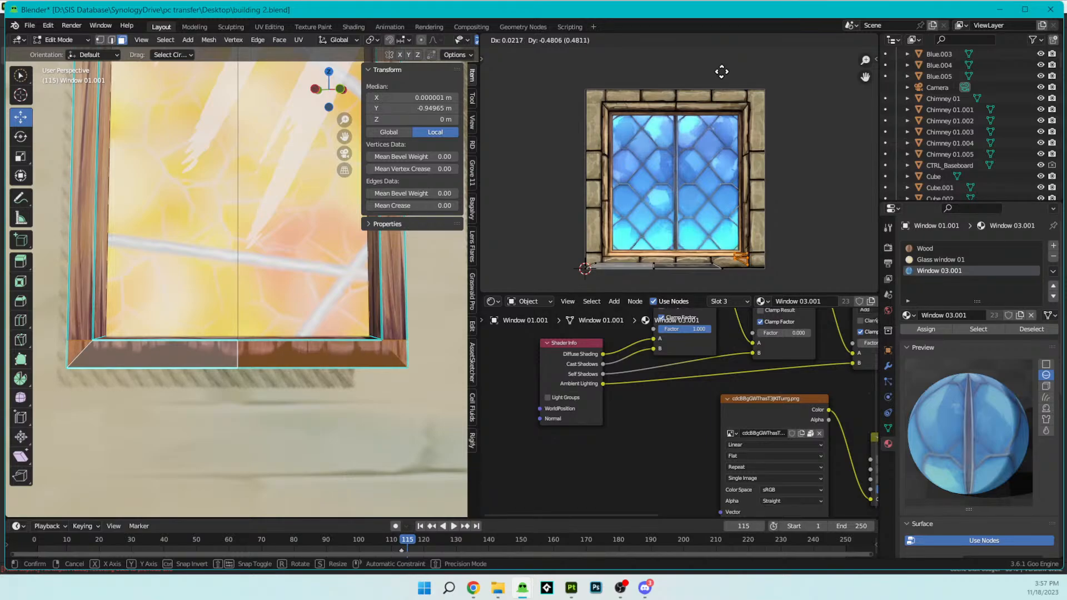
pyautogui.click(724, 75)
pyautogui.scroll(8, 731, 161)
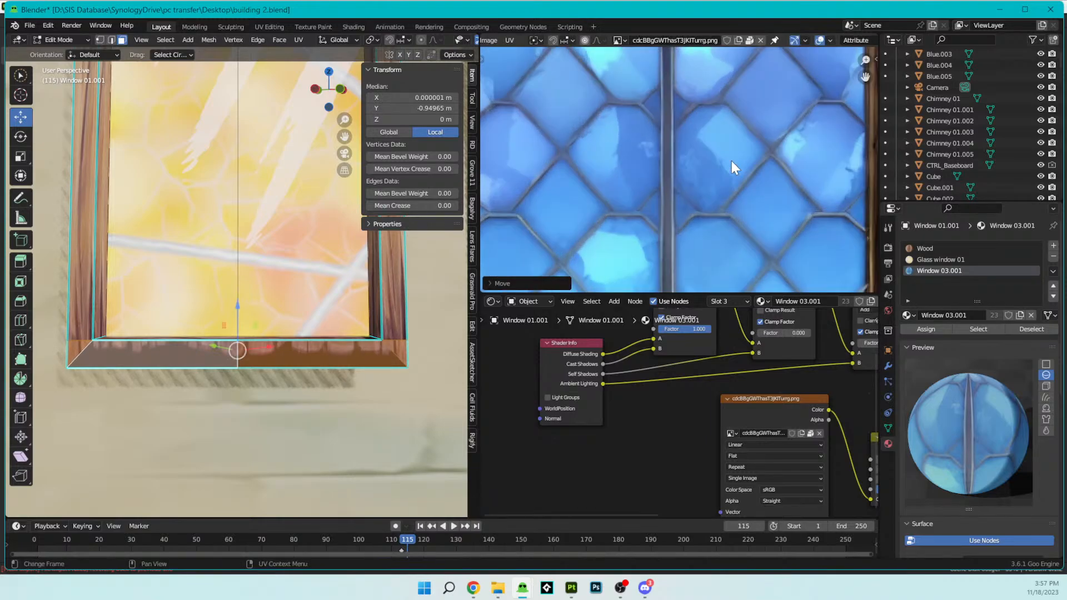
pyautogui.scroll(-7, 717, 244)
pyautogui.keyDown('shift'); pyautogui.moveTo(710, 225); pyautogui.dragTo(721, 186, button='middle'); pyautogui.keyUp('shift')
pyautogui.scroll(-1, 721, 187)
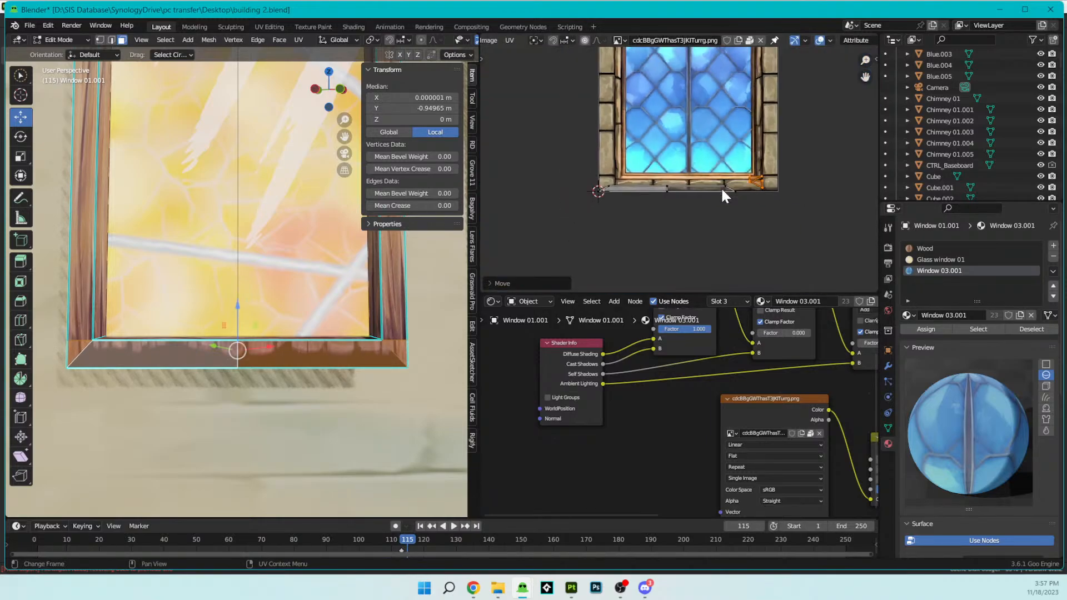
# - Move the bottom faces' UVs onto the stone row along the lower edge of the window texture
pyautogui.scroll(4, 721, 188)
pyautogui.scroll(-2, 724, 191)
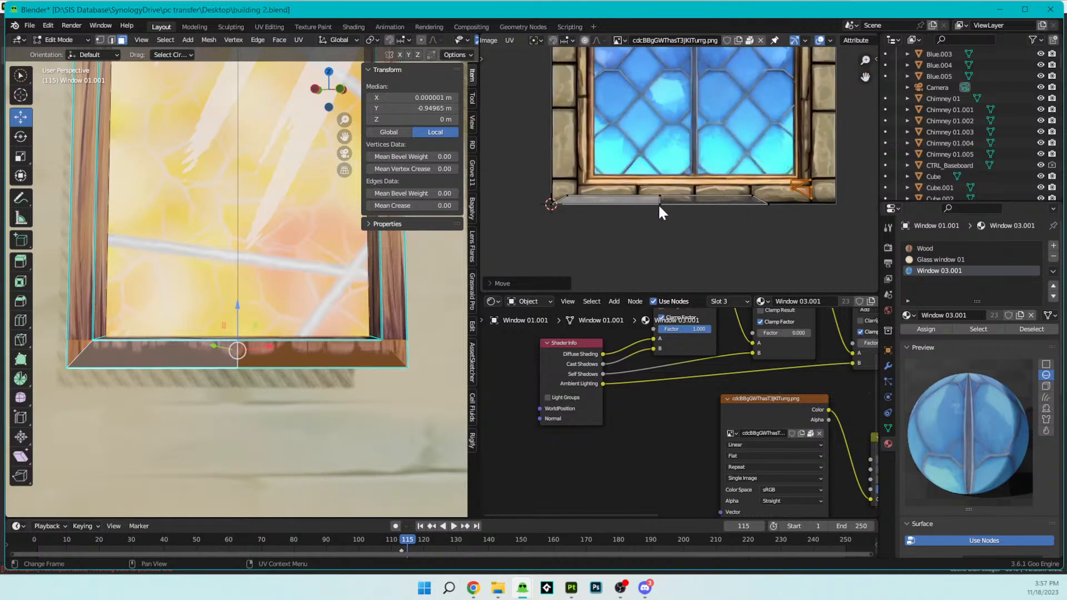
pyautogui.moveTo(759, 232); pyautogui.dragTo(544, 181)
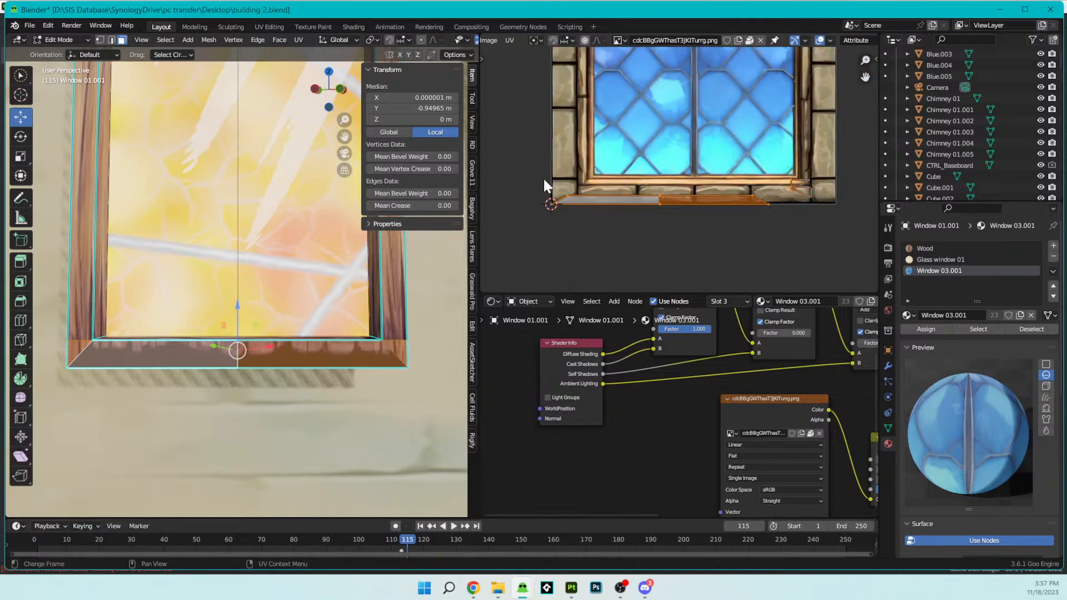
pyautogui.click(764, 215)
pyautogui.moveTo(775, 219); pyautogui.dragTo(541, 178)
pyautogui.moveTo(715, 207); pyautogui.dragTo(686, 221, button='middle')
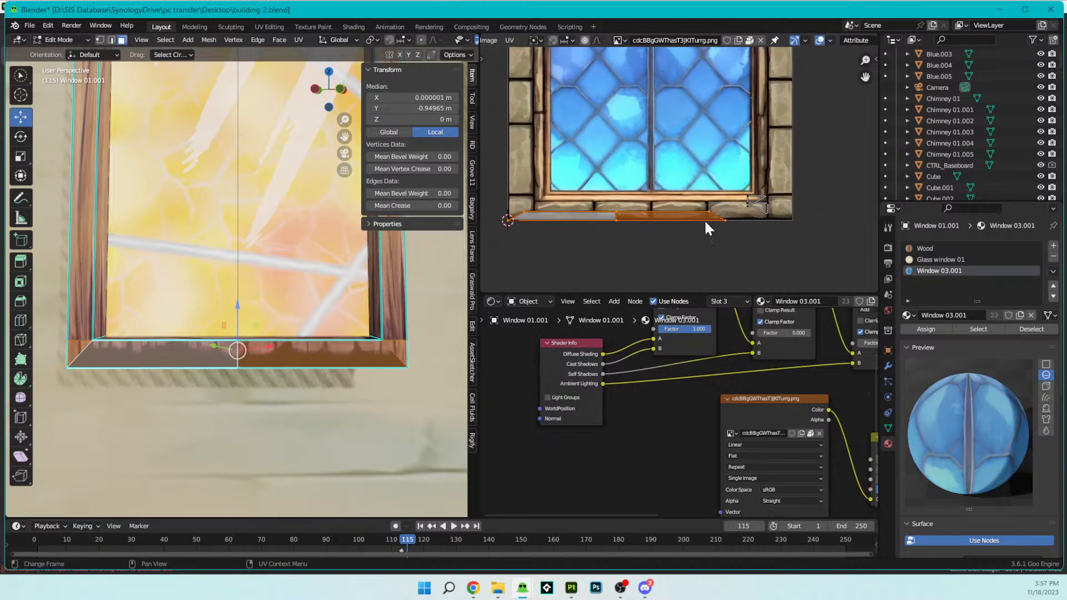
pyautogui.press('g')
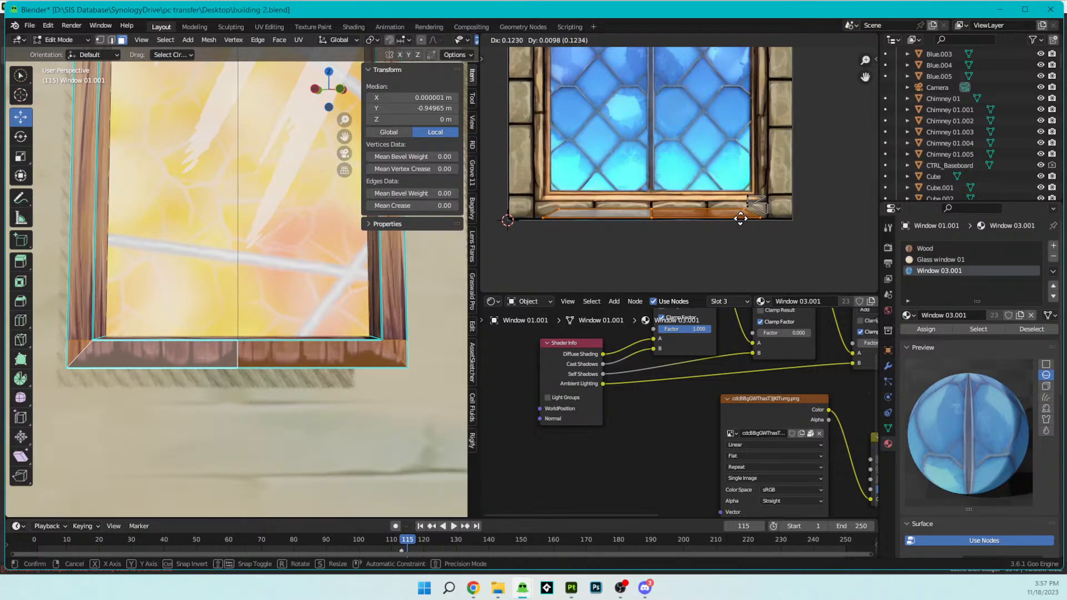
pyautogui.click(740, 218)
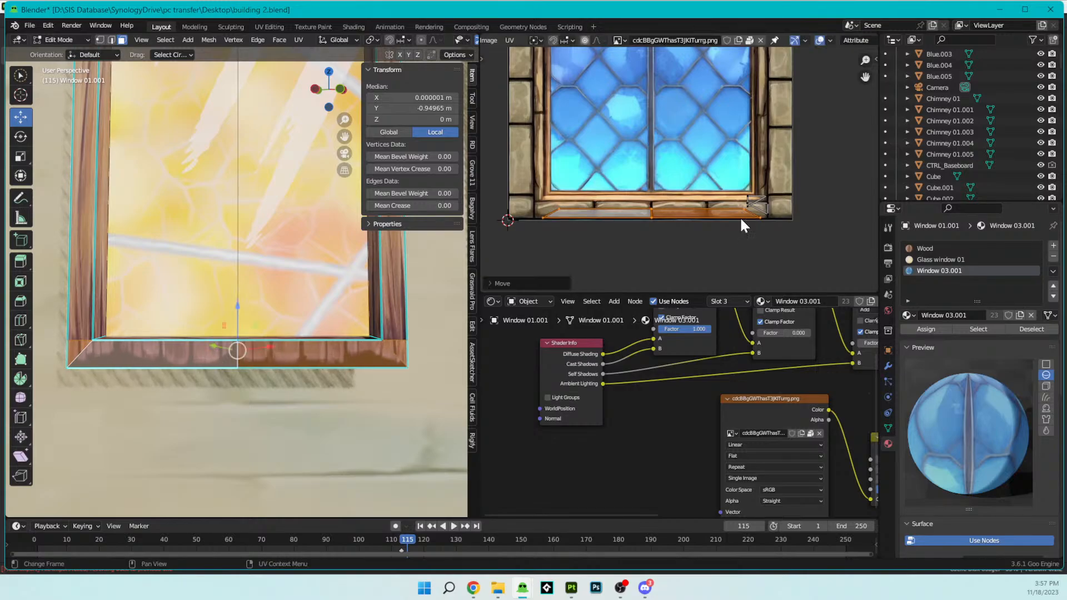
# - Assign the Window 03.001 material to the bottom faces and widen their UVs along X to span the stone row
pyautogui.click(935, 329)
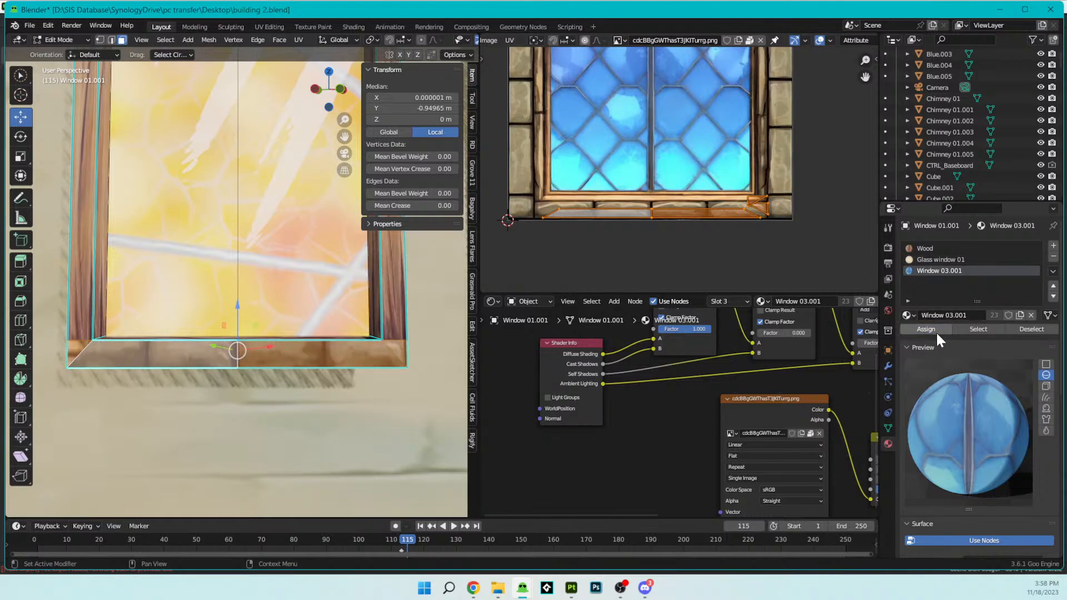
pyautogui.press('s')
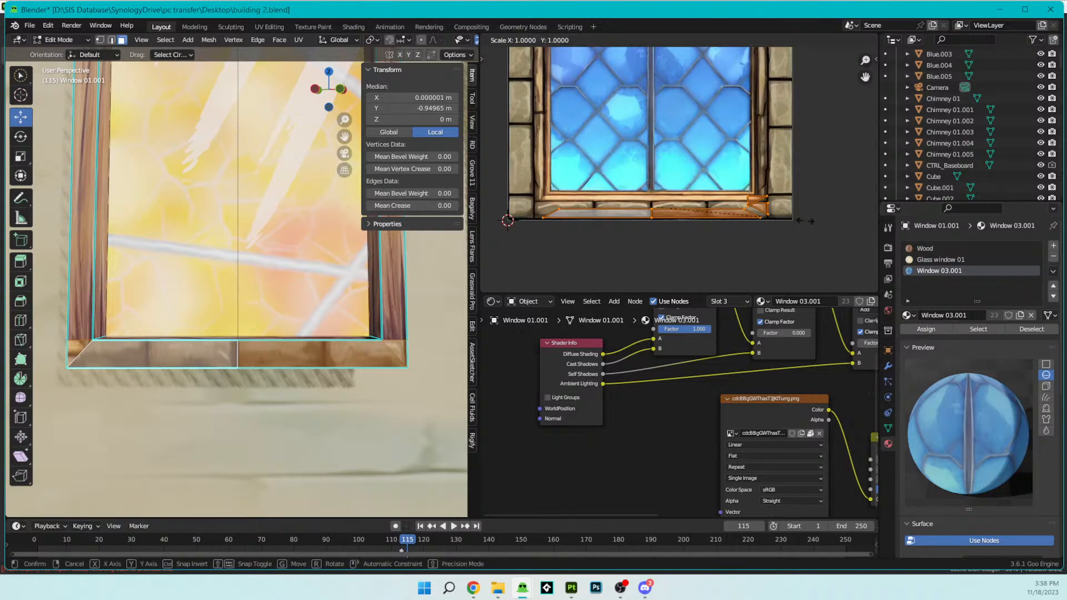
pyautogui.press('x')
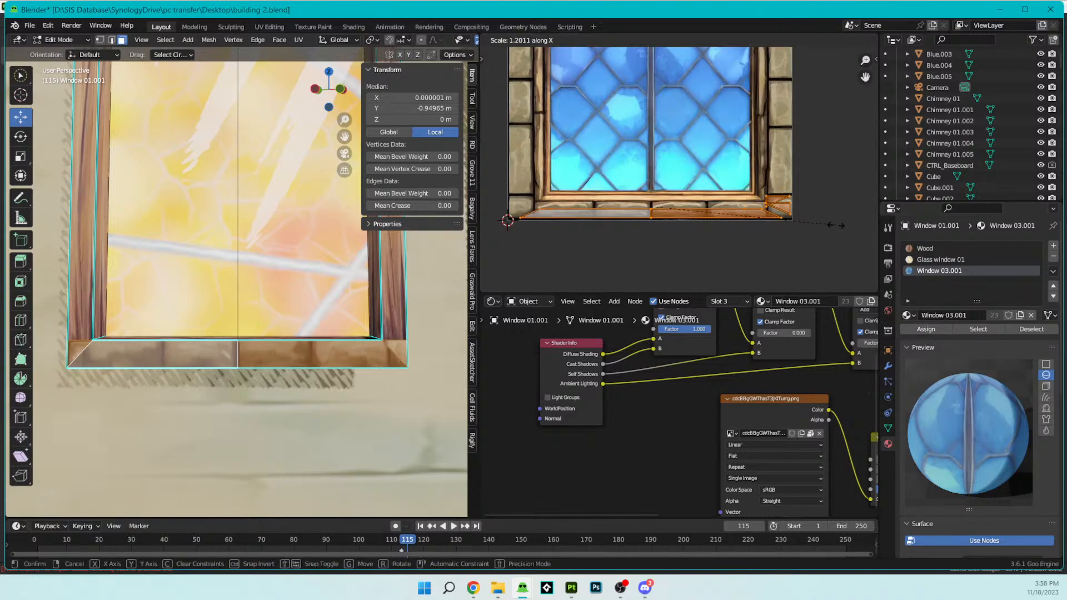
pyautogui.click(847, 226)
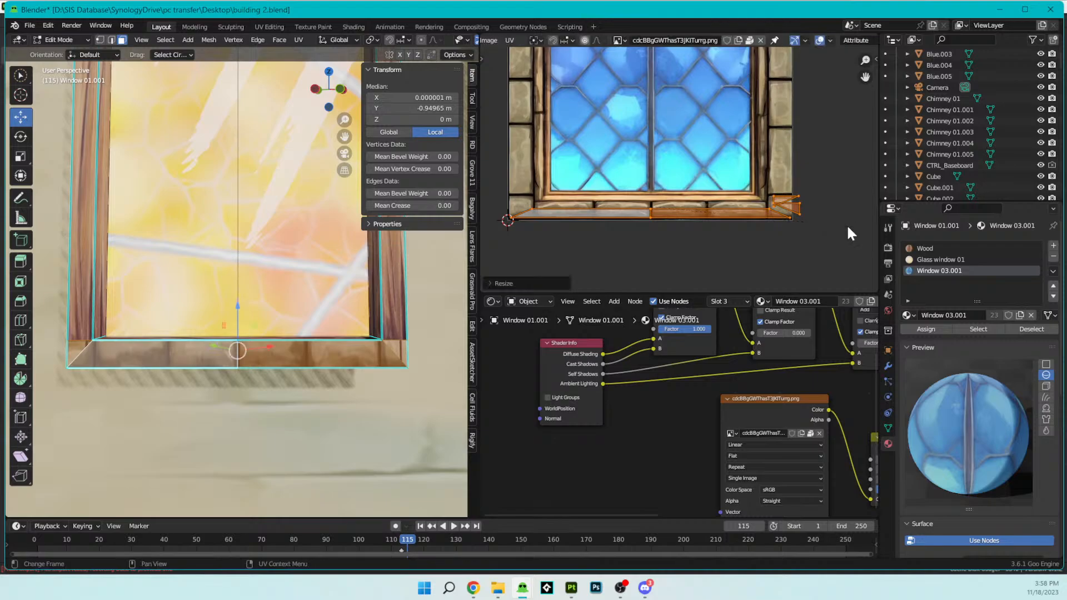
# - Move the separate UV corner piece from the lower-right end to the lower-left corner of the stone row
pyautogui.scroll(1, 807, 210)
pyautogui.click(821, 203)
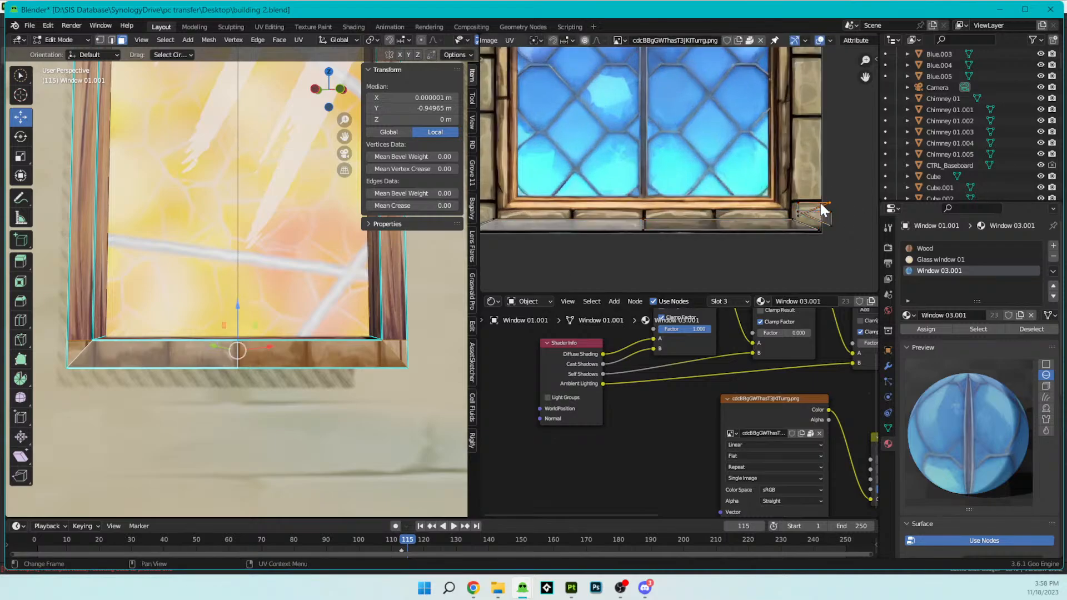
pyautogui.moveTo(820, 202); pyautogui.dragTo(856, 190, button='middle')
pyautogui.press('g')
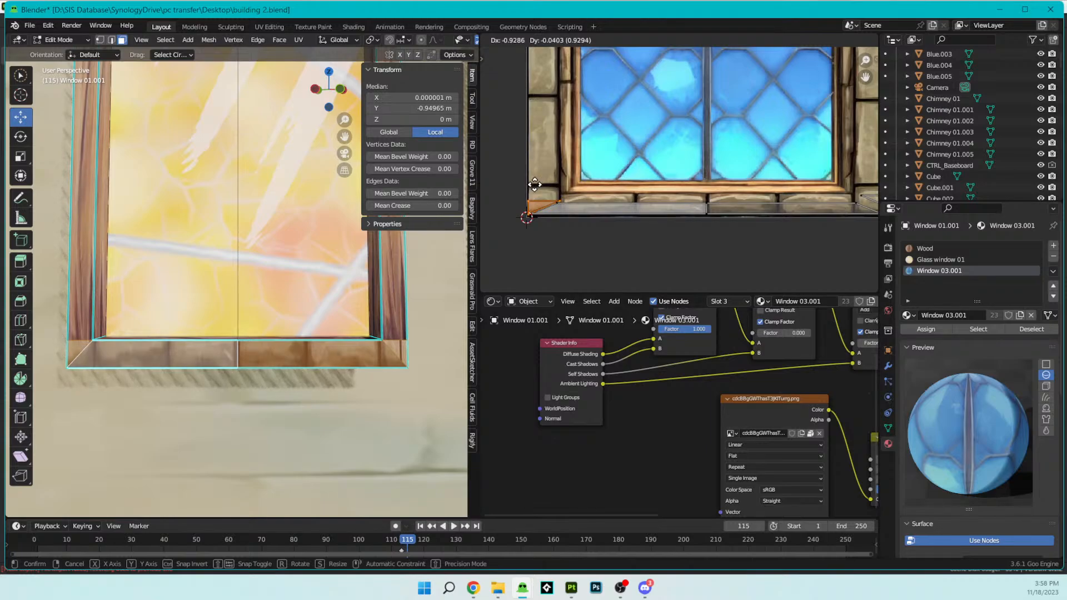
pyautogui.click(535, 184)
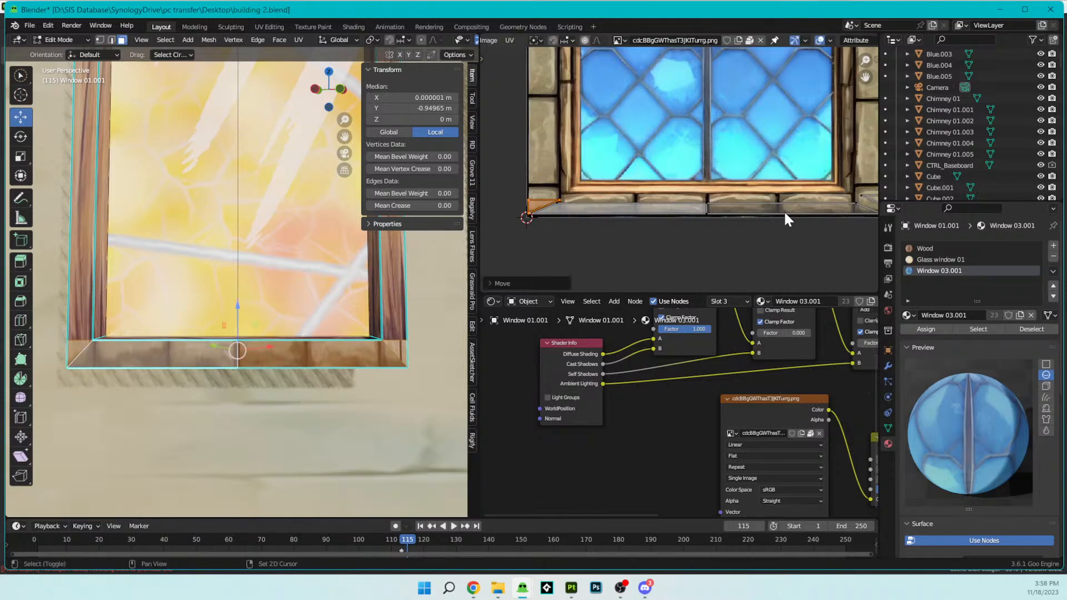
# - Move the remaining UV corner piece down into the lower-right corner of the stone row
pyautogui.moveTo(784, 210); pyautogui.dragTo(629, 218, button='middle')
pyautogui.click(739, 202)
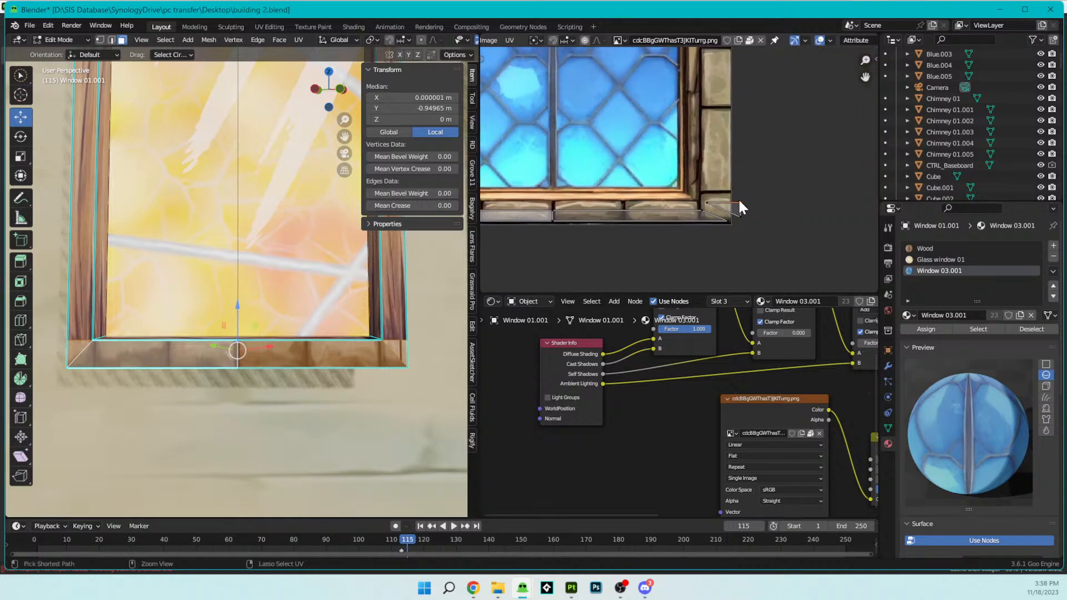
pyautogui.press('g')
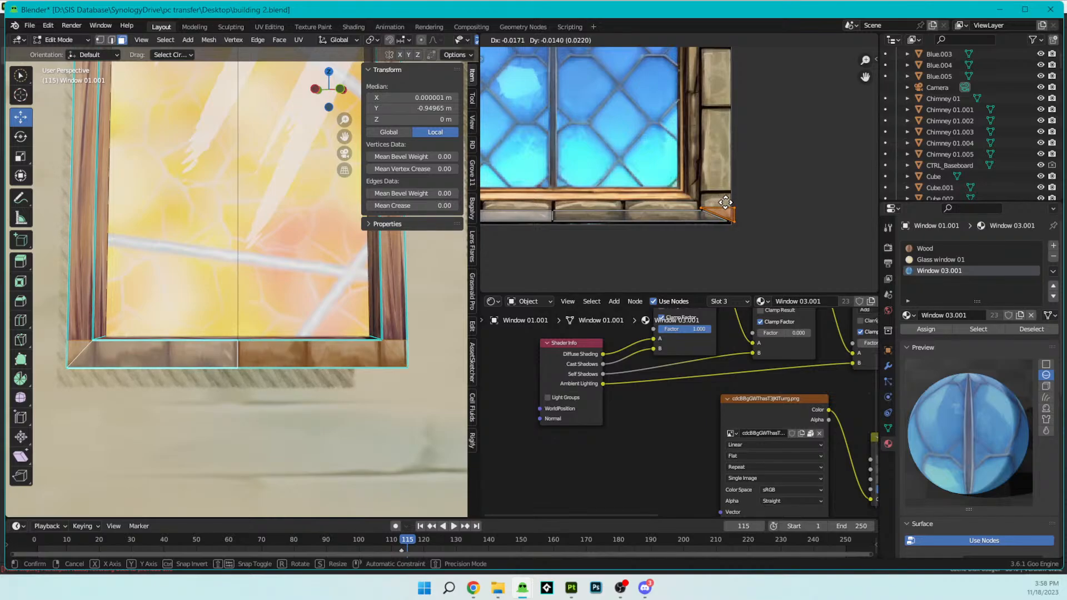
pyautogui.click(725, 203)
# - Raise the upper edge of the bottom faces' UVs along Y by about 0.026 to cover the full stone height
pyautogui.moveTo(704, 207); pyautogui.dragTo(821, 215, button='middle')
pyautogui.click(849, 221)
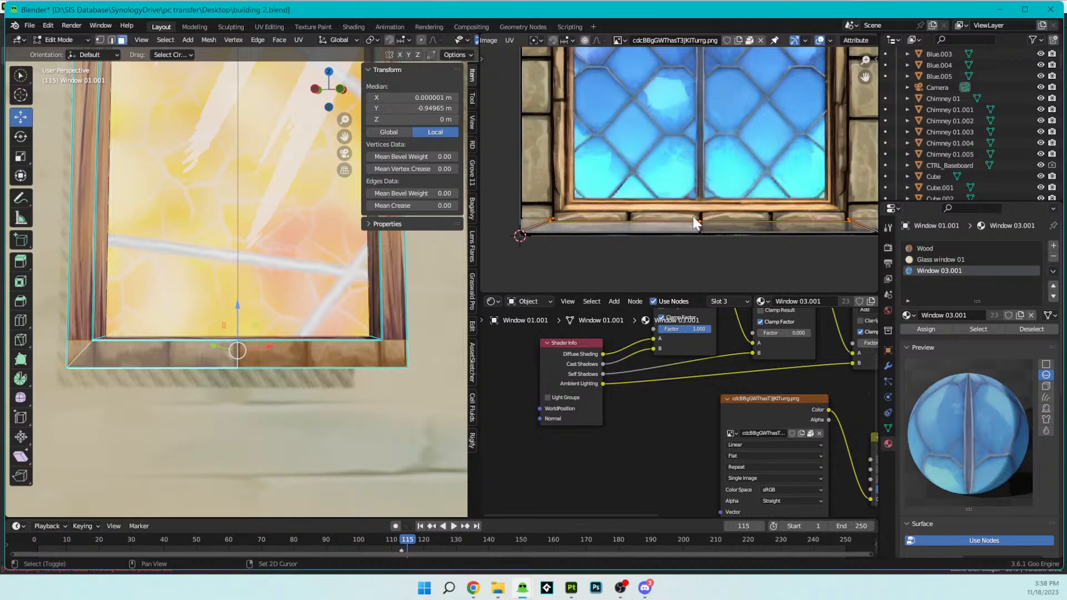
pyautogui.press('g')
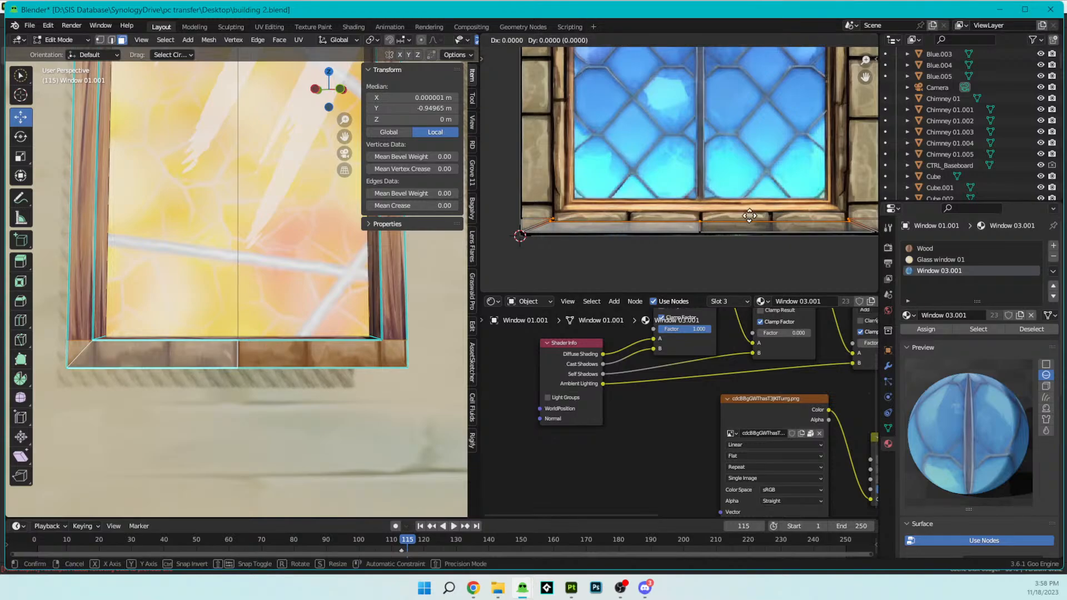
pyautogui.press('y')
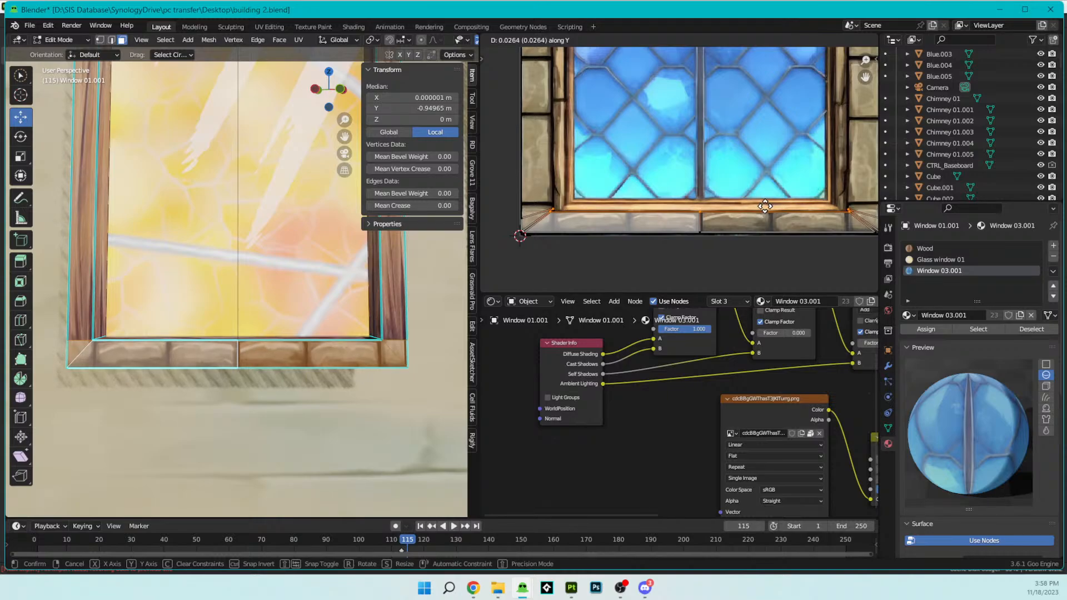
pyautogui.click(765, 206)
# - Rotate the UVs of the window frame's underside face by 90 degrees
pyautogui.press('Tab')
pyautogui.scroll(-5, 312, 339)
pyautogui.moveTo(312, 332); pyautogui.dragTo(313, 303, button='middle')
pyautogui.scroll(4, 259, 306)
pyautogui.scroll(2, 282, 290)
pyautogui.press('Tab')
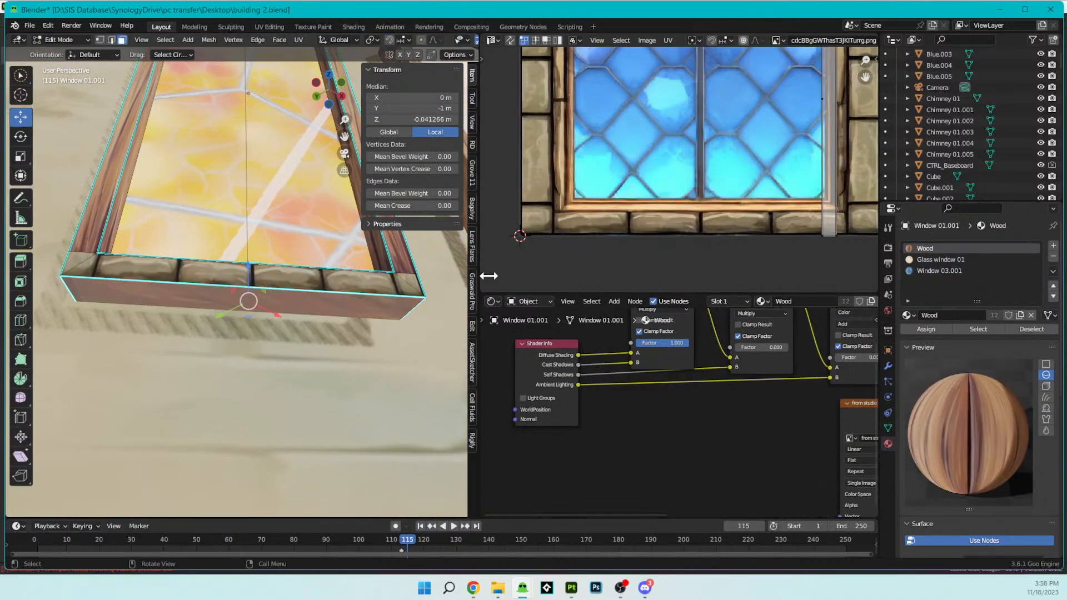
pyautogui.scroll(-3, 701, 224)
pyautogui.click(760, 185)
pyautogui.write('r')
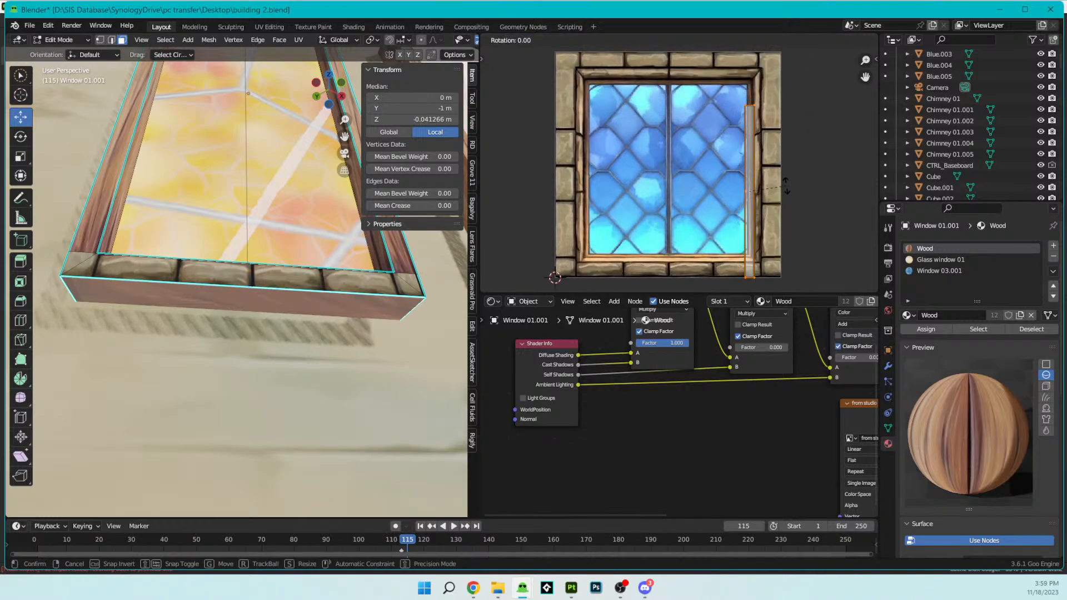
pyautogui.write('80')
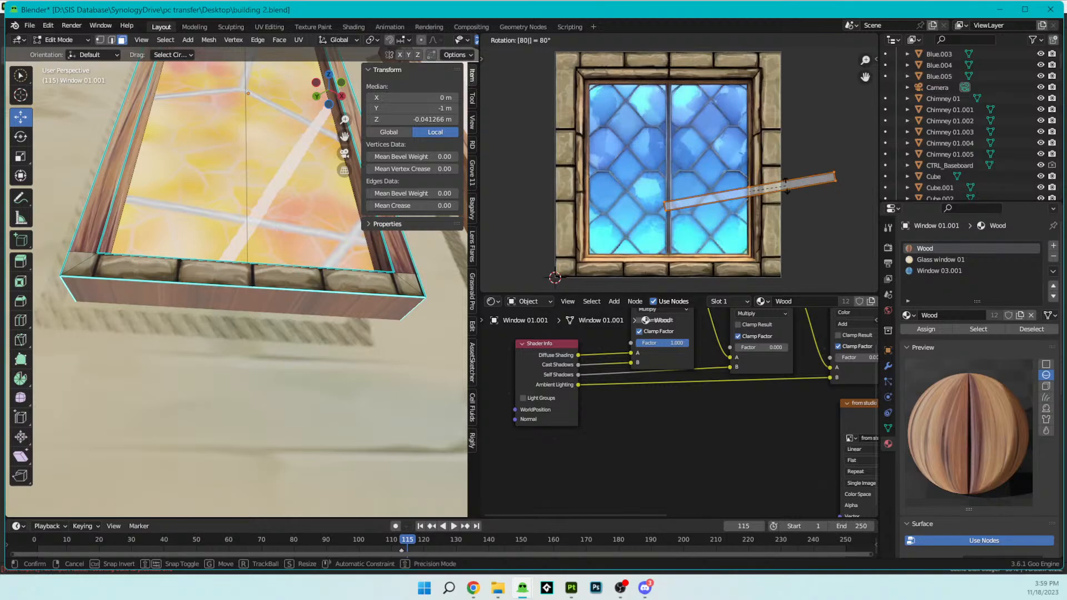
pyautogui.press('BackSpace')
pyautogui.press('BackSpace')
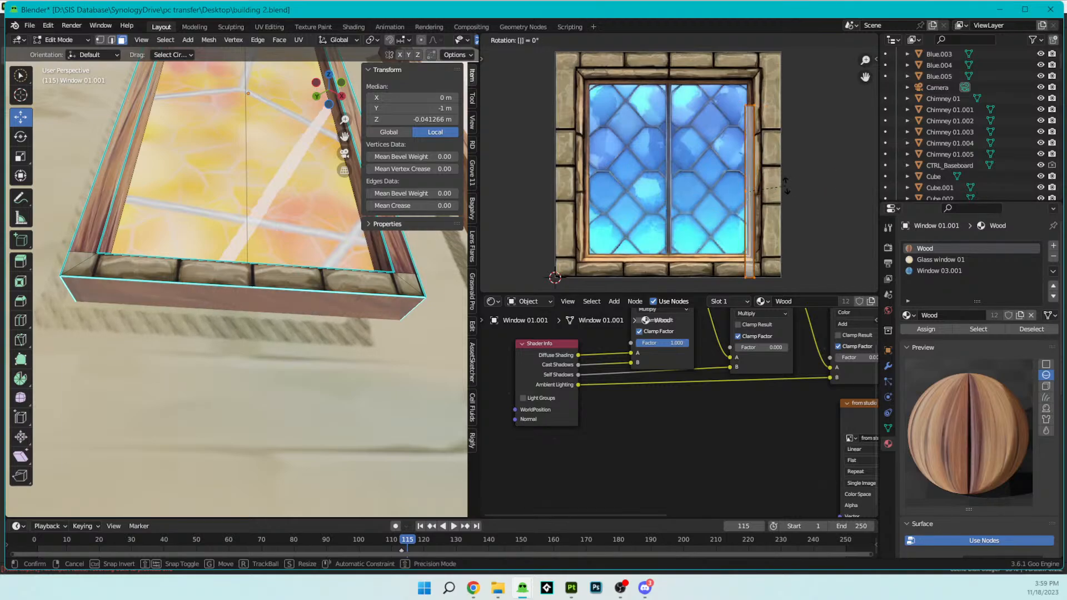
pyautogui.write('90')
pyautogui.press('Return')
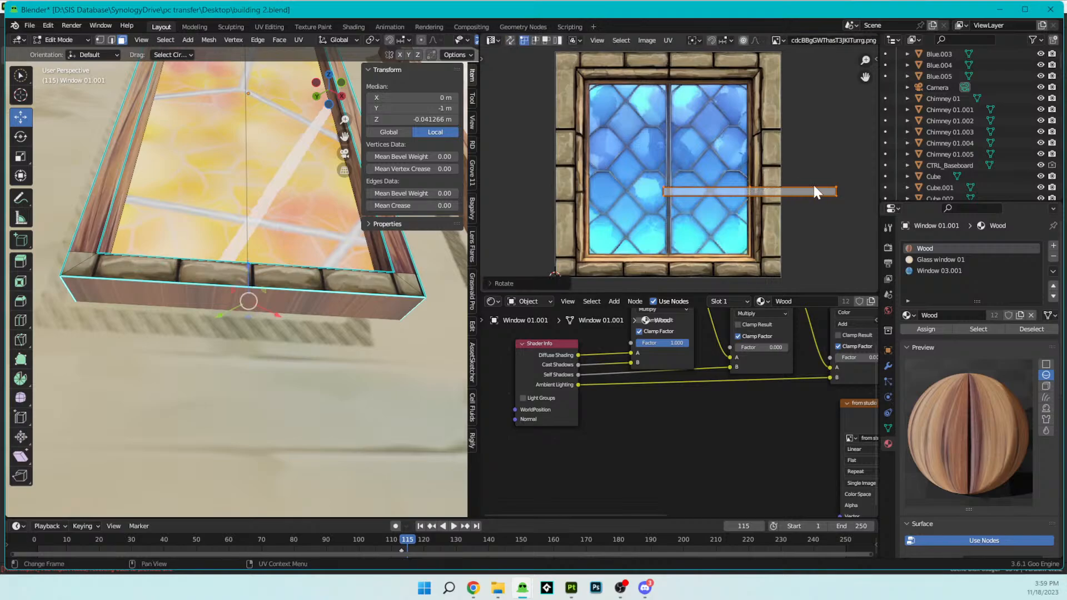
# - Assign the Window 03.001 material to the underside face and move its UVs onto the texture's bottom stone row
pyautogui.click(932, 270)
pyautogui.click(932, 328)
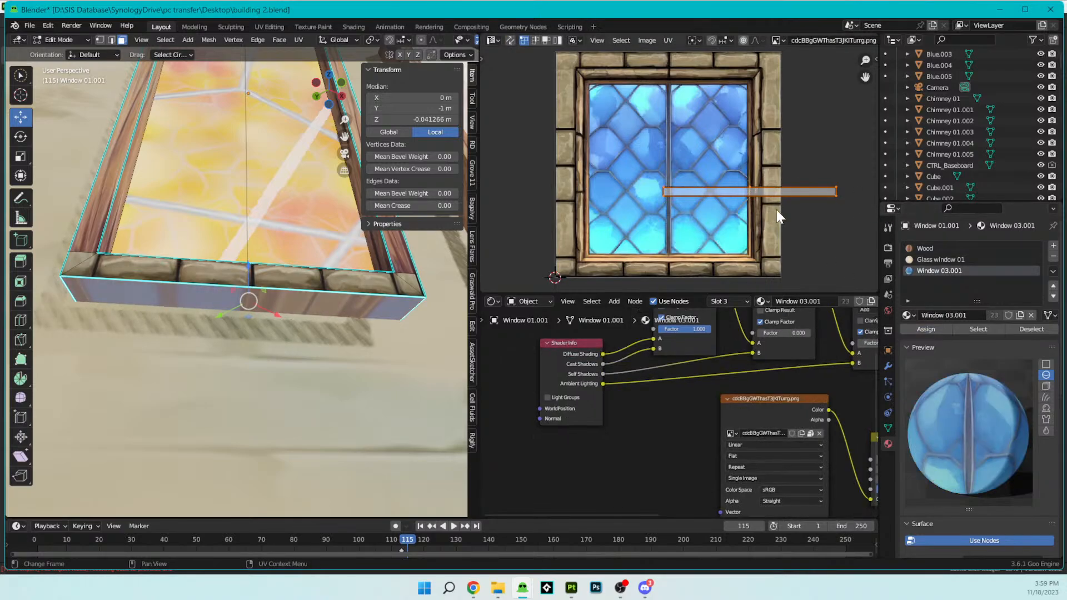
pyautogui.press('g')
pyautogui.click(695, 284)
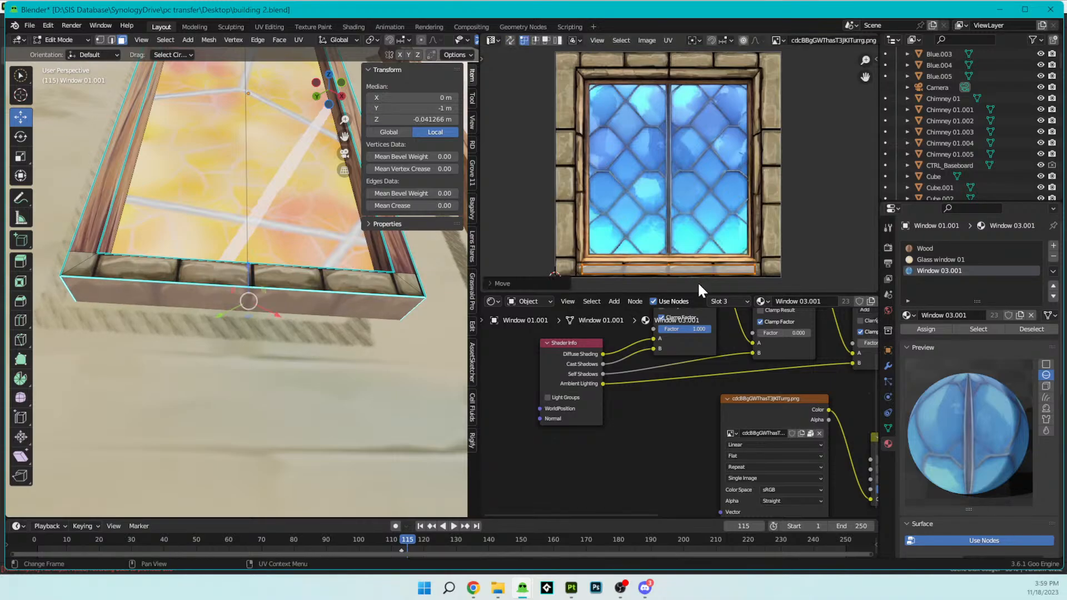
# - Scale up the underside face's UVs to span the full width of the bottom stone row
pyautogui.press('s')
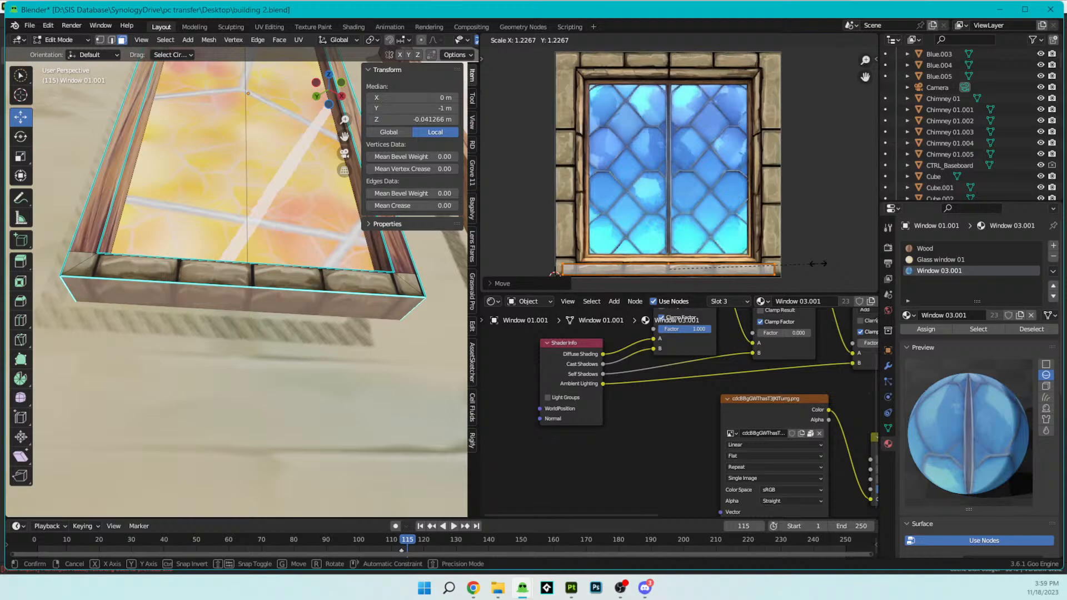
pyautogui.click(819, 263)
pyautogui.press('s')
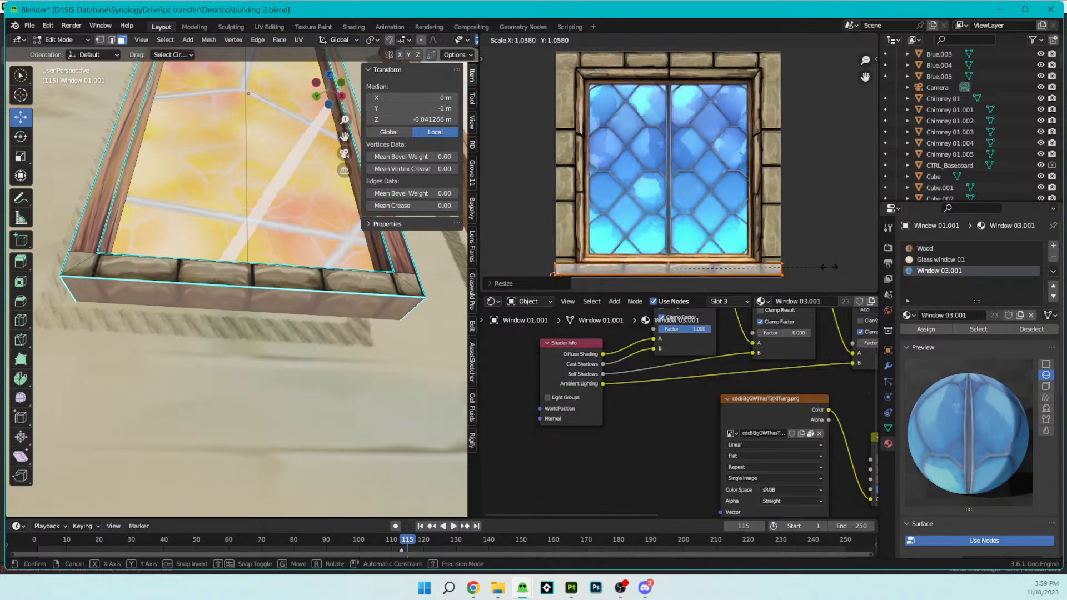
pyautogui.click(823, 266)
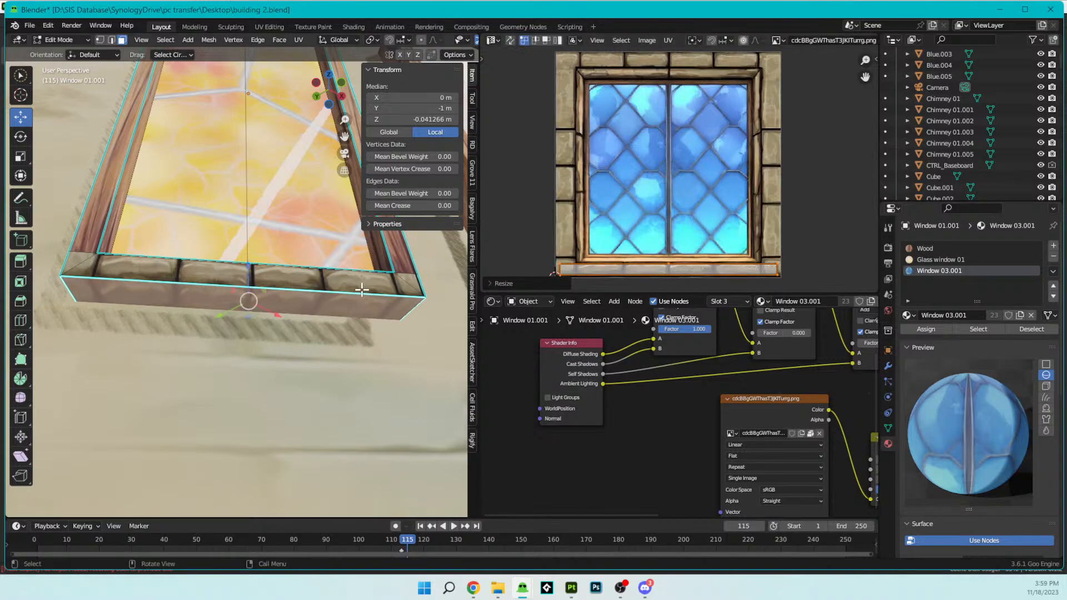
# - Select both inner ledge faces at the bottom of the frame and rotate their UVs by 90 degrees
pyautogui.press('Tab')
pyautogui.moveTo(175, 346); pyautogui.dragTo(243, 334, button='middle')
pyautogui.scroll(-3, 259, 278)
pyautogui.moveTo(259, 278); pyautogui.dragTo(275, 371, button='middle')
pyautogui.press('Tab')
pyautogui.click(281, 374)
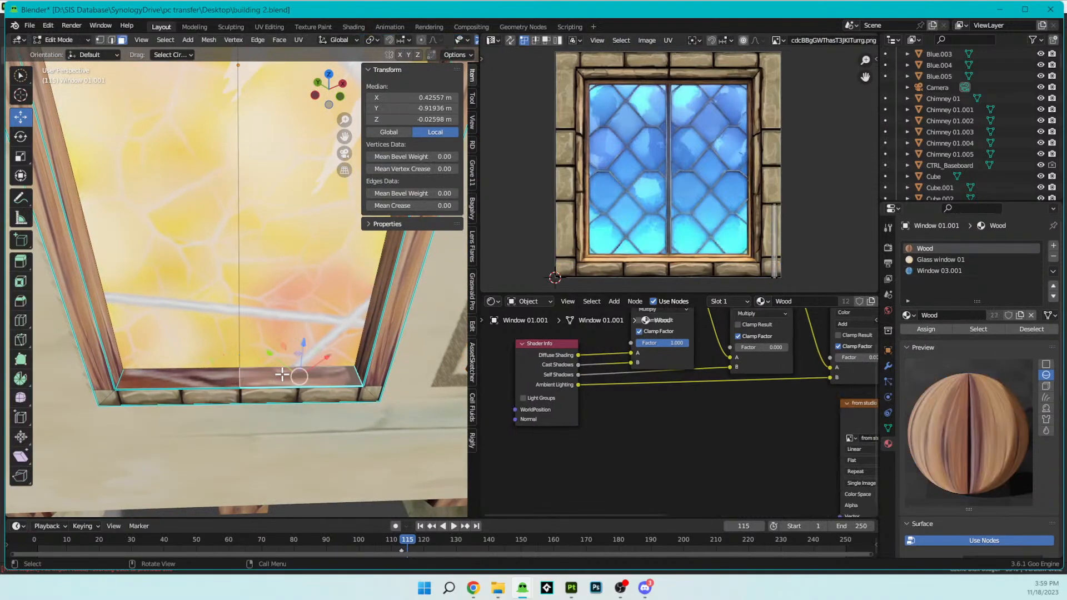
pyautogui.keyDown('shift'); pyautogui.click(229, 374); pyautogui.keyUp('shift')
pyautogui.press('a')
pyautogui.write('r')
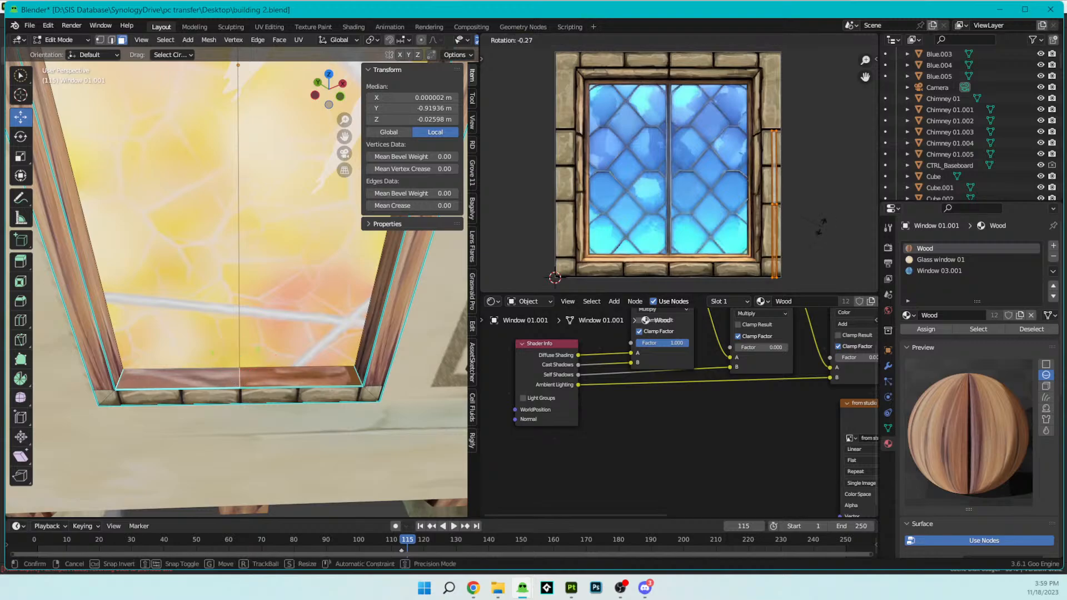
pyautogui.write('90')
pyautogui.press('Return')
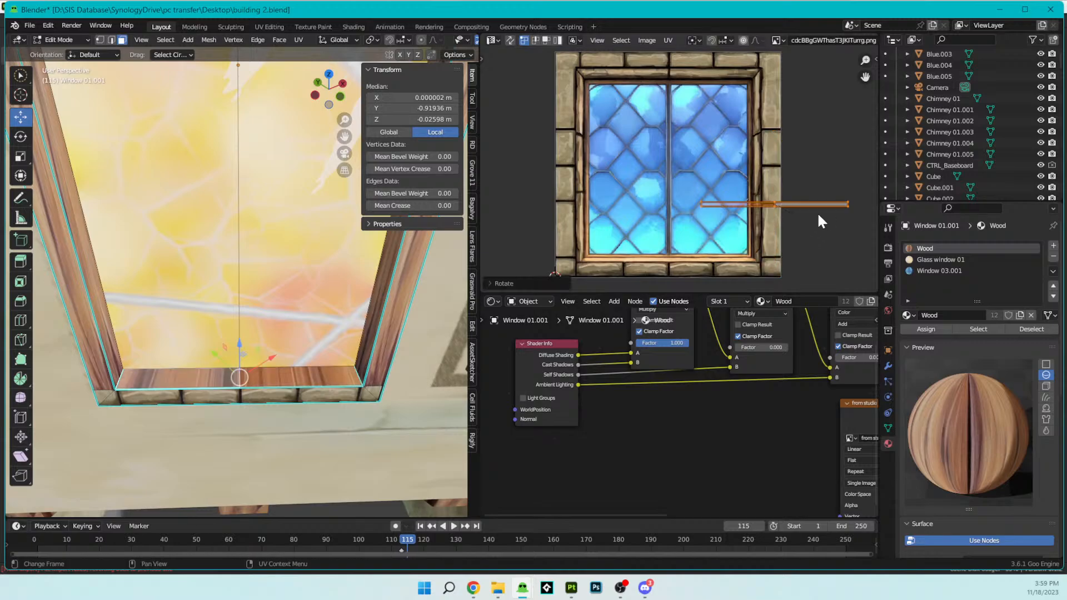
# - Move the inner ledge faces' UVs onto the bottom stone row, scaling them up and stretching them along Y to fill it
pyautogui.press('g')
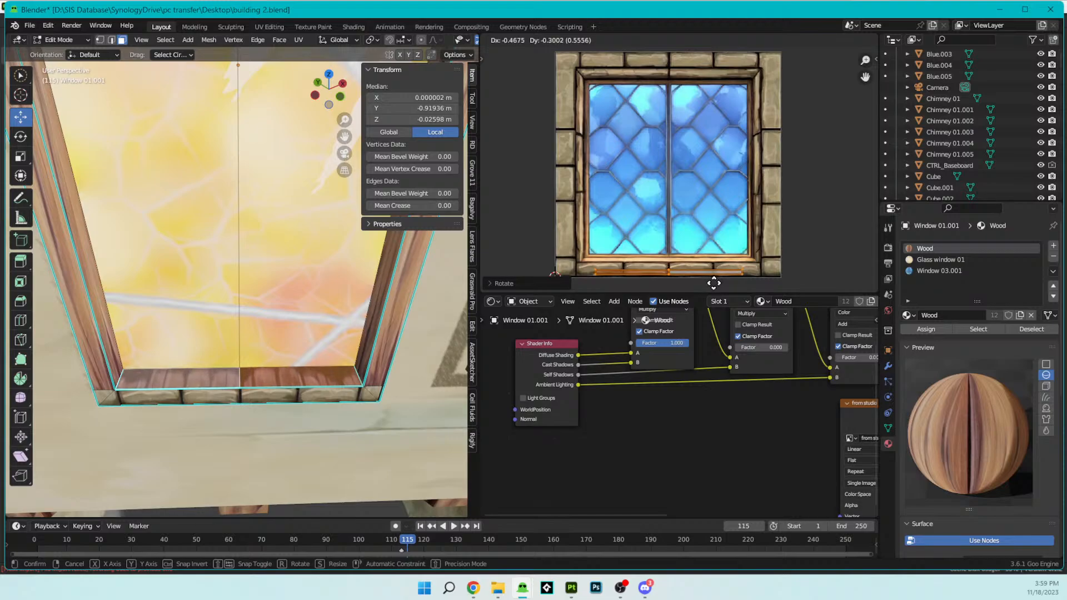
pyautogui.click(713, 278)
pyautogui.press('s')
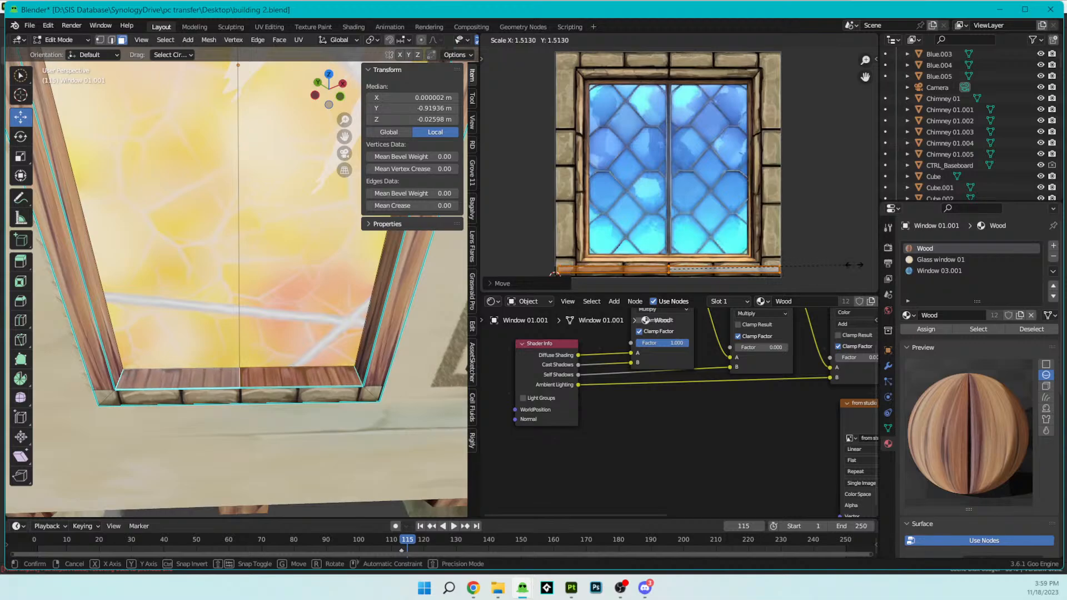
pyautogui.click(822, 270)
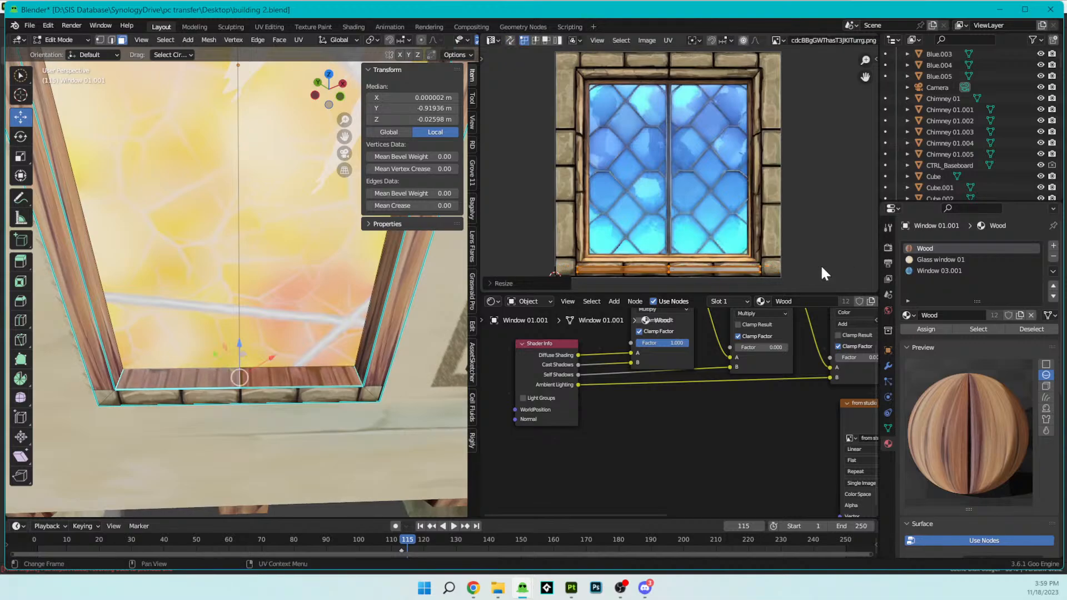
pyautogui.press('s')
pyautogui.press('y')
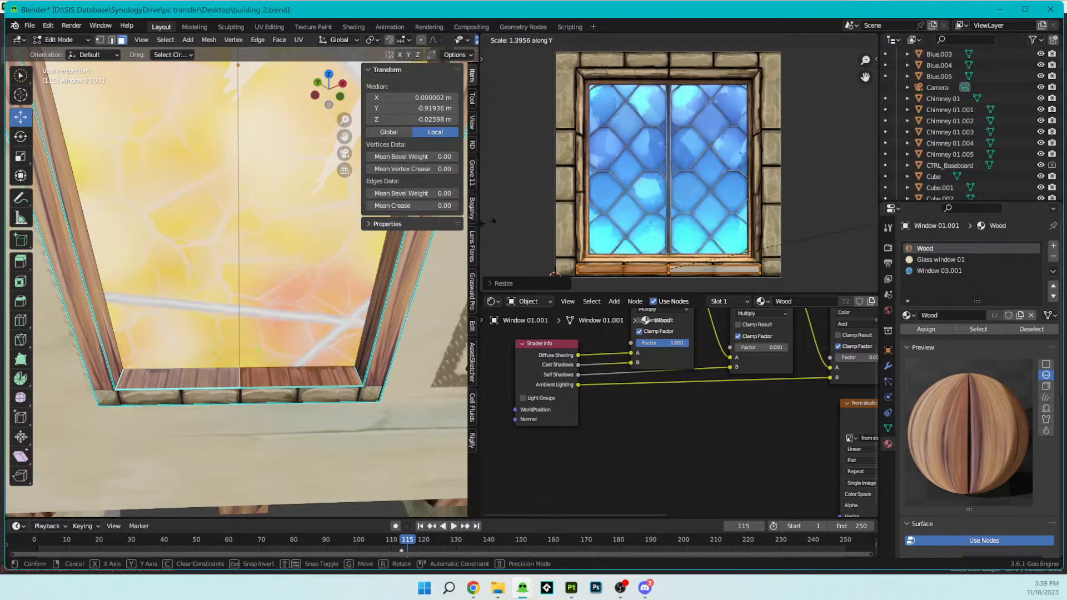
pyautogui.click(564, 196)
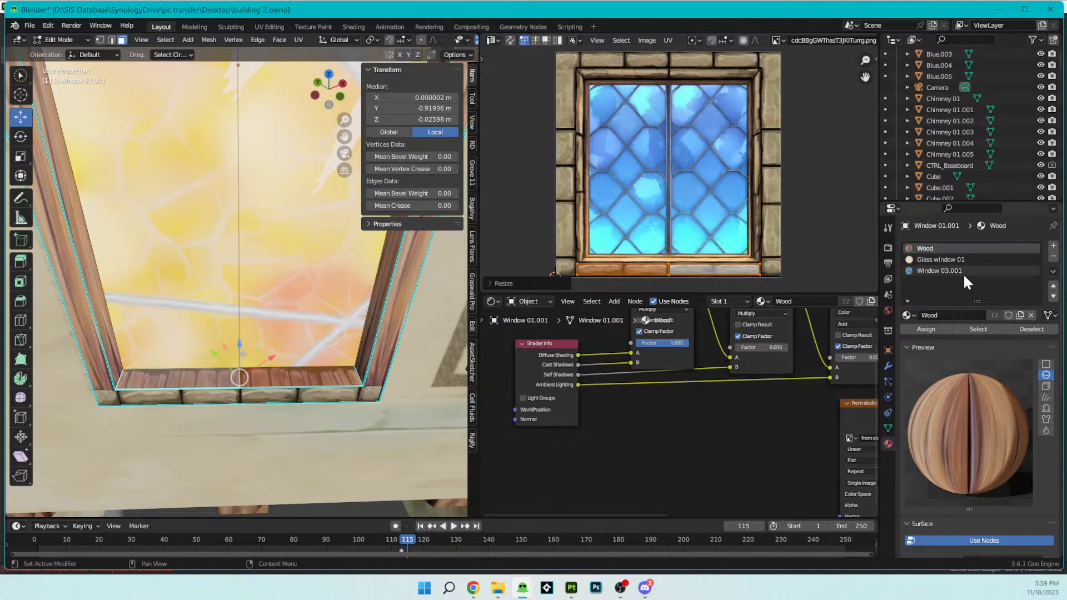
# - Assign the Window 03.001 material to the inner ledge faces and scale their UVs to fit the bottom stone row
pyautogui.click(944, 271)
pyautogui.click(924, 328)
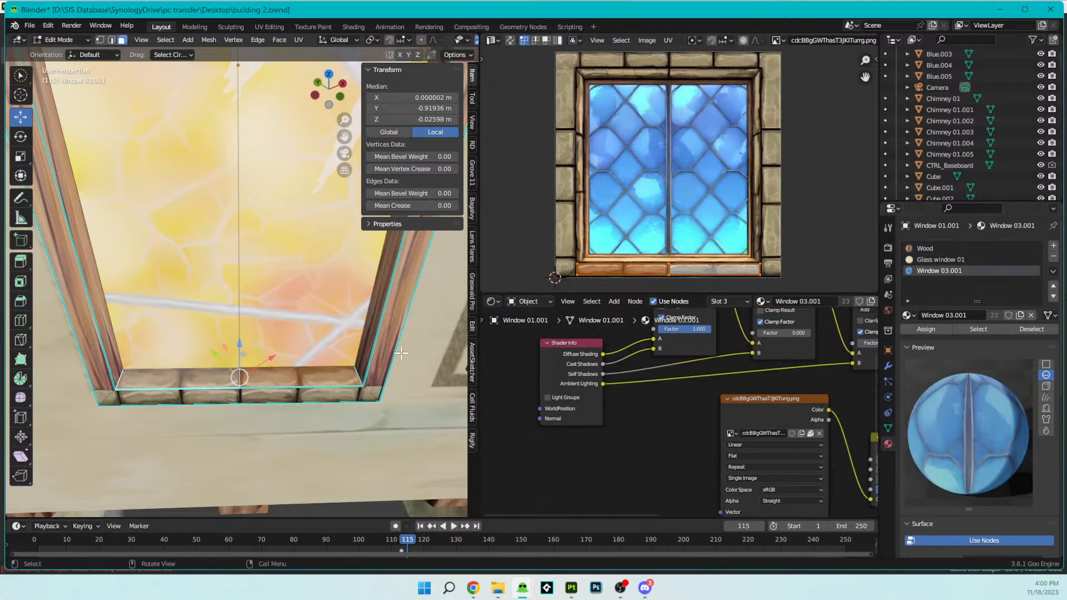
pyautogui.scroll(3, 378, 383)
pyautogui.scroll(2, 377, 383)
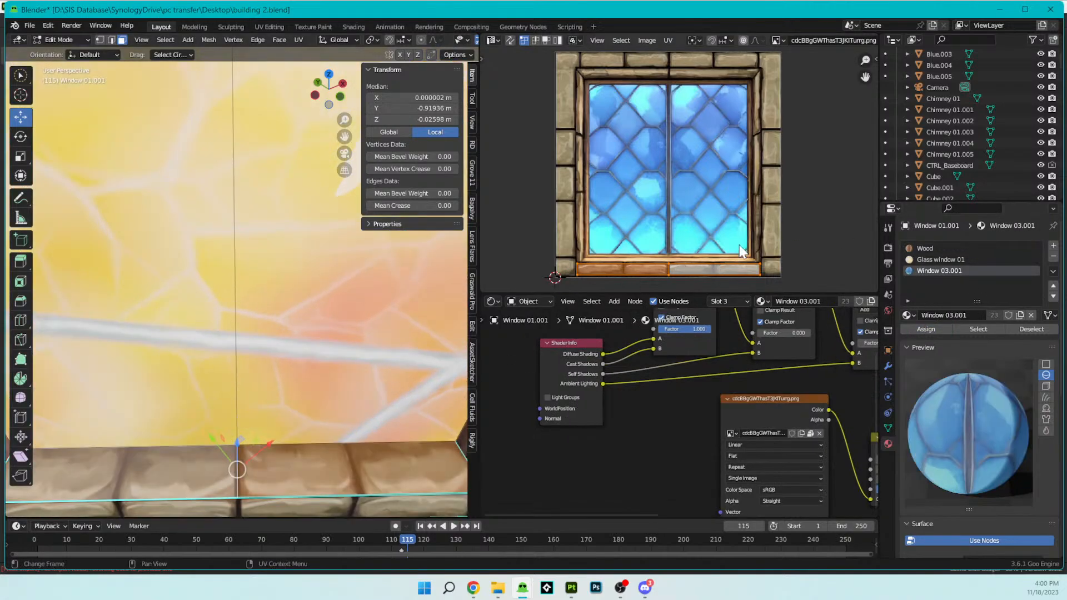
pyautogui.press('s')
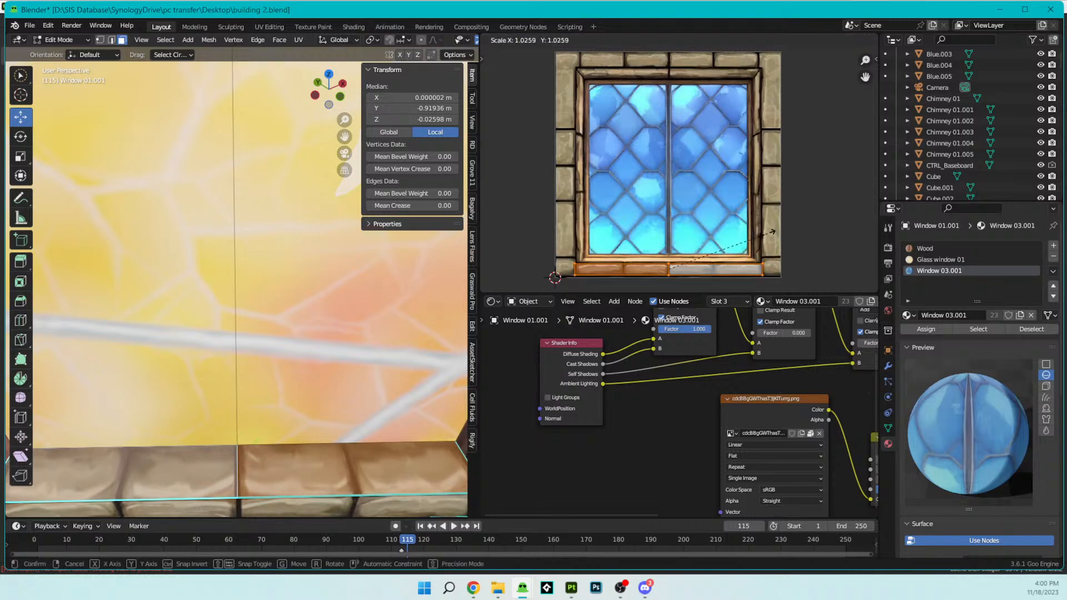
pyautogui.click(550, 278)
pyautogui.press('Tab')
pyautogui.scroll(-8, 295, 335)
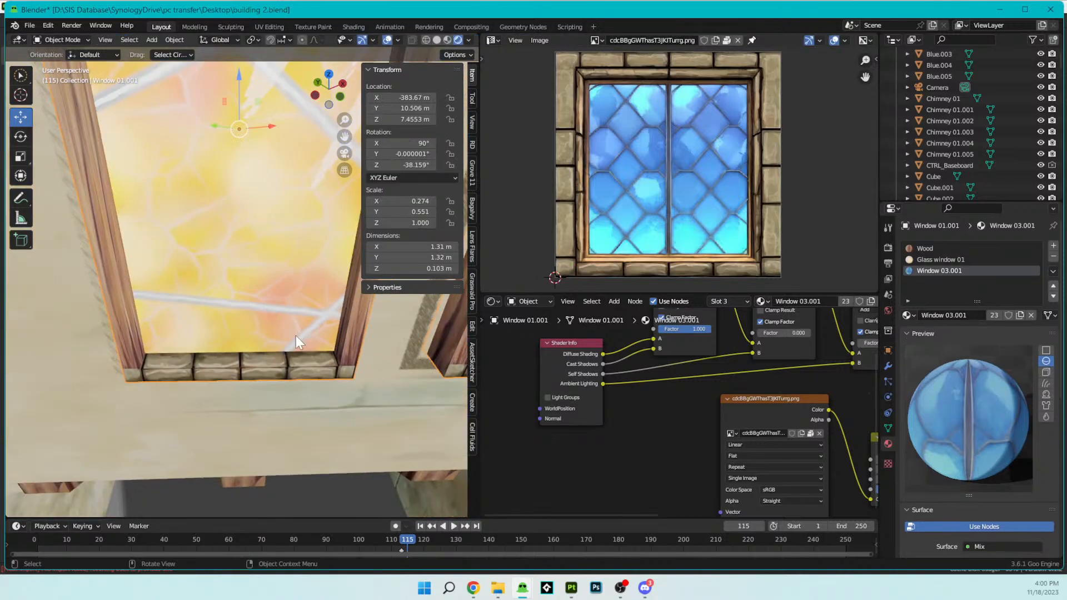
# - Widen the 3D viewport and unlink the window texture from the image editor
pyautogui.moveTo(315, 349); pyautogui.dragTo(268, 300, button='middle')
pyautogui.moveTo(254, 181); pyautogui.dragTo(250, 297, button='middle')
pyautogui.moveTo(478, 97); pyautogui.dragTo(612, 98)
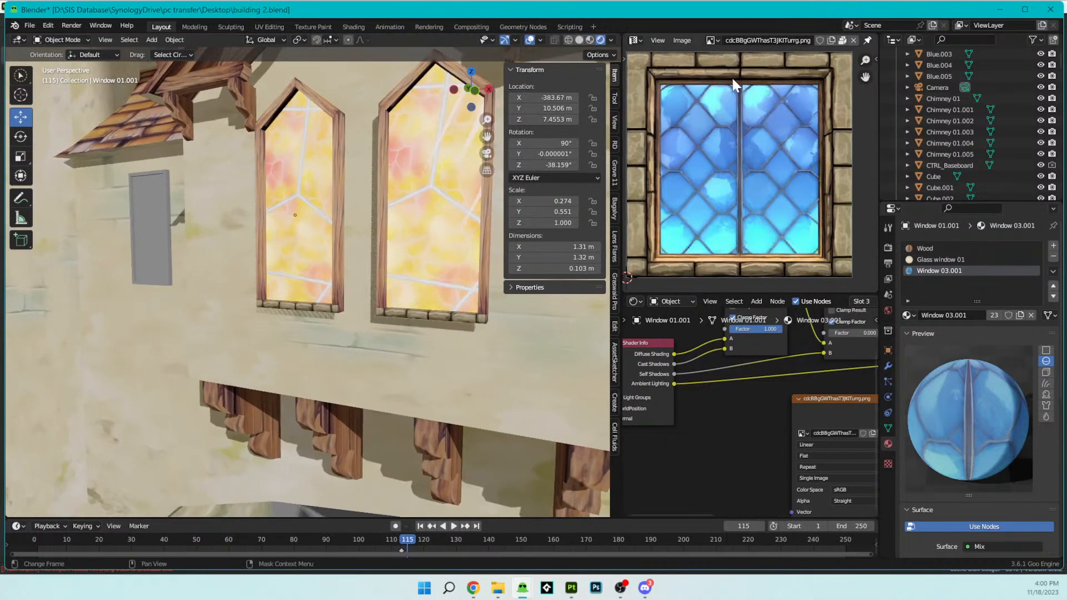
pyautogui.click(853, 40)
# - Change the empty image editor into an Asset Browser showing the Presets catalog
pyautogui.moveTo(344, 242); pyautogui.dragTo(376, 272, button='middle')
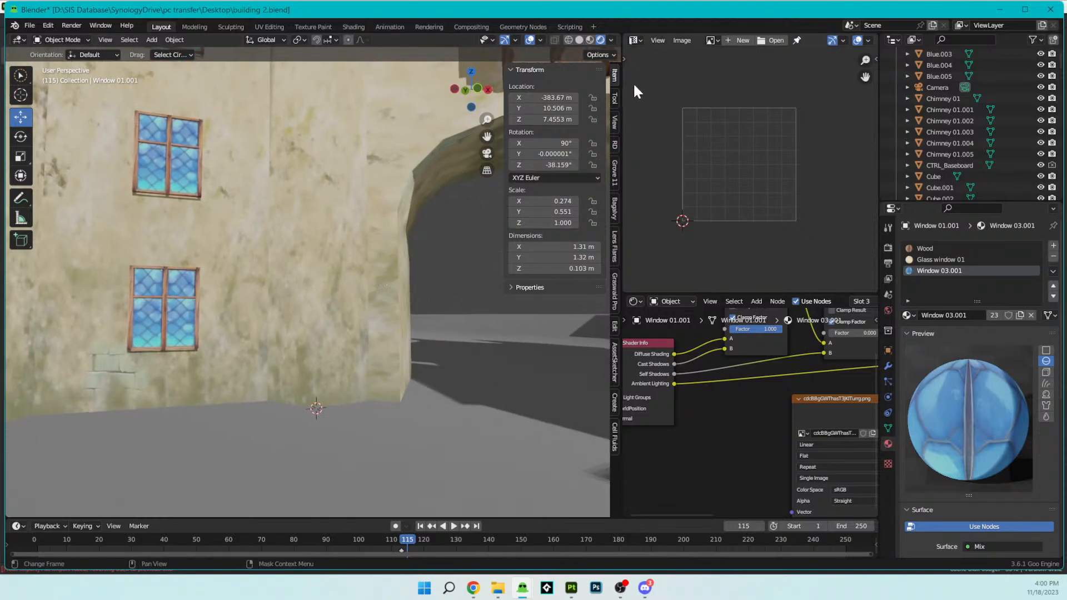
pyautogui.click(634, 41)
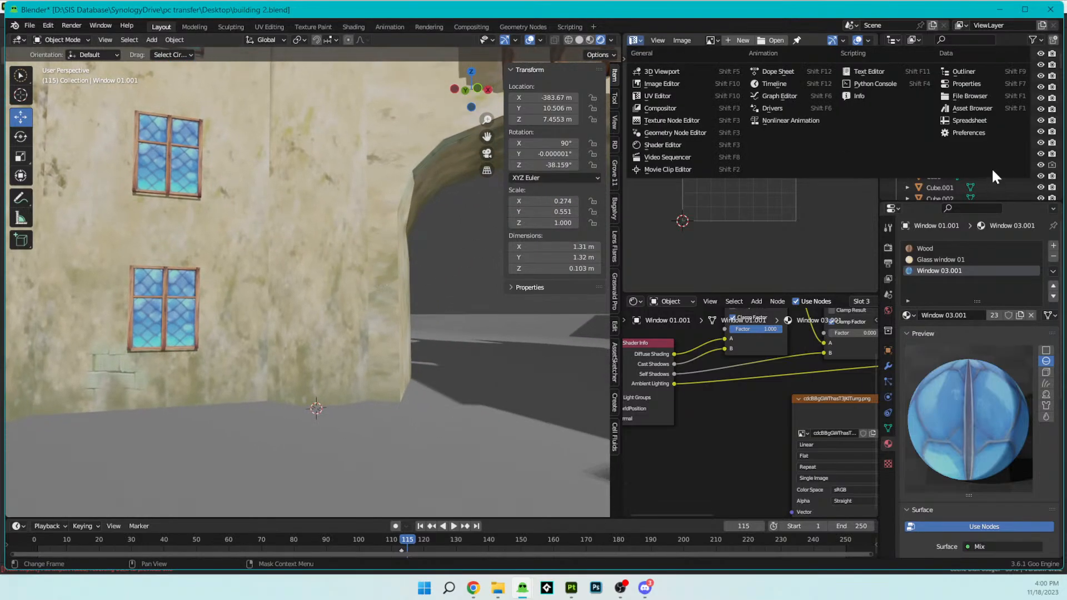
pyautogui.click(972, 108)
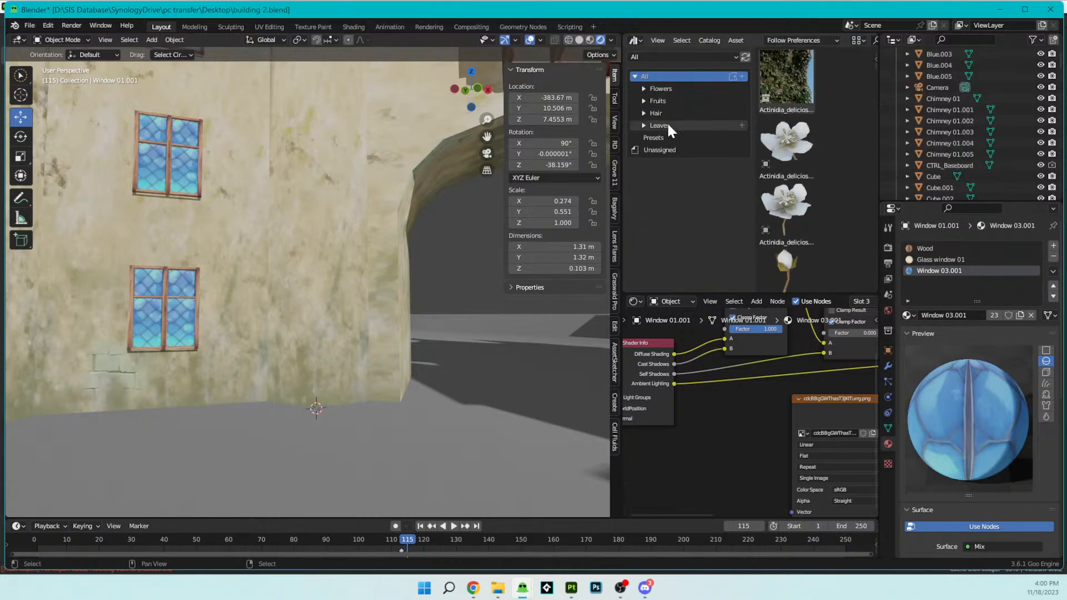
pyautogui.click(662, 137)
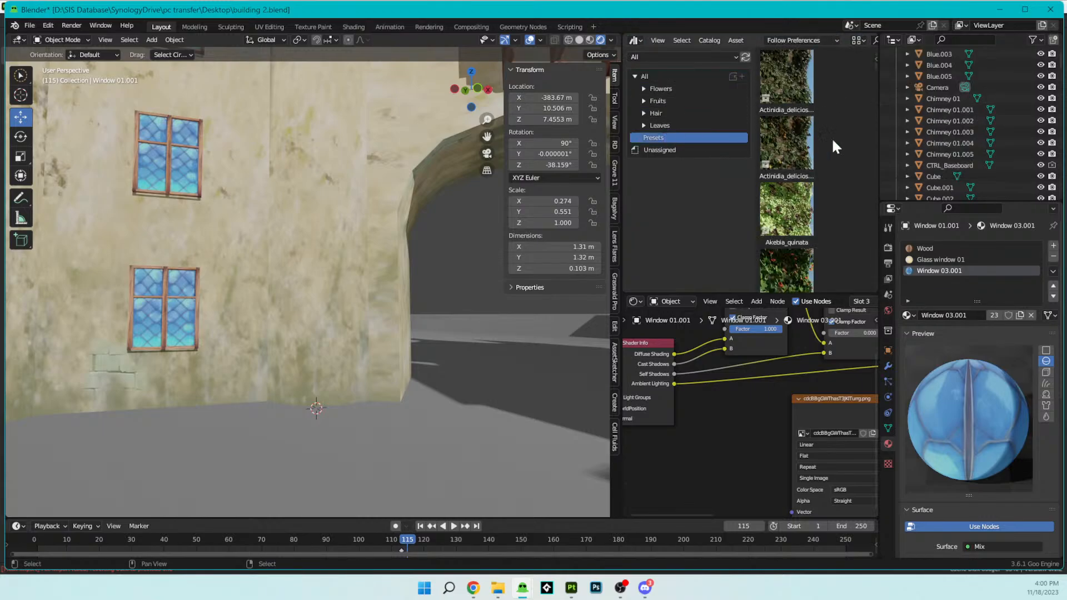
# - Pick the Actinidia_deliciosa_flower preset and bring up the Baga Ivy Generator's options for adding ivy from the asset library
pyautogui.click(810, 92)
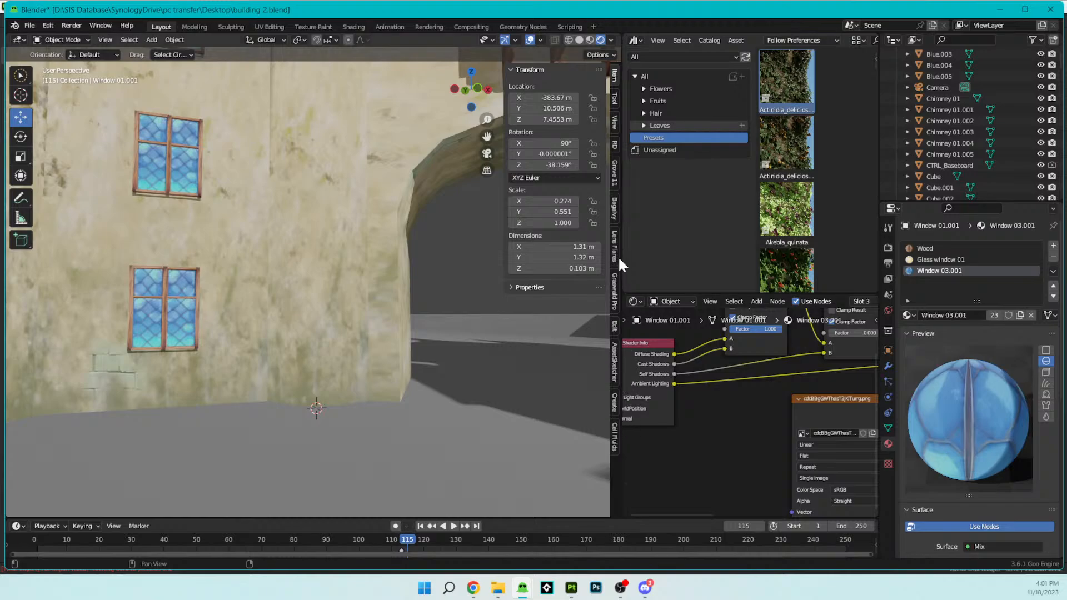
pyautogui.click(613, 210)
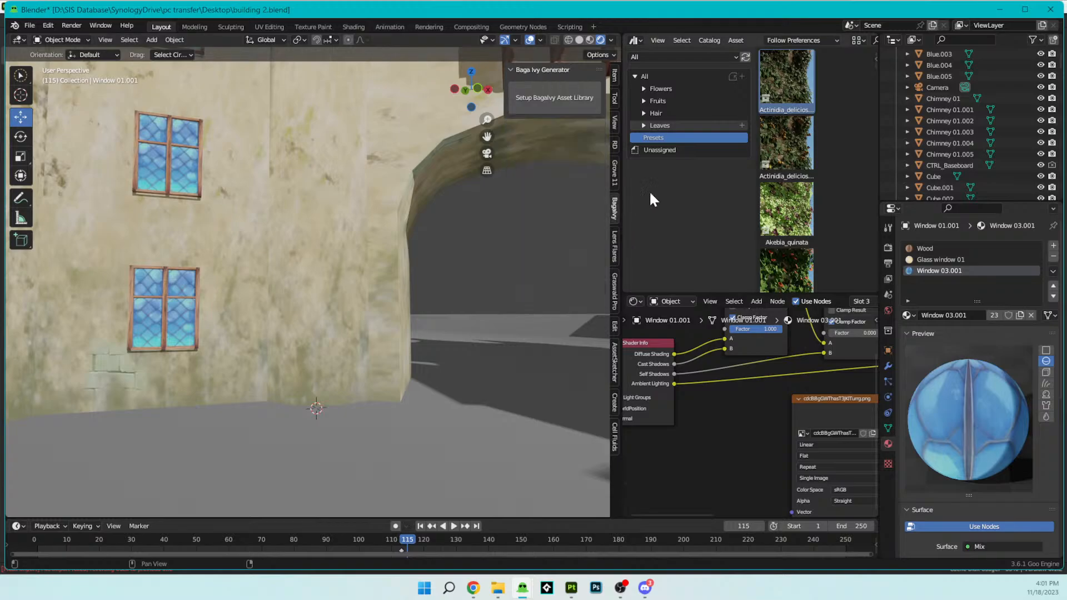
pyautogui.click(542, 99)
pyautogui.moveTo(785, 102); pyautogui.dragTo(560, 180)
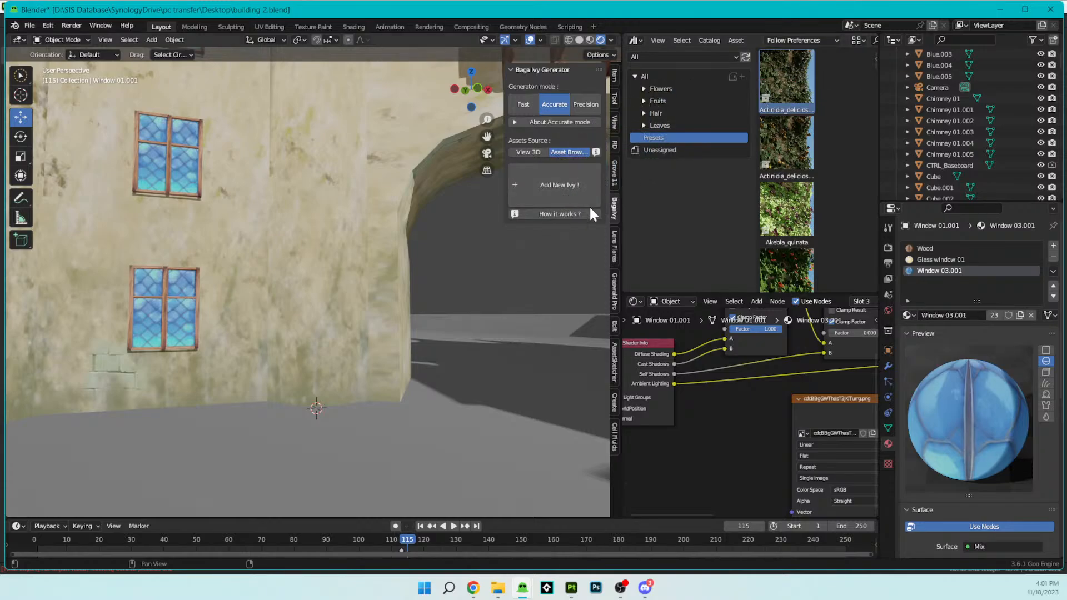
# - Select the round tower beside the archway, Tower 01.003, as the surface for the ivy
pyautogui.moveTo(302, 183); pyautogui.dragTo(312, 205, button='middle')
pyautogui.moveTo(335, 282); pyautogui.dragTo(295, 306, button='middle')
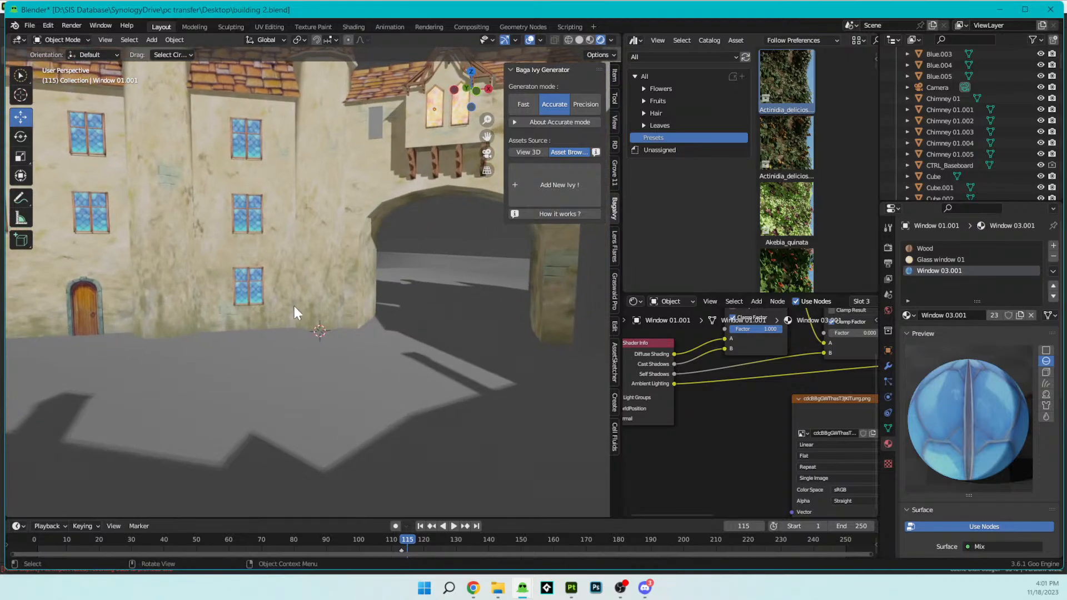
pyautogui.click(299, 312)
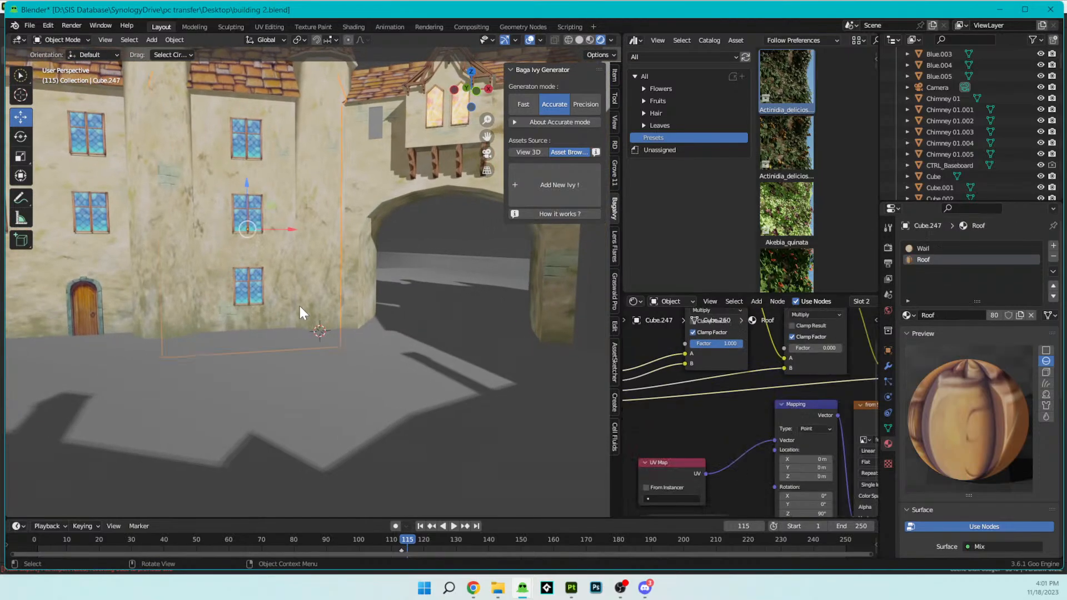
pyautogui.click(329, 290)
pyautogui.scroll(4, 365, 285)
pyautogui.moveTo(365, 285)
pyautogui.mouseDown(button='middle')
pyautogui.moveTo(385, 272)
pyautogui.moveTo(379, 252)
pyautogui.moveTo(385, 284)
pyautogui.mouseUp(button='middle')
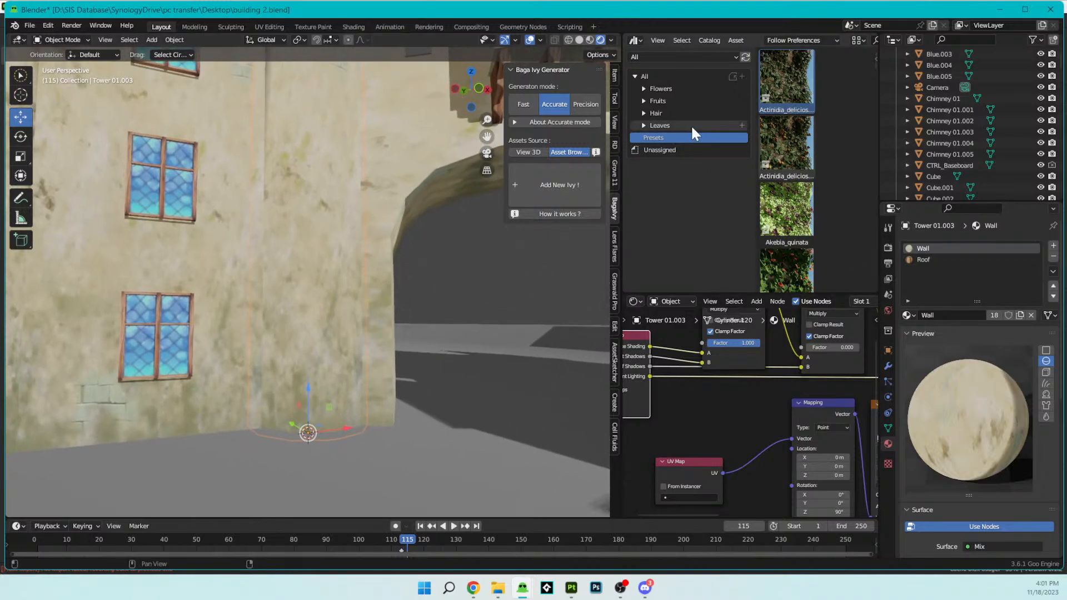
# - Try to add a new ivy to the tower from the preset in the All library, and check the generator's assets source options
pyautogui.click(575, 179)
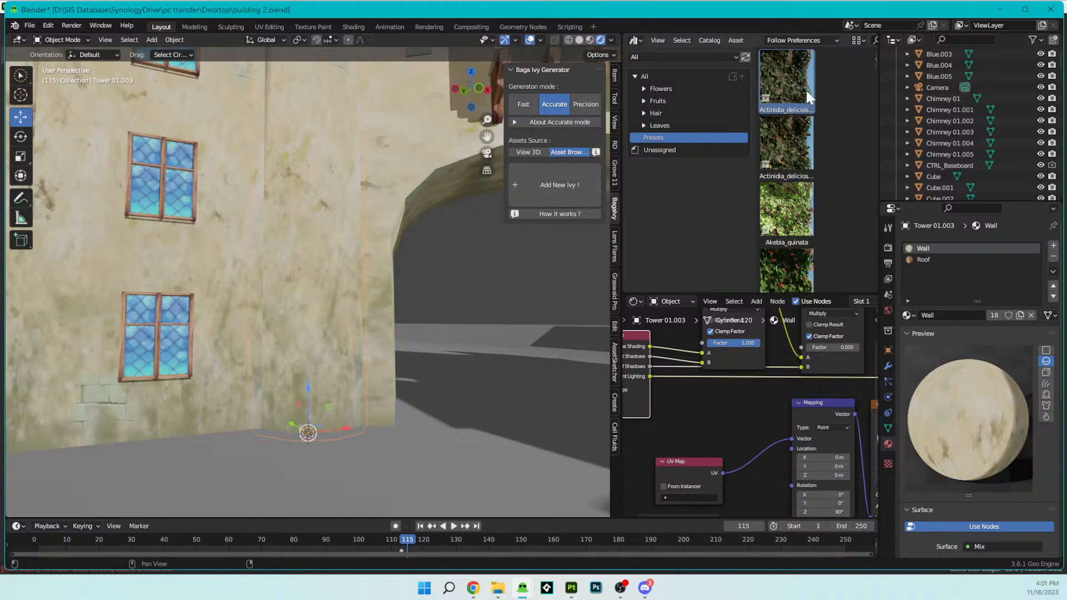
pyautogui.click(567, 174)
pyautogui.moveTo(792, 80); pyautogui.dragTo(557, 194)
pyautogui.click(545, 120)
pyautogui.click(540, 123)
pyautogui.click(535, 152)
pyautogui.click(560, 149)
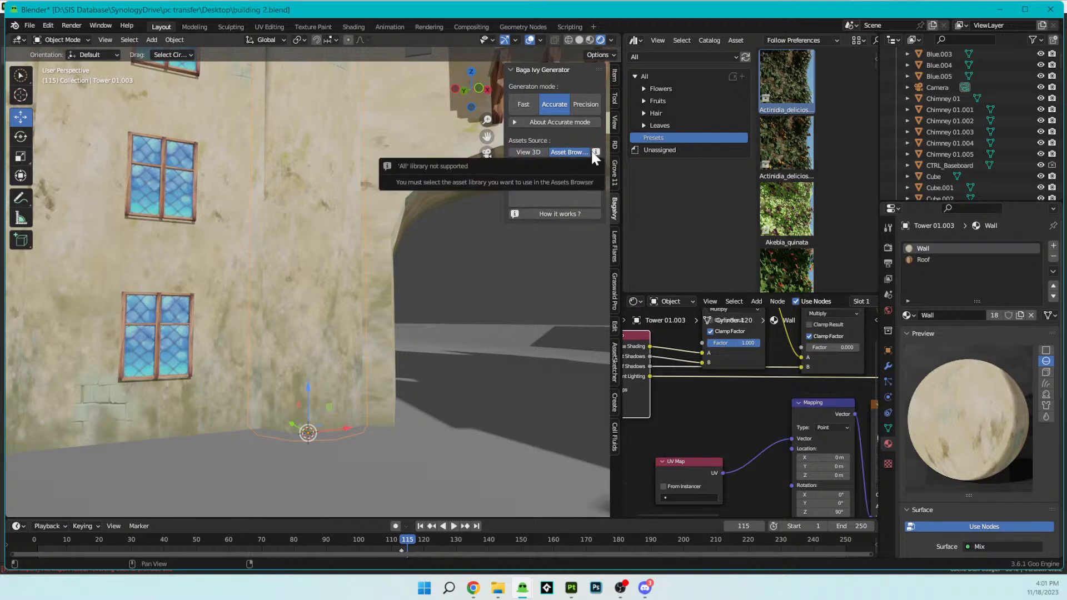
# - Try adding the preset ivy with the asset library switched between BagaIvy Generator and BagaIvy
pyautogui.click(734, 56)
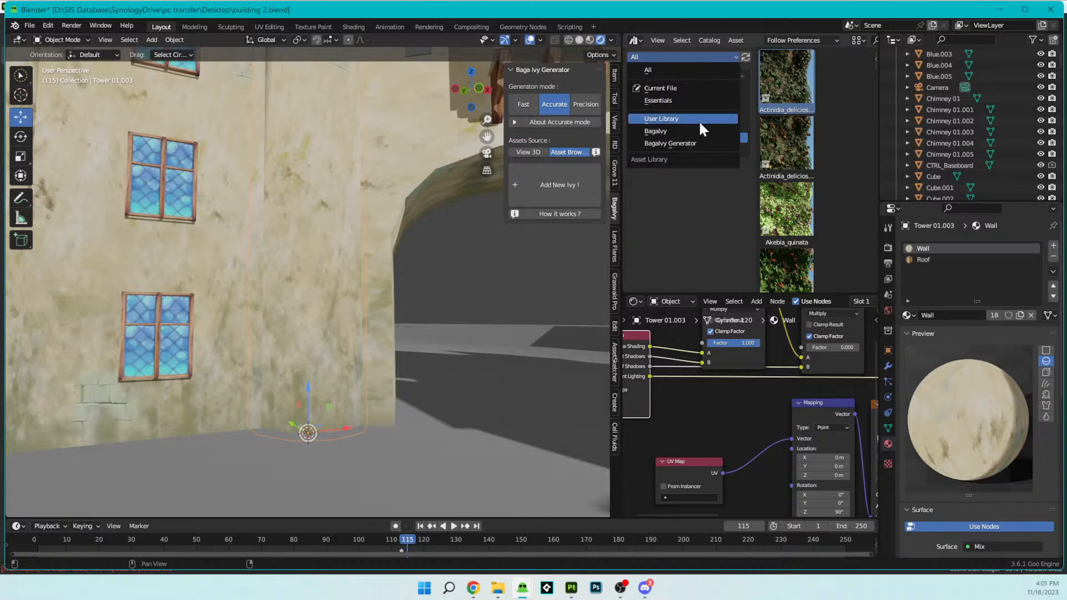
pyautogui.click(695, 144)
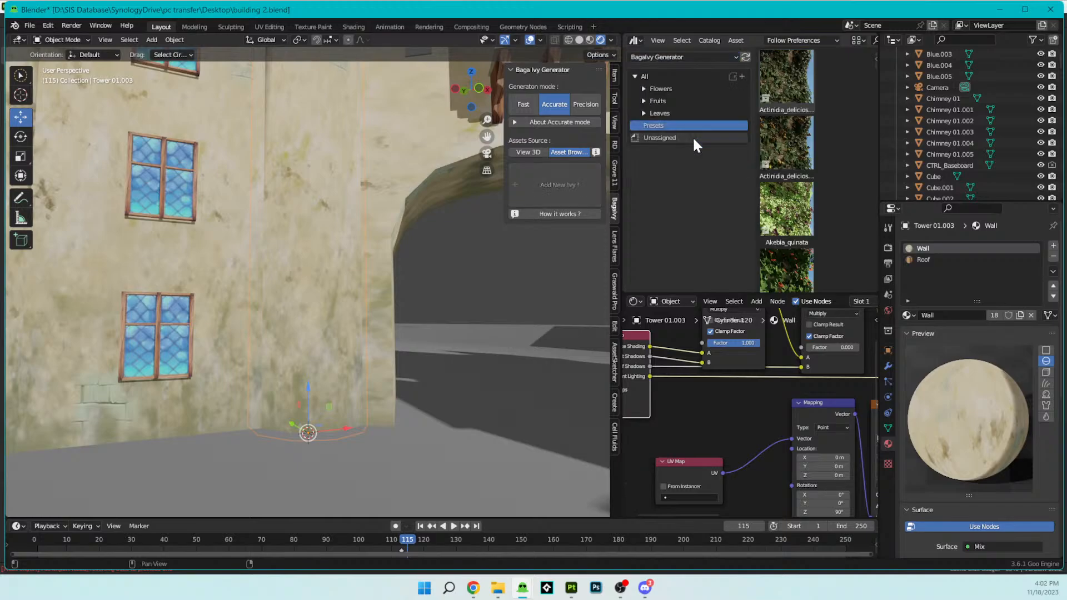
pyautogui.click(782, 84)
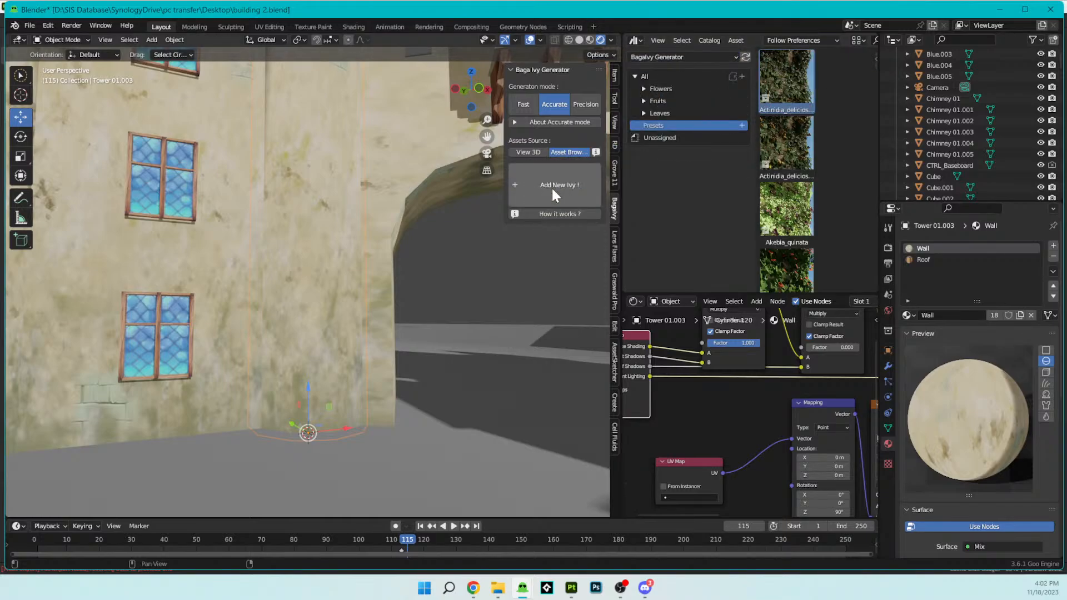
pyautogui.click(677, 58)
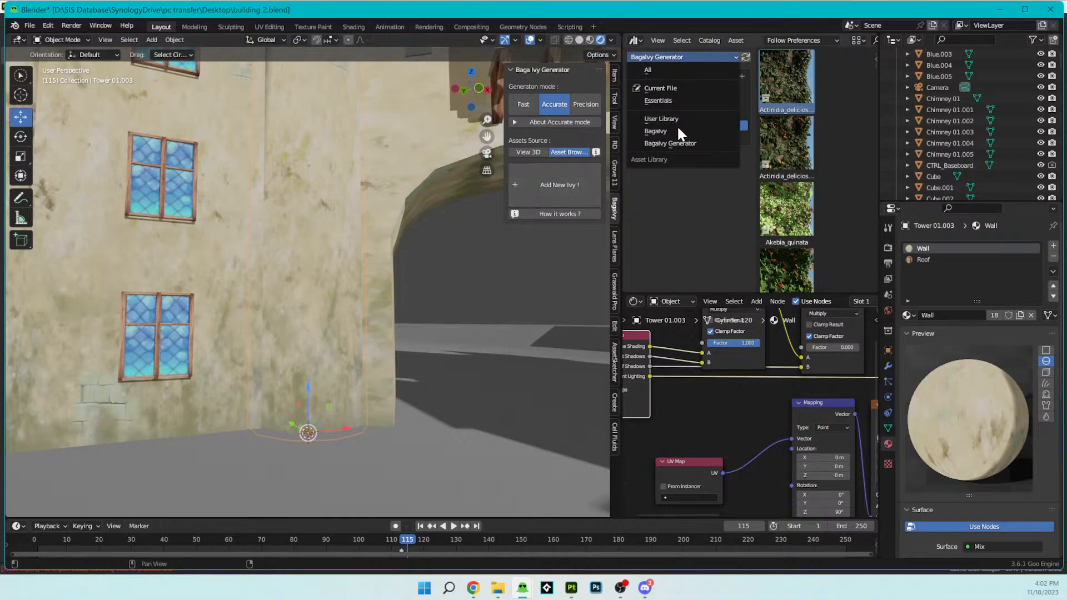
pyautogui.click(677, 125)
pyautogui.moveTo(769, 75); pyautogui.dragTo(577, 205)
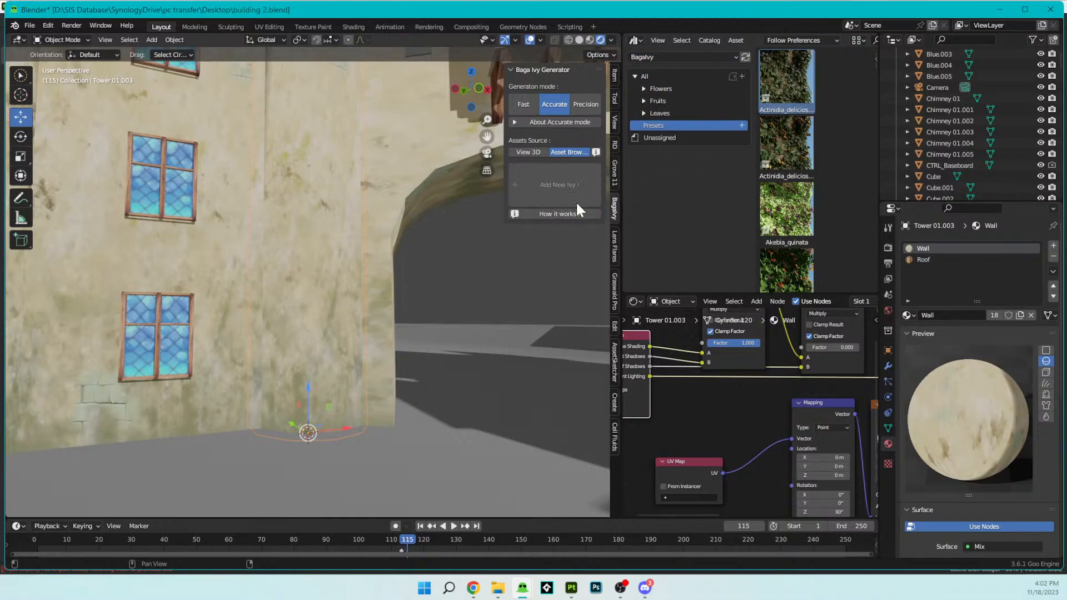
pyautogui.click(692, 58)
pyautogui.click(670, 145)
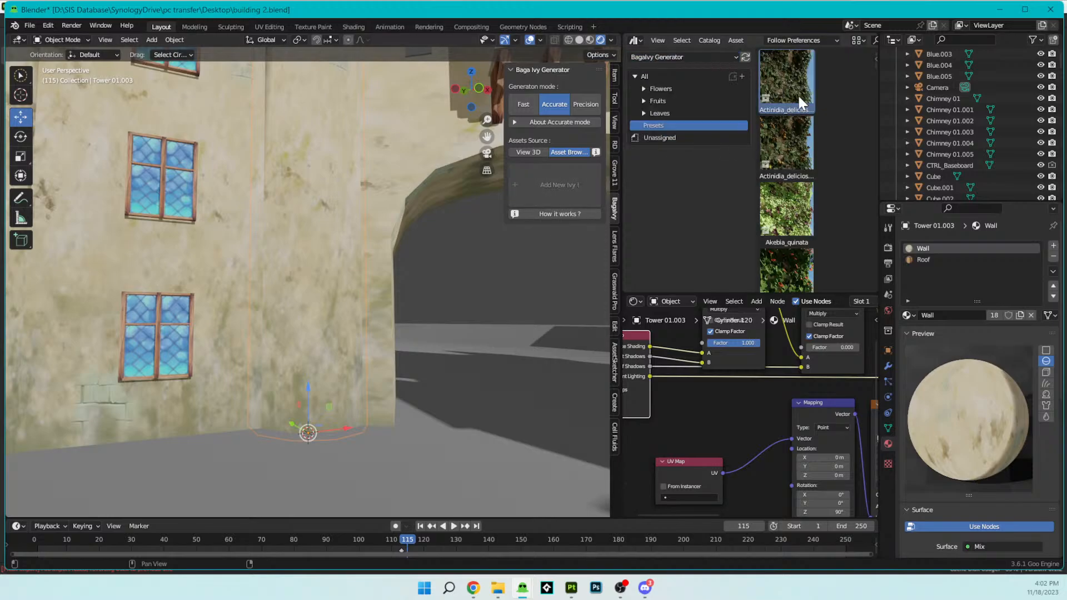
pyautogui.moveTo(765, 95); pyautogui.dragTo(586, 175)
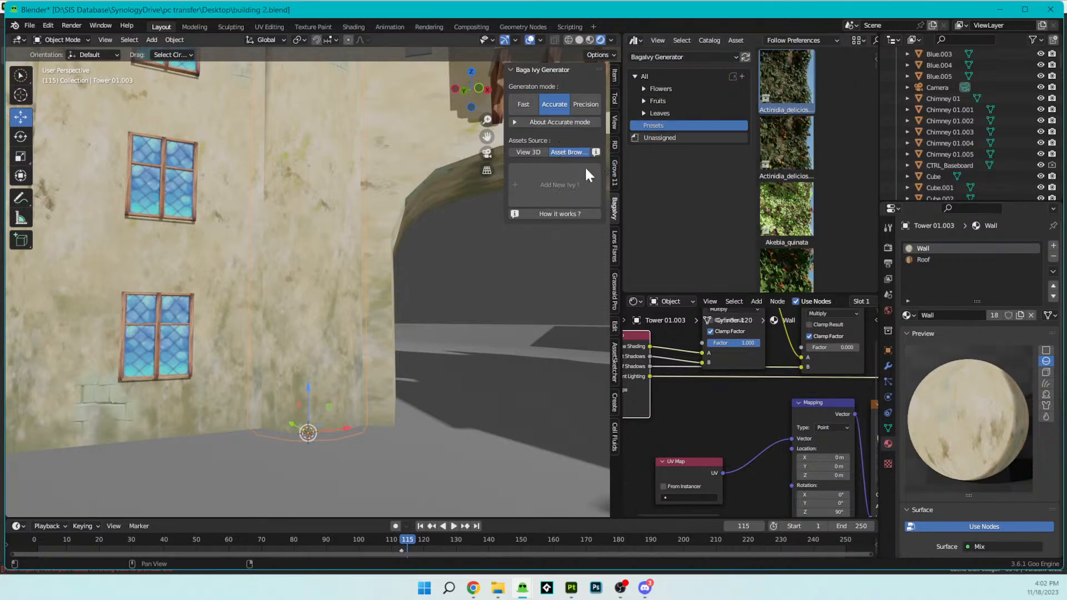
# - Set the asset library to BagaIvy and add a new ivy from the Actinidia_deliciosa_flower preset
pyautogui.click(671, 55)
pyautogui.click(655, 131)
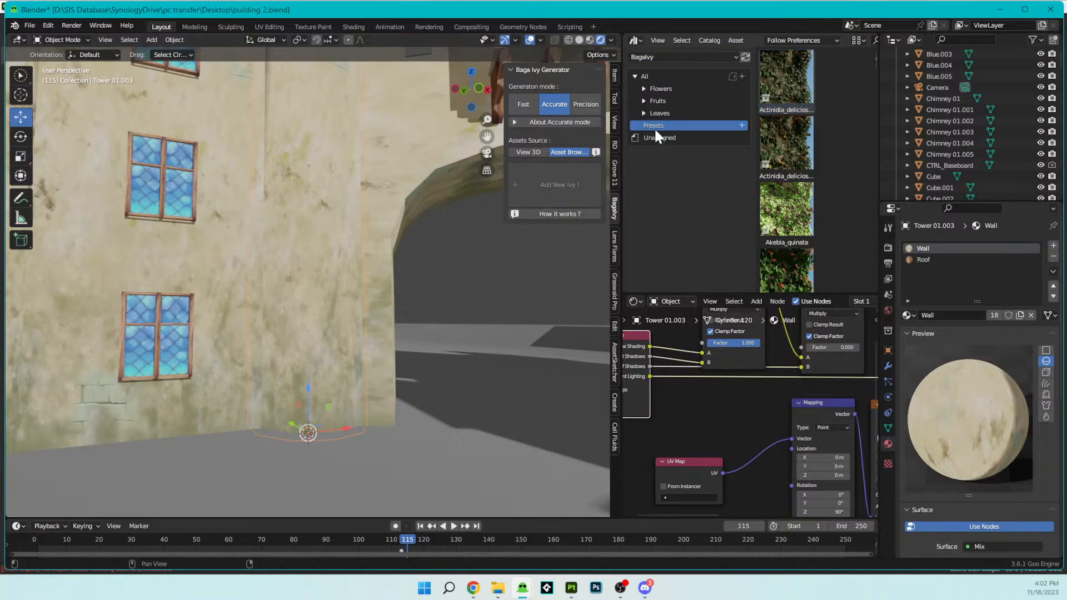
pyautogui.moveTo(783, 92); pyautogui.dragTo(562, 174)
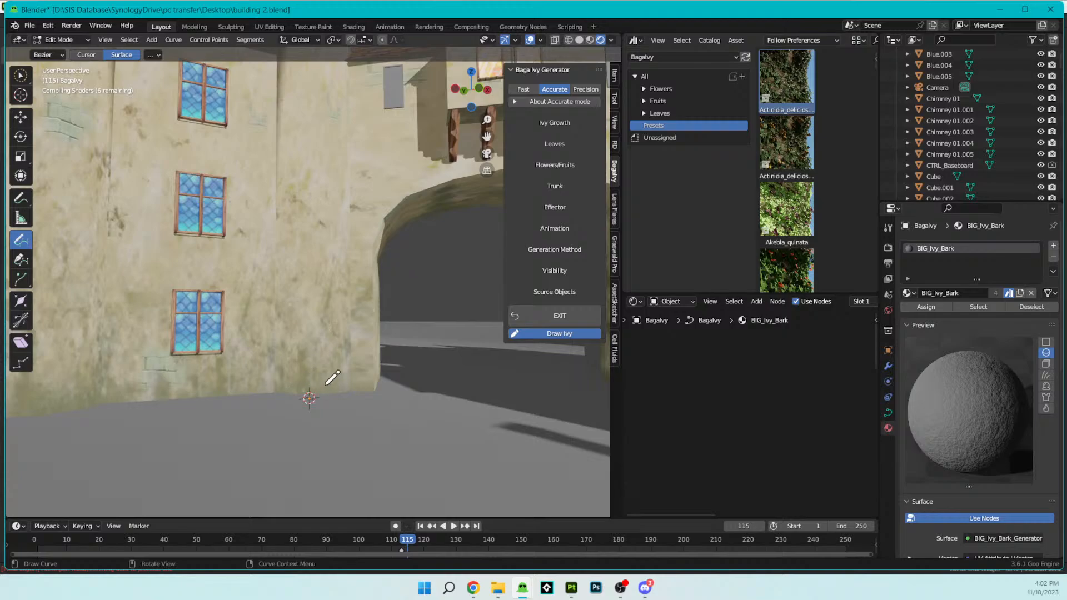
# - Try drawing an ivy stroke from the tower's base up the wall toward the timber-supported overhang
pyautogui.scroll(2, 357, 398)
pyautogui.moveTo(356, 398); pyautogui.dragTo(382, 372, button='middle')
pyautogui.keyDown('shift'); pyautogui.moveTo(382, 373); pyautogui.dragTo(318, 373, button='middle'); pyautogui.keyUp('shift')
pyautogui.scroll(-3, 348, 375)
pyautogui.moveTo(308, 378)
pyautogui.mouseDown()
pyautogui.moveTo(336, 247)
pyautogui.moveTo(396, 167)
pyautogui.mouseUp()
pyautogui.press('KP_Decimal')
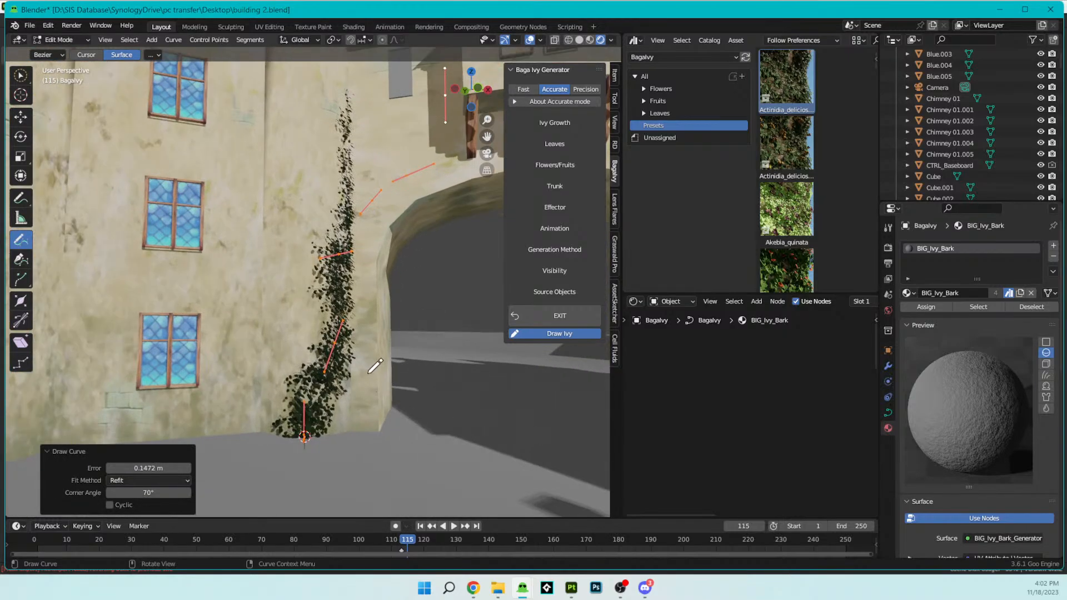
pyautogui.moveTo(348, 356)
pyautogui.mouseDown(button='middle')
pyautogui.moveTo(384, 339)
pyautogui.moveTo(342, 383)
pyautogui.moveTo(329, 350)
pyautogui.moveTo(359, 333)
pyautogui.moveTo(394, 340)
pyautogui.mouseUp(button='middle')
pyautogui.scroll(-6, 393, 340)
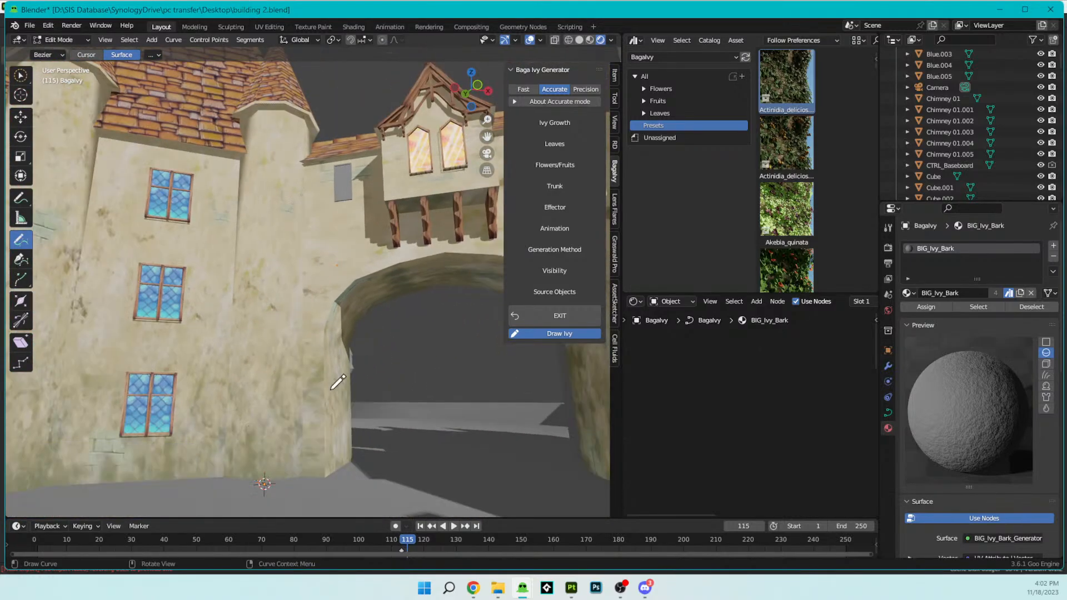
# - Draw a winding ivy stroke up the tower from its base to the roof, plus a shorter one beside it reaching about mid-height
pyautogui.keyDown('shift'); pyautogui.moveTo(277, 447); pyautogui.dragTo(349, 434, button='middle'); pyautogui.keyUp('shift')
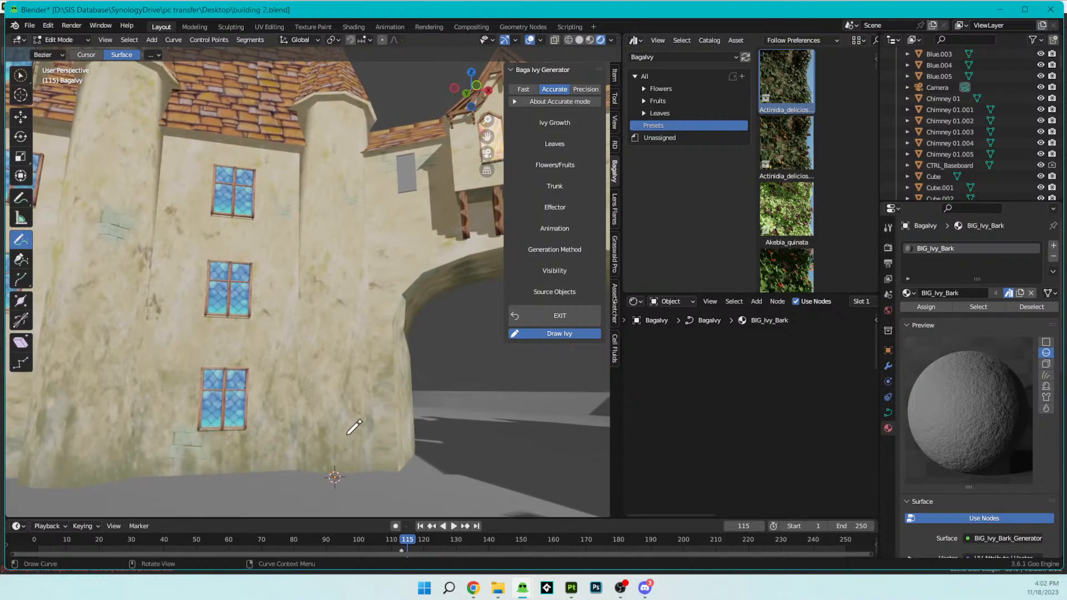
pyautogui.moveTo(341, 473)
pyautogui.mouseDown()
pyautogui.moveTo(368, 431)
pyautogui.moveTo(369, 328)
pyautogui.moveTo(347, 295)
pyautogui.moveTo(321, 183)
pyautogui.moveTo(339, 108)
pyautogui.mouseUp()
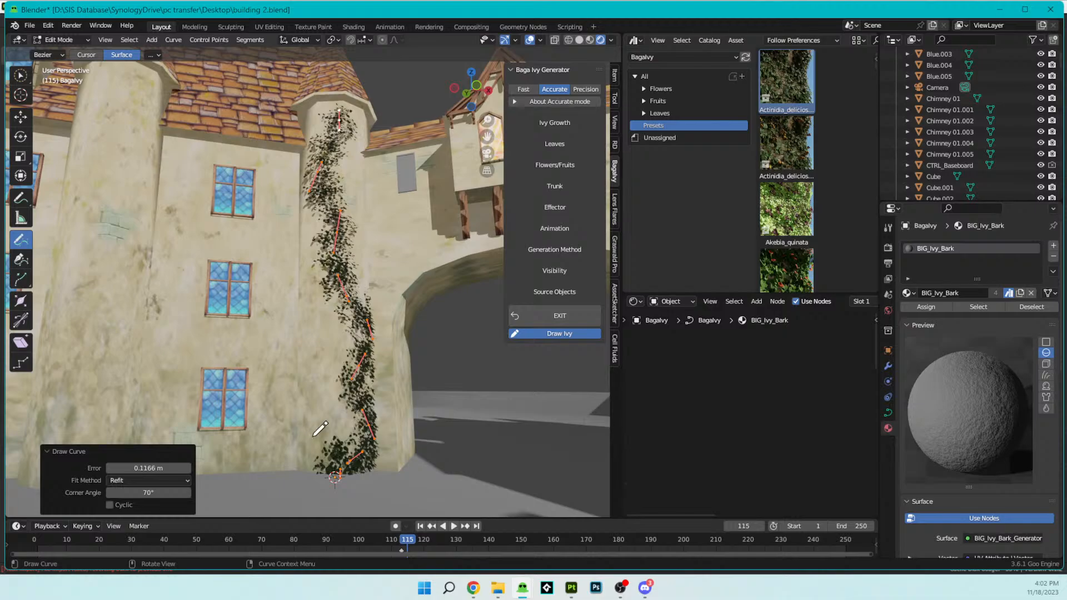
pyautogui.moveTo(303, 472)
pyautogui.mouseDown()
pyautogui.moveTo(320, 341)
pyautogui.moveTo(297, 297)
pyautogui.mouseUp()
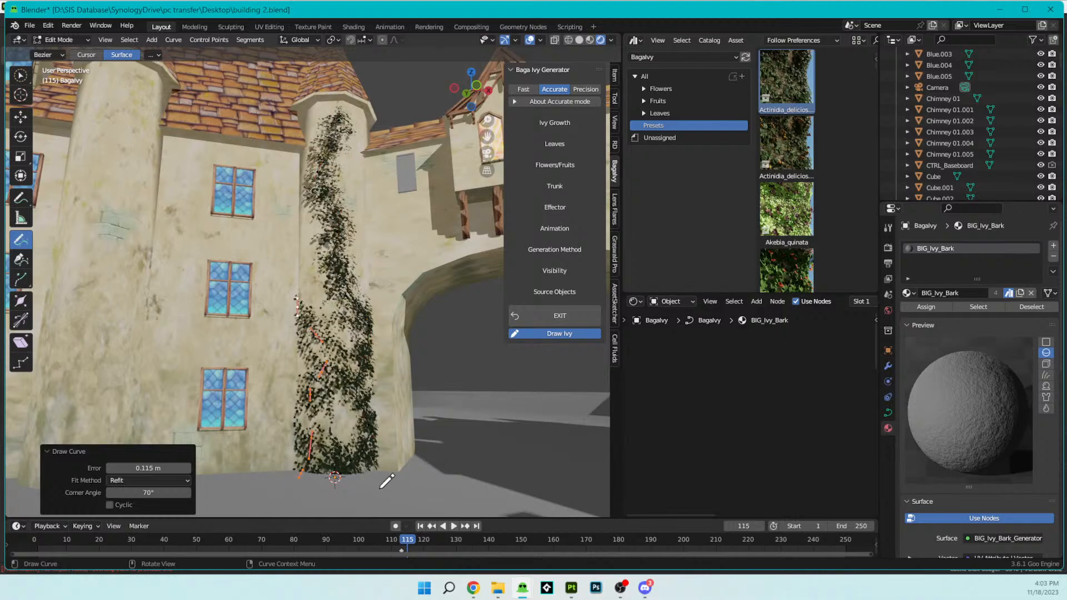
# - Examine the ivy's leaves and coverage on the tower wall from close up and from a distance
pyautogui.scroll(-4, 423, 441)
pyautogui.scroll(6, 391, 393)
pyautogui.scroll(2, 391, 394)
pyautogui.scroll(3, 387, 364)
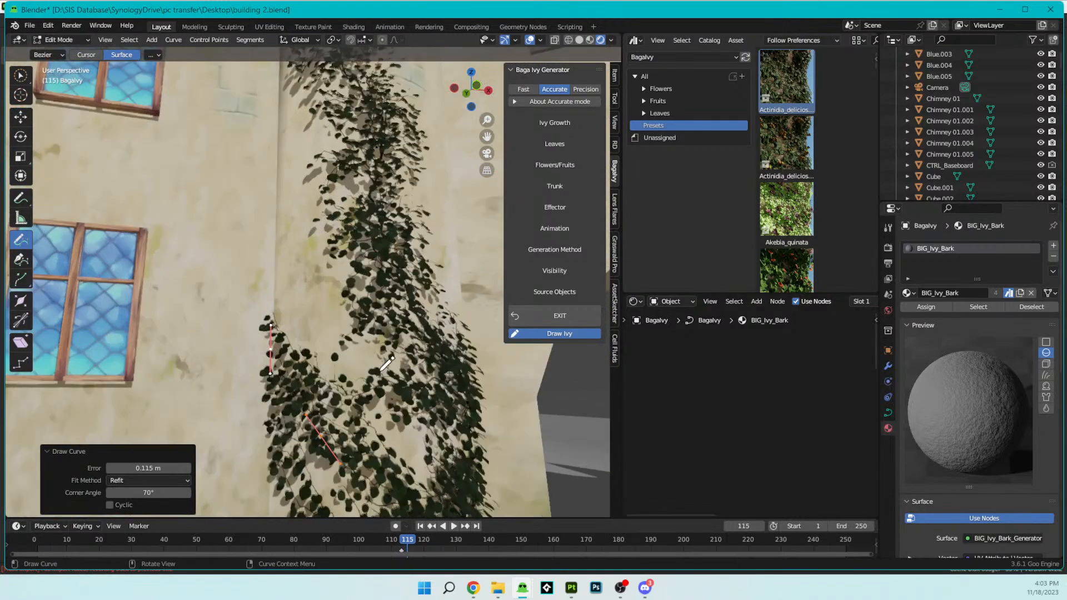
pyautogui.scroll(2, 387, 364)
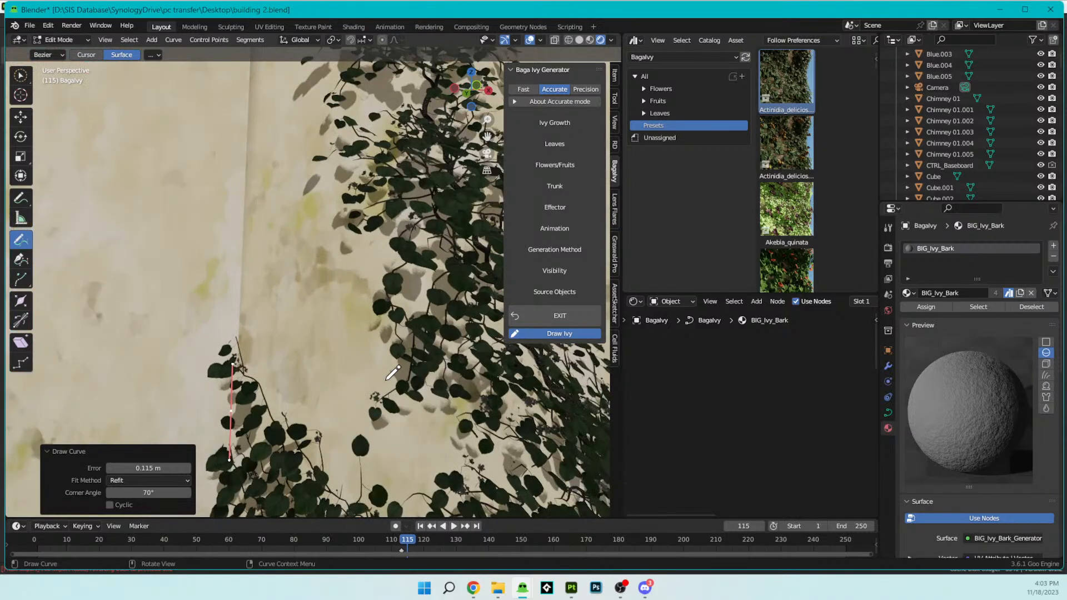
pyautogui.scroll(-6, 391, 372)
pyautogui.scroll(-3, 392, 373)
pyautogui.scroll(7, 392, 373)
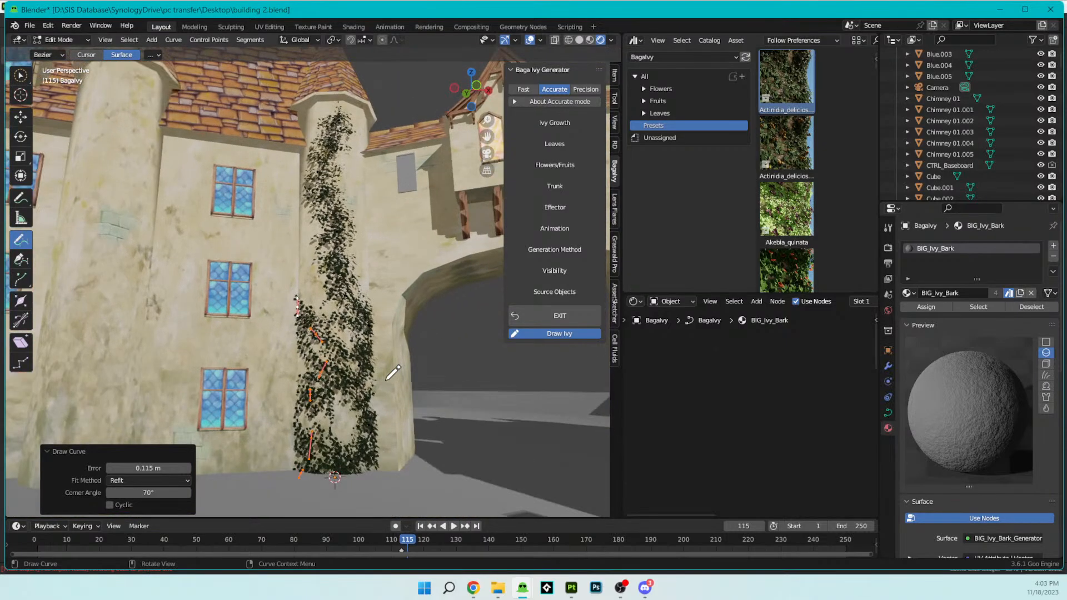
pyautogui.scroll(2, 393, 374)
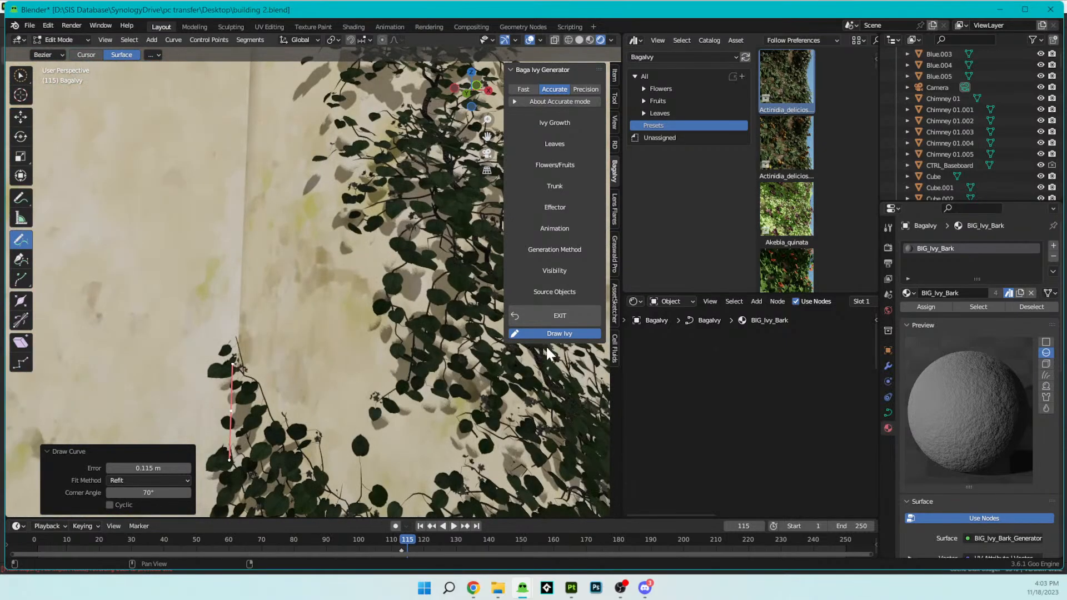
# - Exit the ivy drawing mode and inspect the finished ivy's leaves and stems on the tower wall
pyautogui.click(546, 315)
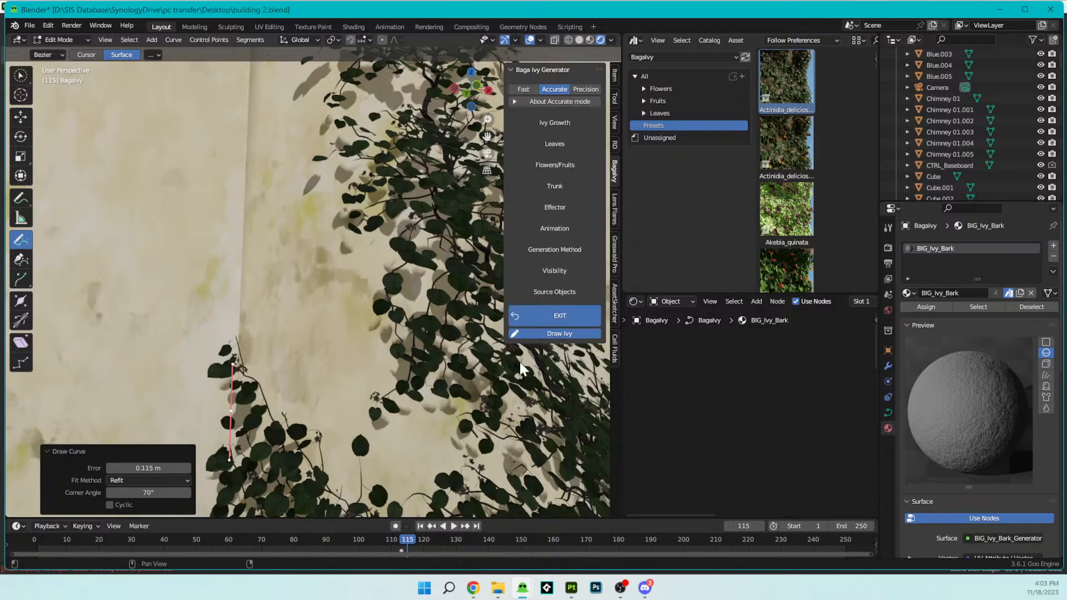
pyautogui.moveTo(476, 423); pyautogui.dragTo(358, 305, button='middle')
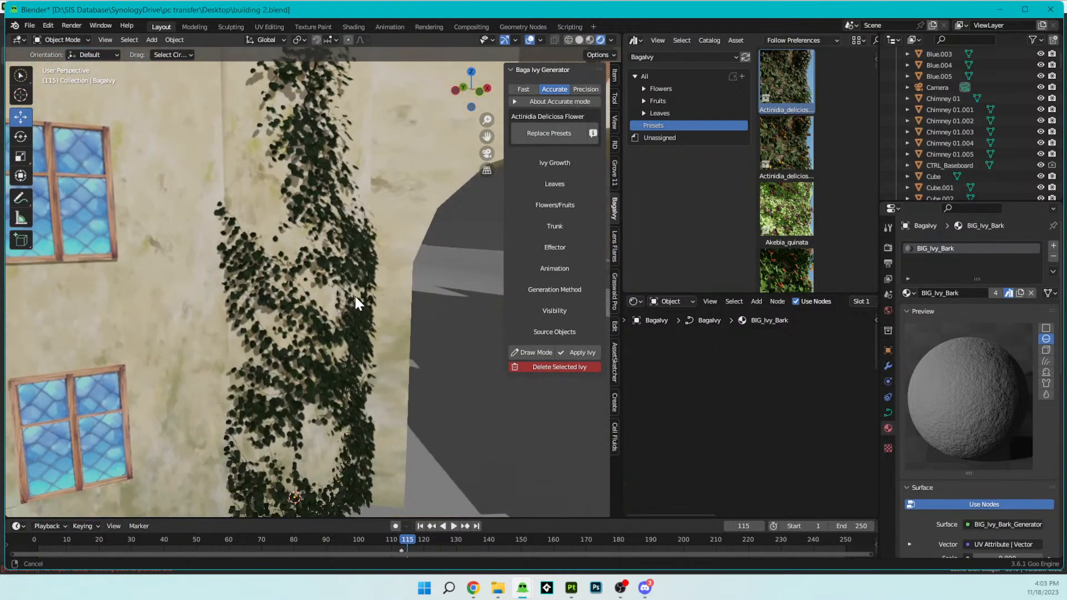
pyautogui.scroll(5, 393, 327)
pyautogui.moveTo(348, 368); pyautogui.dragTo(257, 330, button='middle')
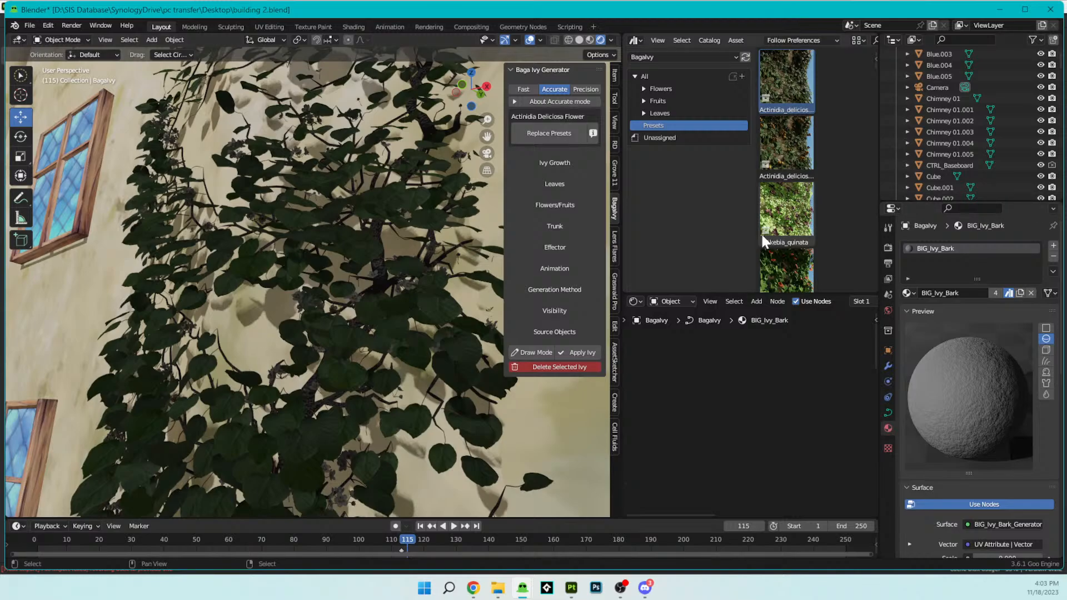
# - Switch the asset browser area to an Image Editor
pyautogui.click(633, 41)
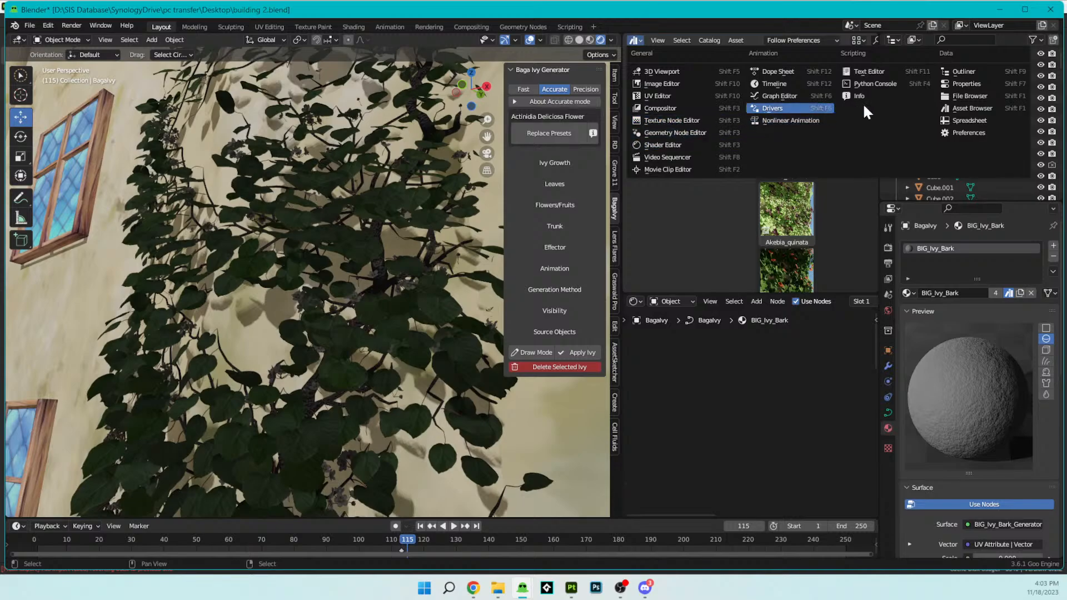
pyautogui.click(694, 84)
pyautogui.scroll(2, 770, 165)
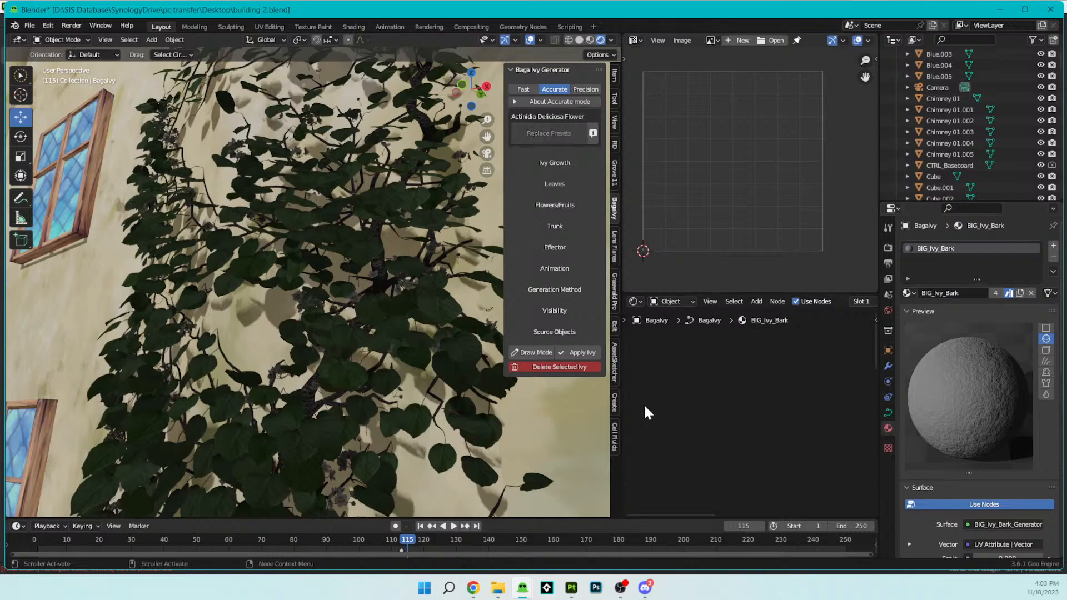
# - Examine the ivy against the whole castle scene and from around the tower it climbs
pyautogui.click(433, 370)
pyautogui.scroll(-5, 431, 372)
pyautogui.moveTo(429, 376); pyautogui.dragTo(392, 299, button='middle')
pyautogui.scroll(-5, 392, 299)
pyautogui.scroll(-4, 392, 299)
pyautogui.keyDown('shift'); pyautogui.moveTo(356, 185); pyautogui.dragTo(556, 356, button='middle'); pyautogui.keyUp('shift')
pyautogui.scroll(-5, 382, 391)
pyautogui.scroll(4, 447, 262)
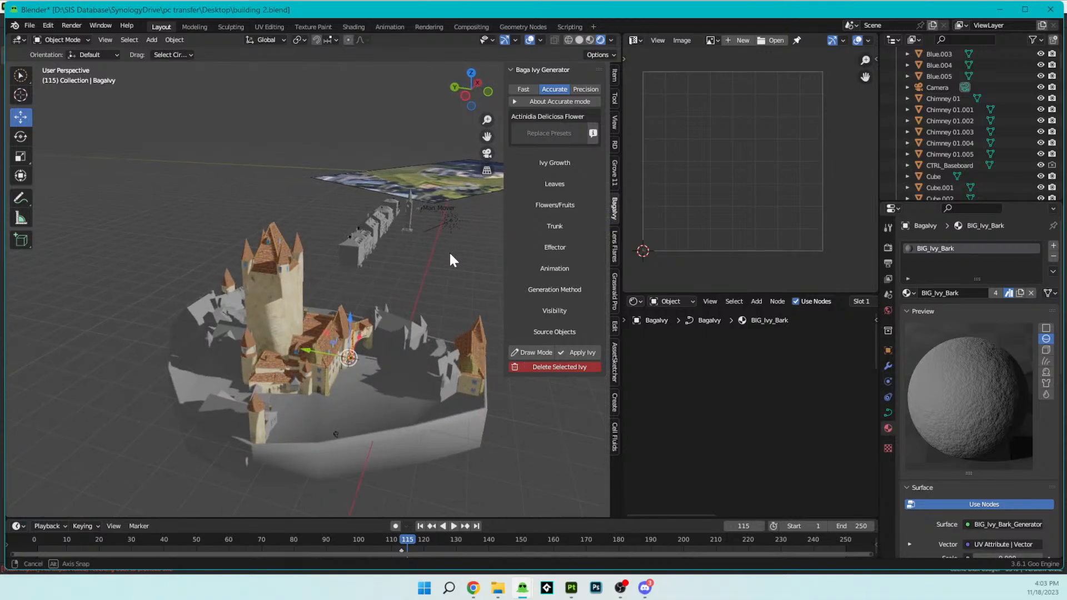
pyautogui.press('KP_Decimal')
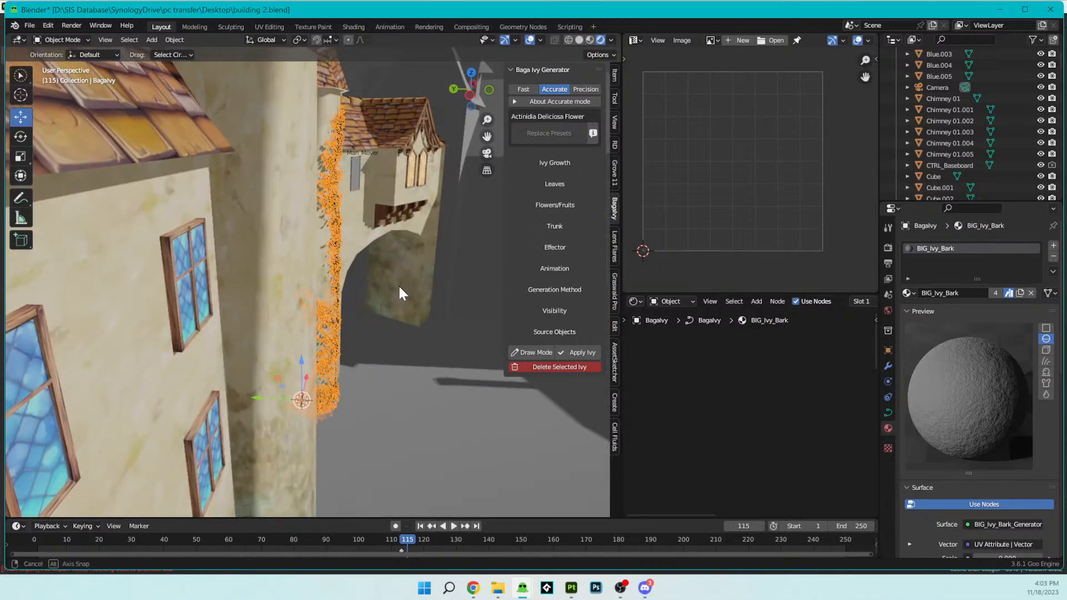
pyautogui.moveTo(401, 285); pyautogui.dragTo(340, 281, button='middle')
pyautogui.scroll(-3, 340, 281)
pyautogui.scroll(-20, 1000, 162)
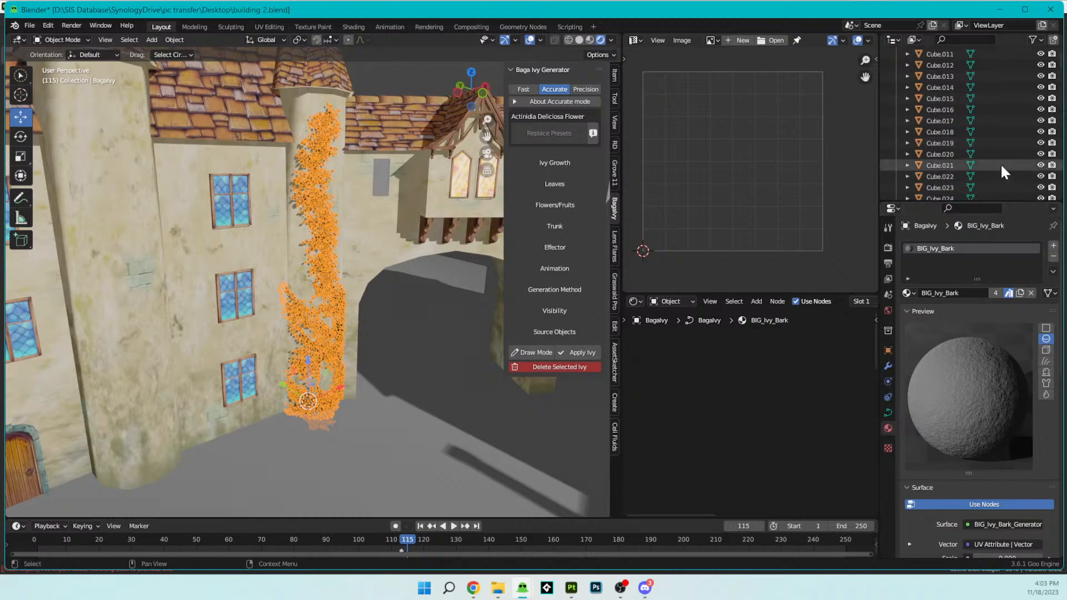
# - Collapse the main Collection and select the Actinidia_deliciosa_leaf_001 object in the BIG_Ivy_Assets collection, keeping its name
pyautogui.scroll(20, 935, 121)
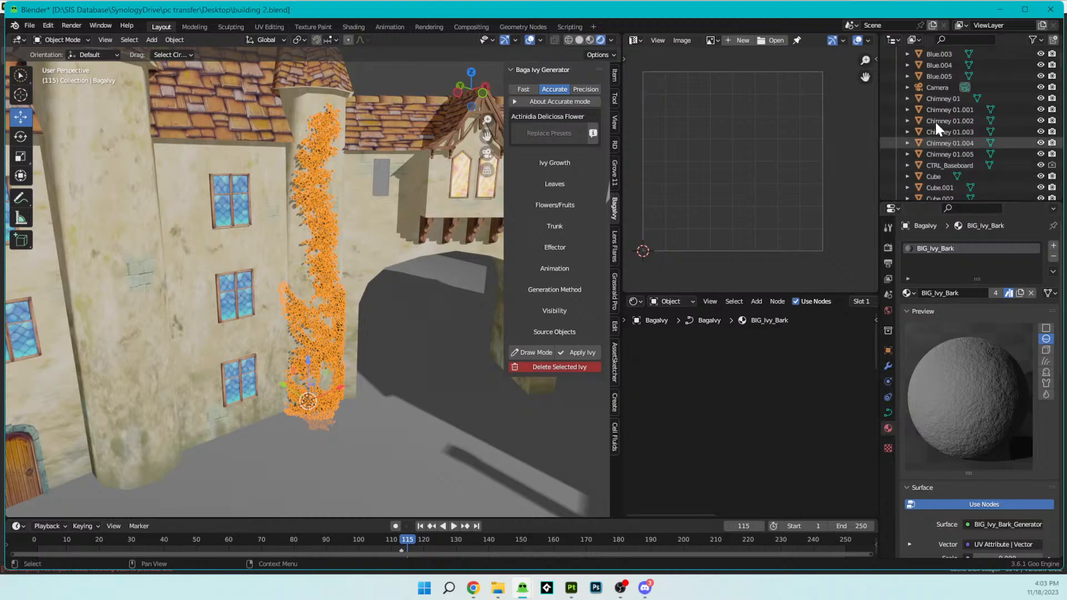
pyautogui.click(907, 75)
pyautogui.click(896, 64)
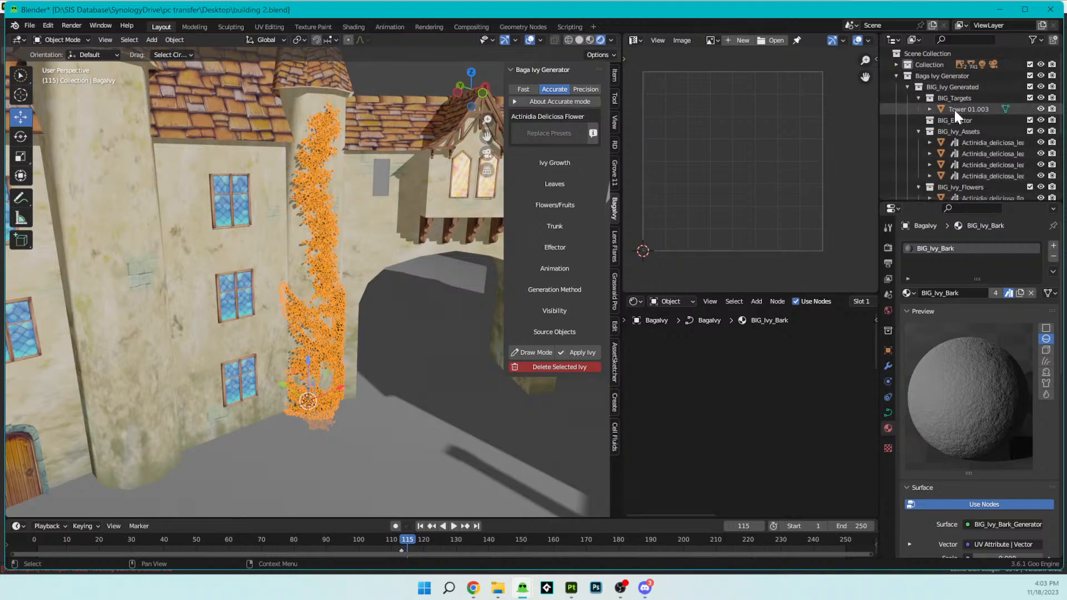
pyautogui.scroll(-2, 991, 140)
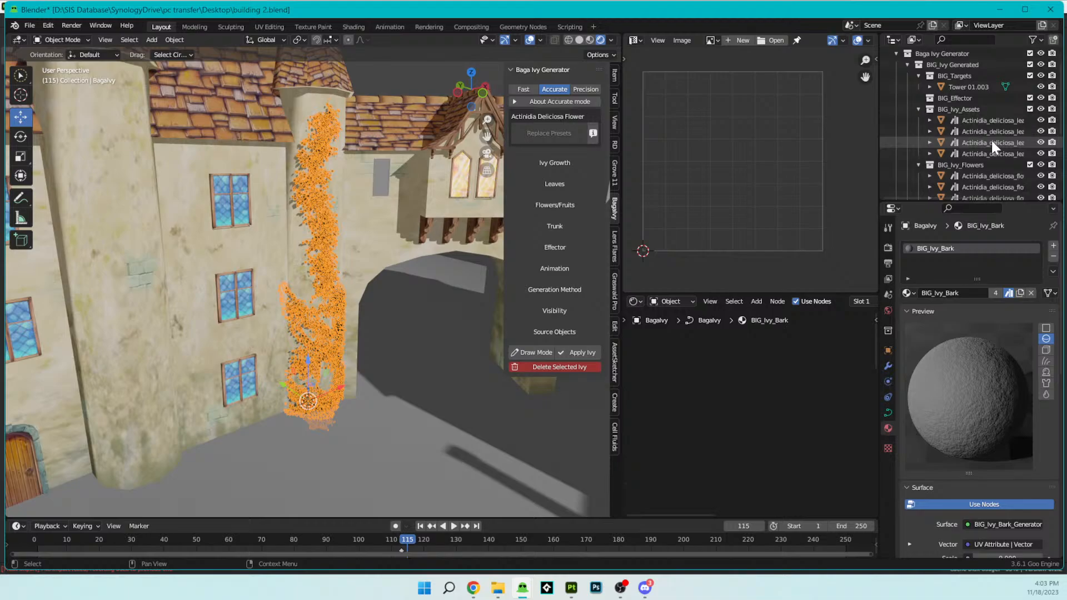
pyautogui.scroll(-4, 991, 143)
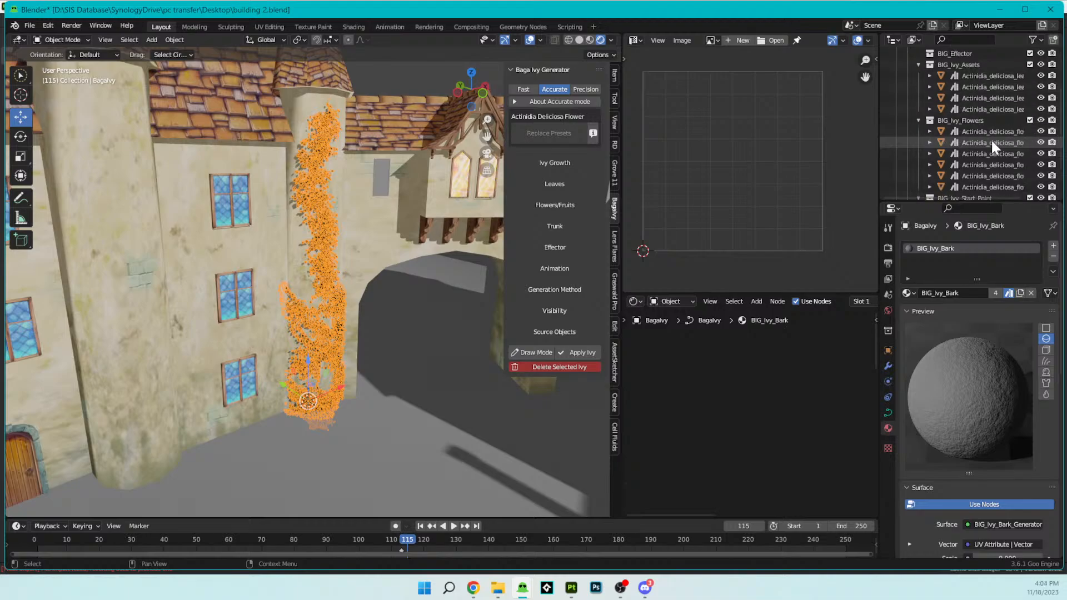
pyautogui.scroll(-4, 991, 142)
pyautogui.scroll(10, 991, 138)
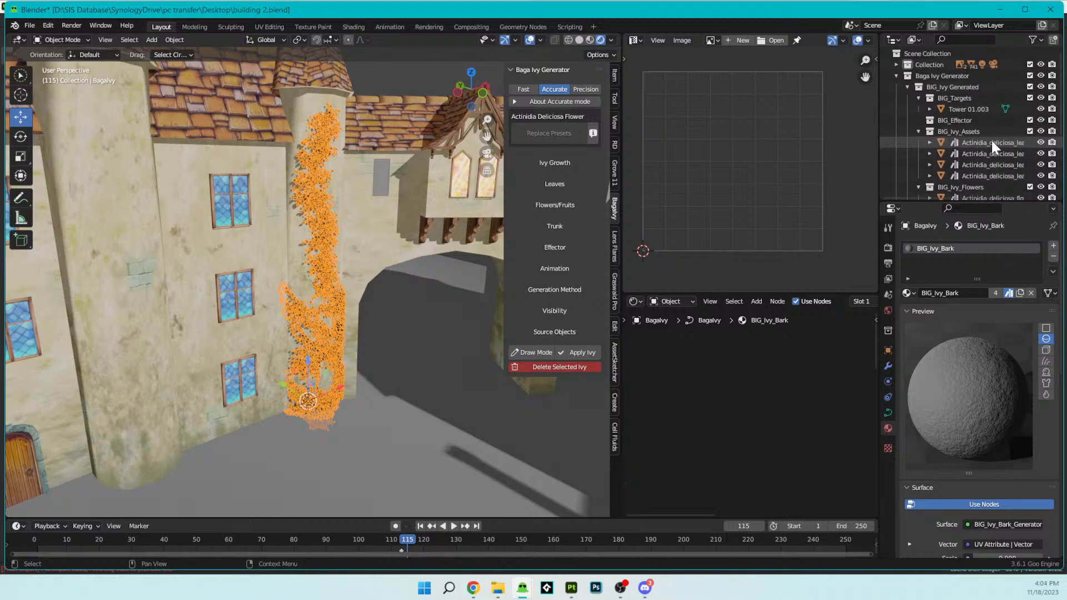
pyautogui.doubleClick(989, 142)
pyautogui.scroll(-2, 989, 141)
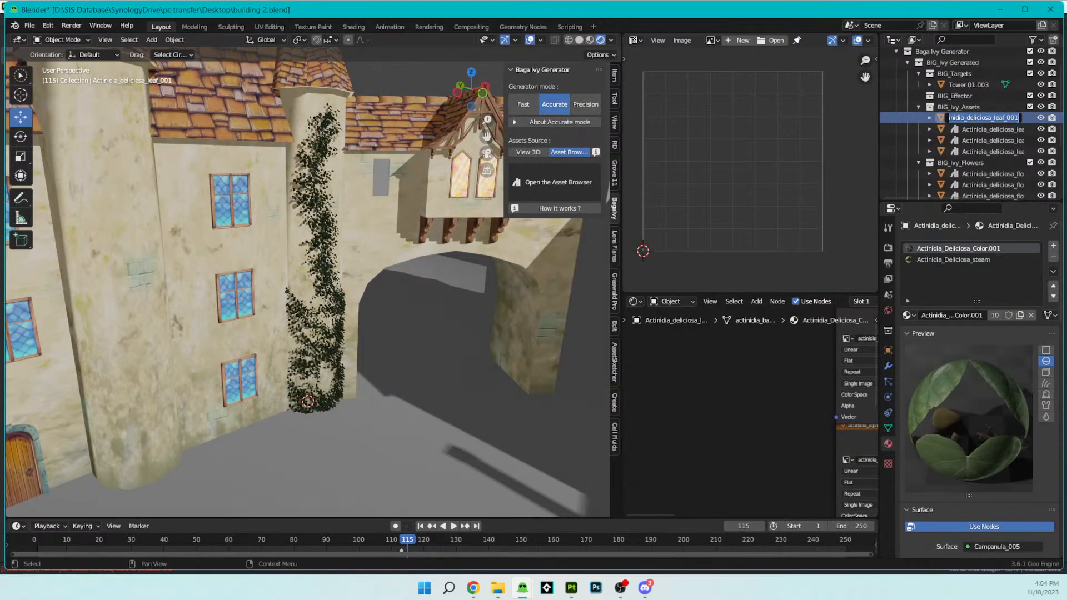
pyautogui.click(932, 117)
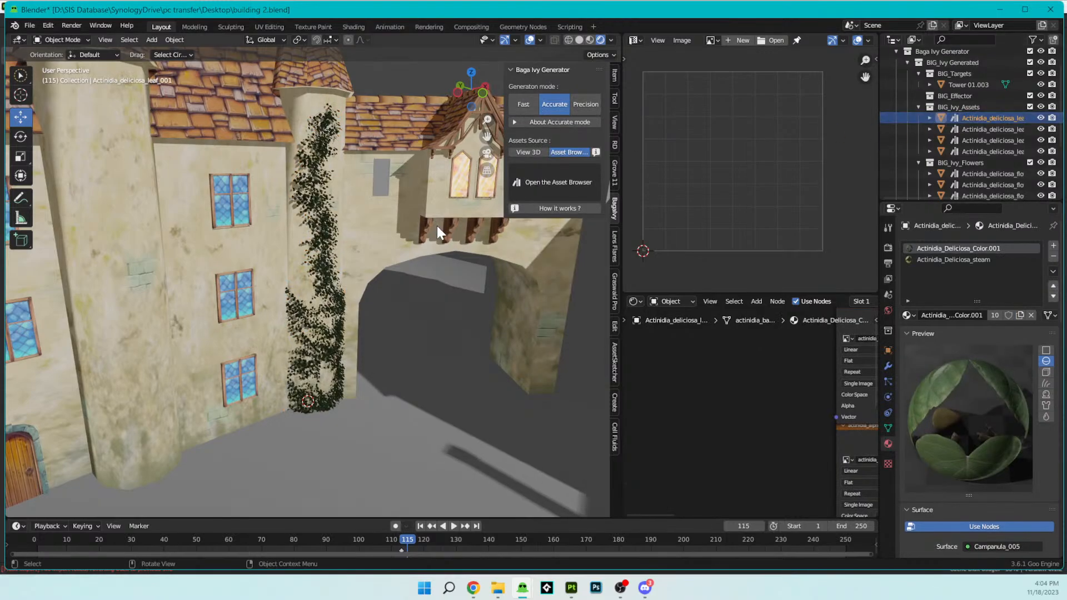
# - Move Actinidia_deliciosa_leaf_001 about -0.12 m along the X axis, away from the stacked leaves
pyautogui.press('KP_Divide')
pyautogui.moveTo(377, 261); pyautogui.dragTo(525, 325, button='middle')
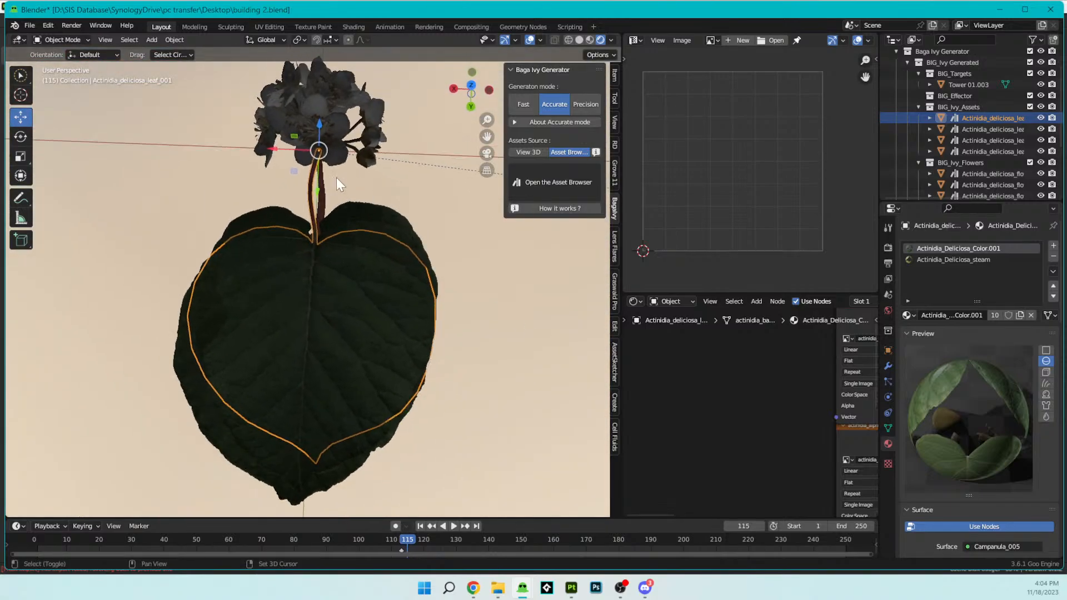
pyautogui.moveTo(338, 178); pyautogui.dragTo(308, 174, button='middle')
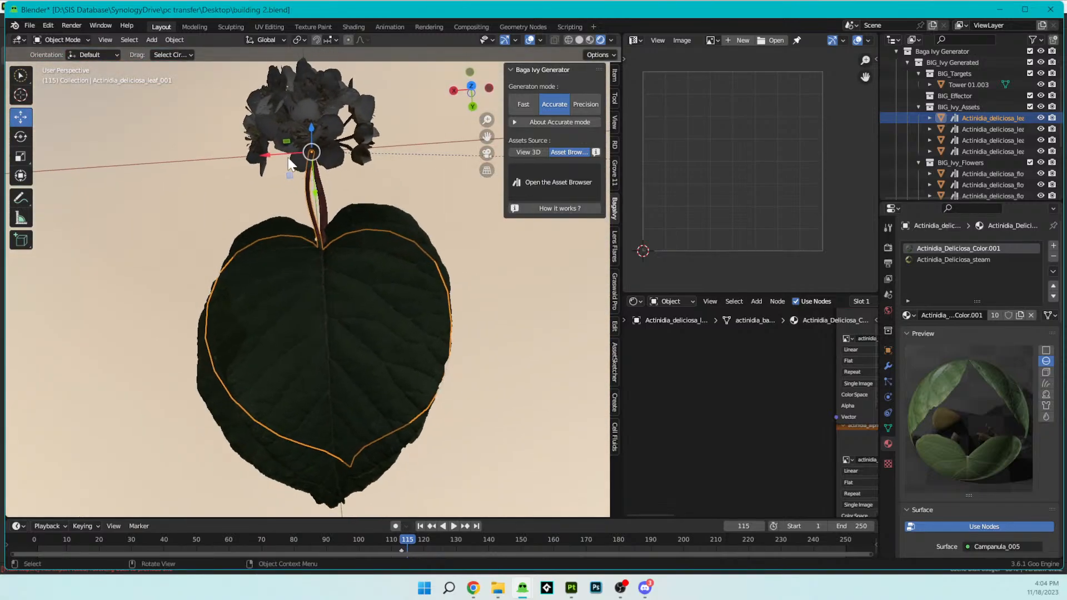
pyautogui.hotkey('shift', 'd')
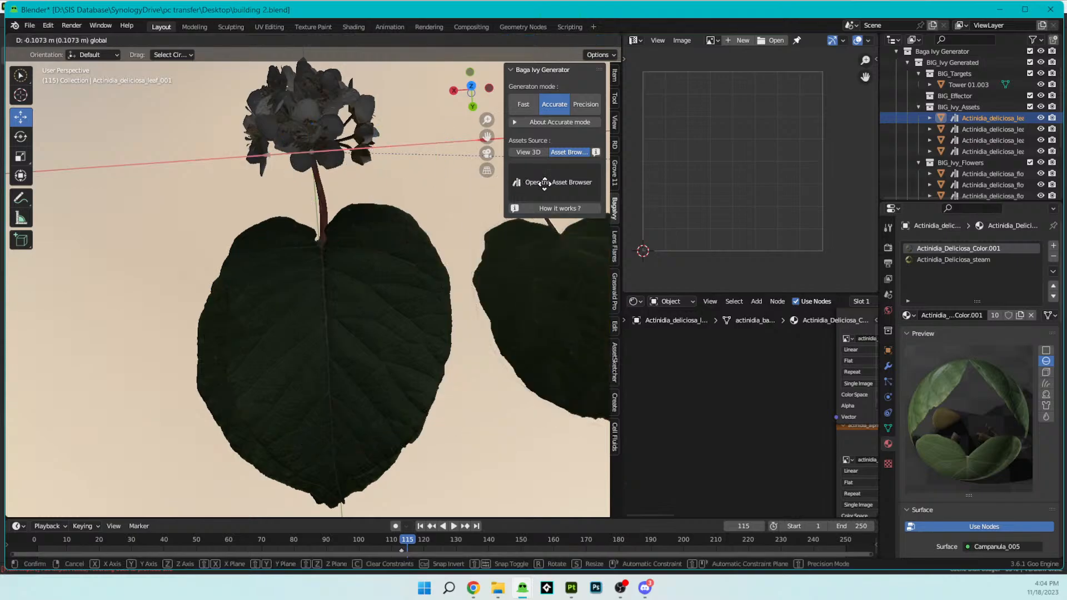
pyautogui.click(516, 189)
pyautogui.scroll(-4, 323, 244)
# - Spread out the stacked leaves by moving Actinidia_deliciosa_leaf_003 about 0.11 m and Actinidia_deliciosa_leaf_002 -0.246 m along the X axis
pyautogui.click(326, 245)
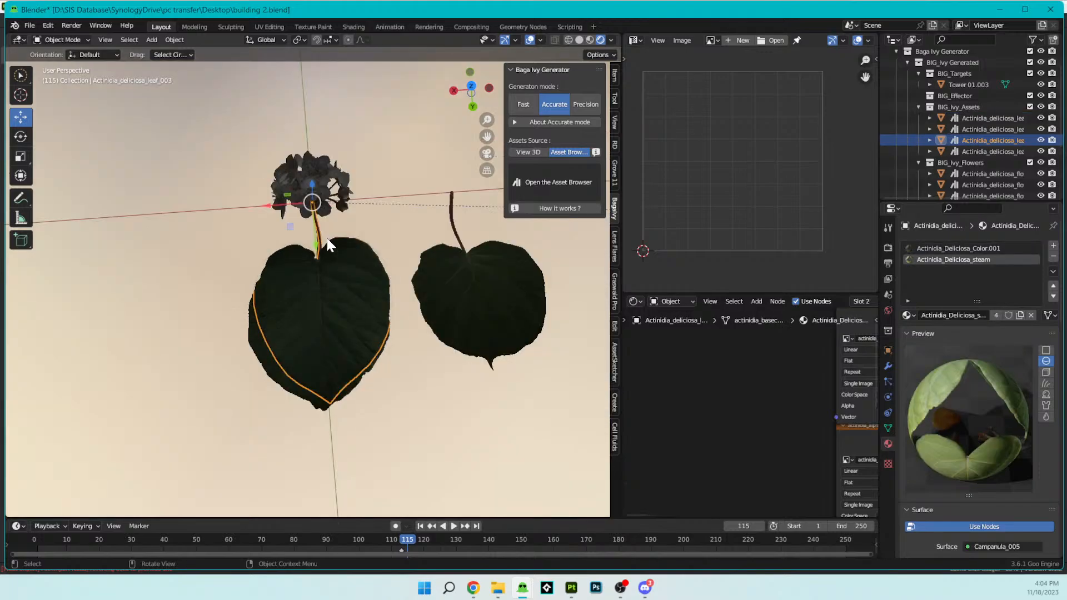
pyautogui.hotkey('shift', 'd')
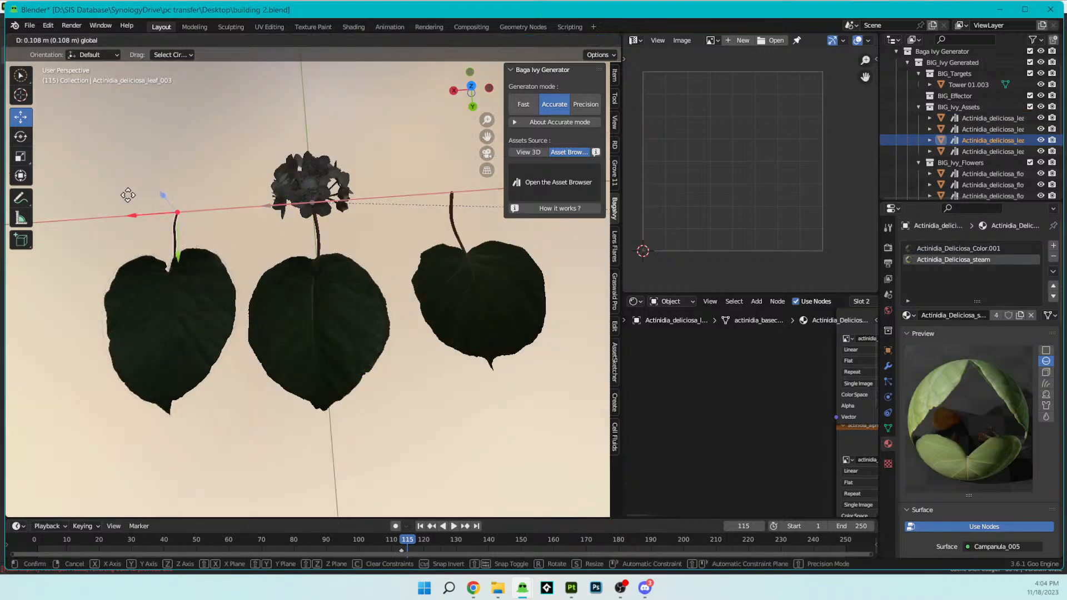
pyautogui.click(199, 196)
pyautogui.click(328, 321)
pyautogui.scroll(-2, 325, 300)
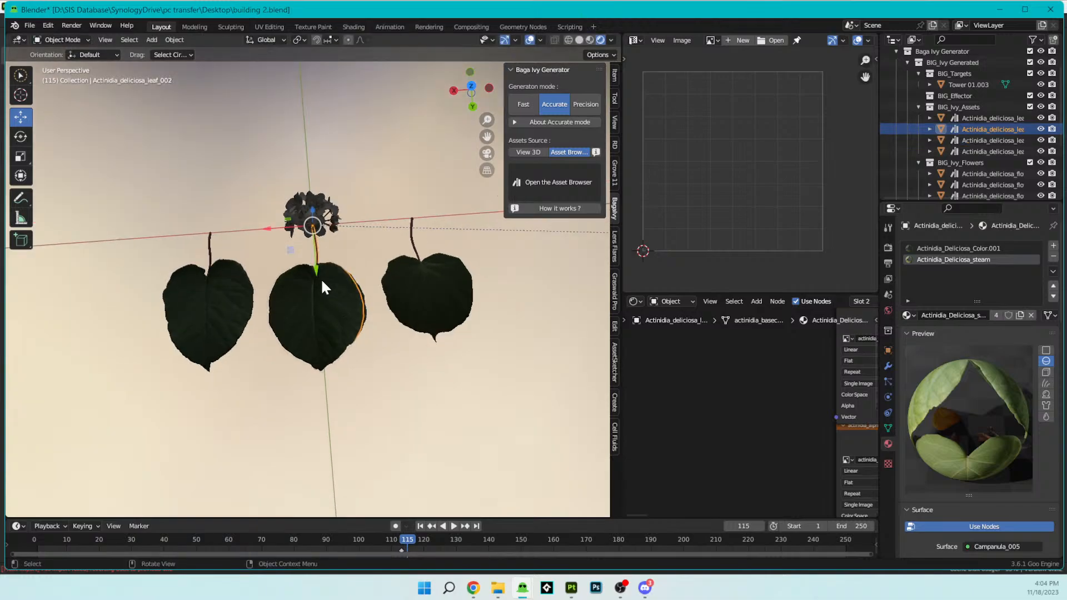
pyautogui.hotkey('shift', 'd')
pyautogui.press('x')
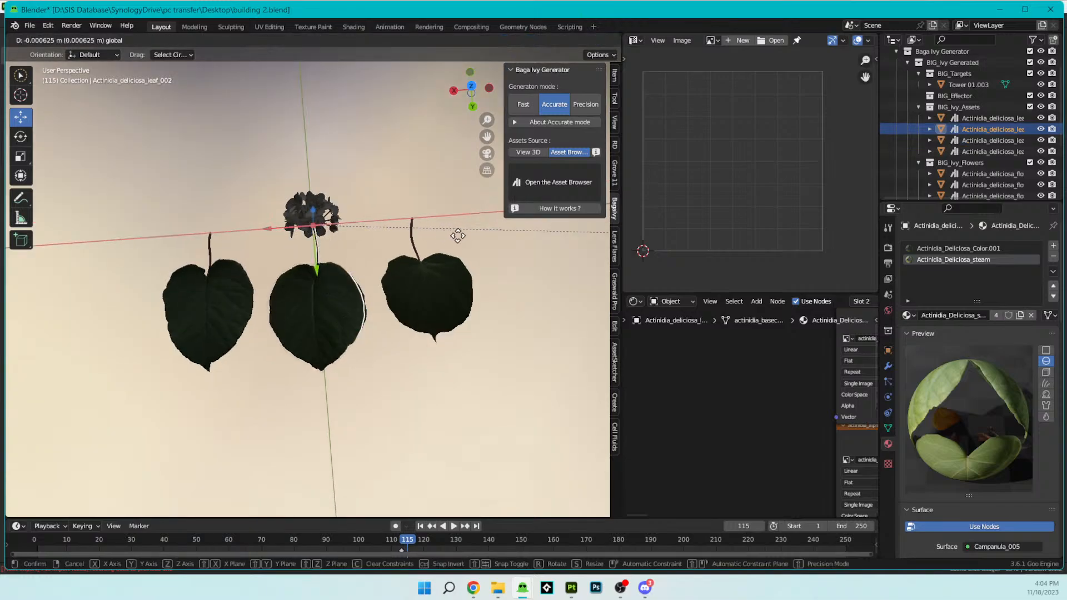
pyautogui.click(493, 235)
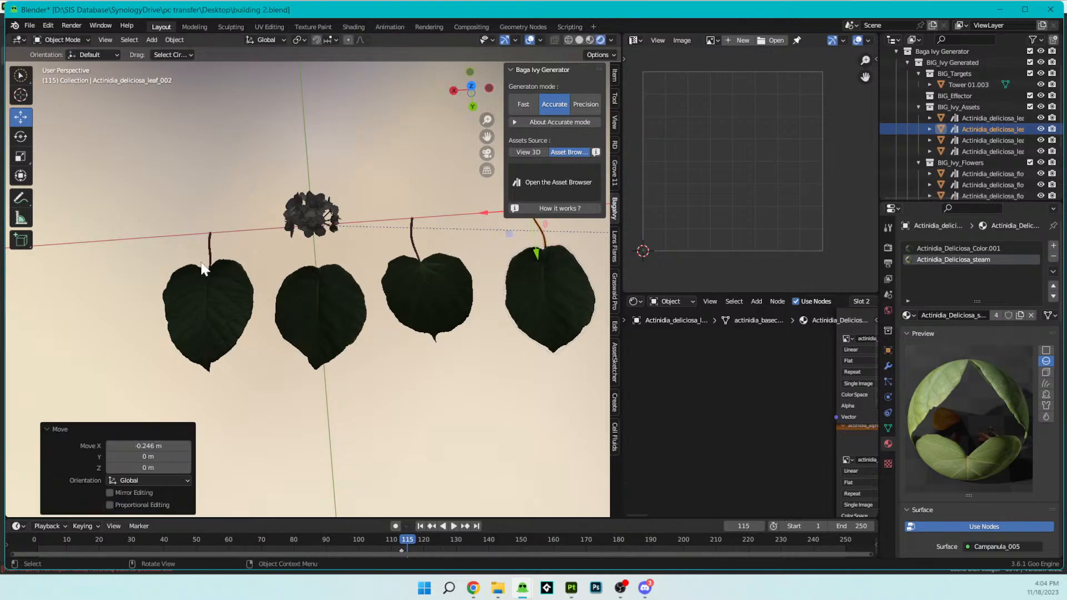
# - Try deleting all shader nodes of the leaf's Actinidia_Deliciosa_steam material
pyautogui.scroll(3, 206, 268)
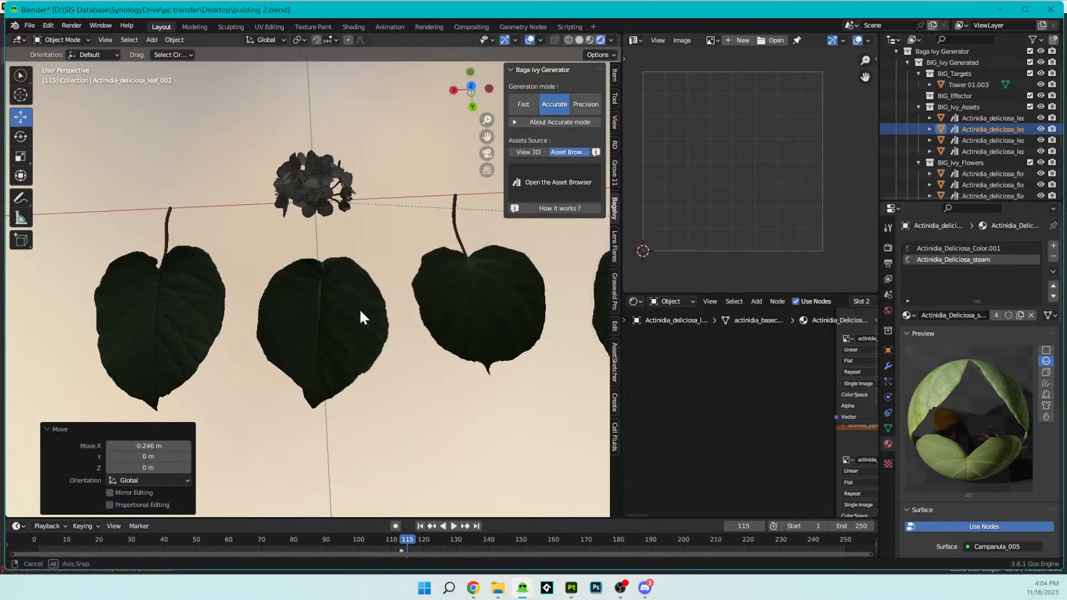
pyautogui.keyDown('shift'); pyautogui.moveTo(384, 331); pyautogui.dragTo(224, 269, button='middle'); pyautogui.keyUp('shift')
pyautogui.click(462, 275)
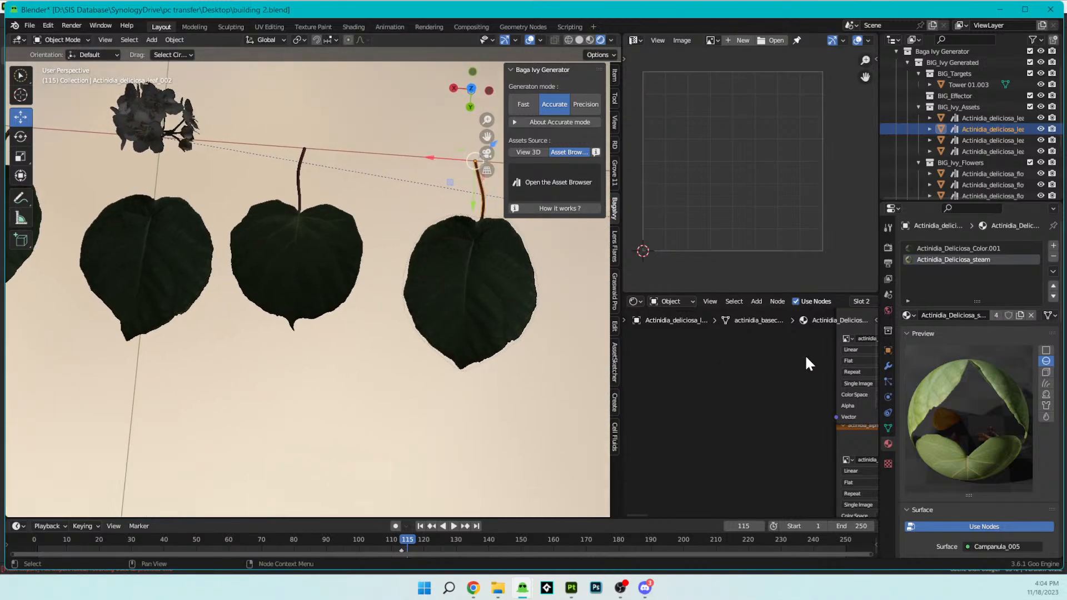
pyautogui.click(947, 251)
pyautogui.click(949, 258)
pyautogui.moveTo(747, 406); pyautogui.dragTo(623, 342, button='middle')
pyautogui.press('Home')
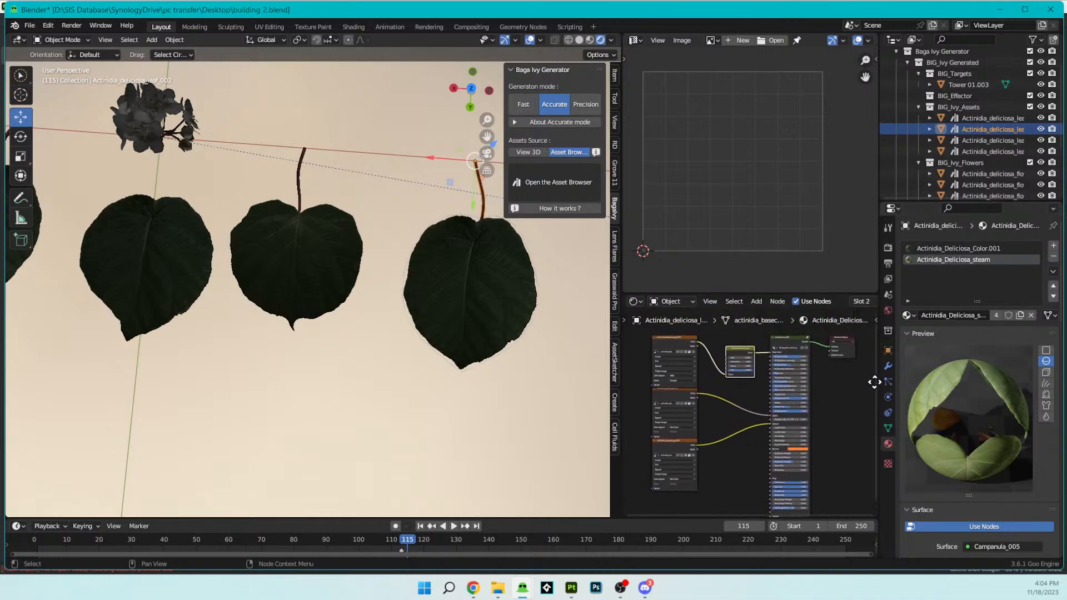
pyautogui.press('x')
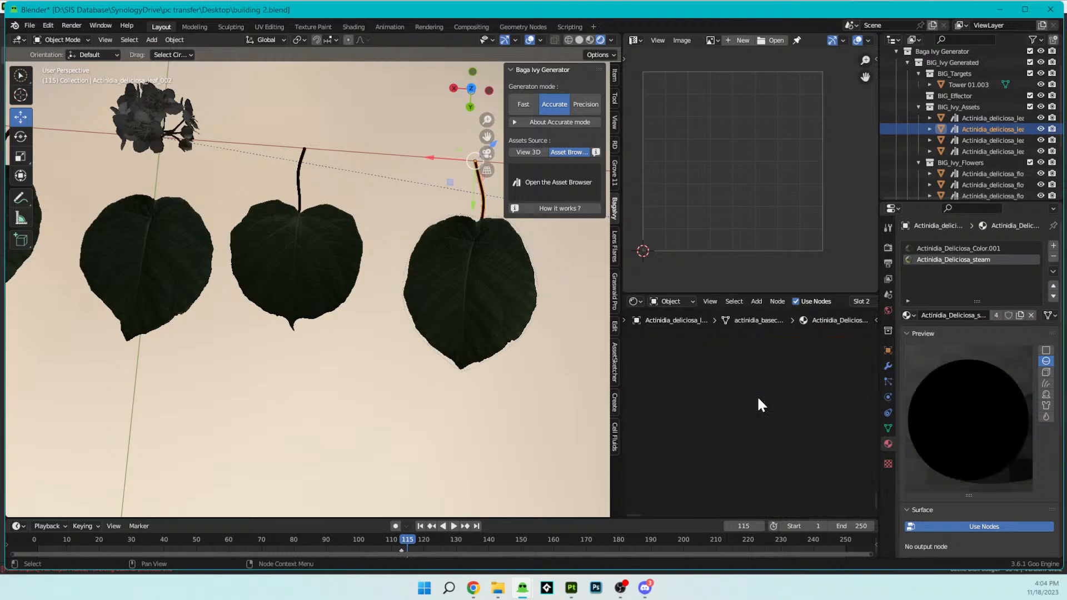
pyautogui.moveTo(245, 305); pyautogui.dragTo(254, 305, button='middle')
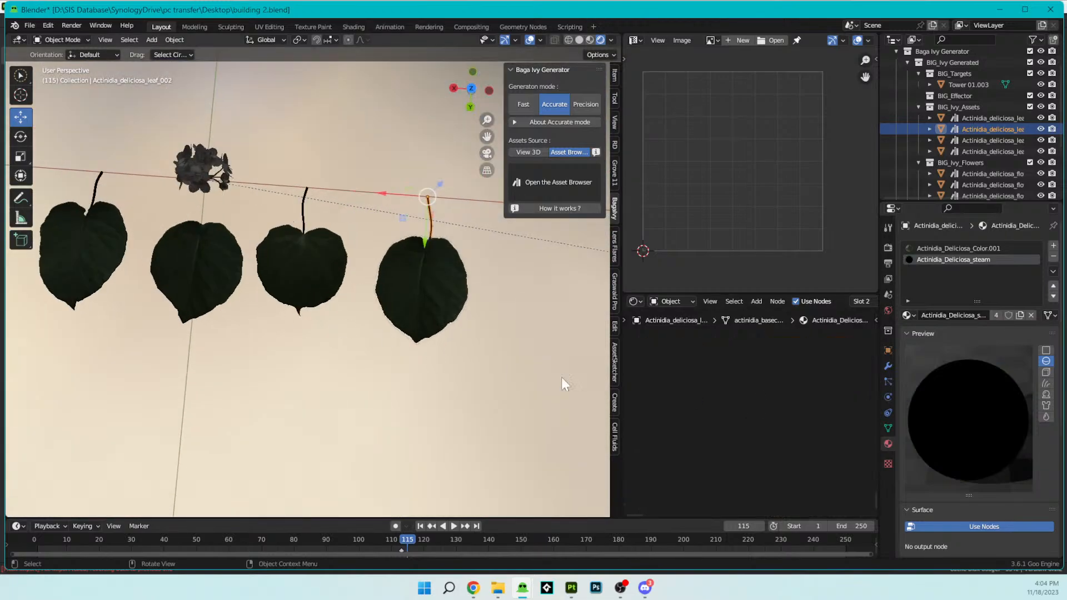
pyautogui.hotkey('ctrl', 'z')
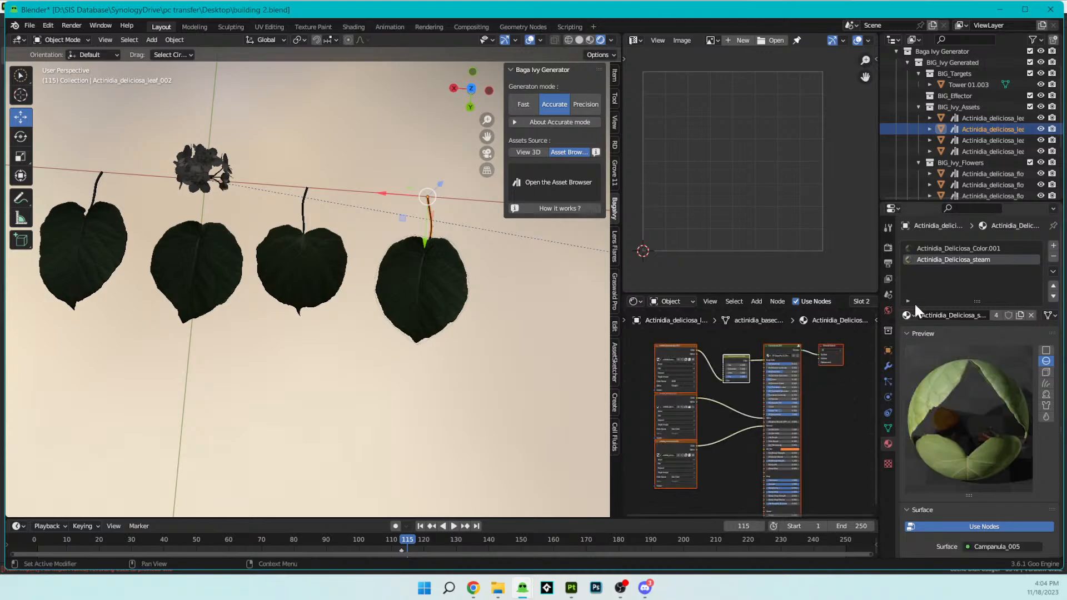
# - Delete all shader nodes of the leaf's Actinidia_Deliciosa_Color.001 material
pyautogui.click(937, 249)
pyautogui.press('a')
pyautogui.press('x')
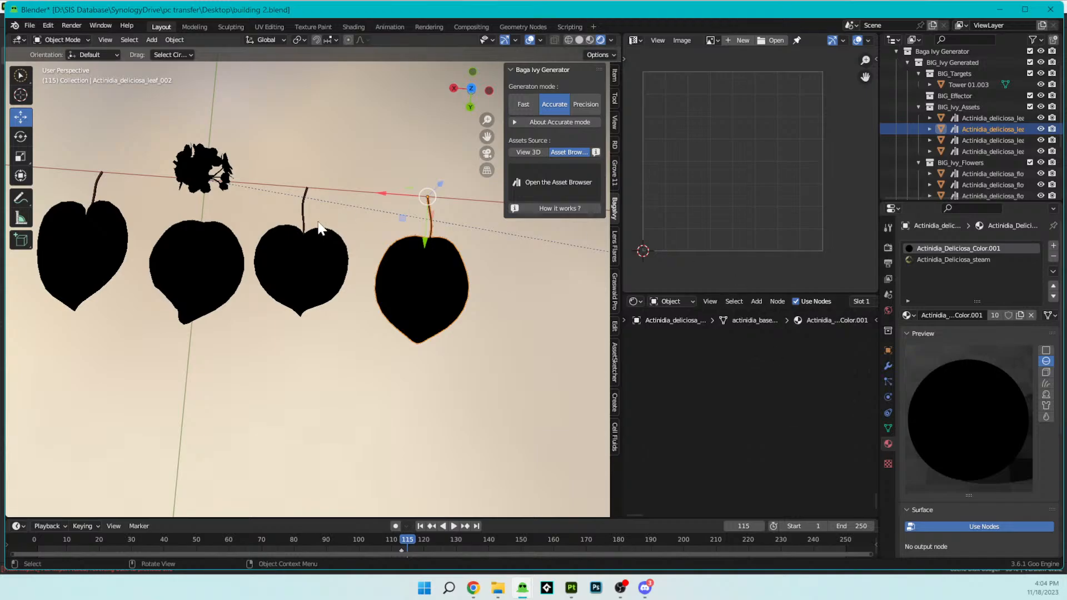
# - Select the tall castle tower and try pasting the copied shader nodes into its Brick.002 material
pyautogui.scroll(-5, 325, 215)
pyautogui.moveTo(325, 215); pyautogui.dragTo(409, 185, button='middle')
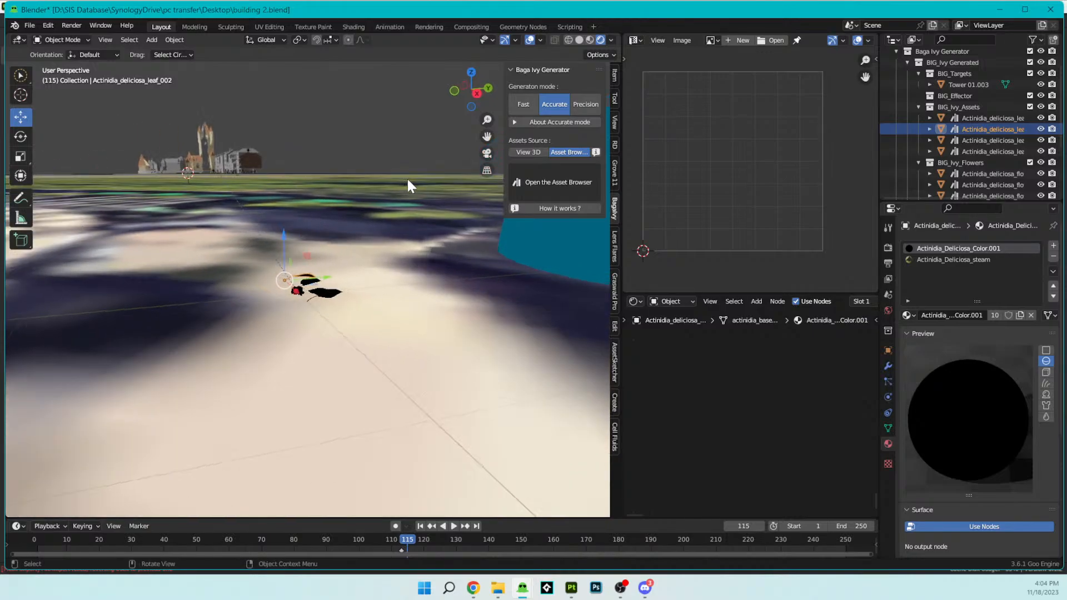
pyautogui.click(210, 146)
pyautogui.moveTo(722, 416); pyautogui.dragTo(771, 426, button='middle')
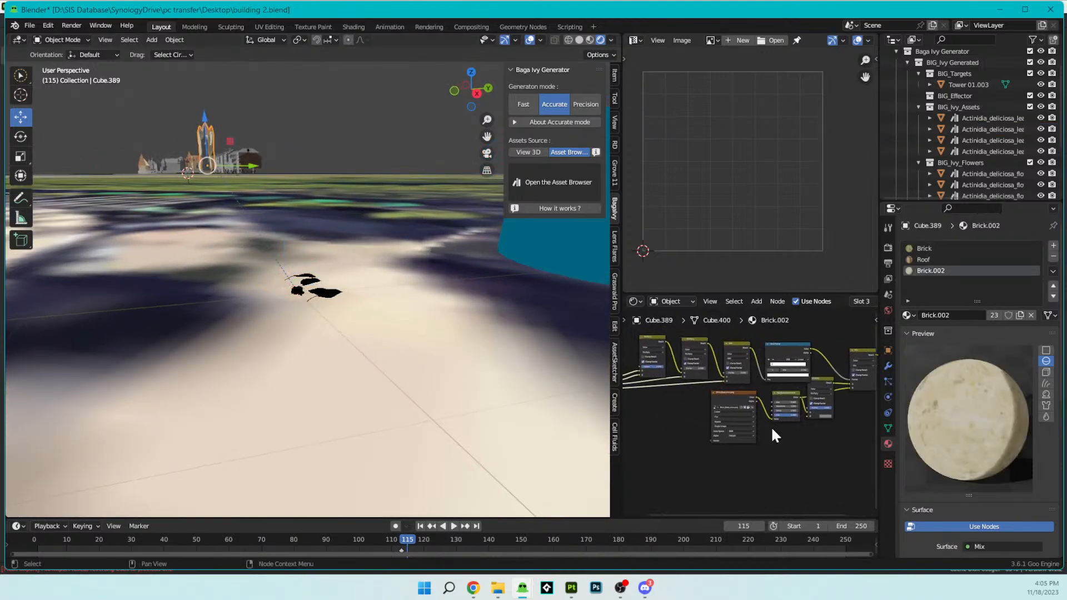
pyautogui.press('a')
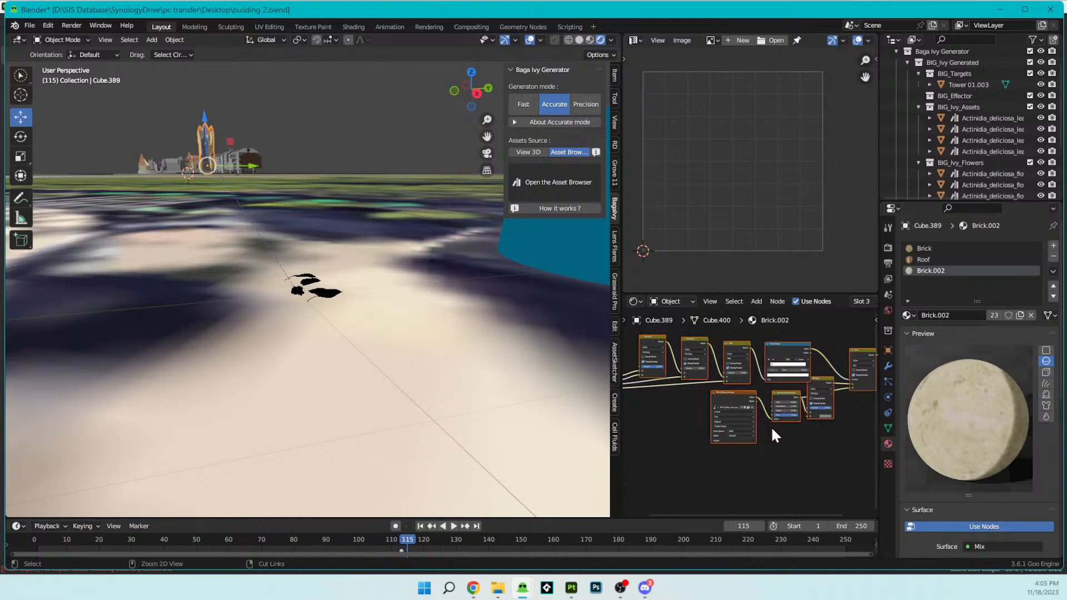
pyautogui.hotkey('ctrl', 'v')
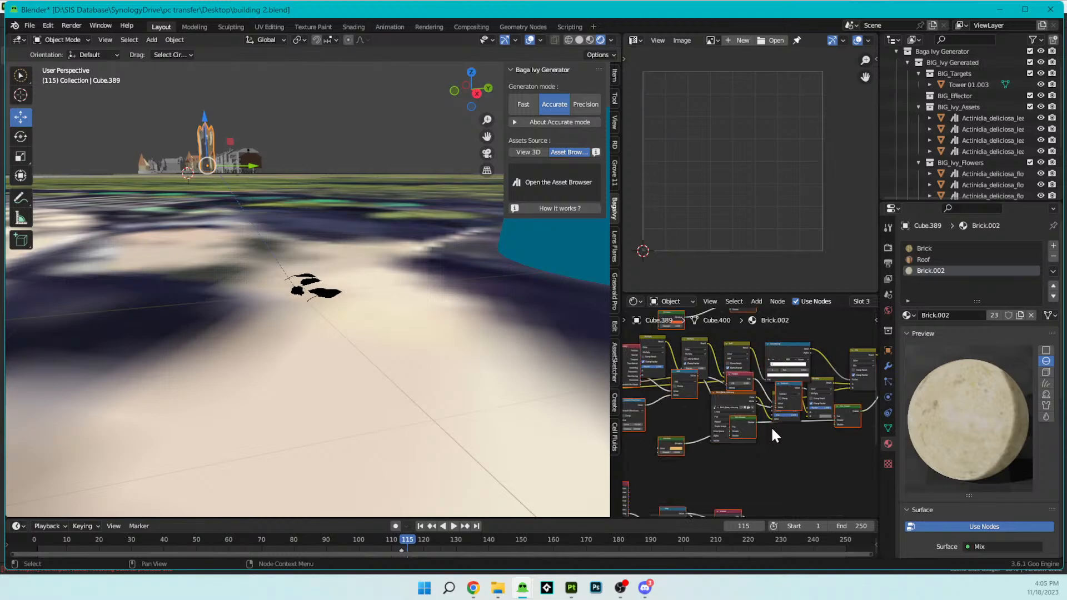
pyautogui.hotkey('ctrl', 'z')
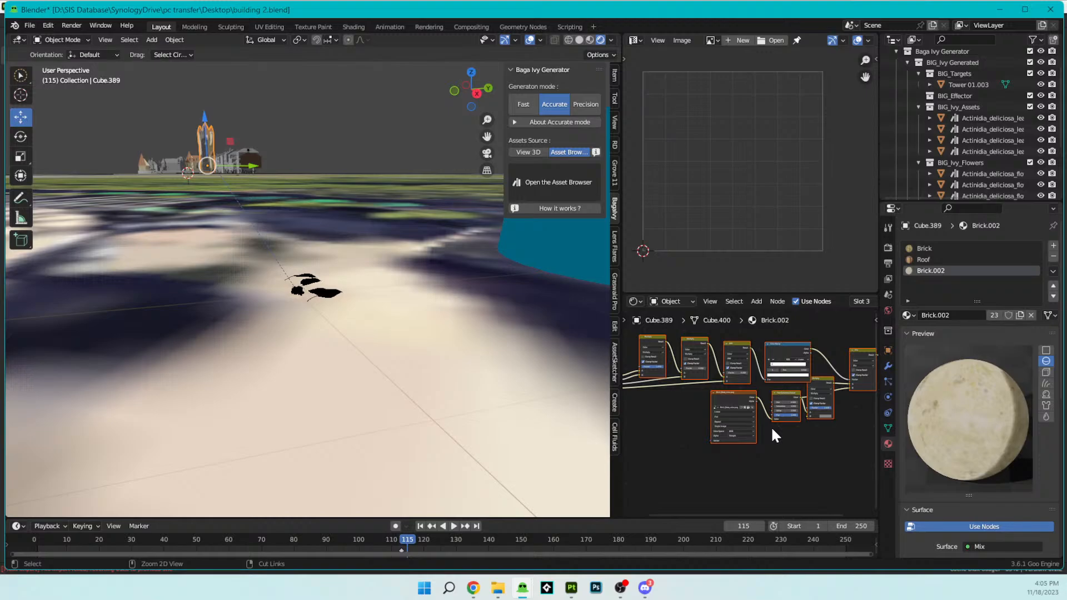
# - Paste the copied brick shader nodes into the Actinidia_Deliciosa_Color.001 material of Actinidia_deliciosa_leaf_002
pyautogui.scroll(5, 381, 335)
pyautogui.moveTo(357, 334); pyautogui.dragTo(268, 369, button='middle')
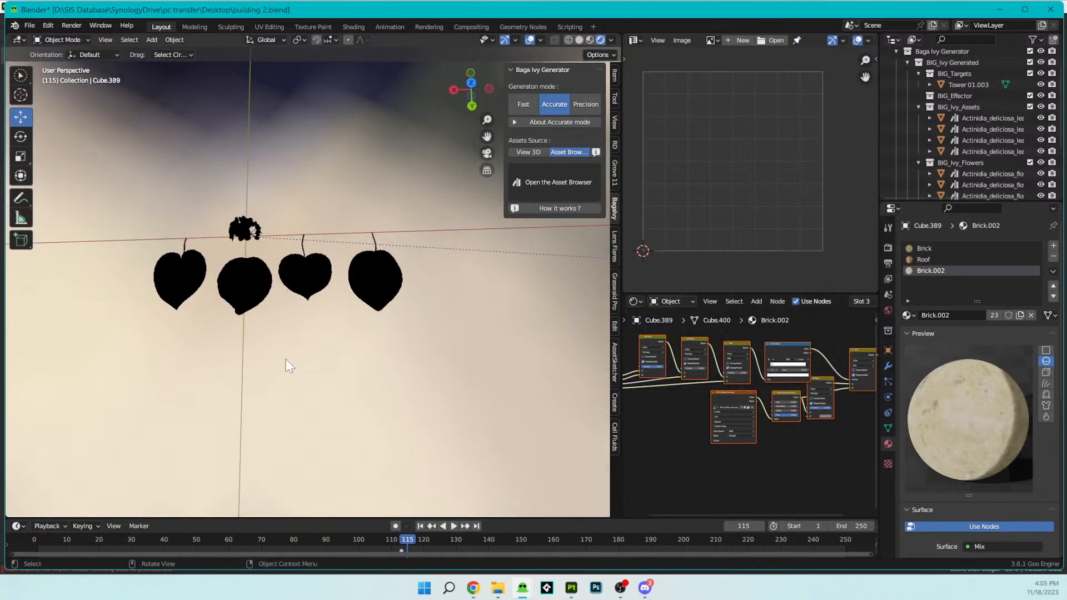
pyautogui.click(377, 302)
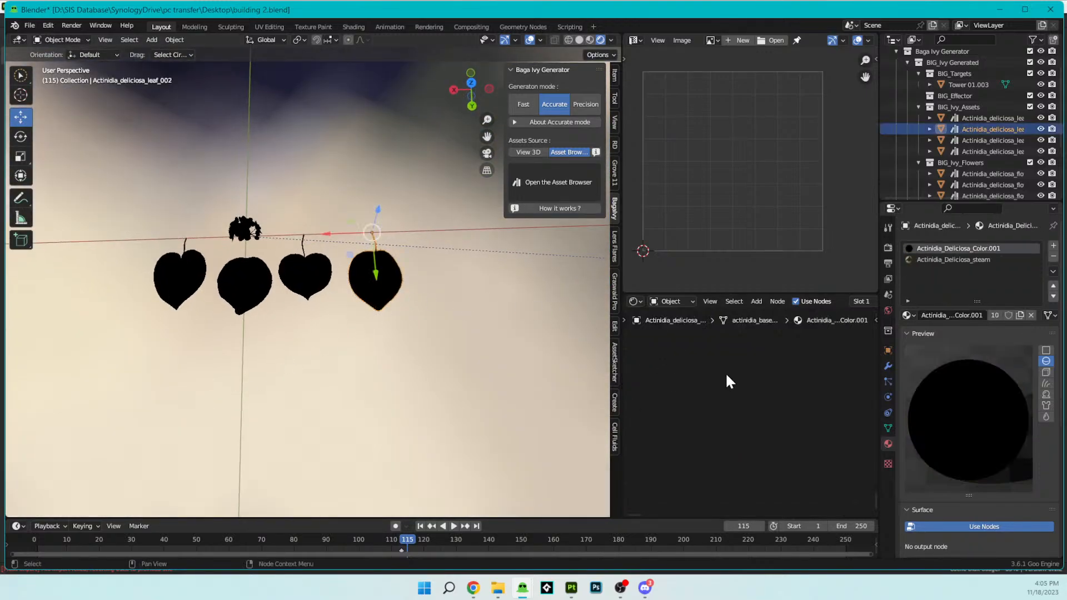
pyautogui.moveTo(726, 375); pyautogui.dragTo(736, 359, button='middle')
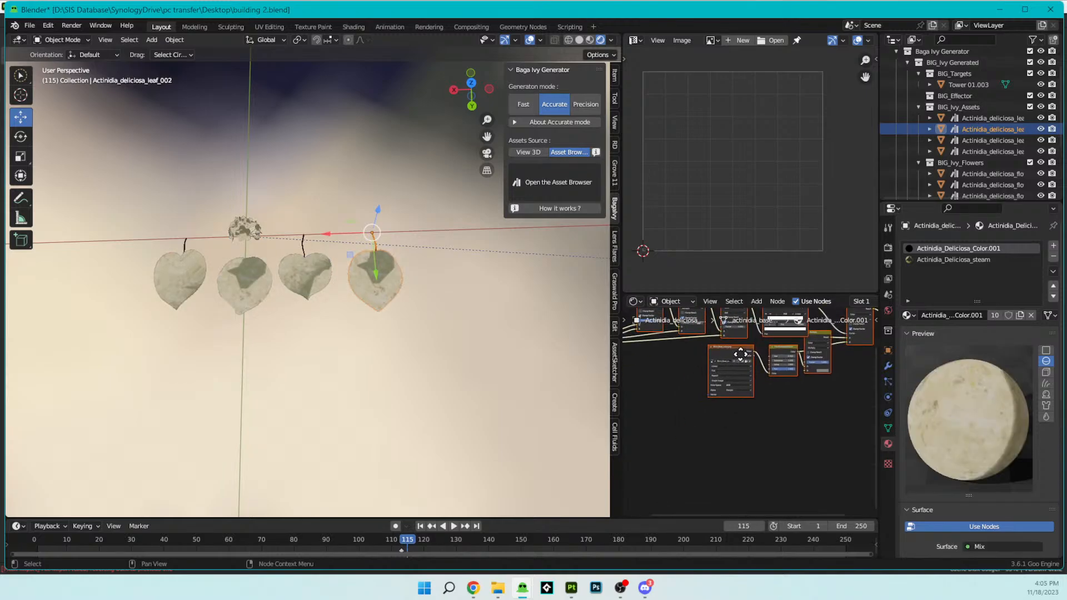
# - Replace the brick base colour image in the leaf material's image texture node with ivy-03.png from the Nature Library folder
pyautogui.scroll(5, 739, 355)
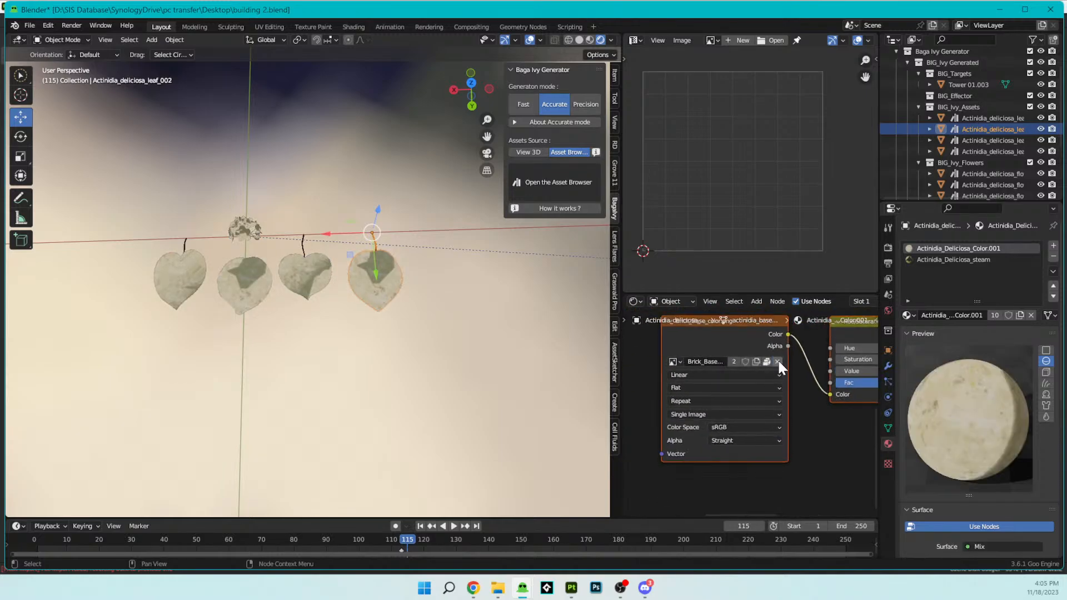
pyautogui.click(778, 362)
pyautogui.click(761, 360)
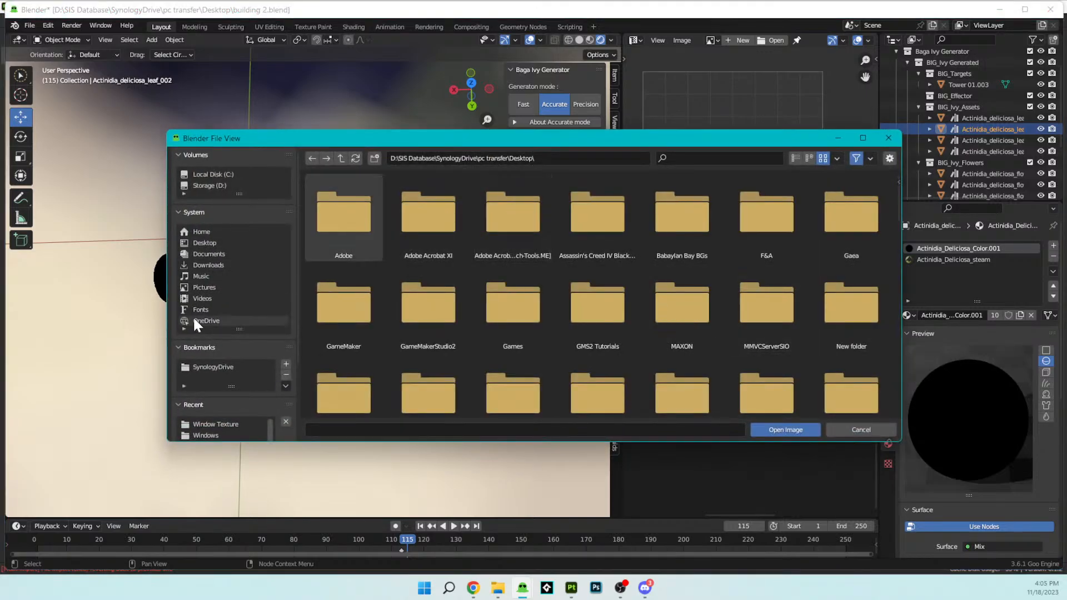
pyautogui.scroll(-3, 218, 429)
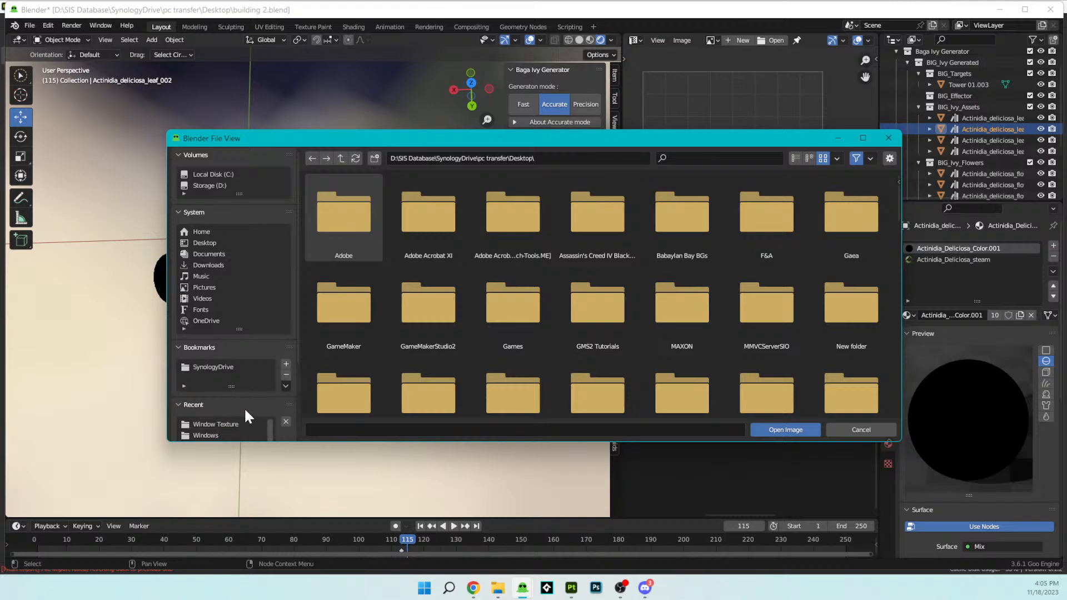
pyautogui.moveTo(255, 443); pyautogui.dragTo(259, 549)
pyautogui.click(213, 491)
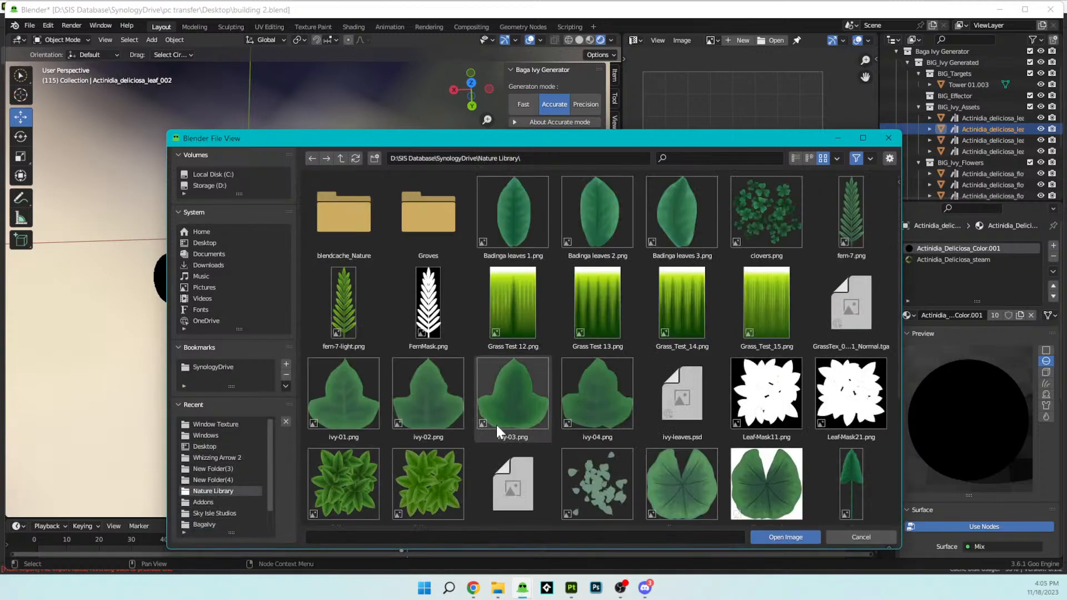
pyautogui.scroll(-5, 512, 423)
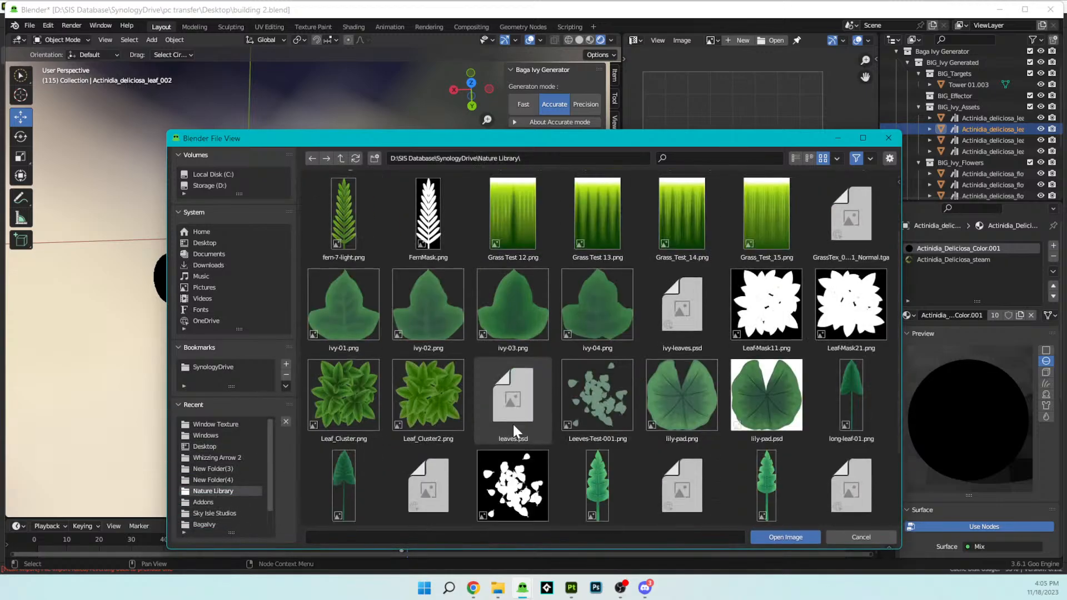
pyautogui.scroll(5, 514, 429)
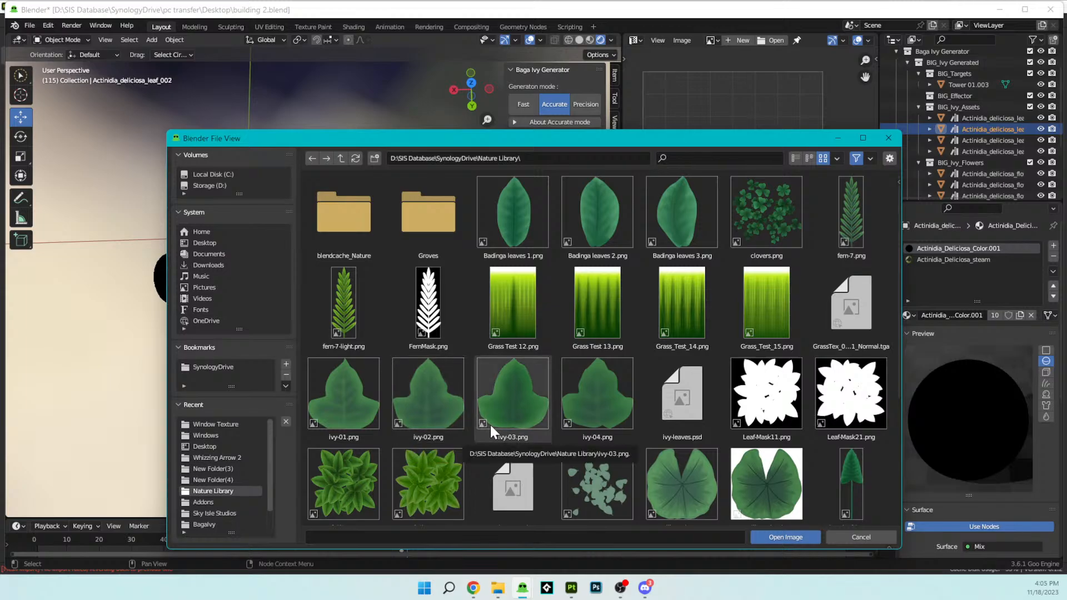
pyautogui.click(505, 412)
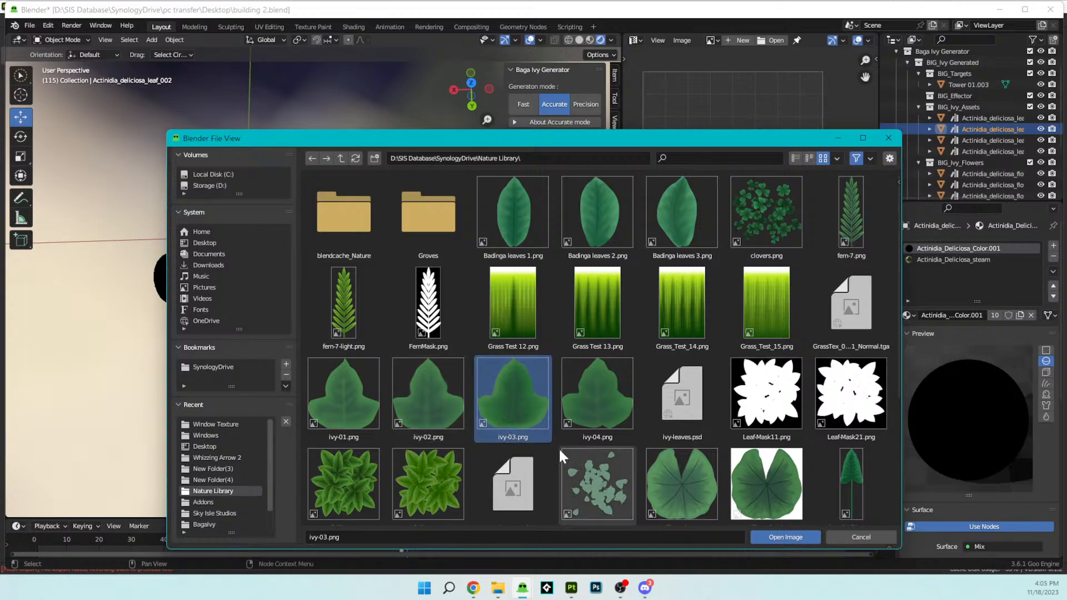
pyautogui.click(775, 537)
# - Examine up close from above how the ivy texture is mapped onto the leaf meshes
pyautogui.scroll(-1, 694, 226)
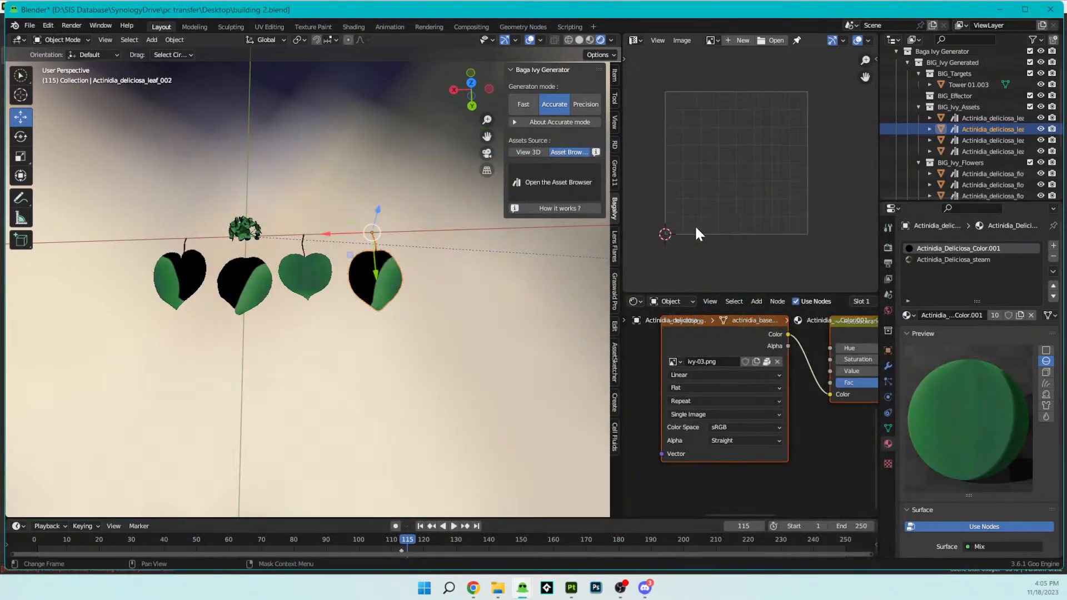
pyautogui.scroll(1, 695, 227)
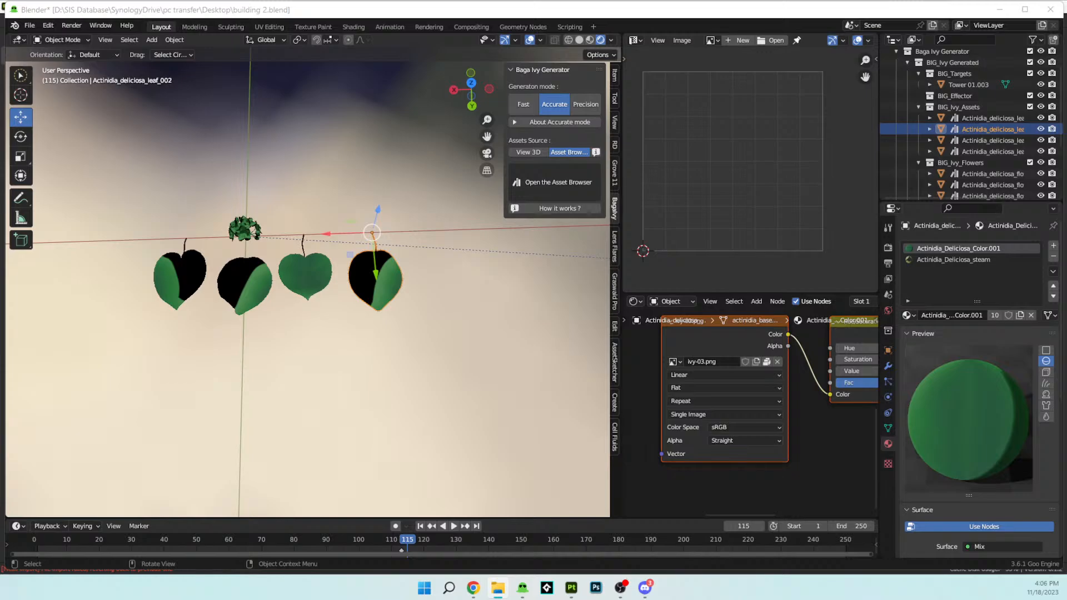
pyautogui.scroll(8, 261, 300)
pyautogui.moveTo(325, 342); pyautogui.dragTo(290, 359, button='middle')
pyautogui.scroll(-3, 375, 294)
pyautogui.keyDown('shift'); pyautogui.moveTo(376, 294); pyautogui.dragTo(291, 335, button='middle'); pyautogui.keyUp('shift')
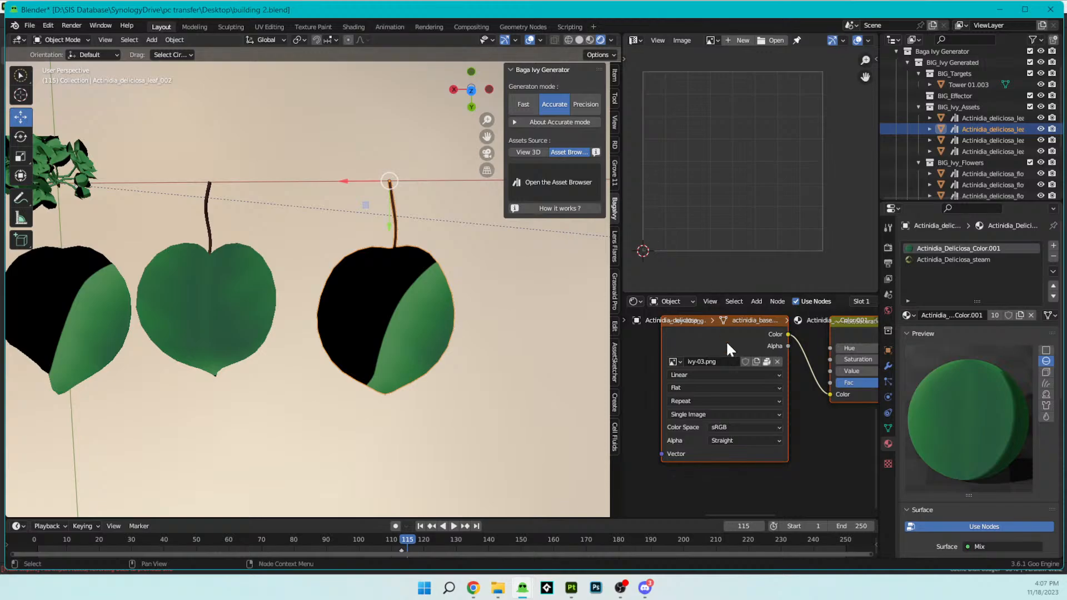
# - Unlink ivy-03.png from the leaf material's image texture node and browse to the Nature Library folder for a replacement image
pyautogui.click(778, 360)
pyautogui.click(772, 359)
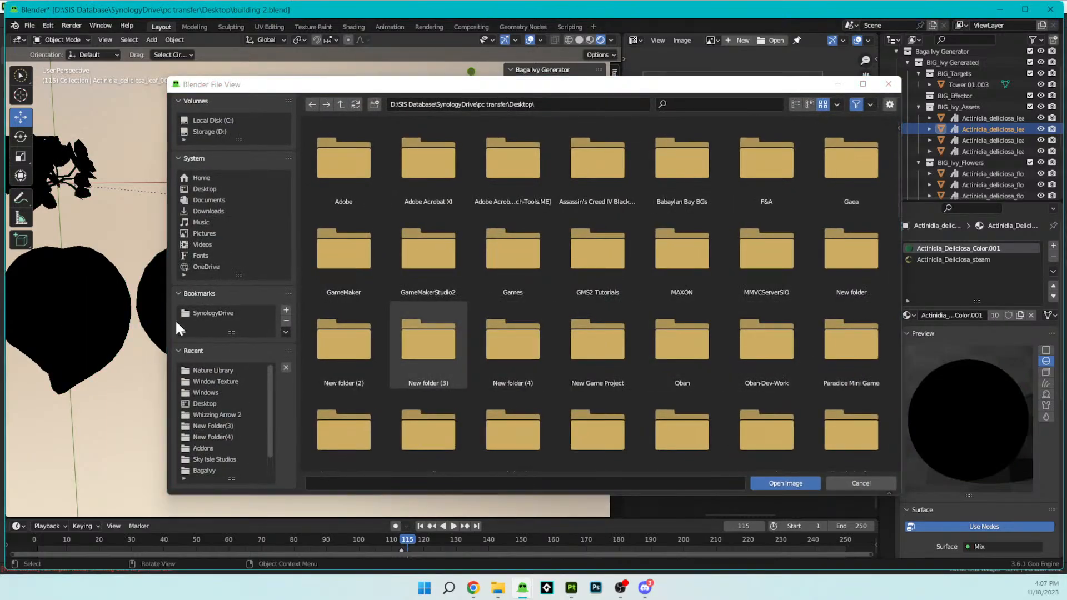
pyautogui.click(203, 312)
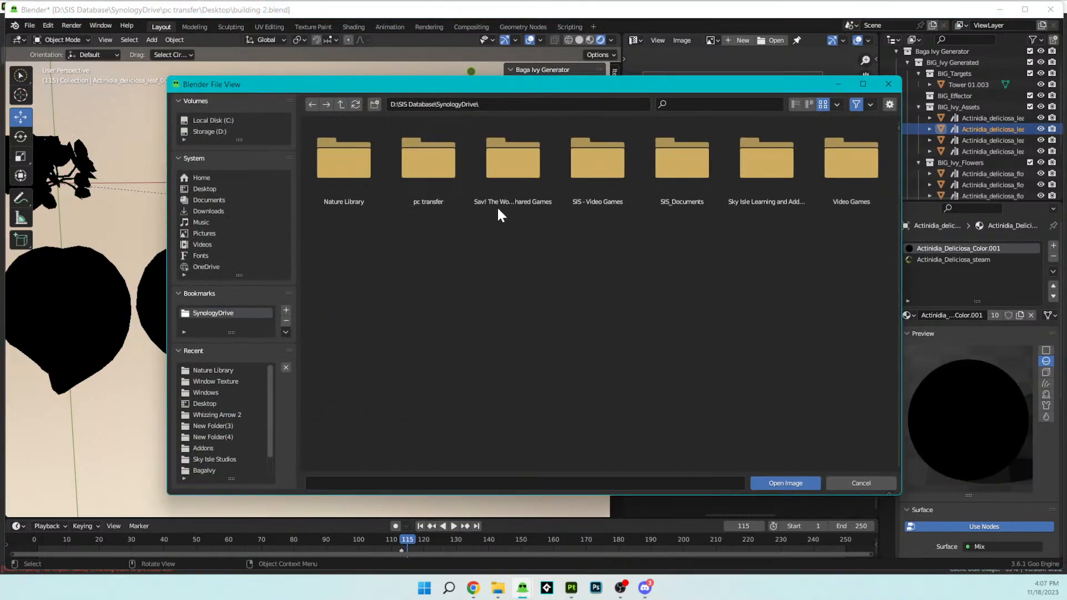
pyautogui.doubleClick(528, 180)
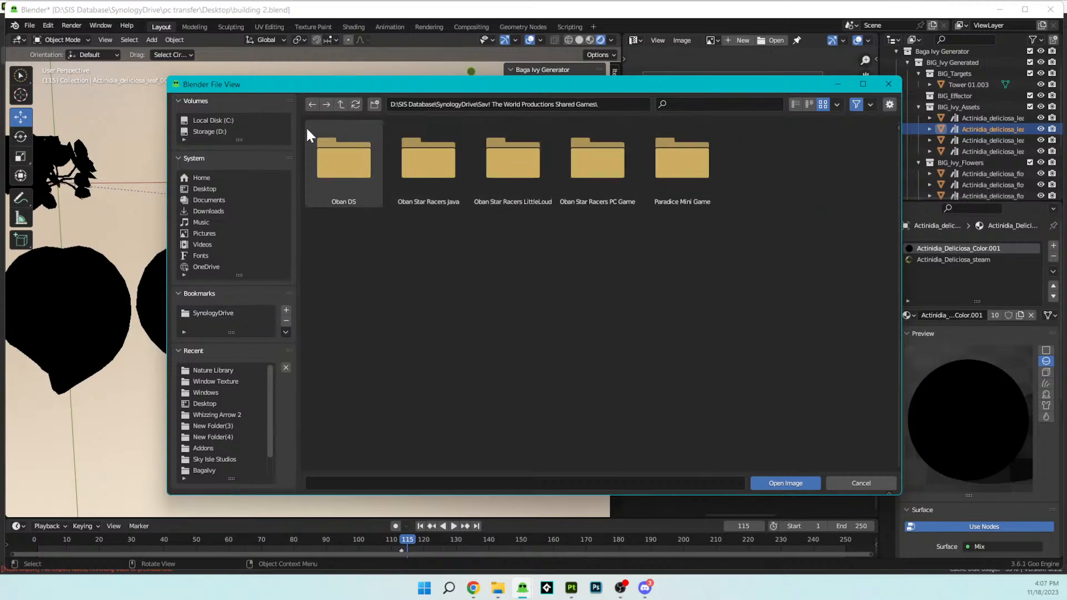
pyautogui.click(313, 106)
pyautogui.doubleClick(606, 158)
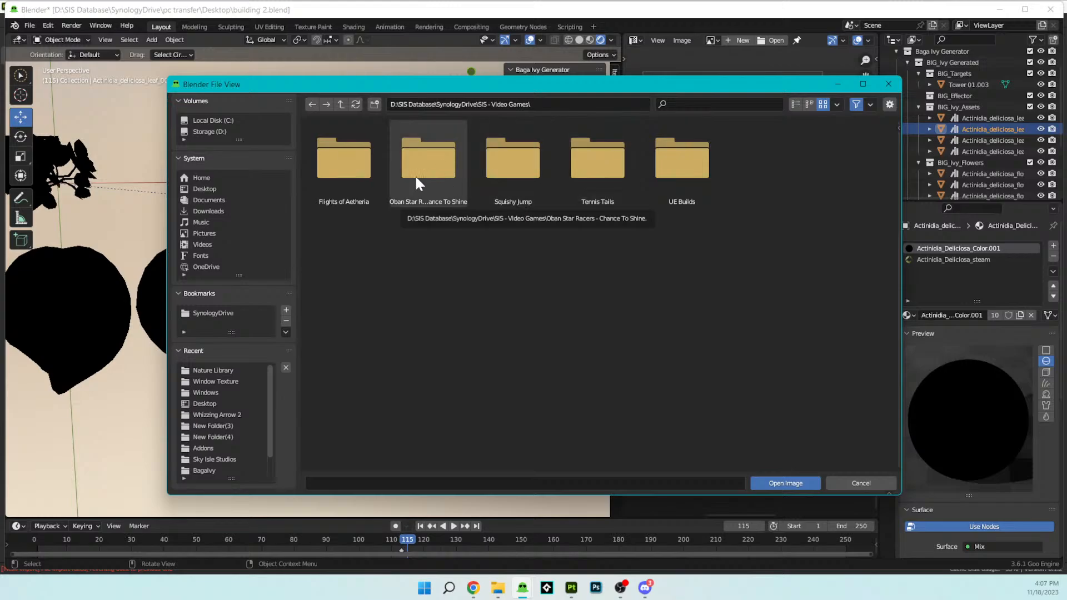
pyautogui.click(360, 171)
pyautogui.doubleClick(360, 171)
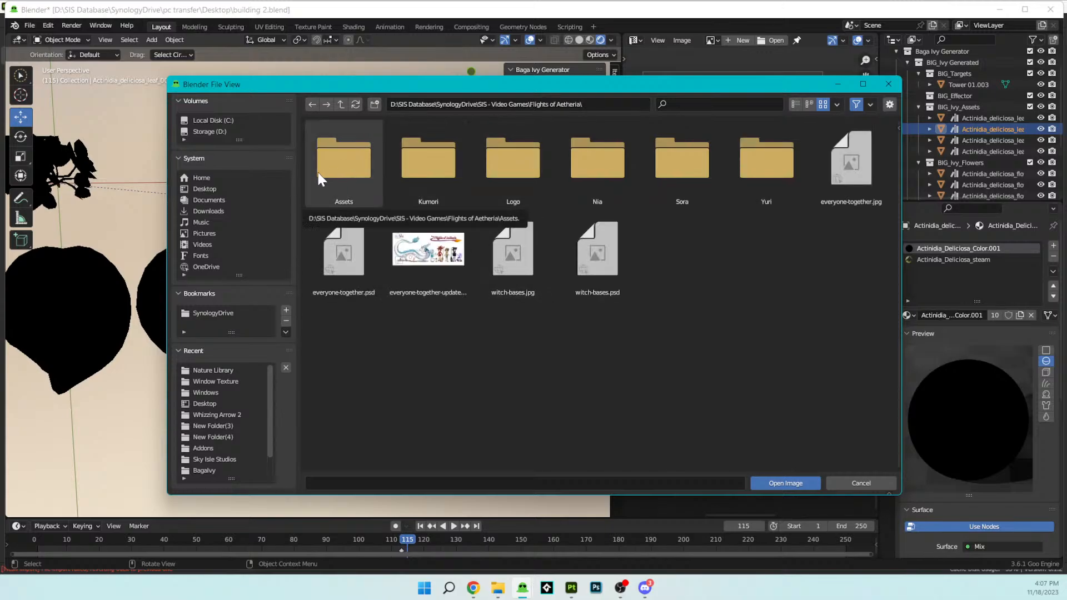
pyautogui.click(221, 368)
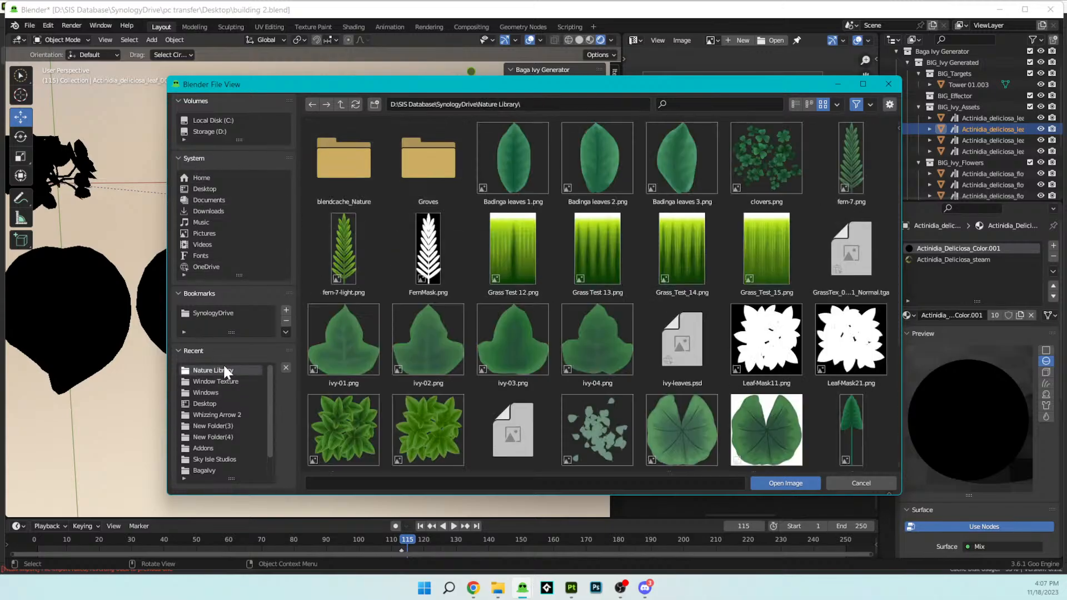
# - Refresh the Nature Library folder and load the updated ivy-01.png into the leaf material's image texture node
pyautogui.scroll(-5, 639, 310)
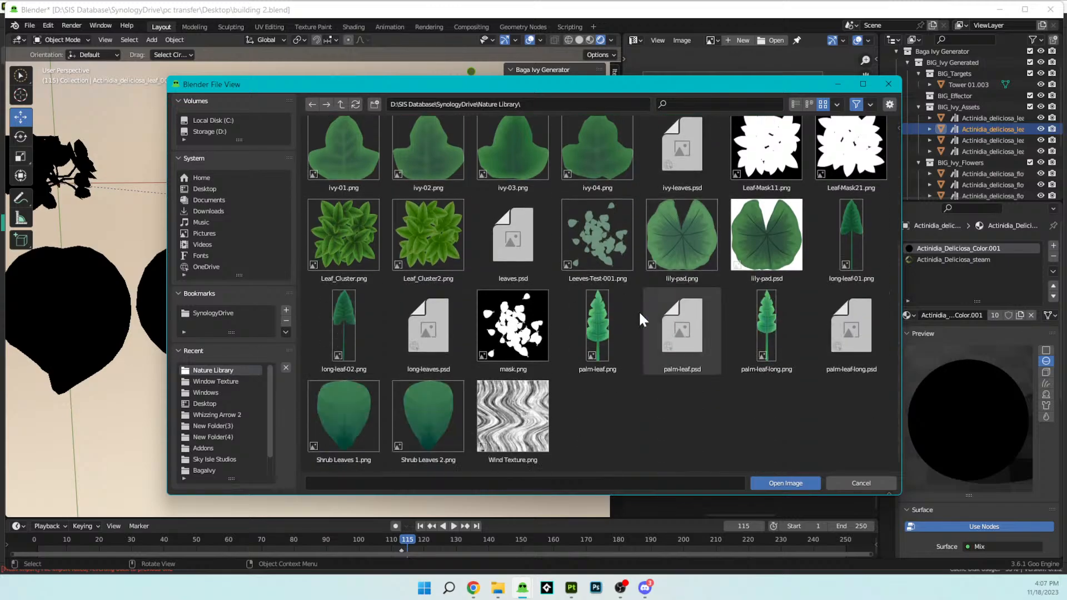
pyautogui.scroll(5, 638, 310)
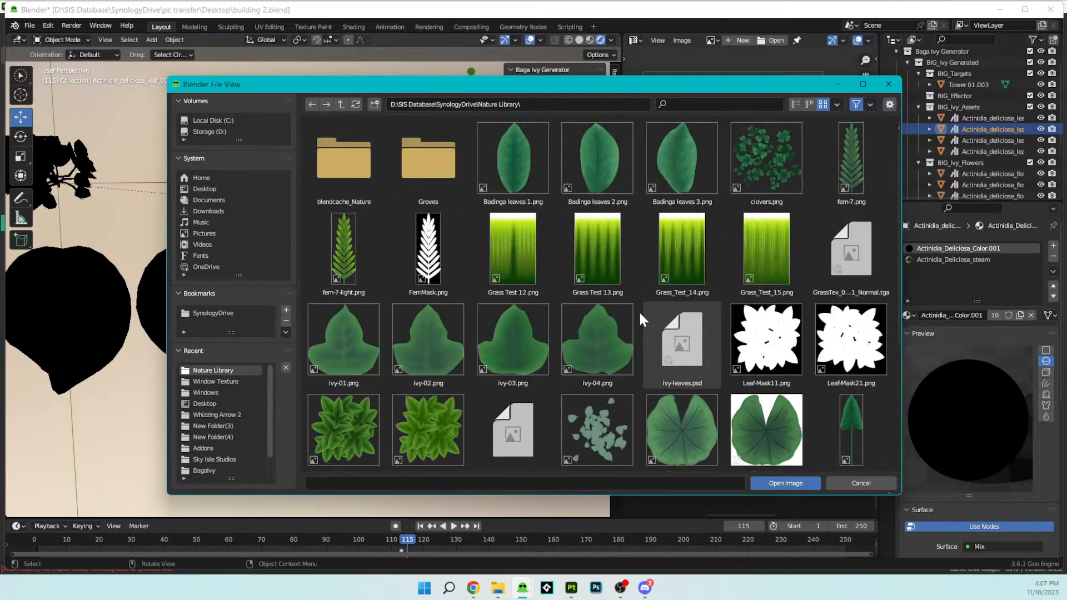
pyautogui.click(355, 106)
pyautogui.click(355, 105)
pyautogui.click(354, 106)
pyautogui.click(355, 105)
pyautogui.scroll(-5, 448, 258)
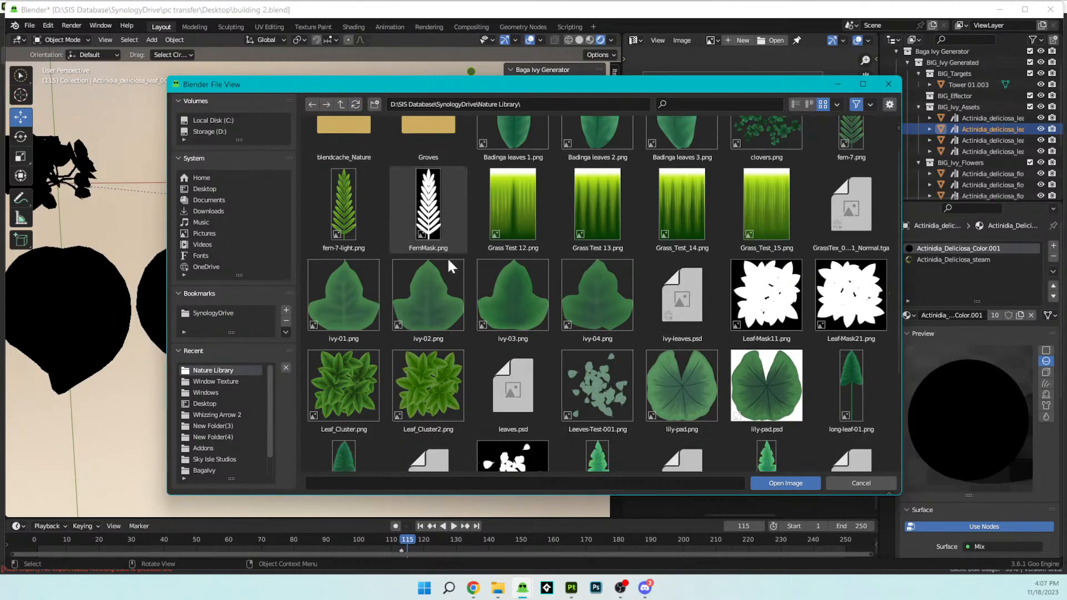
pyautogui.scroll(5, 448, 257)
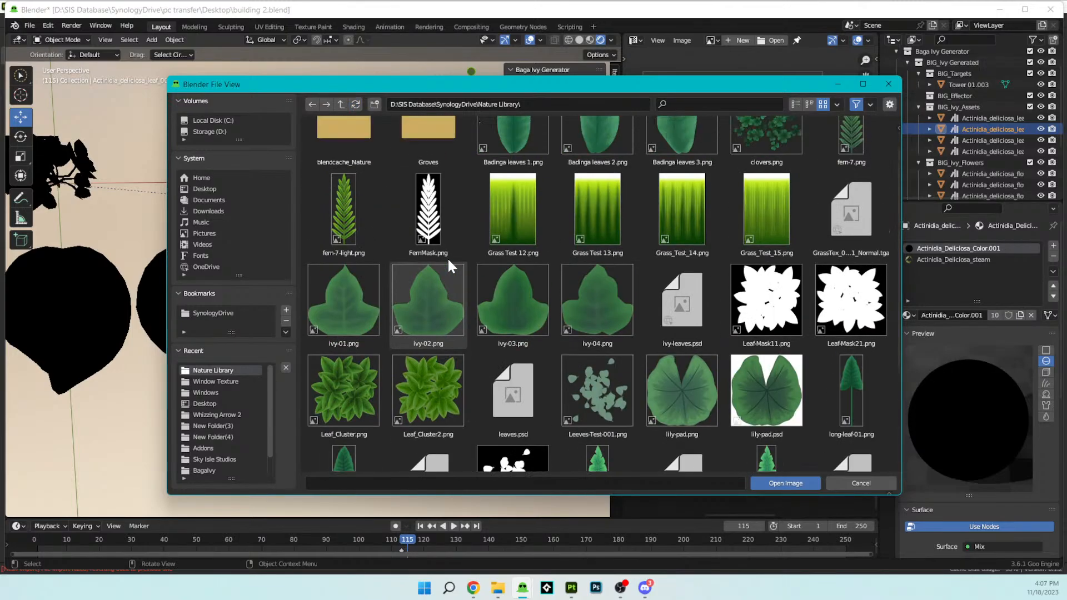
pyautogui.click(355, 104)
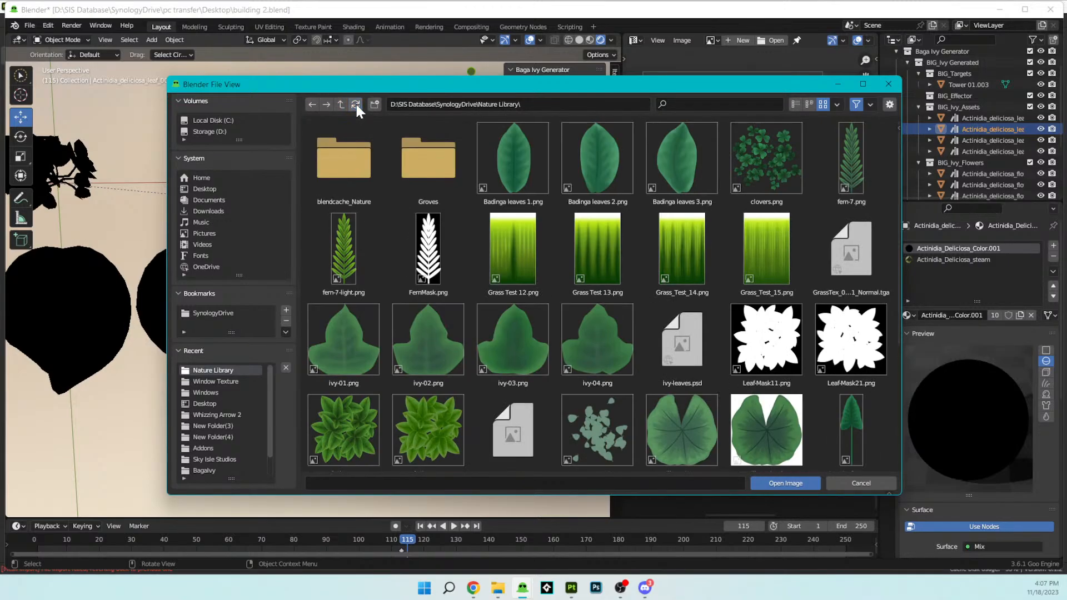
pyautogui.click(355, 104)
pyautogui.click(355, 104)
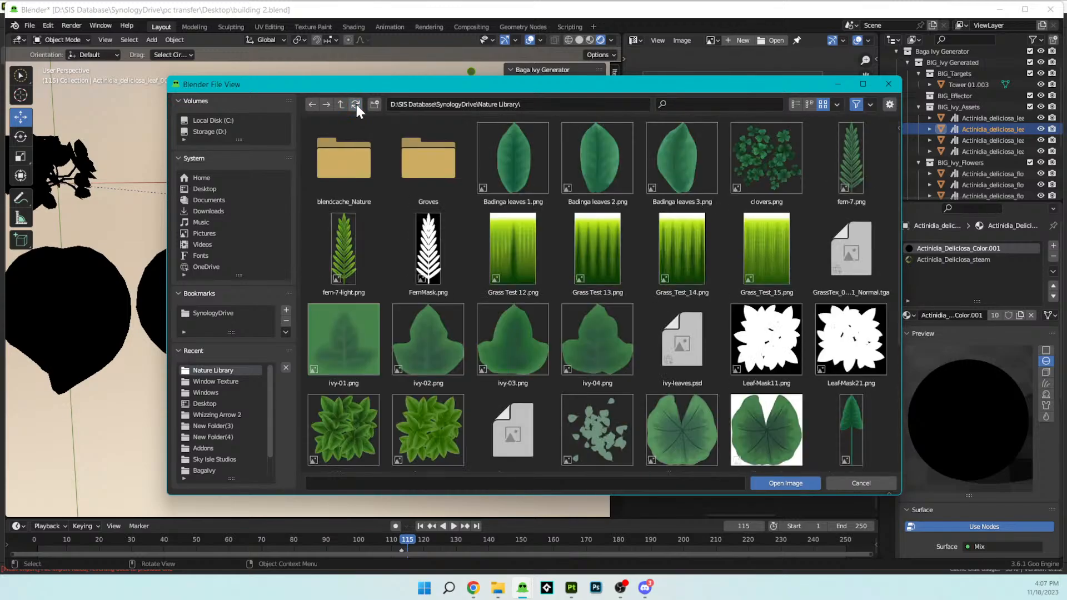
pyautogui.click(358, 358)
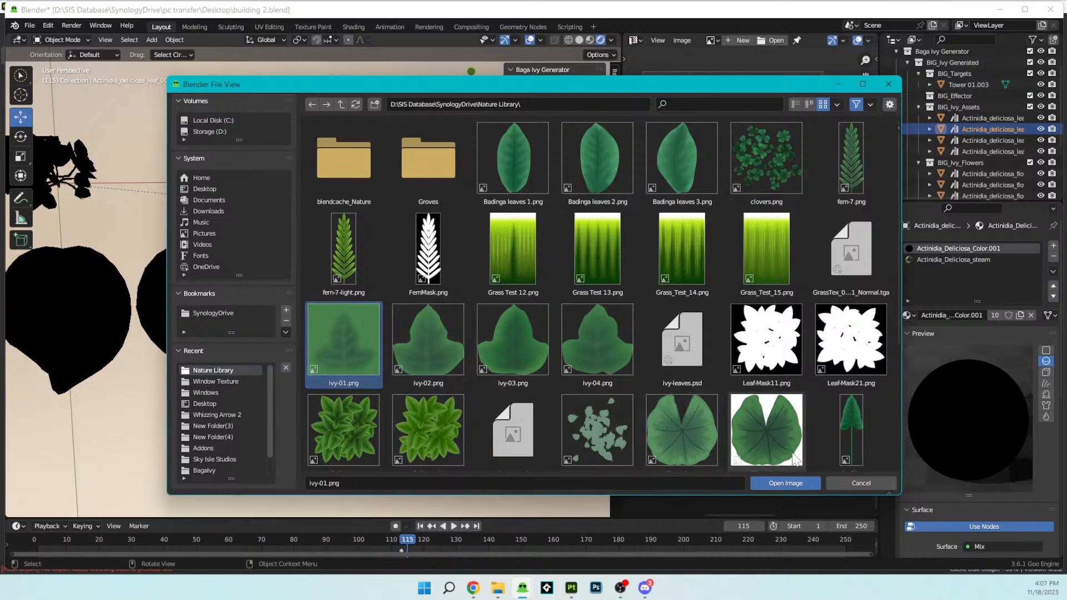
pyautogui.click(801, 480)
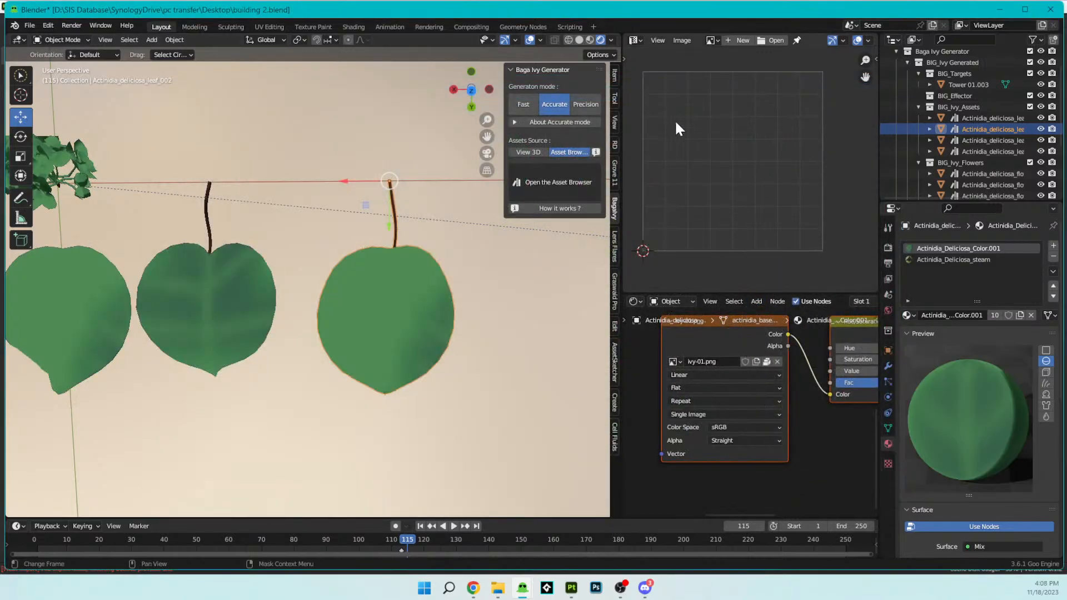
# - Display ivy-03.png in the image editor to inspect it, and switch the displayed image to ivy-01.png
pyautogui.click(712, 40)
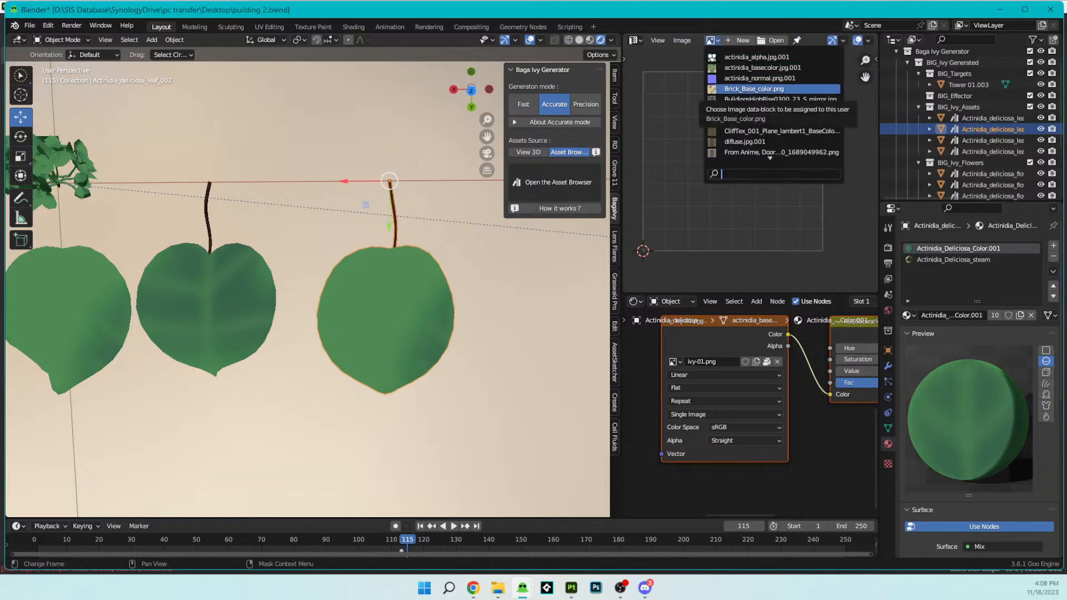
pyautogui.scroll(-16, 769, 90)
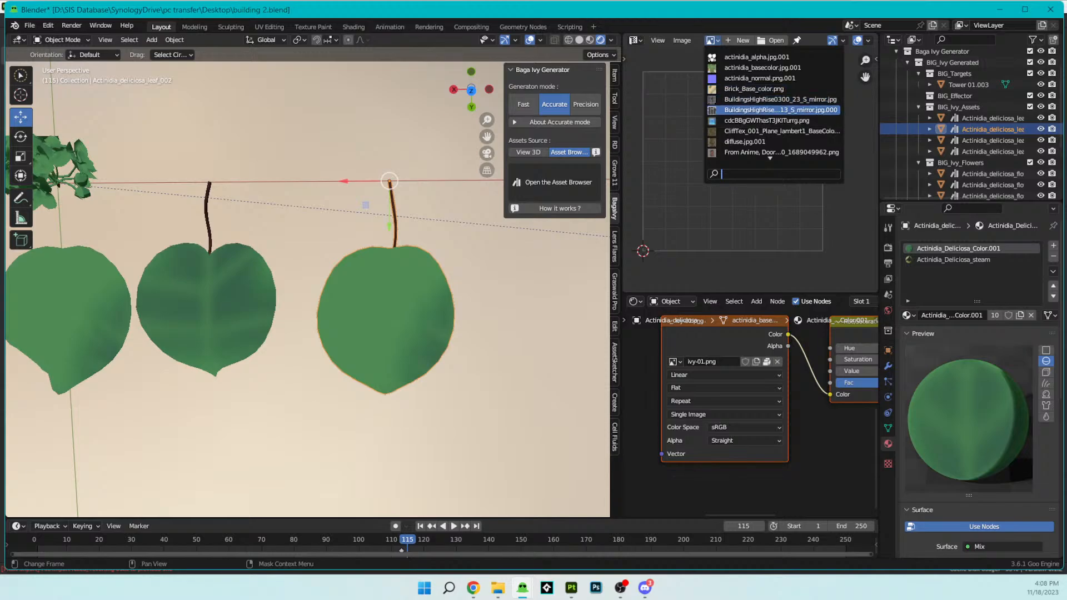
pyautogui.scroll(-9, 772, 106)
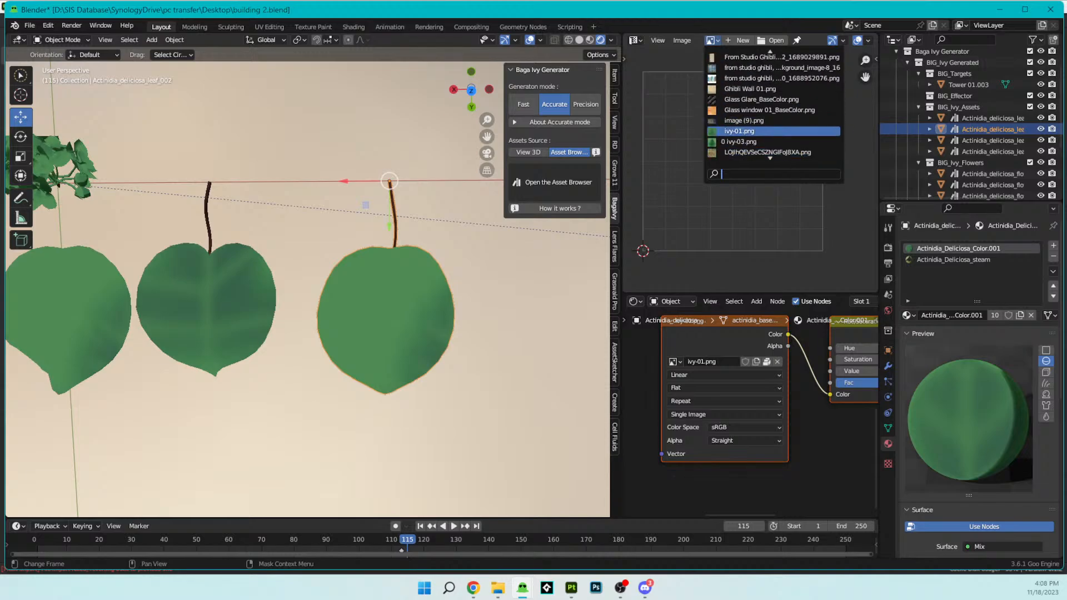
pyautogui.click(738, 142)
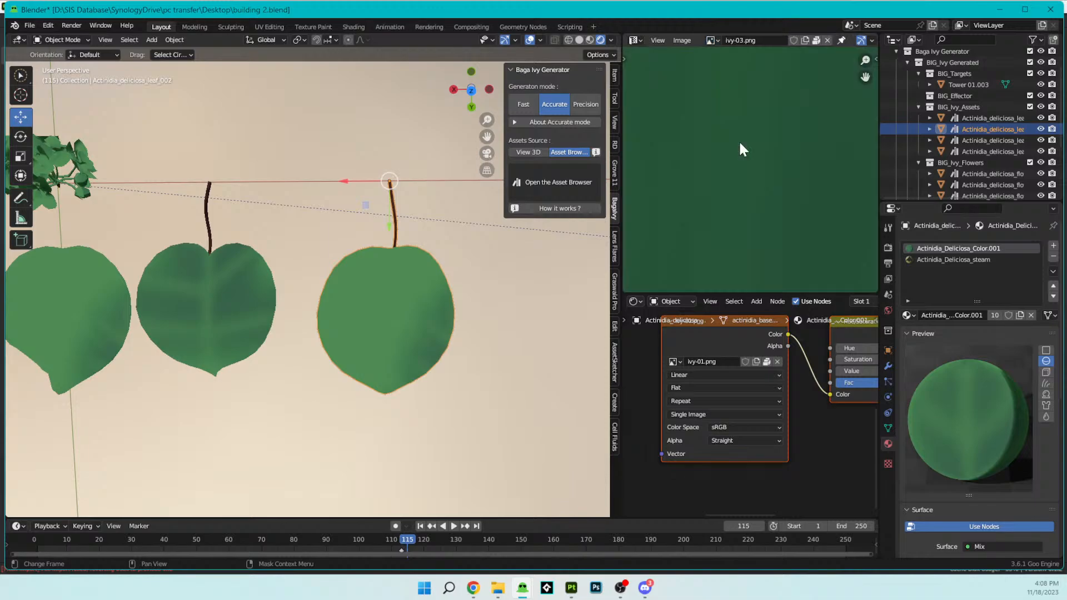
pyautogui.scroll(-6, 779, 179)
pyautogui.scroll(3, 761, 174)
pyautogui.scroll(1, 761, 174)
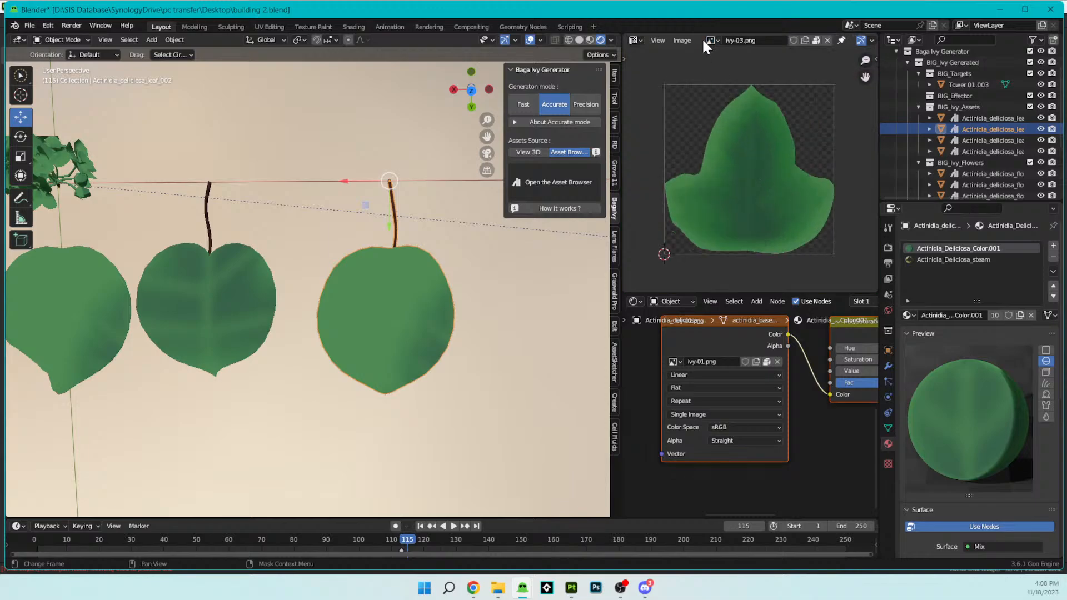
pyautogui.click(711, 40)
pyautogui.click(732, 99)
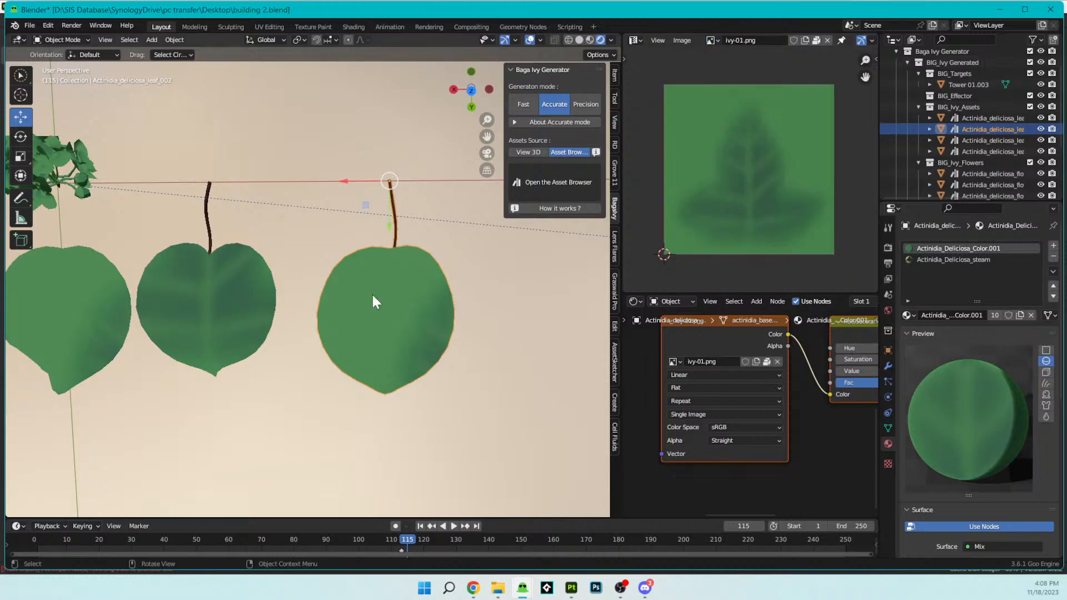
# - Select the blade faces of Actinidia_deliciosa_leaf_002 in Edit Mode and rotate their UVs so the leaf tip points up
pyautogui.press('Tab')
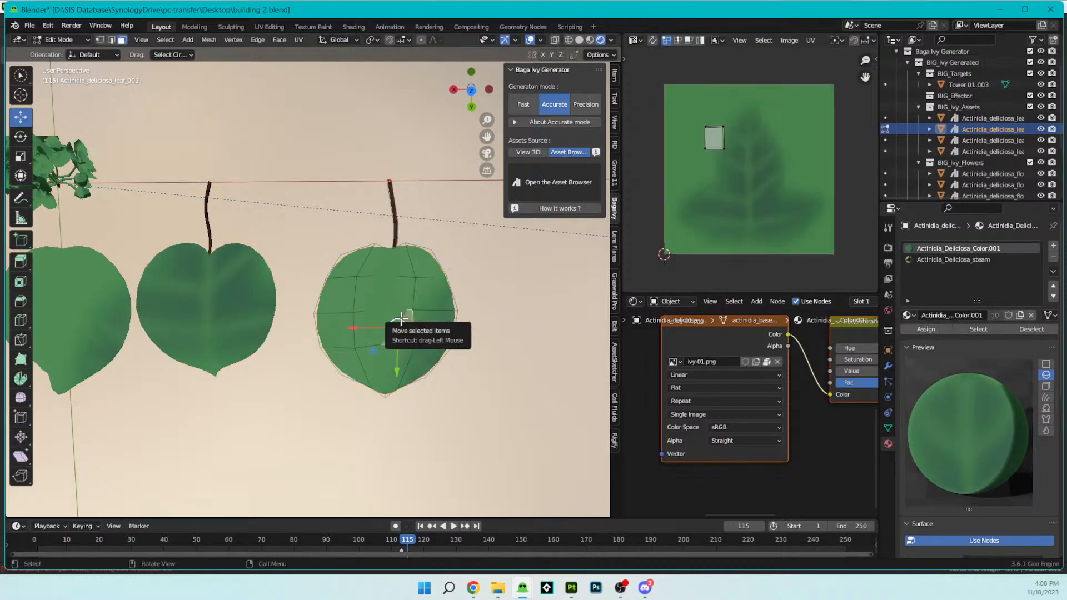
pyautogui.press('ctrl+KP_Add')
pyautogui.press('ctrl+KP_Add')
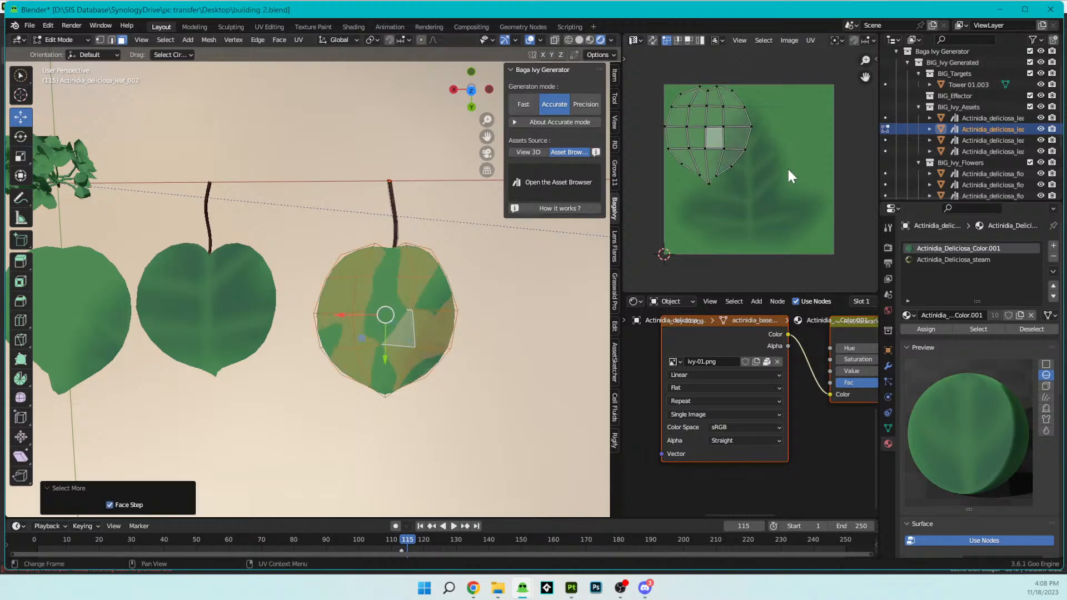
pyautogui.press('a')
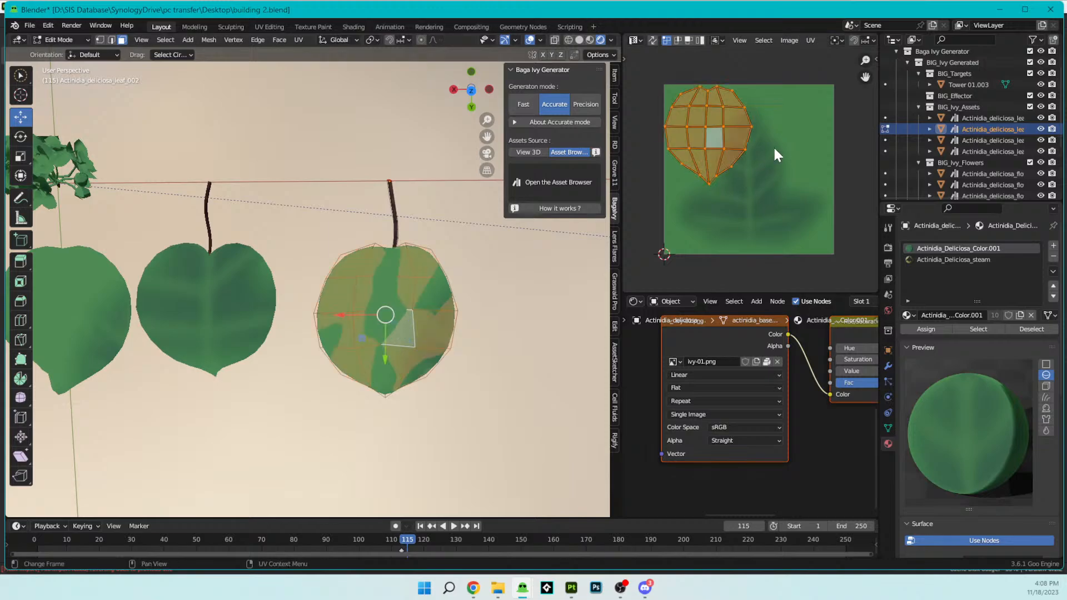
pyautogui.press('r')
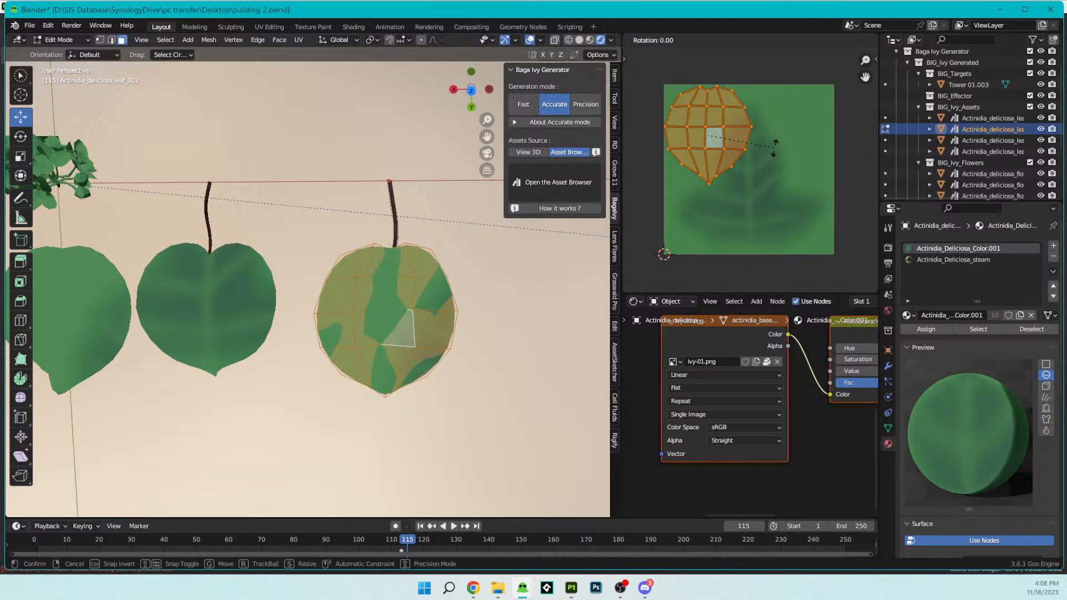
pyautogui.click(776, 153)
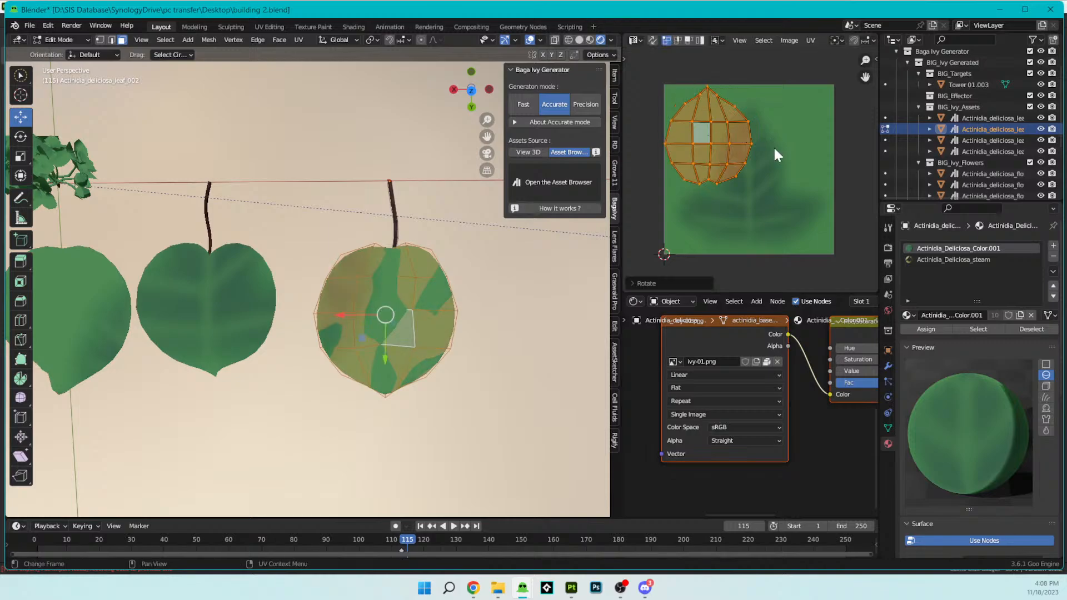
# - Move and scale the leaf's UVs to fit over the painted ivy leaf in ivy-01.png, and return to Object Mode
pyautogui.press('g')
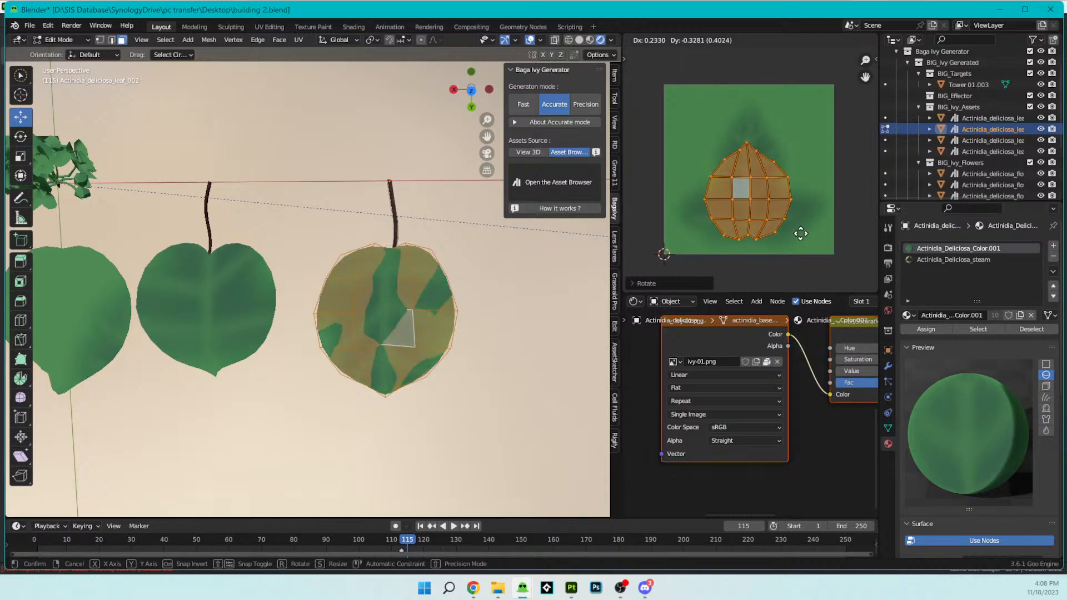
pyautogui.click(803, 232)
pyautogui.press('s')
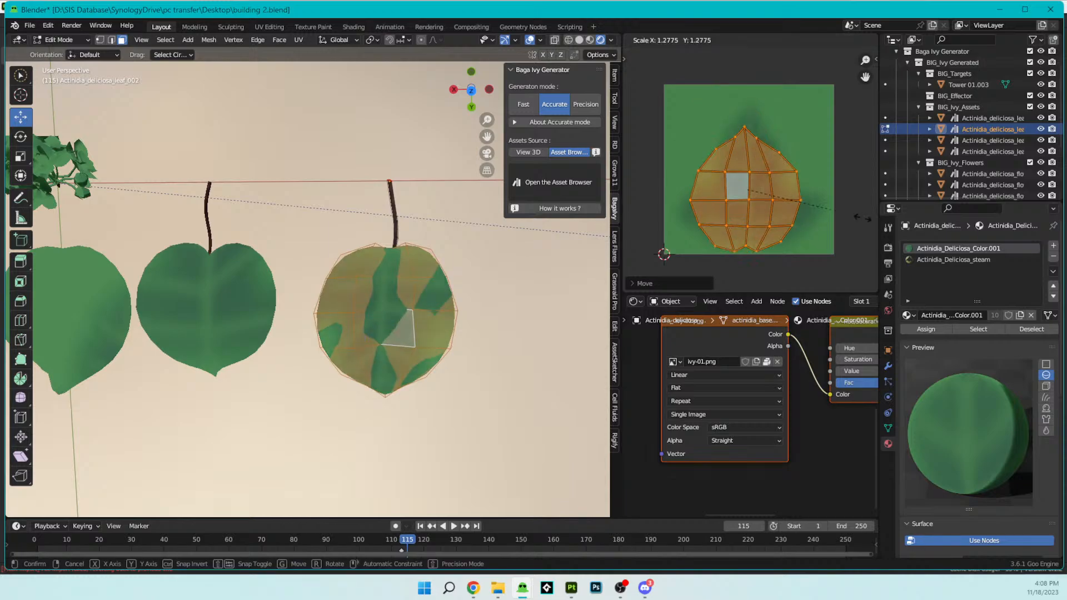
pyautogui.click(625, 221)
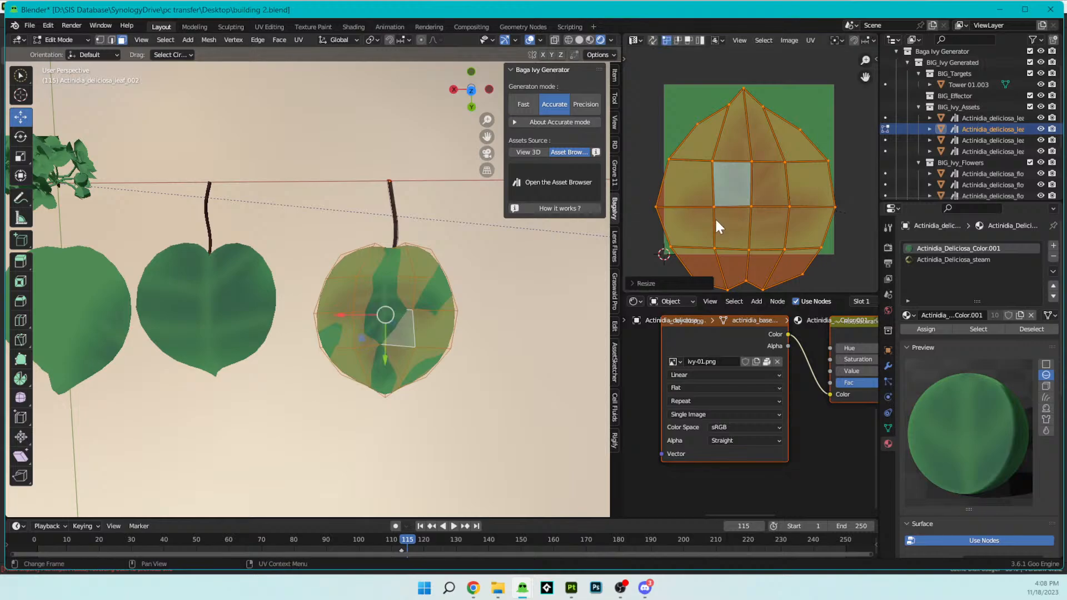
pyautogui.click(764, 218)
pyautogui.press('s')
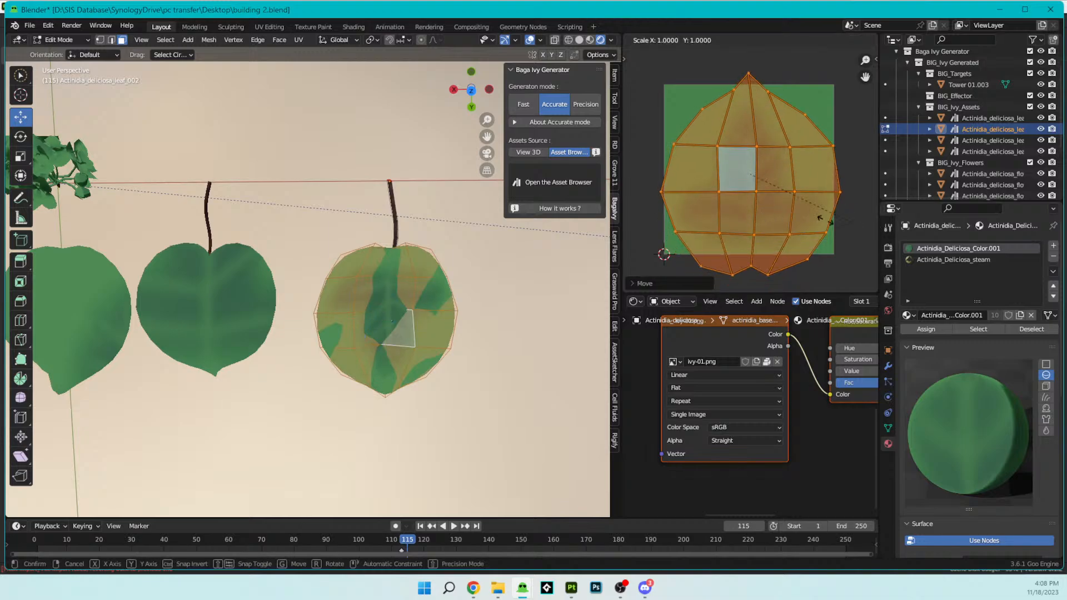
pyautogui.click(805, 216)
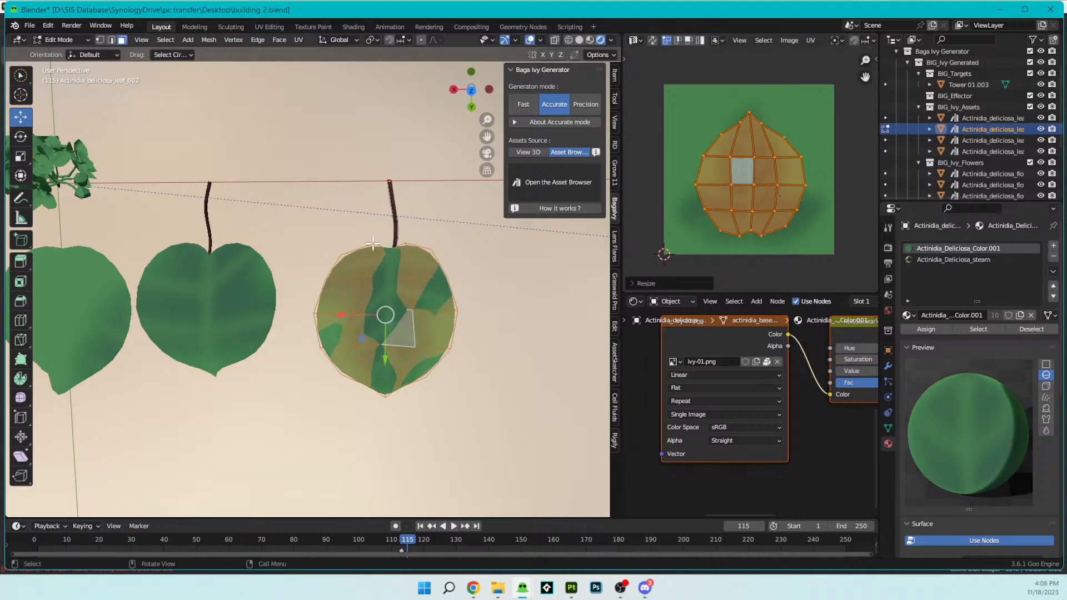
pyautogui.press('Tab')
pyautogui.moveTo(396, 253); pyautogui.dragTo(387, 230, button='middle')
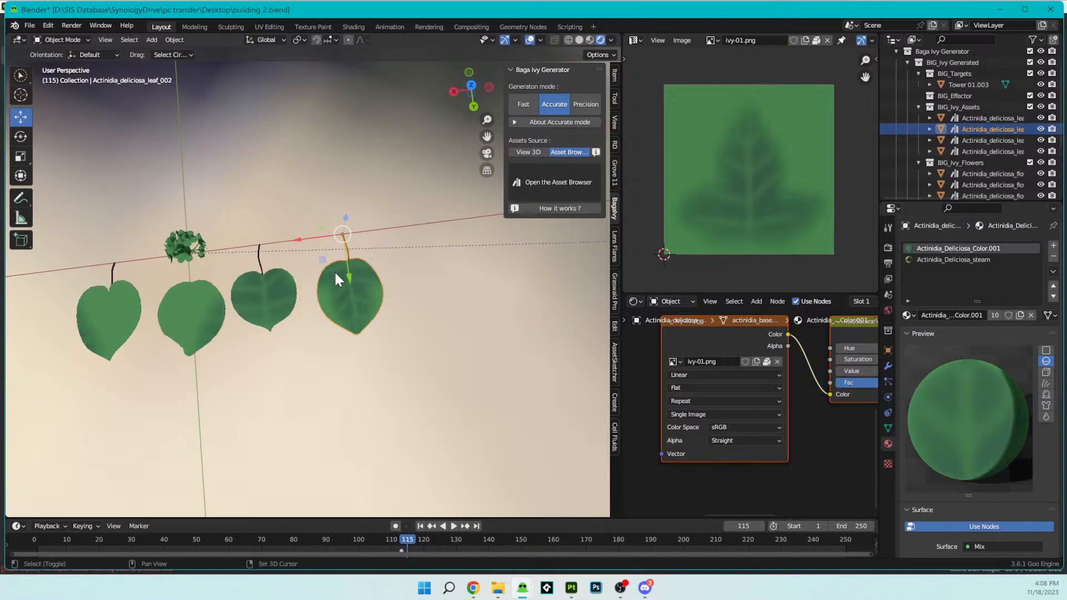
# - Replace ivy-01.png in the leaf material's image texture node with the updated ivy-03.png from the Nature Library folder
pyautogui.click(777, 361)
pyautogui.click(762, 361)
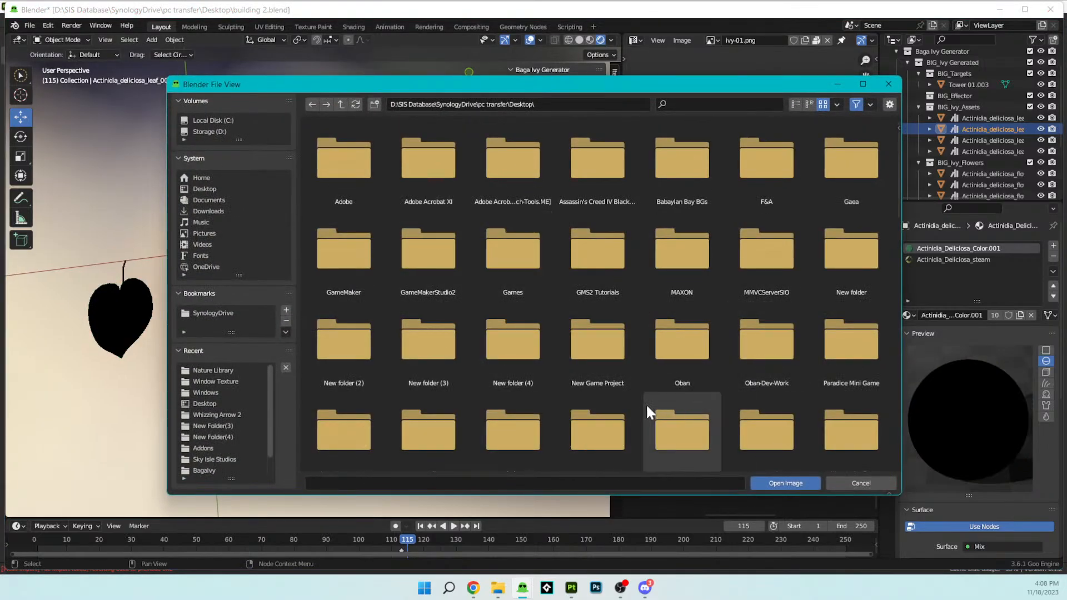
pyautogui.scroll(-3, 639, 403)
pyautogui.click(212, 370)
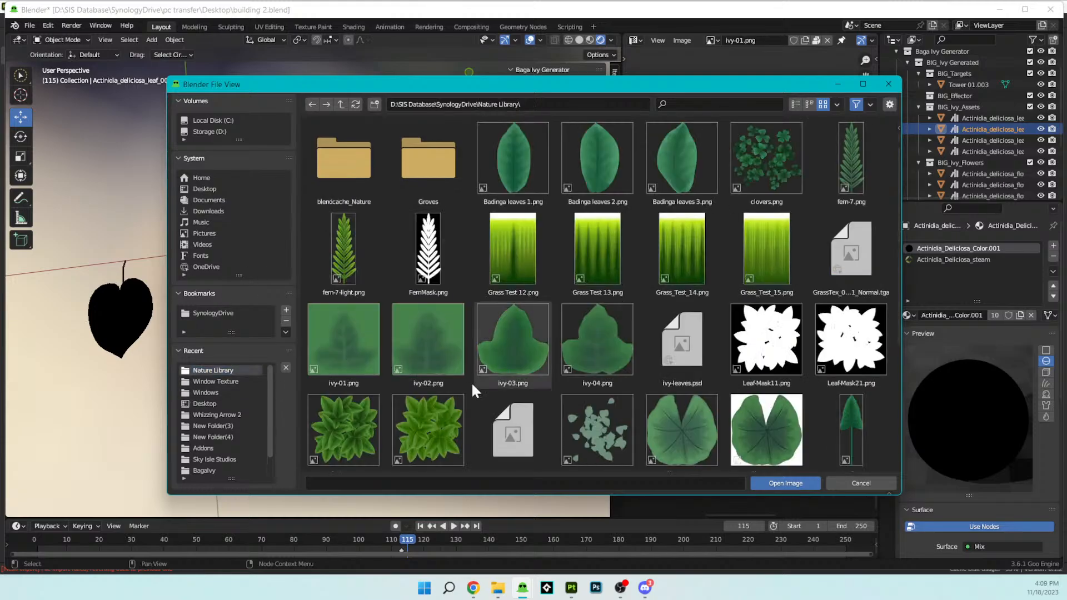
pyautogui.click(355, 104)
pyautogui.click(508, 331)
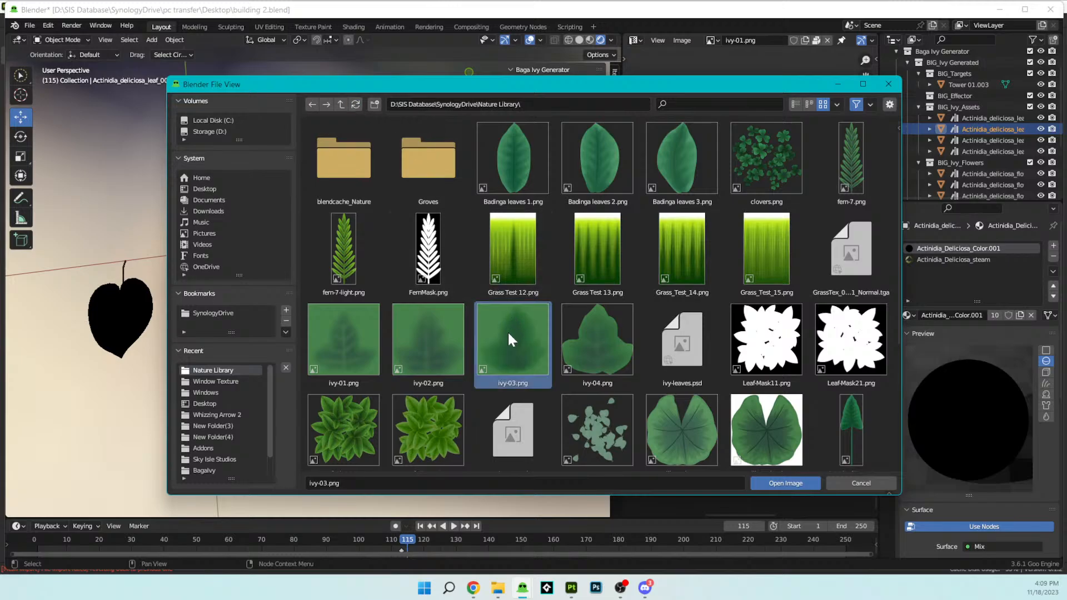
pyautogui.click(786, 483)
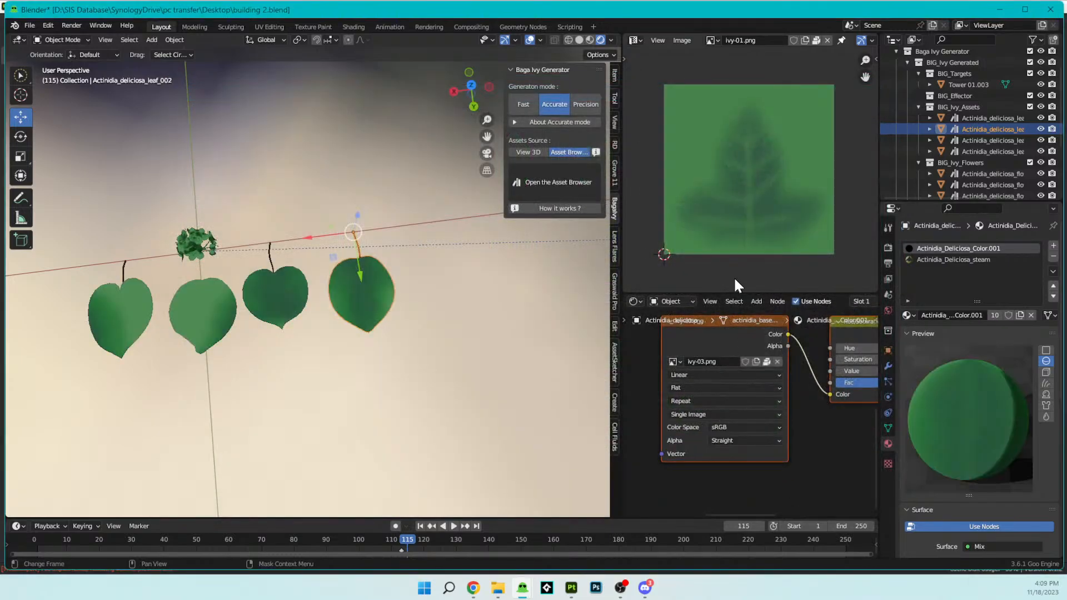
pyautogui.moveTo(461, 300)
pyautogui.mouseDown(button='middle')
pyautogui.moveTo(414, 235)
pyautogui.moveTo(420, 220)
pyautogui.moveTo(474, 269)
pyautogui.moveTo(444, 295)
pyautogui.mouseUp(button='middle')
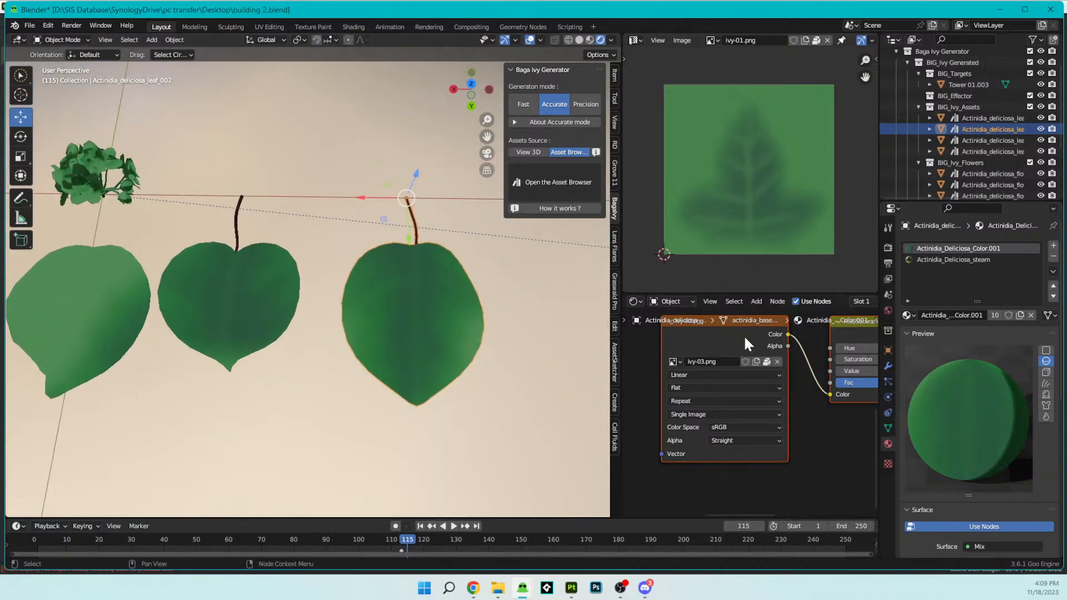
pyautogui.click(712, 41)
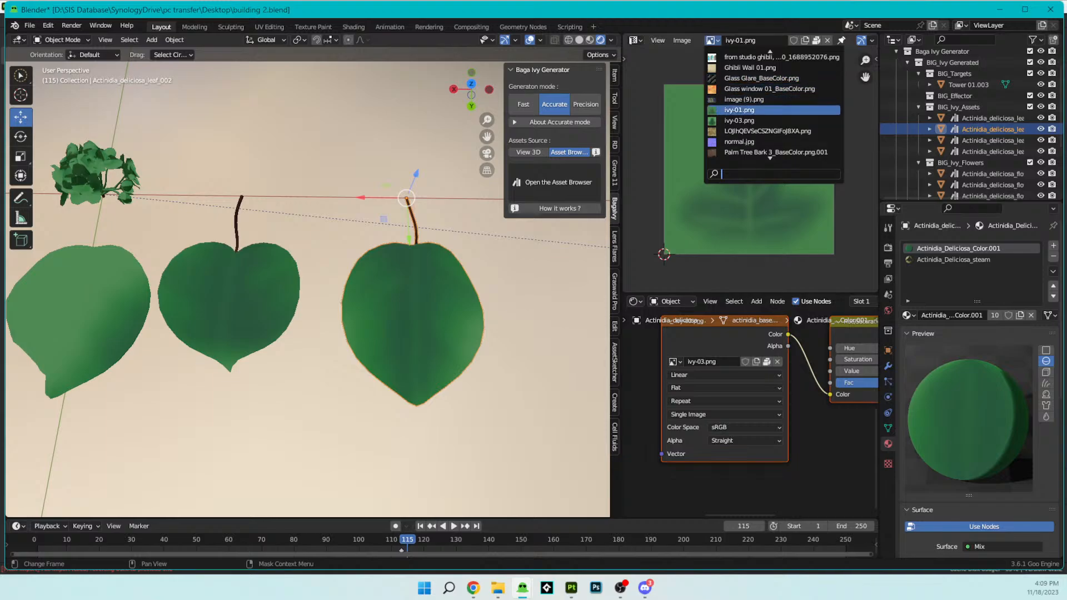
pyautogui.click(718, 111)
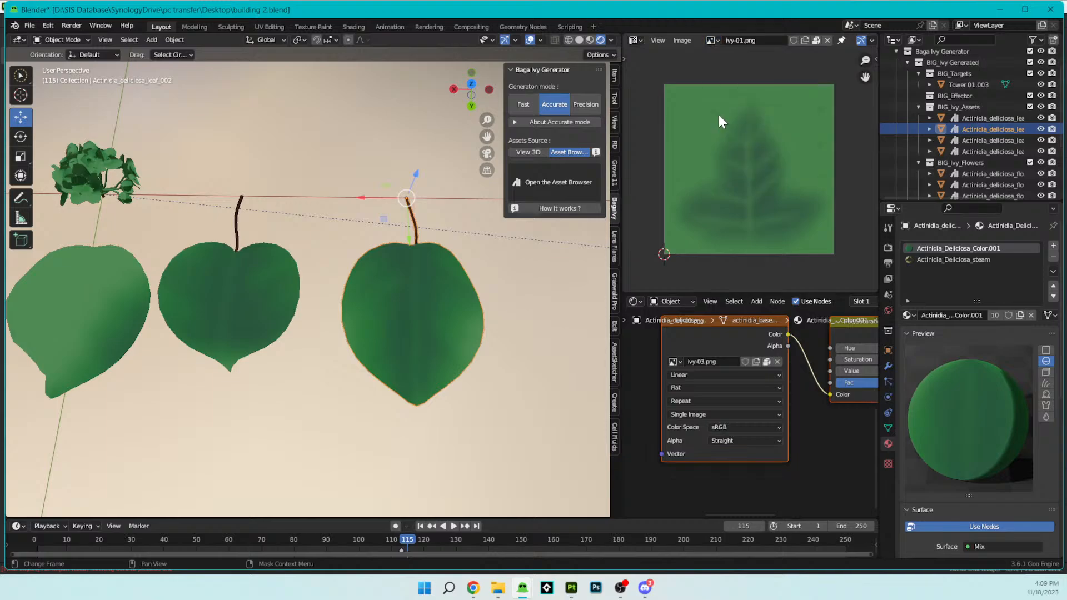
pyautogui.click(712, 40)
pyautogui.scroll(-5, 772, 151)
pyautogui.scroll(10, 772, 57)
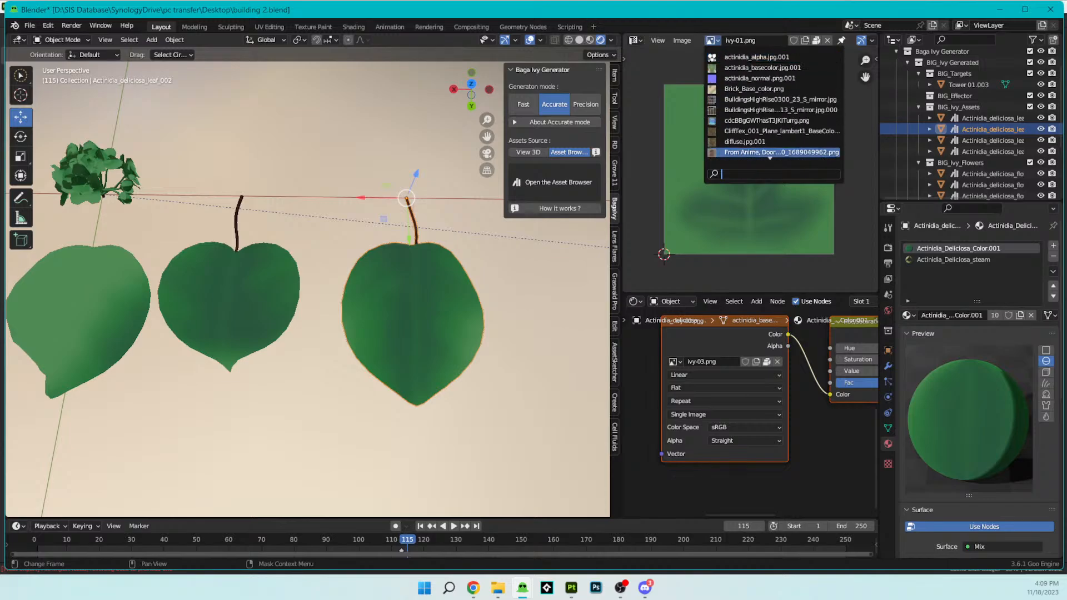
pyautogui.click(672, 147)
# - Enlarge the UVs of Actinidia_deliciosa_leaf_002 in Edit Mode to cover more of the painted ivy leaf, and return to Object Mode
pyautogui.press('Tab')
pyautogui.press('Tab')
pyautogui.press('Tab')
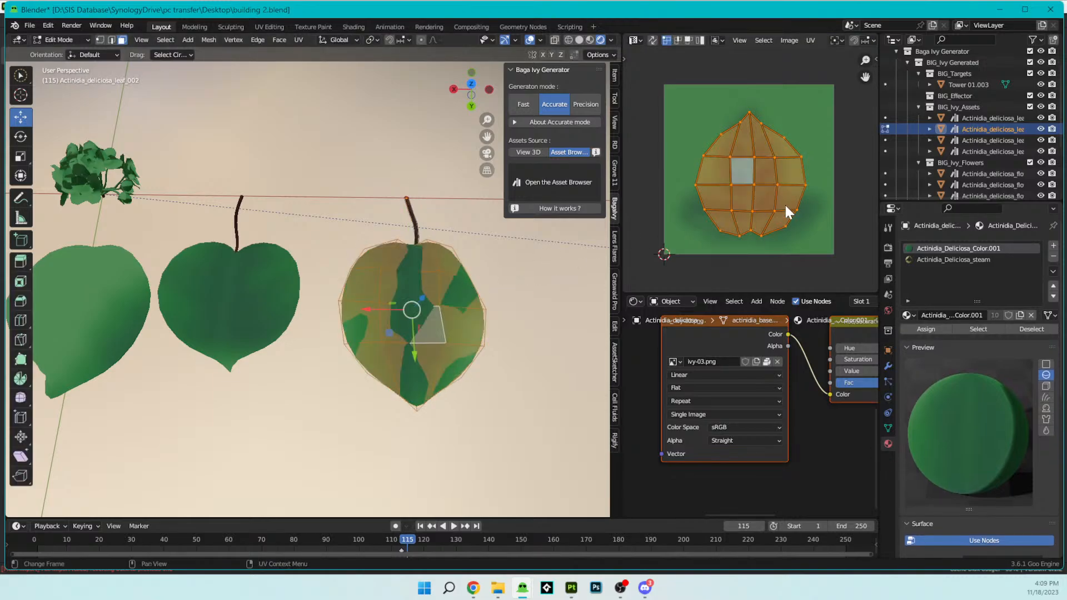
pyautogui.press('s')
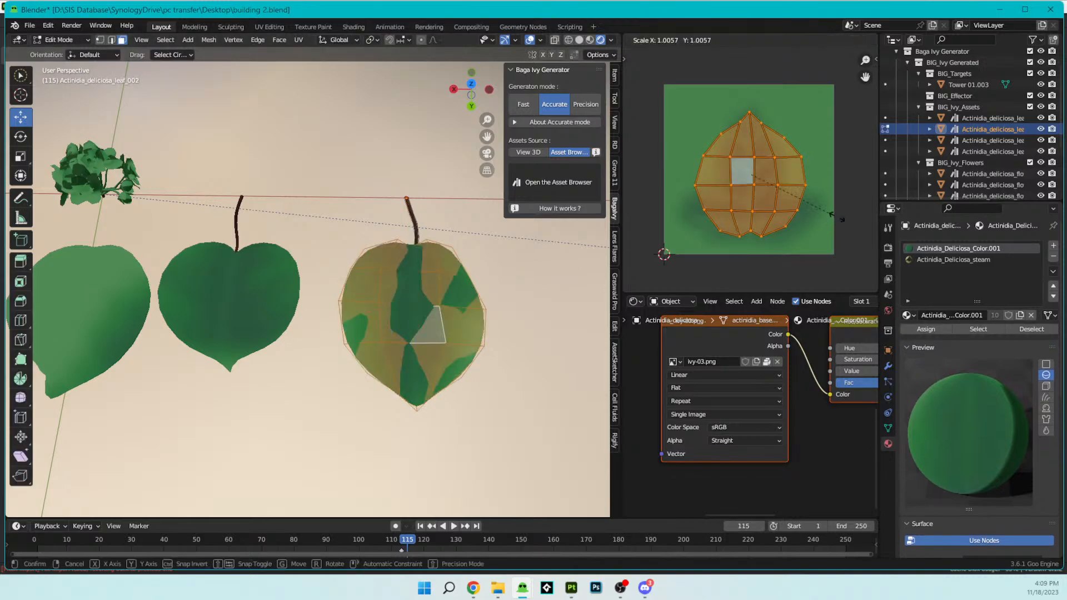
pyautogui.click(844, 232)
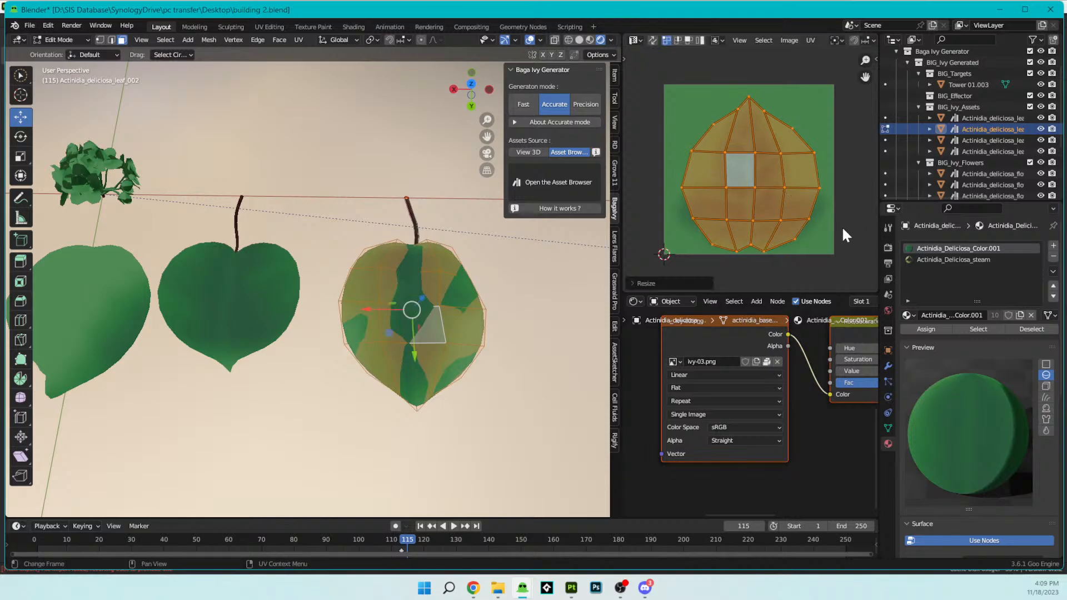
pyautogui.press('Tab')
# - Select the blade UVs of Actinidia_deliciosa_leaf_001 in Edit Mode, without the stem, and rotate them 180 degrees
pyautogui.moveTo(402, 253); pyautogui.dragTo(346, 292, button='middle')
pyautogui.click(342, 295)
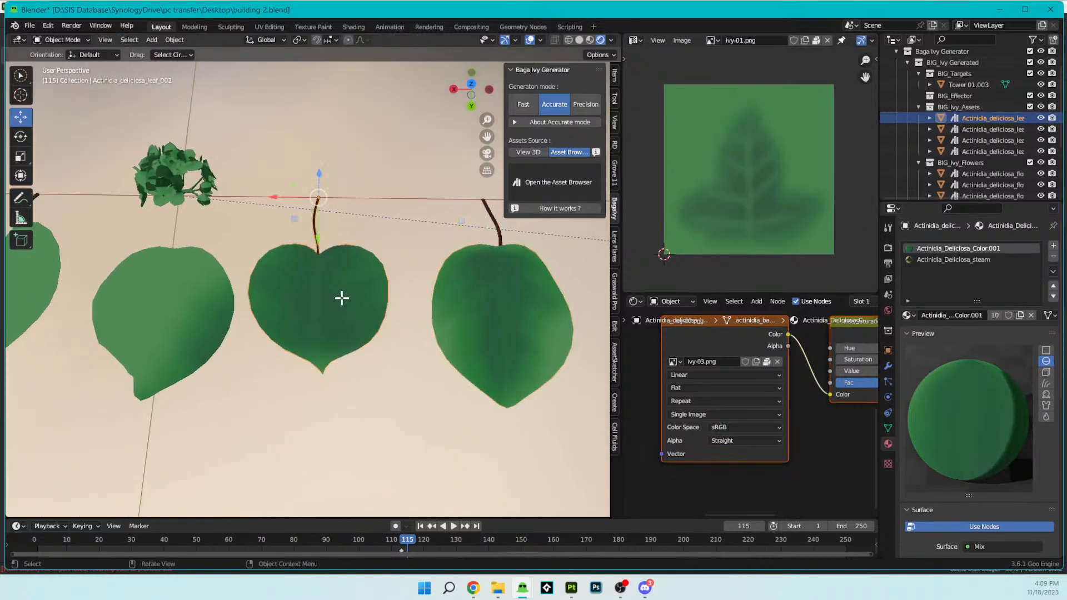
pyautogui.press('Tab')
pyautogui.press('a')
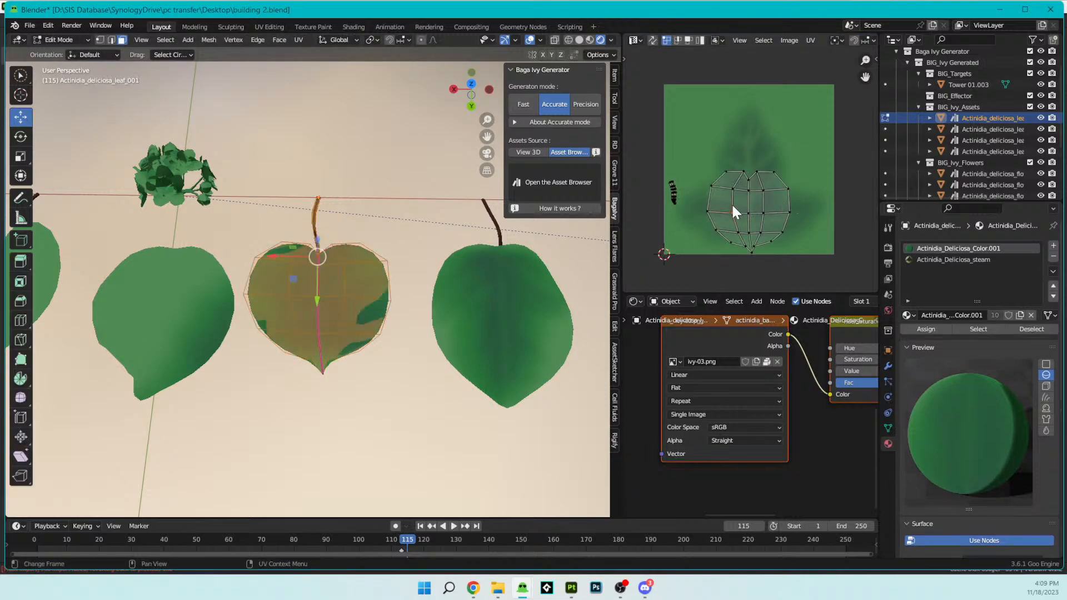
pyautogui.moveTo(695, 154); pyautogui.dragTo(799, 262)
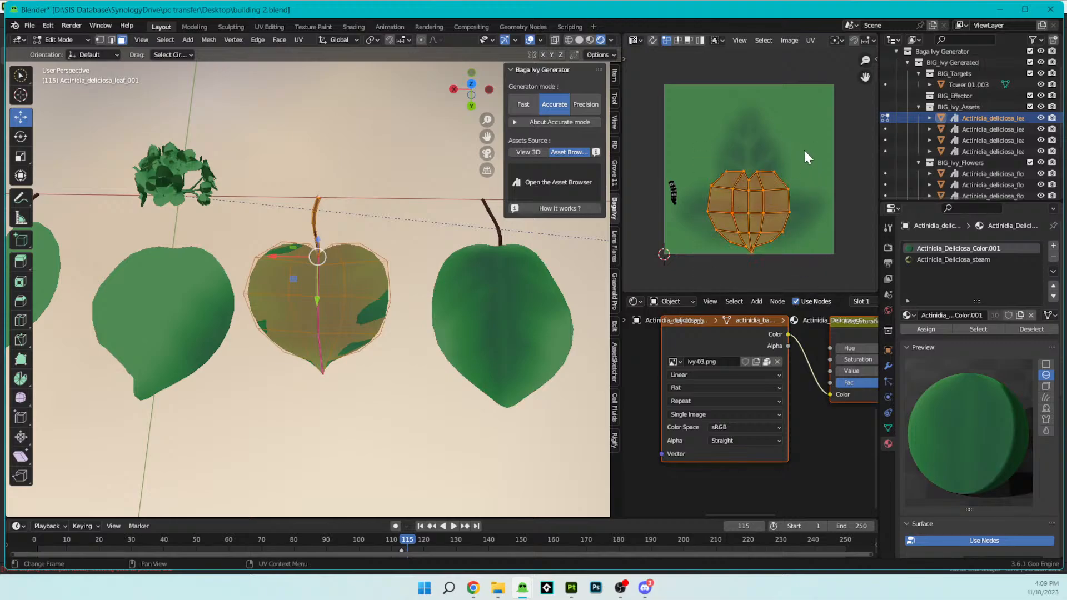
pyautogui.press('r')
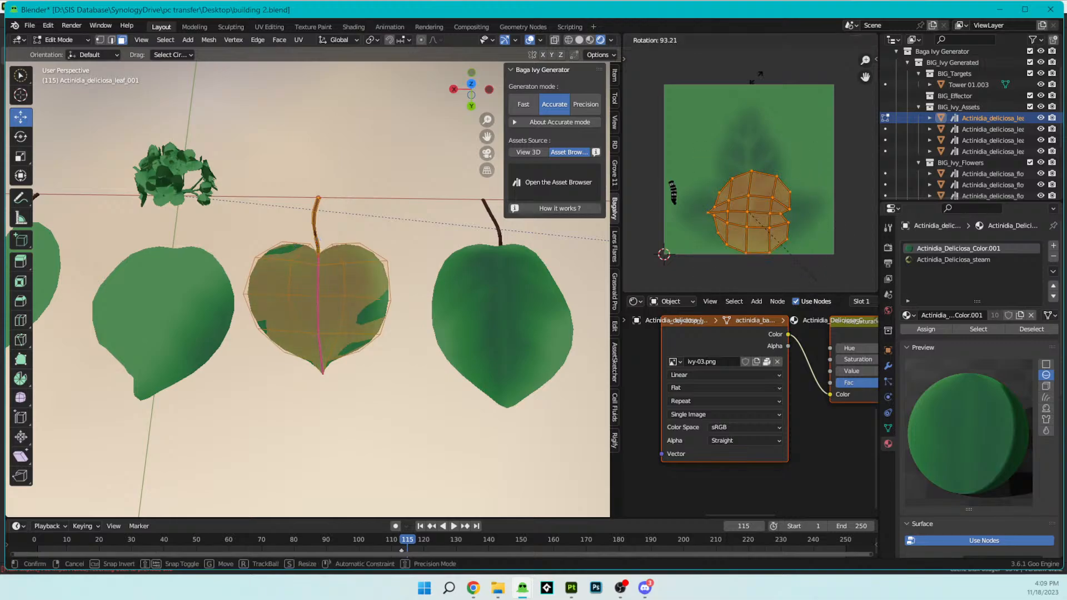
pyautogui.write('1')
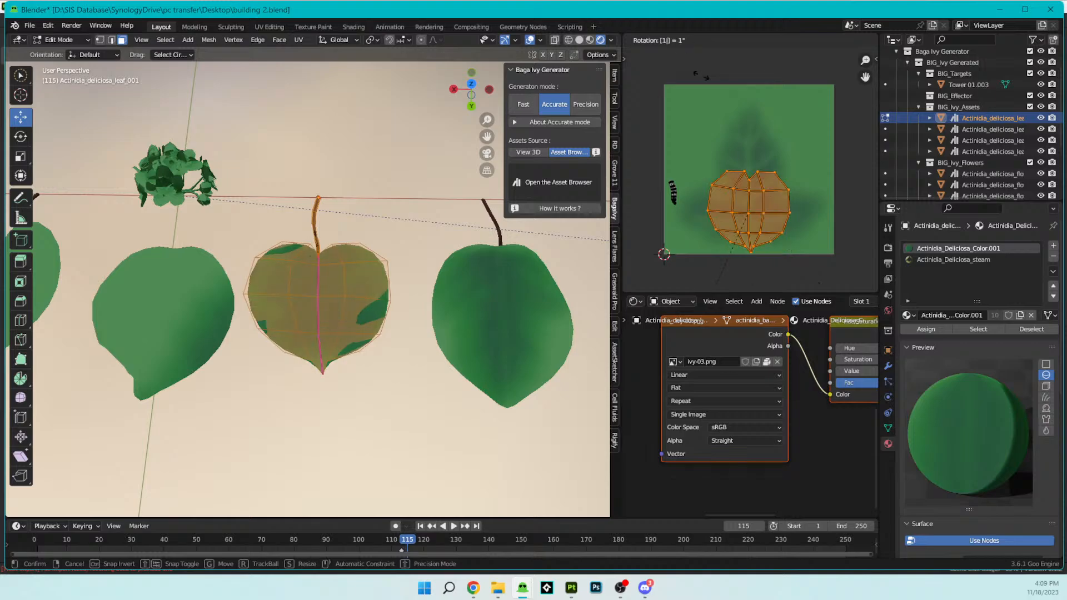
pyautogui.write('80')
pyautogui.press('Return')
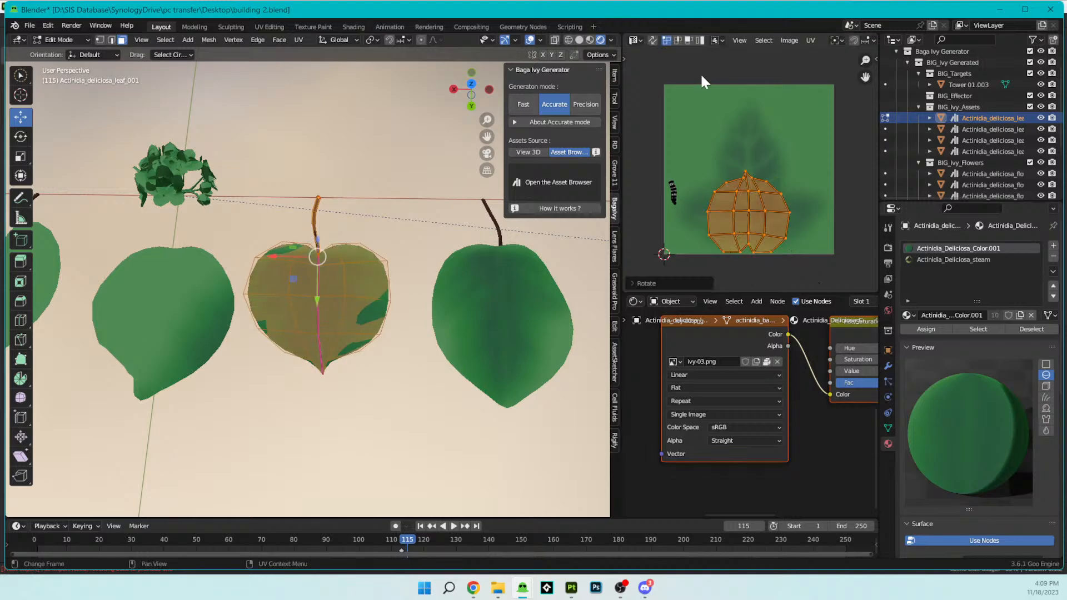
# - Scale leaf_001's blade UVs up about 1.7 times, center them over the painted ivy leaf, and return to Object Mode
pyautogui.press('s')
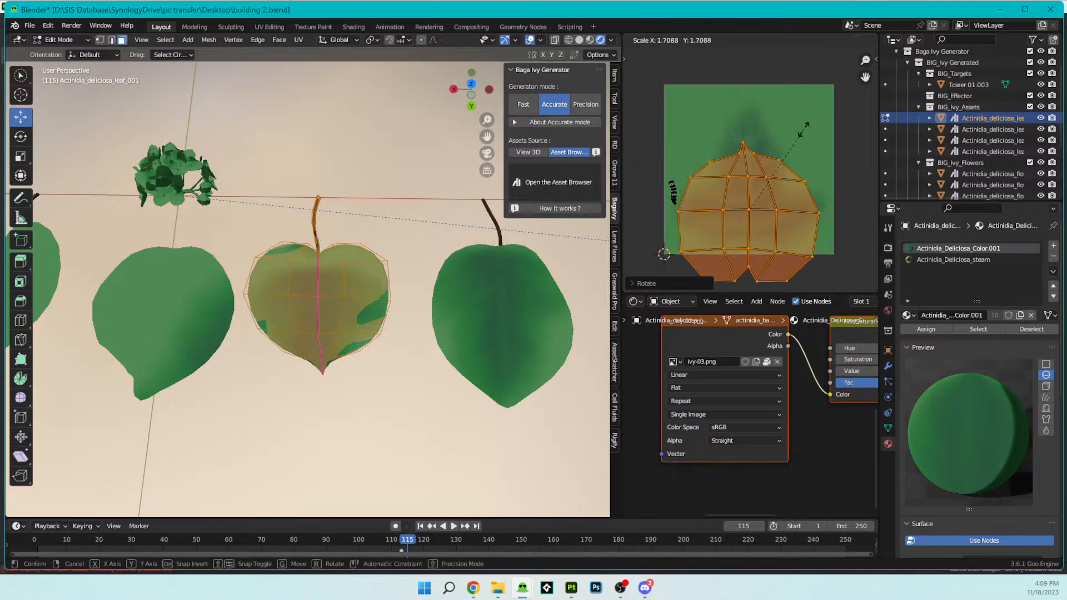
pyautogui.click(807, 132)
pyautogui.press('g')
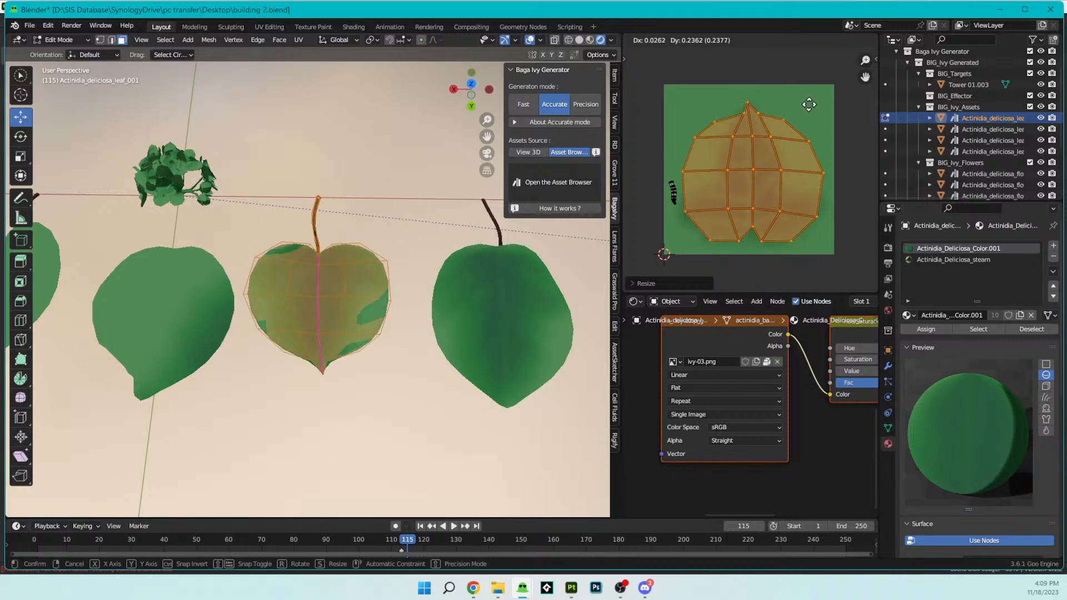
pyautogui.click(807, 107)
pyautogui.press('Tab')
# - Select all UVs of the stemless leaf Actinidia_deliciosa_leaf_004 in Edit Mode and rotate them 180 degrees so the tip points up
pyautogui.moveTo(382, 287); pyautogui.dragTo(418, 285, button='middle')
pyautogui.keyDown('shift'); pyautogui.moveTo(299, 365); pyautogui.dragTo(309, 312, button='middle'); pyautogui.keyUp('shift')
pyautogui.scroll(4, 356, 322)
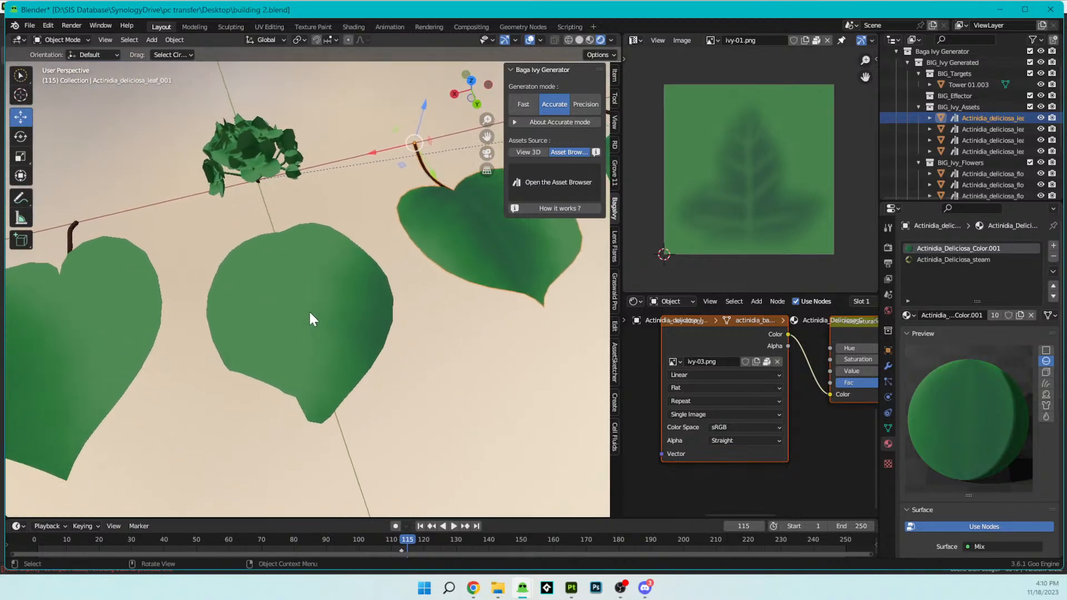
pyautogui.click(310, 313)
pyautogui.press('Tab')
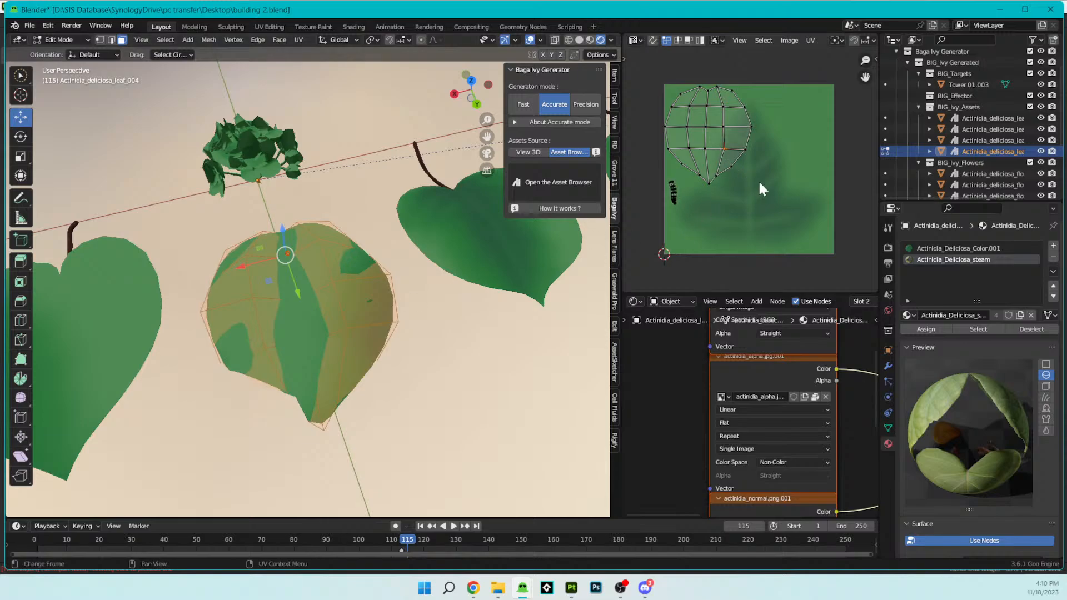
pyautogui.press('a')
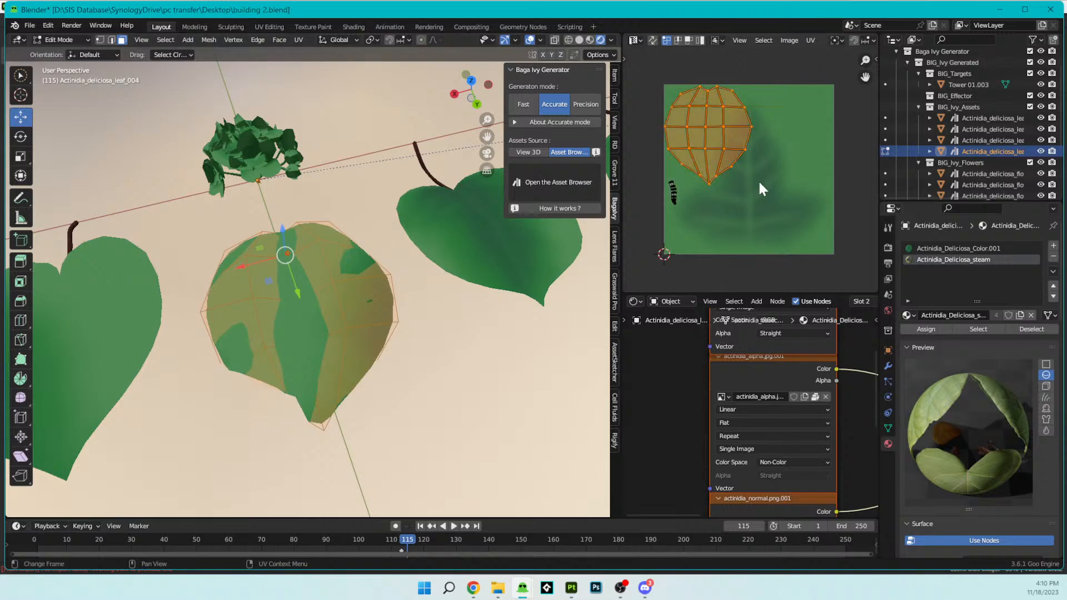
pyautogui.write('r1')
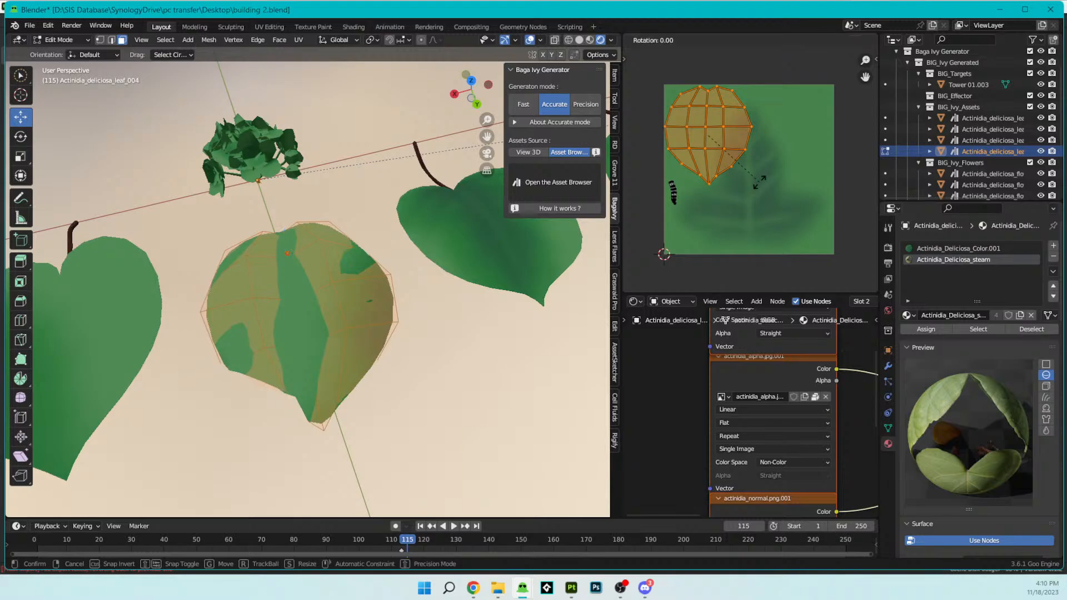
pyautogui.press('Return')
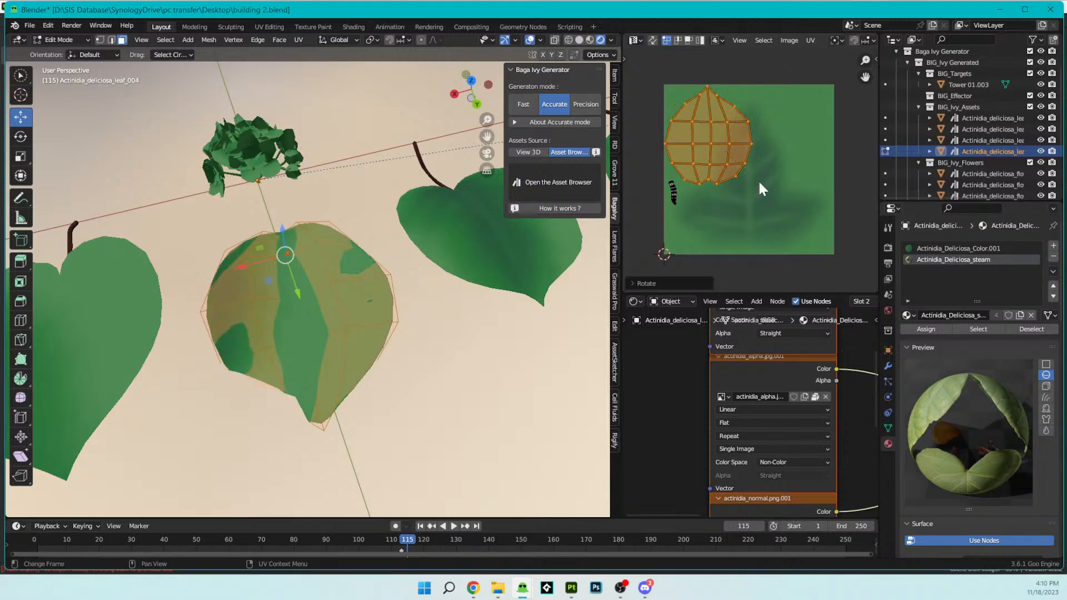
# - Move and scale leaf_004's UVs until they cover the painted ivy leaf across nearly the whole image, and return to Object Mode
pyautogui.press('g')
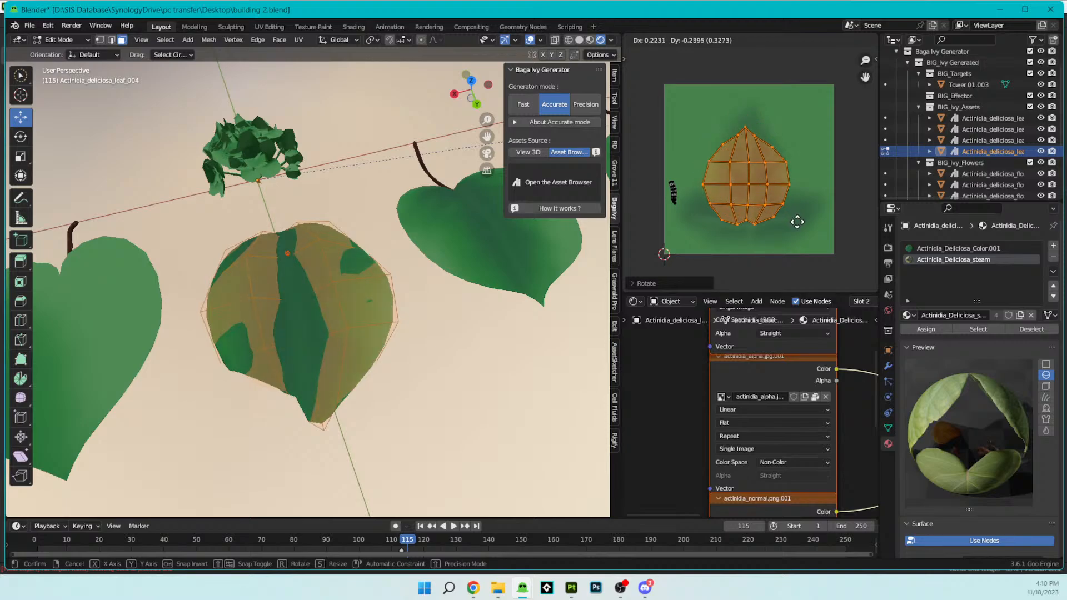
pyautogui.press('Return')
pyautogui.press('s')
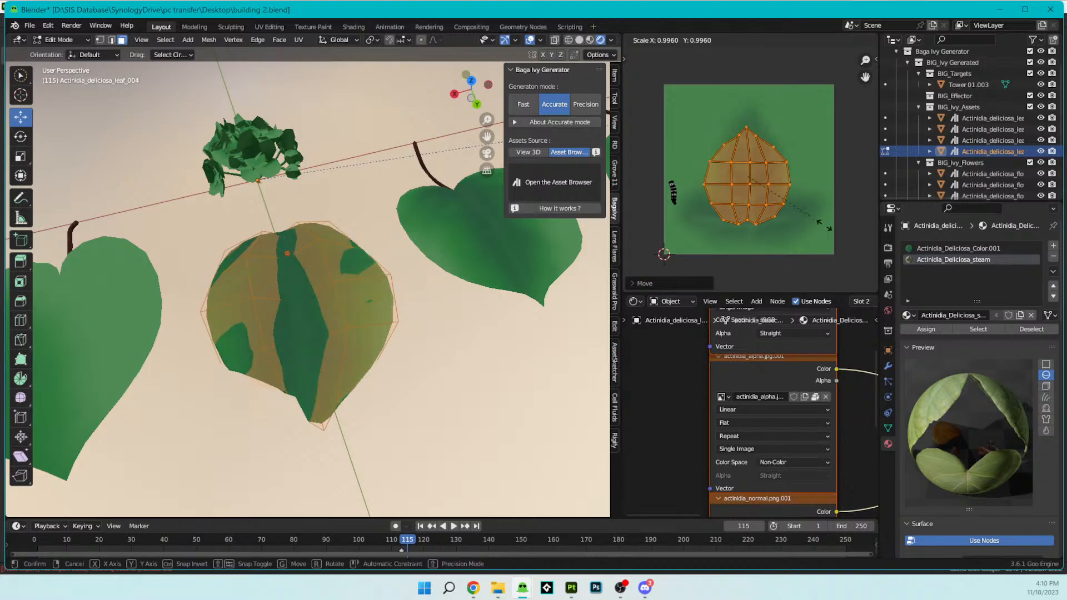
pyautogui.click(842, 251)
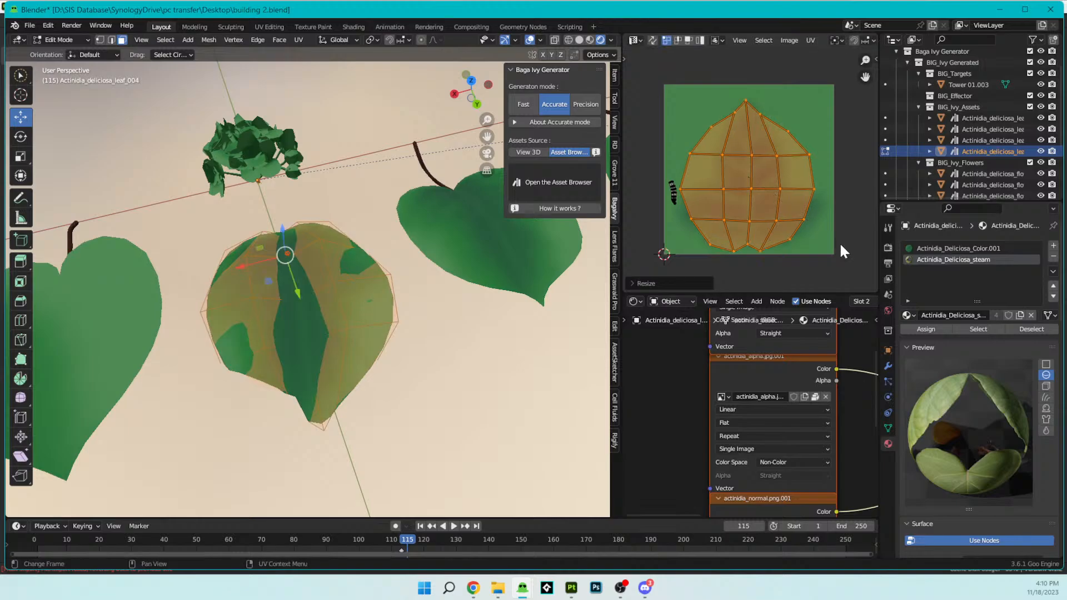
pyautogui.press('g')
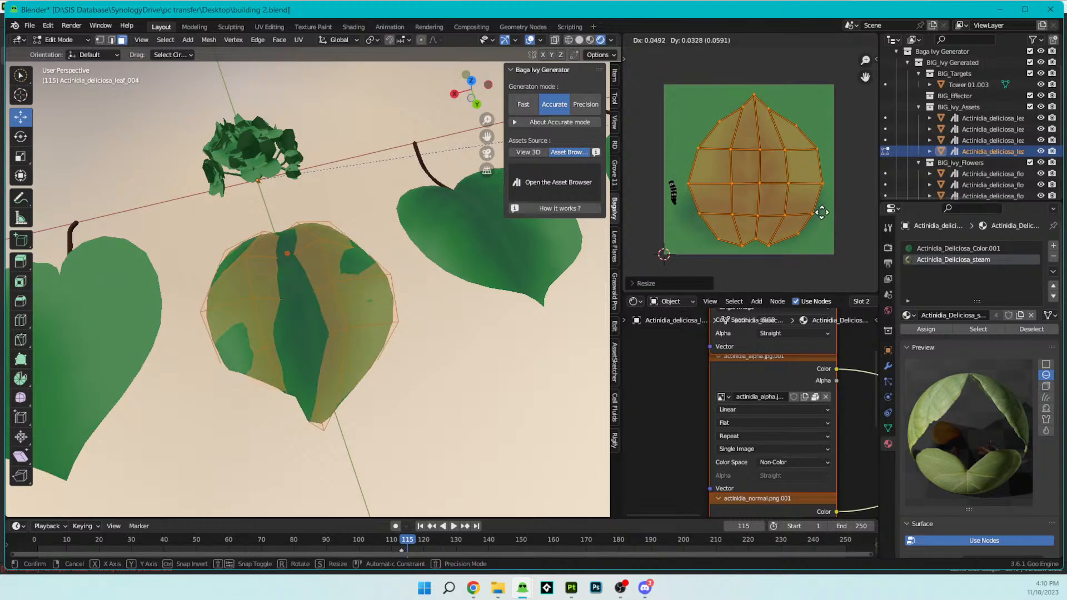
pyautogui.click(819, 216)
pyautogui.press('s')
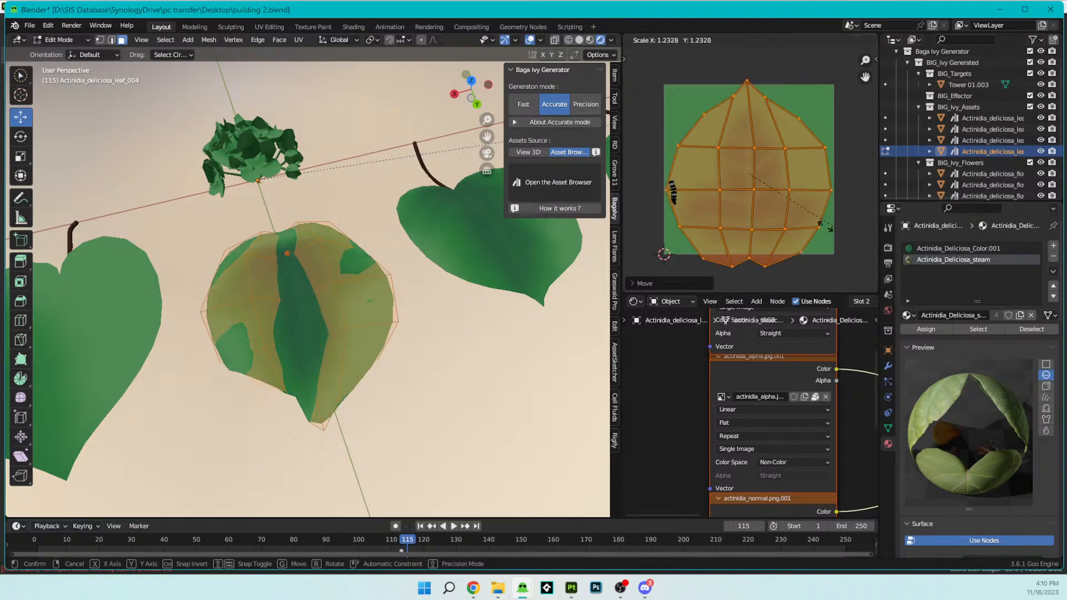
pyautogui.click(827, 228)
pyautogui.press('Tab')
# - Select the blade UVs of Actinidia_deliciosa_leaf_003 in Edit Mode, without the stem, and rotate them so the tip points up
pyautogui.scroll(-7, 269, 274)
pyautogui.moveTo(312, 280); pyautogui.dragTo(289, 307, button='middle')
pyautogui.scroll(3, 289, 306)
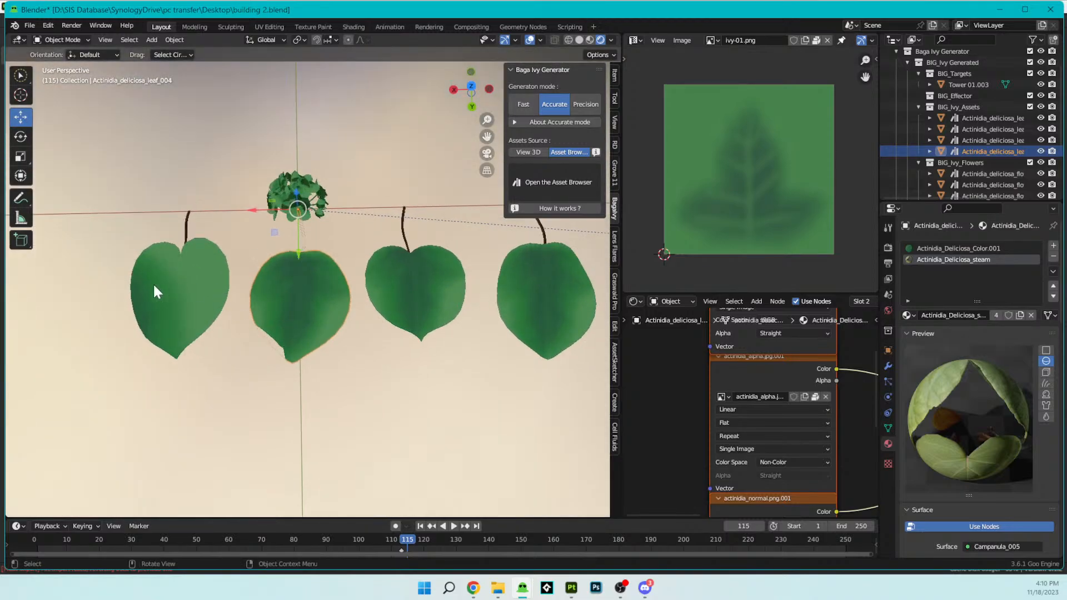
pyautogui.click(152, 283)
pyautogui.press('Tab')
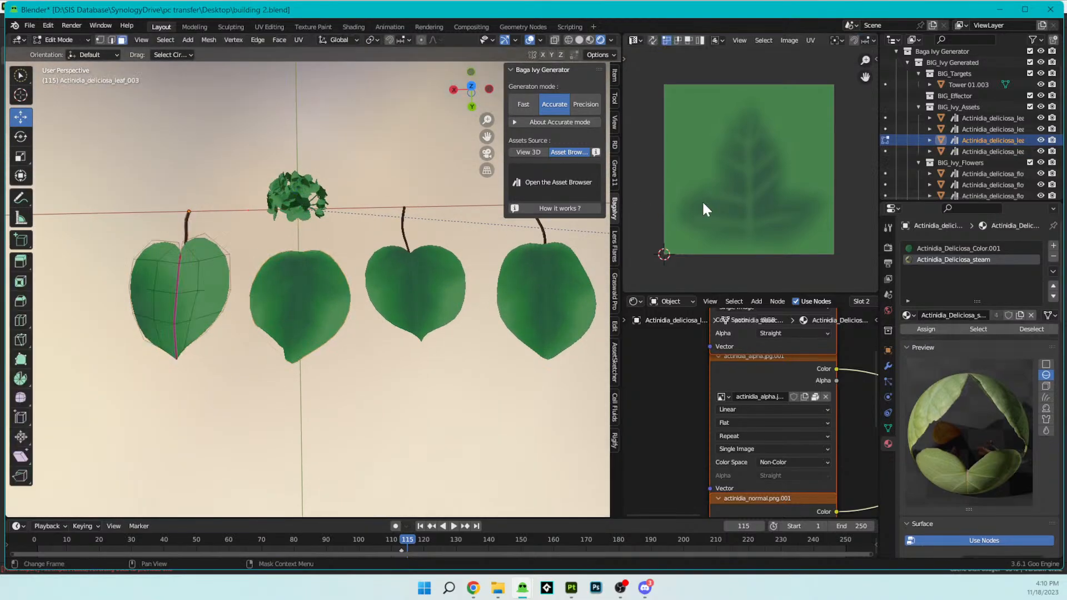
pyautogui.press('a')
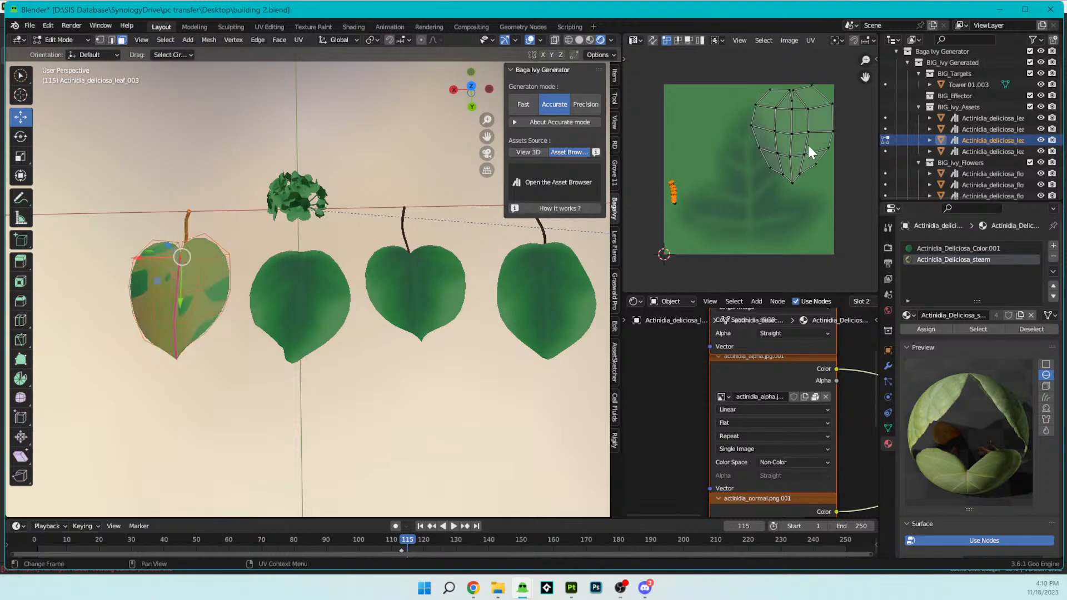
pyautogui.press('a')
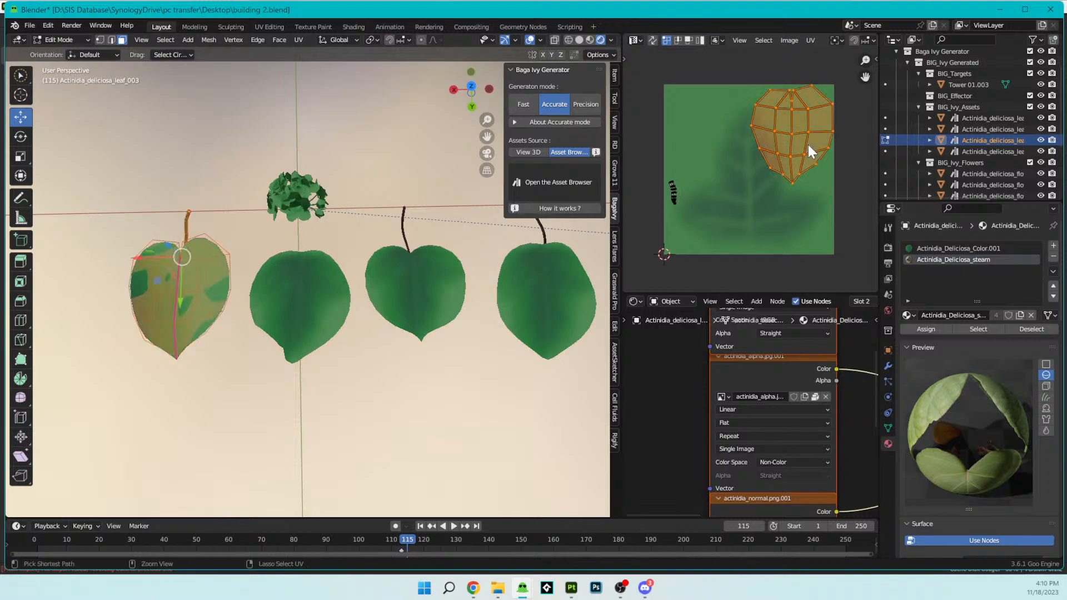
pyautogui.press('r')
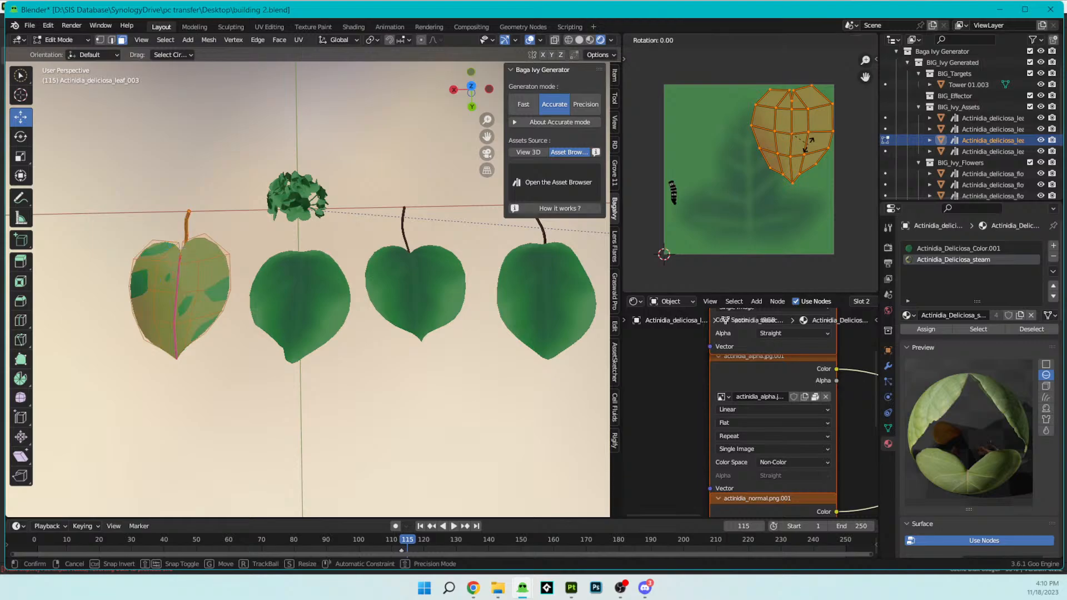
pyautogui.click(809, 146)
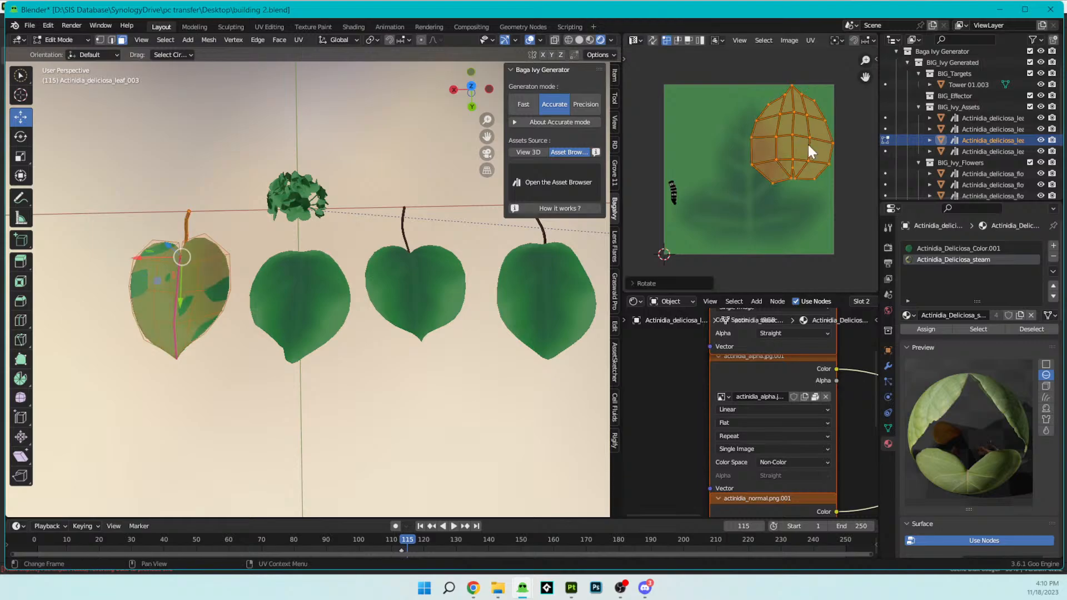
# - Move leaf_003's blade UVs onto the painted ivy leaf, scale them up about 1.4 times, and return to Object Mode
pyautogui.press('g')
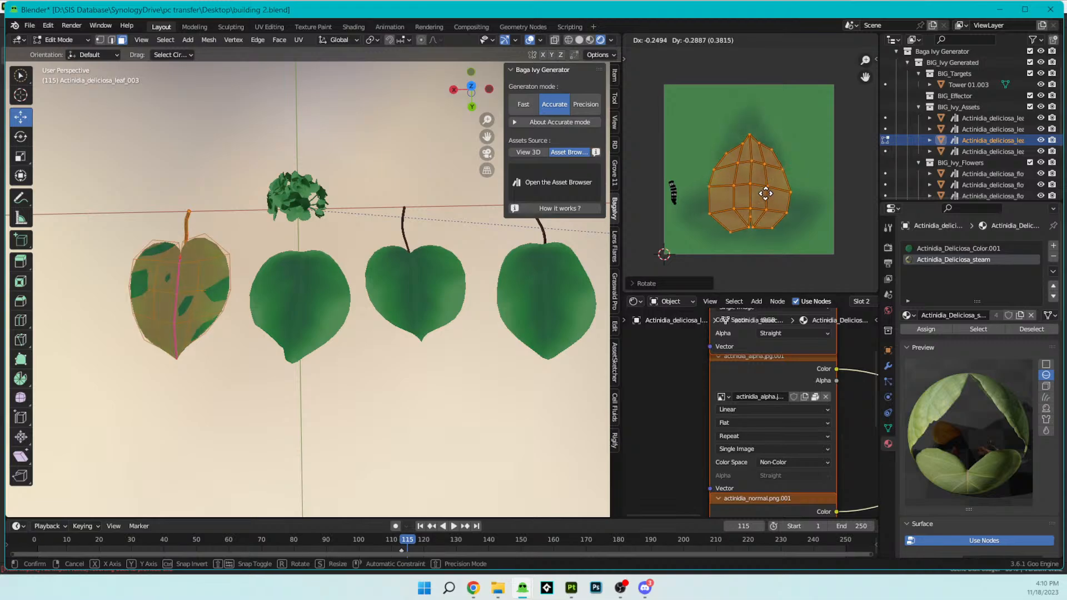
pyautogui.click(767, 193)
pyautogui.press('s')
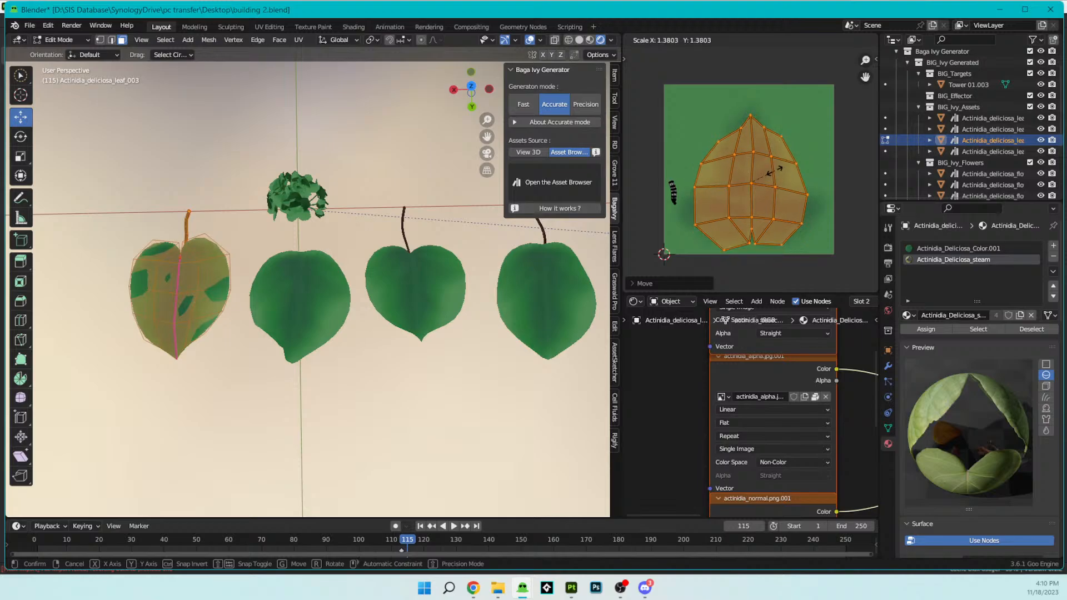
pyautogui.click(775, 170)
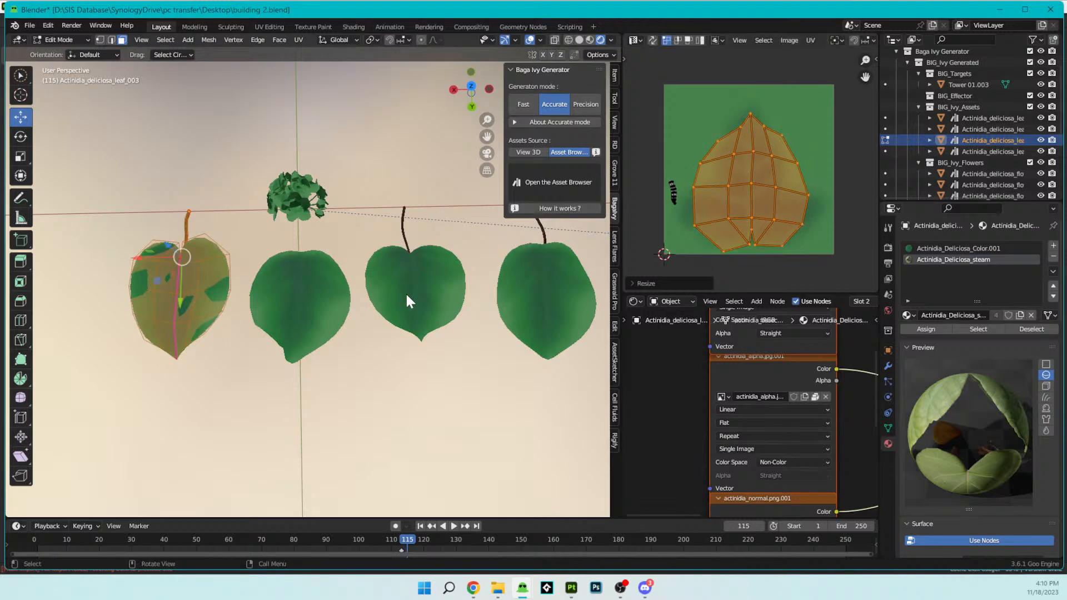
pyautogui.press('Tab')
# - Examine the small leaf cluster near the world origin up close
pyautogui.moveTo(405, 292); pyautogui.dragTo(483, 253, button='middle')
pyautogui.scroll(5, 359, 286)
pyautogui.moveTo(359, 285); pyautogui.dragTo(424, 259, button='middle')
pyautogui.scroll(3, 401, 291)
pyautogui.keyDown('shift'); pyautogui.moveTo(303, 312); pyautogui.dragTo(333, 242, button='middle'); pyautogui.keyUp('shift')
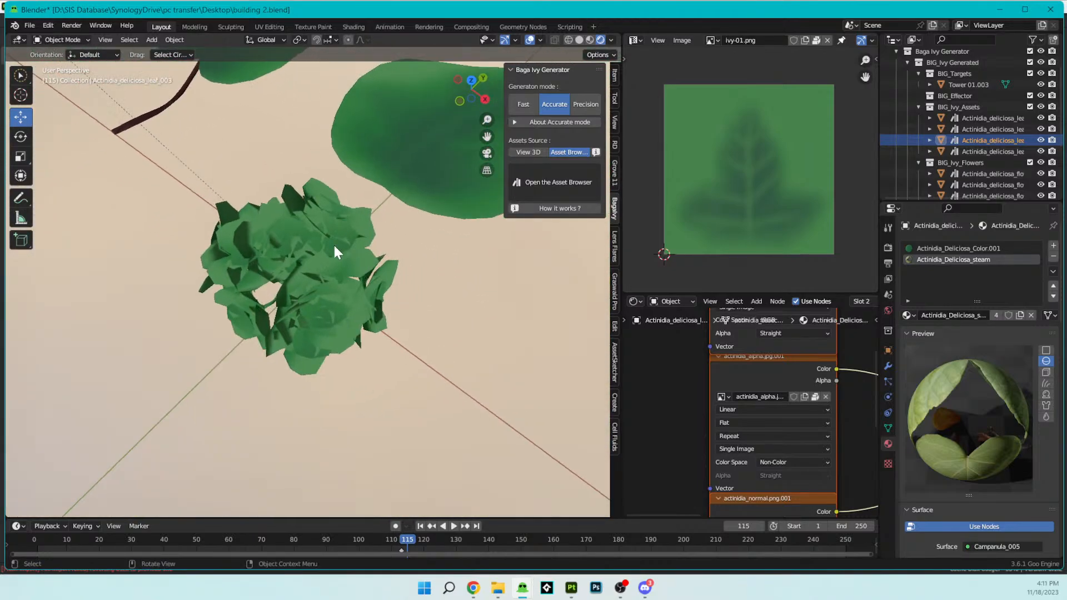
# - Replace all nodes in leaf_003's Actinidia_Deliciosa_steam material with the copied stylized node setup that uses Brick_Base_color.png
pyautogui.click(335, 252)
pyautogui.scroll(-4, 395, 288)
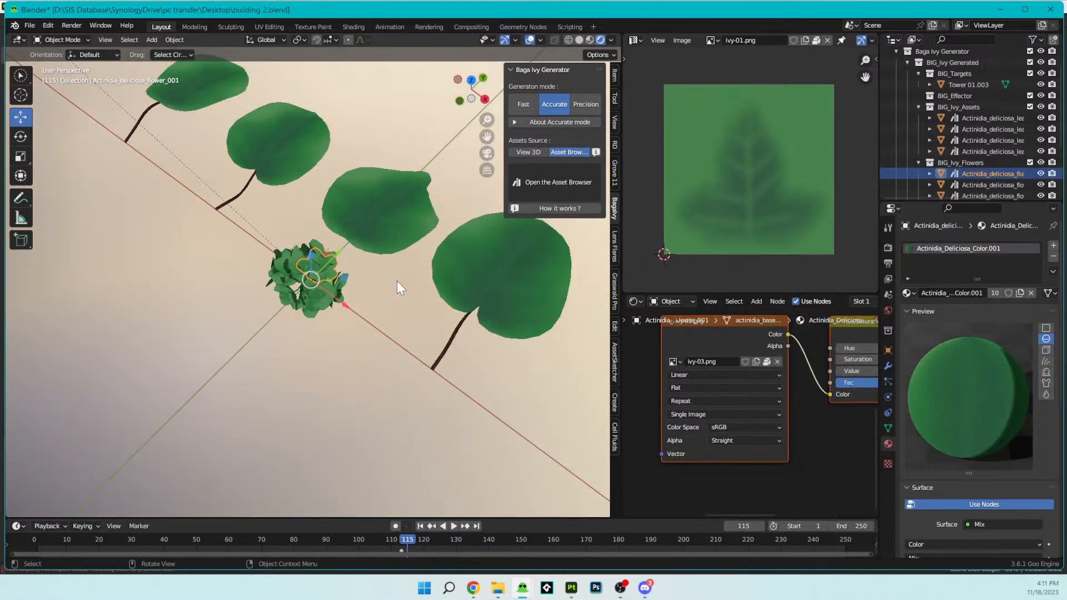
pyautogui.click(458, 338)
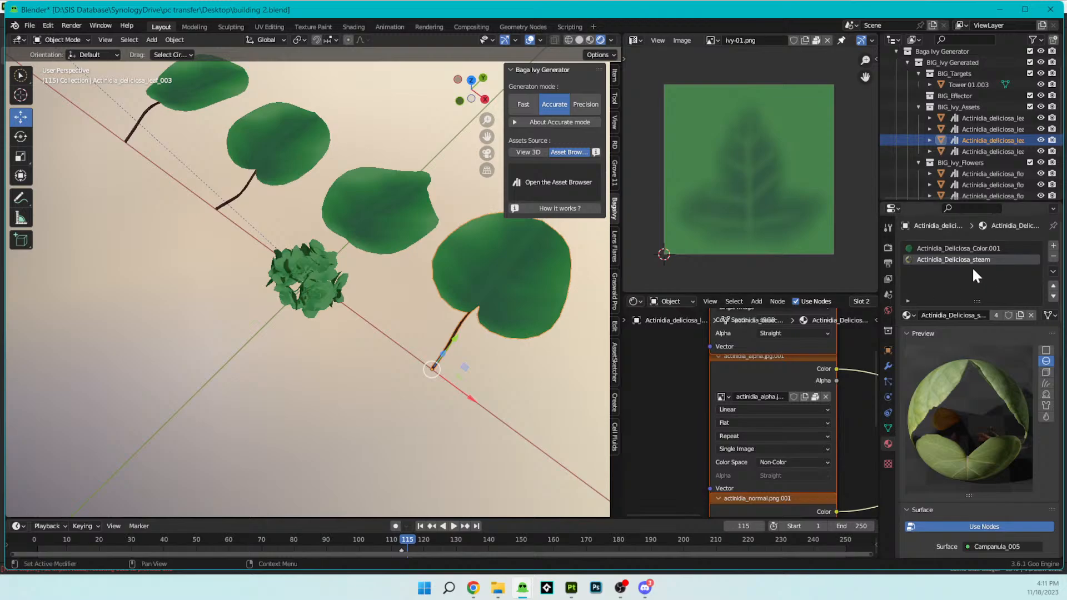
pyautogui.scroll(-6, 802, 389)
pyautogui.moveTo(815, 385); pyautogui.dragTo(705, 391, button='middle')
pyautogui.scroll(-3, 751, 418)
pyautogui.press('x')
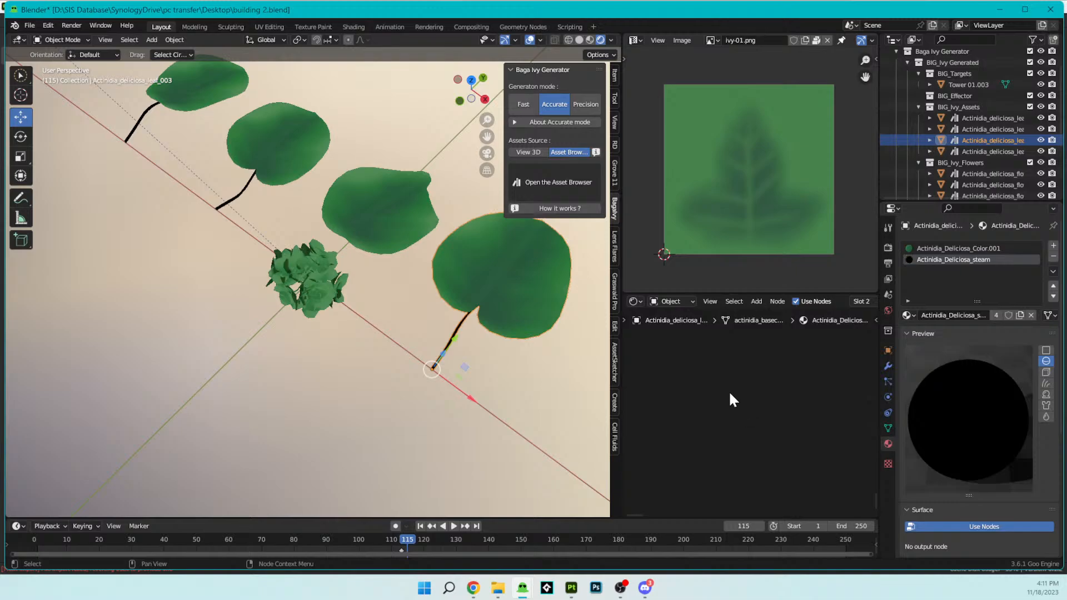
pyautogui.hotkey('ctrl', 'z')
pyautogui.scroll(2, 725, 396)
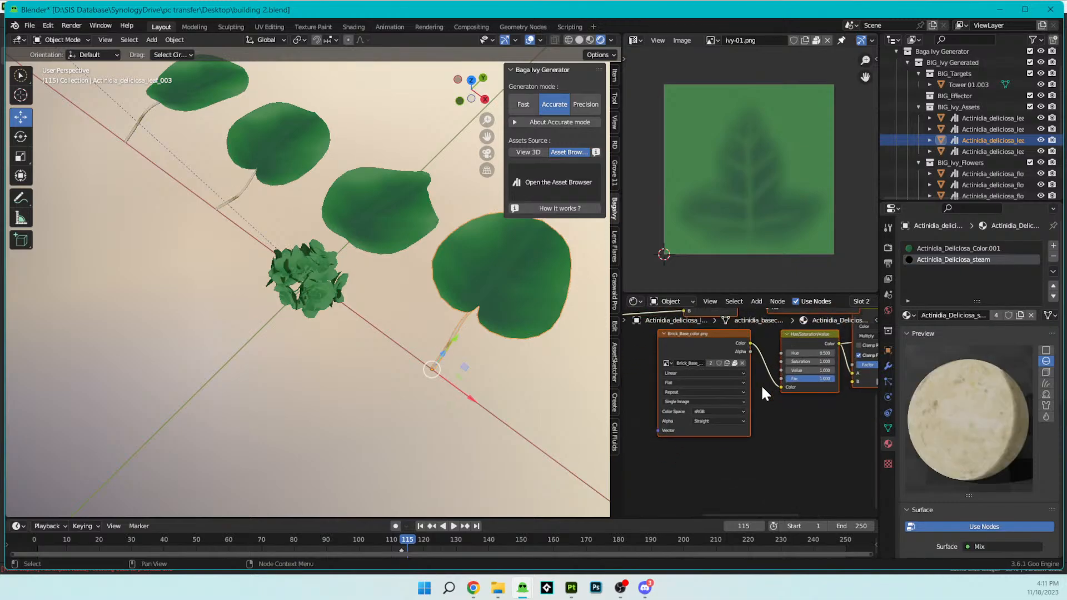
# - Replace the brick image in the stem material's texture node with Anime Trees_trunk1_BaseColor.png from the Desktop folder
pyautogui.scroll(2, 761, 385)
pyautogui.click(768, 374)
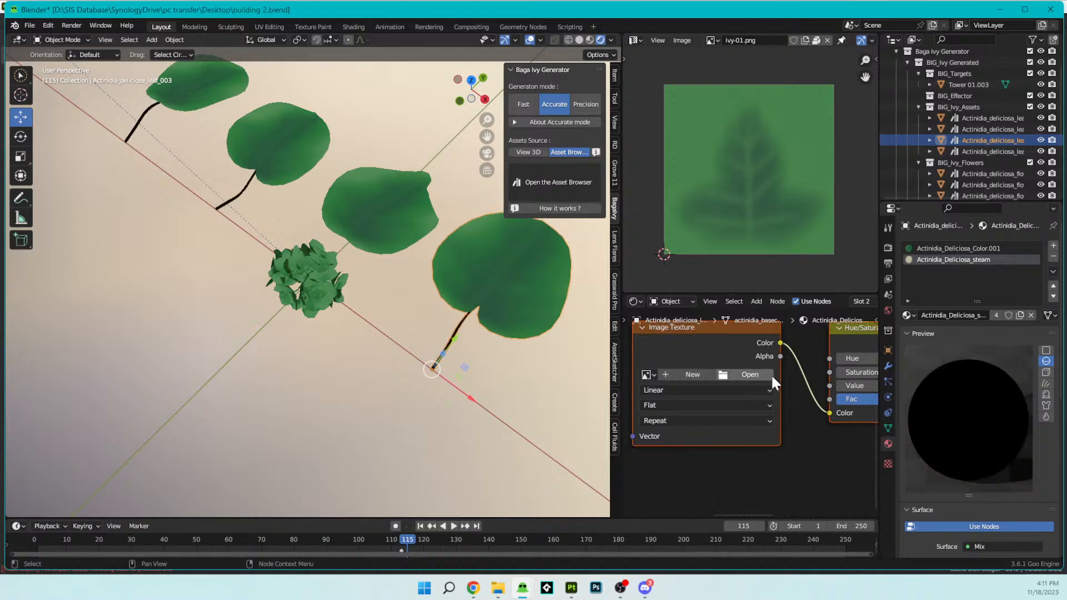
pyautogui.click(765, 375)
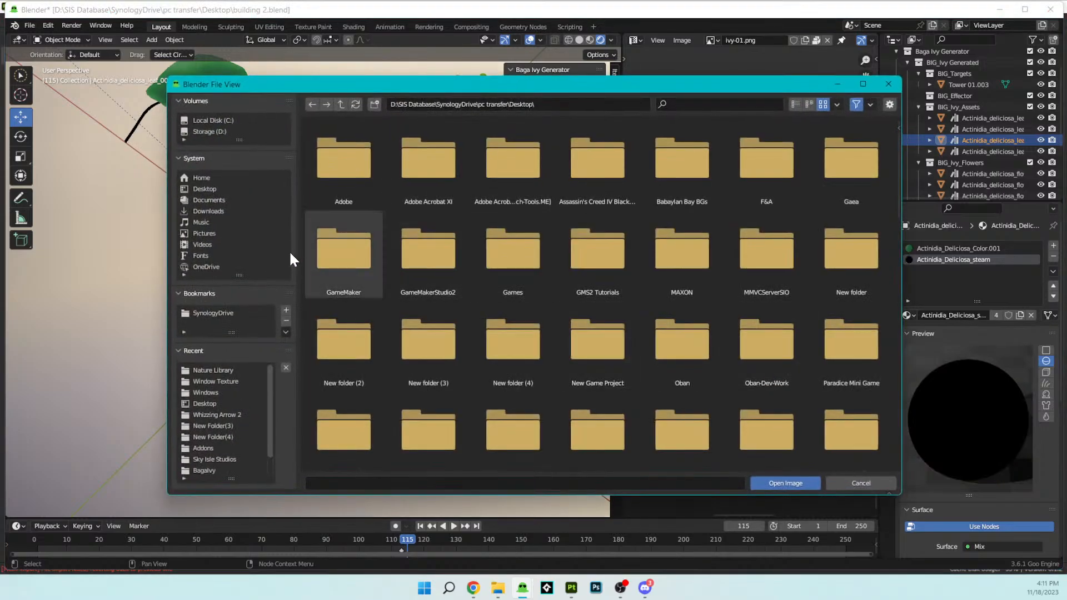
pyautogui.click(222, 190)
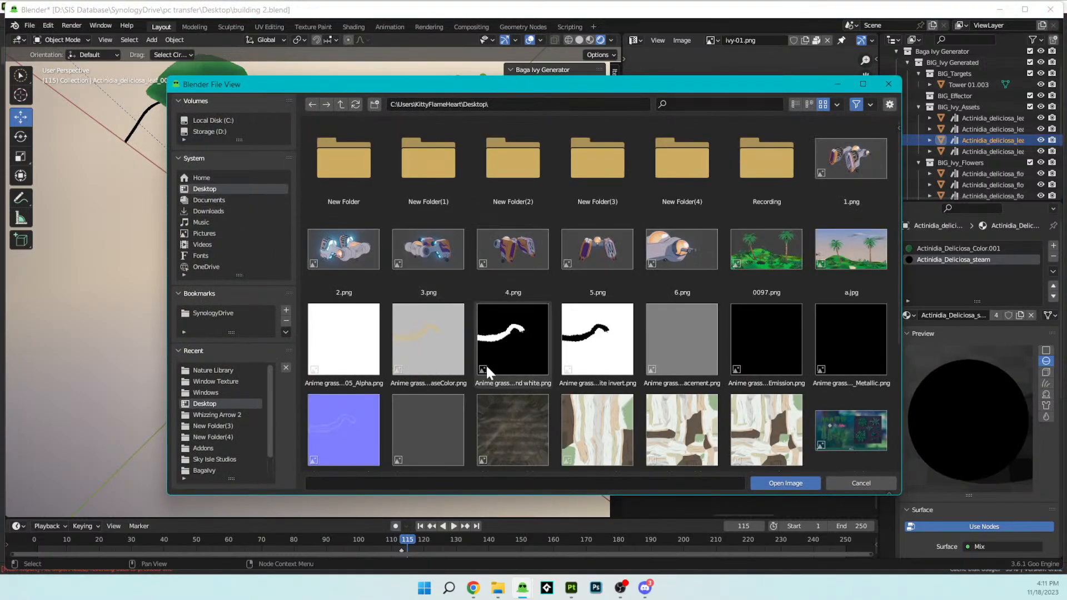
pyautogui.click(498, 410)
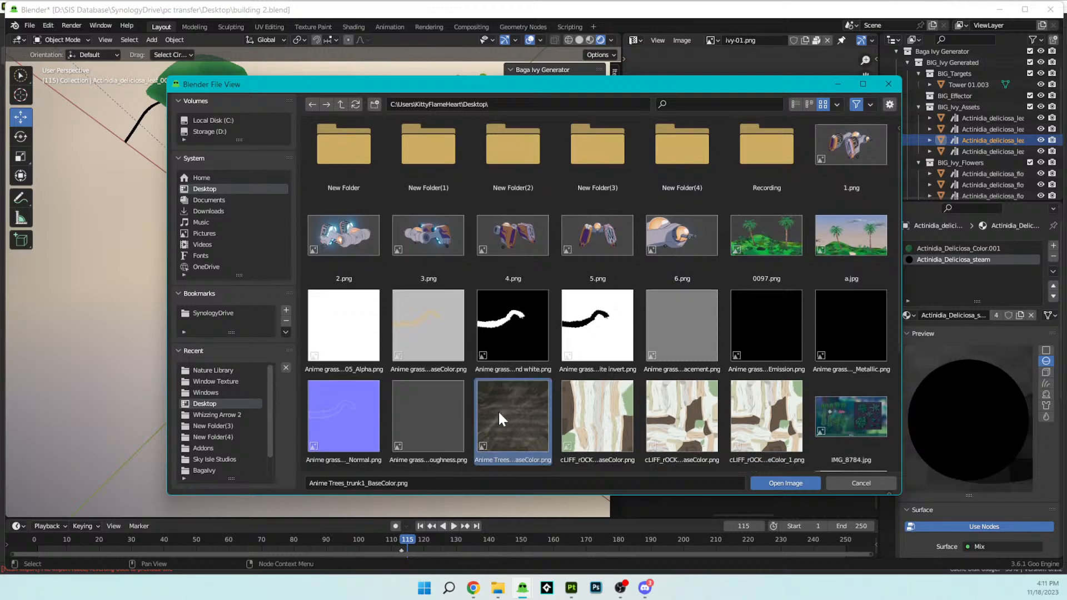
pyautogui.click(794, 485)
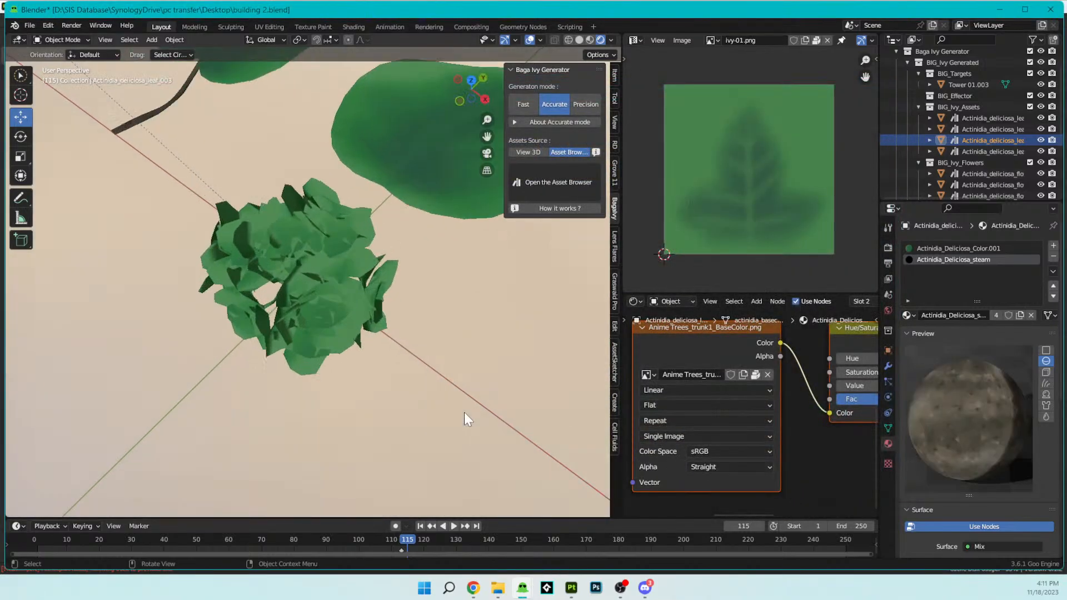
# - Set the Saturation of the stem material's Hue/Saturation/Value node to 2.000 and check the leaf stems up close
pyautogui.moveTo(464, 412); pyautogui.dragTo(395, 366, button='middle')
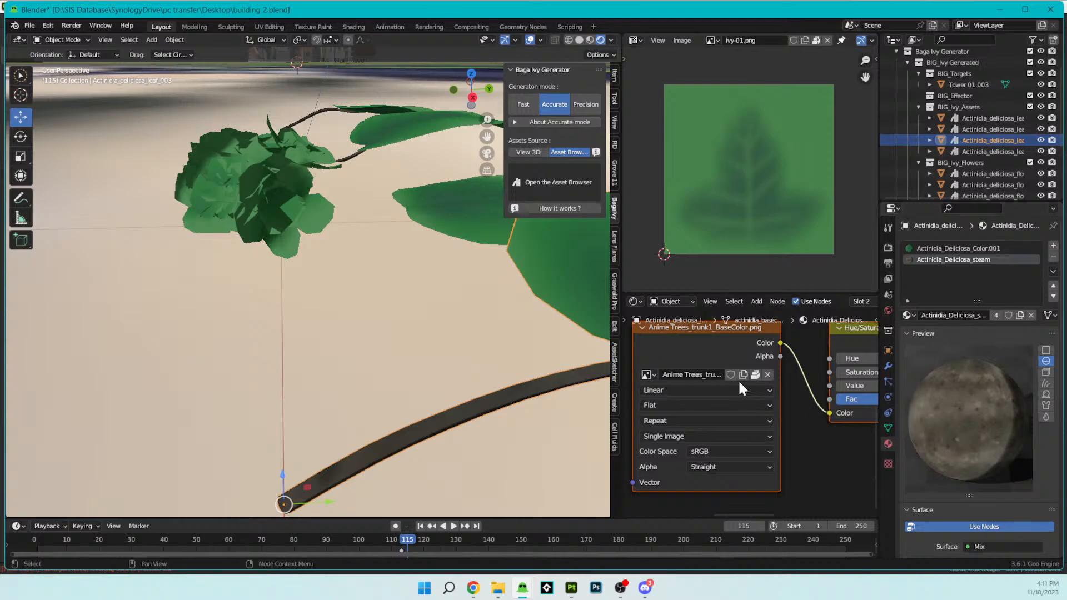
pyautogui.scroll(-2, 778, 398)
pyautogui.moveTo(748, 401); pyautogui.dragTo(754, 418, button='middle')
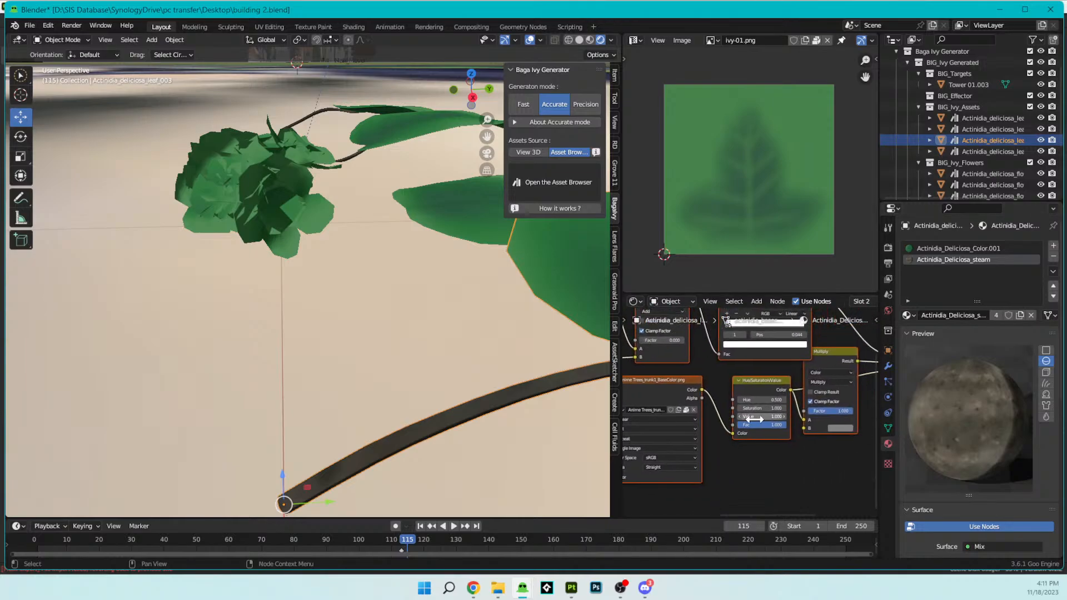
pyautogui.moveTo(756, 415); pyautogui.dragTo(807, 408)
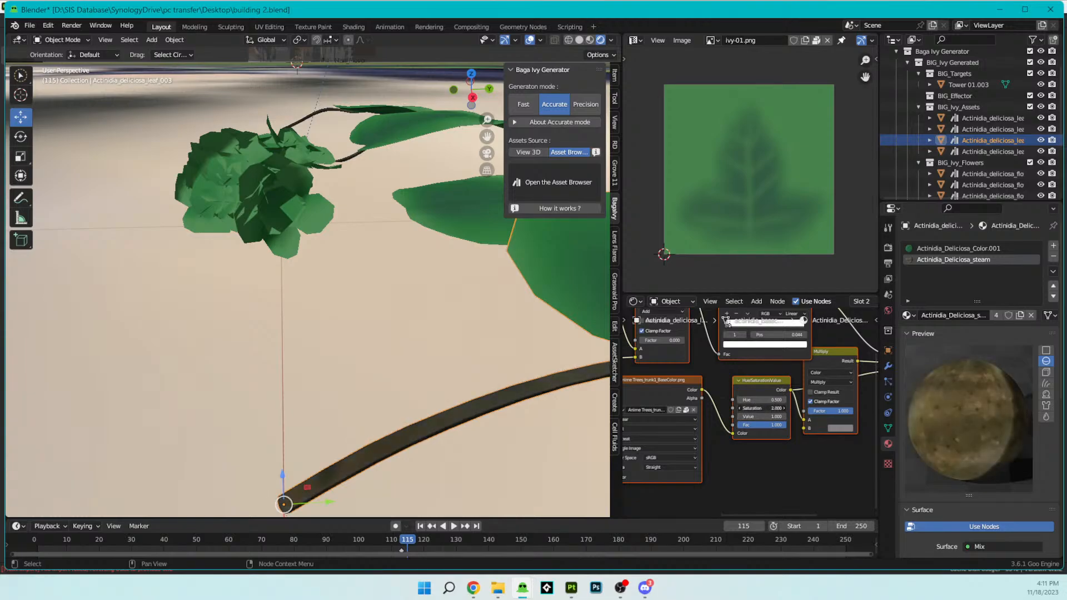
pyautogui.moveTo(469, 375); pyautogui.dragTo(609, 369, button='middle')
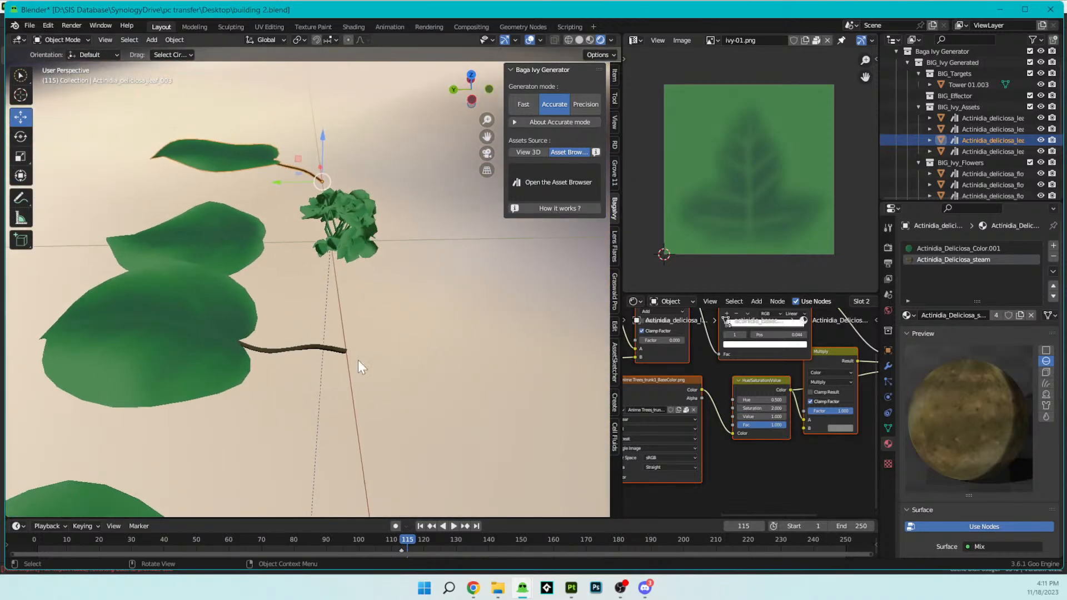
pyautogui.scroll(4, 333, 367)
pyautogui.moveTo(311, 375); pyautogui.dragTo(440, 426, button='middle')
pyautogui.scroll(-3, 342, 360)
pyautogui.scroll(-2, 372, 377)
pyautogui.scroll(-2, 370, 383)
# - Examine Actinidia_deliciosa_flower_004's material nodes and its UV islands in Edit Mode, and return to Object Mode
pyautogui.click(307, 244)
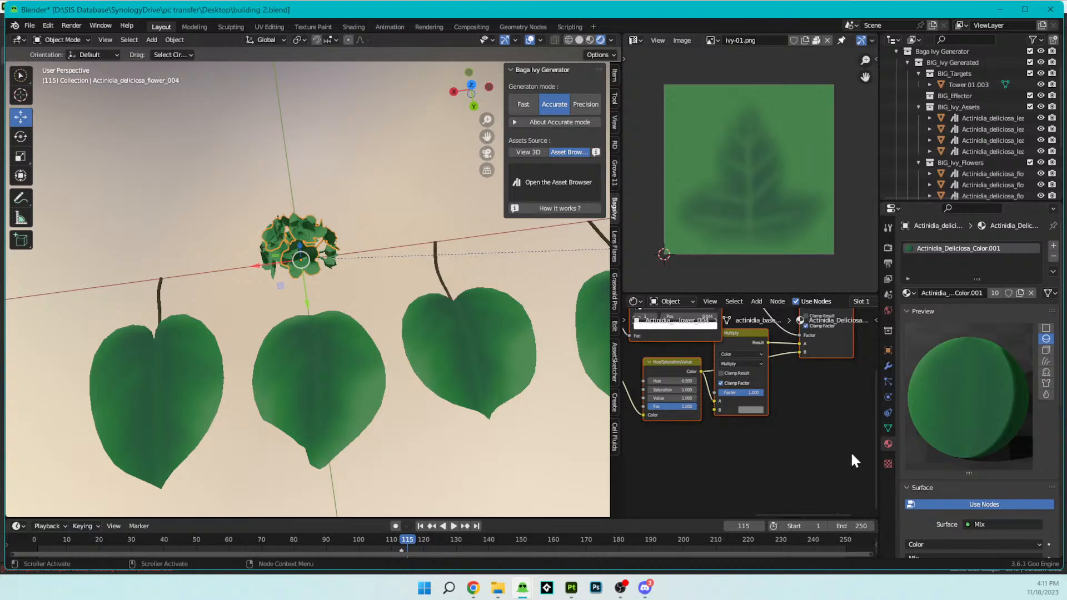
pyautogui.press('Home')
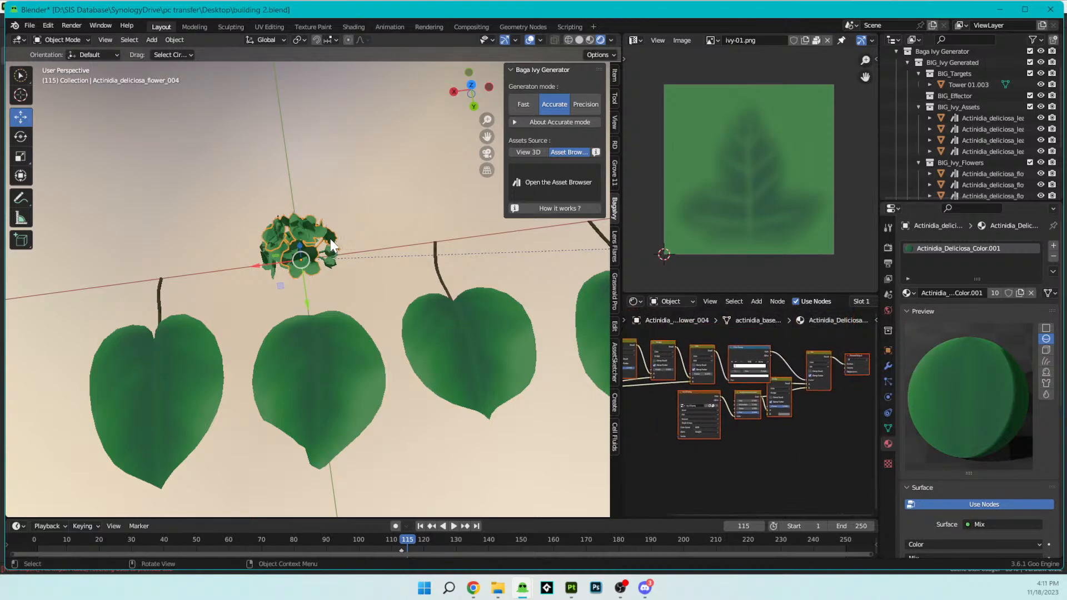
pyautogui.scroll(-2, 750, 396)
pyautogui.moveTo(727, 394)
pyautogui.mouseDown(button='middle')
pyautogui.moveTo(786, 388)
pyautogui.moveTo(721, 412)
pyautogui.mouseUp(button='middle')
pyautogui.scroll(5, 754, 417)
pyautogui.scroll(4, 348, 243)
pyautogui.moveTo(348, 242); pyautogui.dragTo(373, 282, button='middle')
pyautogui.scroll(2, 341, 234)
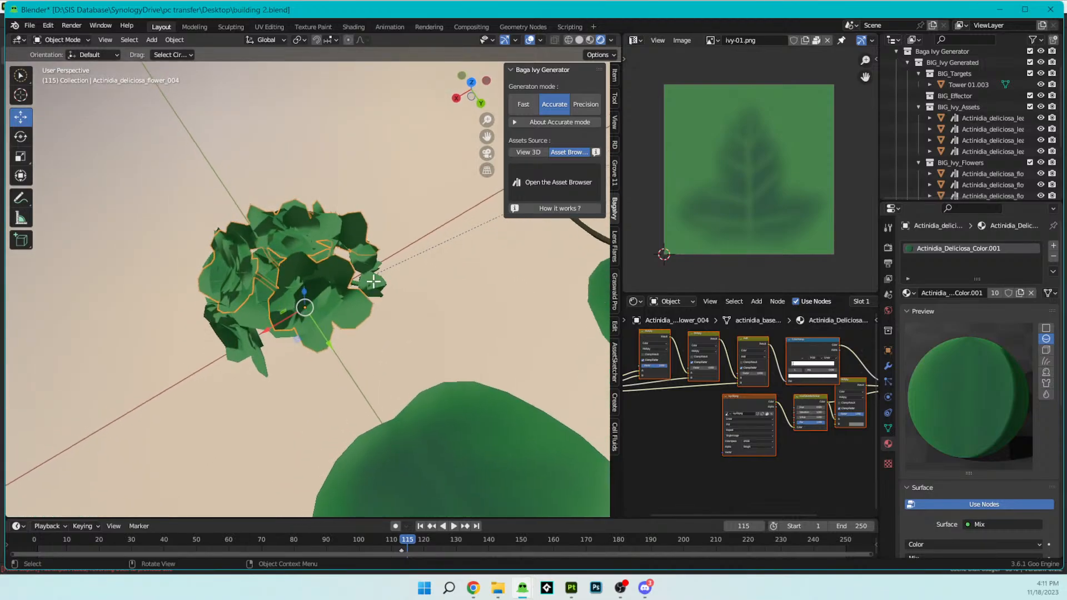
pyautogui.press('Tab')
pyautogui.press('a')
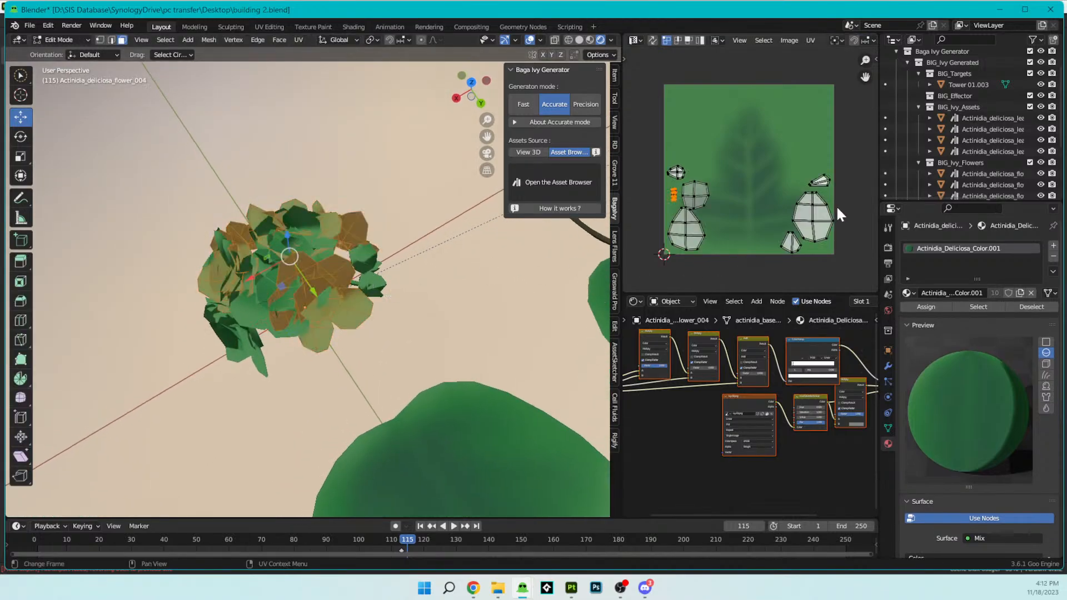
pyautogui.moveTo(644, 136); pyautogui.dragTo(722, 265)
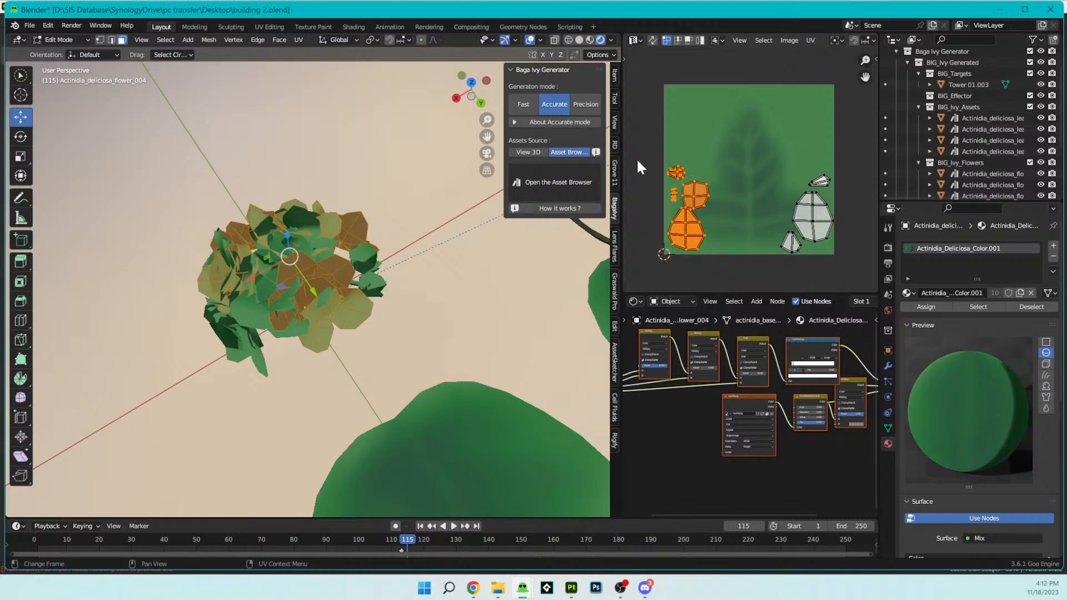
pyautogui.scroll(4, 272, 264)
pyautogui.moveTo(274, 267); pyautogui.dragTo(333, 259, button='middle')
pyautogui.press('Tab')
# - Examine the ivy growing on the castle tower, both up close and from further away
pyautogui.scroll(-6, 367, 288)
pyautogui.scroll(-10, 333, 260)
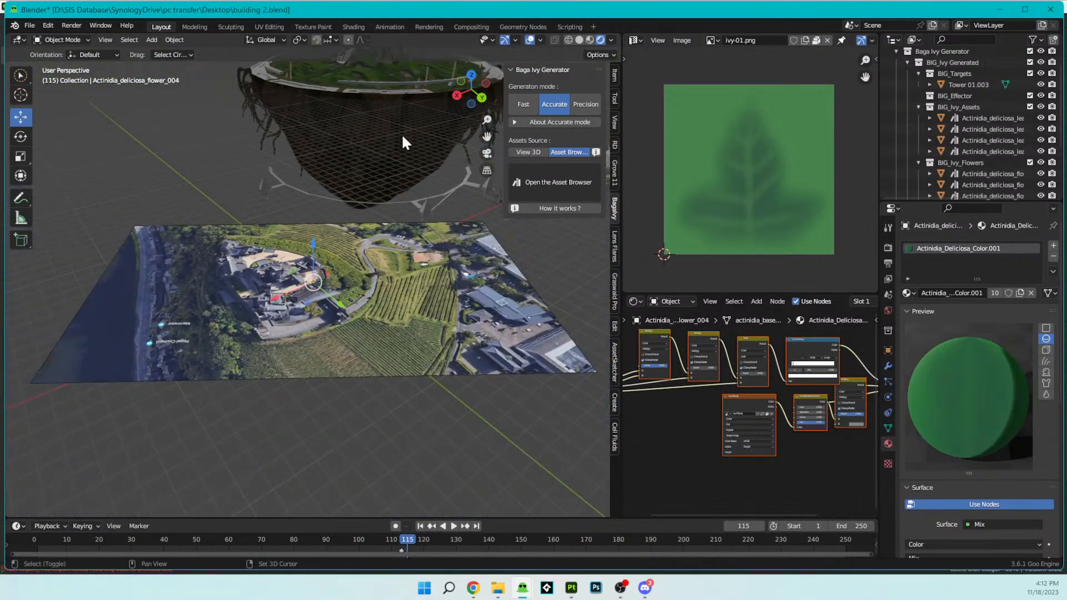
pyautogui.moveTo(403, 139); pyautogui.dragTo(269, 245, button='middle')
pyautogui.moveTo(478, 451); pyautogui.dragTo(391, 271, button='middle')
pyautogui.keyDown('shift'); pyautogui.moveTo(330, 353); pyautogui.dragTo(347, 311, button='middle'); pyautogui.keyUp('shift')
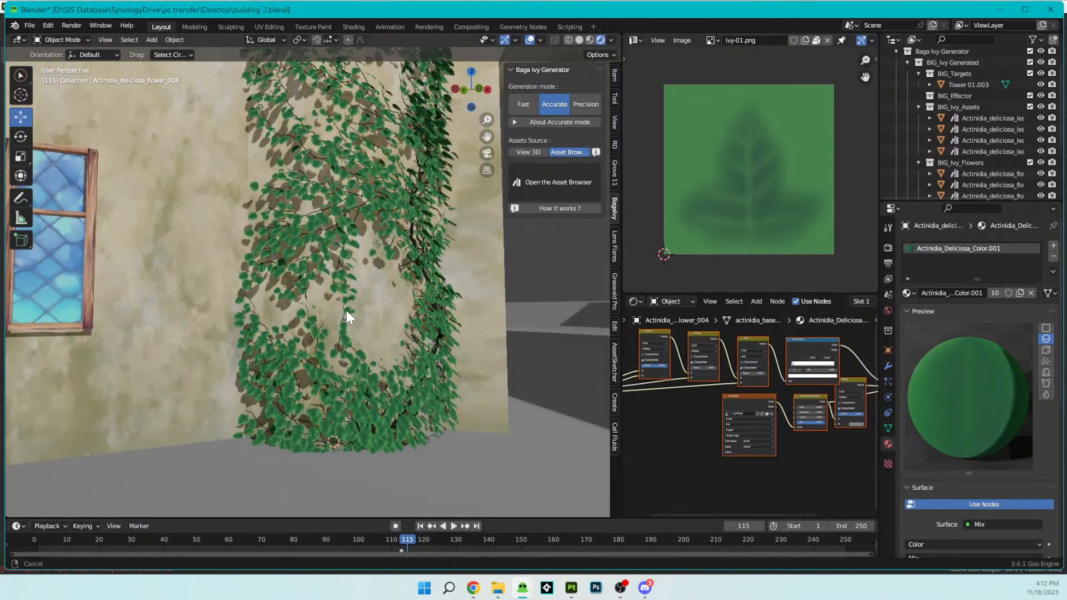
pyautogui.scroll(2, 349, 315)
pyautogui.keyDown('shift'); pyautogui.moveTo(389, 339); pyautogui.dragTo(357, 350, button='middle'); pyautogui.keyUp('shift')
pyautogui.scroll(-8, 365, 361)
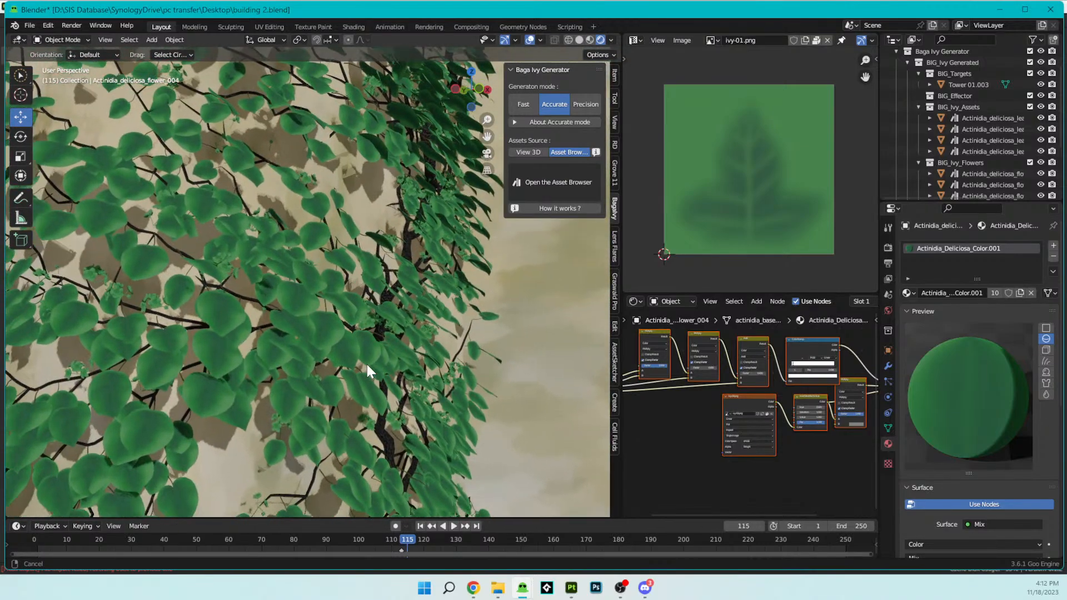
pyautogui.scroll(4, 373, 334)
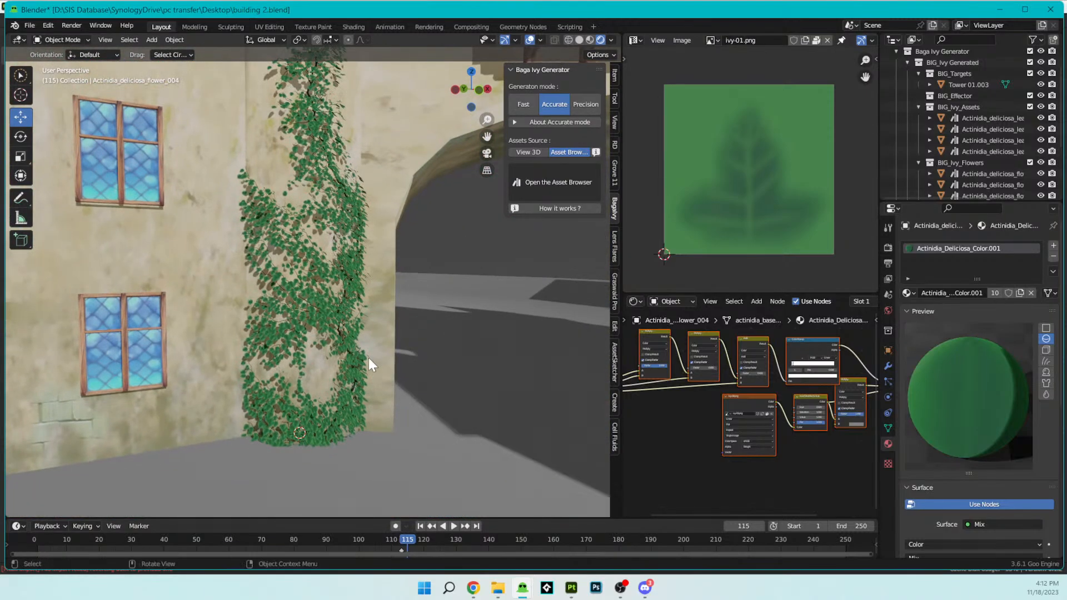
# - Select the tower's ivy and delete all nodes of its BIG_Ivy_Bark material
pyautogui.click(342, 334)
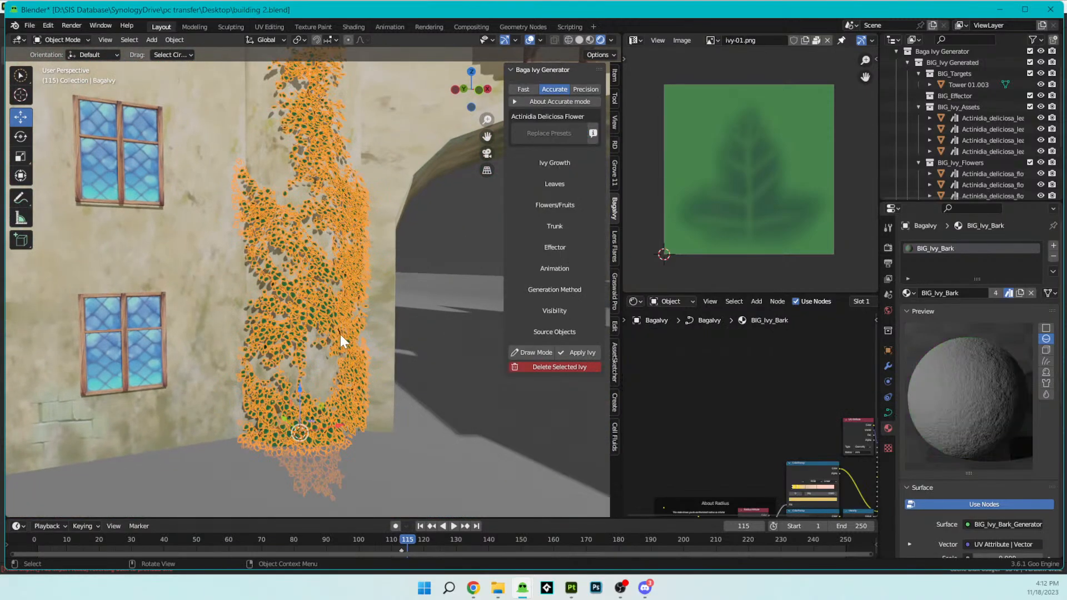
pyautogui.scroll(-5, 693, 421)
pyautogui.moveTo(692, 421); pyautogui.dragTo(860, 363, button='middle')
pyautogui.press('a')
pyautogui.press('x')
# - Find and select Actinidia_deliciosa_leaf_001 and copy all nodes of its Actinidia_Deliciosa_steam material
pyautogui.scroll(12, 474, 375)
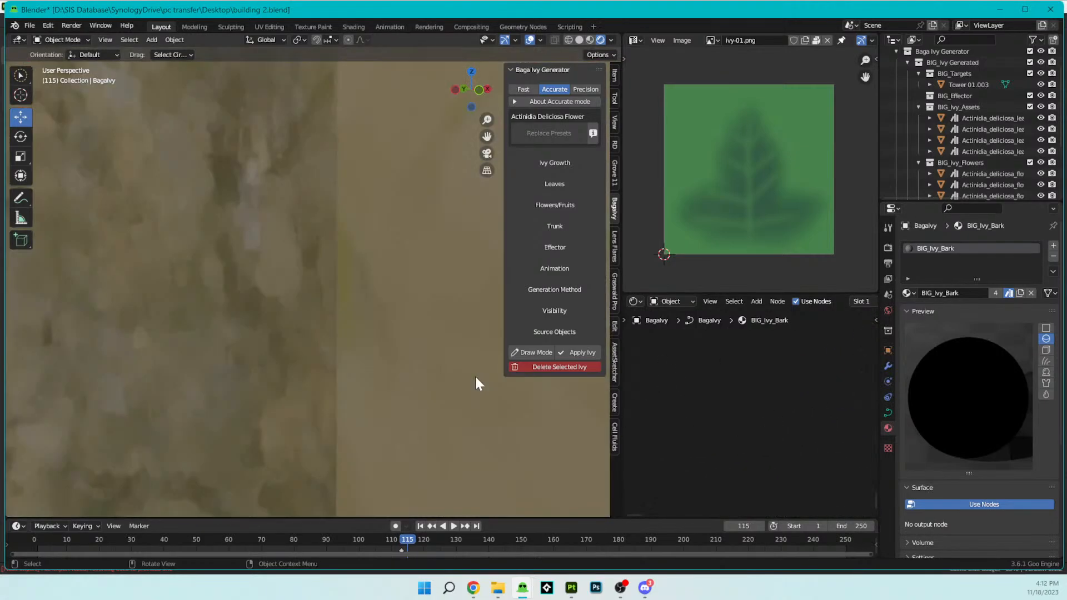
pyautogui.scroll(-2, 475, 376)
pyautogui.scroll(-10, 475, 376)
pyautogui.moveTo(452, 374); pyautogui.dragTo(281, 470, button='middle')
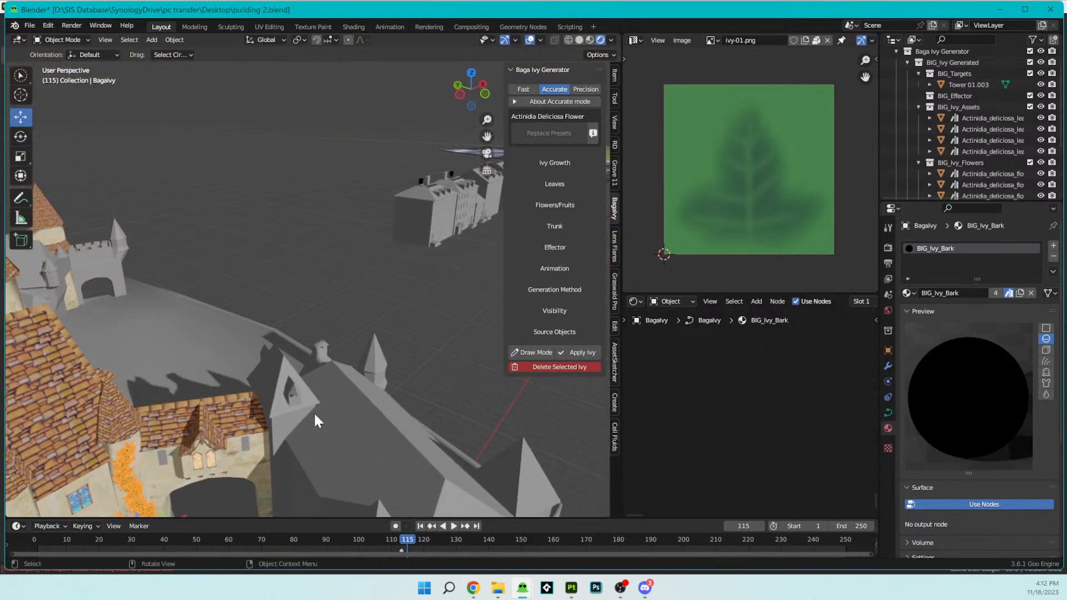
pyautogui.scroll(-5, 314, 412)
pyautogui.keyDown('shift'); pyautogui.moveTo(391, 319); pyautogui.dragTo(295, 394, button='middle'); pyautogui.keyUp('shift')
pyautogui.scroll(-3, 295, 394)
pyautogui.moveTo(422, 270); pyautogui.dragTo(371, 282, button='middle')
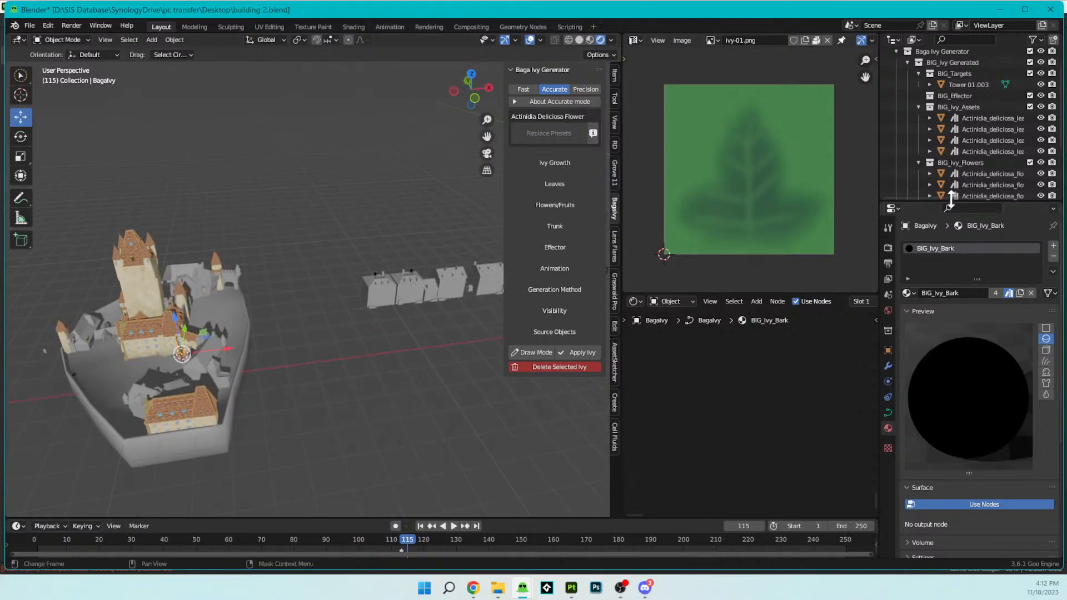
pyautogui.click(992, 119)
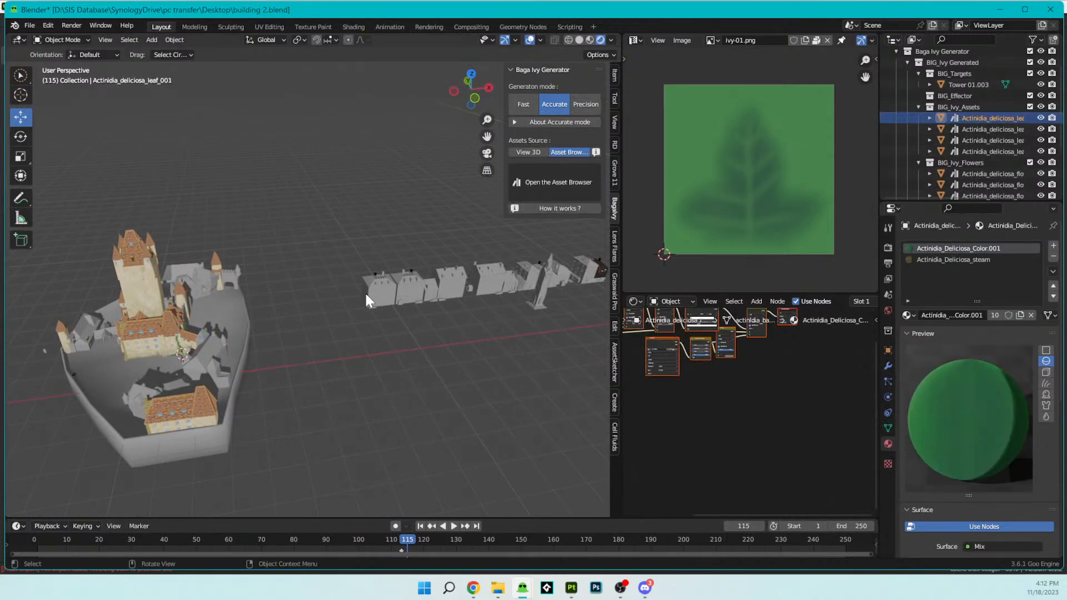
pyautogui.press('.')
pyautogui.press('Escape')
pyautogui.press('KP_Decimal')
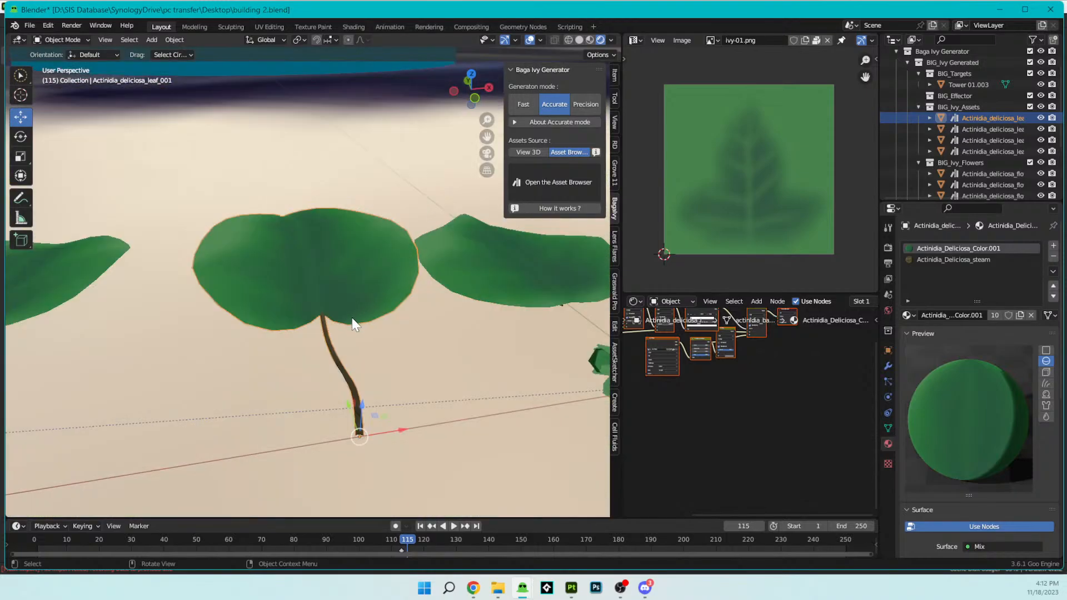
pyautogui.press('Home')
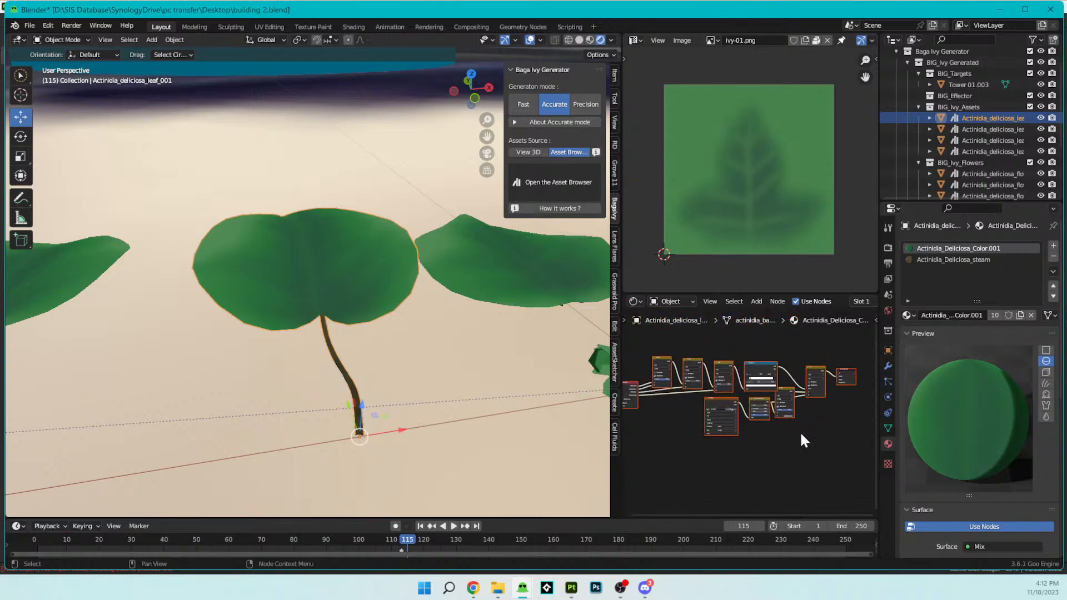
pyautogui.click(919, 259)
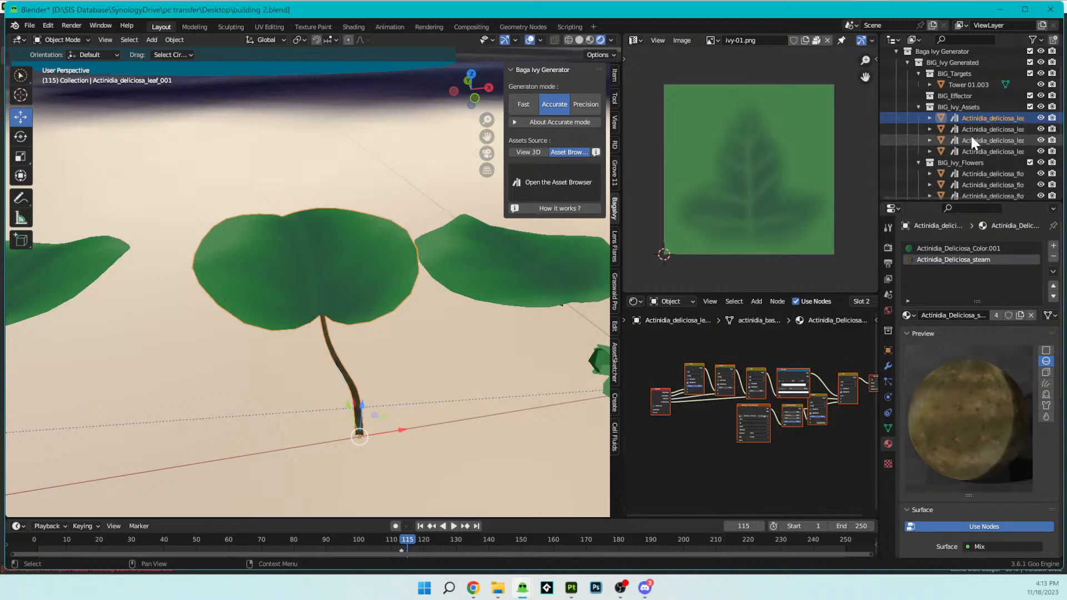
# - Paste the copied stem nodes into the BIG_Ivy_Bark material of the tower's ivy, ending in Object Mode
pyautogui.scroll(-4, 433, 165)
pyautogui.scroll(-10, 433, 165)
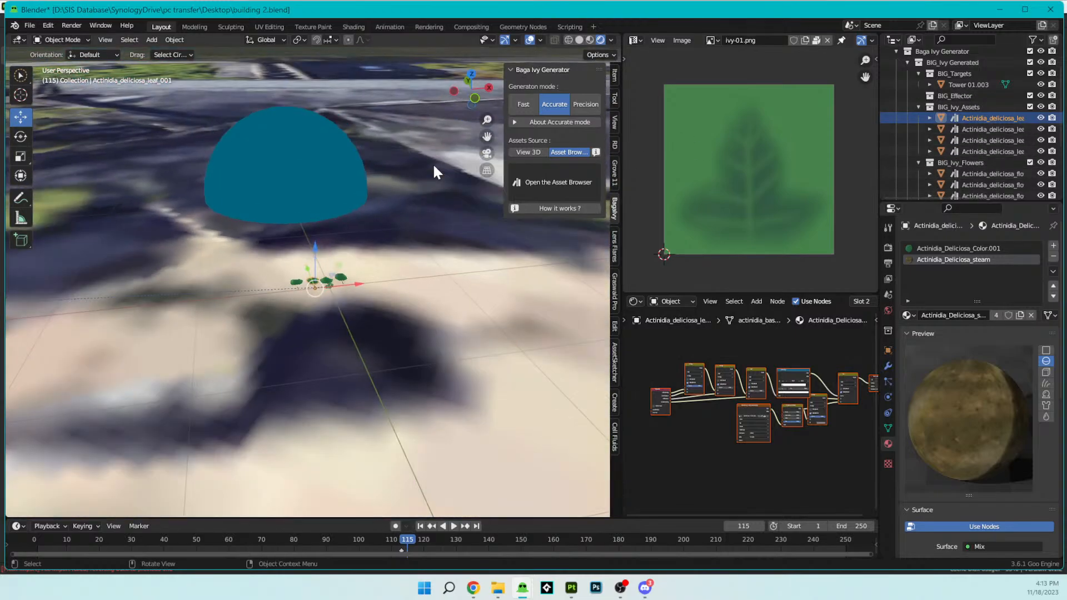
pyautogui.moveTo(431, 164); pyautogui.dragTo(290, 143, button='middle')
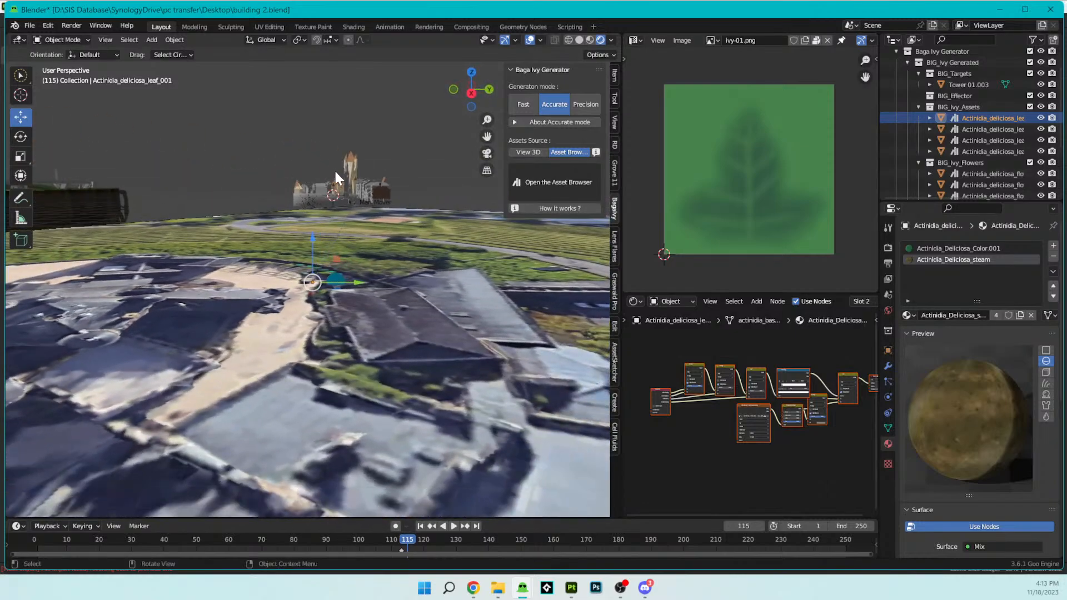
pyautogui.click(351, 183)
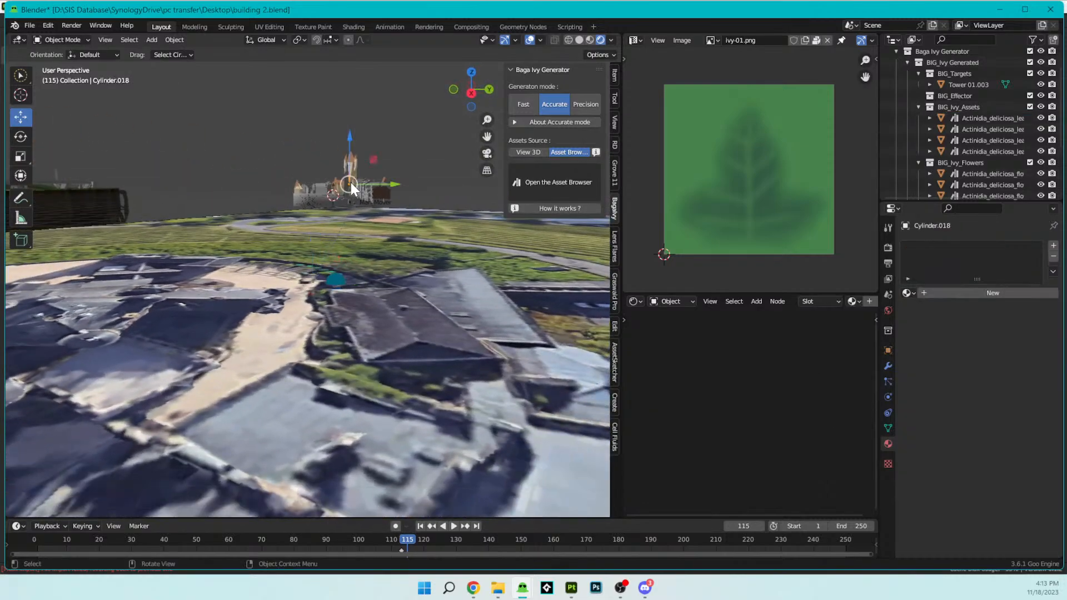
pyautogui.press('KP_Decimal')
pyautogui.moveTo(351, 182); pyautogui.dragTo(528, 183, button='middle')
pyautogui.scroll(-11, 432, 210)
pyautogui.moveTo(434, 211); pyautogui.dragTo(342, 217, button='middle')
pyautogui.click(179, 228)
pyautogui.press('KP_Decimal')
pyautogui.scroll(5, 306, 268)
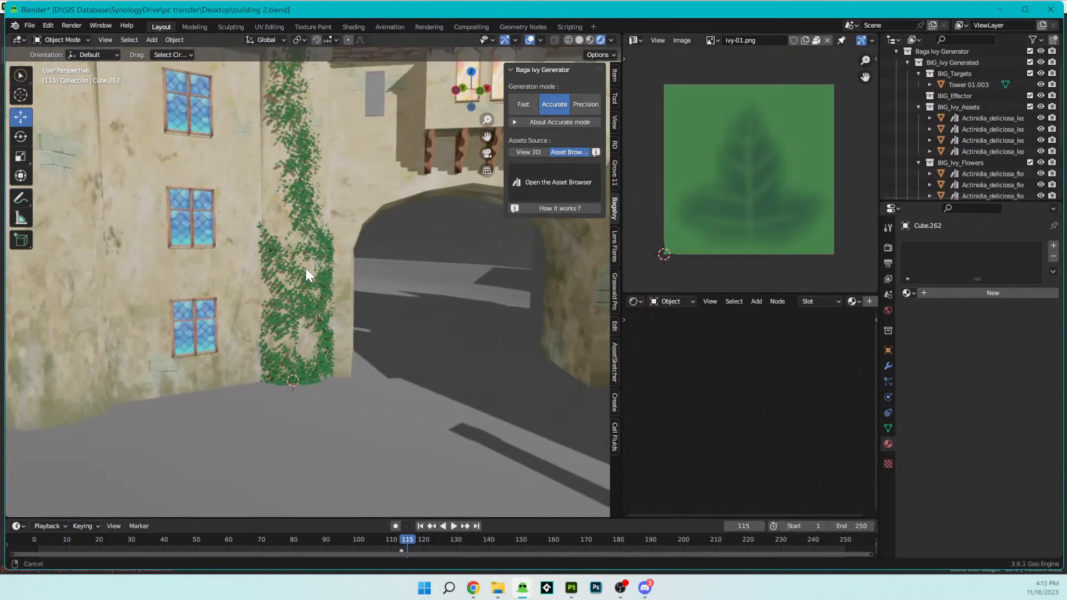
pyautogui.scroll(2, 313, 278)
pyautogui.click(342, 316)
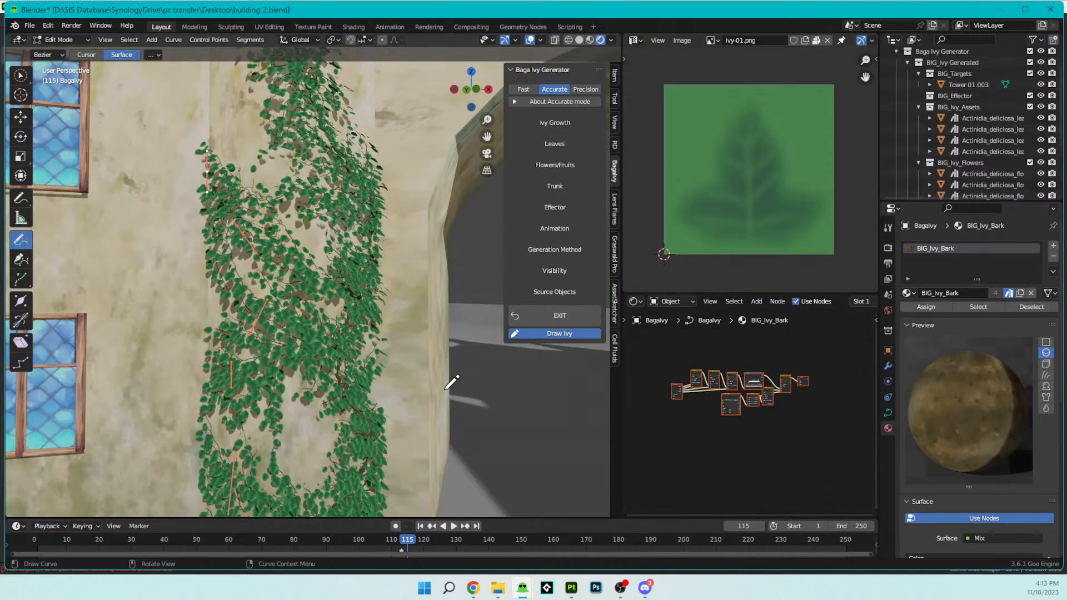
pyautogui.scroll(1, 445, 390)
pyautogui.press('Tab')
# - Examine the retextured ivy trunk, branches and leaves on the tower up close
pyautogui.scroll(5, 444, 390)
pyautogui.moveTo(444, 390); pyautogui.dragTo(399, 370, button='middle')
pyautogui.moveTo(431, 443); pyautogui.dragTo(427, 262, button='middle')
pyautogui.scroll(5, 427, 262)
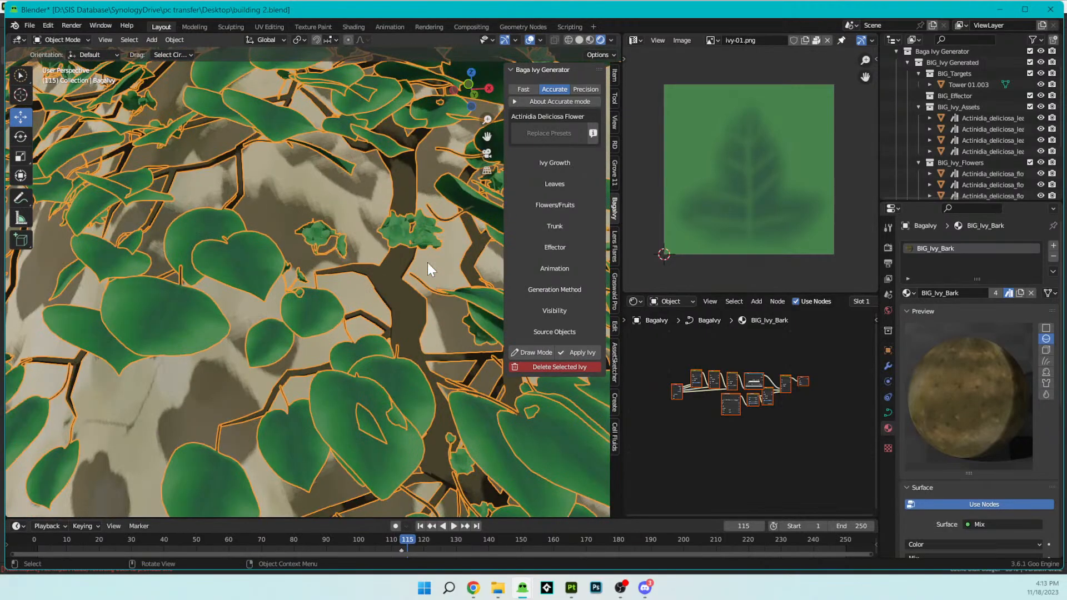
# - Set the Value of the Hue/Saturation/Value node to 0.8 in the ivy's BIG_Ivy_Bark material
pyautogui.scroll(7, 759, 422)
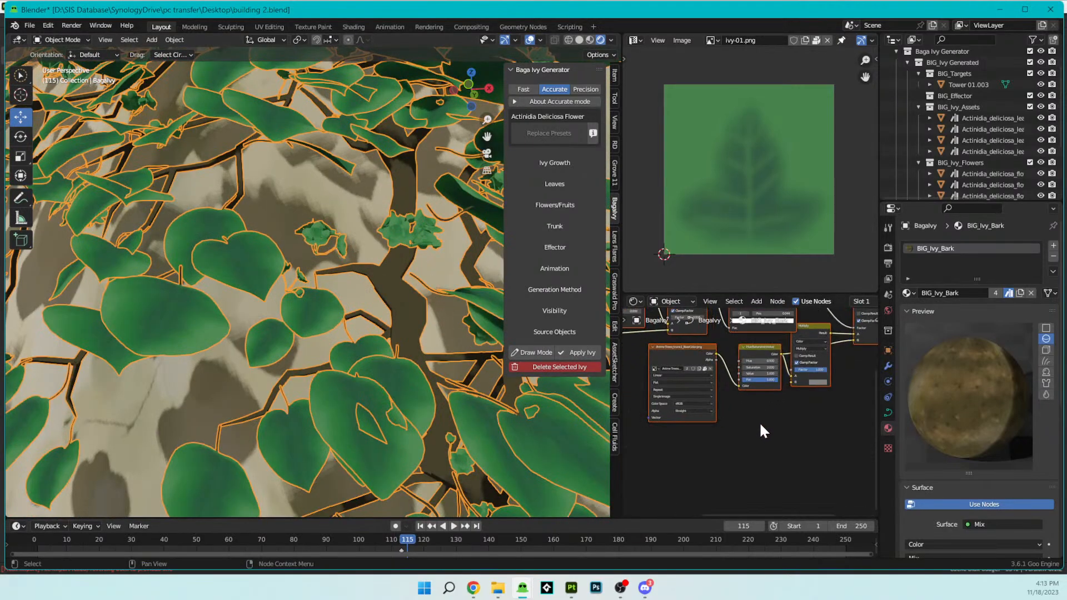
pyautogui.moveTo(769, 385); pyautogui.dragTo(758, 429, button='middle')
pyautogui.scroll(1, 767, 428)
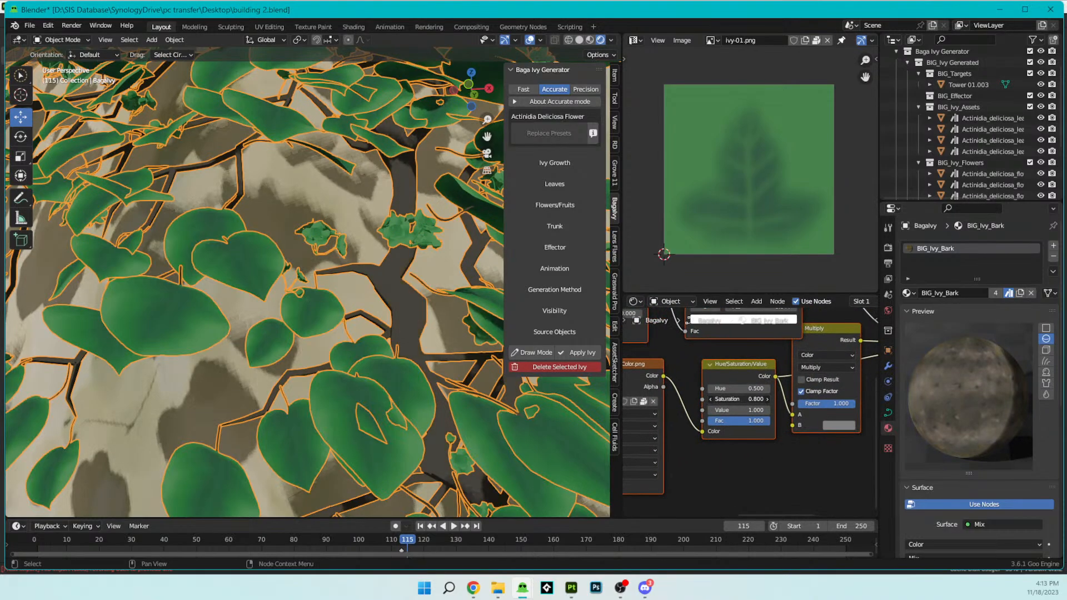
pyautogui.moveTo(738, 410); pyautogui.dragTo(713, 410)
pyautogui.scroll(-8, 300, 382)
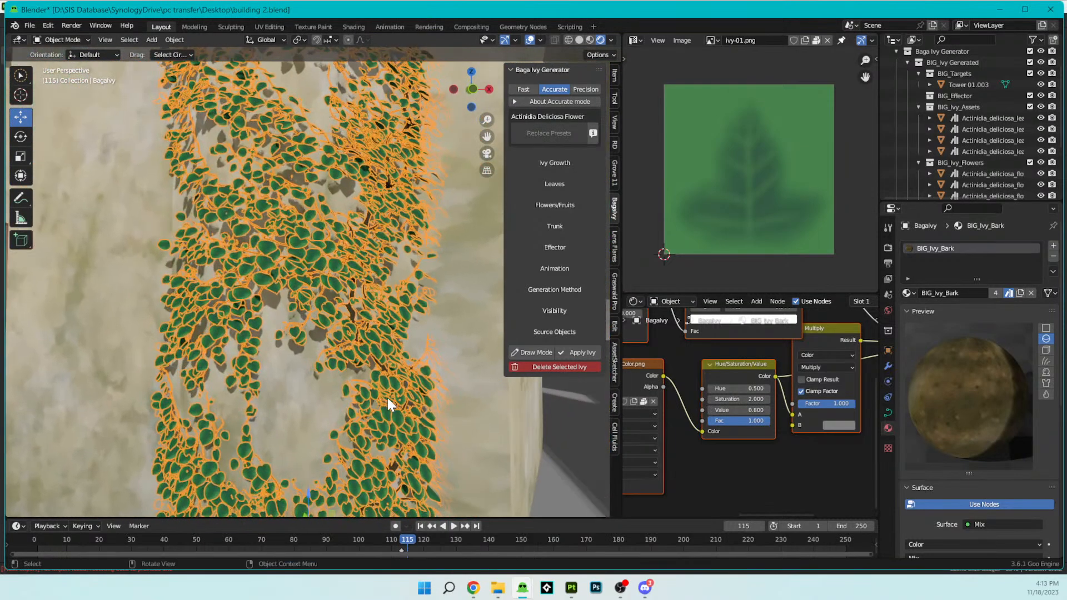
# - Deselect the ivy and examine its bark, leaves and flowers on the tower up close and from several angles
pyautogui.scroll(-7, 389, 397)
pyautogui.click(484, 286)
pyautogui.scroll(6, 434, 326)
pyautogui.moveTo(431, 340); pyautogui.dragTo(483, 337, button='middle')
pyautogui.scroll(-3, 481, 338)
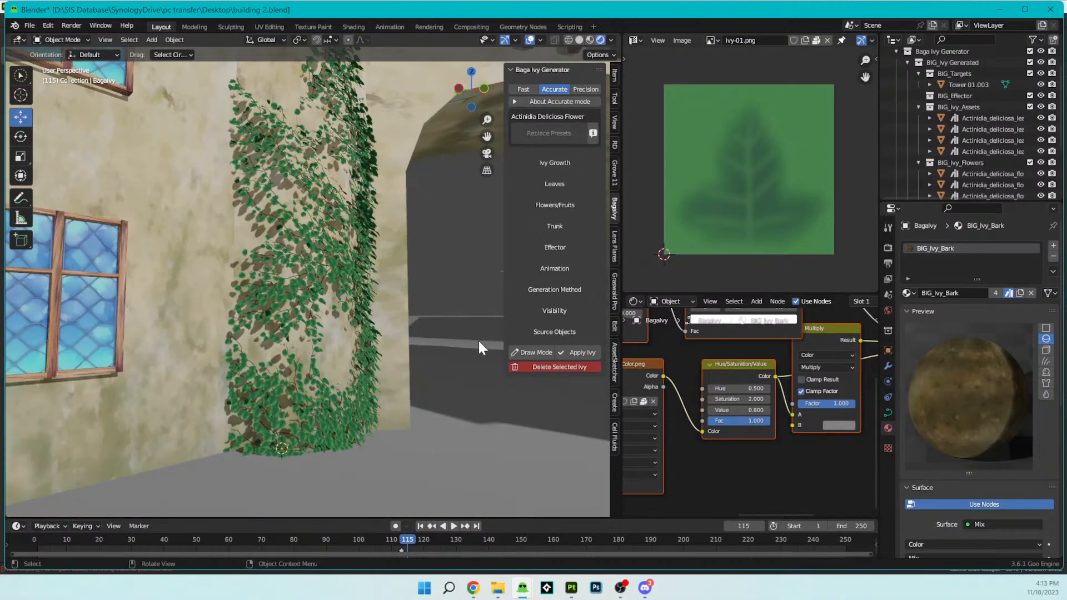
pyautogui.scroll(10, 408, 339)
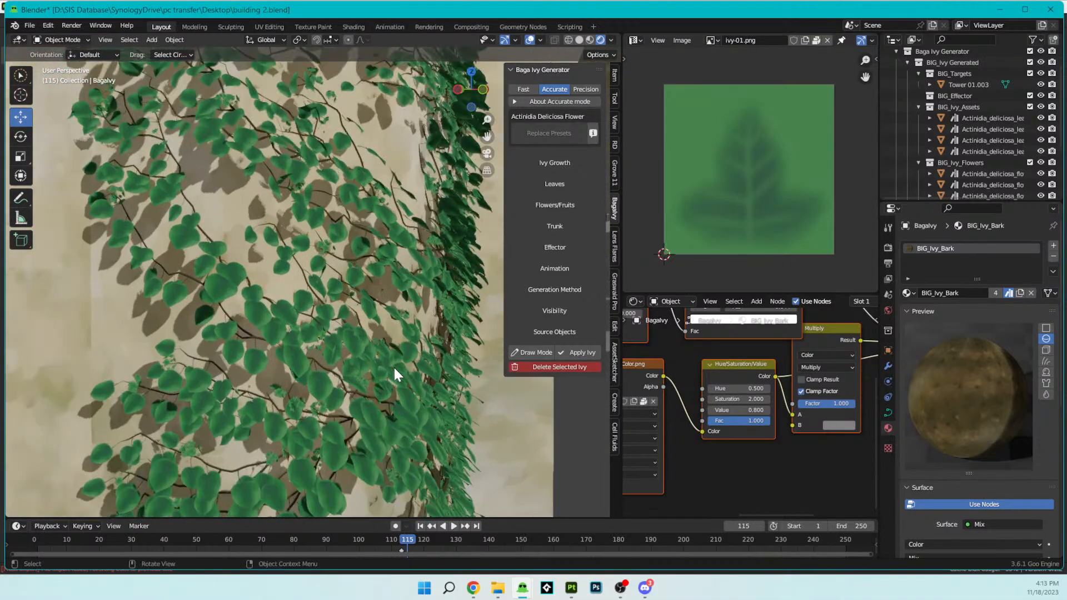
pyautogui.scroll(5, 394, 368)
pyautogui.scroll(-3, 389, 368)
pyautogui.moveTo(401, 371); pyautogui.dragTo(418, 275, button='middle')
pyautogui.scroll(8, 367, 378)
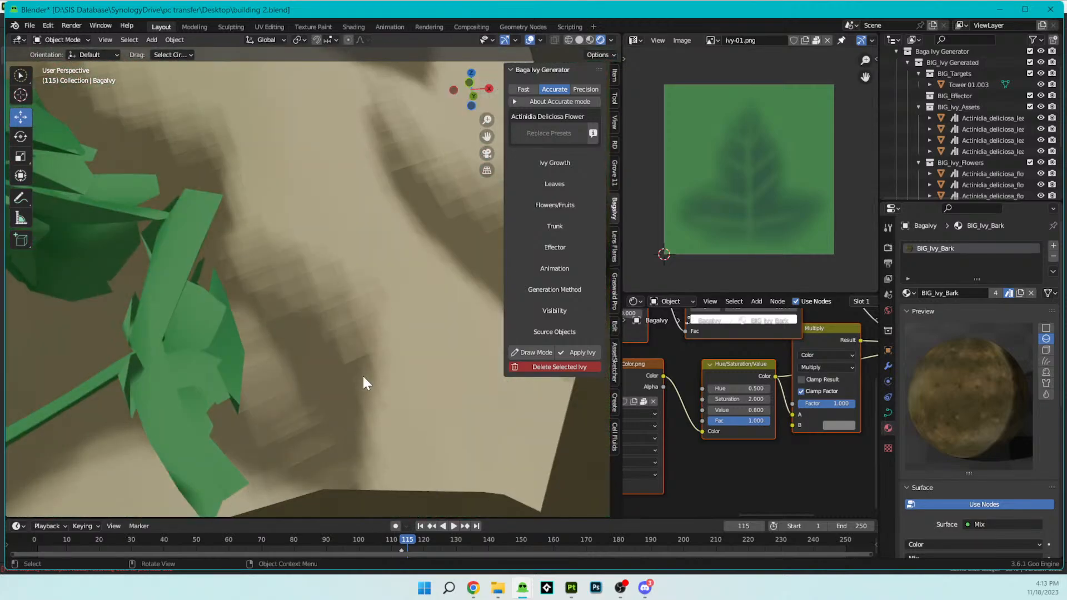
pyautogui.scroll(-6, 362, 374)
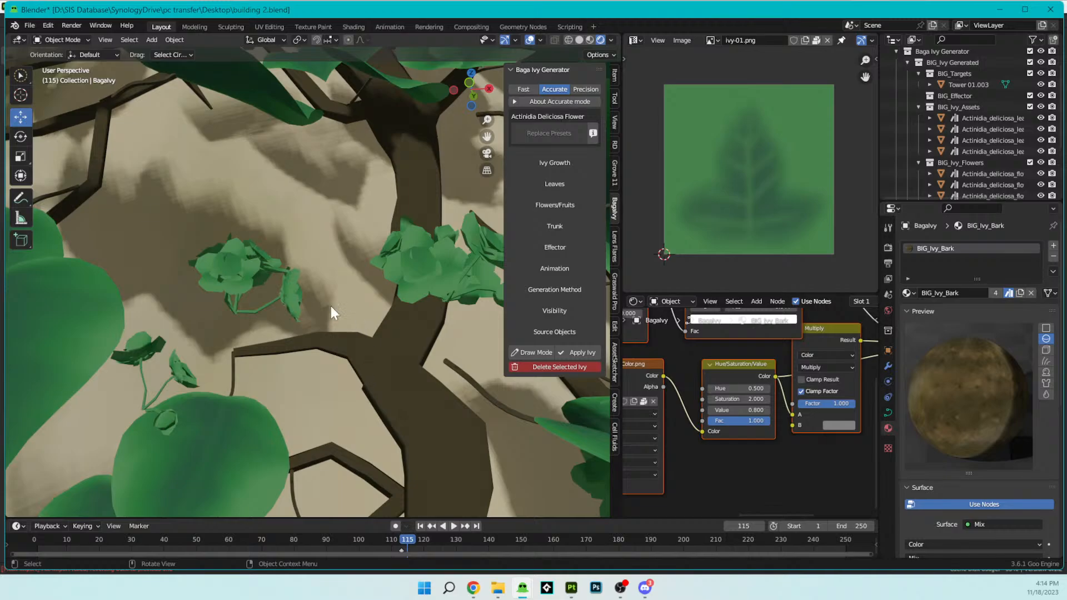
pyautogui.scroll(-3, 328, 303)
pyautogui.scroll(-4, 327, 310)
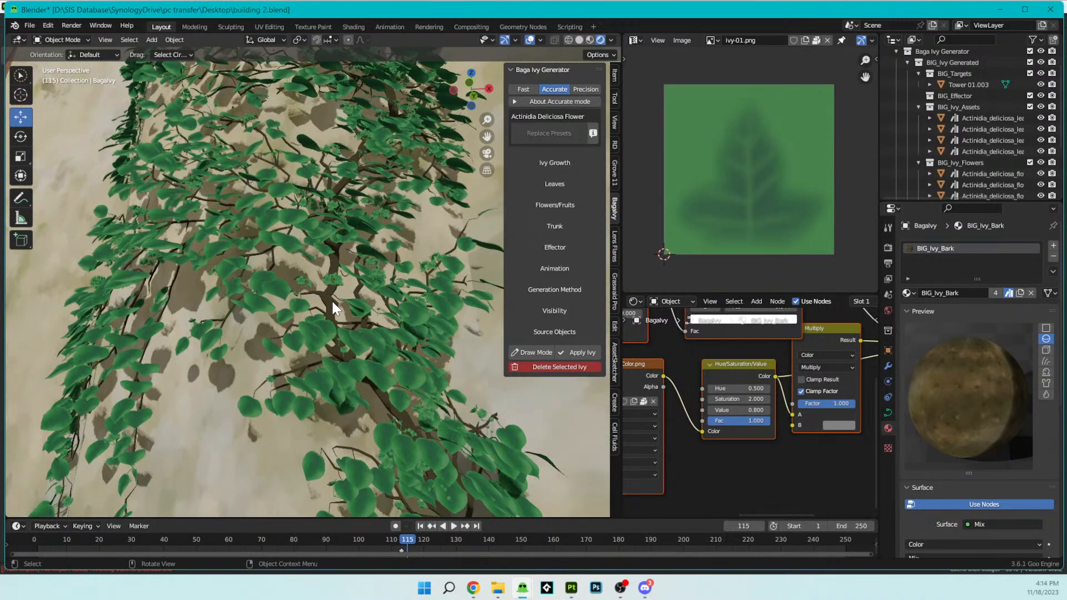
pyautogui.moveTo(367, 297); pyautogui.dragTo(397, 265, button='middle')
pyautogui.scroll(-3, 387, 383)
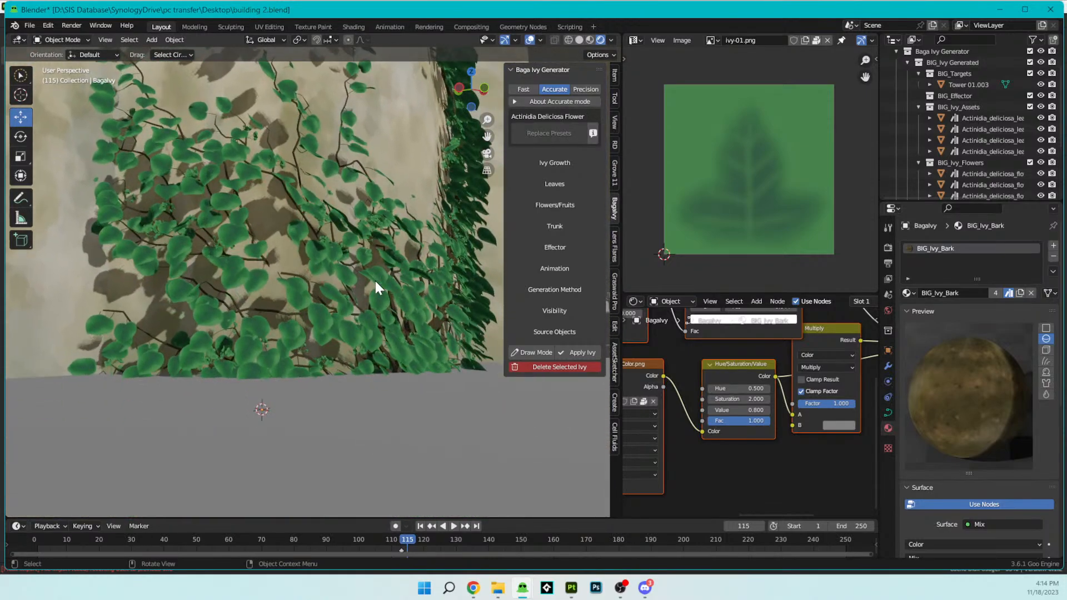
pyautogui.scroll(-3, 374, 285)
pyautogui.moveTo(347, 293); pyautogui.dragTo(333, 358, button='middle')
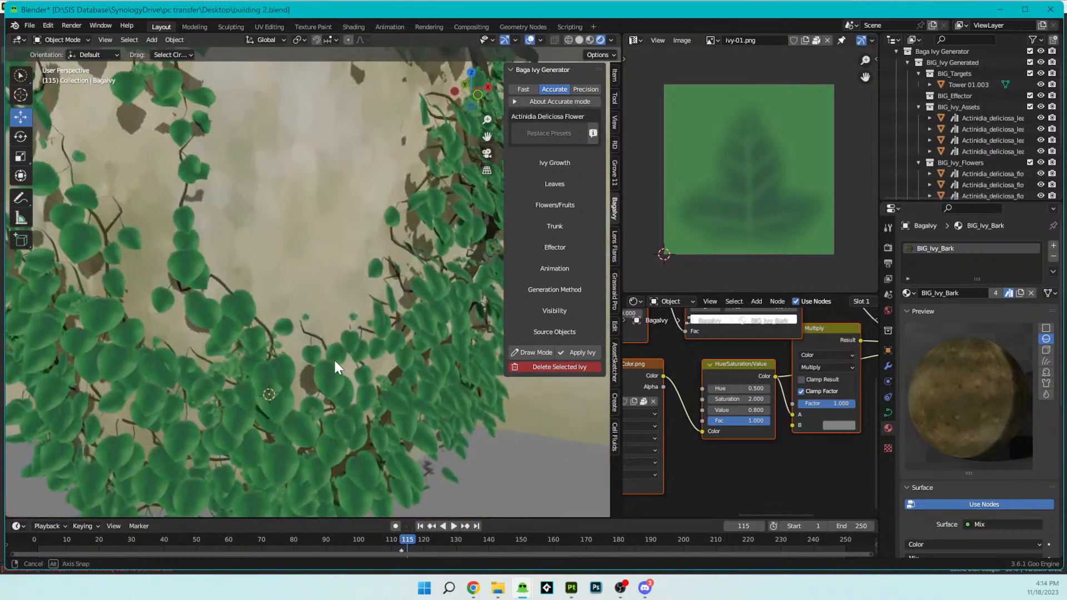
pyautogui.scroll(-5, 334, 358)
pyautogui.keyDown('shift'); pyautogui.moveTo(318, 245); pyautogui.dragTo(282, 431, button='middle'); pyautogui.keyUp('shift')
pyautogui.scroll(-3, 318, 362)
pyautogui.scroll(5, 339, 374)
pyautogui.keyDown('shift'); pyautogui.moveTo(178, 324); pyautogui.dragTo(361, 356, button='middle'); pyautogui.keyUp('shift')
pyautogui.scroll(7, 365, 350)
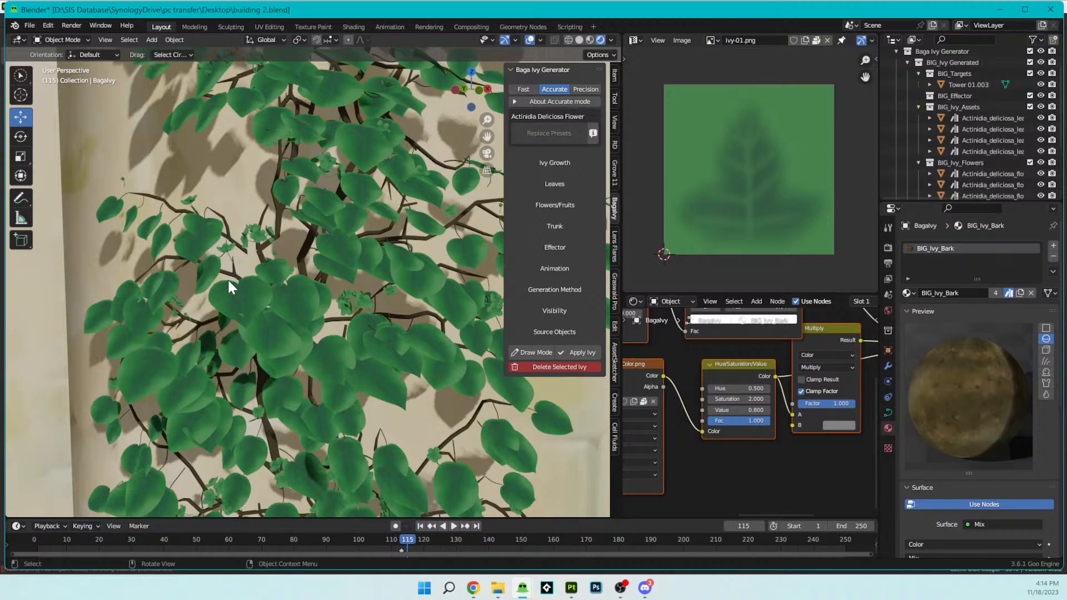
# - Save the building 2.blend file and look over the ivy along the tower wall
pyautogui.click(35, 25)
pyautogui.click(45, 100)
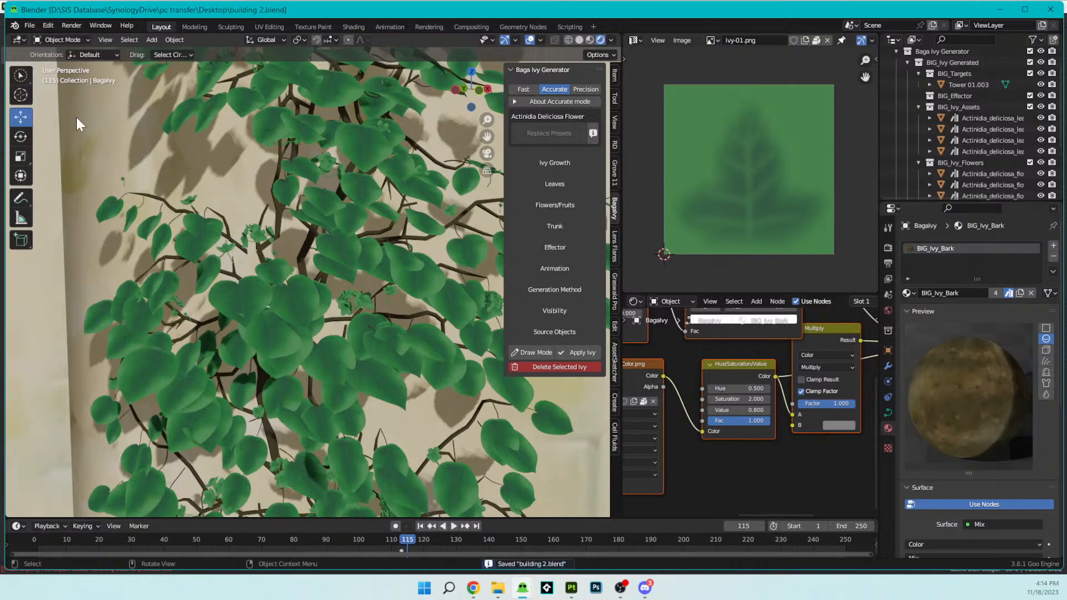
pyautogui.scroll(-8, 385, 265)
pyautogui.moveTo(385, 266); pyautogui.dragTo(352, 265, button='middle')
pyautogui.keyDown('shift'); pyautogui.moveTo(448, 333); pyautogui.dragTo(421, 299, button='middle'); pyautogui.keyUp('shift')
pyautogui.scroll(4, 421, 300)
pyautogui.keyDown('shift'); pyautogui.moveTo(377, 339); pyautogui.dragTo(391, 290, button='middle'); pyautogui.keyUp('shift')
pyautogui.scroll(-3, 399, 352)
pyautogui.scroll(4, 371, 271)
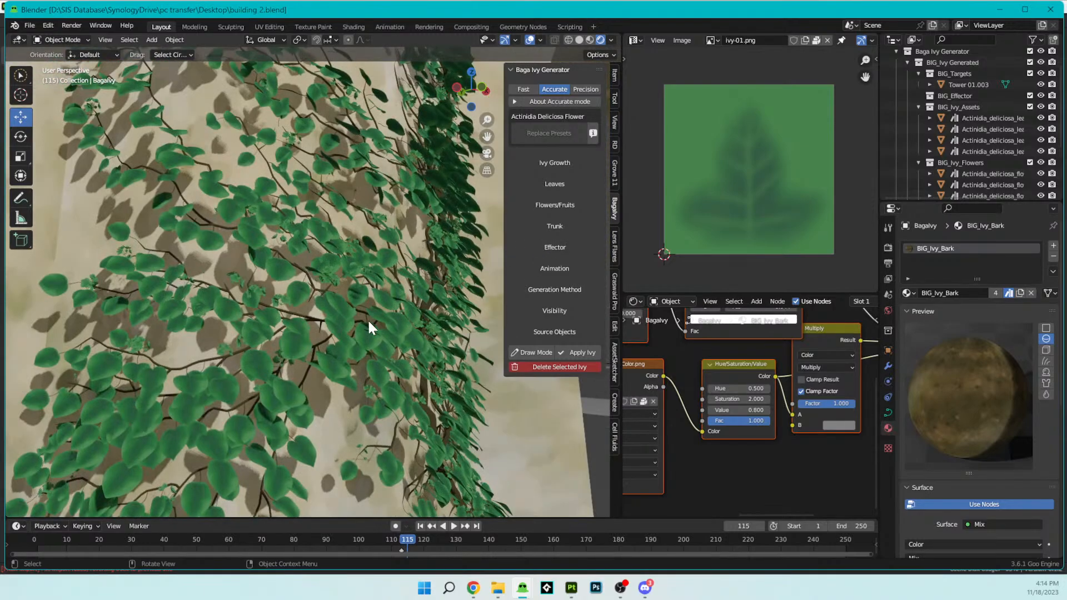
# - Select Actinidia_deliciosa_flower_001 in the BIG_Ivy_Flowers collection and frame it in the viewport
pyautogui.click(961, 141)
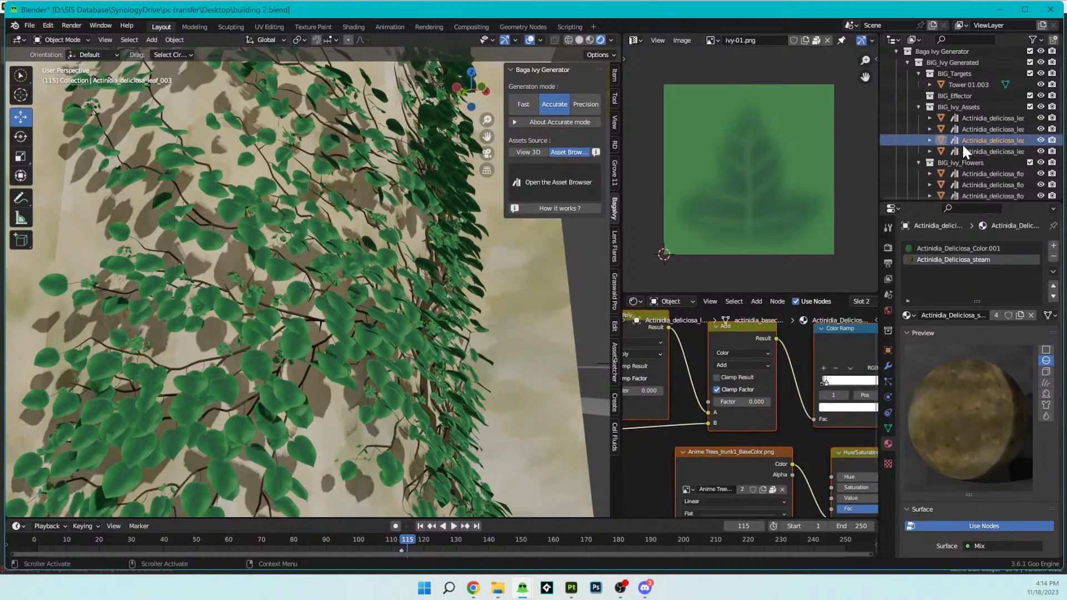
pyautogui.click(958, 173)
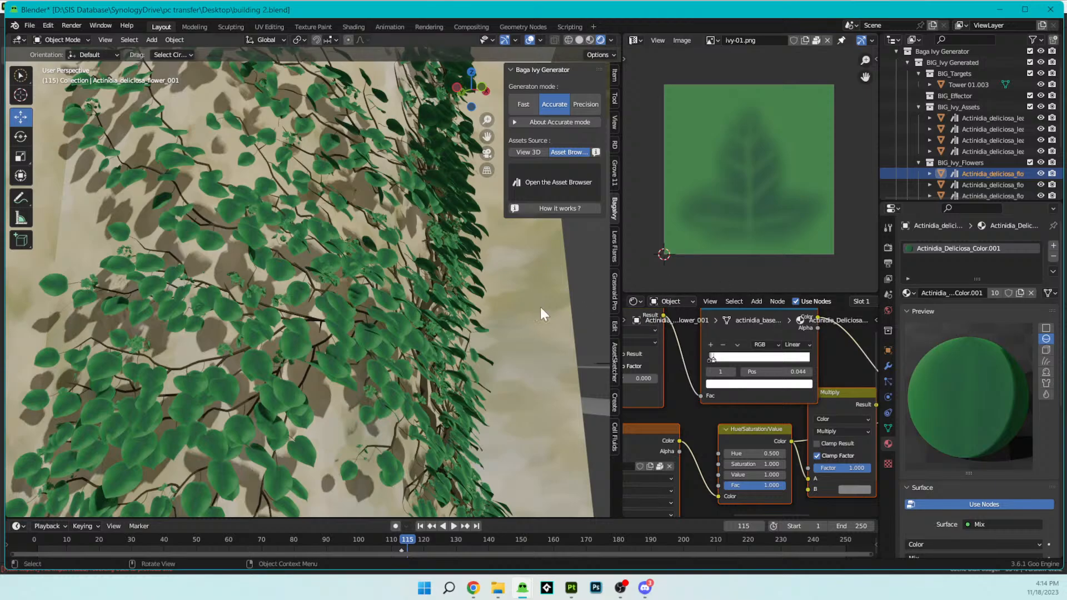
pyautogui.press('KP_Decimal')
pyautogui.moveTo(500, 301); pyautogui.dragTo(441, 259, button='middle')
# - Inspect the UV layouts of Actinidia flowers 004, 006 and 005 in Edit Mode, ending in Object Mode
pyautogui.press('Tab')
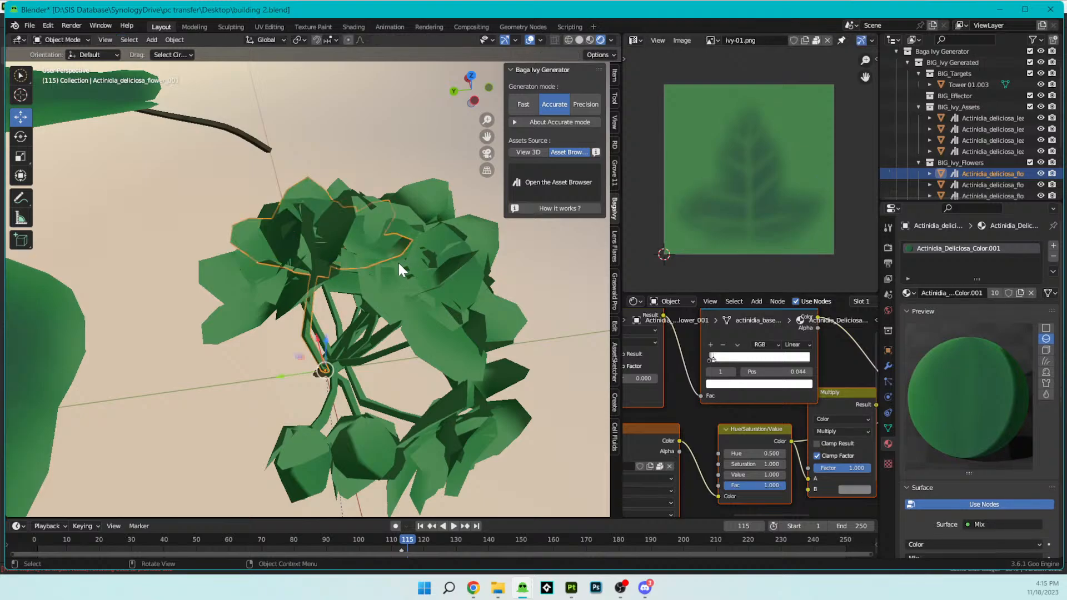
pyautogui.click(394, 271)
pyautogui.hotkey('ctrl', 'l')
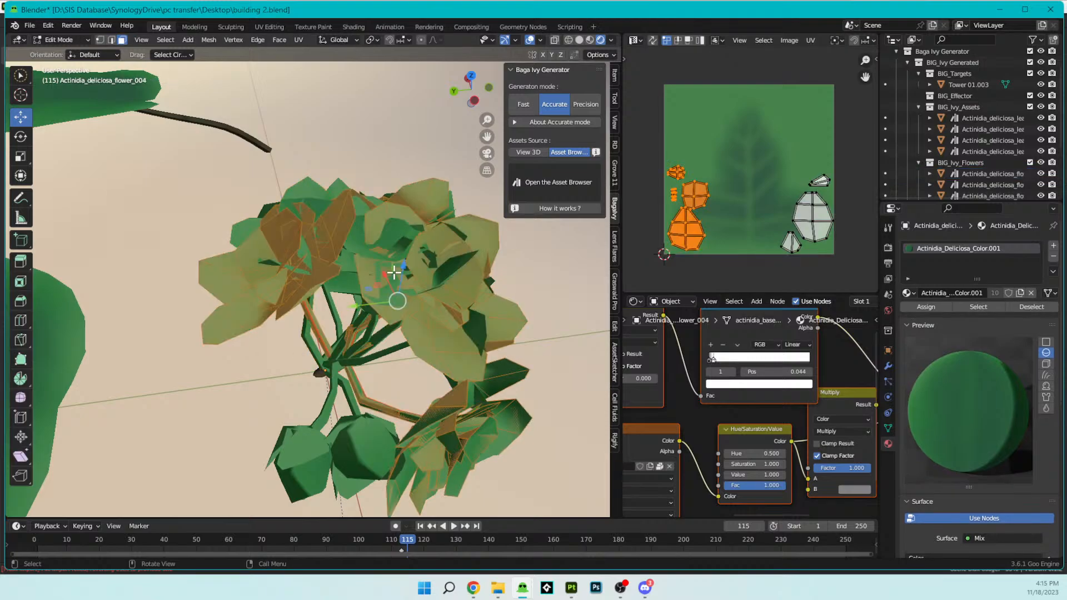
pyautogui.press('Tab')
pyautogui.press('Tab')
pyautogui.press('Tab')
pyautogui.click(353, 453)
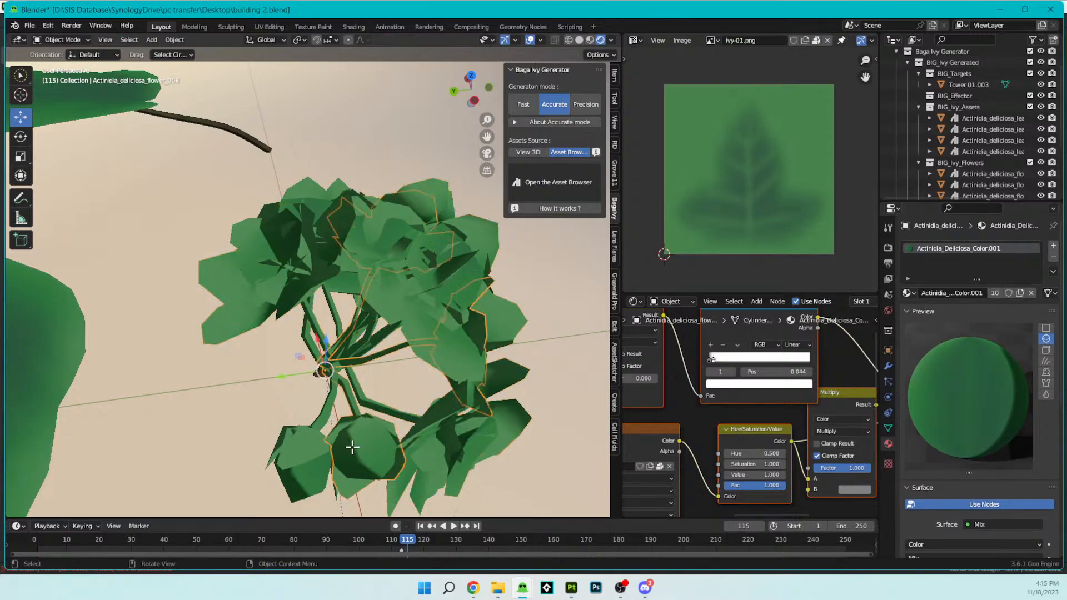
pyautogui.press('Tab')
pyautogui.press('a')
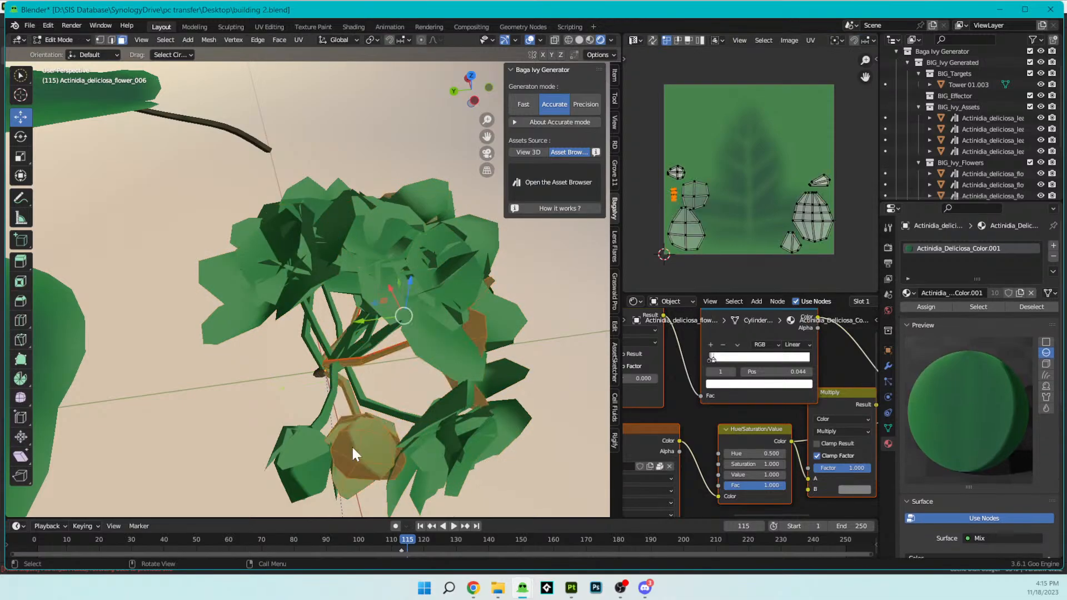
pyautogui.press('Tab')
pyautogui.click(309, 446)
pyautogui.press('Tab')
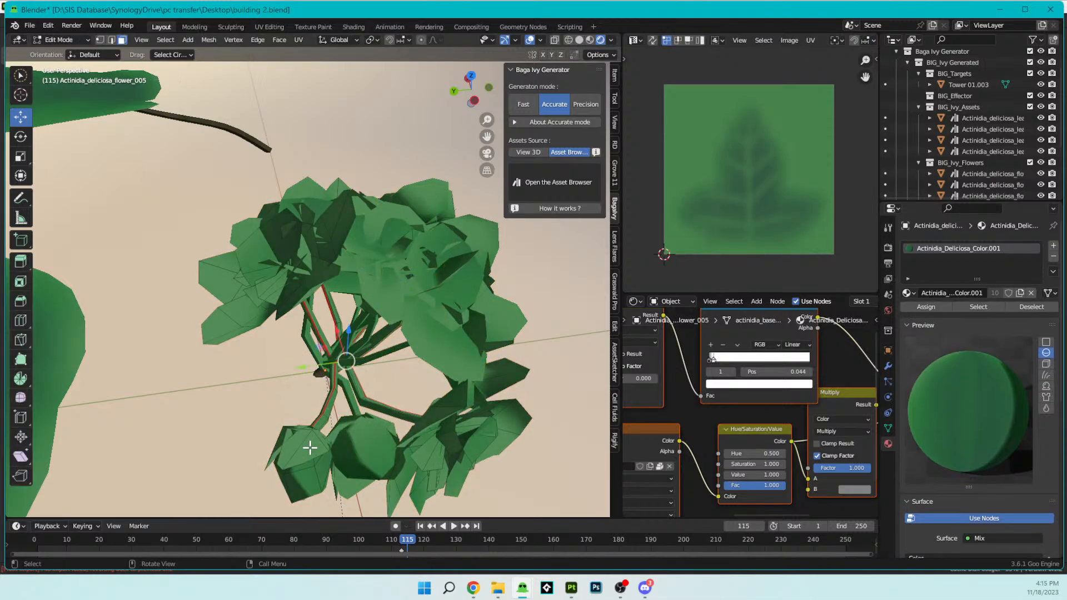
pyautogui.press('a')
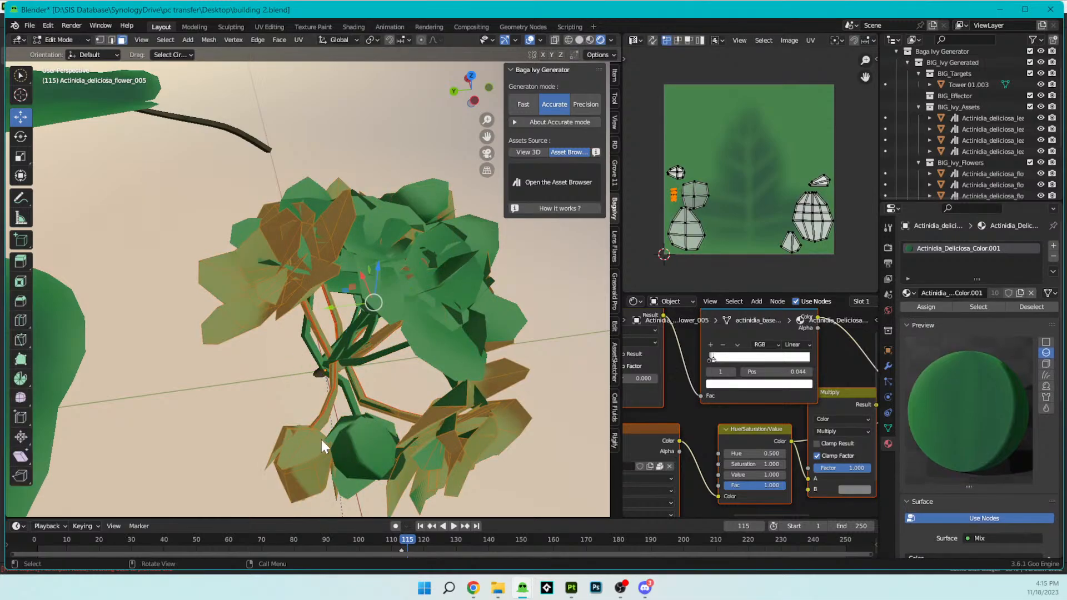
pyautogui.press('Tab')
# - View the flower cluster from another angle and widen the image and shader editors beside the 3D viewport
pyautogui.moveTo(377, 225); pyautogui.dragTo(417, 216, button='middle')
pyautogui.scroll(2, 417, 216)
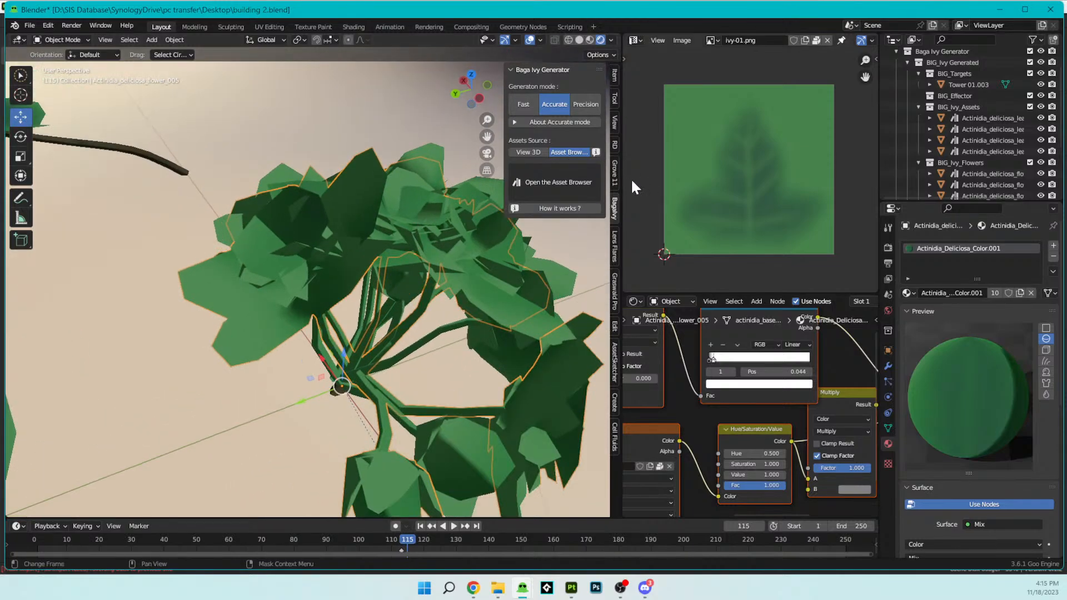
pyautogui.moveTo(617, 185); pyautogui.dragTo(507, 175)
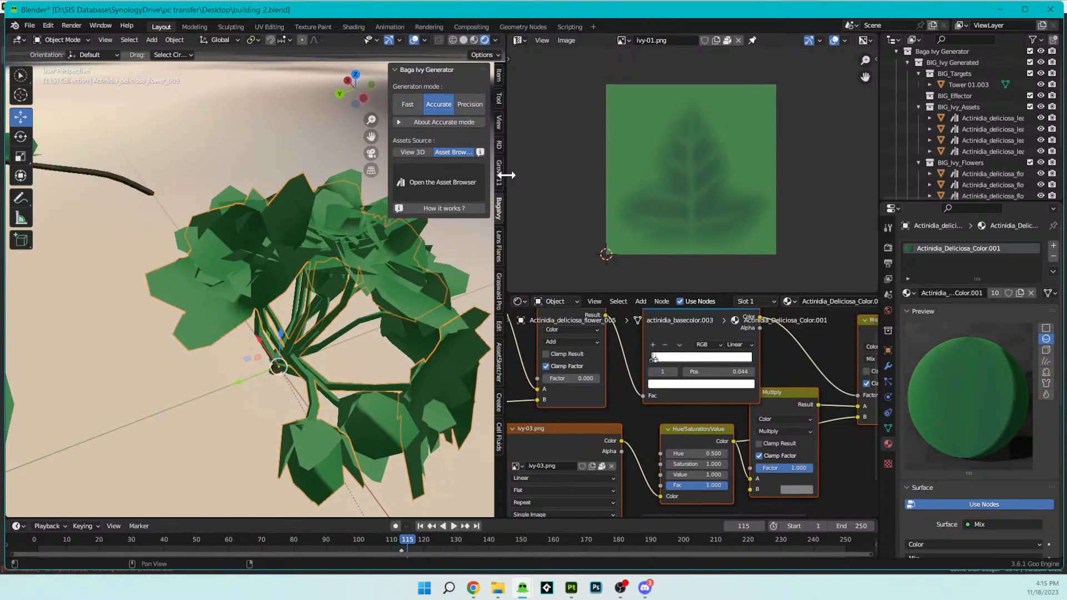
# - Search the scene and object list for the ivy flower in the Texture Paint workspace, and return to the Layout workspace
pyautogui.click(311, 26)
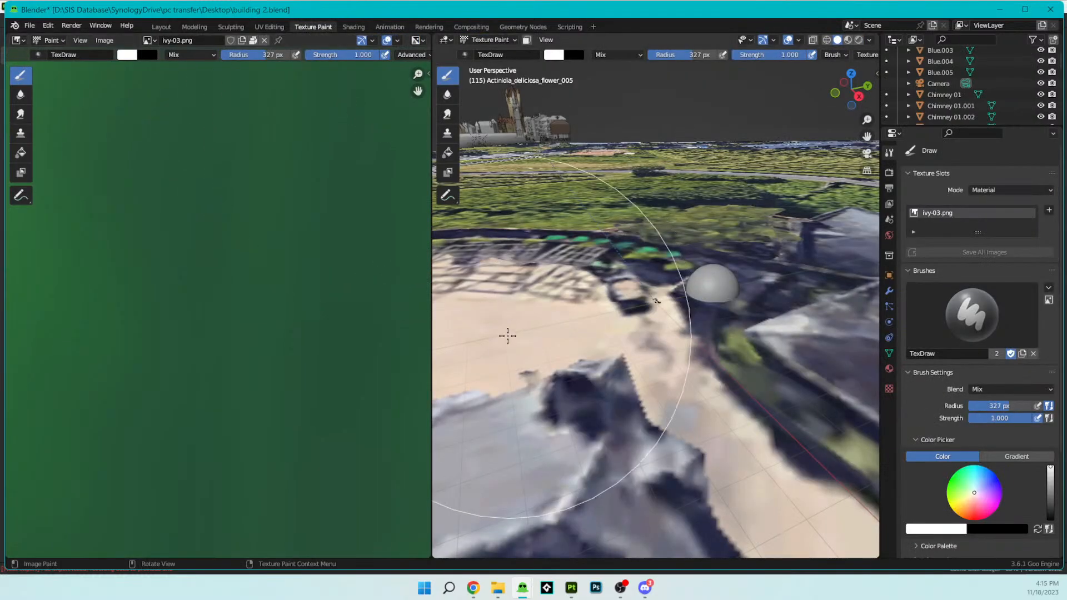
pyautogui.scroll(-7, 566, 325)
pyautogui.scroll(-9, 286, 239)
pyautogui.scroll(4, 285, 239)
pyautogui.scroll(-3, 285, 240)
pyautogui.scroll(3, 300, 284)
pyautogui.scroll(-3, 414, 287)
pyautogui.moveTo(633, 302)
pyautogui.mouseDown(button='middle')
pyautogui.moveTo(676, 310)
pyautogui.moveTo(510, 383)
pyautogui.moveTo(674, 410)
pyautogui.moveTo(661, 398)
pyautogui.moveTo(688, 394)
pyautogui.moveTo(653, 379)
pyautogui.moveTo(519, 369)
pyautogui.mouseUp(button='middle')
pyautogui.scroll(4, 662, 398)
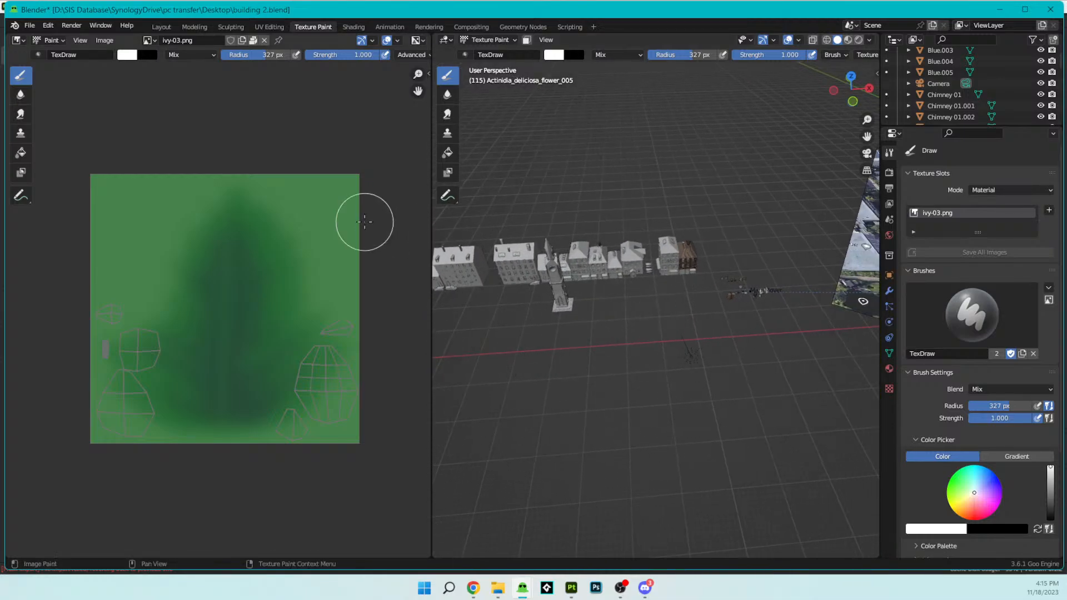
pyautogui.scroll(3, 777, 304)
pyautogui.moveTo(777, 304)
pyautogui.mouseDown(button='middle')
pyautogui.moveTo(621, 290)
pyautogui.moveTo(838, 72)
pyautogui.moveTo(707, 434)
pyautogui.mouseUp(button='middle')
pyautogui.scroll(3, 683, 413)
pyautogui.scroll(-1, 682, 413)
pyautogui.scroll(-10, 912, 94)
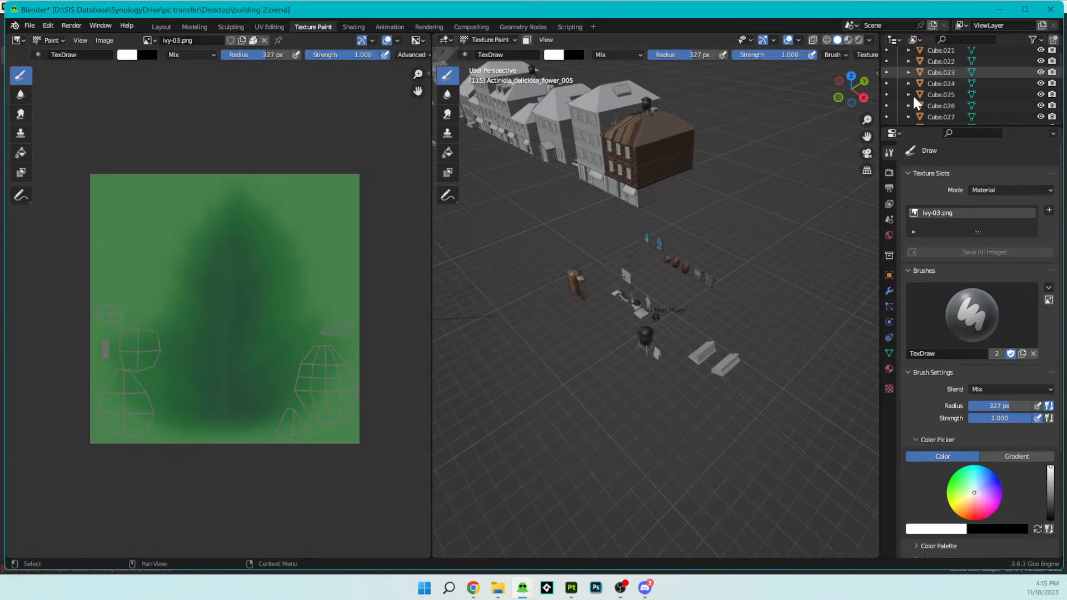
pyautogui.scroll(-20, 912, 95)
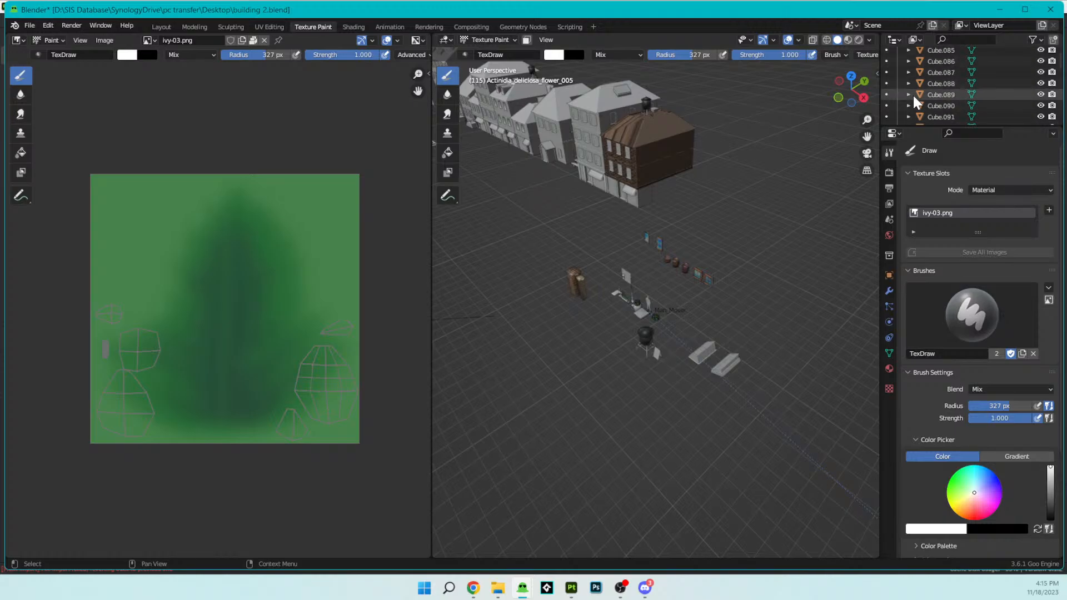
pyautogui.scroll(-20, 913, 96)
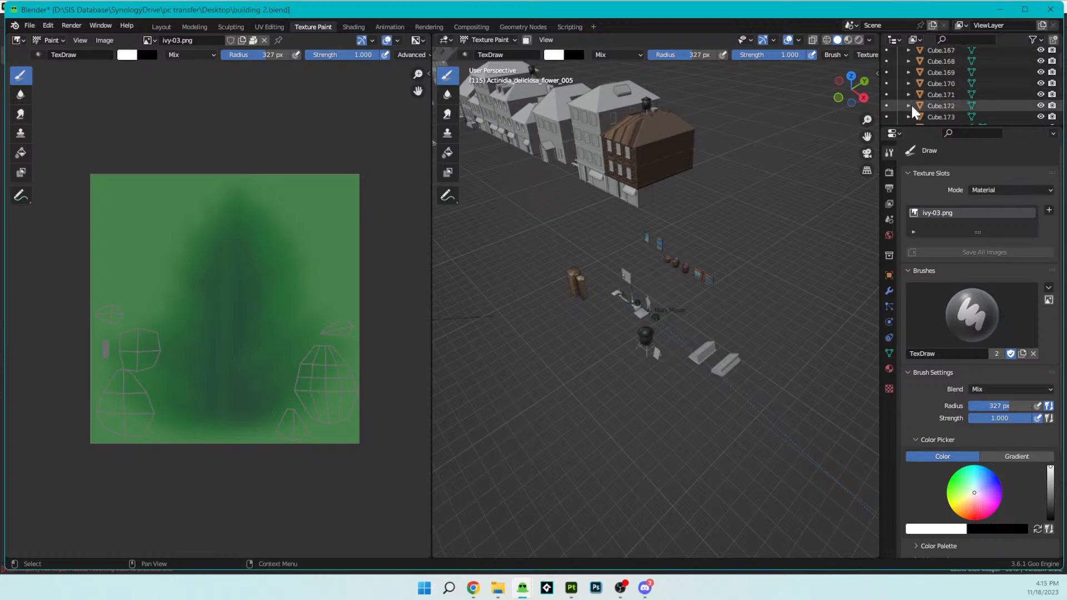
pyautogui.scroll(-20, 911, 103)
pyautogui.scroll(-20, 910, 103)
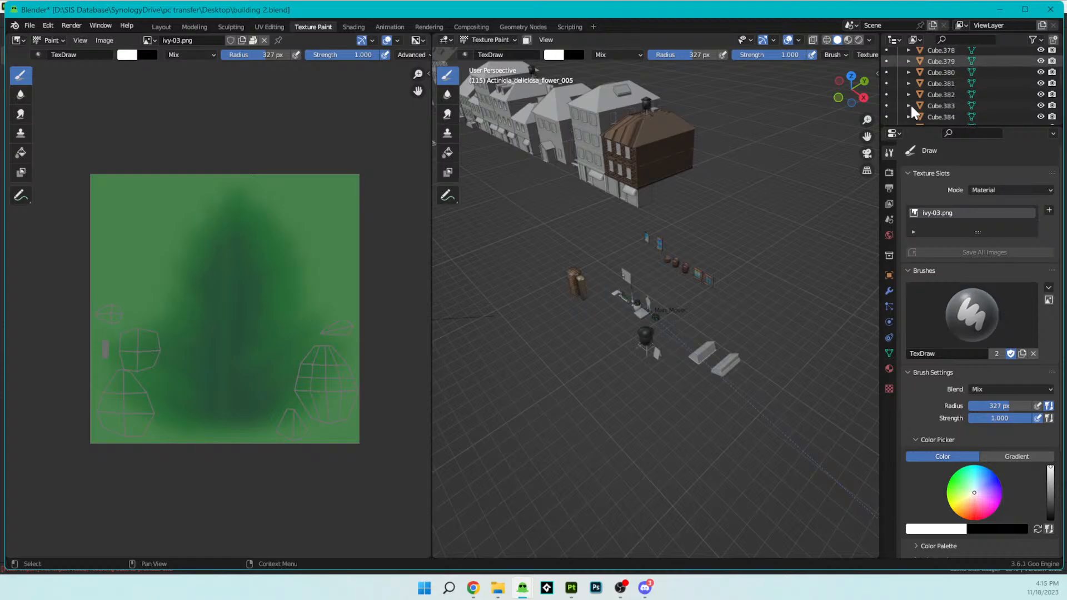
pyautogui.scroll(-20, 911, 106)
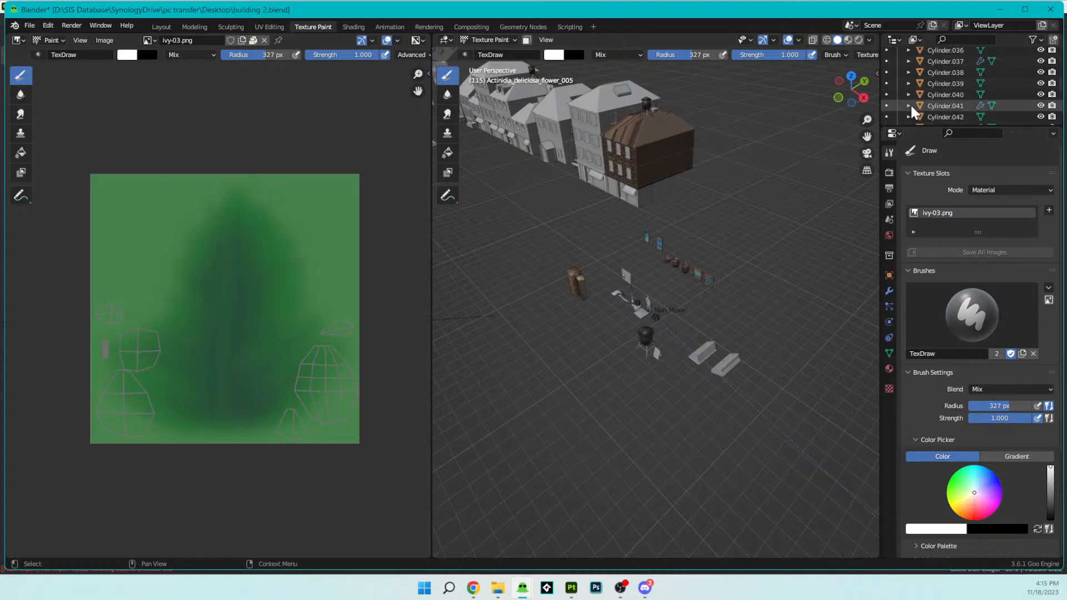
pyautogui.click(161, 26)
# - Show the viewport in wireframe and circle-select the entire Actinidia flower cluster
pyautogui.scroll(-2, 300, 293)
pyautogui.moveTo(299, 293)
pyautogui.mouseDown(button='middle')
pyautogui.moveTo(269, 267)
pyautogui.moveTo(308, 283)
pyautogui.mouseUp(button='middle')
pyautogui.press('z')
pyautogui.click(216, 284)
pyautogui.moveTo(228, 292)
pyautogui.mouseDown(button='middle')
pyautogui.moveTo(311, 354)
pyautogui.moveTo(302, 332)
pyautogui.mouseUp(button='middle')
pyautogui.press('c')
pyautogui.moveTo(285, 287); pyautogui.dragTo(264, 286)
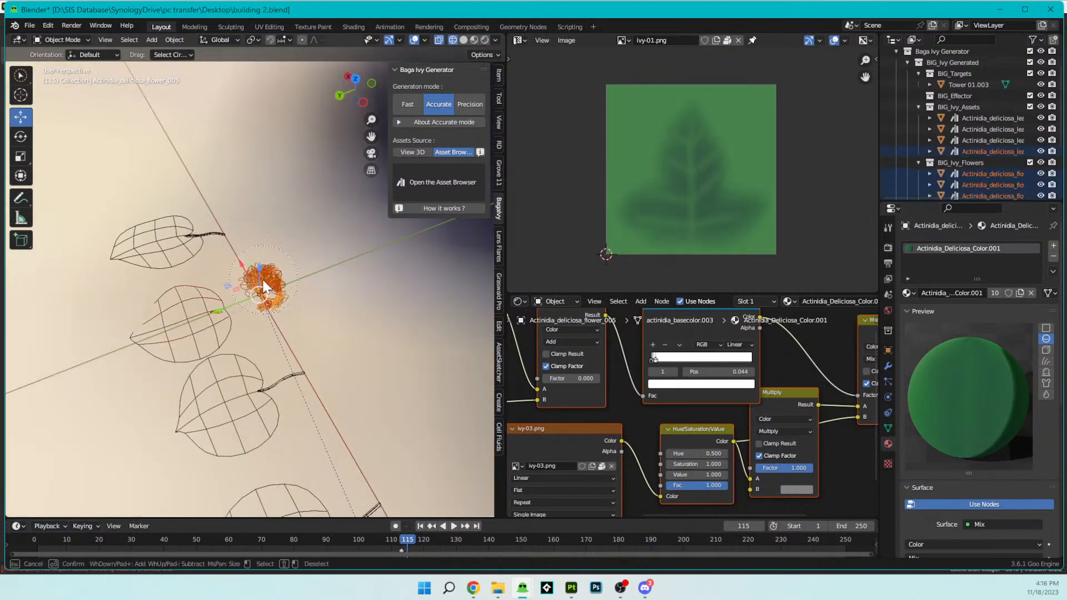
pyautogui.press('Escape')
# - Remove Actinidia_deliciosa_leaf_004 from the selection, keeping only the flower cluster selected, and copy the flower objects
pyautogui.press('z')
pyautogui.click(151, 313)
pyautogui.press('z')
pyautogui.click(133, 318)
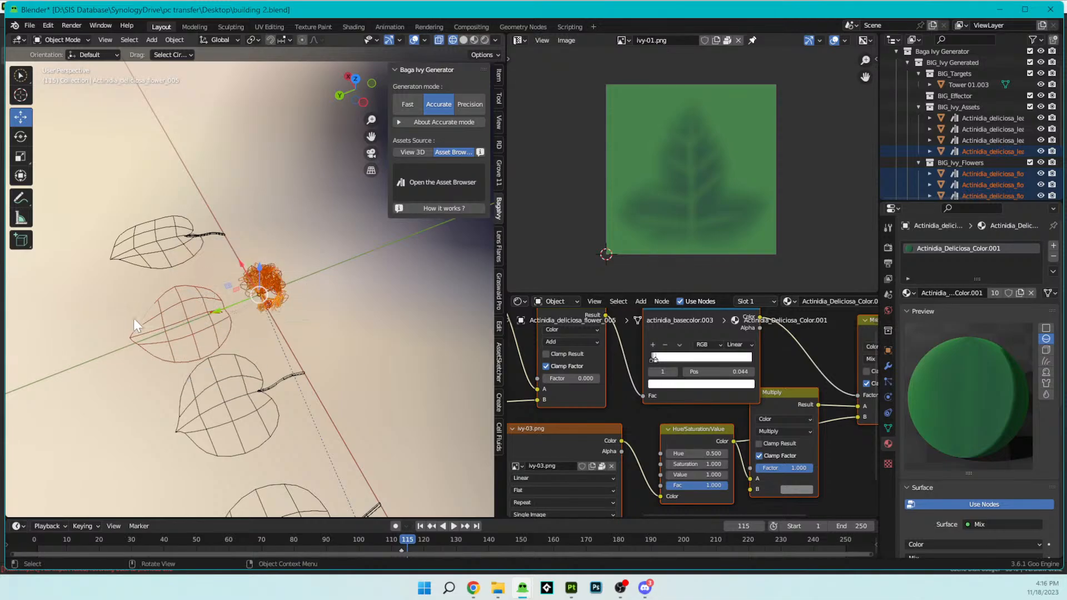
pyautogui.keyDown('shift'); pyautogui.click(209, 298); pyautogui.keyUp('shift')
pyautogui.keyDown('shift'); pyautogui.click(209, 298); pyautogui.keyUp('shift')
pyautogui.moveTo(209, 298); pyautogui.dragTo(370, 339, button='middle')
pyautogui.keyDown('shift'); pyautogui.click(365, 341); pyautogui.keyUp('shift')
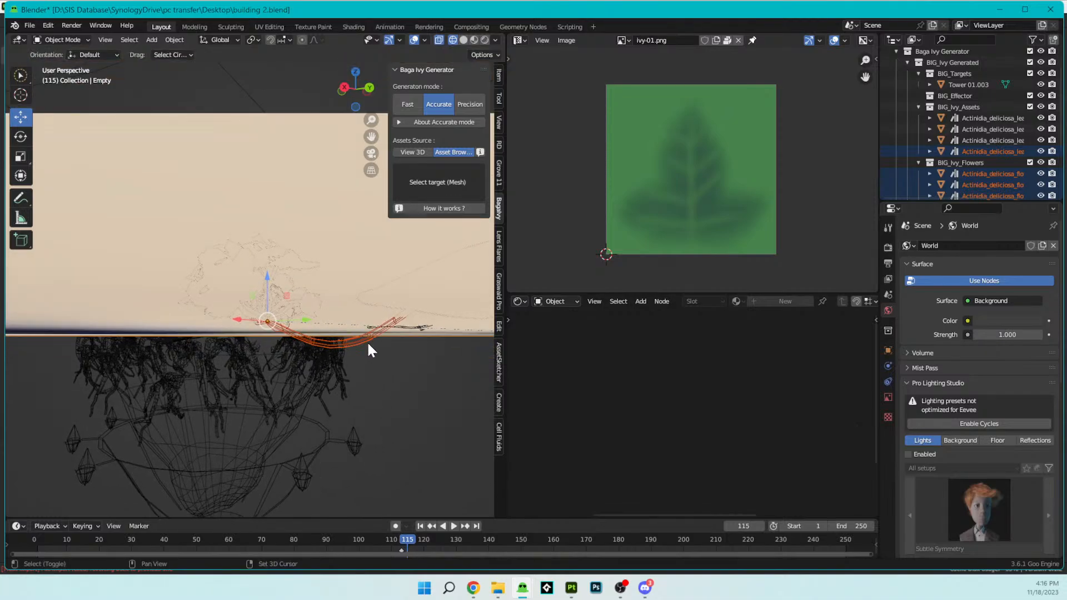
pyautogui.press('KP_Decimal')
pyautogui.moveTo(351, 355)
pyautogui.mouseDown(button='middle')
pyautogui.moveTo(428, 385)
pyautogui.moveTo(389, 349)
pyautogui.moveTo(314, 333)
pyautogui.moveTo(249, 359)
pyautogui.moveTo(279, 332)
pyautogui.moveTo(355, 302)
pyautogui.moveTo(362, 371)
pyautogui.mouseUp(button='middle')
pyautogui.press('ctrl')
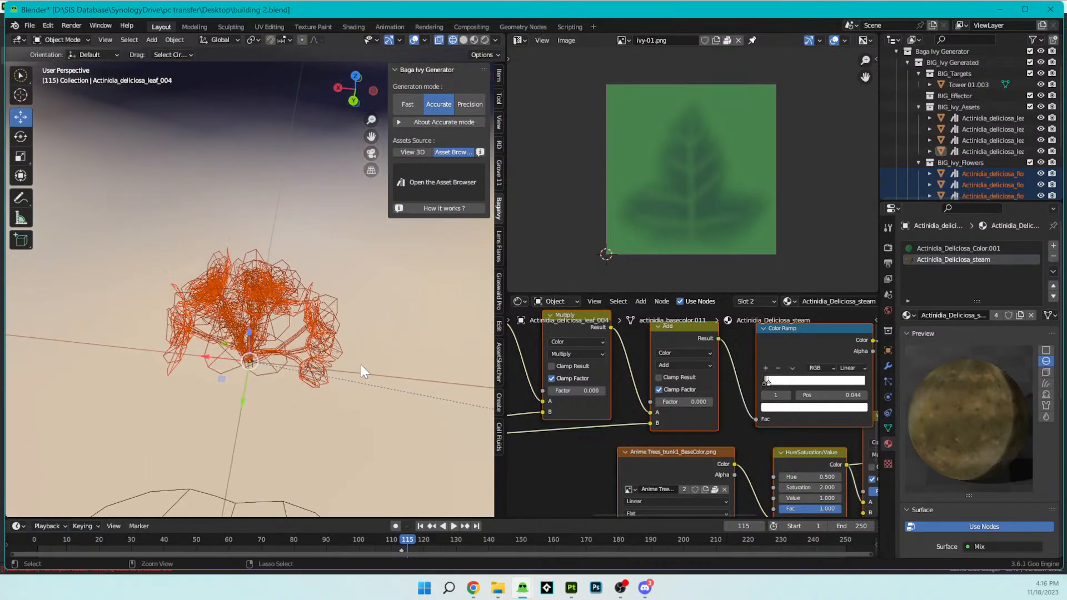
pyautogui.hotkey('ctrl', 'c')
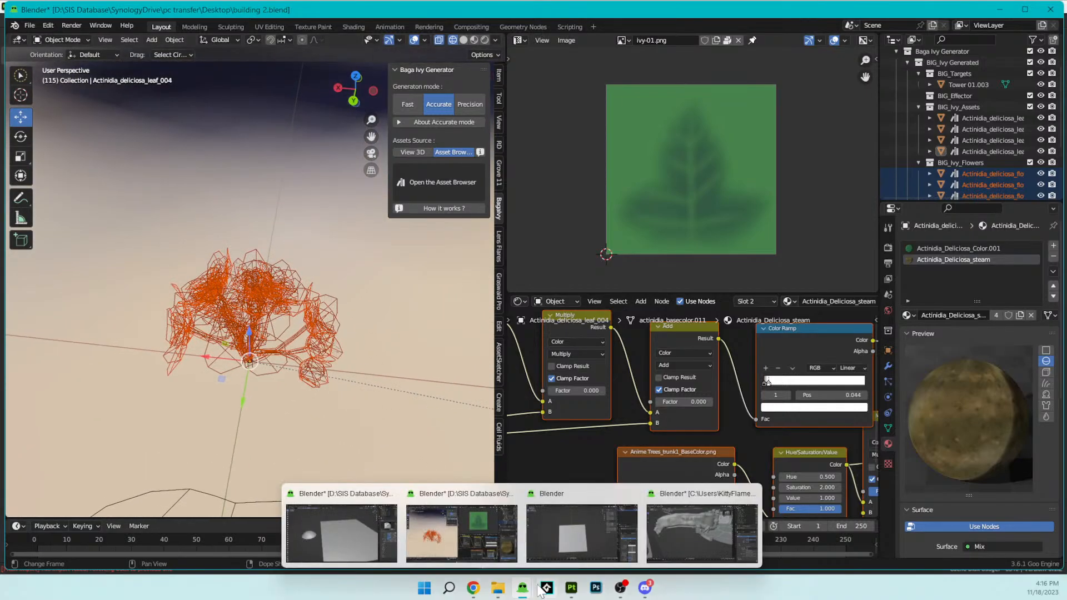
# - Switch to the other Blender window with the plane, delete the plane and paste the copied flower objects
pyautogui.moveTo(535, 567)
pyautogui.click(546, 527)
pyautogui.scroll(-5, 409, 319)
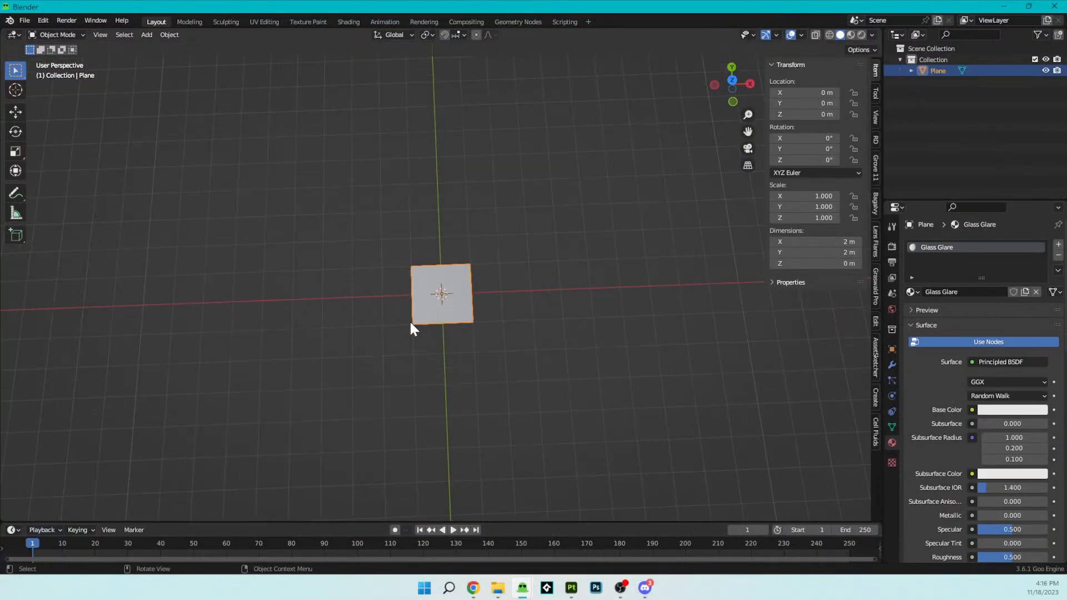
pyautogui.press('Delete')
pyautogui.hotkey('ctrl', 'v')
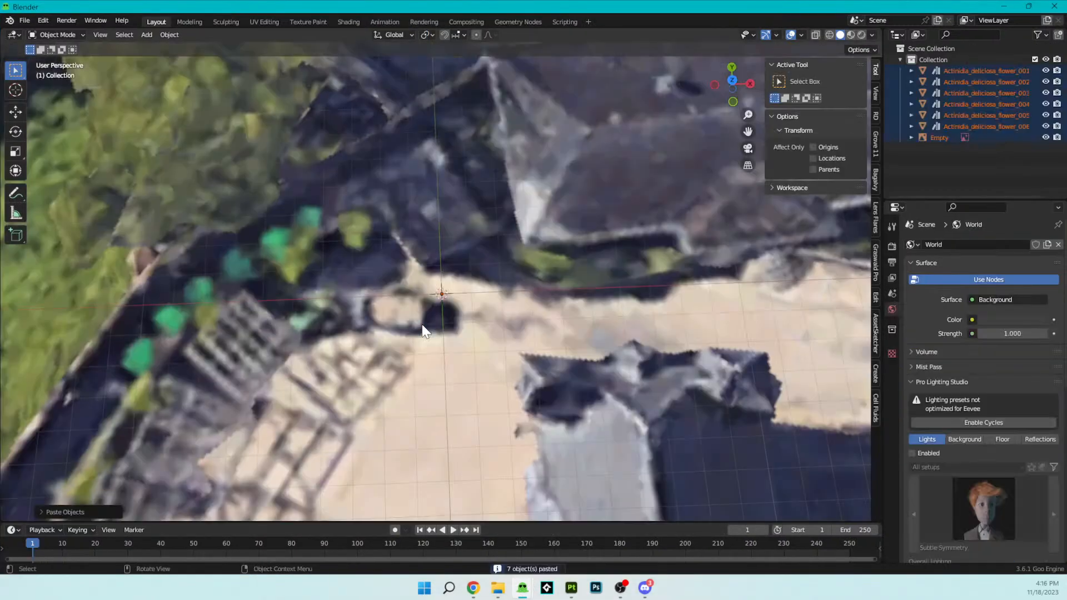
pyautogui.scroll(10, 442, 328)
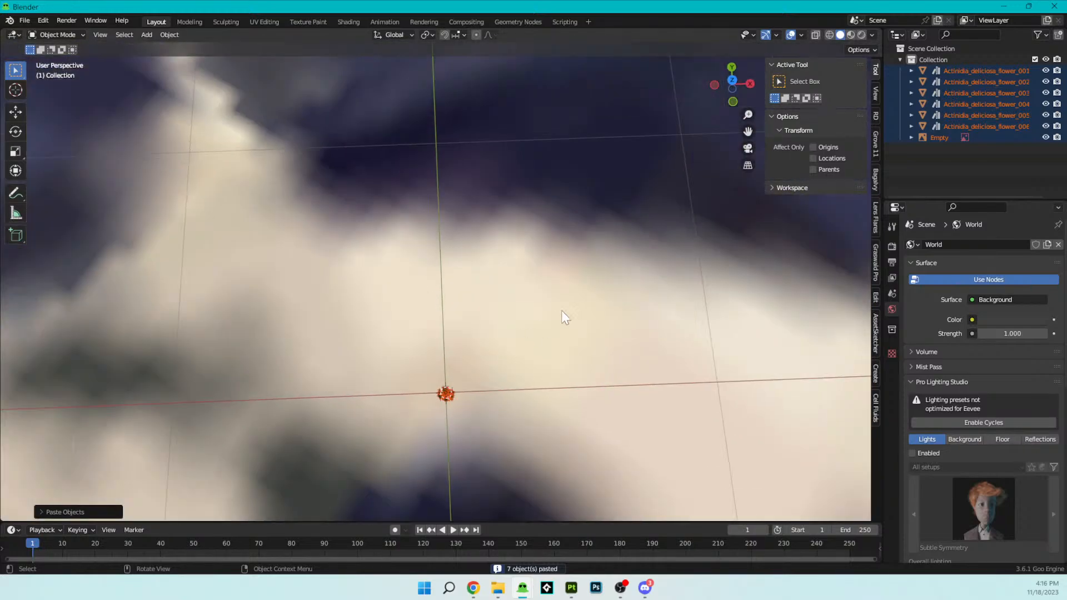
# - Delete the pasted reference image empty and frame the remaining flower cluster for viewing from several angles
pyautogui.click(572, 305)
pyautogui.press('x')
pyautogui.click(578, 300)
pyautogui.scroll(4, 502, 359)
pyautogui.scroll(-1, 454, 433)
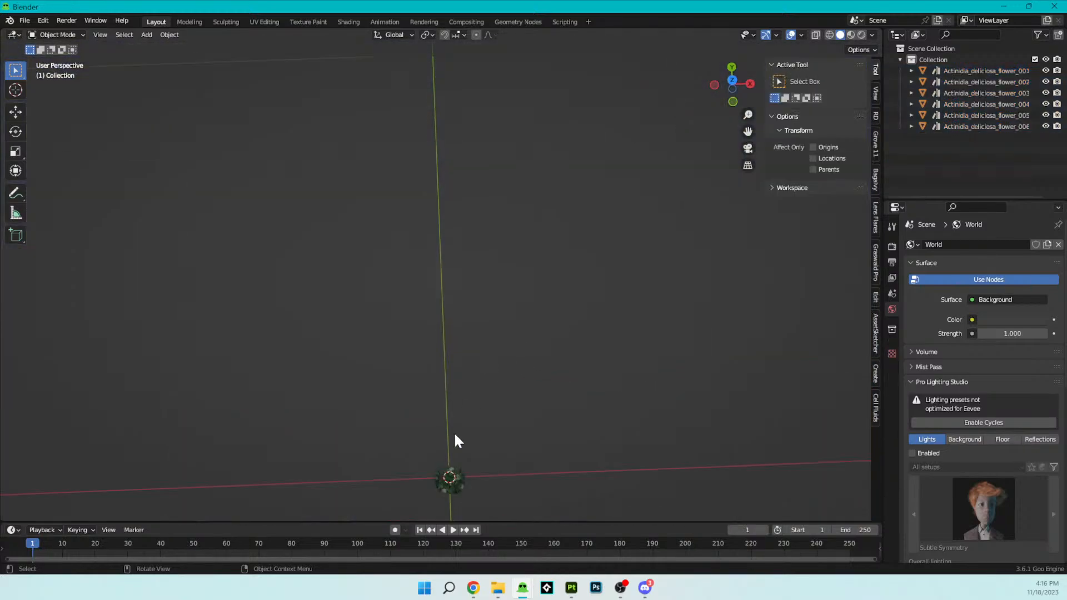
pyautogui.click(445, 474)
pyautogui.press('KP_Decimal')
pyautogui.moveTo(491, 442); pyautogui.dragTo(521, 358, button='middle')
pyautogui.scroll(6, 571, 411)
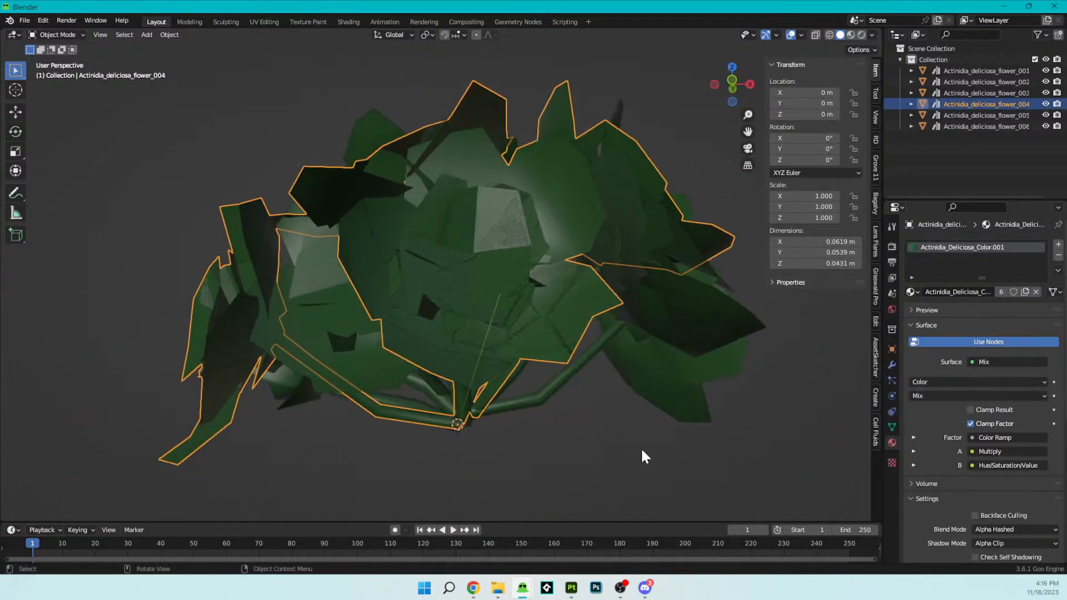
pyautogui.click(639, 442)
pyautogui.moveTo(642, 443); pyautogui.dragTo(547, 40, button='middle')
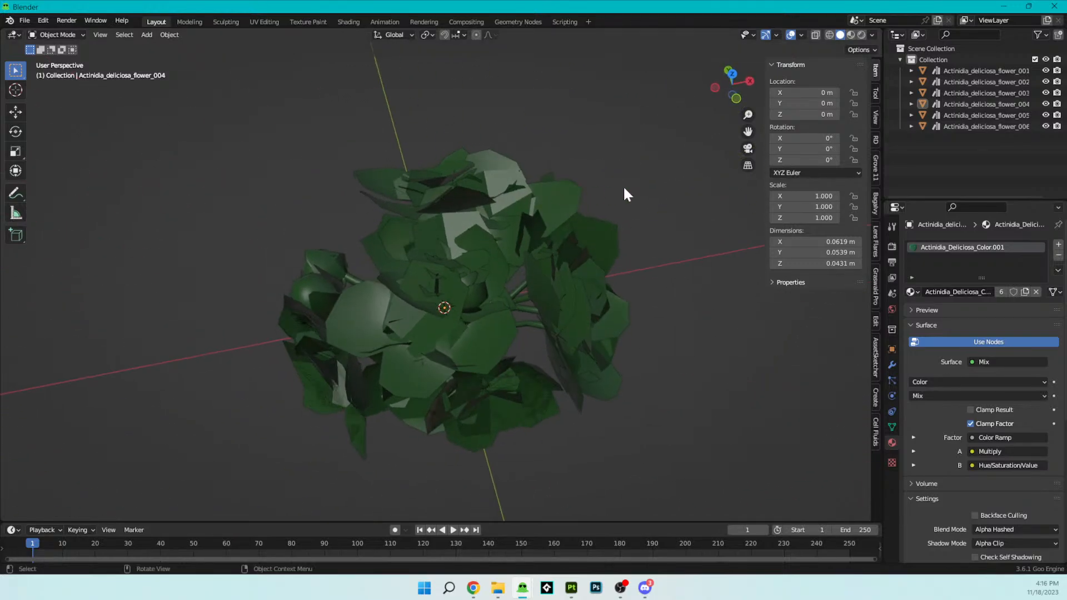
# - Start an FBX export of the flowers and choose the Nature Library folder as its destination
pyautogui.click(22, 21)
pyautogui.moveTo(9, 21)
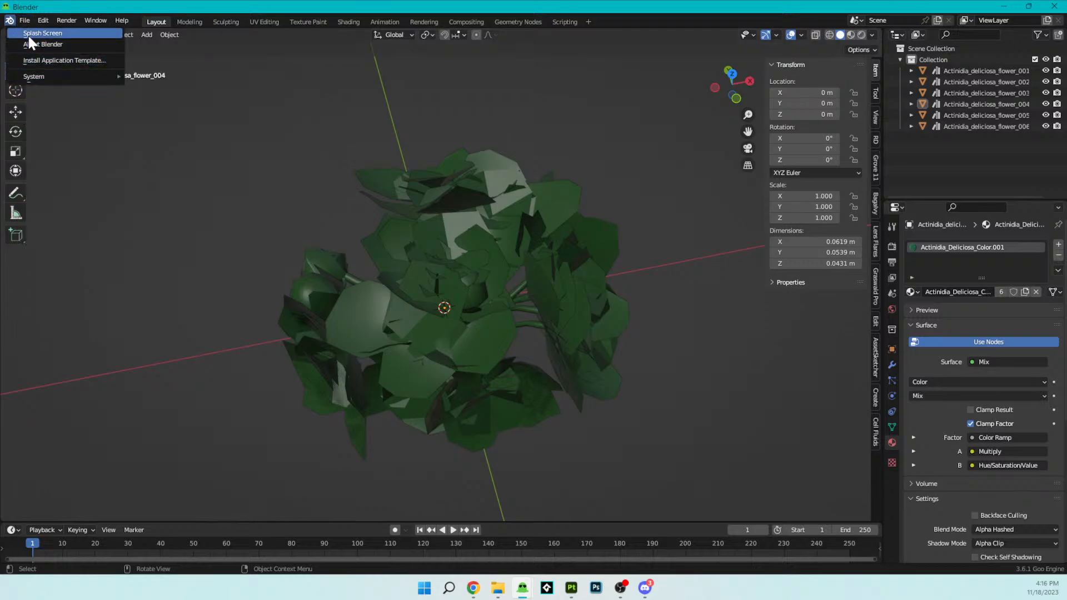
pyautogui.click(26, 19)
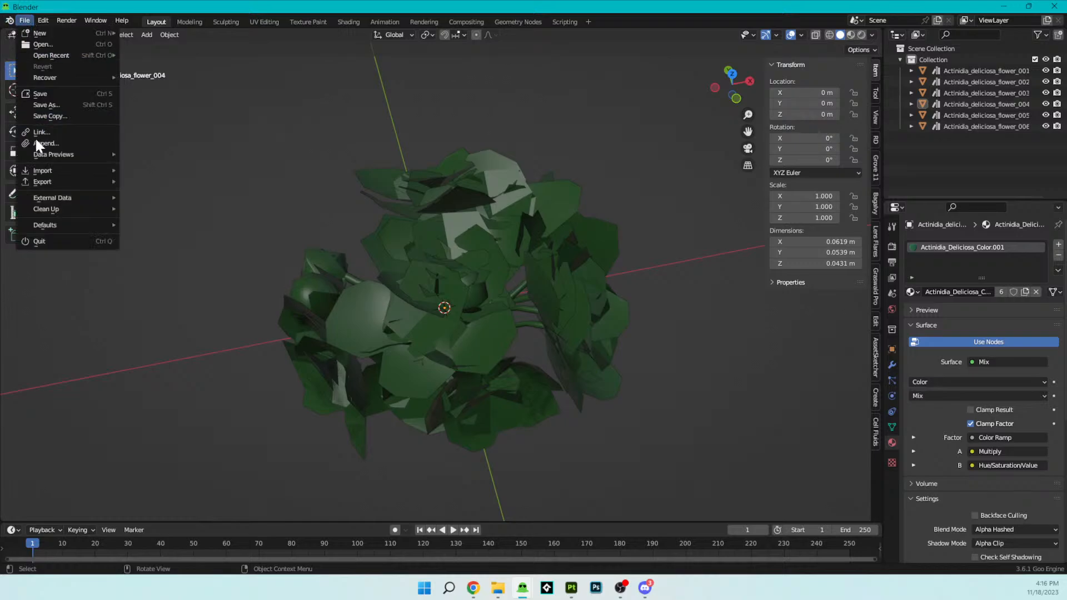
pyautogui.moveTo(44, 182)
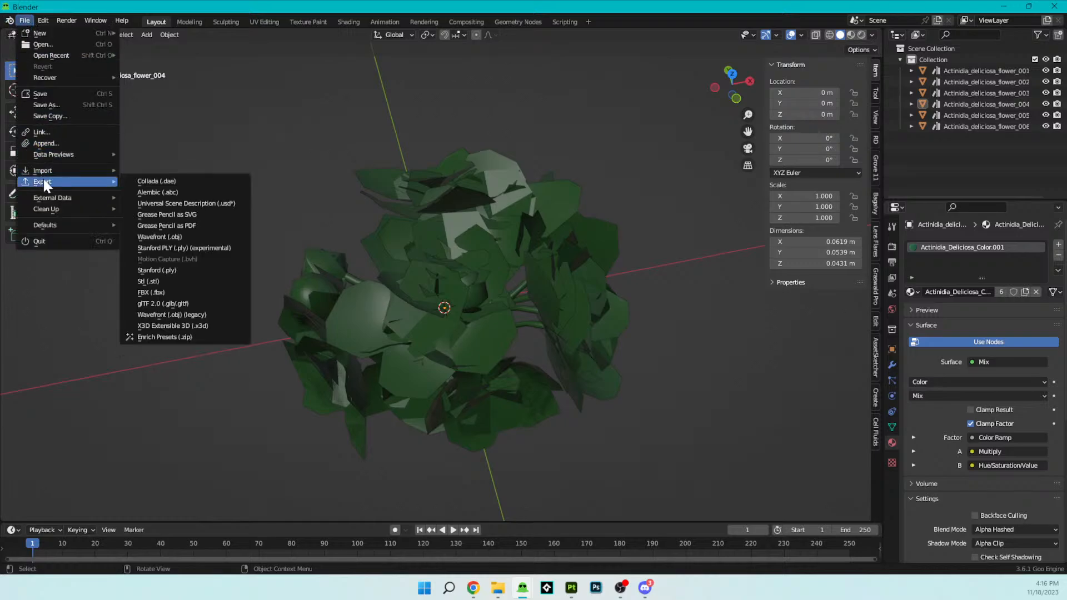
pyautogui.click(162, 292)
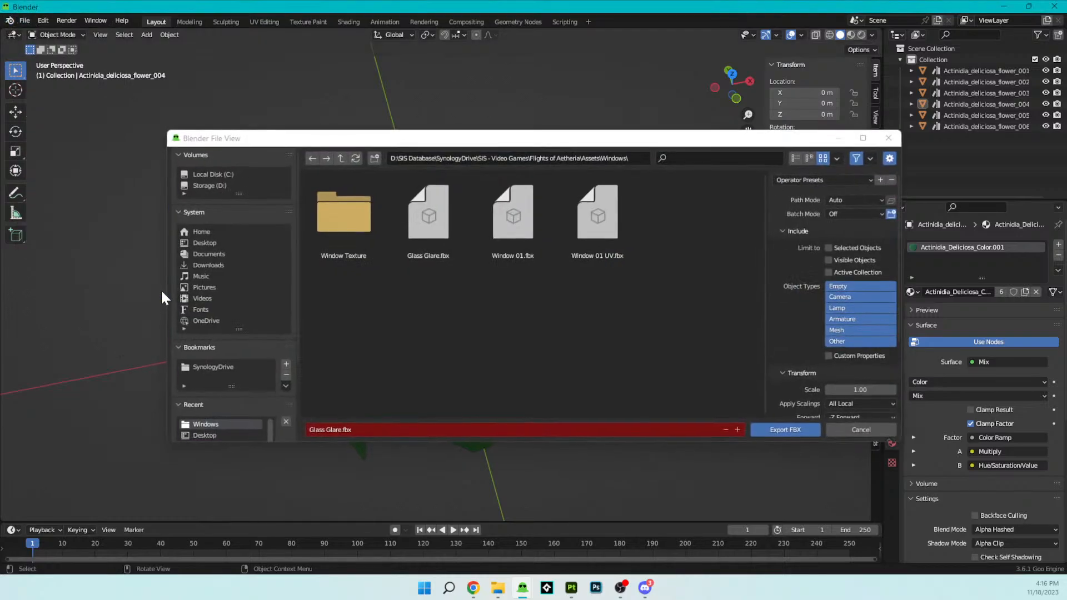
pyautogui.click(348, 429)
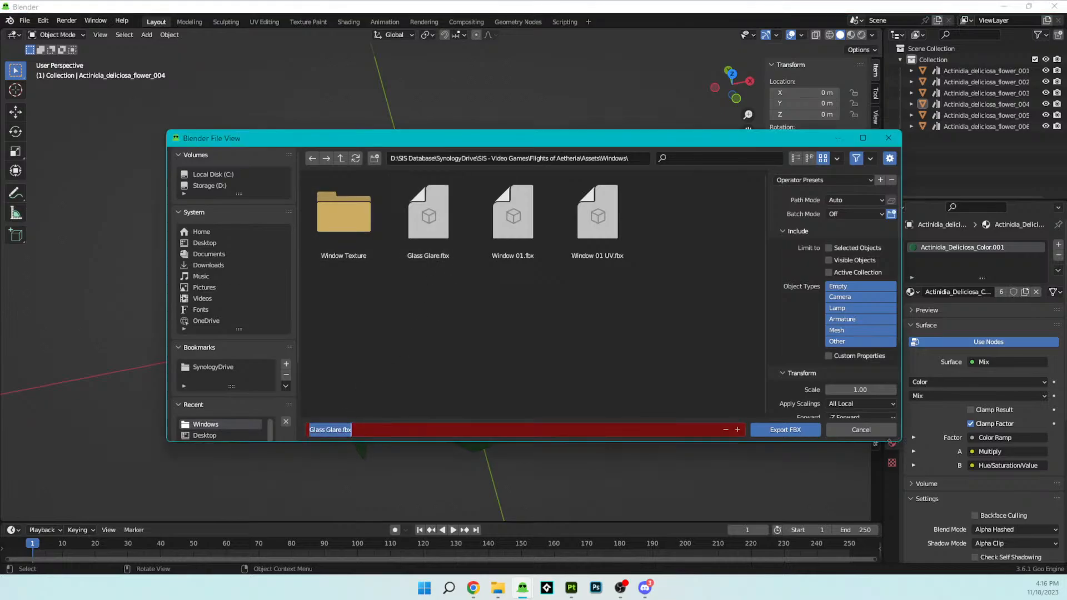
pyautogui.press('Return')
pyautogui.scroll(-3, 185, 361)
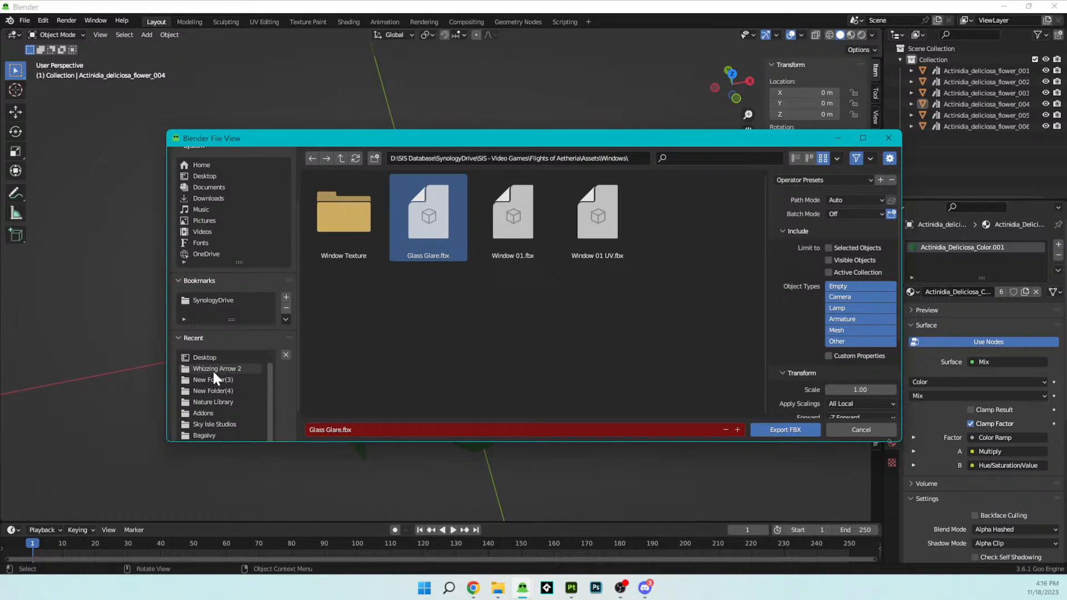
pyautogui.click(221, 400)
# - Name the export file Iry Flowers.fbx and export the FBX
pyautogui.click(342, 430)
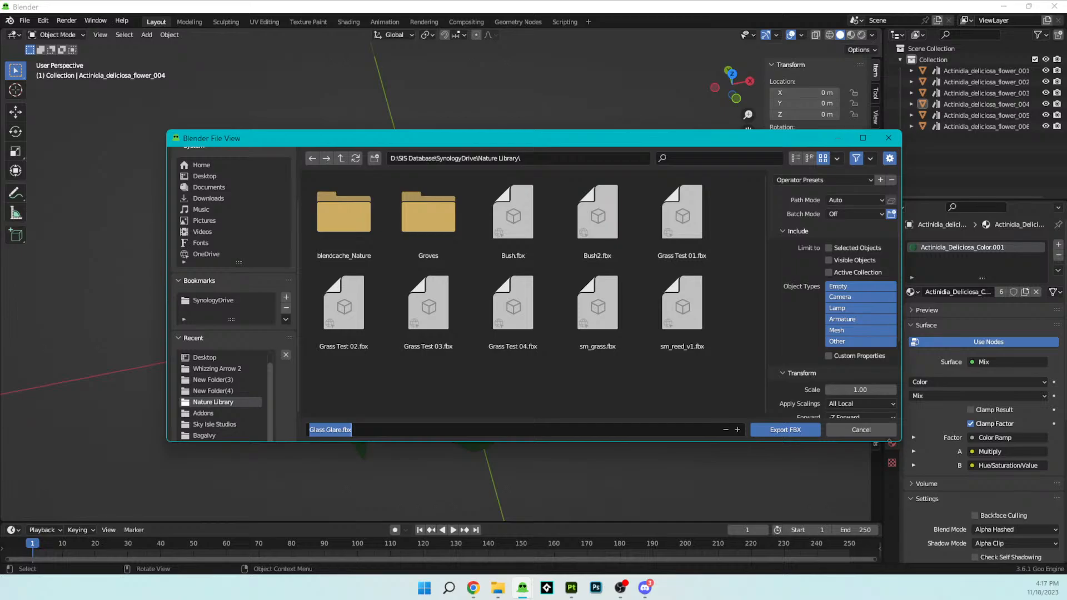
pyautogui.press('BackSpace')
pyautogui.write('Iry Flowers')
pyautogui.press('Return')
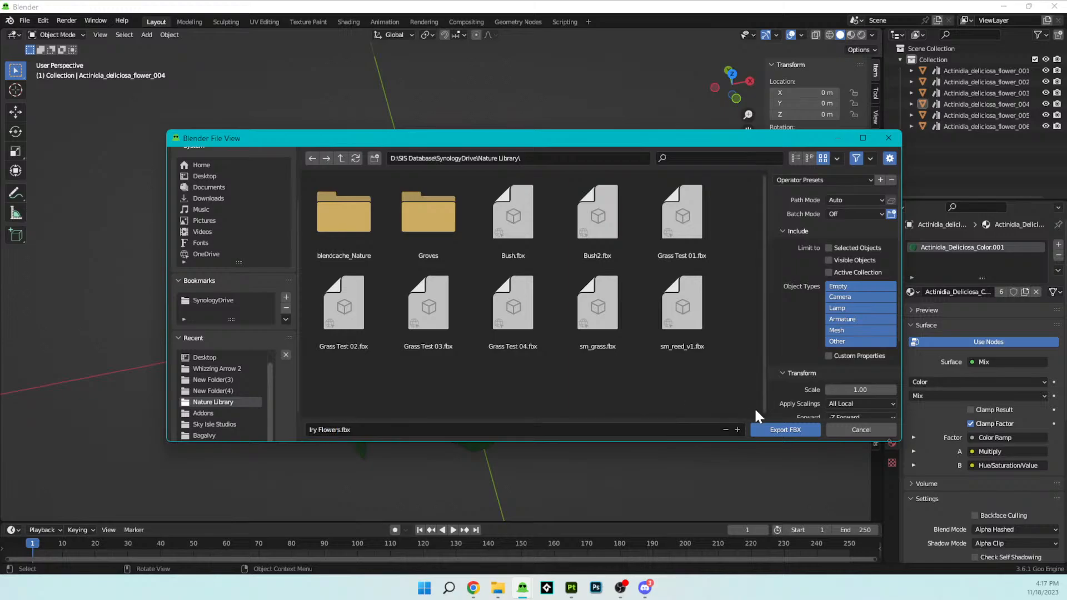
pyautogui.click(789, 428)
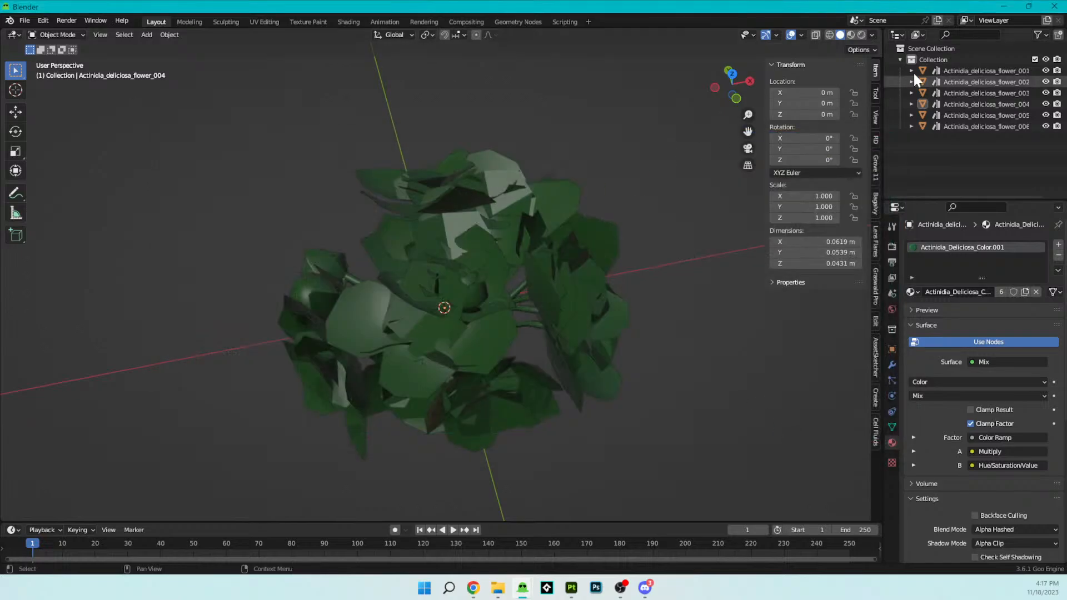
# - Switch to Adobe Substance 3D Painter, start a new project and open its mesh file selection
pyautogui.click(1003, 6)
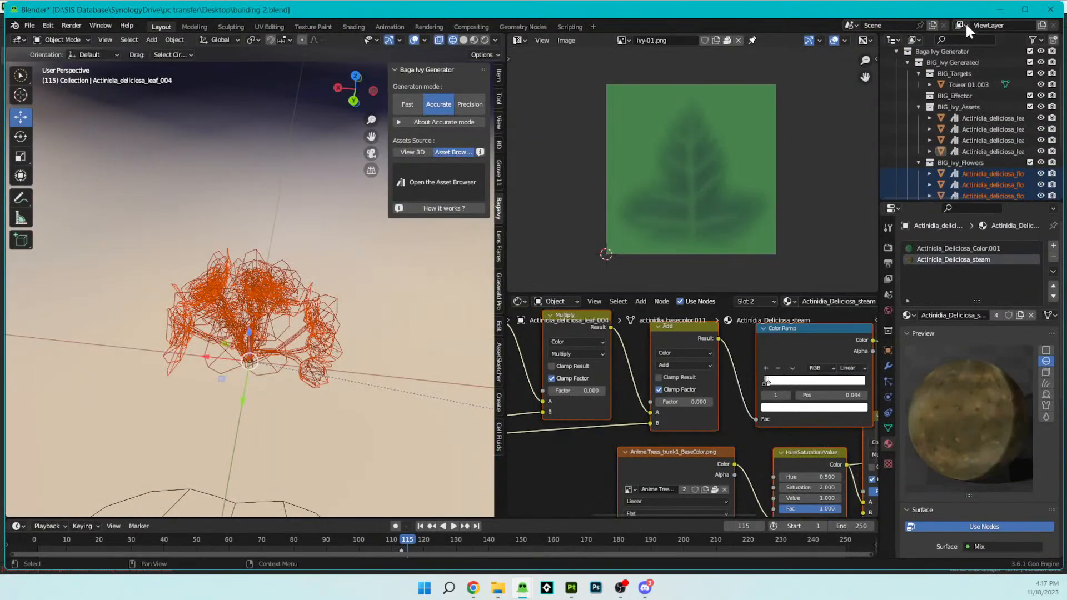
pyautogui.click(999, 9)
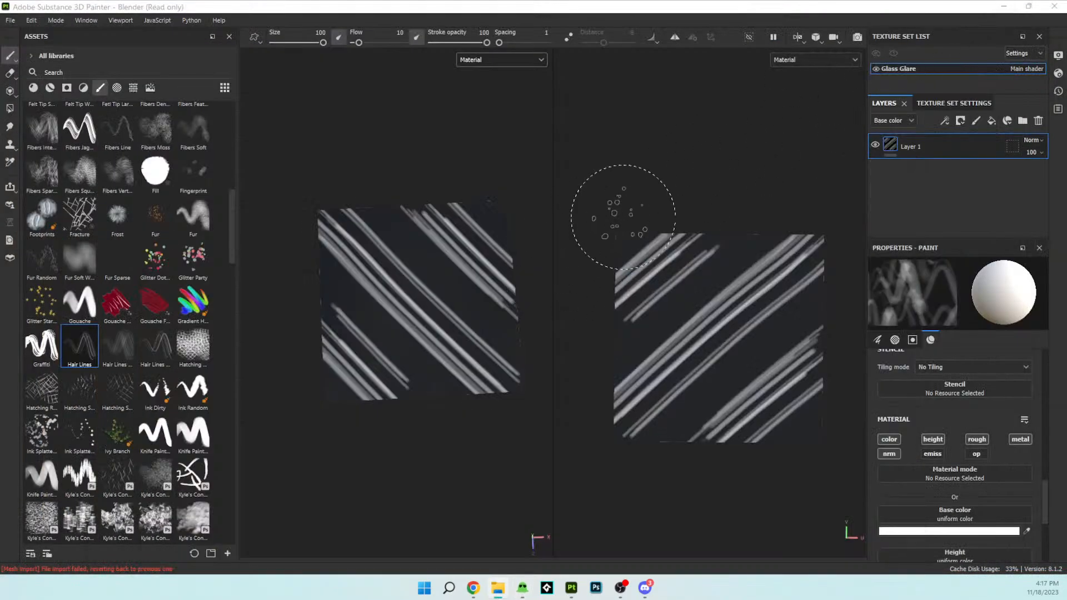
pyautogui.click(12, 20)
pyautogui.click(12, 29)
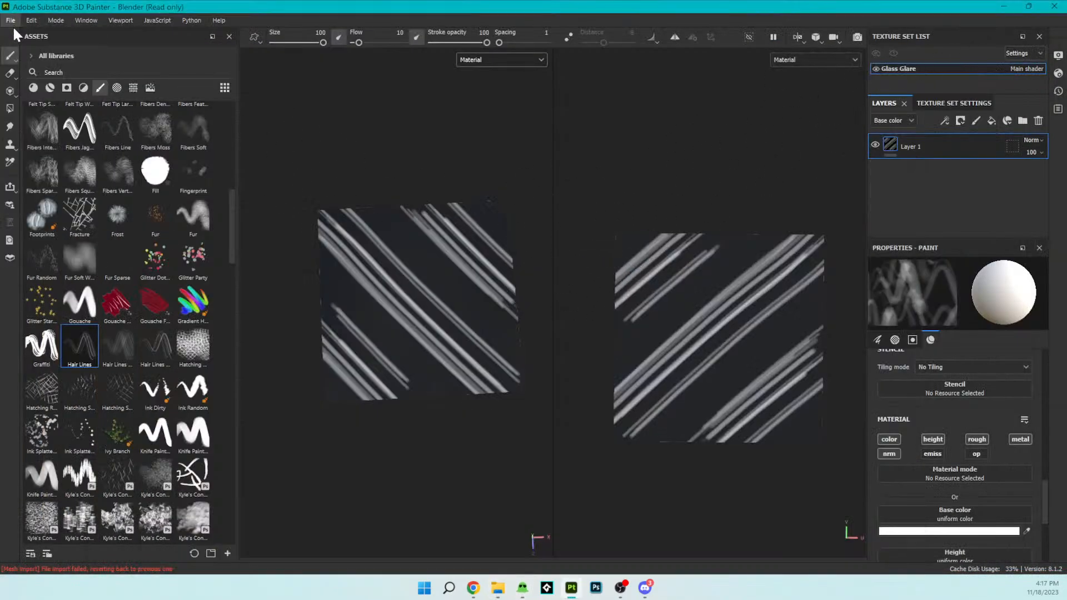
pyautogui.click(645, 167)
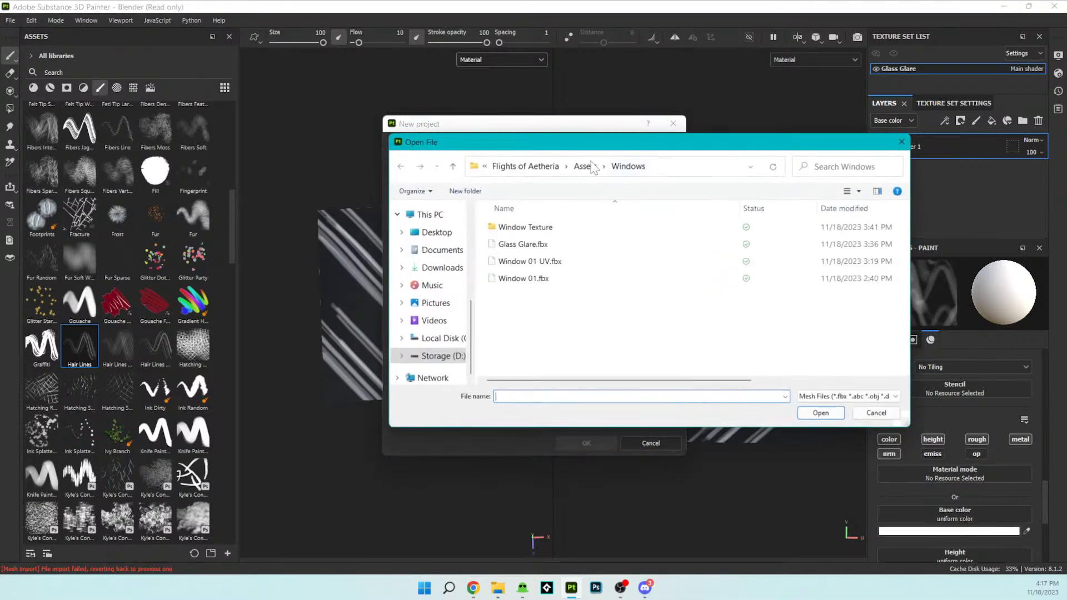
# - Load Iry Flowers.fbx from SynologyDrive's Nature Library folder as the new project's mesh
pyautogui.click(531, 166)
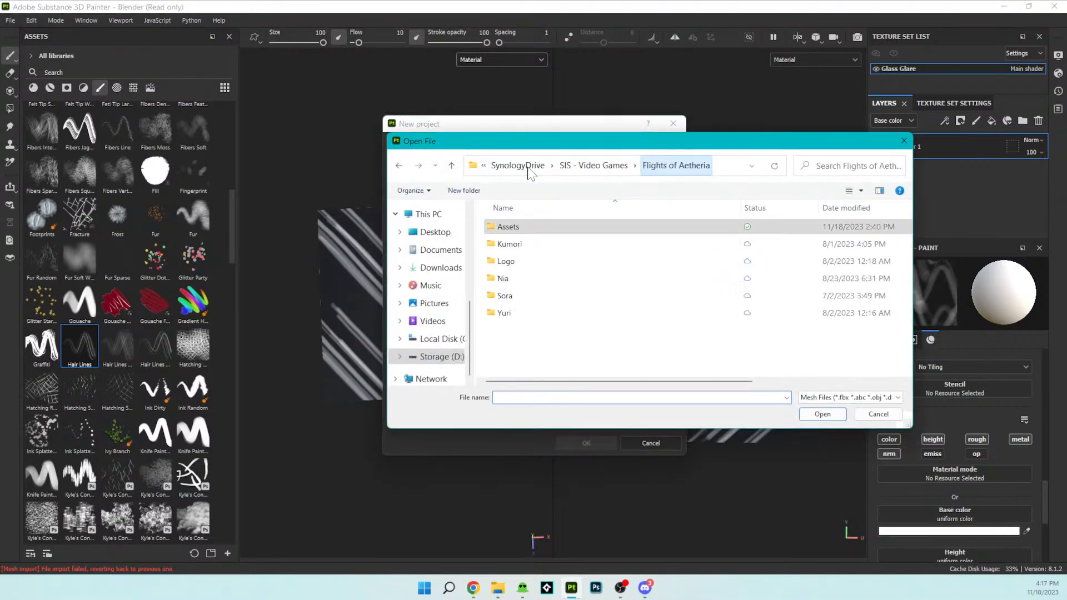
pyautogui.click(536, 167)
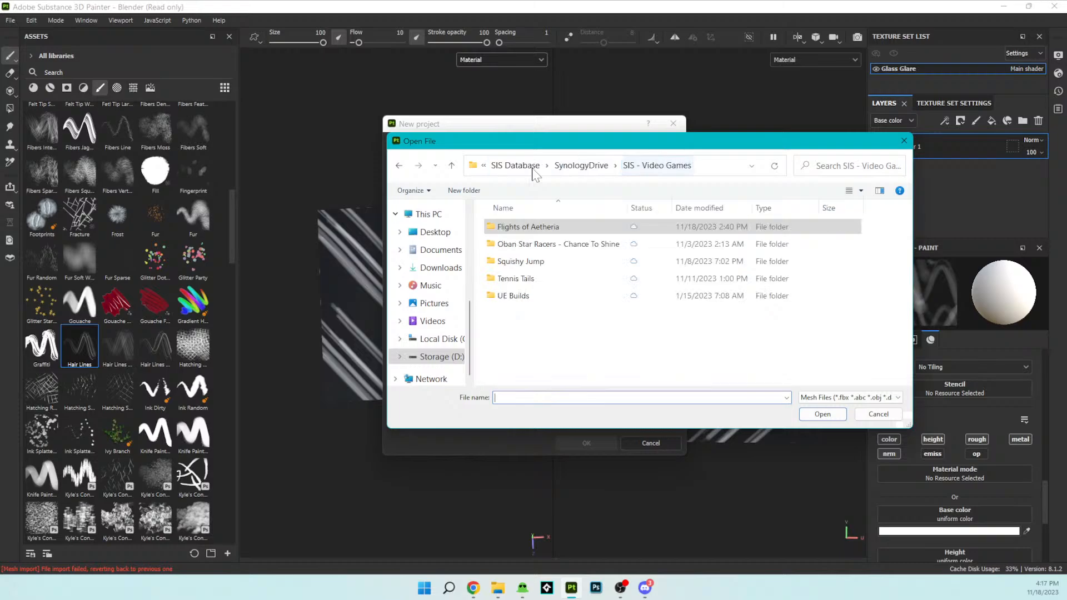
pyautogui.click(573, 170)
pyautogui.doubleClick(528, 226)
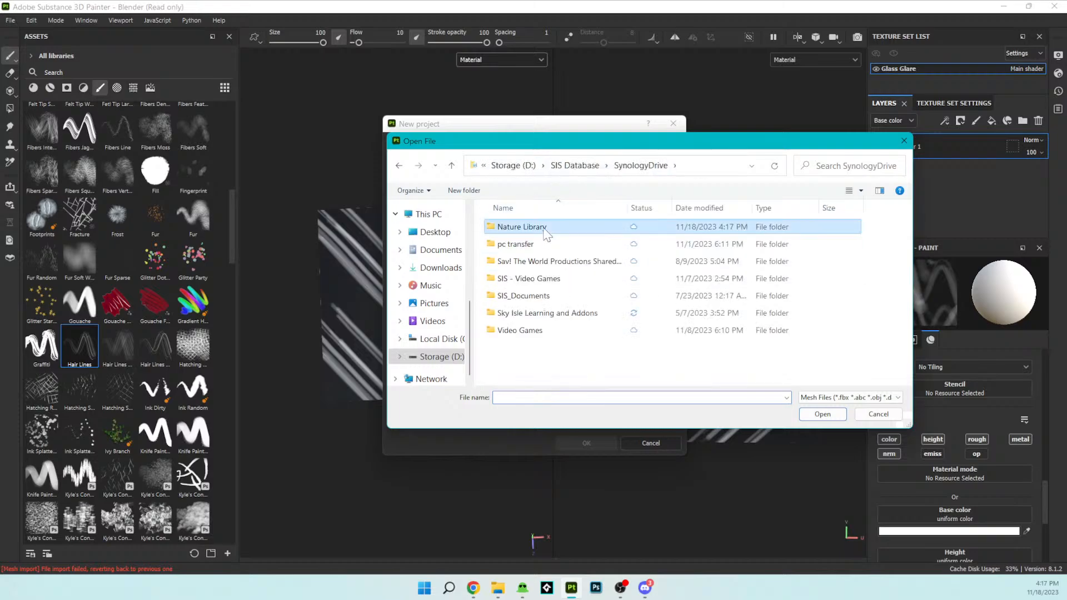
pyautogui.scroll(-1, 589, 285)
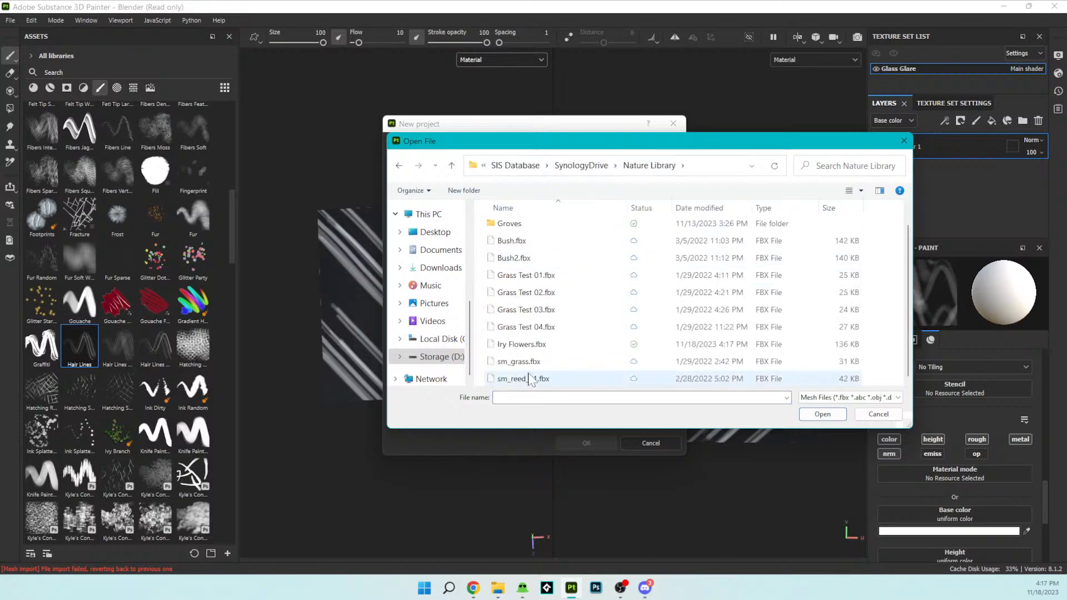
pyautogui.click(519, 345)
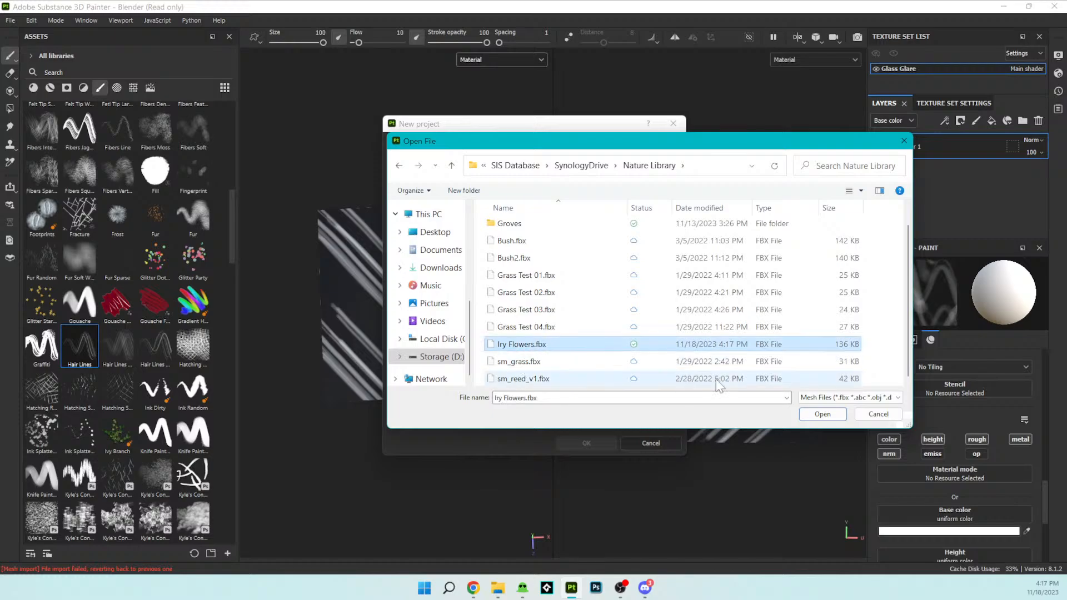
pyautogui.click(823, 414)
# - Turn off Auto-unwrap, create the project and discard the changes to the open Glass Glare project
pyautogui.click(495, 204)
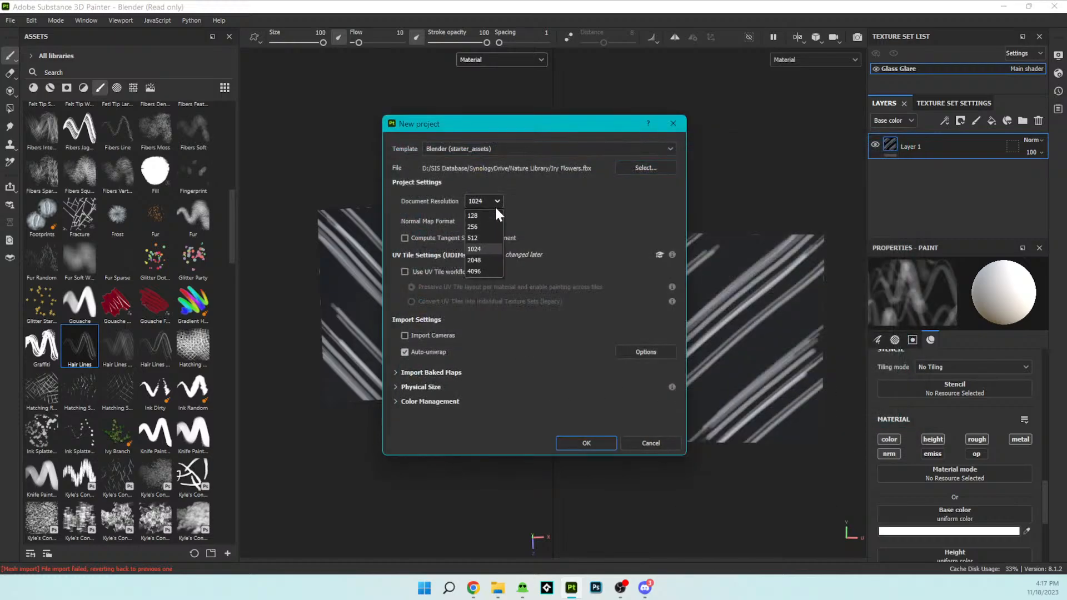
pyautogui.click(496, 199)
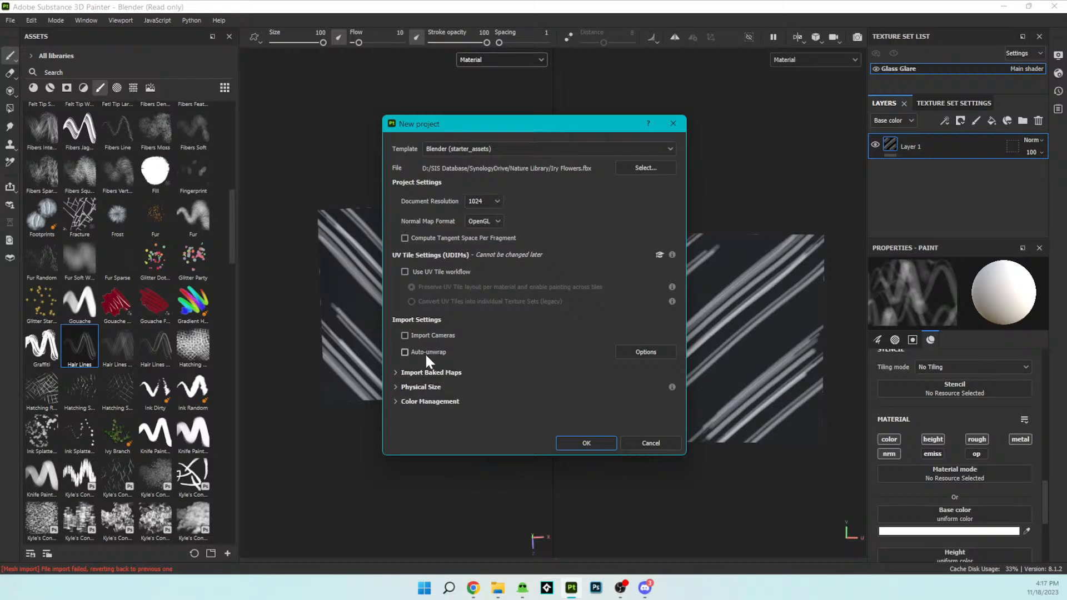
pyautogui.click(585, 443)
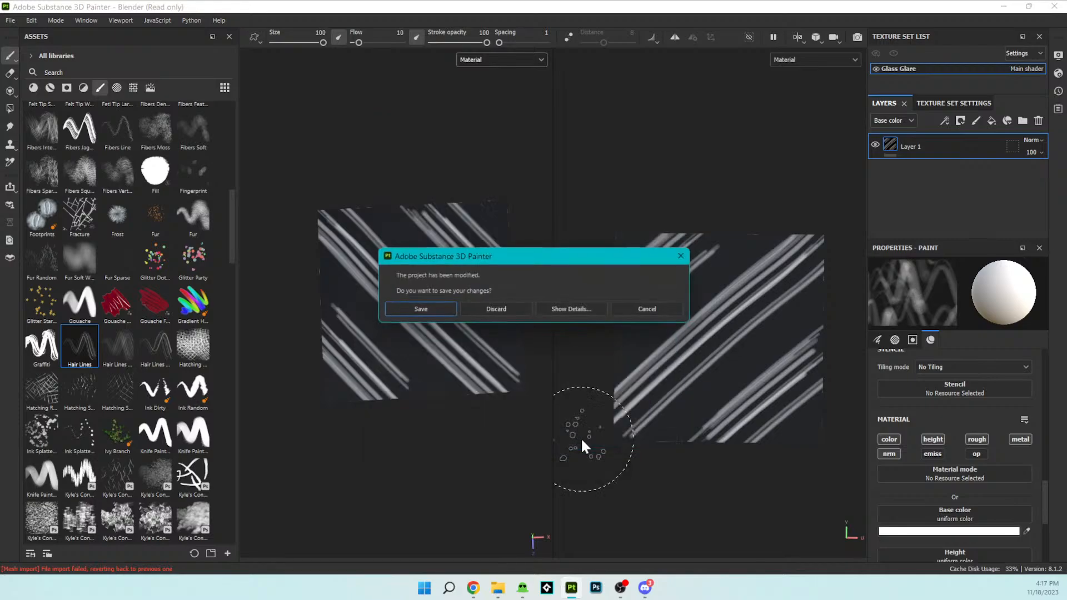
pyautogui.click(497, 308)
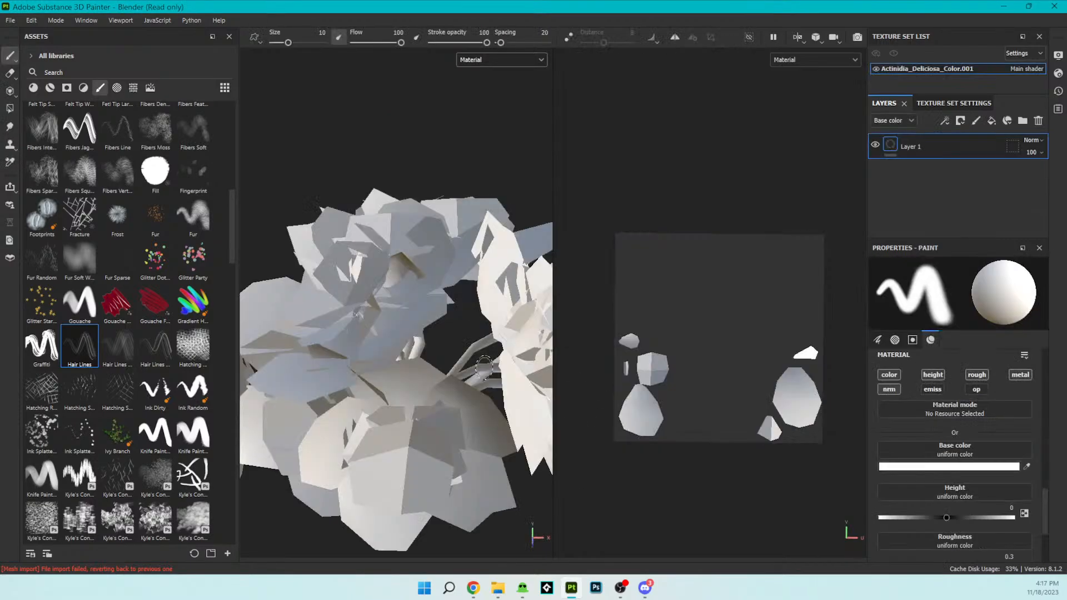
# - Examine the imported flower mesh and take a closer look at the petal islands in its UV layout
pyautogui.scroll(-3, 485, 368)
pyautogui.scroll(4, 485, 367)
pyautogui.scroll(-2, 485, 368)
pyautogui.keyDown('alt'); pyautogui.moveTo(470, 348); pyautogui.dragTo(448, 353); pyautogui.keyUp('alt')
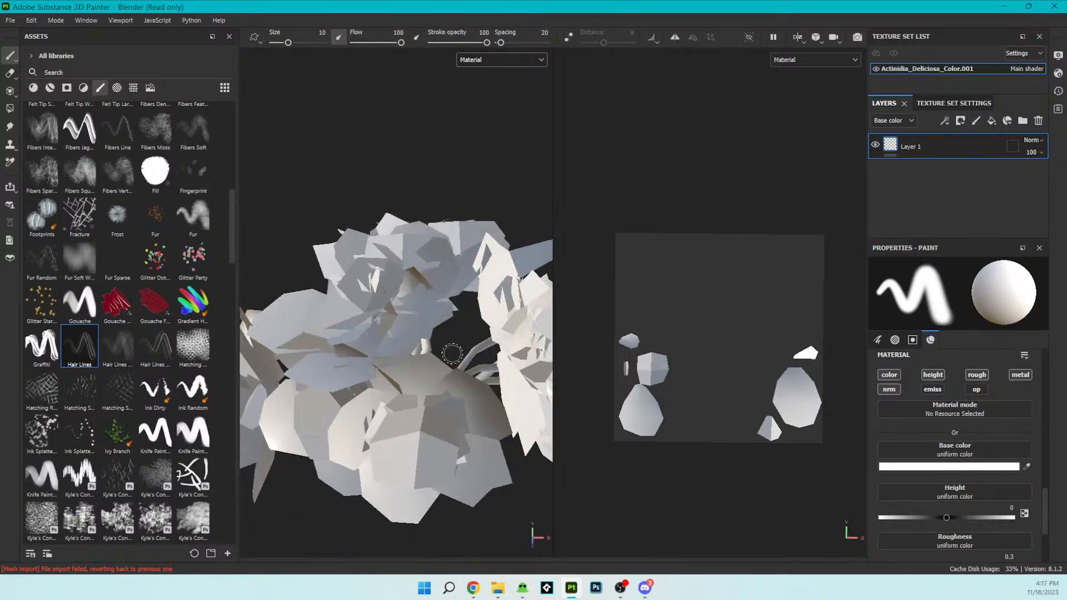
pyautogui.scroll(2, 755, 397)
pyautogui.scroll(3, 757, 398)
pyautogui.keyDown('alt'); pyautogui.moveTo(742, 378); pyautogui.dragTo(616, 348, button='middle'); pyautogui.keyUp('alt')
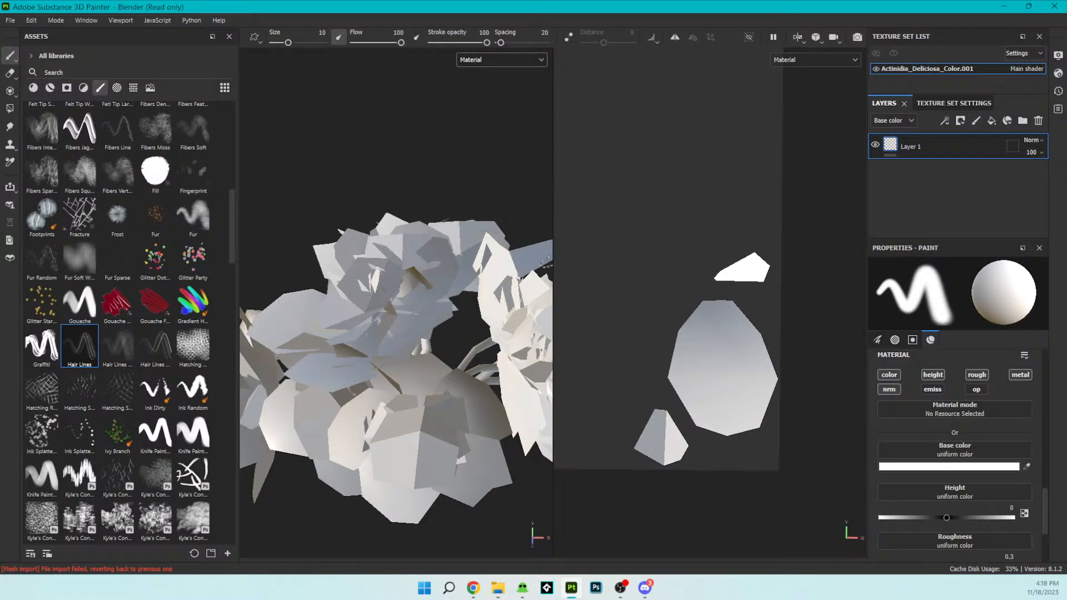
# - Select the Basic Soft brush from the brush library for painting the flowers
pyautogui.scroll(3, 167, 233)
pyautogui.scroll(9, 171, 241)
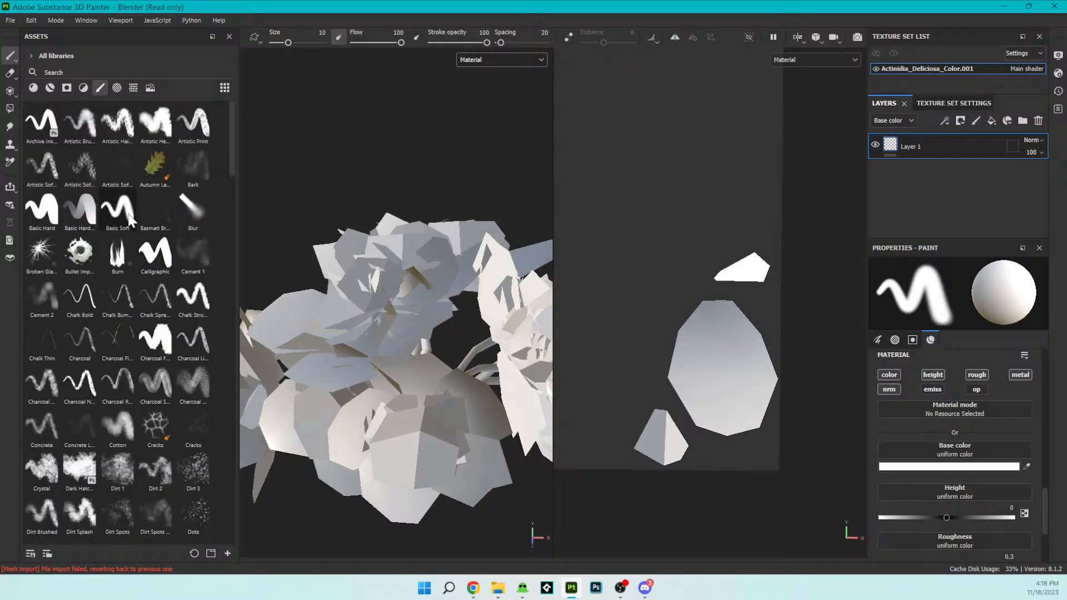
pyautogui.click(79, 210)
pyautogui.click(117, 210)
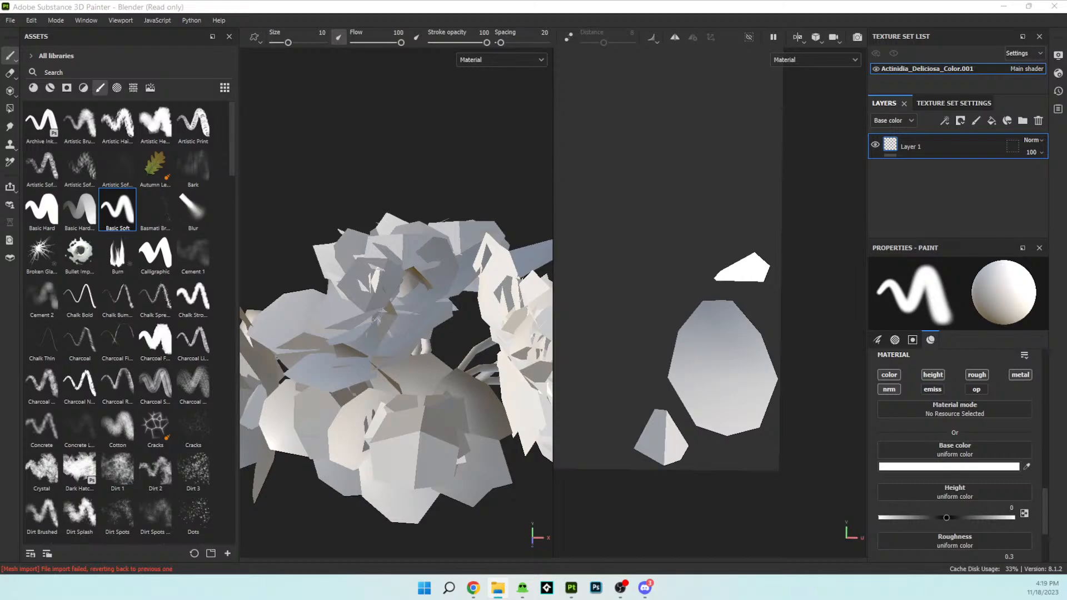
# - Switch to Blender, split the 3D viewport in two and turn the second area into an Asset Browser
pyautogui.hotkey('alt', 'Tab')
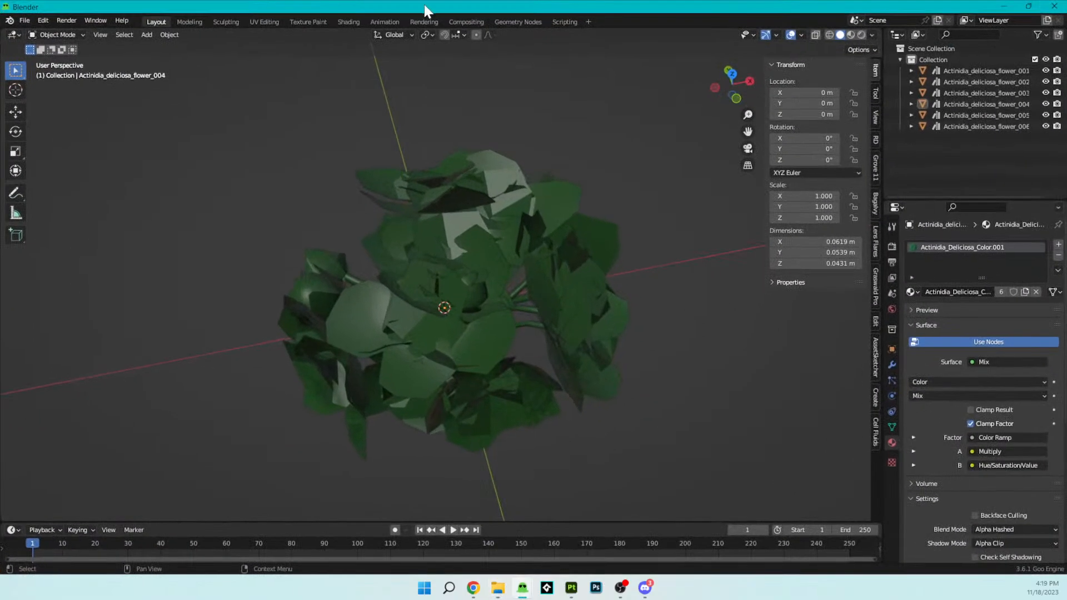
pyautogui.moveTo(883, 27); pyautogui.dragTo(494, 69)
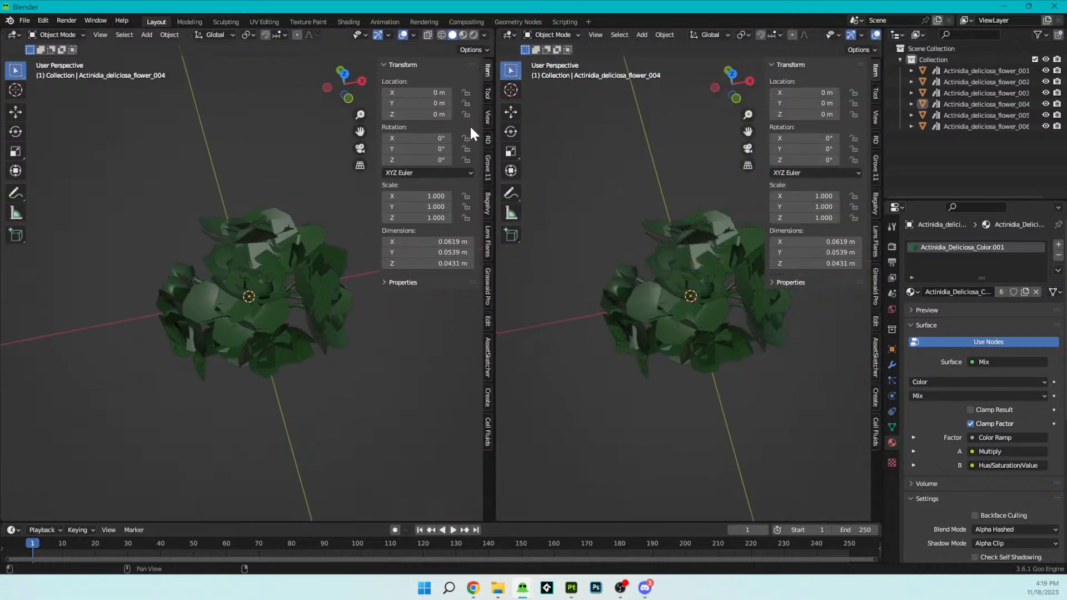
pyautogui.click(509, 34)
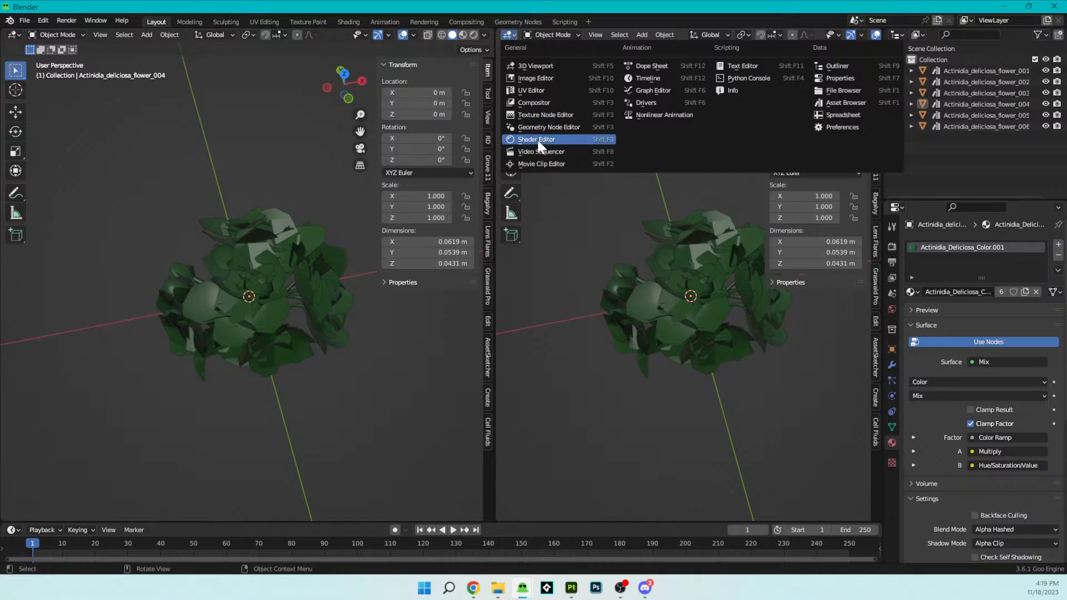
pyautogui.click(537, 139)
pyautogui.click(550, 35)
pyautogui.click(508, 34)
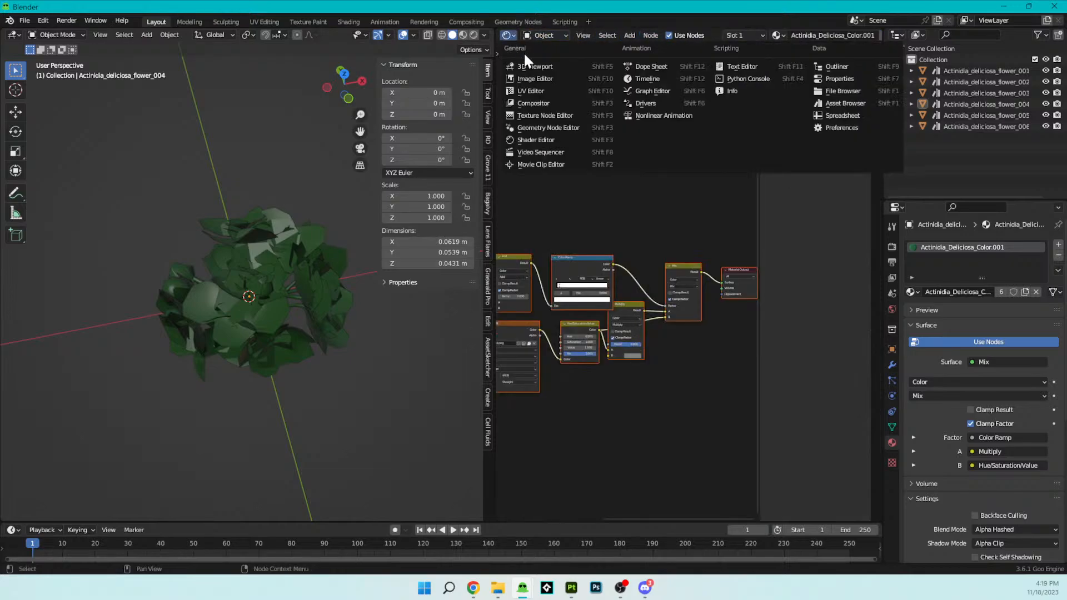
pyautogui.click(826, 104)
# - Show the Presets catalog of the Bagalvy asset library
pyautogui.click(583, 54)
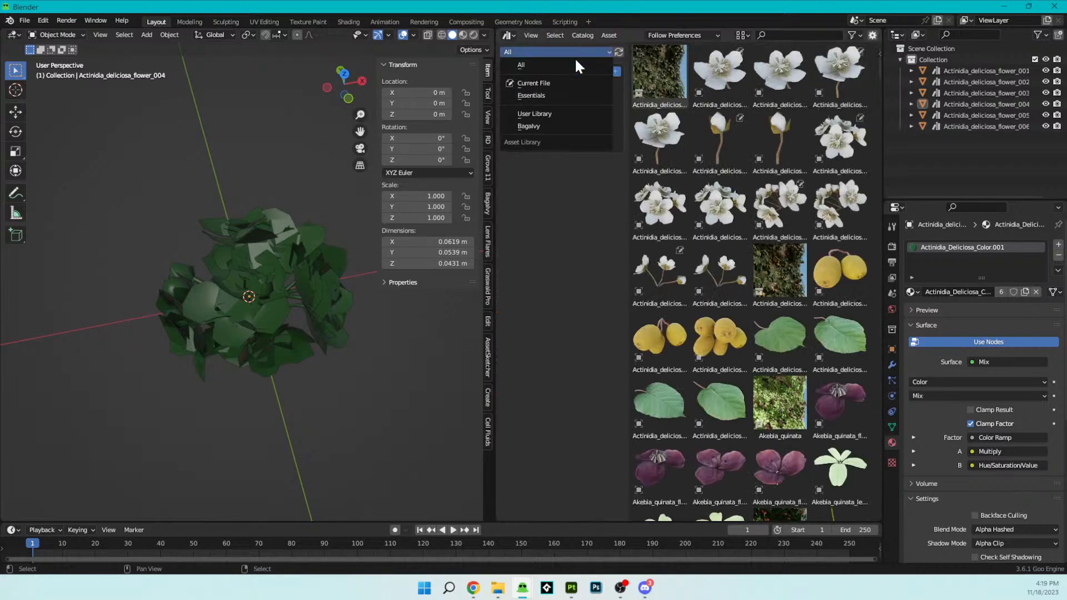
pyautogui.click(557, 114)
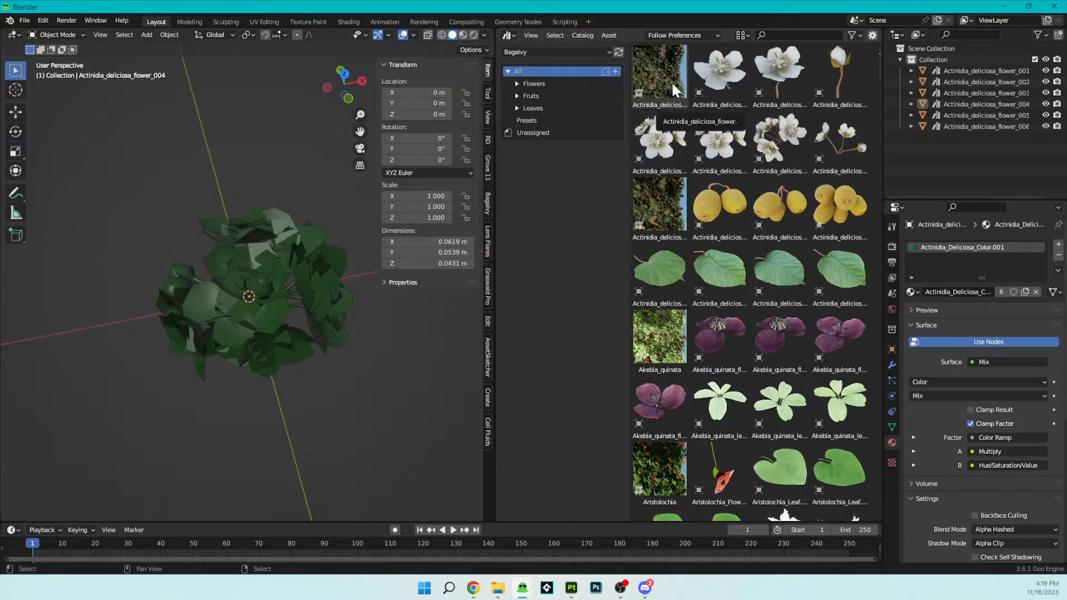
pyautogui.click(520, 121)
# - Add the Actinidia_deliciosa_flower preset to the scene and look at it from around the flower cluster
pyautogui.moveTo(687, 84); pyautogui.dragTo(195, 103)
pyautogui.moveTo(276, 170); pyautogui.dragTo(303, 257, button='middle')
pyautogui.scroll(-3, 164, 215)
pyautogui.scroll(3, 345, 249)
pyautogui.scroll(-3, 302, 256)
pyautogui.scroll(3, 307, 259)
pyautogui.scroll(-4, 309, 260)
pyautogui.keyDown('shift'); pyautogui.moveTo(336, 289); pyautogui.dragTo(293, 282, button='middle'); pyautogui.keyUp('shift')
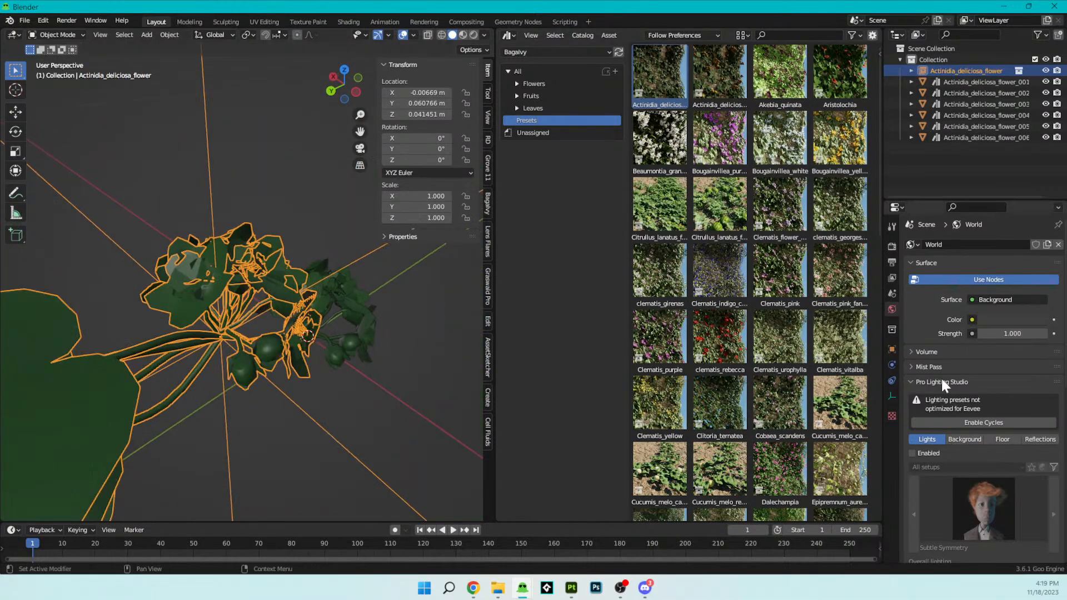
# - Check the placed Actinidia_deliciosa_flower preset up close and delete it from the scene
pyautogui.click(891, 415)
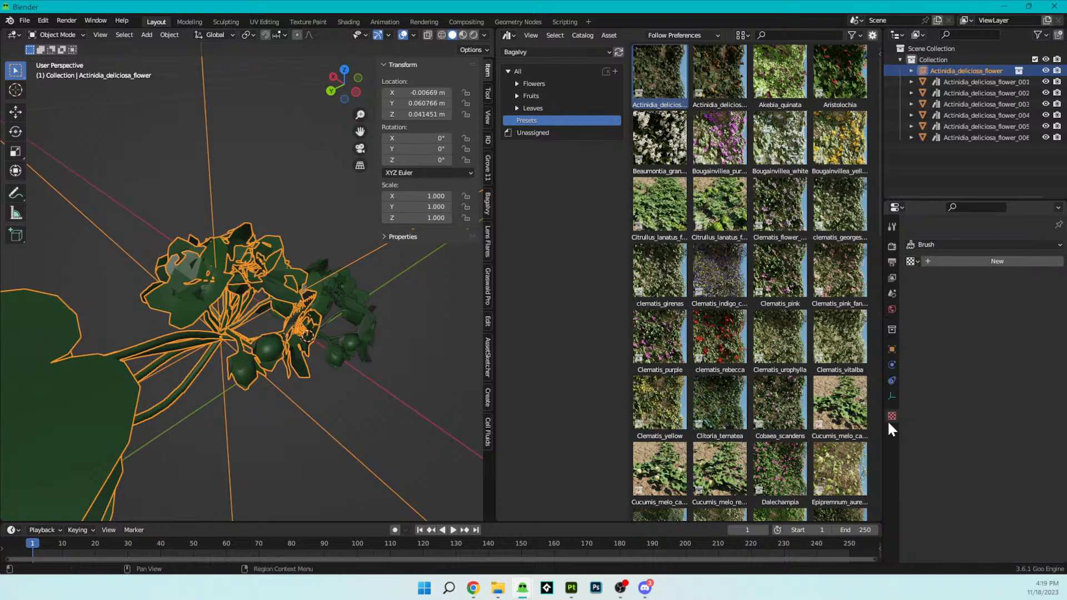
pyautogui.scroll(-5, 266, 291)
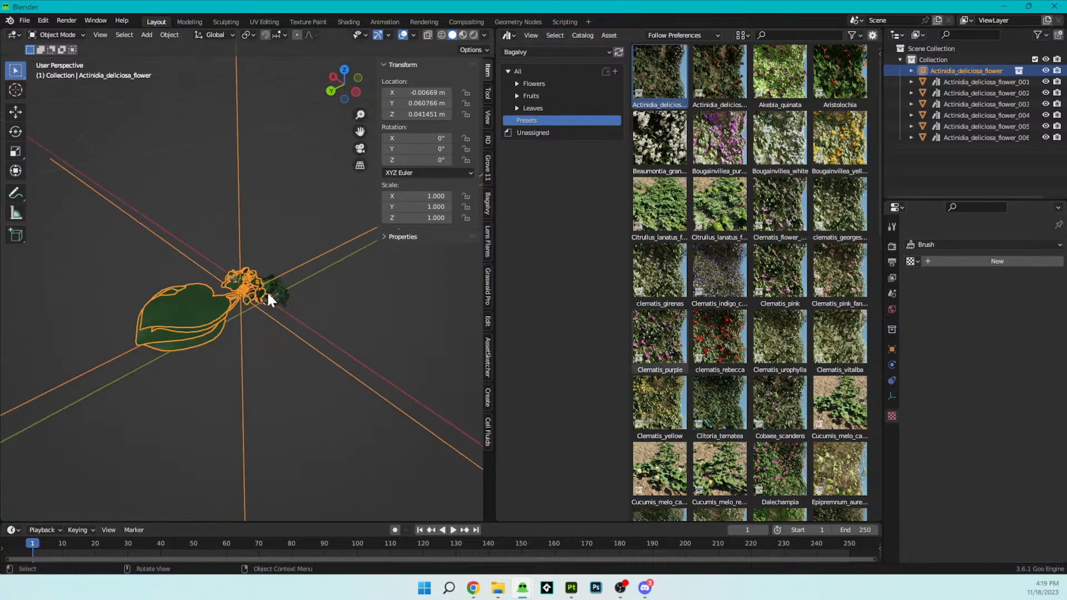
pyautogui.scroll(1, 254, 310)
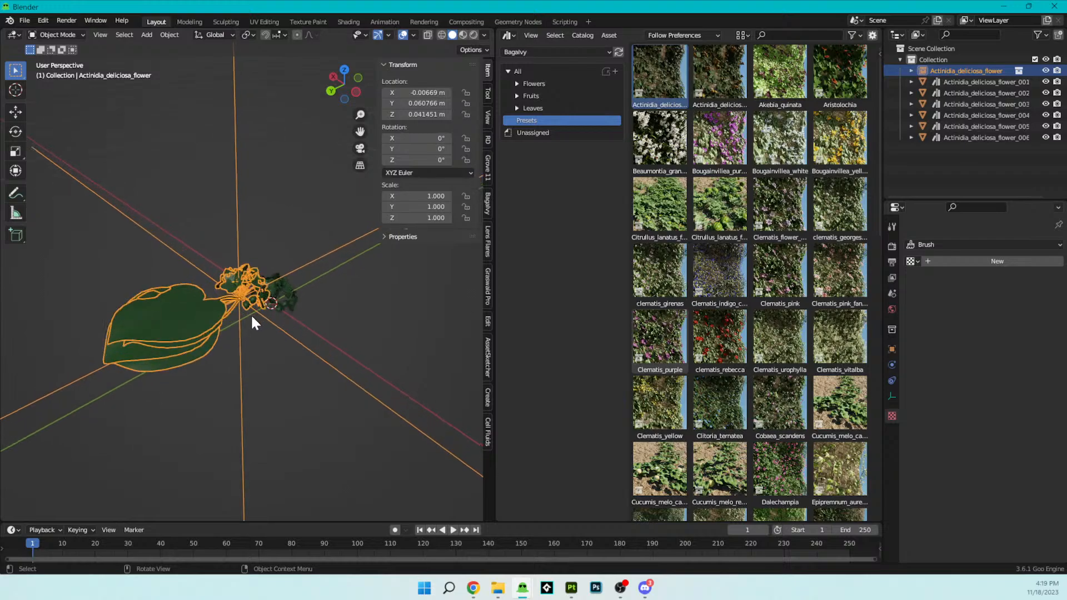
pyautogui.click(248, 322)
pyautogui.scroll(4, 256, 311)
pyautogui.click(262, 304)
pyautogui.scroll(5, 275, 312)
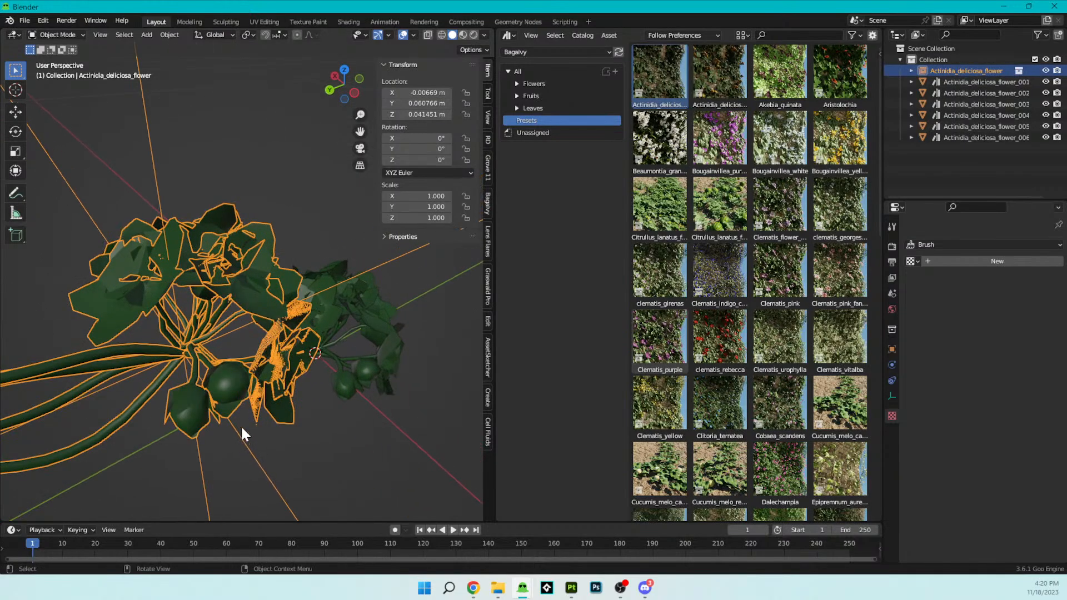
pyautogui.scroll(-5, 281, 367)
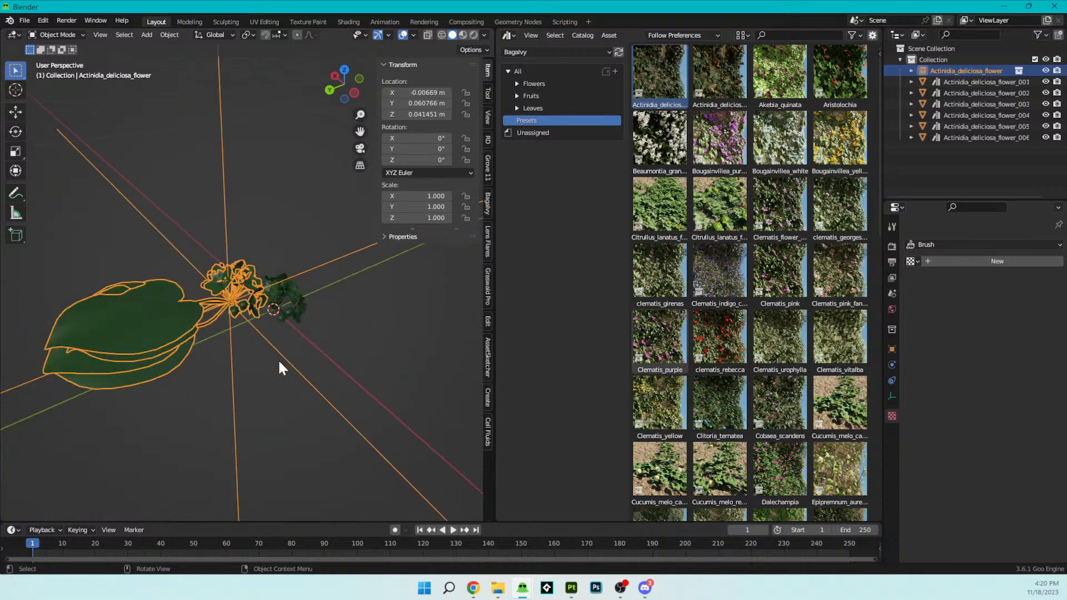
pyautogui.scroll(-3, 207, 281)
pyautogui.press('Delete')
# - Delete the remaining Actinidia_deliciosa flower objects to empty the scene
pyautogui.scroll(4, 225, 283)
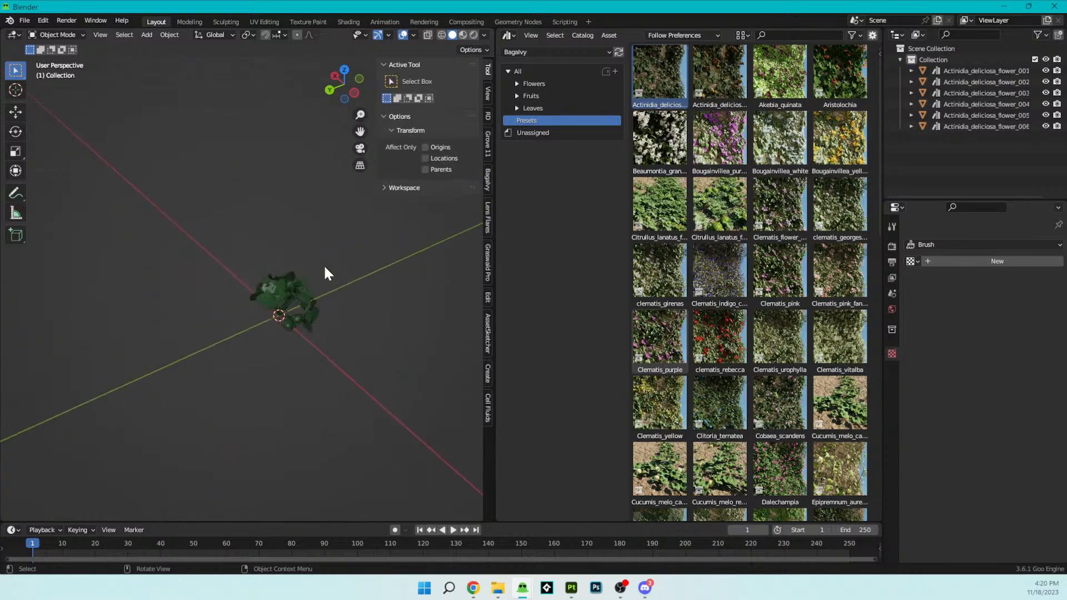
pyautogui.moveTo(231, 231); pyautogui.dragTo(355, 377)
pyautogui.press('Delete')
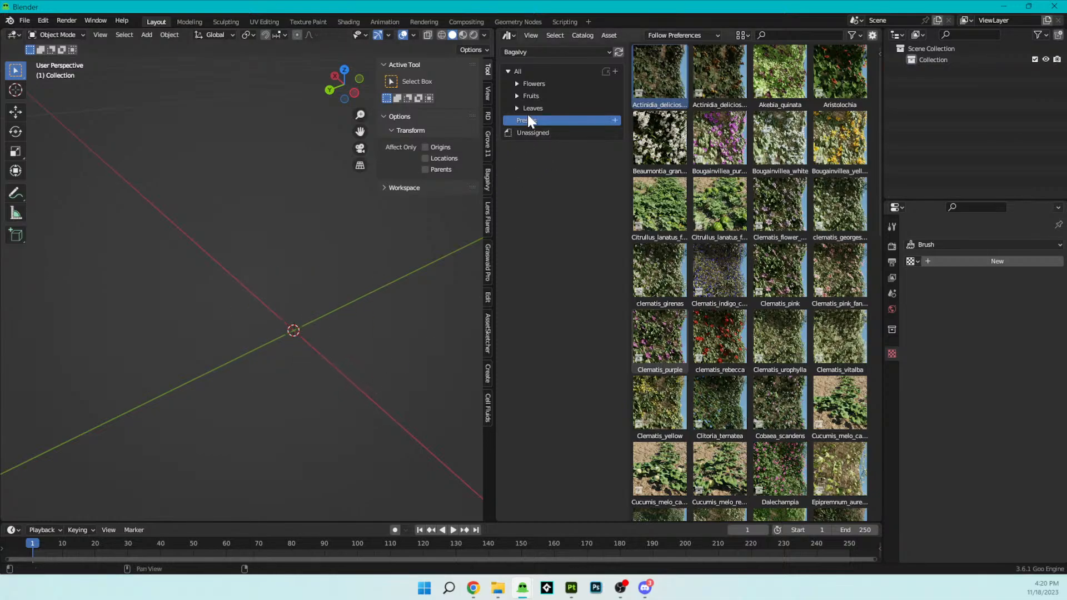
# - Try the Actinidia_deliciosa_flower preset in the empty scene and remove it again
pyautogui.moveTo(670, 79); pyautogui.dragTo(277, 319)
pyautogui.scroll(4, 276, 318)
pyautogui.moveTo(314, 315); pyautogui.dragTo(288, 304, button='middle')
pyautogui.press('Delete')
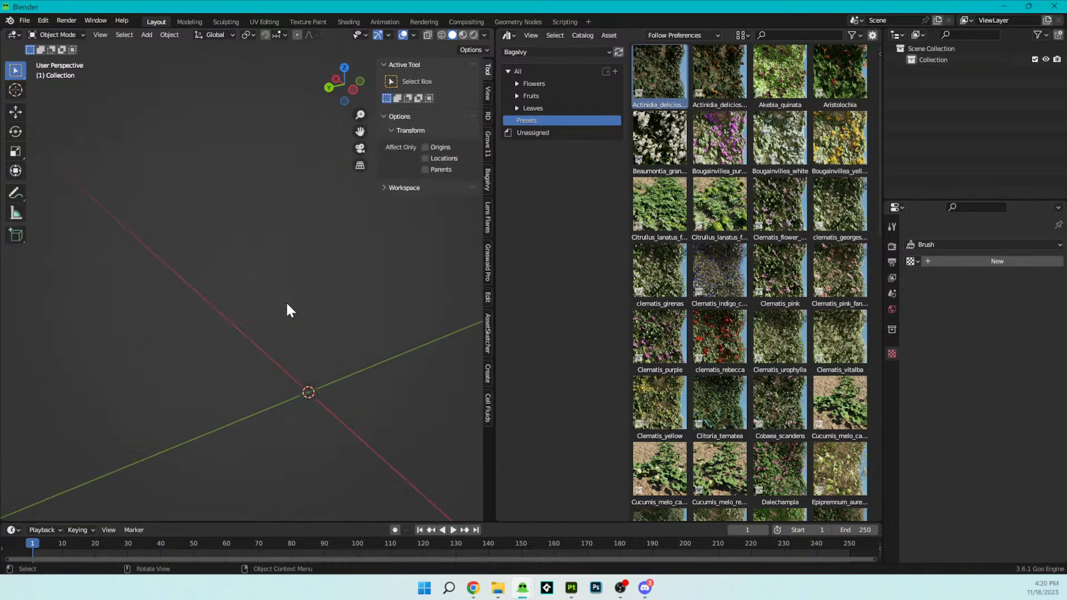
# - Browse the Fruits and Leaves catalogs of the Bagalvy library and collapse them
pyautogui.click(548, 108)
pyautogui.click(545, 95)
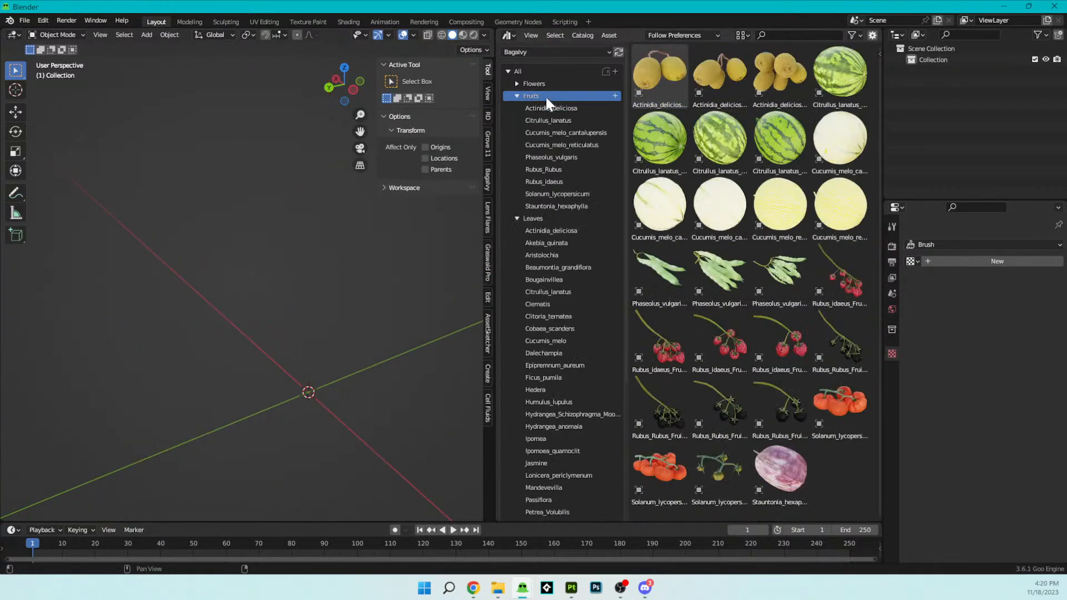
pyautogui.click(529, 215)
pyautogui.scroll(-5, 733, 205)
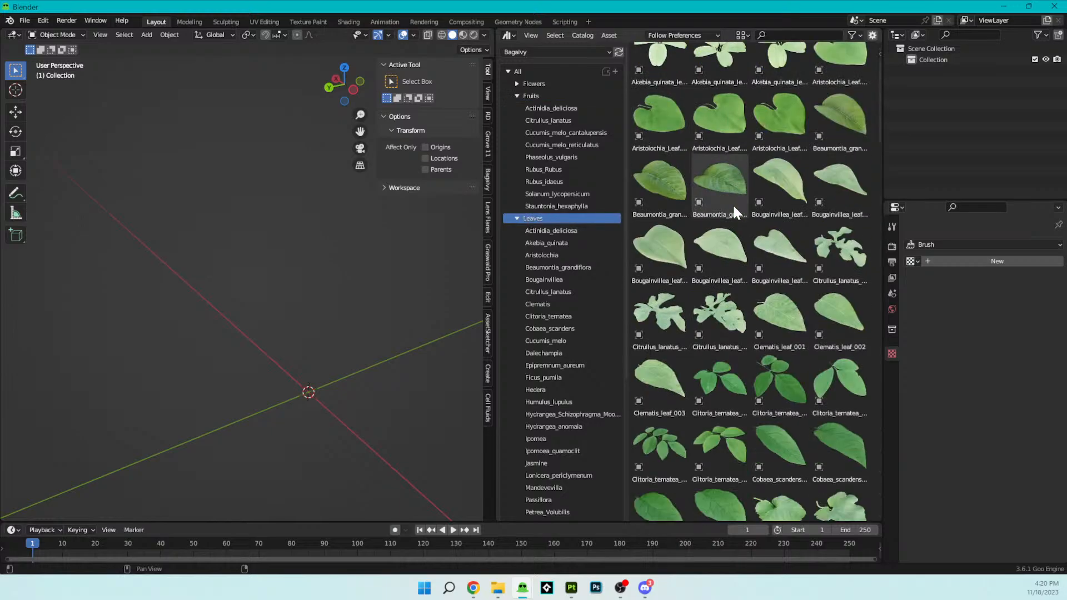
pyautogui.scroll(-18, 733, 206)
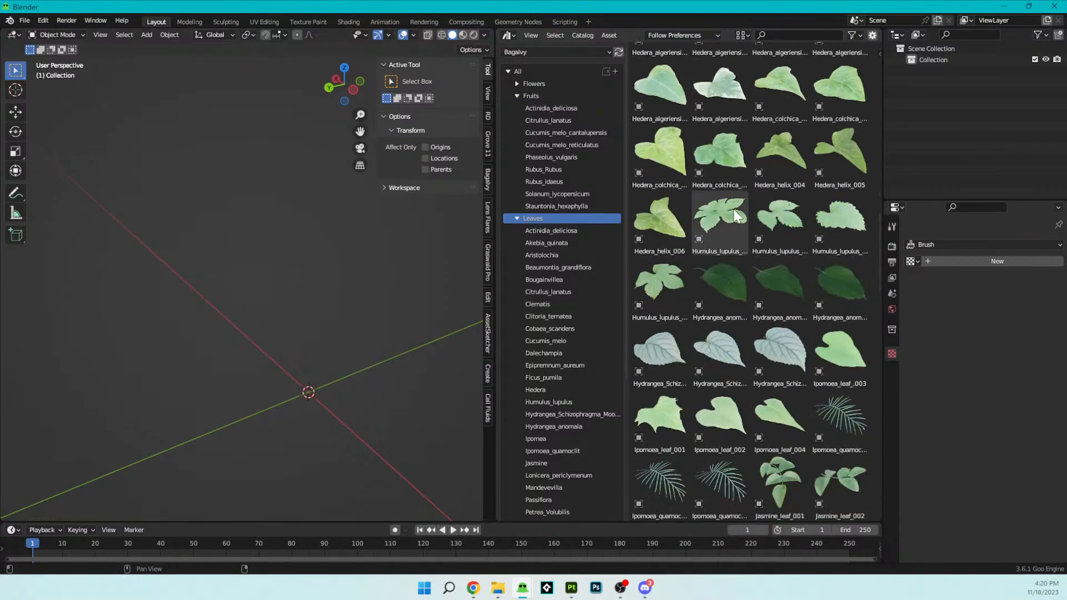
pyautogui.scroll(-2, 733, 214)
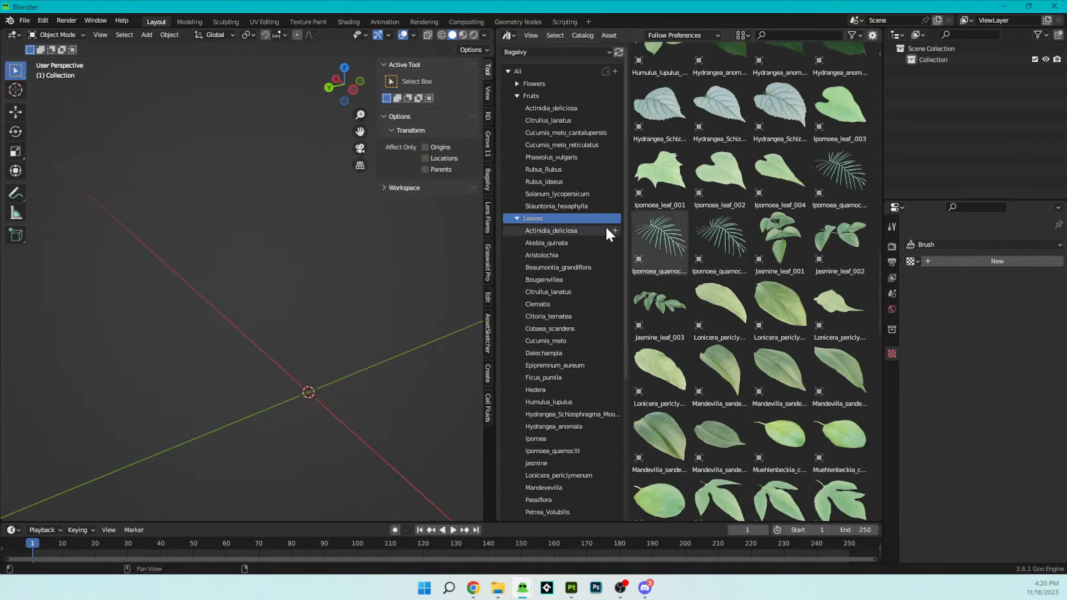
pyautogui.click(517, 217)
pyautogui.click(516, 95)
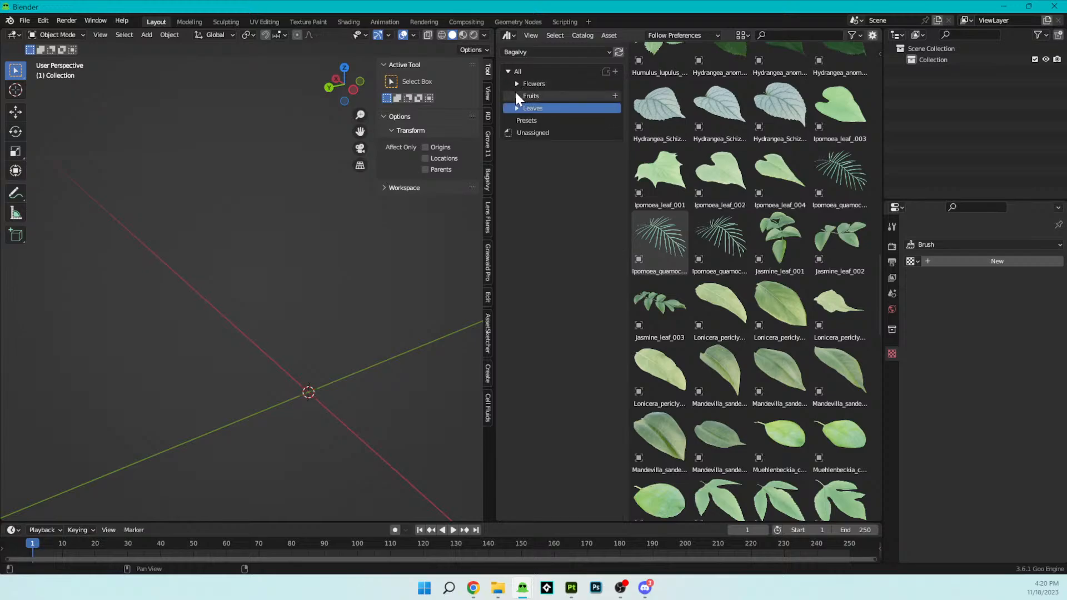
# - Open the Flowers catalog and look through its individual flower assets
pyautogui.click(515, 84)
pyautogui.click(533, 83)
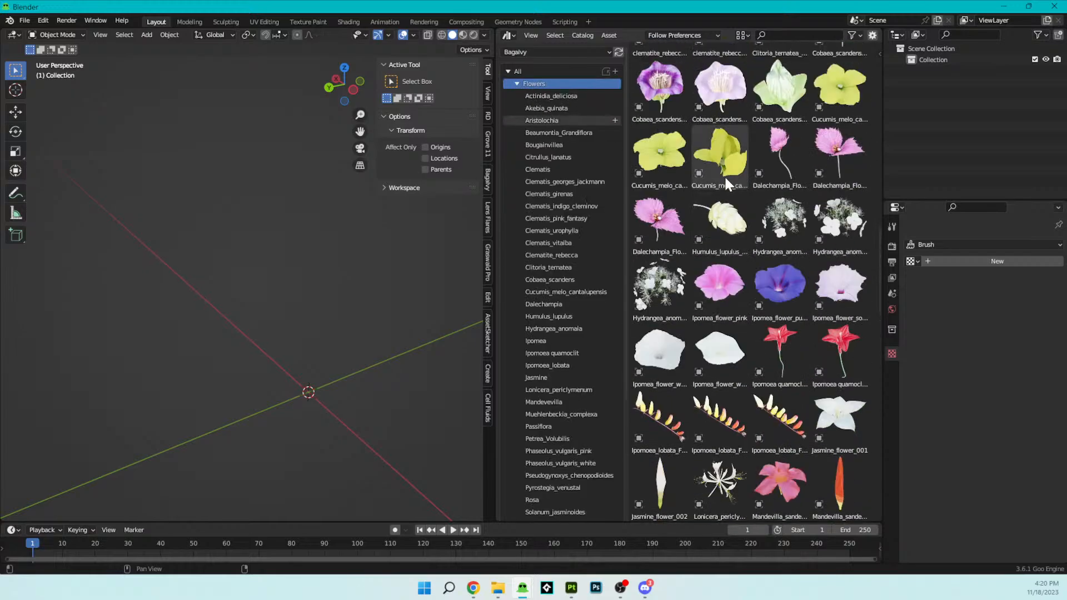
pyautogui.scroll(15, 724, 176)
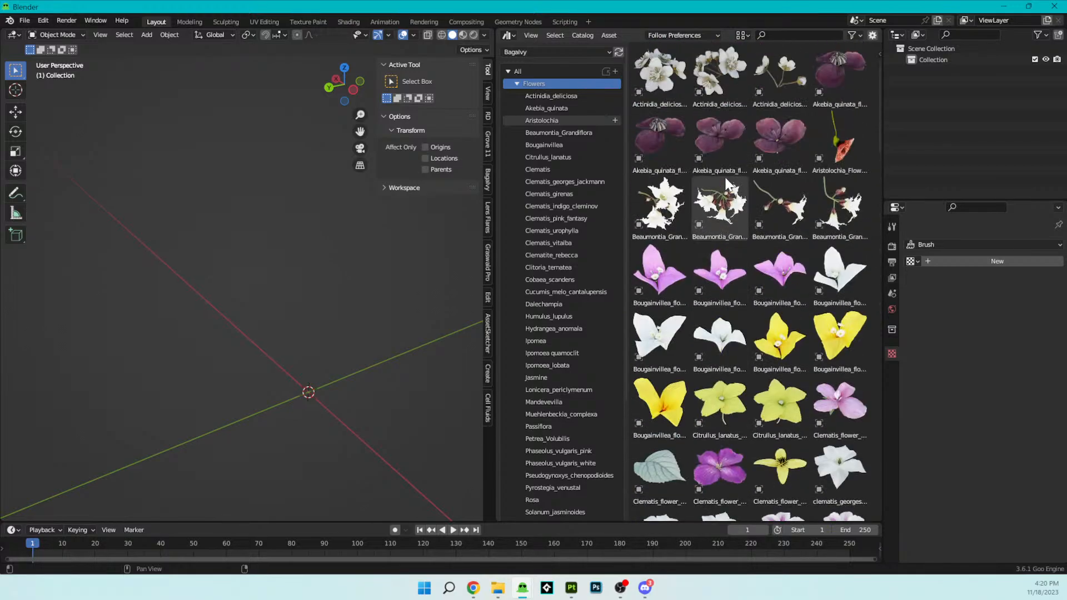
pyautogui.scroll(-2, 724, 175)
pyautogui.scroll(2, 724, 175)
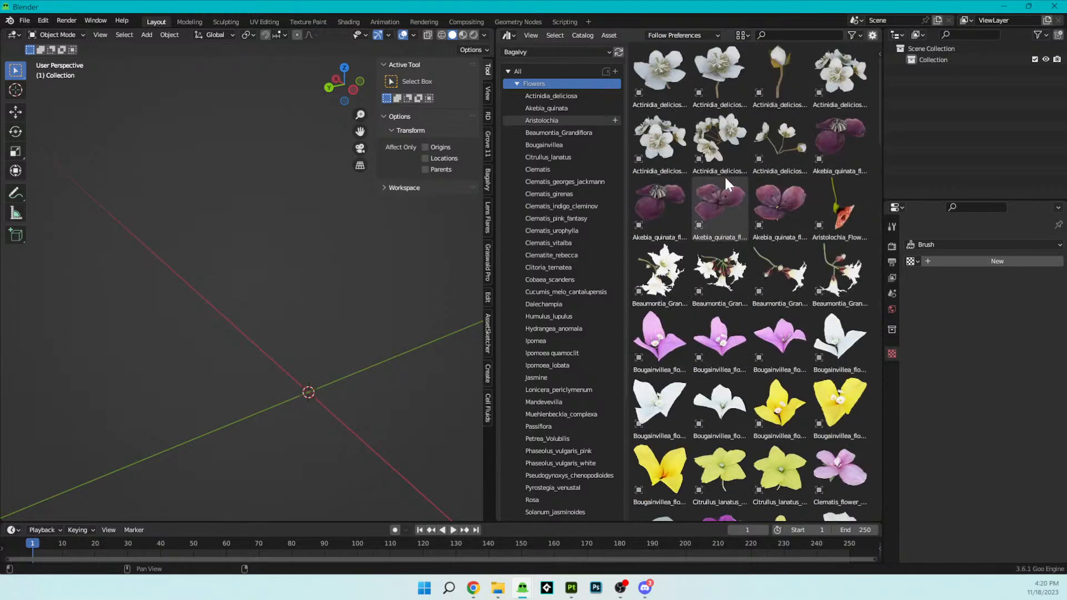
pyautogui.scroll(-3, 785, 194)
pyautogui.scroll(-2, 784, 194)
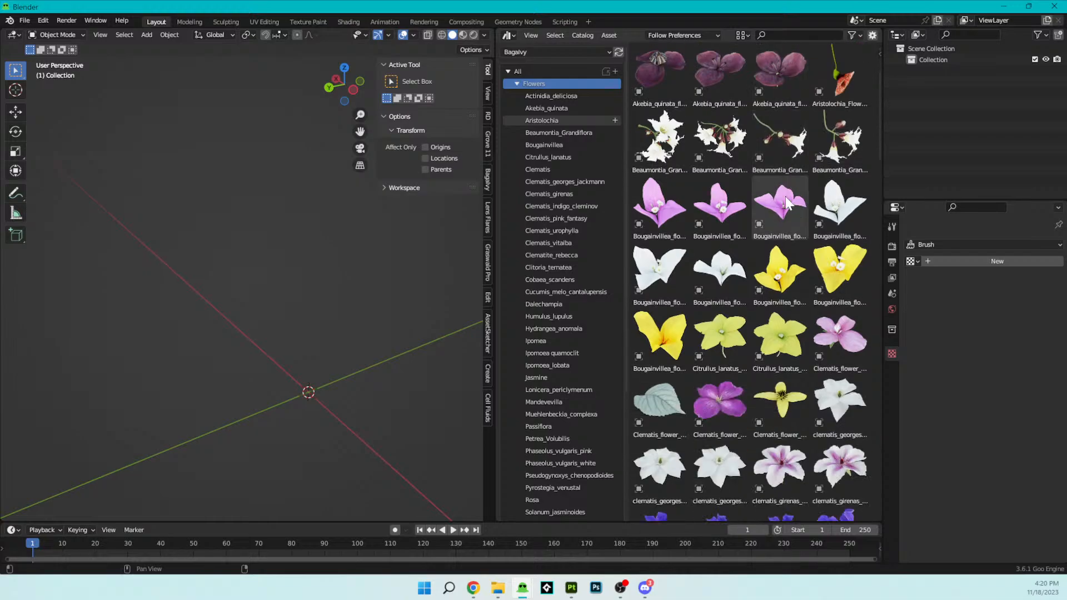
pyautogui.scroll(-7, 785, 196)
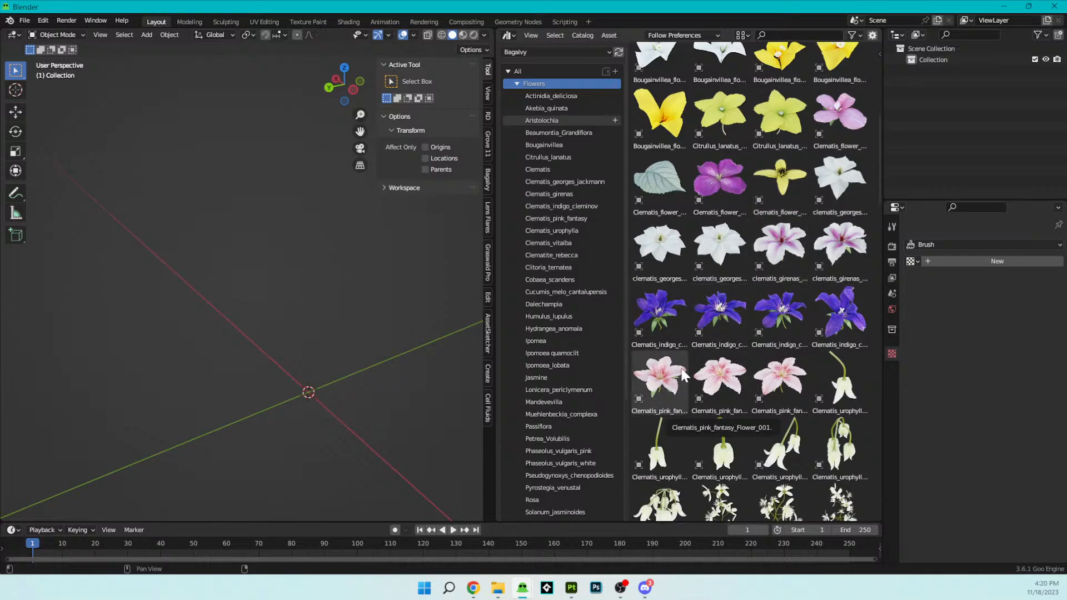
# - Try Clematis_pink_fantasy_Flower_001 in the scene and delete it
pyautogui.click(678, 377)
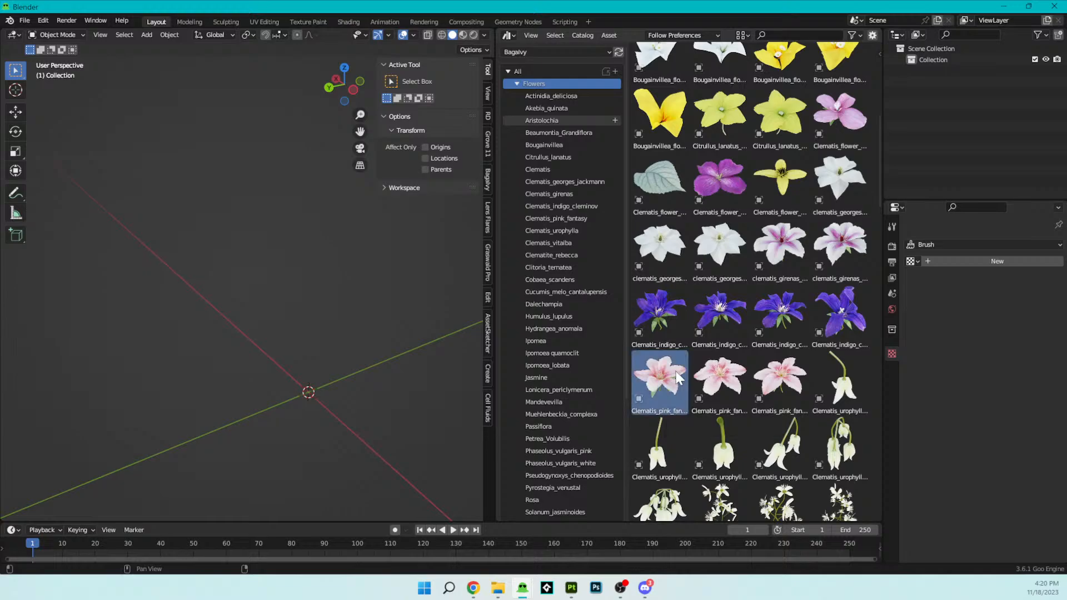
pyautogui.moveTo(678, 377); pyautogui.dragTo(299, 348)
pyautogui.scroll(-3, 303, 222)
pyautogui.moveTo(303, 221); pyautogui.dragTo(276, 244, button='middle')
pyautogui.press('x')
pyautogui.click(272, 229)
# - Add the single Actinidia_deliciosa_flower_001 asset to the scene near the origin and inspect its mesh
pyautogui.scroll(10, 783, 222)
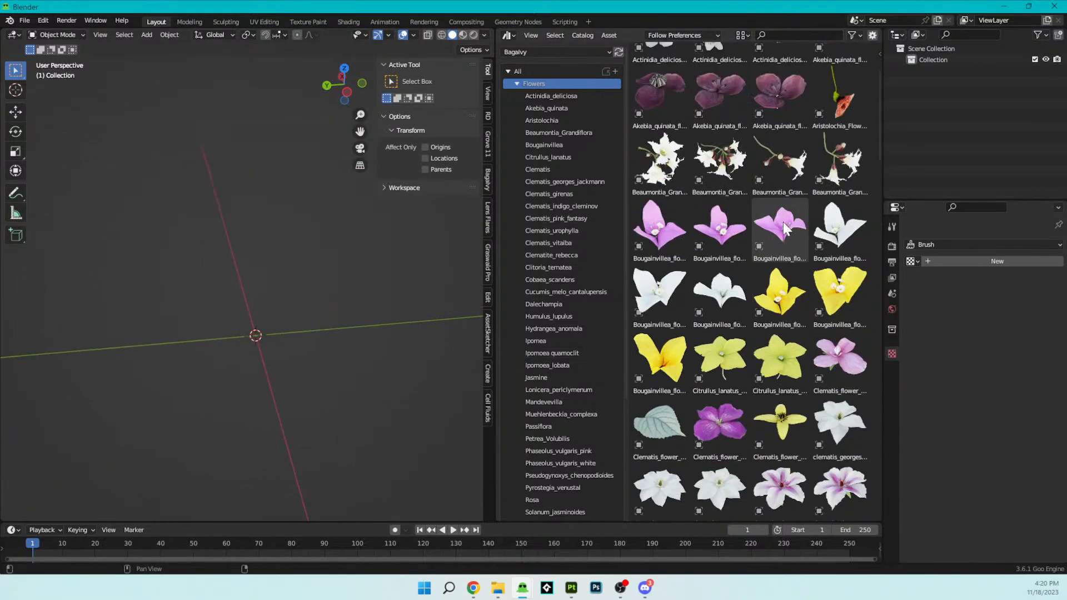
pyautogui.moveTo(639, 79); pyautogui.dragTo(253, 345)
pyautogui.scroll(6, 340, 299)
pyautogui.moveTo(331, 295); pyautogui.dragTo(299, 303, button='middle')
pyautogui.scroll(1, 300, 303)
pyautogui.press('Tab')
pyautogui.press('Tab')
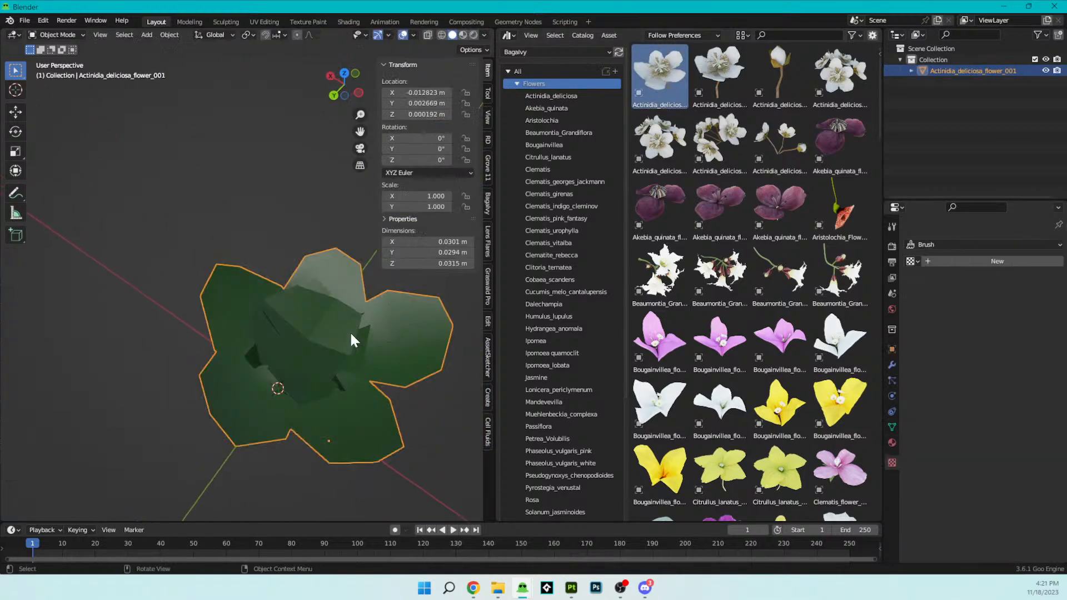
# - Replace the Asset Browser with the UV Editor and examine the flower's UV islands over its base color texture in Edit Mode
pyautogui.click(508, 35)
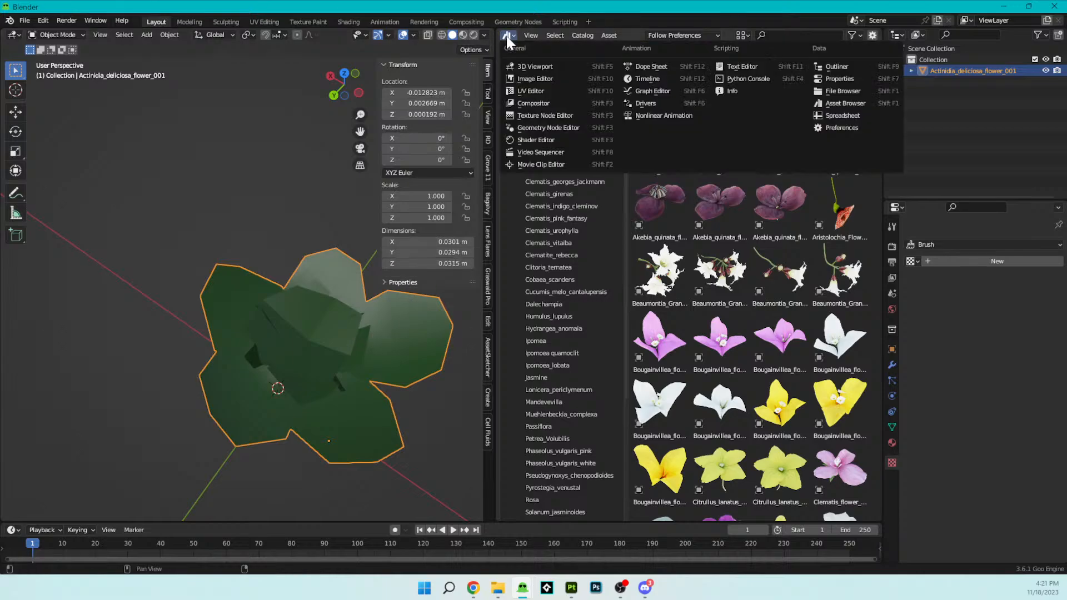
pyautogui.click(514, 80)
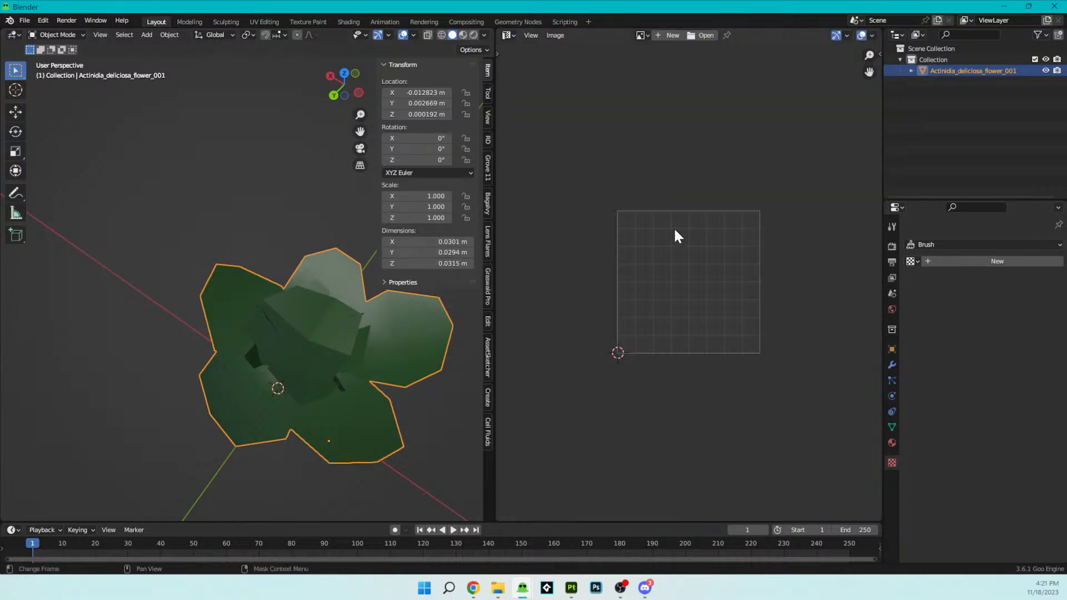
pyautogui.press('Tab')
pyautogui.scroll(-6, 582, 308)
pyautogui.scroll(3, 627, 305)
pyautogui.scroll(8, 628, 304)
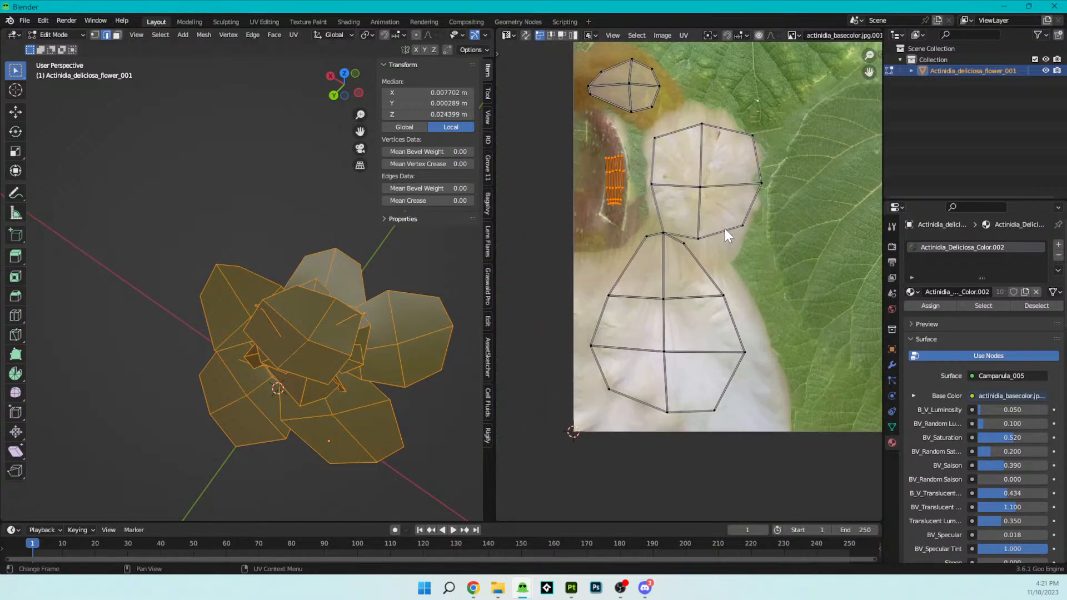
pyautogui.press('Tab')
pyautogui.scroll(-2, 718, 262)
pyautogui.scroll(2, 718, 262)
pyautogui.moveTo(724, 261)
pyautogui.mouseDown(button='middle')
pyautogui.moveTo(752, 337)
pyautogui.moveTo(626, 243)
pyautogui.moveTo(769, 166)
pyautogui.moveTo(648, 225)
pyautogui.moveTo(642, 286)
pyautogui.moveTo(593, 255)
pyautogui.moveTo(817, 265)
pyautogui.moveTo(648, 322)
pyautogui.moveTo(577, 327)
pyautogui.moveTo(822, 298)
pyautogui.moveTo(519, 302)
pyautogui.moveTo(535, 252)
pyautogui.moveTo(665, 240)
pyautogui.moveTo(657, 253)
pyautogui.moveTo(724, 276)
pyautogui.mouseUp(button='middle')
# - Switch to Substance 3D Painter, set the brush size to 22.82 and paint over the large petal island
pyautogui.moveTo(590, 5); pyautogui.dragTo(150, 0)
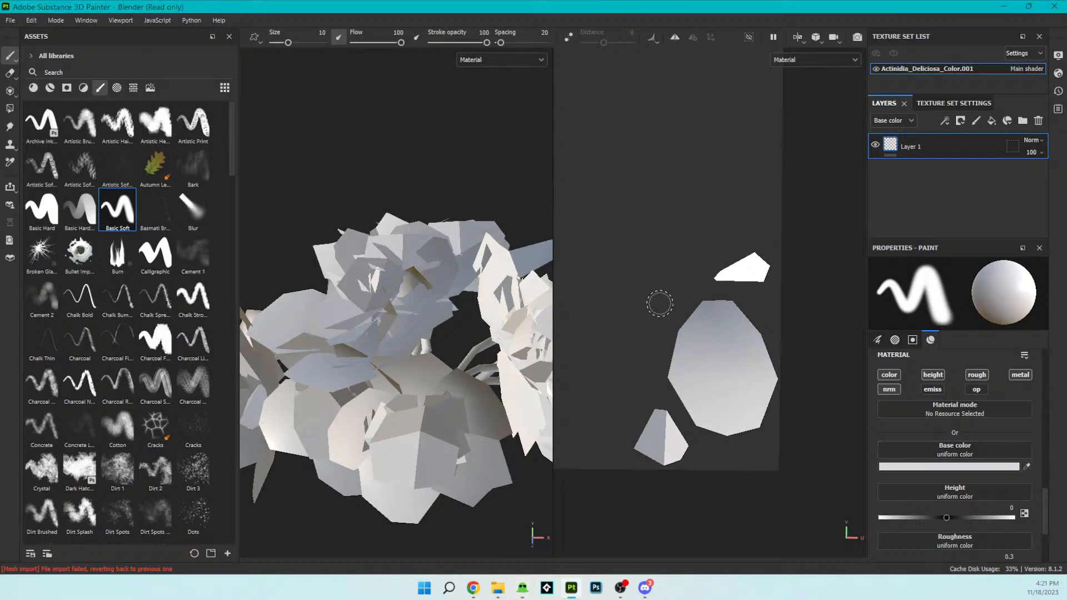
pyautogui.scroll(-3, 730, 339)
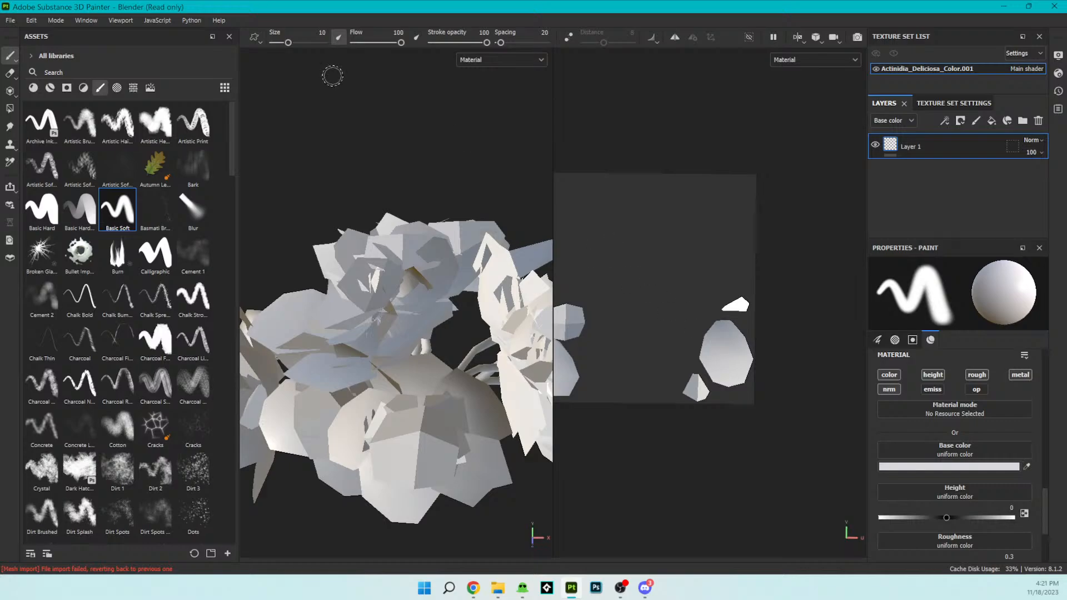
pyautogui.moveTo(288, 43); pyautogui.dragTo(296, 41)
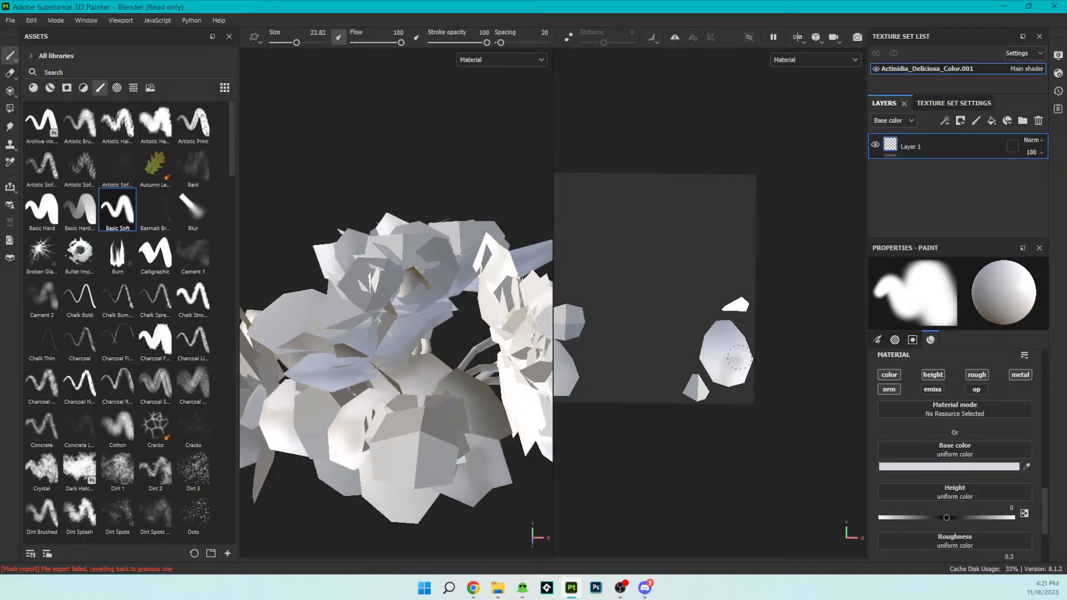
pyautogui.scroll(-2, 368, 343)
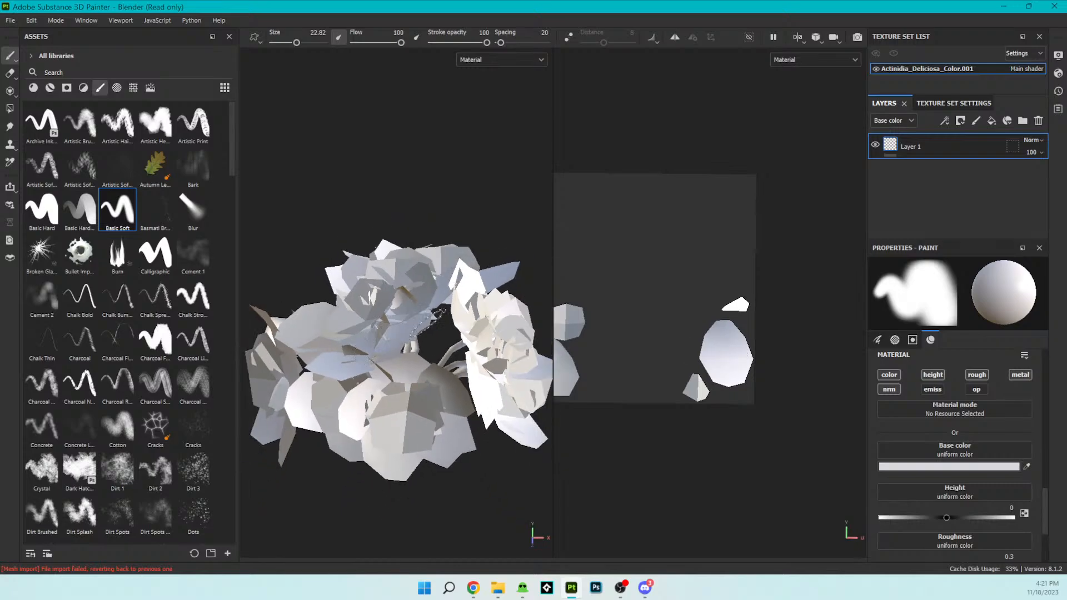
# - Display only the Base color channel in the viewports and inspect the petals that are still unpainted
pyautogui.click(515, 61)
pyautogui.click(505, 98)
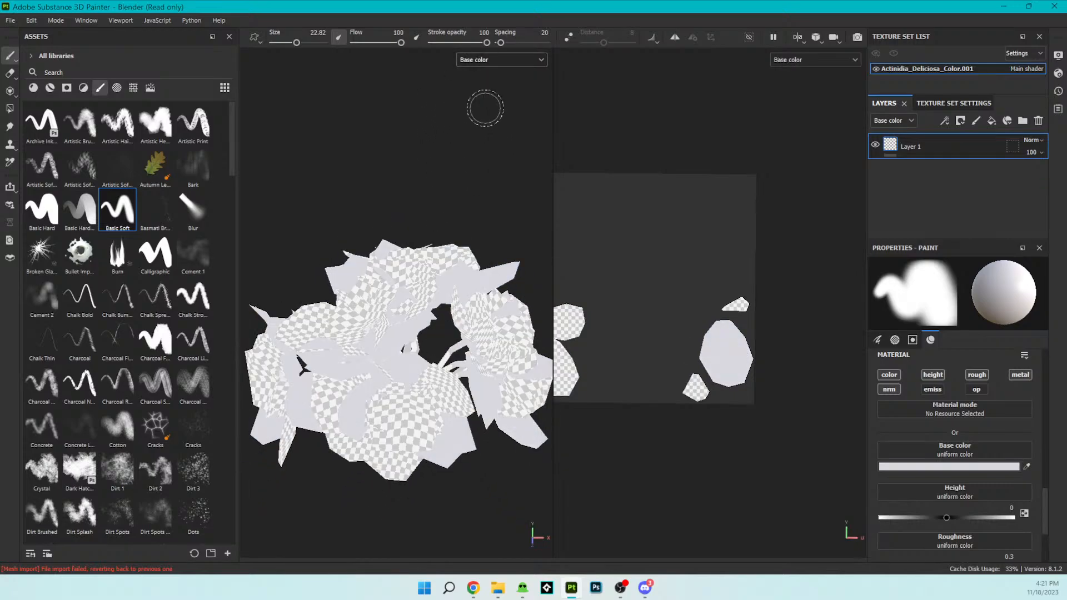
pyautogui.scroll(2, 461, 273)
pyautogui.keyDown('alt'); pyautogui.moveTo(461, 272); pyautogui.dragTo(493, 151); pyautogui.keyUp('alt')
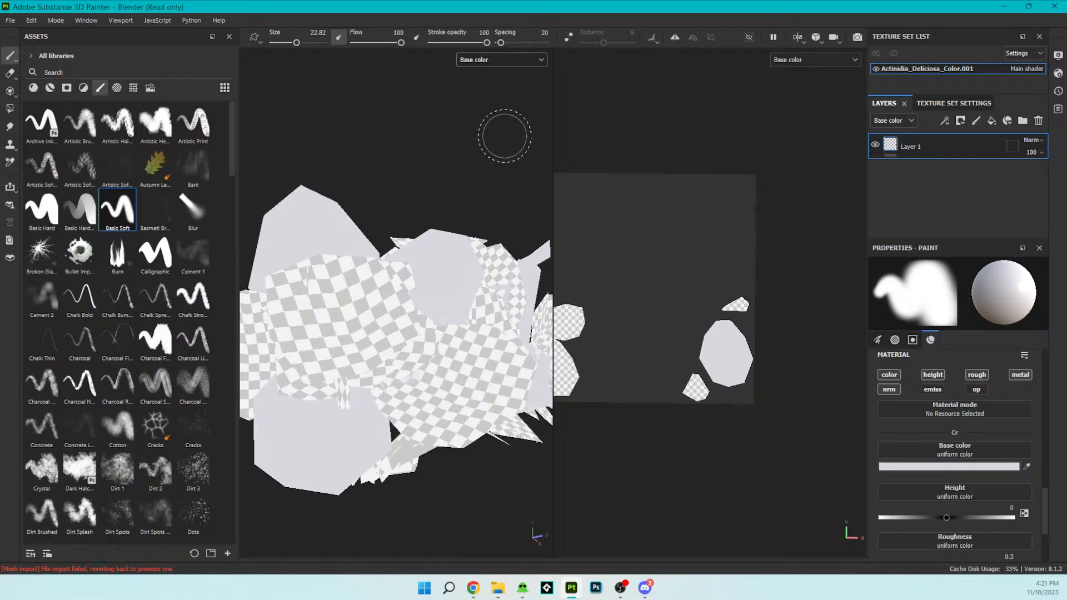
# - Paint the remaining petal and stem islands in the UV view with the pale grey D8D8E0 using the Basic Soft brush
pyautogui.scroll(-1, 654, 306)
pyautogui.scroll(-1, 615, 301)
pyautogui.scroll(1, 620, 338)
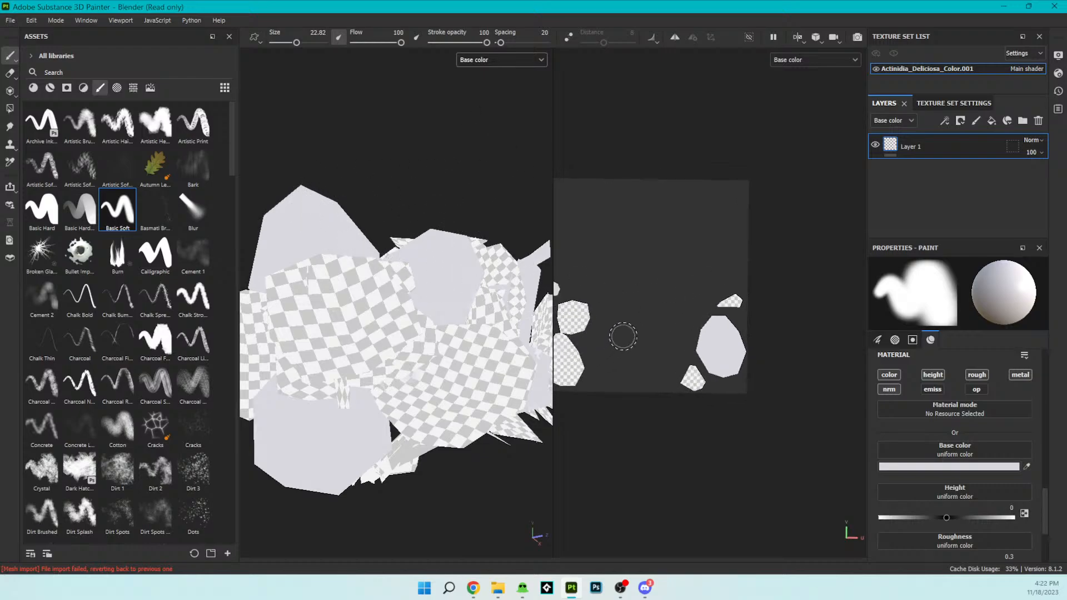
pyautogui.moveTo(612, 333)
pyautogui.keyDown('alt'); pyautogui.mouseDown()
pyautogui.moveTo(650, 326)
pyautogui.moveTo(616, 315)
pyautogui.mouseUp(); pyautogui.keyUp('alt')
pyautogui.keyDown('alt'); pyautogui.moveTo(628, 319); pyautogui.dragTo(702, 314, button='middle'); pyautogui.keyUp('alt')
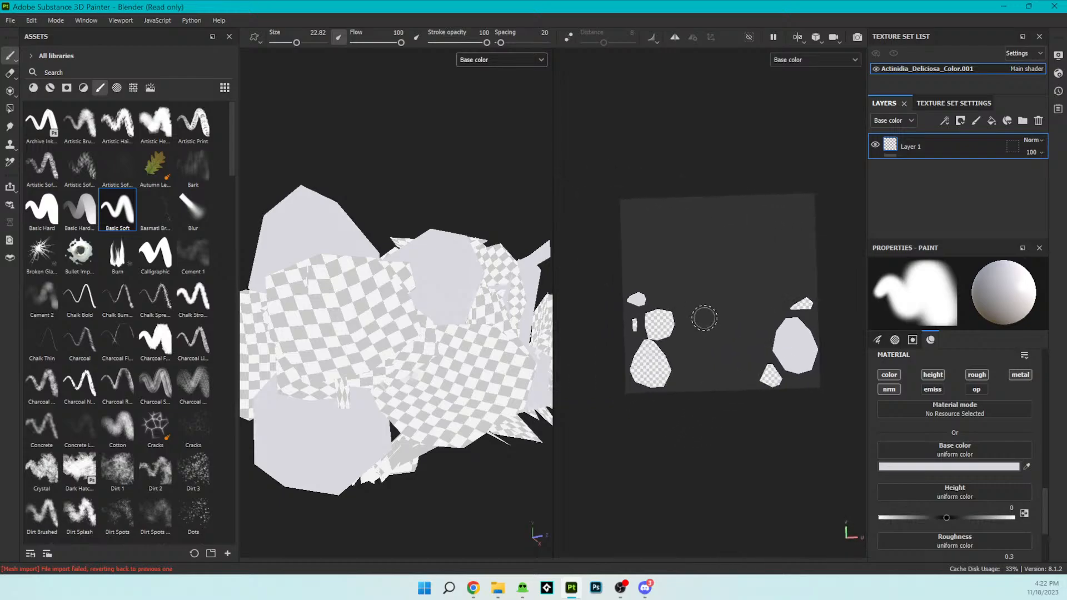
pyautogui.moveTo(667, 368)
pyautogui.mouseDown()
pyautogui.moveTo(633, 380)
pyautogui.moveTo(632, 341)
pyautogui.moveTo(644, 384)
pyautogui.moveTo(668, 376)
pyautogui.moveTo(666, 308)
pyautogui.moveTo(674, 328)
pyautogui.moveTo(651, 316)
pyautogui.mouseUp()
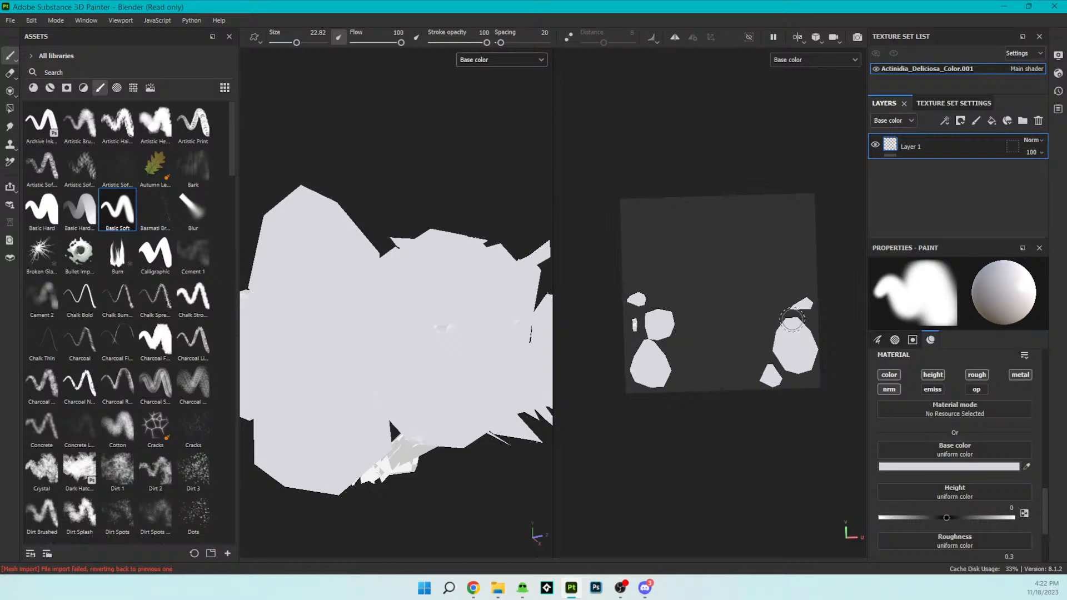
pyautogui.keyDown('alt'); pyautogui.moveTo(459, 369); pyautogui.dragTo(433, 393); pyautogui.keyUp('alt')
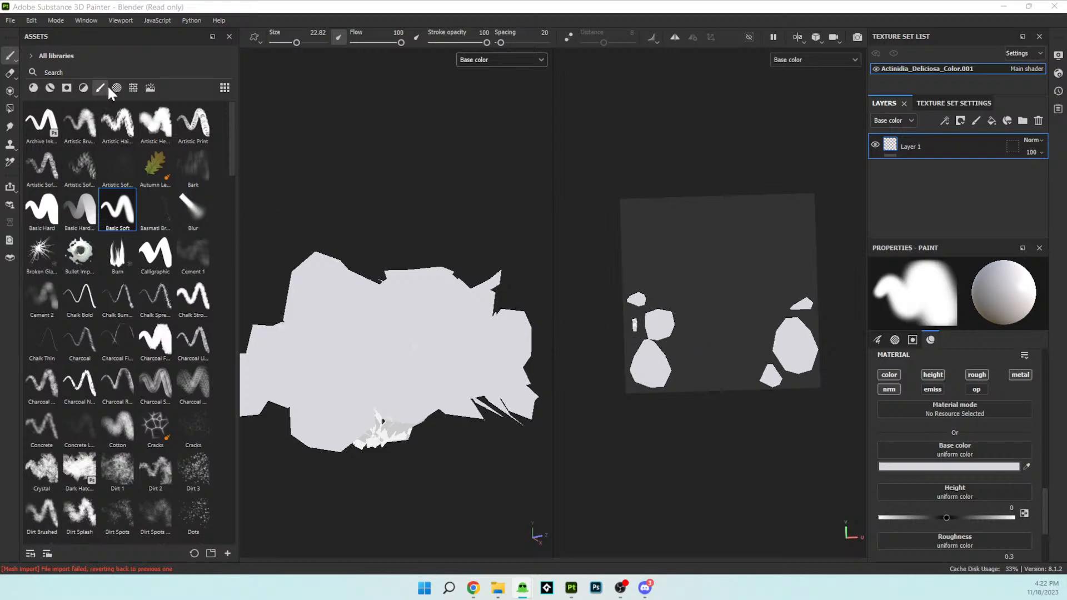
# - Choose the Dirt Brushed brush for petal texture and set its size to 33.14
pyautogui.click(116, 123)
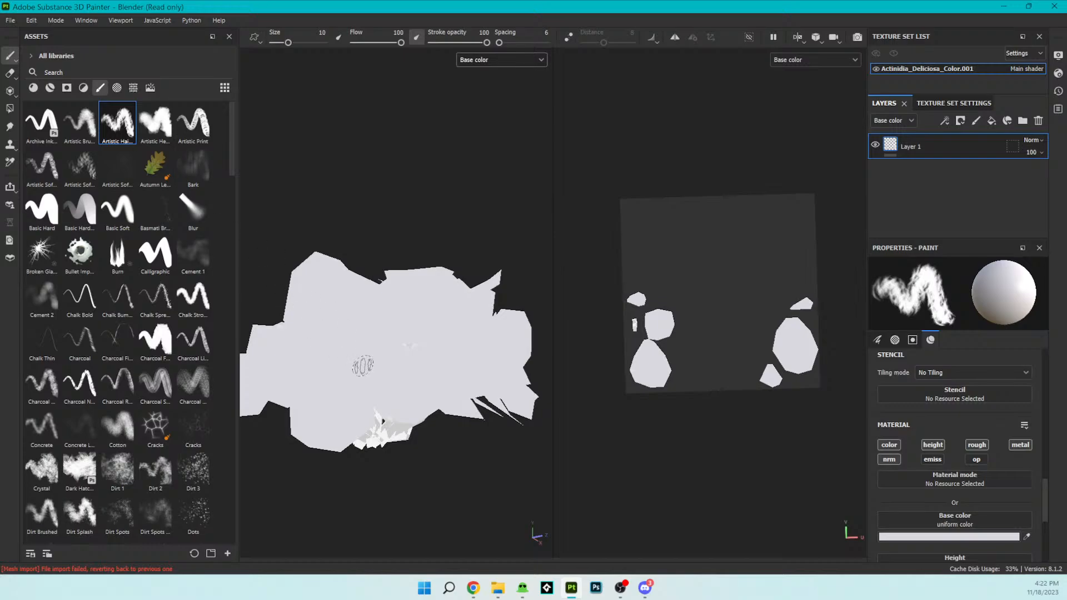
pyautogui.moveTo(174, 306)
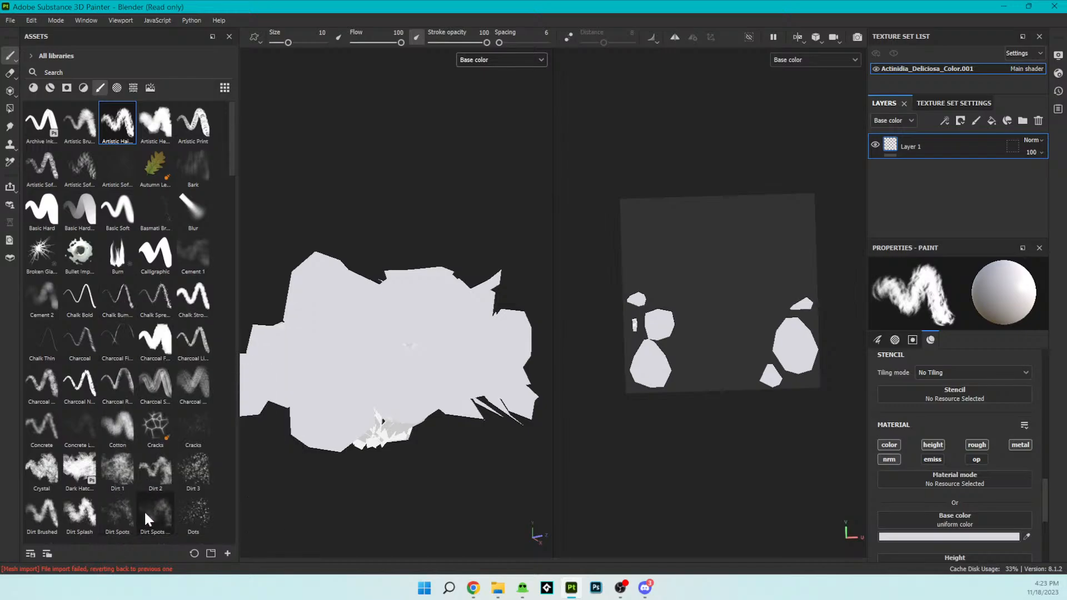
pyautogui.moveTo(115, 522)
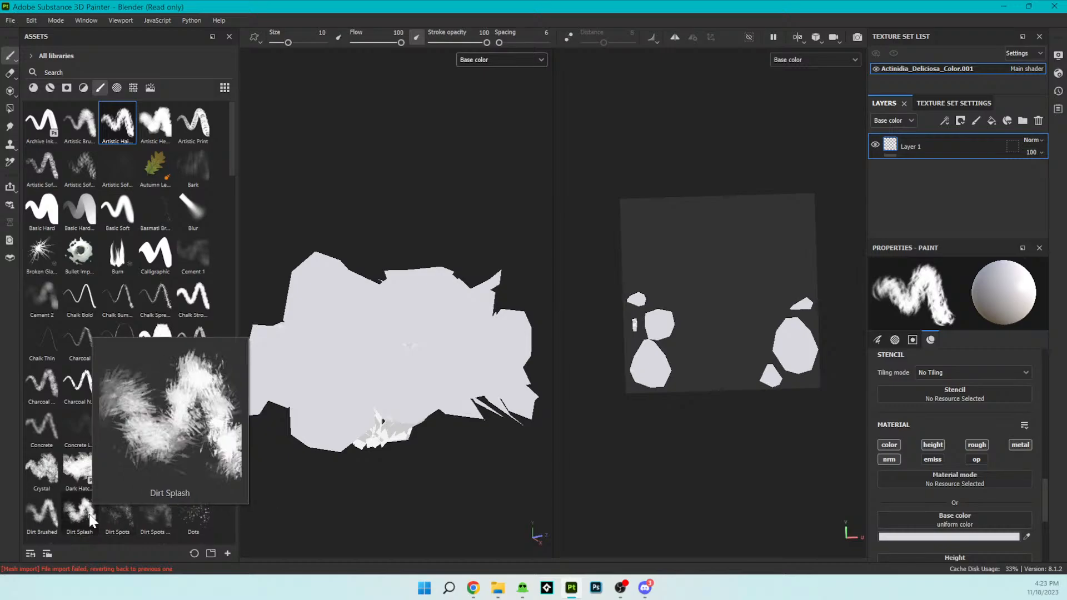
pyautogui.moveTo(49, 511)
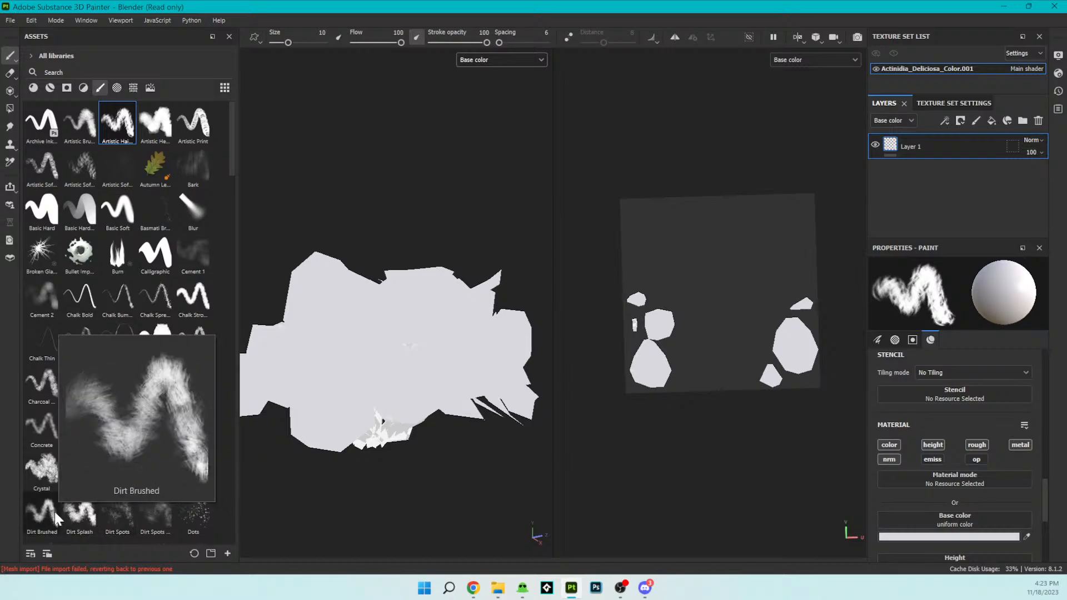
pyautogui.click(55, 515)
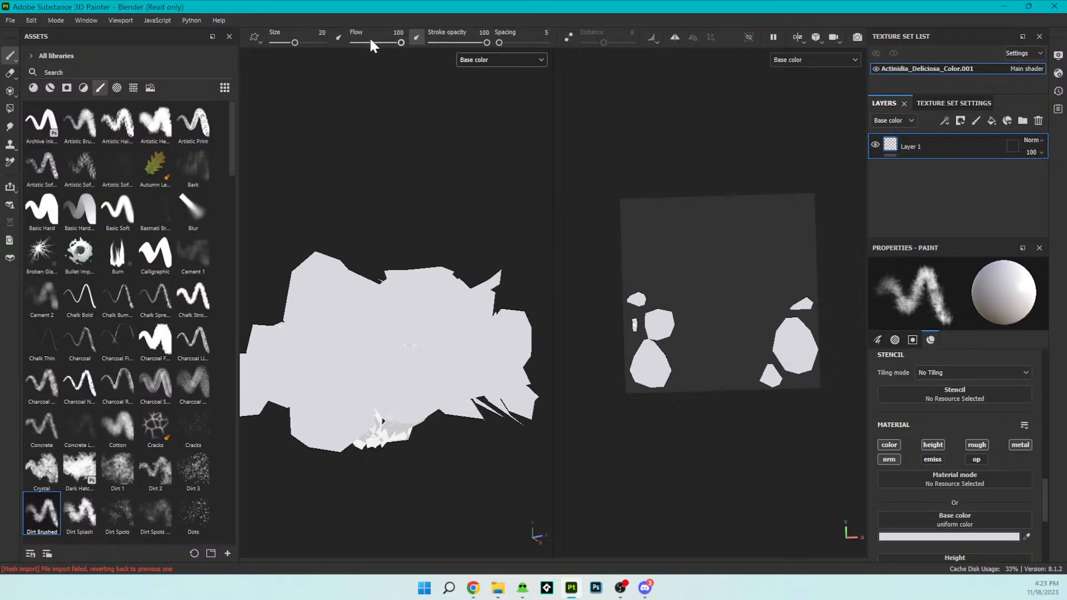
pyautogui.moveTo(294, 43); pyautogui.dragTo(303, 43)
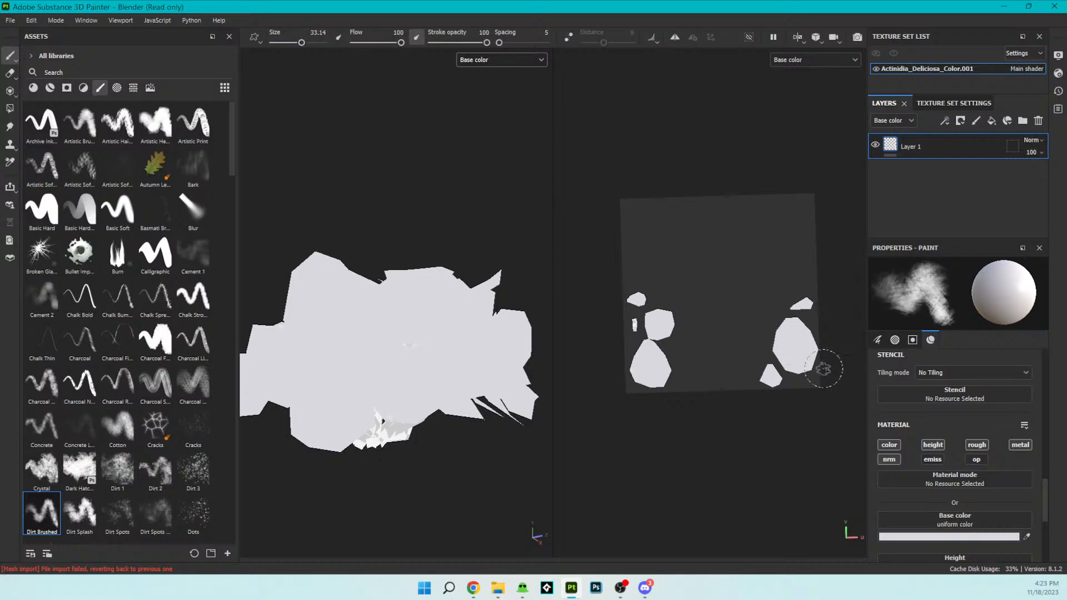
# - Sample BCBEA9 as the base color, brush it over the petal islands in the UV view and undo the stroke
pyautogui.click(1017, 537)
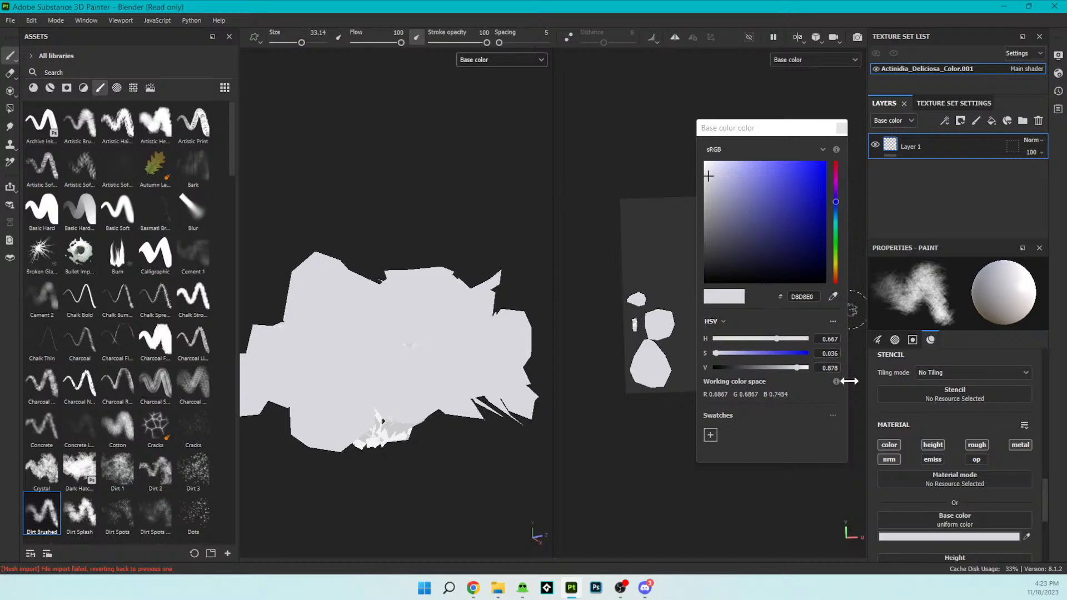
pyautogui.click(832, 297)
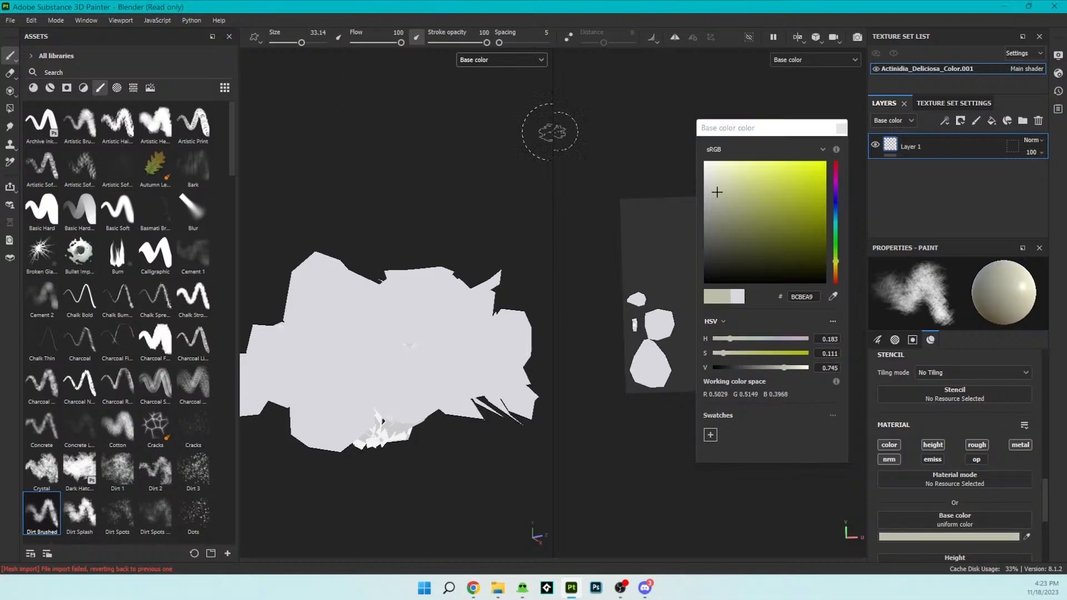
pyautogui.click(842, 128)
pyautogui.moveTo(791, 345)
pyautogui.mouseDown()
pyautogui.moveTo(791, 330)
pyautogui.moveTo(806, 347)
pyautogui.moveTo(797, 314)
pyautogui.mouseUp()
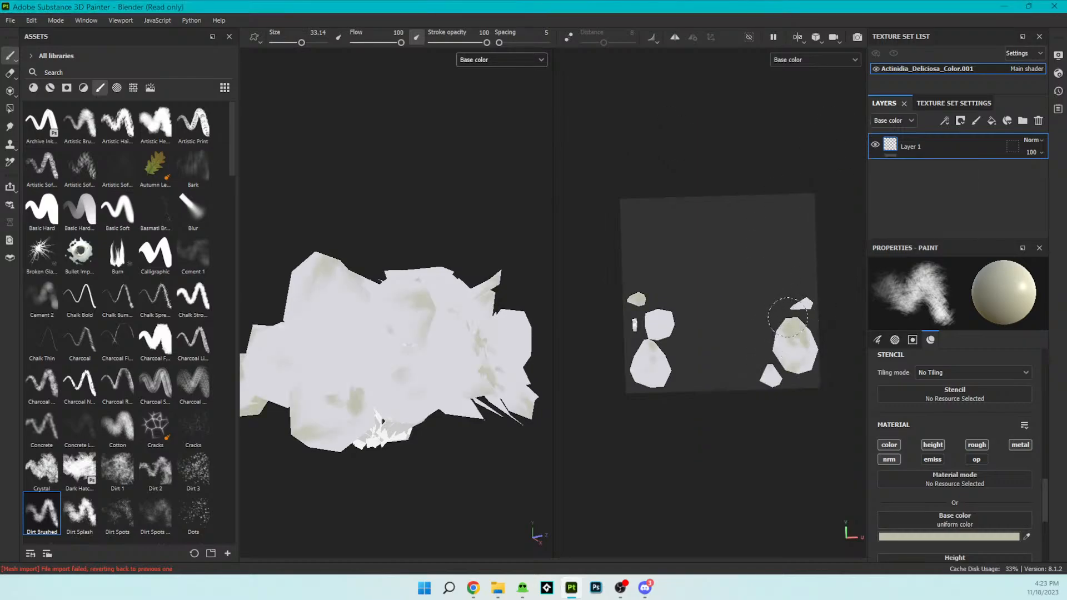
pyautogui.hotkey('ctrl', 'z')
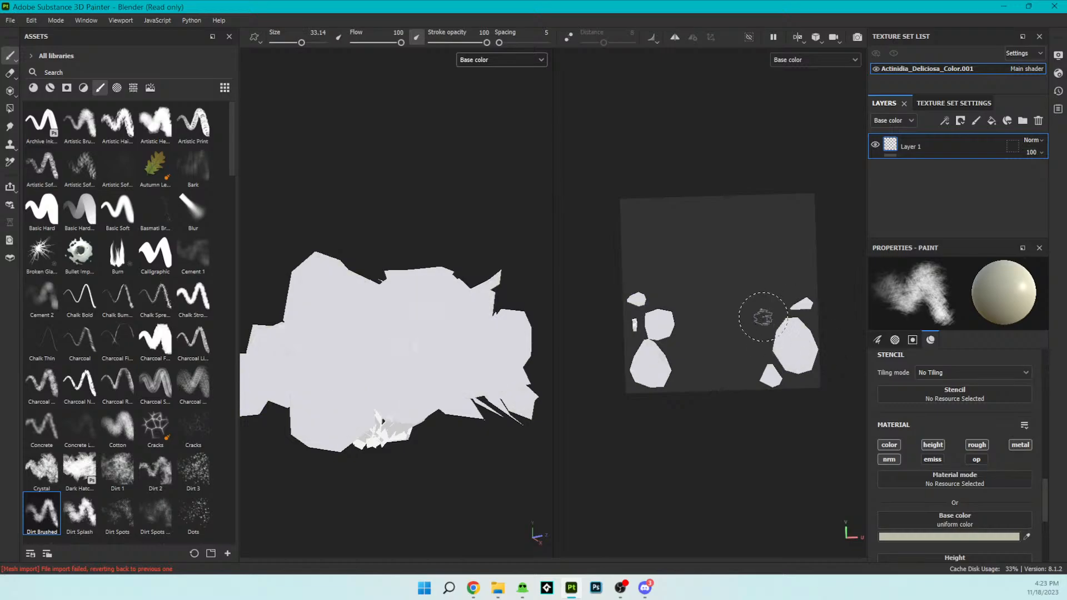
# - Set the brush size to 77.5 and shade the petal islands with the BCBEA9 base color using Dirt Brushed strokes
pyautogui.moveTo(300, 42); pyautogui.dragTo(316, 42)
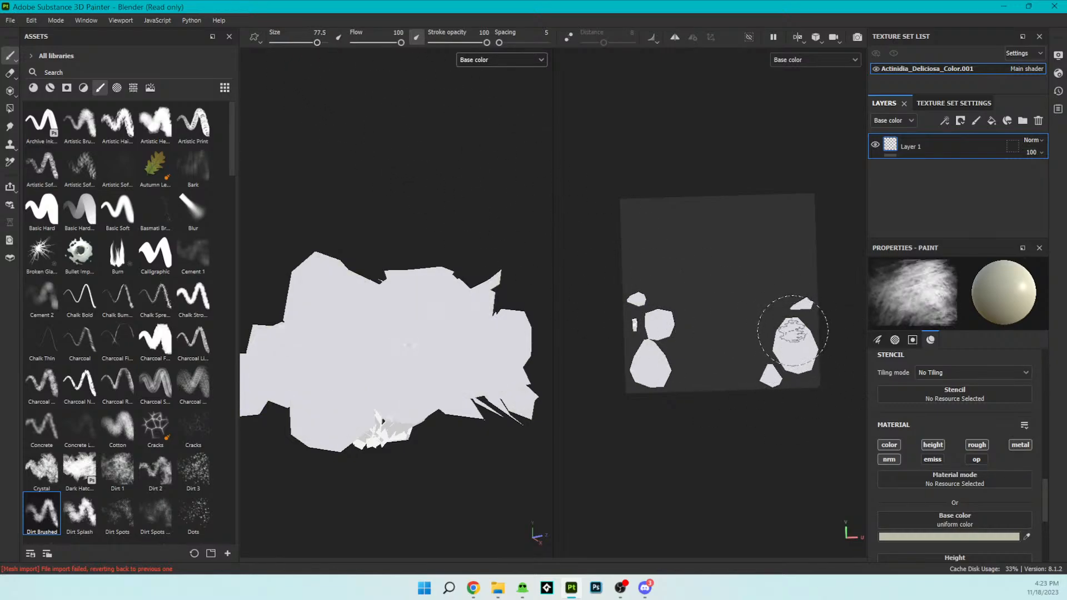
pyautogui.hotkey('ctrl', 'y')
pyautogui.scroll(3, 413, 348)
pyautogui.moveTo(423, 362)
pyautogui.keyDown('alt'); pyautogui.mouseDown()
pyautogui.moveTo(410, 357)
pyautogui.moveTo(443, 452)
pyautogui.moveTo(493, 394)
pyautogui.moveTo(362, 307)
pyautogui.moveTo(378, 305)
pyautogui.moveTo(365, 312)
pyautogui.moveTo(423, 355)
pyautogui.moveTo(588, 415)
pyautogui.moveTo(492, 416)
pyautogui.moveTo(533, 400)
pyautogui.mouseUp(); pyautogui.keyUp('alt')
pyautogui.scroll(-3, 484, 391)
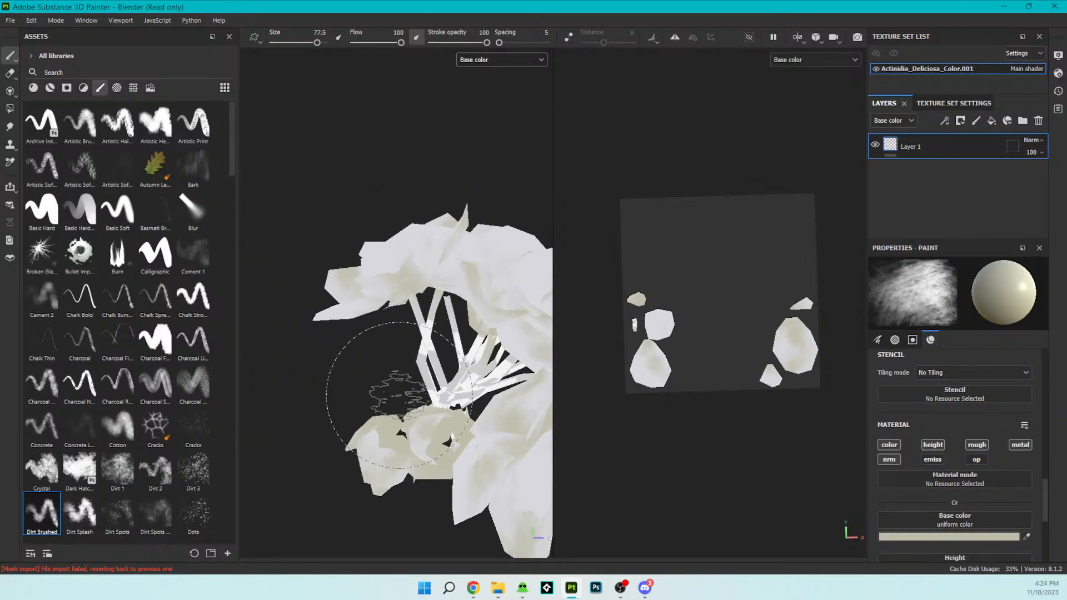
pyautogui.moveTo(662, 369); pyautogui.dragTo(653, 376)
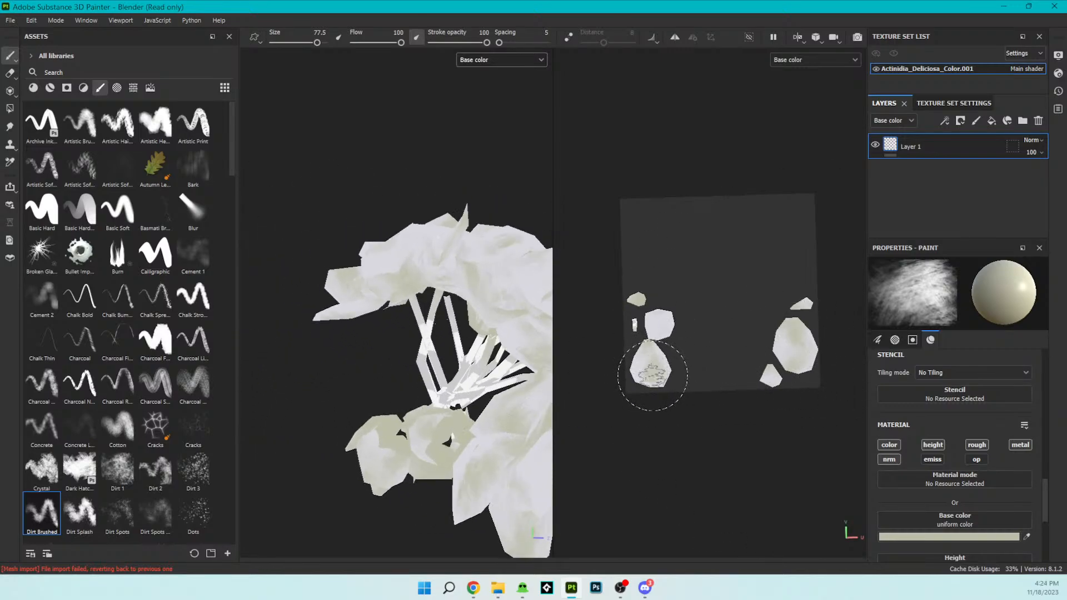
pyautogui.moveTo(653, 319); pyautogui.dragTo(659, 331)
pyautogui.moveTo(445, 322)
pyautogui.keyDown('alt'); pyautogui.mouseDown()
pyautogui.moveTo(409, 310)
pyautogui.moveTo(383, 333)
pyautogui.moveTo(364, 279)
pyautogui.moveTo(382, 238)
pyautogui.moveTo(441, 357)
pyautogui.mouseUp(); pyautogui.keyUp('alt')
pyautogui.scroll(1, 657, 285)
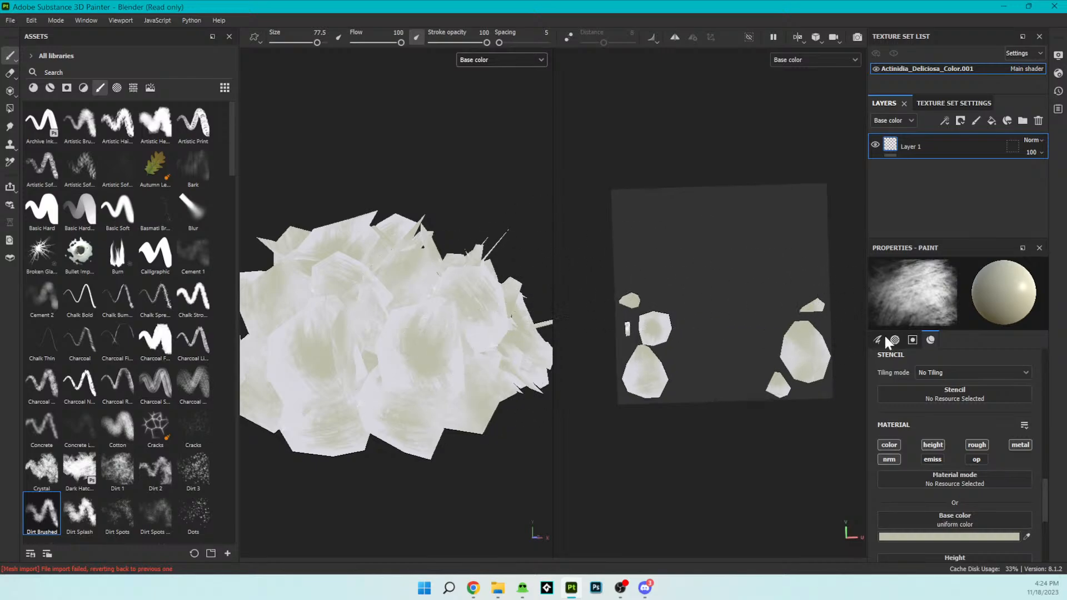
# - Change the base color to ECECEC and brush it over all the petal islands to lighten the shading
pyautogui.click(1004, 538)
pyautogui.moveTo(705, 204); pyautogui.dragTo(711, 187)
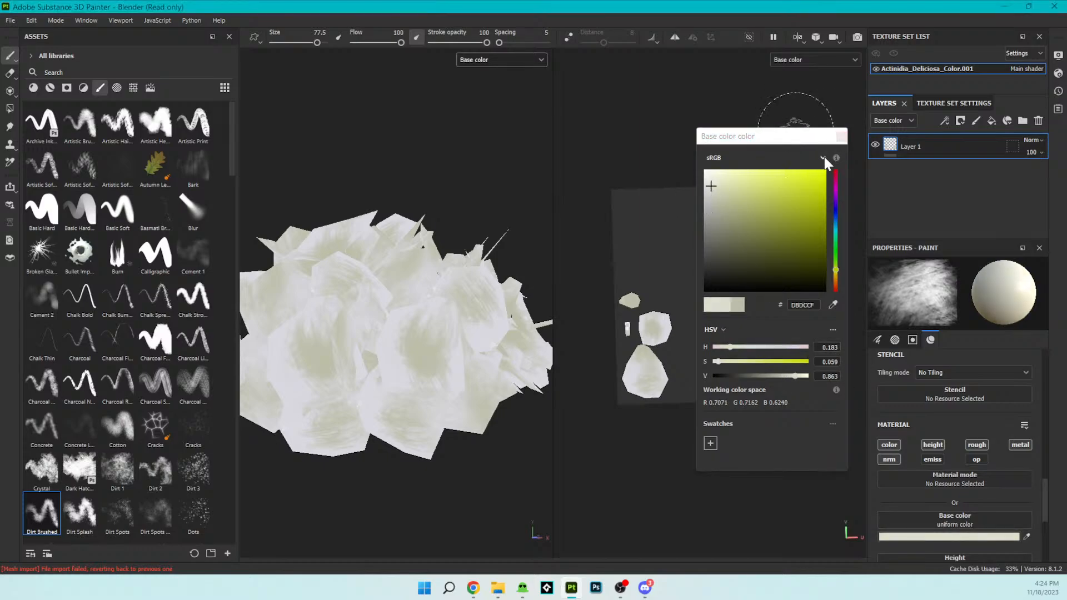
pyautogui.moveTo(716, 186); pyautogui.dragTo(691, 179)
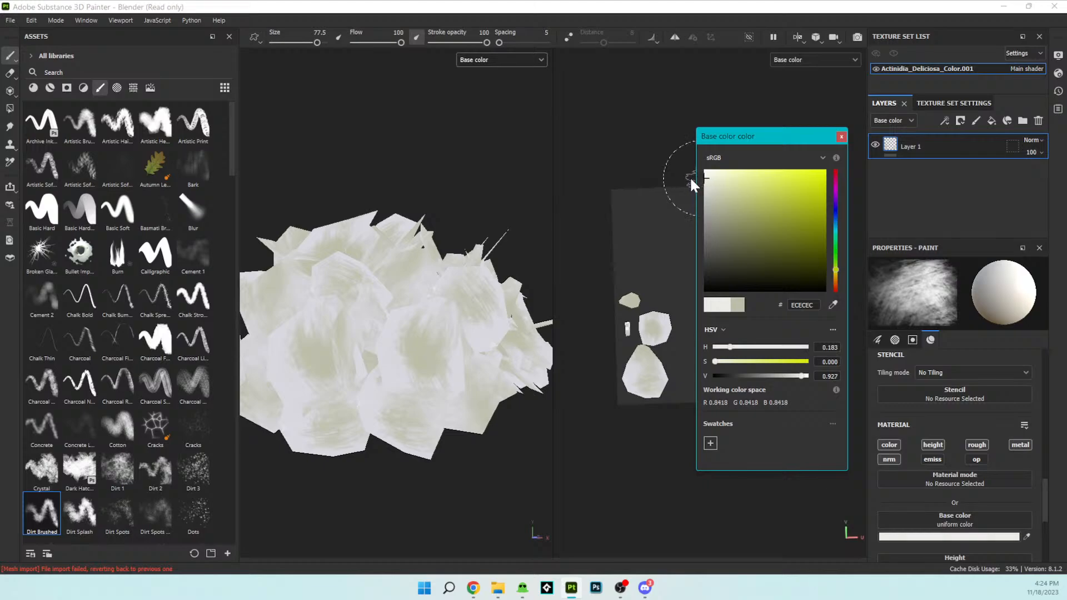
pyautogui.click(841, 136)
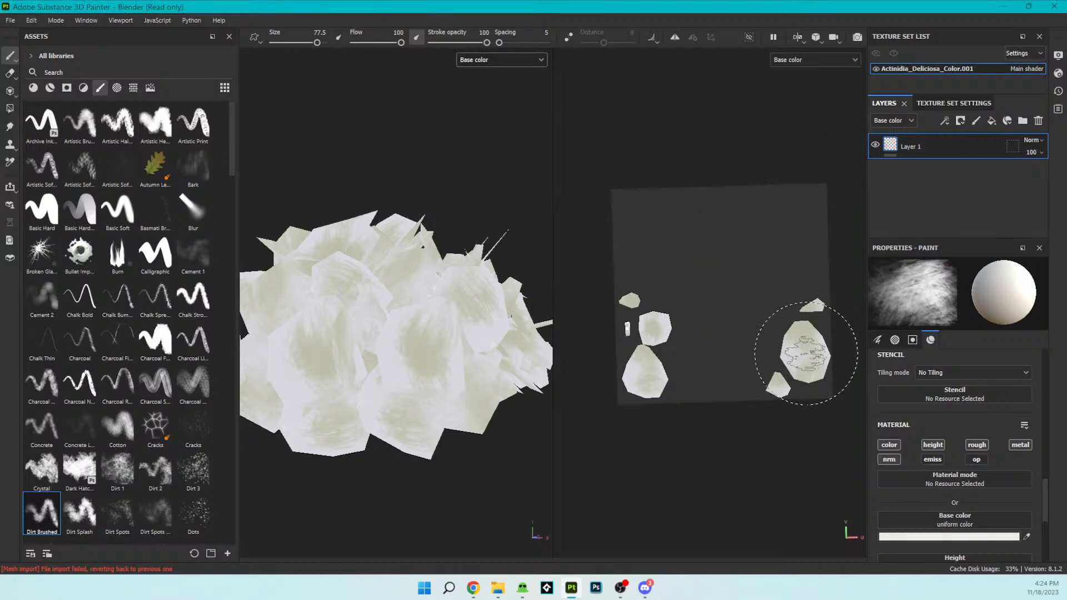
pyautogui.moveTo(814, 396)
pyautogui.mouseDown()
pyautogui.moveTo(805, 353)
pyautogui.moveTo(690, 357)
pyautogui.moveTo(642, 374)
pyautogui.moveTo(642, 388)
pyautogui.moveTo(834, 410)
pyautogui.moveTo(646, 339)
pyautogui.moveTo(653, 328)
pyautogui.mouseUp()
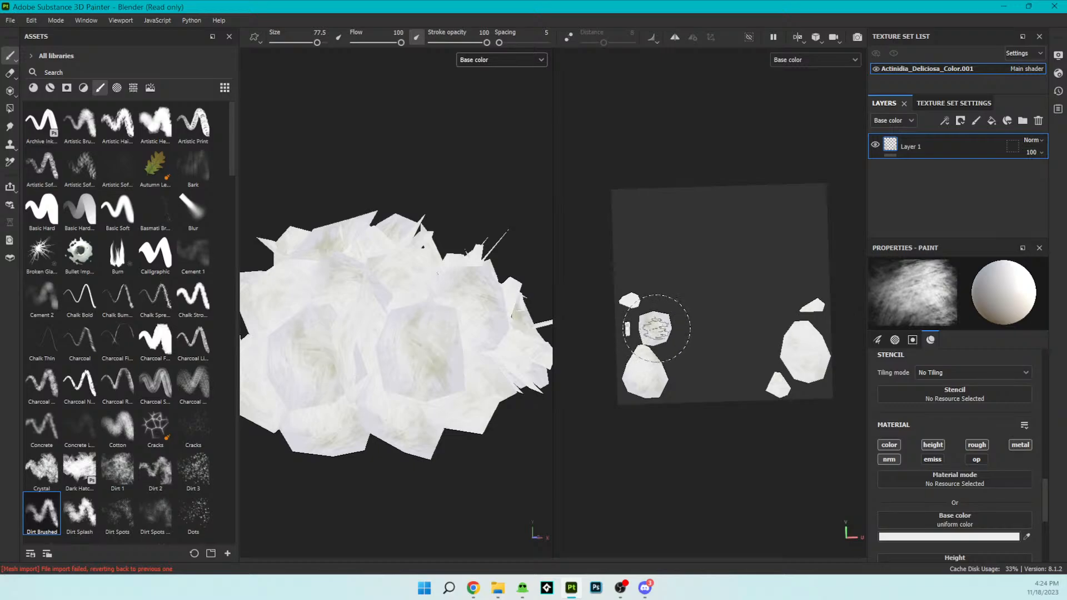
# - Examine the lightened flower cluster in the 3D view from several angles and distances
pyautogui.scroll(-2, 444, 305)
pyautogui.moveTo(405, 172)
pyautogui.keyDown('alt'); pyautogui.mouseDown()
pyautogui.moveTo(376, 210)
pyautogui.moveTo(288, 200)
pyautogui.moveTo(425, 233)
pyautogui.mouseUp(); pyautogui.keyUp('alt')
pyautogui.scroll(-2, 425, 235)
pyautogui.keyDown('alt'); pyautogui.moveTo(438, 181); pyautogui.dragTo(398, 257, button='middle'); pyautogui.keyUp('alt')
pyautogui.scroll(5, 401, 256)
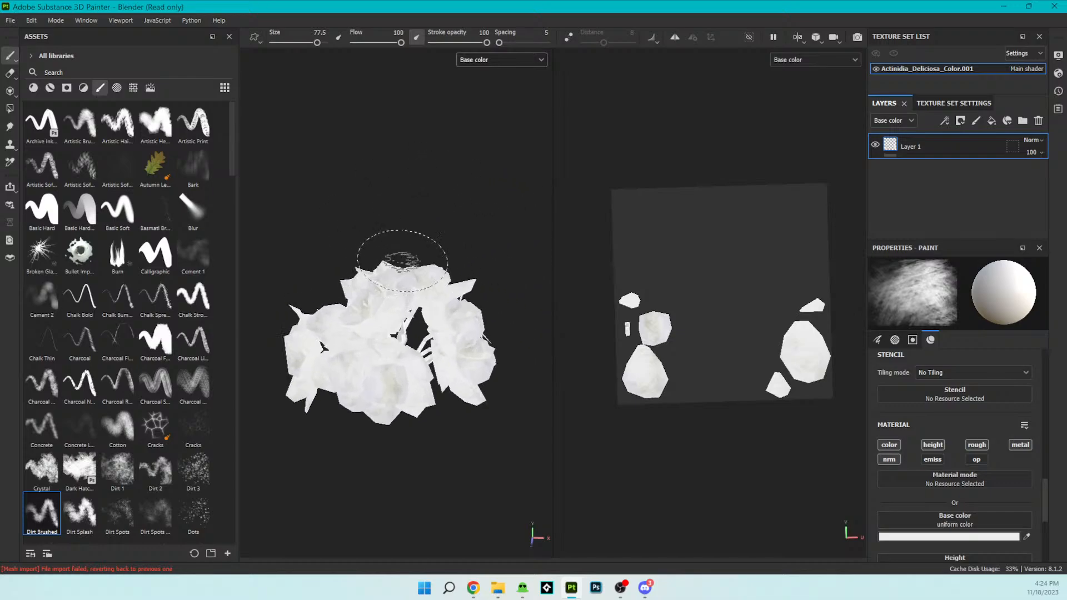
pyautogui.moveTo(403, 256)
pyautogui.keyDown('alt'); pyautogui.mouseDown()
pyautogui.moveTo(369, 278)
pyautogui.moveTo(395, 278)
pyautogui.moveTo(380, 237)
pyautogui.moveTo(385, 261)
pyautogui.mouseUp(); pyautogui.keyUp('alt')
pyautogui.scroll(3, 442, 344)
pyautogui.scroll(-2, 473, 348)
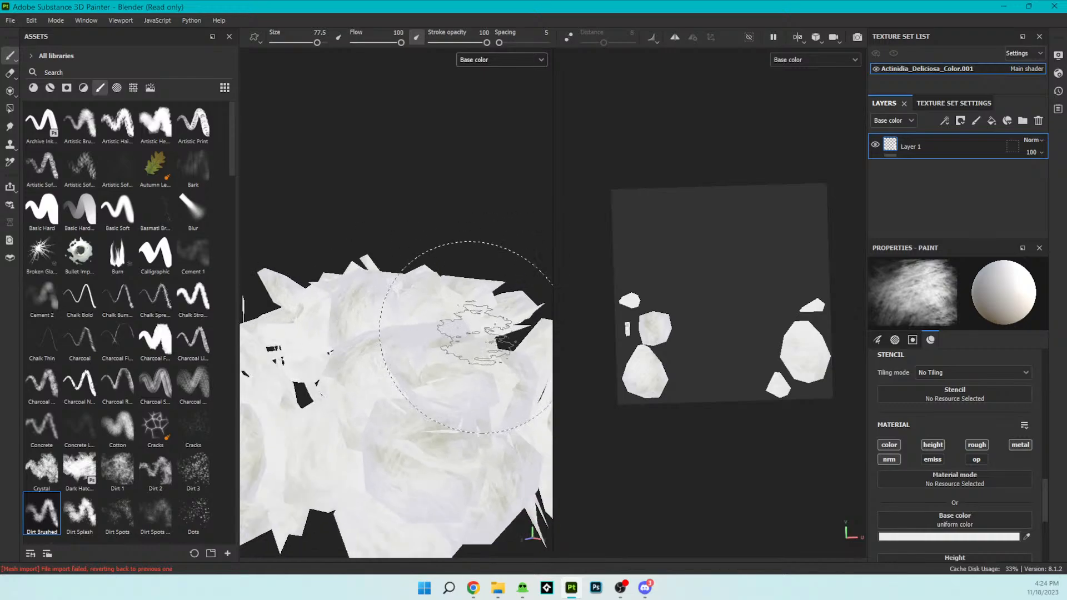
# - Select the feathery Fibers brush (Fibers Feat...) from the brush library and set its size to 54.59
pyautogui.scroll(-5, 127, 253)
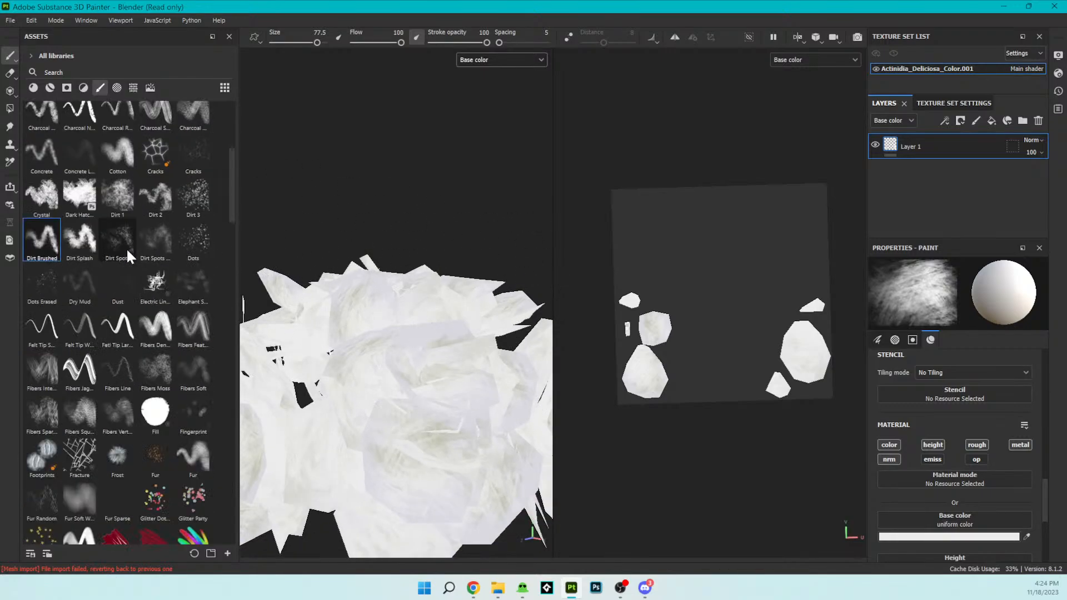
pyautogui.scroll(-3, 127, 253)
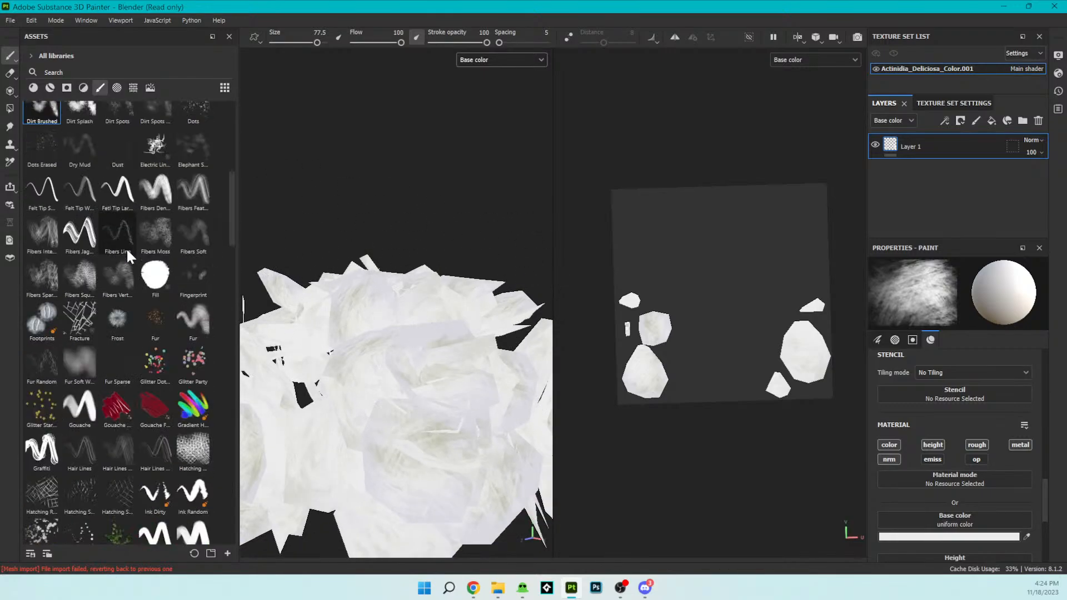
pyautogui.scroll(3, 127, 253)
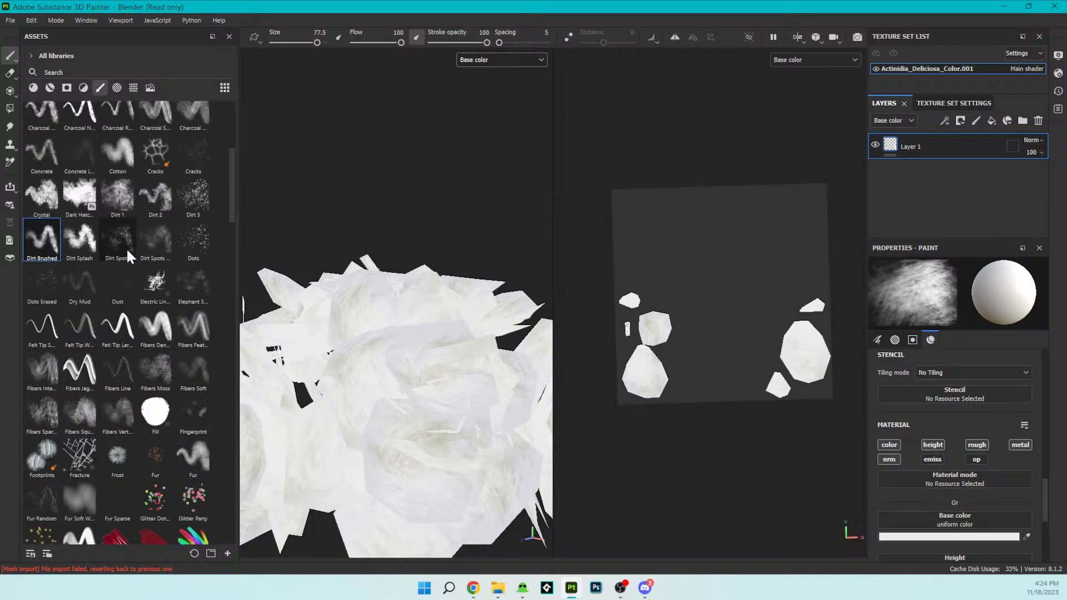
pyautogui.click(192, 334)
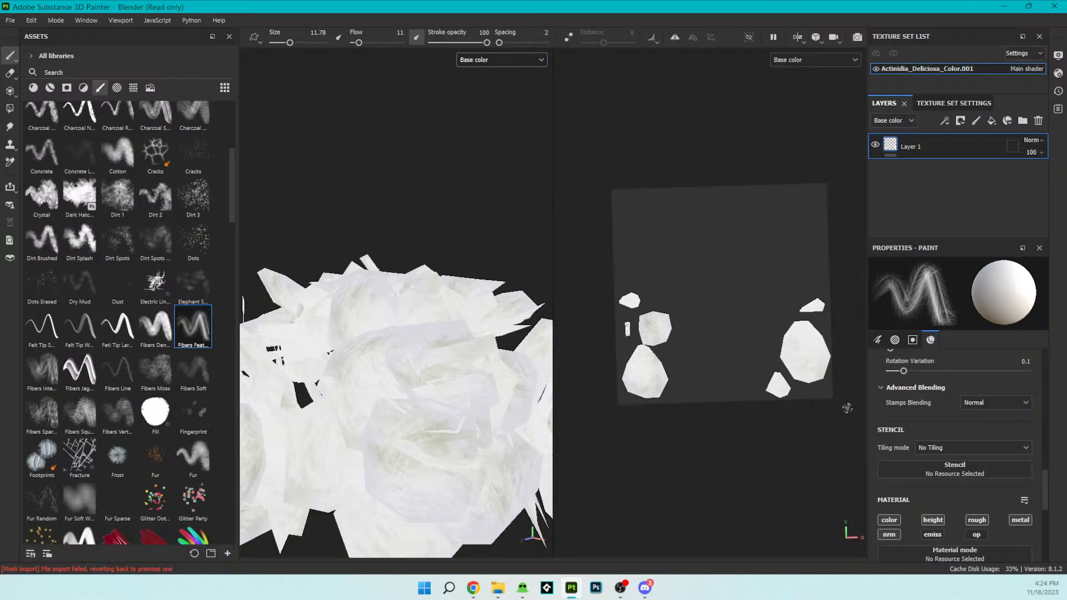
pyautogui.moveTo(289, 42); pyautogui.dragTo(310, 42)
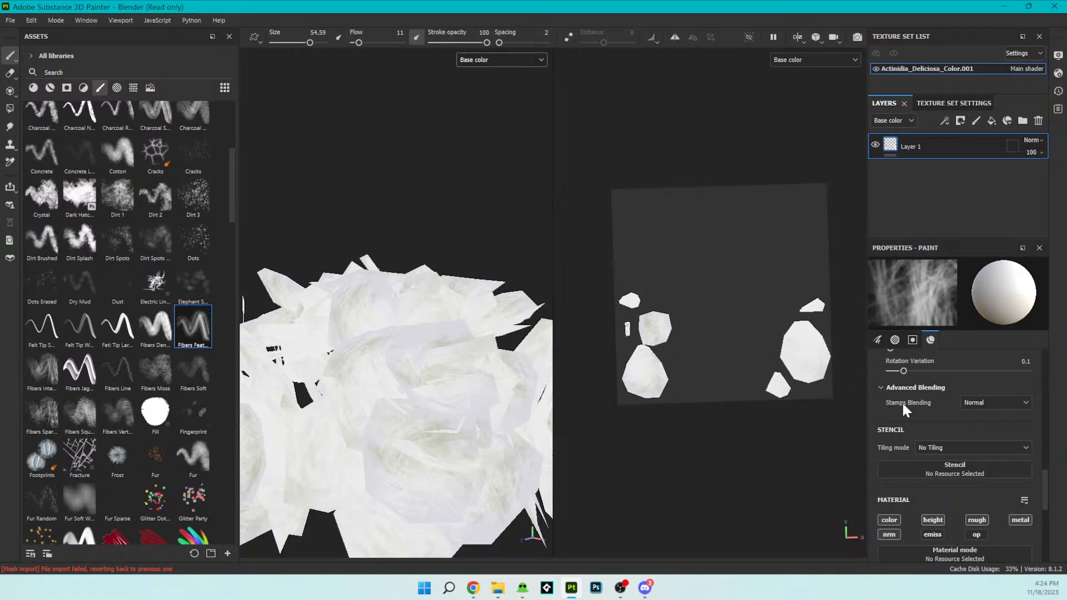
# - Set the base color to 8F8F8F and brush fine grey fiber streaks over the petal islands in the UV view
pyautogui.scroll(-5, 1017, 494)
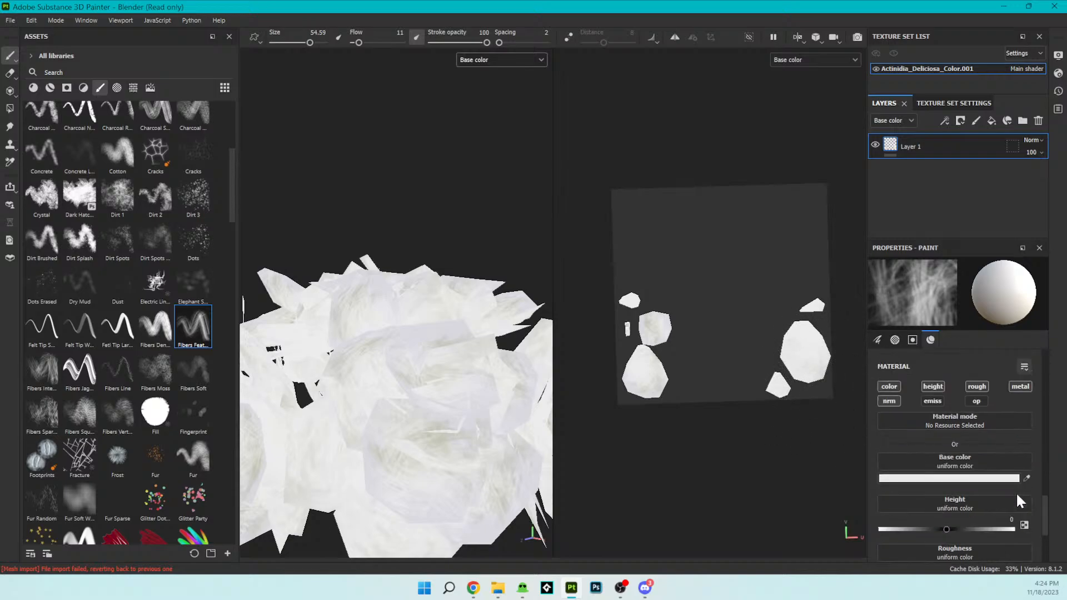
pyautogui.click(1005, 380)
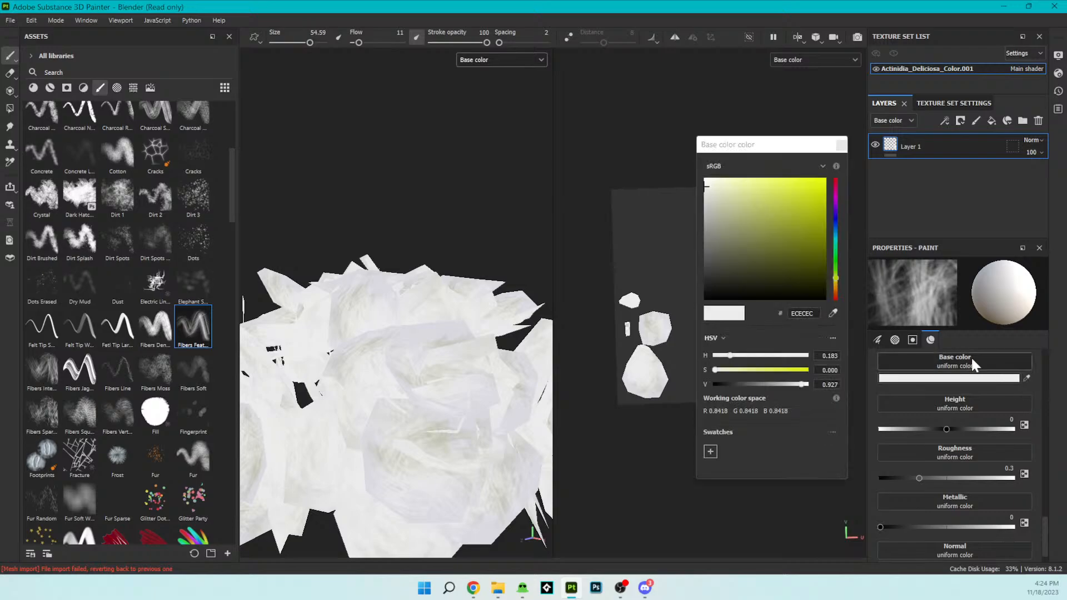
pyautogui.moveTo(714, 216); pyautogui.dragTo(691, 231)
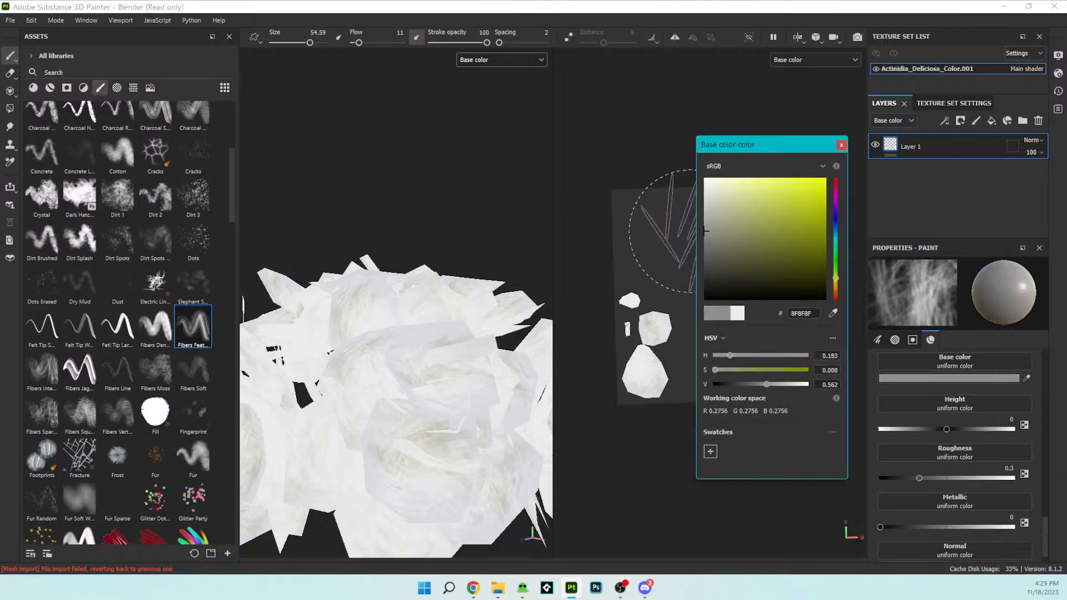
pyautogui.click(835, 135)
pyautogui.moveTo(805, 364); pyautogui.dragTo(810, 368)
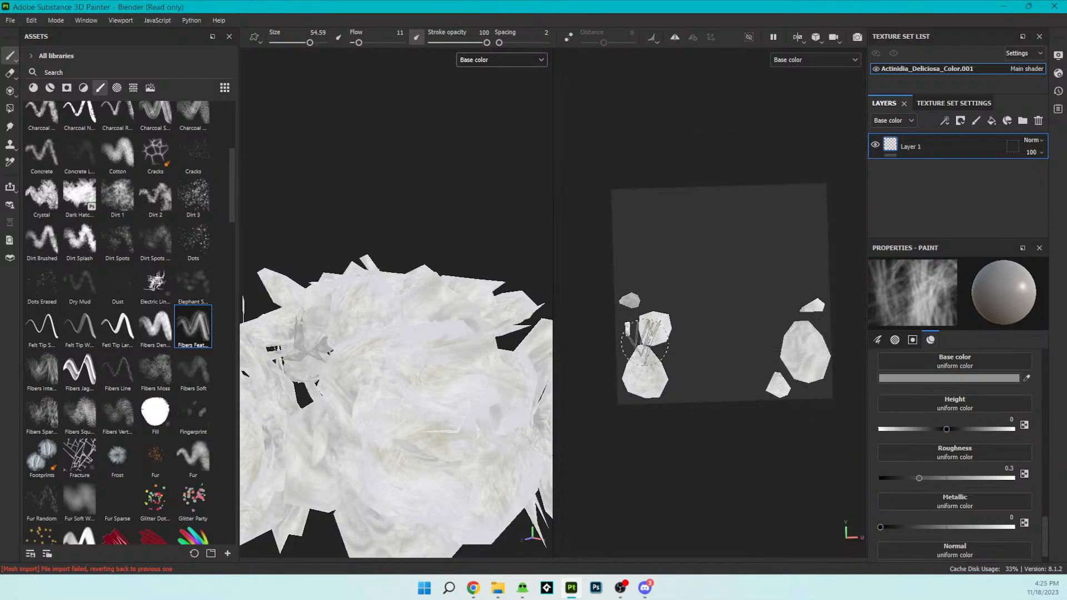
# - Undo the last grey fiber strokes on the petal islands
pyautogui.scroll(-3, 429, 267)
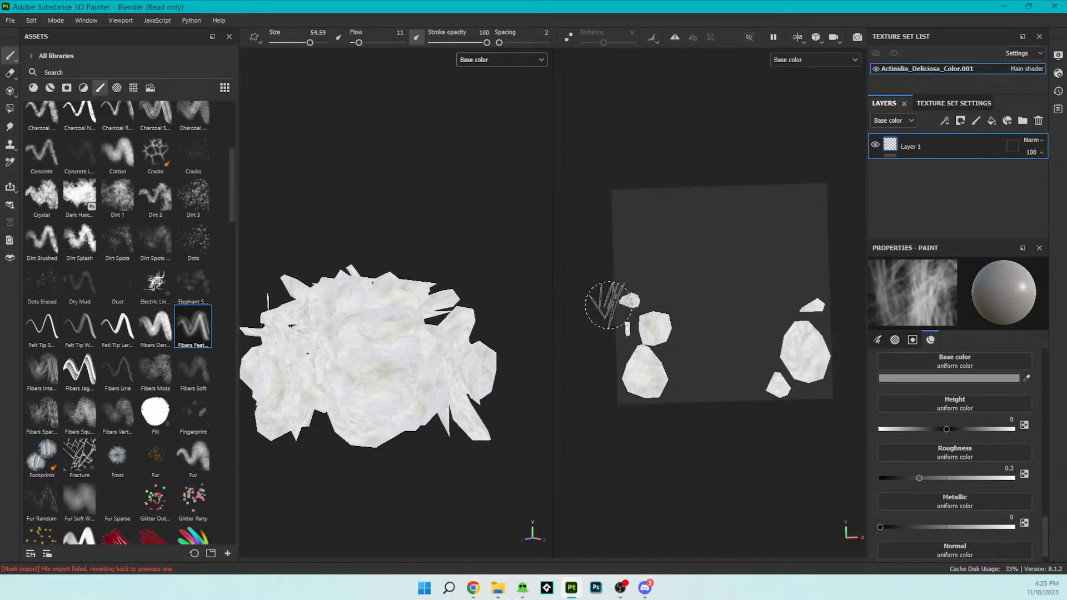
pyautogui.hotkey('ctrl', 'z')
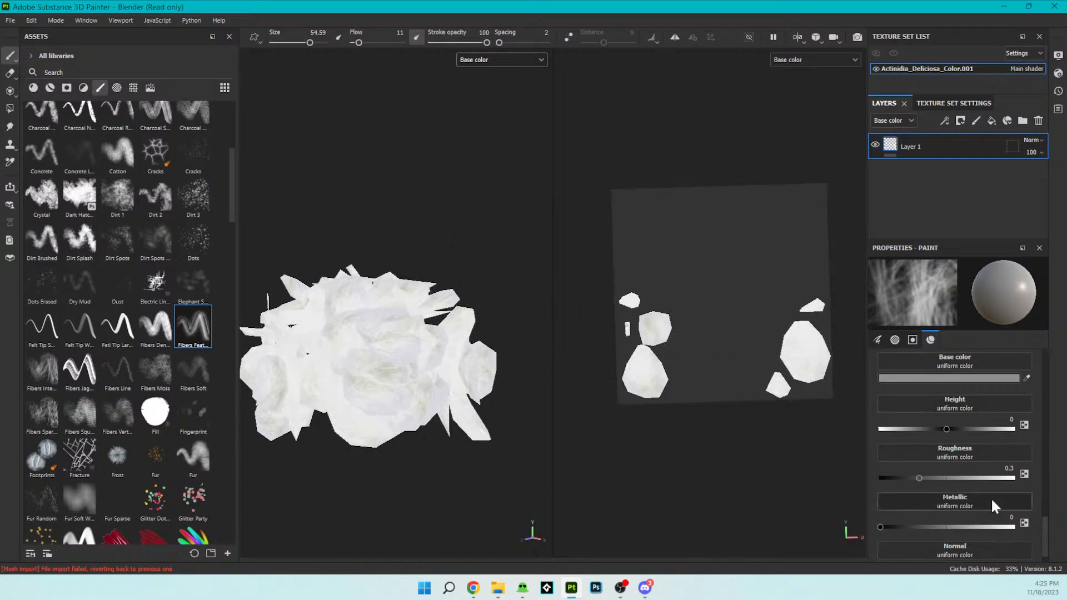
# - Try brushing fiber streaks in yellow D8E374 over the petal islands, inspect them on the flower cluster, and undo them
pyautogui.click(962, 375)
pyautogui.moveTo(716, 218); pyautogui.dragTo(763, 200)
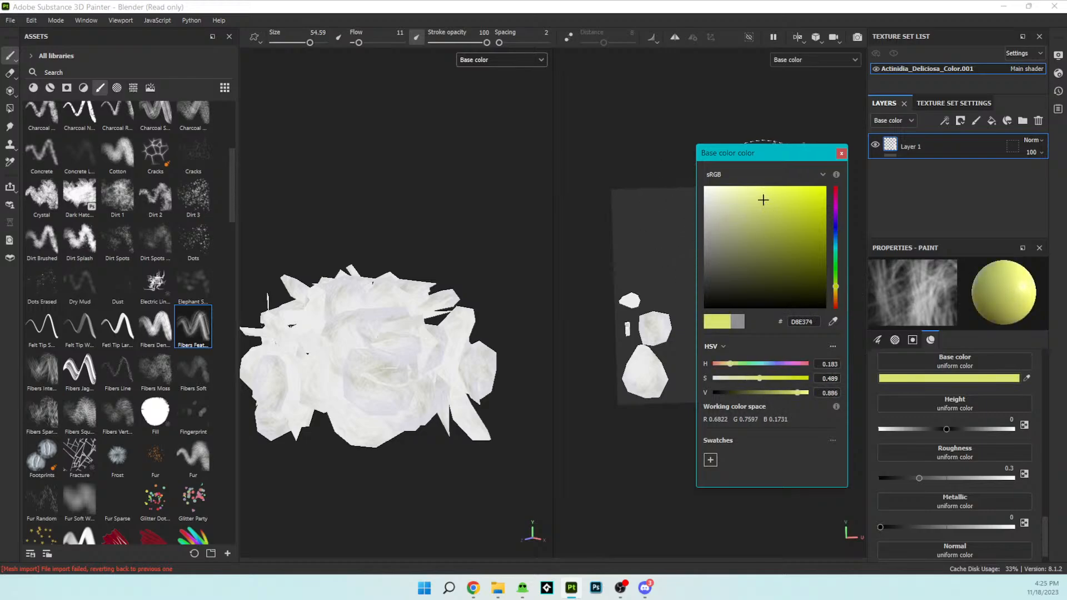
pyautogui.click(841, 153)
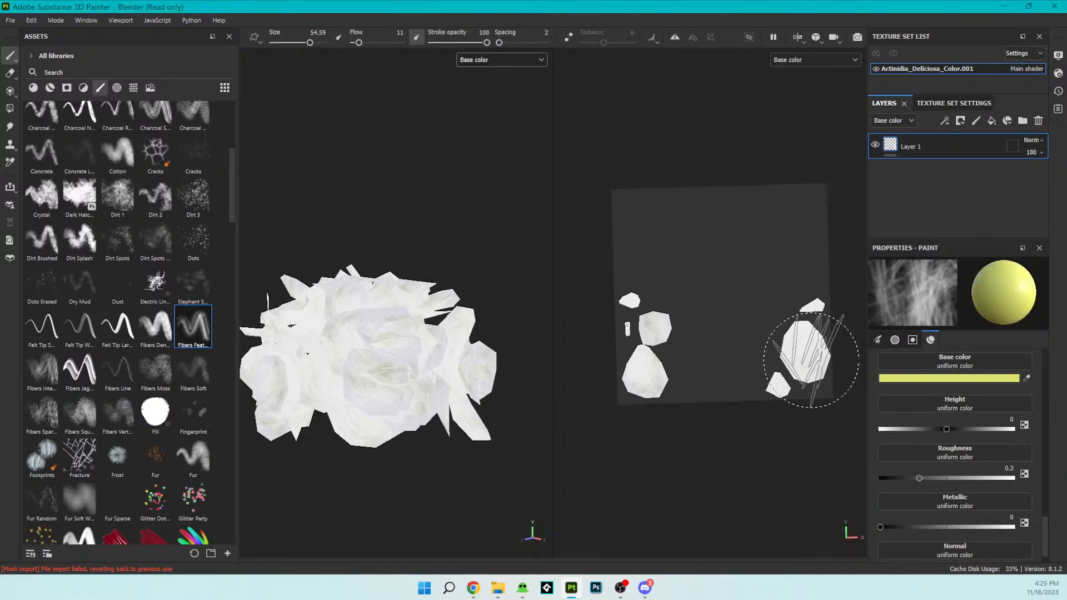
pyautogui.click(811, 360)
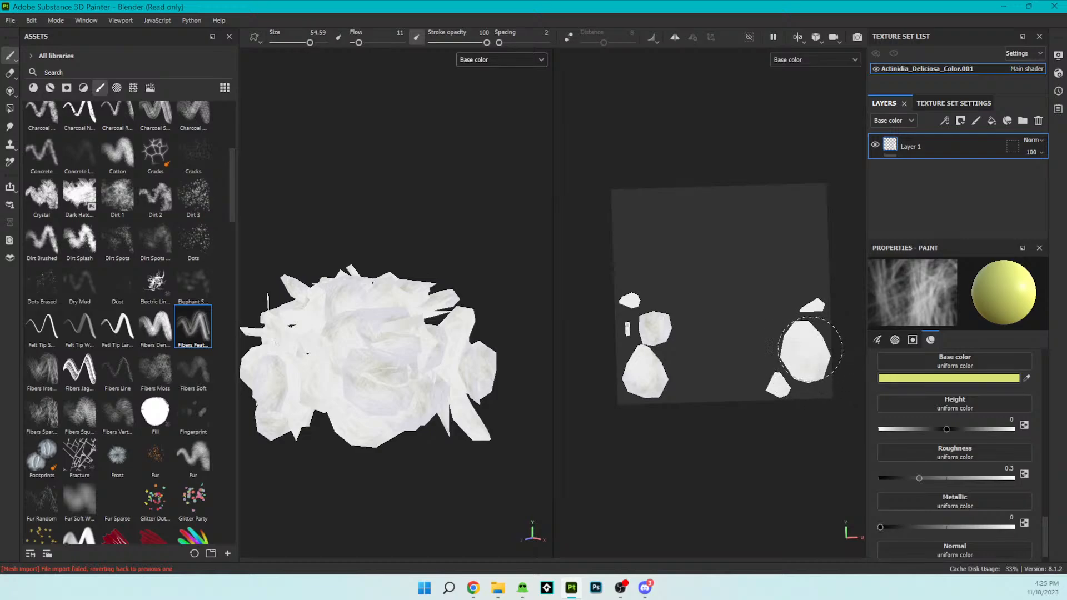
pyautogui.click(810, 361)
pyautogui.click(641, 379)
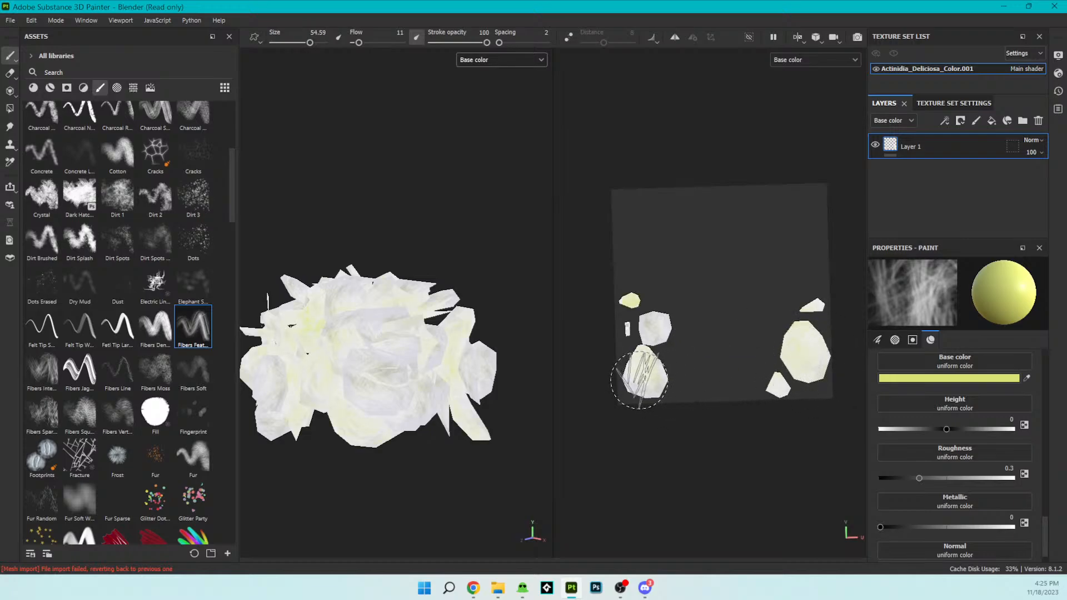
pyautogui.moveTo(661, 334); pyautogui.dragTo(654, 331)
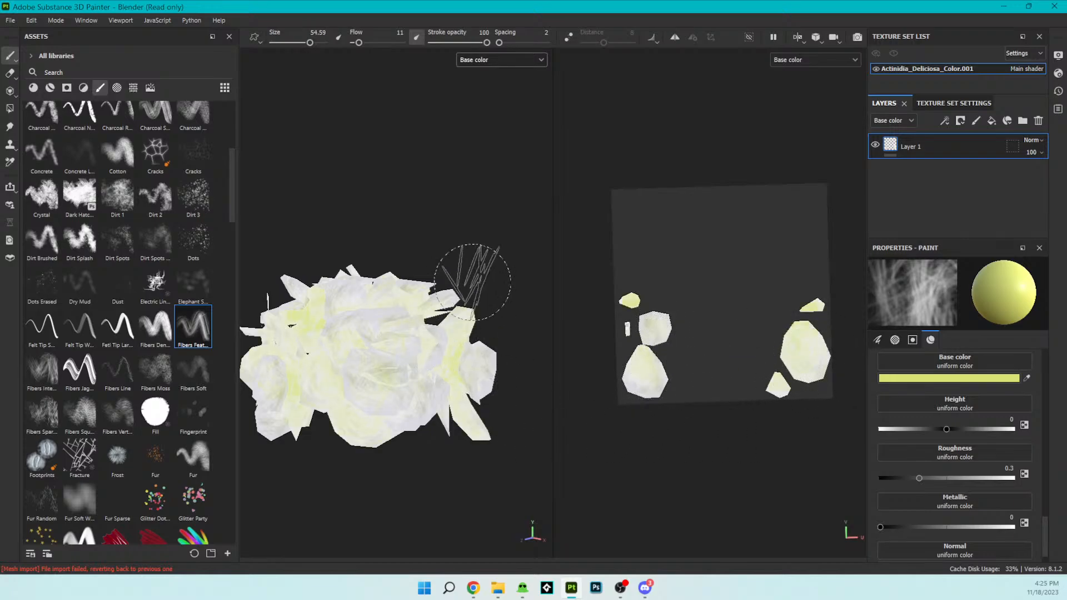
pyautogui.keyDown('alt'); pyautogui.moveTo(484, 209); pyautogui.dragTo(420, 307); pyautogui.keyUp('alt')
pyautogui.moveTo(506, 188)
pyautogui.keyDown('alt'); pyautogui.mouseDown()
pyautogui.moveTo(441, 316)
pyautogui.moveTo(441, 237)
pyautogui.moveTo(410, 274)
pyautogui.moveTo(355, 299)
pyautogui.moveTo(348, 283)
pyautogui.moveTo(473, 275)
pyautogui.moveTo(476, 310)
pyautogui.moveTo(453, 303)
pyautogui.mouseUp(); pyautogui.keyUp('alt')
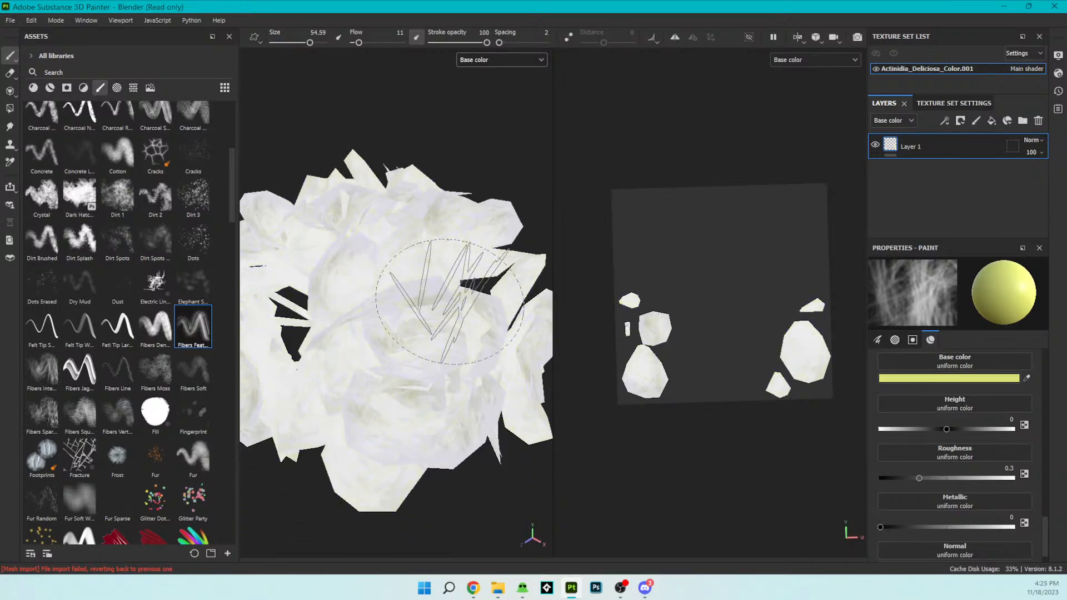
pyautogui.press('ctrl')
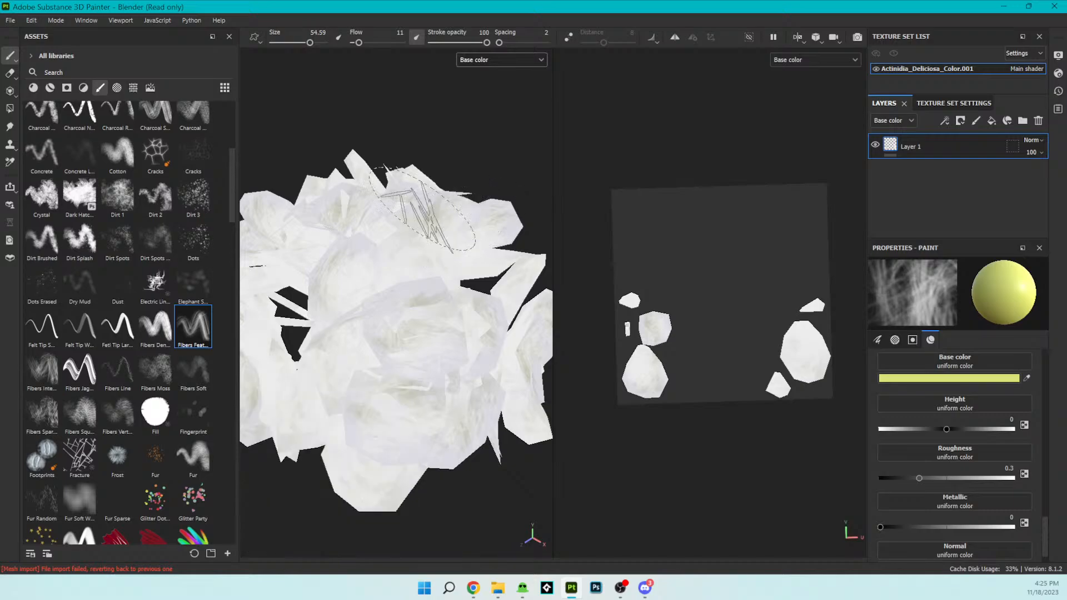
# - Select the Basic Soft brush and set the base color to light blue 90B1F3
pyautogui.scroll(5, 106, 205)
pyautogui.click(106, 207)
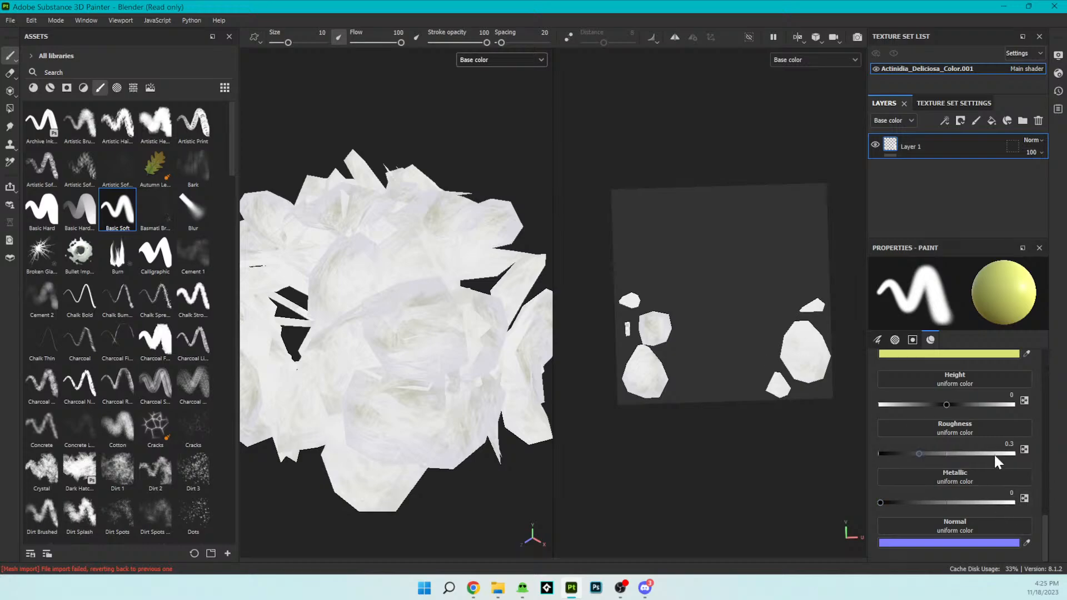
pyautogui.scroll(3, 995, 459)
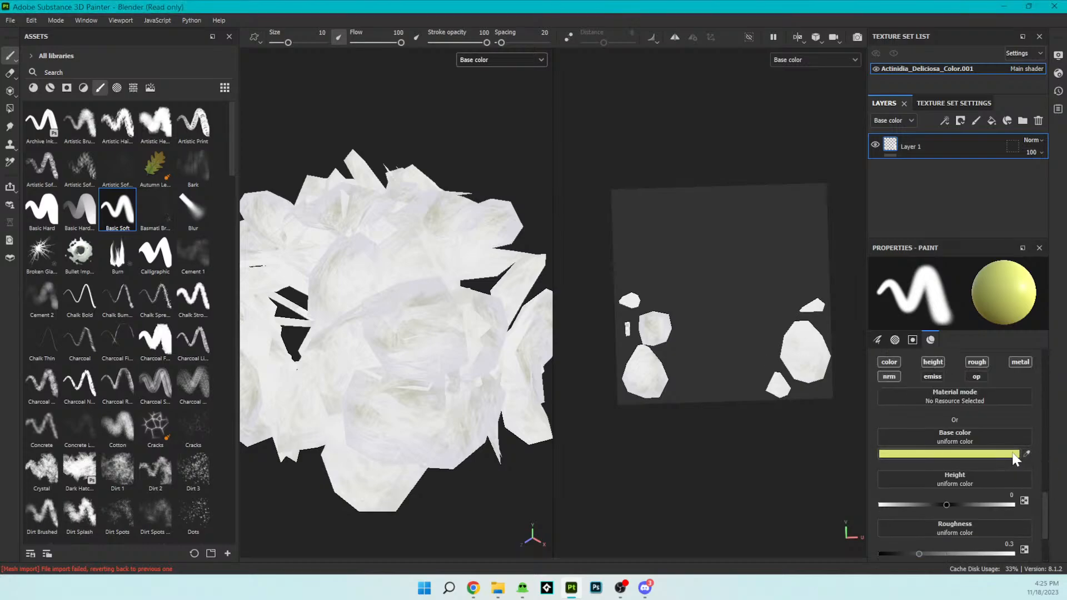
pyautogui.click(1011, 454)
pyautogui.moveTo(835, 245); pyautogui.dragTo(835, 241)
pyautogui.click(740, 206)
pyautogui.click(753, 200)
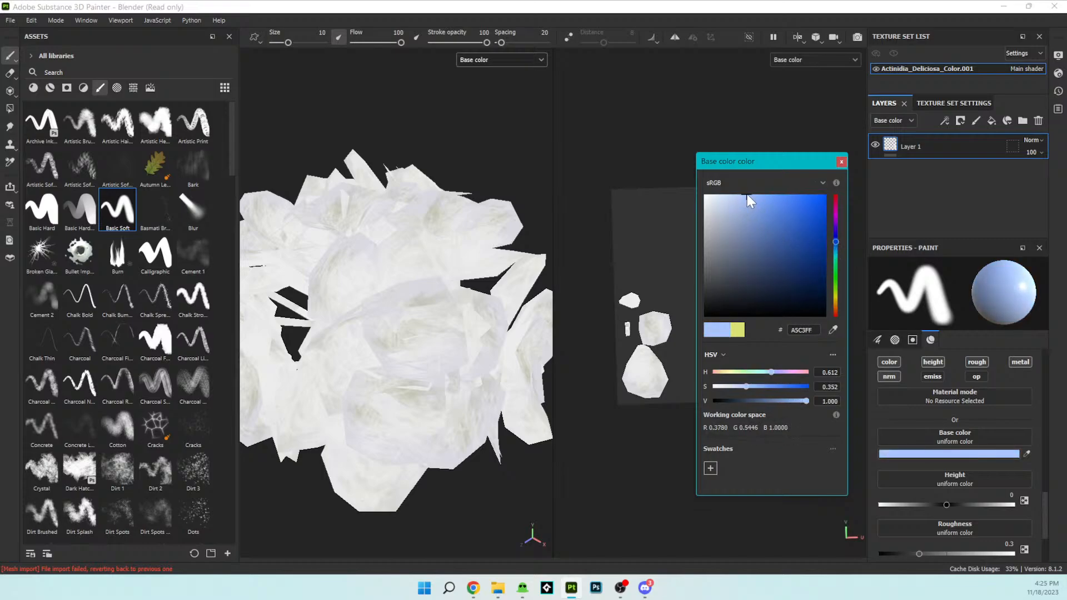
pyautogui.click(841, 162)
# - Try painting soft blue over the lower half and upper tip of the large petal island, undoing the strokes
pyautogui.moveTo(819, 381)
pyautogui.mouseDown()
pyautogui.moveTo(793, 378)
pyautogui.moveTo(823, 361)
pyautogui.moveTo(788, 367)
pyautogui.moveTo(824, 358)
pyautogui.mouseUp()
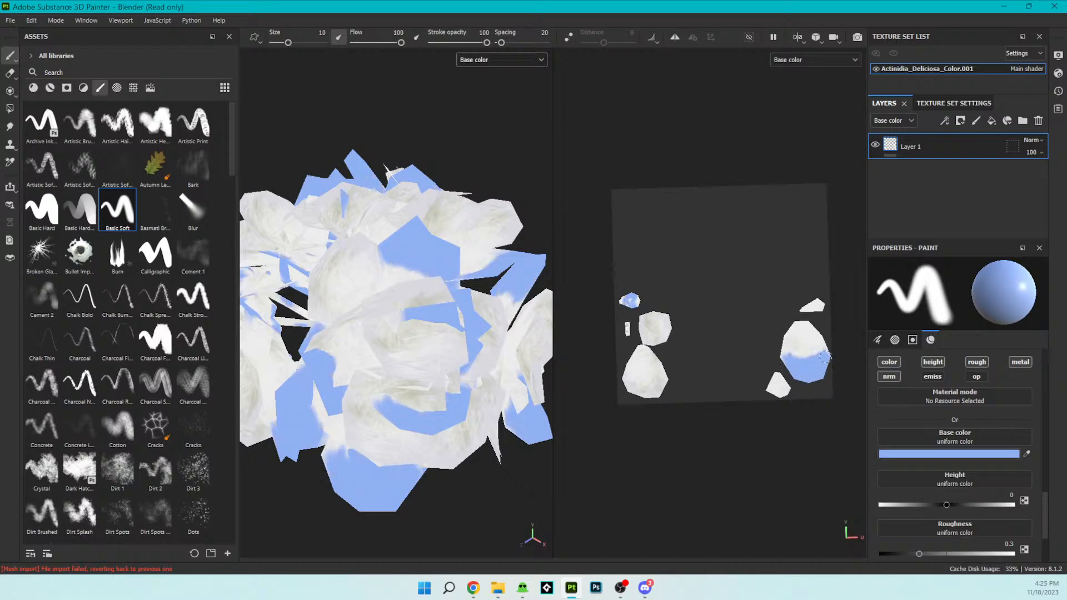
pyautogui.scroll(-3, 400, 355)
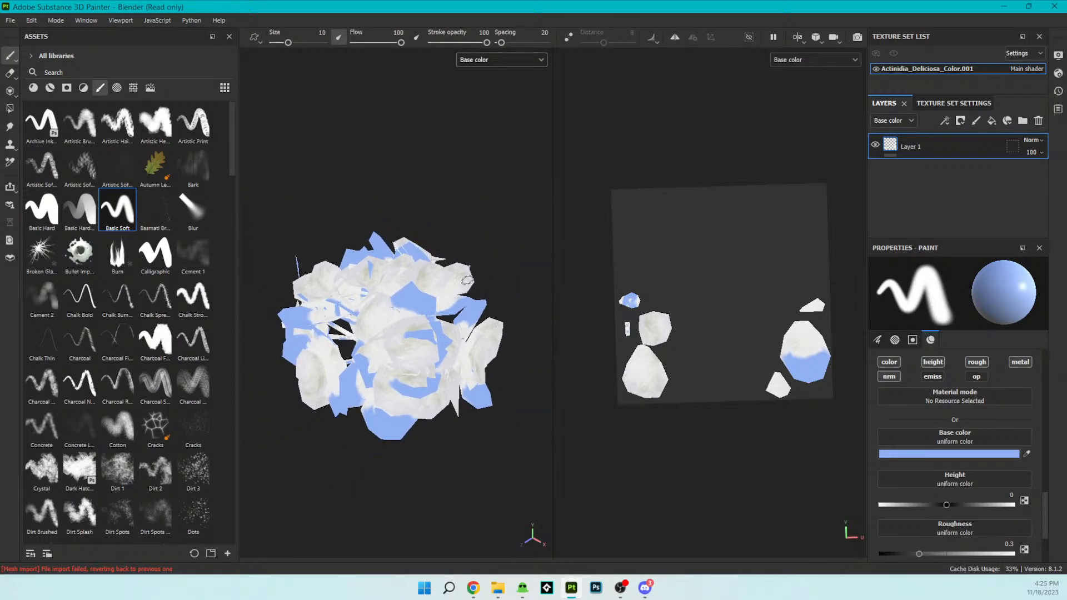
pyautogui.moveTo(478, 269)
pyautogui.keyDown('alt'); pyautogui.mouseDown()
pyautogui.moveTo(408, 302)
pyautogui.moveTo(369, 207)
pyautogui.moveTo(422, 174)
pyautogui.moveTo(478, 193)
pyautogui.mouseUp(); pyautogui.keyUp('alt')
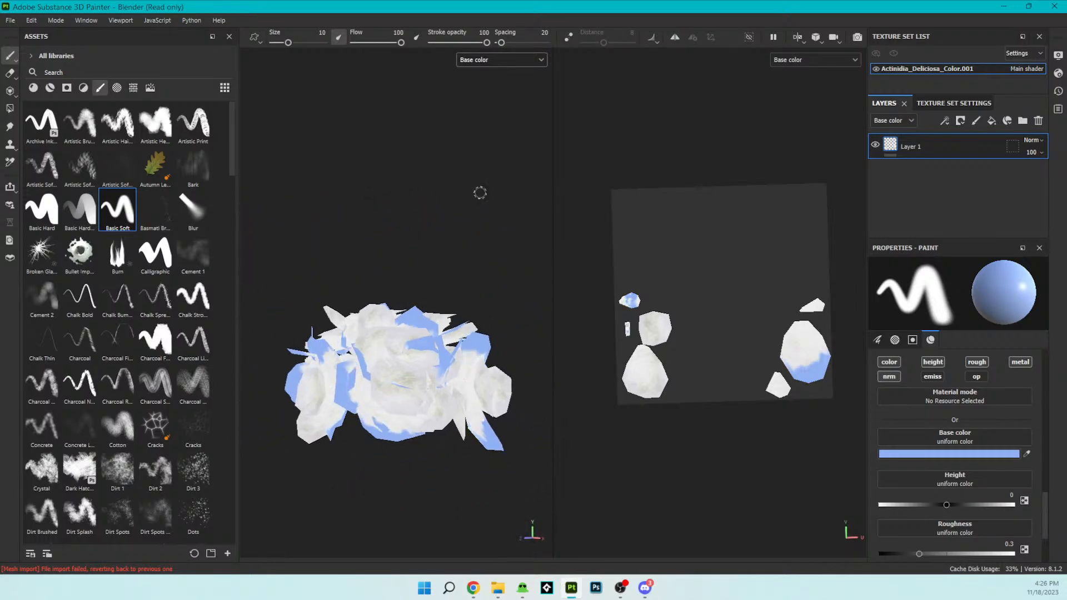
pyautogui.hotkey('ctrl', 'z')
pyautogui.hotkey('ctrl', 'z')
pyautogui.hotkey('ctrl', 'z')
pyautogui.hotkey('ctrl', 'z')
pyautogui.hotkey('ctrl', 'z')
pyautogui.hotkey('ctrl', 'z')
pyautogui.hotkey('ctrl', 'z')
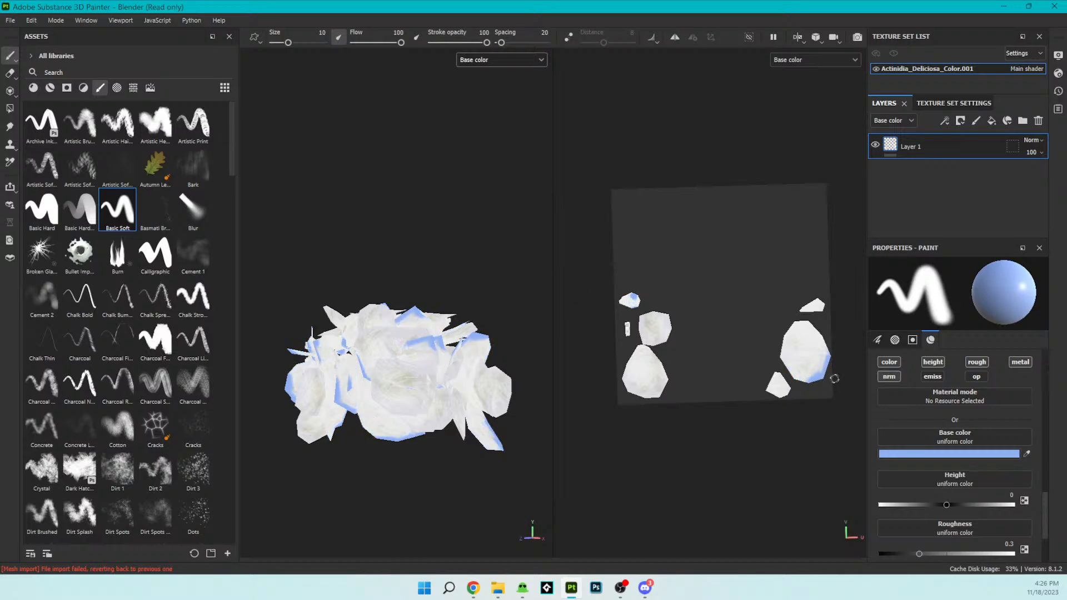
pyautogui.hotkey('ctrl', 'z')
pyautogui.hotkey('ctrl', 'z')
pyautogui.hotkey('ctrl', 'z')
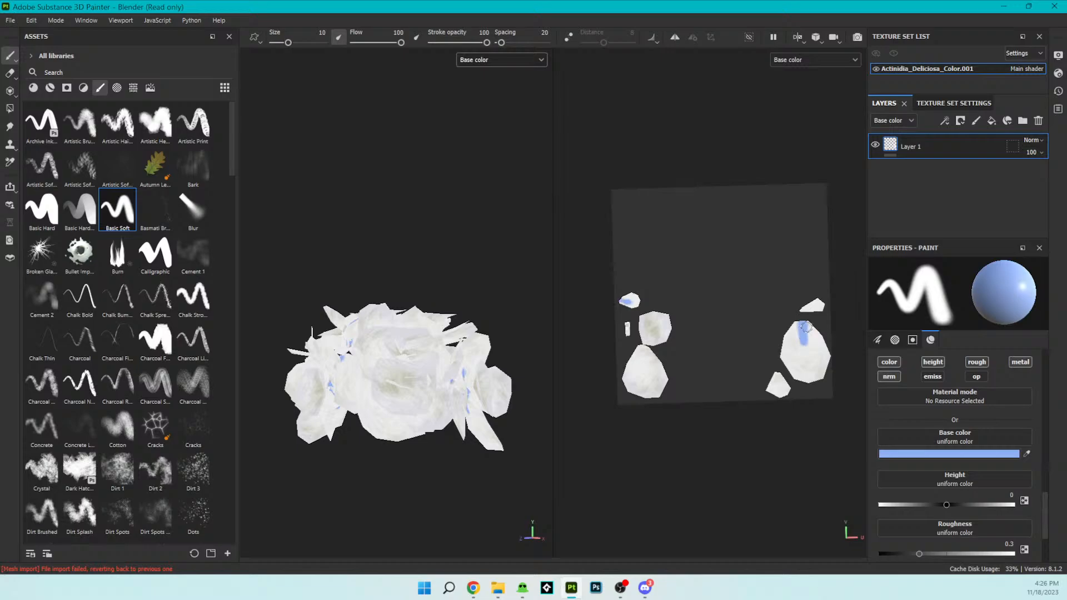
pyautogui.moveTo(805, 335); pyautogui.dragTo(791, 327)
pyautogui.keyDown('alt'); pyautogui.moveTo(479, 316); pyautogui.dragTo(424, 324); pyautogui.keyUp('alt')
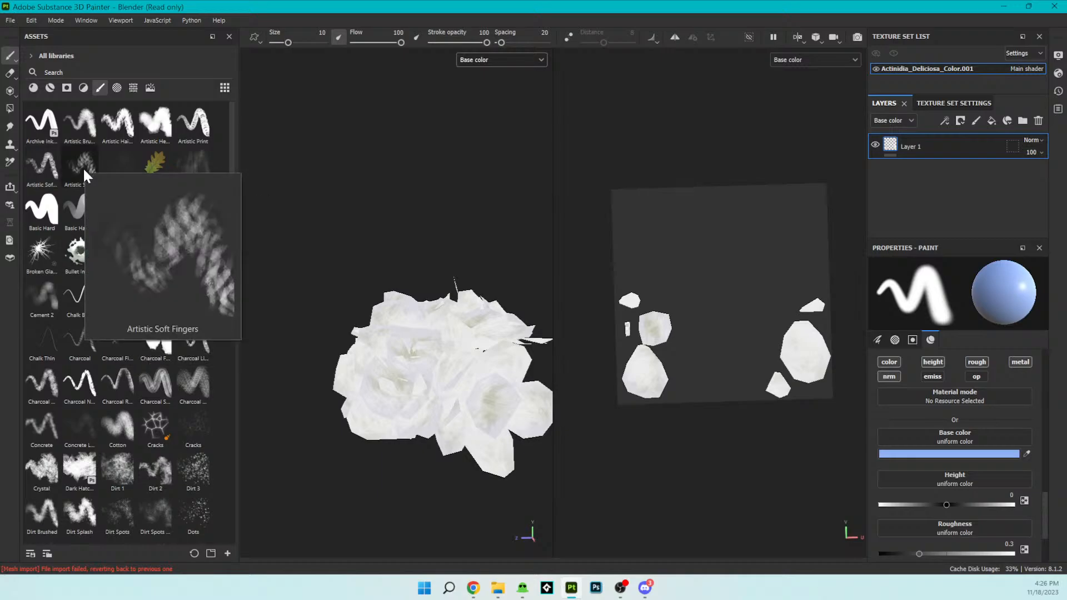
# - Select the Dirt 1 brush and paint mottled blue patches over the petal islands and the center of the hexagonal island
pyautogui.moveTo(116, 134)
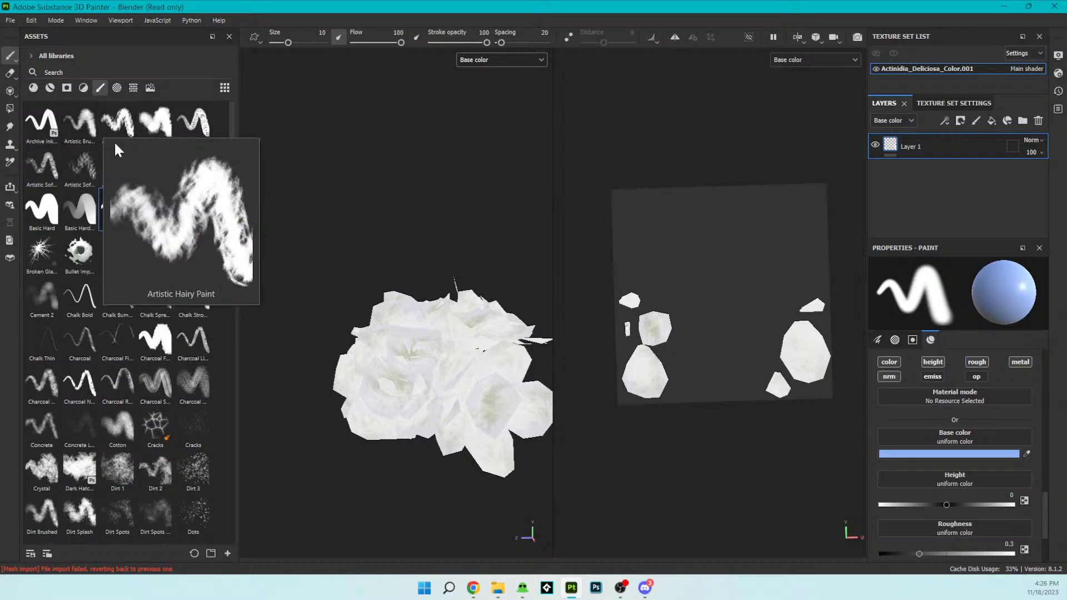
pyautogui.moveTo(157, 357)
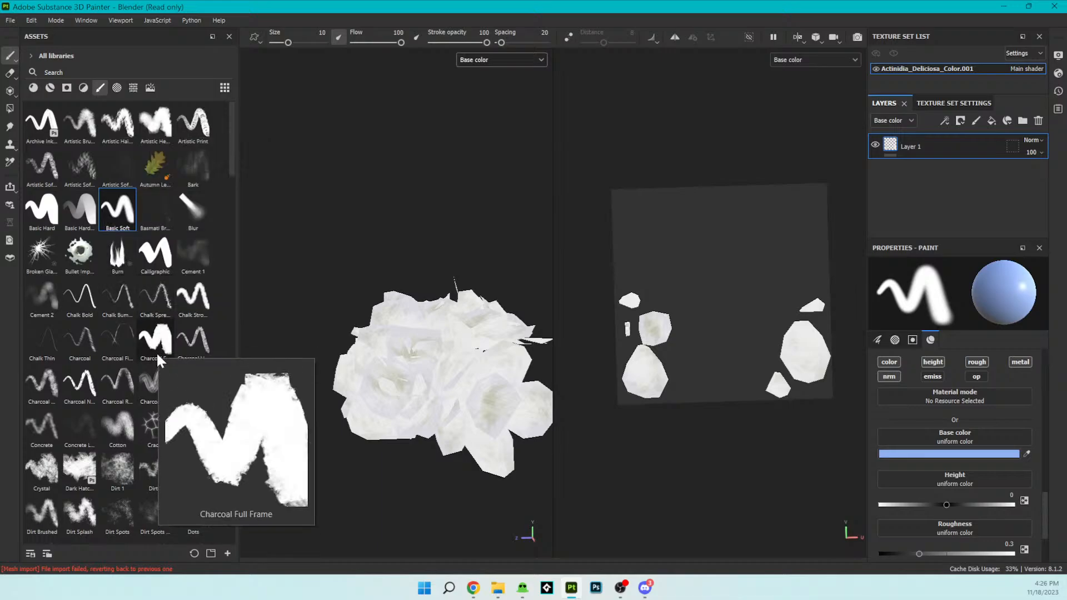
pyautogui.click(116, 472)
pyautogui.moveTo(799, 328)
pyautogui.mouseDown()
pyautogui.moveTo(803, 343)
pyautogui.moveTo(784, 333)
pyautogui.moveTo(817, 344)
pyautogui.moveTo(810, 360)
pyautogui.moveTo(849, 325)
pyautogui.mouseUp()
pyautogui.moveTo(383, 269)
pyautogui.keyDown('alt'); pyautogui.mouseDown()
pyautogui.moveTo(436, 274)
pyautogui.moveTo(440, 285)
pyautogui.moveTo(366, 244)
pyautogui.moveTo(407, 222)
pyautogui.moveTo(426, 247)
pyautogui.mouseUp(); pyautogui.keyUp('alt')
pyautogui.moveTo(674, 355)
pyautogui.mouseDown()
pyautogui.moveTo(626, 365)
pyautogui.moveTo(649, 379)
pyautogui.mouseUp()
pyautogui.moveTo(398, 342)
pyautogui.keyDown('alt'); pyautogui.mouseDown()
pyautogui.moveTo(444, 346)
pyautogui.moveTo(336, 278)
pyautogui.moveTo(345, 316)
pyautogui.moveTo(369, 329)
pyautogui.mouseUp(); pyautogui.keyUp('alt')
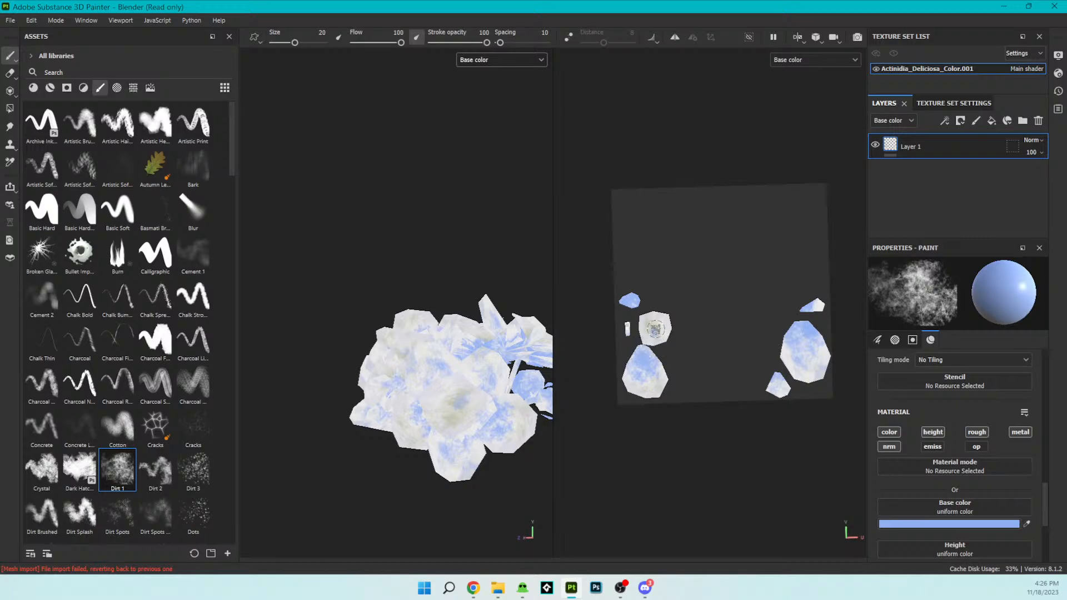
pyautogui.keyDown('alt'); pyautogui.moveTo(436, 255); pyautogui.dragTo(424, 386); pyautogui.keyUp('alt')
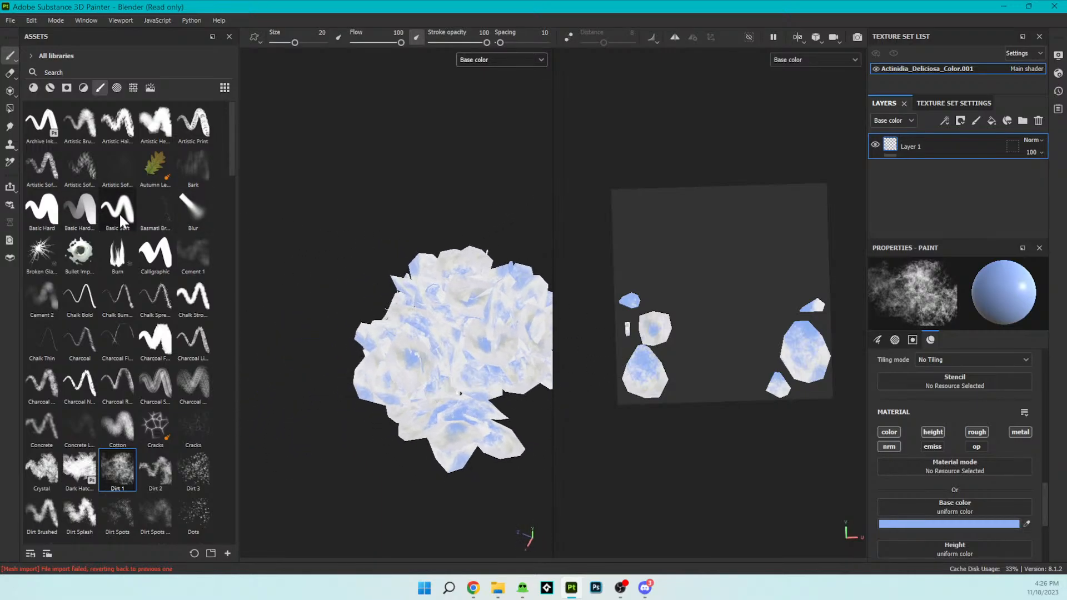
# - Look through the brush library, select the Blur brush, and set its size to 13.61
pyautogui.moveTo(135, 281)
pyautogui.scroll(-5, 142, 247)
pyautogui.scroll(-10, 142, 251)
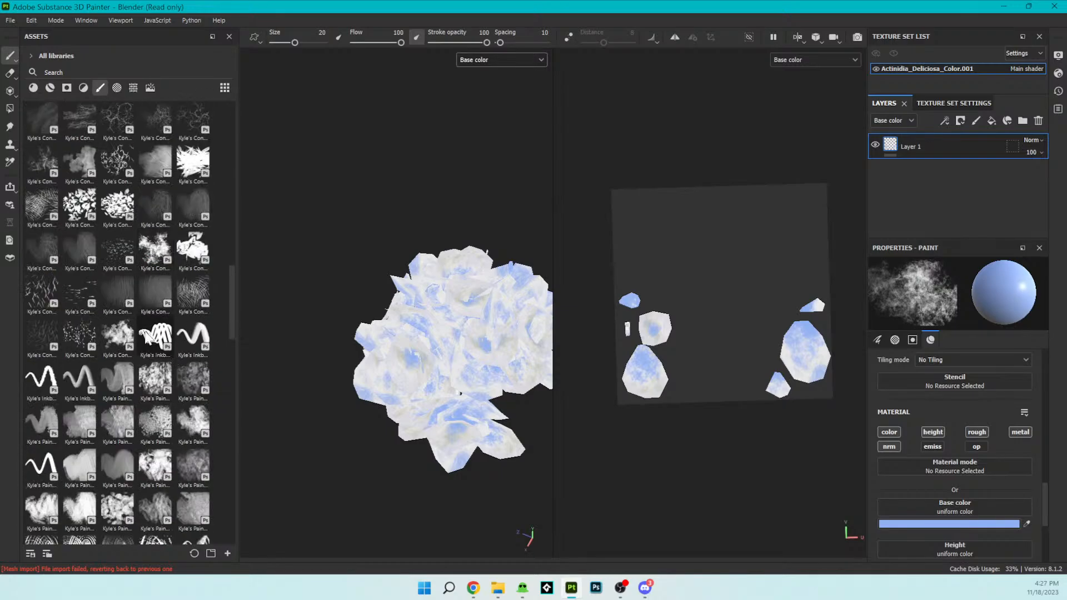
pyautogui.scroll(-10, 141, 331)
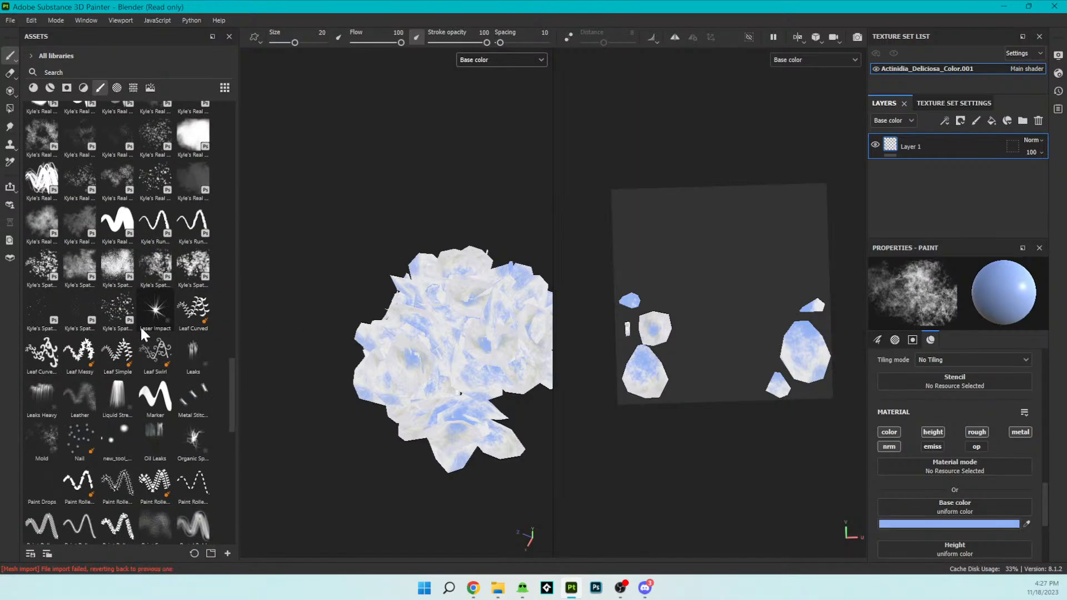
pyautogui.scroll(-5, 141, 331)
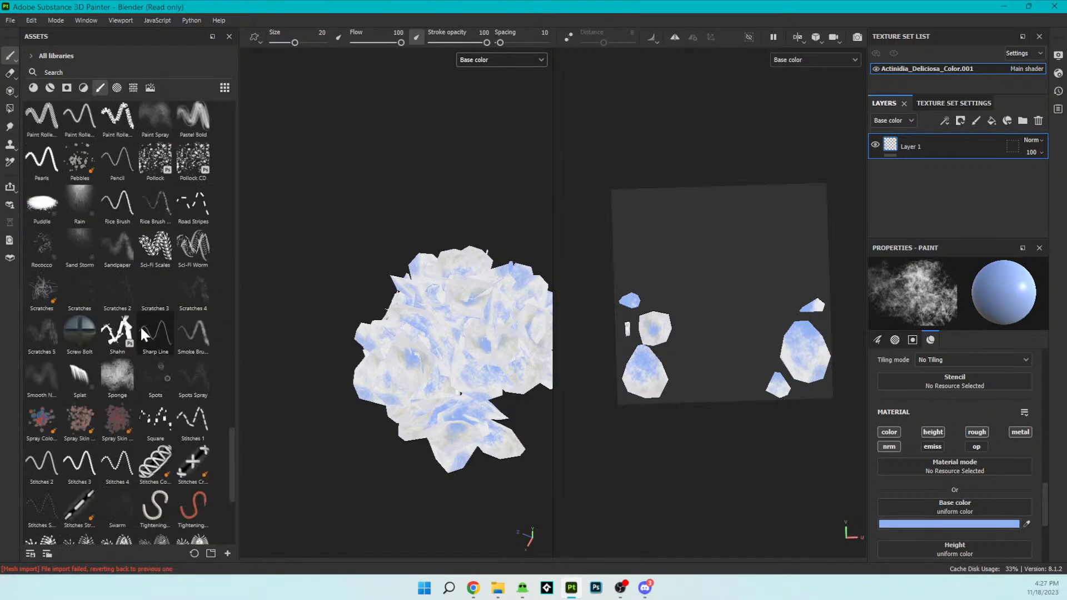
pyautogui.scroll(-5, 140, 325)
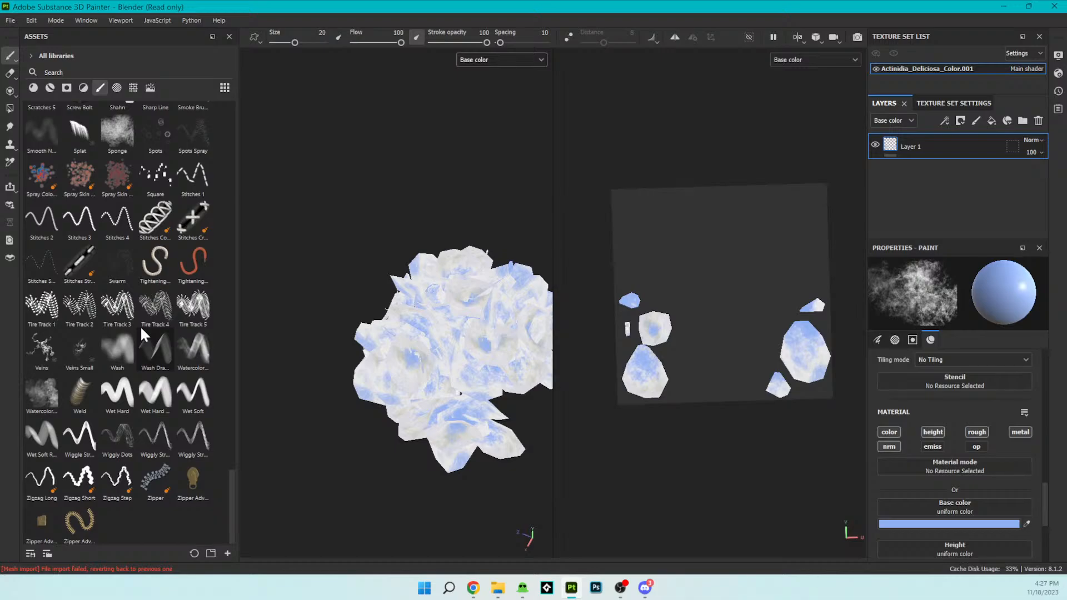
pyautogui.scroll(20, 140, 325)
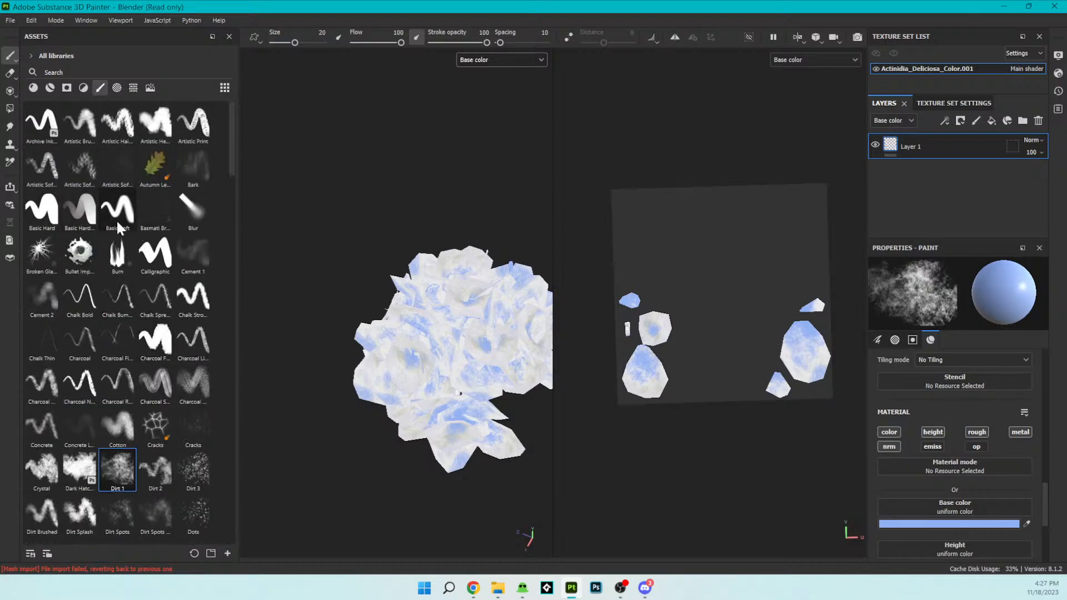
pyautogui.click(206, 227)
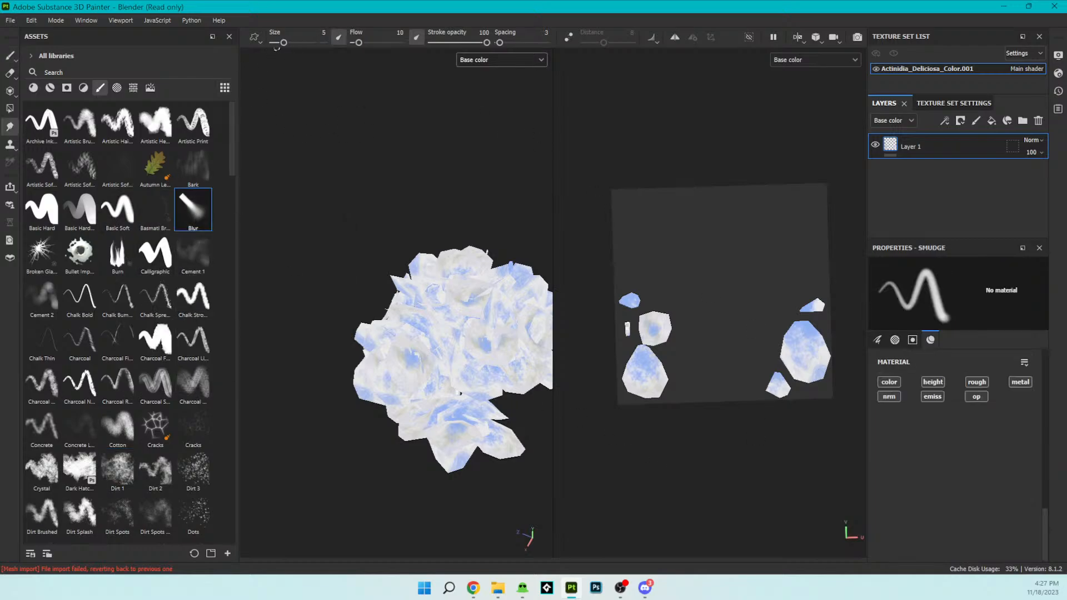
pyautogui.moveTo(285, 41); pyautogui.dragTo(293, 42)
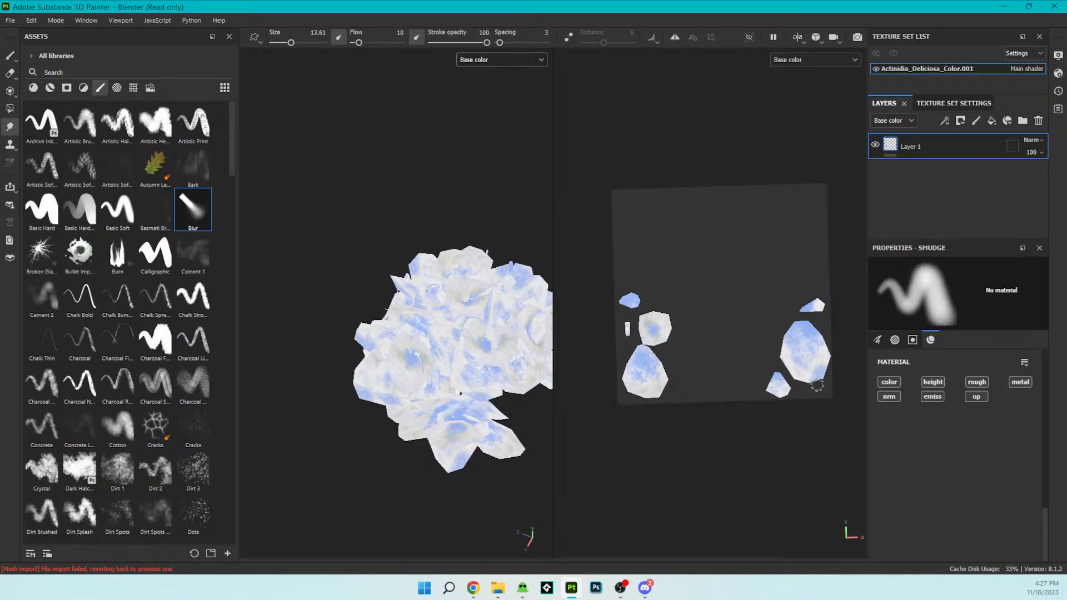
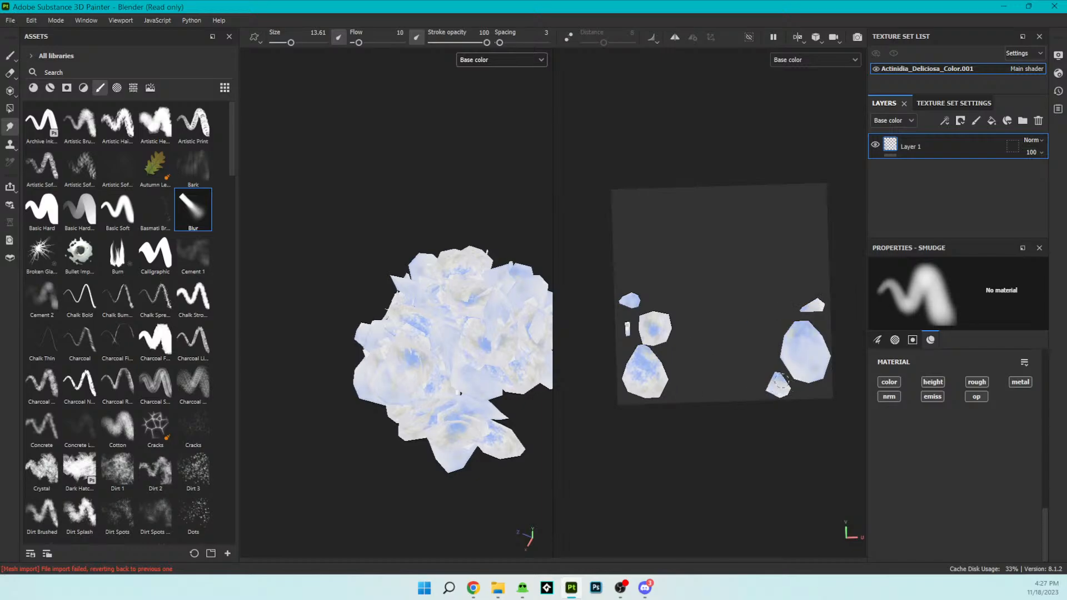
# - Set the Blur brush size to 30.68 and smudge the petal islands, undoing the stroke on the large mottled petal
pyautogui.moveTo(641, 373); pyautogui.dragTo(641, 369)
pyautogui.moveTo(291, 42); pyautogui.dragTo(301, 42)
pyautogui.moveTo(672, 388)
pyautogui.mouseDown()
pyautogui.moveTo(636, 367)
pyautogui.moveTo(659, 369)
pyautogui.mouseUp()
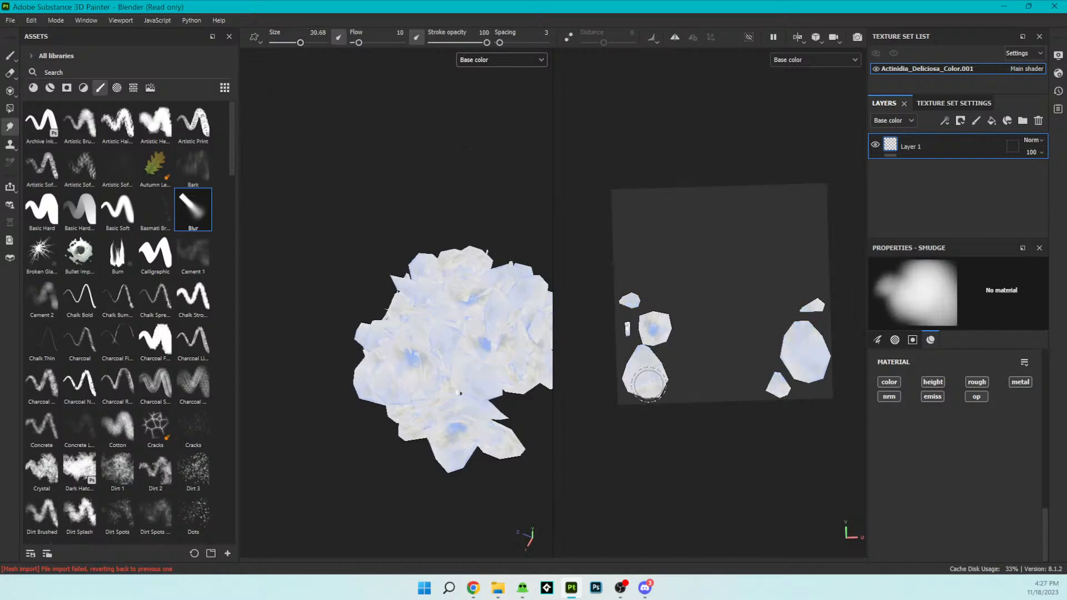
pyautogui.press('ctrl')
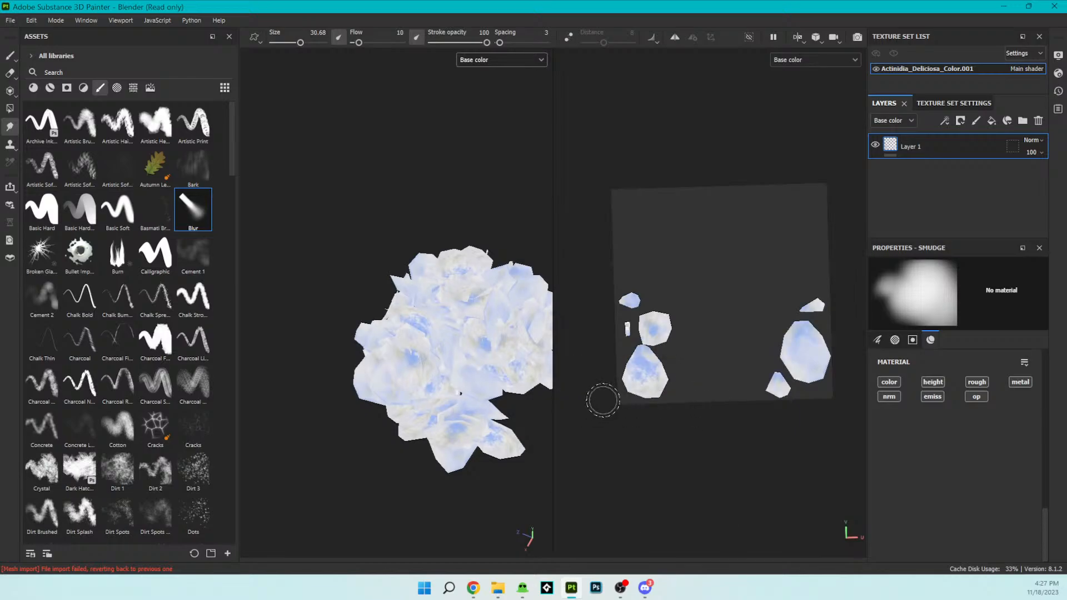
# - Look through the smudge brush settings and blur the blue mottling on the large petal island and the hexagonal island
pyautogui.scroll(15, 985, 455)
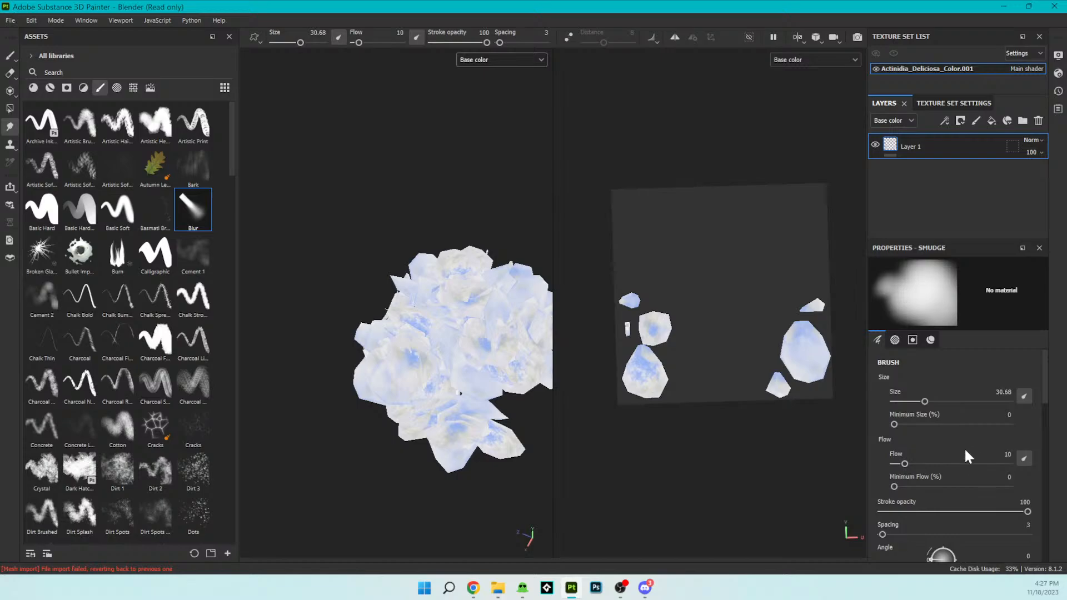
pyautogui.scroll(-5, 959, 491)
pyautogui.scroll(-2, 959, 496)
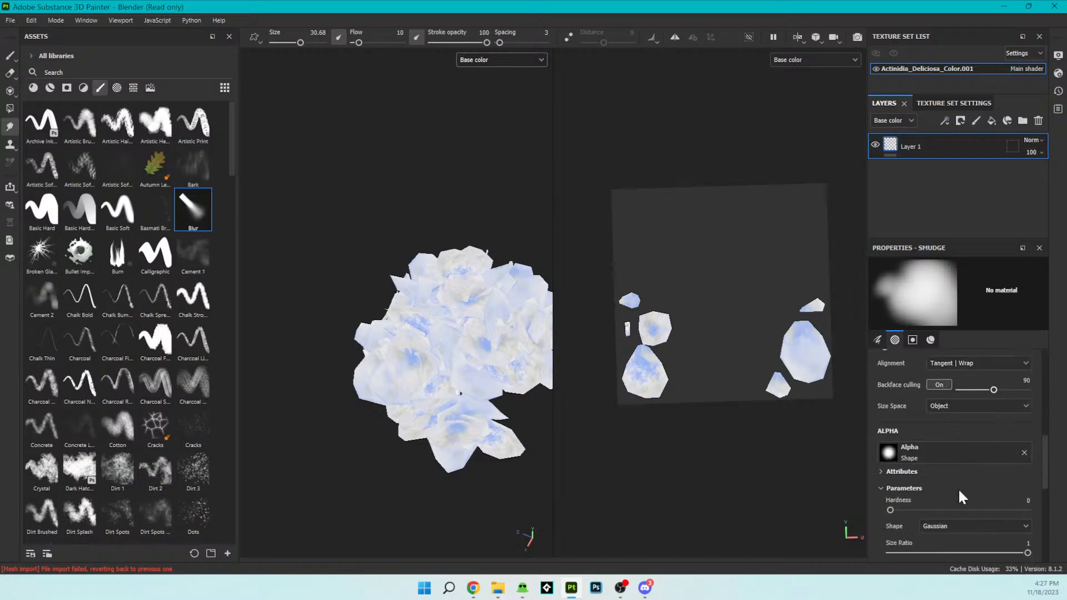
pyautogui.scroll(-2, 959, 490)
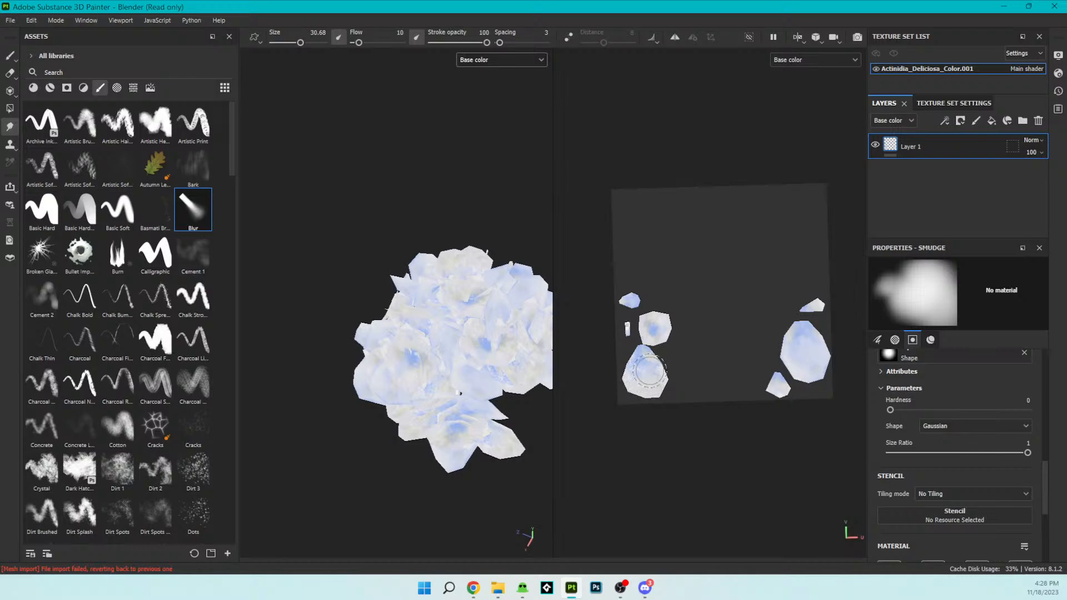
pyautogui.moveTo(635, 368)
pyautogui.mouseDown()
pyautogui.moveTo(644, 354)
pyautogui.moveTo(679, 398)
pyautogui.mouseUp()
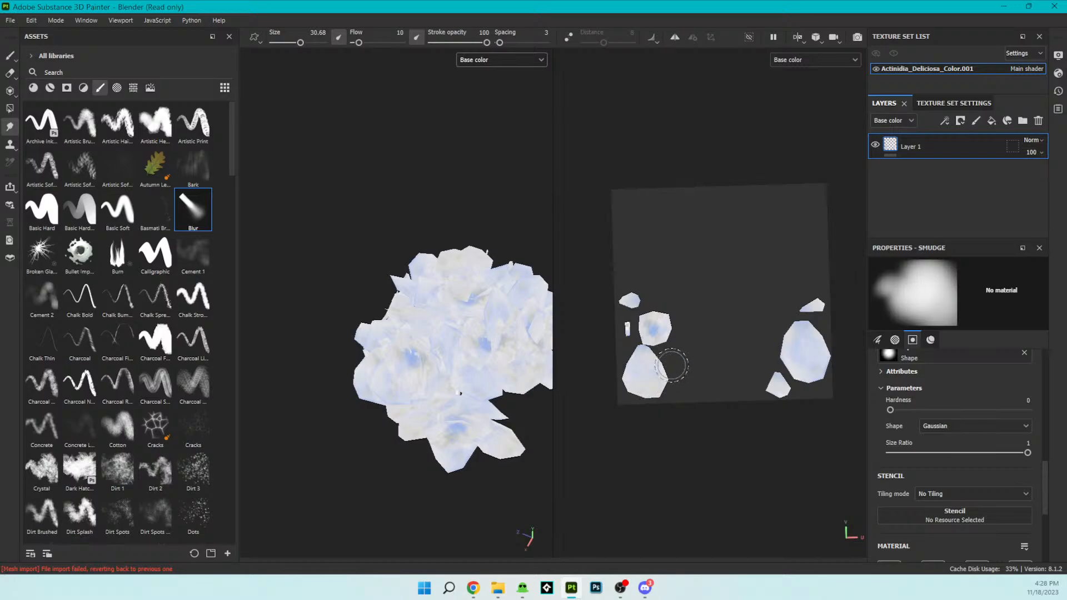
pyautogui.moveTo(660, 321)
pyautogui.mouseDown()
pyautogui.moveTo(651, 322)
pyautogui.moveTo(658, 337)
pyautogui.moveTo(645, 327)
pyautogui.moveTo(654, 320)
pyautogui.moveTo(658, 334)
pyautogui.mouseUp()
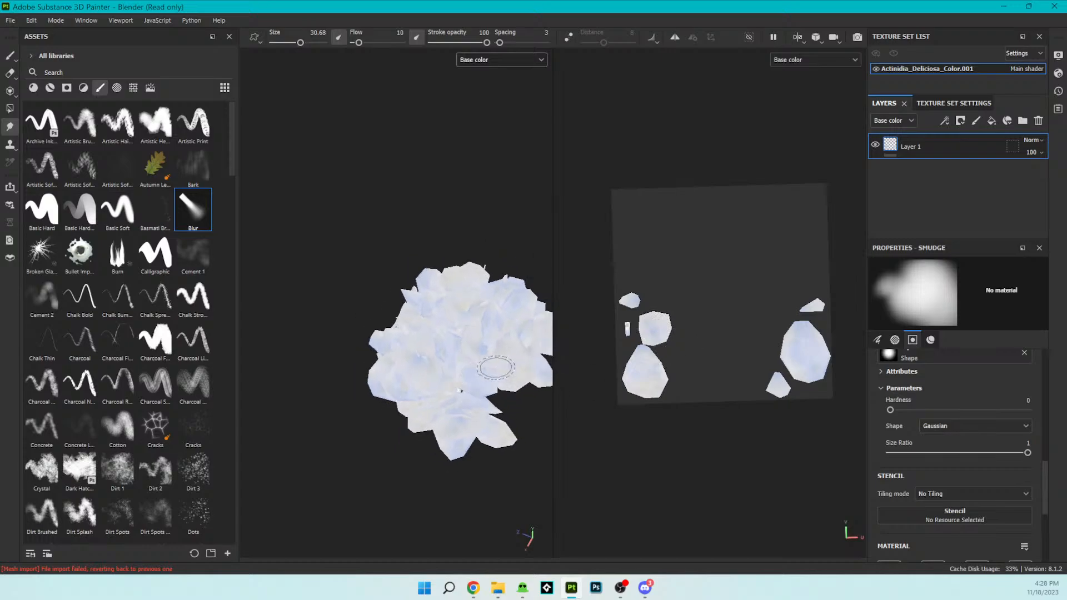
# - Inspect the flower cluster from the side and underneath, and examine the unpainted stem island up close
pyautogui.moveTo(405, 276)
pyautogui.keyDown('alt'); pyautogui.mouseDown()
pyautogui.moveTo(468, 140)
pyautogui.moveTo(356, 154)
pyautogui.moveTo(426, 325)
pyautogui.moveTo(493, 321)
pyautogui.moveTo(489, 334)
pyautogui.mouseUp(); pyautogui.keyUp('alt')
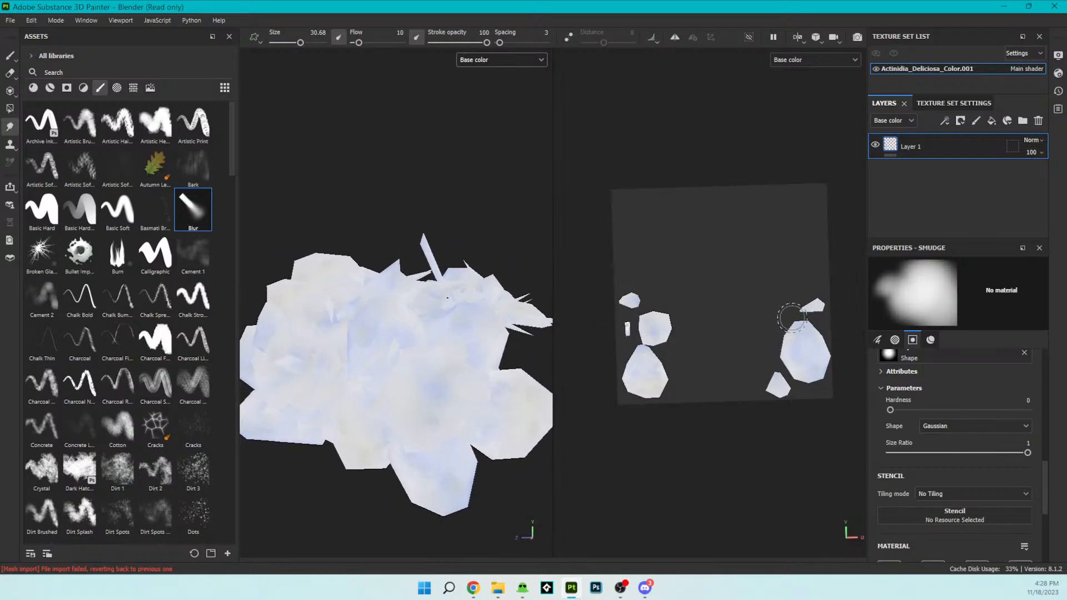
pyautogui.moveTo(400, 331)
pyautogui.keyDown('alt'); pyautogui.mouseDown()
pyautogui.moveTo(434, 200)
pyautogui.moveTo(412, 374)
pyautogui.moveTo(383, 277)
pyautogui.moveTo(367, 221)
pyautogui.moveTo(489, 376)
pyautogui.moveTo(493, 409)
pyautogui.moveTo(377, 392)
pyautogui.moveTo(436, 331)
pyautogui.moveTo(358, 366)
pyautogui.moveTo(428, 241)
pyautogui.moveTo(400, 55)
pyautogui.moveTo(476, 72)
pyautogui.moveTo(436, 185)
pyautogui.mouseUp(); pyautogui.keyUp('alt')
pyautogui.scroll(-5, 420, 205)
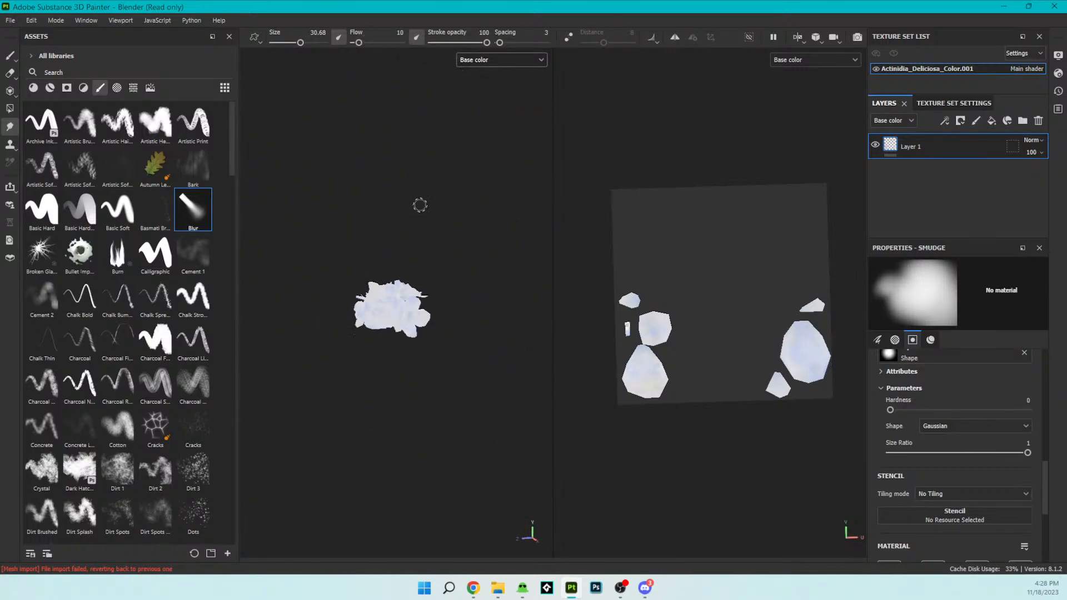
pyautogui.scroll(4, 420, 205)
pyautogui.moveTo(419, 233)
pyautogui.keyDown('alt'); pyautogui.mouseDown()
pyautogui.moveTo(447, 197)
pyautogui.moveTo(505, 202)
pyautogui.moveTo(422, 211)
pyautogui.moveTo(374, 255)
pyautogui.moveTo(417, 376)
pyautogui.moveTo(436, 337)
pyautogui.mouseUp(); pyautogui.keyUp('alt')
pyautogui.scroll(3, 401, 268)
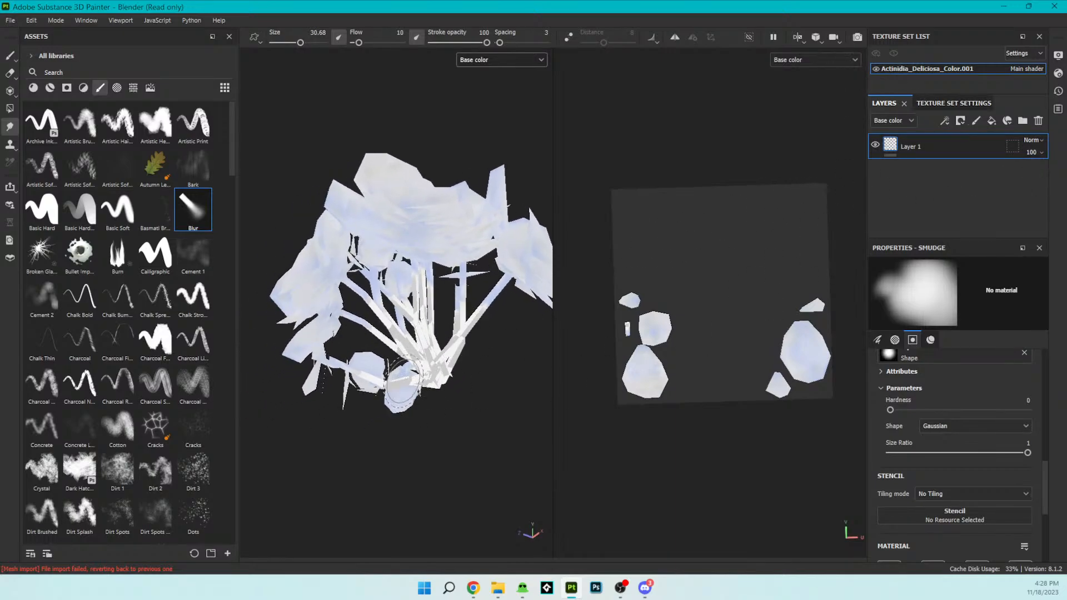
pyautogui.scroll(2, 711, 322)
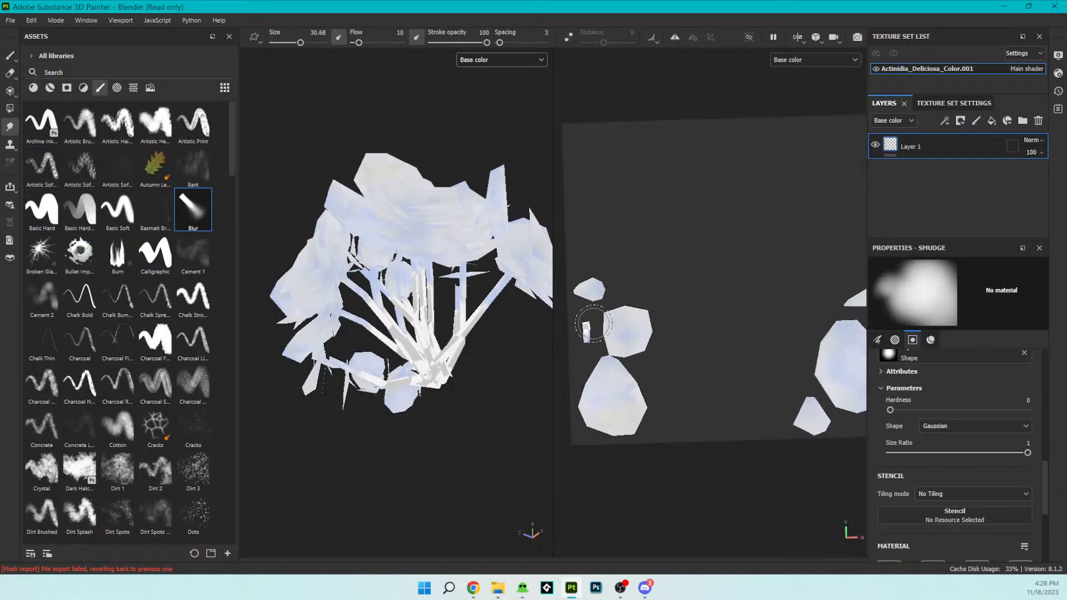
pyautogui.moveTo(591, 323)
pyautogui.keyDown('alt'); pyautogui.mouseDown()
pyautogui.moveTo(603, 321)
pyautogui.moveTo(583, 320)
pyautogui.mouseUp(); pyautogui.keyUp('alt')
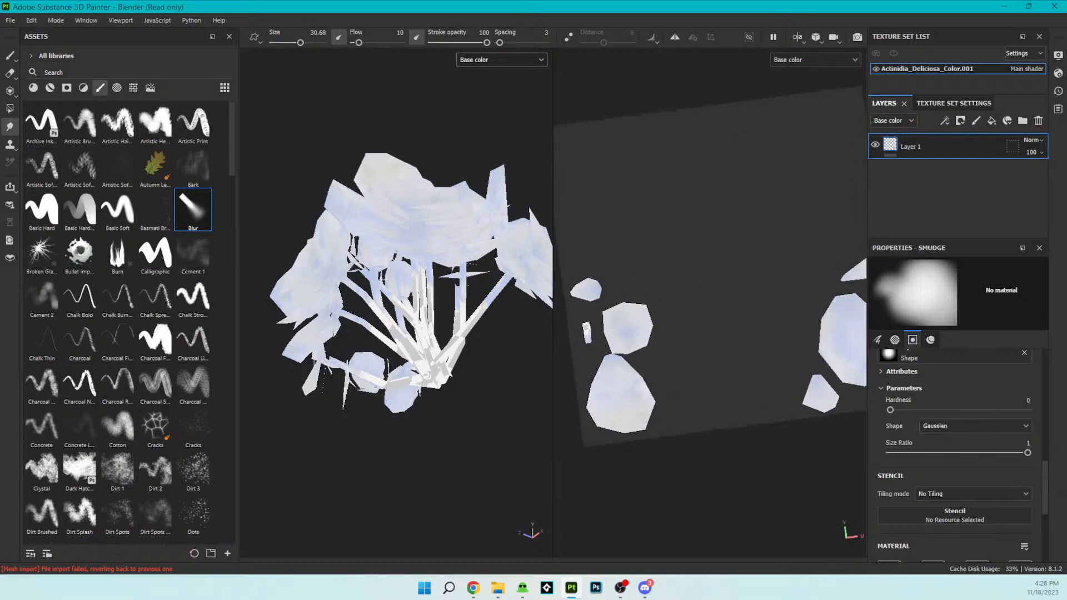
pyautogui.keyDown('alt'); pyautogui.moveTo(584, 320); pyautogui.dragTo(640, 306, button='middle'); pyautogui.keyUp('alt')
pyautogui.keyDown('alt'); pyautogui.moveTo(640, 307); pyautogui.dragTo(668, 306, button='right'); pyautogui.keyUp('alt')
pyautogui.scroll(3, 669, 306)
pyautogui.keyDown('alt'); pyautogui.moveTo(652, 347); pyautogui.dragTo(696, 322, button='middle'); pyautogui.keyUp('alt')
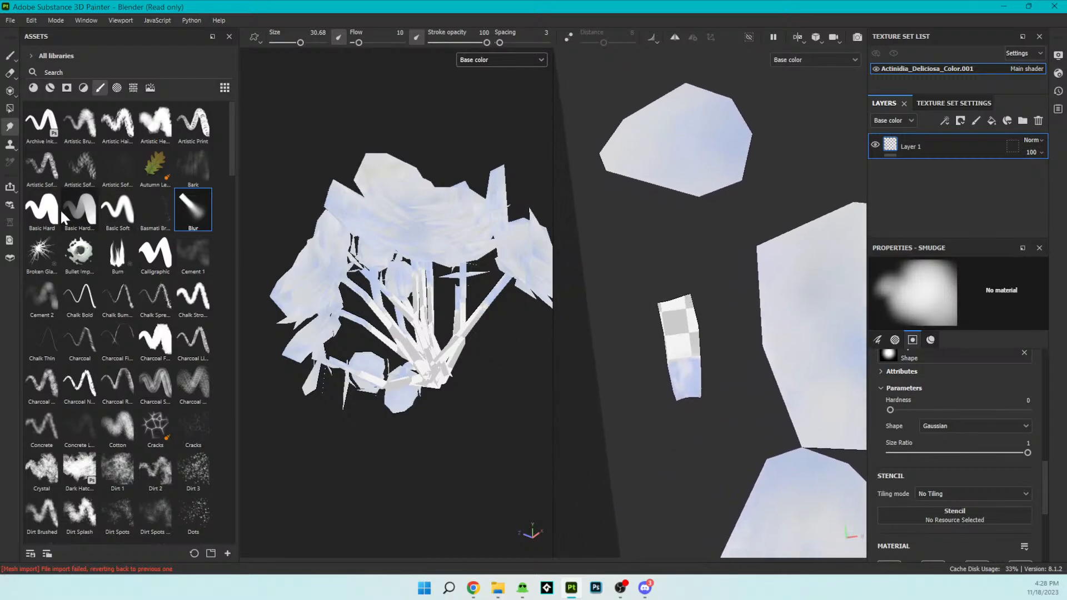
# - Select the Basic Soft brush, switch to the Paint tool, and set the base color to brown 724B2D
pyautogui.click(117, 210)
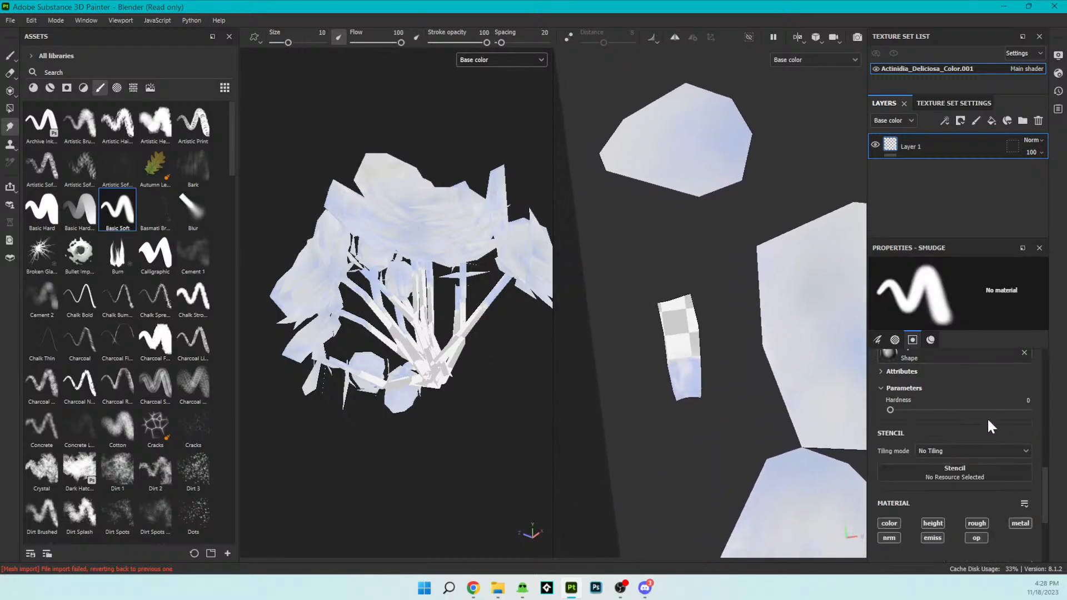
pyautogui.scroll(10, 969, 434)
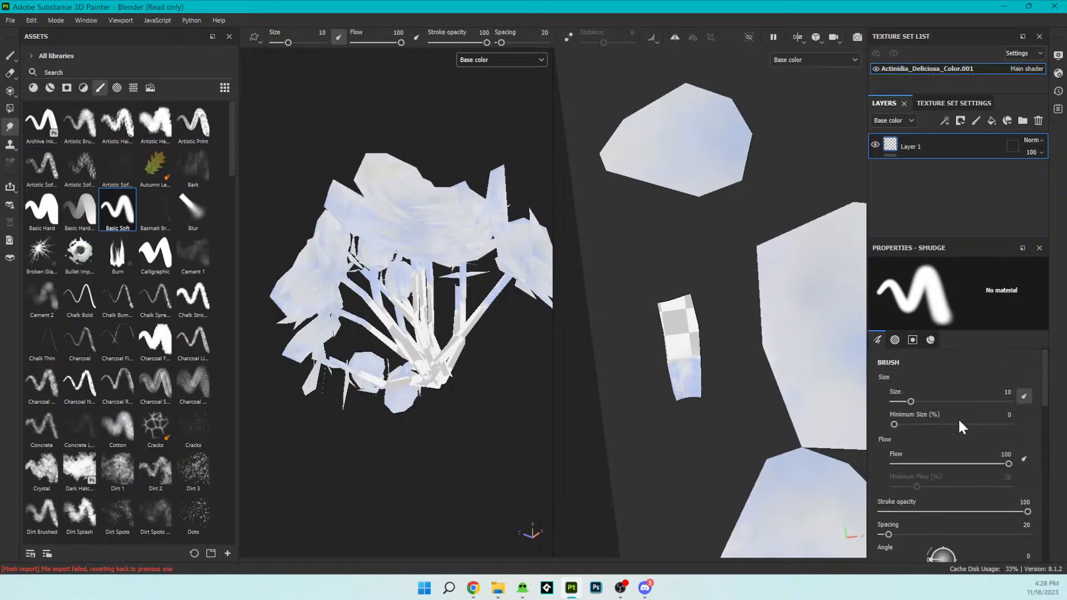
pyautogui.scroll(-6, 961, 455)
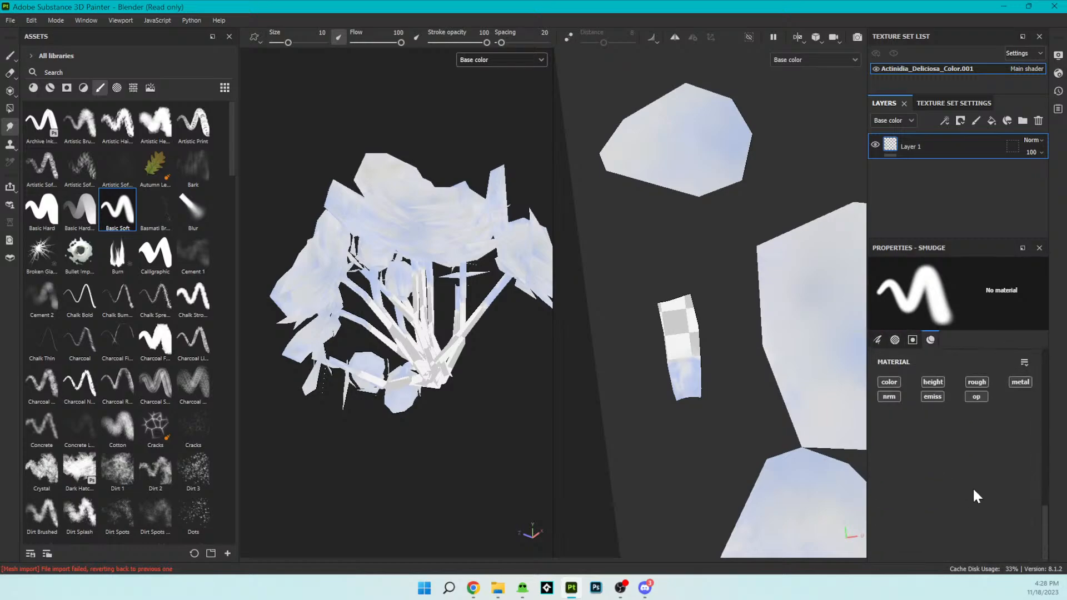
pyautogui.scroll(-2, 972, 487)
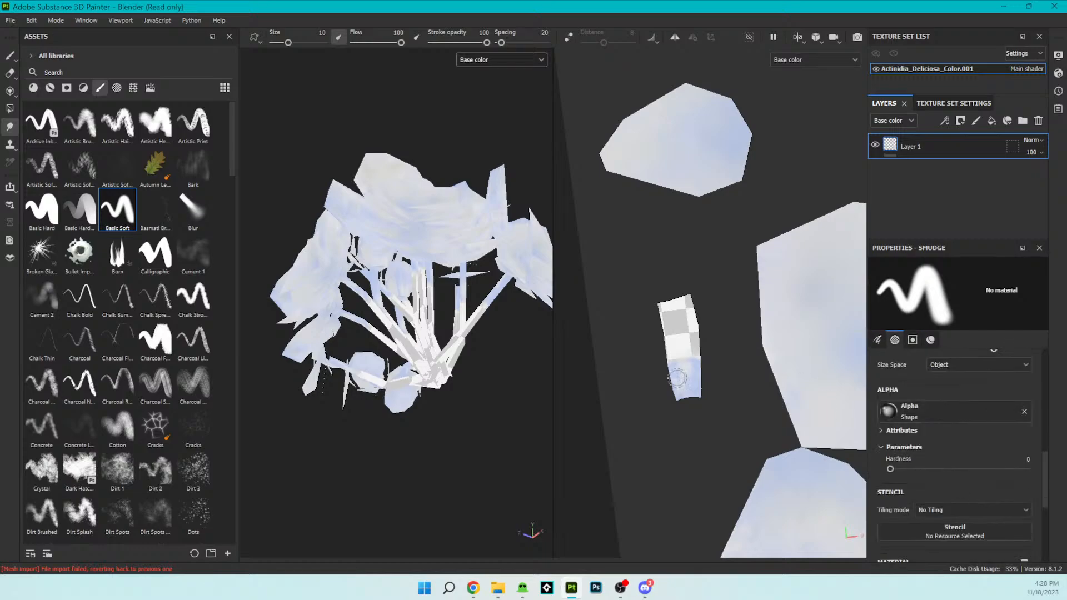
pyautogui.click(10, 55)
pyautogui.scroll(-5, 1035, 453)
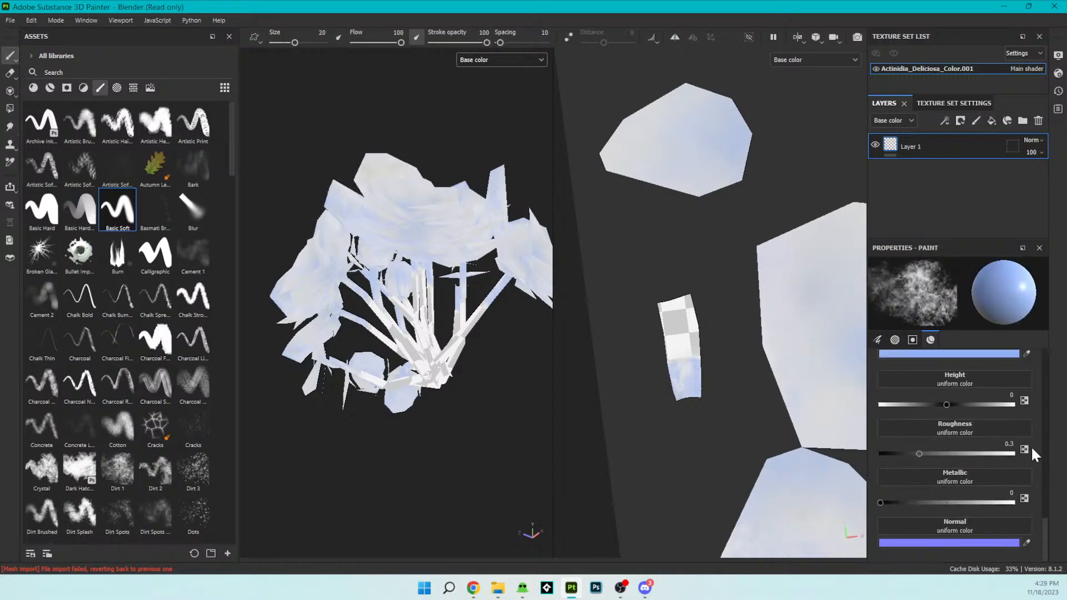
pyautogui.click(1012, 386)
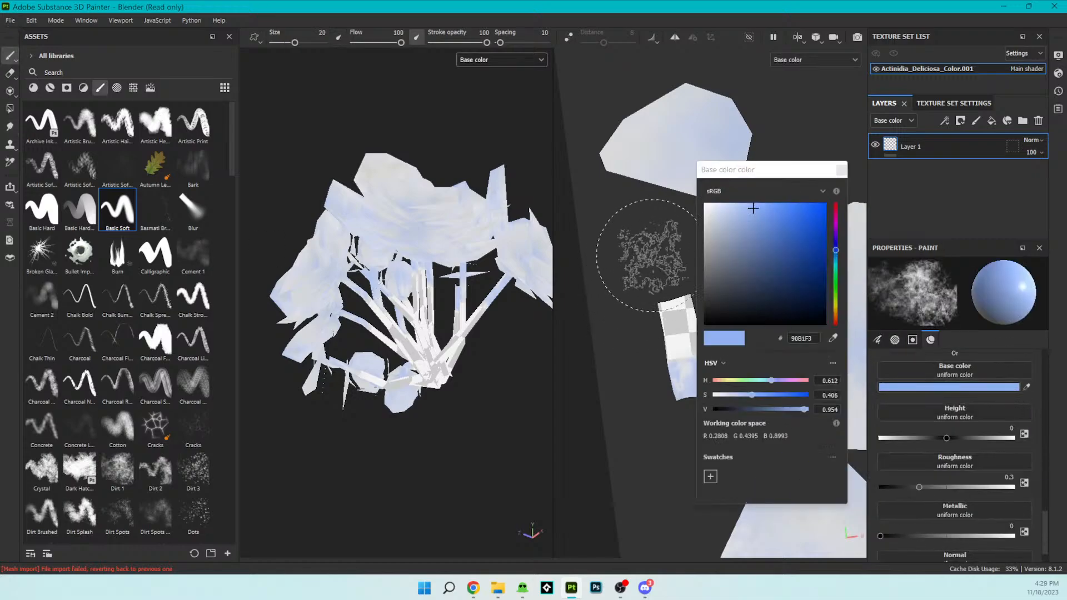
pyautogui.moveTo(835, 264); pyautogui.dragTo(834, 323)
pyautogui.moveTo(771, 236); pyautogui.dragTo(777, 269)
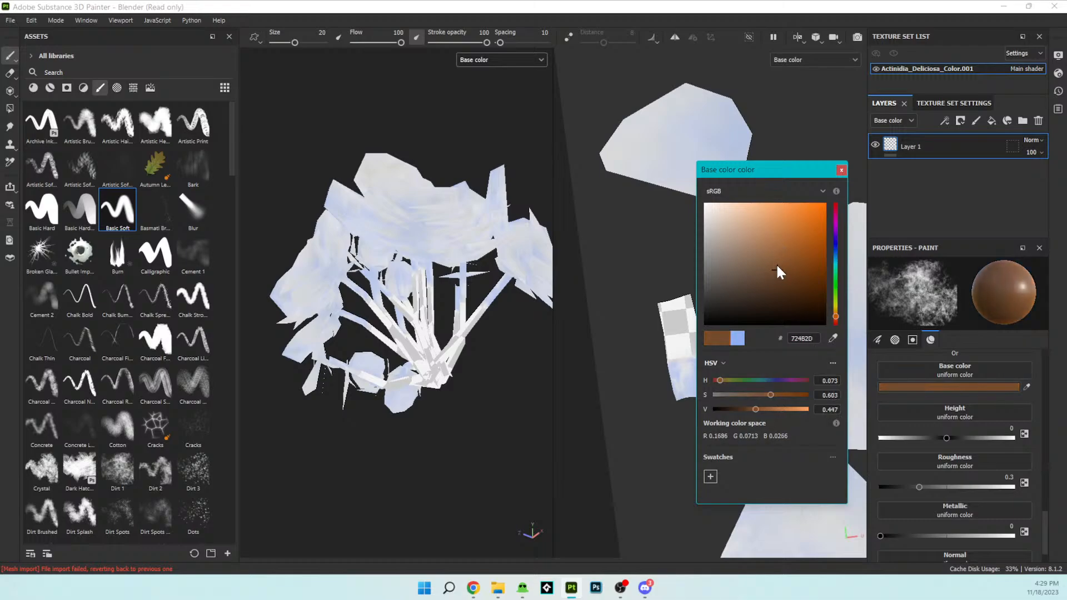
pyautogui.click(842, 169)
# - Try painting mottled brown over the stem island, undoing the strokes
pyautogui.moveTo(682, 320)
pyautogui.mouseDown()
pyautogui.moveTo(687, 334)
pyautogui.moveTo(694, 326)
pyautogui.moveTo(659, 375)
pyautogui.mouseUp()
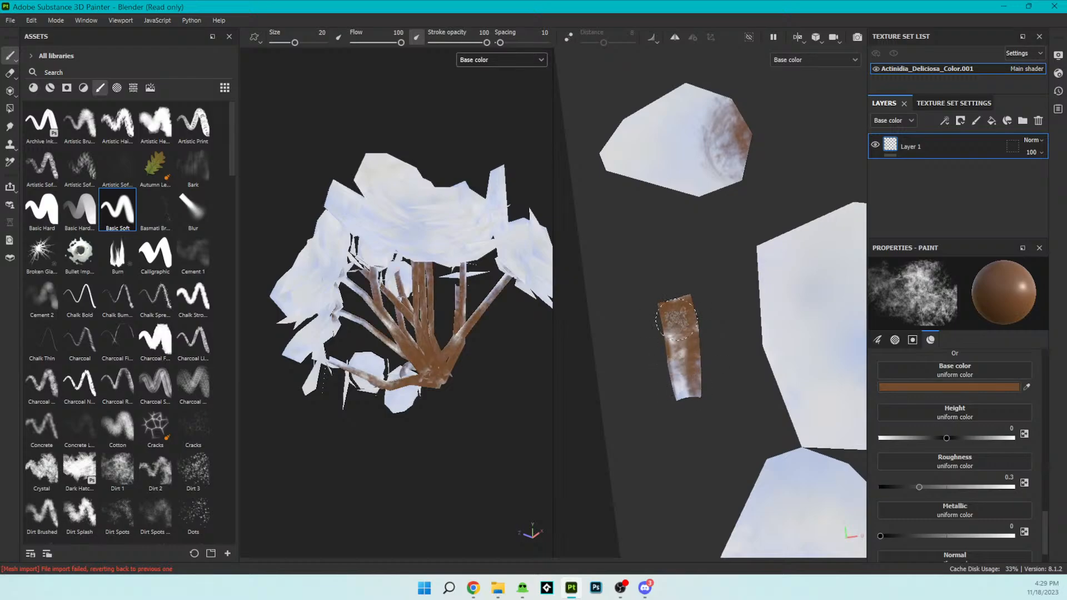
pyautogui.hotkey('ctrl', 'z')
pyautogui.hotkey('ctrl', 'z')
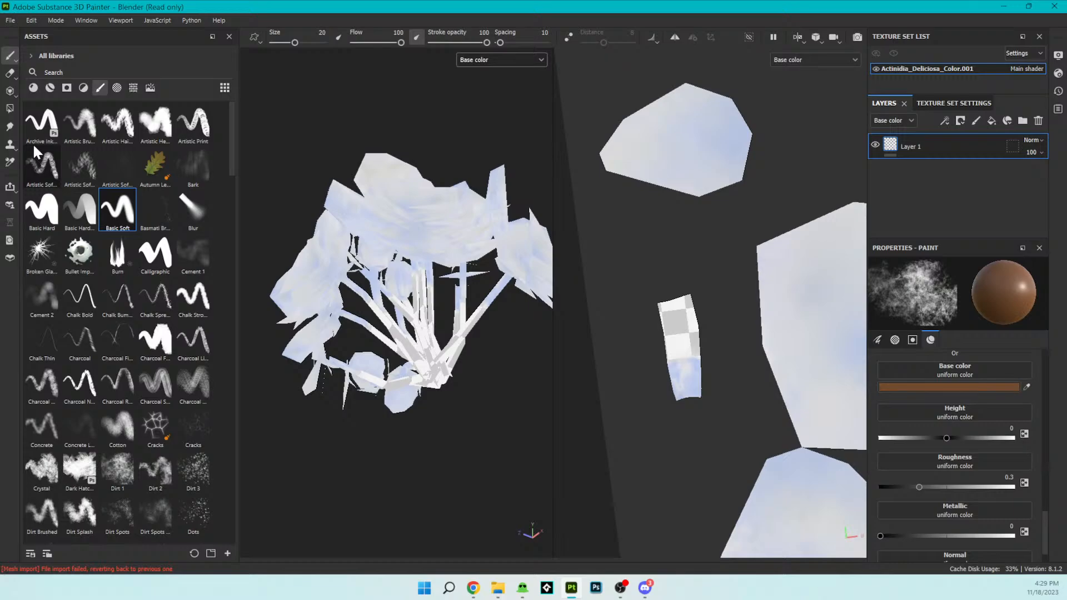
# - Fill the whole stem island with brown A56D42 using Polygon Fill
pyautogui.click(10, 110)
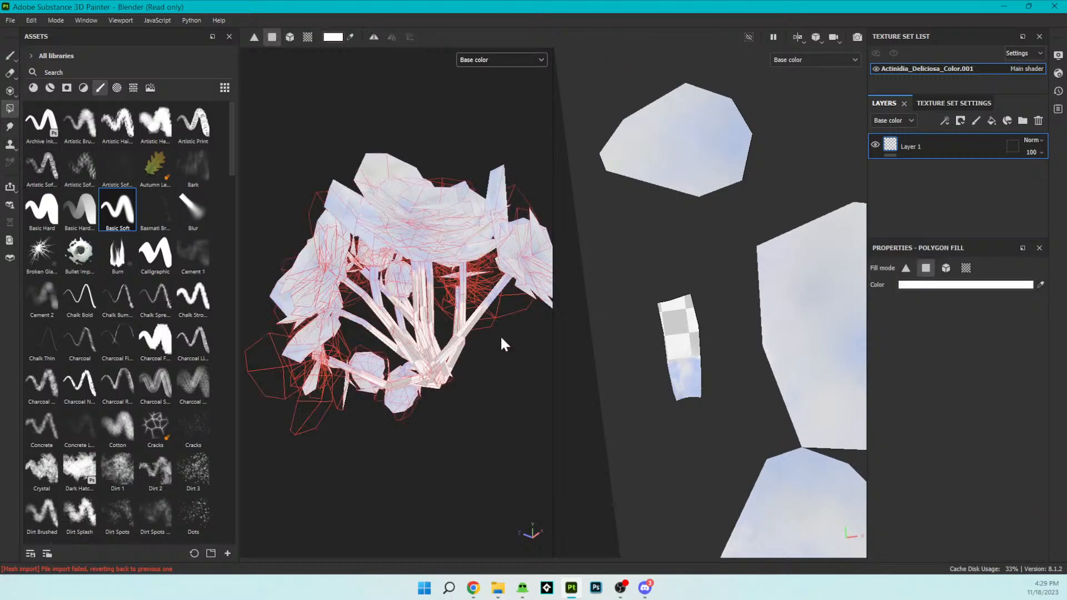
pyautogui.moveTo(691, 323); pyautogui.dragTo(682, 333)
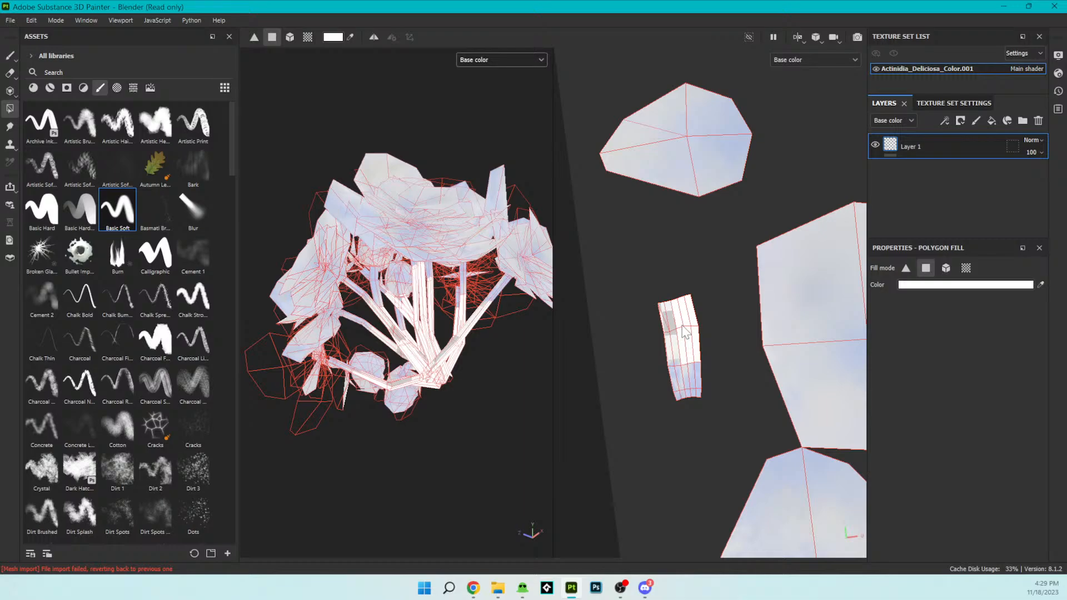
pyautogui.click(1025, 285)
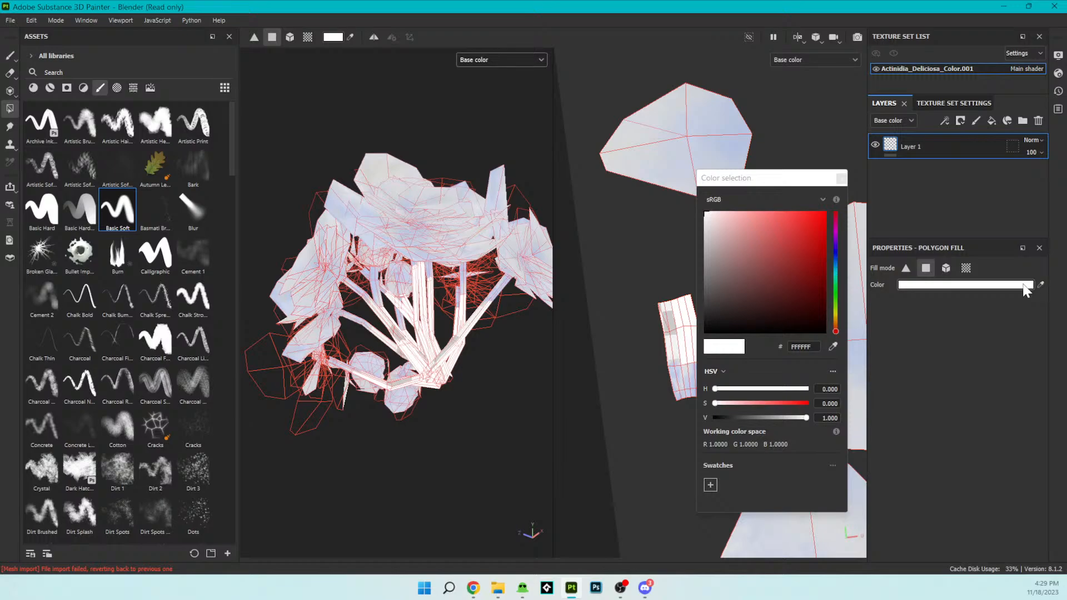
pyautogui.moveTo(836, 318); pyautogui.dragTo(834, 324)
pyautogui.moveTo(788, 242)
pyautogui.mouseDown()
pyautogui.moveTo(782, 211)
pyautogui.moveTo(777, 255)
pyautogui.mouseUp()
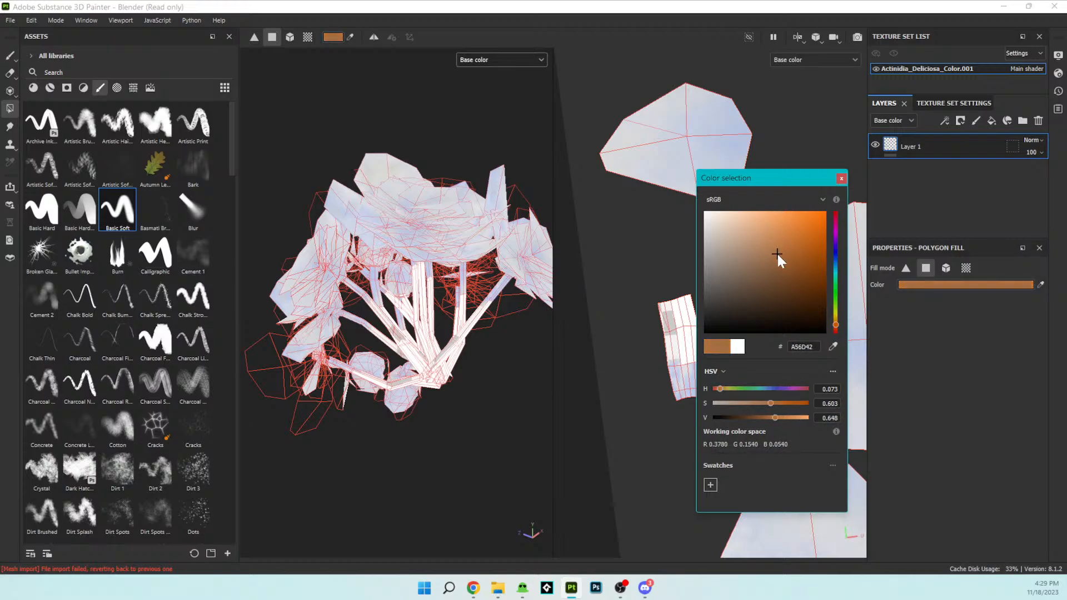
pyautogui.click(841, 178)
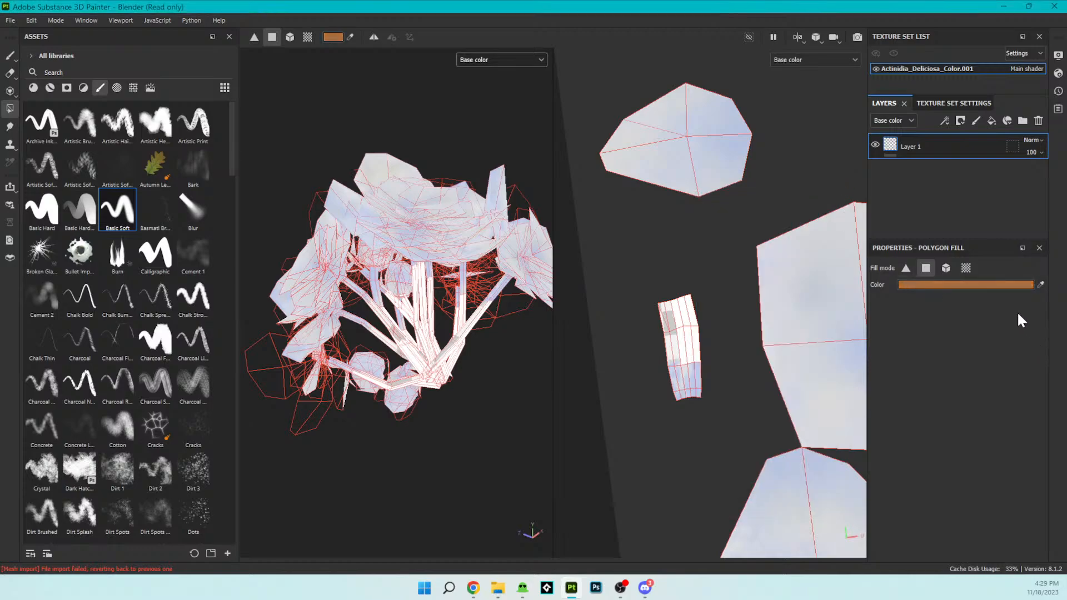
pyautogui.moveTo(651, 290); pyautogui.dragTo(723, 401)
# - Switch to the Paint tool, set the base color to dark brown 3E2919, and paint mottled patches over the stem island
pyautogui.scroll(-2, 433, 210)
pyautogui.keyDown('alt'); pyautogui.moveTo(410, 178); pyautogui.dragTo(449, 277); pyautogui.keyUp('alt')
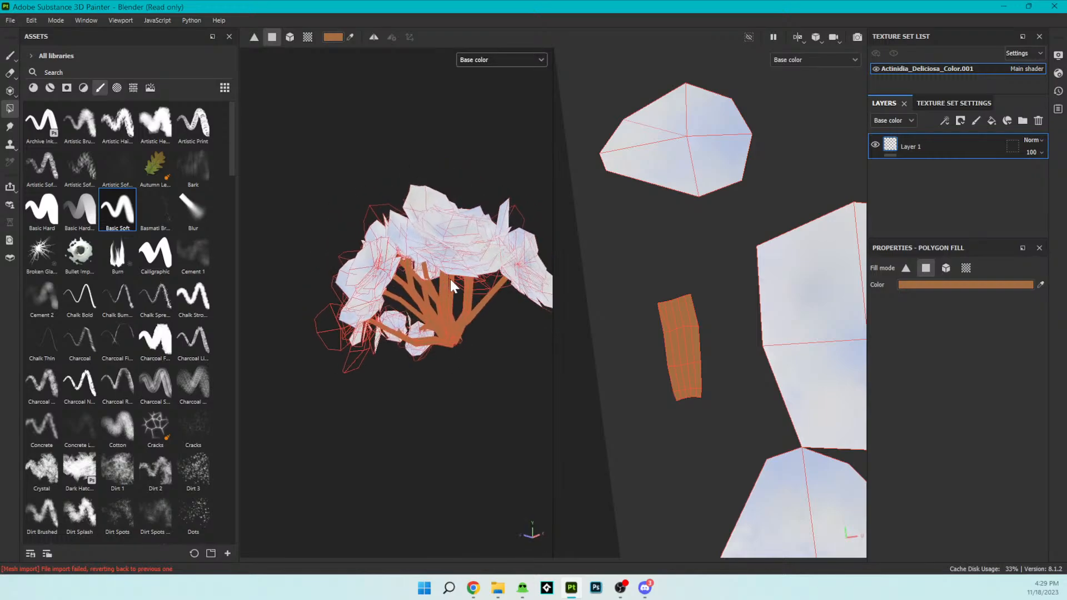
pyautogui.scroll(5, 455, 280)
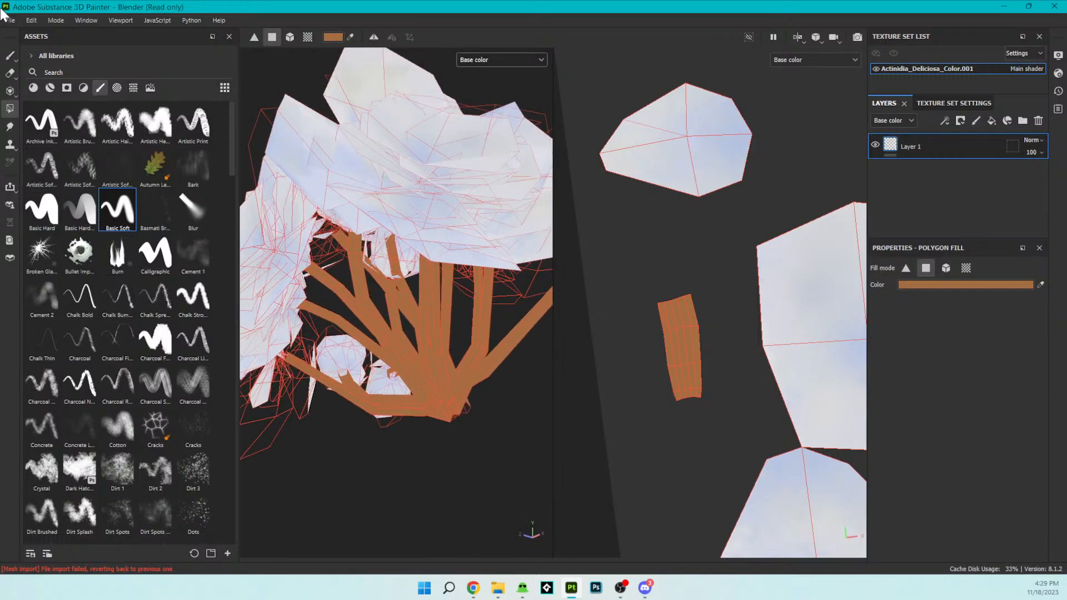
pyautogui.click(12, 57)
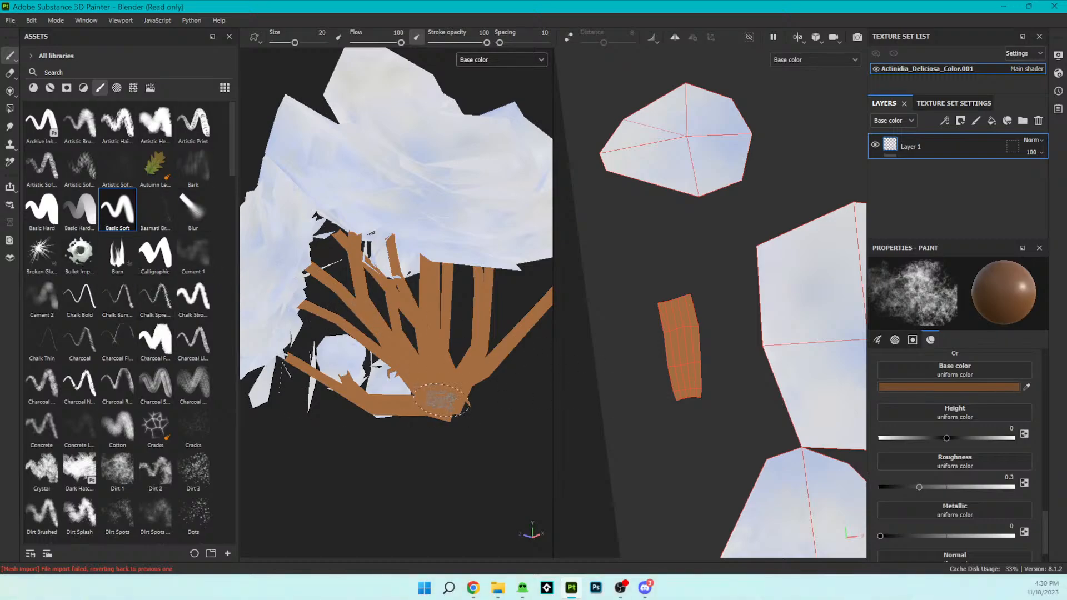
pyautogui.click(998, 386)
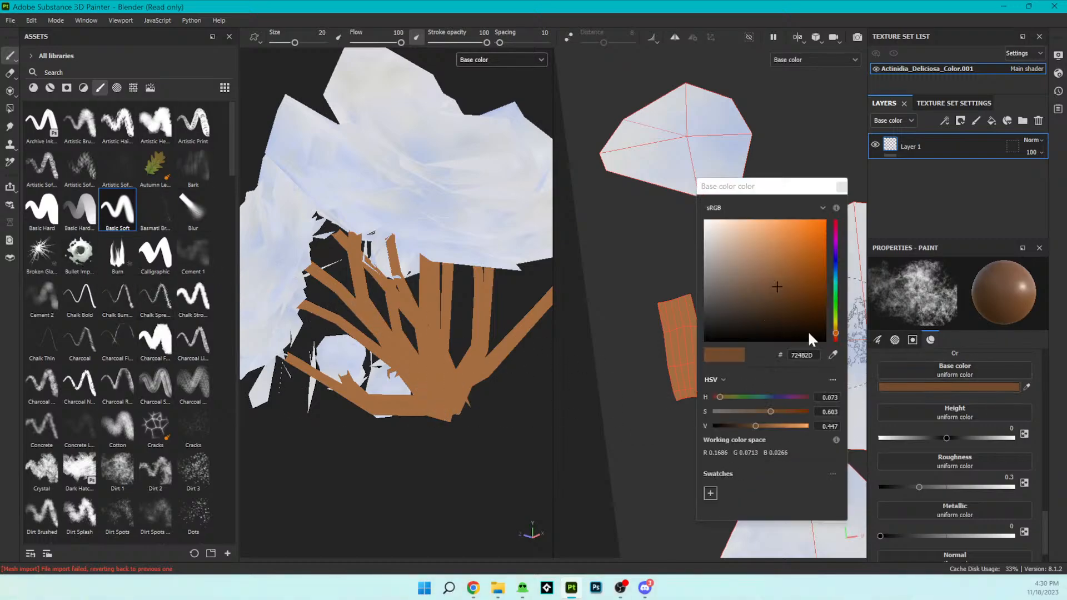
pyautogui.click(774, 312)
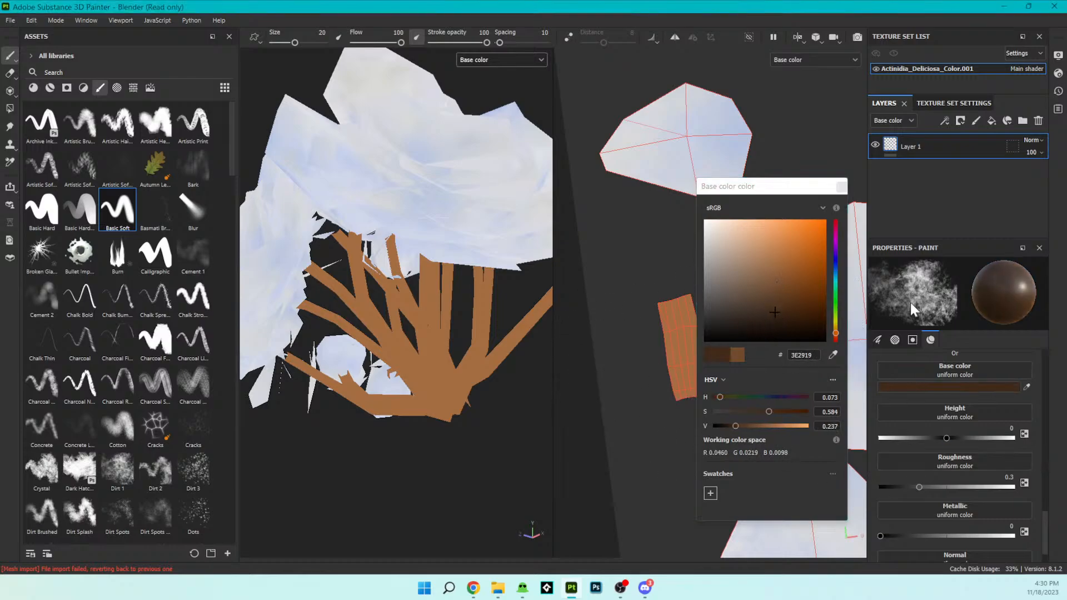
pyautogui.moveTo(679, 310); pyautogui.dragTo(679, 349)
pyautogui.moveTo(684, 385)
pyautogui.mouseDown()
pyautogui.moveTo(690, 345)
pyautogui.moveTo(678, 341)
pyautogui.moveTo(672, 358)
pyautogui.moveTo(683, 393)
pyautogui.moveTo(670, 378)
pyautogui.moveTo(675, 364)
pyautogui.mouseUp()
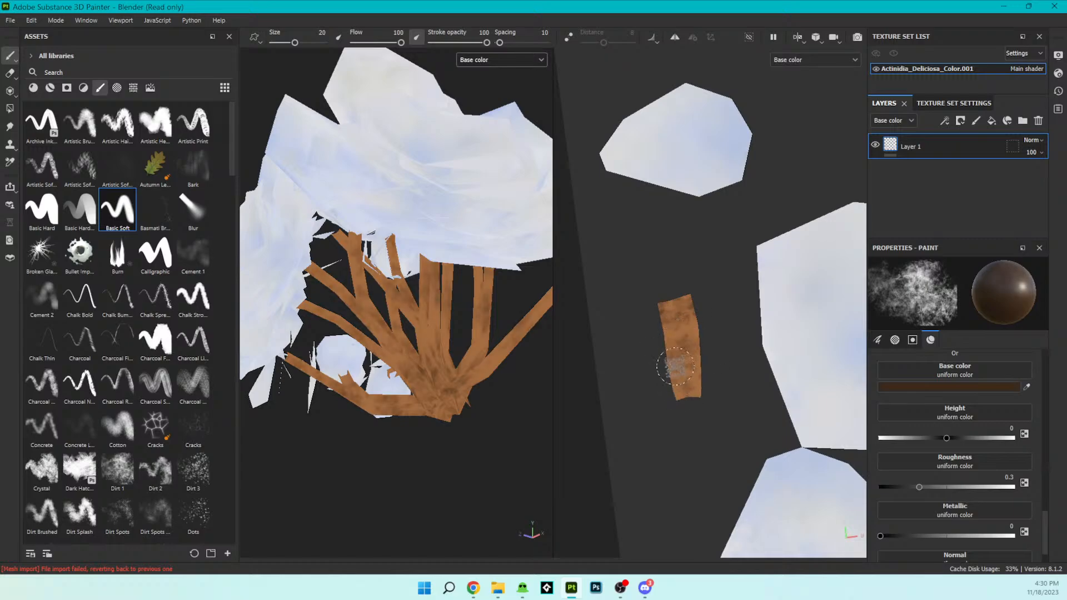
# - Check the mottled stems in the 3D view and select the Blur brush at size 5
pyautogui.scroll(-6, 446, 255)
pyautogui.keyDown('alt'); pyautogui.moveTo(444, 255); pyautogui.dragTo(397, 211); pyautogui.keyUp('alt')
pyautogui.scroll(3, 439, 250)
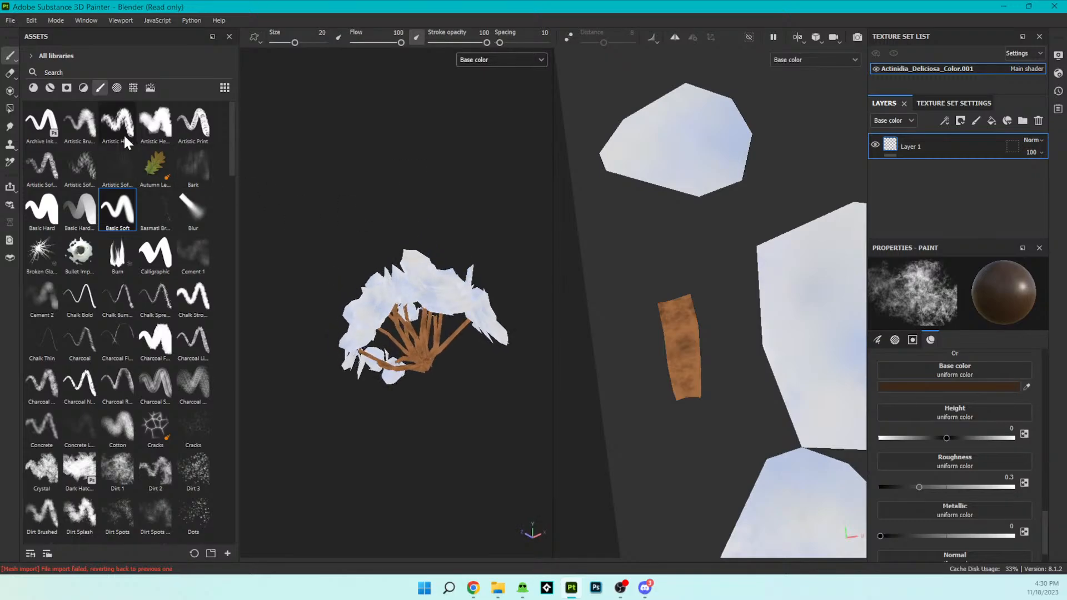
pyautogui.click(179, 204)
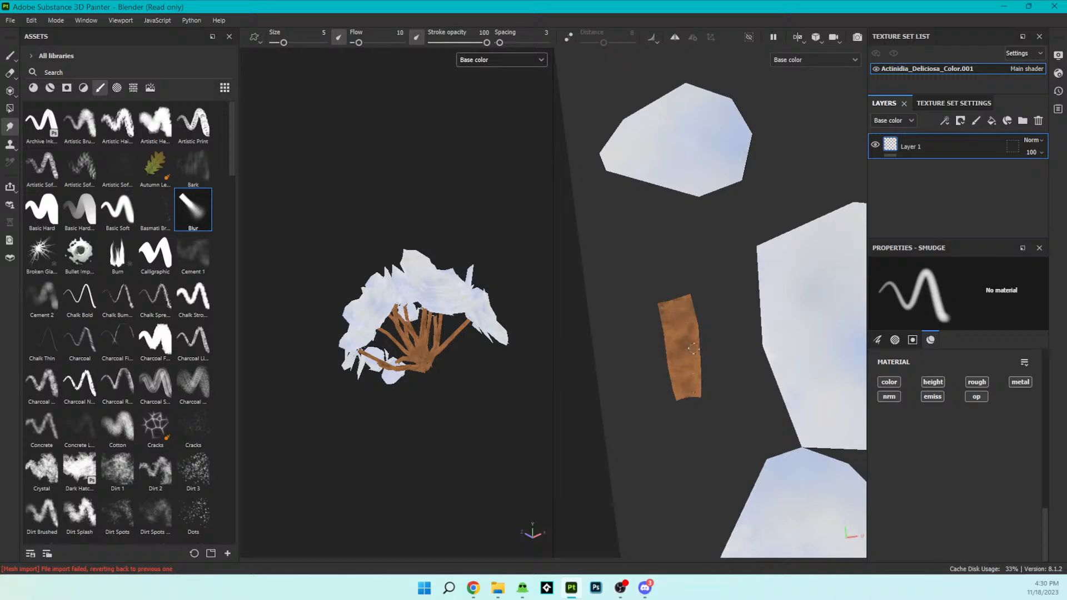
pyautogui.scroll(-2, 474, 374)
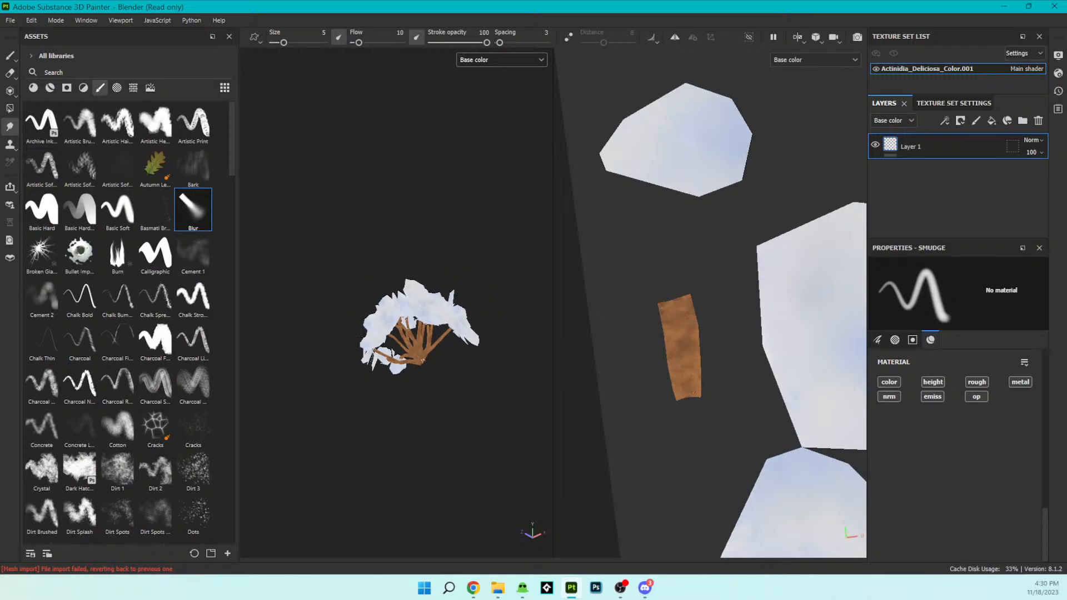
# - Open the texture export settings and browse to the Nature Library folder for the output directory
pyautogui.keyDown('alt'); pyautogui.moveTo(485, 366); pyautogui.dragTo(586, 530); pyautogui.keyUp('alt')
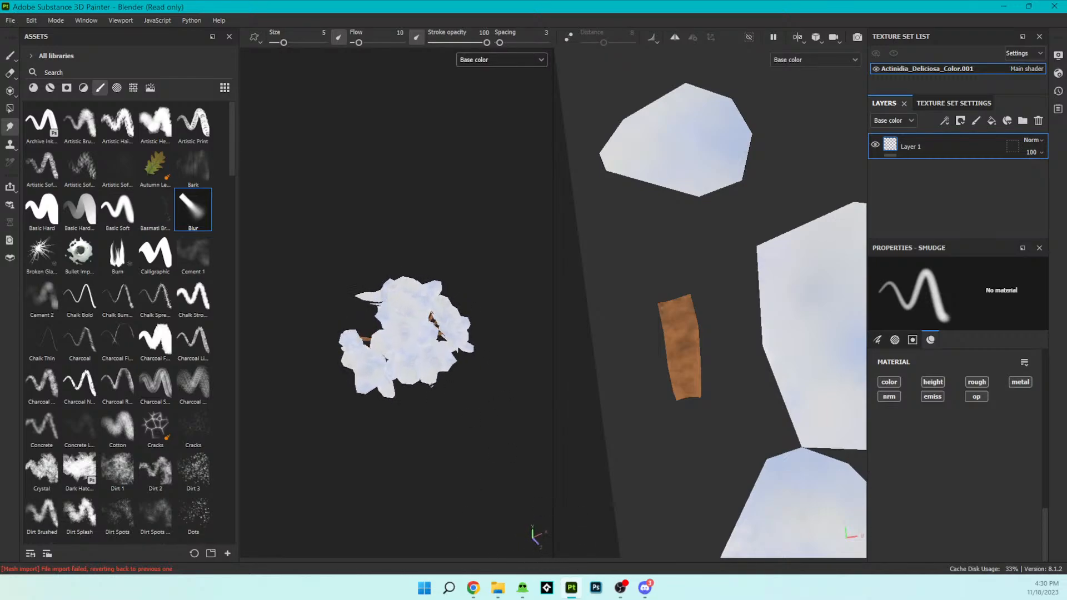
pyautogui.scroll(5, 432, 385)
pyautogui.moveTo(432, 385)
pyautogui.keyDown('alt'); pyautogui.mouseDown()
pyautogui.moveTo(512, 424)
pyautogui.moveTo(523, 370)
pyautogui.moveTo(412, 377)
pyautogui.moveTo(400, 410)
pyautogui.moveTo(467, 439)
pyautogui.moveTo(522, 433)
pyautogui.moveTo(538, 469)
pyautogui.moveTo(635, 345)
pyautogui.moveTo(477, 382)
pyautogui.moveTo(388, 424)
pyautogui.moveTo(433, 370)
pyautogui.moveTo(424, 376)
pyautogui.mouseUp(); pyautogui.keyUp('alt')
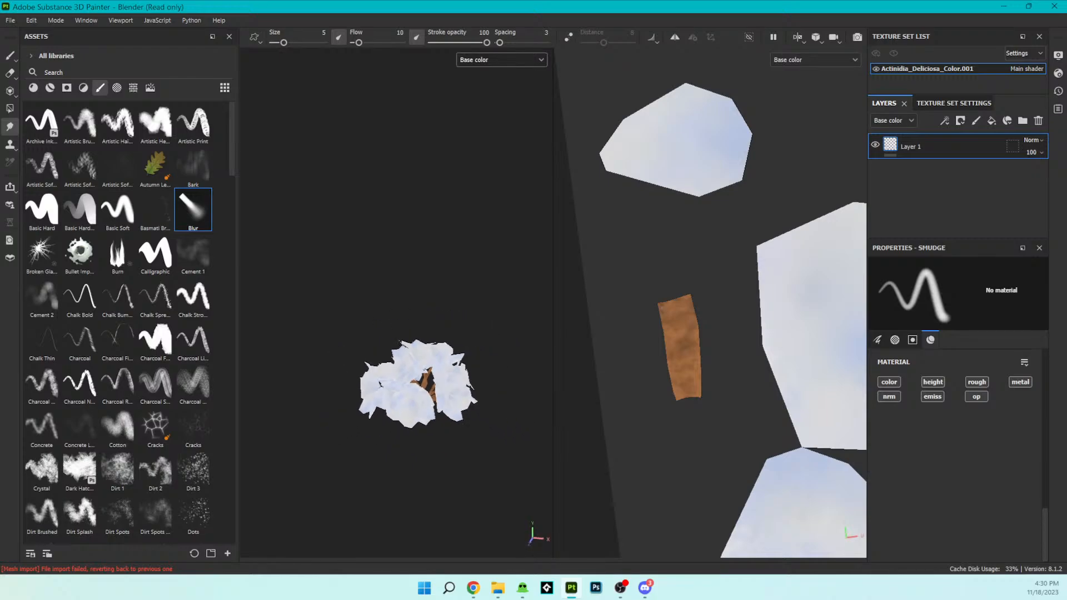
pyautogui.click(10, 20)
pyautogui.click(56, 219)
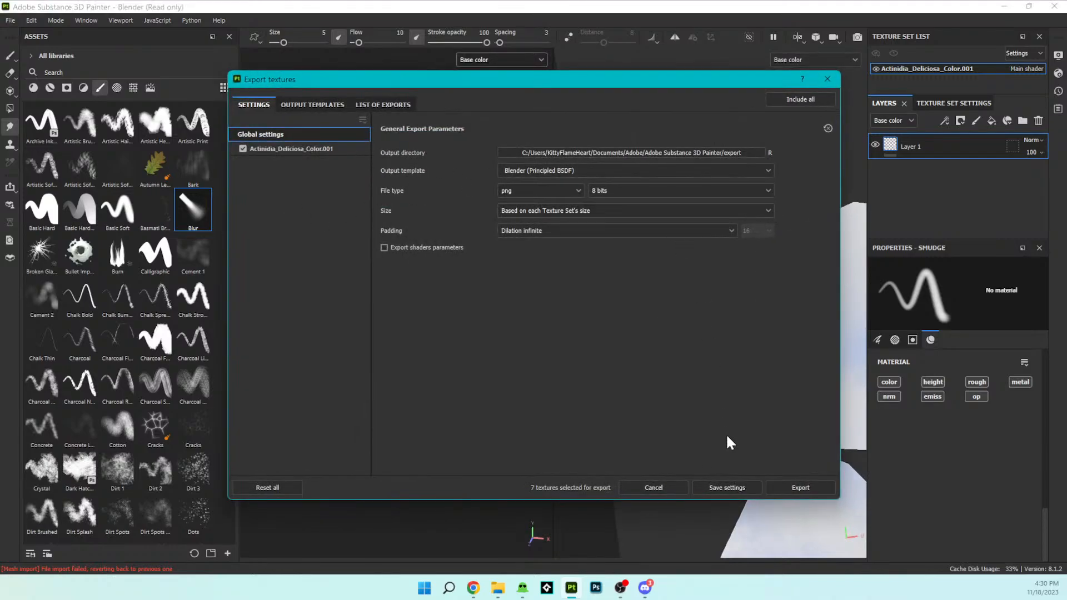
pyautogui.click(755, 152)
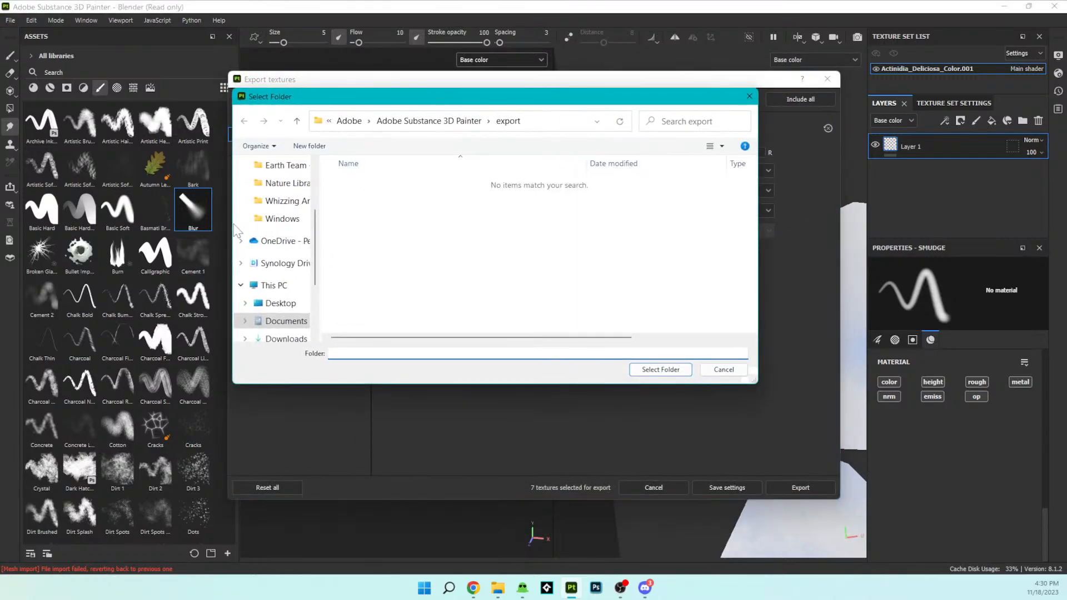
pyautogui.scroll(2, 275, 270)
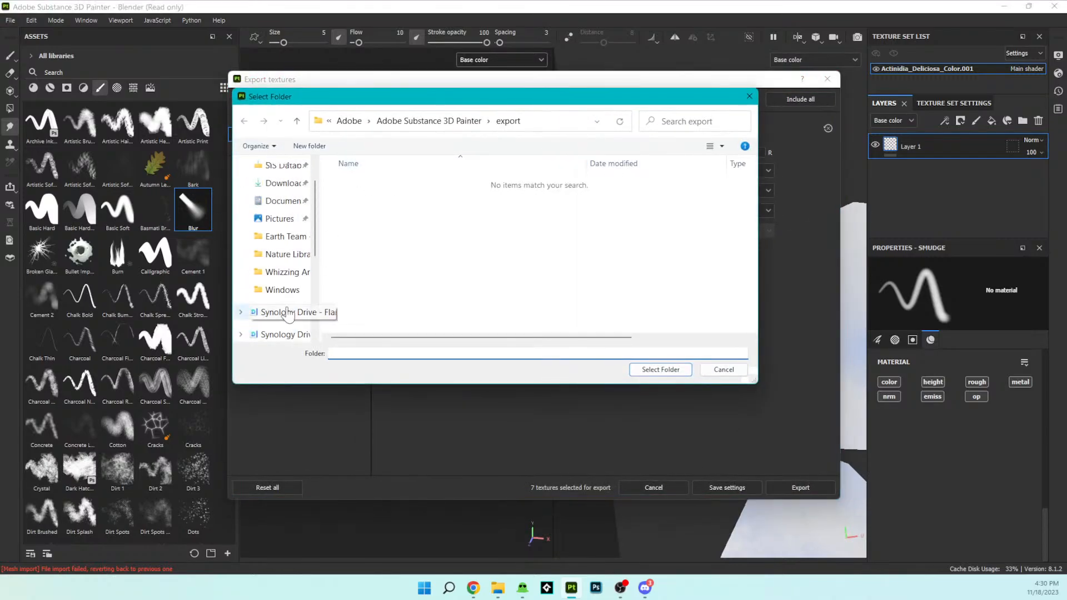
pyautogui.click(289, 254)
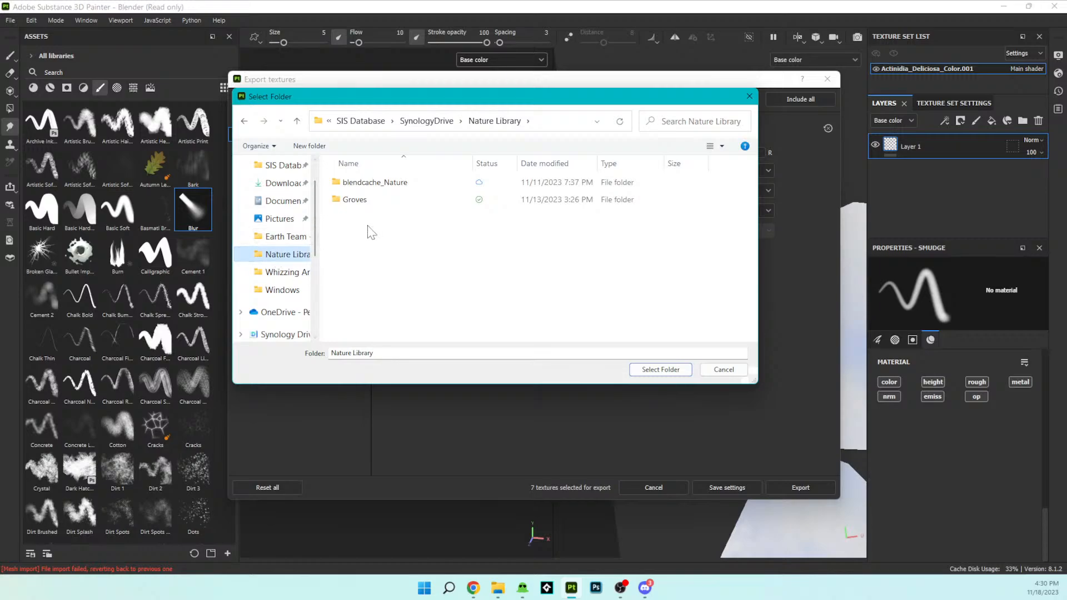
# - Create a folder named "Iry Flower" in Nature Library and choose it as the export output directory
pyautogui.rightClick(484, 286)
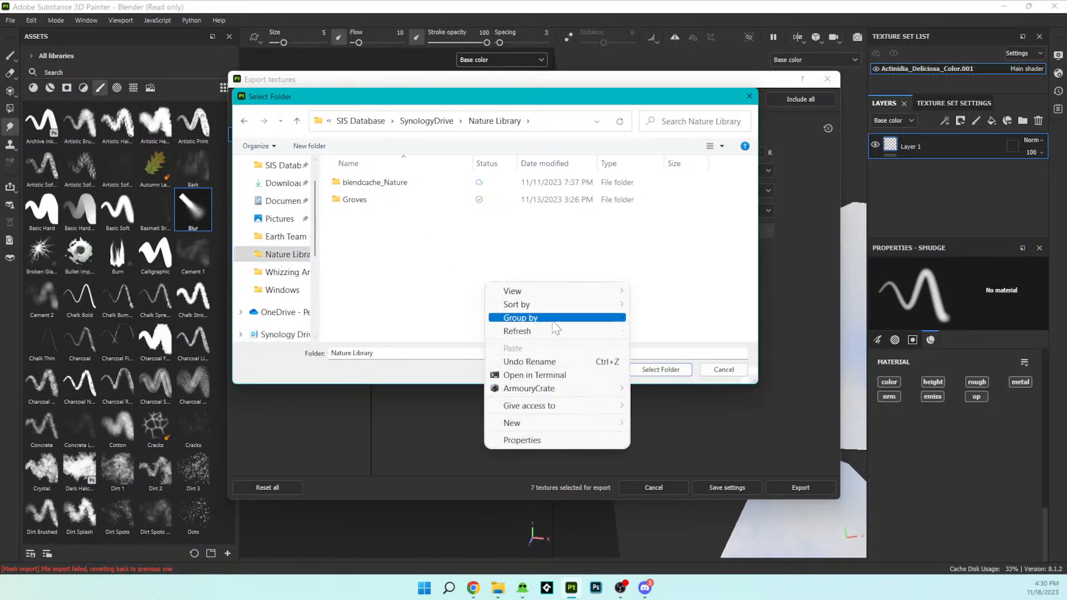
pyautogui.moveTo(531, 424)
pyautogui.click(654, 425)
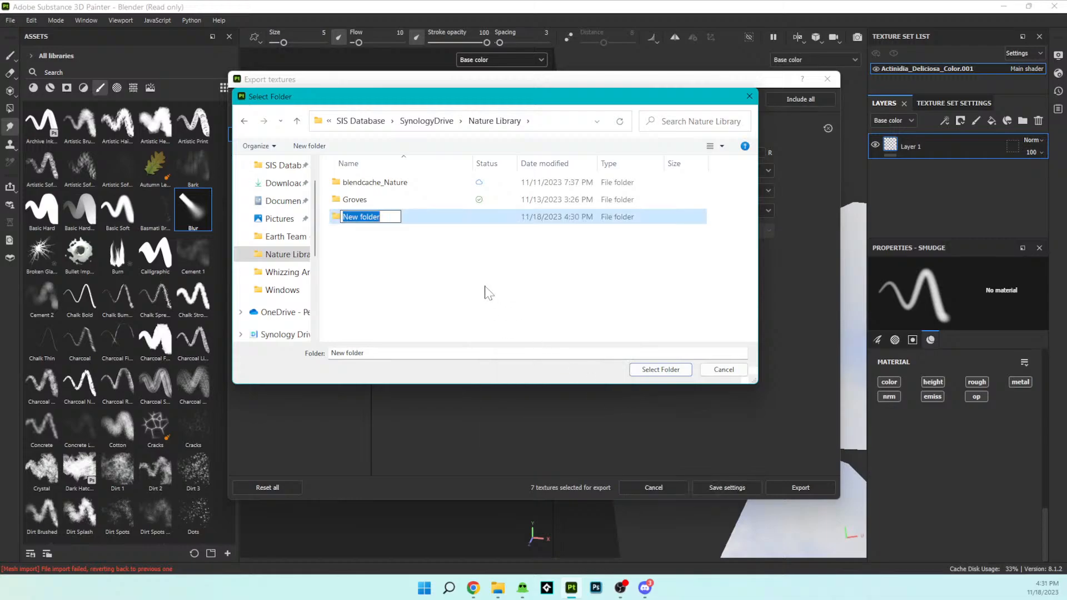
pyautogui.write('iR')
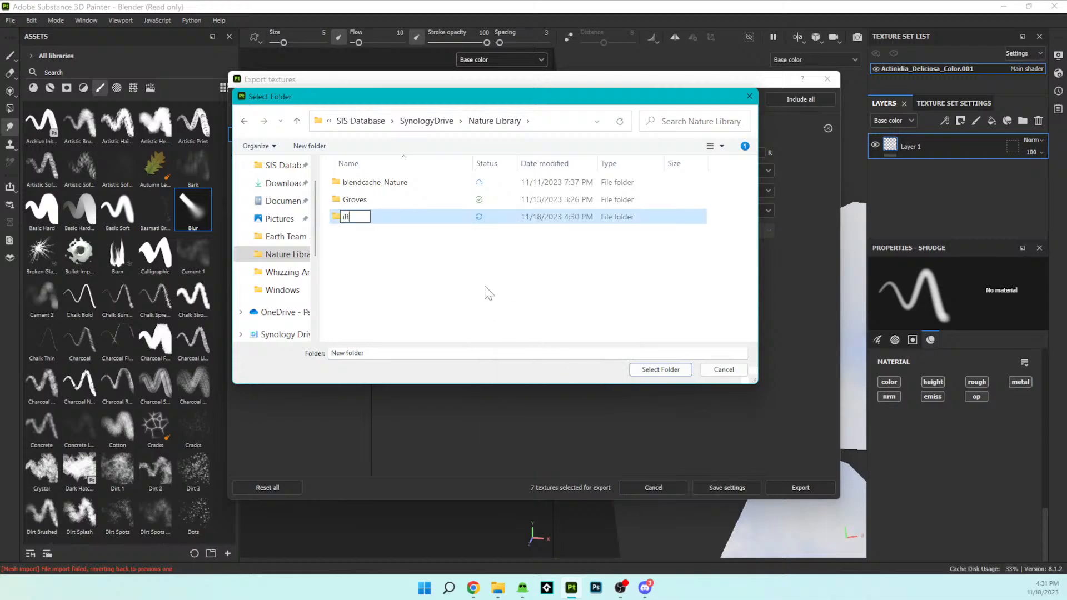
pyautogui.press('BackSpace')
pyautogui.press('BackSpace')
pyautogui.press('BackSpace')
pyautogui.click(650, 370)
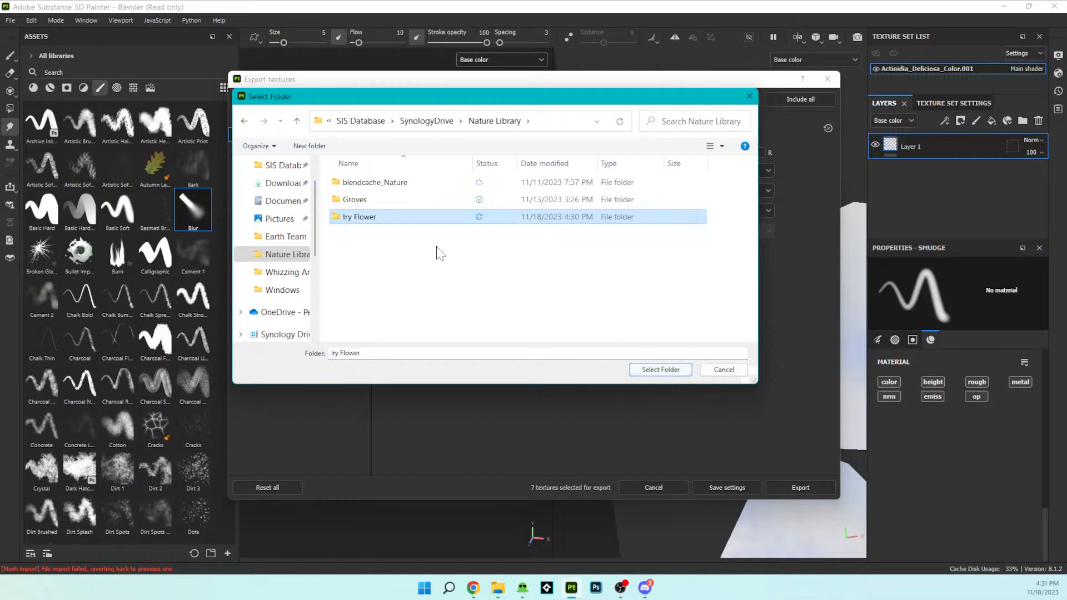
pyautogui.doubleClick(404, 218)
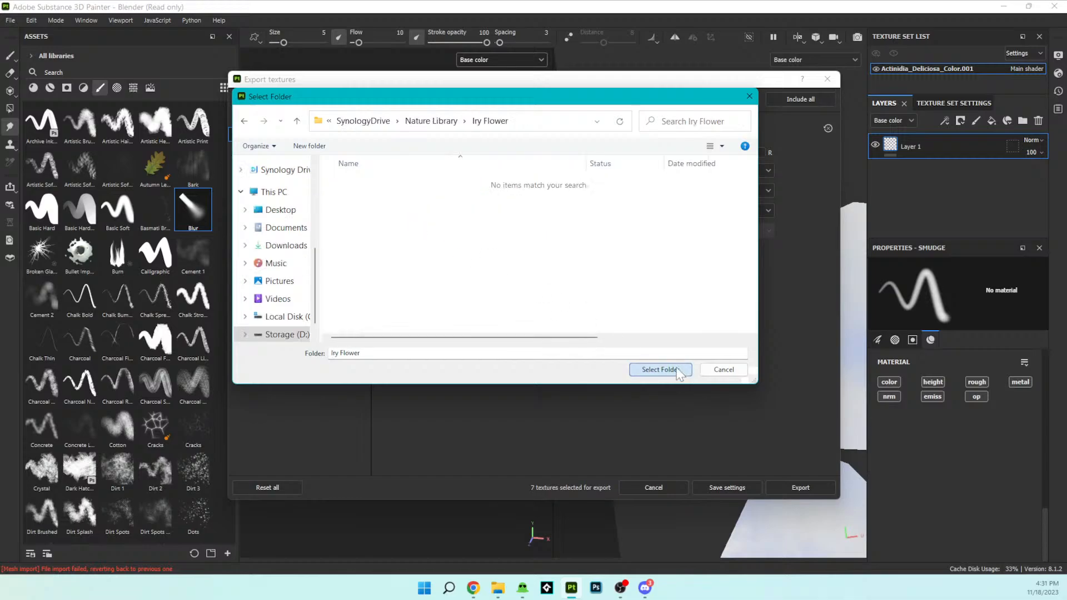
pyautogui.click(659, 370)
# - Export the flower textures with the Blender (Principled BSDF) template as 8-bit PNG, close the export settings, and switch to Blender
pyautogui.click(801, 487)
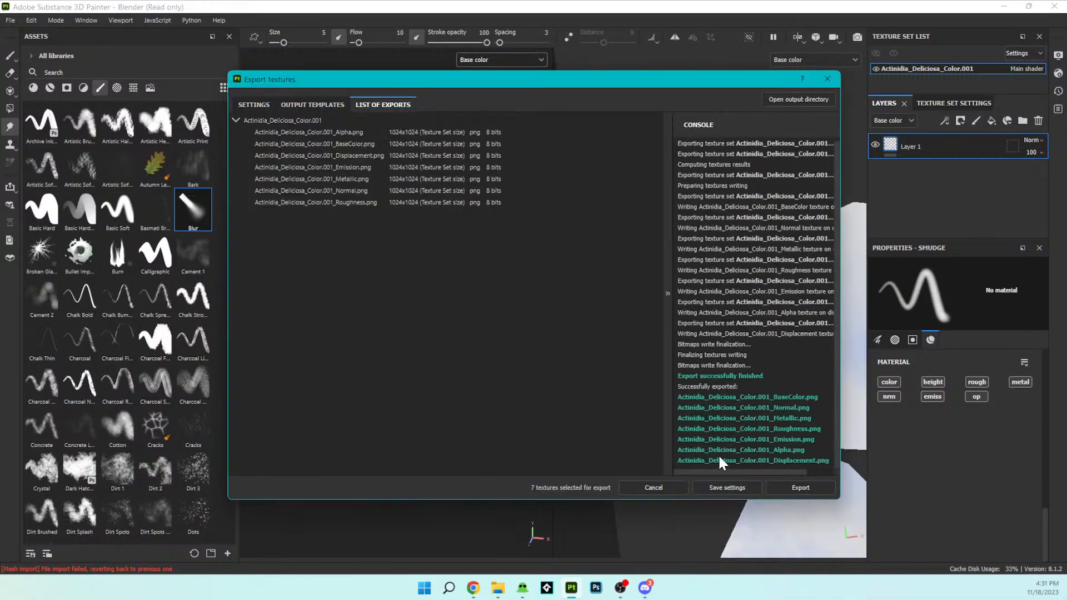
pyautogui.click(650, 488)
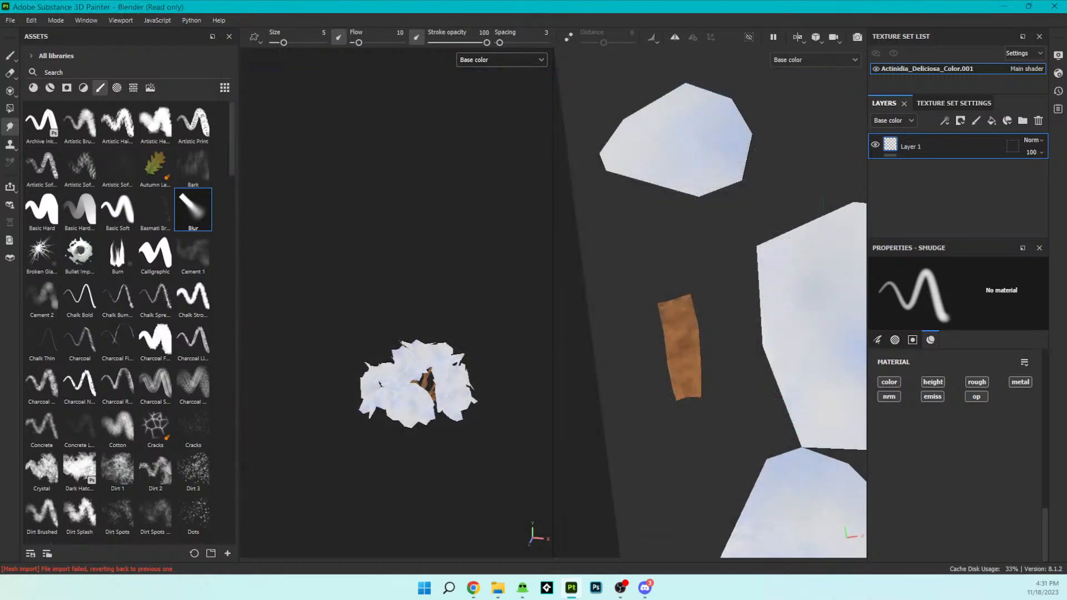
pyautogui.hotkey('alt', 'Tab')
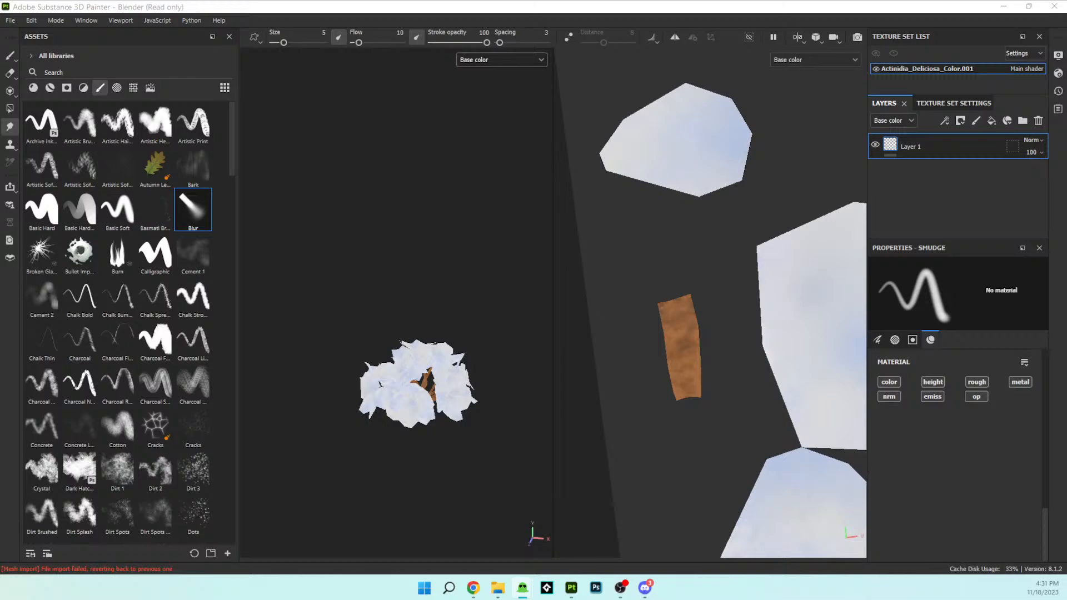
pyautogui.hotkey('alt', 'Tab')
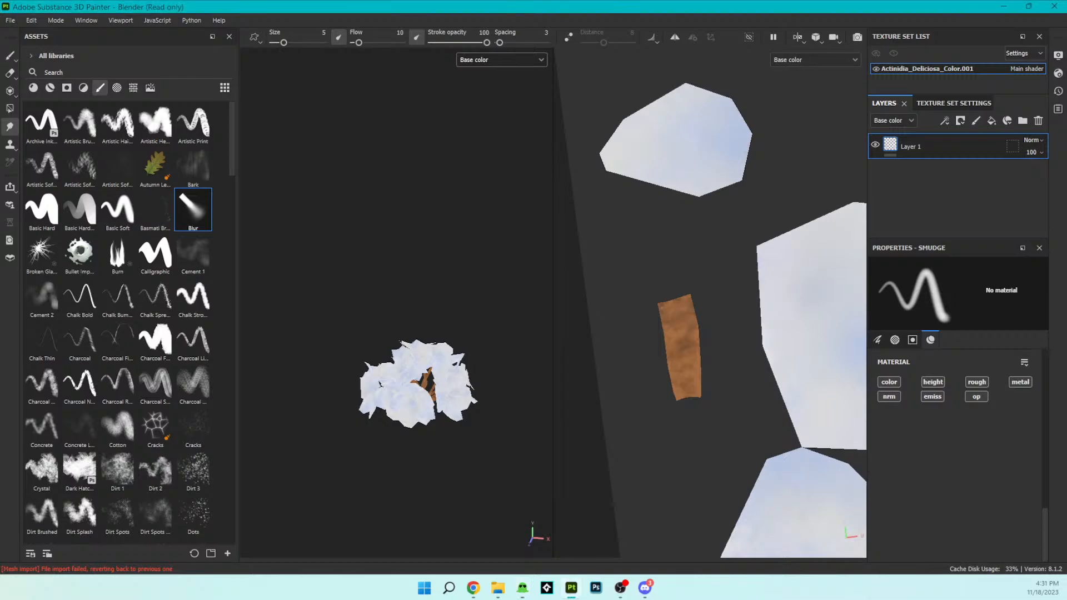
pyautogui.hotkey('alt', 'Tab')
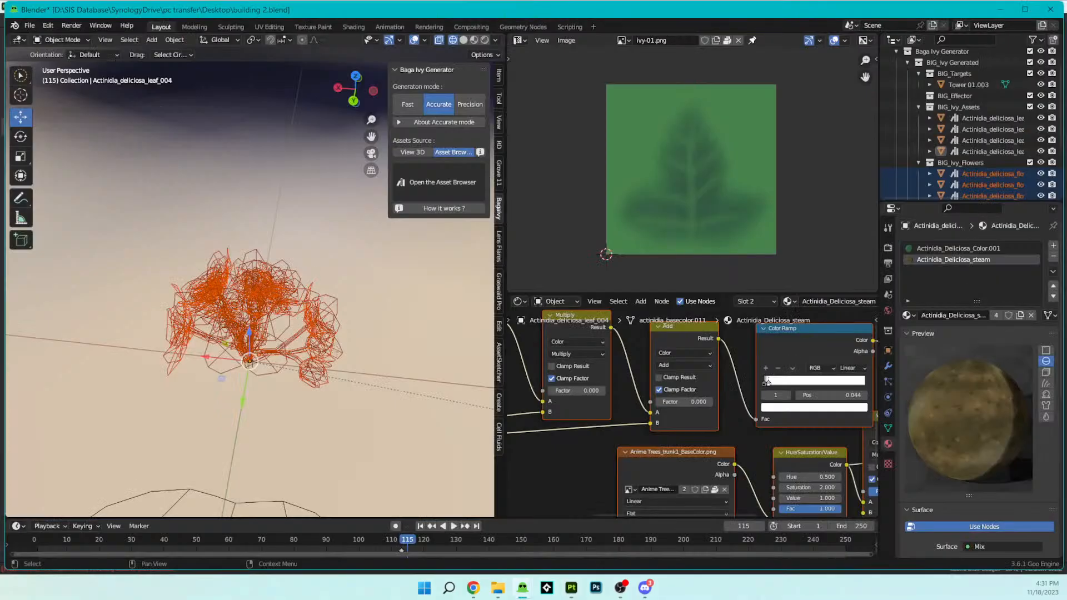
# - Select the Actinidia_Deliciosa_Color.001 material slot, find its ivy-03.png texture node, and switch the viewport to Rendered shading
pyautogui.moveTo(117, 127); pyautogui.dragTo(249, 238, button='middle')
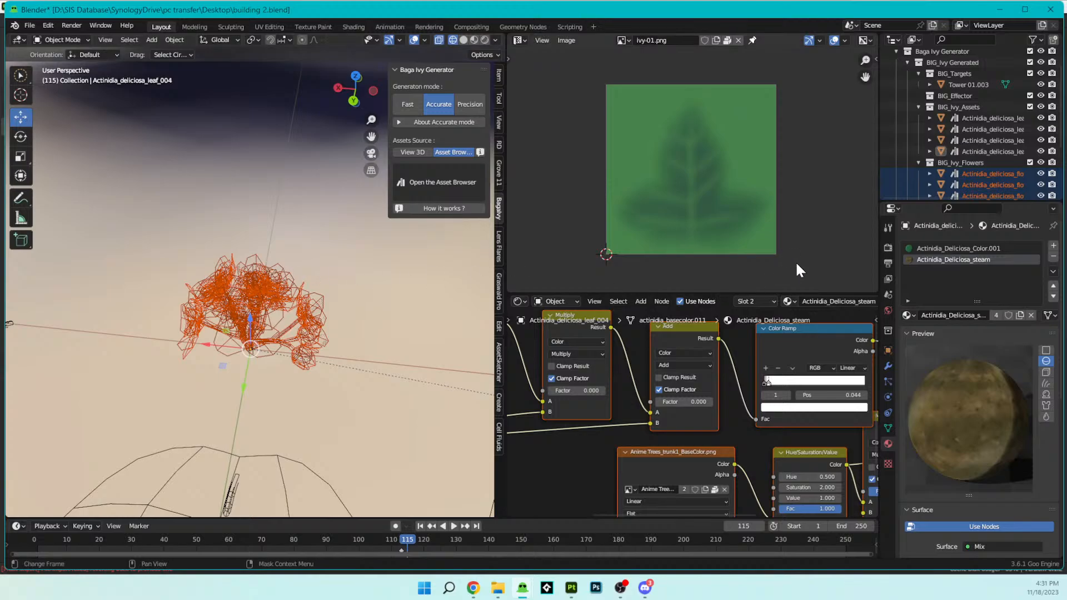
pyautogui.click(975, 249)
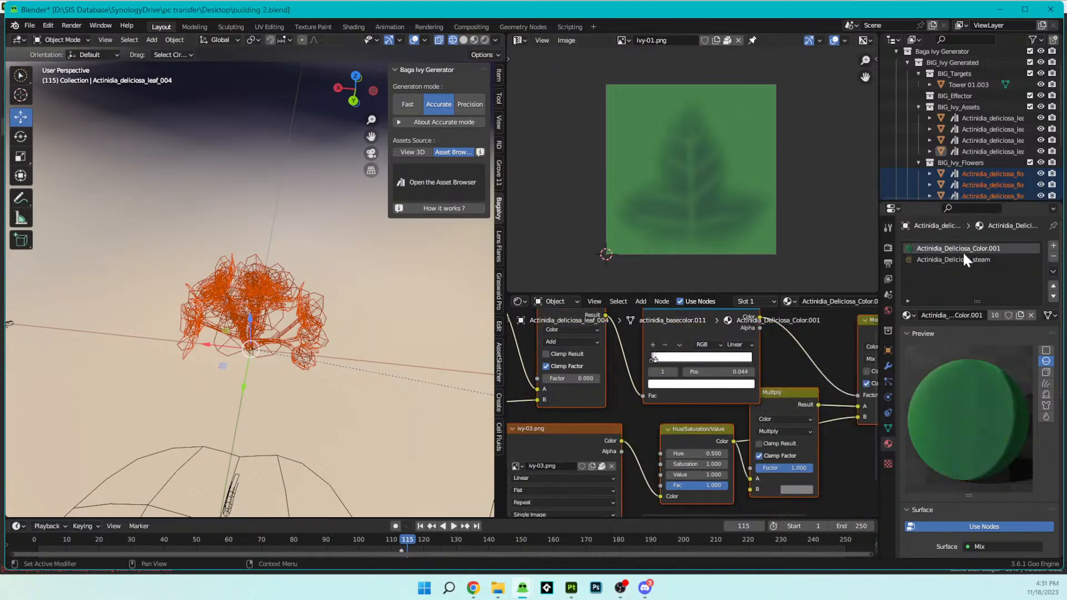
pyautogui.scroll(-3, 962, 145)
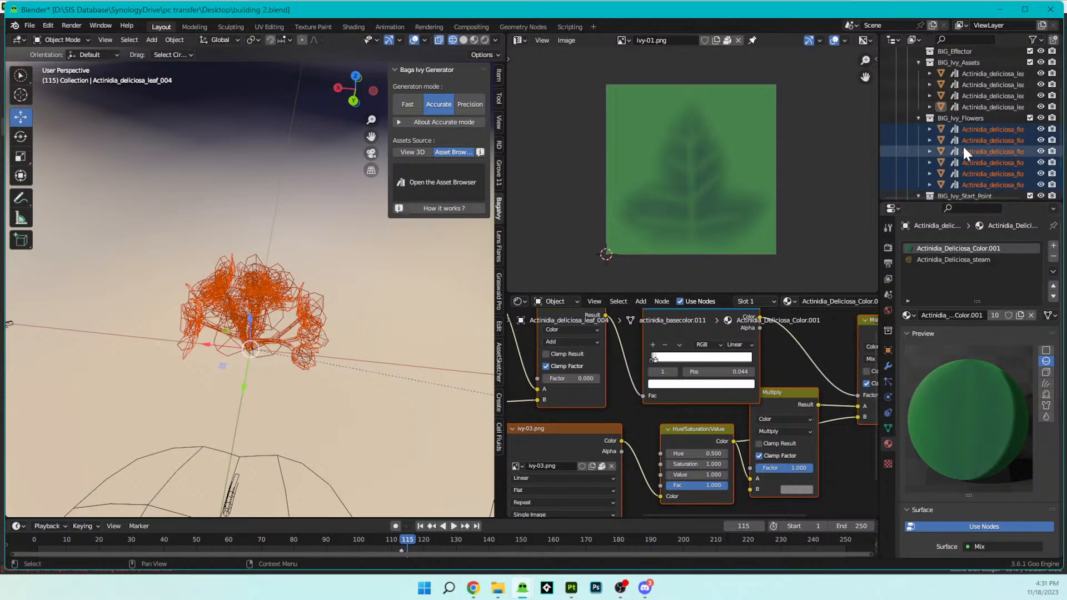
pyautogui.scroll(-6, 757, 394)
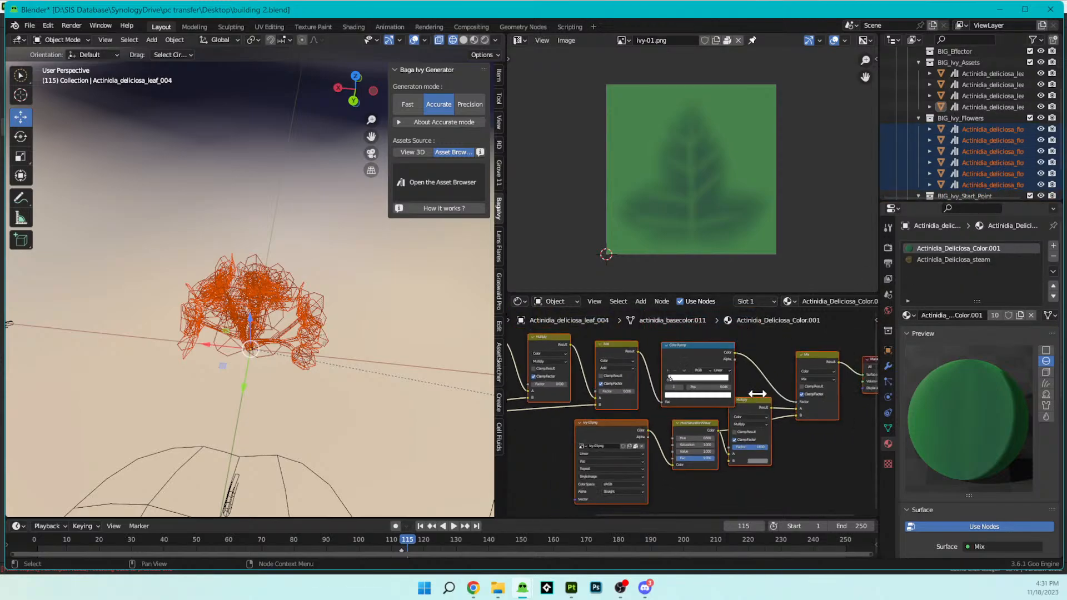
pyautogui.moveTo(758, 393); pyautogui.dragTo(831, 367, button='middle')
pyautogui.scroll(4, 713, 404)
pyautogui.scroll(1, 714, 405)
pyautogui.press('z')
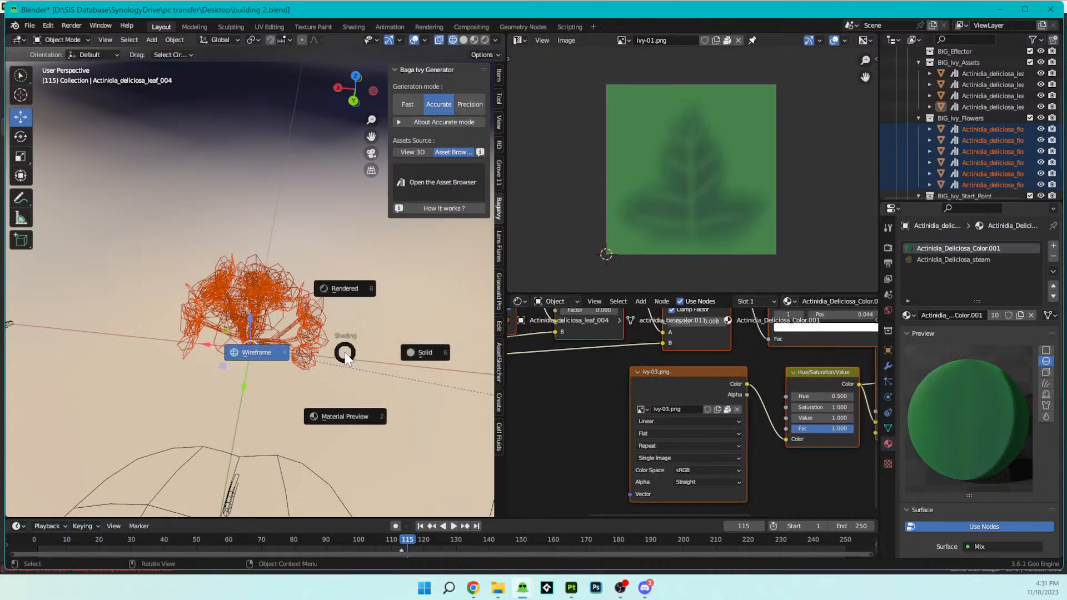
pyautogui.click(352, 278)
pyautogui.scroll(-1, 367, 327)
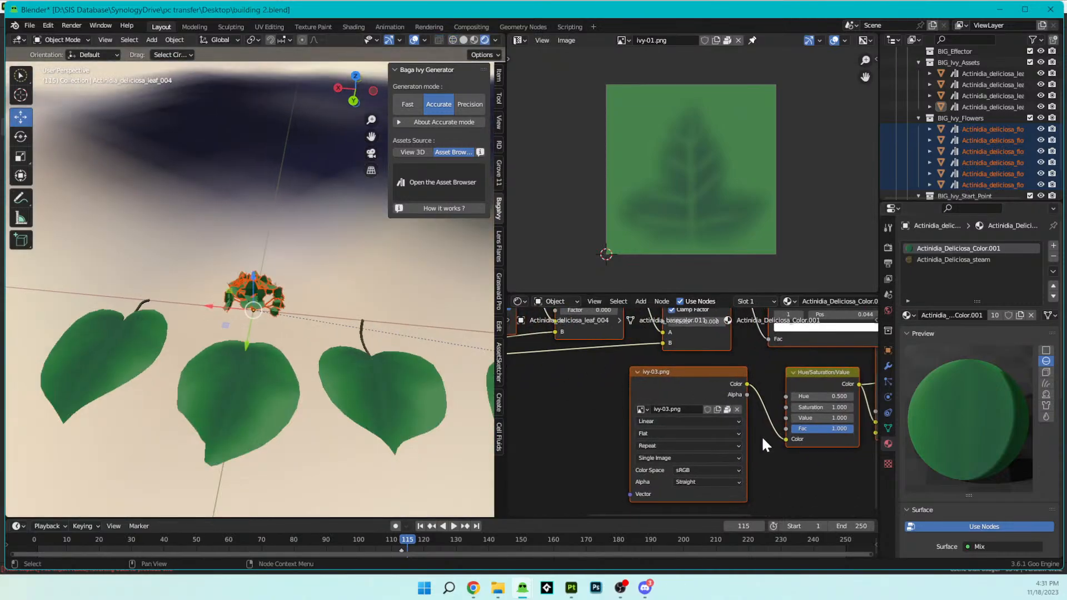
# - Make a separate copy of the active leaf's Actinidia_Deliciosa_Color.001 material, and try unlinking its ivy-03.png image, undoing the removal
pyautogui.click(736, 410)
pyautogui.hotkey('ctrl', 'z')
pyautogui.click(1020, 315)
pyautogui.moveTo(675, 364); pyautogui.dragTo(705, 359, button='middle')
pyautogui.scroll(1, 773, 397)
pyautogui.click(767, 394)
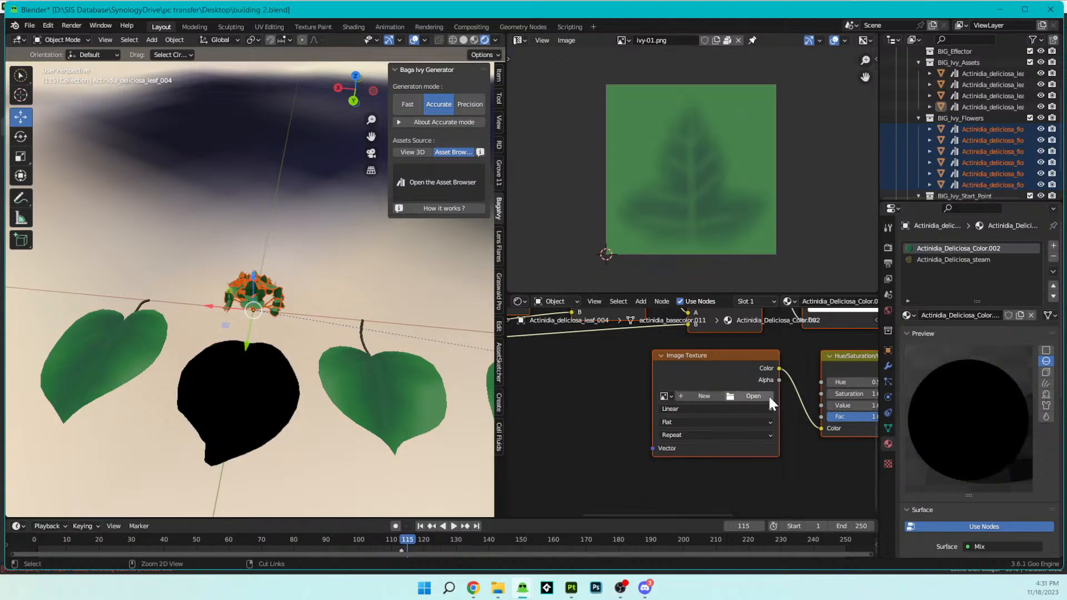
pyautogui.hotkey('ctrl', 'z')
# - Use Wireframe shading to select the single flower object Actinidia_deliciosa_flower_004, and return the viewport to Rendered shading
pyautogui.moveTo(315, 333); pyautogui.dragTo(244, 297, button='middle')
pyautogui.press('z')
pyautogui.click(177, 286)
pyautogui.scroll(3, 275, 288)
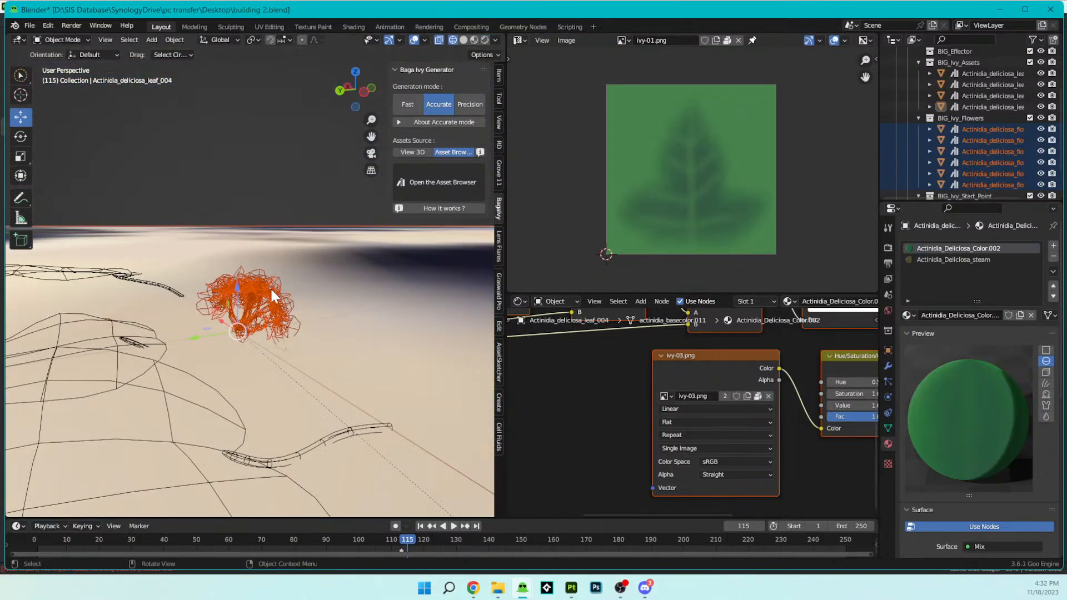
pyautogui.click(271, 290)
pyautogui.scroll(2, 274, 300)
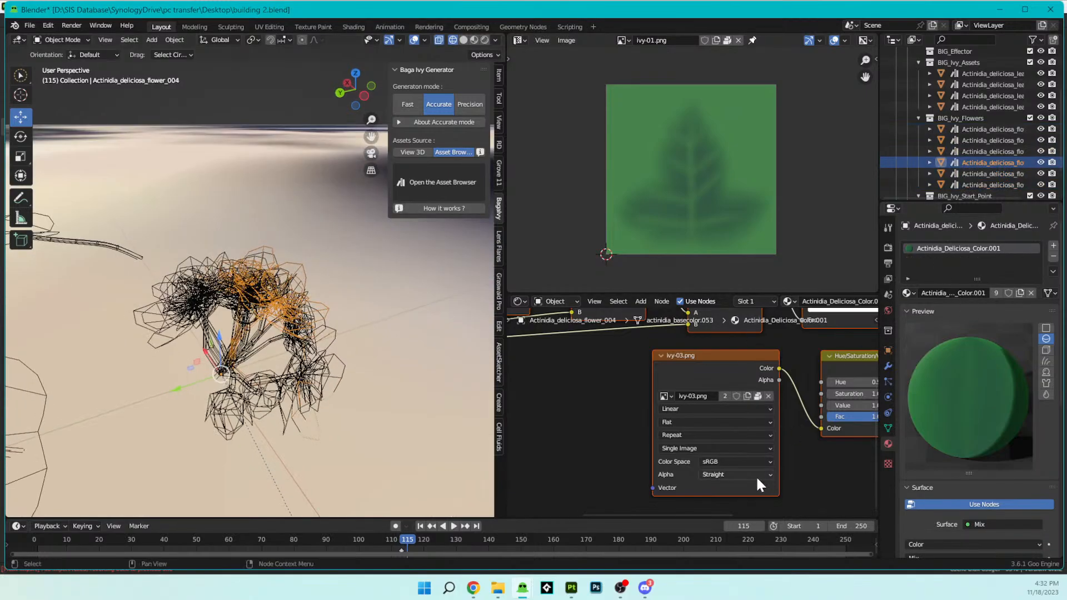
pyautogui.scroll(-2, 761, 444)
pyautogui.press('z')
pyautogui.click(360, 300)
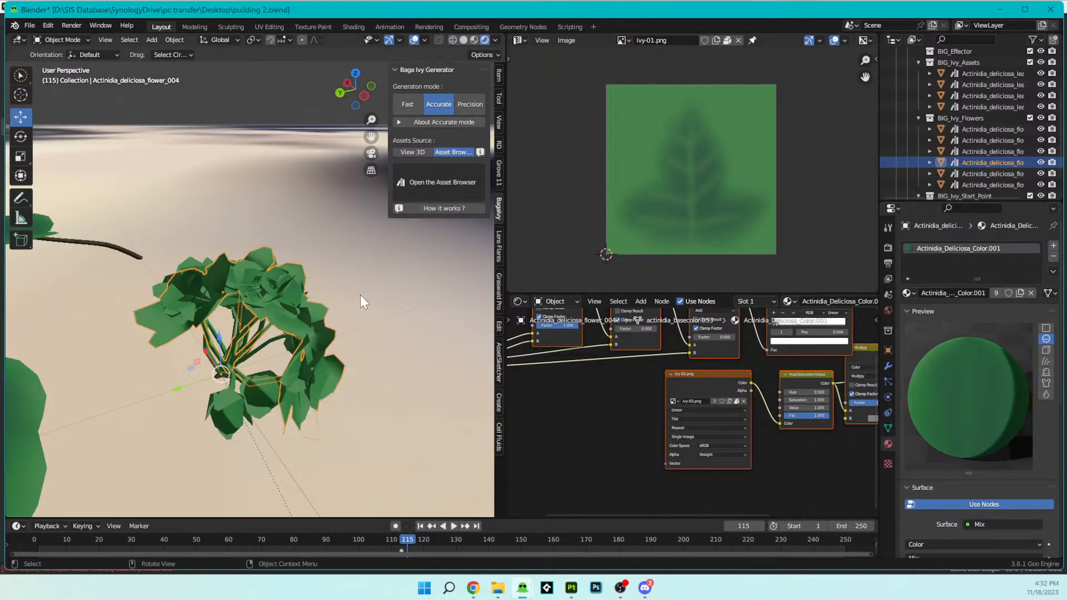
# - Try unlinking ivy-03.png from the flower's shared Actinidia_Deliciosa_Color.001 material, and undo the removal
pyautogui.scroll(-2, 411, 351)
pyautogui.click(745, 395)
pyautogui.click(743, 401)
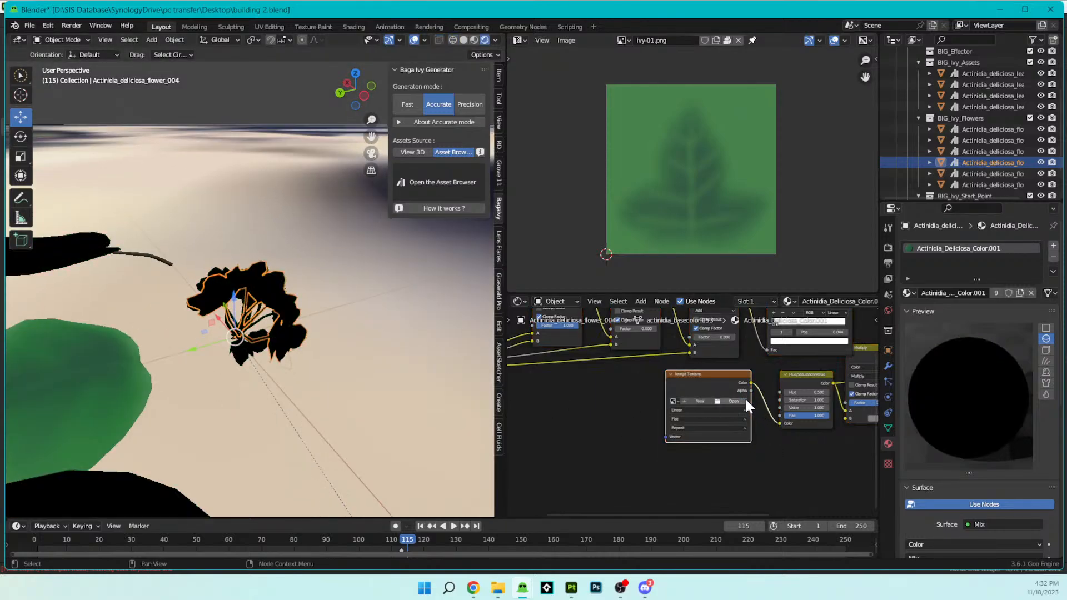
pyautogui.scroll(-3, 371, 342)
pyautogui.hotkey('ctrl', 'z')
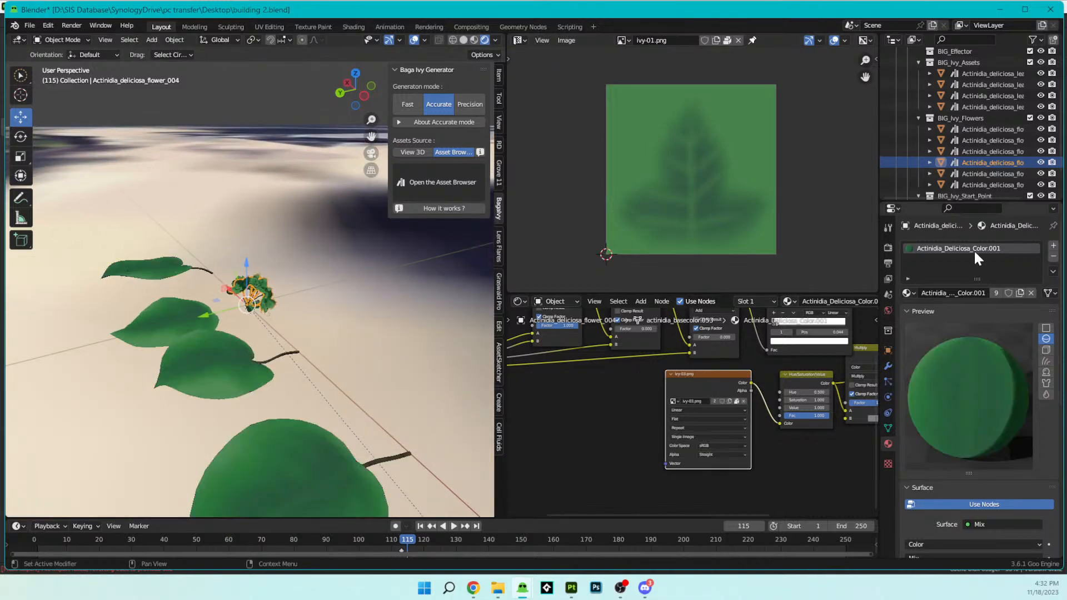
# - Make the flower's material a separate copy and replace ivy-03.png with Actinidia_Deliciosa_Color.001_BaseColor.png from the Iry Flower folder
pyautogui.click(1020, 293)
pyautogui.click(742, 398)
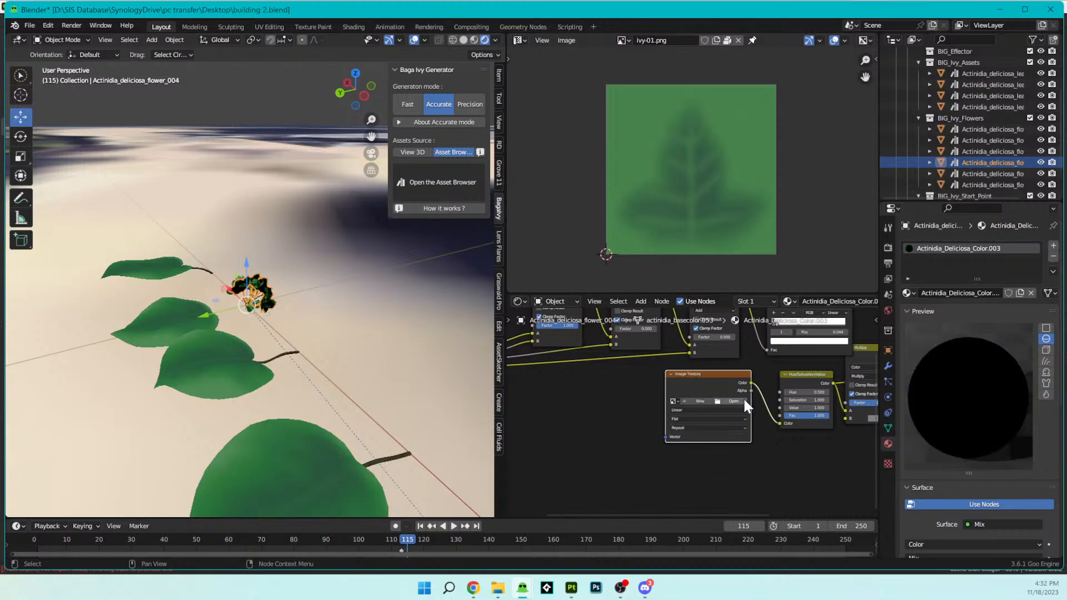
pyautogui.click(742, 397)
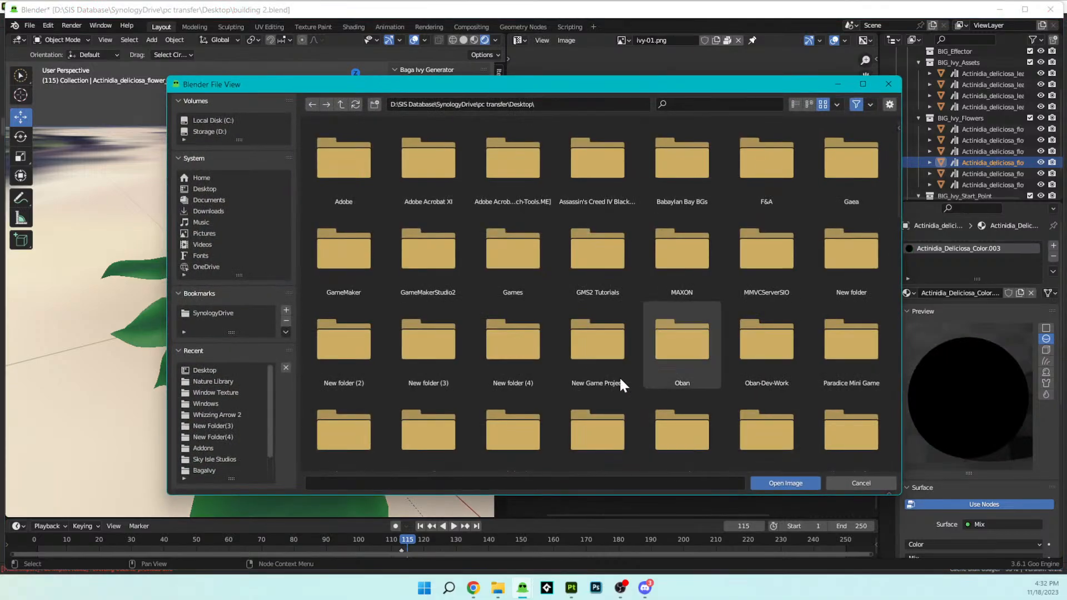
pyautogui.click(223, 383)
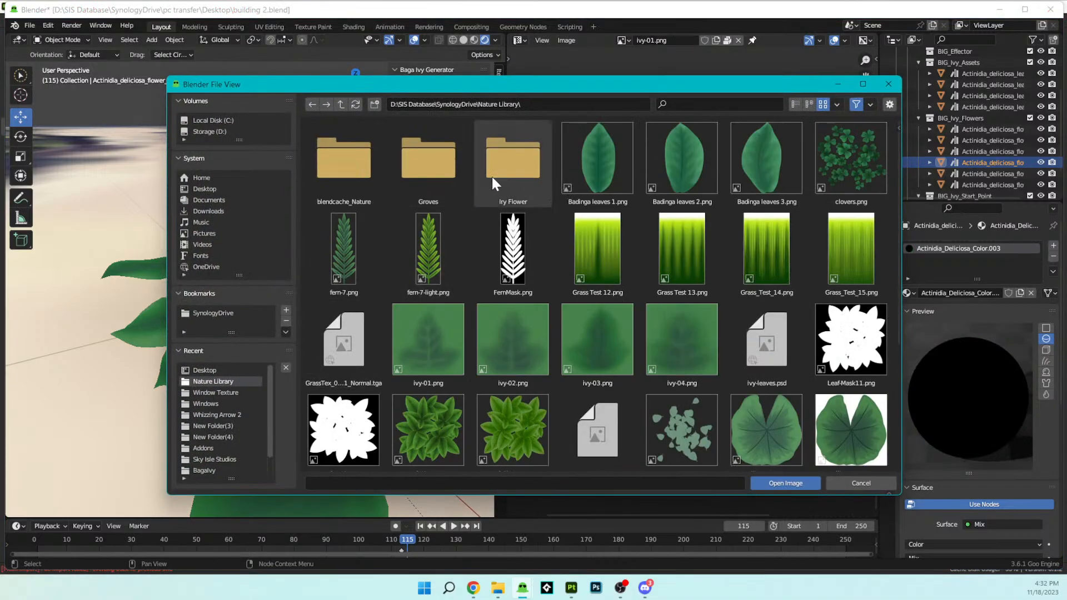
pyautogui.doubleClick(495, 172)
pyautogui.click(439, 171)
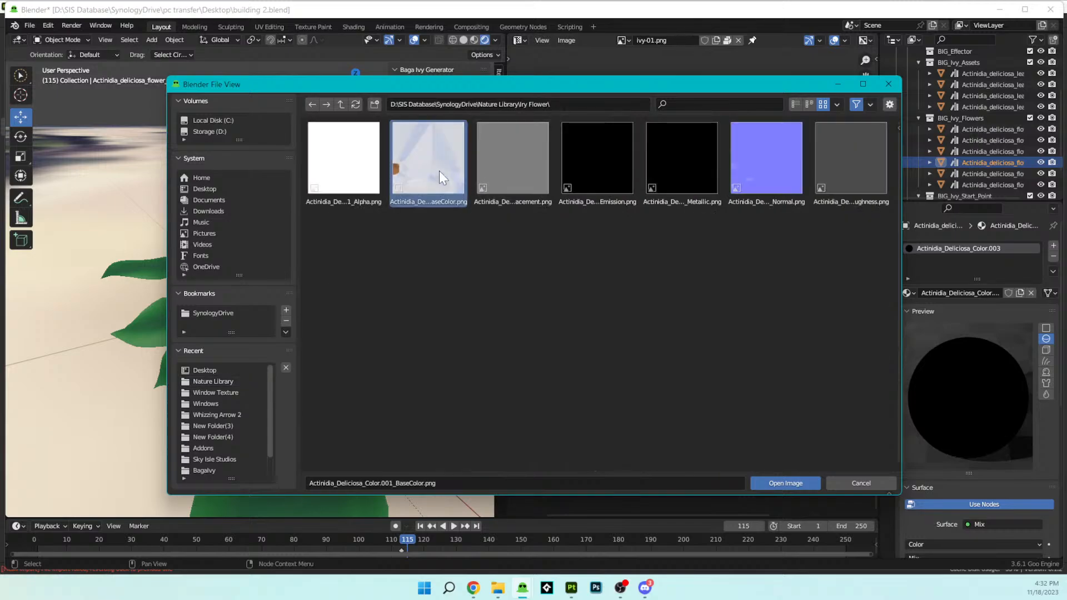
pyautogui.click(771, 483)
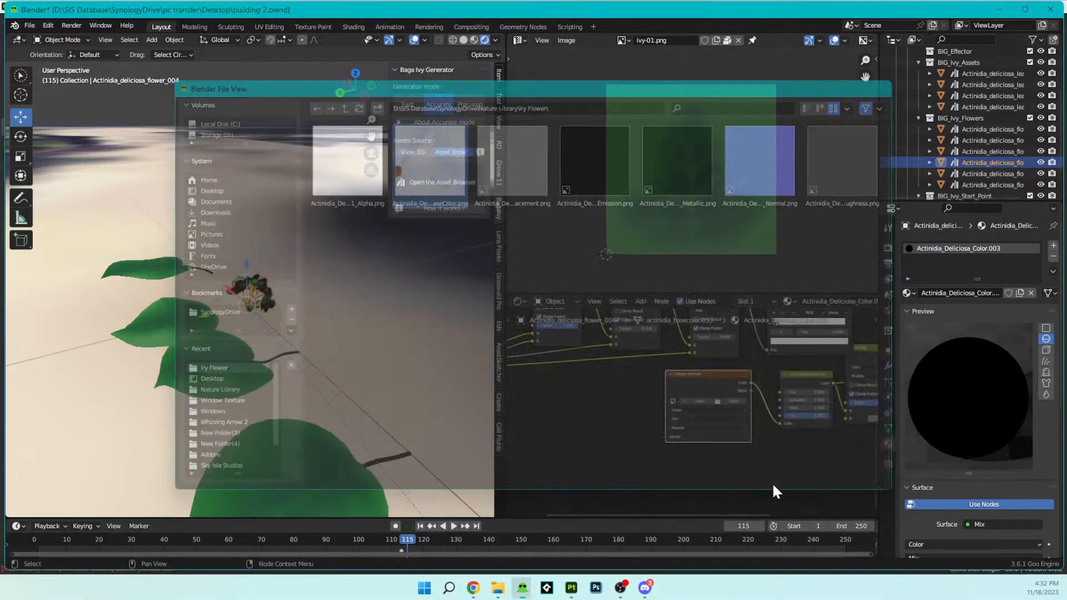
# - Inspect the retextured flower Actinidia_deliciosa_flower_004 and select the neighbouring Actinidia_deliciosa_flower_005 to compare its material
pyautogui.scroll(10, 350, 315)
pyautogui.moveTo(350, 315); pyautogui.dragTo(456, 315, button='middle')
pyautogui.scroll(-2, 804, 364)
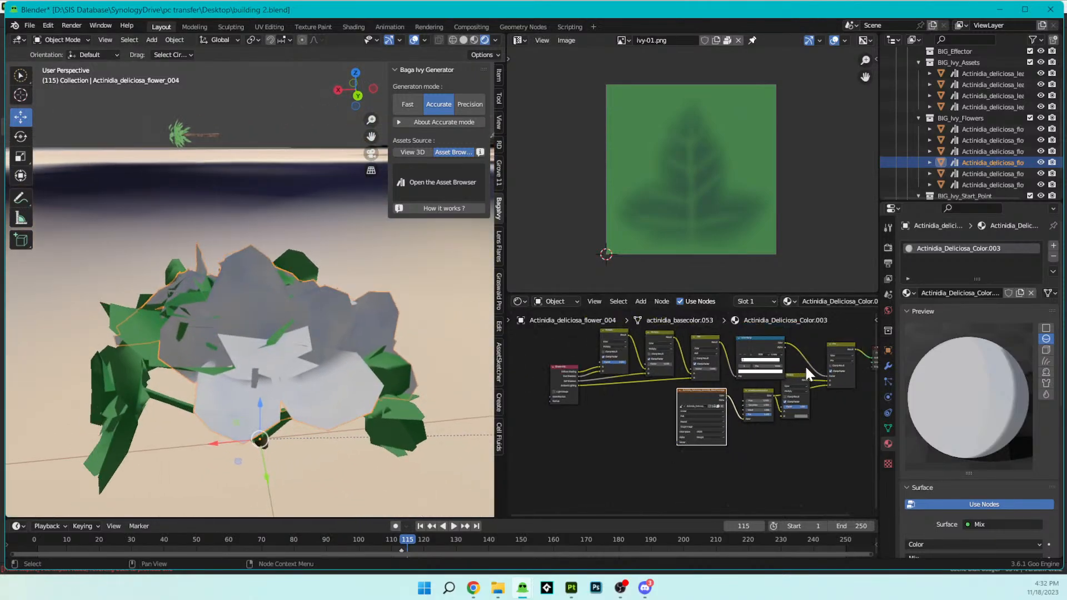
pyautogui.hotkey('ctrl', 'c')
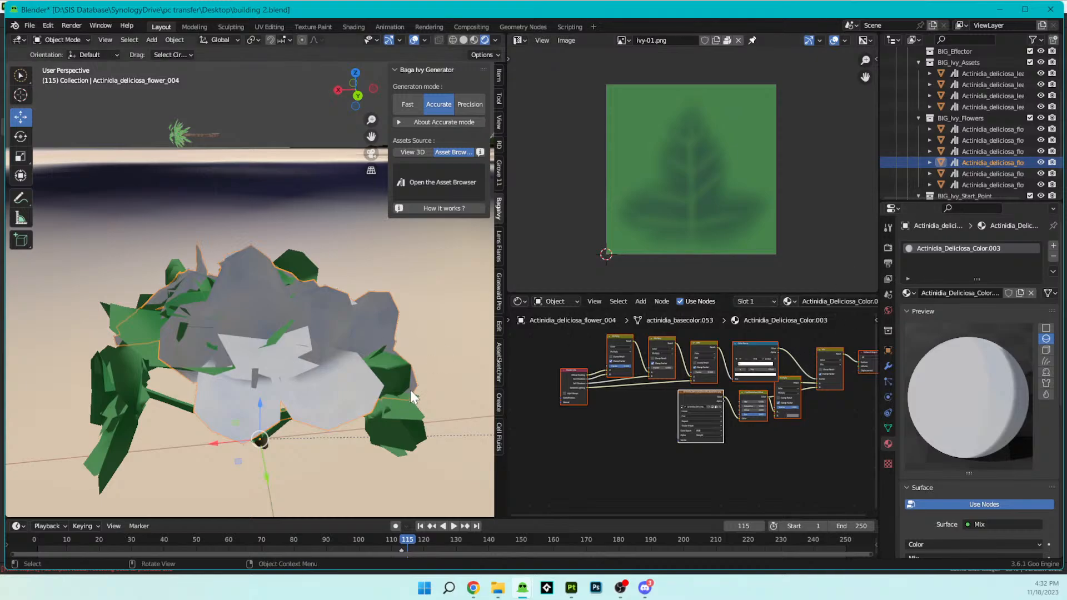
pyautogui.click(402, 414)
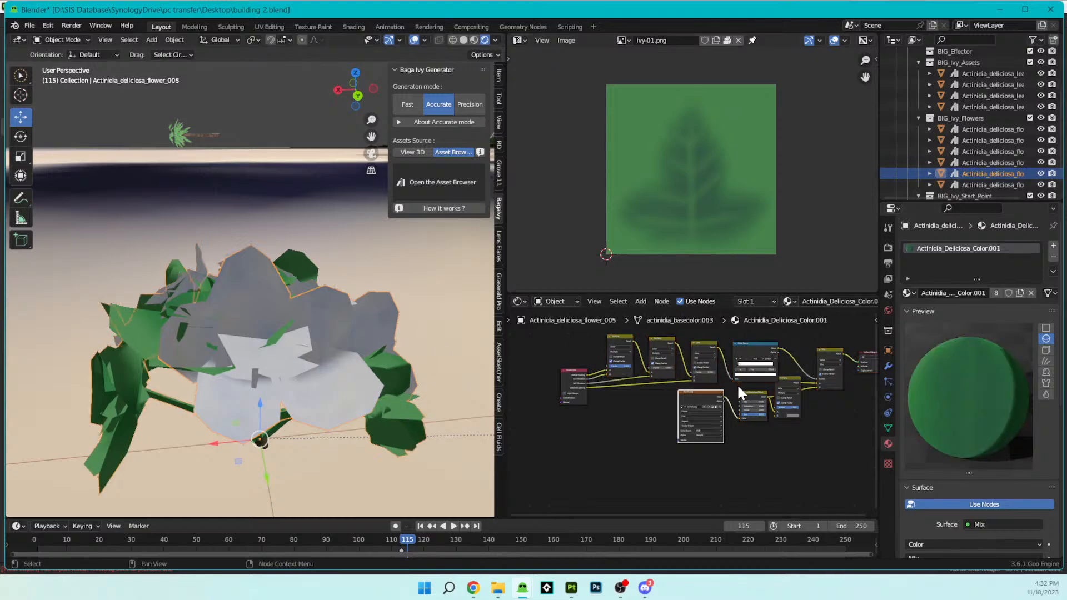
pyautogui.scroll(-4, 709, 392)
pyautogui.scroll(-5, 332, 289)
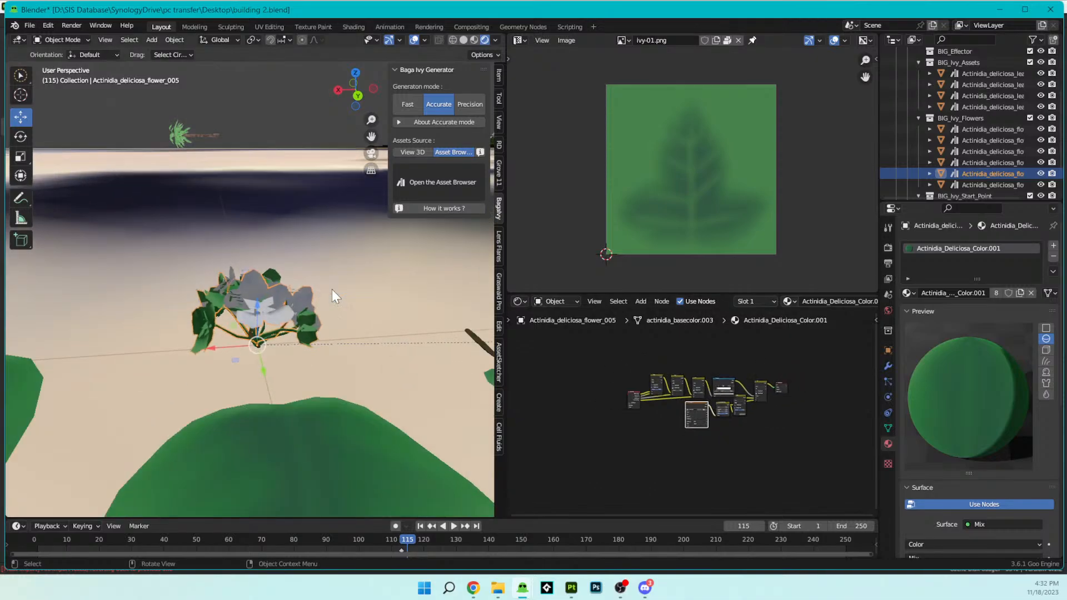
pyautogui.moveTo(332, 289)
pyautogui.mouseDown(button='middle')
pyautogui.moveTo(308, 305)
pyautogui.moveTo(336, 303)
pyautogui.mouseUp(button='middle')
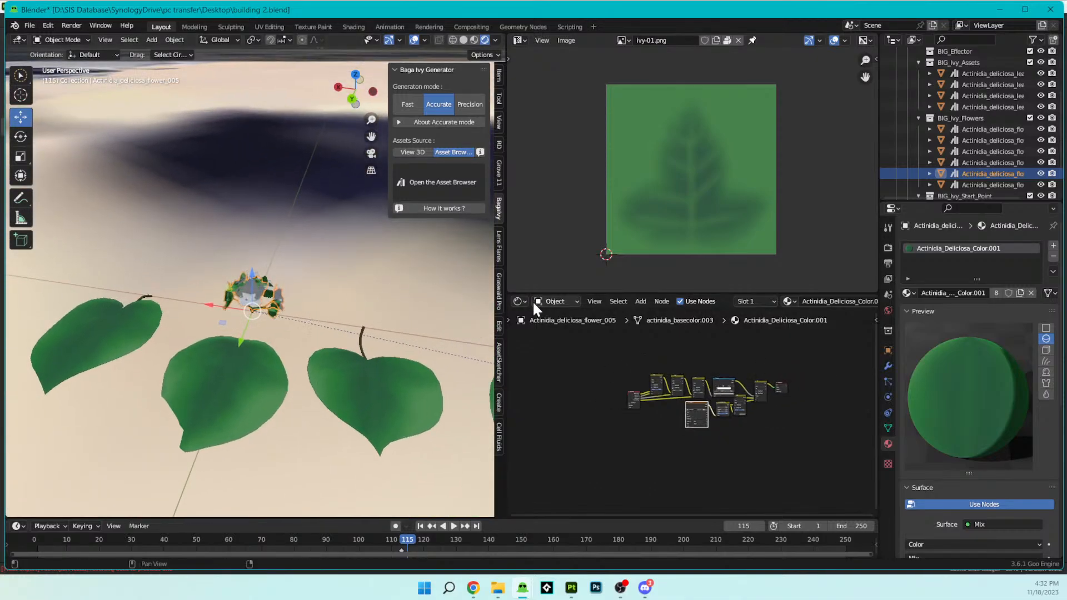
pyautogui.scroll(3, 392, 289)
pyautogui.scroll(5, 340, 289)
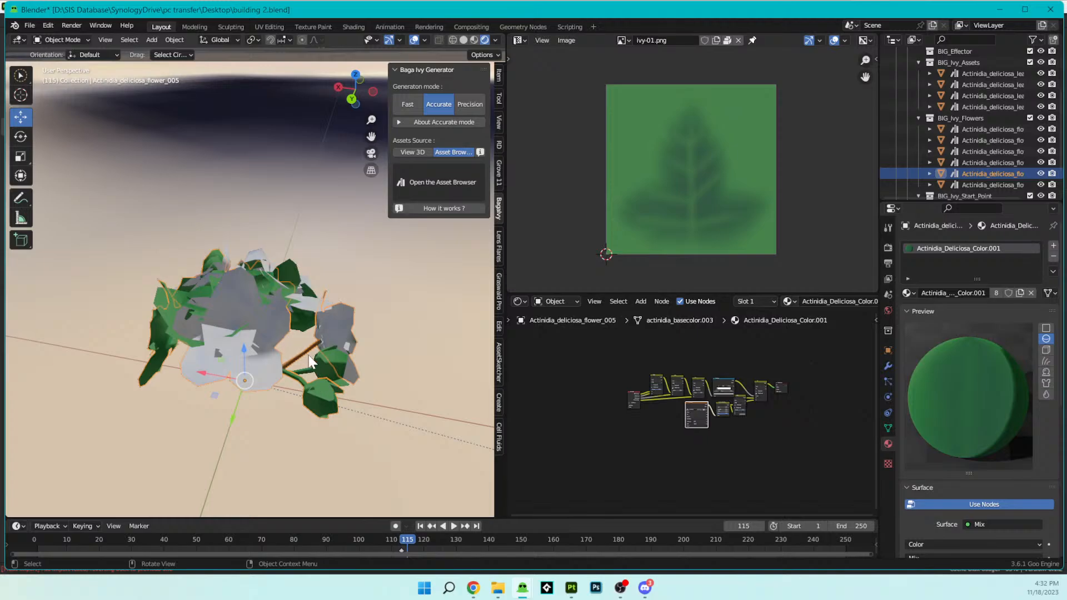
# - Check the mesh and UV layout of Actinidia_deliciosa_flower_005 in Edit Mode, return to Object Mode and deselect it
pyautogui.press('Tab')
pyautogui.scroll(3, 307, 354)
pyautogui.moveTo(307, 354); pyautogui.dragTo(313, 321, button='middle')
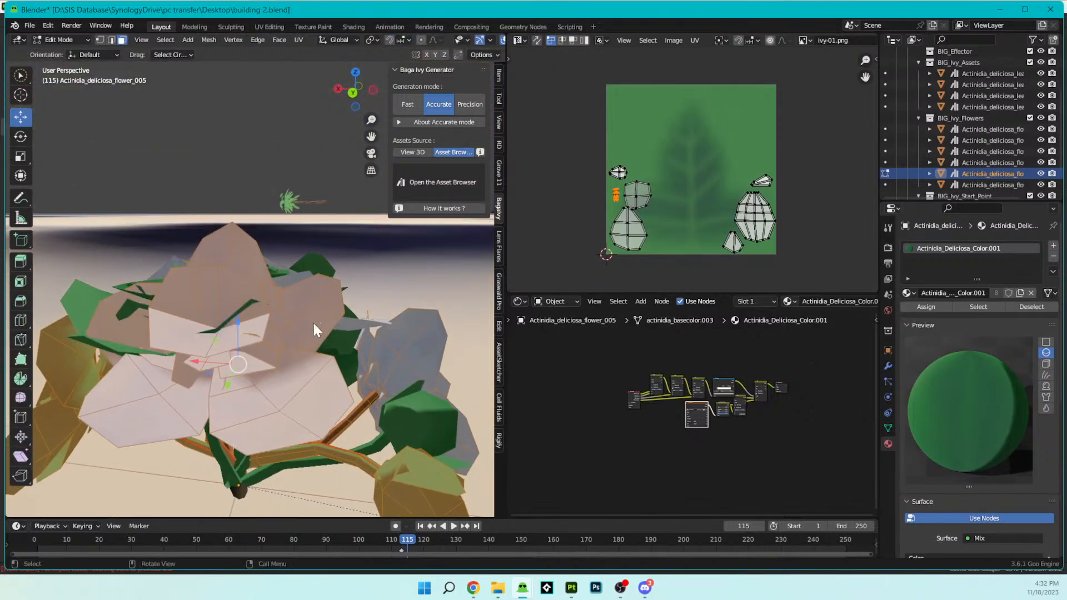
pyautogui.press('Tab')
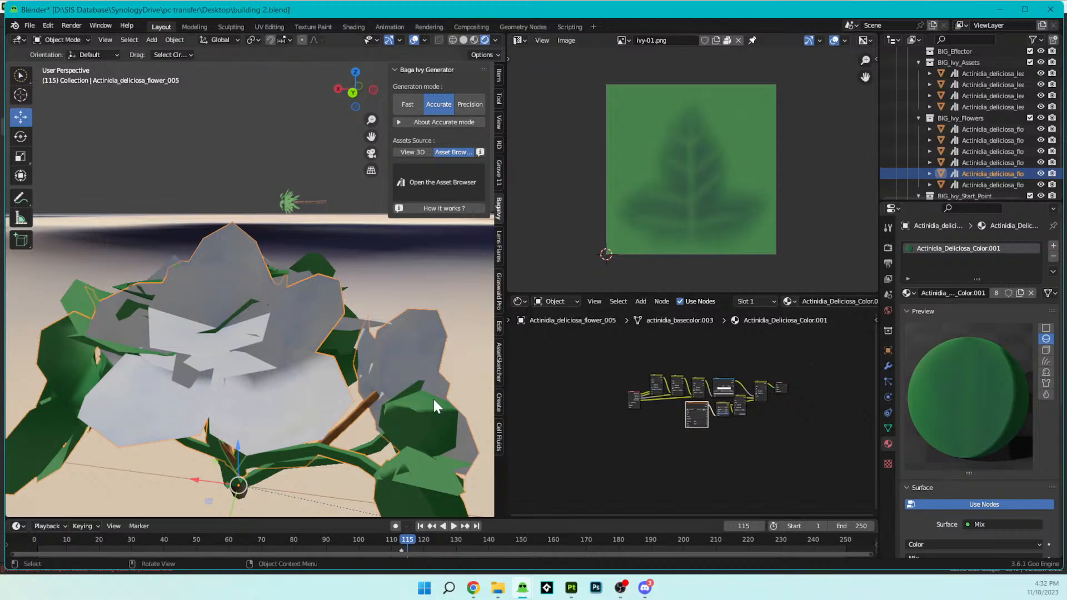
pyautogui.scroll(-2, 292, 395)
pyautogui.moveTo(292, 396); pyautogui.dragTo(317, 356, button='middle')
pyautogui.scroll(-1, 308, 361)
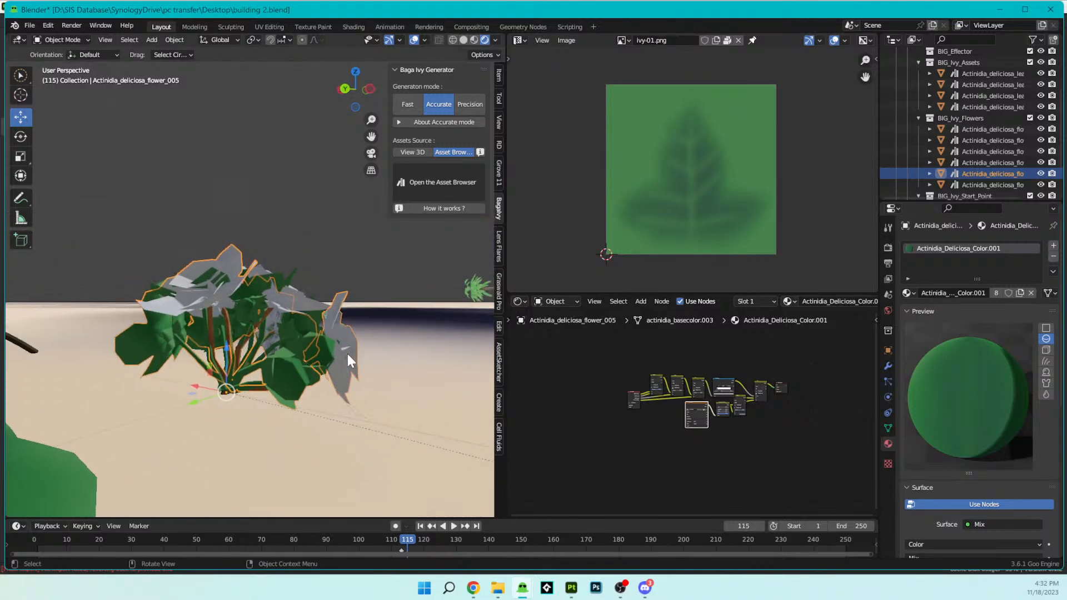
pyautogui.click(320, 231)
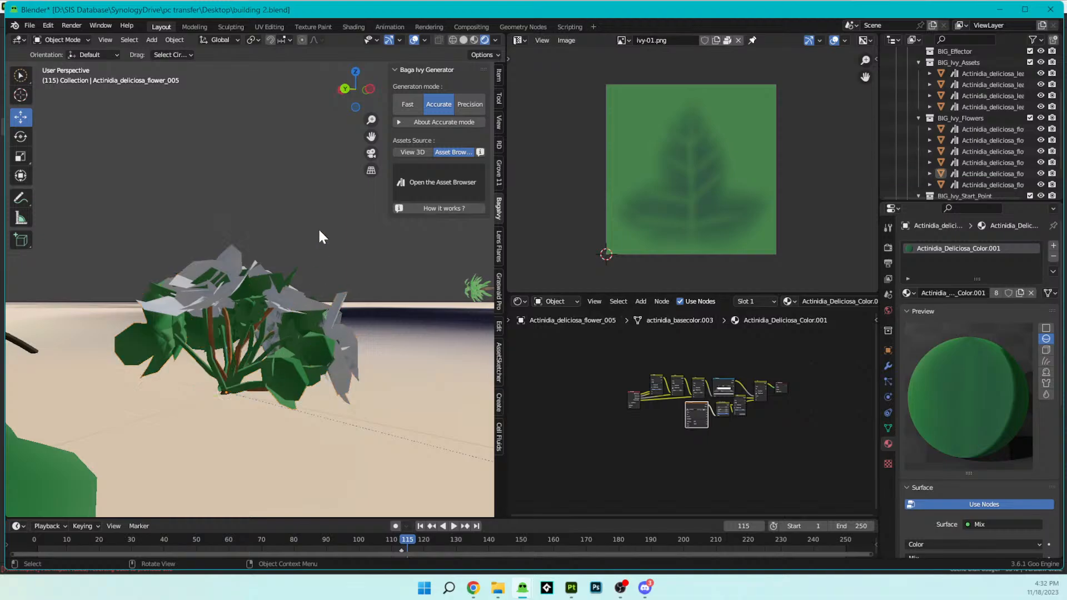
# - Use Wireframe shading to select the single flower object Actinidia_deliciosa_flower_005, and switch the viewport back to Rendered shading
pyautogui.click(230, 241)
pyautogui.moveTo(230, 240)
pyautogui.mouseDown(button='middle')
pyautogui.moveTo(279, 296)
pyautogui.moveTo(321, 269)
pyautogui.moveTo(371, 287)
pyautogui.moveTo(290, 328)
pyautogui.mouseUp(button='middle')
pyautogui.press('z')
pyautogui.click(197, 315)
pyautogui.scroll(5, 269, 318)
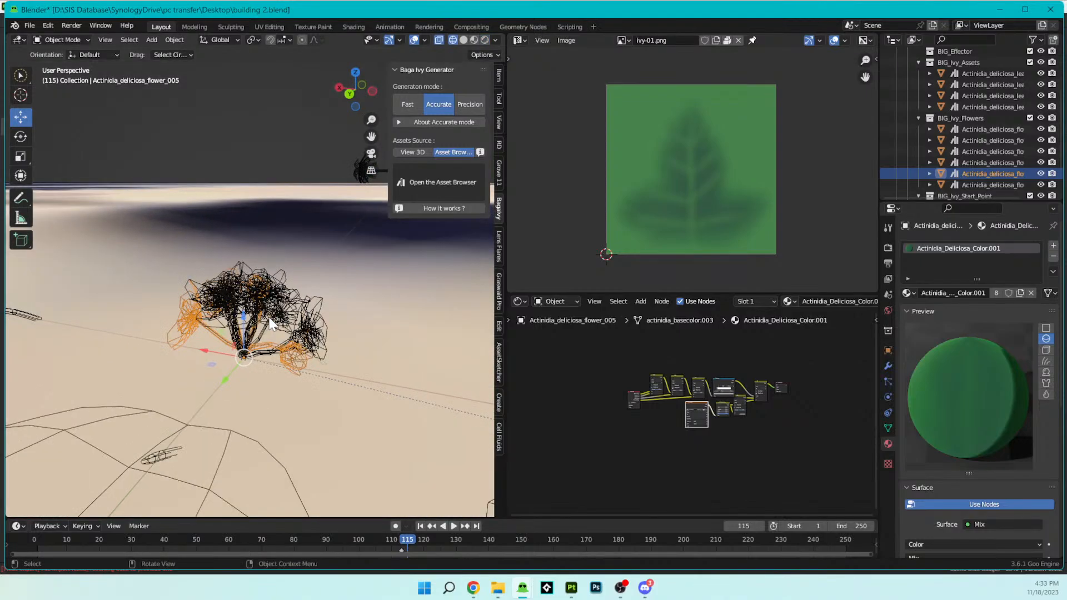
pyautogui.press('z')
pyautogui.click(351, 317)
pyautogui.moveTo(352, 317); pyautogui.dragTo(387, 271, button='middle')
pyautogui.scroll(-4, 375, 319)
pyautogui.moveTo(374, 322)
pyautogui.mouseDown(button='middle')
pyautogui.moveTo(387, 326)
pyautogui.moveTo(377, 342)
pyautogui.mouseUp(button='middle')
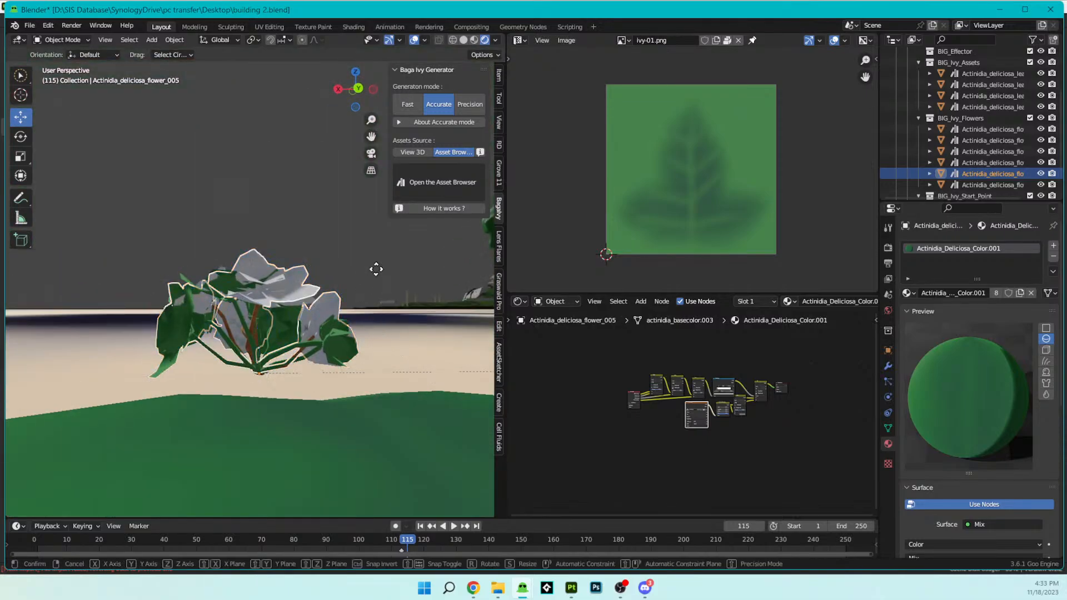
# - Move Actinidia_deliciosa_flower_005 out of the flower cluster by about -0.014 m in X, 0.004 m in Y and 0.019 m in Z
pyautogui.press('g')
pyautogui.rightClick(387, 297)
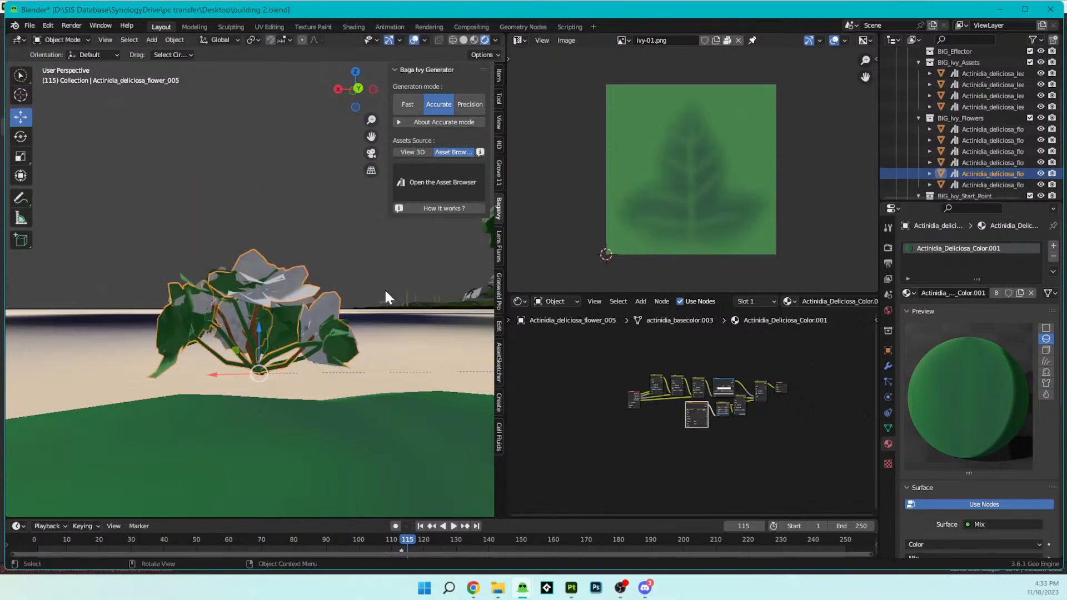
pyautogui.press('g')
pyautogui.click(360, 233)
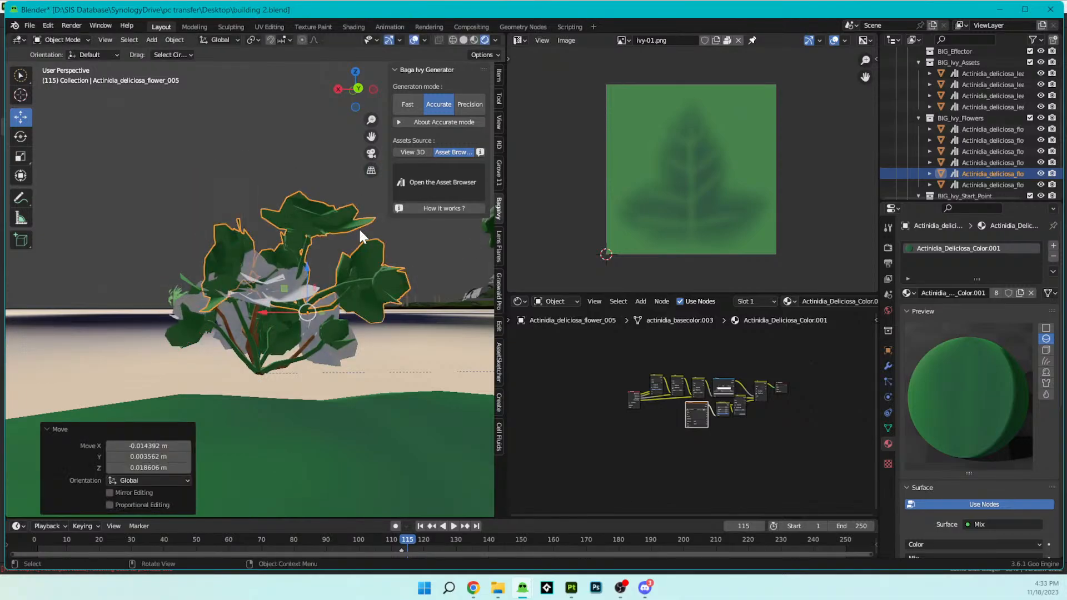
# - Rename the material of Actinidia_deliciosa_flower_004 to Actinidia_Deliciosa_Flower and copy the name
pyautogui.click(292, 303)
pyautogui.scroll(5, 756, 432)
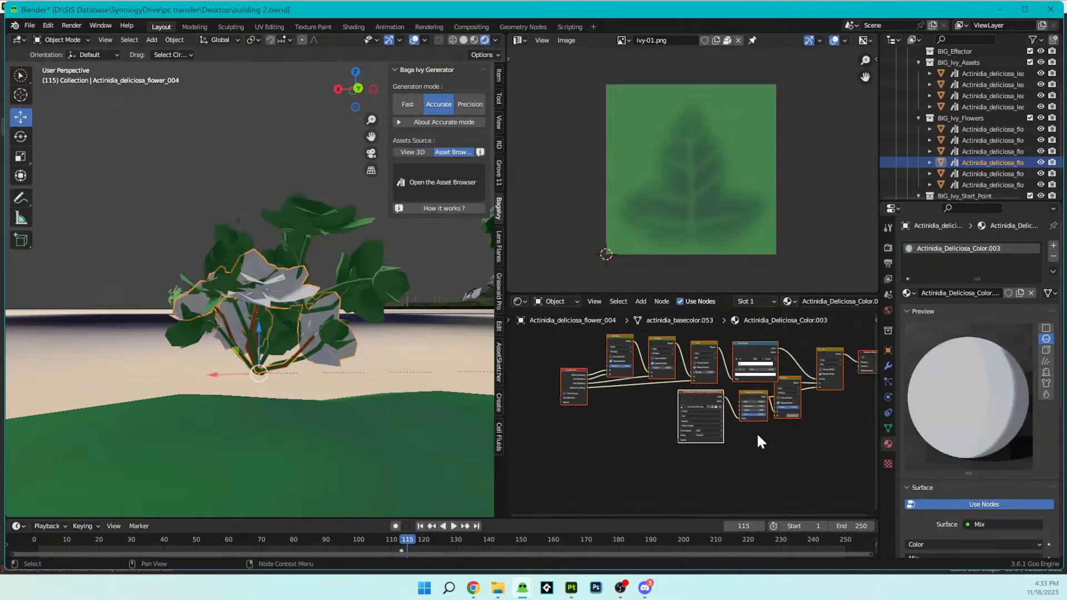
pyautogui.click(950, 292)
pyautogui.click(950, 293)
pyautogui.hotkey('shift', 'Left')
pyautogui.hotkey('shift', 'Left')
pyautogui.hotkey('shift', 'Left')
pyautogui.hotkey('shift', 'Left')
pyautogui.hotkey('shift', 'Left')
pyautogui.hotkey('shift', 'Left')
pyautogui.hotkey('shift', 'Left')
pyautogui.hotkey('shift', 'Left')
pyautogui.hotkey('shift', 'Left')
pyautogui.press('BackSpace')
pyautogui.write('Flower')
pyautogui.press('Return')
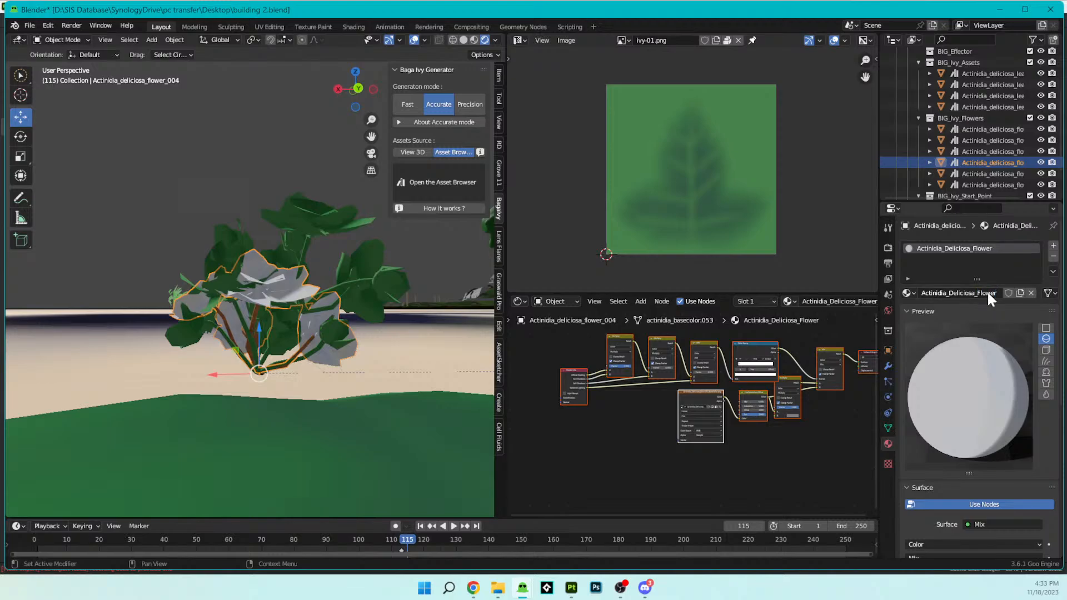
pyautogui.click(990, 291)
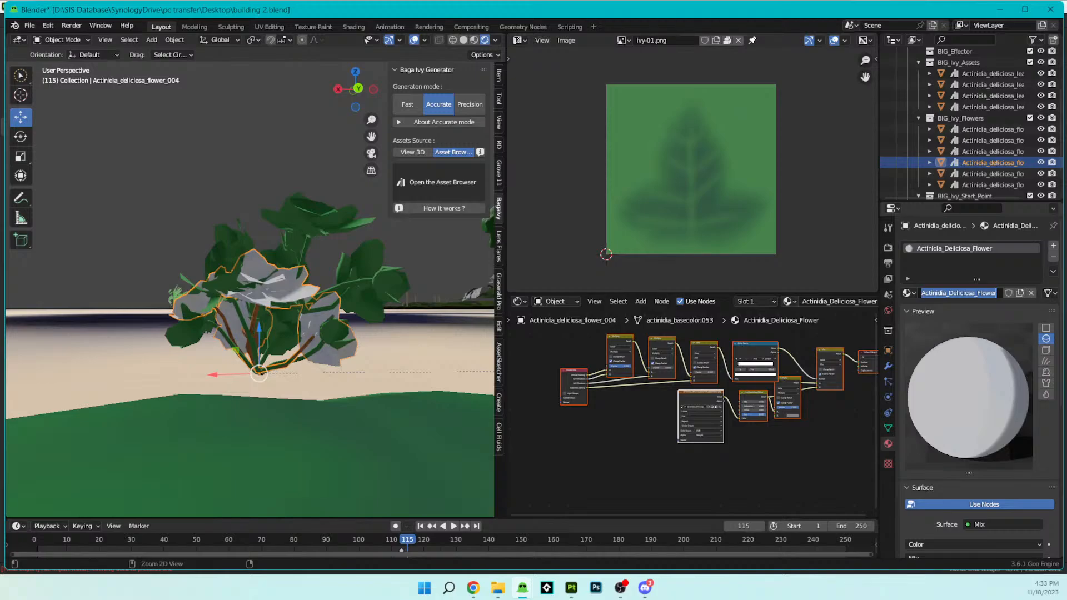
pyautogui.click(322, 305)
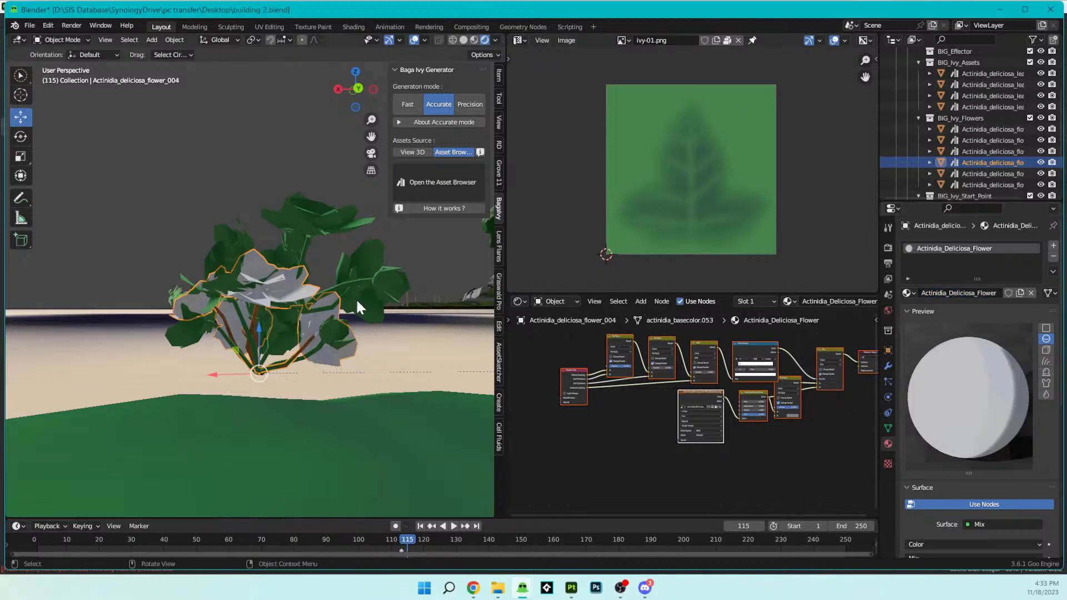
# - Assign the existing Actinidia_Deliciosa_Flower material to Actinidia_deliciosa_flower_005, searching for it by the copied name
pyautogui.moveTo(357, 299); pyautogui.dragTo(353, 314, button='middle')
pyautogui.scroll(1, 379, 290)
pyautogui.click(378, 287)
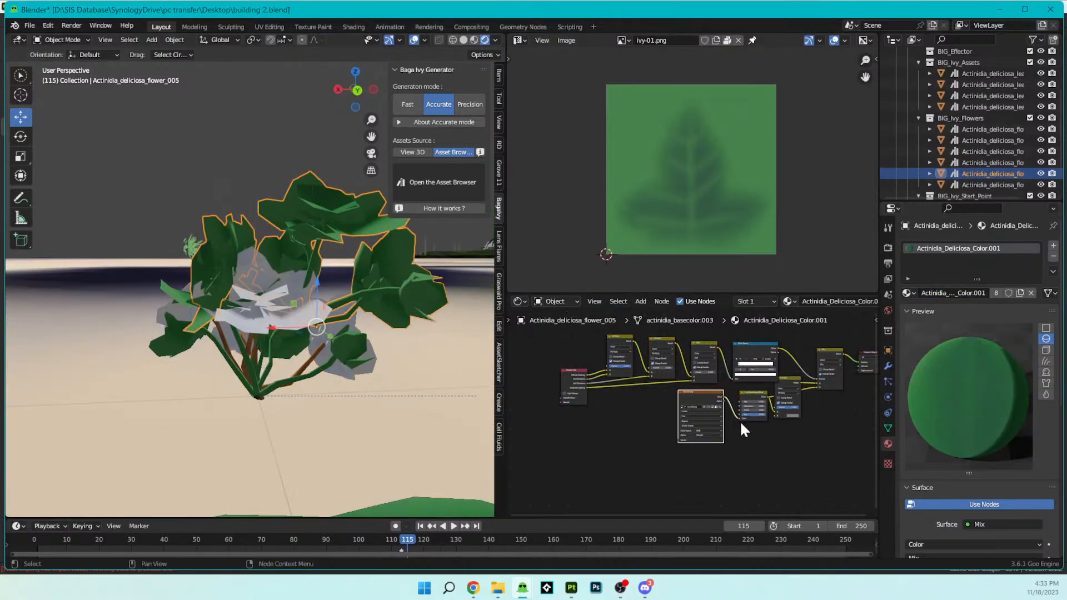
pyautogui.moveTo(739, 420); pyautogui.dragTo(719, 431, button='middle')
pyautogui.click(907, 292)
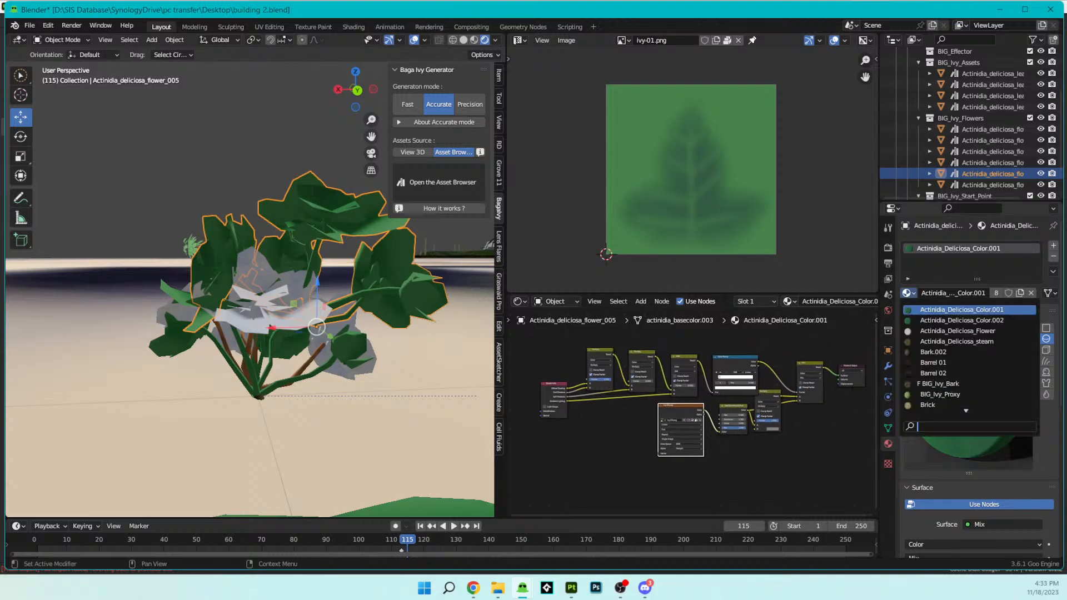
pyautogui.hotkey('ctrl', 'v')
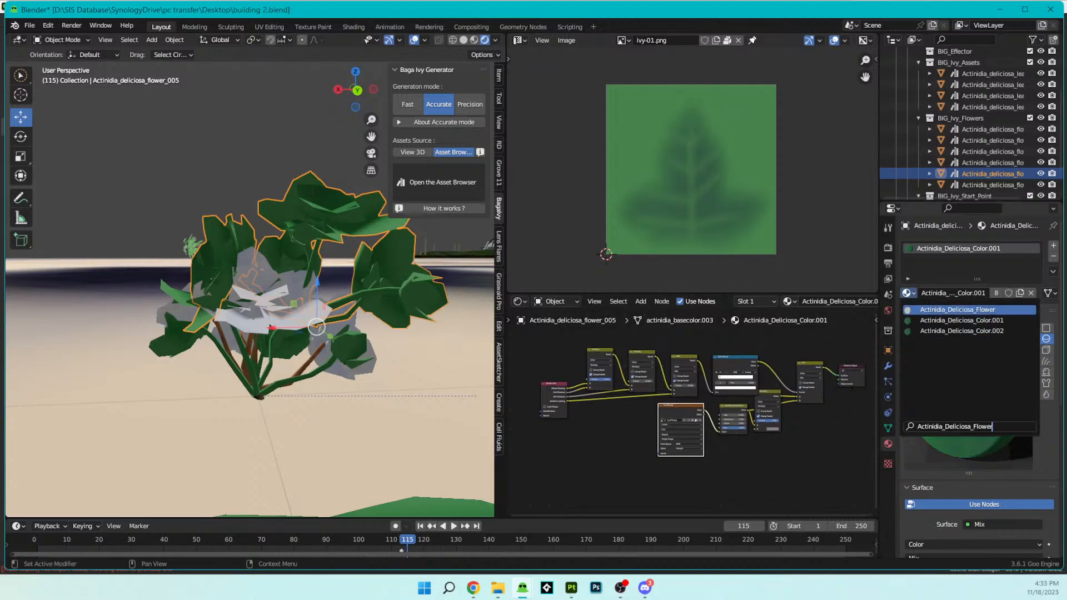
pyautogui.click(934, 310)
pyautogui.scroll(3, 328, 292)
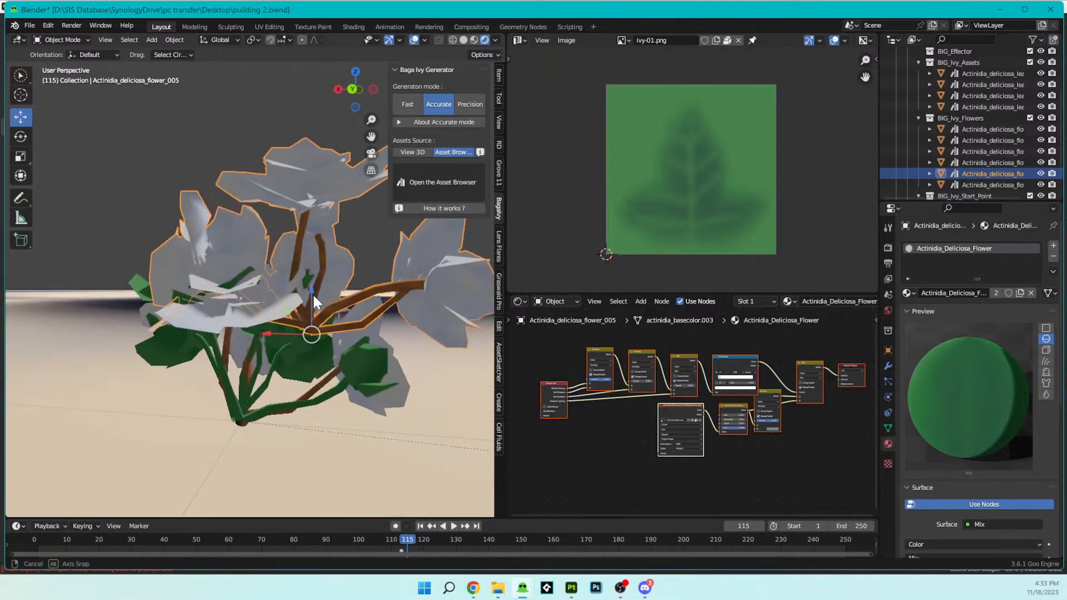
# - Assign the Actinidia_Deliciosa_Flower material to Actinidia_deliciosa_flower_006 and Actinidia_deliciosa_flower_003
pyautogui.click(373, 367)
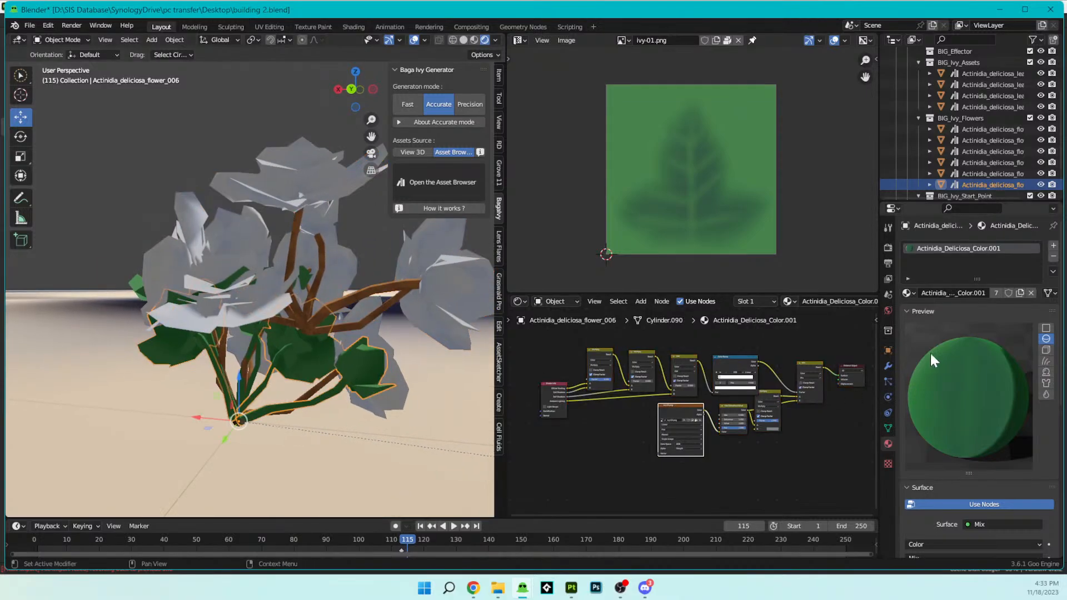
pyautogui.click(908, 292)
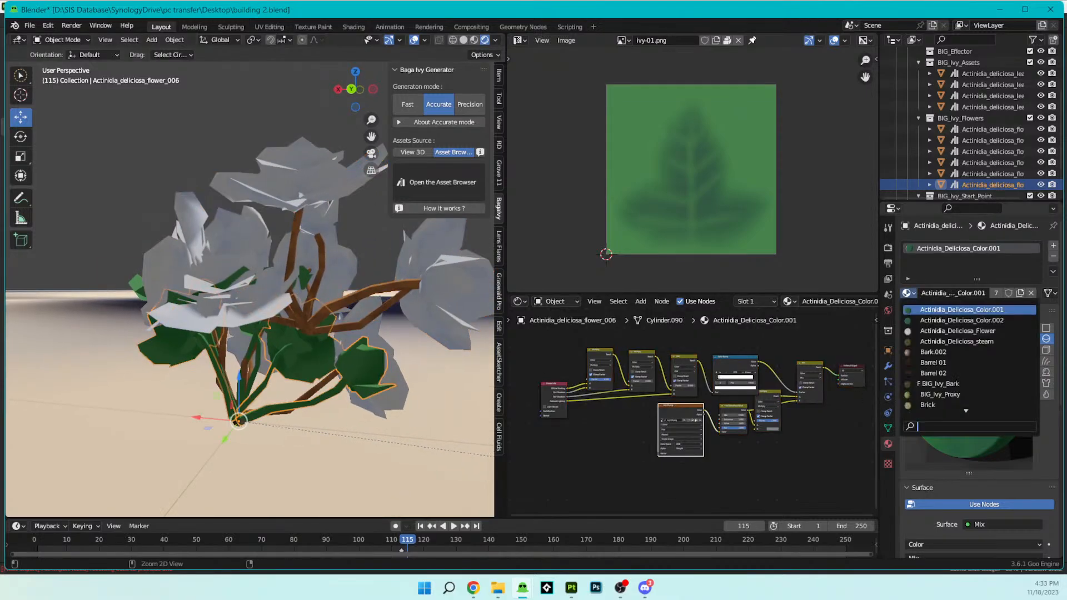
pyautogui.click(933, 331)
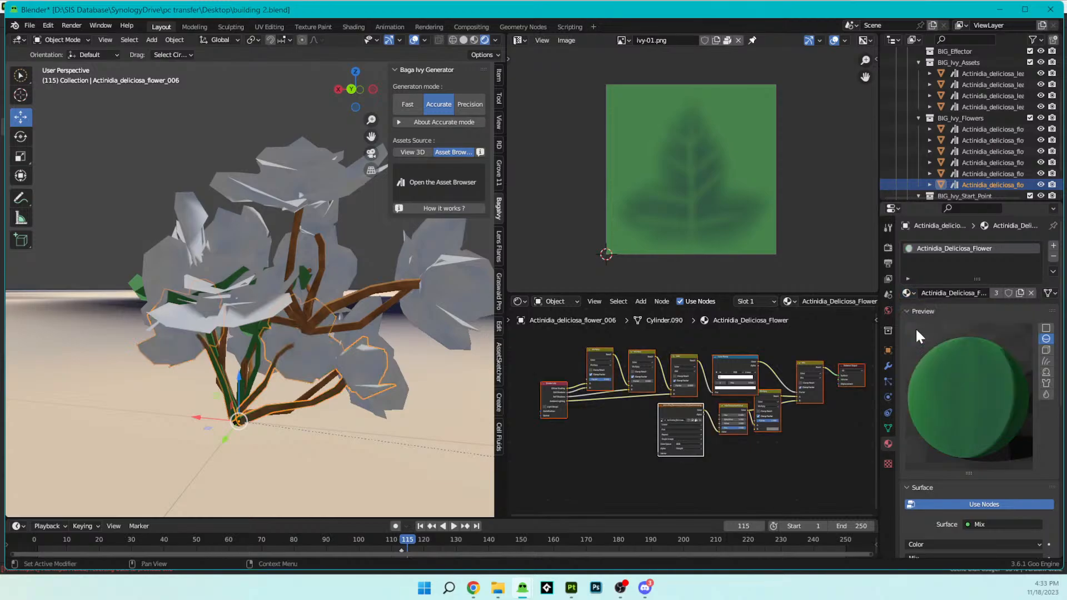
pyautogui.moveTo(337, 365); pyautogui.dragTo(276, 318, button='middle')
pyautogui.click(268, 316)
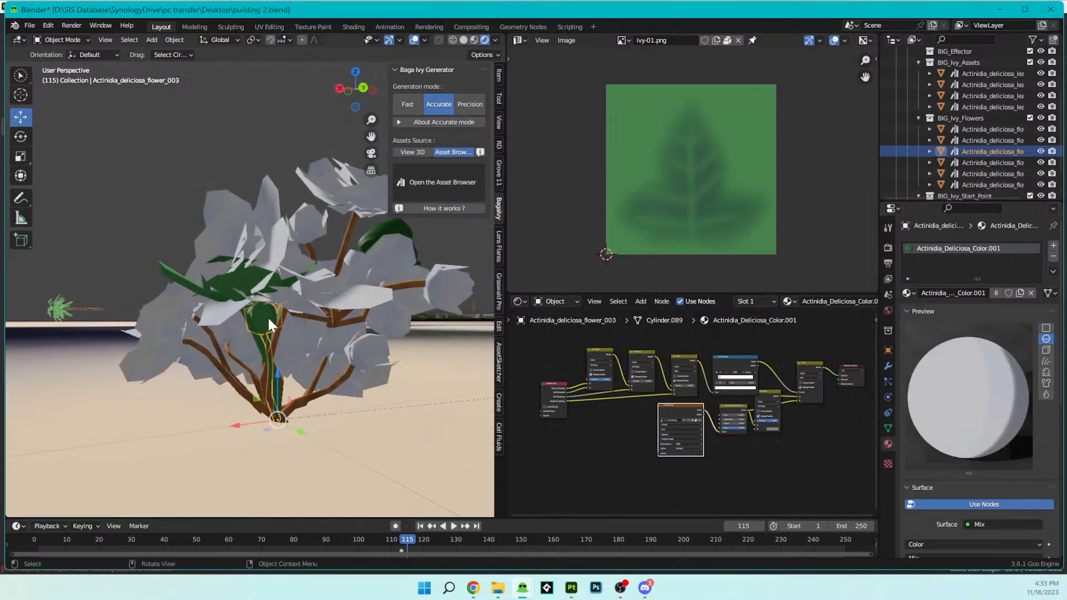
pyautogui.click(909, 293)
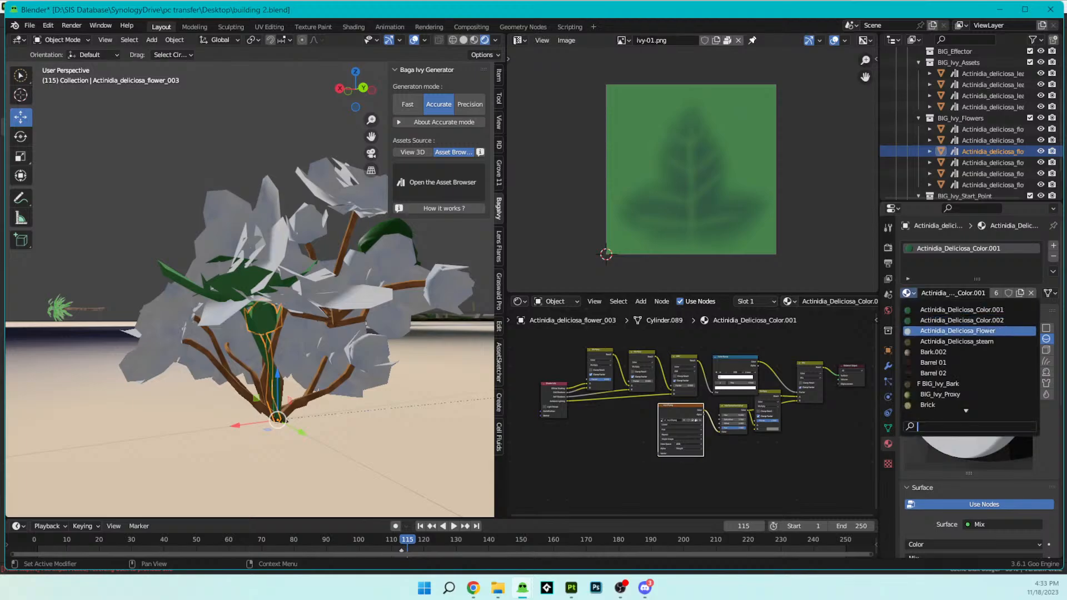
pyautogui.press('Return')
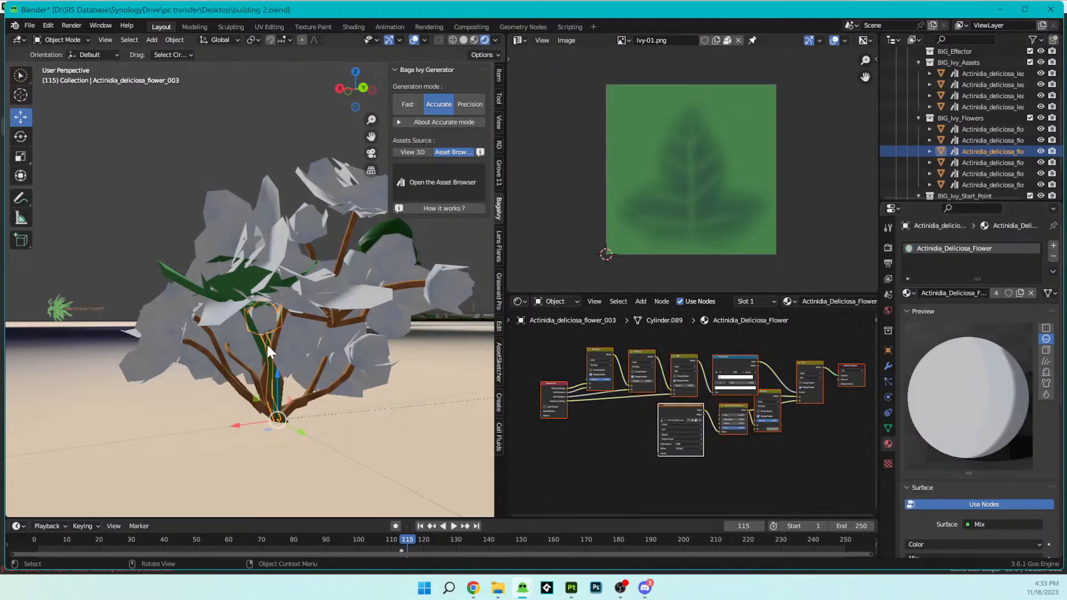
# - Assign the Actinidia_Deliciosa_Flower material to Actinidia_deliciosa_flower_001 and Actinidia_deliciosa_flower_002
pyautogui.click(260, 342)
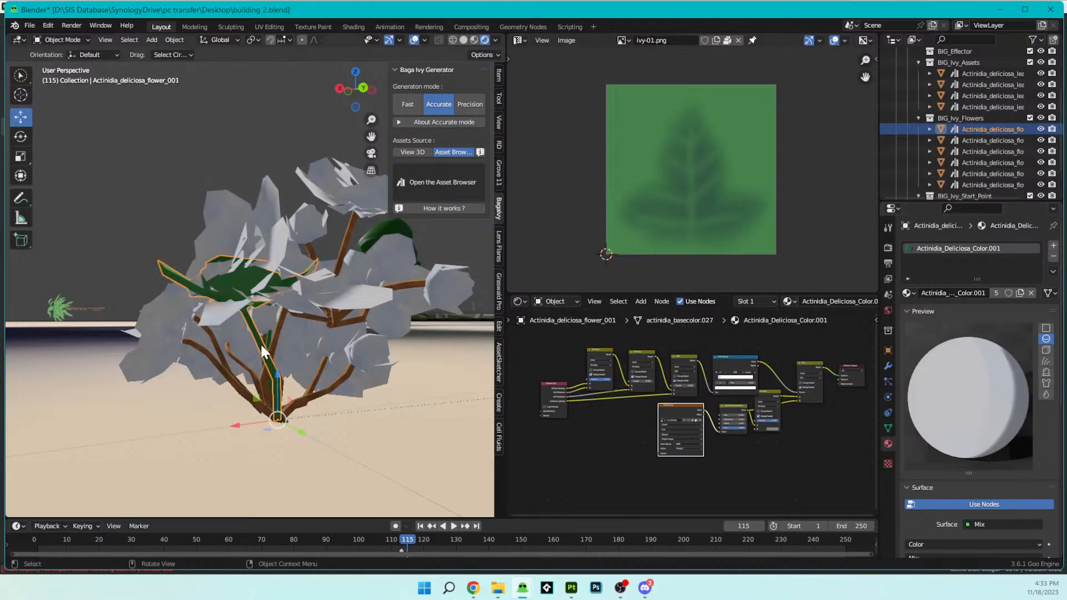
pyautogui.click(909, 293)
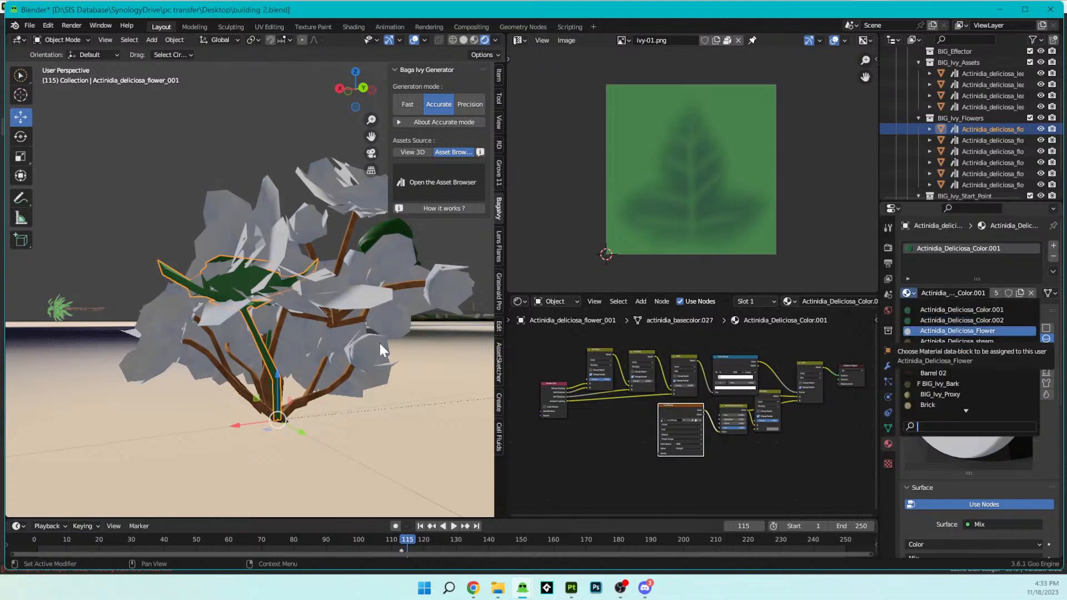
pyautogui.press('Return')
pyautogui.moveTo(381, 311); pyautogui.dragTo(346, 272, button='middle')
pyautogui.scroll(3, 346, 272)
pyautogui.moveTo(285, 289); pyautogui.dragTo(253, 271, button='middle')
pyautogui.click(273, 284)
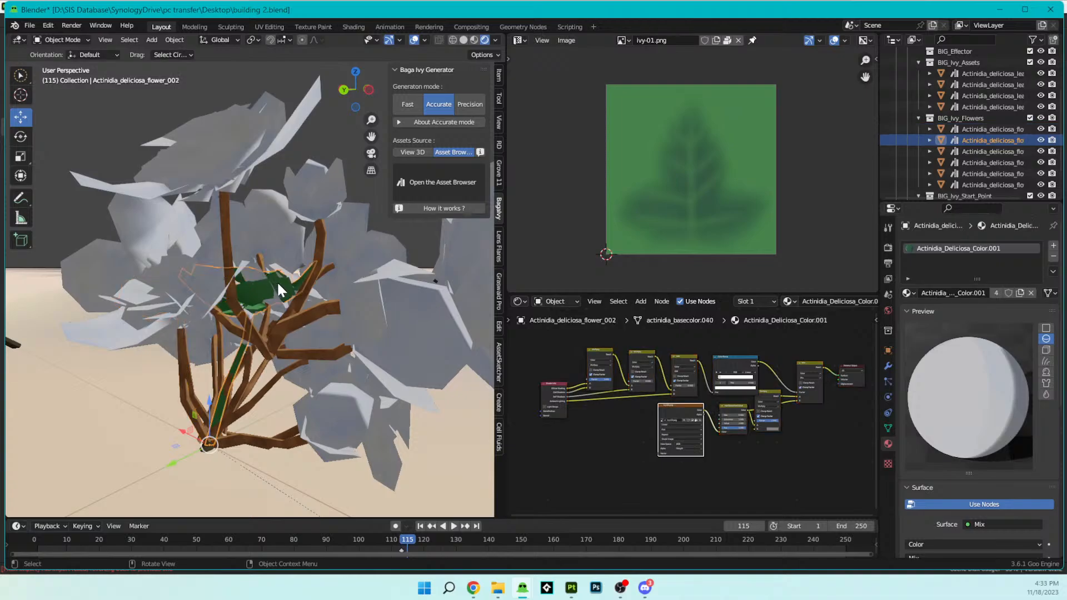
pyautogui.click(907, 293)
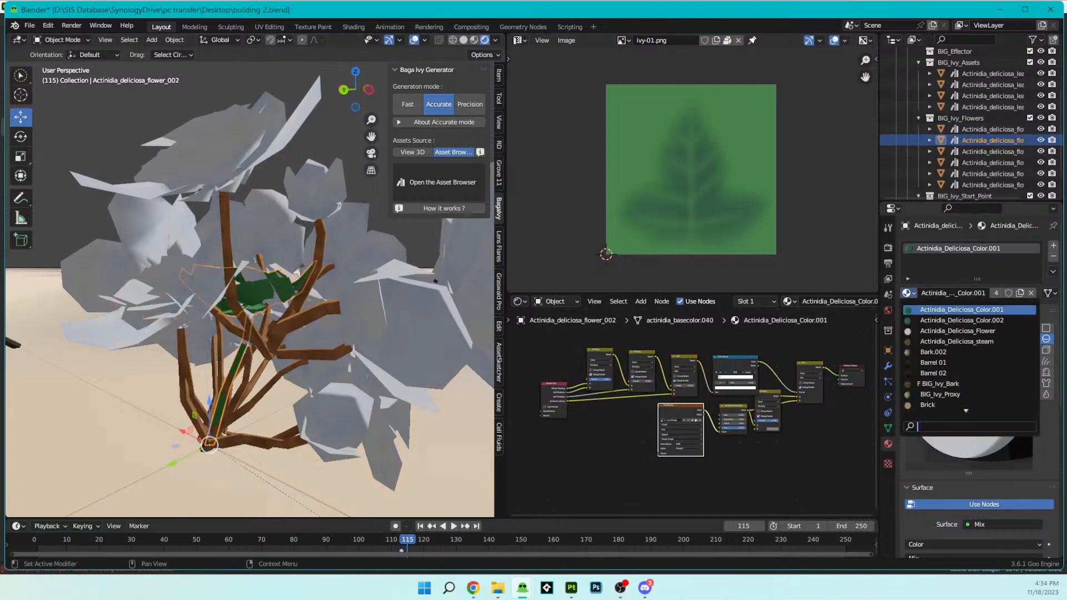
pyautogui.click(903, 332)
# - Select Window 05.005 on the distant building, frame the view on it and inspect the ivy growing on the wall
pyautogui.scroll(-8, 258, 412)
pyautogui.moveTo(247, 410); pyautogui.dragTo(441, 380, button='middle')
pyautogui.scroll(-5, 344, 433)
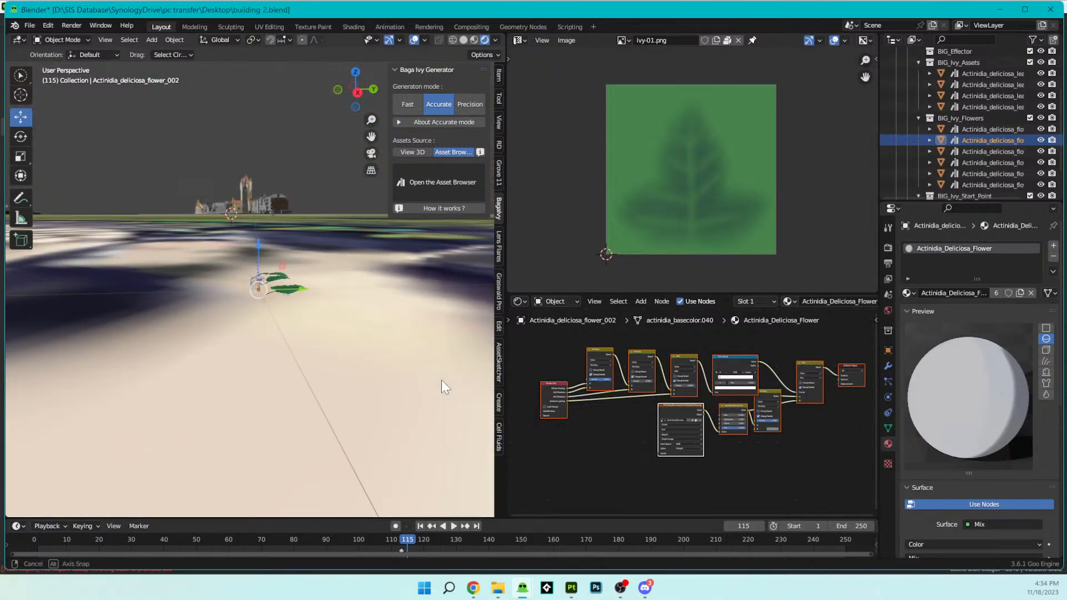
pyautogui.click(230, 199)
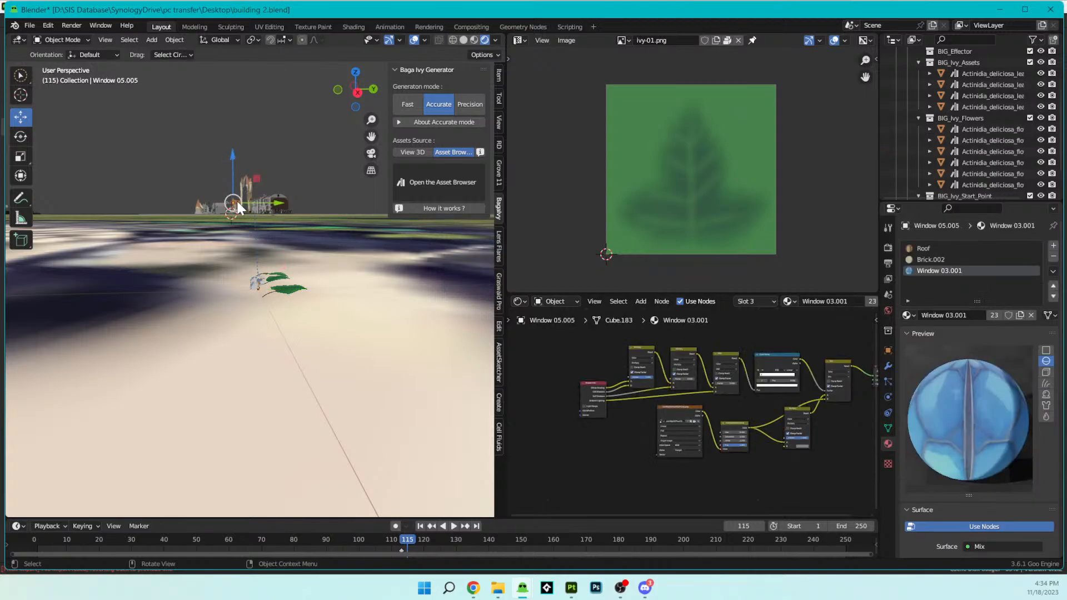
pyautogui.press('KP_Decimal')
pyautogui.moveTo(235, 199); pyautogui.dragTo(282, 189, button='middle')
pyautogui.scroll(3, 314, 300)
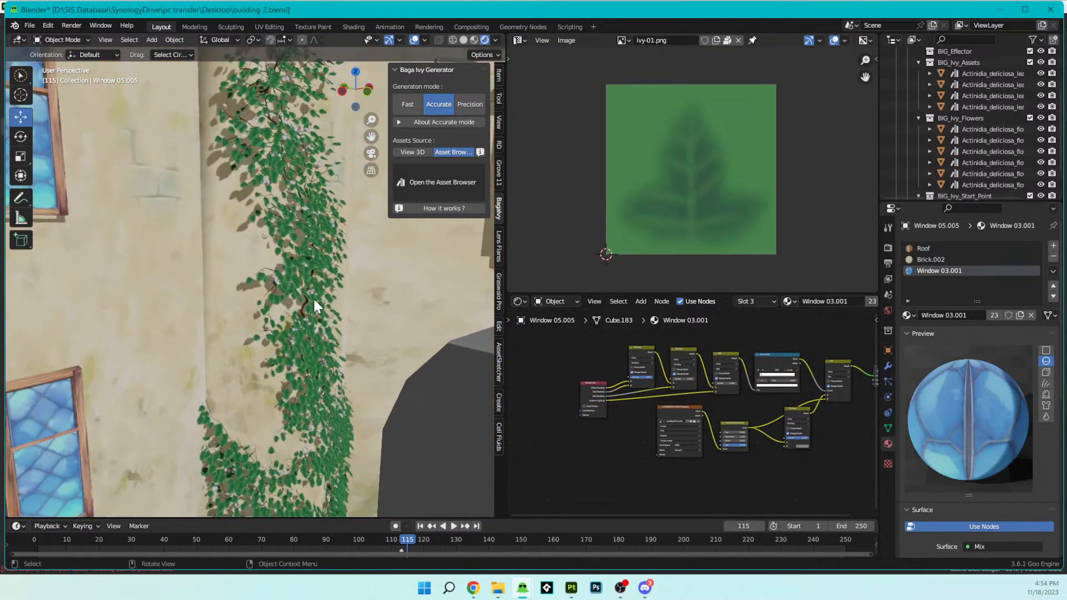
# - Examine the white ivy flowers on the wall at close range and check which object they belong to
pyautogui.scroll(4, 312, 299)
pyautogui.moveTo(309, 298); pyautogui.dragTo(274, 283, button='middle')
pyautogui.keyDown('shift'); pyautogui.moveTo(262, 367); pyautogui.dragTo(241, 151, button='middle'); pyautogui.keyUp('shift')
pyautogui.scroll(6, 307, 253)
pyautogui.moveTo(308, 254); pyautogui.dragTo(298, 251, button='middle')
pyautogui.keyDown('shift'); pyautogui.moveTo(322, 331); pyautogui.dragTo(318, 318, button='middle'); pyautogui.keyUp('shift')
pyautogui.scroll(1, 319, 317)
pyautogui.scroll(-1, 317, 317)
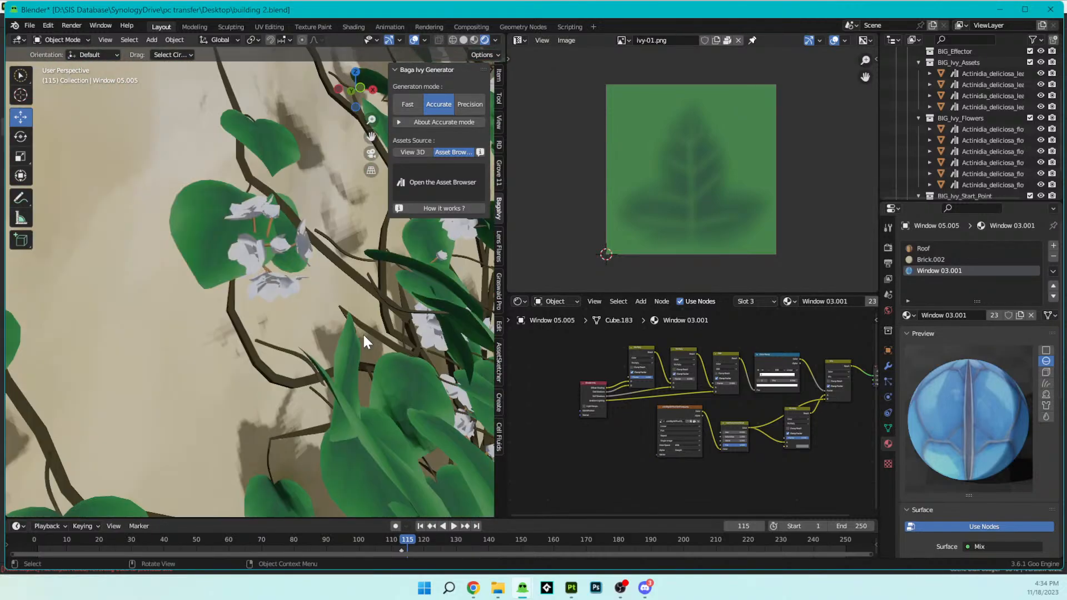
pyautogui.click(273, 254)
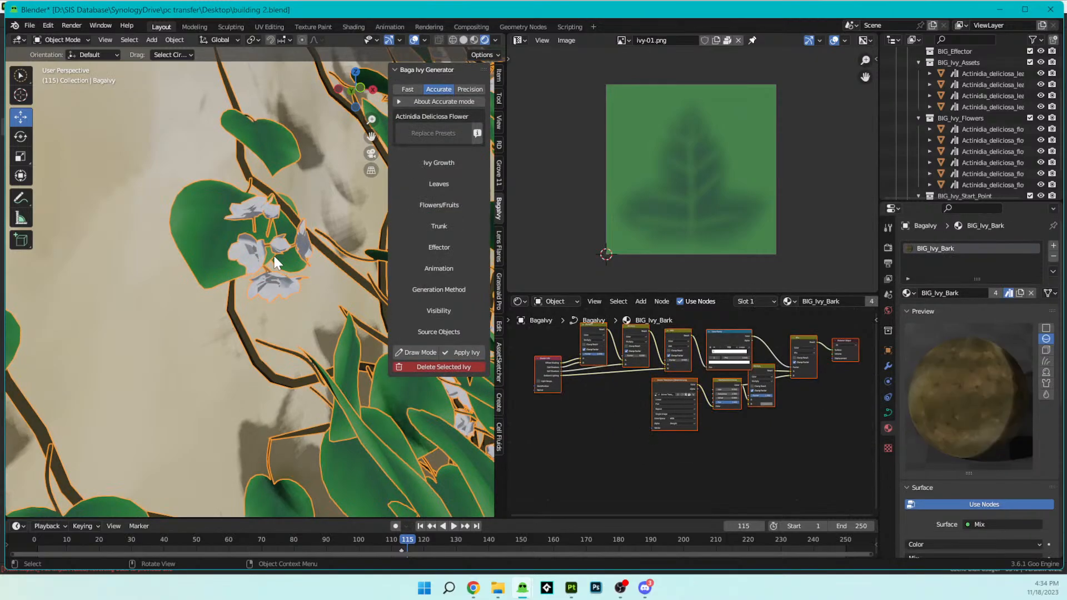
pyautogui.click(272, 253)
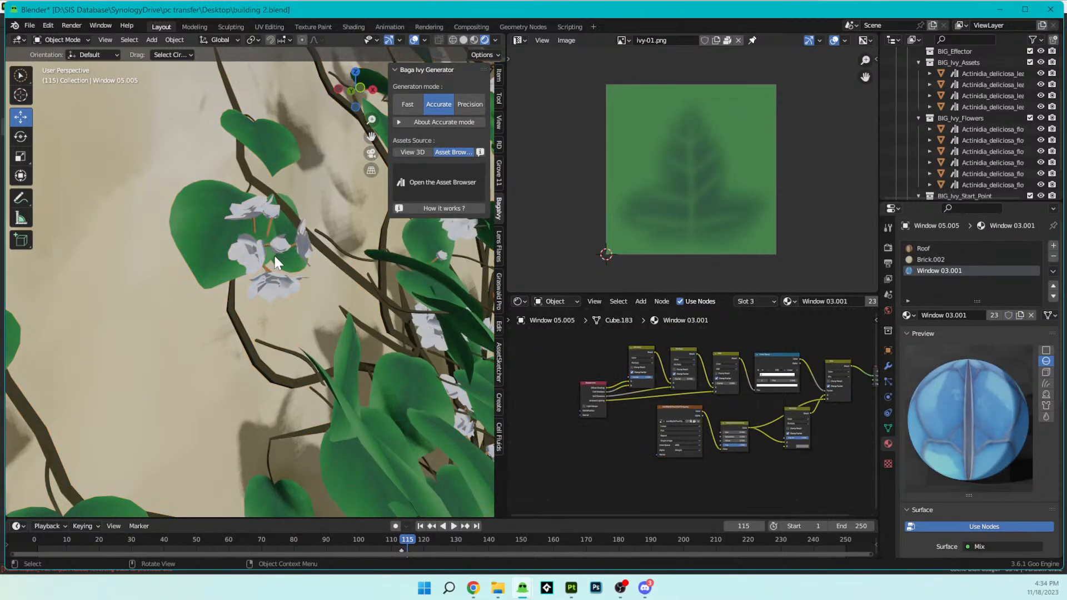
pyautogui.scroll(2, 774, 451)
pyautogui.scroll(4, 775, 451)
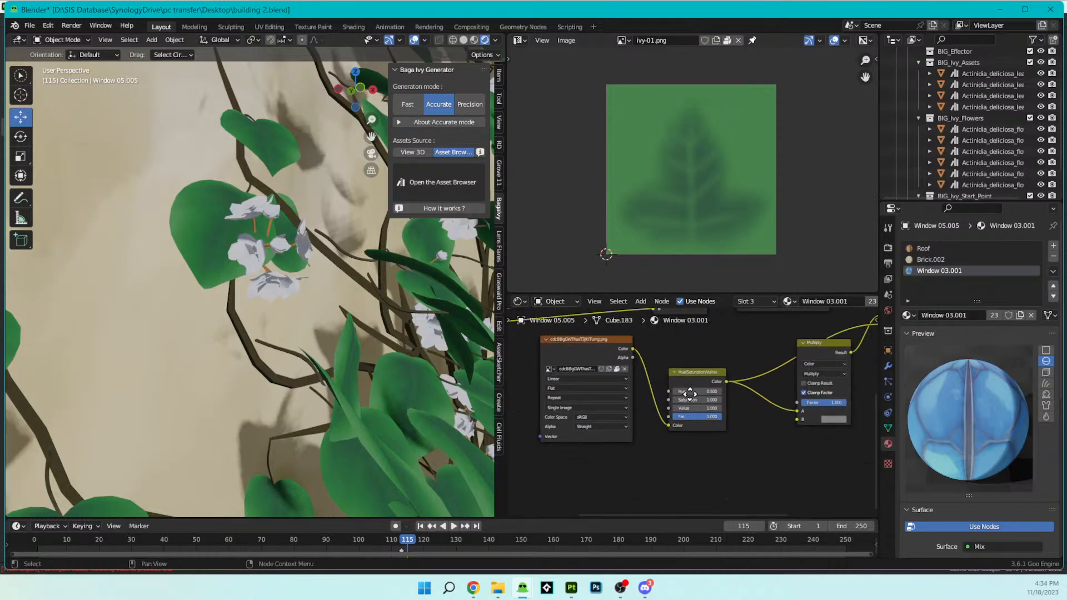
pyautogui.click(675, 373)
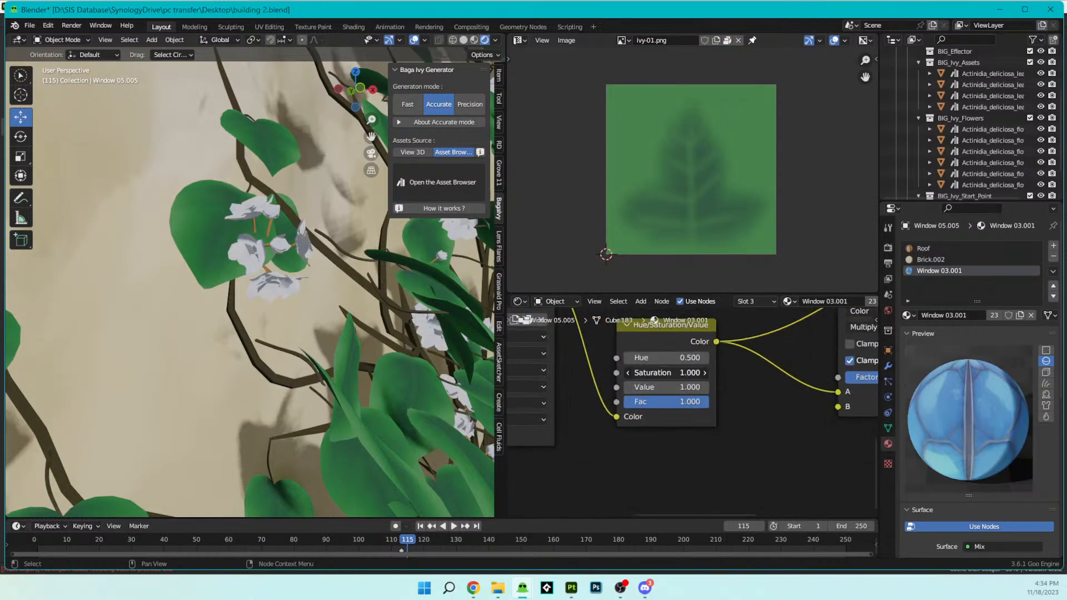
pyautogui.write('2')
pyautogui.press('Return')
pyautogui.moveTo(675, 372); pyautogui.dragTo(556, 373)
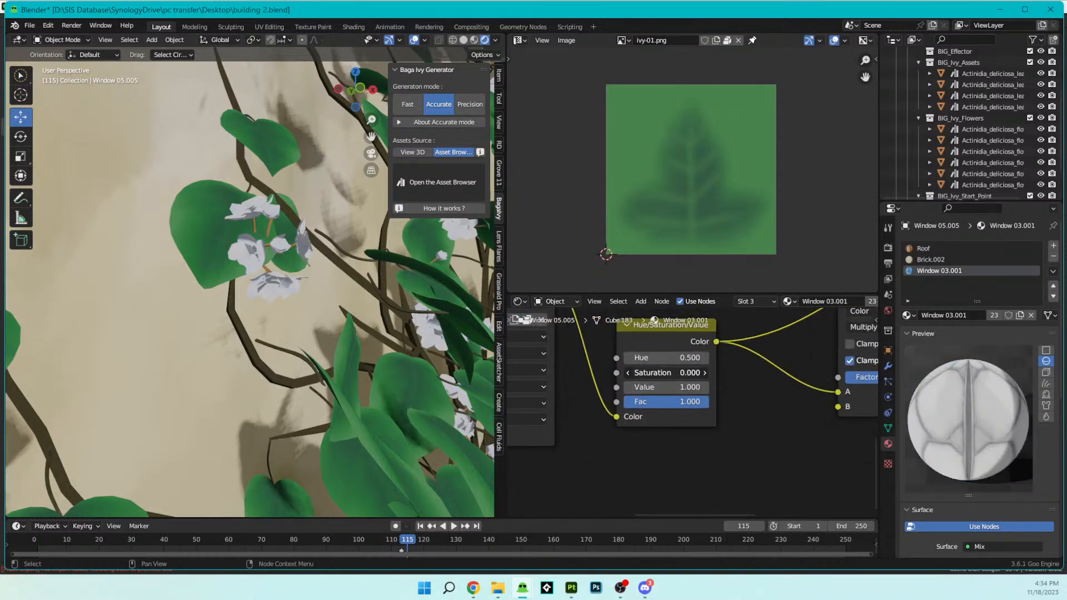
pyautogui.hotkey('ctrl', 'z')
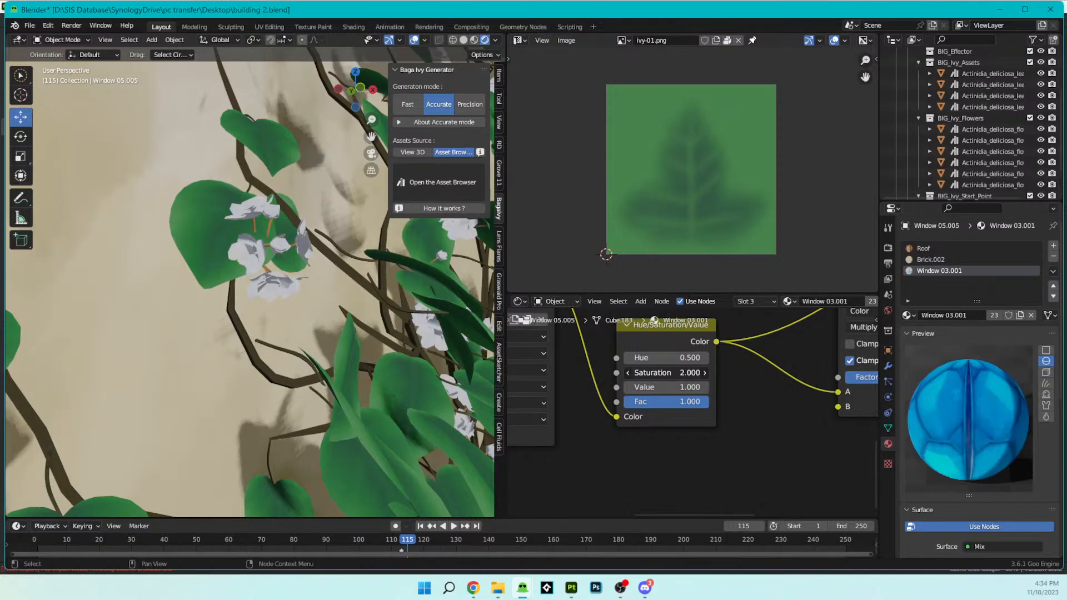
pyautogui.hotkey('ctrl', 'z')
# - Step back through the undo history until Actinidia_deliciosa_flower_003 with the Actinidia_Deliciosa_Flower material is active
pyautogui.scroll(-4, 632, 374)
pyautogui.moveTo(571, 367); pyautogui.dragTo(660, 406, button='middle')
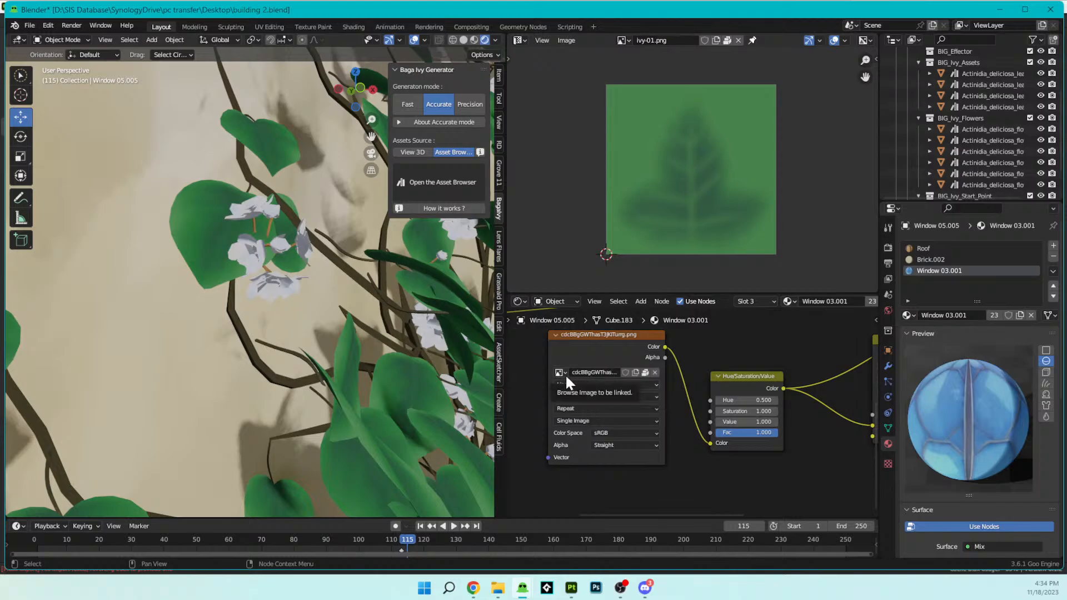
pyautogui.scroll(-5, 317, 276)
pyautogui.scroll(5, 316, 276)
pyautogui.click(317, 276)
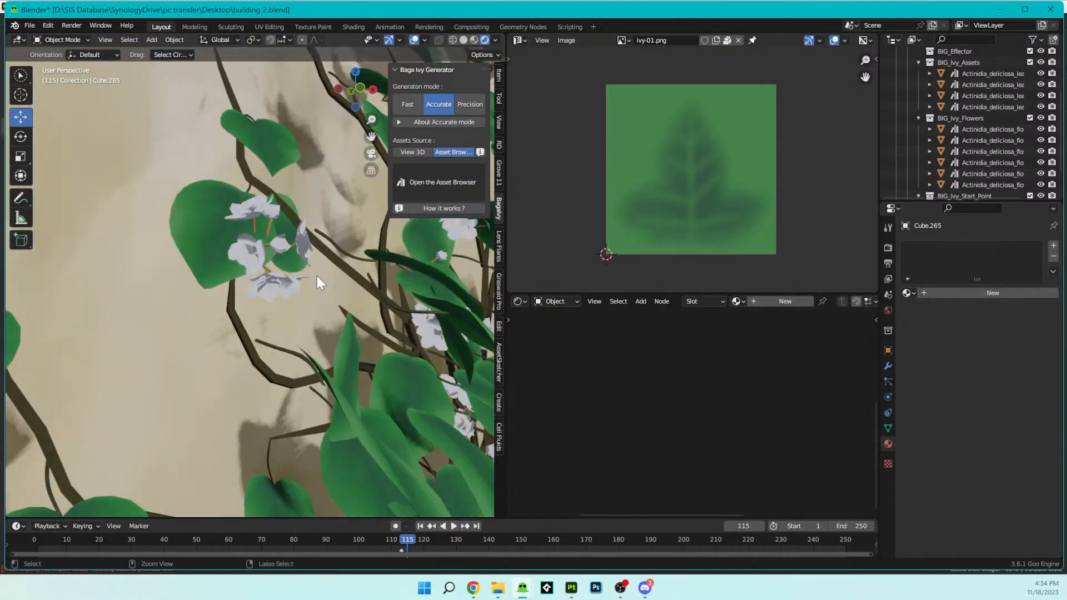
pyautogui.click(317, 276)
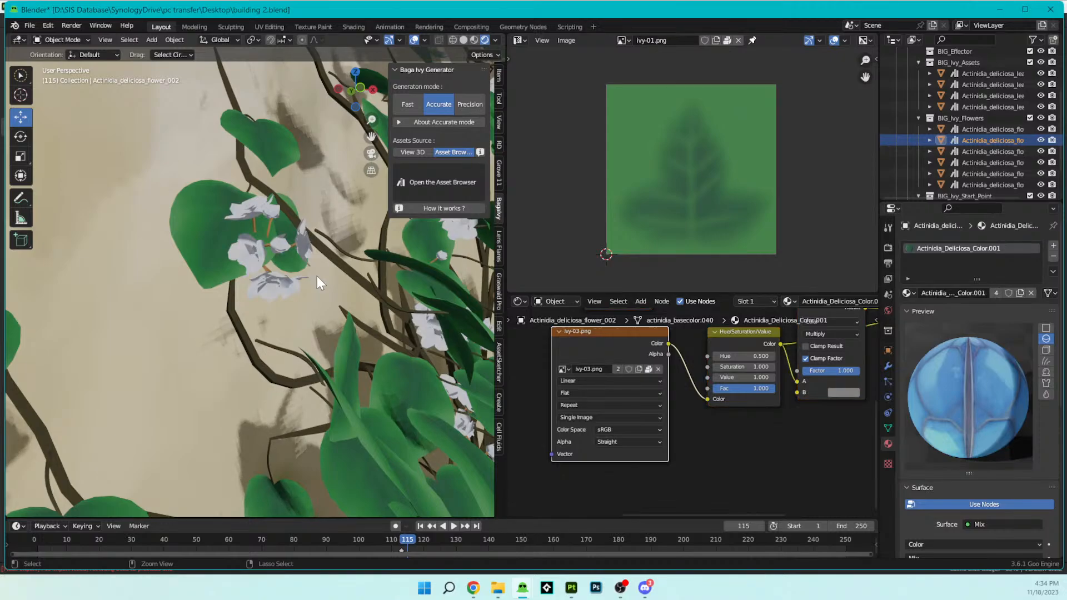
pyautogui.click(316, 275)
pyautogui.hotkey('ctrl', 'z')
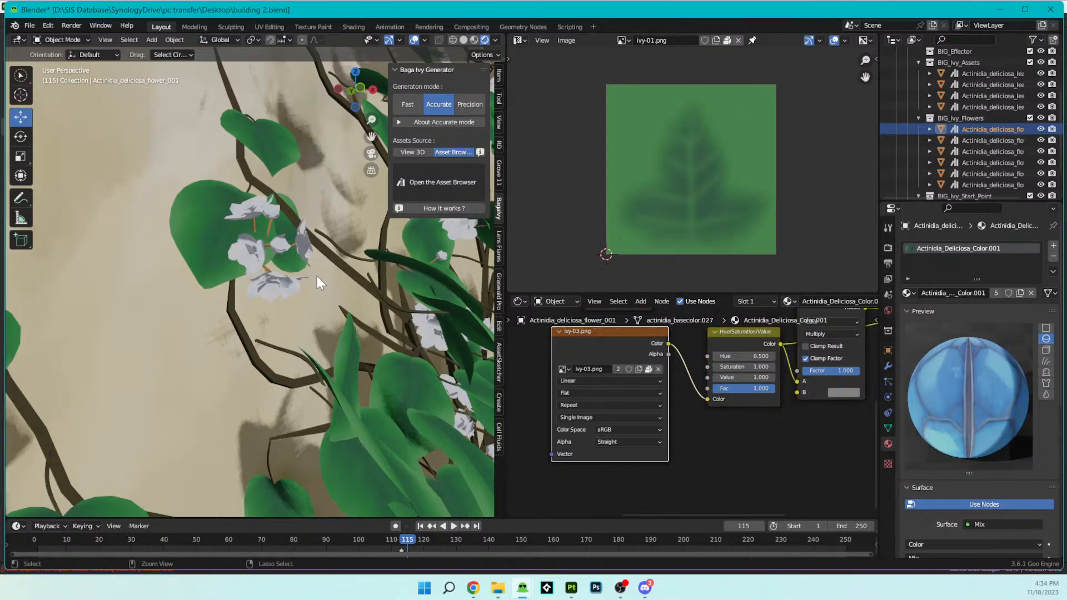
pyautogui.click(317, 283)
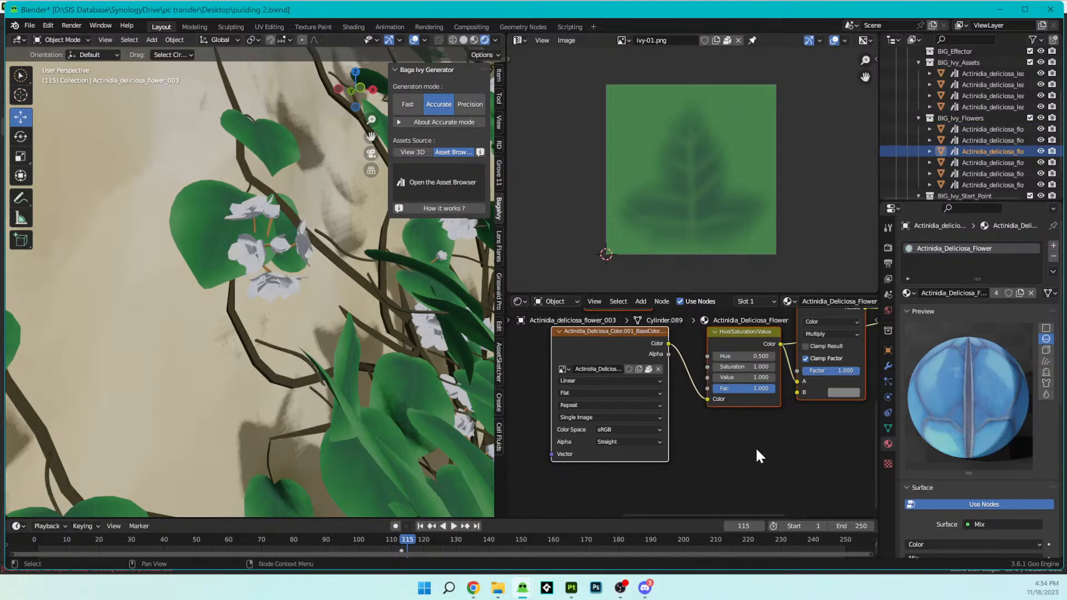
# - Set the saturation in the Actinidia_Deliciosa_Flower material's Hue/Saturation/Value node to 2
pyautogui.scroll(-12, 366, 341)
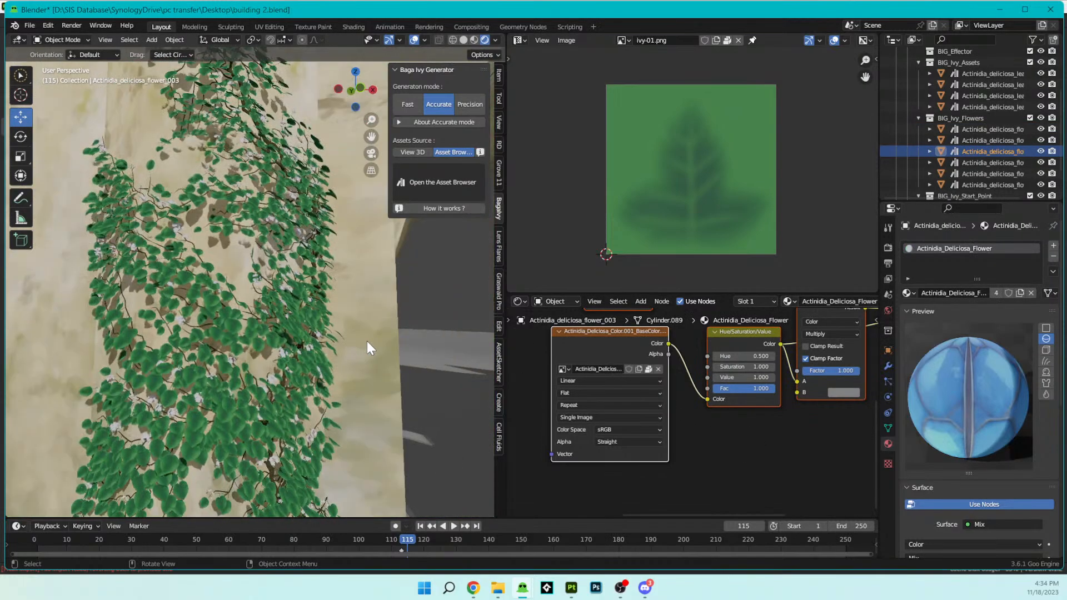
pyautogui.scroll(8, 367, 341)
pyautogui.scroll(8, 364, 340)
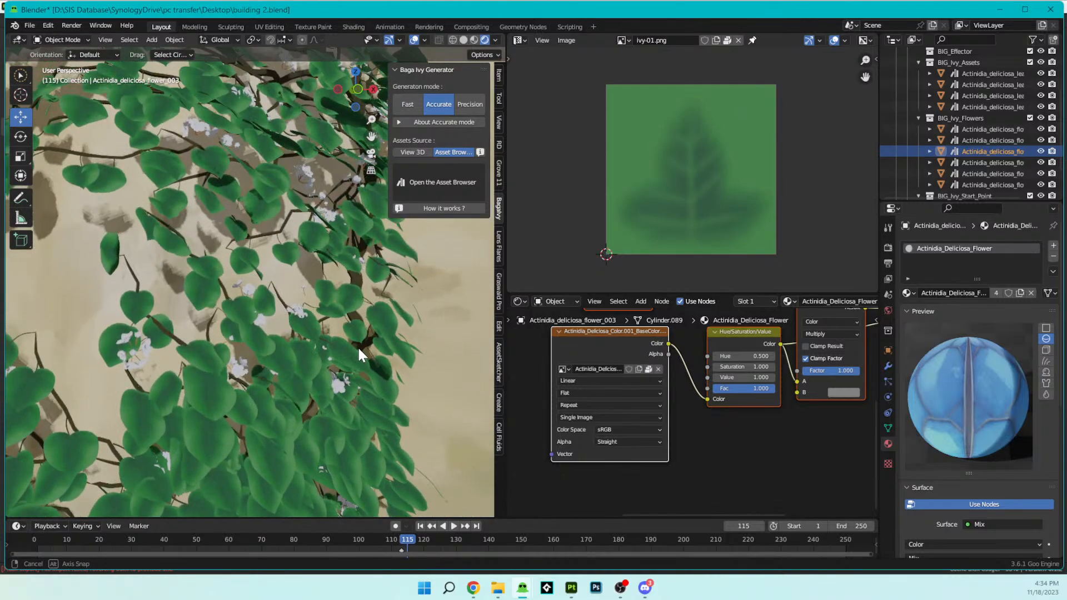
pyautogui.scroll(-1, 359, 349)
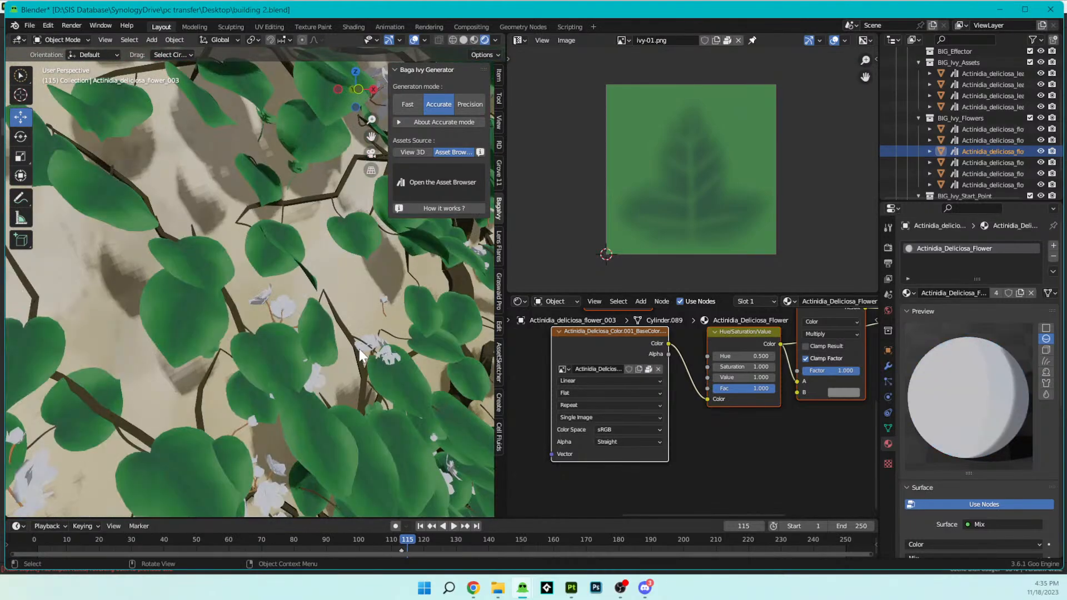
pyautogui.scroll(1, 359, 349)
pyautogui.scroll(-1, 359, 349)
pyautogui.scroll(3, 592, 361)
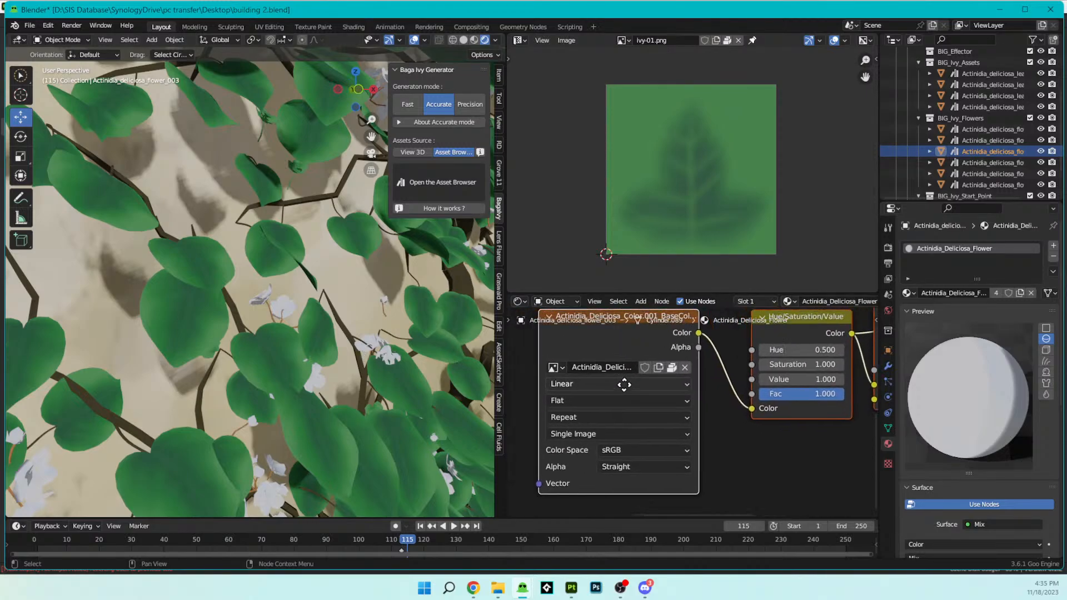
pyautogui.click(570, 379)
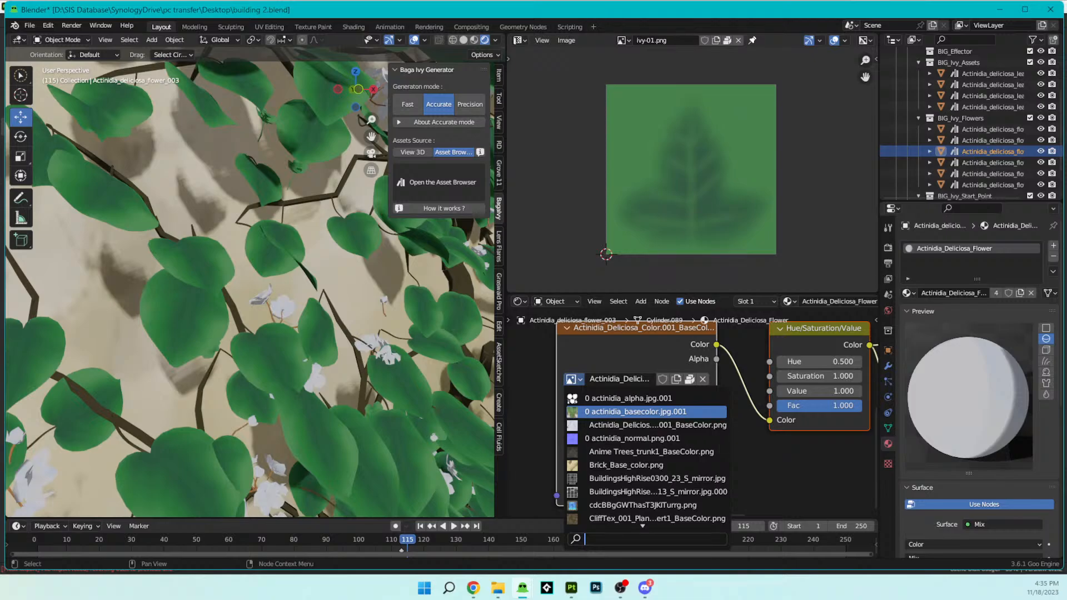
pyautogui.click(534, 396)
pyautogui.scroll(-2, 809, 411)
pyautogui.moveTo(809, 411); pyautogui.dragTo(717, 438, button='middle')
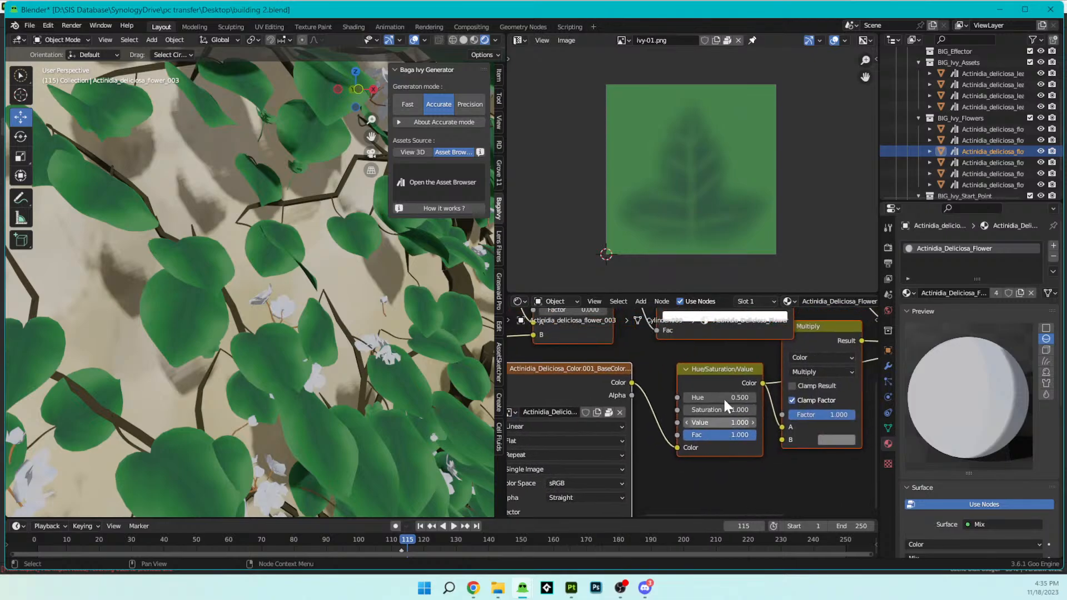
pyautogui.moveTo(725, 410); pyautogui.dragTo(745, 410)
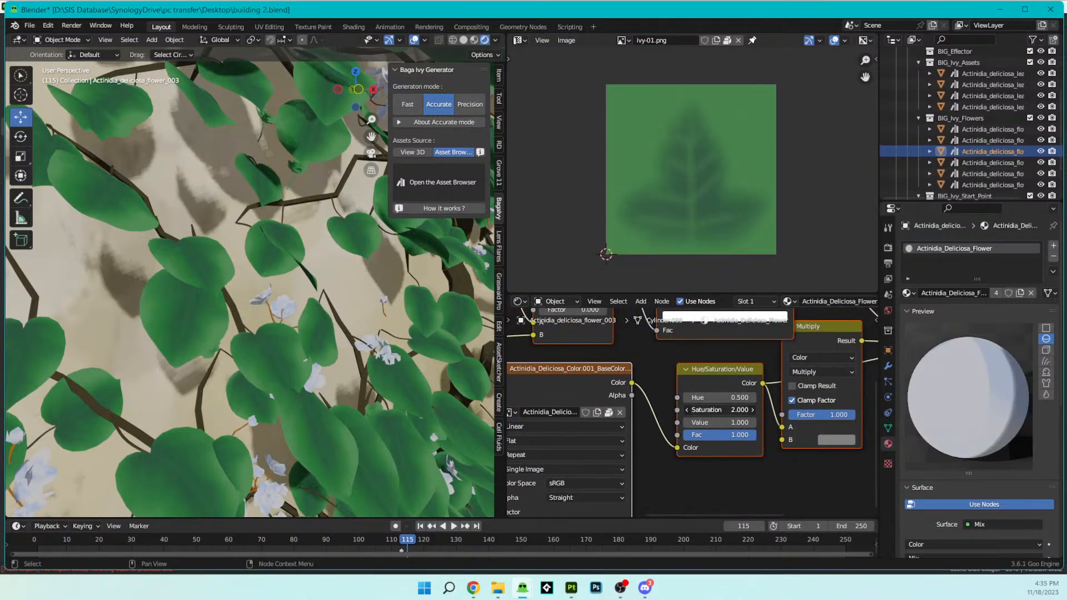
# - Inspect the recoloured flowers up close and from afar, widening the 3D viewport for a larger view of the ivy
pyautogui.scroll(6, 227, 335)
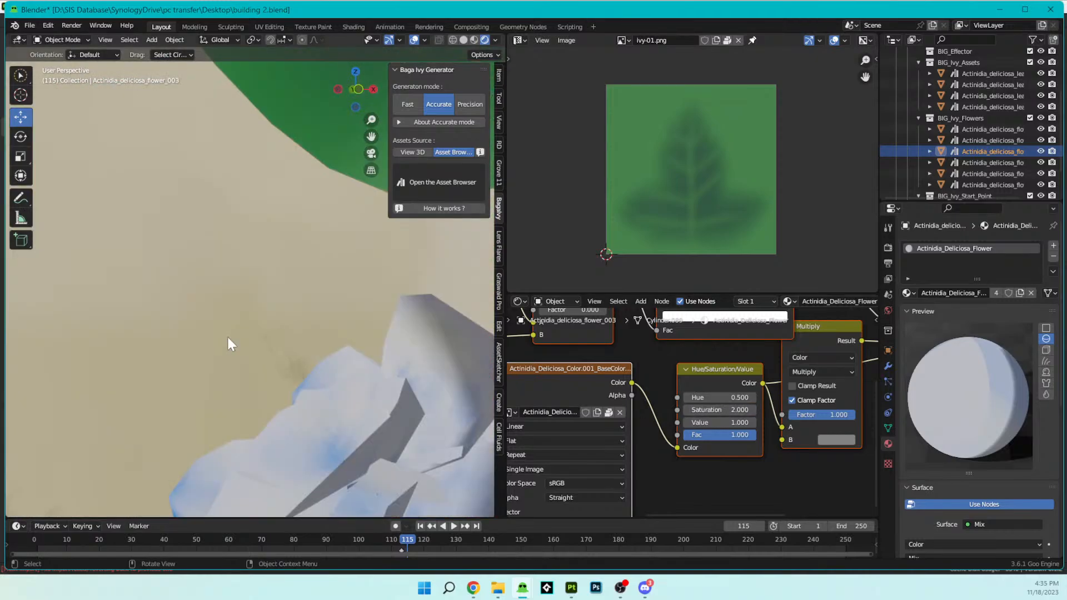
pyautogui.scroll(-5, 228, 338)
pyautogui.scroll(4, 278, 350)
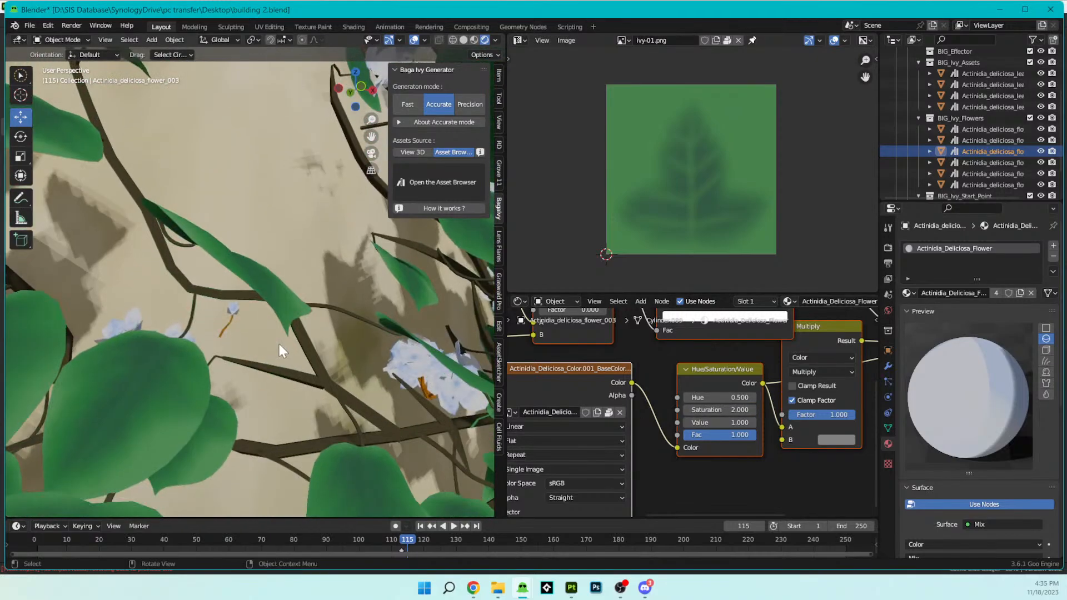
pyautogui.scroll(-7, 279, 344)
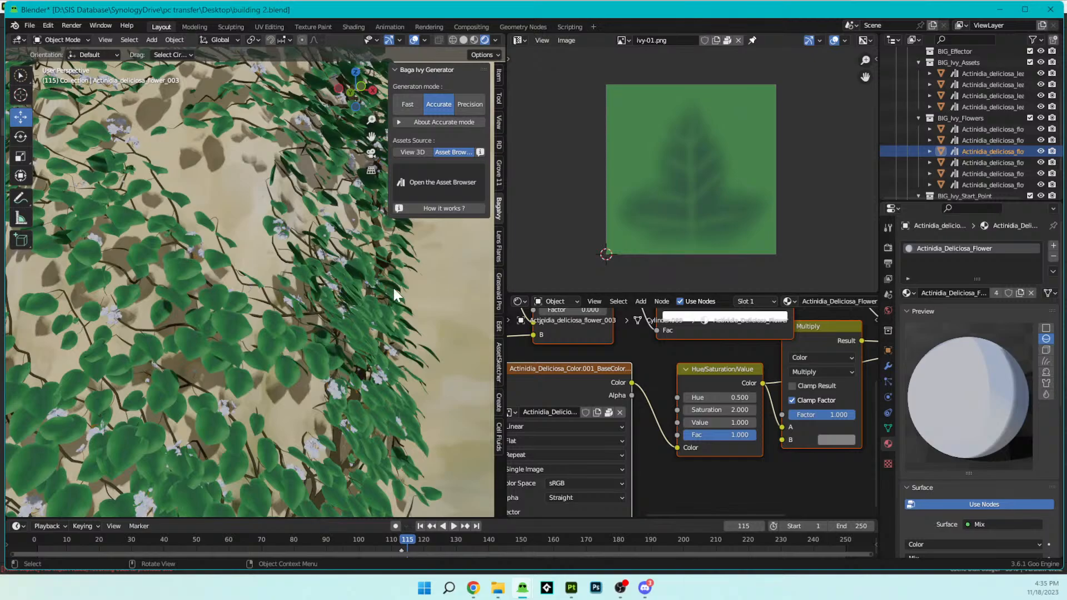
pyautogui.moveTo(506, 303); pyautogui.dragTo(836, 321)
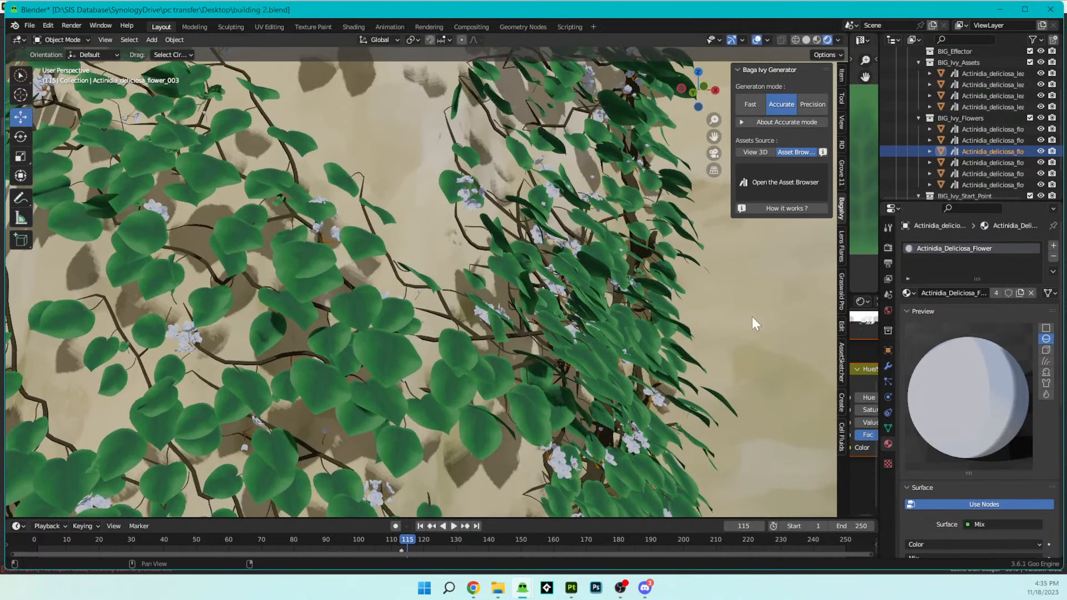
pyautogui.scroll(-6, 554, 335)
pyautogui.scroll(3, 571, 346)
pyautogui.moveTo(473, 446); pyautogui.dragTo(490, 426, button='middle')
# - Select the archway wall Plane.032 and read the ivy generator's Accurate mode description, keeping the Asset Browser as assets source
pyautogui.click(429, 294)
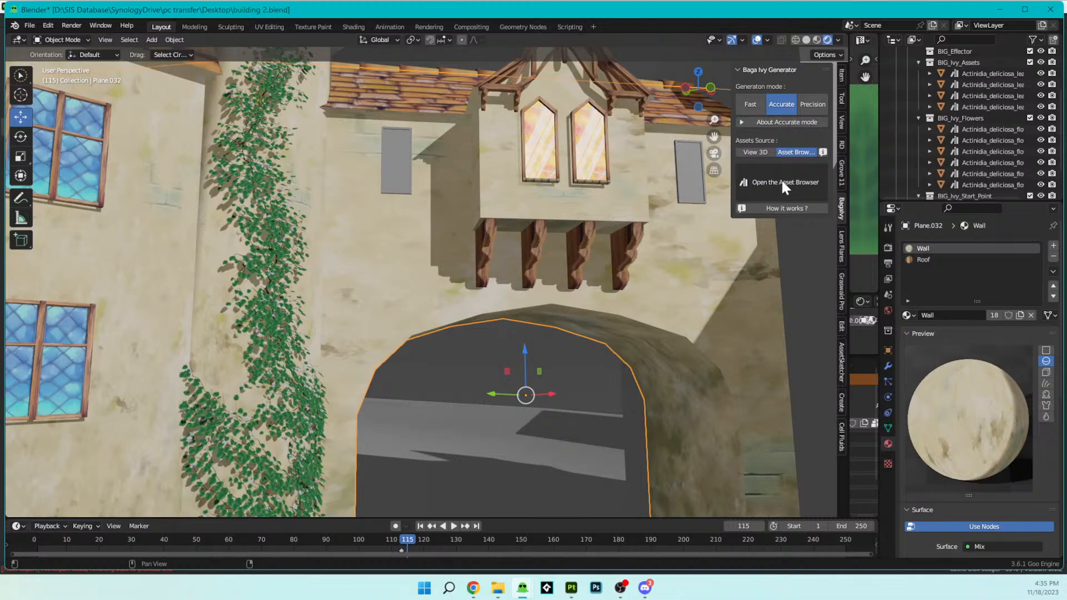
pyautogui.click(754, 152)
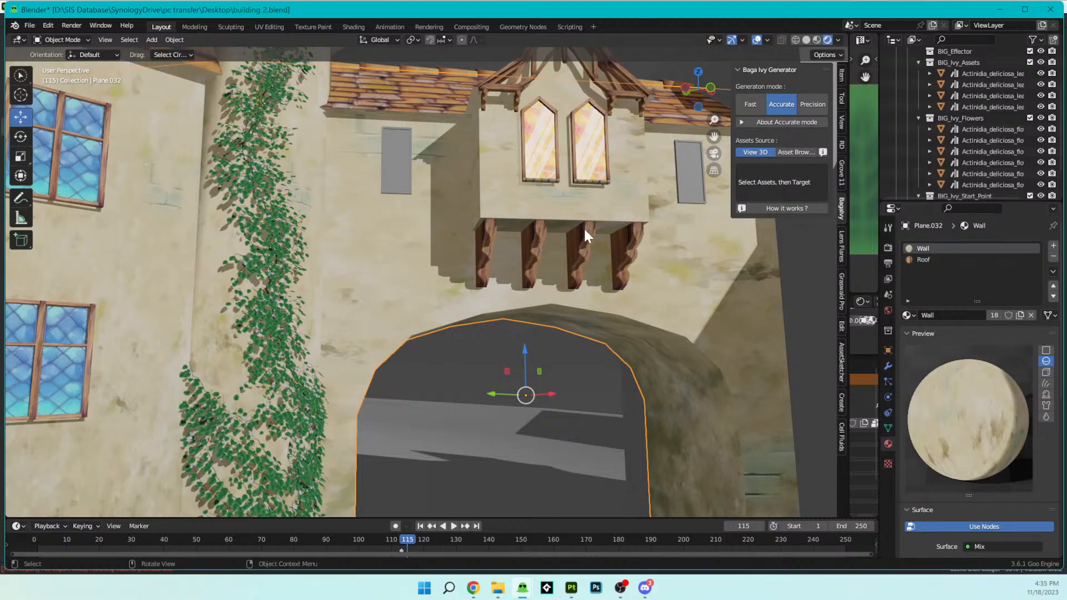
pyautogui.click(798, 153)
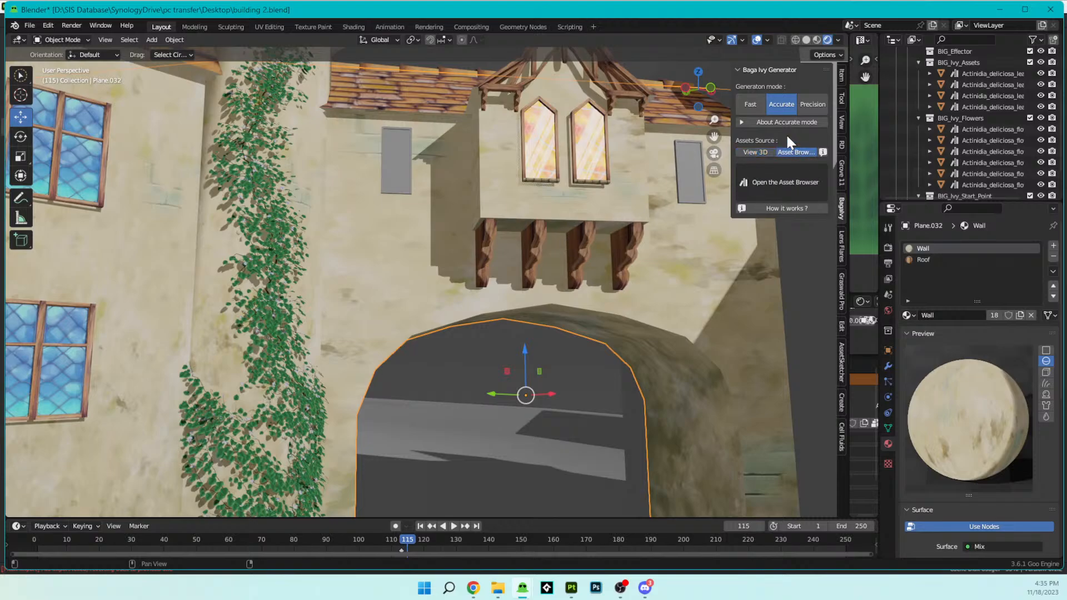
pyautogui.click(789, 122)
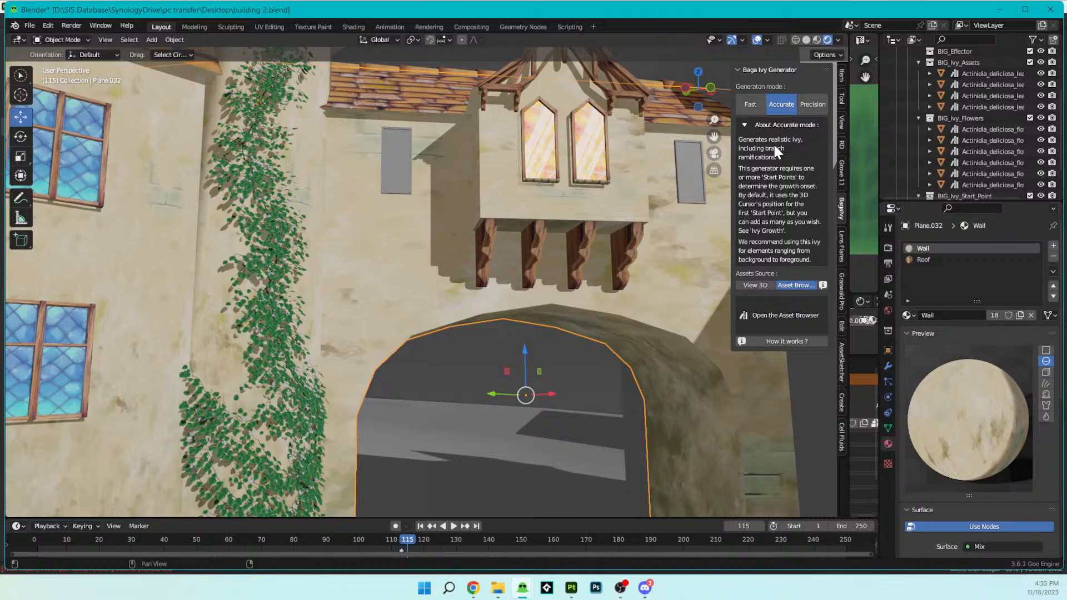
pyautogui.click(755, 123)
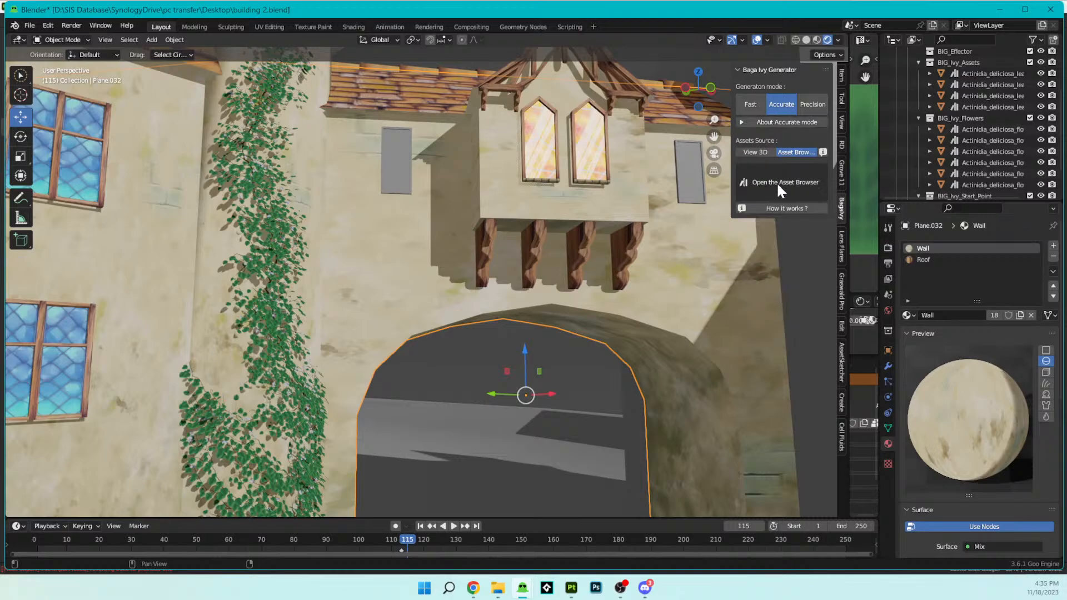
pyautogui.click(796, 154)
# - Narrow the 3D viewport, turn the image editor into an Asset Browser and select the first Actinidia deliciosa preset of the BagaIvy library
pyautogui.moveTo(849, 159); pyautogui.dragTo(625, 219)
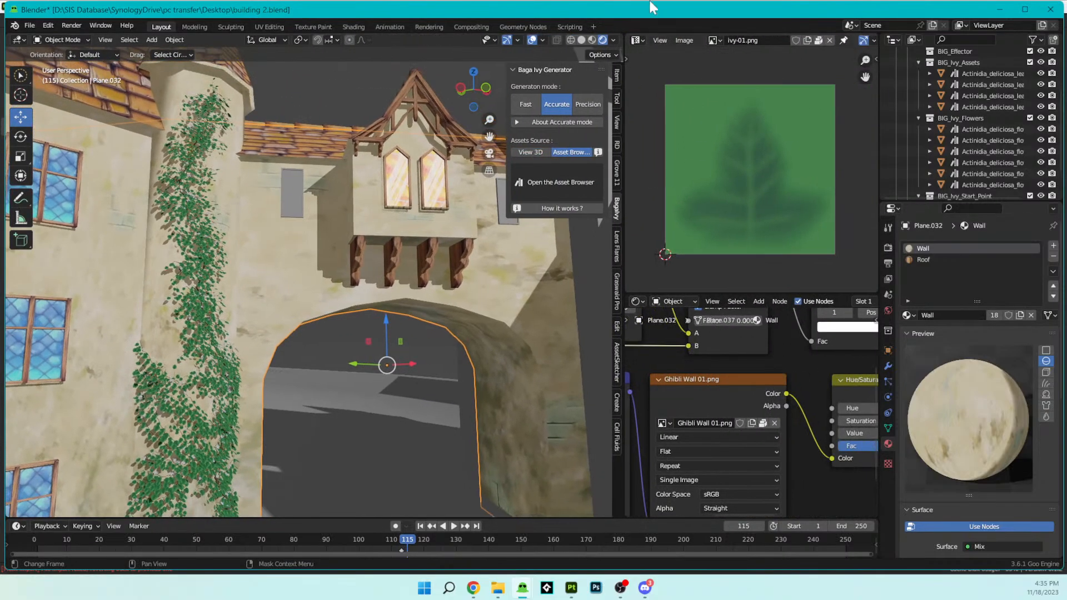
pyautogui.scroll(-5, 301, 245)
pyautogui.moveTo(301, 245); pyautogui.dragTo(370, 235, button='middle')
pyautogui.scroll(6, 298, 257)
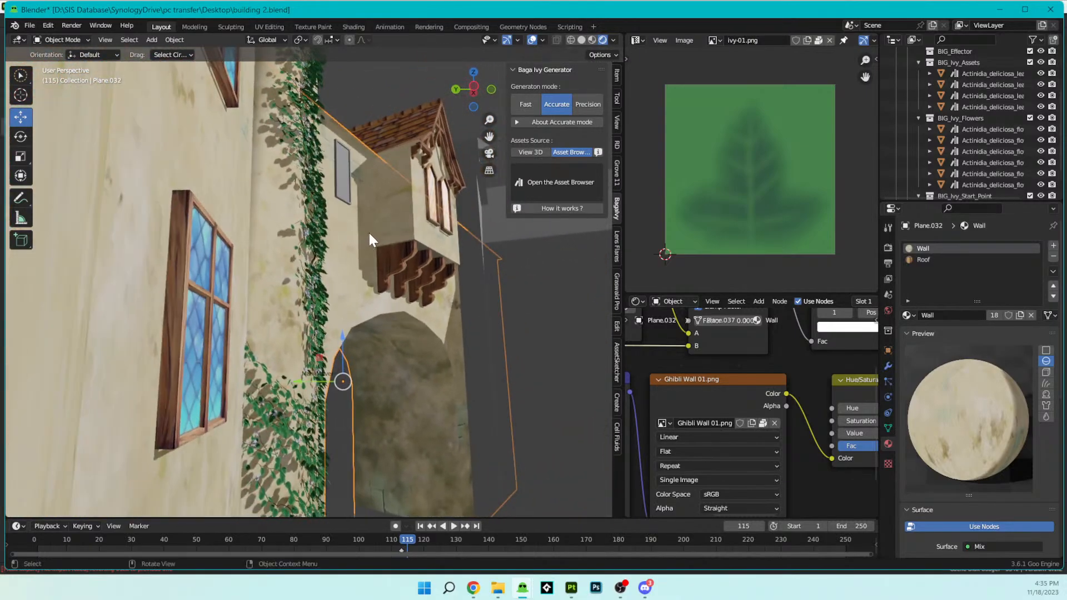
pyautogui.moveTo(358, 299); pyautogui.dragTo(412, 147, button='middle')
pyautogui.moveTo(445, 241); pyautogui.dragTo(357, 324, button='middle')
pyautogui.scroll(-10, 356, 322)
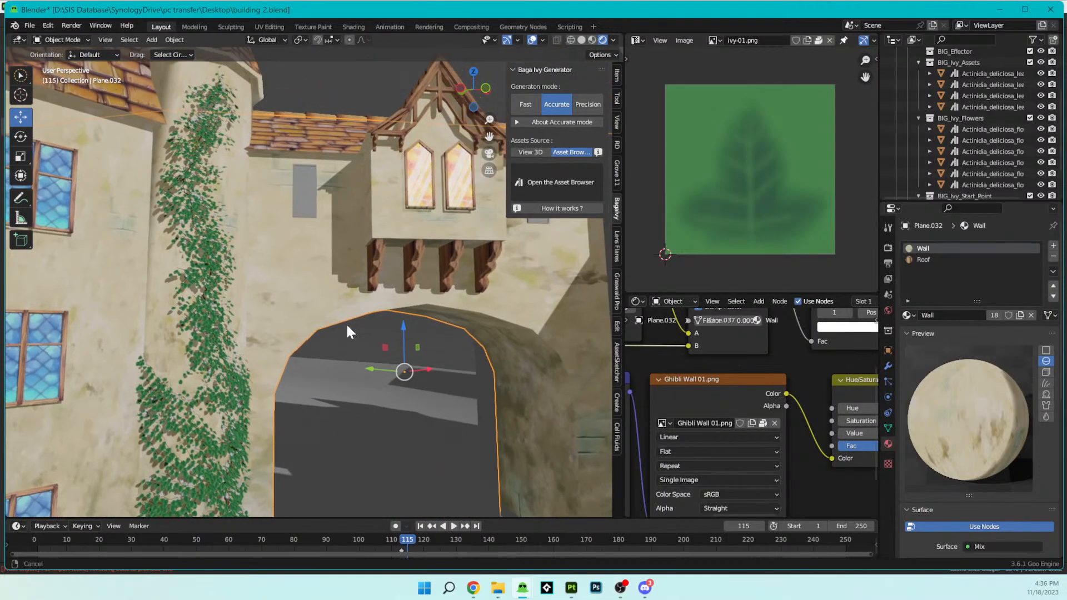
pyautogui.scroll(5, 438, 298)
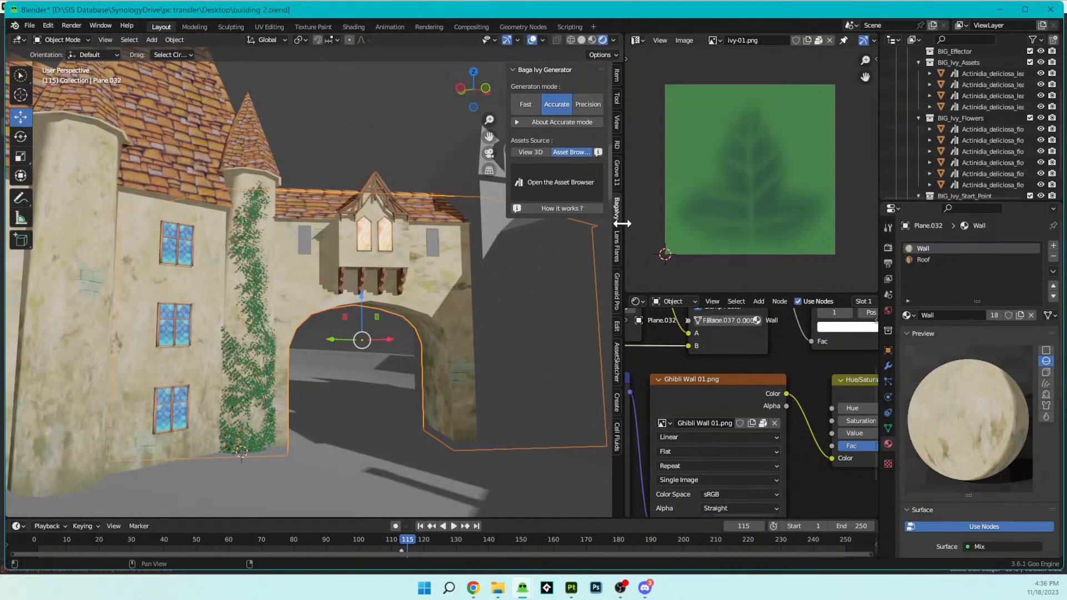
pyautogui.click(637, 40)
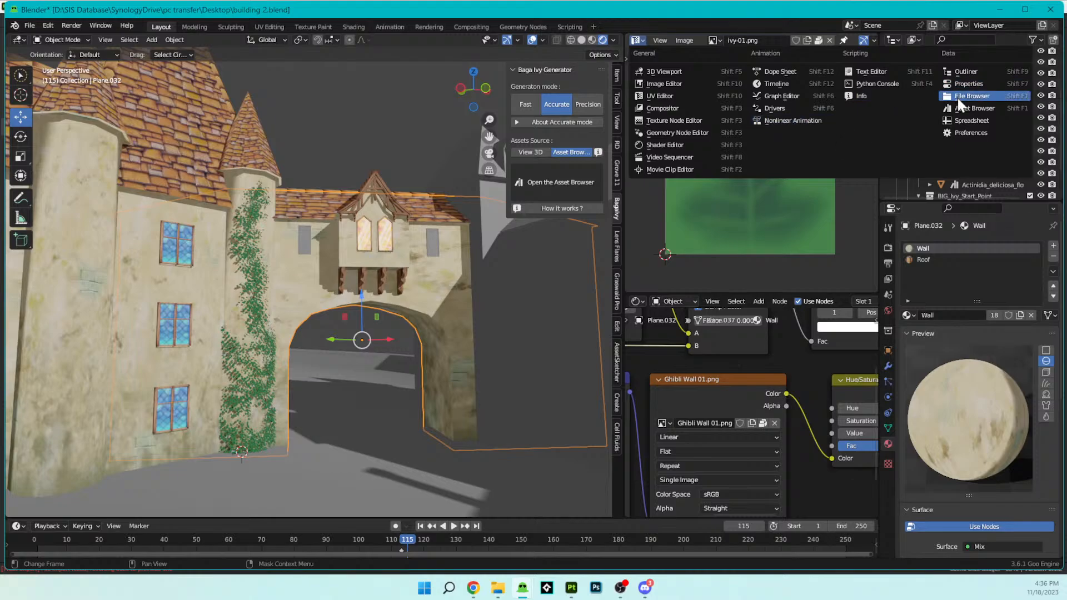
pyautogui.click(957, 106)
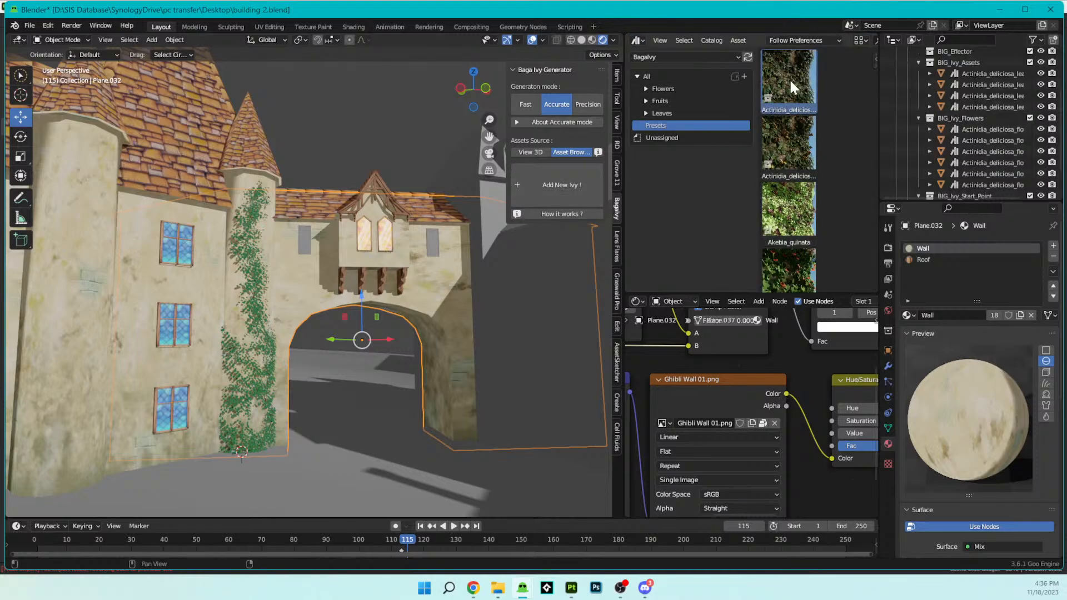
pyautogui.moveTo(789, 78); pyautogui.dragTo(826, 81)
pyautogui.scroll(4, 939, 75)
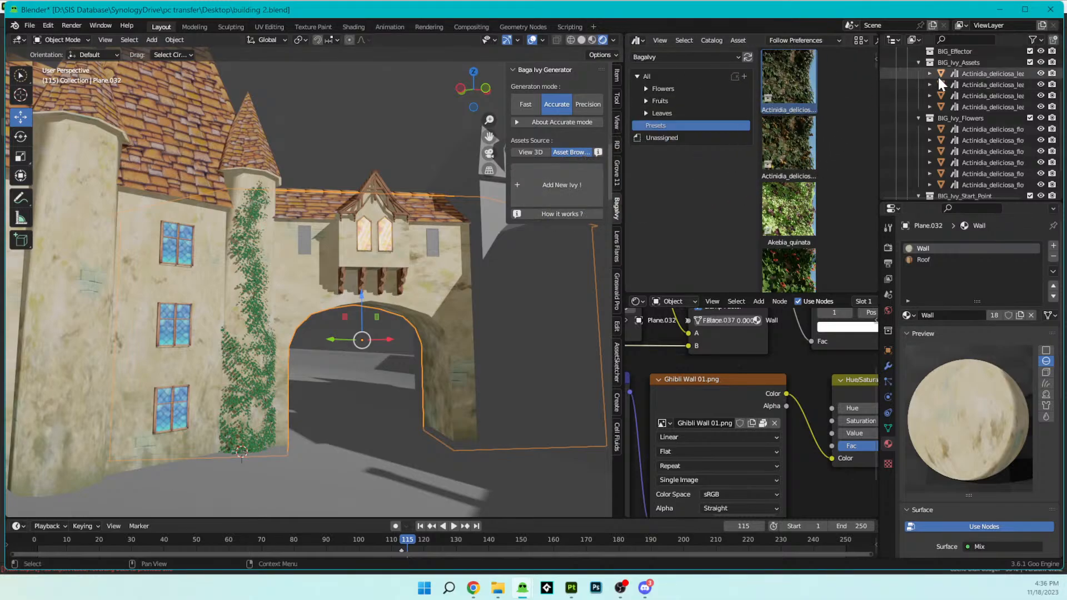
# - Try to supply the Baga Ivy Generator collection, its generated ivy and the Actinidia deliciosa preset as sources for a new ivy
pyautogui.click(941, 62)
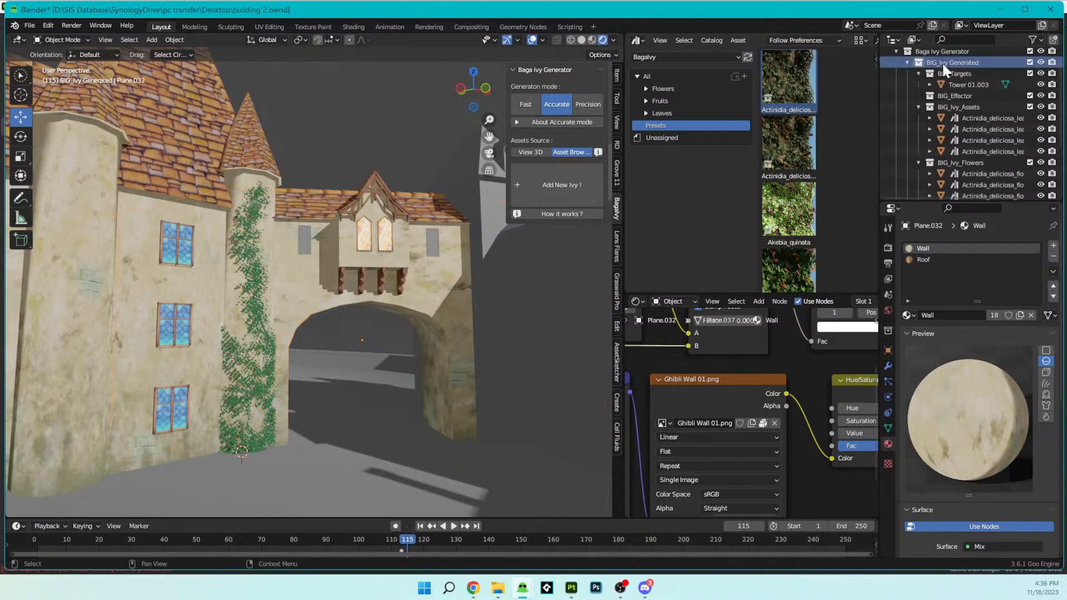
pyautogui.scroll(2, 940, 62)
pyautogui.click(935, 72)
pyautogui.moveTo(936, 76); pyautogui.dragTo(556, 194)
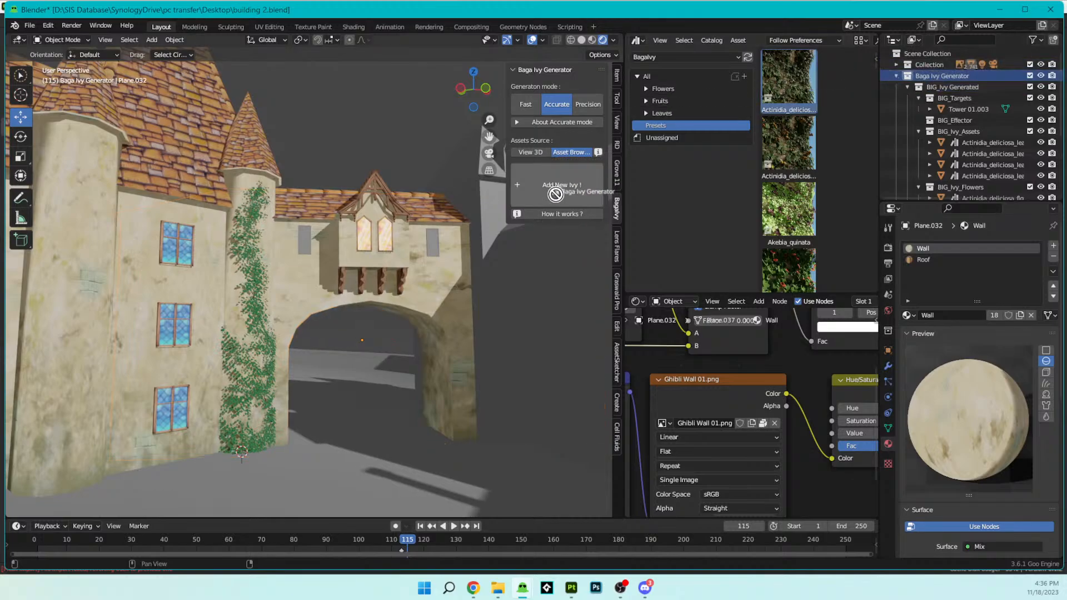
pyautogui.click(533, 152)
pyautogui.moveTo(972, 74); pyautogui.dragTo(554, 188)
pyautogui.click(565, 150)
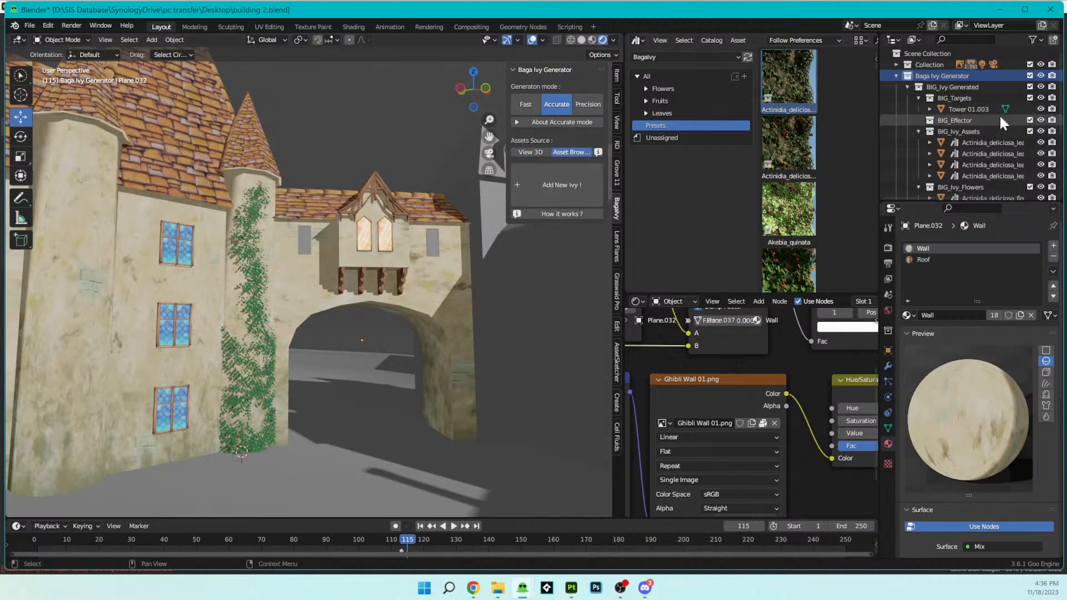
pyautogui.moveTo(951, 87); pyautogui.dragTo(560, 191)
pyautogui.click(946, 75)
pyautogui.moveTo(954, 75); pyautogui.dragTo(546, 177)
pyautogui.moveTo(784, 83); pyautogui.dragTo(567, 179)
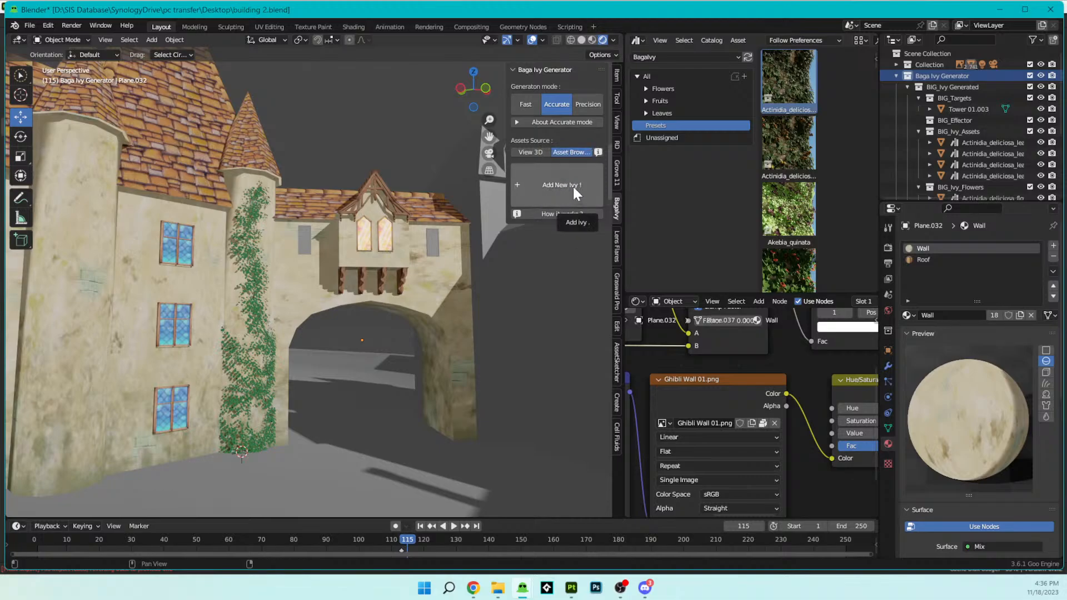
# - Try to add a new ivy in Accurate mode by drawing strands up the archway pillar and beneath the bay window
pyautogui.click(573, 184)
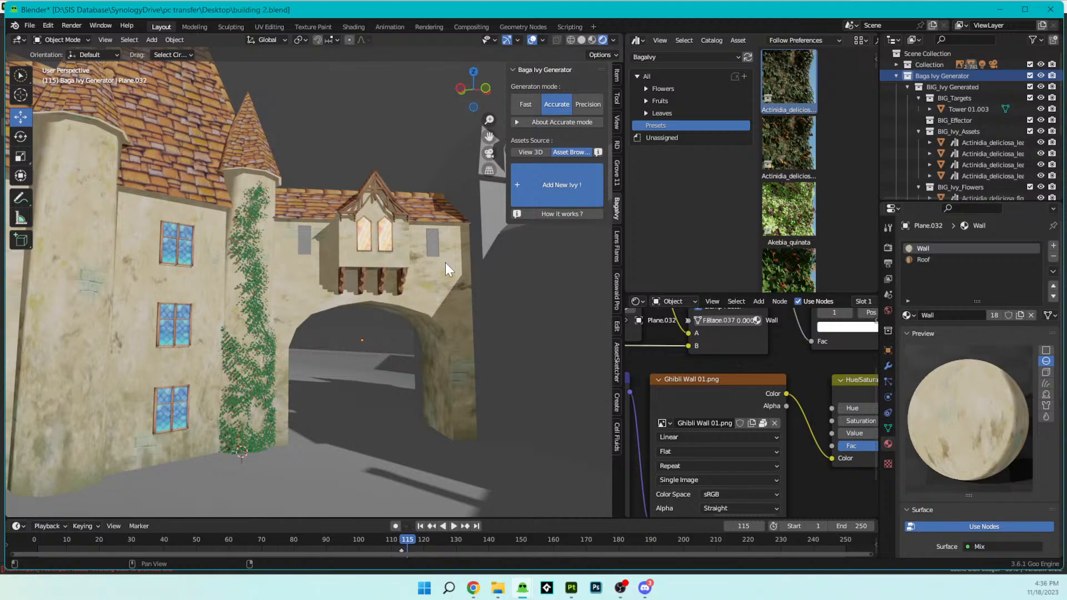
pyautogui.scroll(2, 330, 225)
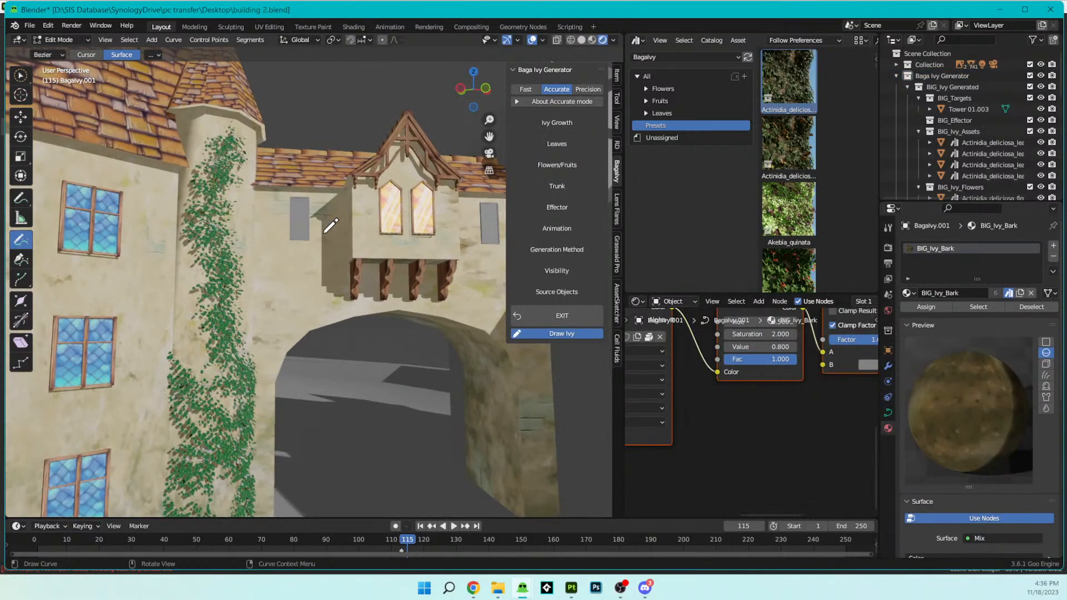
pyautogui.scroll(3, 331, 225)
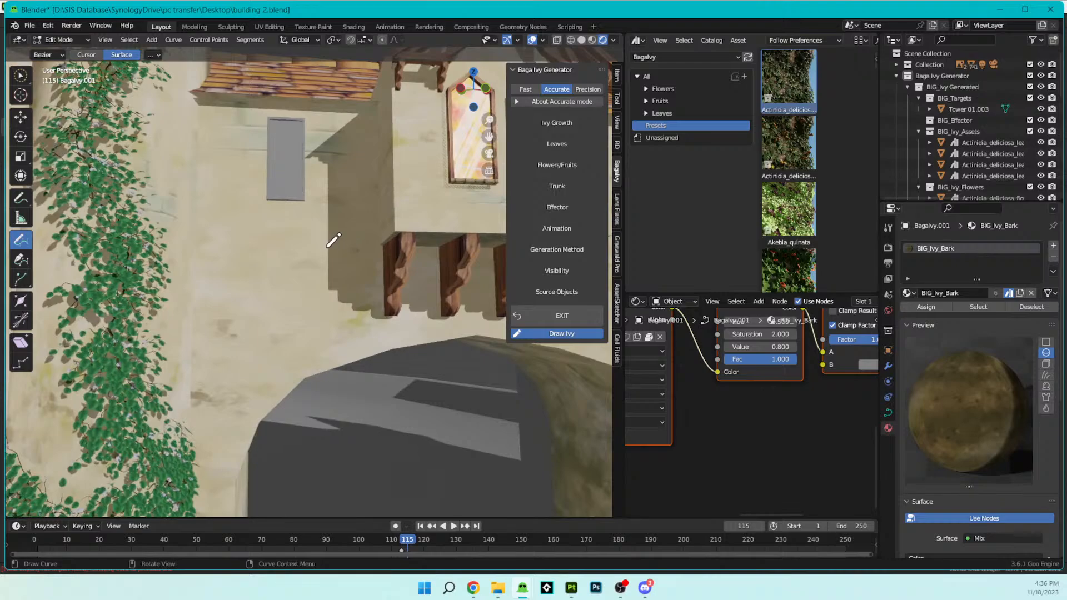
pyautogui.moveTo(297, 396)
pyautogui.keyDown('shift'); pyautogui.mouseDown(button='middle')
pyautogui.moveTo(383, 138)
pyautogui.moveTo(347, 183)
pyautogui.moveTo(350, 209)
pyautogui.moveTo(312, 215)
pyautogui.moveTo(322, 244)
pyautogui.mouseUp(button='middle'); pyautogui.keyUp('shift')
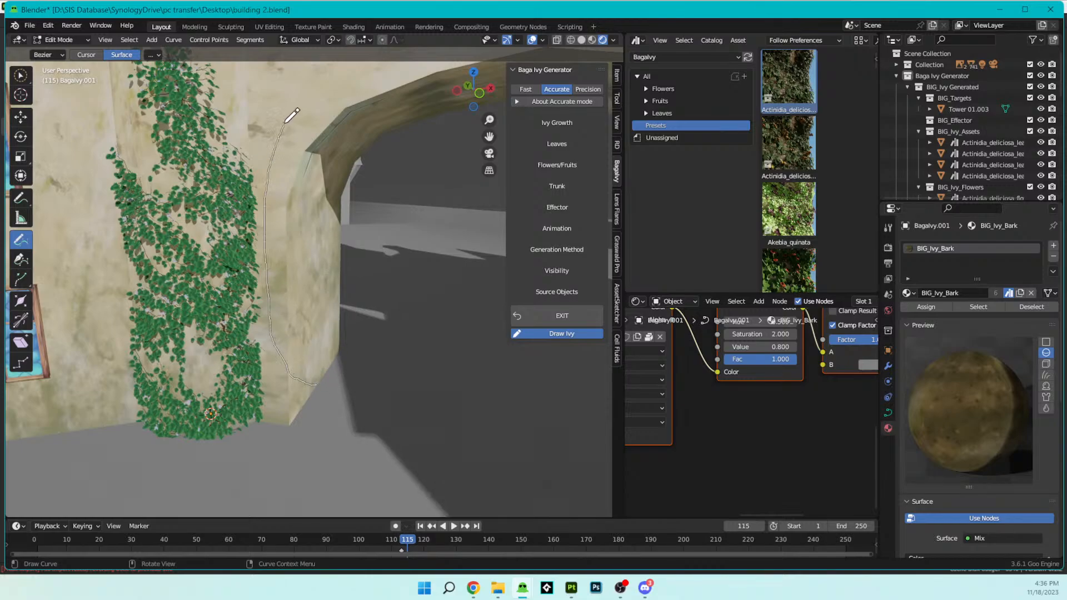
pyautogui.keyDown('shift'); pyautogui.moveTo(307, 103); pyautogui.dragTo(307, 105); pyautogui.keyUp('shift')
pyautogui.moveTo(350, 178)
pyautogui.mouseDown(button='middle')
pyautogui.moveTo(312, 167)
pyautogui.moveTo(345, 178)
pyautogui.moveTo(309, 264)
pyautogui.moveTo(301, 255)
pyautogui.mouseUp(button='middle')
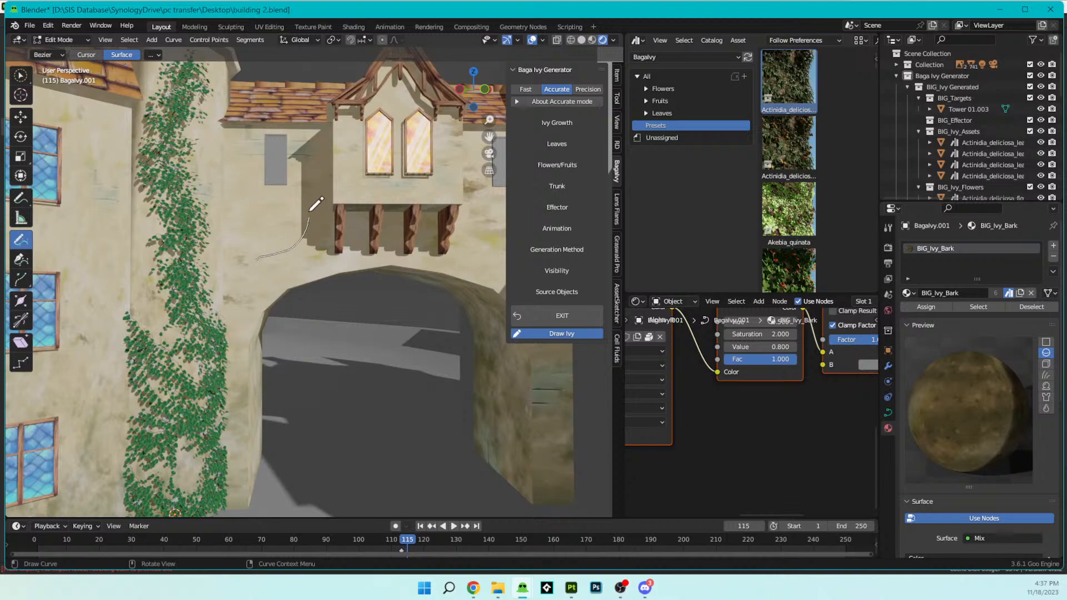
pyautogui.moveTo(310, 210); pyautogui.dragTo(311, 211)
pyautogui.moveTo(372, 305)
pyautogui.mouseDown(button='middle')
pyautogui.moveTo(338, 303)
pyautogui.moveTo(274, 255)
pyautogui.moveTo(285, 291)
pyautogui.moveTo(340, 312)
pyautogui.moveTo(439, 303)
pyautogui.mouseUp(button='middle')
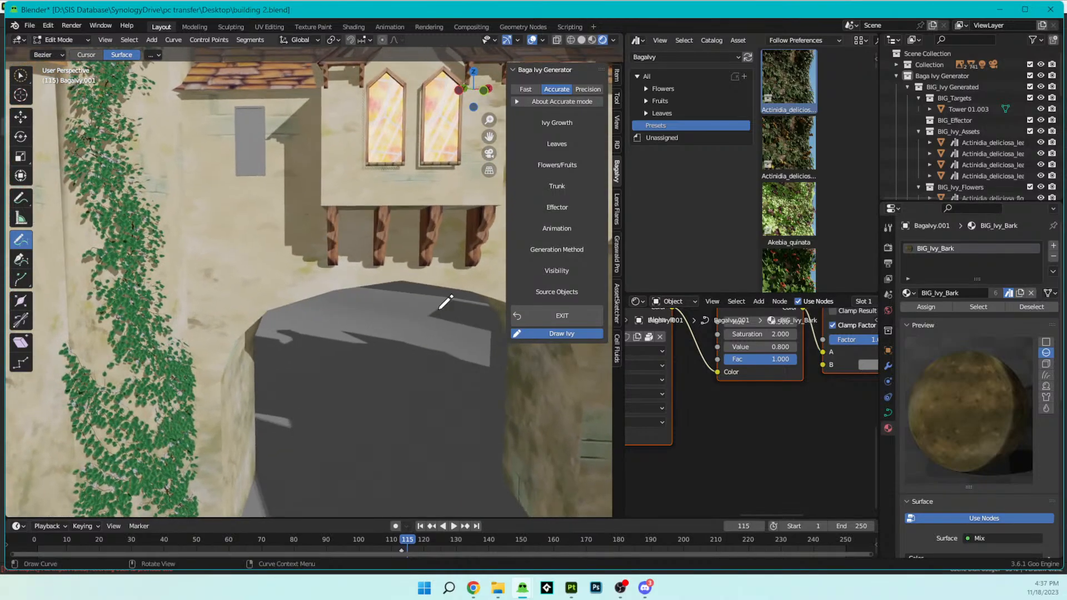
pyautogui.click(540, 315)
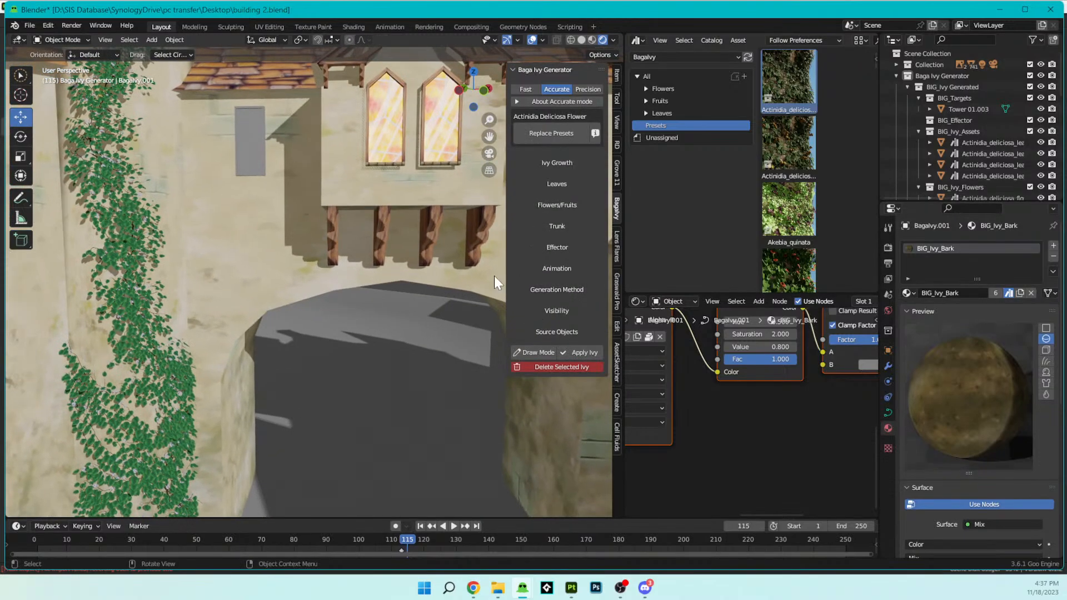
# - Add another ivy with the archway wall Plane.032 as target and undo the trial stroke above the arch
pyautogui.click(227, 265)
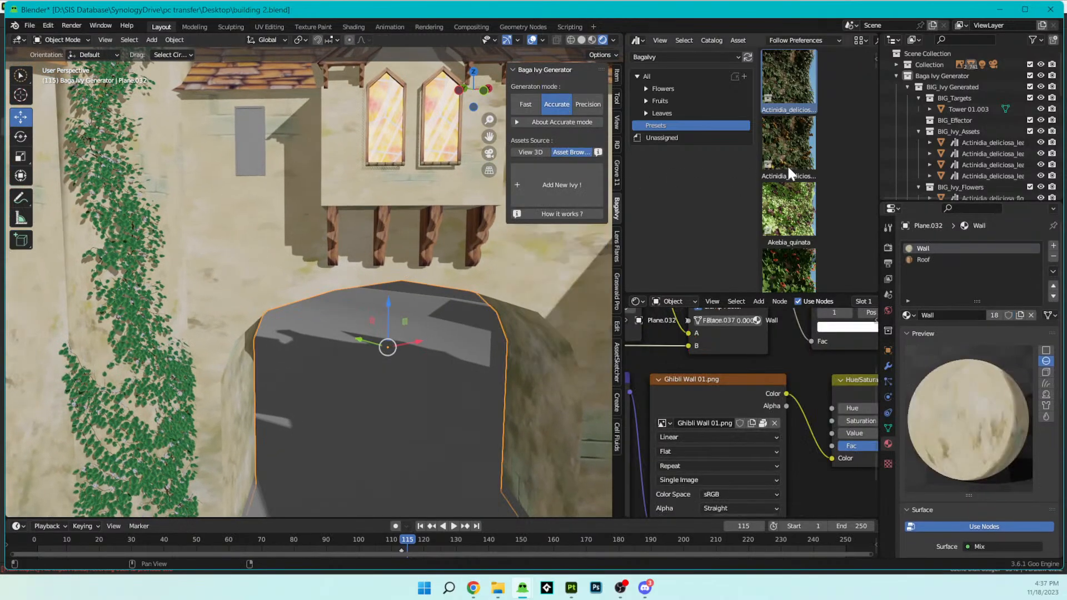
pyautogui.moveTo(813, 76); pyautogui.dragTo(571, 188)
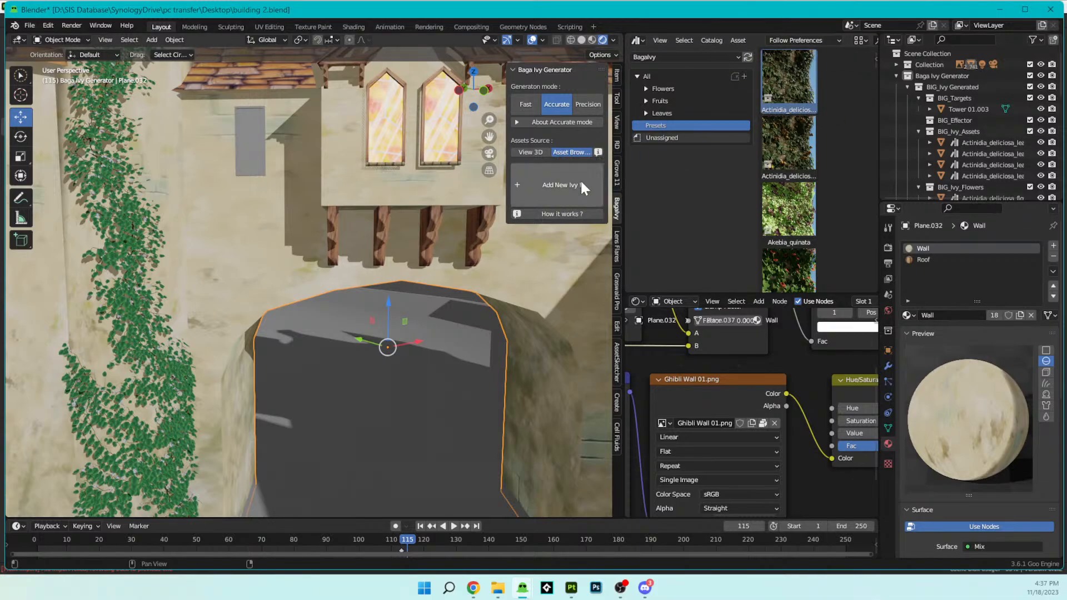
pyautogui.click(545, 191)
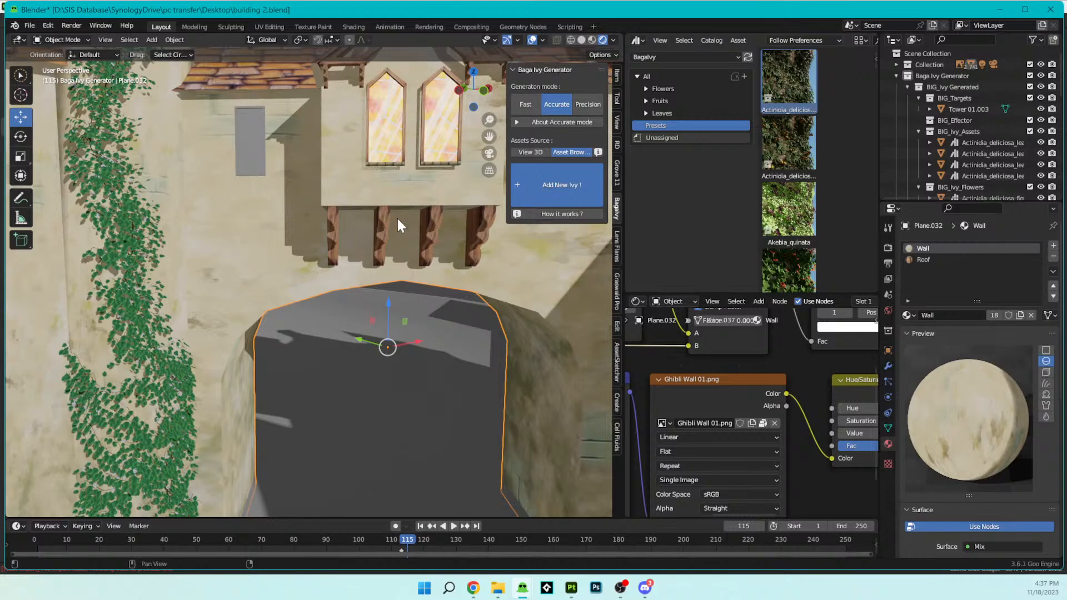
pyautogui.click(553, 182)
pyautogui.moveTo(267, 261)
pyautogui.mouseDown()
pyautogui.moveTo(330, 233)
pyautogui.moveTo(350, 258)
pyautogui.mouseUp()
pyautogui.scroll(3, 348, 287)
pyautogui.moveTo(342, 282)
pyautogui.mouseDown(button='middle')
pyautogui.moveTo(296, 237)
pyautogui.moveTo(381, 243)
pyautogui.moveTo(370, 251)
pyautogui.moveTo(401, 263)
pyautogui.moveTo(407, 222)
pyautogui.moveTo(406, 322)
pyautogui.moveTo(389, 258)
pyautogui.moveTo(376, 260)
pyautogui.mouseUp(button='middle')
pyautogui.scroll(-5, 371, 251)
pyautogui.hotkey('ctrl', 'z')
# - Try to draw an ivy strand from the wall above the arch up across the bay window, and leave draw mode
pyautogui.scroll(-5, 401, 265)
pyautogui.scroll(5, 370, 296)
pyautogui.moveTo(443, 289)
pyautogui.keyDown('shift'); pyautogui.mouseDown(button='middle')
pyautogui.moveTo(372, 279)
pyautogui.moveTo(328, 289)
pyautogui.mouseUp(button='middle'); pyautogui.keyUp('shift')
pyautogui.moveTo(249, 225); pyautogui.dragTo(376, 126)
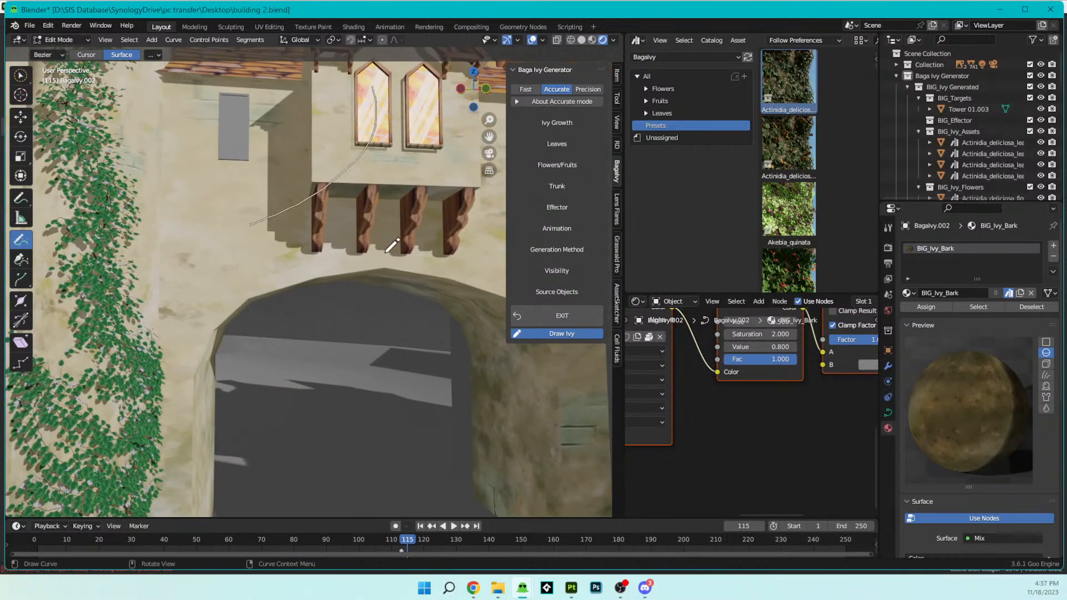
pyautogui.moveTo(392, 247)
pyautogui.mouseDown(button='middle')
pyautogui.moveTo(357, 234)
pyautogui.moveTo(369, 215)
pyautogui.moveTo(417, 242)
pyautogui.moveTo(350, 278)
pyautogui.moveTo(441, 258)
pyautogui.moveTo(436, 266)
pyautogui.mouseUp(button='middle')
pyautogui.press('Tab')
# - Try a vertical ivy strand on the windowed wall Cube.247 beside the tower ivy, and undo it
pyautogui.click(309, 278)
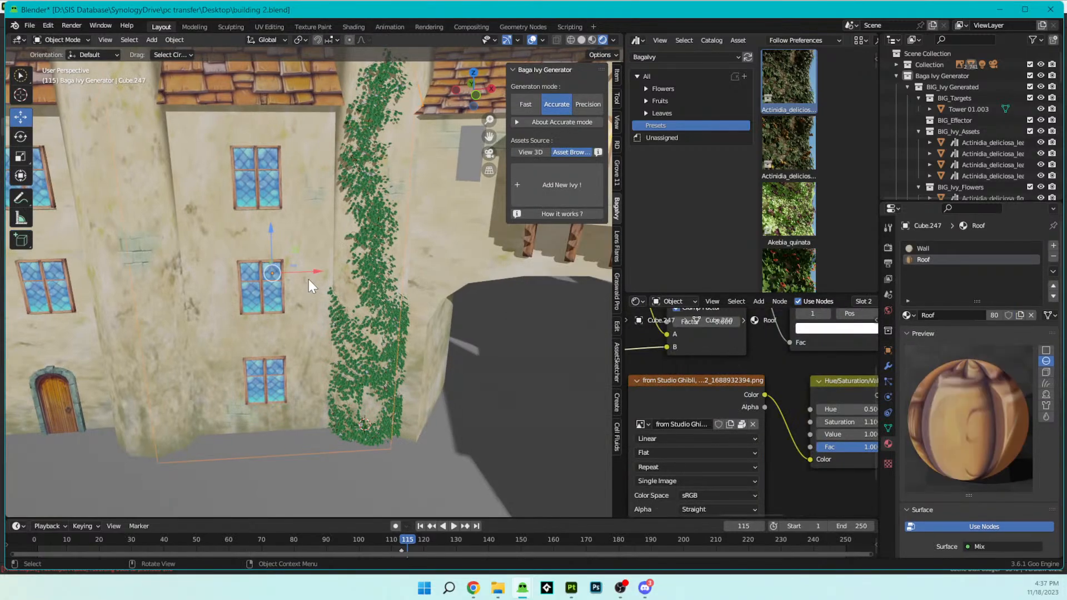
pyautogui.click(555, 181)
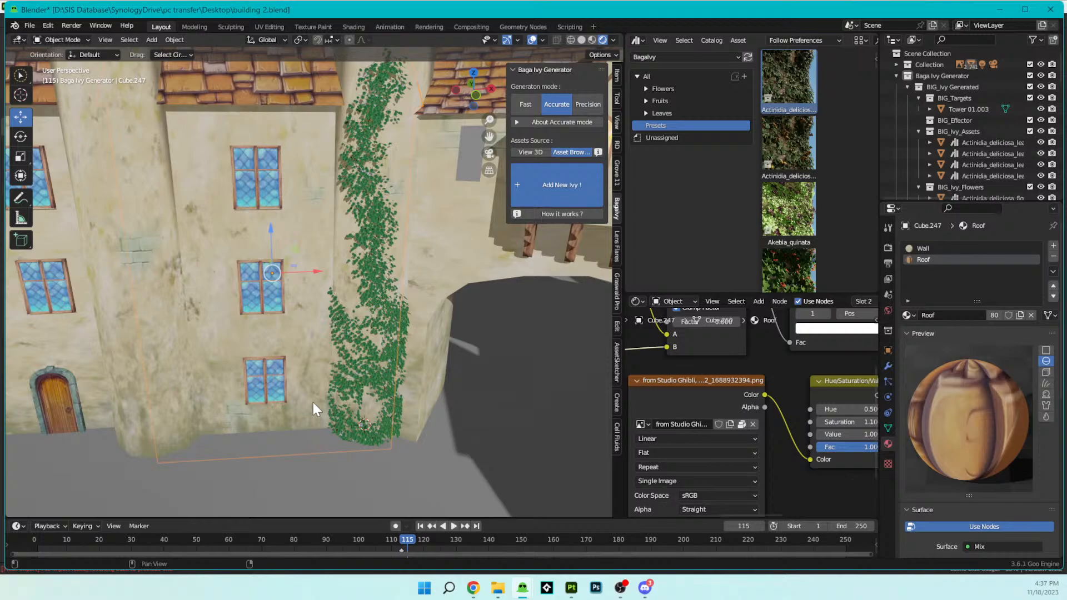
pyautogui.scroll(4, 312, 402)
pyautogui.moveTo(312, 404)
pyautogui.mouseDown(button='middle')
pyautogui.moveTo(323, 356)
pyautogui.moveTo(294, 417)
pyautogui.moveTo(329, 231)
pyautogui.moveTo(316, 370)
pyautogui.mouseUp(button='middle')
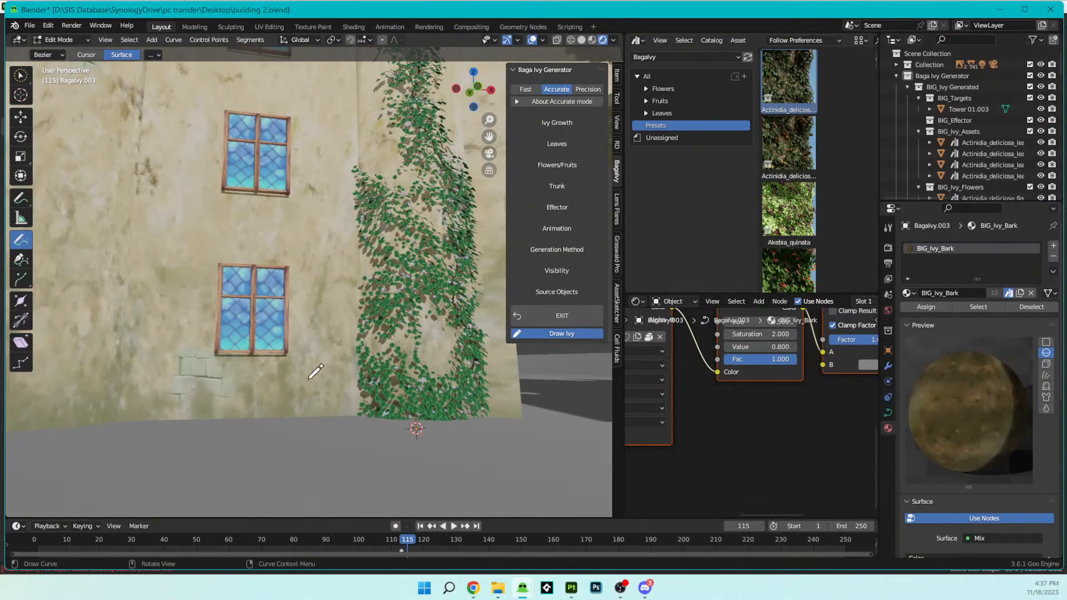
pyautogui.moveTo(305, 376); pyautogui.dragTo(306, 208)
pyautogui.scroll(7, 366, 347)
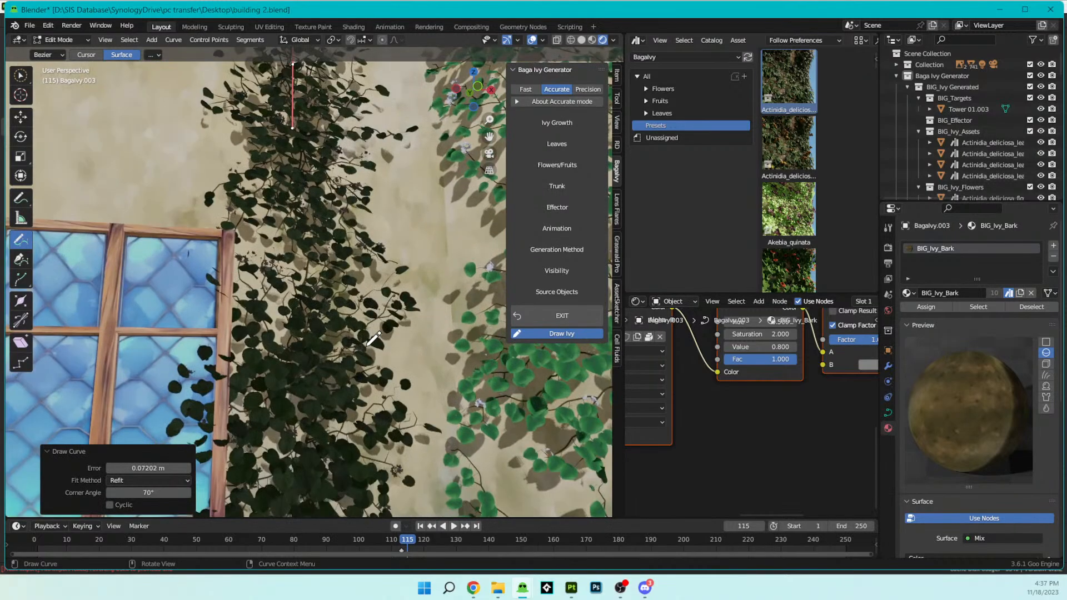
pyautogui.moveTo(372, 339)
pyautogui.mouseDown(button='middle')
pyautogui.moveTo(293, 354)
pyautogui.moveTo(355, 285)
pyautogui.moveTo(314, 329)
pyautogui.mouseUp(button='middle')
pyautogui.scroll(-5, 294, 353)
pyautogui.hotkey('ctrl', 'z')
# - Close the Asset Browser and shader editor areas so the 3D viewport extends to the Outliner
pyautogui.scroll(5, 314, 330)
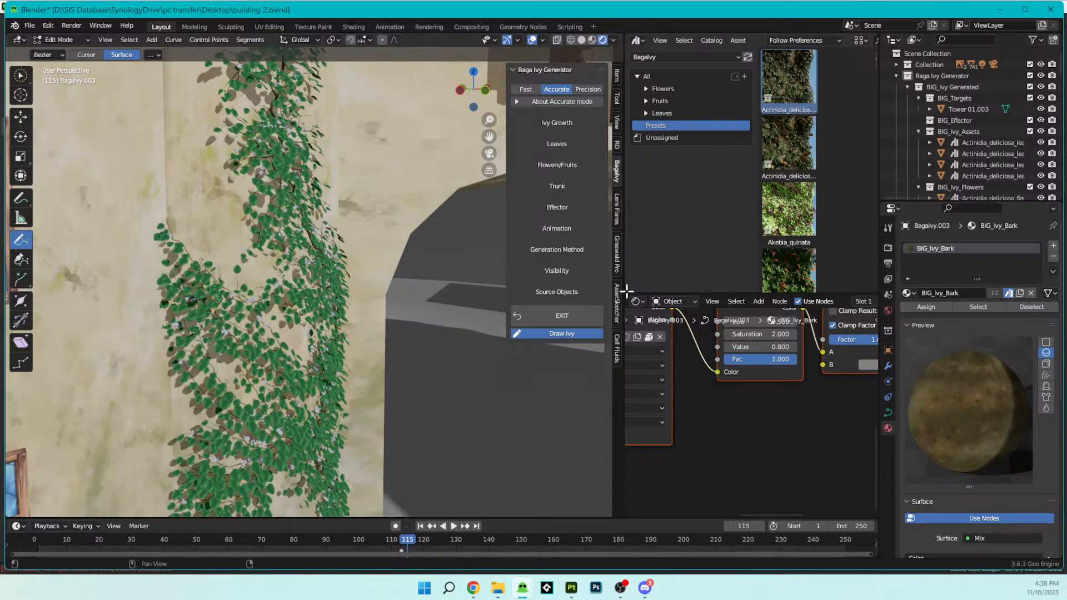
pyautogui.moveTo(626, 291); pyautogui.dragTo(635, 250)
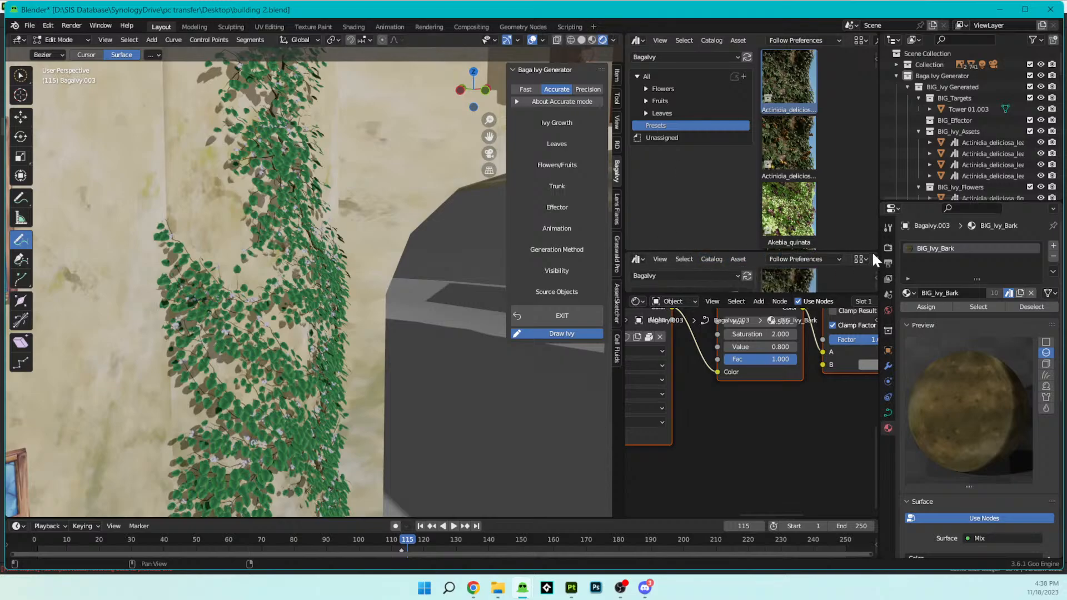
pyautogui.moveTo(872, 257); pyautogui.dragTo(800, 212)
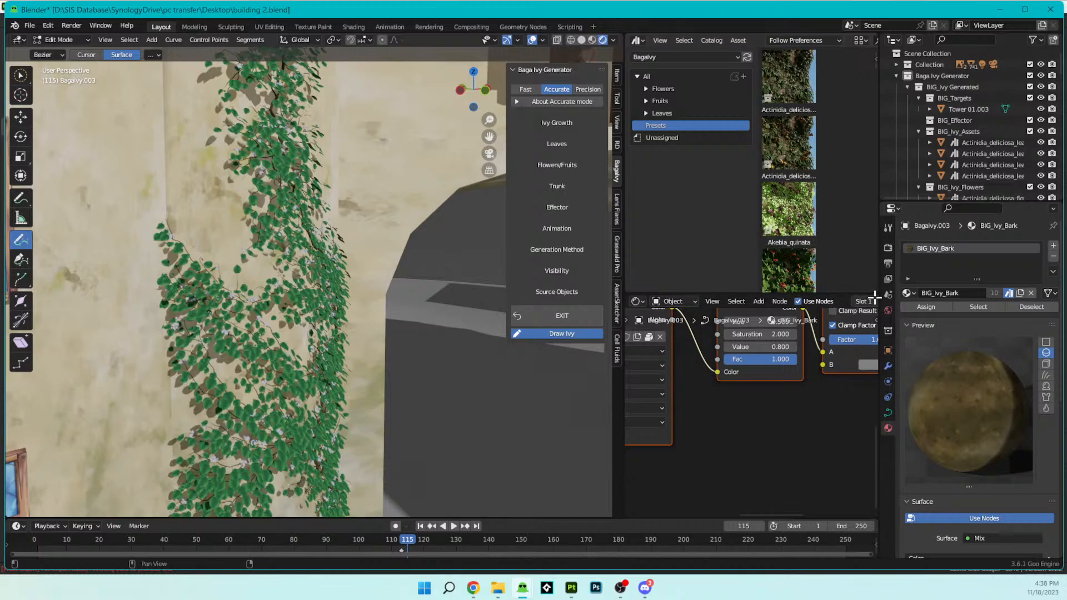
pyautogui.moveTo(873, 297); pyautogui.dragTo(817, 183)
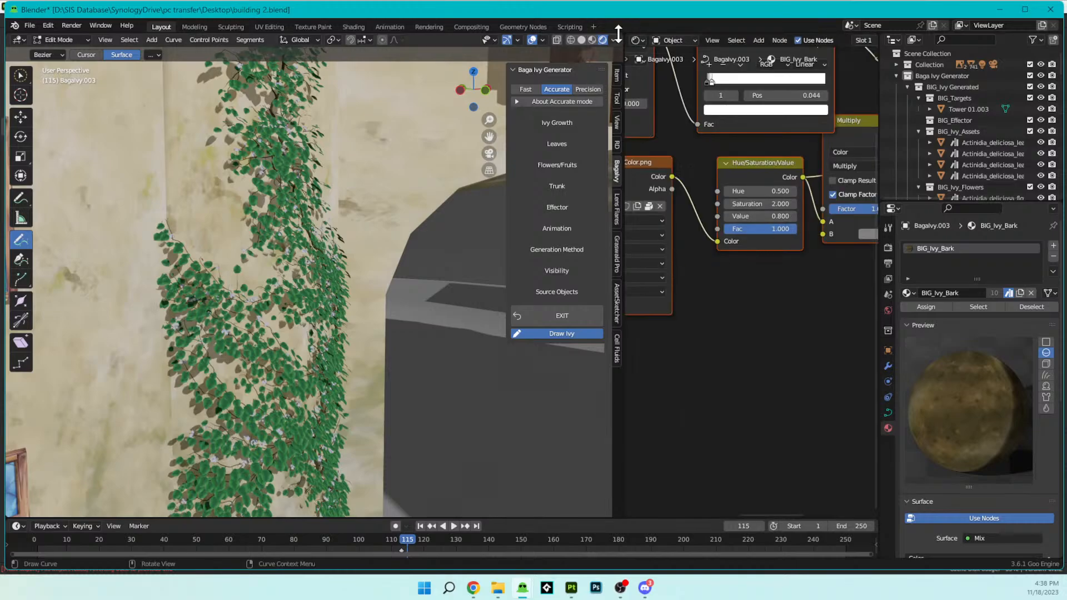
pyautogui.moveTo(630, 40); pyautogui.dragTo(695, 78)
pyautogui.scroll(-4, 542, 214)
pyautogui.moveTo(508, 268); pyautogui.dragTo(417, 295, button='middle')
pyautogui.moveTo(522, 311)
pyautogui.keyDown('shift'); pyautogui.mouseDown(button='middle')
pyautogui.moveTo(393, 350)
pyautogui.moveTo(427, 360)
pyautogui.moveTo(502, 303)
pyautogui.moveTo(534, 338)
pyautogui.mouseUp(button='middle'); pyautogui.keyUp('shift')
pyautogui.scroll(2, 502, 303)
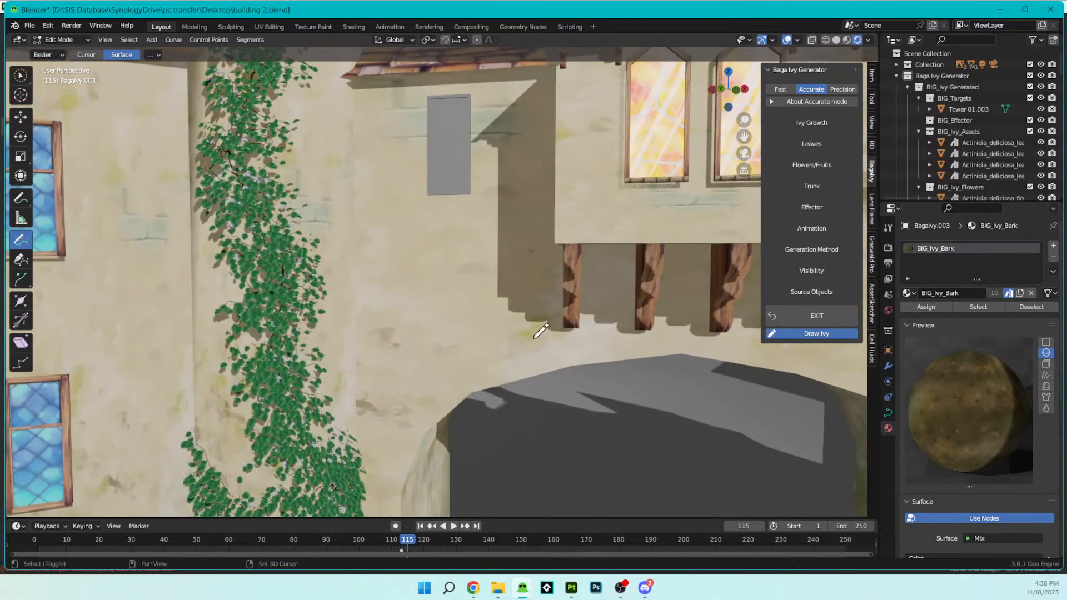
# - Reposition the scene camera with walk navigation to frame the ivy-covered tower and the archway
pyautogui.press('KP_0')
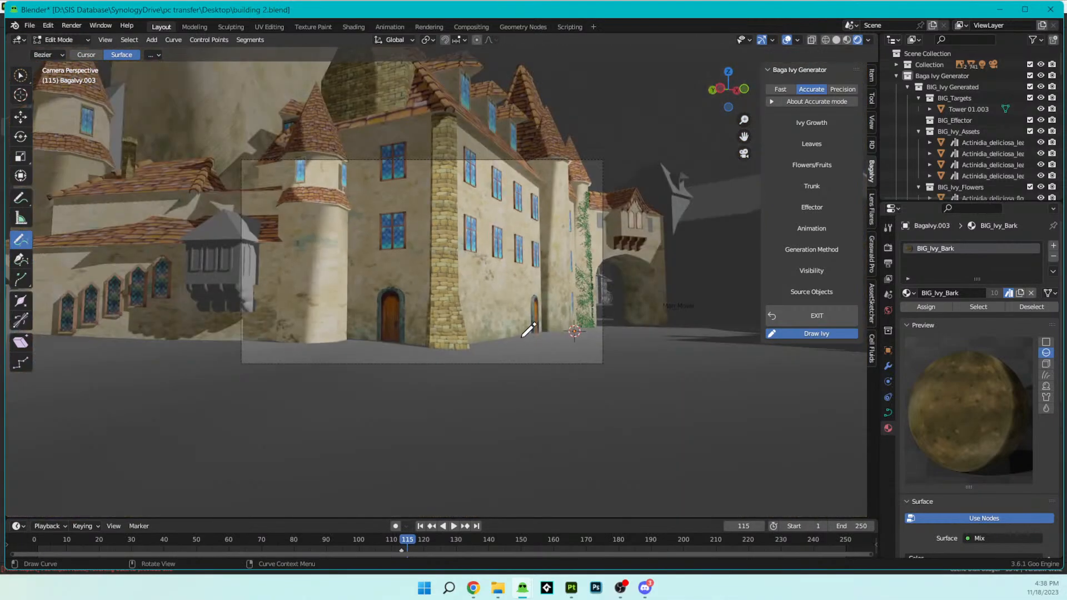
pyautogui.hotkey('shift', '`')
pyautogui.press('w')
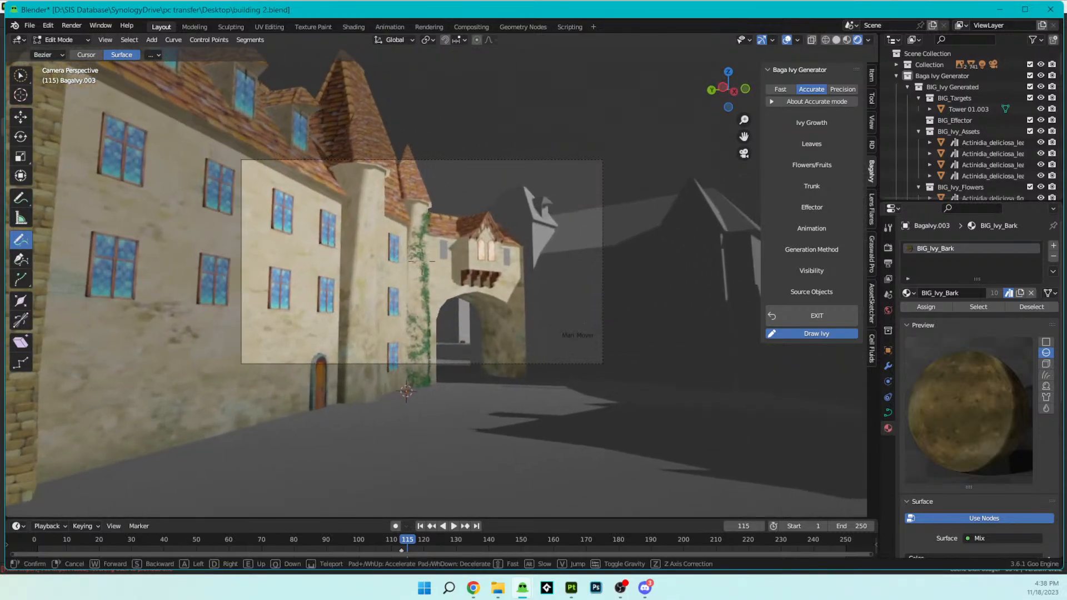
pyautogui.press('w')
pyautogui.press('s')
pyautogui.press('s')
pyautogui.click(522, 337)
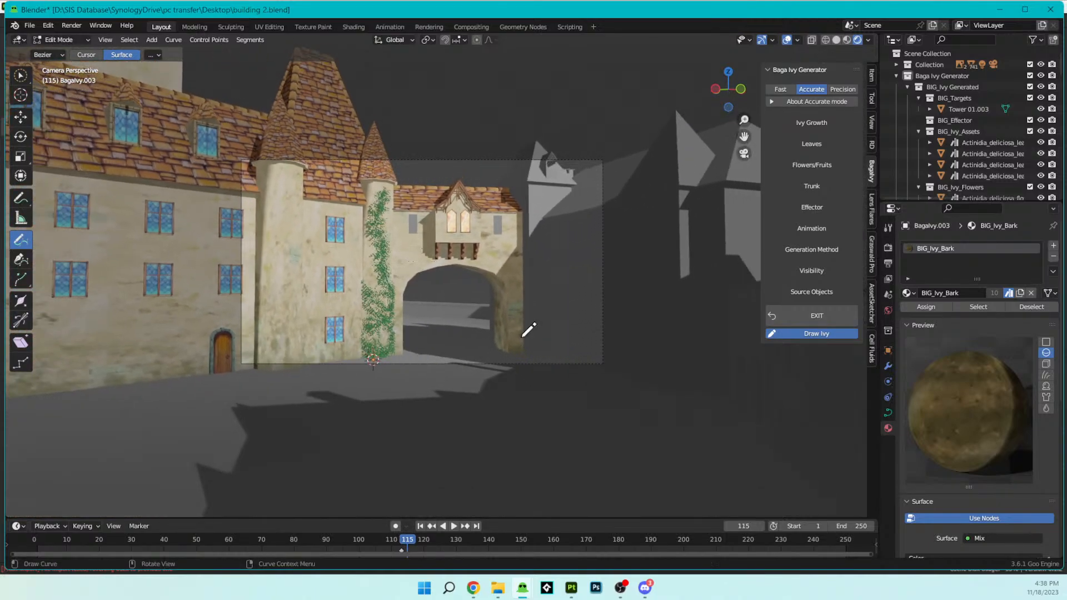
pyautogui.scroll(3, 528, 330)
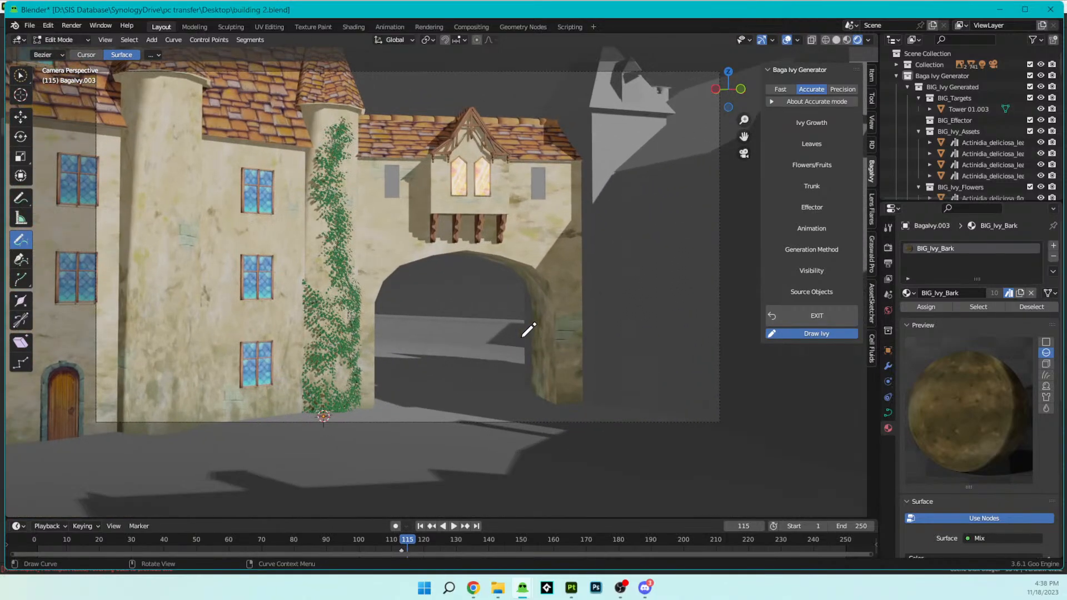
# - Render frame 115 and examine the tower ivy and archway up close and as a whole
pyautogui.press('F12')
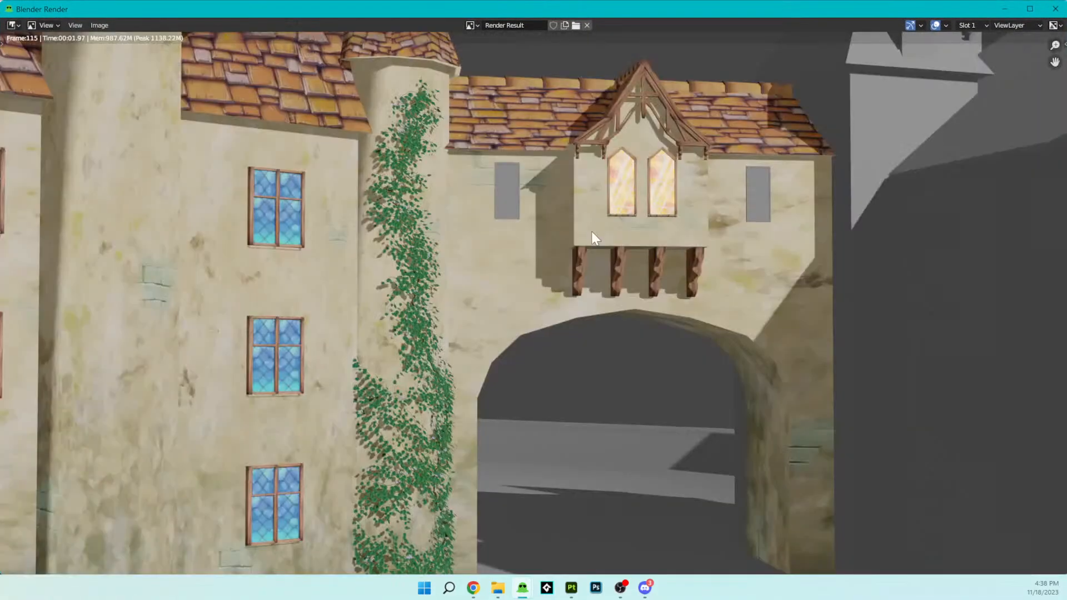
pyautogui.scroll(-3, 594, 226)
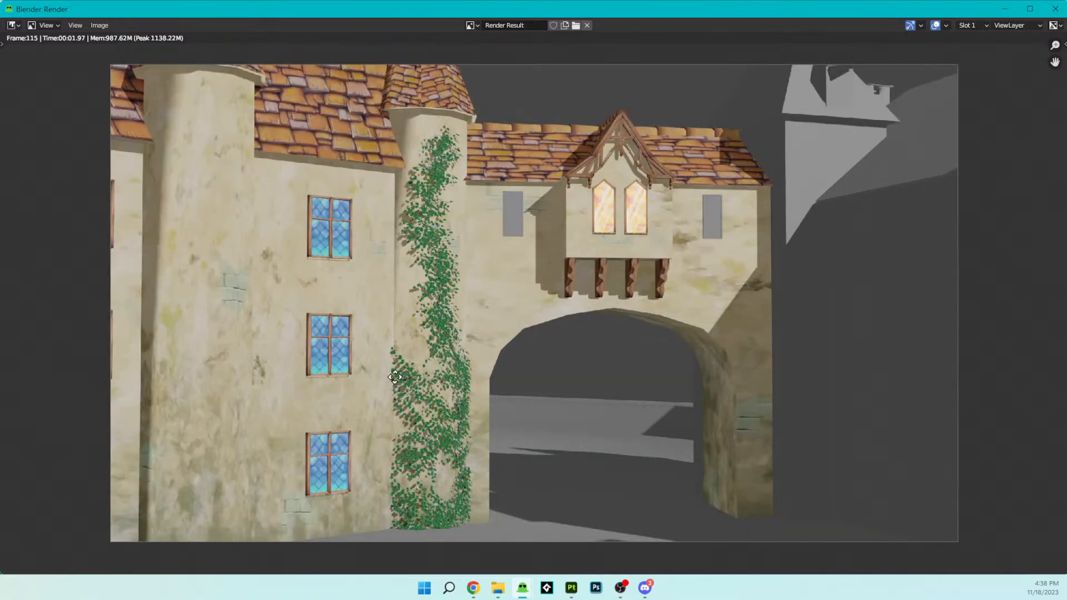
pyautogui.moveTo(395, 377); pyautogui.dragTo(471, 222, button='middle')
pyautogui.scroll(6, 476, 250)
pyautogui.moveTo(480, 278); pyautogui.dragTo(537, 225, button='middle')
pyautogui.scroll(-2, 537, 228)
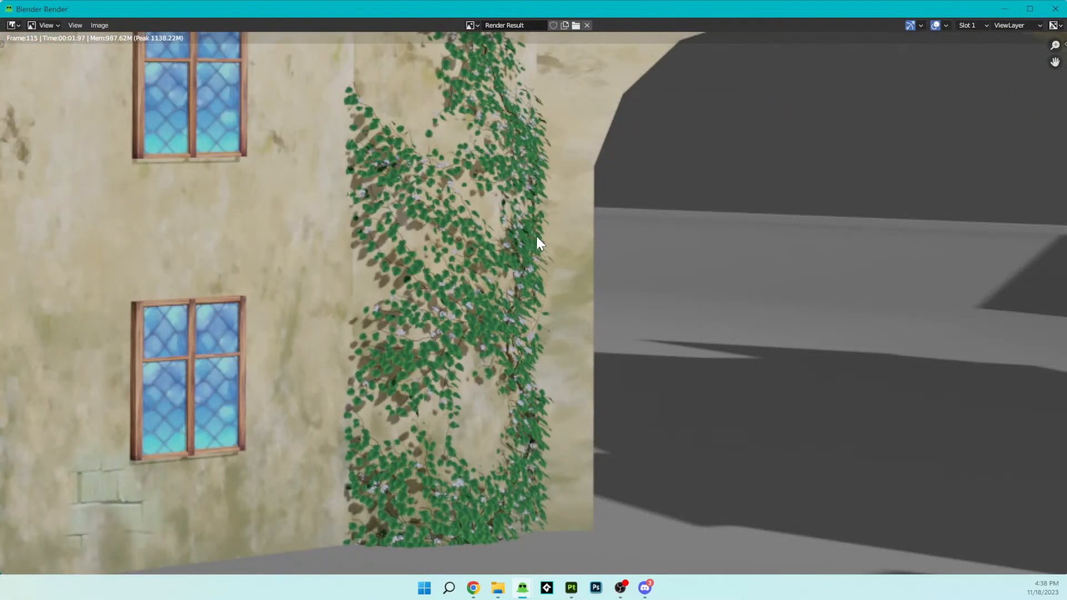
pyautogui.scroll(-5, 536, 235)
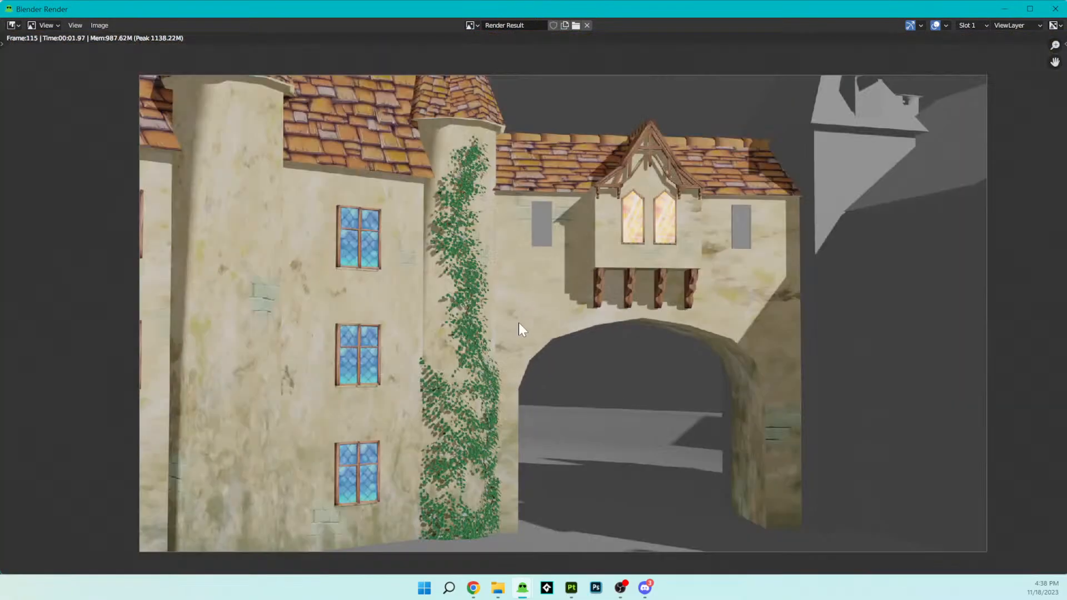
pyautogui.moveTo(657, 345); pyautogui.dragTo(632, 356, button='middle')
pyautogui.moveTo(618, 357); pyautogui.dragTo(652, 344, button='middle')
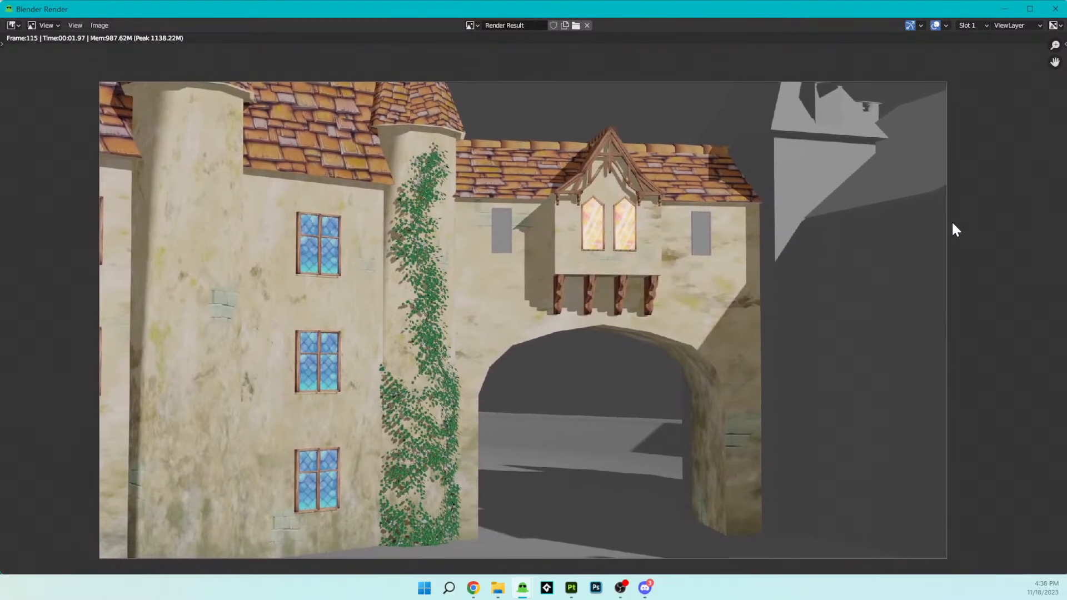